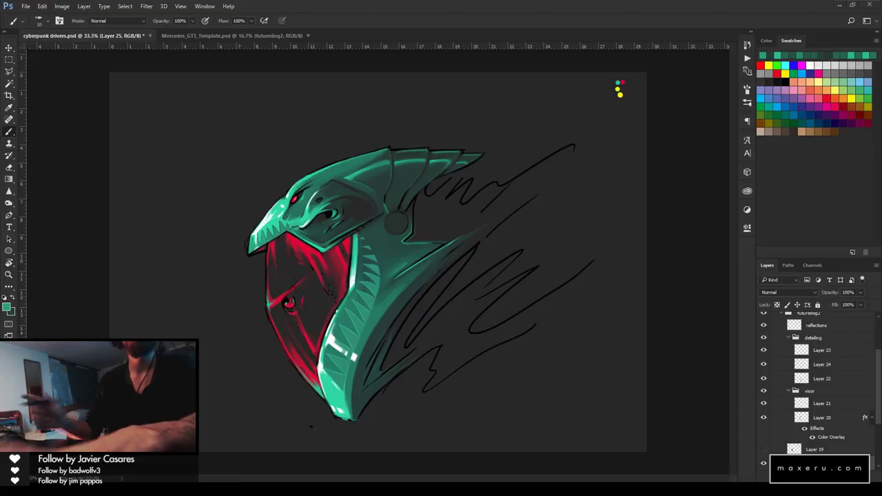
key("z")
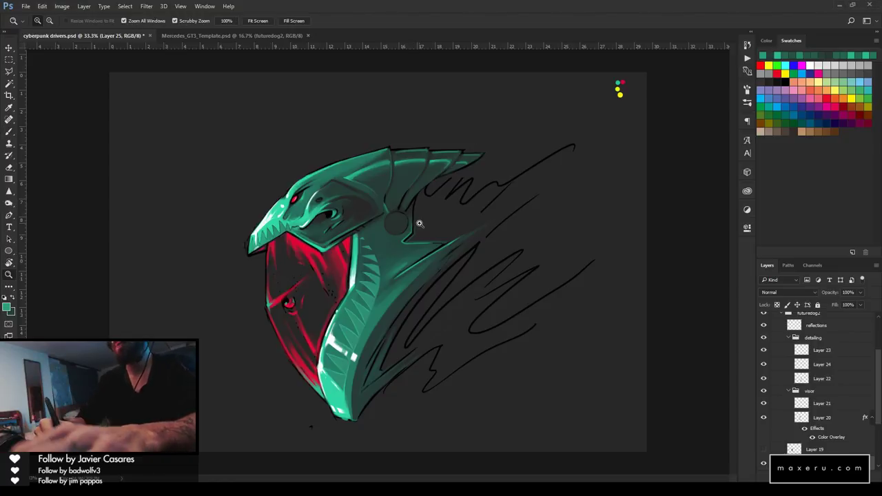
left_click(420, 225)
left_click(387, 251)
left_click_drag(307, 212, 431, 150)
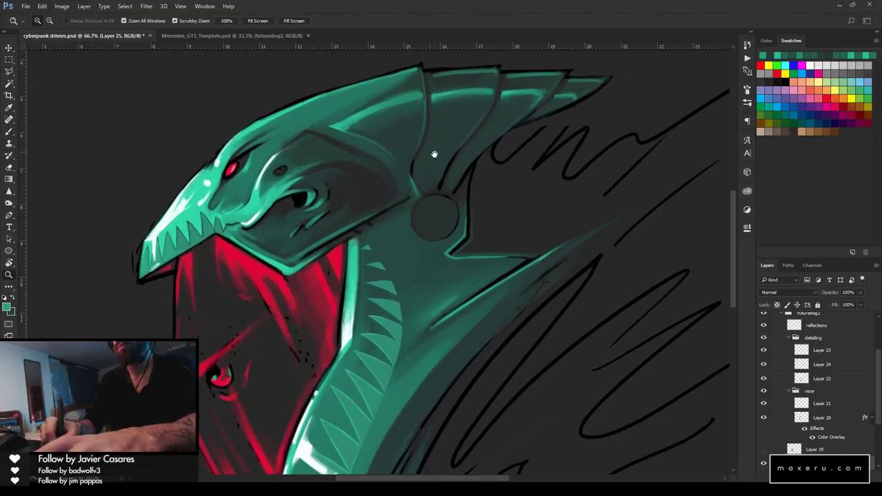
left_click_drag(494, 169, 437, 252)
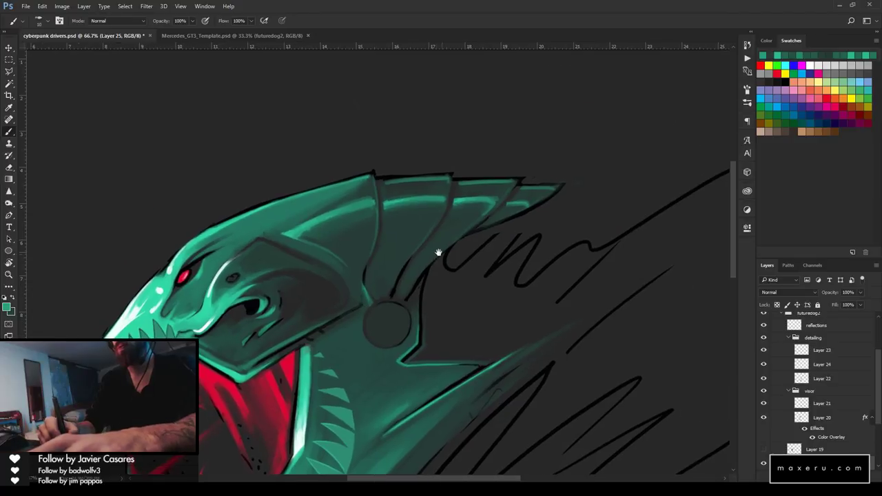
left_click_drag(429, 329, 447, 161)
left_click_drag(423, 269, 332, 315)
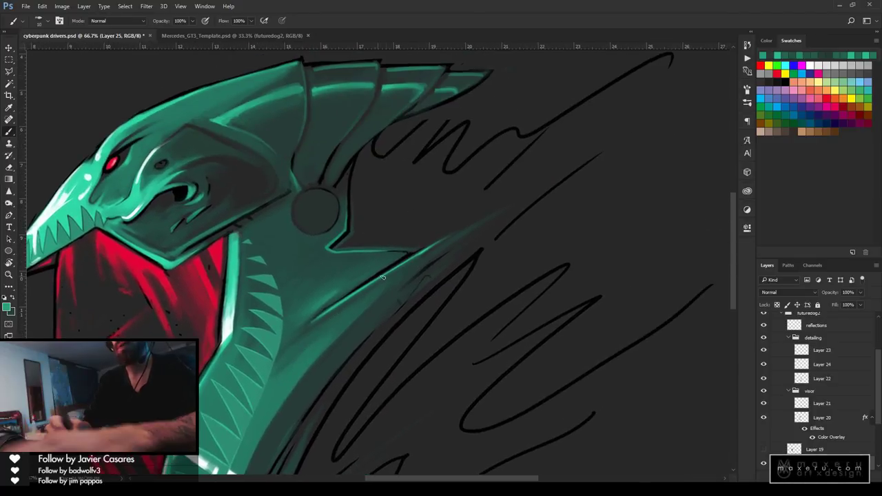
key("]")
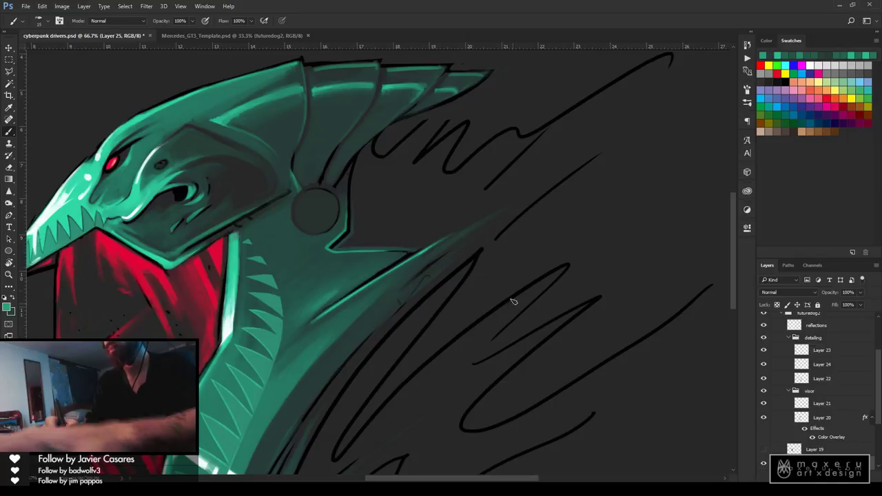
mouse_move(347, 142)
left_mouse_down()
mouse_move(356, 98)
mouse_move(383, 128)
left_mouse_up()
key("ctrl+alt+z")
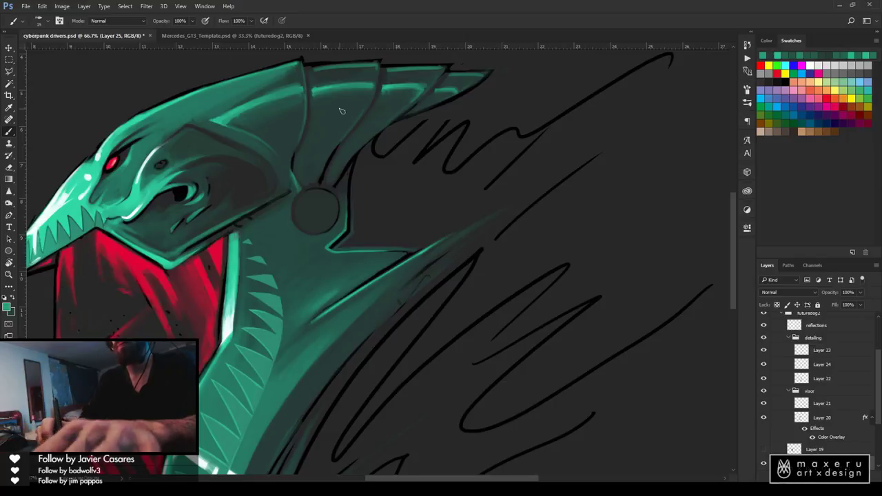
Sample the bright green at the front of the crest ridge and paint a highlight along the ridge's front tip
key("z")
left_click(333, 107)
left_click_drag(322, 115, 339, 201)
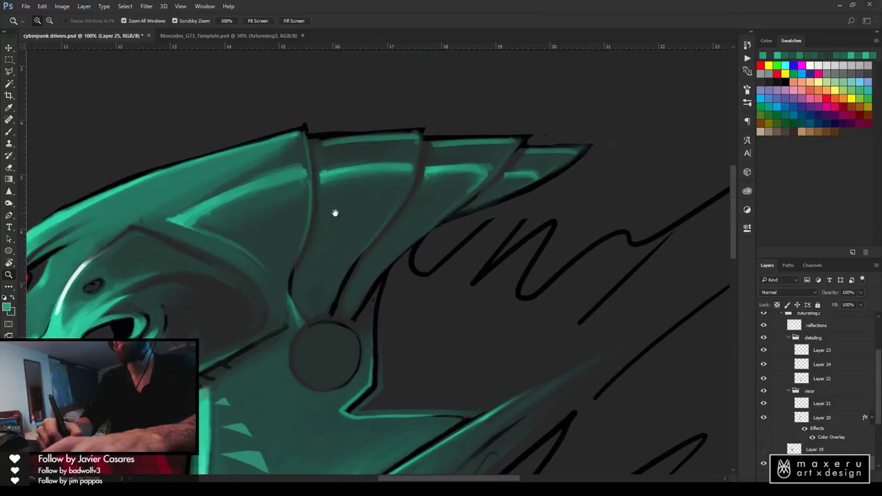
left_click(182, 217, "alt")
left_click(184, 223, "alt")
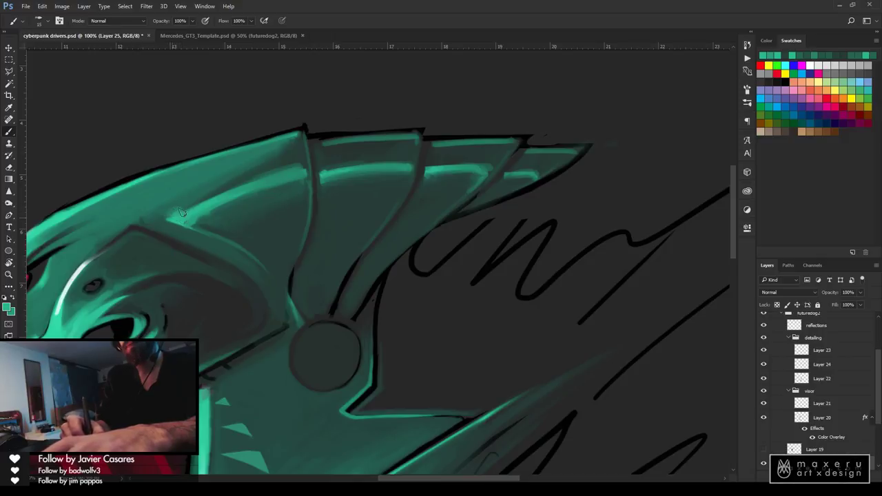
left_click_drag(179, 220, 244, 185)
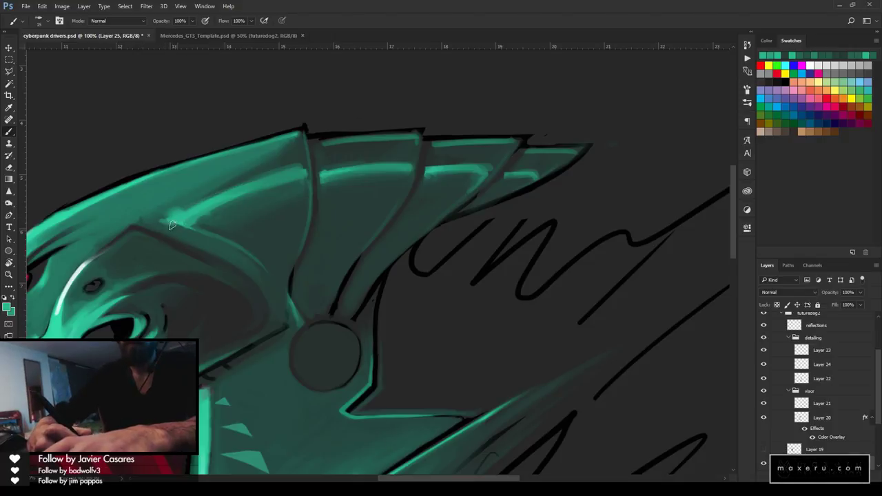
Sample the greens beside the ridge tip and blend the upper rim of the cheek plate, reducing the brush size for finer strokes
key("i")
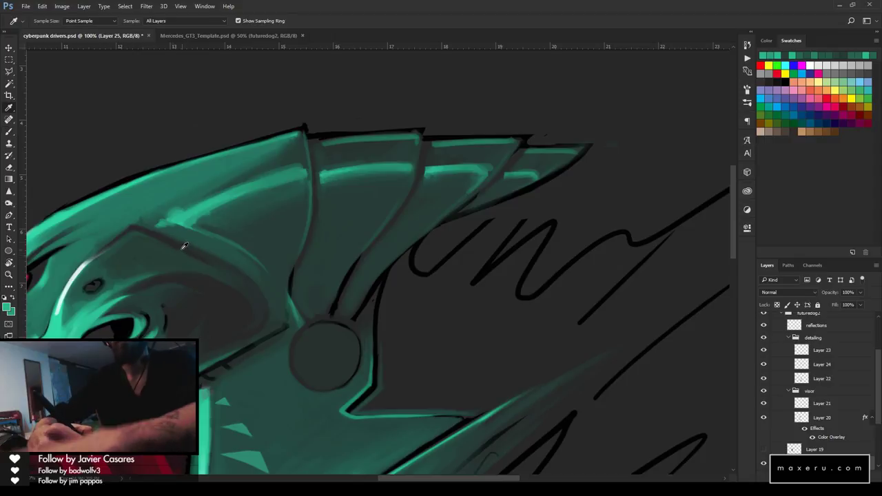
left_click(158, 221)
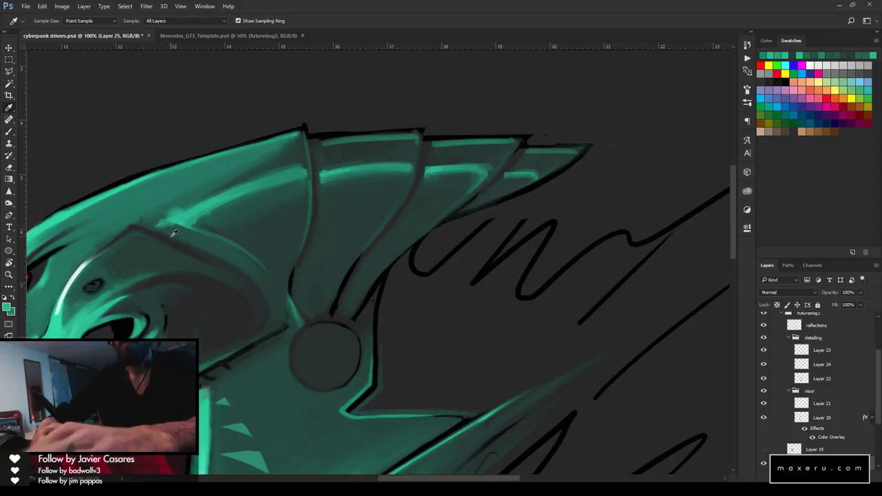
key("b")
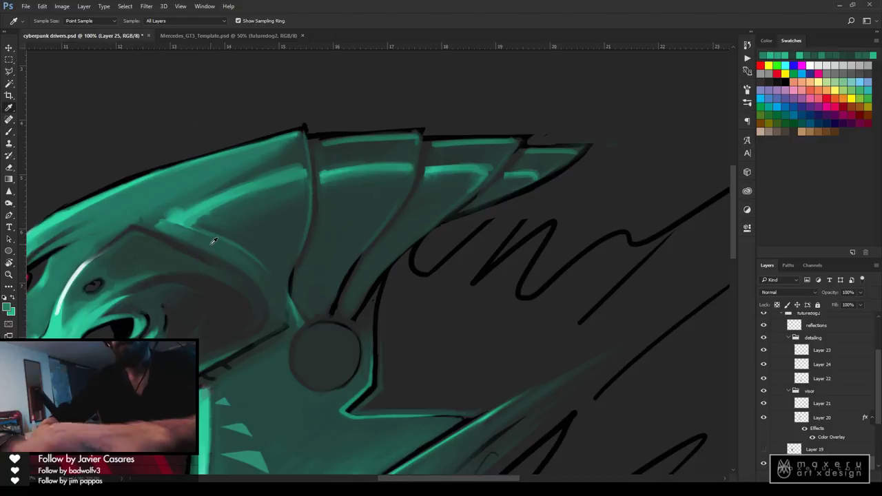
left_click(211, 245, "alt")
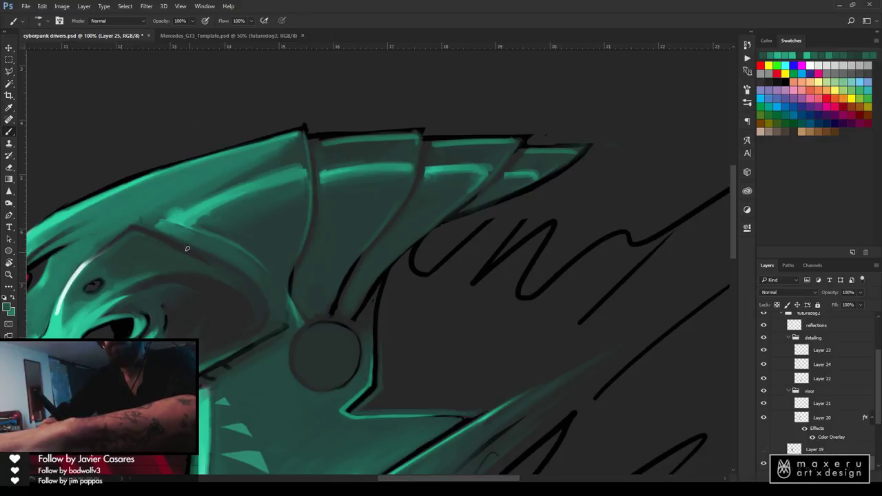
key("bracketleft")
key("bracketleft")
key("bracketleft")
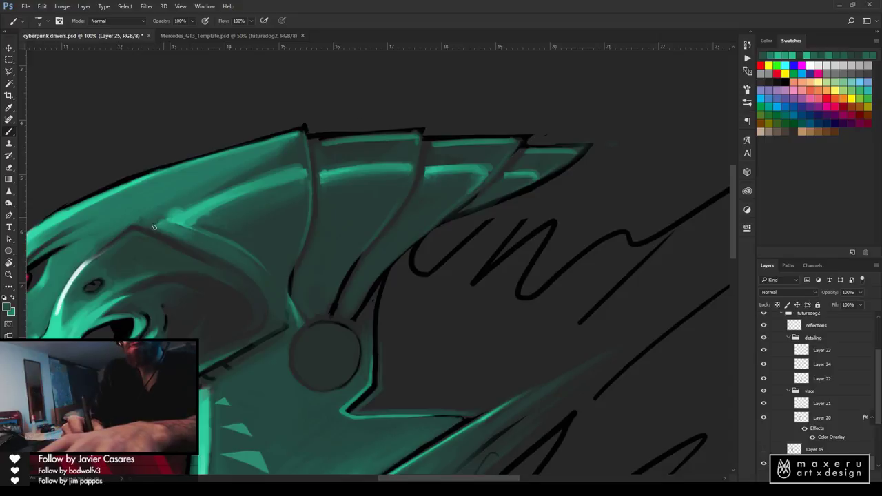
Refine the shading around the first crest plate's ridge highlight using mid and dark greens sampled from the plate
left_click(234, 199, "alt")
left_click(282, 181, "alt")
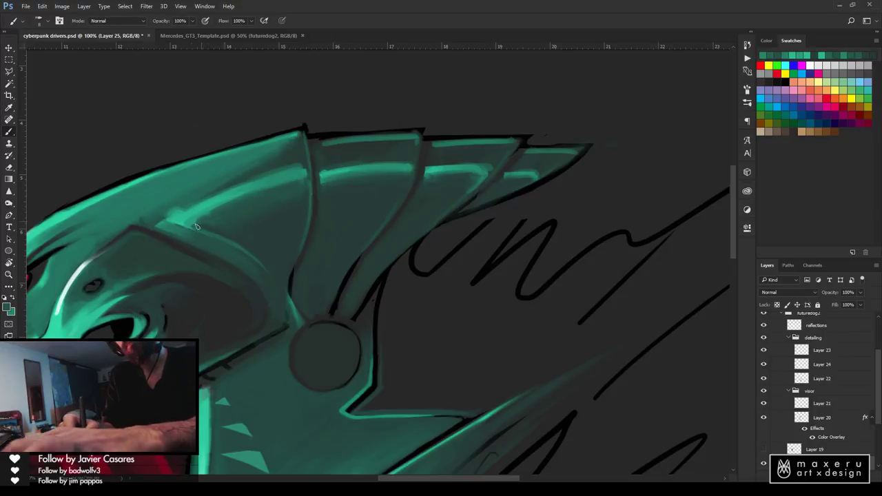
key("x")
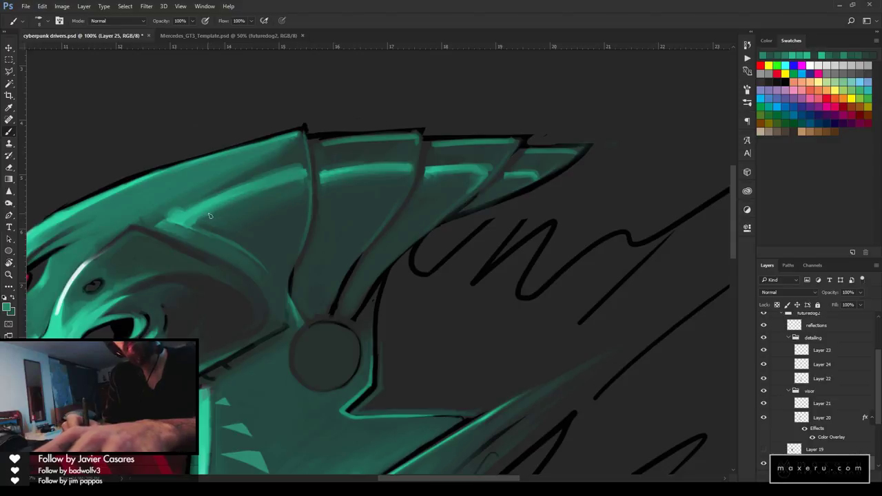
left_click(240, 199, "alt")
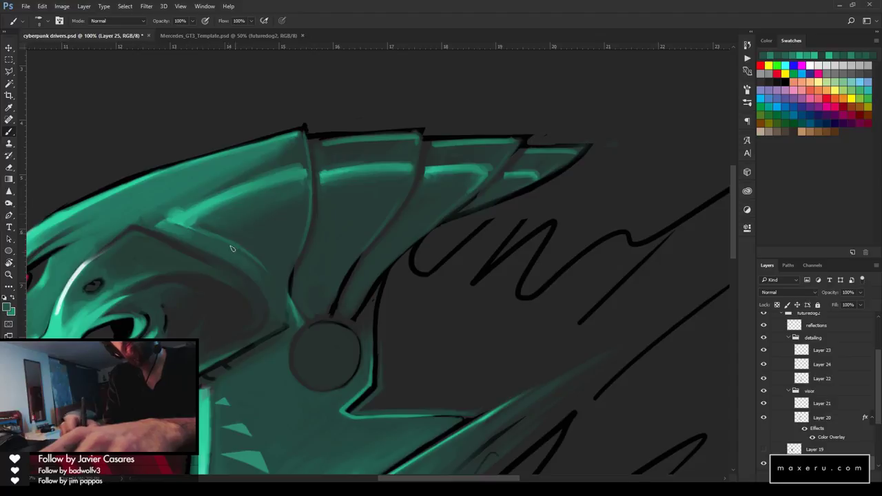
key("i")
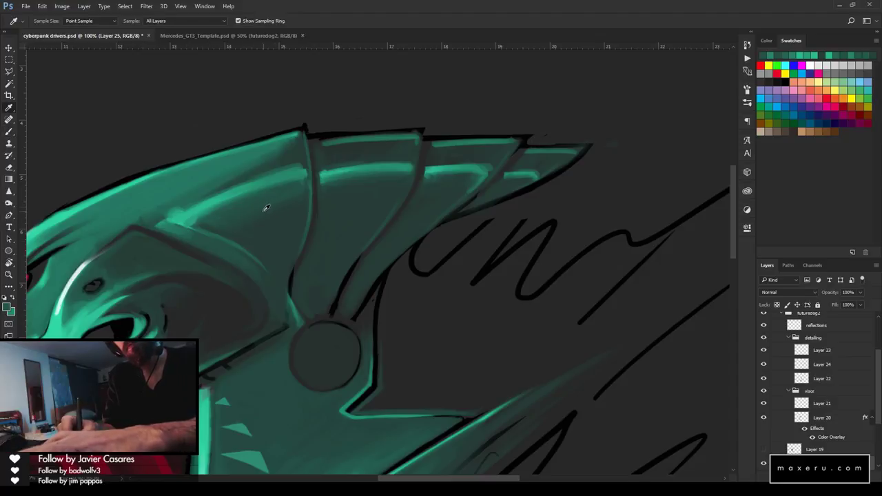
left_click(266, 207)
key("b")
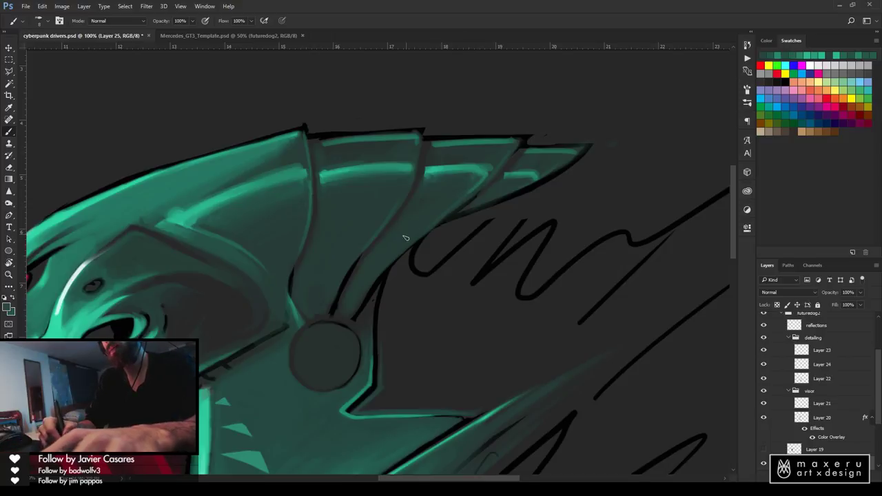
Sample green from the third crest plate and tone down the rear end of its ridge highlight
key("i")
left_click(467, 196)
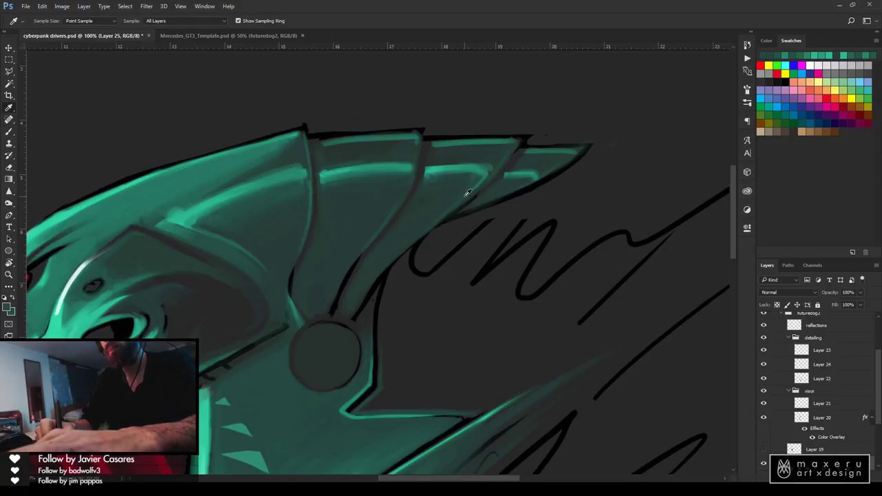
key("b")
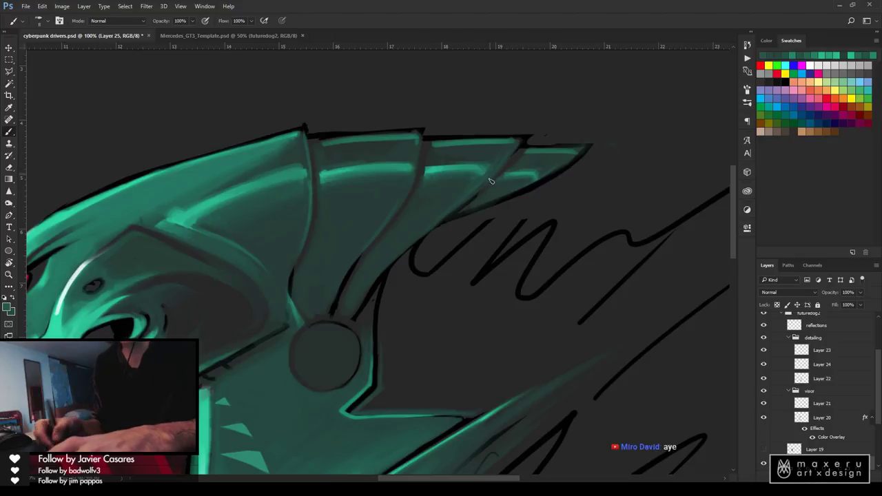
key("e")
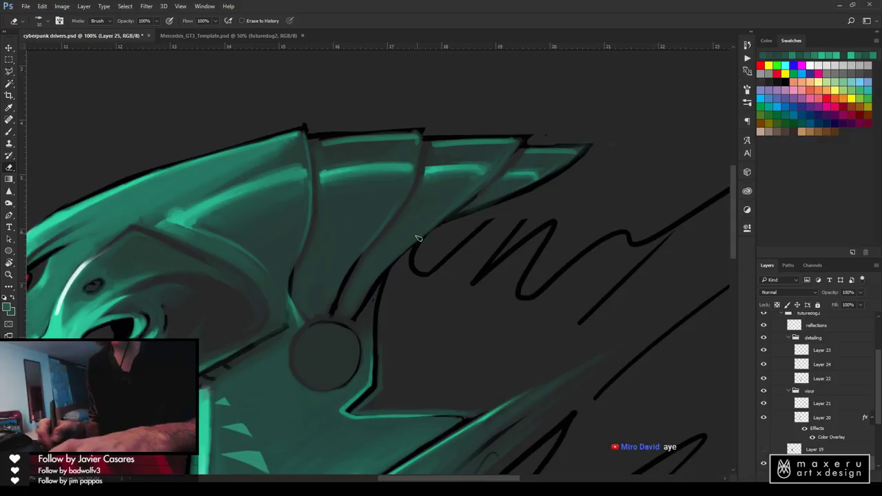
Darken the bright top-edge highlights of the second and third crest plates with a sampled green
key("i")
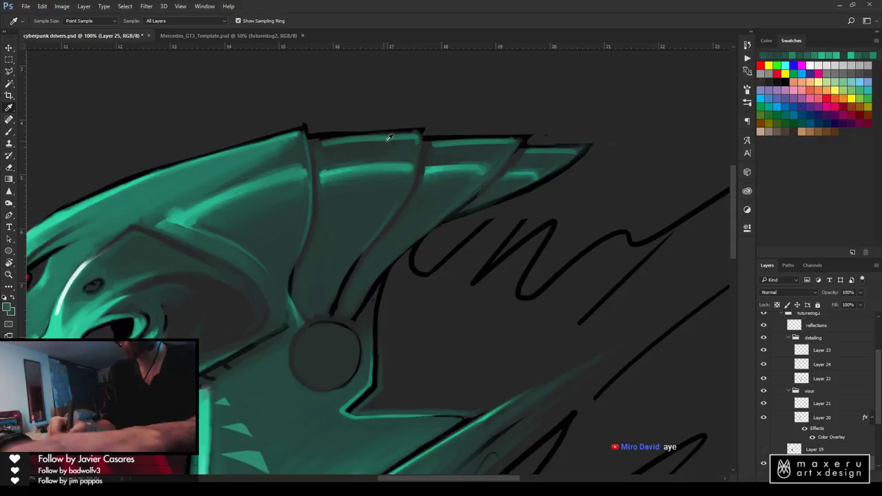
left_click(388, 143)
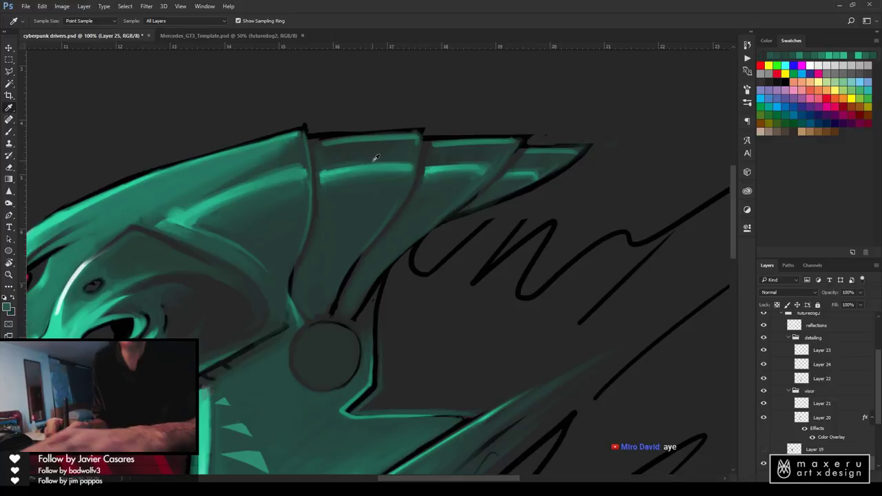
key("b")
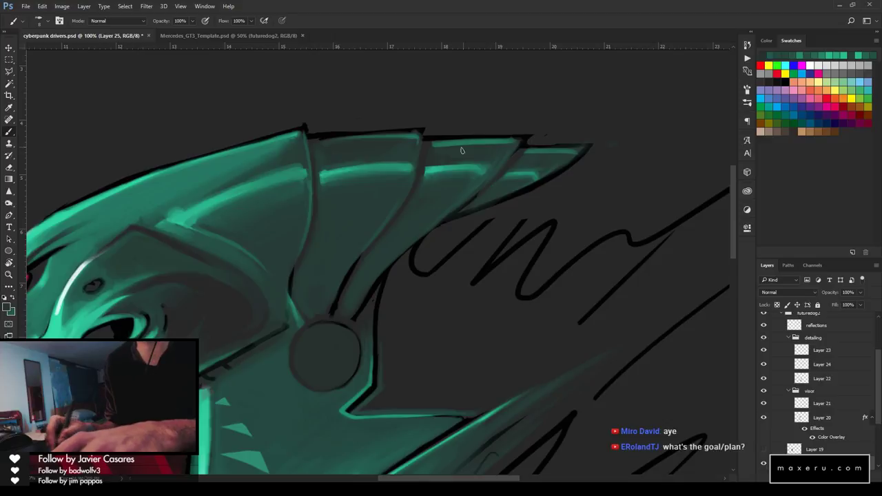
left_click_drag(435, 146, 488, 145)
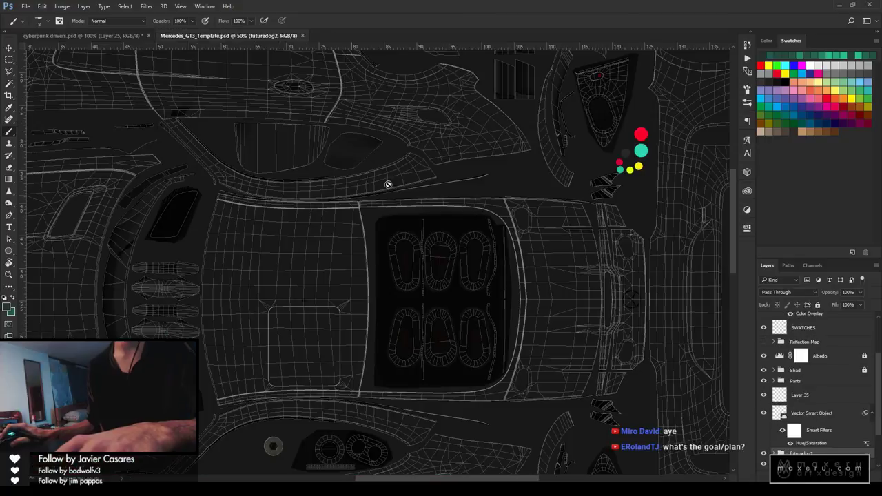
View the car layout in Mercedes_GT3_Template.psd and return to cyberpunk drivers.psd
left_click(195, 36)
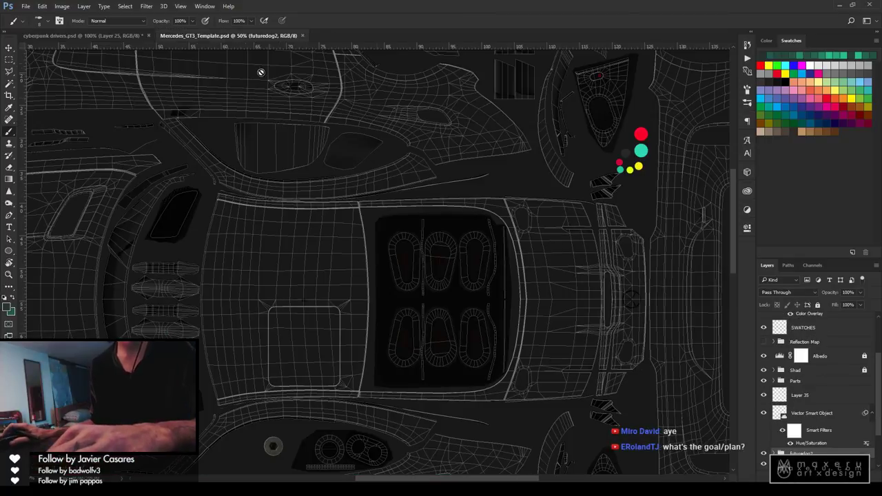
left_click(82, 35)
Select the futuredog2 group and move the whole helmet drawing about 5.77 cm horizontally toward the canvas's left edge
key("z")
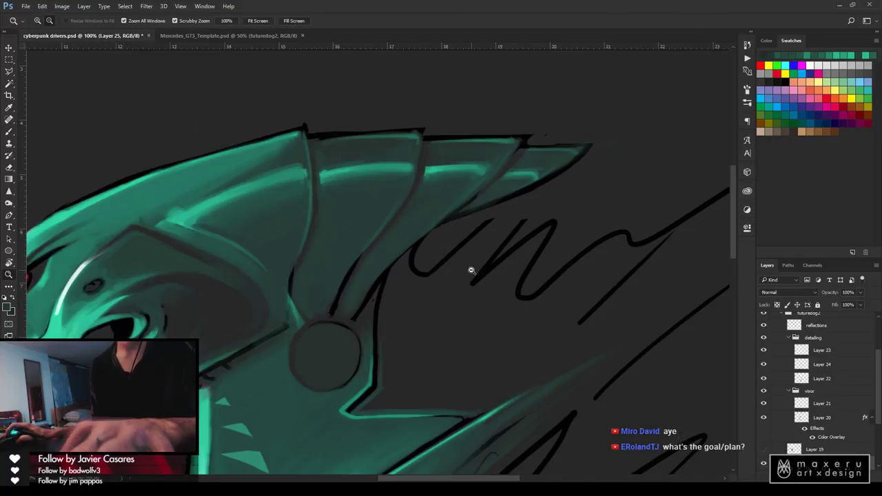
left_click(472, 271, "alt")
left_click(471, 270, "alt")
left_click(472, 270, "alt")
left_click(471, 270, "alt")
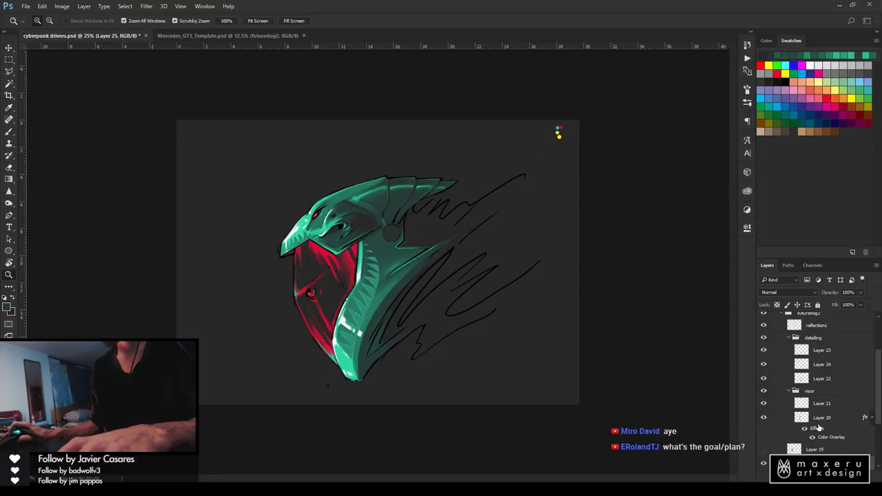
scroll(820, 345, "up", 1)
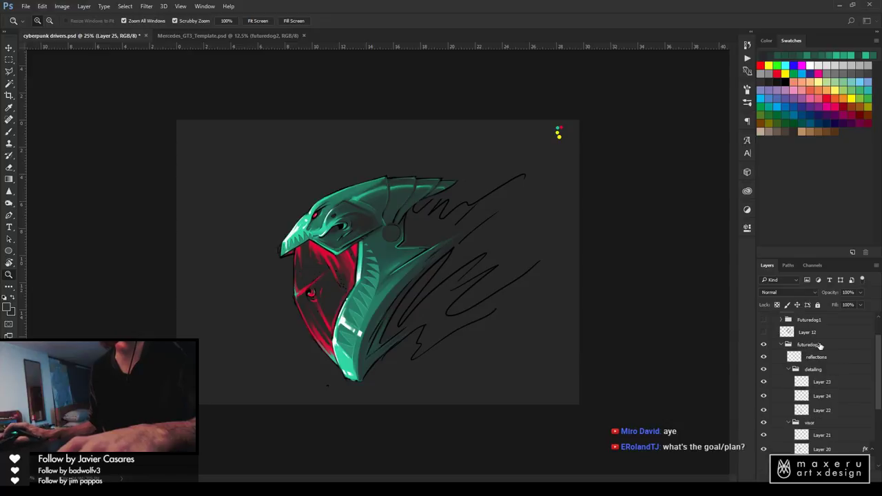
left_click(819, 345)
left_click_drag(459, 240, 374, 238)
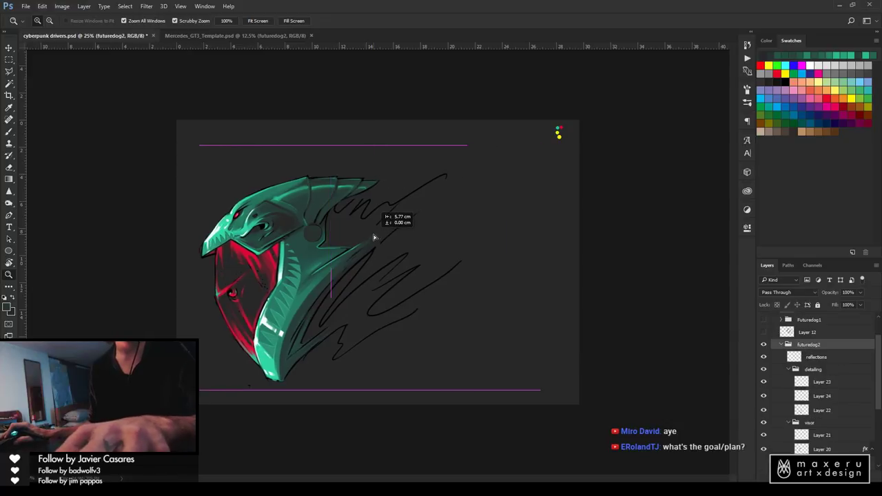
Examine the moved helmet as a whole and up close around the crest, round hinge and neck
left_click(393, 223)
left_click(394, 222)
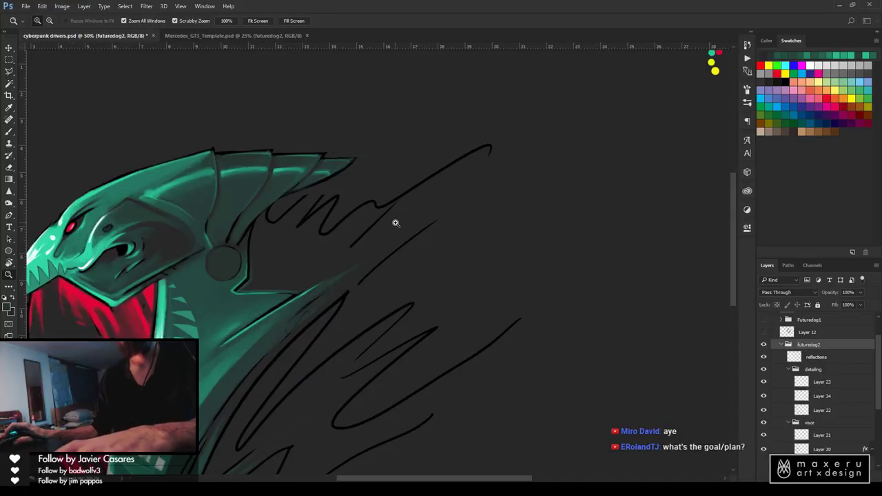
left_click(259, 219)
left_click_drag(289, 226, 543, 187)
left_click_drag(535, 241, 481, 162)
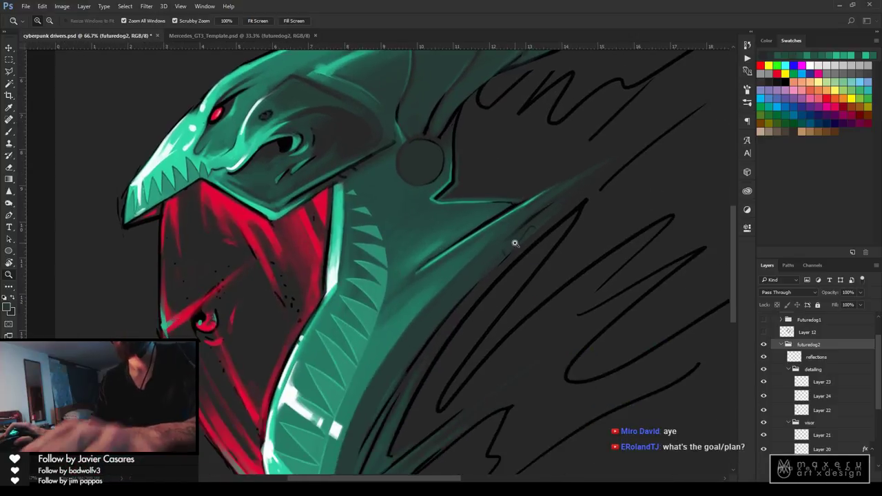
left_click(515, 244, "alt")
left_click(515, 243, "alt")
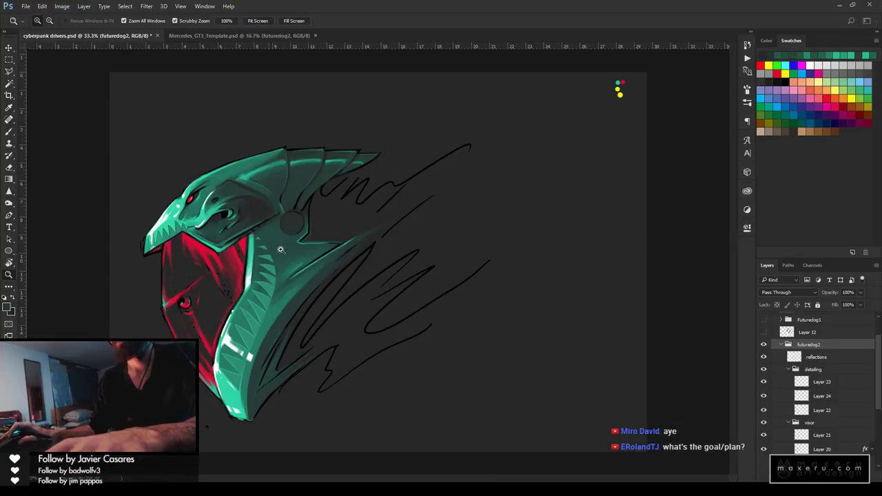
left_click(358, 259)
left_click(357, 259)
left_click(493, 297)
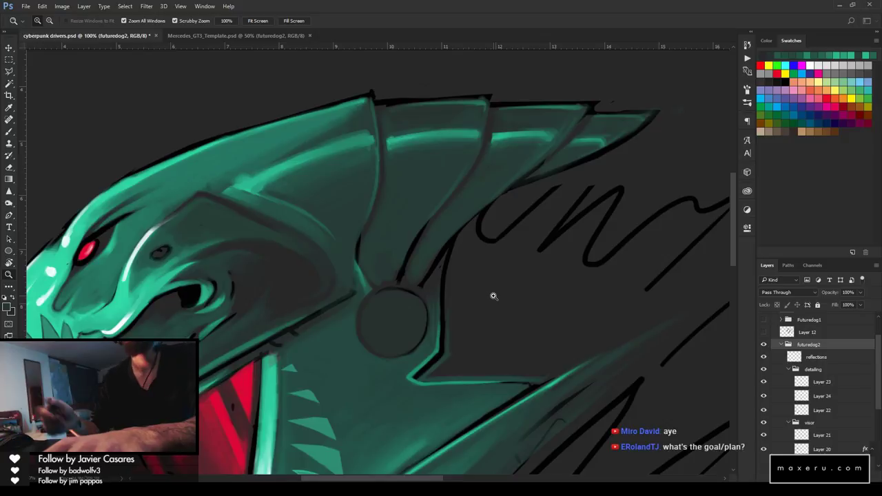
Make the helmet shading layer the active layer for brush painting
key("b")
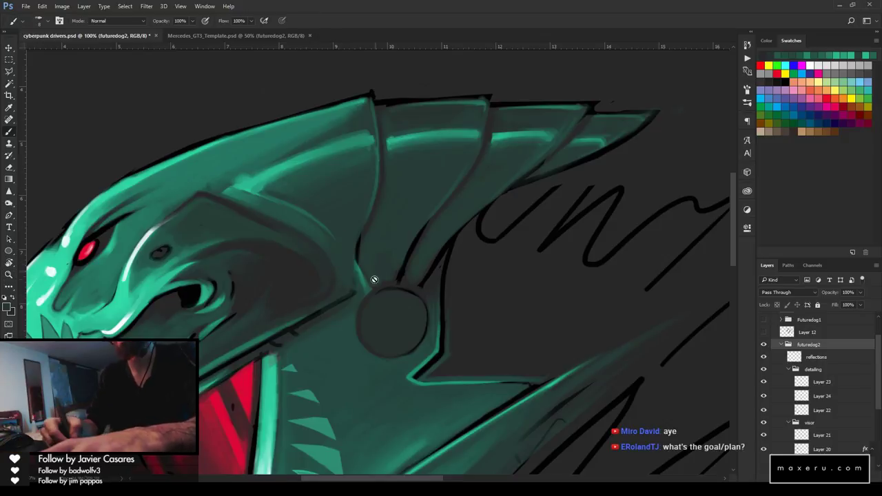
left_click(391, 266, "alt")
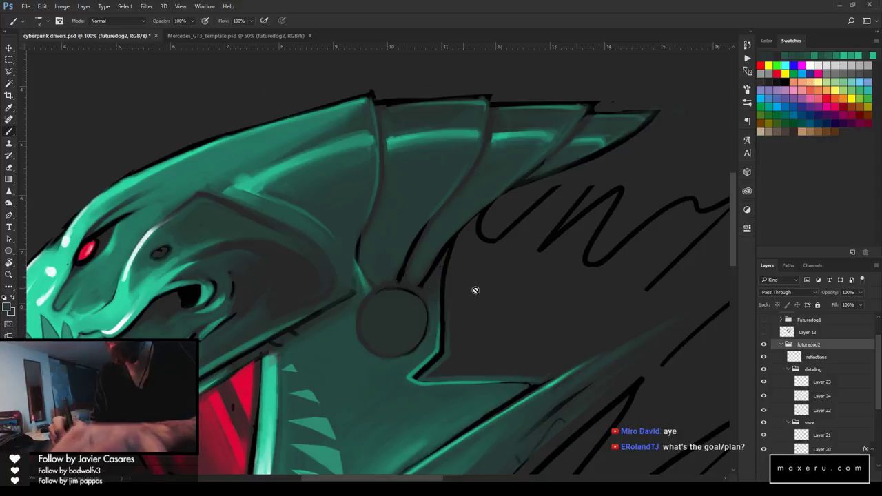
left_click(824, 384)
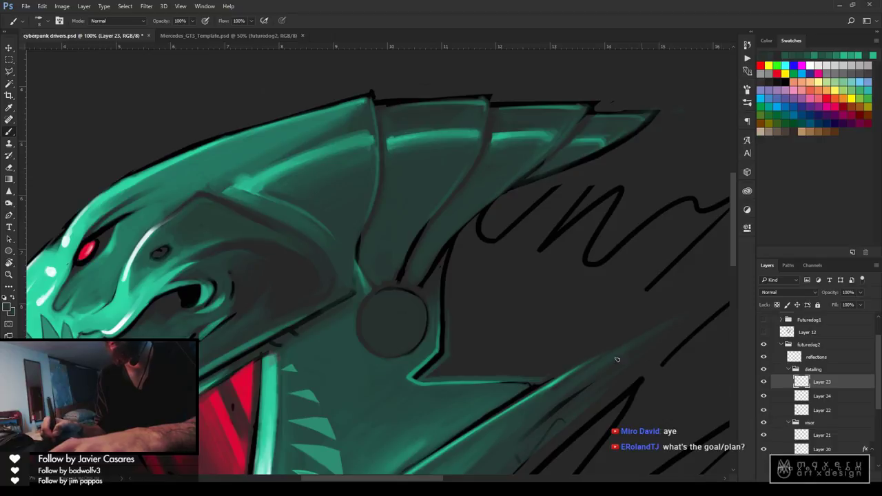
key("v")
left_click(344, 187)
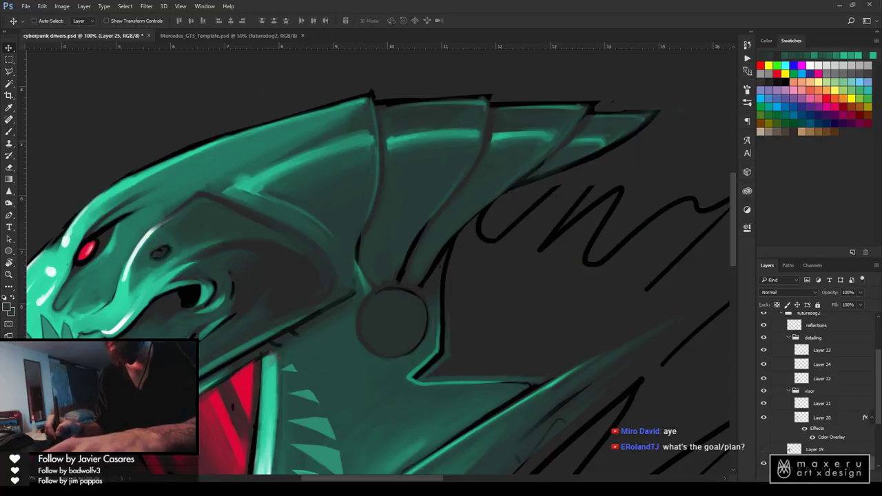
key("b")
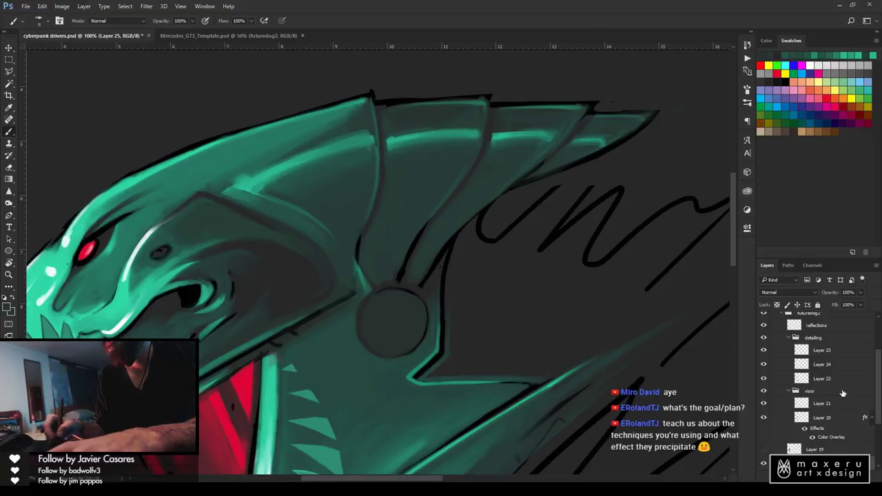
left_click_drag(878, 390, 876, 415)
left_click(822, 423)
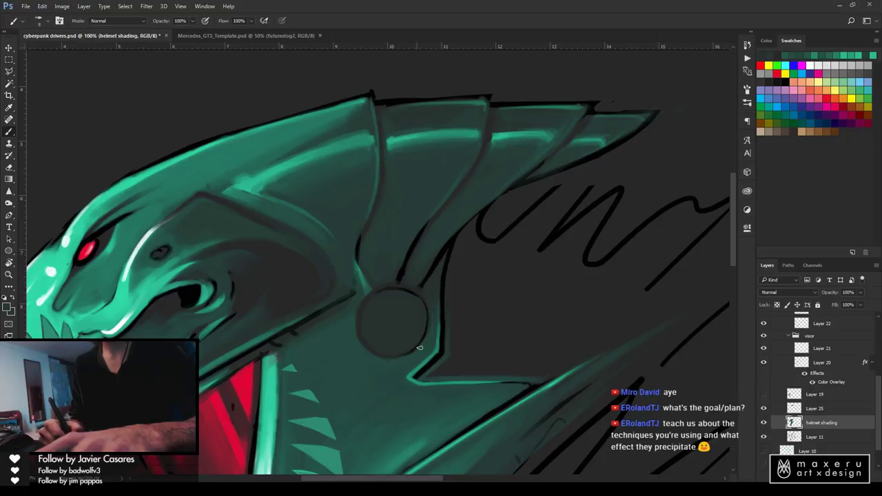
Sample a dark green beside the round hinge and paint a graded test patch on the empty canvas above the helmet
key("i")
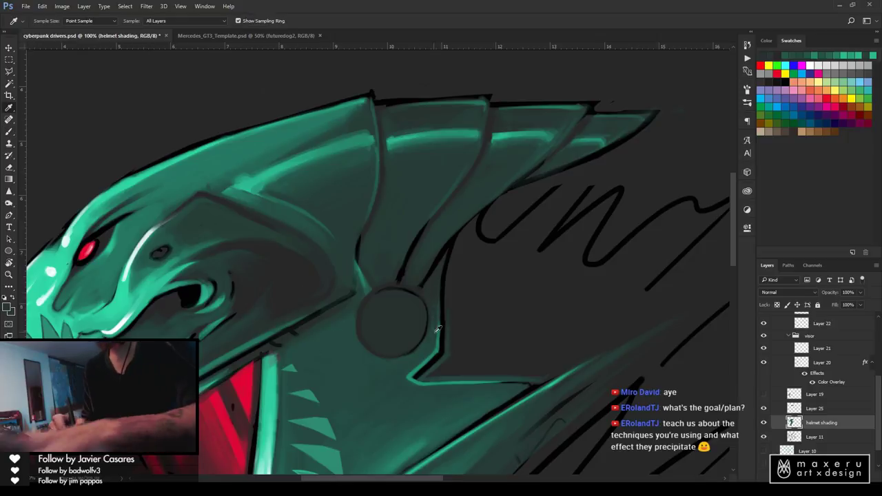
left_click(427, 342)
key("b")
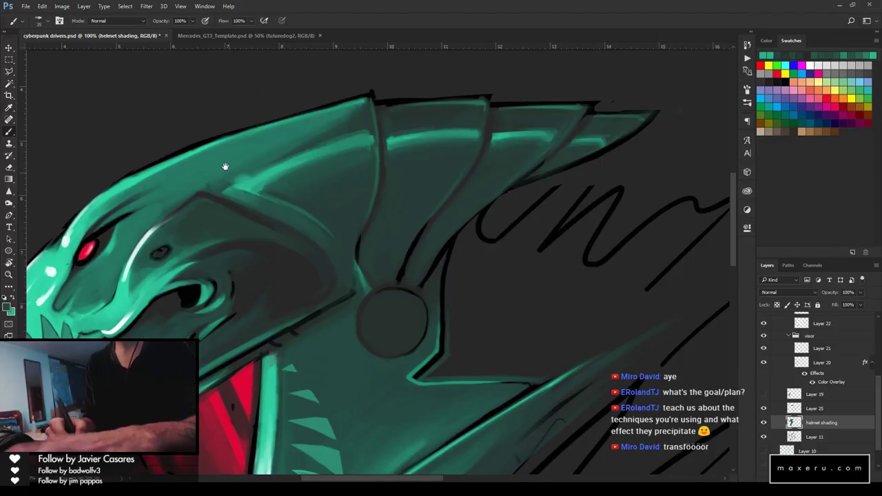
left_click_drag(225, 166, 453, 270)
left_click_drag(254, 198, 372, 145)
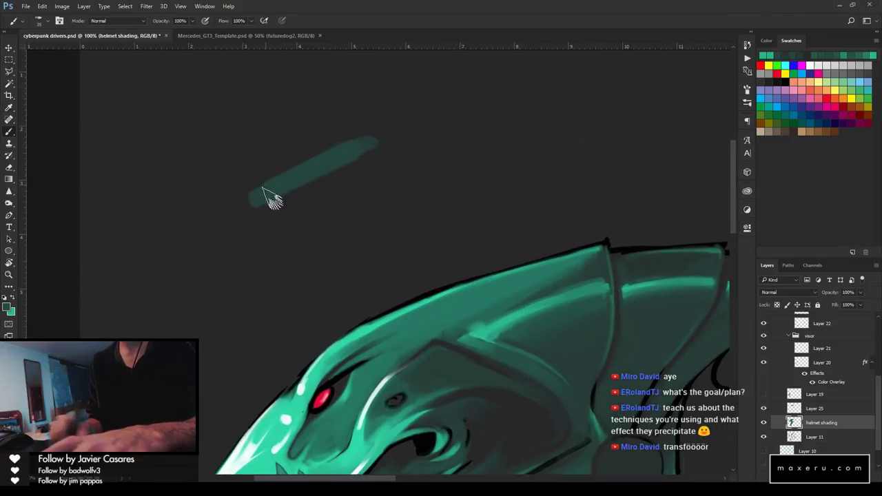
mouse_move(272, 199)
left_mouse_down()
mouse_move(377, 146)
mouse_move(365, 151)
mouse_move(359, 178)
mouse_move(381, 202)
left_mouse_up()
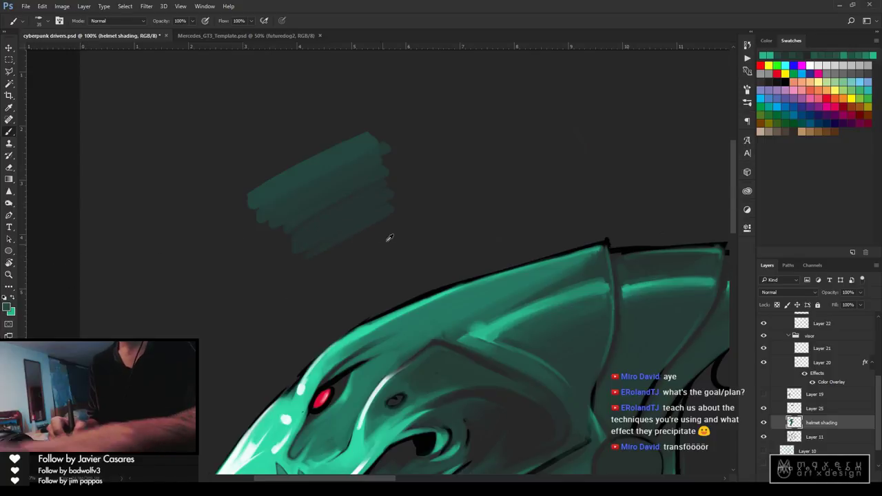
Blend the bands of the test patch with a green sampled from its middle
key("i")
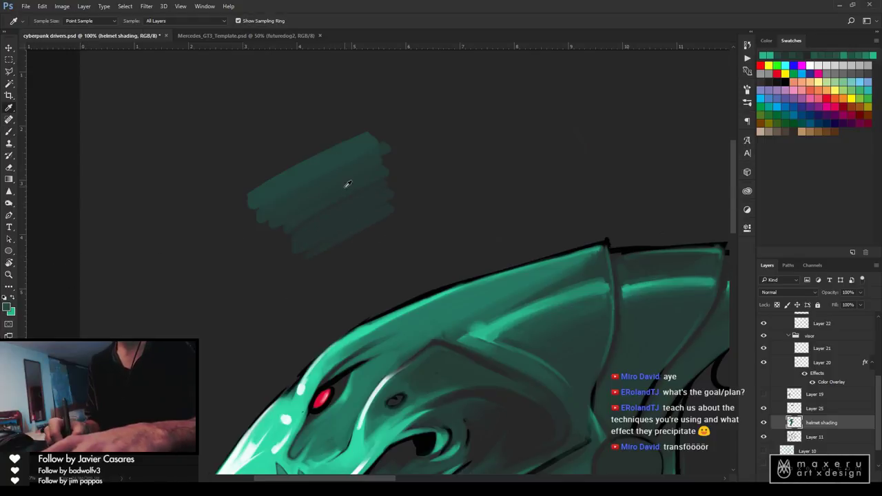
left_click(347, 186)
key("b")
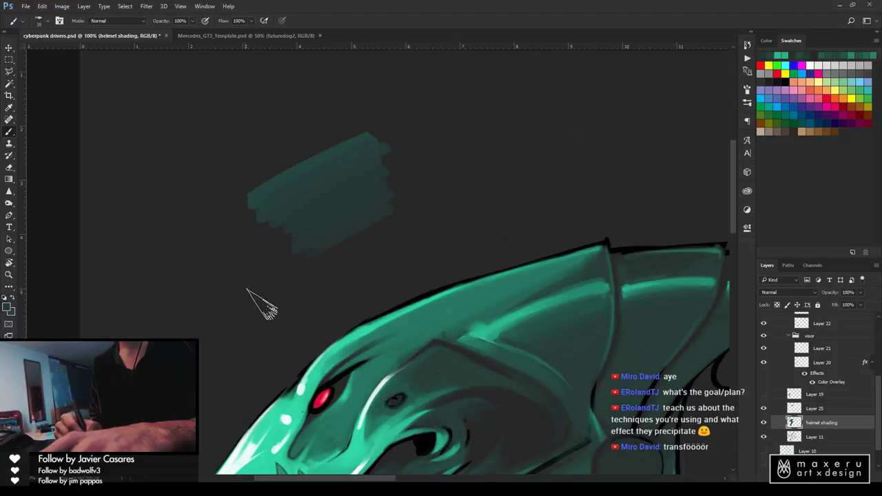
Try a bright green sampled from the crest highlight on the test patch, reduce the brush size and undo the test strokes
key("i")
left_click(490, 326)
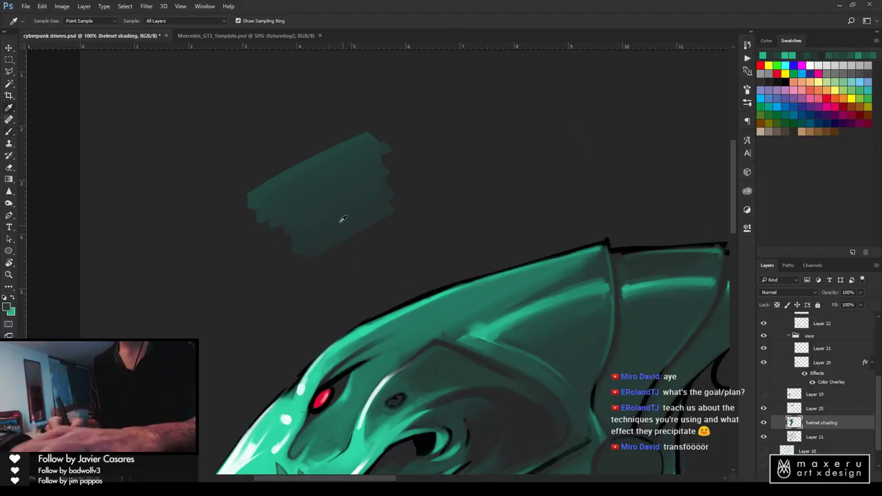
key("b")
left_click_drag(255, 190, 298, 165)
key("ctrl+z")
key("bracketleft")
key("bracketleft")
key("bracketleft")
key("bracketleft")
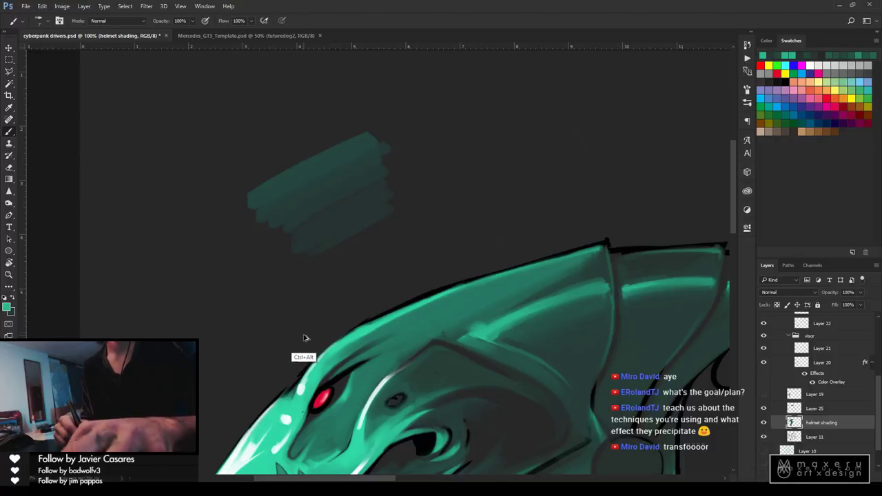
key("ctrl+alt+z")
Touch up the shading around the seam between the first two crest plates with a green sampled from the second plate's highlight
mouse_move(538, 274)
left_mouse_down()
mouse_move(402, 146)
mouse_move(308, 110)
left_mouse_up()
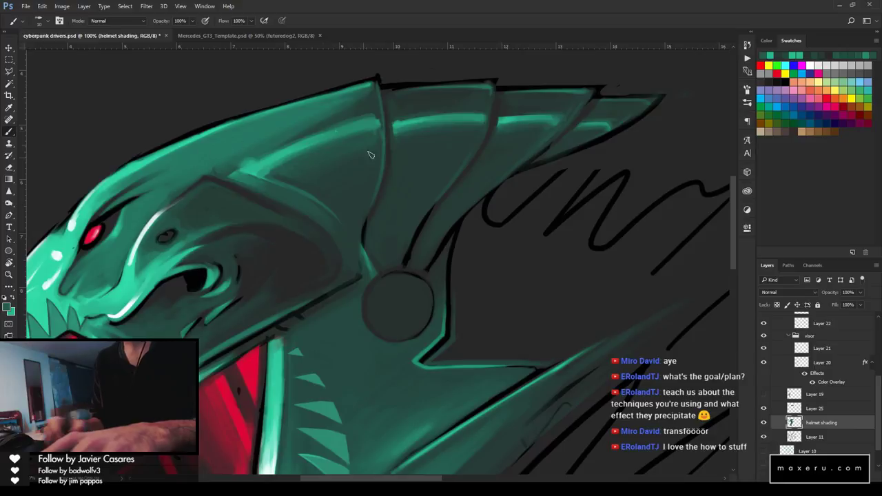
left_click_drag(368, 203, 337, 153)
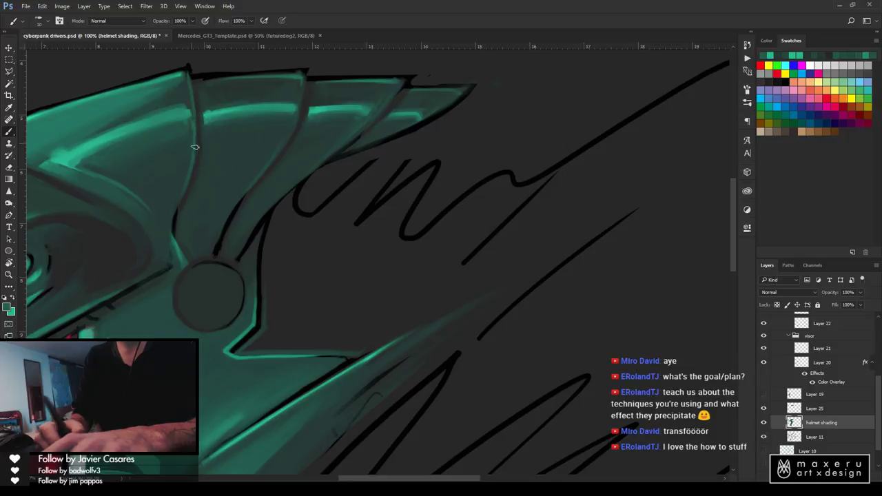
key("i")
left_click(216, 117)
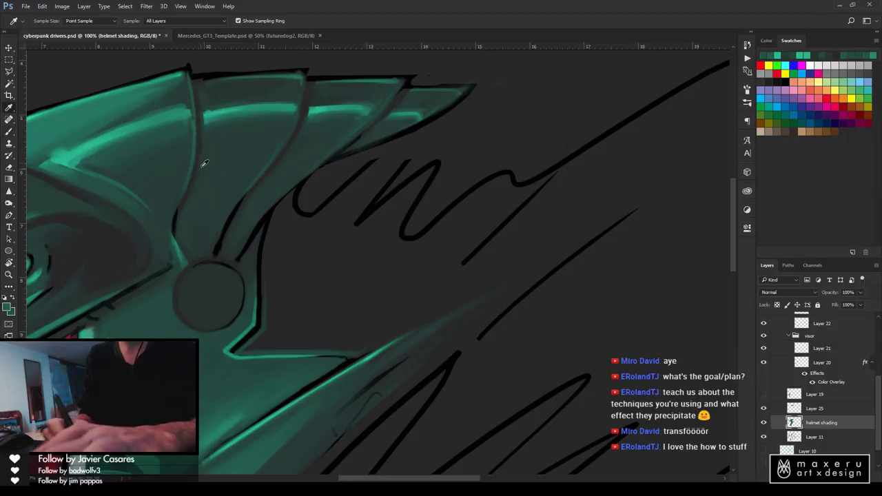
key("b")
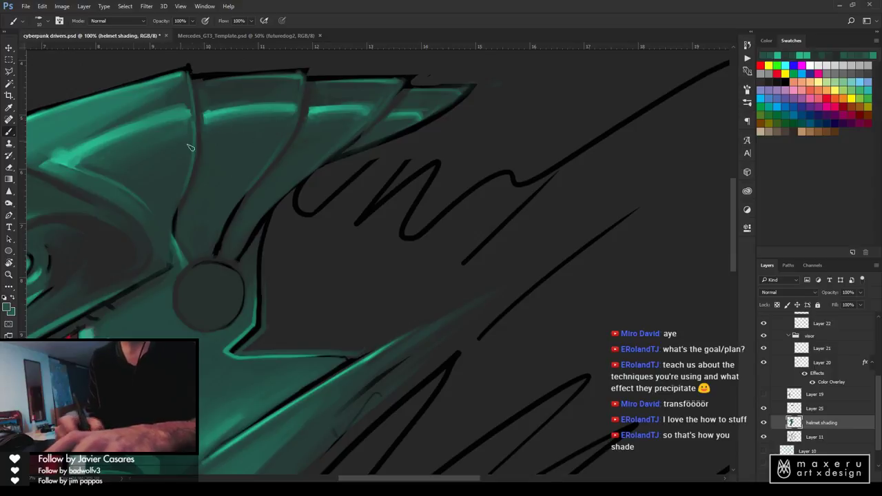
left_click_drag(170, 145, 204, 196)
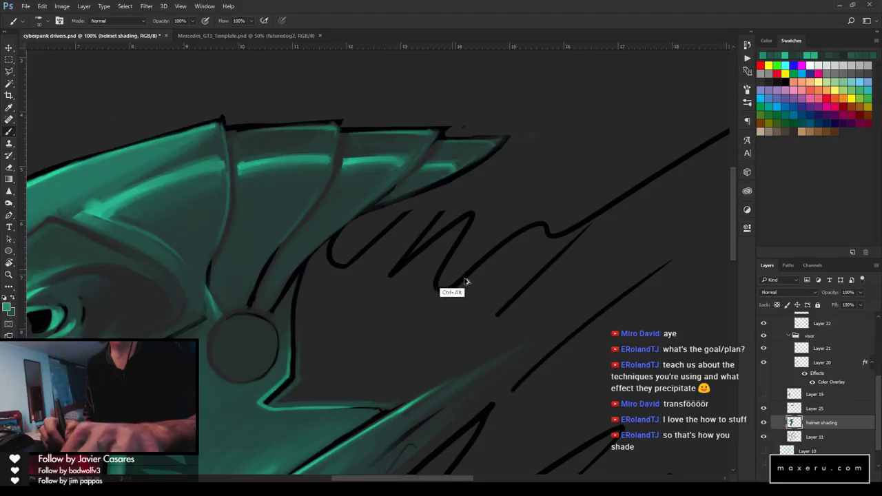
Switch to Layer 25 and touch up the tip of the rearmost crest plate with a sampled dark green
left_click(461, 164, "ctrl")
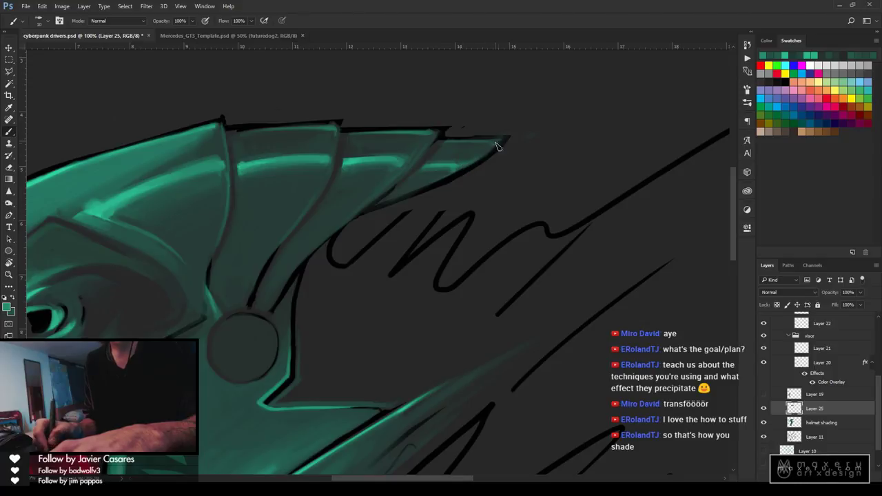
left_click(475, 145, "alt")
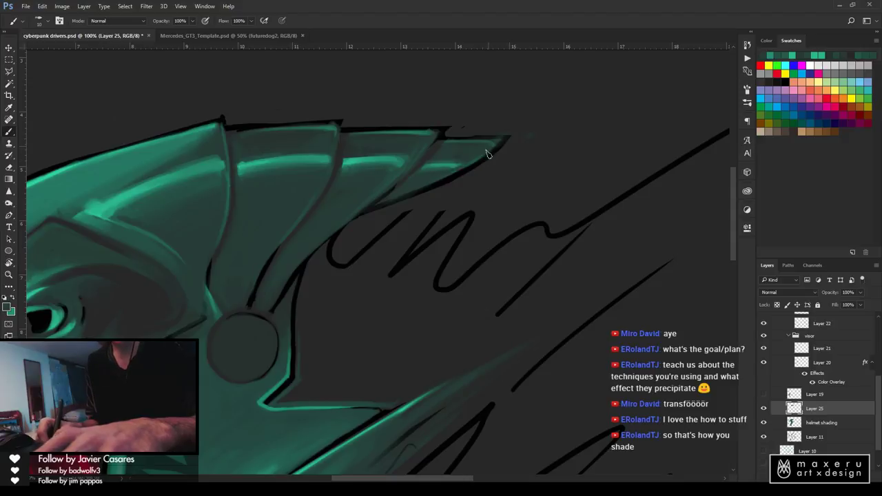
key("z")
left_click(417, 241, "alt")
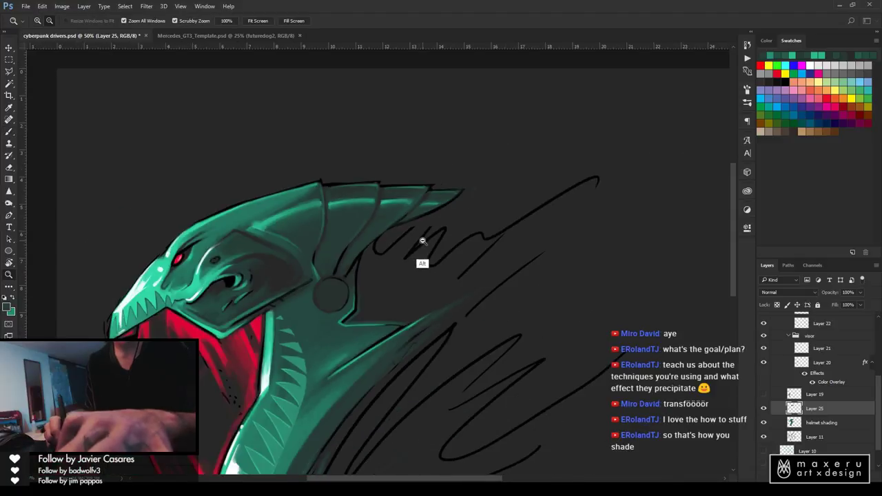
left_click(421, 241, "alt")
Extend the third crest plate's highlight down along its front seam with a green sampled from that highlight
left_click(339, 170)
left_click(339, 170)
left_click(335, 321)
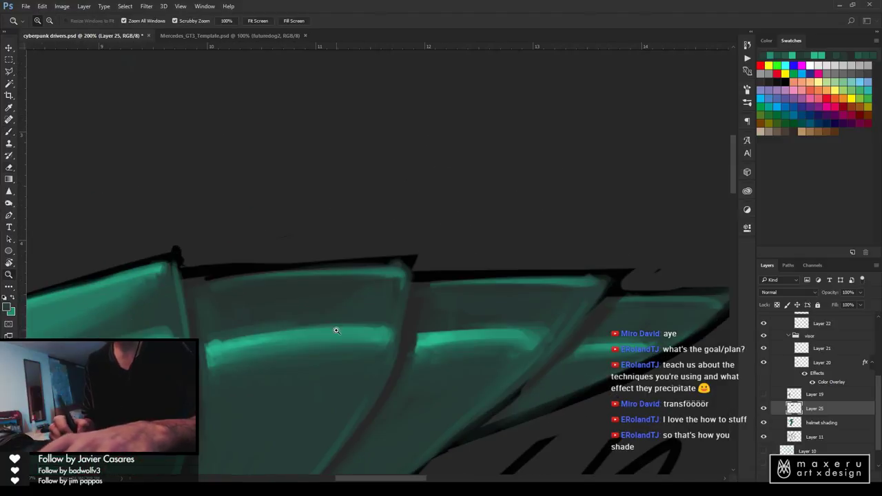
key("e")
mouse_move(422, 309)
left_mouse_down()
mouse_move(450, 240)
mouse_move(460, 170)
left_mouse_up()
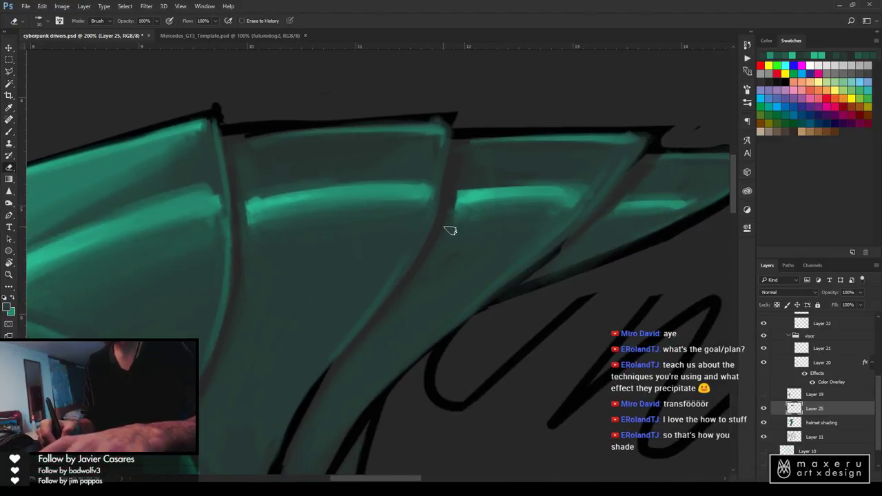
key("i")
left_click(464, 204)
key("b")
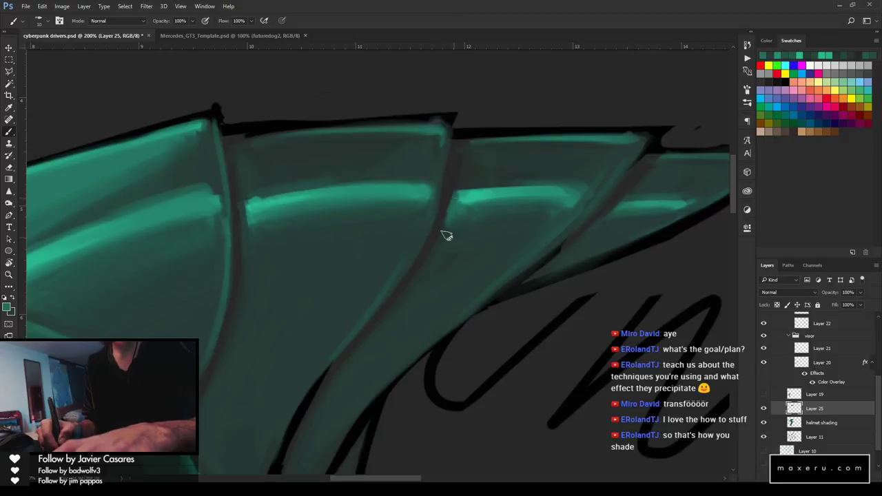
key("e")
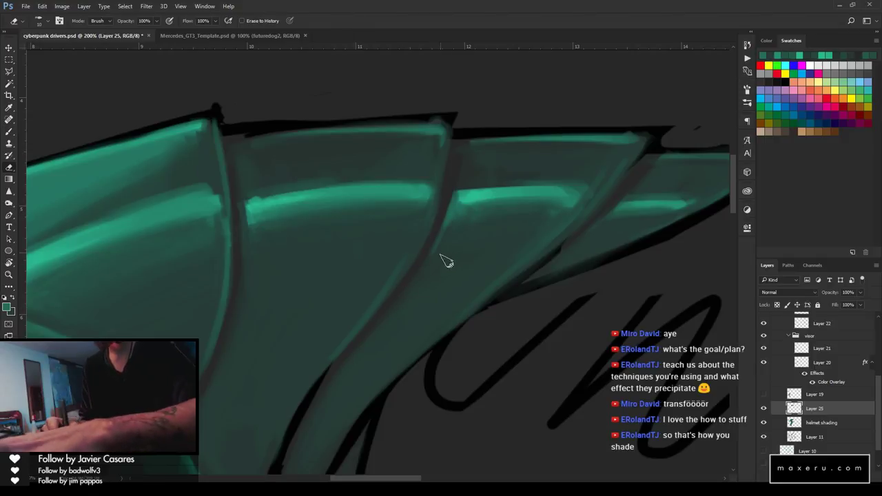
Blend the new seam highlight into the third crest plate with a darker green sampled just below it
key("i")
left_click(465, 227)
key("b")
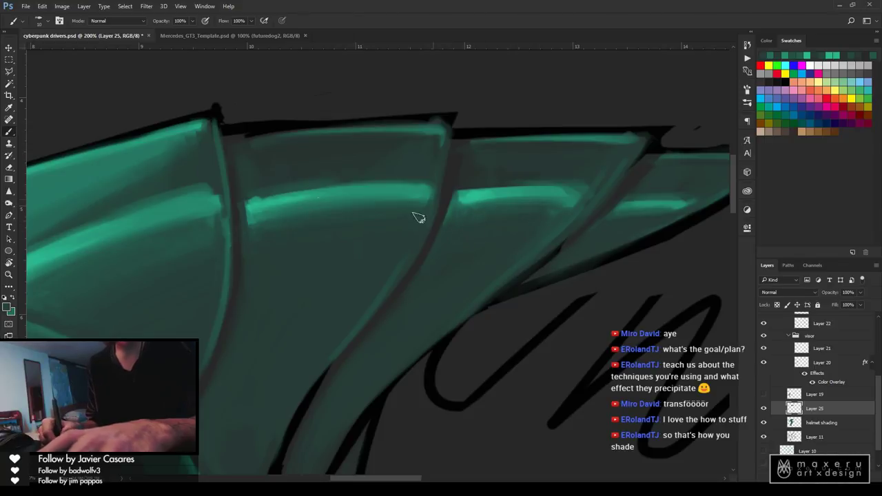
key("i")
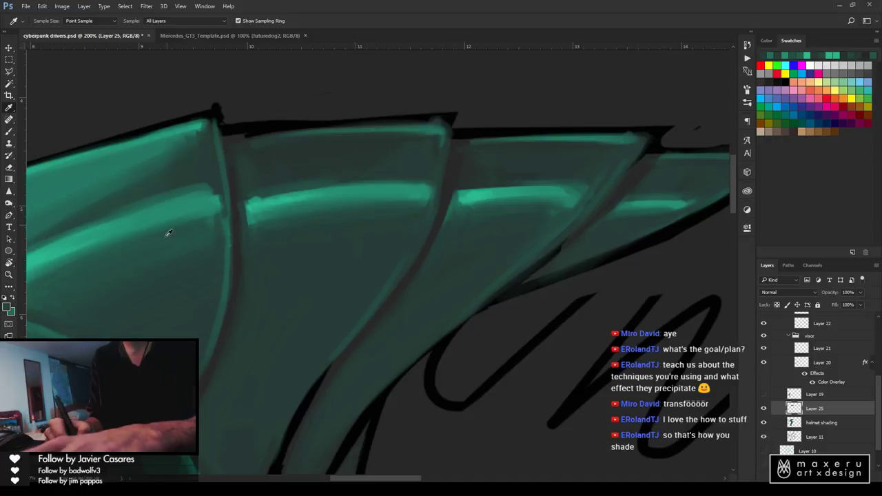
key("b")
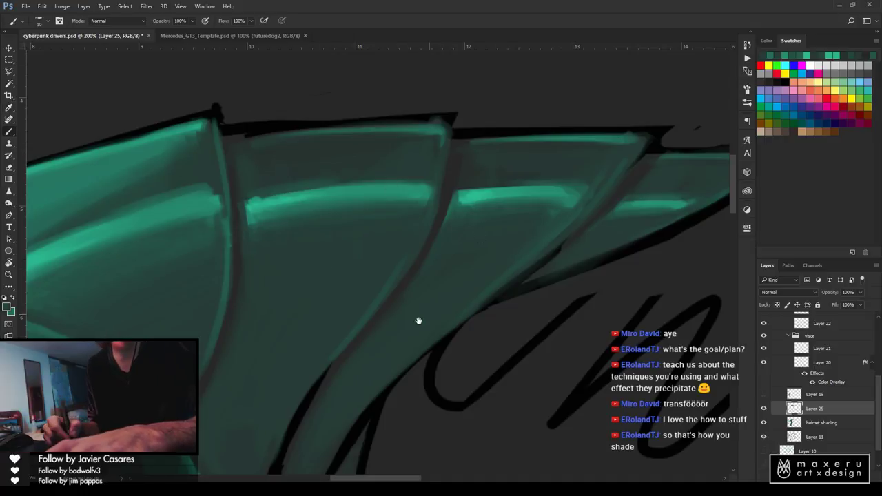
Check the whole helmet and save cyberpunk drivers.psd
left_click_drag(419, 322, 429, 173)
key("z")
left_click(450, 239, "alt")
left_click(451, 240, "alt")
left_click(450, 240, "alt")
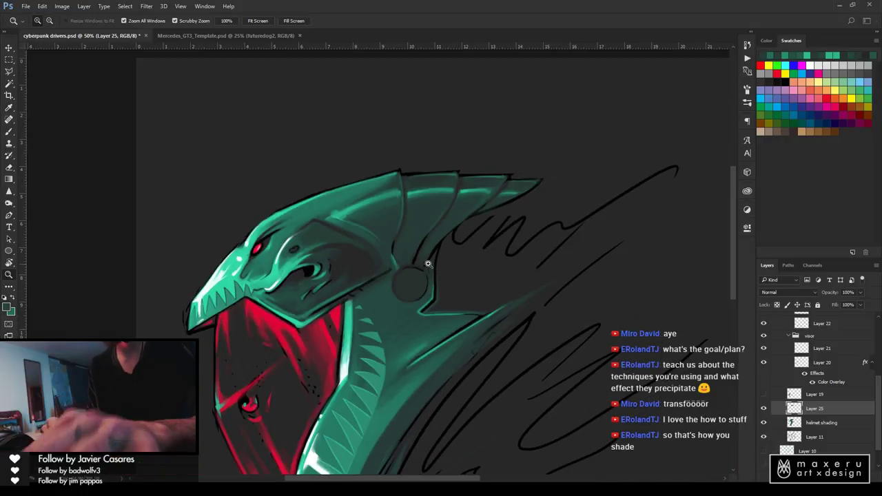
key("ctrl+s")
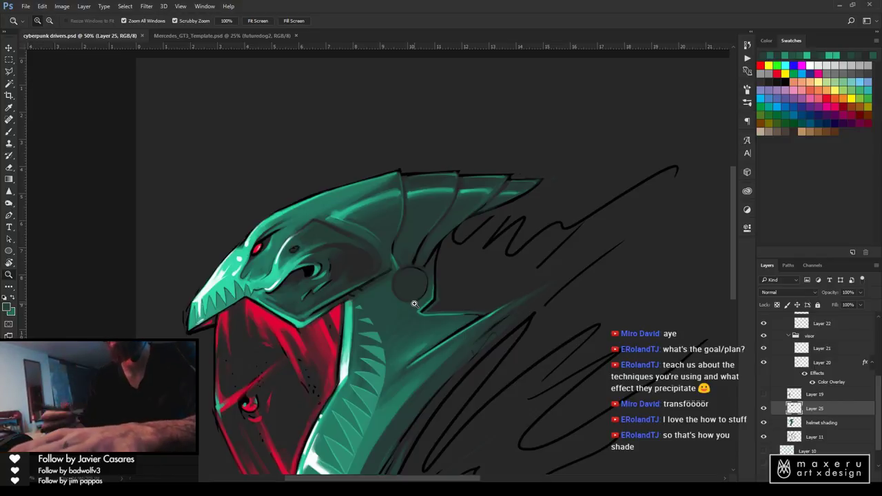
Erase the stray paint just past the crest's rear tip on Layer 25 and make the helmet shading layer active
scroll(437, 265, "down", 2)
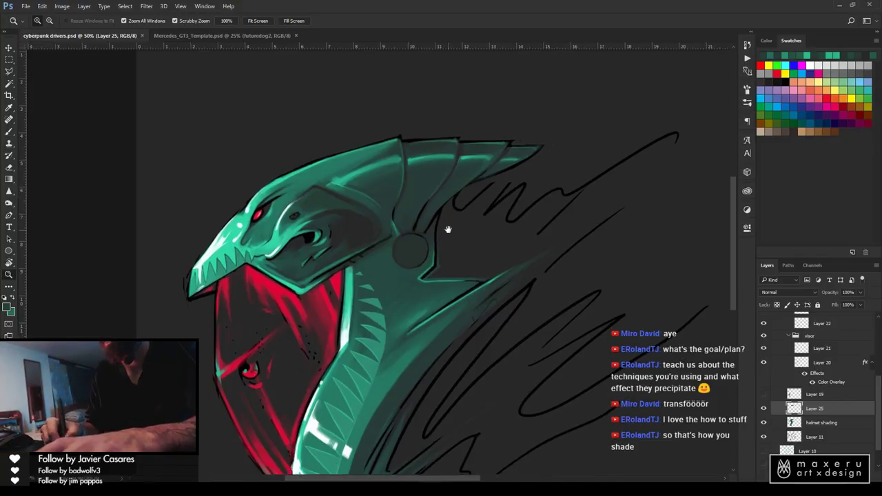
key("e")
left_click(556, 144)
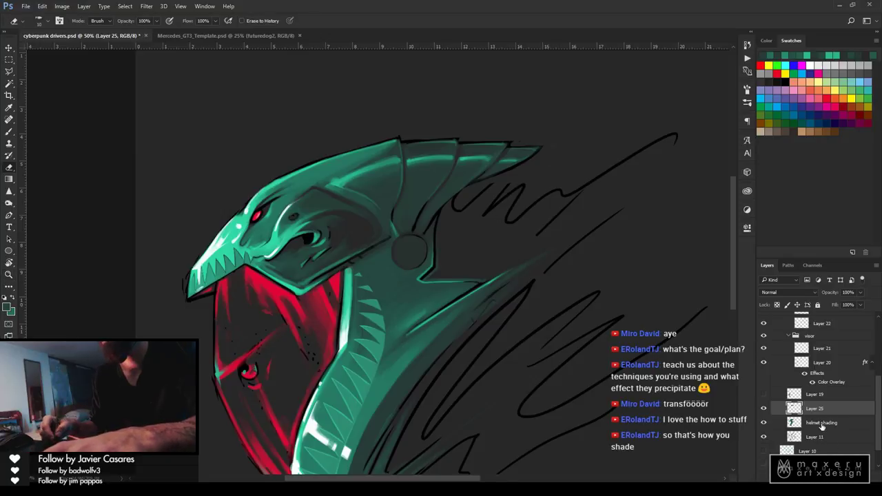
left_click(821, 424)
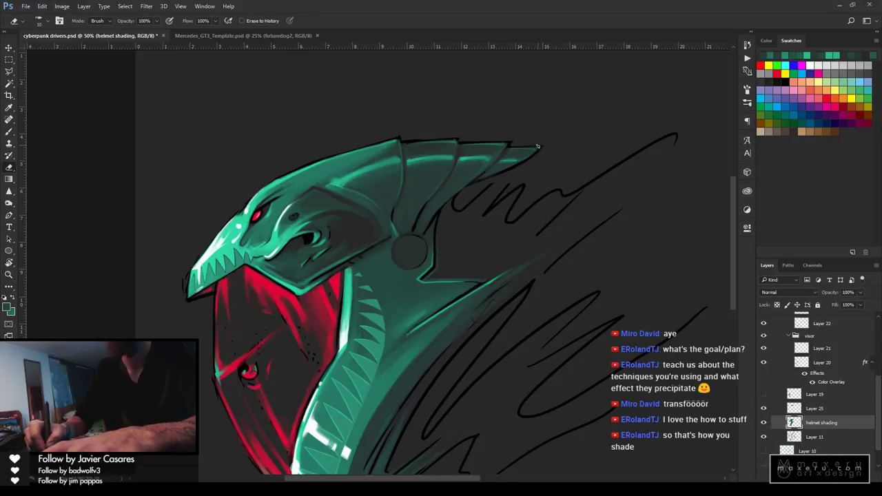
Sample the bright green of the edge highlight below the round hinge and add a new layer above helmet shading
left_click_drag(478, 296, 510, 161)
left_click_drag(476, 192, 436, 264)
key("z")
left_click(412, 194)
left_click(411, 193)
left_click(409, 194)
key("b")
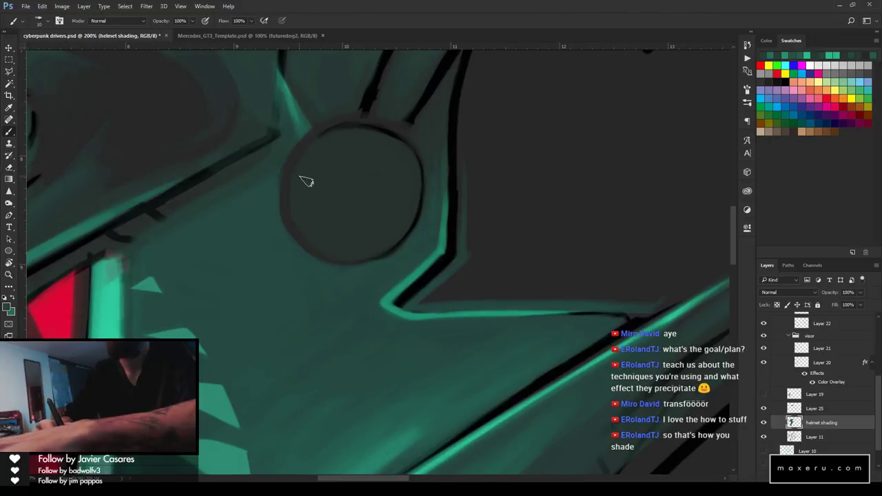
key("i")
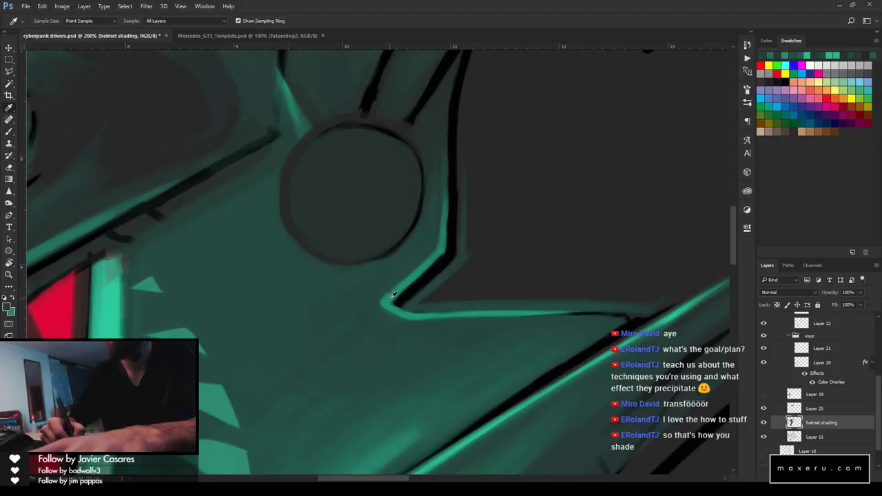
left_click(393, 295)
key("b")
key("ctrl+shift+alt+n")
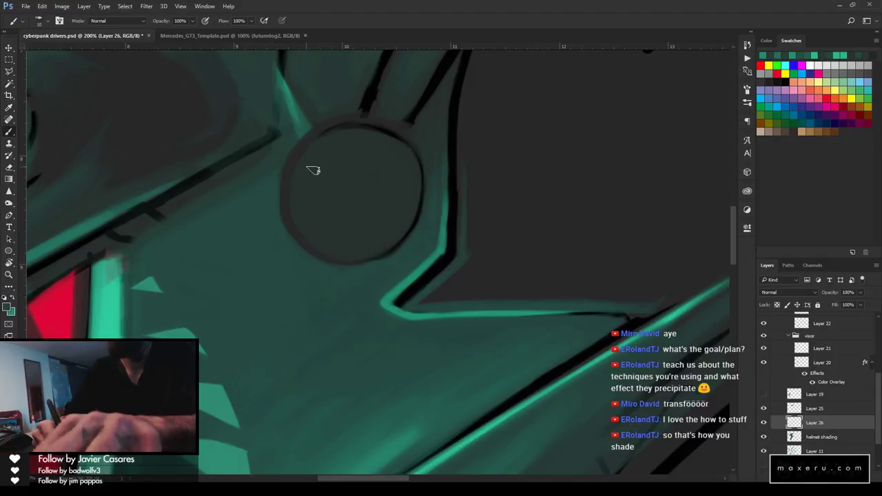
Paint a bright green ring just inside the round hinge's dark outline on the new layer
key("x")
left_click_drag(301, 168, 318, 141)
mouse_move(308, 187)
left_mouse_down()
mouse_move(340, 148)
mouse_move(310, 200)
mouse_move(325, 169)
mouse_move(317, 224)
mouse_move(315, 187)
mouse_move(339, 249)
mouse_move(318, 190)
mouse_move(349, 239)
mouse_move(316, 208)
mouse_move(336, 248)
mouse_move(284, 217)
mouse_move(316, 201)
mouse_move(310, 195)
mouse_move(322, 213)
mouse_move(322, 197)
mouse_move(299, 193)
mouse_move(297, 178)
mouse_move(304, 223)
mouse_move(299, 214)
mouse_move(297, 188)
mouse_move(325, 252)
mouse_move(300, 218)
mouse_move(305, 233)
mouse_move(327, 253)
mouse_move(302, 230)
mouse_move(363, 255)
mouse_move(310, 240)
mouse_move(368, 255)
mouse_move(312, 212)
mouse_move(357, 153)
mouse_move(311, 147)
mouse_move(328, 131)
mouse_move(363, 127)
mouse_move(320, 140)
mouse_move(373, 140)
mouse_move(313, 147)
mouse_move(338, 132)
mouse_move(297, 177)
mouse_move(320, 143)
mouse_move(386, 142)
mouse_move(342, 133)
mouse_move(381, 129)
mouse_move(402, 150)
mouse_move(370, 128)
mouse_move(413, 177)
mouse_move(374, 204)
mouse_move(390, 256)
left_mouse_up()
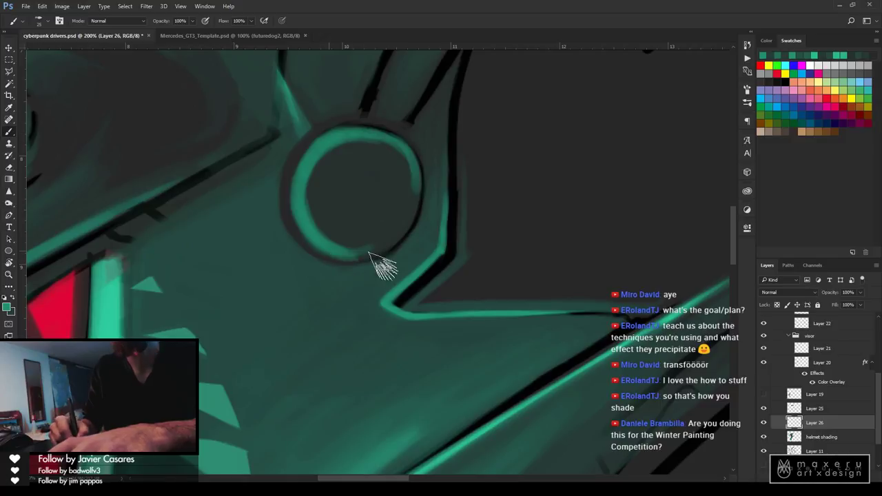
key("e")
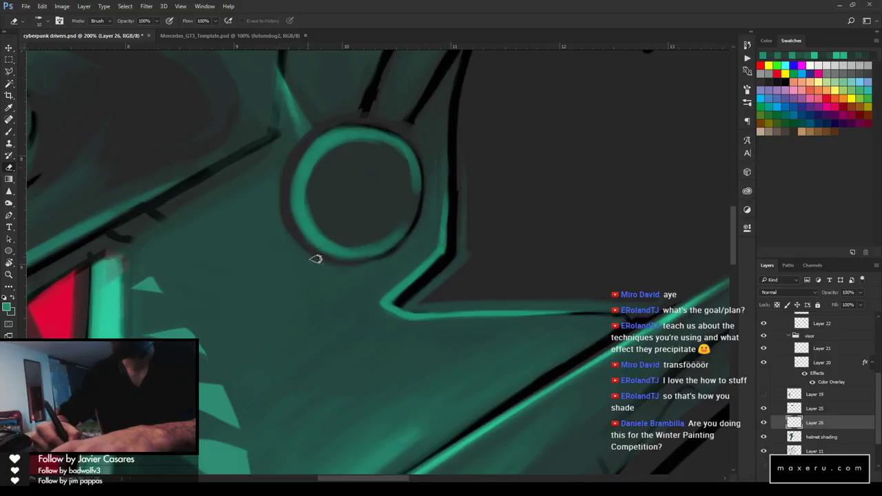
Fill the hinge's inner disc with a darker green sampled from the seam highlight just above it
key("i")
left_click(300, 114)
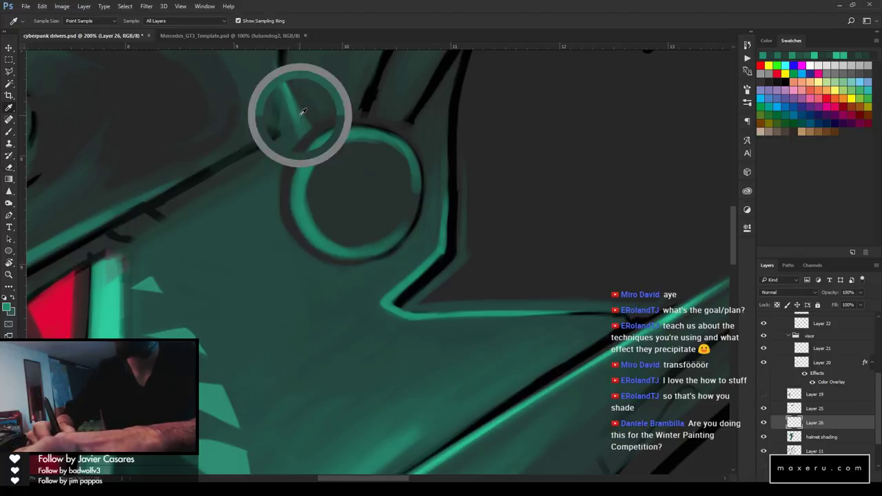
key("b")
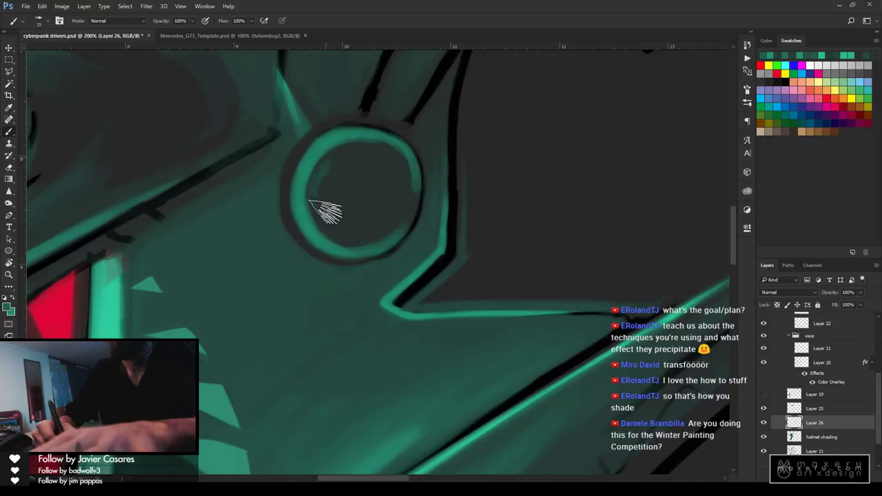
left_click_drag(319, 172, 318, 228)
left_click_drag(317, 190, 348, 237)
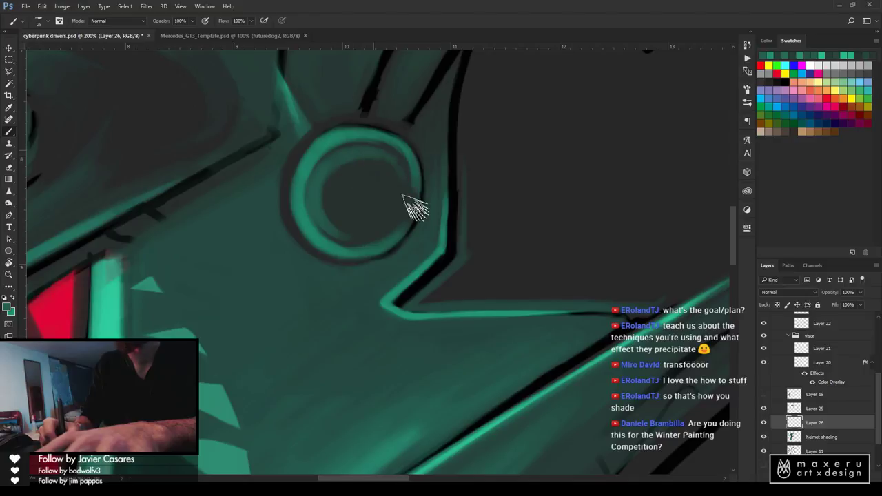
mouse_move(335, 168)
left_mouse_down()
mouse_move(361, 160)
mouse_move(328, 200)
mouse_move(366, 183)
mouse_move(360, 217)
left_mouse_up()
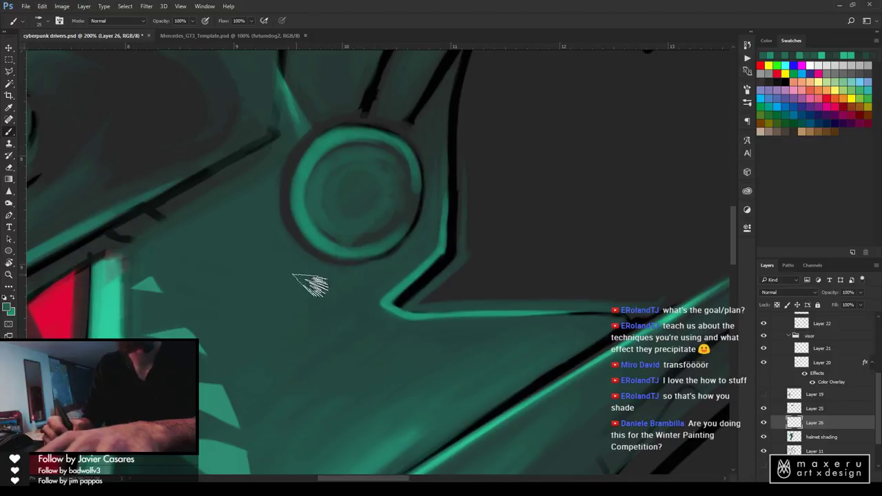
Smooth the hinge's inner disc with a green sampled from its lower centre, leaving a thin dark groove inside the ring
key("x")
left_click(356, 221, "alt")
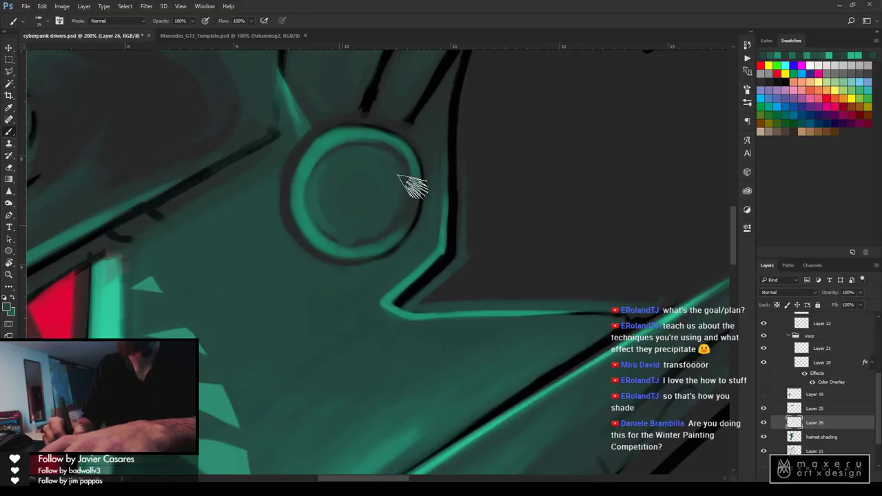
key("e")
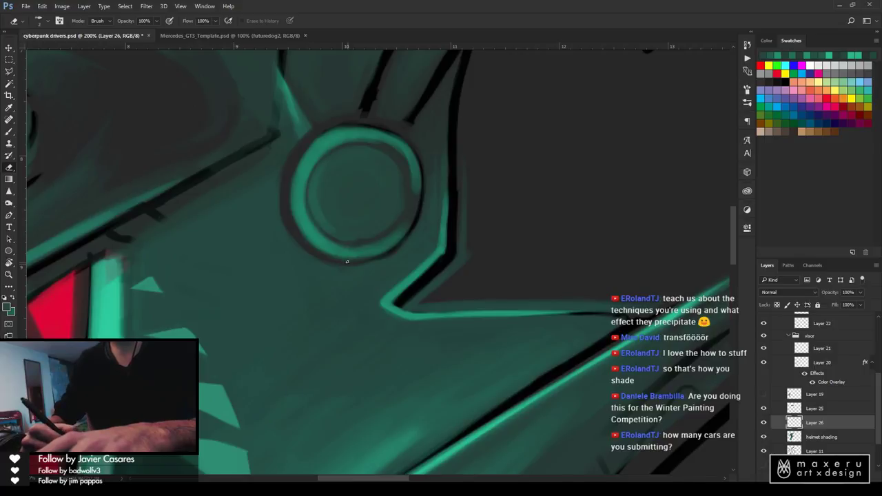
Even out the hinge ring's width, trimming its edges and closing the gap on its rear side
key("b")
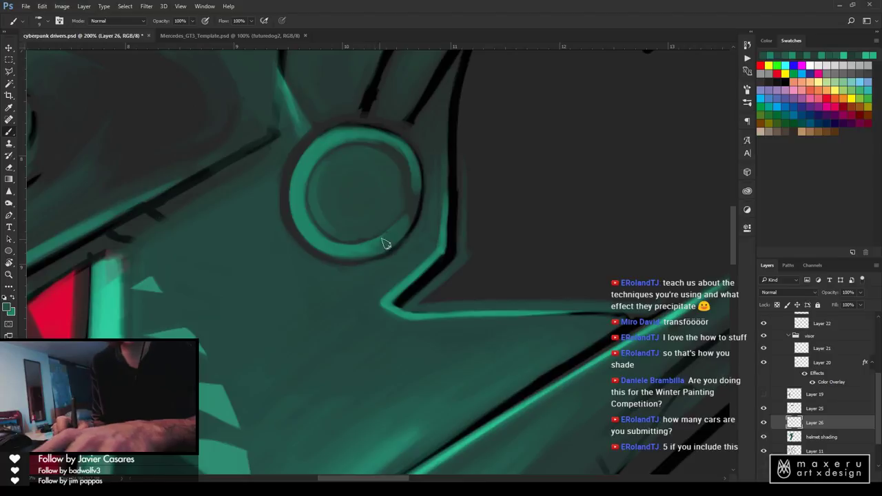
key("e")
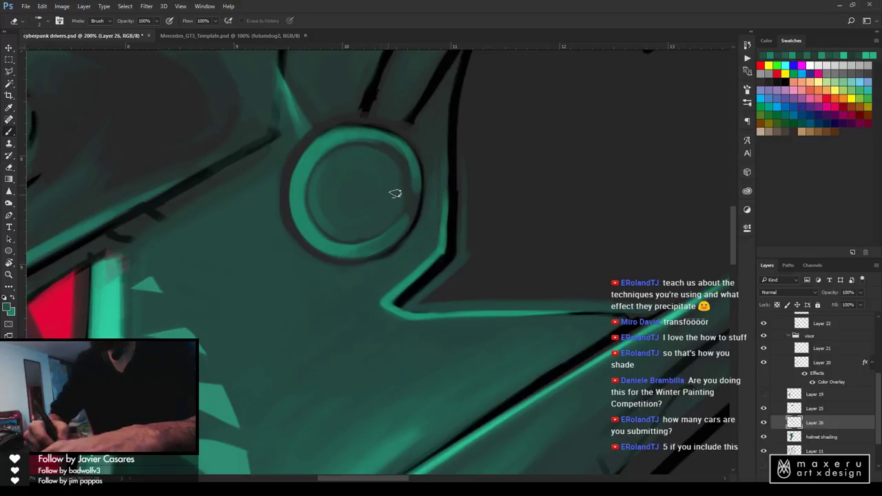
key("b")
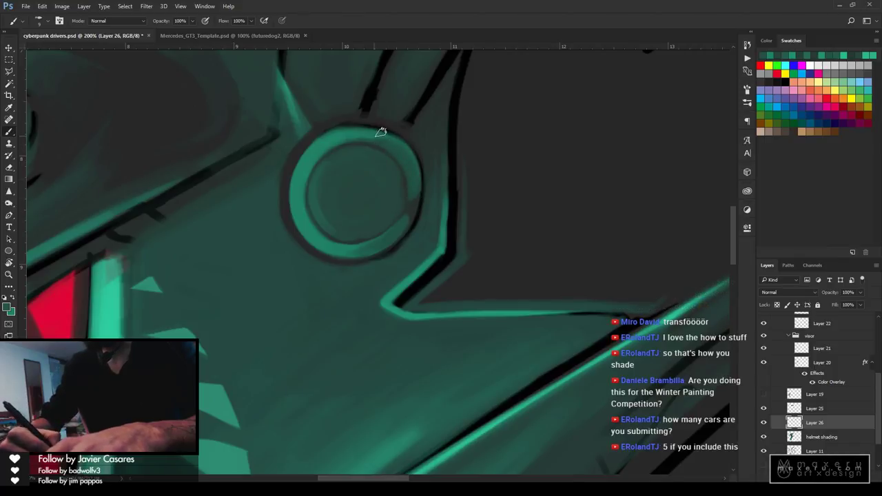
key("e")
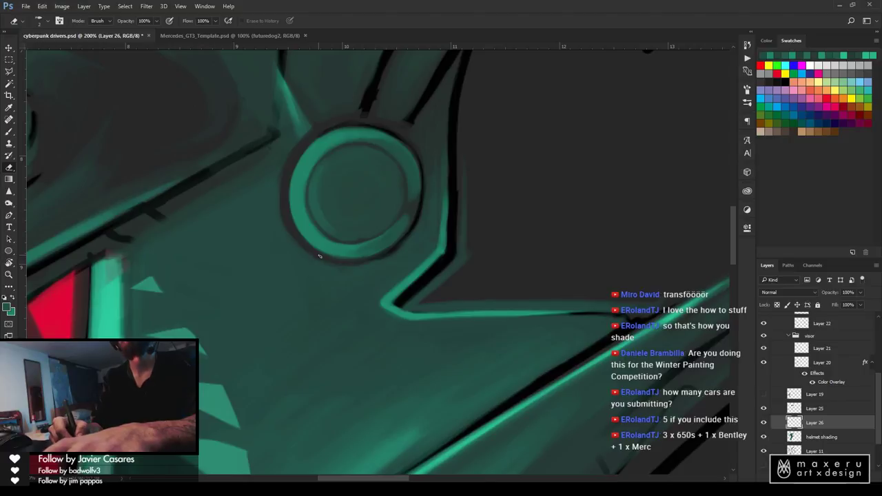
Blend the ring's rear side into shadow with darker greens sampled from the hinge
key("i")
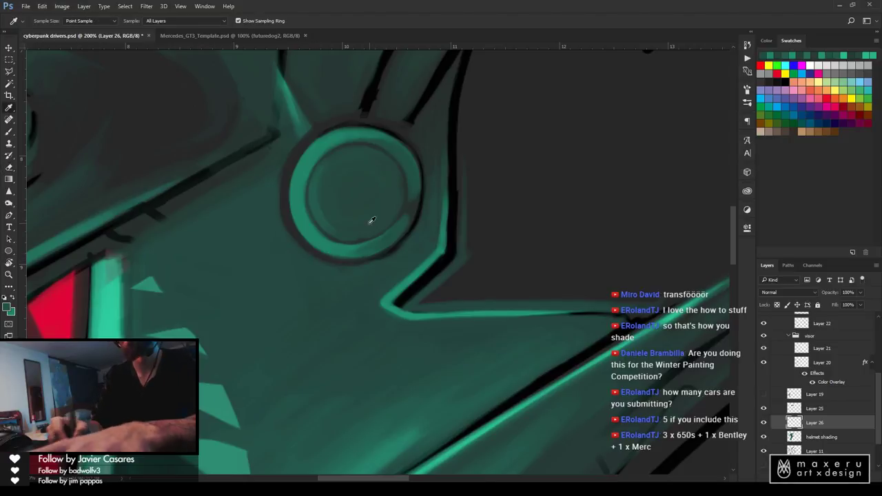
key("b")
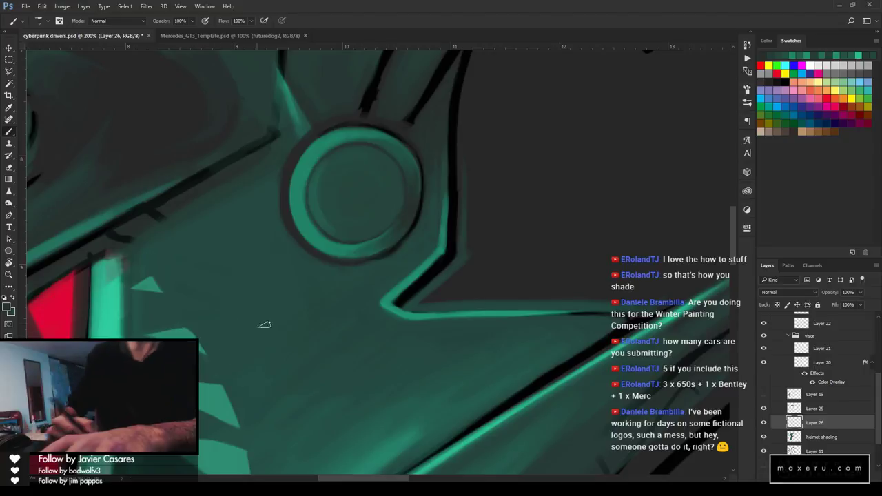
key("i")
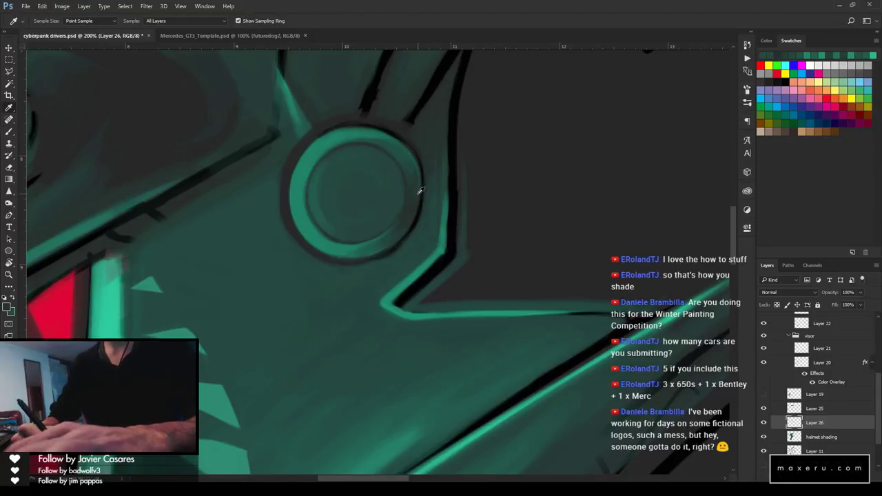
key("b")
key("x")
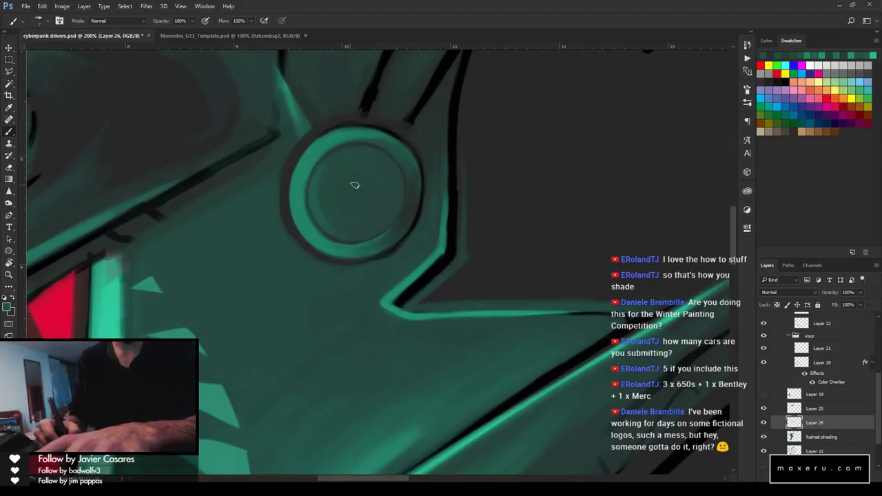
Check the shaded hinge against the whole helmet
key("z")
left_click(349, 226, "alt")
left_click(351, 228, "alt")
left_click(352, 230, "alt")
left_click(352, 230, "alt")
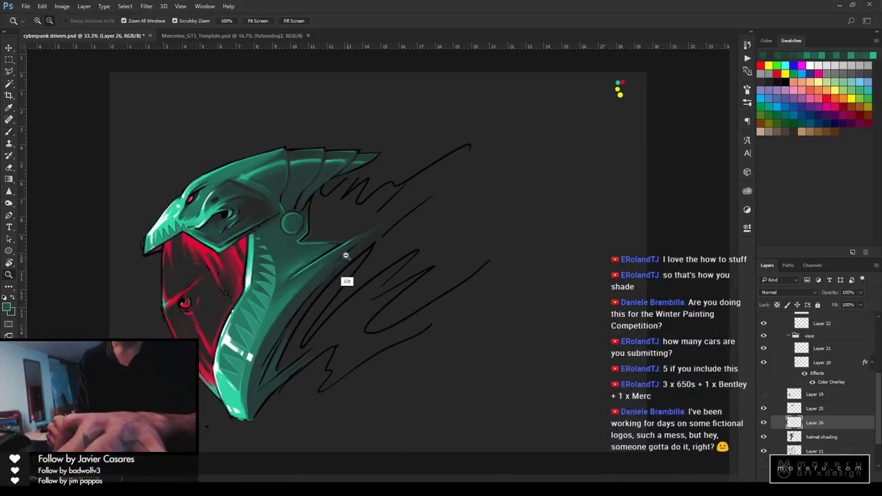
left_click(151, 143)
left_click(301, 222)
left_click(307, 230)
left_click(348, 264)
Add another new layer above the hinge layer and sample a near-white colour for the reflections
key("b")
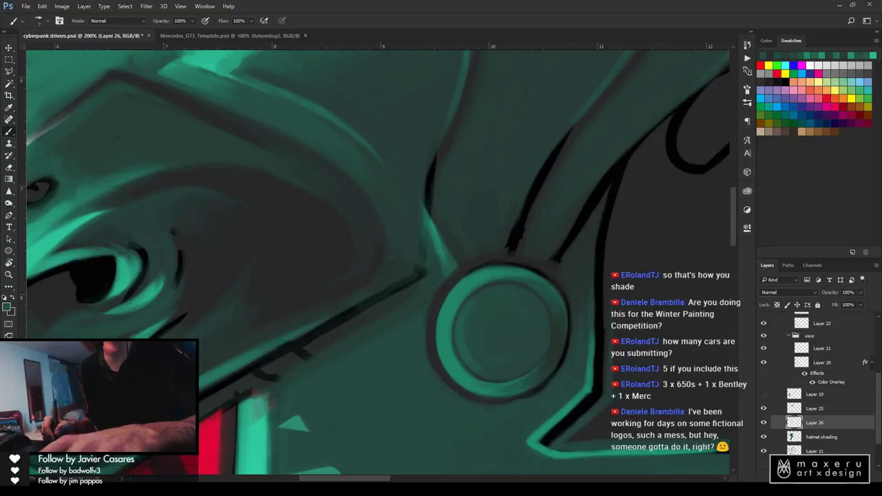
key("ctrl+shift+alt+n")
key("i")
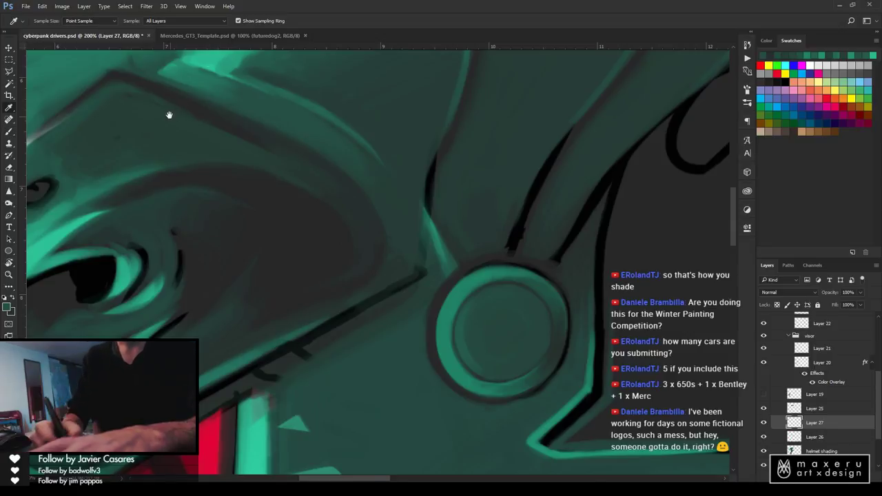
left_click_drag(170, 115, 642, 157)
left_click(445, 246, "alt")
left_click_drag(505, 273, 453, 258)
key("b")
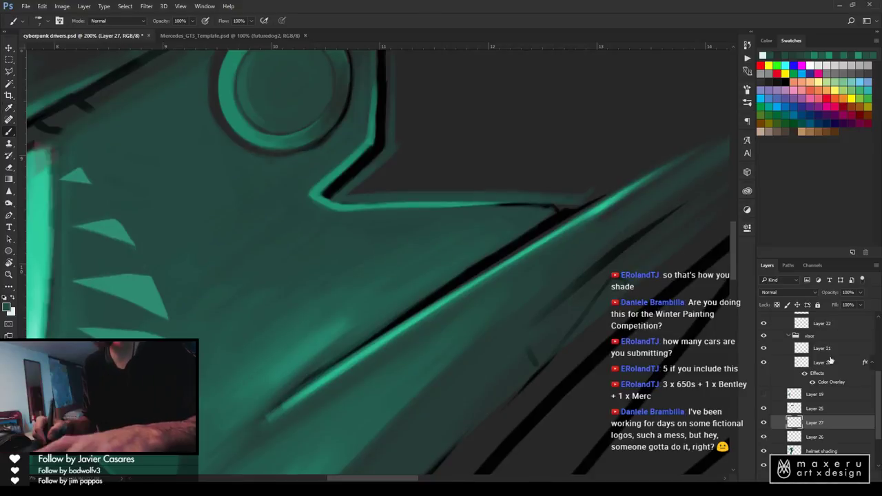
Make the reflections layer active and paint a near-white glint on the front side of the hinge ring
scroll(823, 370, "up", 3)
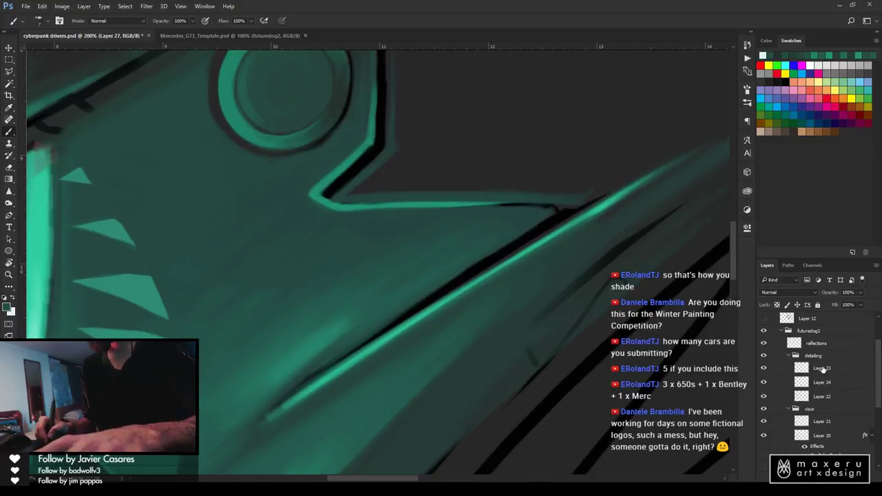
left_click(773, 342)
left_click_drag(321, 144, 343, 248)
left_click(241, 223, "alt")
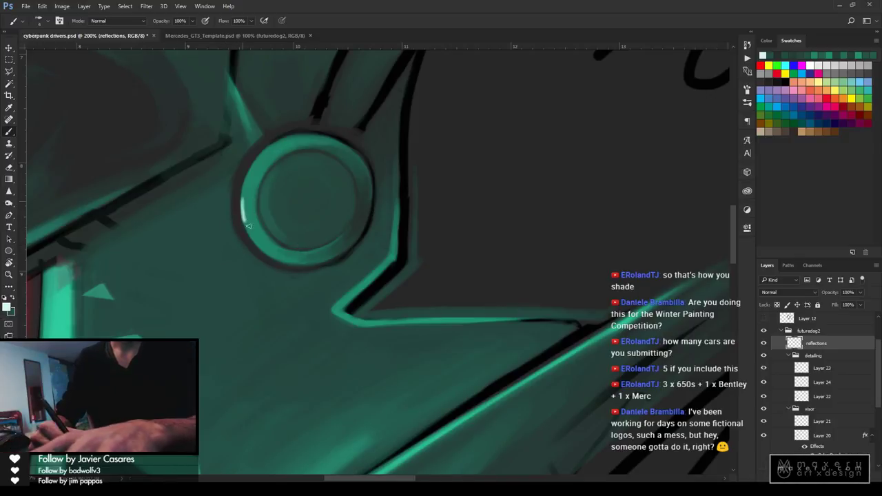
mouse_move(254, 214)
left_mouse_down()
mouse_move(248, 206)
mouse_move(261, 240)
left_mouse_up()
Shape the front glint into a crisp band across the ring, alternating near-white strokes with a larger eraser
key("e")
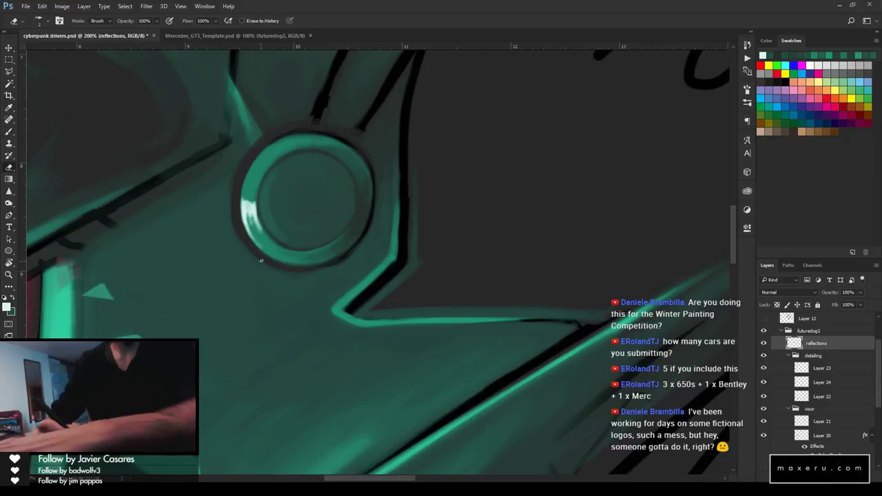
key("bracketright")
key("bracketright")
key("bracketright")
key("bracketright")
key("bracketright")
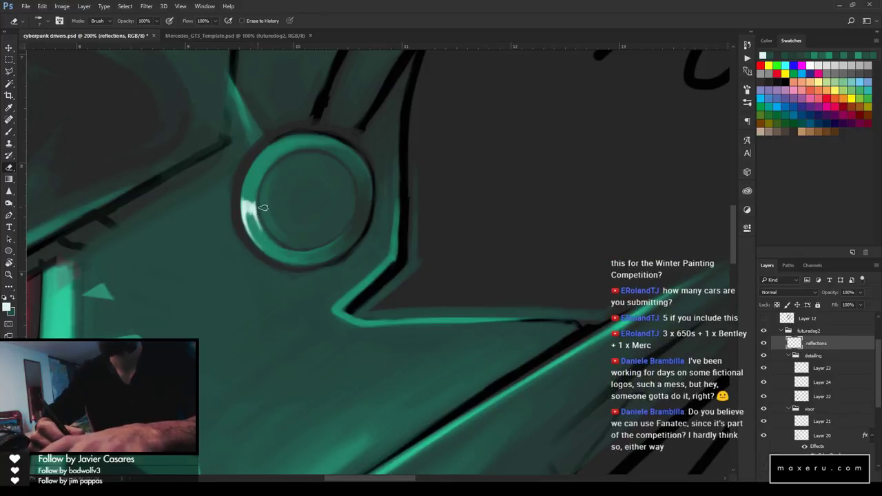
key("b")
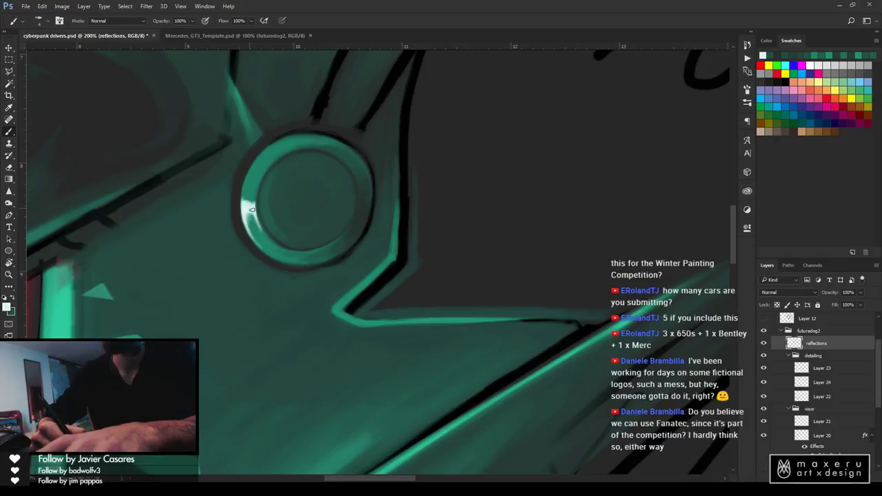
key("e")
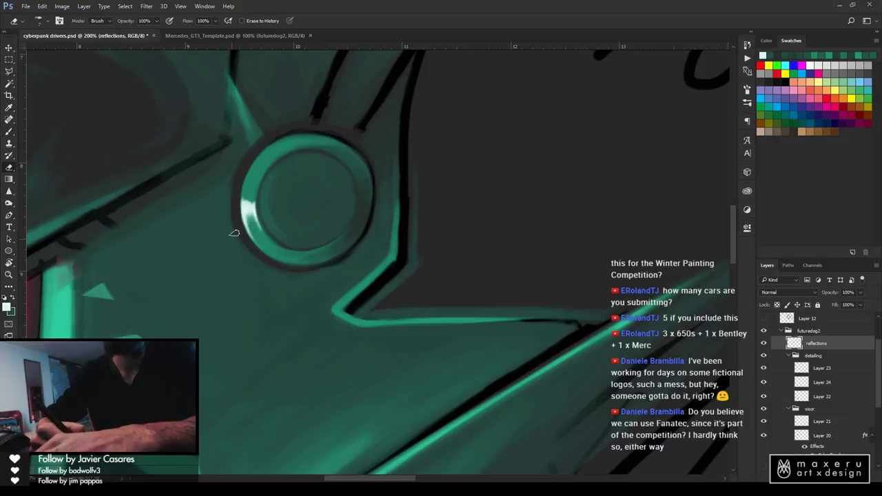
key("b")
key("e")
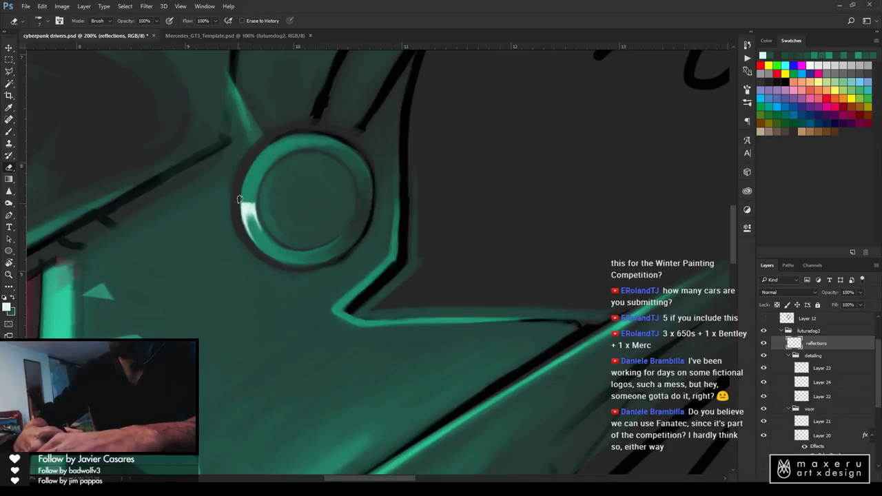
Paint a small near-white glint on the lower rear of the hinge ring and trim its edges
key("b")
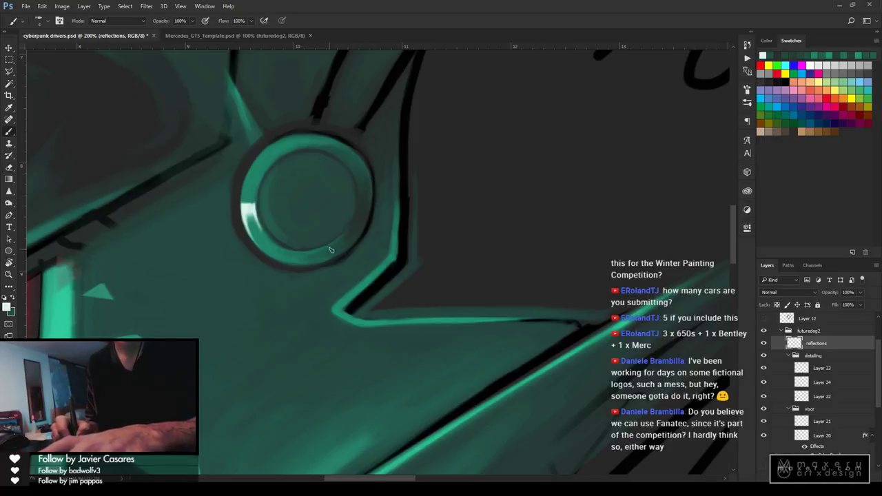
left_click_drag(342, 241, 338, 241)
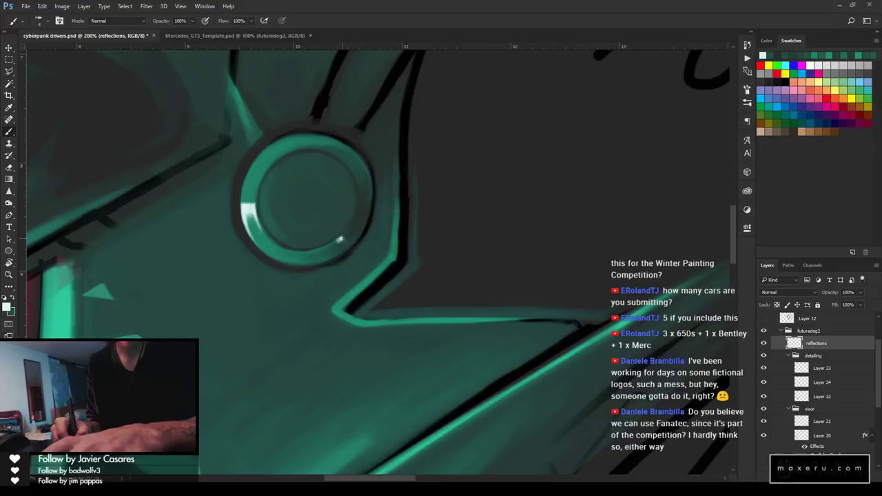
key("e")
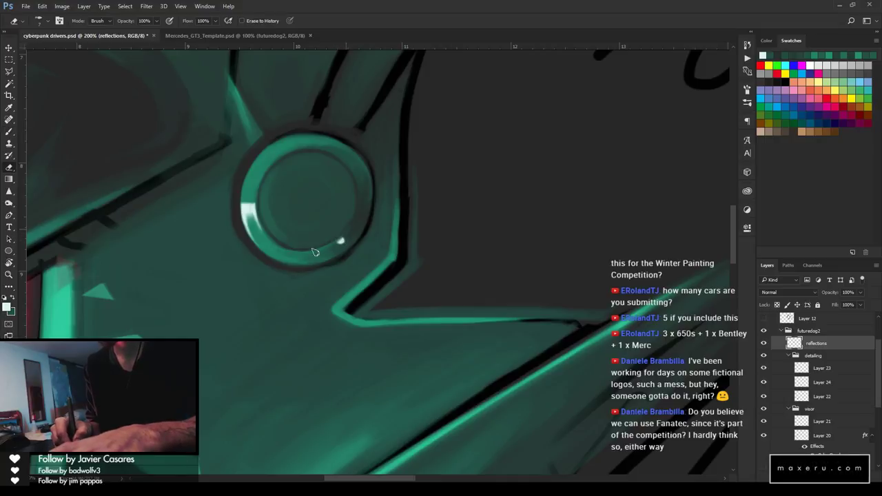
key("b")
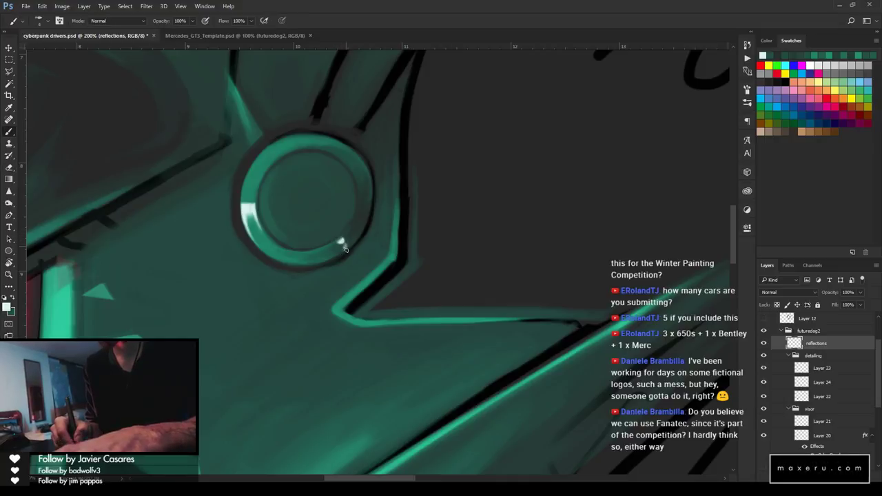
key("e")
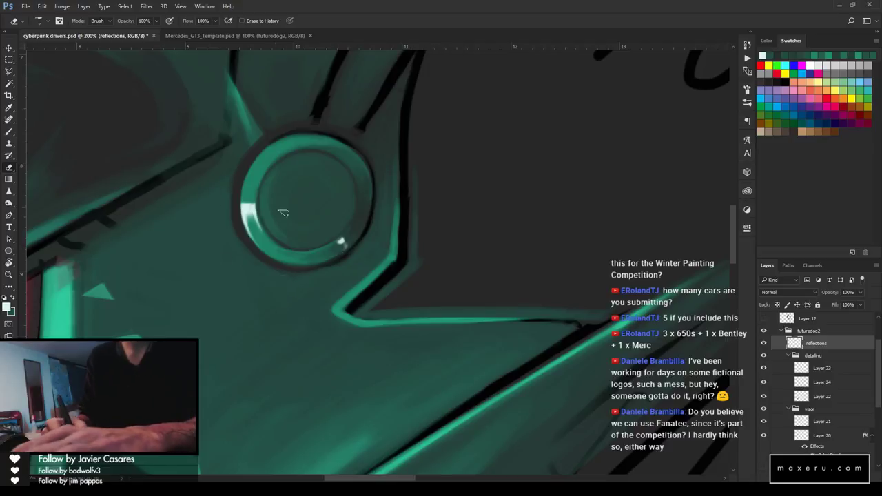
Extend the front glint upward along the hinge ring's outer edge with near-white strokes and soften it with the eraser
key("b")
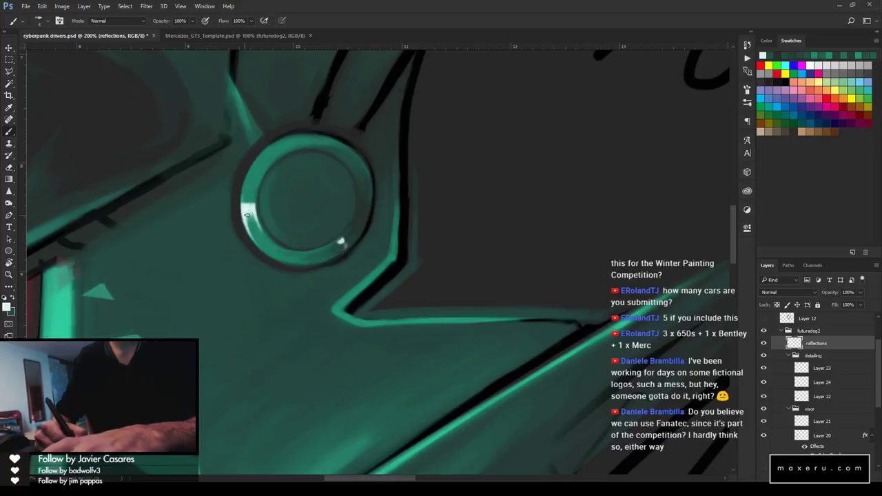
mouse_move(247, 217)
left_mouse_down()
mouse_move(264, 153)
mouse_move(237, 197)
mouse_move(253, 167)
mouse_move(240, 218)
mouse_move(255, 169)
mouse_move(247, 197)
left_mouse_up()
key("e")
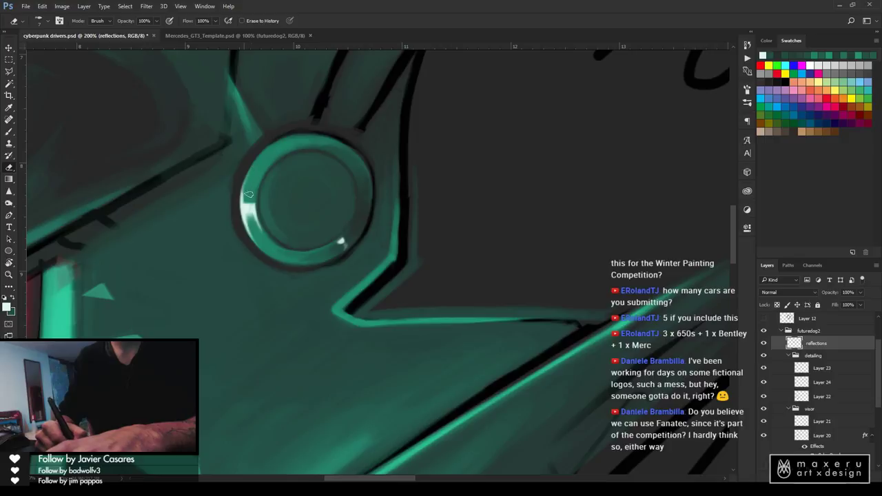
key("b")
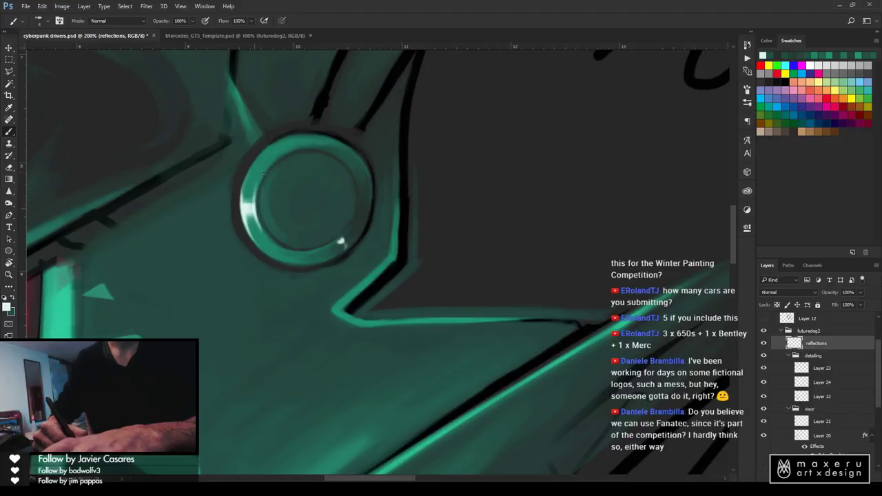
key("e")
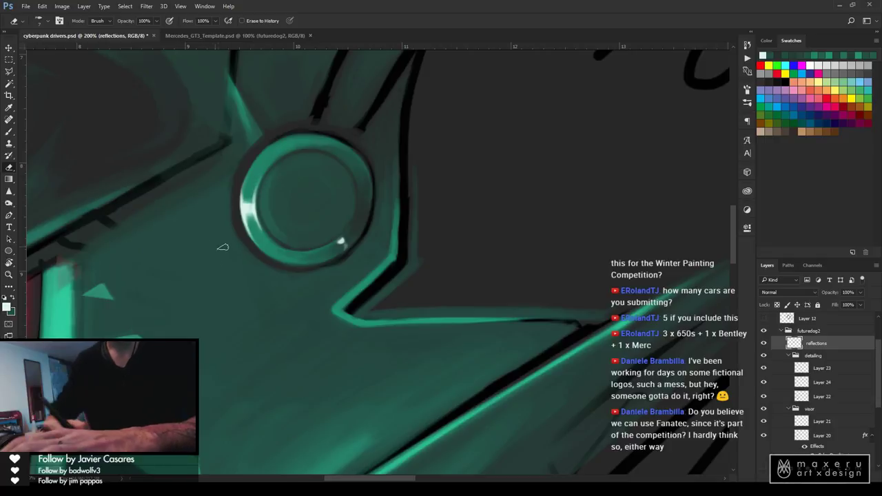
Paint a small near-white glint on the upper front of the hinge ring, trim its edges and save the document
key("b")
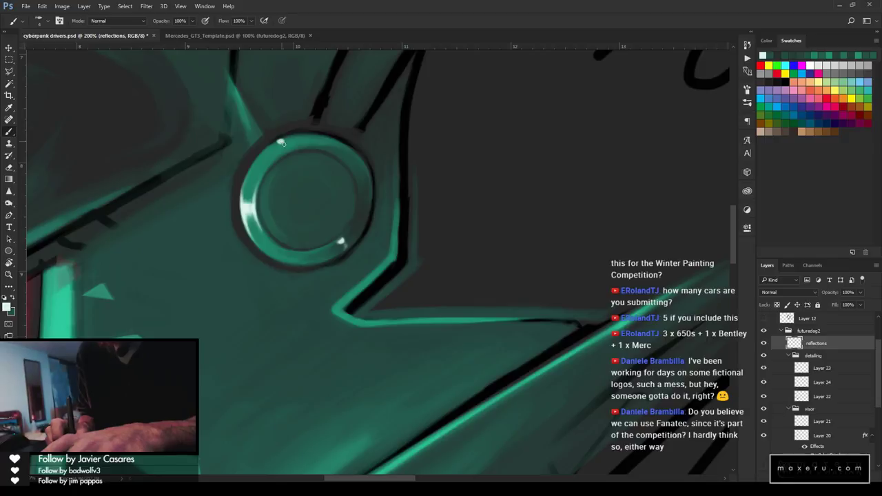
key("e")
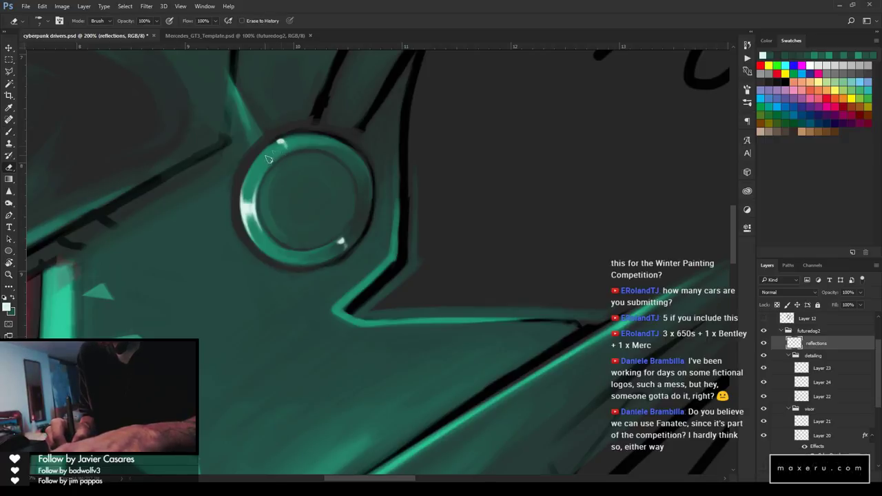
key("z")
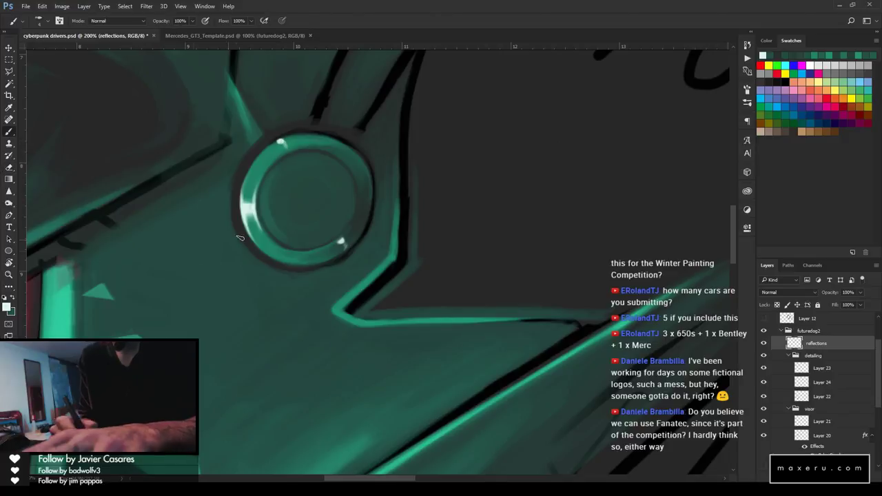
left_click(379, 227, "alt")
left_click(363, 247, "alt")
left_click(356, 275, "alt")
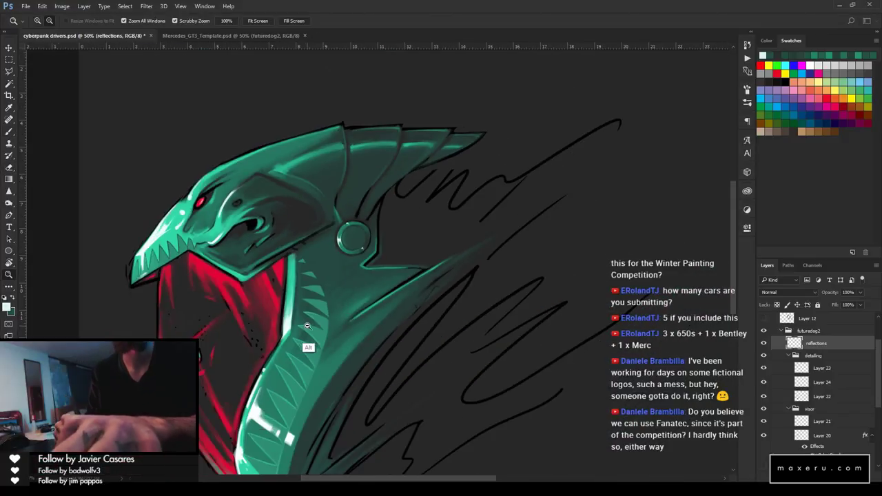
left_click(309, 325, "alt")
key("ctrl+s")
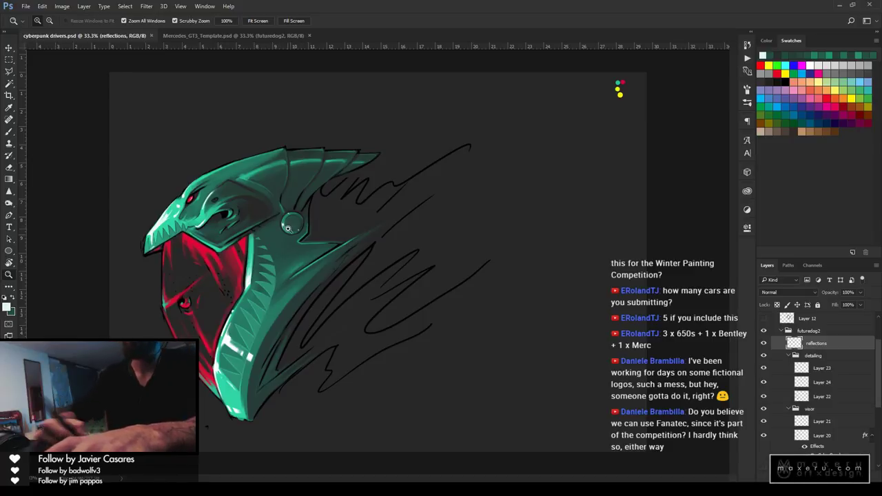
Make the hinge's painted layer, Layer 26, active by picking it on the canvas
left_click(290, 228)
left_click_drag(297, 261, 314, 262)
left_click(414, 290)
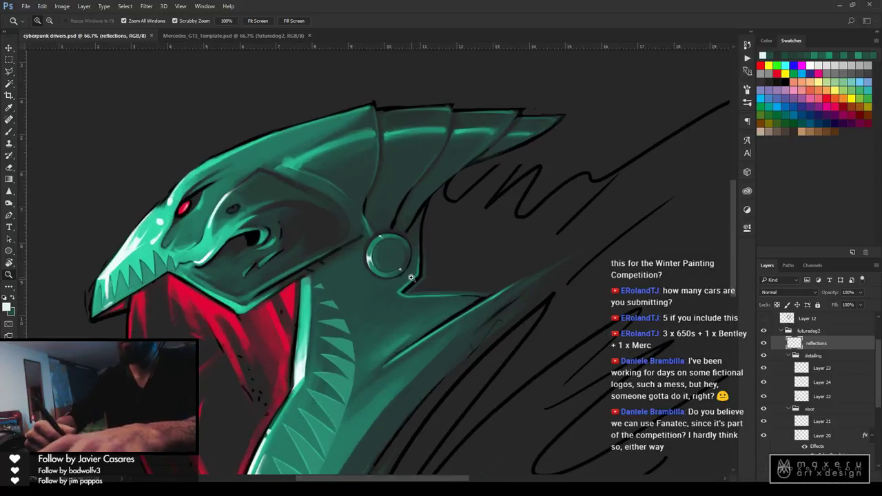
left_click(410, 276)
left_click(407, 276)
left_click(406, 276)
key("i")
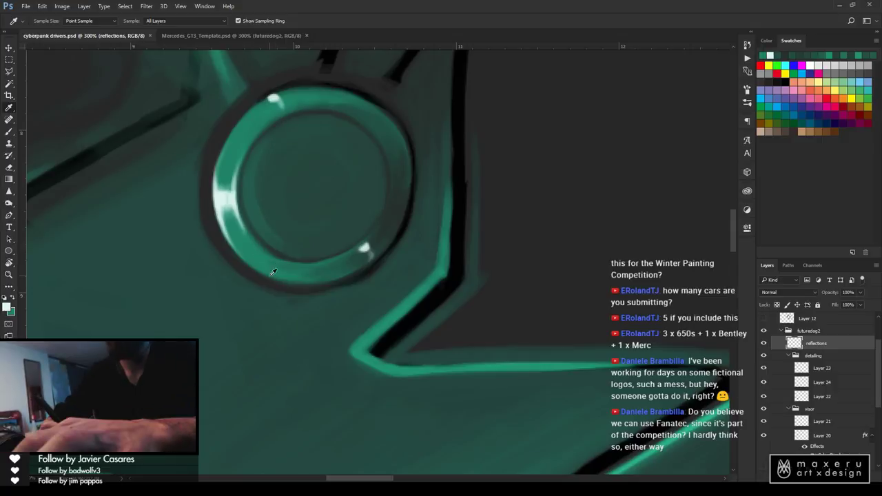
key("b")
key("v")
left_click(323, 244, "ctrl")
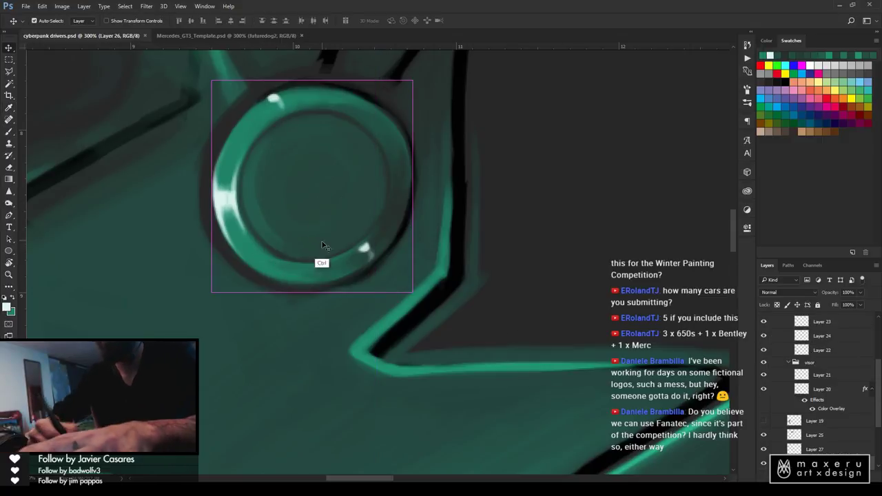
Refine the lower inner edge of the hinge ring with mid-green strokes and save the document
key("b")
key("x")
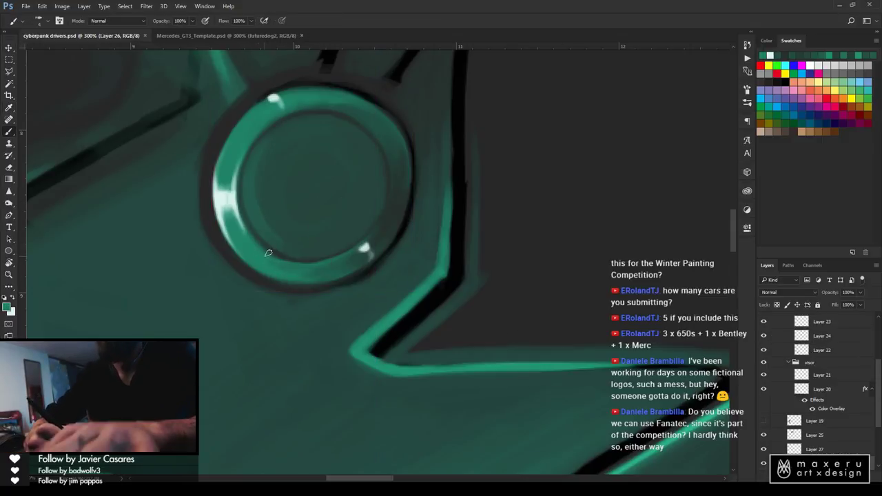
left_click(273, 255)
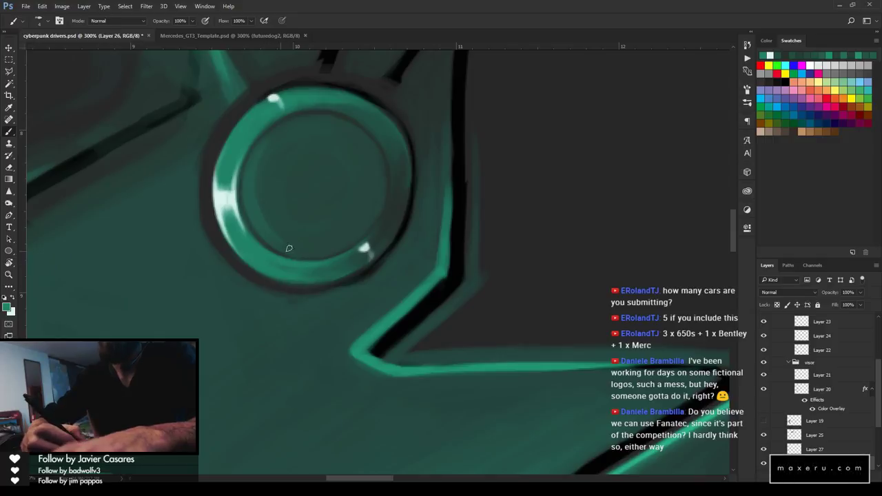
key("e")
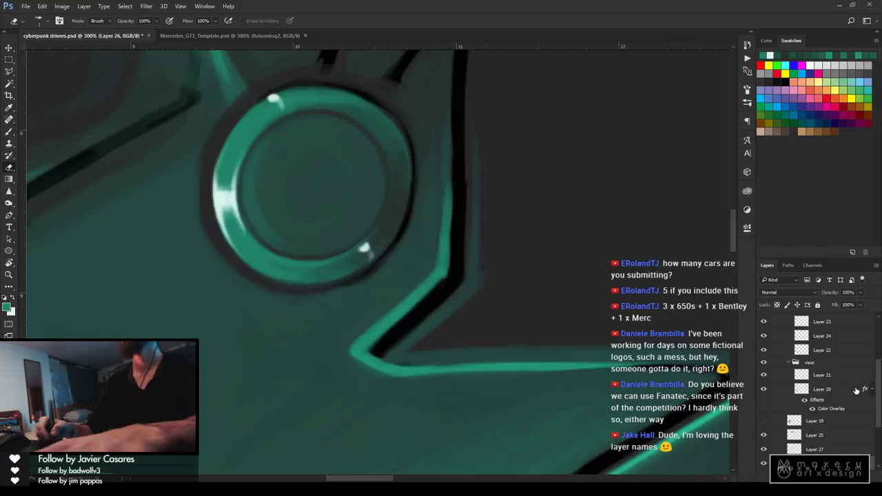
key("ctrl+s")
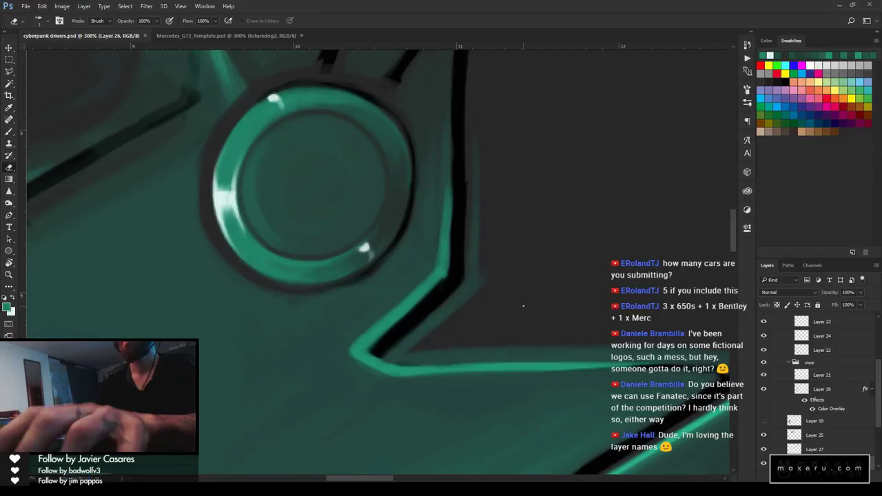
Identify the layers behind the helmet and visor, picking Layer 20 and switching its visibility off and on
key("z")
left_click(311, 198, "alt")
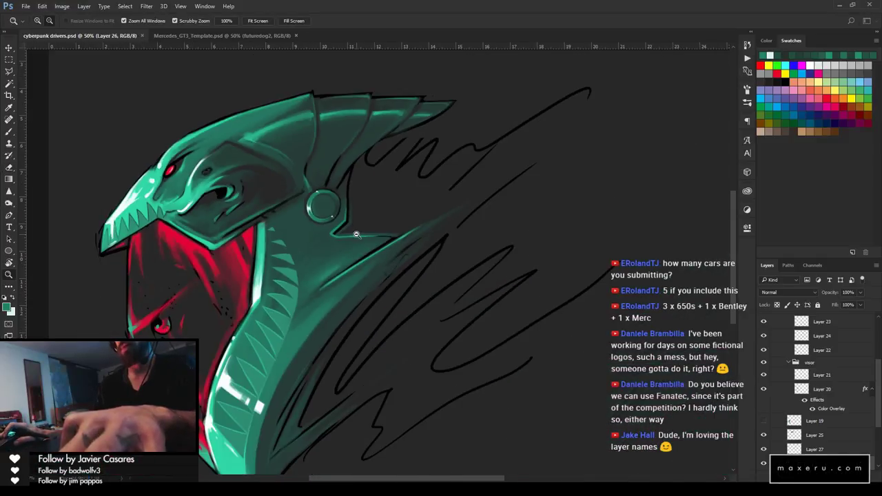
left_click(328, 213, "alt")
key("v")
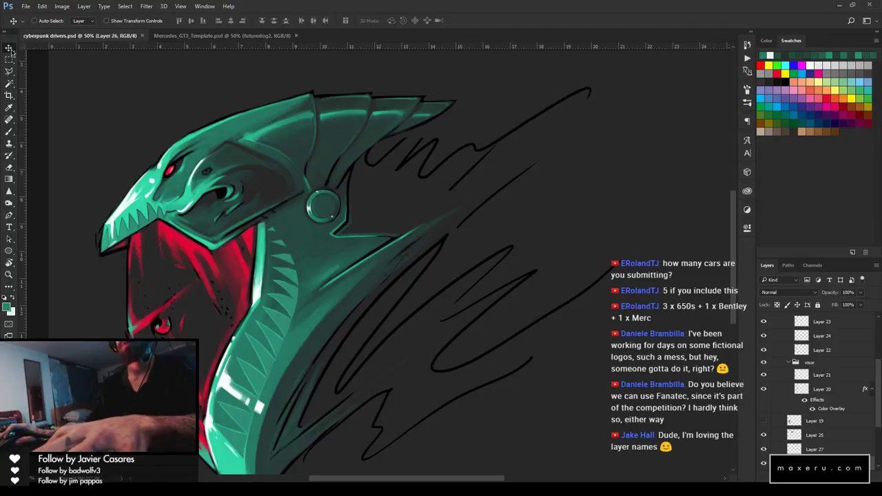
key("ctrl")
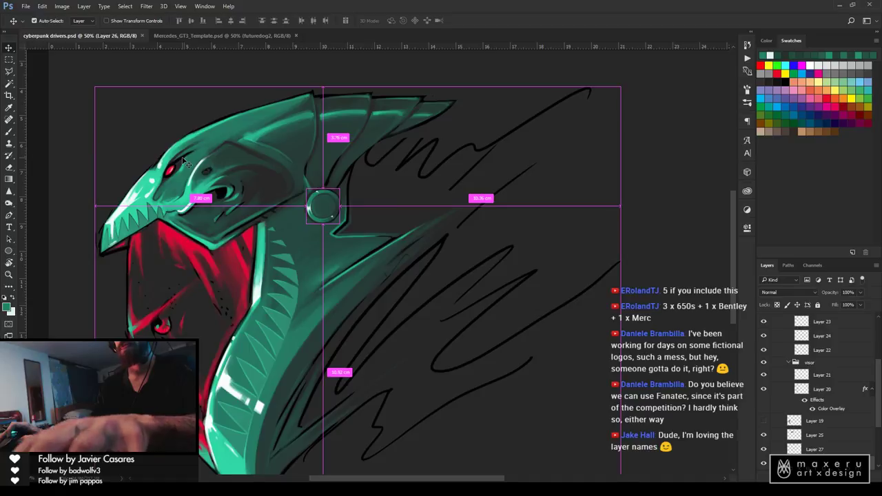
left_click(240, 124, "ctrl")
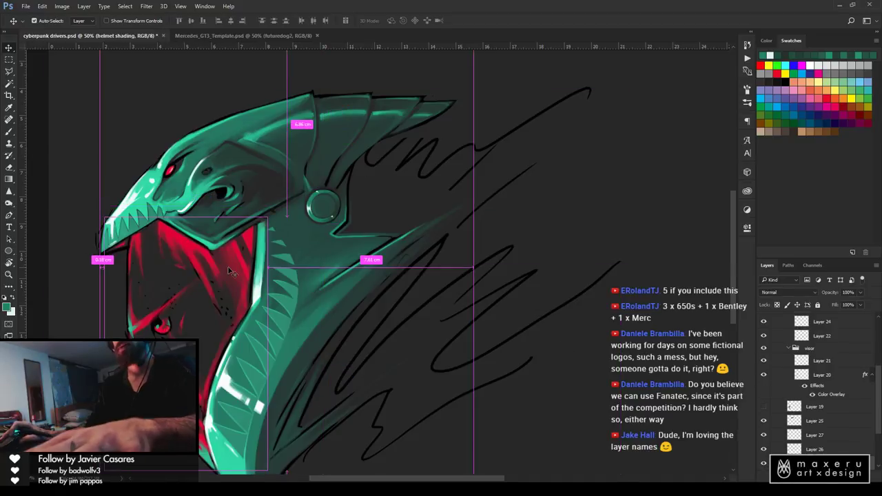
left_click(587, 406, "ctrl")
left_click(763, 376)
left_click(763, 375)
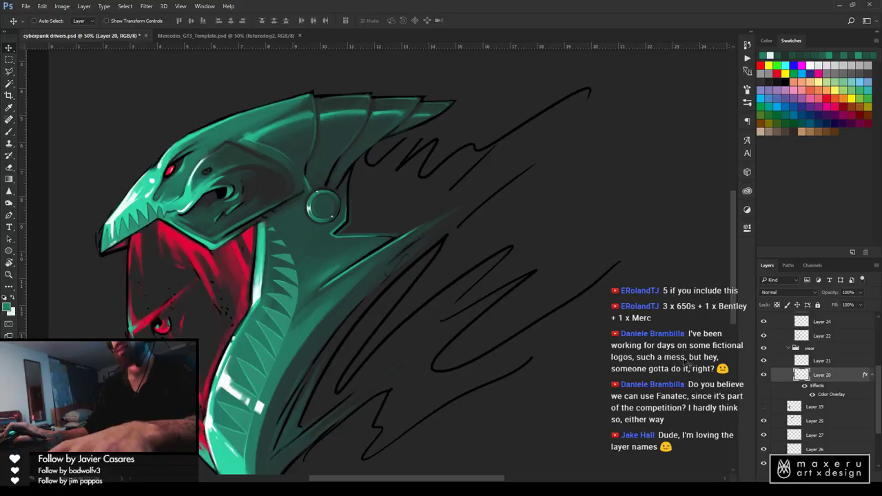
Sample the dark grey beside the visor's upper rear corner and make the helmet shading layer active for painting
key("z")
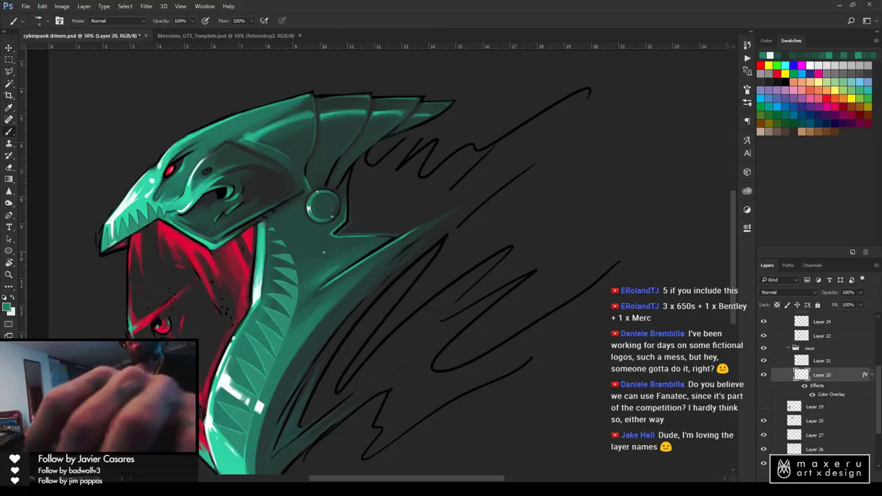
left_click(347, 218)
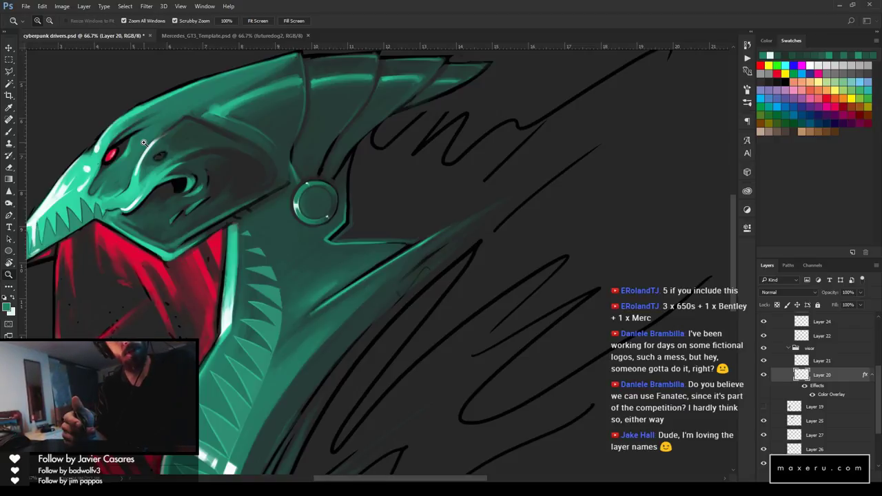
left_click(257, 222)
left_click(255, 213)
left_click(256, 212)
left_click_drag(258, 232, 425, 157)
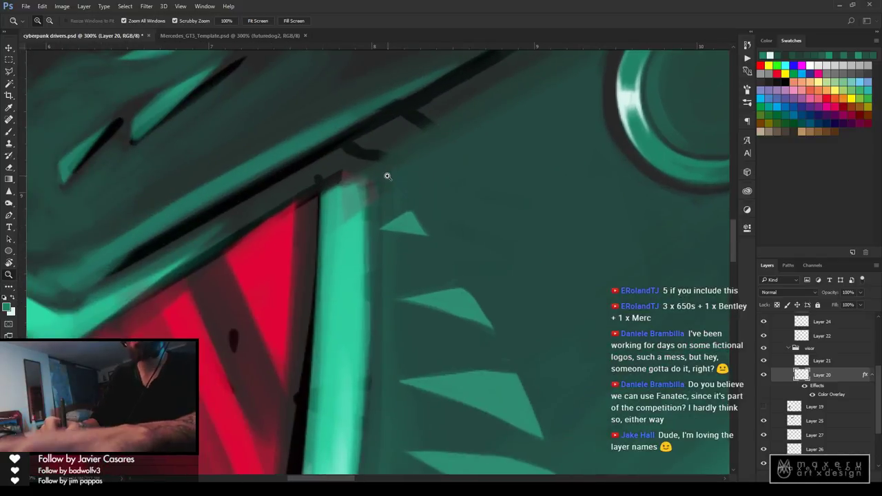
key("i")
left_click(317, 166)
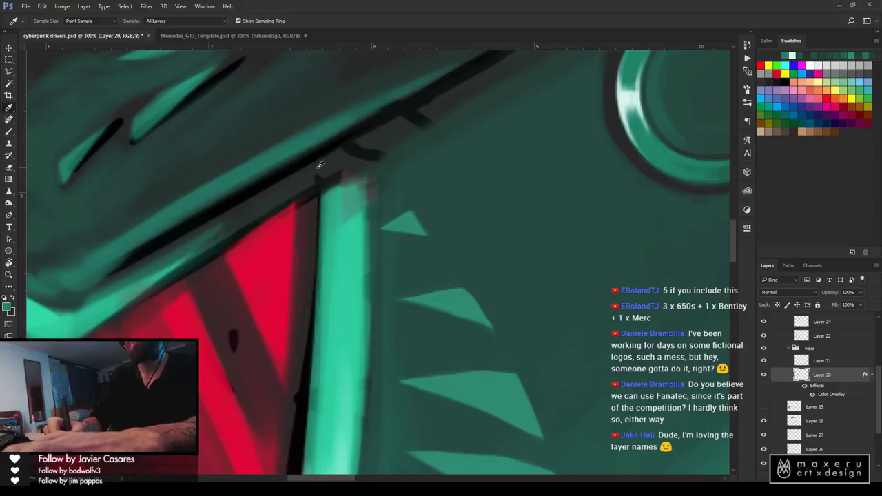
key("b")
left_click(831, 462)
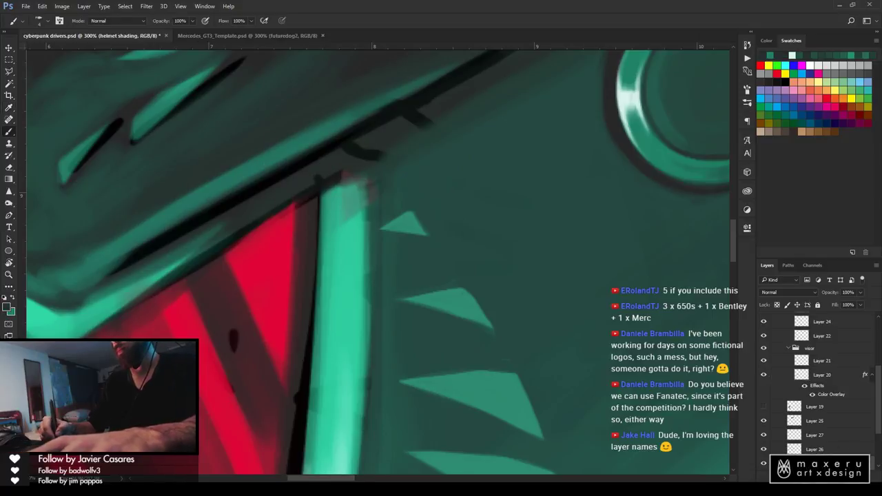
Paint dark grey over the stray black marks below the cheek plate's lower edge and save the document
left_click_drag(331, 169, 467, 88)
mouse_move(394, 136)
left_mouse_down()
mouse_move(354, 157)
mouse_move(445, 109)
mouse_move(413, 124)
mouse_move(426, 109)
mouse_move(359, 155)
mouse_move(470, 96)
mouse_move(379, 150)
mouse_move(328, 163)
left_mouse_up()
key("ctrl+z")
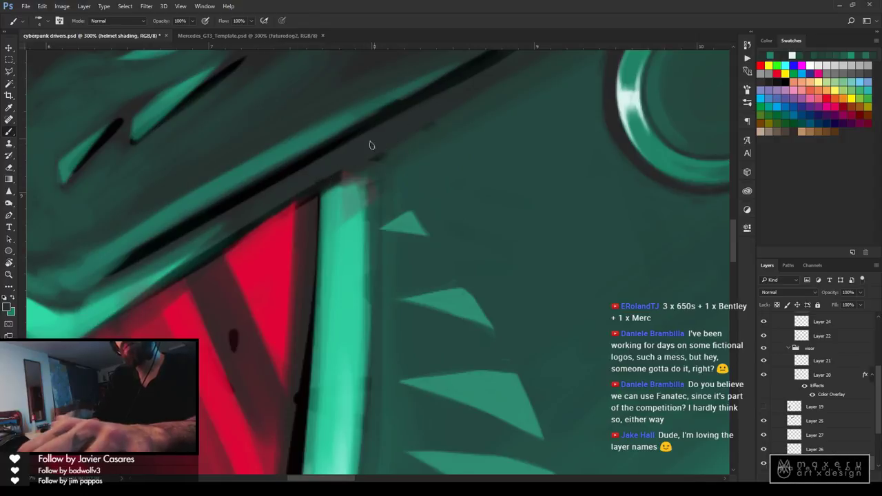
key("z")
left_click(364, 233, "alt")
left_click(365, 235, "alt")
left_click(367, 237, "alt")
left_click(368, 238, "alt")
left_click(386, 253, "alt")
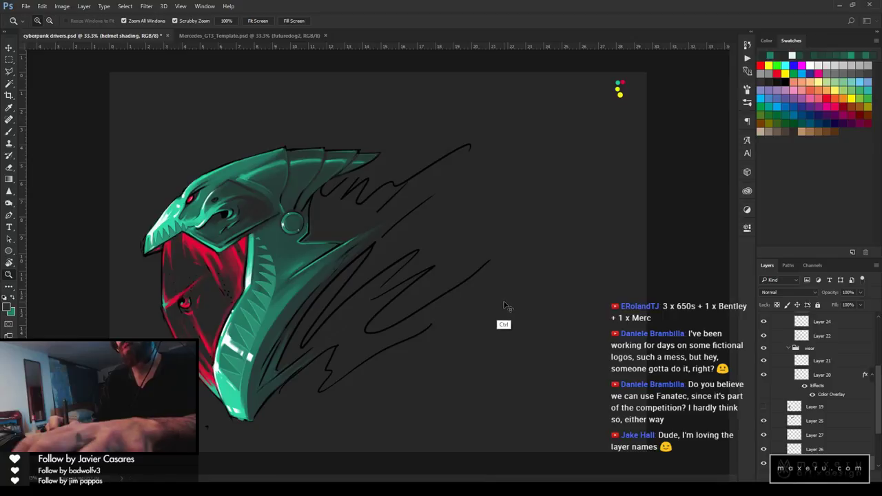
key("ctrl+s")
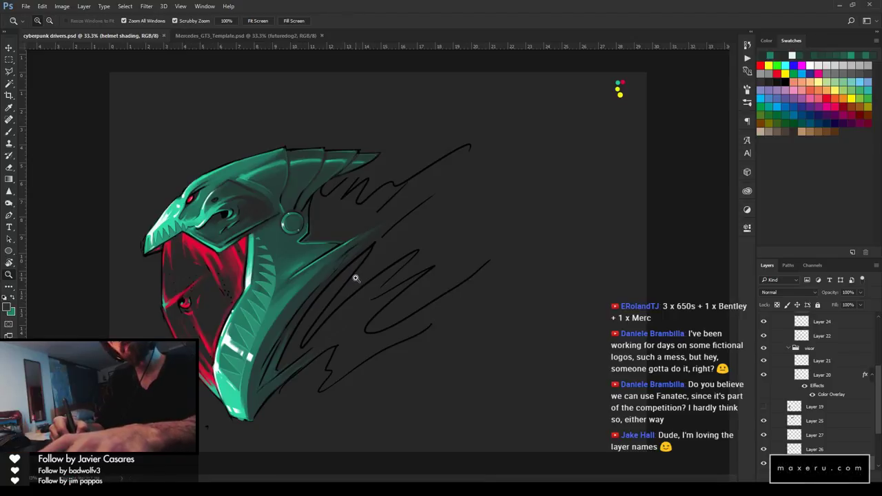
Undo the last two changes on the helmet shading layer
left_click(325, 235)
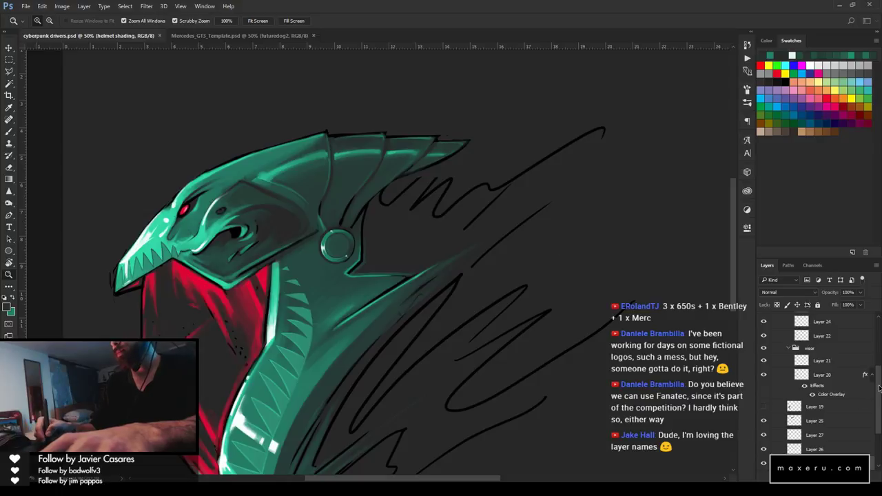
mouse_move(879, 388)
left_mouse_down()
mouse_move(878, 378)
mouse_move(877, 387)
left_mouse_up()
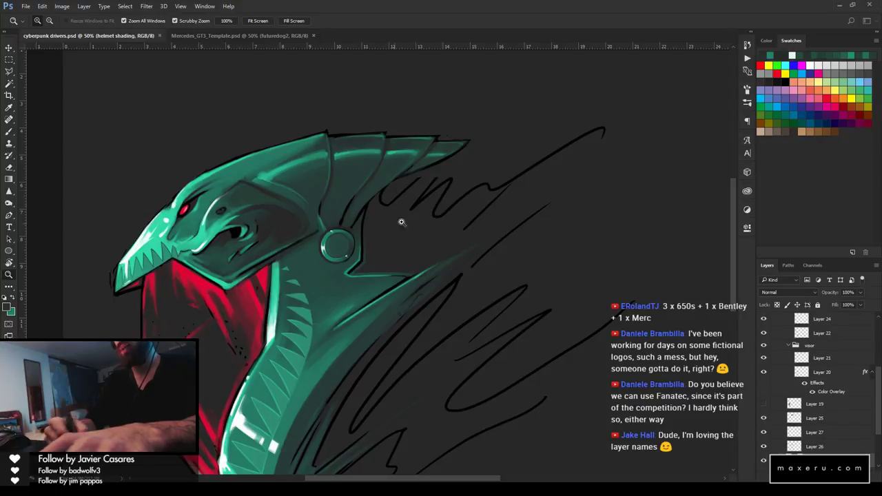
key("b")
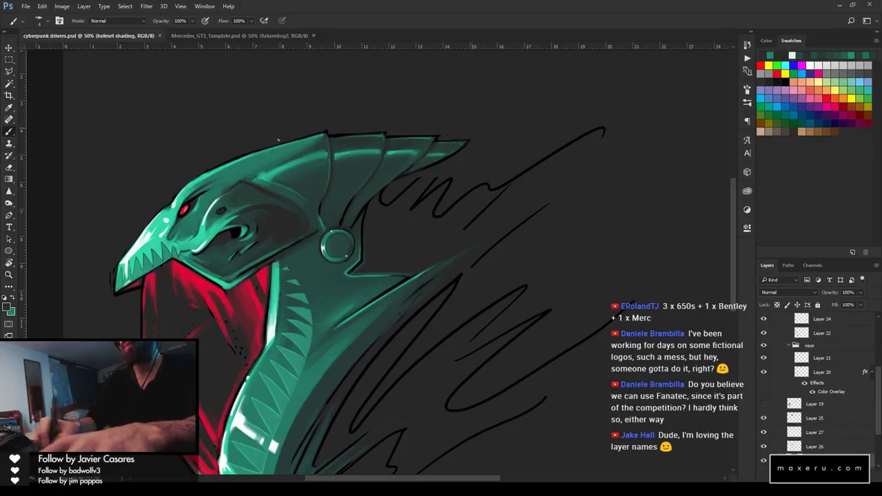
key("ctrl+alt+z")
key("ctrl+alt+z")
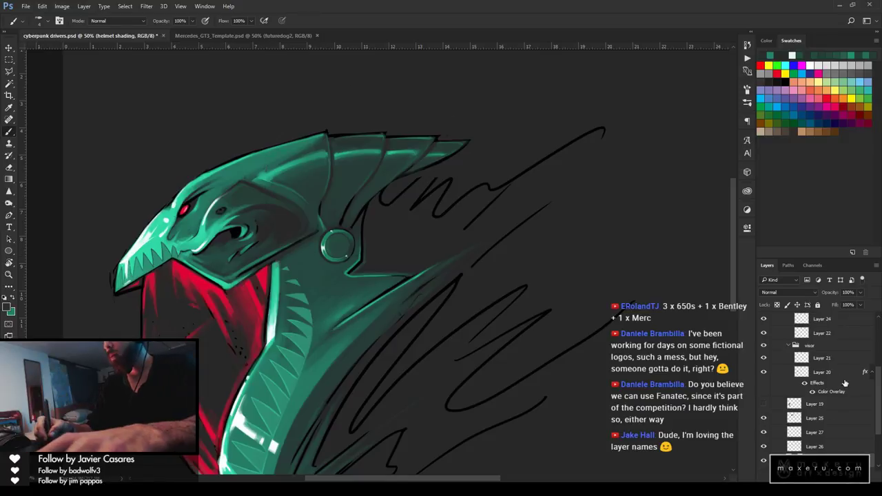
Add a new layer directly above Layer 11, beneath the helmet shading layer
scroll(878, 394, "down", 4)
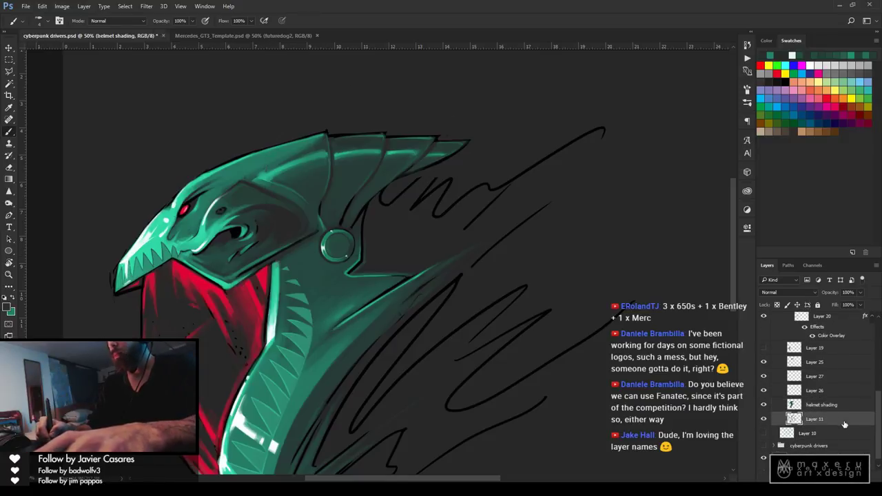
left_click(820, 419)
key("ctrl+shift+alt+n")
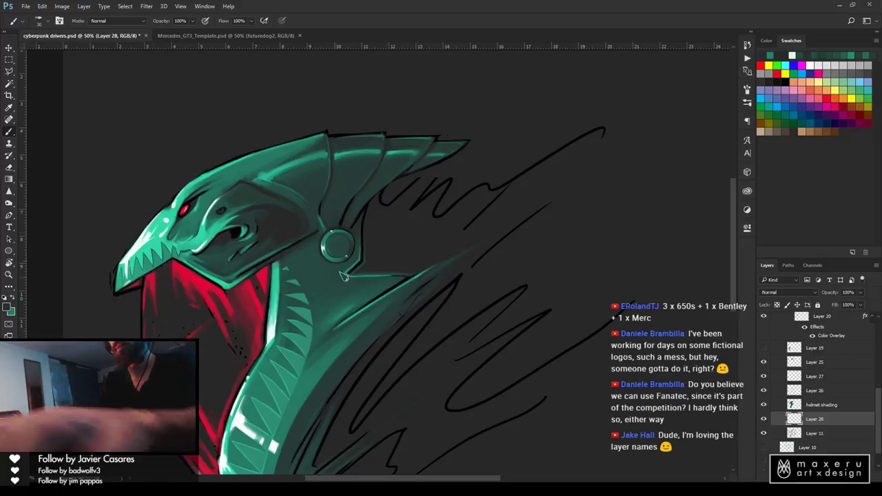
Reactivate the empty layer directly beneath helmet shading and sample the green from the neck below the round hinge
key("ctrl")
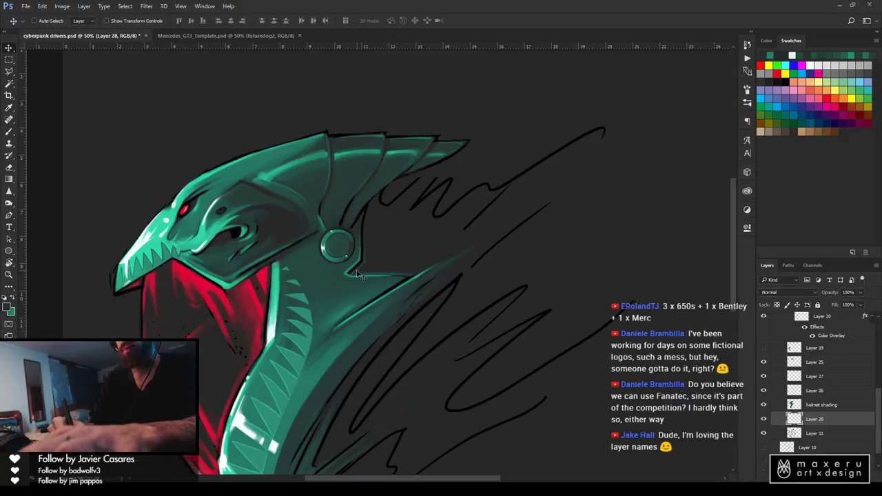
left_click(358, 273, "ctrl")
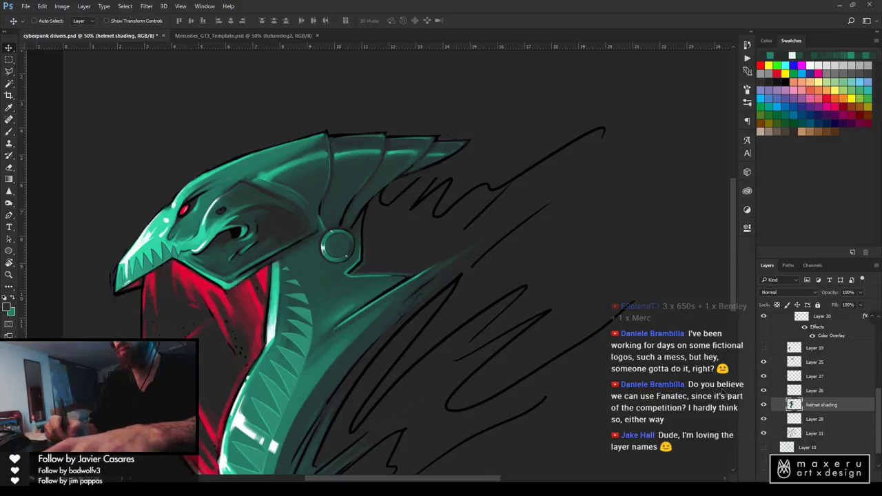
left_click(822, 421)
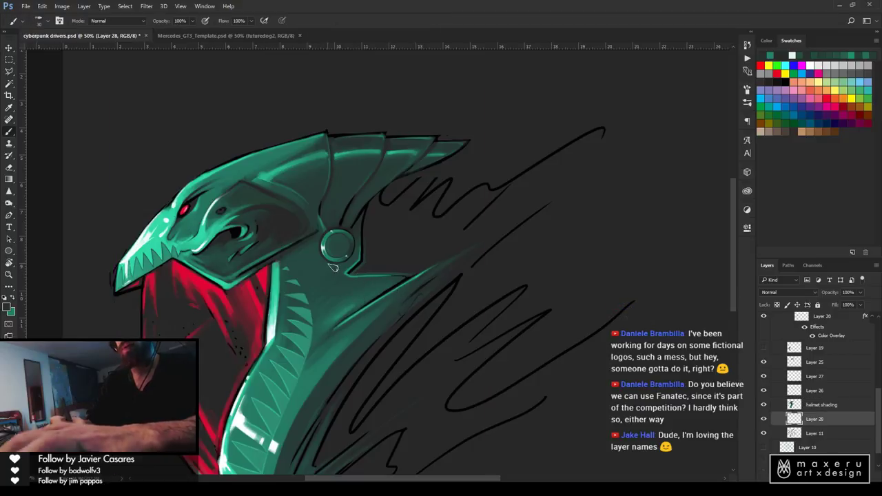
key("alt")
left_click(363, 261, "alt")
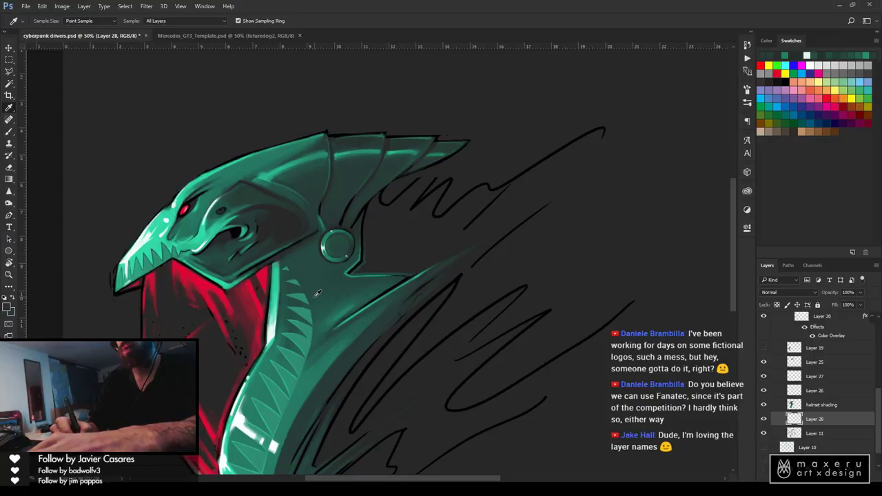
left_click(345, 308, "alt")
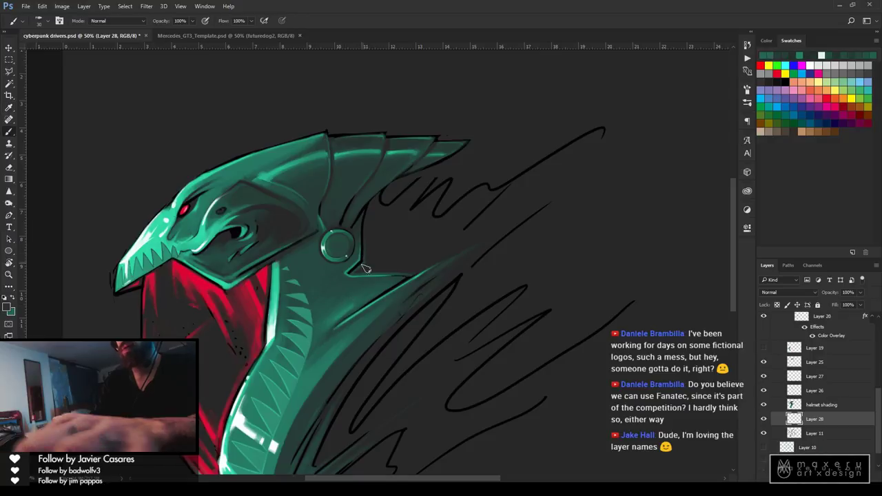
Paint a solid green patch behind the round hinge, filling up into the first sketched flame tongue beneath the crest
mouse_move(405, 226)
left_mouse_down()
mouse_move(372, 257)
mouse_move(384, 222)
mouse_move(368, 241)
left_mouse_up()
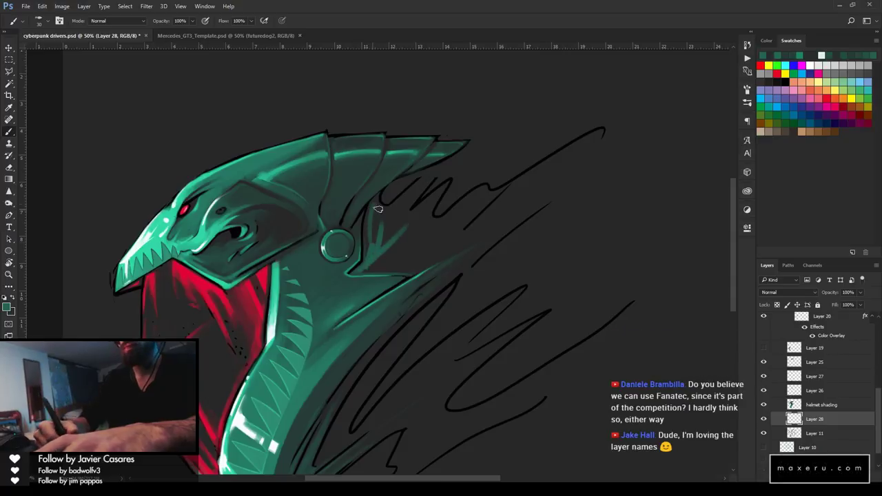
mouse_move(376, 207)
left_mouse_down()
mouse_move(371, 256)
mouse_move(390, 219)
mouse_move(376, 237)
mouse_move(383, 208)
mouse_move(399, 219)
mouse_move(386, 230)
mouse_move(439, 169)
left_mouse_up()
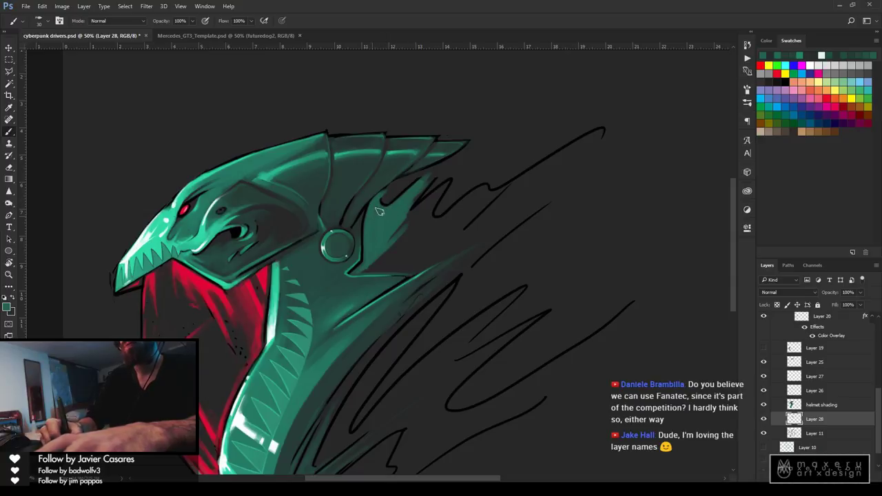
key("e")
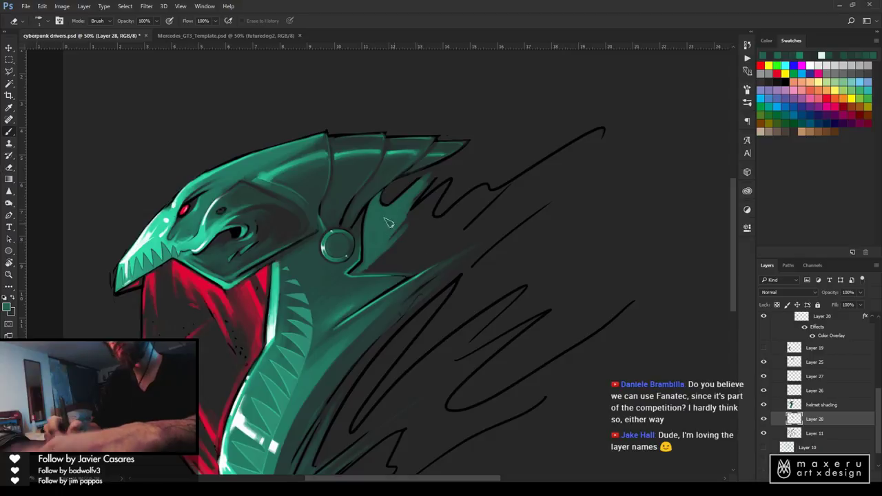
Sweep long green streaks up and back beneath the crest spikes, fill the second flame tongue's base and save the document
key("b")
mouse_move(403, 228)
left_mouse_down()
mouse_move(441, 188)
mouse_move(388, 227)
mouse_move(425, 182)
mouse_move(414, 205)
mouse_move(422, 186)
mouse_move(417, 192)
mouse_move(509, 135)
left_mouse_up()
left_click_drag(422, 197, 542, 126)
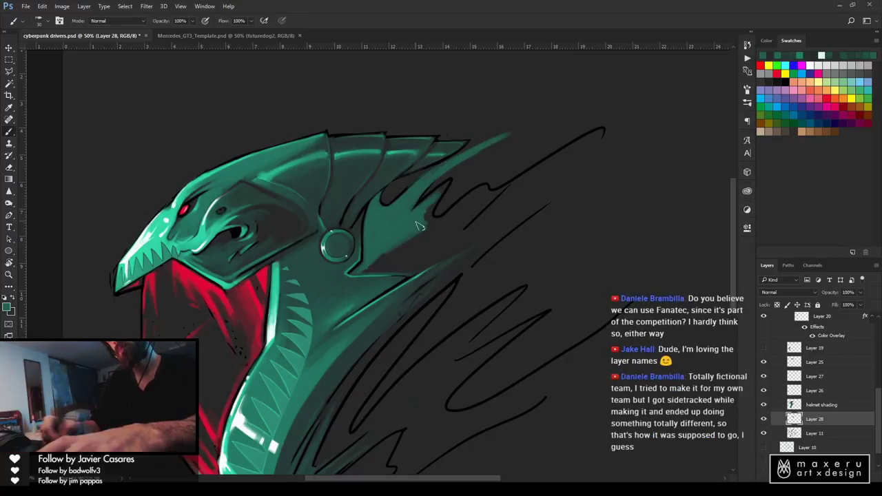
mouse_move(417, 218)
left_mouse_down()
mouse_move(447, 183)
mouse_move(431, 220)
mouse_move(443, 188)
mouse_move(434, 218)
mouse_move(396, 187)
left_mouse_up()
key("e")
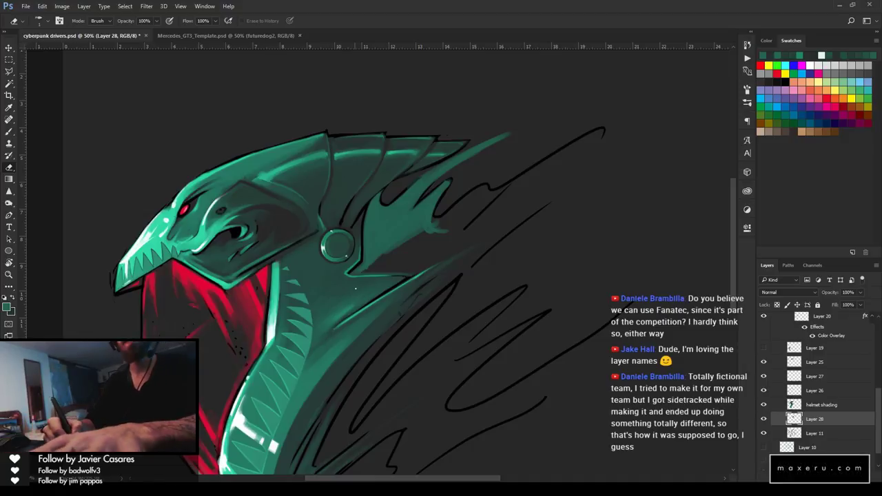
key("ctrl+s")
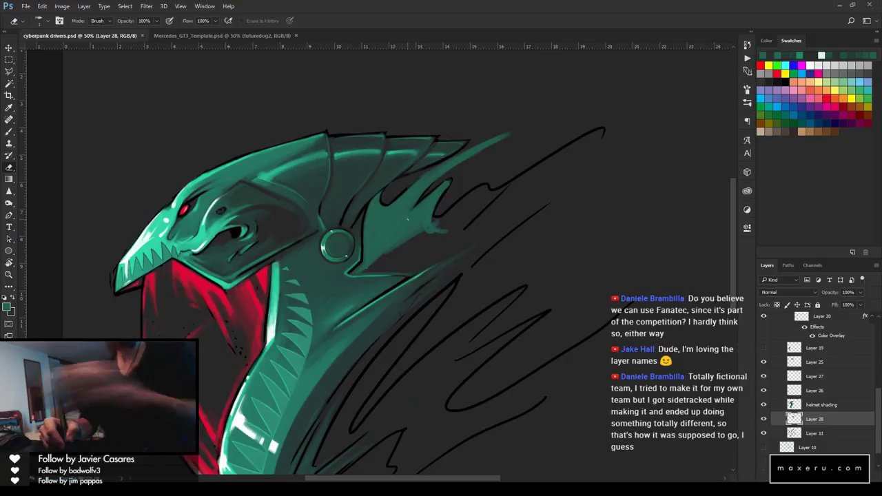
Enlarge the eraser slightly and trim the tip of the second green flame tongue to follow the sketched curve
key("]")
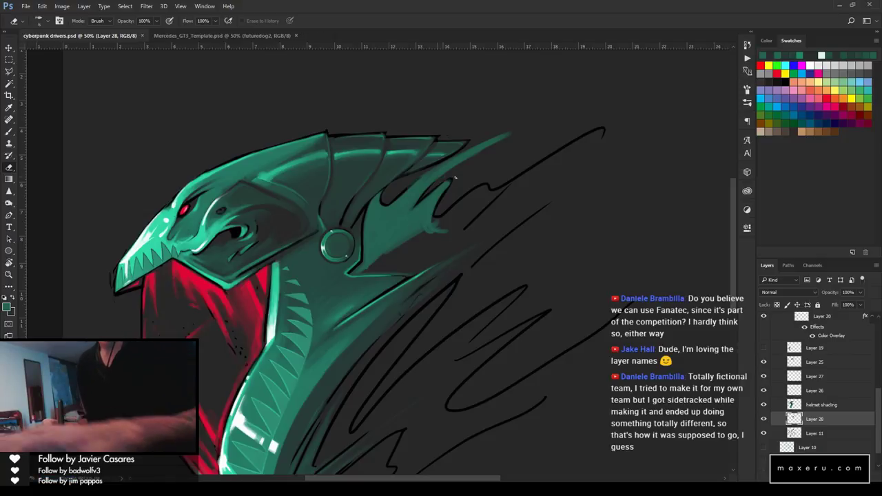
left_click_drag(452, 179, 435, 185)
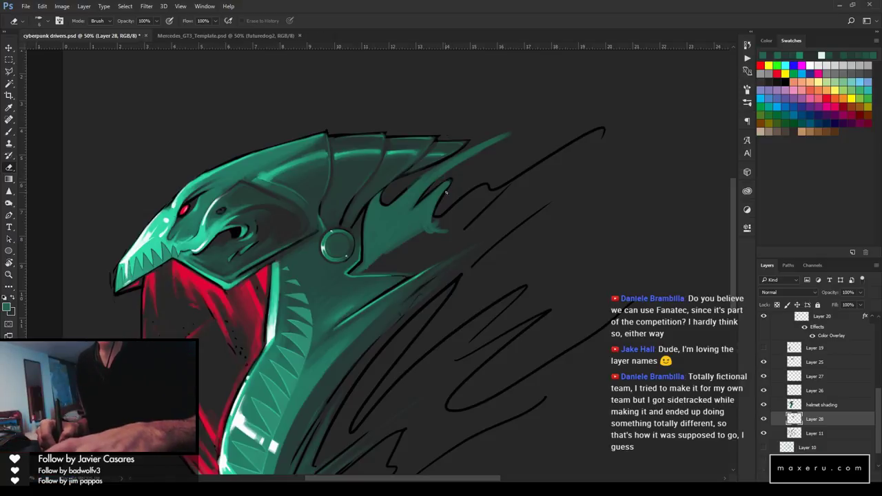
key("b")
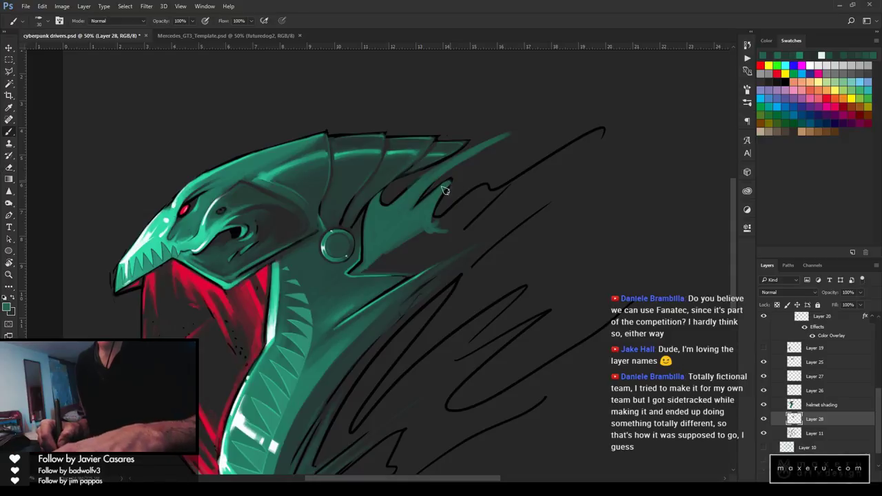
key("e")
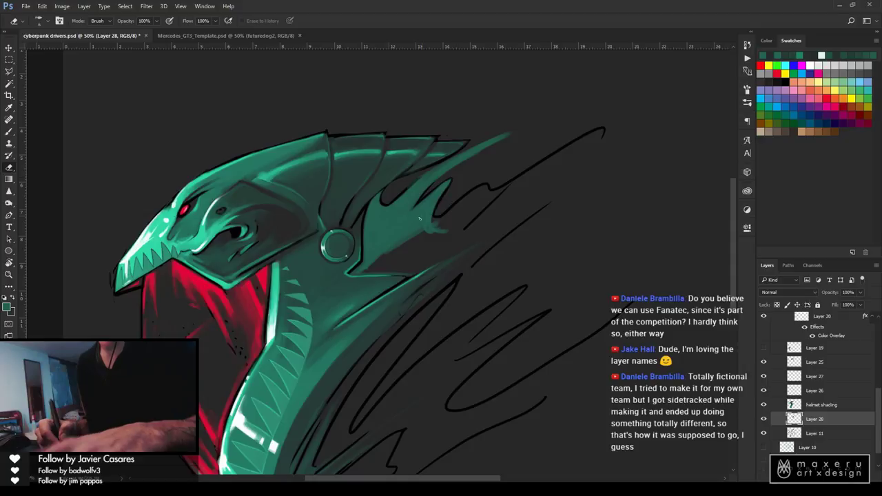
Paint the third green flame tongue along the sketch line and fill the area down to the collar's pointed edge
key("b")
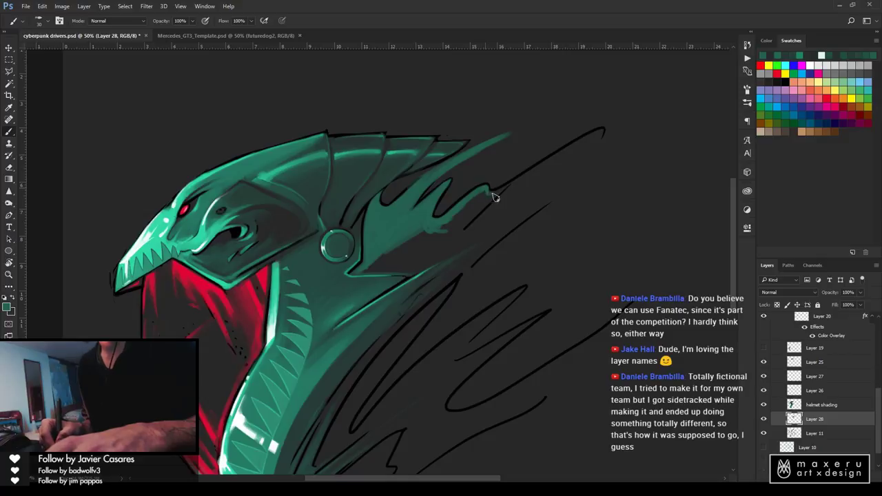
mouse_move(491, 201)
left_mouse_down()
mouse_move(449, 225)
mouse_move(494, 193)
mouse_move(454, 235)
mouse_move(503, 197)
mouse_move(463, 221)
mouse_move(510, 178)
mouse_move(463, 215)
mouse_move(562, 146)
mouse_move(523, 156)
mouse_move(443, 235)
mouse_move(403, 238)
mouse_move(426, 217)
mouse_move(413, 238)
mouse_move(443, 223)
mouse_move(391, 243)
mouse_move(426, 215)
mouse_move(402, 239)
mouse_move(426, 232)
mouse_move(401, 250)
mouse_move(451, 232)
mouse_move(432, 251)
mouse_move(450, 238)
mouse_move(394, 266)
mouse_move(392, 244)
mouse_move(404, 242)
mouse_move(364, 264)
mouse_move(368, 245)
mouse_move(404, 260)
left_mouse_up()
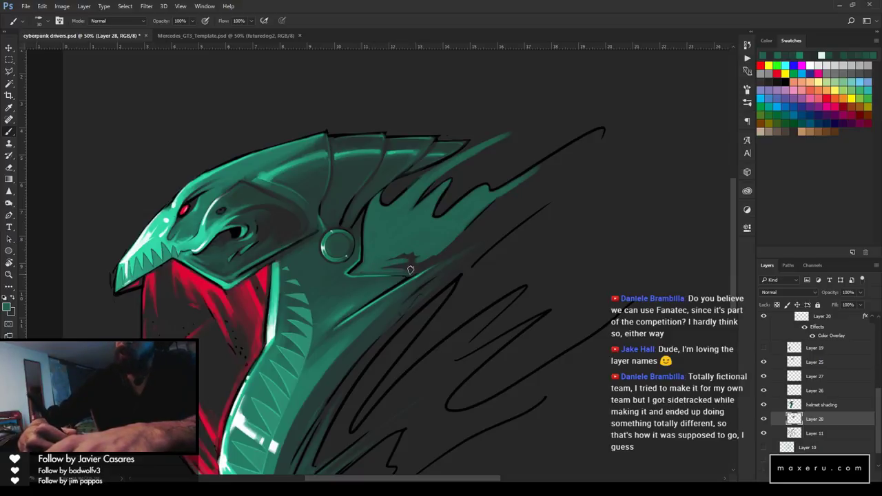
mouse_move(370, 268)
left_mouse_down()
mouse_move(415, 263)
mouse_move(389, 253)
mouse_move(422, 257)
left_mouse_up()
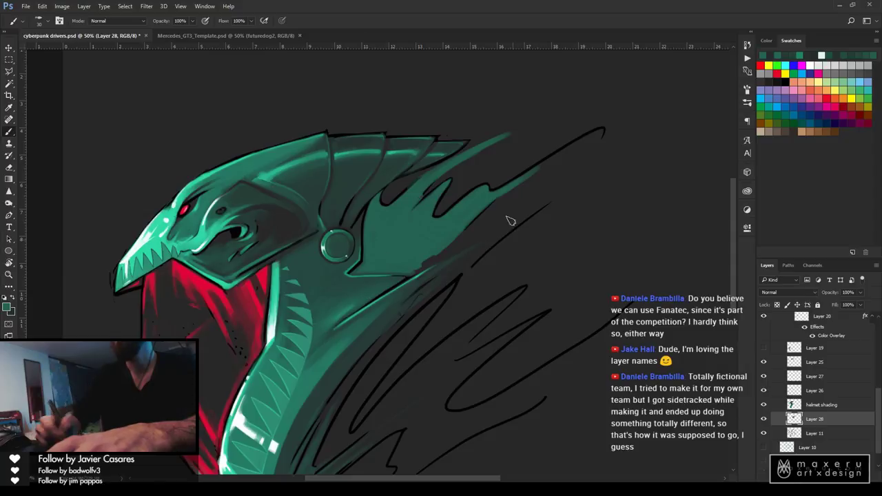
Paint two long tapering green streaks trailing up and back from the rear of the flame
left_click_drag(475, 217, 654, 112)
left_click_drag(425, 259, 703, 132)
key("e")
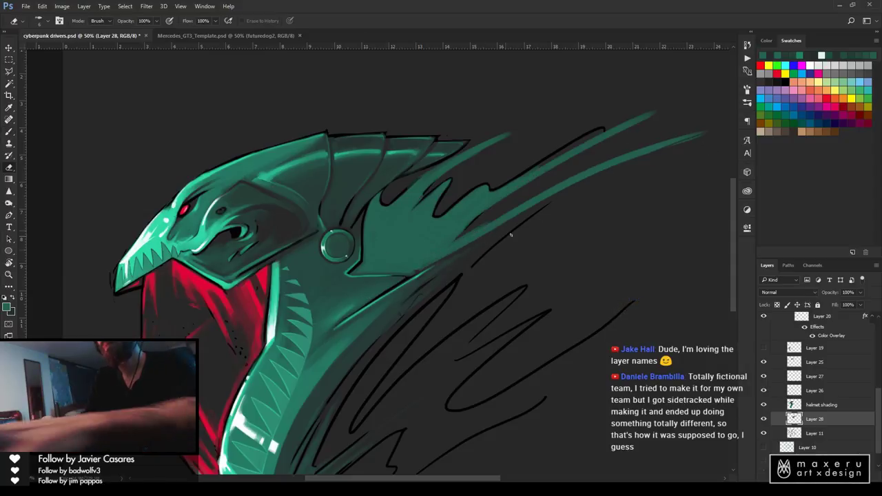
Sample the dark green at the neck's lower rear edge as the brush colour
mouse_move(421, 346)
left_mouse_down()
mouse_move(541, 277)
mouse_move(526, 224)
mouse_move(436, 299)
left_mouse_up()
key("b")
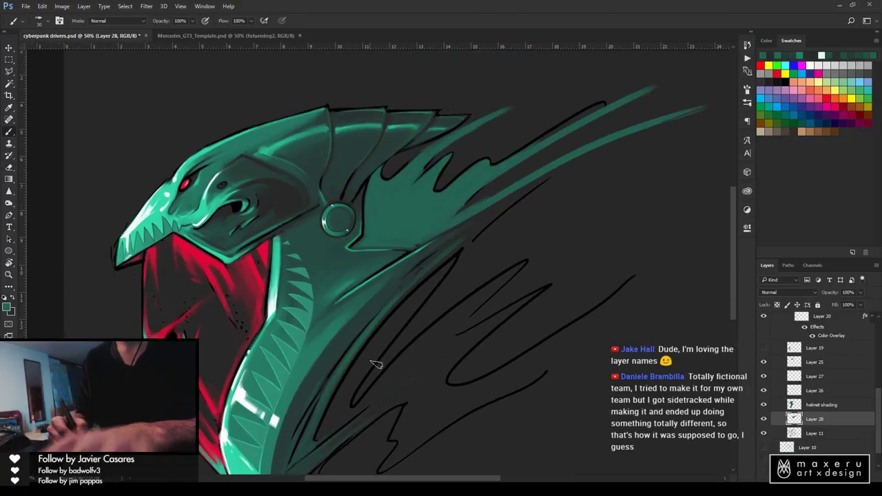
key("i")
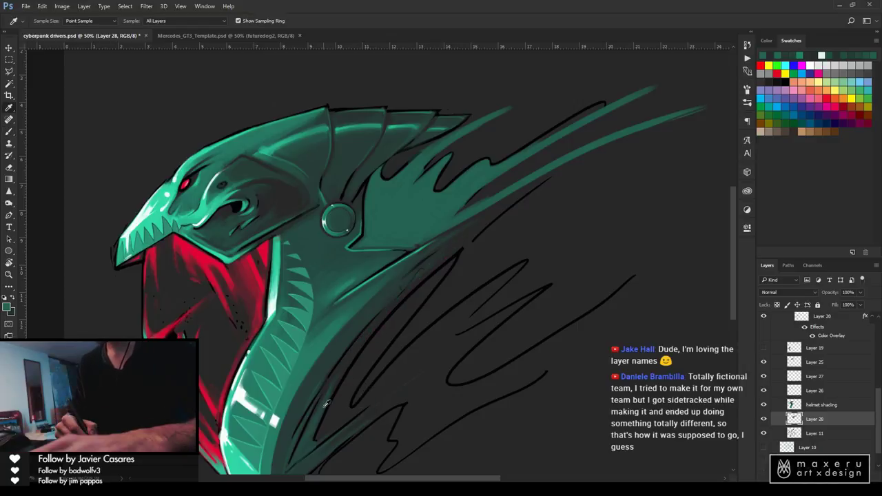
left_click(331, 381)
key("b")
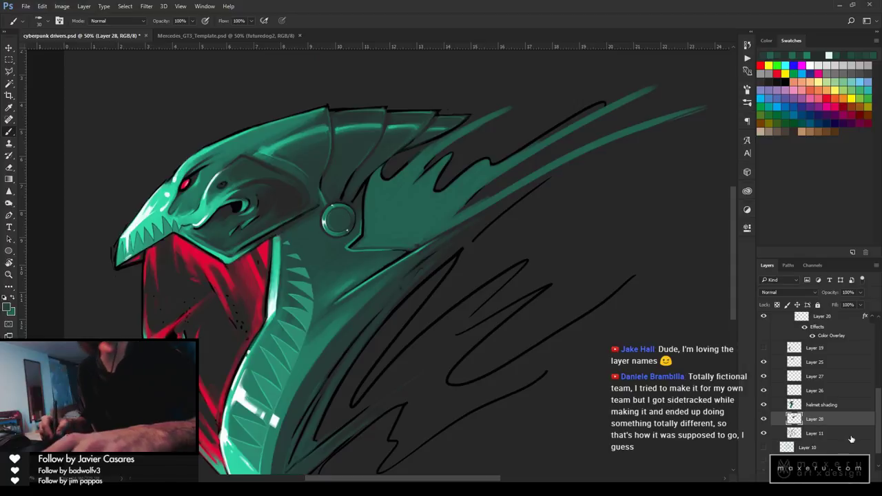
Put Layer 28 in a new group and add an active empty layer directly beneath it inside the group
key("ctrl+g")
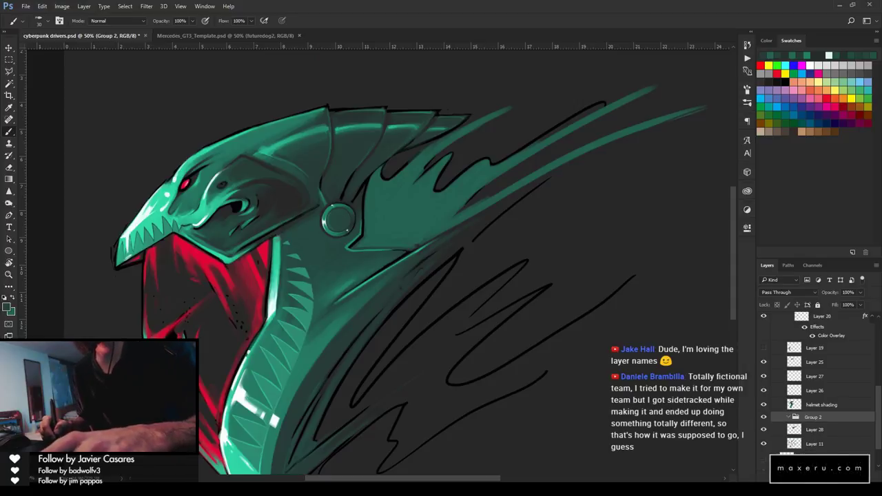
left_click(852, 473)
left_click_drag(818, 444, 818, 428)
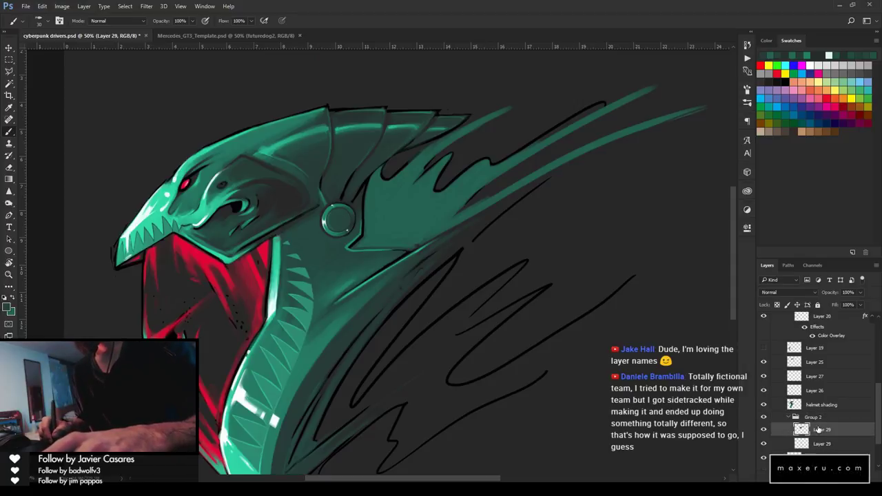
left_click(819, 445)
Sample the visor's bright red and paint a V-shaped red flame along the sketch lines behind the lower neck
key("i")
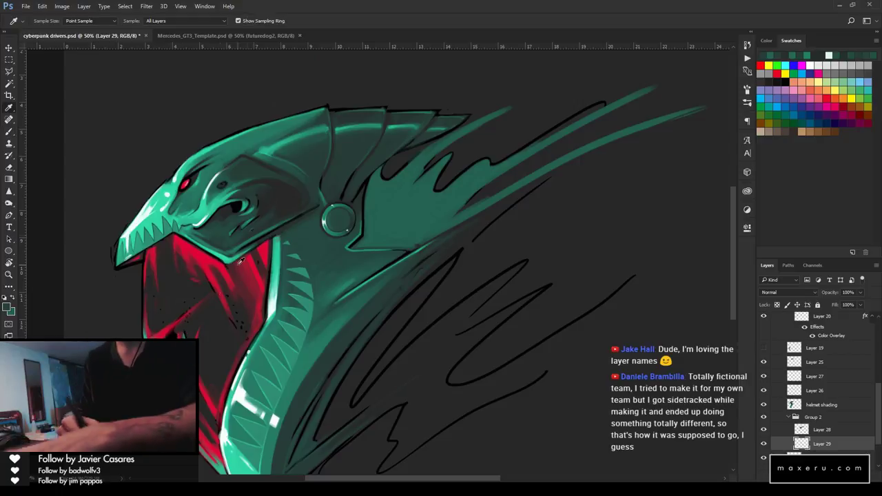
left_click(254, 256)
key("b")
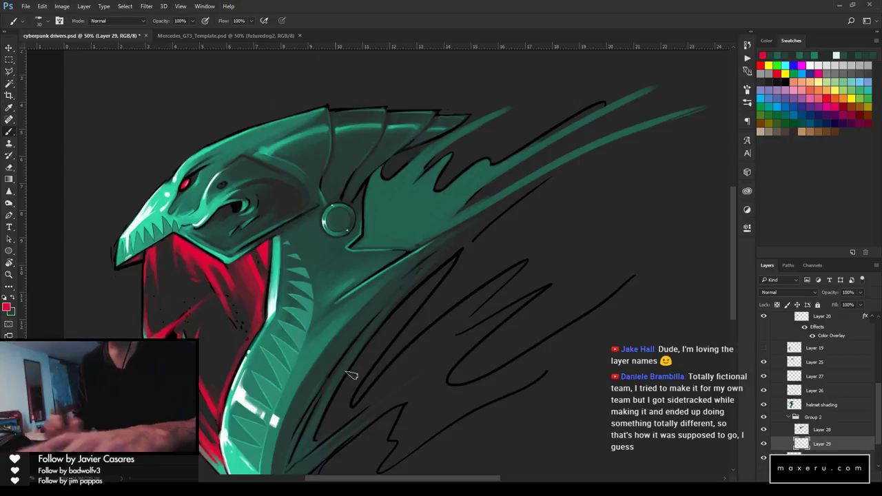
left_click_drag(454, 261, 364, 361)
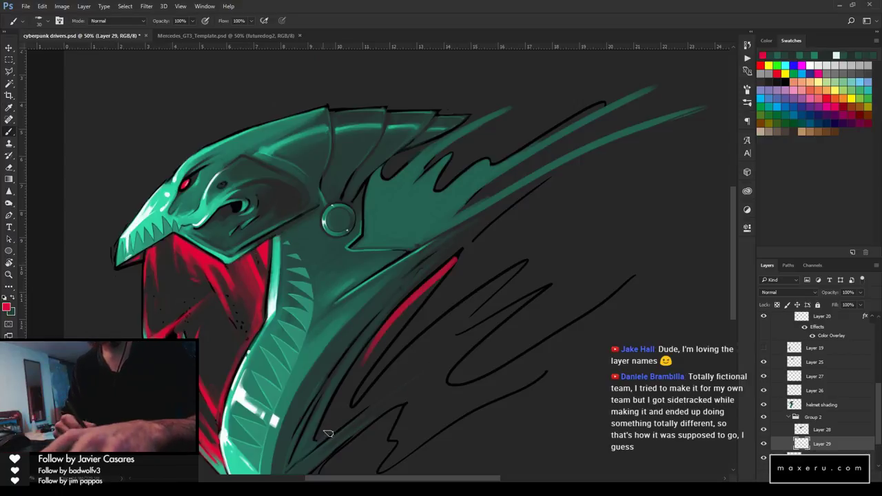
left_click_drag(318, 437, 410, 290)
mouse_move(331, 422)
left_mouse_down()
mouse_move(420, 301)
mouse_move(412, 305)
left_mouse_up()
left_click_drag(340, 397, 448, 258)
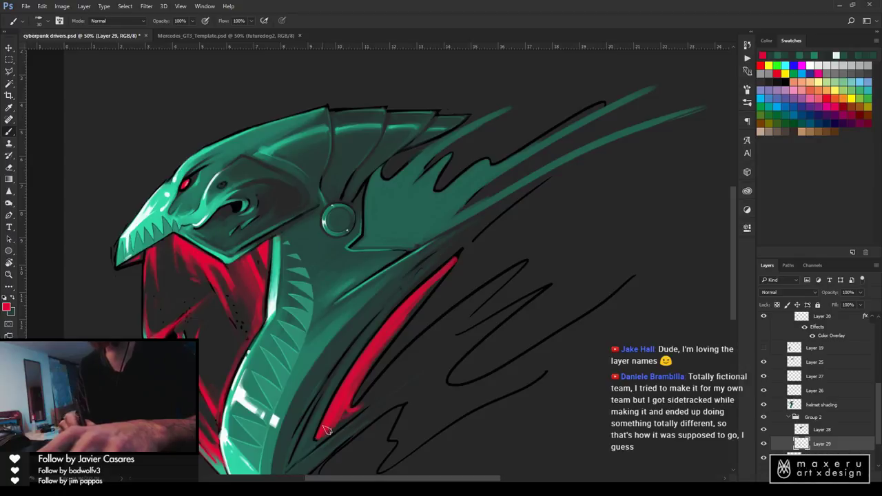
mouse_move(329, 431)
left_mouse_down()
mouse_move(400, 394)
mouse_move(365, 407)
mouse_move(510, 274)
left_mouse_up()
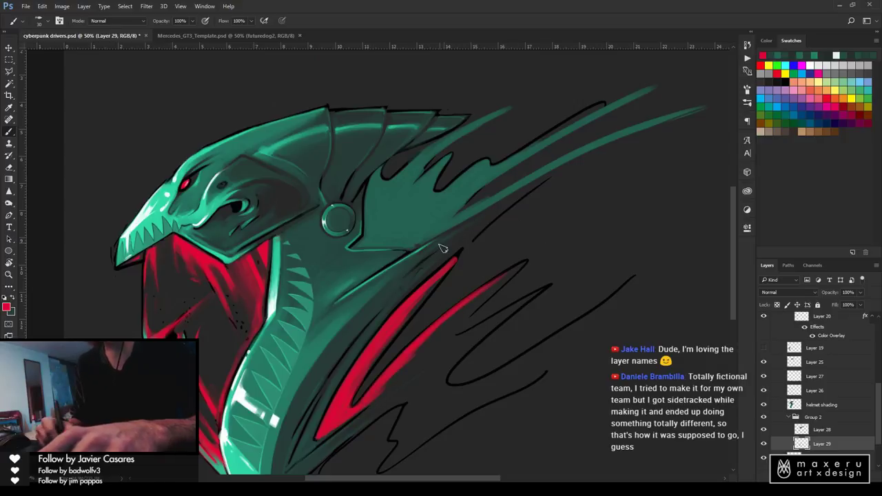
Paint a red band beneath the green flame, blending it down along the neck's rear edge into the lower red flame
left_click_drag(533, 189, 428, 248)
left_click_drag(503, 205, 429, 250)
mouse_move(513, 202)
left_mouse_down()
mouse_move(522, 197)
mouse_move(413, 265)
left_mouse_up()
mouse_move(513, 204)
left_mouse_down()
mouse_move(395, 284)
mouse_move(467, 237)
mouse_move(417, 283)
left_mouse_up()
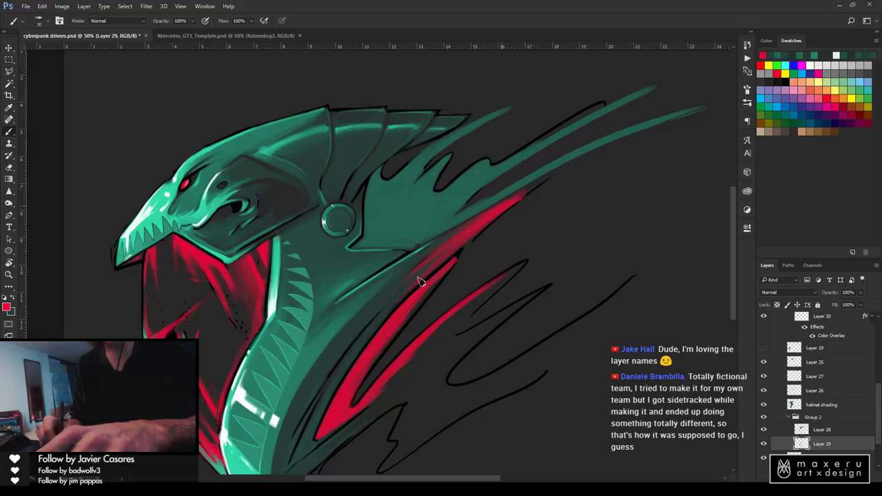
mouse_move(501, 208)
left_mouse_down()
mouse_move(460, 229)
mouse_move(372, 337)
left_mouse_up()
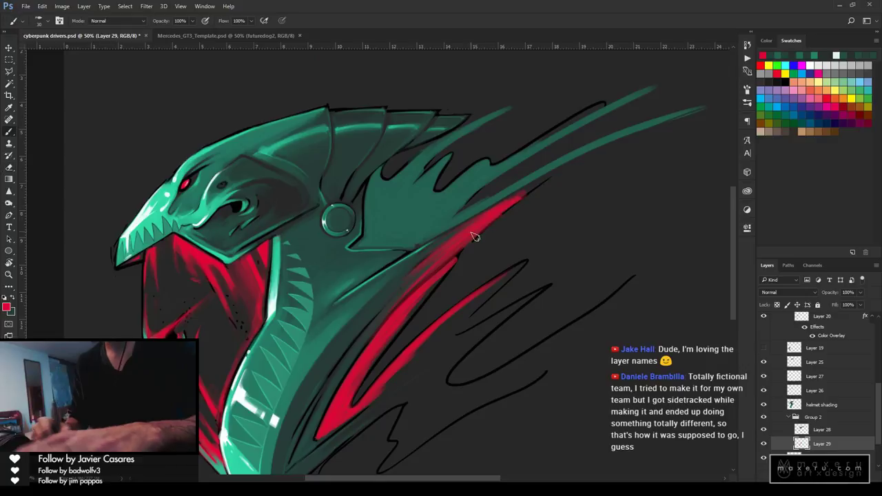
Paint long tapering red streaks trailing up and back beneath and between the green streaks
left_click_drag(474, 236, 597, 148)
left_click_drag(453, 256, 616, 140)
left_click_drag(466, 212, 678, 93)
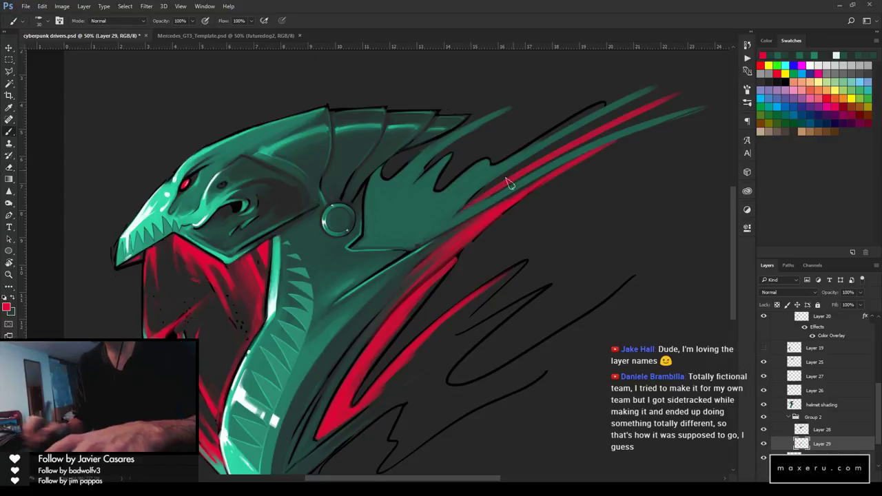
Fill the middle sketched flame behind the lower neck with red, from its long upper tip down into the flame body
left_click_drag(418, 283, 439, 147)
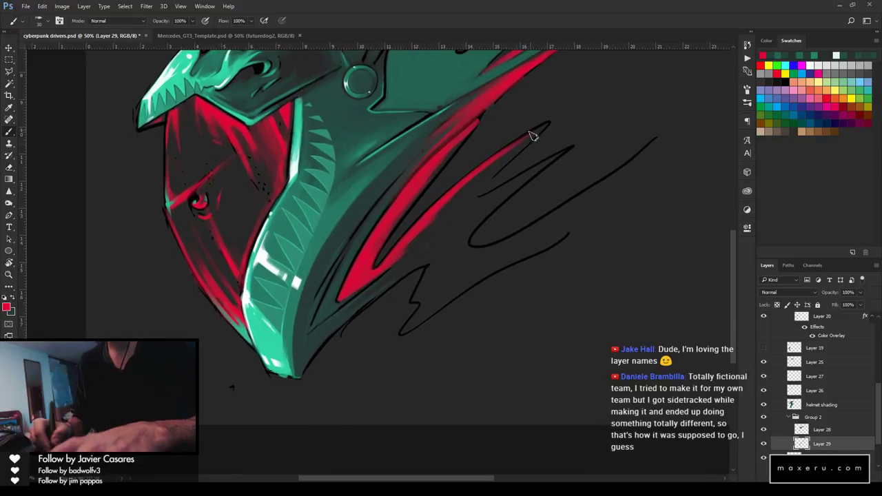
mouse_move(532, 136)
left_mouse_down()
mouse_move(451, 200)
mouse_move(492, 165)
mouse_move(467, 196)
mouse_move(481, 177)
mouse_move(476, 202)
mouse_move(476, 185)
mouse_move(492, 193)
mouse_move(475, 202)
mouse_move(500, 191)
mouse_move(473, 201)
mouse_move(515, 172)
left_mouse_up()
left_click_drag(530, 142, 555, 122)
key("e")
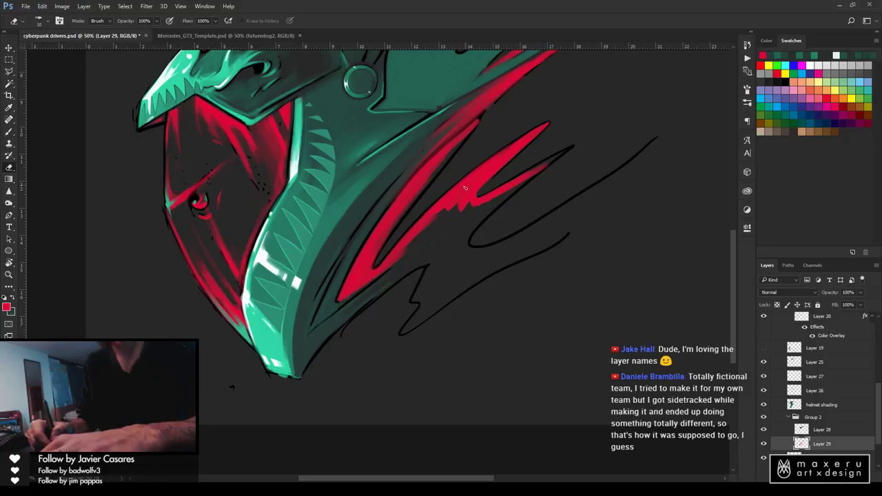
key("b")
mouse_move(412, 235)
left_mouse_down()
mouse_move(437, 221)
mouse_move(356, 285)
mouse_move(425, 241)
mouse_move(413, 253)
mouse_move(305, 323)
mouse_move(414, 257)
mouse_move(341, 314)
mouse_move(423, 252)
mouse_move(329, 316)
mouse_move(417, 260)
mouse_move(306, 350)
mouse_move(381, 270)
mouse_move(309, 343)
mouse_move(416, 248)
mouse_move(450, 237)
mouse_move(448, 214)
mouse_move(464, 202)
mouse_move(438, 231)
mouse_move(474, 209)
mouse_move(442, 243)
mouse_move(464, 203)
mouse_move(469, 222)
mouse_move(508, 183)
mouse_move(444, 247)
left_mouse_up()
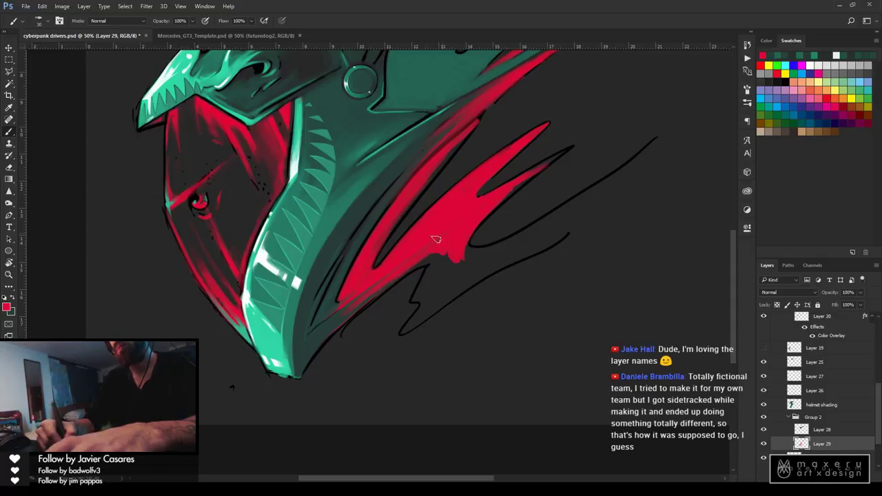
Clean up the notch between the middle flame's two tips and extend the second red tip to the sketched point
key("e")
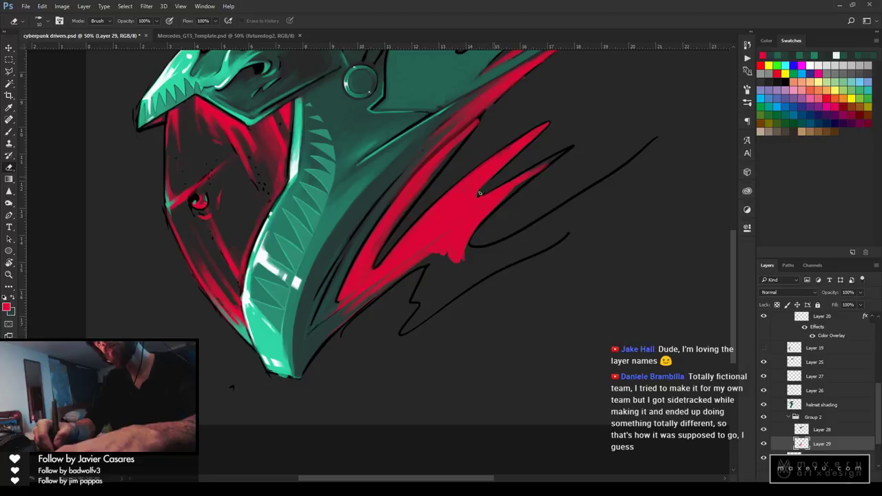
key("b")
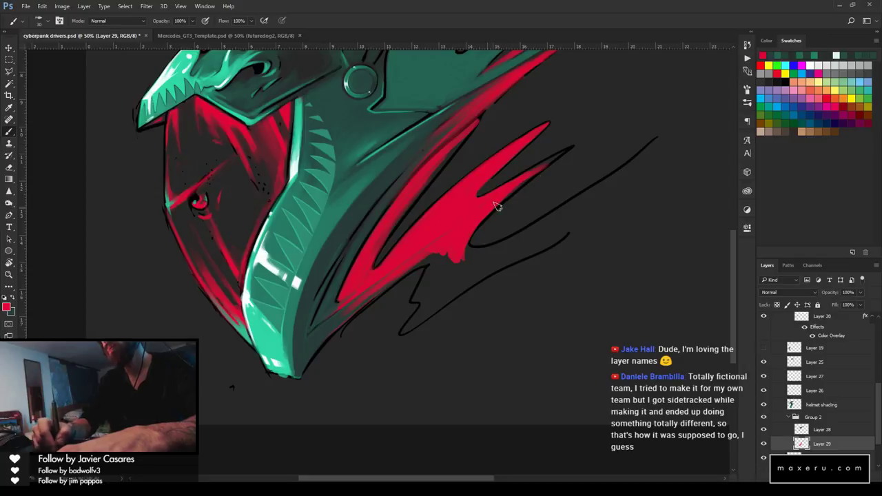
left_click_drag(478, 210, 577, 143)
left_click_drag(466, 226, 576, 146)
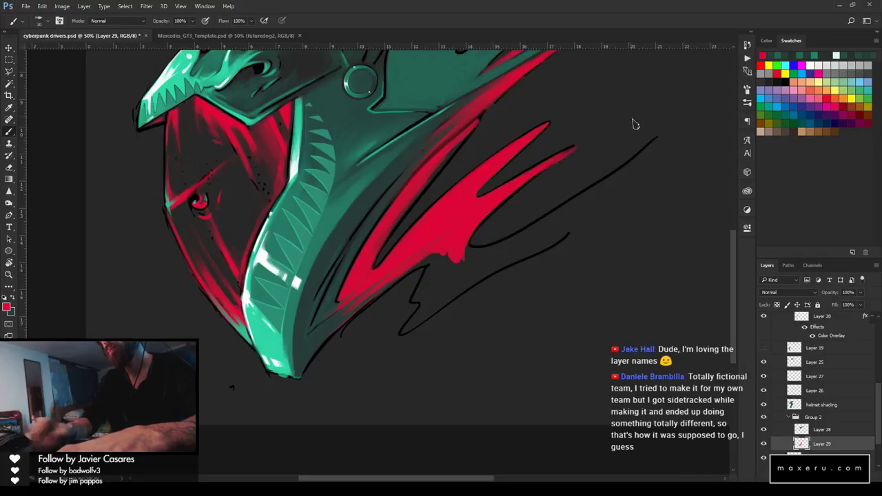
key("e")
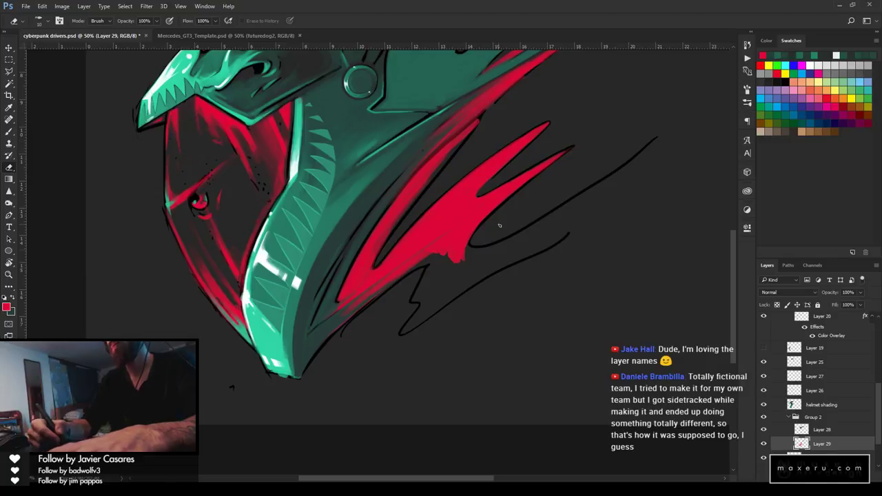
Thicken the red flame nearest the neck with solid strokes out to its outline and trim its edge
key("b")
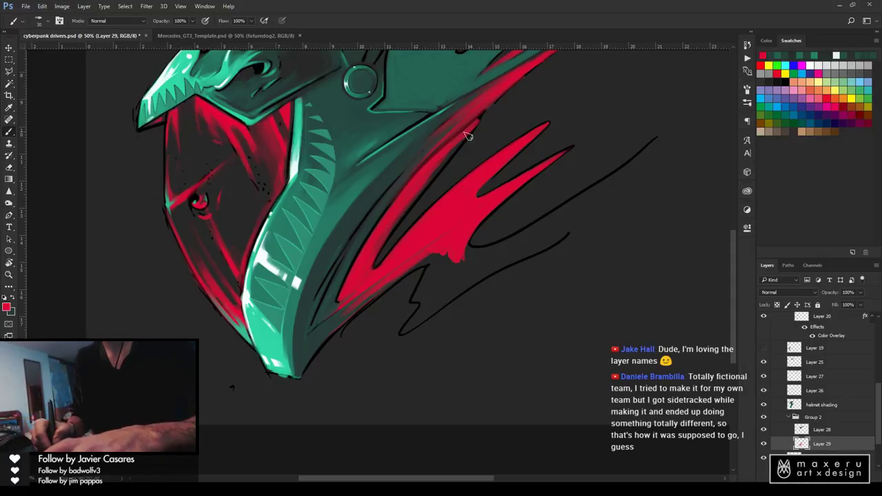
left_click_drag(367, 267, 428, 179)
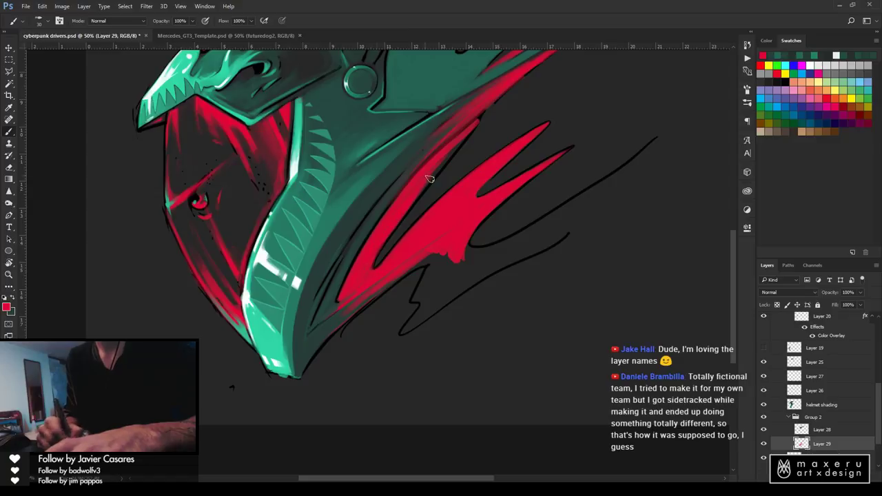
left_click_drag(386, 240, 447, 155)
left_click_drag(401, 207, 463, 135)
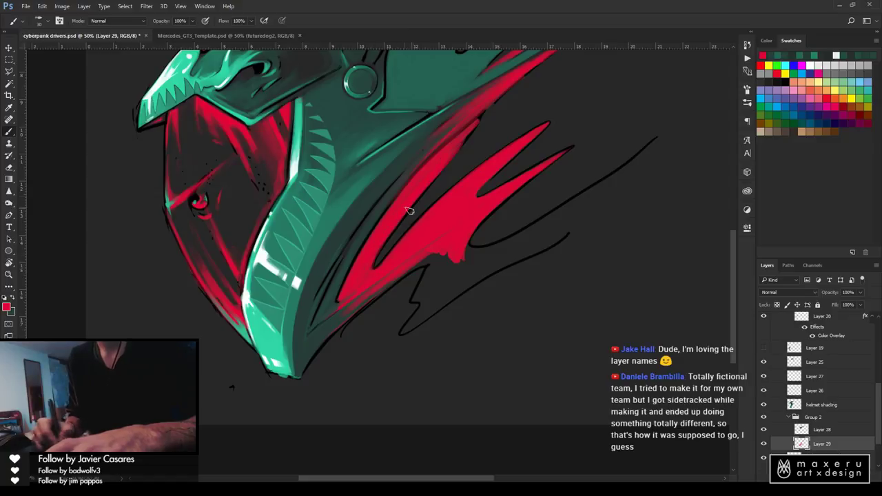
key("e")
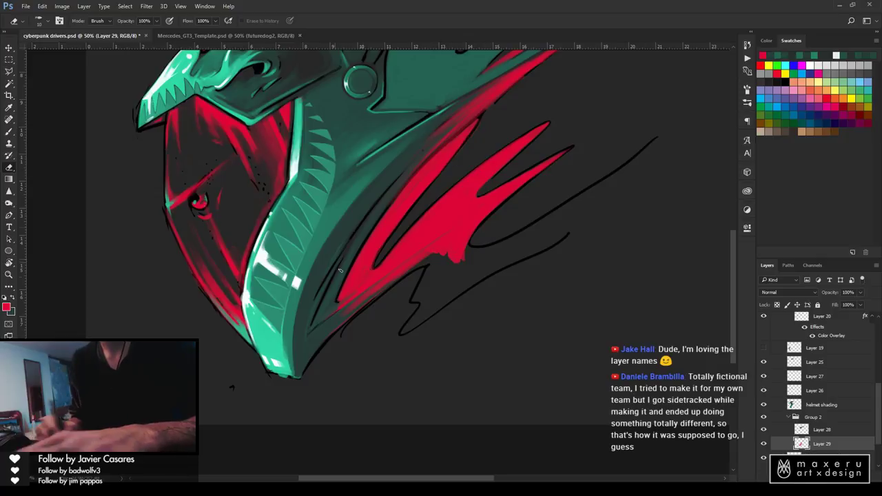
Paint the lowest flame red, filling its jagged bottom point and its long tapering tail up and back past the sketch line
key("b")
mouse_move(453, 256)
left_mouse_down()
mouse_move(441, 282)
mouse_move(430, 277)
mouse_move(424, 293)
mouse_move(435, 265)
left_mouse_up()
left_click_drag(422, 294, 421, 317)
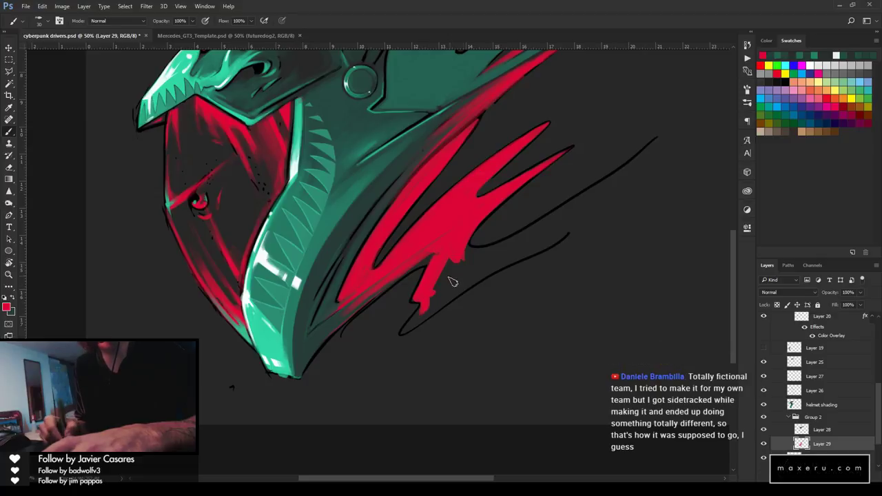
mouse_move(452, 281)
left_mouse_down()
mouse_move(452, 252)
mouse_move(447, 281)
mouse_move(468, 264)
mouse_move(429, 303)
left_mouse_up()
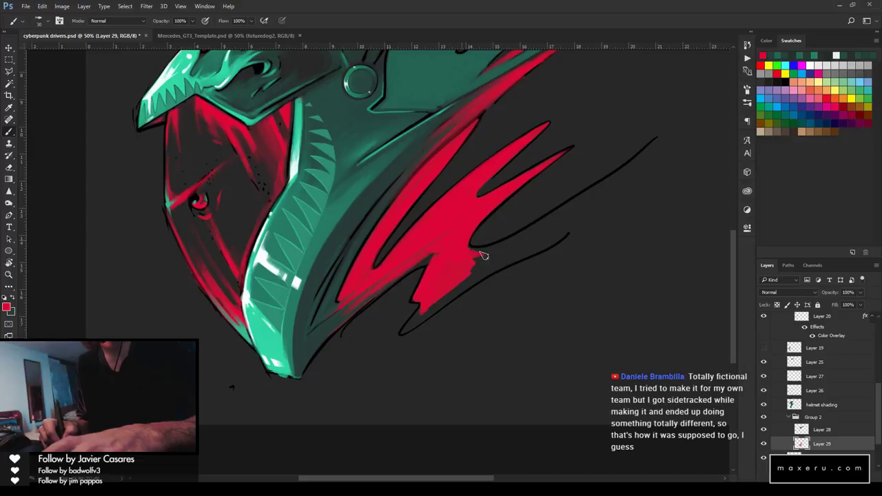
mouse_move(471, 250)
left_mouse_down()
mouse_move(534, 230)
mouse_move(476, 254)
mouse_move(590, 189)
mouse_move(475, 258)
mouse_move(624, 171)
mouse_move(518, 220)
mouse_move(492, 259)
mouse_move(517, 237)
mouse_move(454, 261)
mouse_move(523, 244)
mouse_move(420, 303)
mouse_move(428, 299)
mouse_move(406, 333)
left_mouse_up()
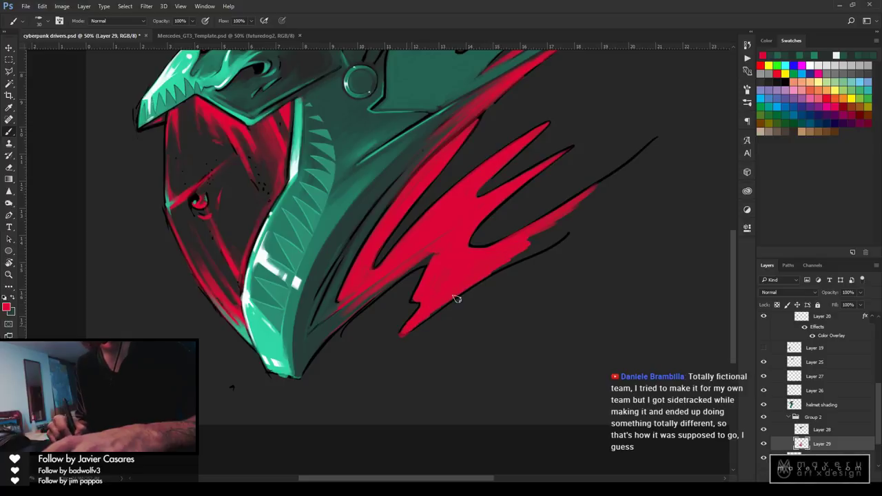
mouse_move(454, 298)
left_mouse_down()
mouse_move(557, 232)
mouse_move(488, 269)
mouse_move(541, 248)
mouse_move(569, 222)
mouse_move(522, 244)
mouse_move(622, 172)
mouse_move(575, 223)
mouse_move(666, 148)
mouse_move(646, 147)
mouse_move(727, 91)
mouse_move(627, 172)
left_mouse_up()
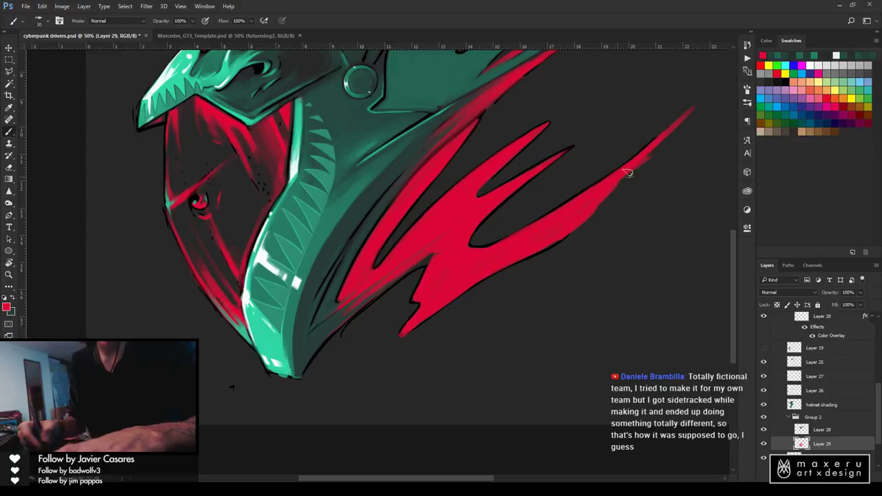
Feather the lowest flame's tail into thin streaks with eraser strokes and refine its lower edge and the inner notch
key("e")
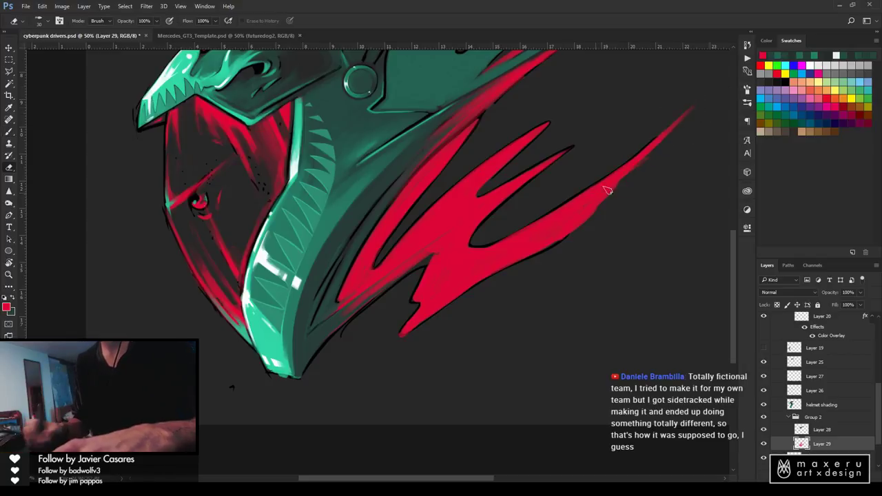
left_click_drag(620, 180, 588, 206)
left_click_drag(634, 168, 556, 221)
left_click_drag(616, 182, 531, 238)
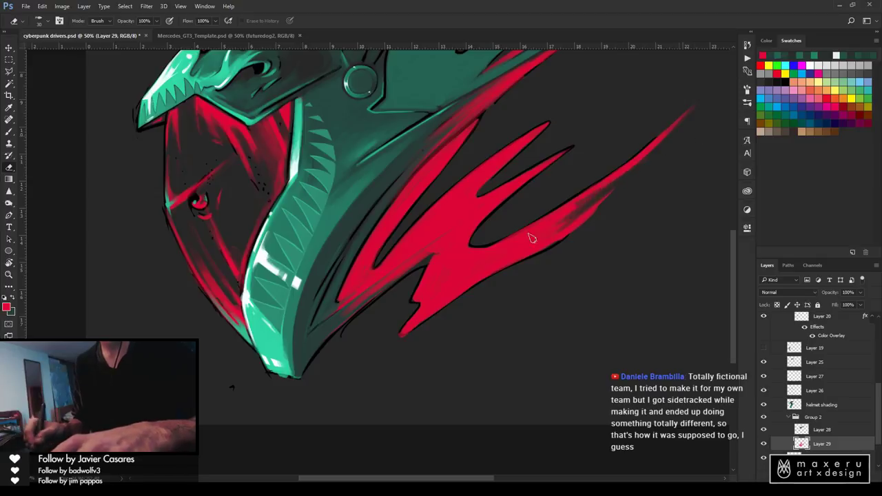
key("b")
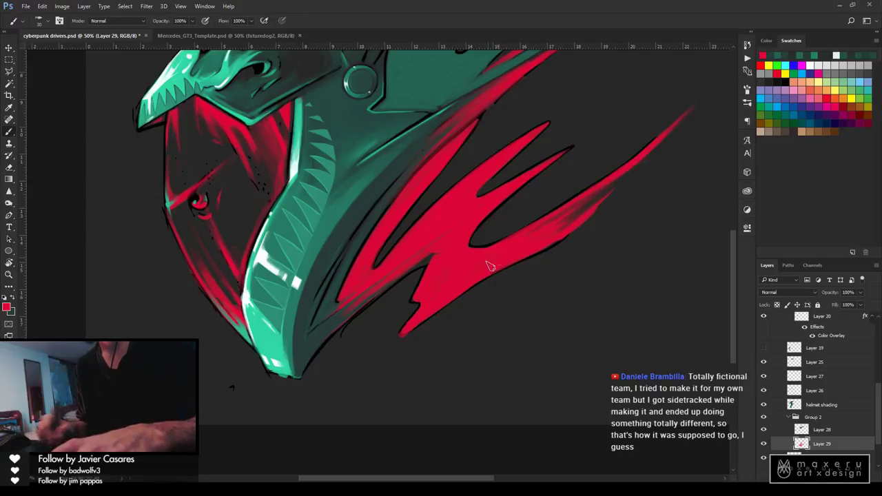
key("e")
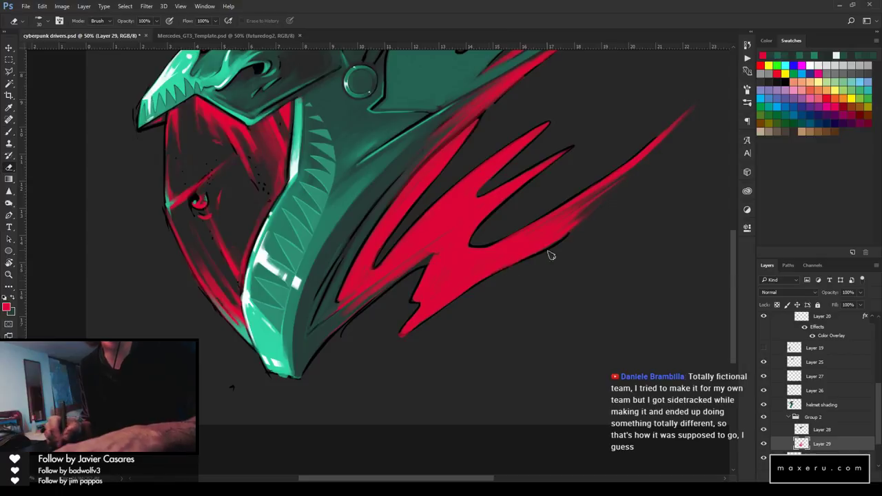
key("b")
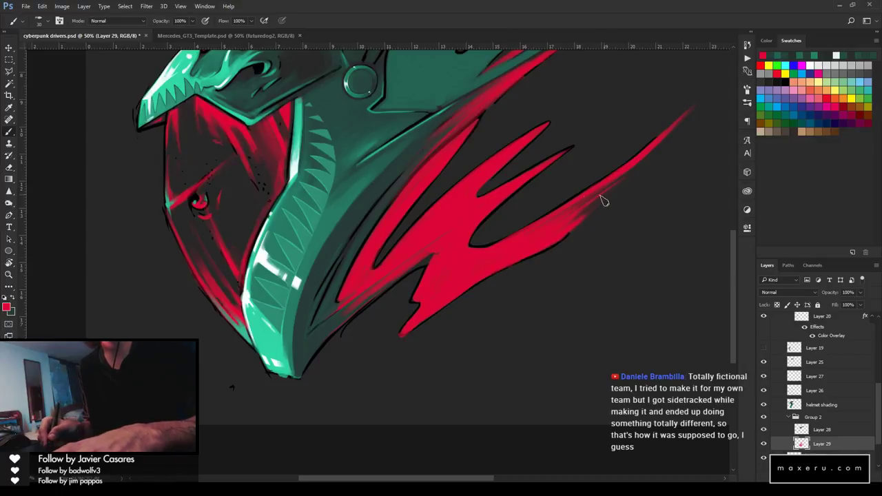
key("e")
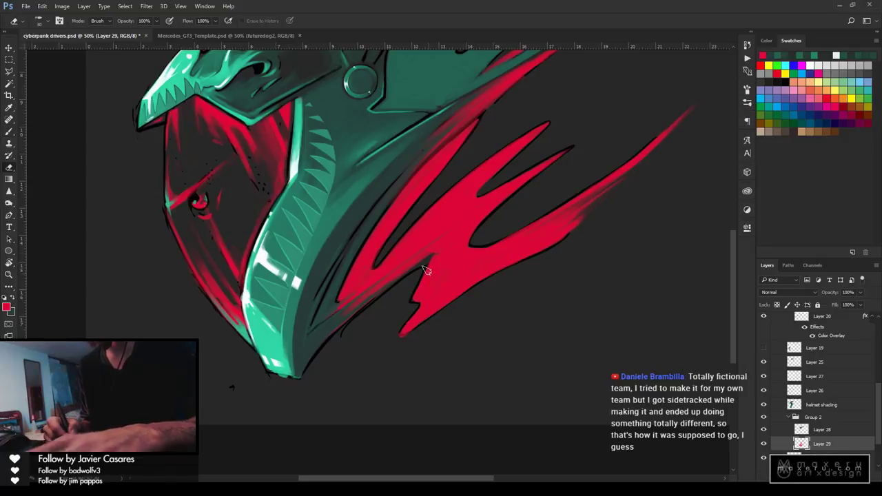
key("b")
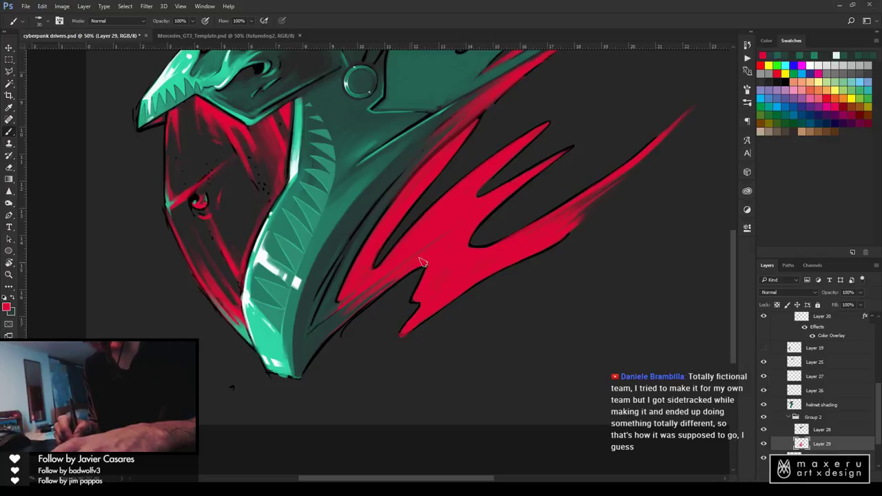
Widen the upper red streak behind the helmet and add red along the upper edge of the top green streak
key("z")
left_click(520, 254, "alt")
left_click(520, 254, "alt")
left_click(509, 270, "alt")
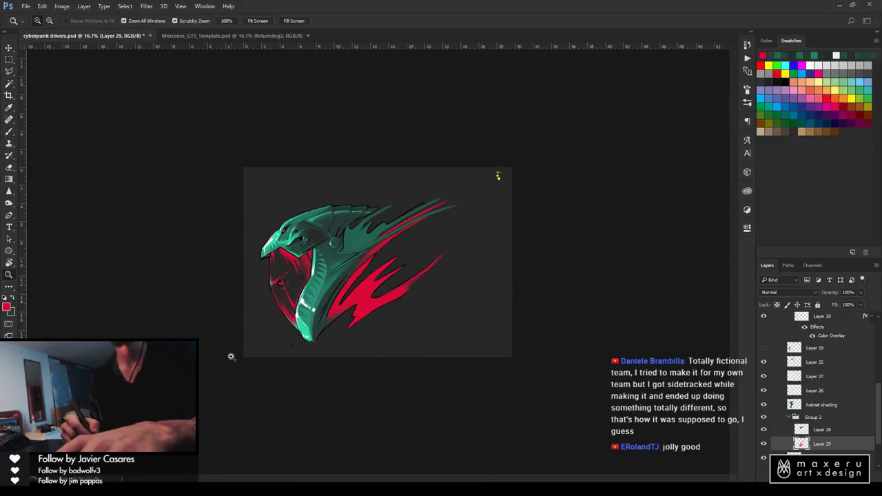
scroll(373, 252, "up", 2)
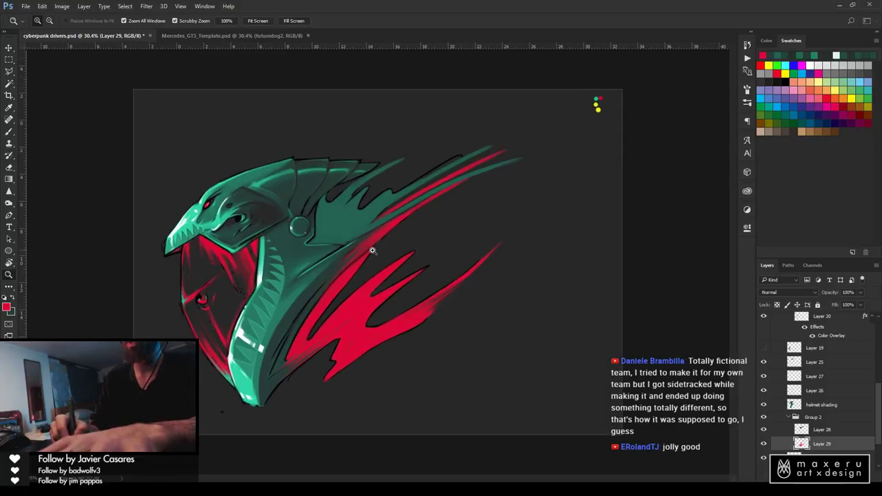
left_click(376, 249)
left_click(404, 199)
key("b")
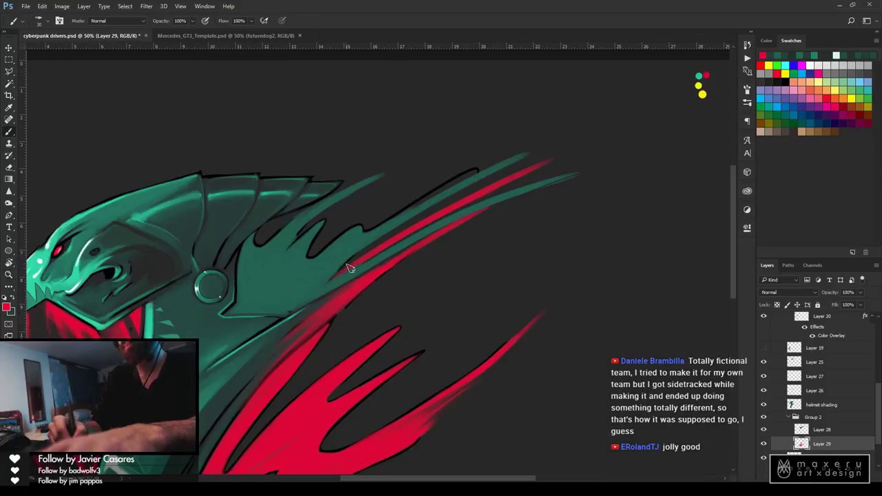
mouse_move(346, 265)
left_mouse_down()
mouse_move(423, 212)
mouse_move(585, 140)
left_mouse_up()
left_click_drag(379, 251, 474, 186)
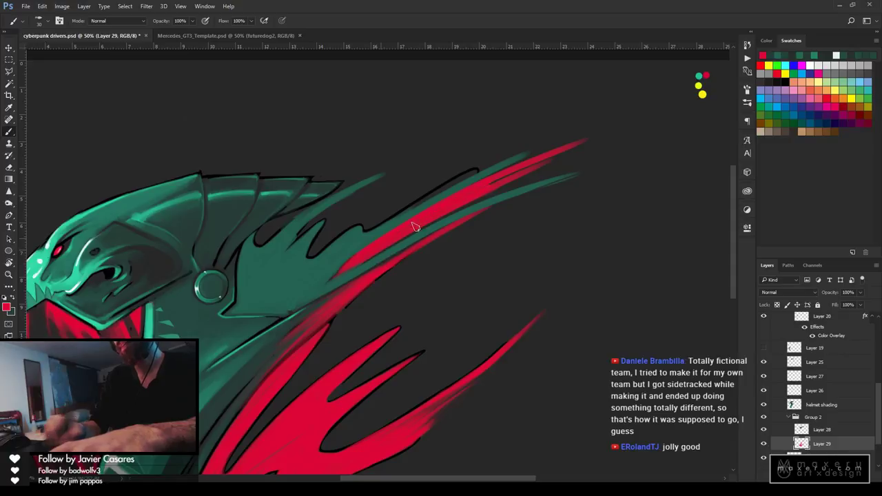
left_click_drag(414, 206, 503, 158)
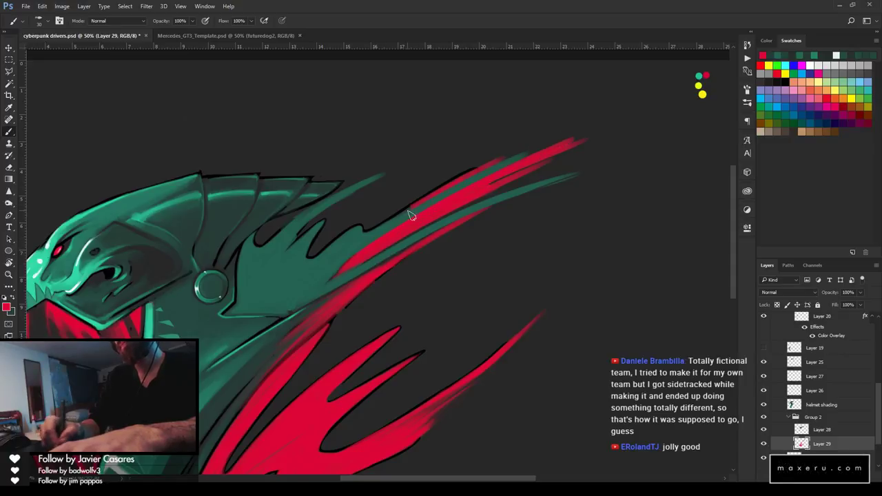
mouse_move(410, 215)
left_mouse_down()
mouse_move(471, 176)
mouse_move(360, 253)
mouse_move(449, 177)
mouse_move(397, 217)
left_mouse_up()
Fill the gaps around the lower green streak with red and extend the red into long pointed tips
key("e")
key("b")
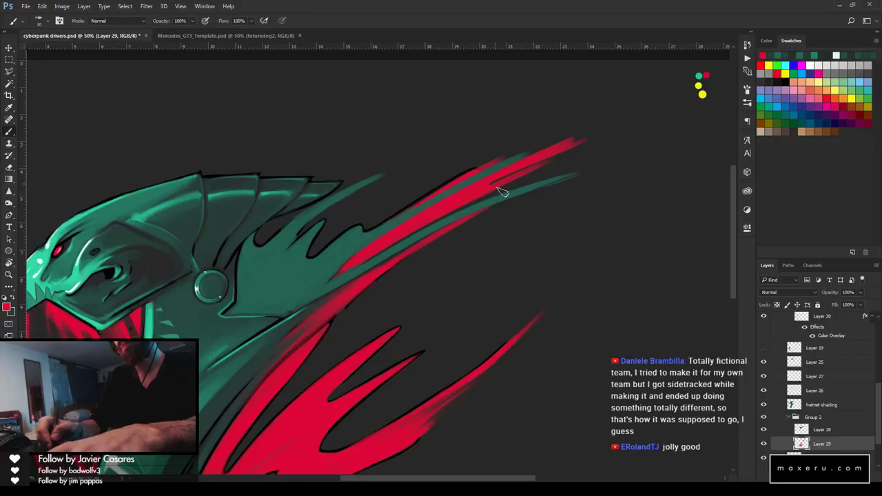
left_click_drag(550, 161, 502, 184)
left_click_drag(367, 260, 493, 199)
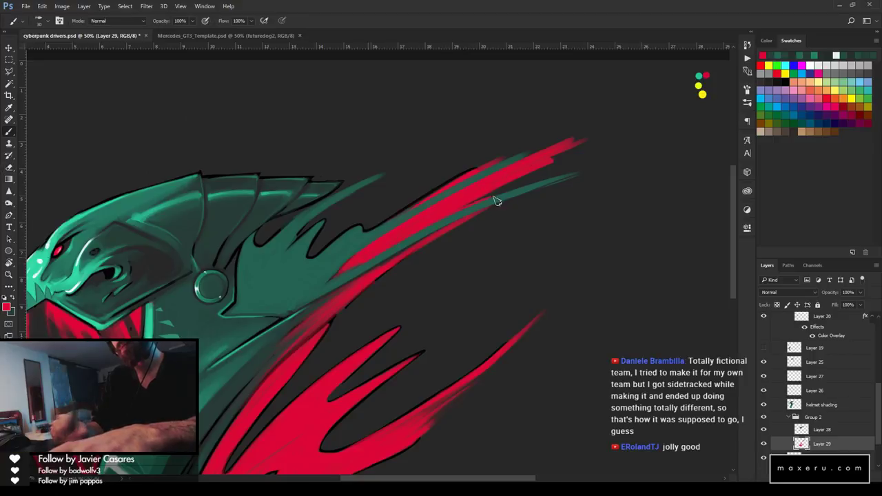
left_click_drag(358, 276, 569, 164)
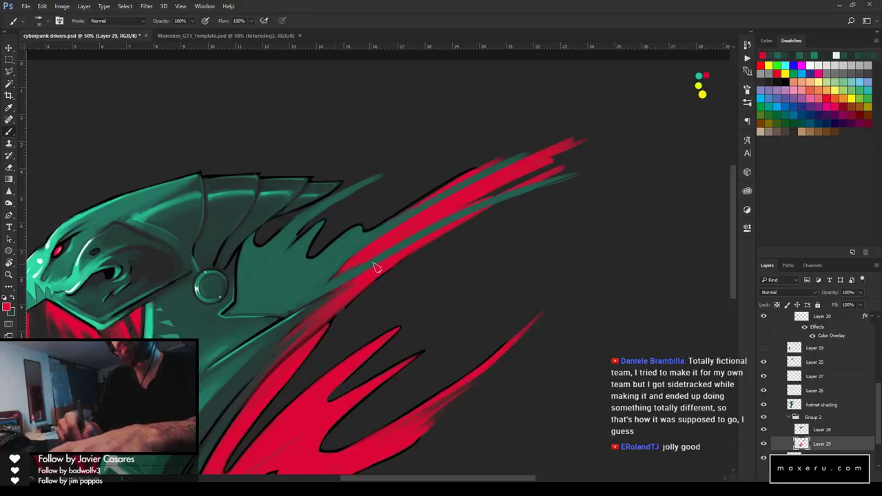
left_click_drag(479, 199, 609, 148)
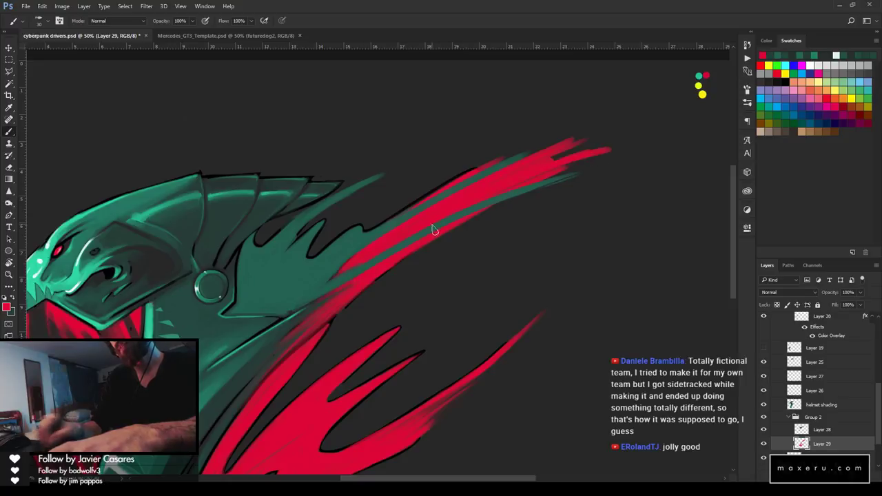
left_click_drag(505, 186, 622, 146)
Erase the green streaks crossing the upper red flame on Layer 28, clearing its lower edge and tip
left_click(437, 232, "ctrl")
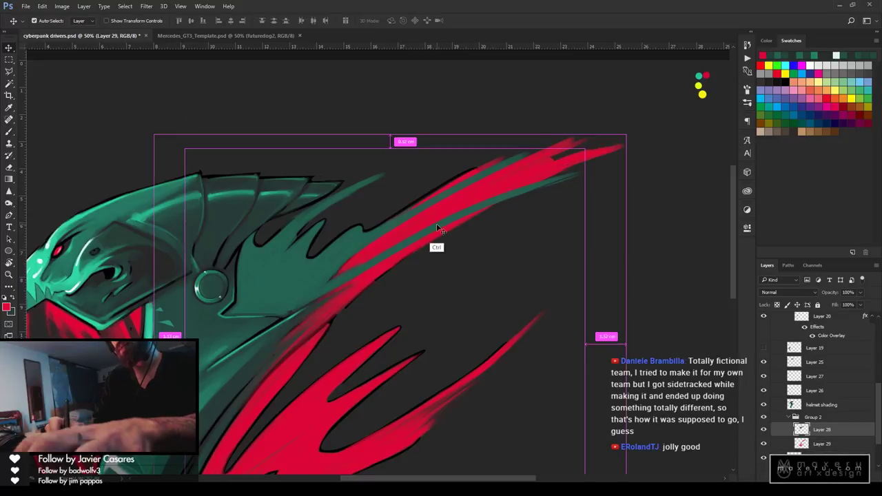
key("e")
left_click_drag(483, 213, 579, 176)
left_click_drag(447, 238, 584, 175)
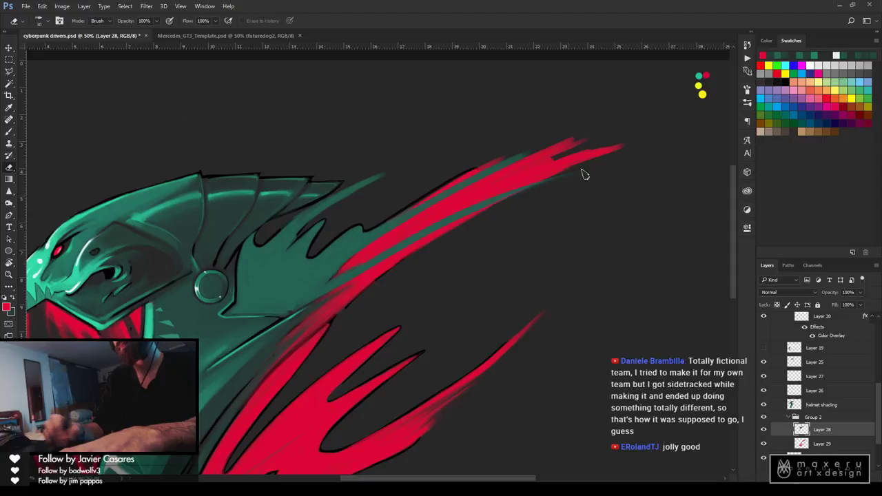
left_click_drag(413, 240, 535, 183)
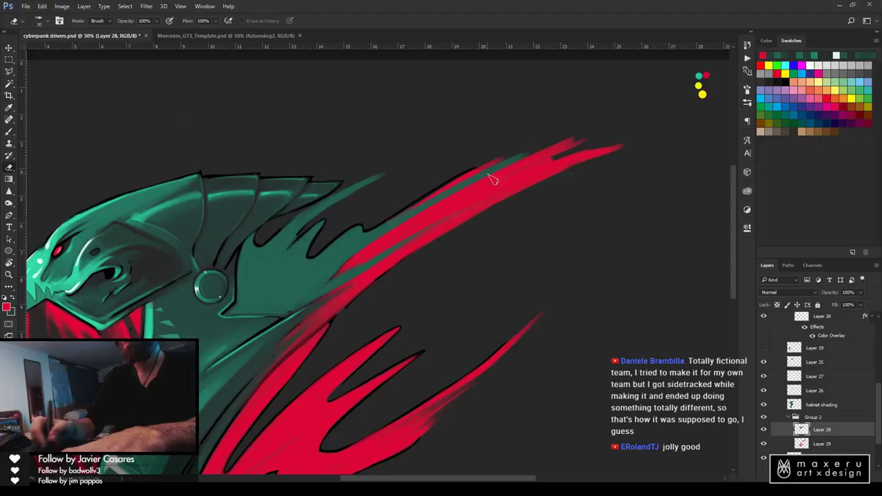
mouse_move(467, 185)
left_mouse_down()
mouse_move(522, 157)
mouse_move(420, 206)
left_mouse_up()
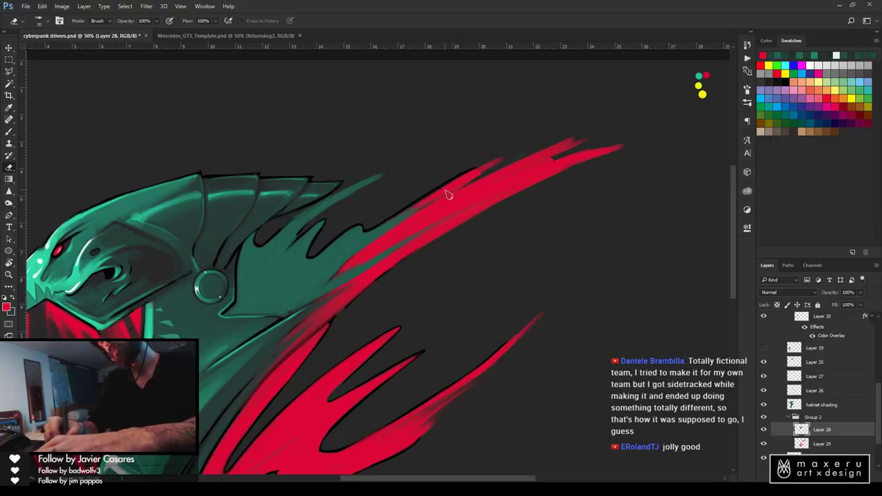
left_click_drag(448, 193, 381, 231)
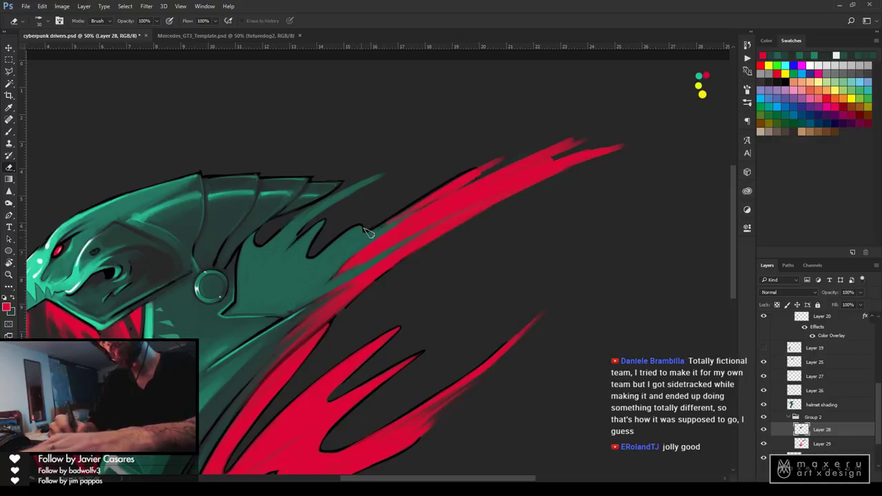
Paint sampled flame green along the sketch line above the red streak and trim its tip with the eraser
key("b")
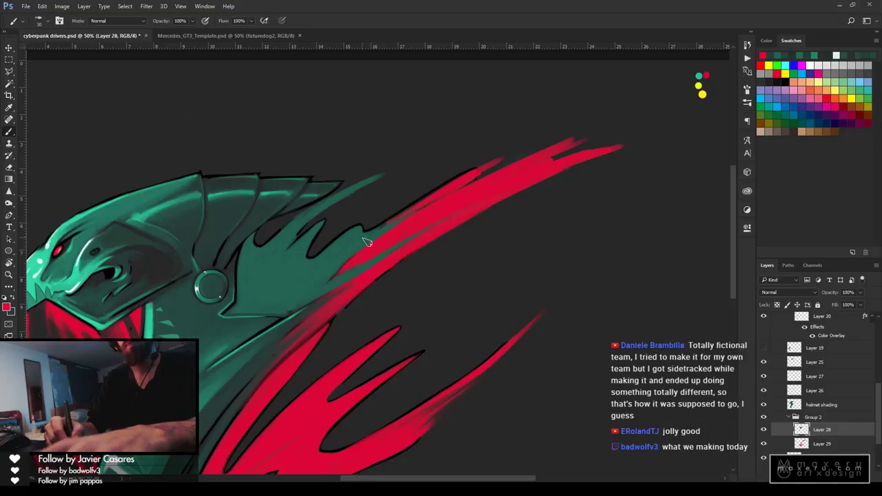
key("i")
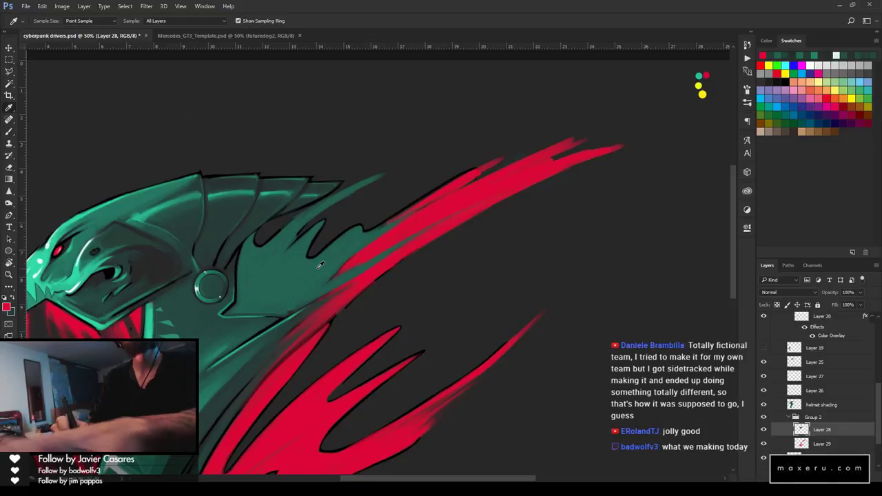
key("b")
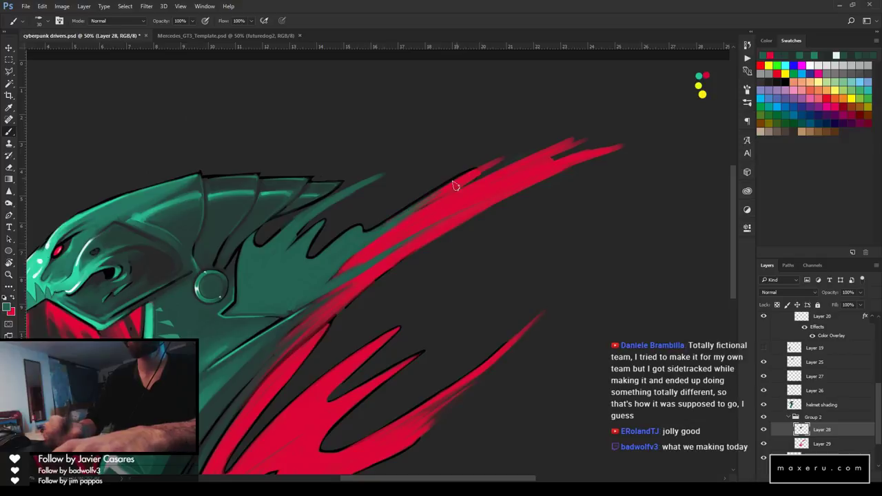
key("e")
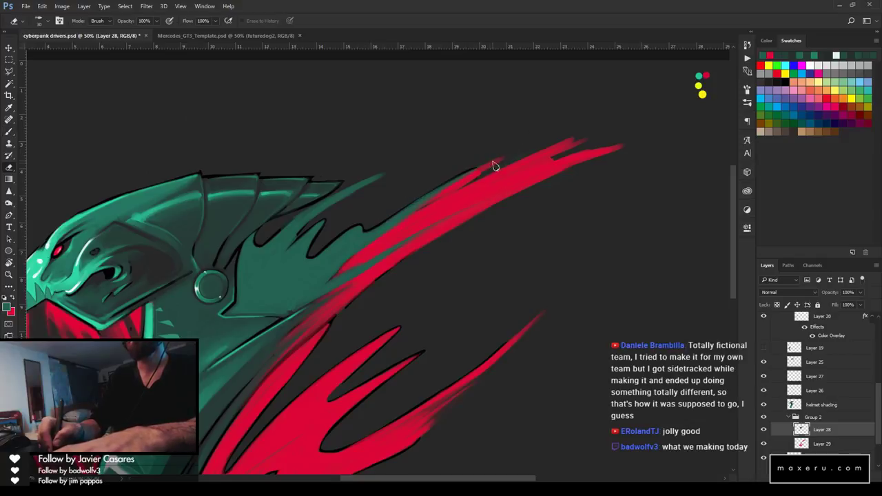
Sample the flame red and paint over the patchy upper part of the long red streak on Layer 28
key("z")
left_click(374, 256, "alt")
left_click(369, 268, "alt")
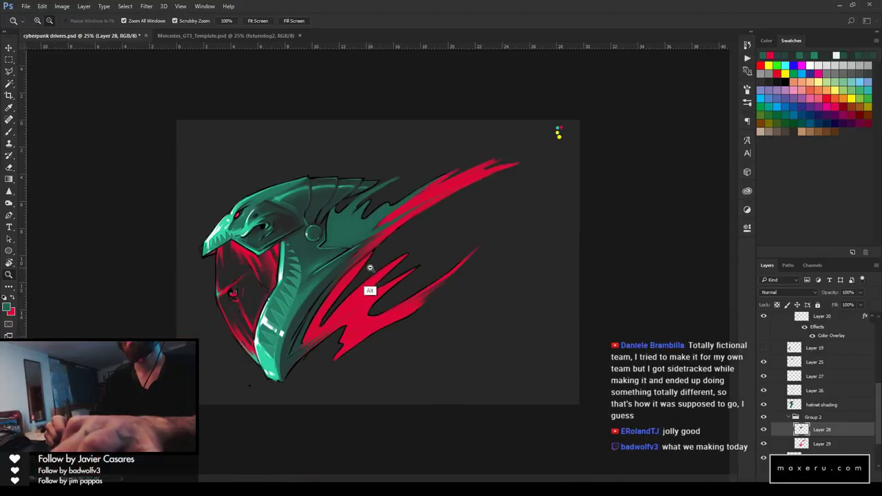
left_click(360, 290, "alt")
left_click(420, 223)
left_click(421, 223)
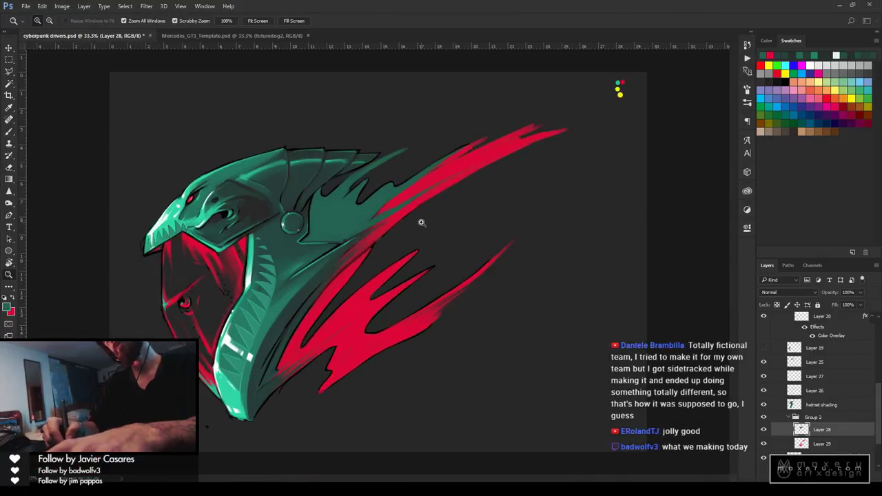
left_click(448, 194)
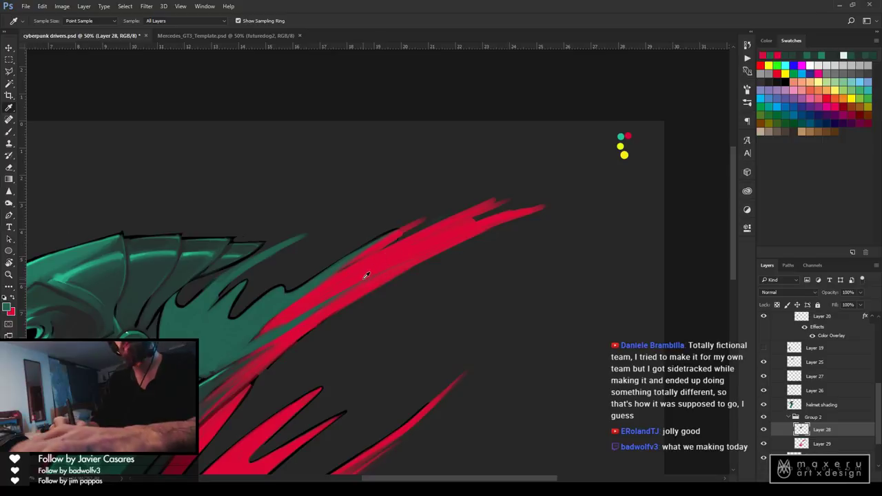
key("b")
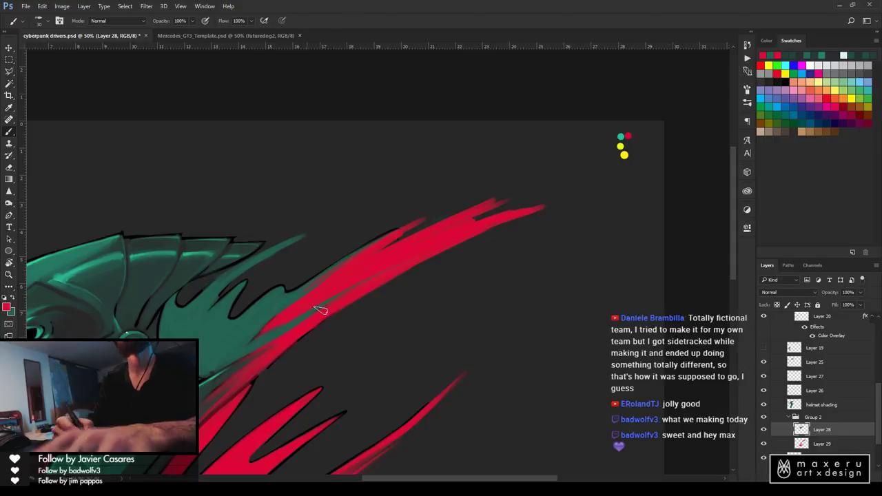
Try extending the red streak deeper into the green flame, and undo the stroke
key("z")
left_click(369, 321, "alt")
left_click(369, 336, "alt")
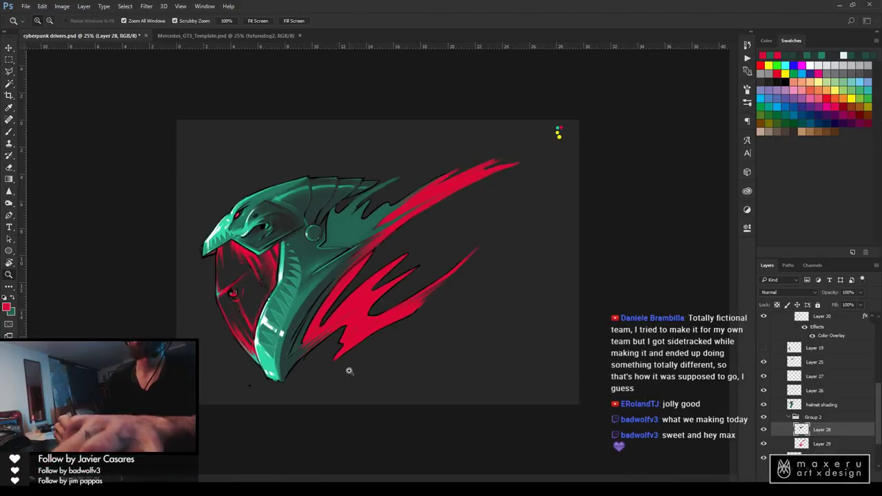
left_click(387, 232)
key("b")
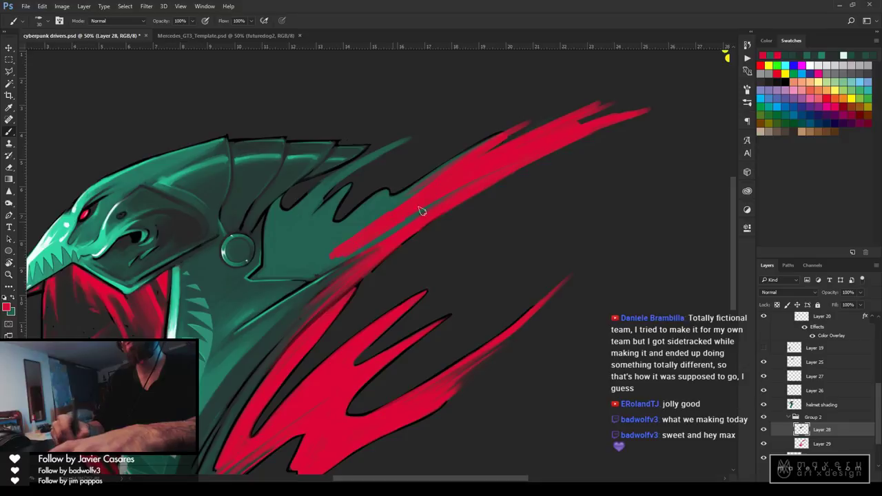
key("ctrl+z")
Erase thin streaks from the green on Layer 28 where it meets the base of the red flame
left_click(820, 444)
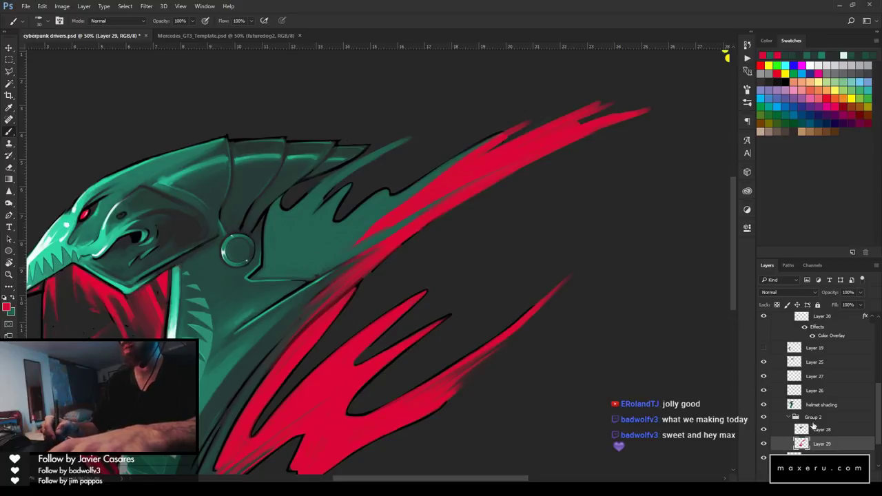
key("alt+bracketright")
key("e")
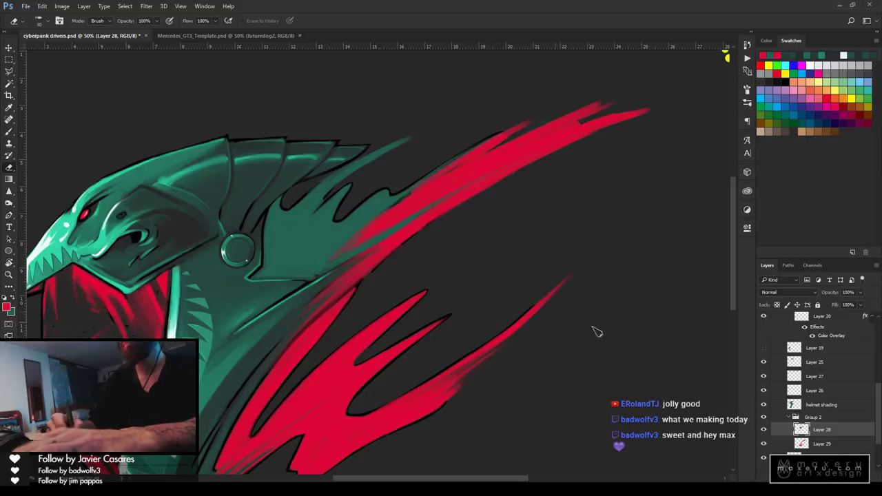
Lengthen the small upper spike of the red streak on Layer 29 and taper it with the eraser
left_click(816, 447)
key("b")
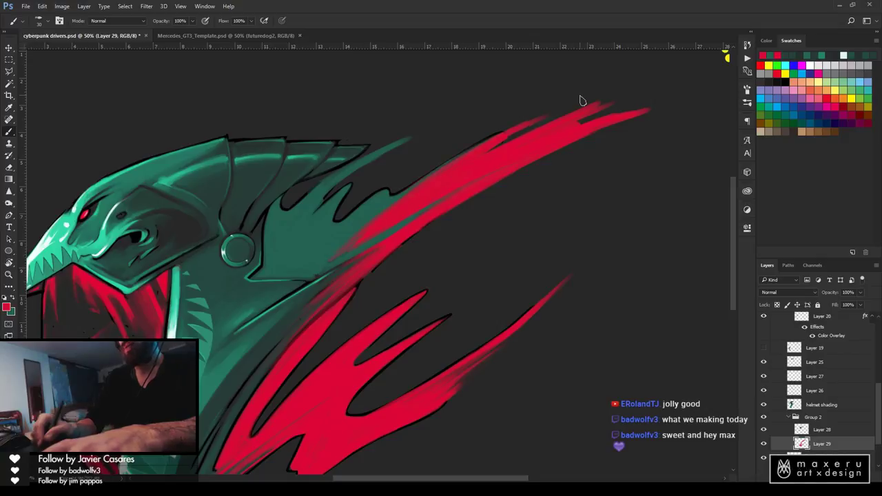
key("e")
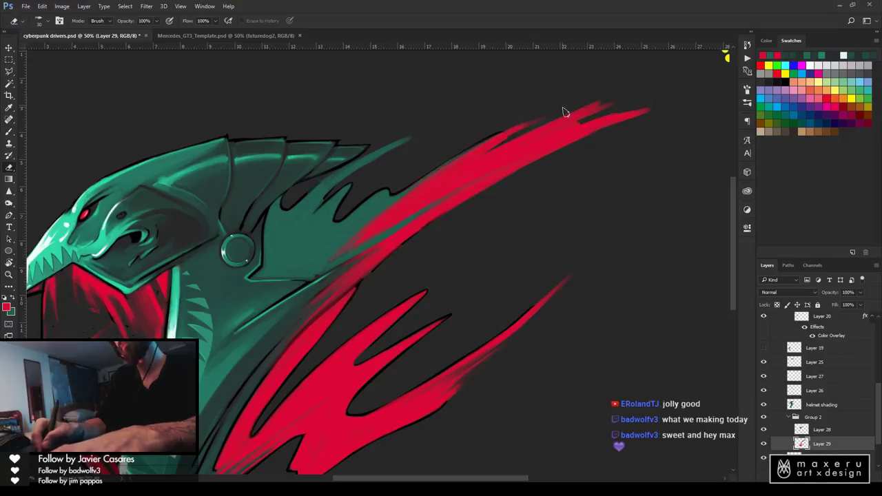
Reshape the top green wisp behind the crest on Layer 28, erasing its tip and repainting it as a thin green point
key("alt+bracketright")
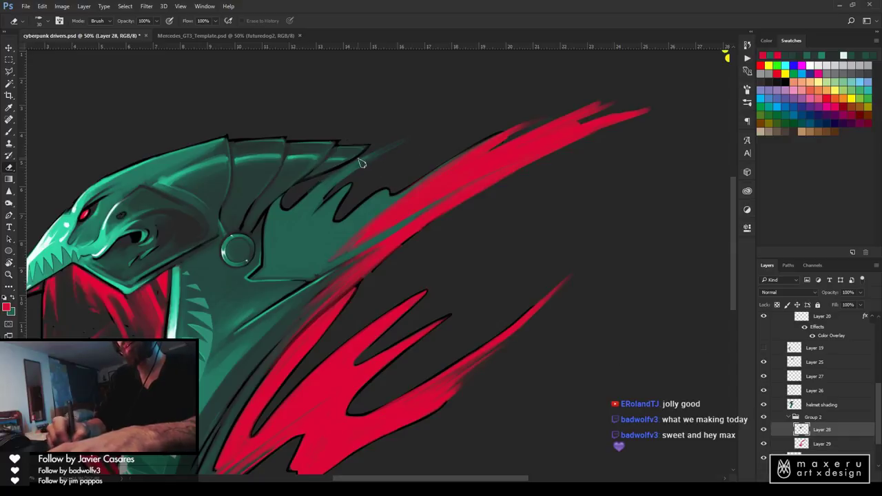
key("b")
key("c")
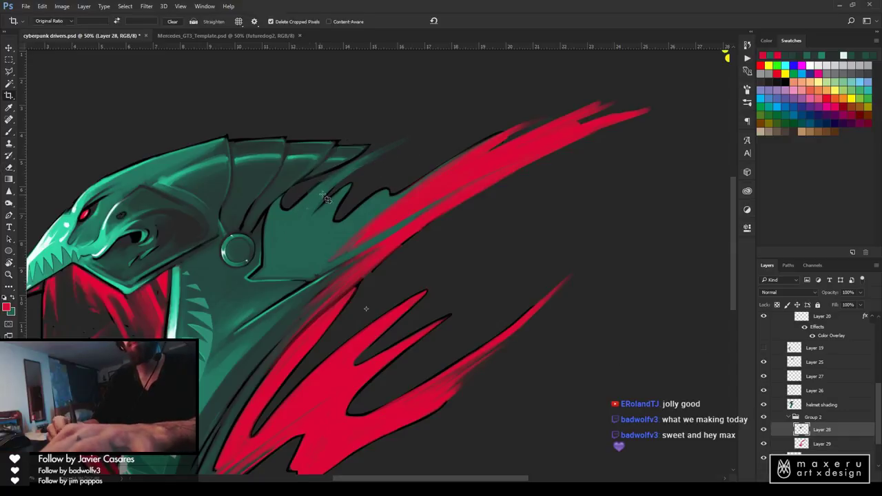
left_click(314, 208)
key("Escape")
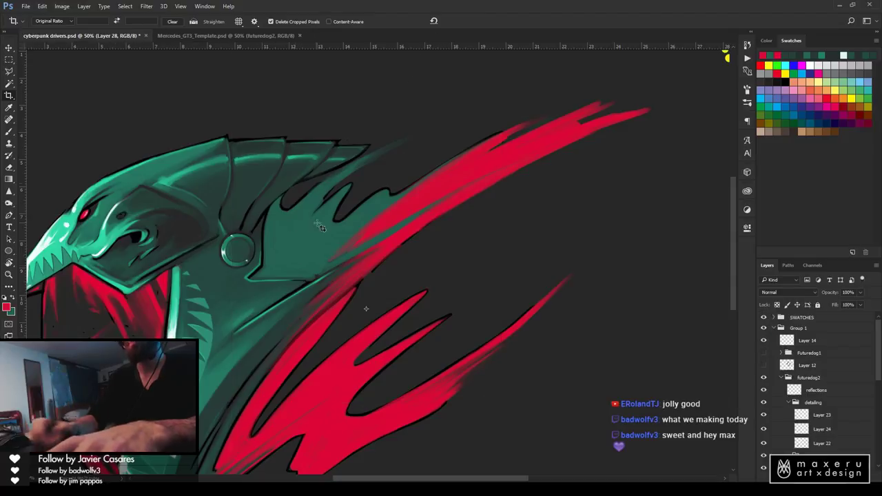
key("b")
key("x")
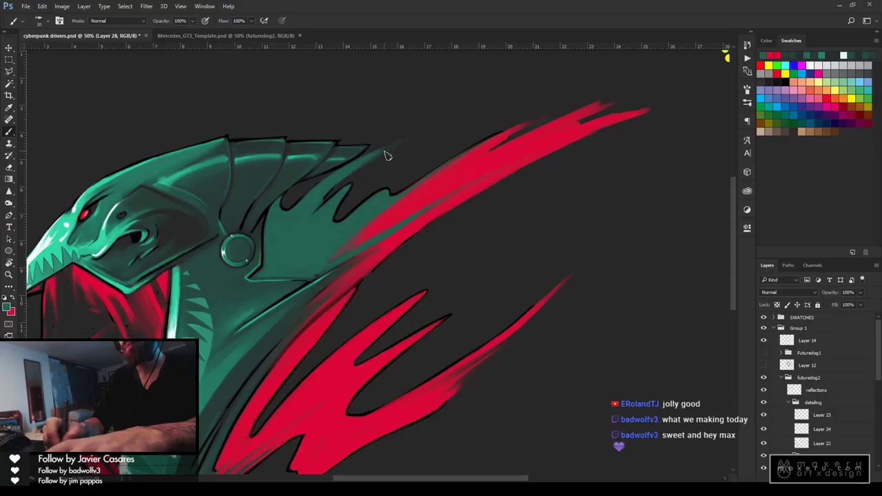
left_click_drag(301, 210, 408, 142)
key("e")
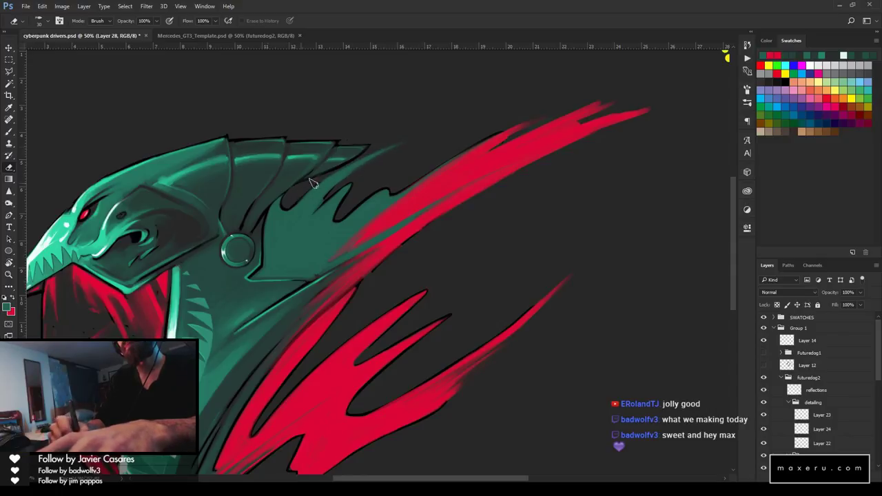
Check the whole helmet artwork and save the document
key("z")
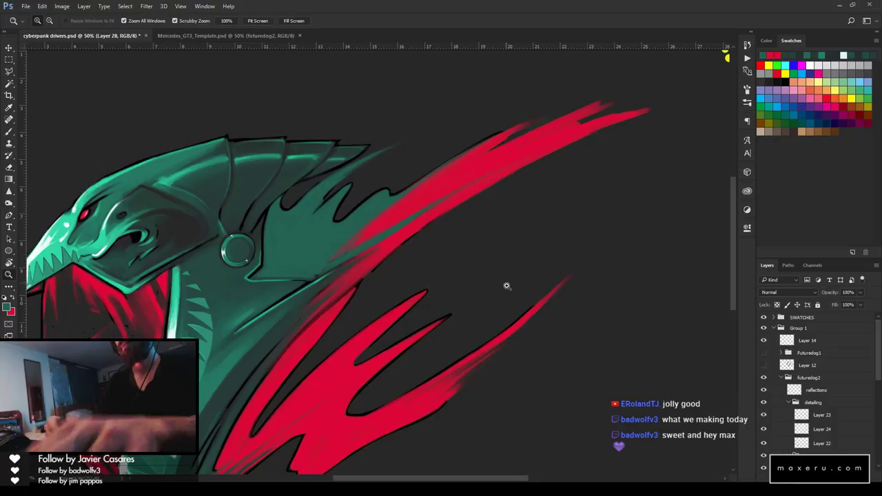
left_click(505, 286, "alt")
left_click(505, 287, "alt")
left_click(505, 286, "alt")
key("ctrl+s")
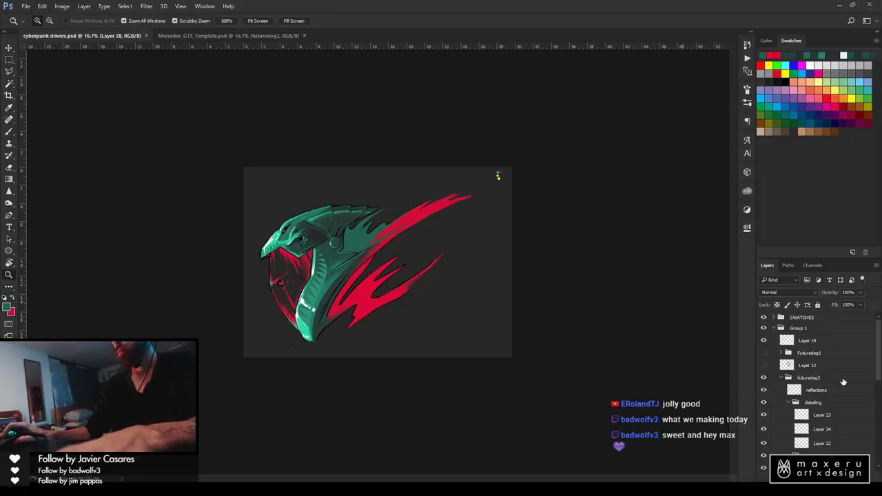
Copy the futuredog2 group into the Mercedes_GT3_Template.psd document
left_click(808, 378)
left_click(764, 377)
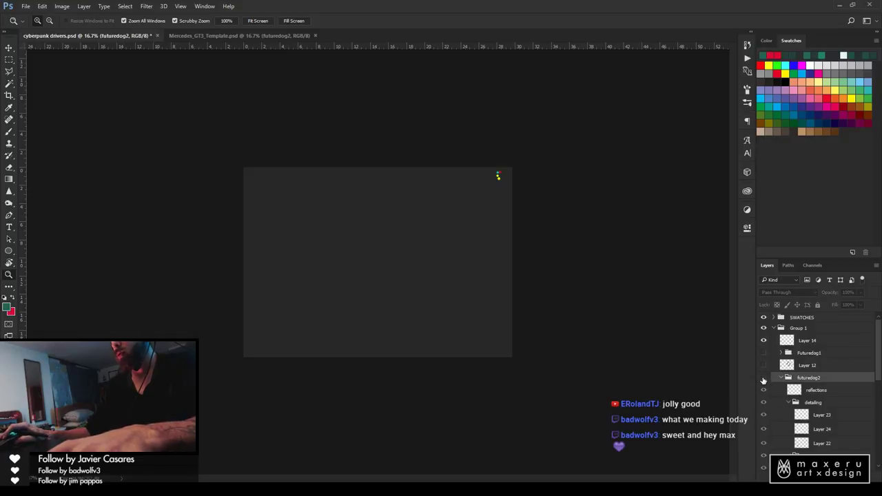
left_click(763, 378)
left_click_drag(807, 377, 408, 306)
Scale the copied helmet artwork to about 32% and place it on the car's side behind the MXU logo
key("ctrl+t")
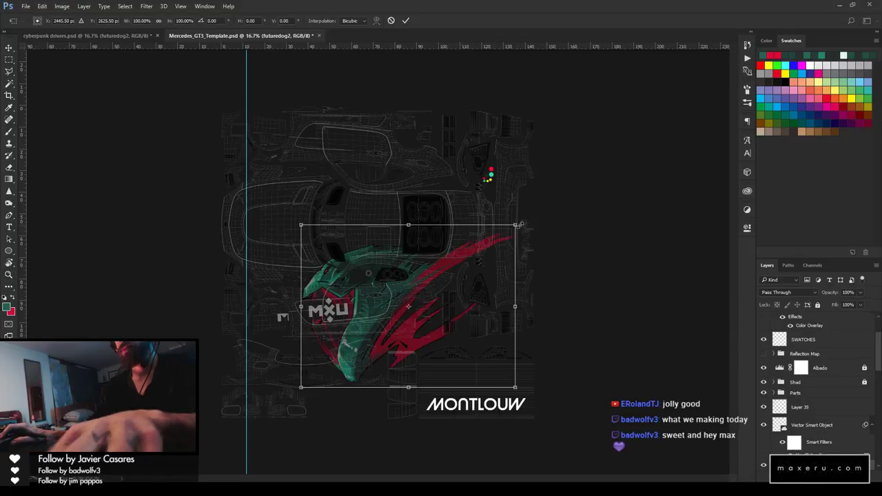
left_click_drag(519, 222, 451, 273)
mouse_move(408, 307)
left_mouse_down()
mouse_move(382, 308)
mouse_move(391, 309)
left_mouse_up()
left_click_drag(435, 275, 425, 281)
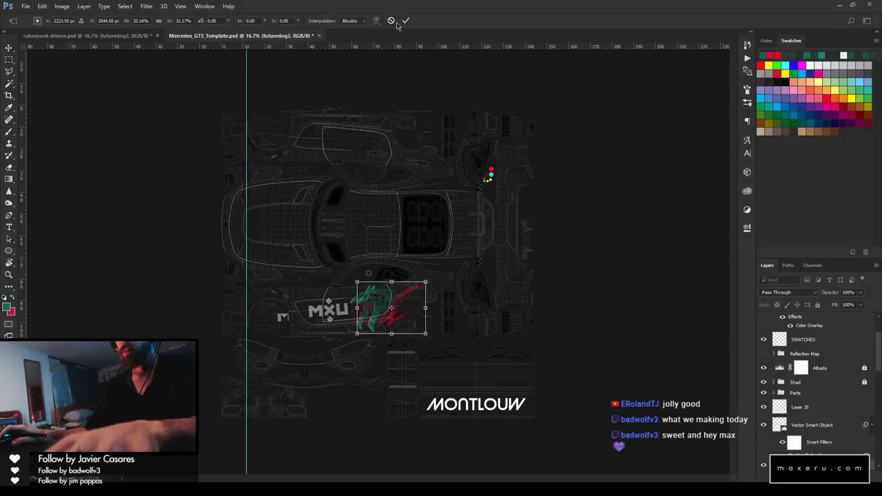
key("Return")
Move the new helmet artwork slightly toward the MXU logo, closer to the earlier copy on the car's side
key("z")
left_click(394, 304)
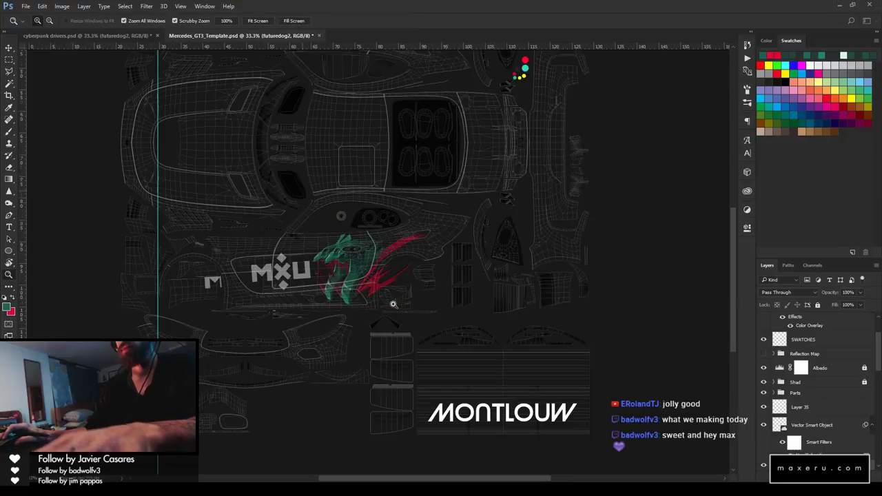
left_click(378, 240)
left_click(372, 242)
left_click(362, 245)
left_click(361, 244)
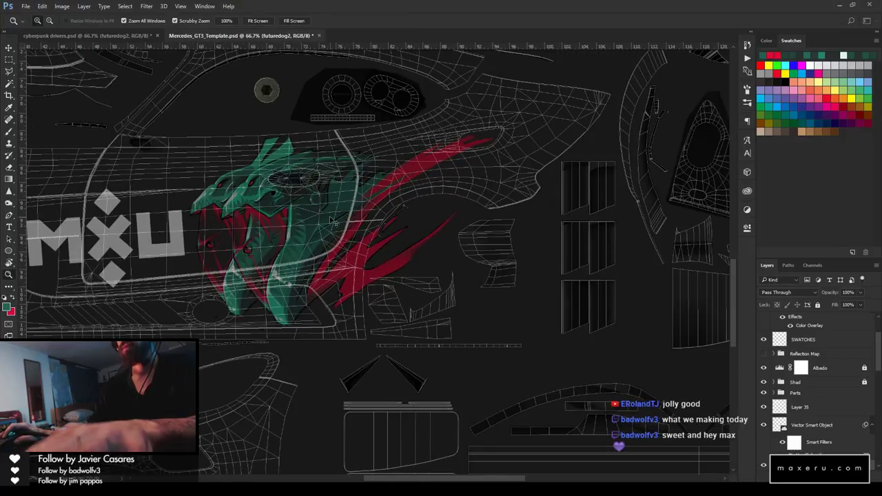
left_click_drag(350, 228, 311, 215)
Hide the older futuredog2 group and nudge the new helmet artwork slightly closer to the MXU logo
scroll(819, 449, "down", 4)
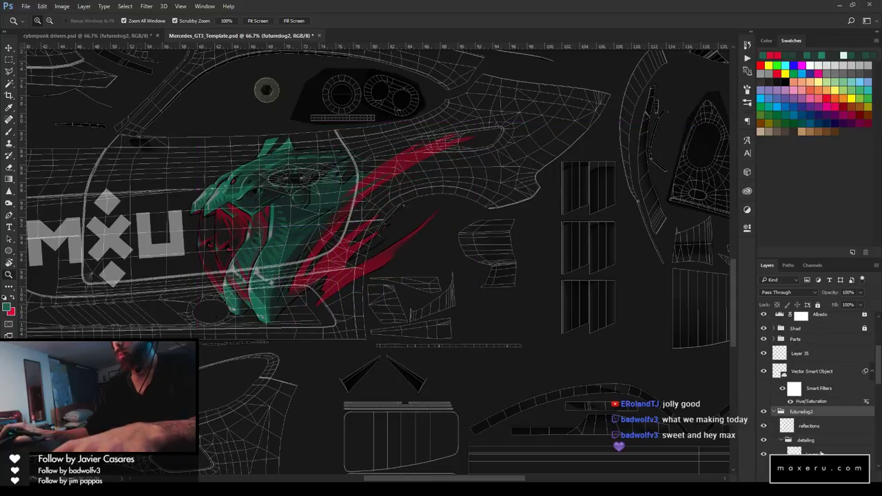
left_click(774, 339)
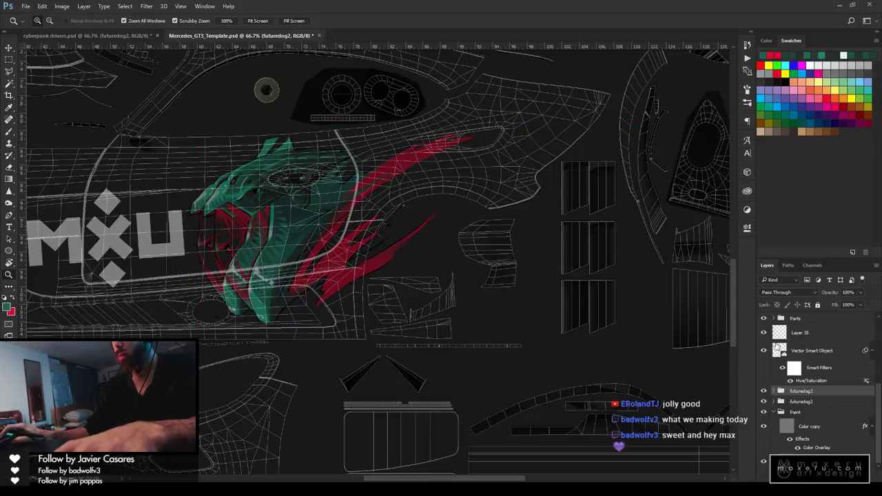
left_click(764, 402)
mouse_move(325, 210)
left_mouse_down()
mouse_move(308, 216)
mouse_move(324, 210)
mouse_move(311, 206)
left_mouse_up()
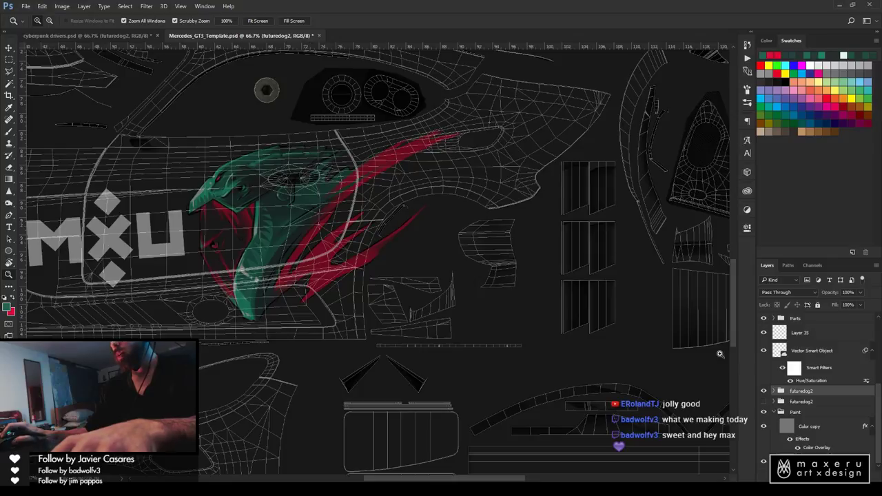
Compare the car artwork with the Albedo adjustment layer turned off and on, leaving it visible
scroll(809, 401, "up", 2)
scroll(808, 402, "up", 2)
left_click(822, 415)
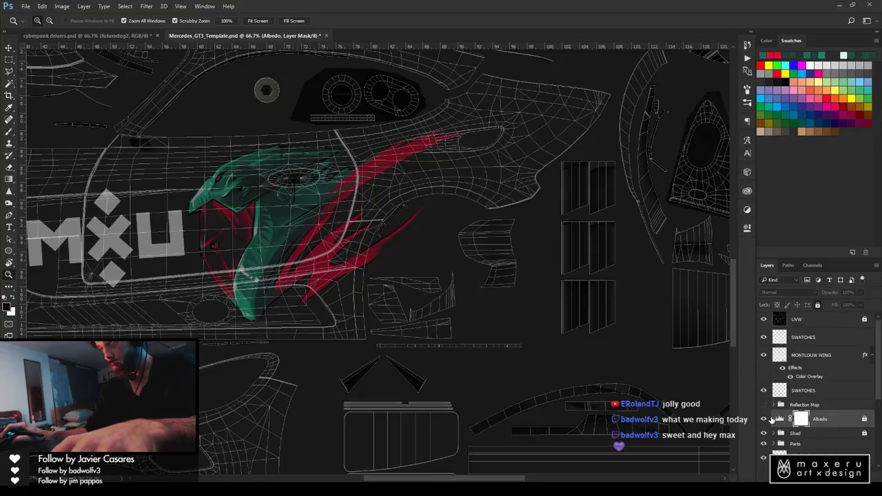
left_click(764, 419)
left_click(764, 418)
left_click(764, 419)
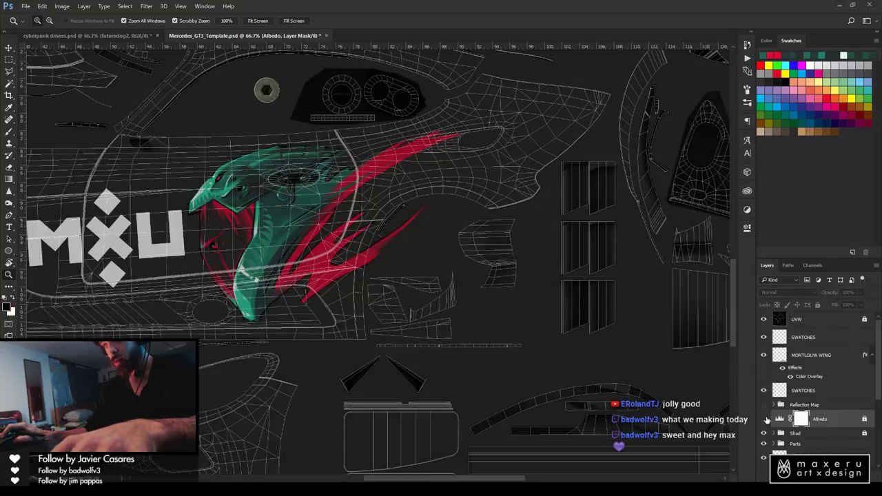
left_click(764, 418)
Unlock the Albedo adjustment layer and open its Levels settings
double_click(778, 419)
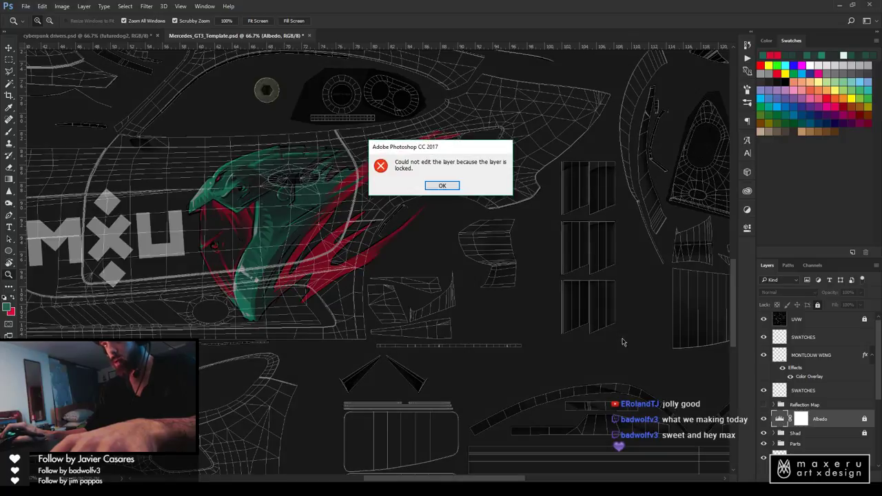
left_click(444, 186)
left_click(818, 305)
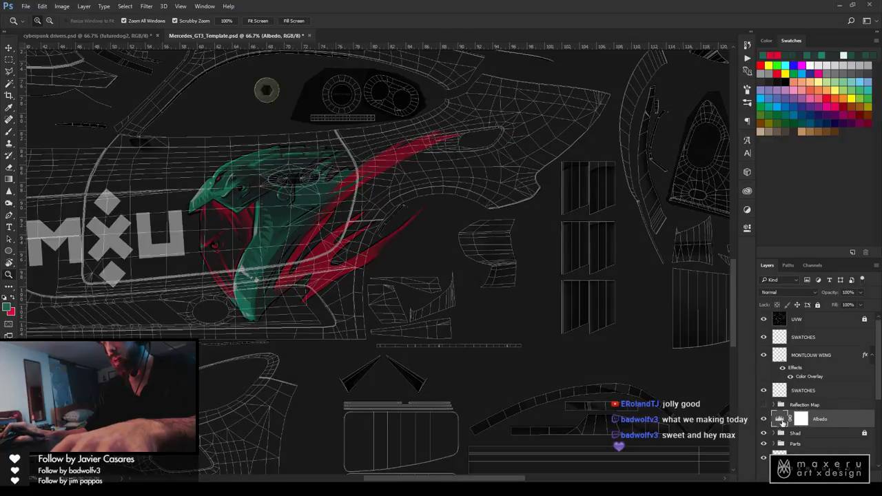
double_click(779, 419)
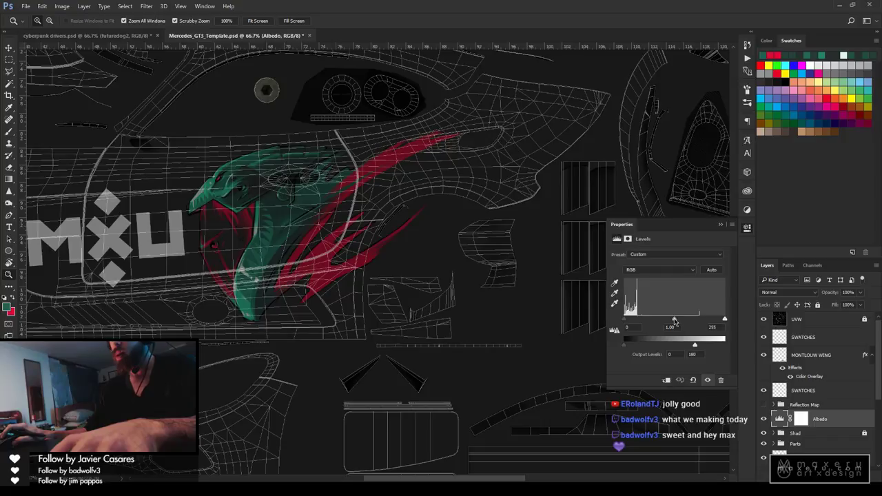
Try a midtone input level of 1.10 on the Albedo layer, restore it to 1, and close its settings
left_click_drag(679, 322, 673, 322)
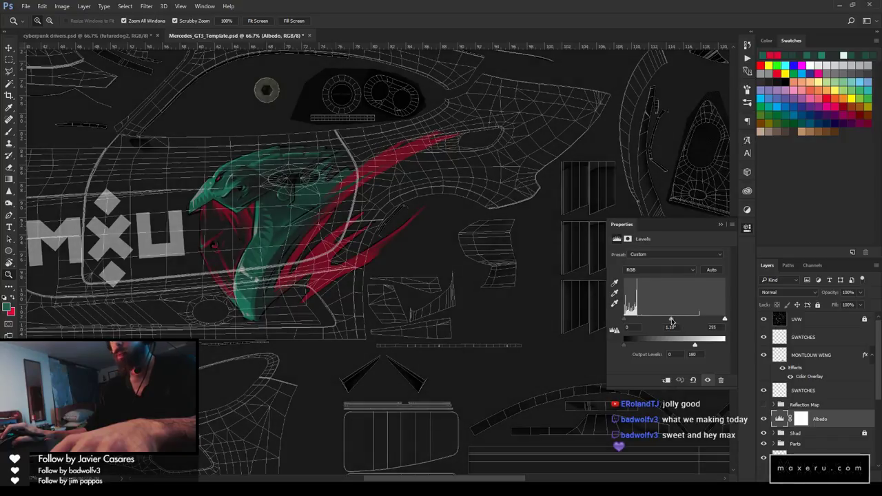
type("1")
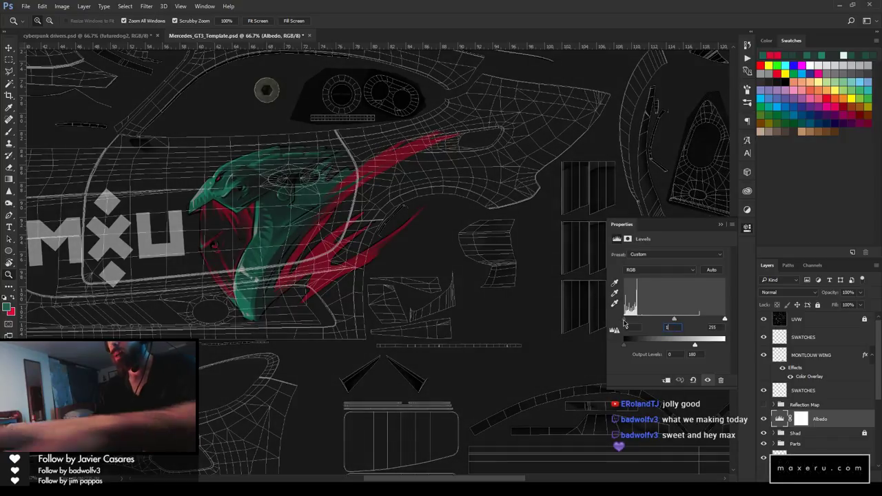
left_click(720, 224)
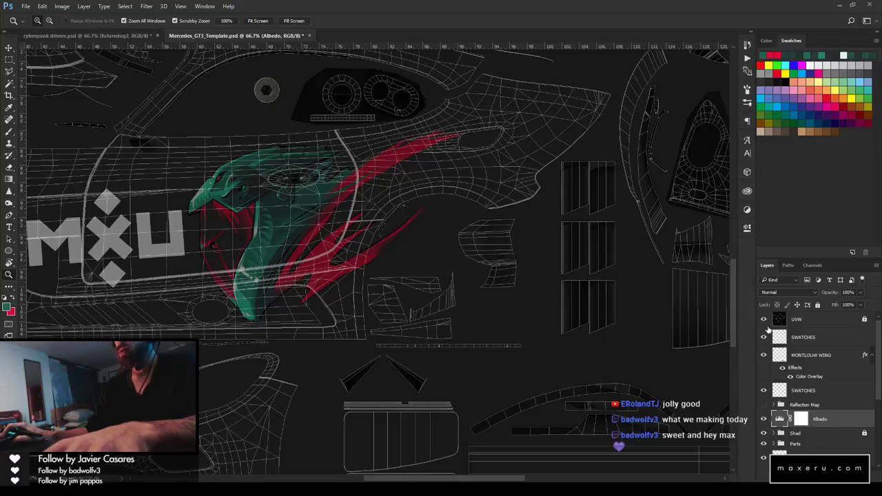
Hide the UVW wireframe layer and save the Mercedes_GT3_Template.psd document
left_click(763, 319)
left_click_drag(222, 209, 590, 174)
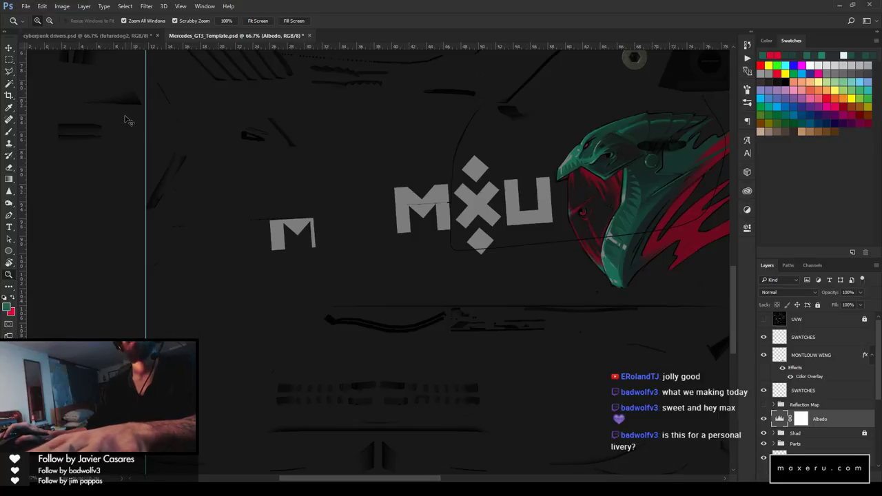
key("ctrl+s")
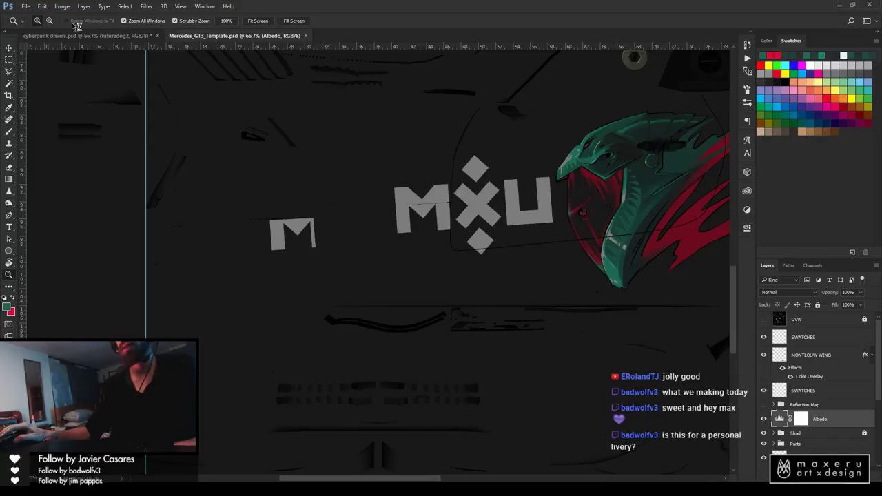
Save a D3D/DDS copy of the livery as _max_70_alt in the ArtMerc AMGGT3 folder, replacing the existing file
left_click(26, 6)
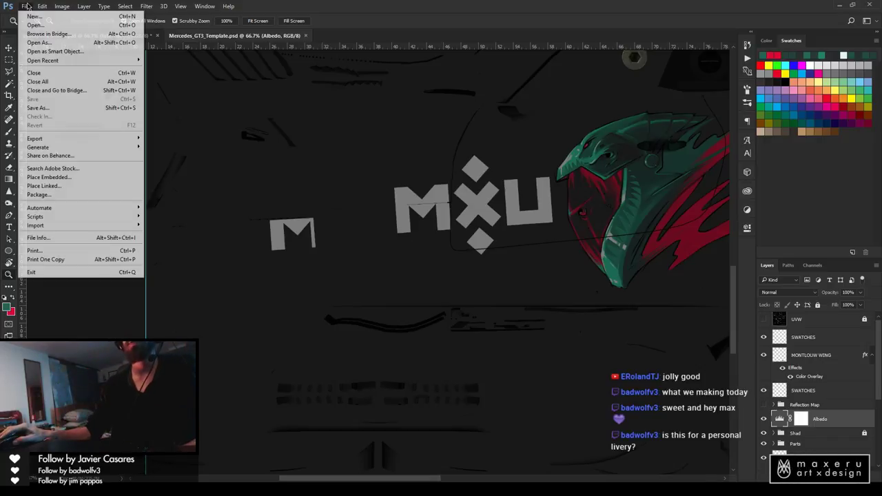
left_click(67, 108)
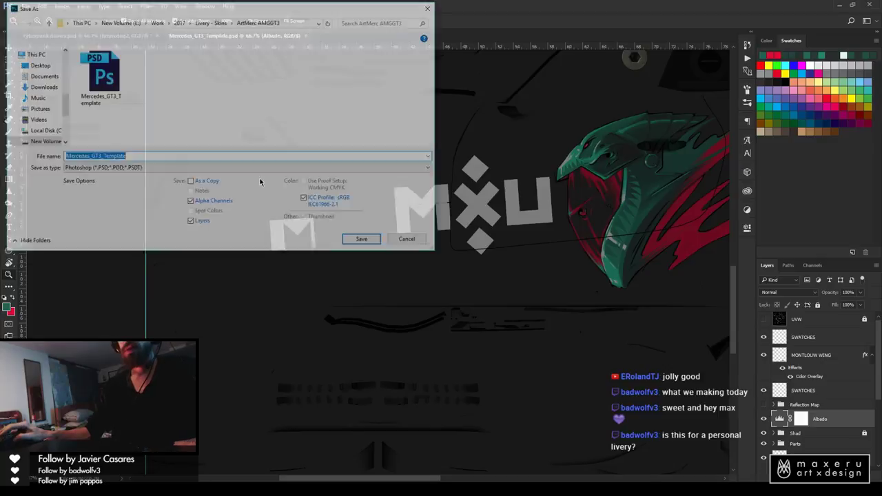
left_click(232, 169)
left_click(234, 204)
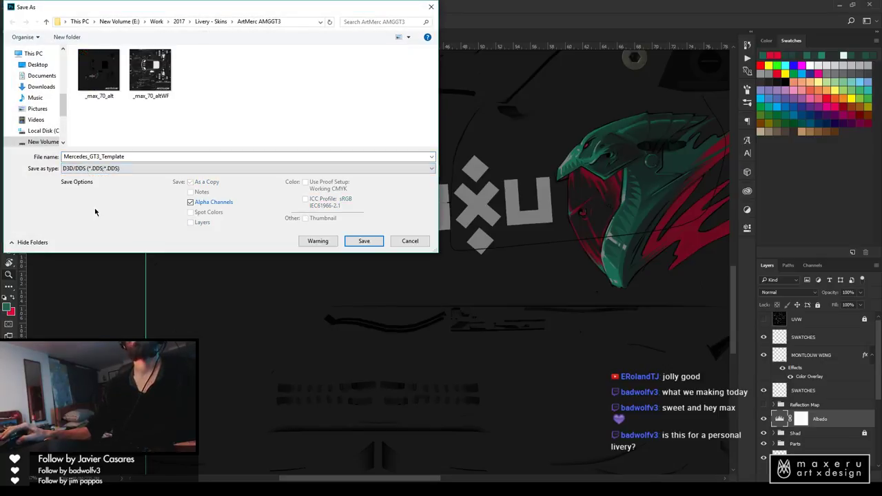
left_click(103, 77)
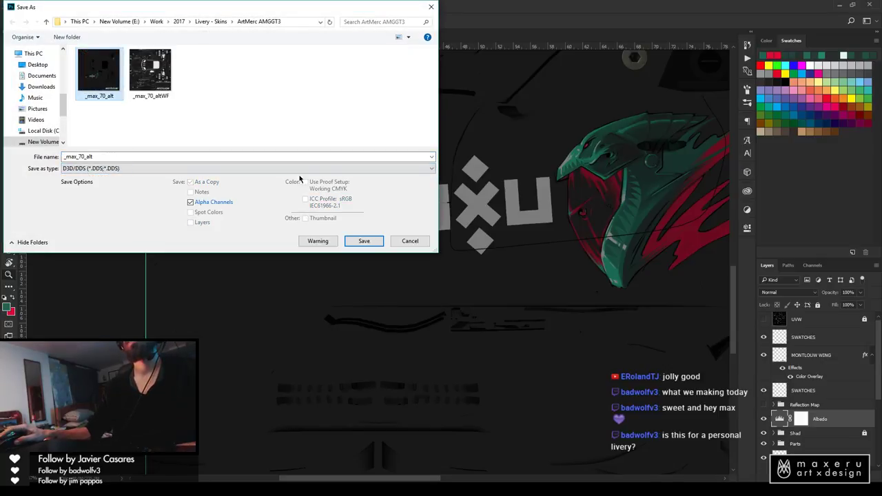
left_click(358, 242)
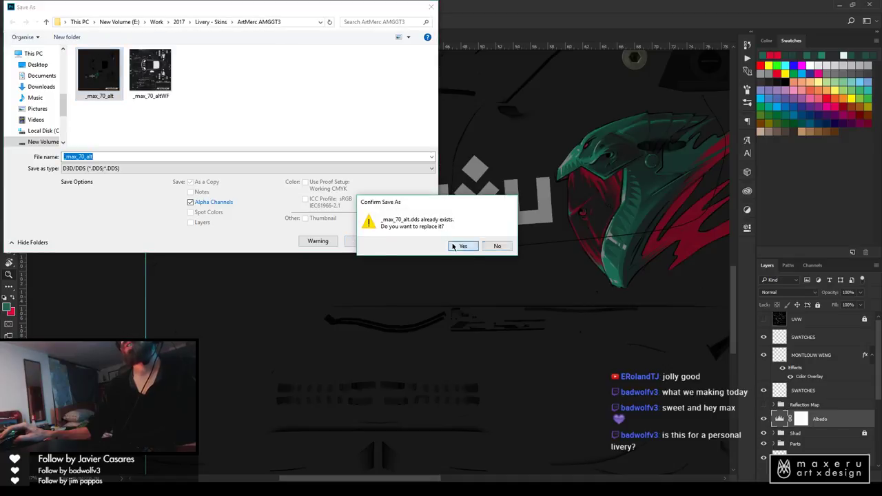
left_click(455, 246)
left_click(487, 127)
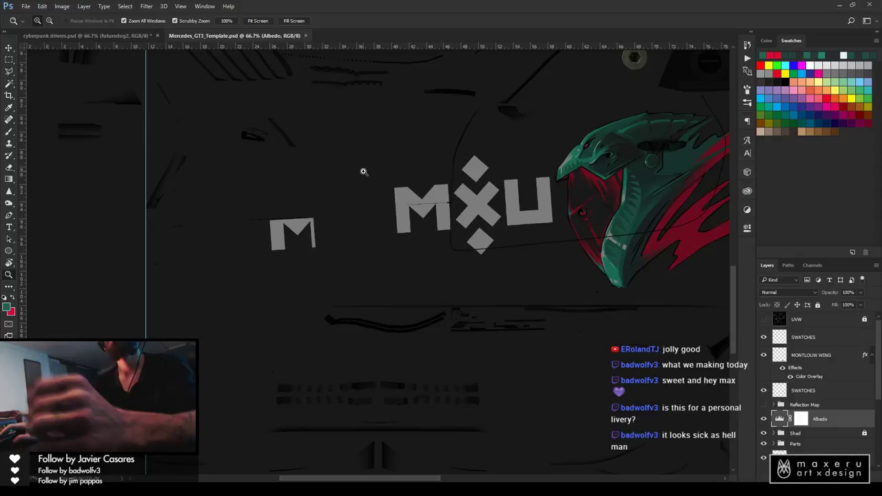
Switch to File Explorer and copy the _max_70_alt DDS file from the ArtMerc AMGGT3 folder
key("super+e")
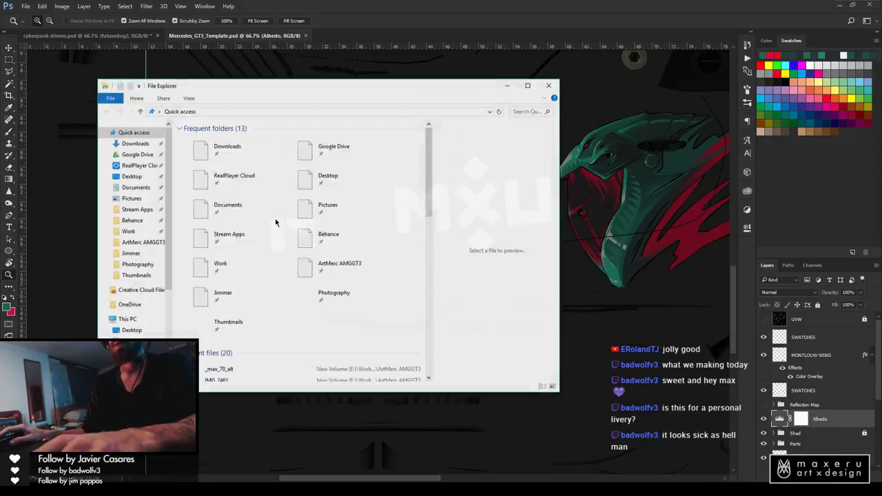
scroll(151, 227, "down", 1)
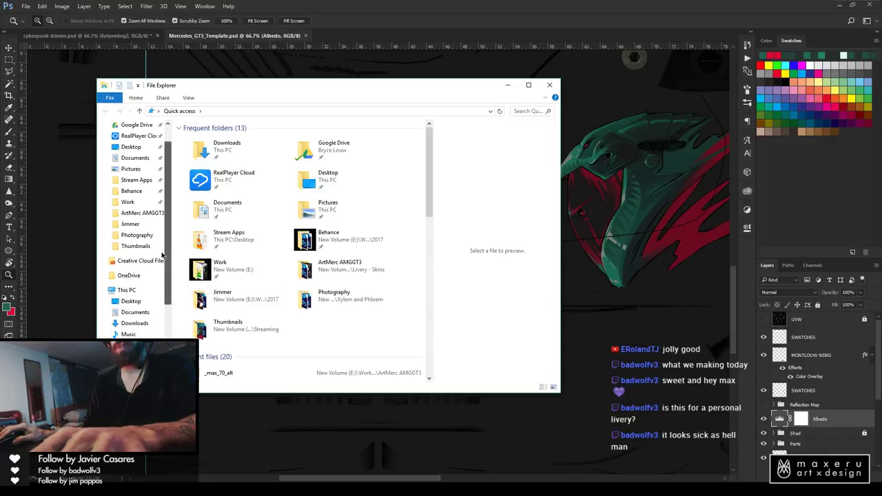
left_click(142, 212)
left_click(216, 140)
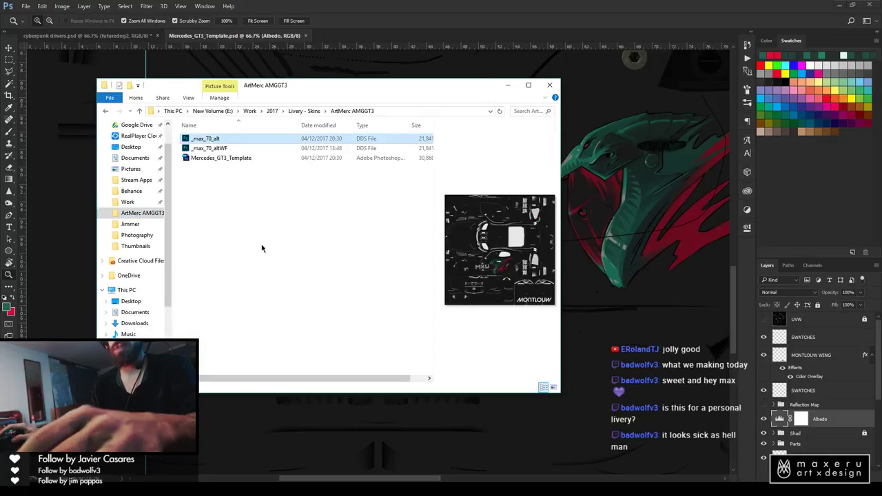
Open the SSD 1 (H:) drive in a new File Explorer window
scroll(132, 275, "down", 2)
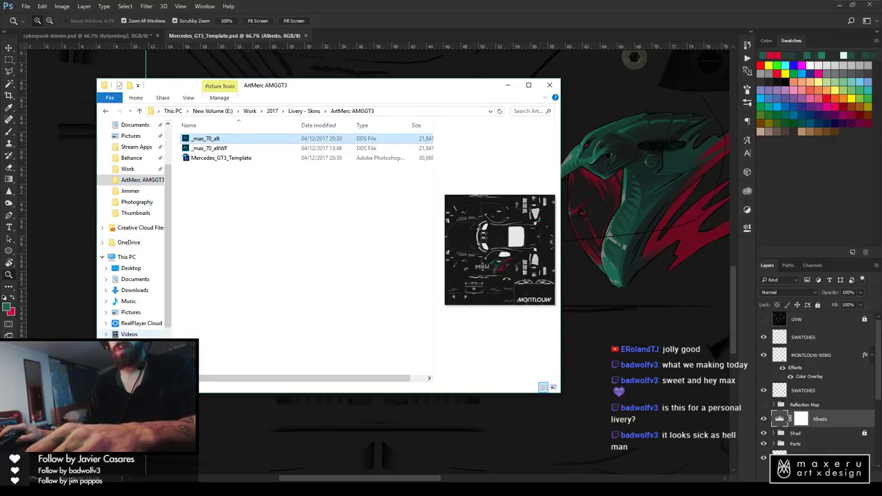
right_click(141, 137)
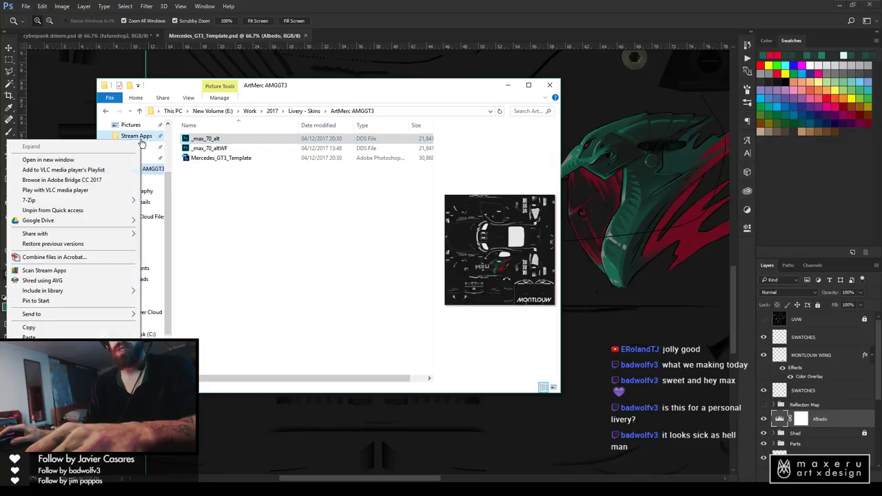
left_click_drag(169, 269, 167, 310)
right_click(137, 290)
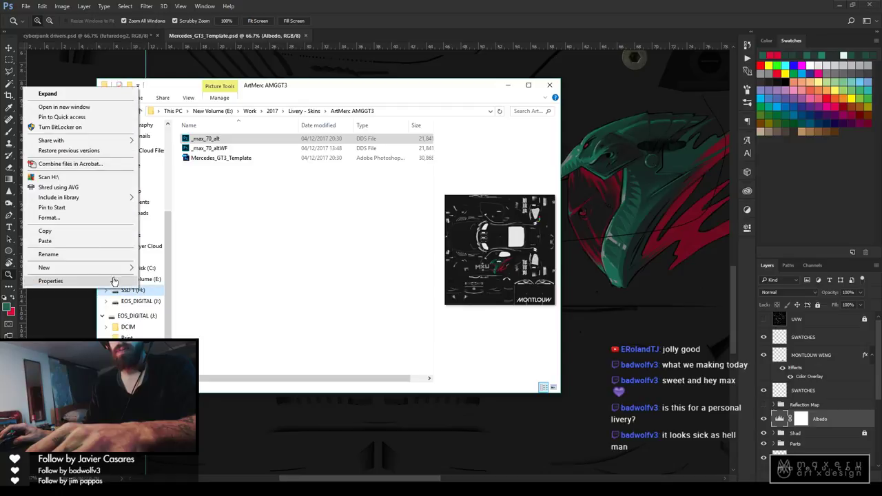
left_click(64, 107)
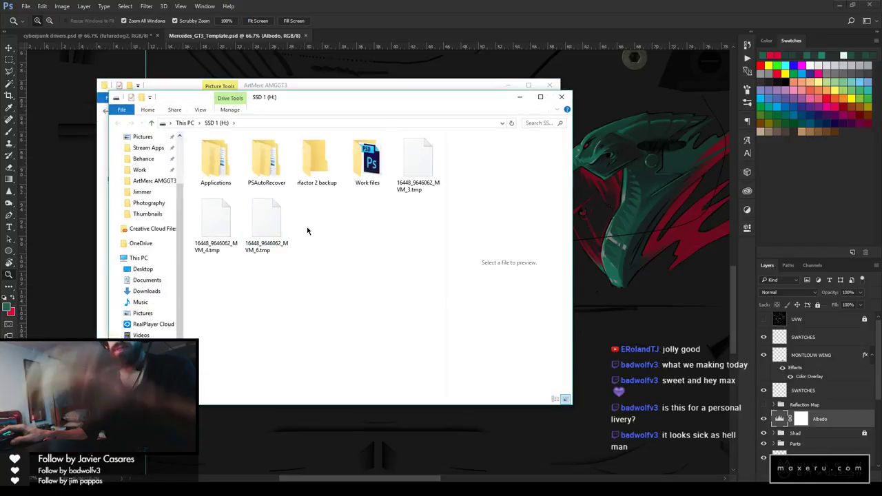
Open the rFactor 2 game folder under Applications, Steam Library, steamapps, common on the H: drive
double_click(230, 164)
double_click(230, 159)
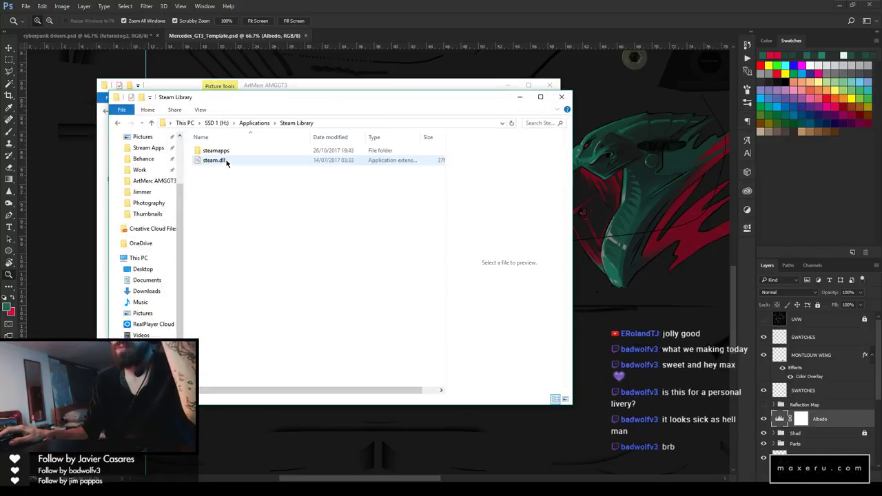
double_click(228, 160)
left_click(222, 153)
double_click(223, 153)
double_click(215, 159)
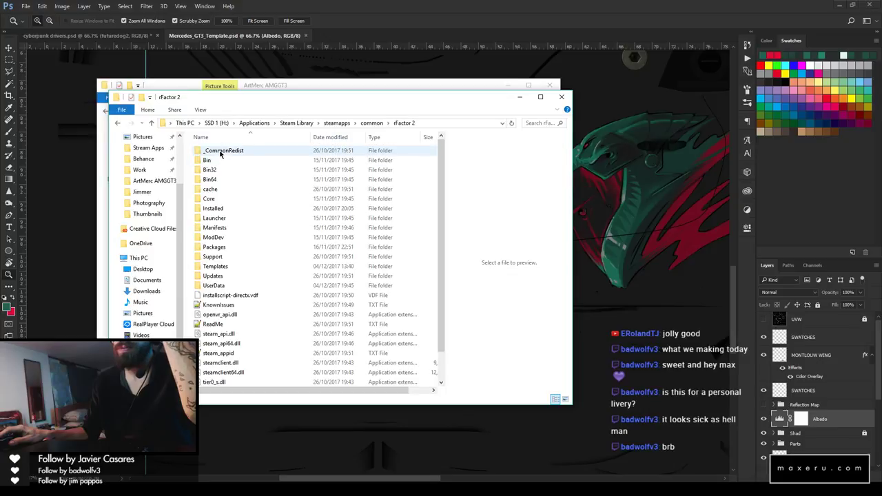
Open the MERCSLSGT3_2 skin folder under UserData, player, Settings, Mercedes_AMG_GT3_2017
double_click(213, 278)
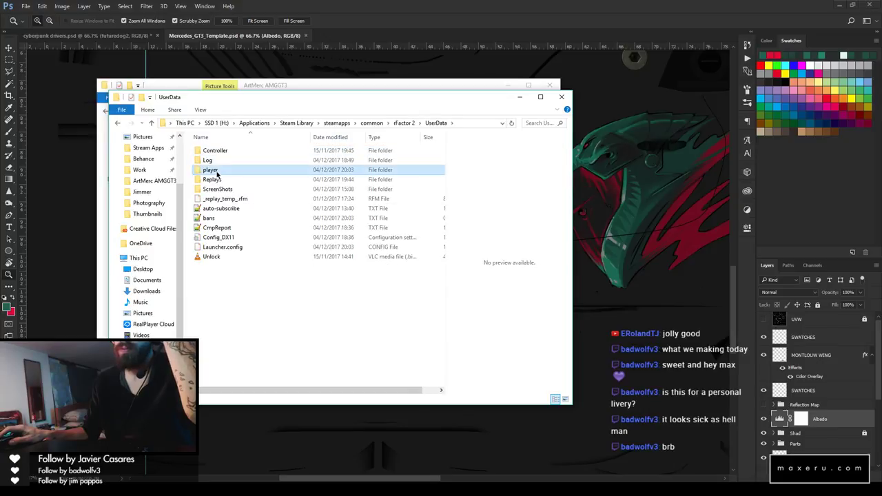
double_click(209, 169)
double_click(208, 149)
scroll(232, 330, "down", 3)
scroll(231, 329, "down", 20)
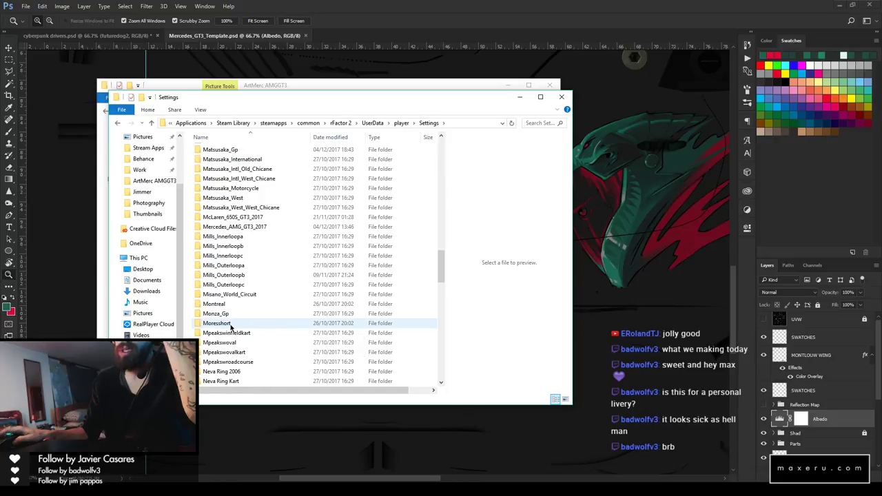
double_click(234, 227)
double_click(227, 160)
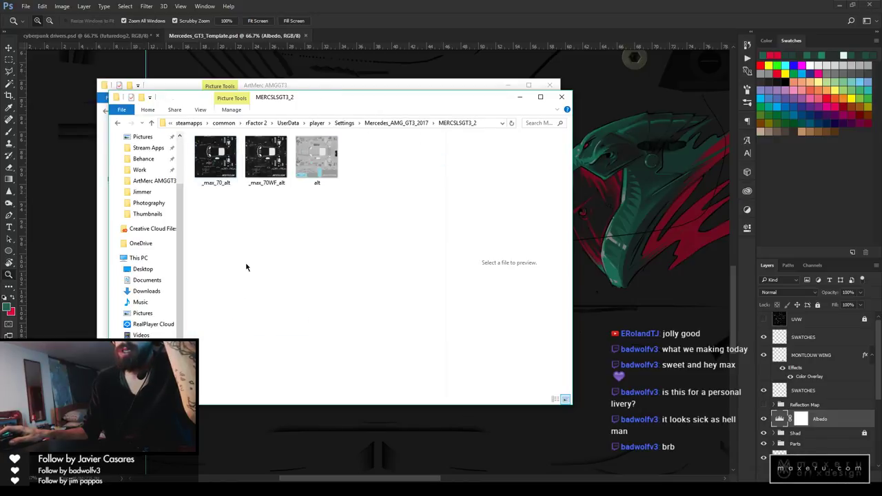
Paste the copied _max_70_alt livery file into the MERCSLSGT3_2 folder, replacing the existing version
right_click(280, 214)
left_click(208, 278)
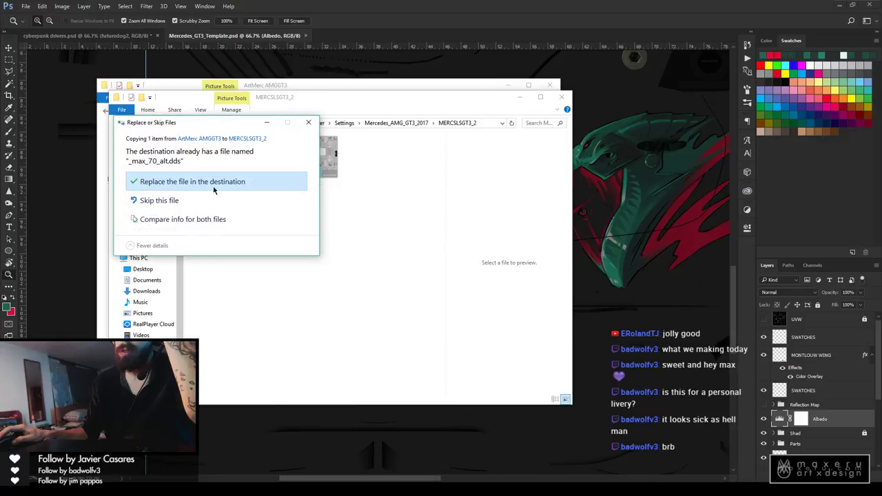
left_click(213, 188)
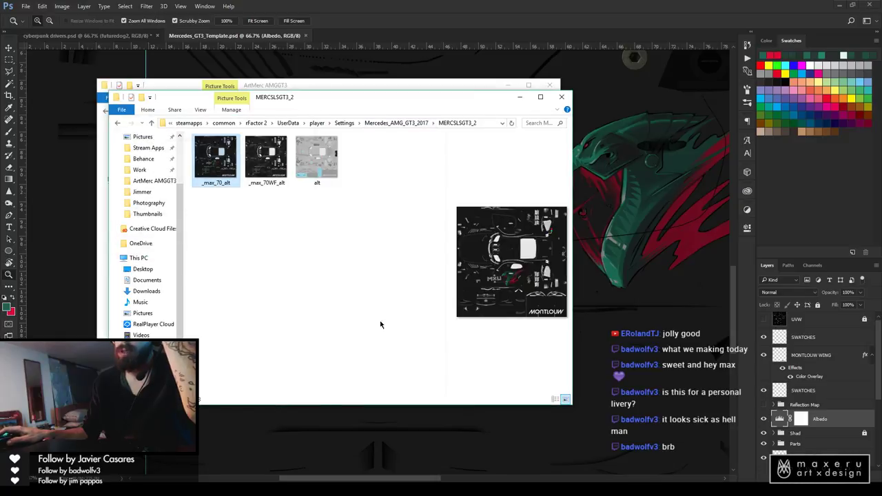
Switch to Steam and launch rFactor 2 from the game library
key("super")
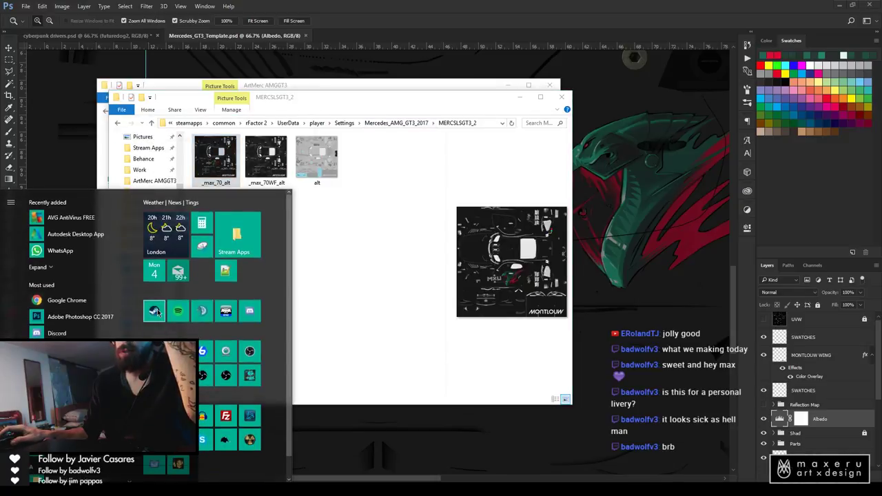
key("super")
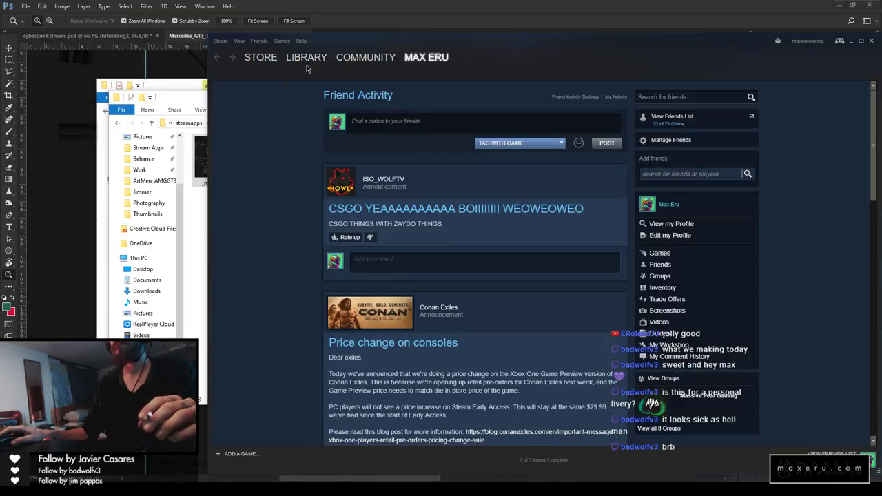
left_click(307, 59)
scroll(250, 364, "down", 1)
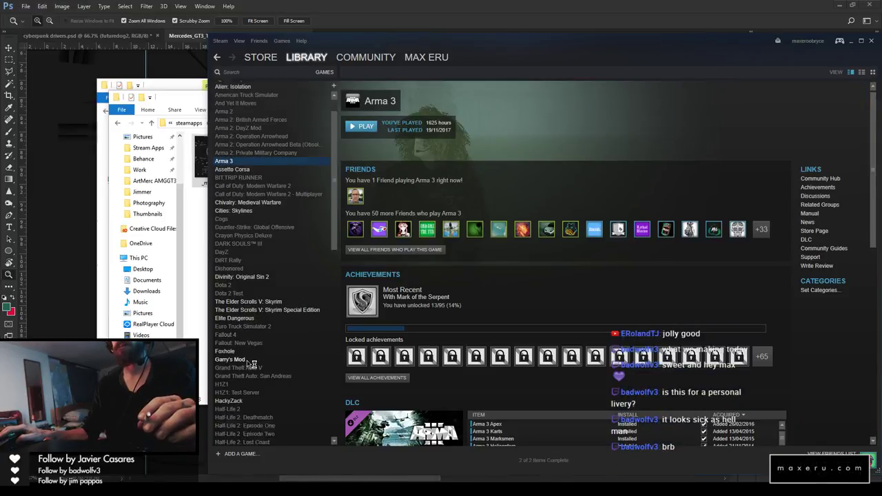
scroll(250, 364, "down", 12)
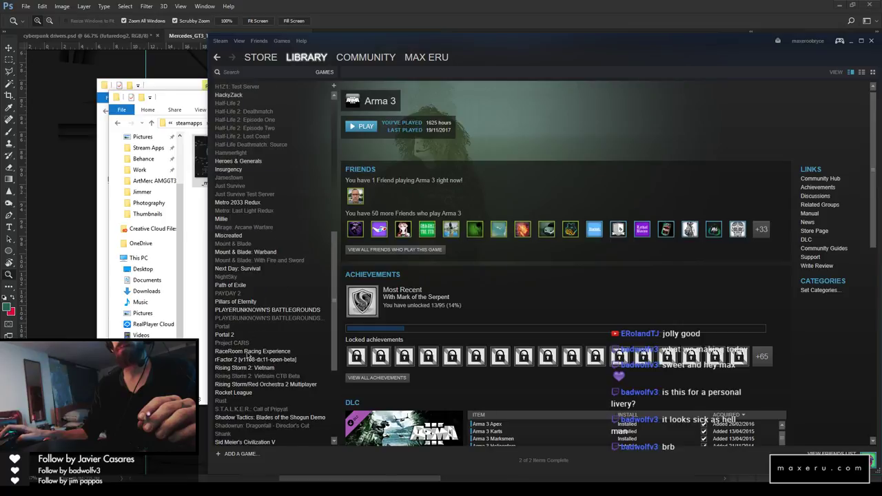
double_click(254, 361)
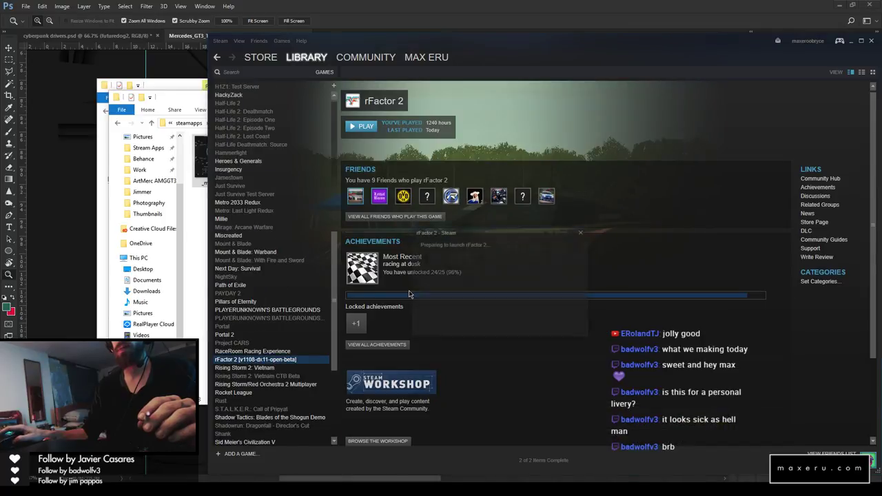
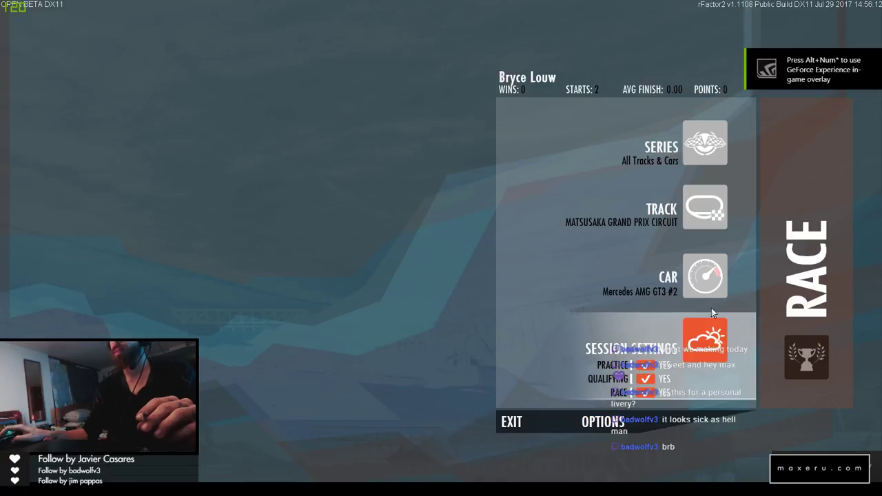
Open the car view for the Mercedes AMG GT3 #2 and examine the new livery from the side
left_click(704, 276)
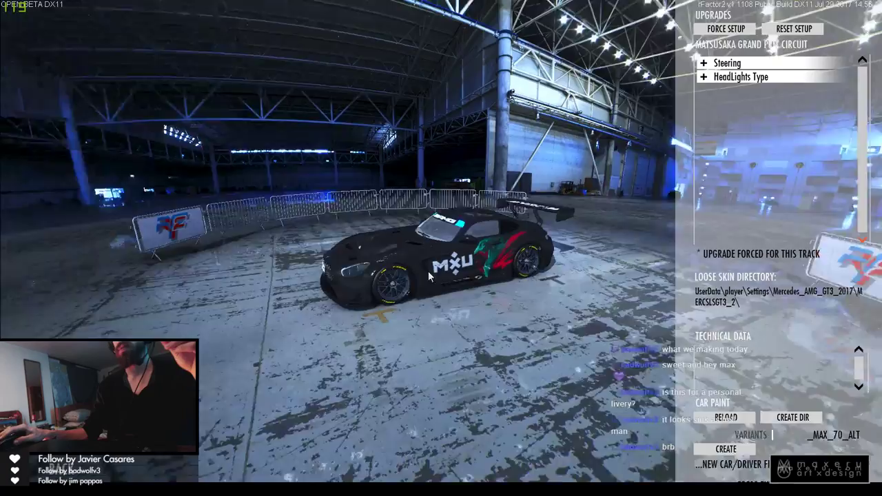
left_click_drag(427, 271, 498, 373)
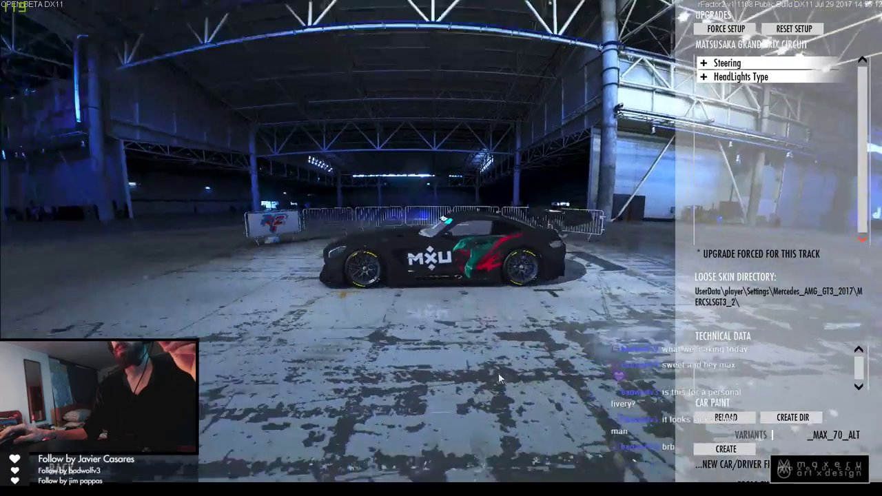
scroll(513, 285, "up", 5)
scroll(537, 285, "down", 3)
left_click_drag(535, 286, 569, 376)
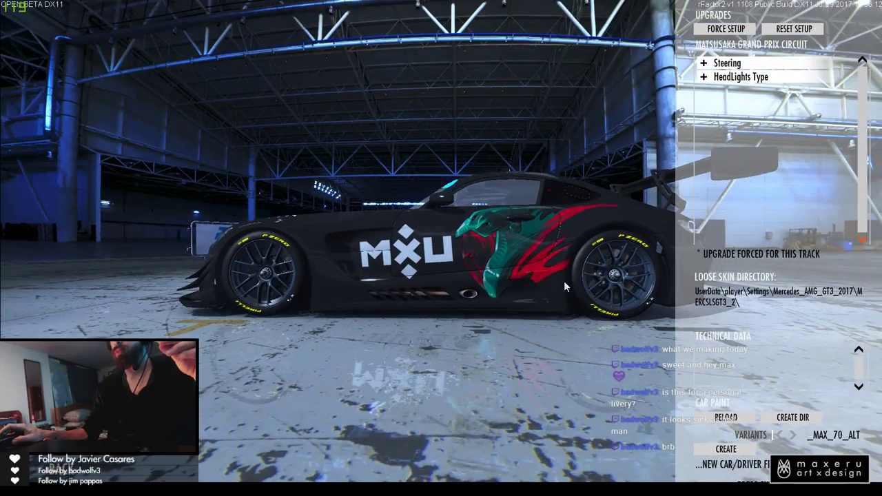
Examine the MXU logo and the creature helmet artwork on the car's side up close from several angles
left_click_drag(563, 281, 400, 342)
scroll(400, 343, "up", 5)
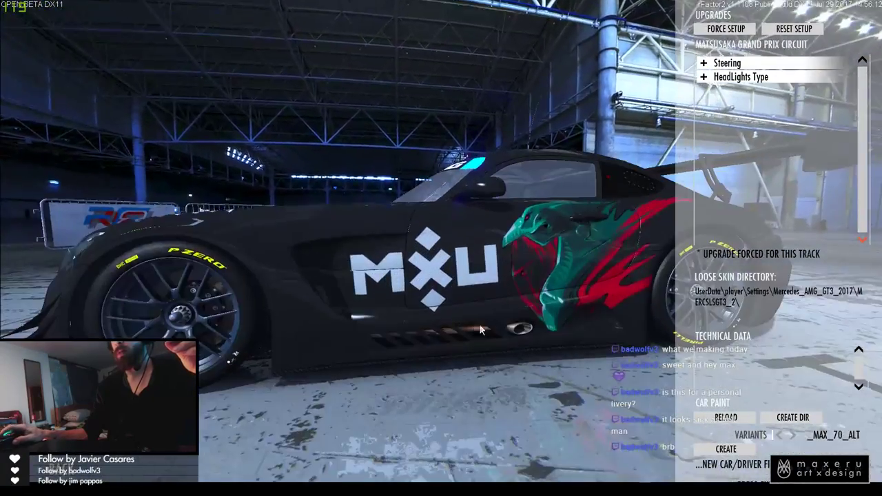
left_click_drag(484, 321, 479, 320)
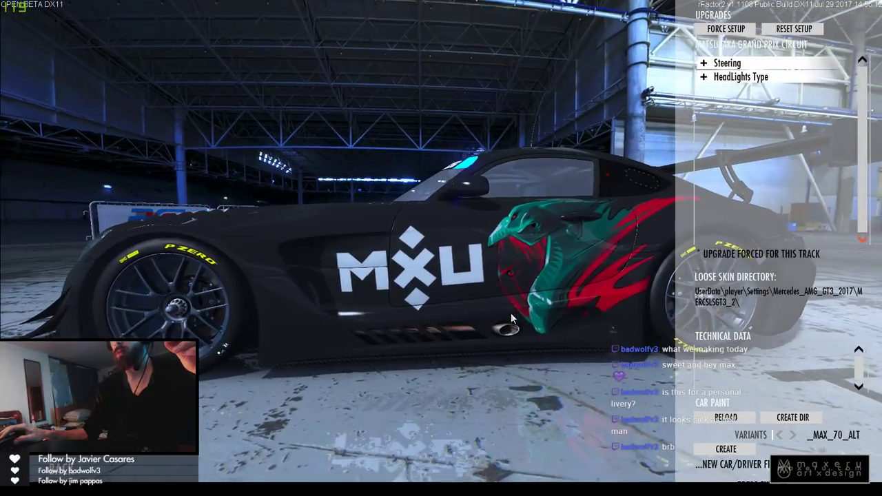
scroll(507, 304, "down", 4)
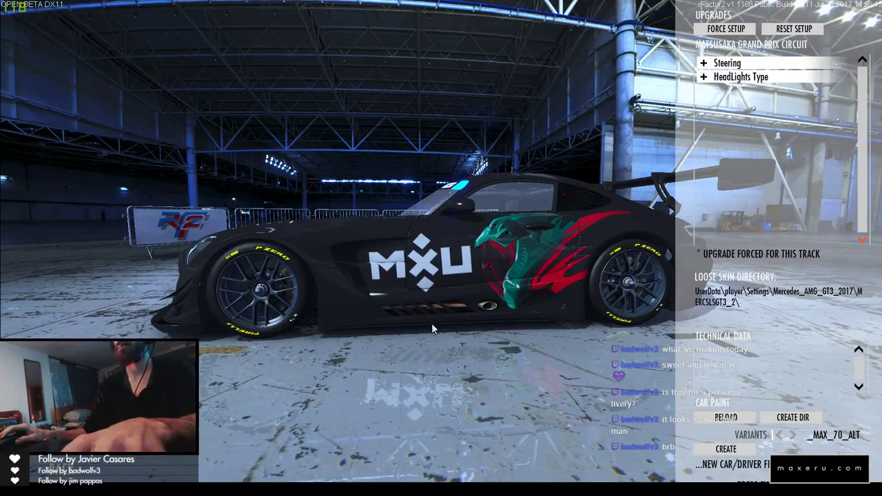
key("alt+Tab")
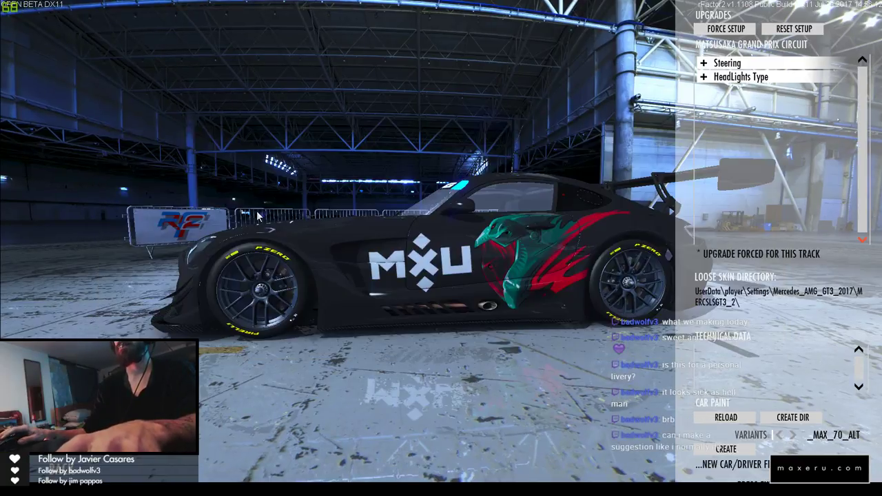
scroll(427, 293, "up", 3)
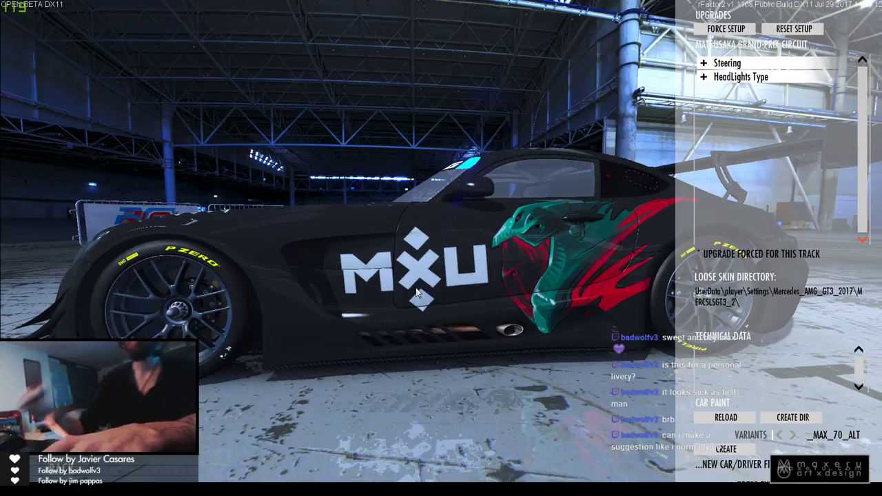
left_click_drag(416, 293, 488, 327)
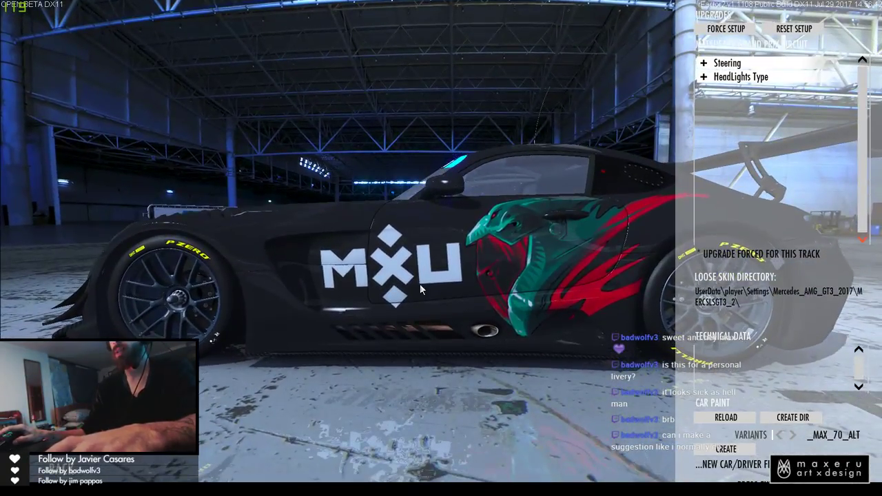
left_click_drag(420, 285, 434, 281)
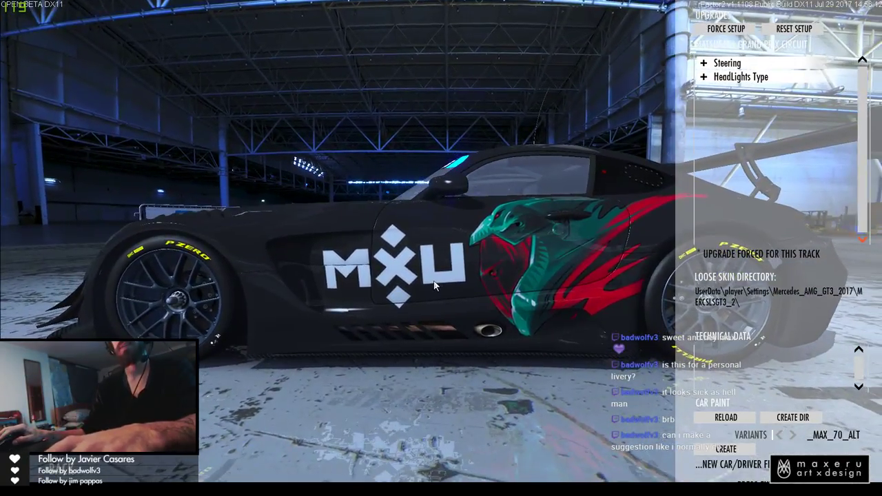
Switch to Photoshop and take a close look at the small detached M piece of the logo in Mercedes_GT3_Template.psd
key("alt+Tab")
key("alt+Tab")
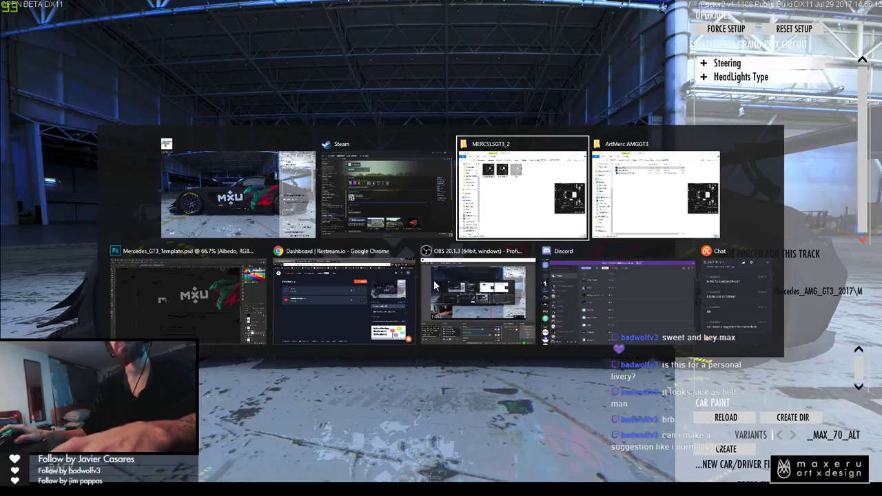
key("alt+Tab")
key("alt+Tab")
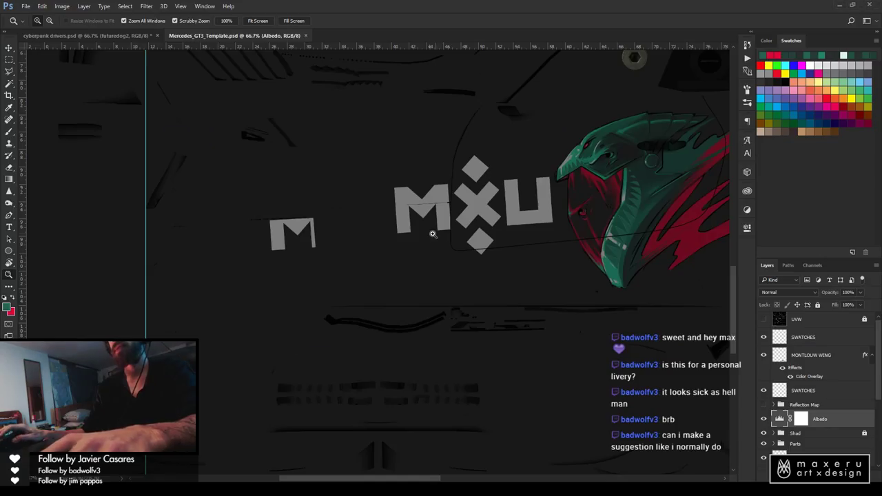
left_click(312, 237)
left_click(312, 236)
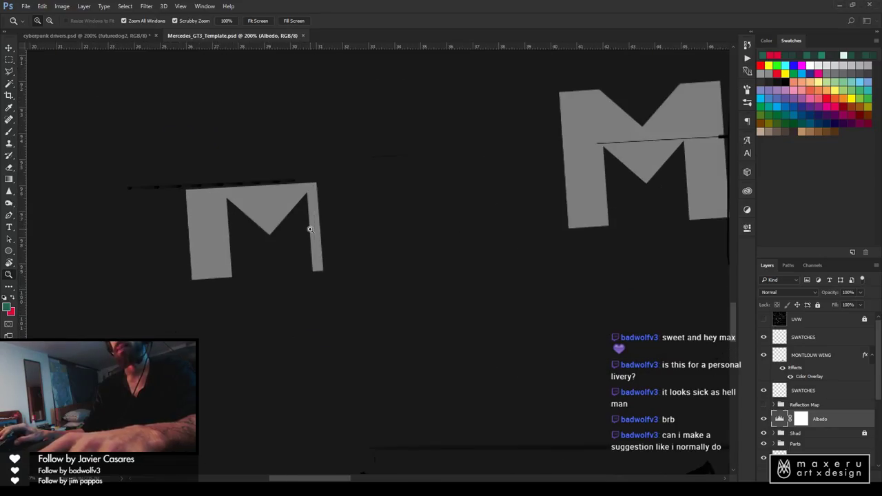
Try shifting the small detached M piece slightly to the left and nudge it back to the right
key("v")
left_click(282, 205)
left_click_drag(281, 202, 271, 199)
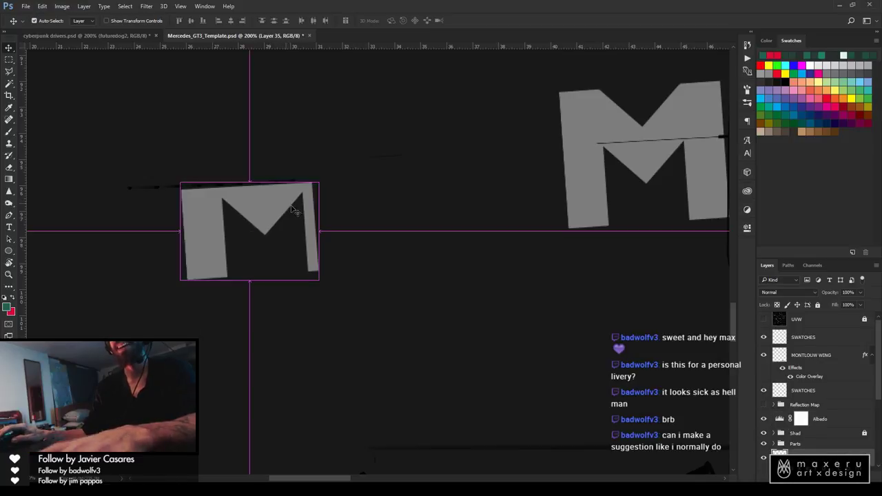
key("ctrl+t")
left_click(391, 21)
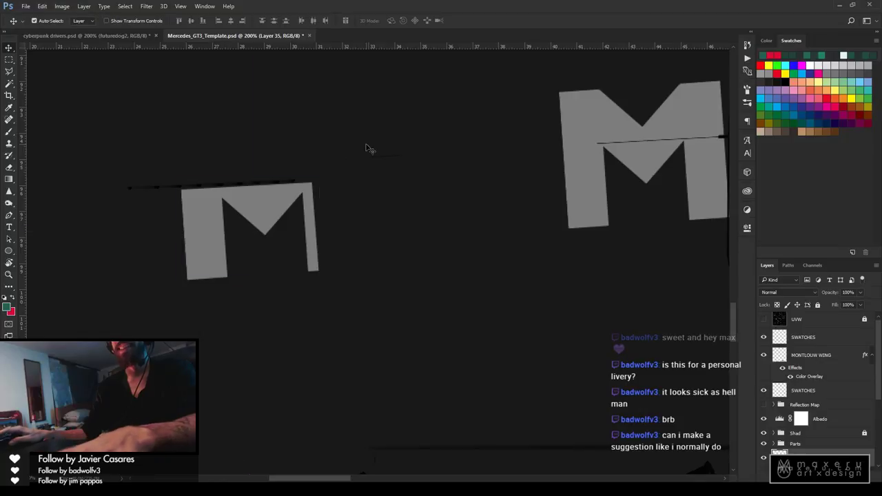
key("Right")
key("Right")
key("Right")
Leave the M piece untransformed and show the UVW wireframe layer over the livery template
key("ctrl+t")
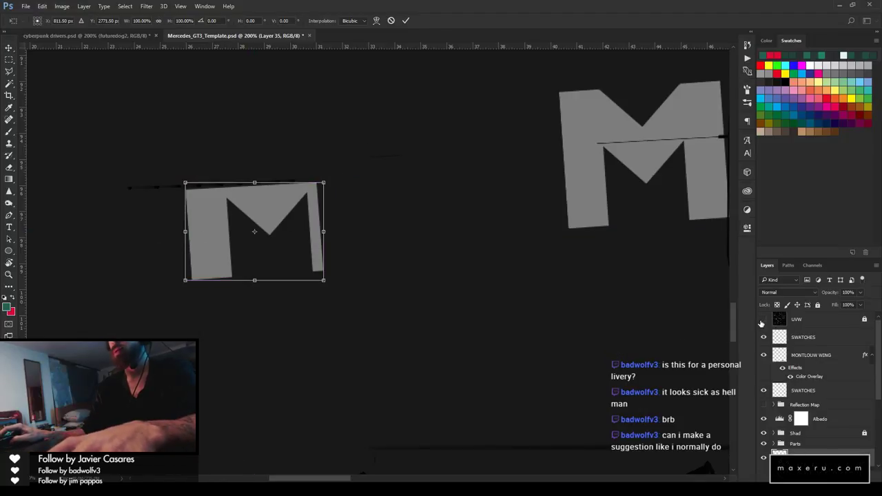
left_click(392, 20)
left_click(764, 319)
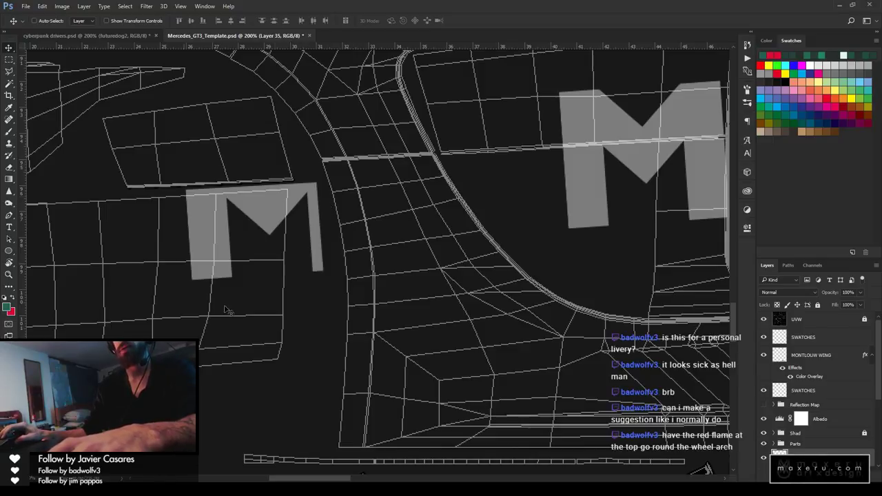
Switch to cyberpunk drivers.psd and examine the whole helmet artwork with its red flames
left_click(110, 37)
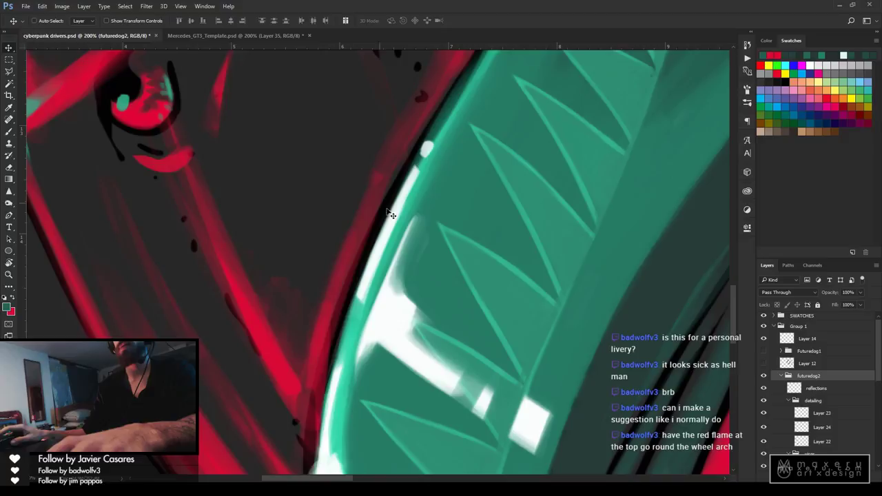
key("z")
left_click(433, 214, "alt")
left_click(432, 213, "alt")
left_click(433, 212, "alt")
left_click(434, 209, "alt")
left_click(433, 207, "alt")
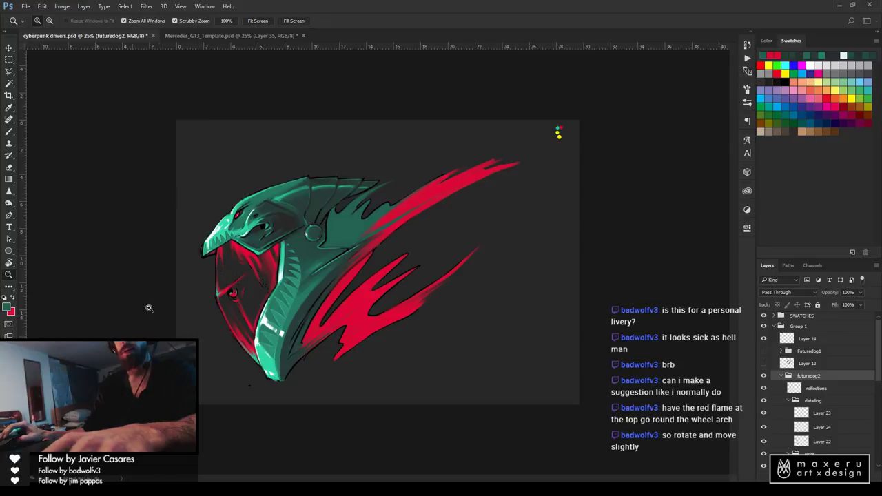
Return to Mercedes_GT3_Template.psd and examine how the helmet artwork and its flames sit on the side panel wireframe
left_click(197, 36)
left_click(368, 381)
left_click(369, 380)
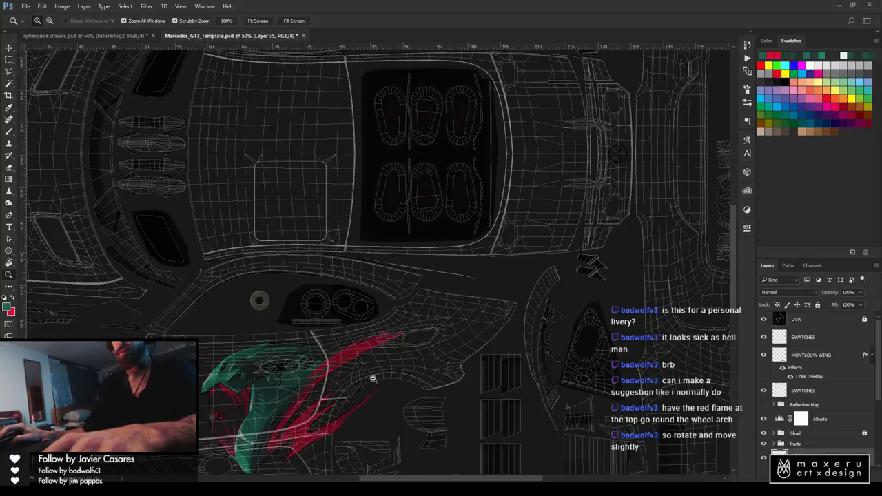
left_click(370, 380)
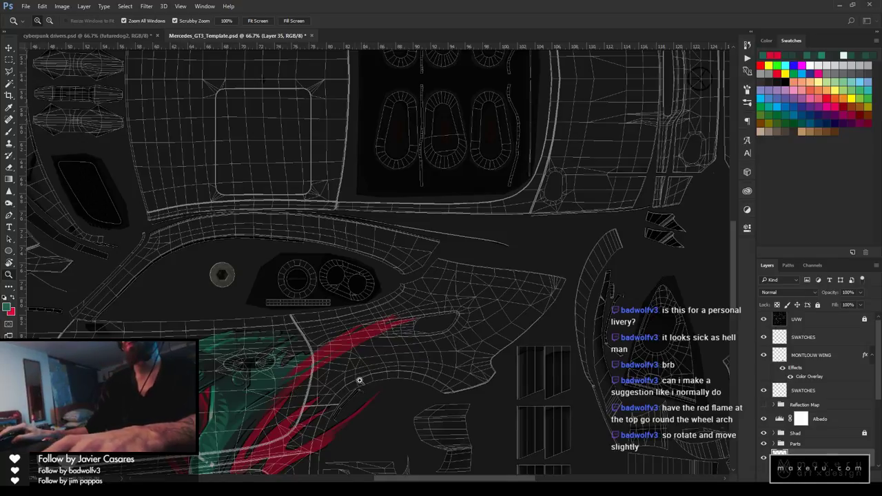
mouse_move(358, 380)
left_mouse_down()
mouse_move(362, 315)
mouse_move(378, 289)
left_mouse_up()
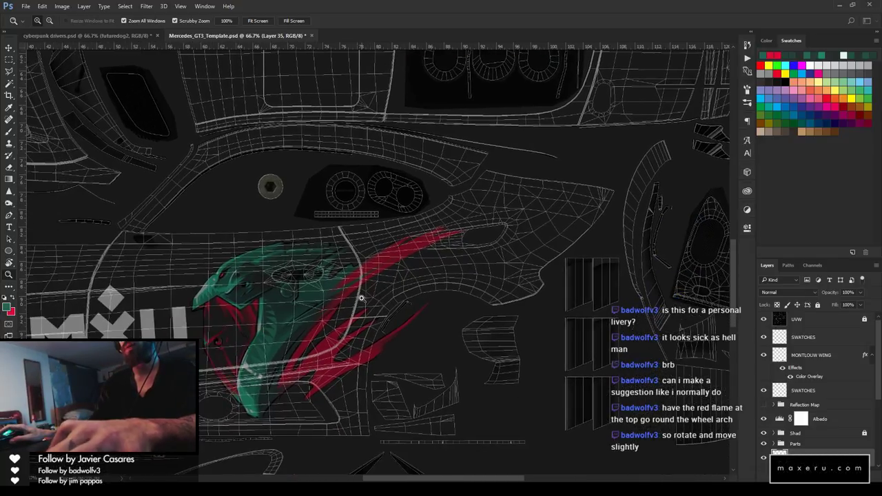
left_click_drag(282, 316, 388, 276)
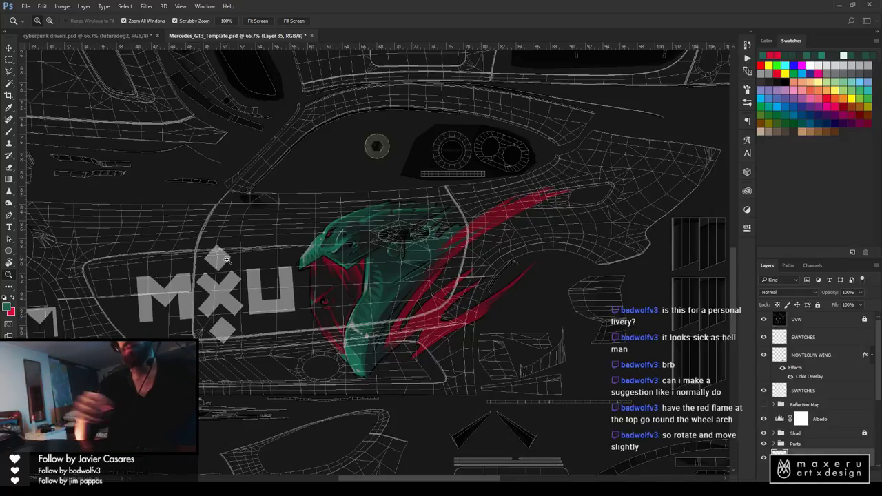
Sketch red brush strokes on Layer 35 extending the flames over the rear wheel arch and fender onto the car's rear
key("b")
key("x")
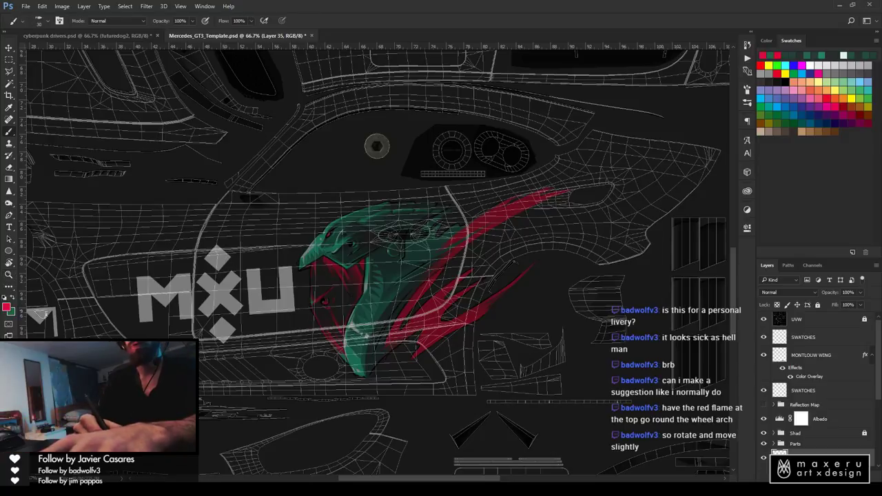
left_click_drag(500, 249, 584, 203)
mouse_move(441, 283)
left_mouse_down()
mouse_move(585, 198)
mouse_move(608, 195)
mouse_move(612, 217)
mouse_move(672, 195)
mouse_move(703, 194)
mouse_move(689, 179)
left_mouse_up()
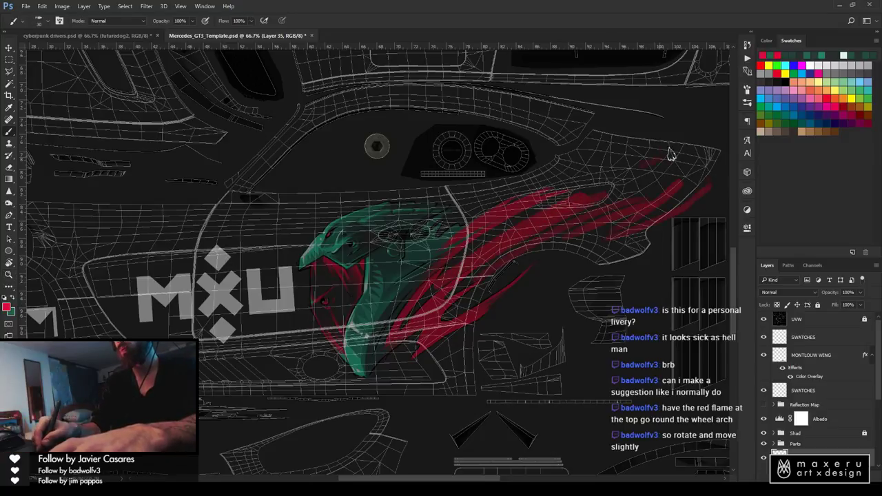
left_click_drag(689, 114, 593, 169)
left_click_drag(488, 204, 658, 141)
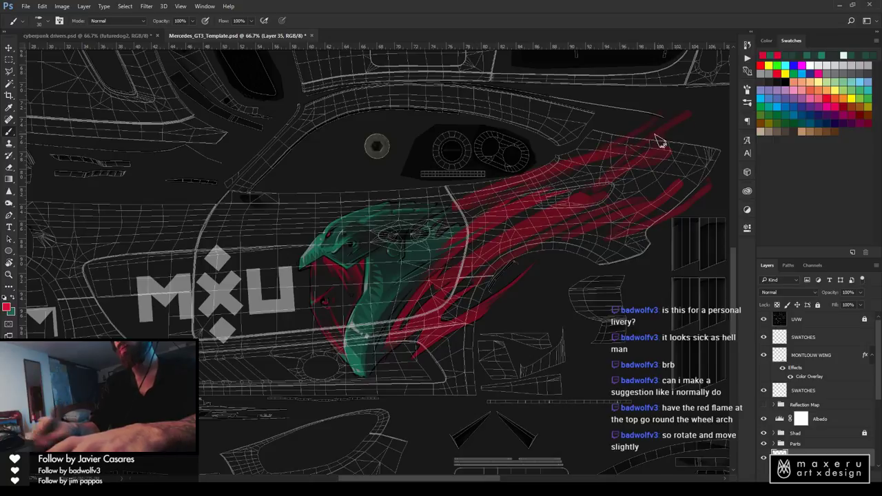
left_click_drag(672, 186, 725, 94)
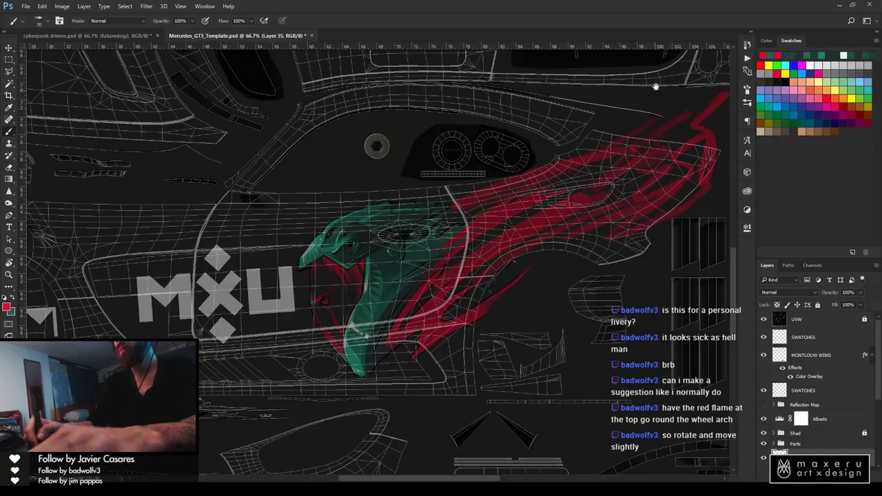
left_click_drag(655, 87, 537, 271)
left_click_drag(572, 245, 645, 191)
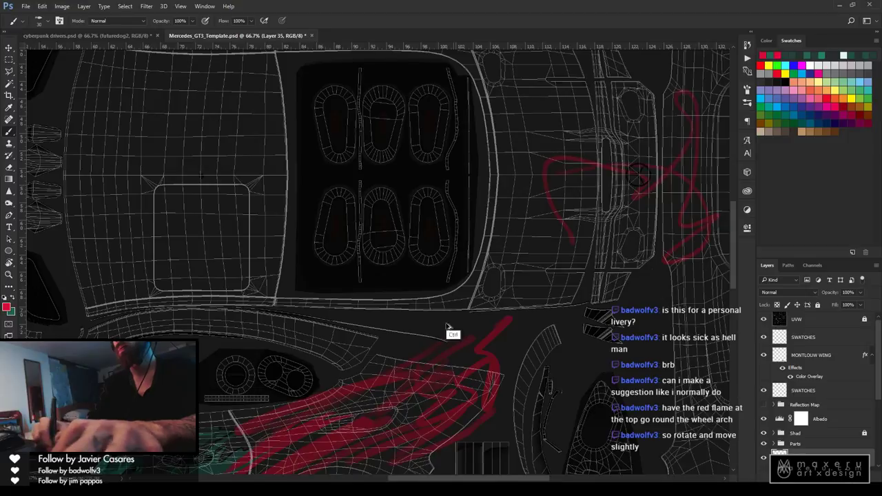
Undo all the red flame strokes sketched over the rear fender and the car's rear
key("ctrl+alt+z")
scroll(519, 191, "down", 5)
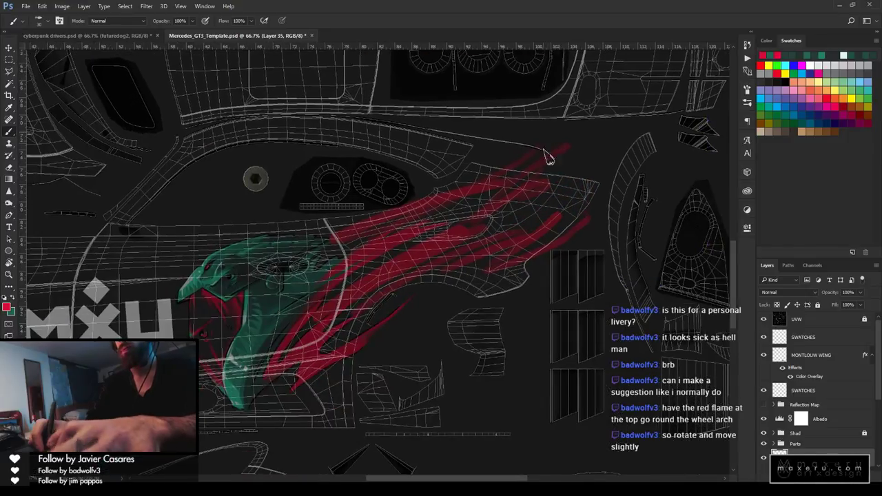
key("ctrl+alt+z")
key("ctrl+alt+z")
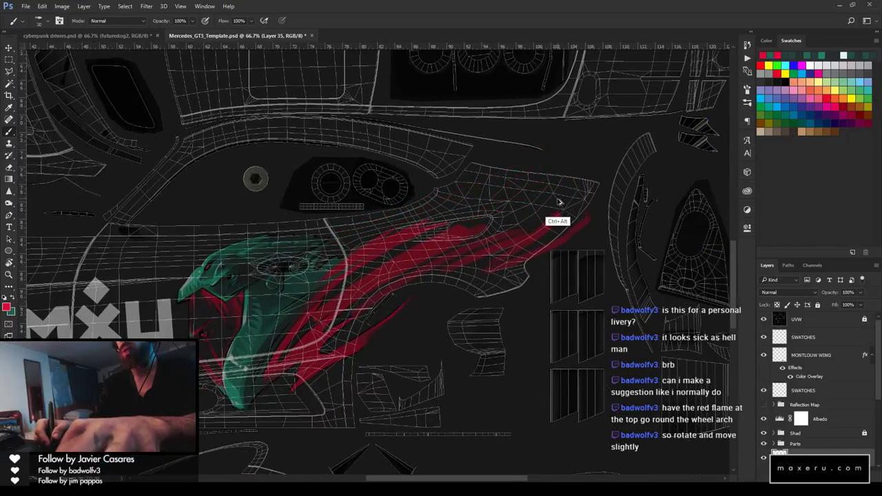
key("ctrl+alt+z")
key("ctrl+alt+z")
key("ctrl+alt+z")
key("ctrl+alt+z")
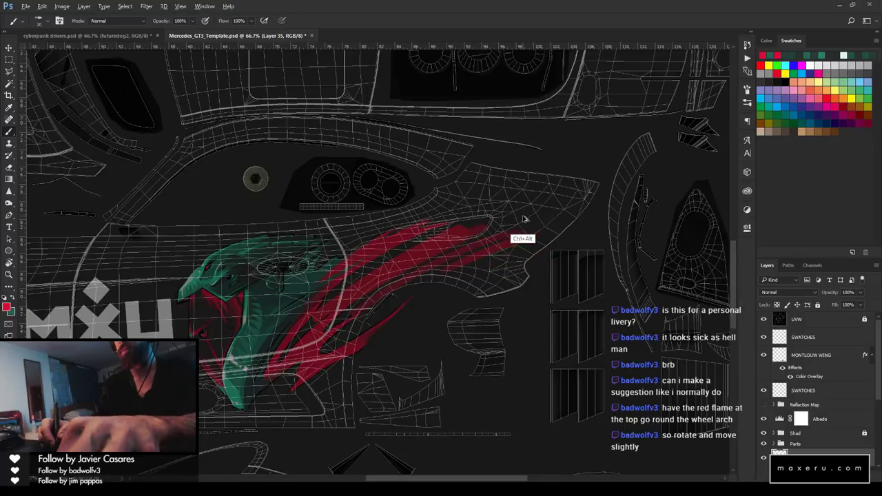
key("ctrl+alt+z")
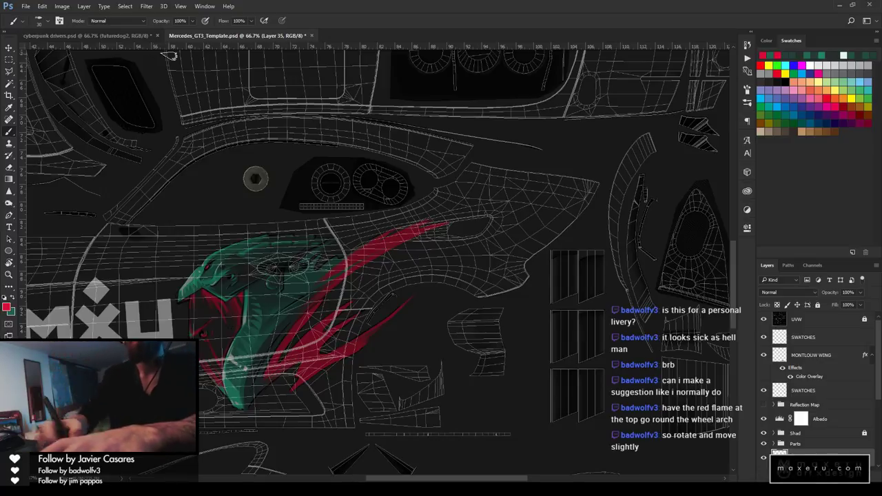
Switch to cyberpunk drivers.psd and view the whole helmet artwork at 33.3% zoom
left_click(137, 38)
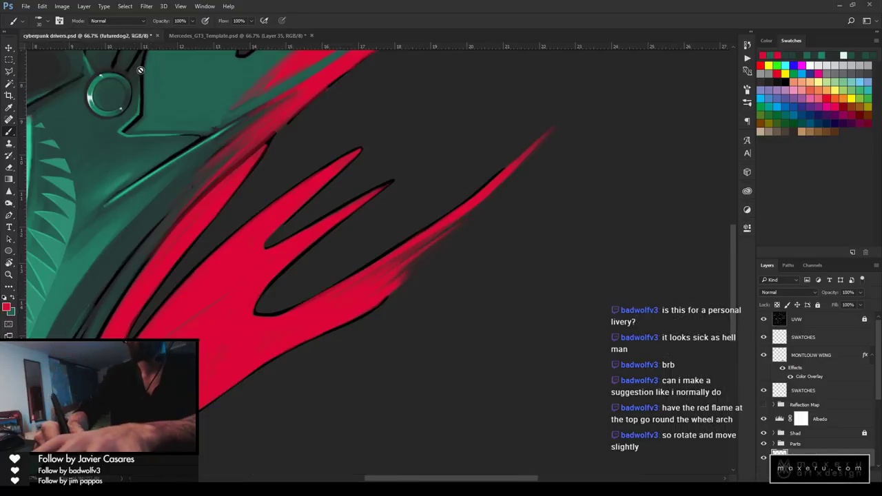
key("z")
left_click(384, 226, "alt")
key("b")
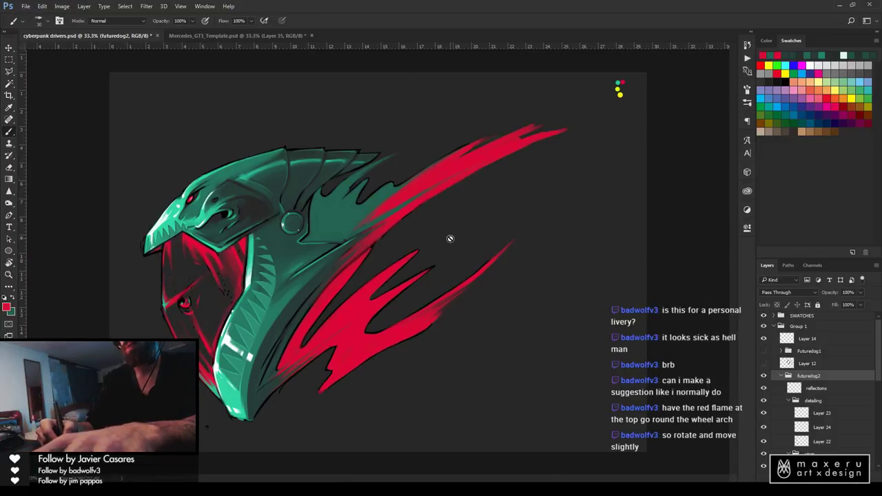
Switch to rFactor 2 and examine the flames around the car's rear wheel arch from behind, returning to Photoshop
left_click(176, 488)
left_click_drag(549, 285, 479, 275)
left_click_drag(521, 309, 483, 293)
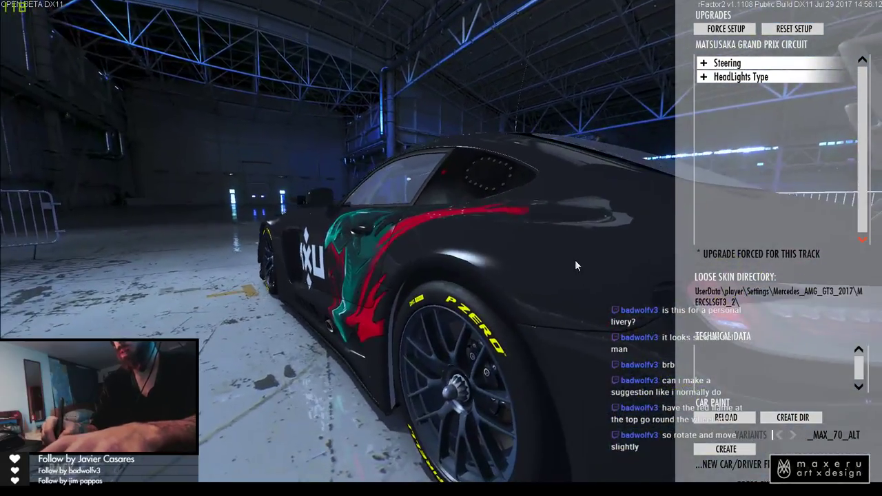
key("alt+Tab")
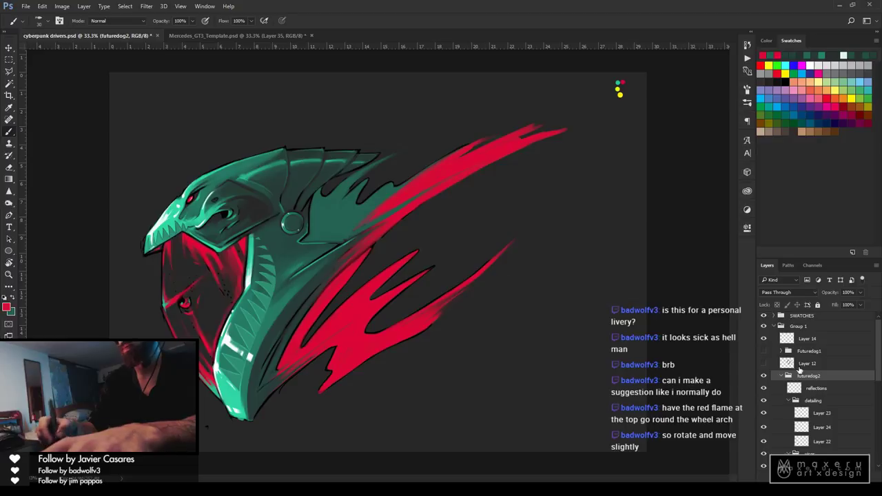
Make Layer 11 the active layer and reset the foreground and background colours to black and white
scroll(847, 385, "down", 5)
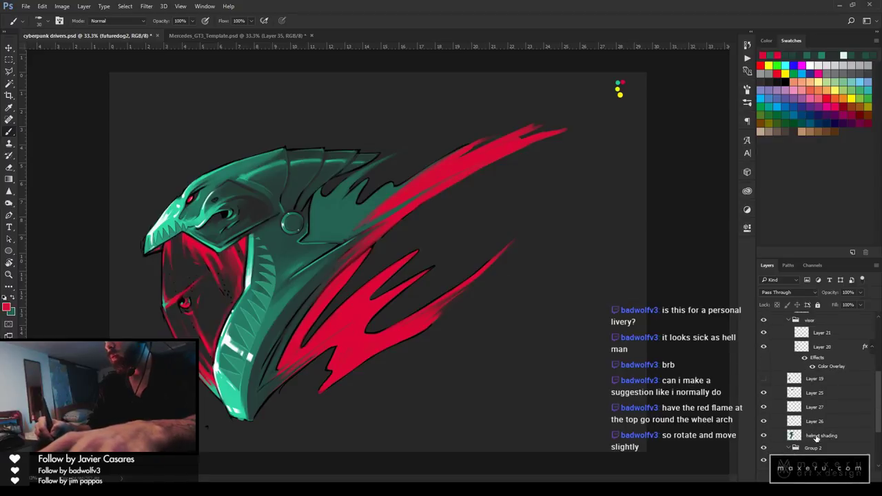
scroll(880, 406, "down", 3)
left_click(813, 410)
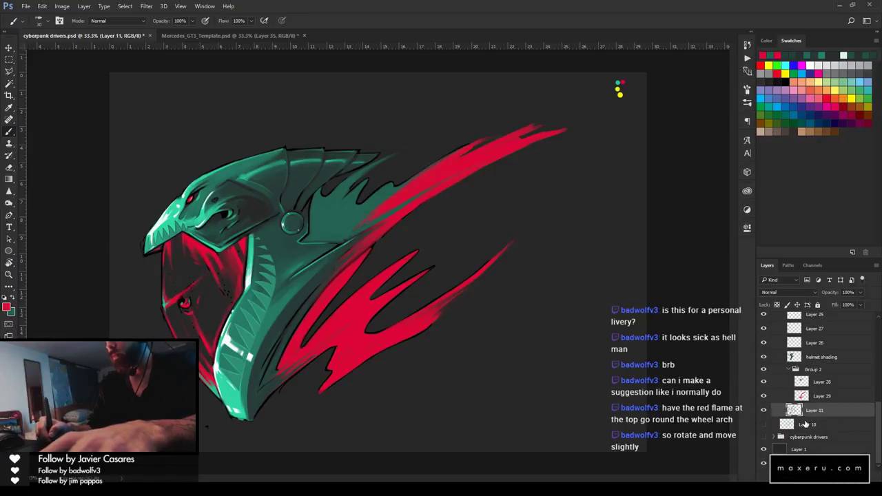
key("v")
key("d")
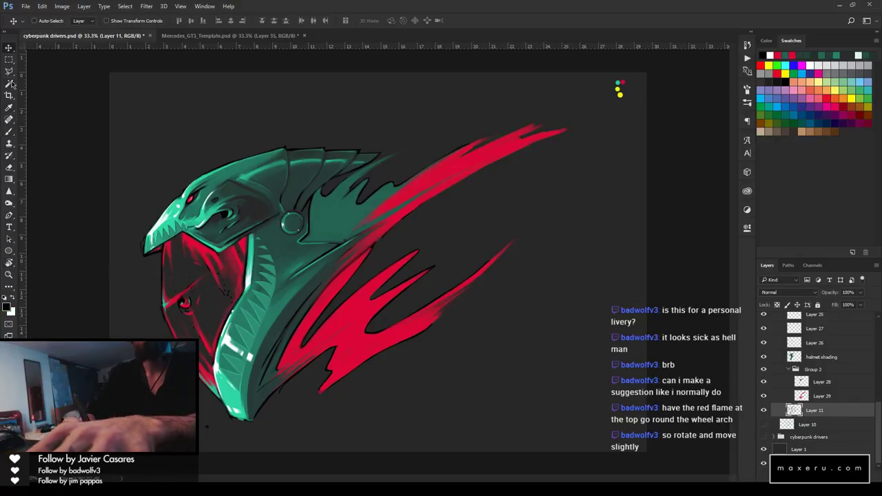
Choose the hard round 30 px preset for both the Brush and the Eraser, leaving the Brush active
key("b")
left_click(48, 22)
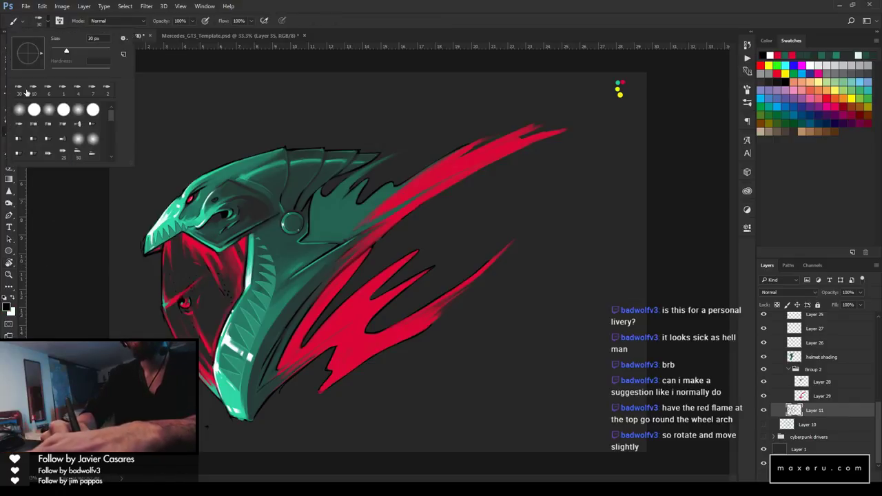
left_click(751, 109)
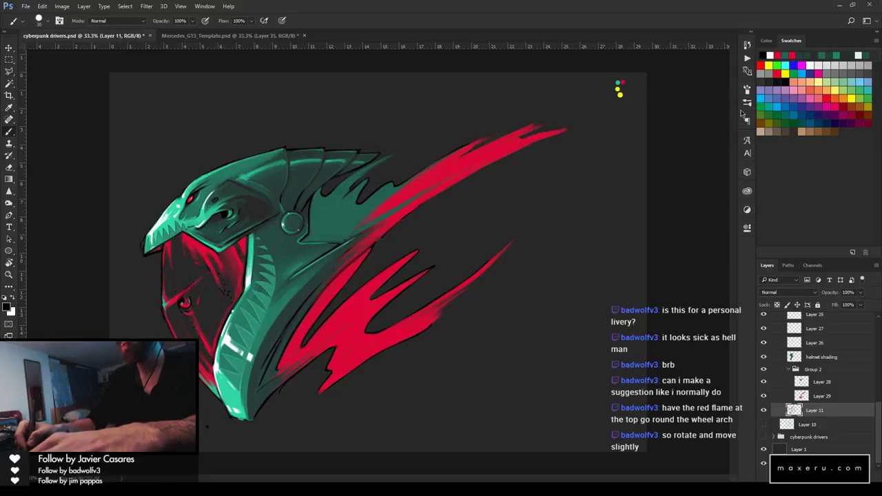
left_click(747, 103)
left_click(628, 148)
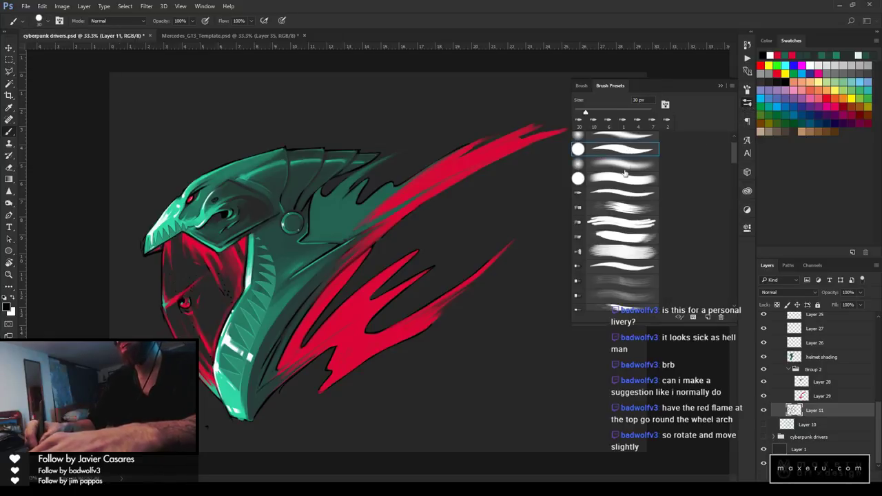
key("e")
left_click(628, 150)
left_click(720, 86)
key("b")
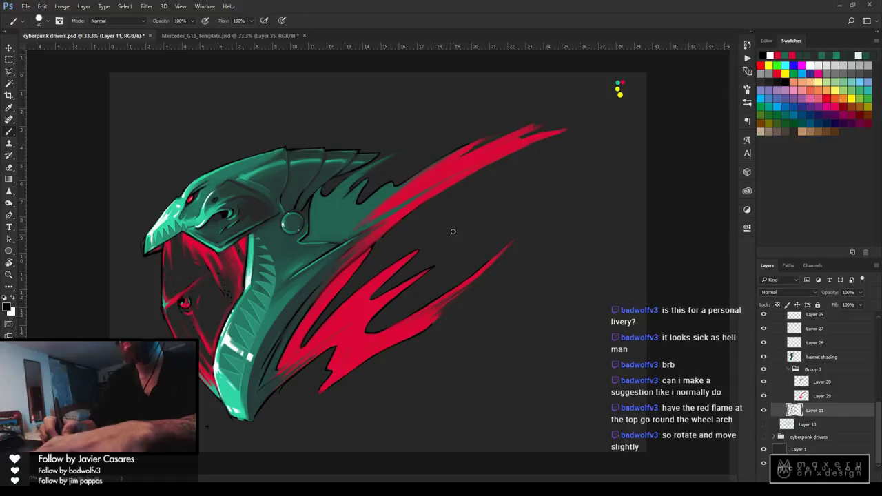
Try several black outline strokes on Layer 11 curving from the upper red flame down behind the artwork, undoing each one
mouse_move(478, 201)
left_mouse_down()
mouse_move(547, 252)
mouse_move(616, 170)
mouse_move(596, 348)
left_mouse_up()
key("ctrl+z")
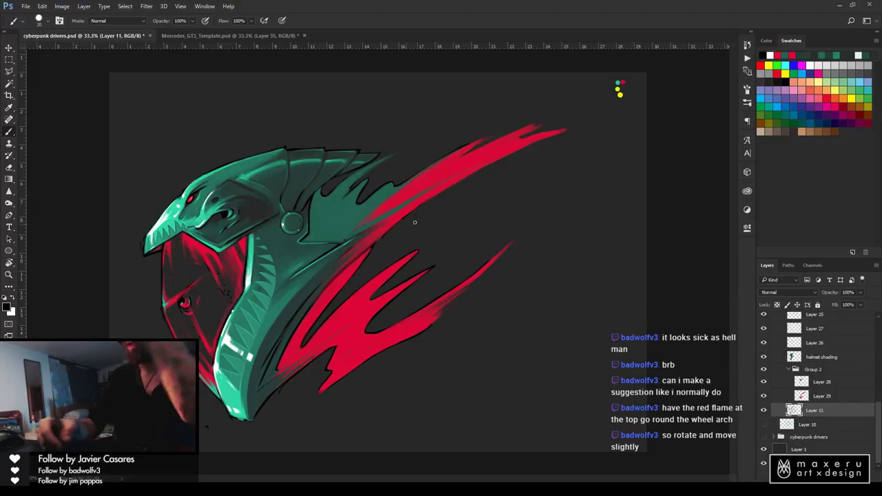
mouse_move(481, 169)
left_mouse_down()
mouse_move(465, 215)
mouse_move(497, 238)
left_mouse_up()
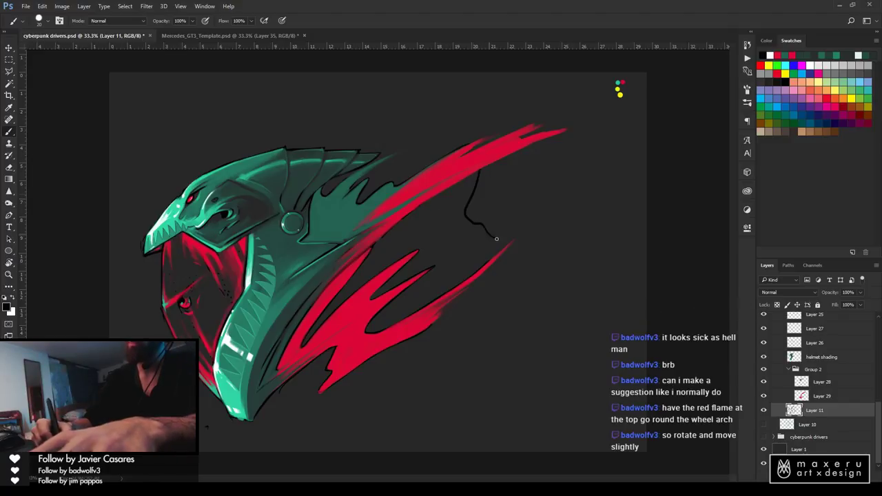
key("ctrl+z")
mouse_move(480, 171)
left_mouse_down()
mouse_move(476, 209)
mouse_move(498, 224)
mouse_move(508, 212)
mouse_move(595, 262)
left_mouse_up()
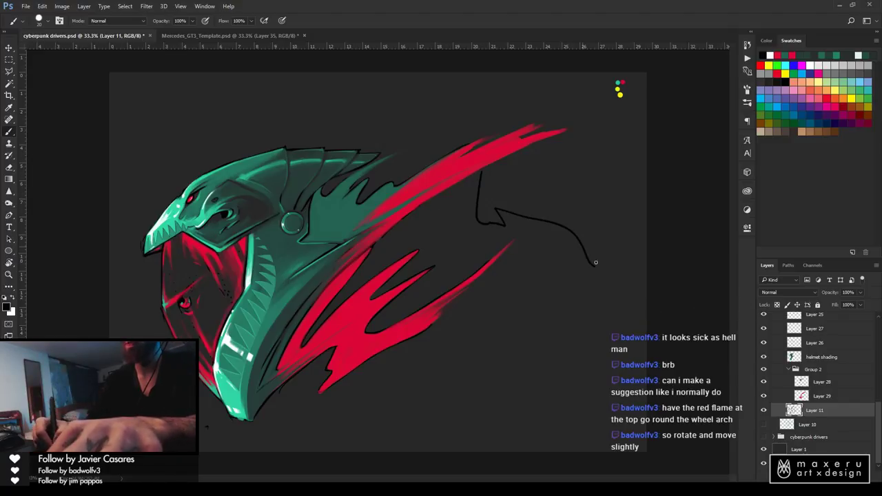
key("ctrl+z")
left_click_drag(481, 169, 626, 263)
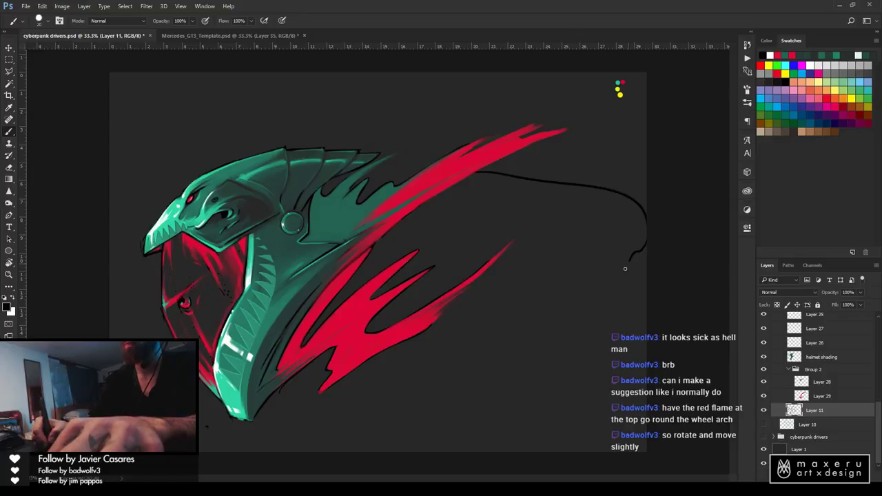
key("ctrl+z")
mouse_move(481, 169)
left_mouse_down()
mouse_move(584, 251)
mouse_move(575, 291)
mouse_move(540, 311)
left_mouse_up()
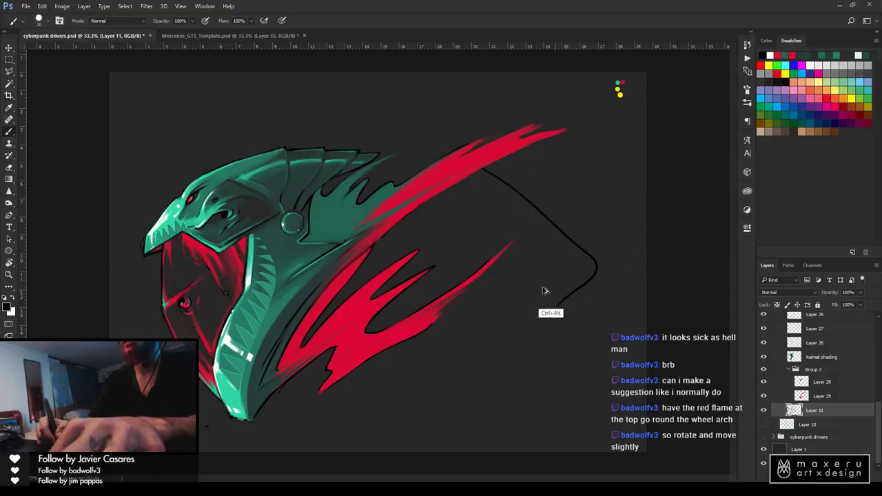
key("ctrl+z")
left_click_drag(486, 165, 607, 315)
key("ctrl+z")
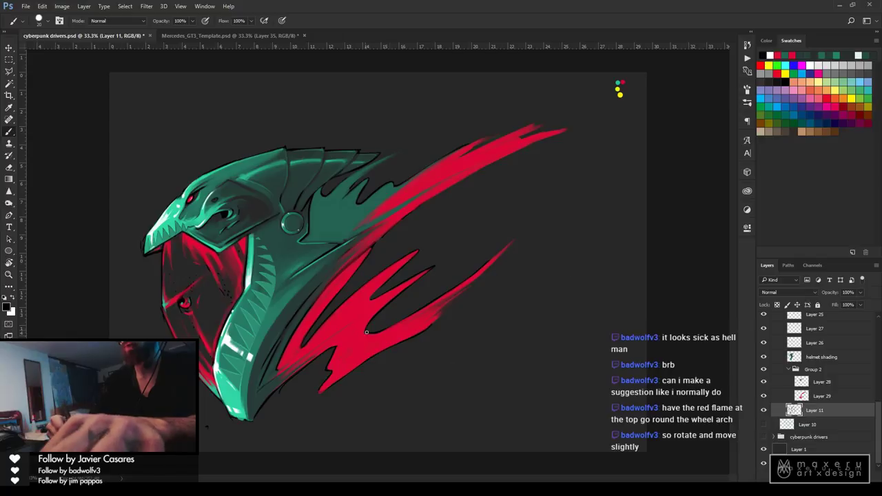
Try wavy and sweeping black outline strokes beyond the lower red flames on Layer 11, undoing each one
mouse_move(401, 362)
left_mouse_down()
mouse_move(472, 298)
mouse_move(541, 360)
mouse_move(614, 398)
left_mouse_up()
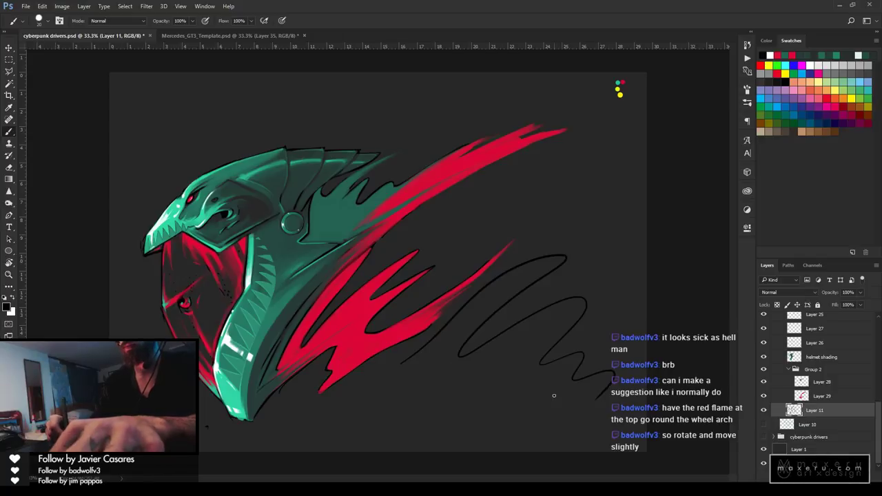
key("ctrl+alt+z")
mouse_move(406, 378)
left_mouse_down()
mouse_move(507, 286)
mouse_move(629, 191)
left_mouse_up()
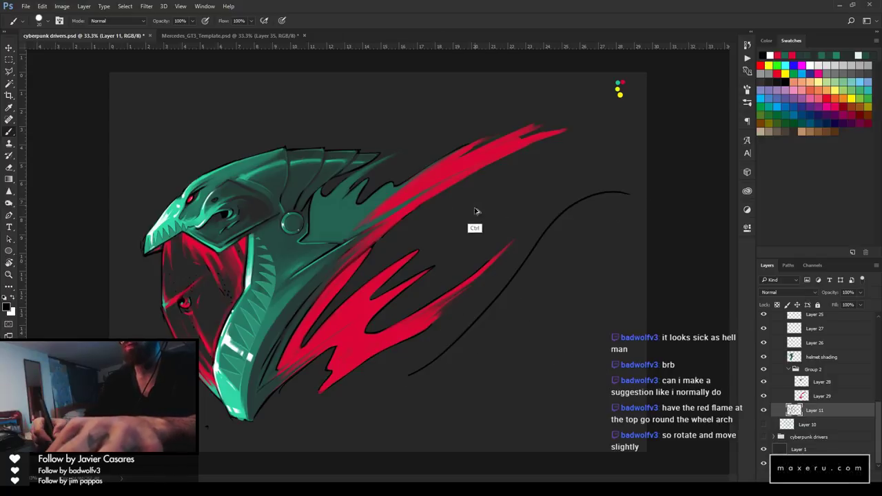
key("ctrl+alt+z")
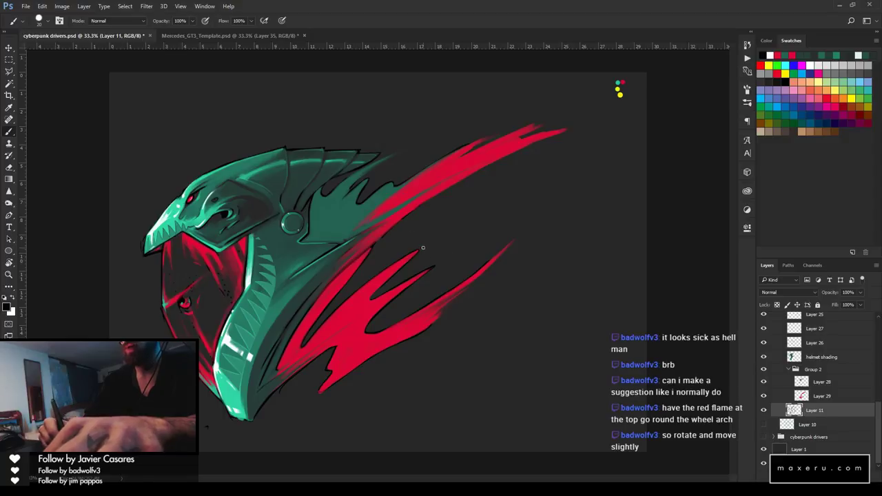
Try jagged black strokes around the tips of the lower red flames and undo them
left_click_drag(433, 259, 459, 264)
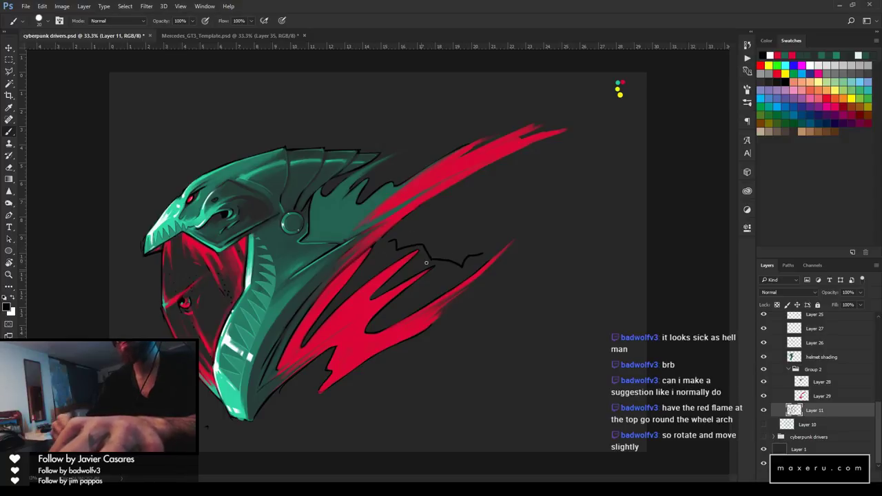
mouse_move(455, 264)
left_mouse_down()
mouse_move(406, 304)
mouse_move(435, 296)
left_mouse_up()
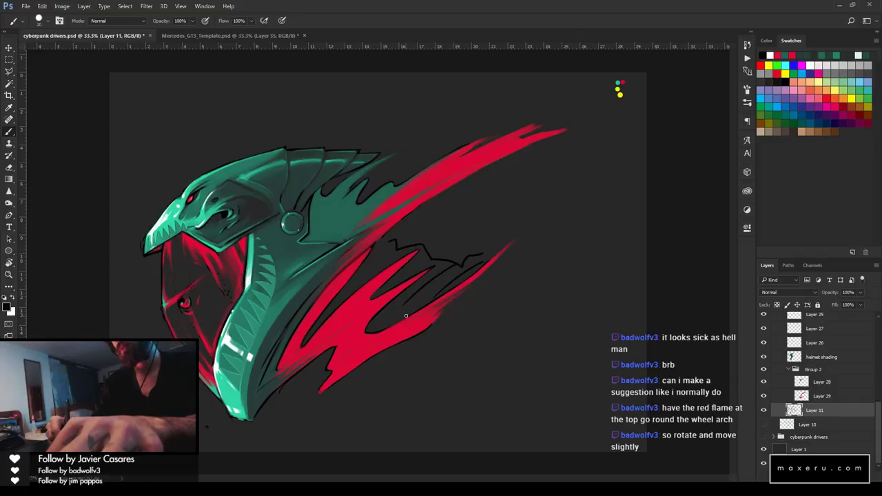
key("ctrl+alt+z")
key("ctrl+alt+z")
key("ctrl+alt+z")
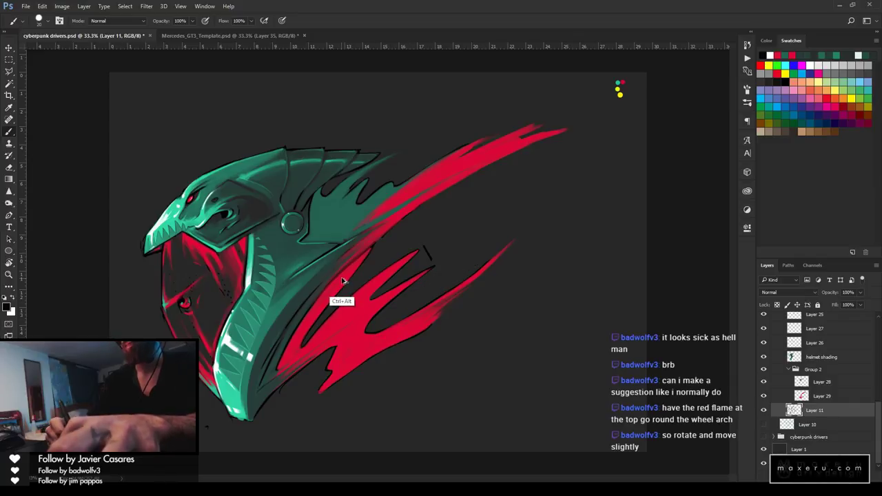
Add a new layer above Layer 11, and erase the outer length of the upper red flame on Layer 29
key("ctrl+shift+alt+n")
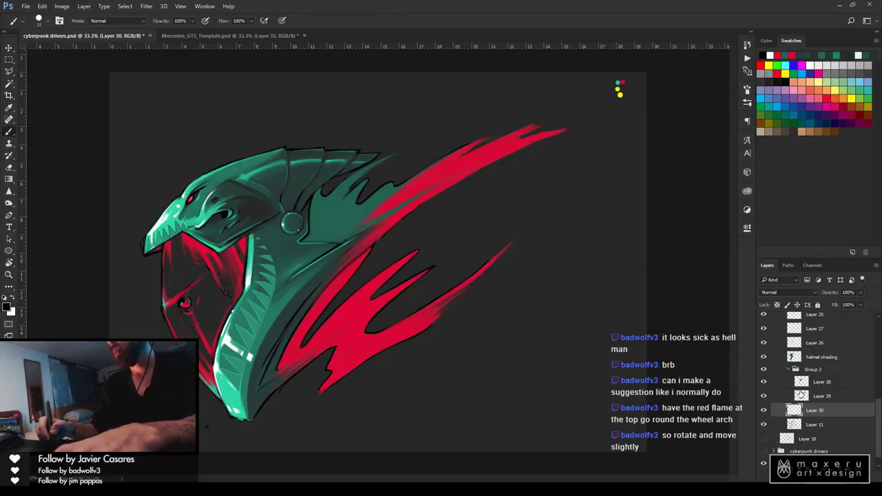
left_click(810, 398)
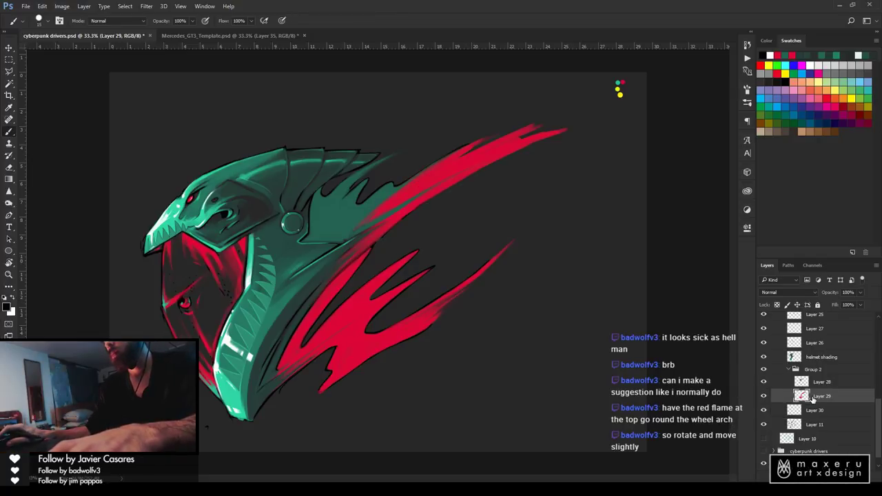
key("e")
mouse_move(413, 185)
left_mouse_down()
mouse_move(551, 120)
mouse_move(425, 185)
mouse_move(490, 131)
left_mouse_up()
left_click_drag(356, 227, 449, 166)
left_click_drag(378, 213, 485, 155)
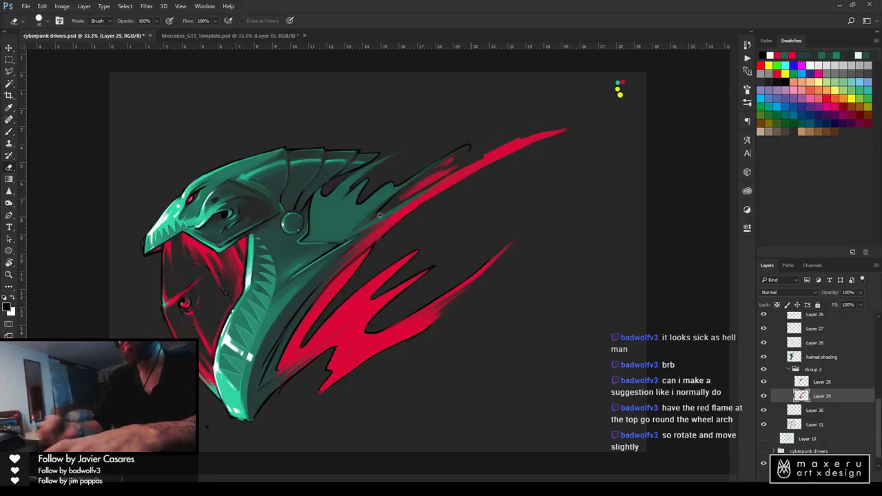
left_click_drag(416, 197, 551, 132)
mouse_move(417, 205)
left_mouse_down()
mouse_move(569, 119)
mouse_move(520, 126)
mouse_move(579, 114)
mouse_move(539, 144)
mouse_move(438, 190)
left_mouse_up()
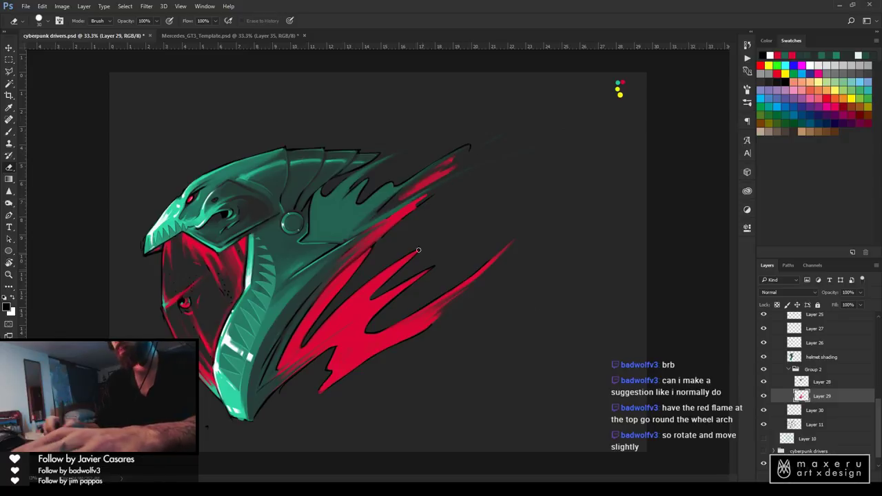
Erase the leftover red streaks over the helmet's green upper tail on Layer 28
key("v")
left_click(828, 383)
key("e")
mouse_move(429, 172)
left_mouse_down()
mouse_move(400, 198)
mouse_move(454, 167)
mouse_move(415, 186)
left_mouse_up()
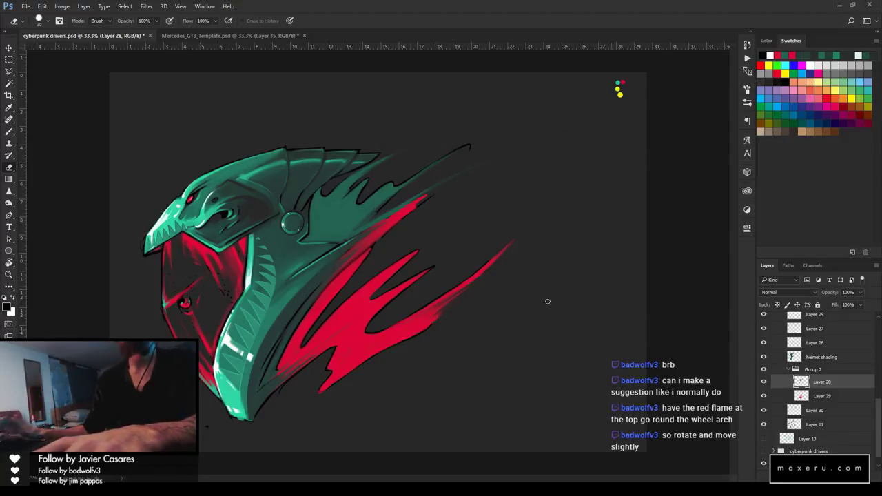
Examine the helmet livery and its rear flames on the car in rFactor 2 from above and the side, returning to Photoshop
key("alt+Tab")
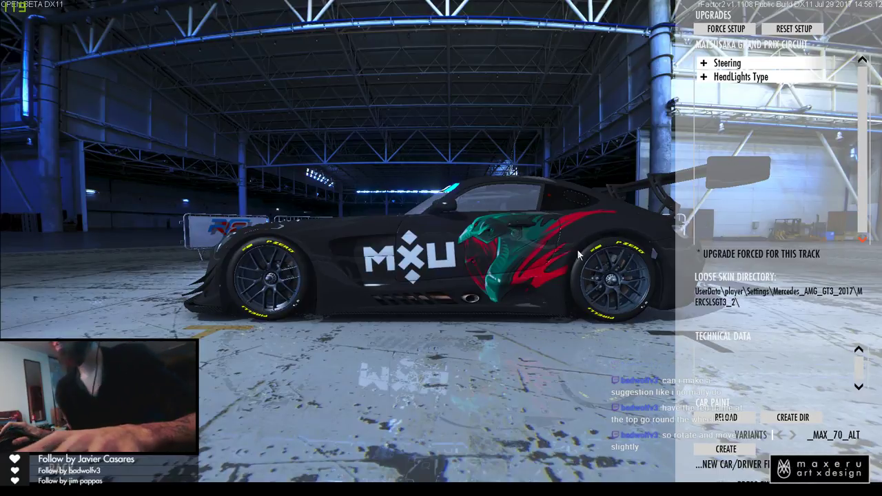
left_click_drag(593, 239, 542, 286)
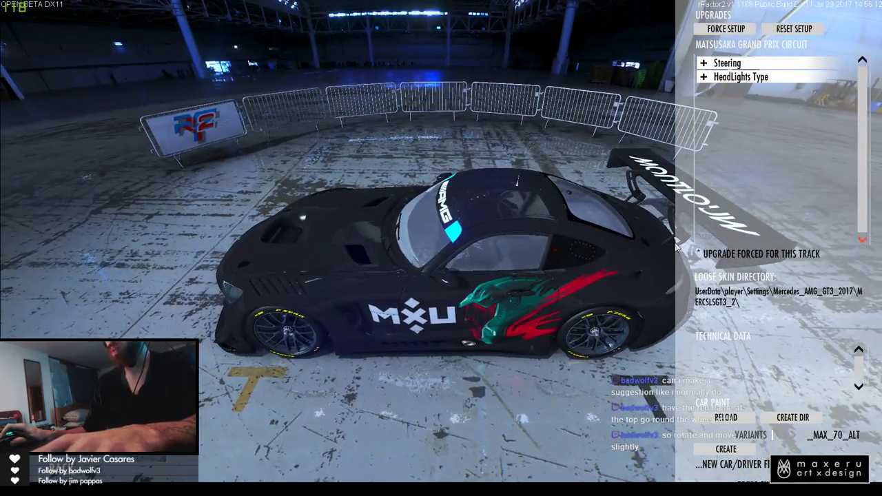
left_click_drag(446, 361, 602, 331)
scroll(599, 348, "up", 3)
scroll(616, 351, "up", 2)
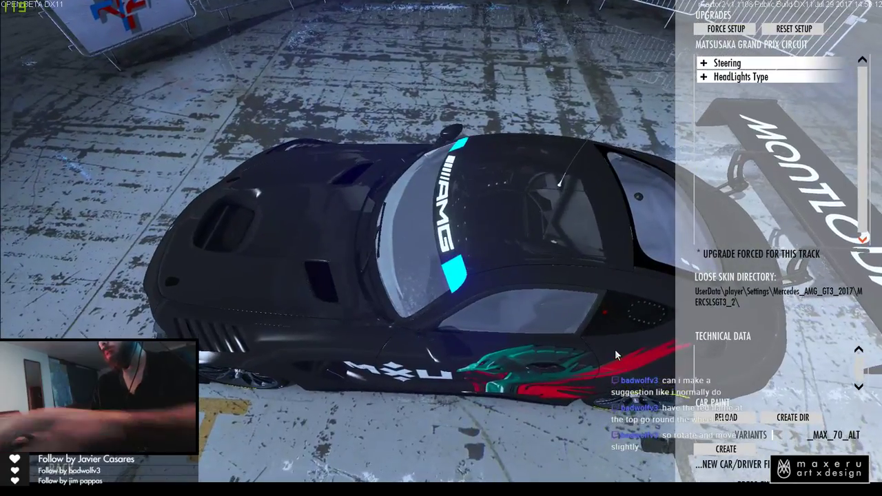
right_click(614, 352)
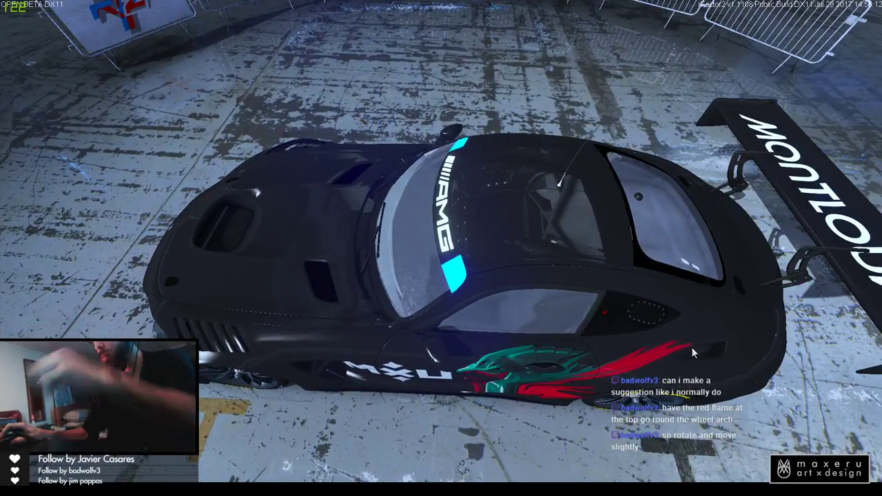
left_click_drag(691, 348, 686, 403)
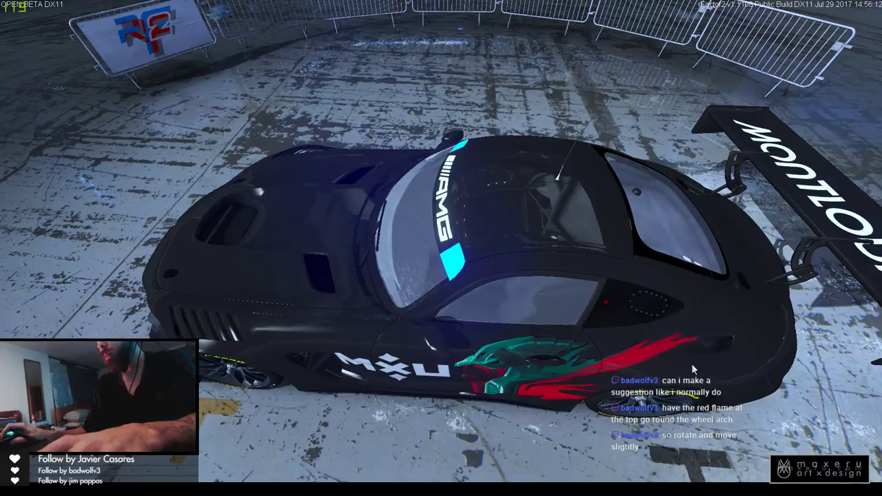
left_click_drag(541, 403, 588, 290)
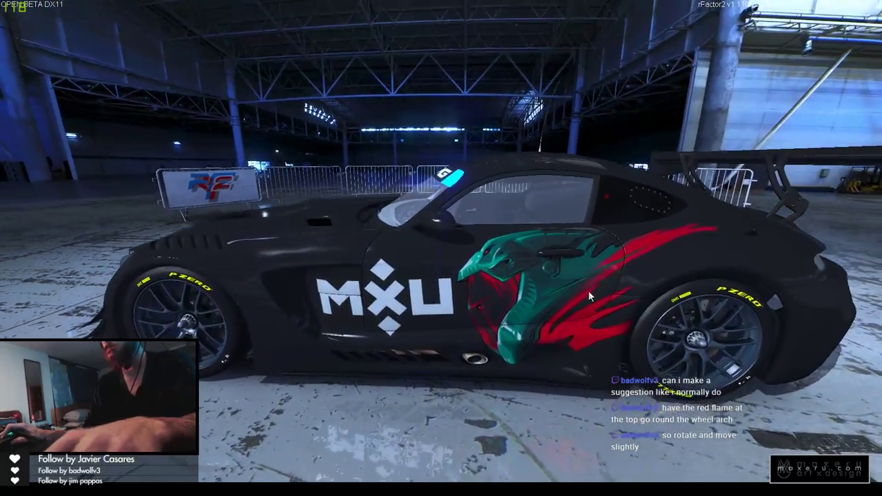
key("alt+Tab")
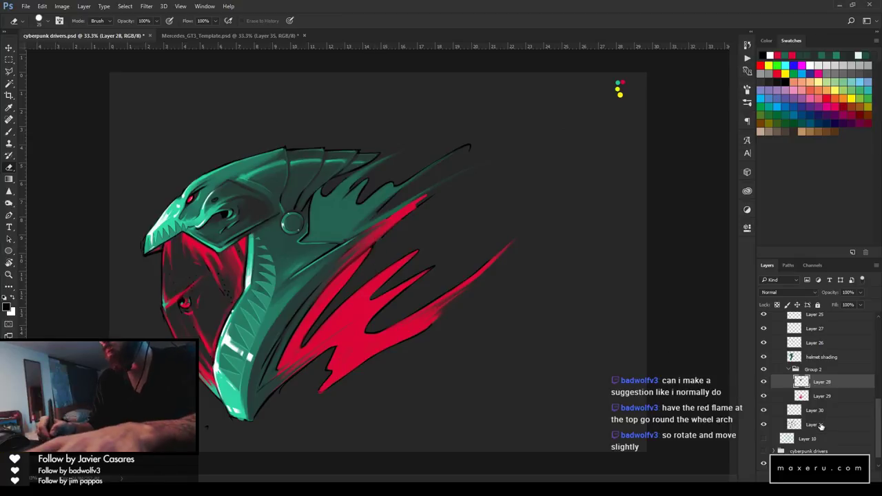
Paint a long thin black curve from the middle red flame tips toward the canvas's upper right, checking the wheel arch on the Mercedes template
left_click(814, 410)
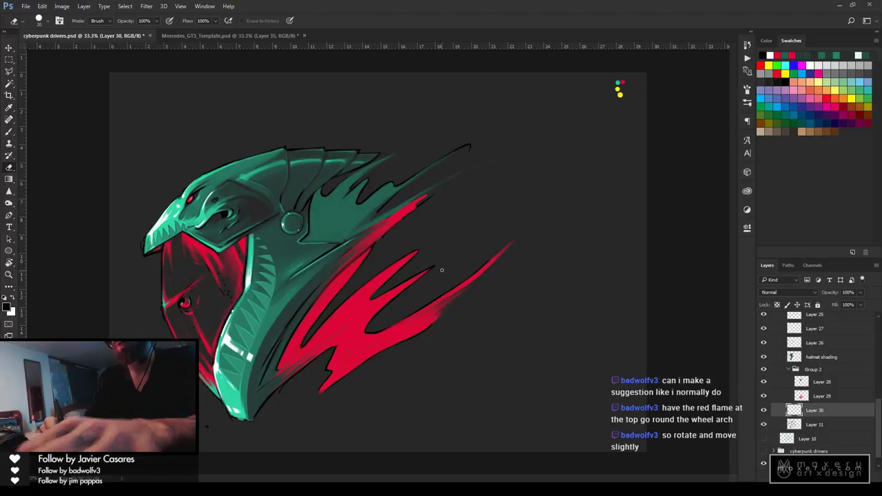
key("b")
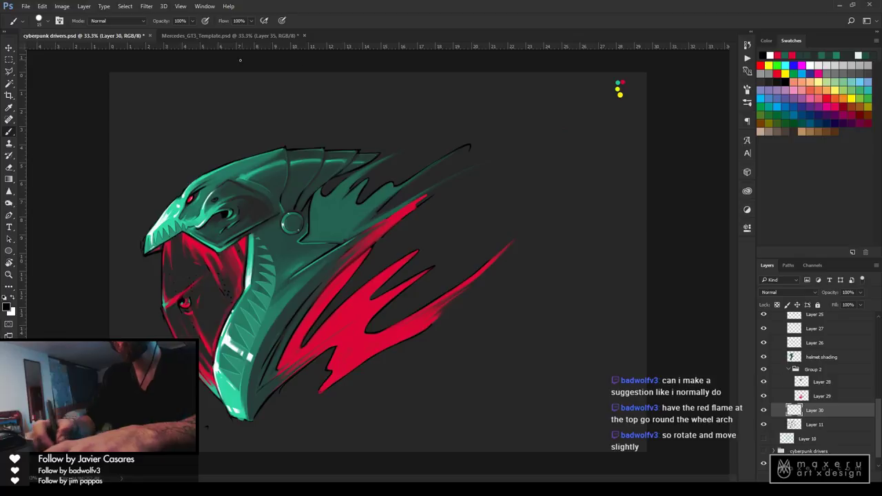
left_click(249, 36)
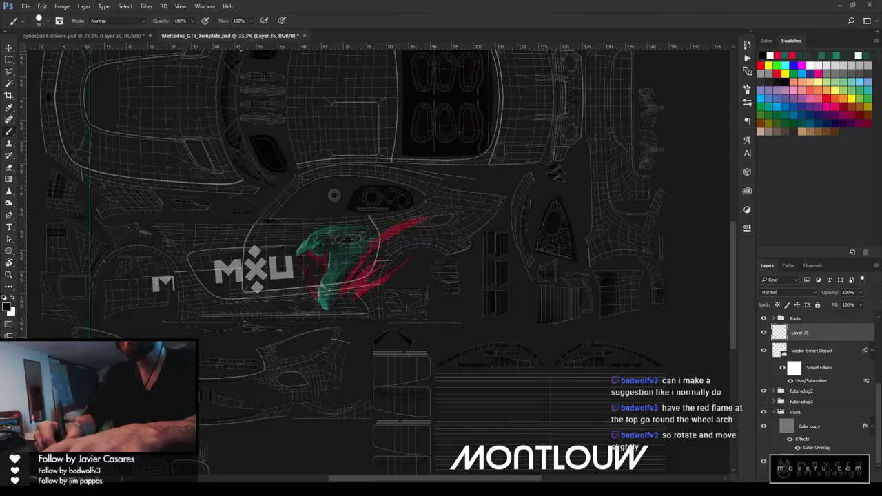
left_click(126, 35)
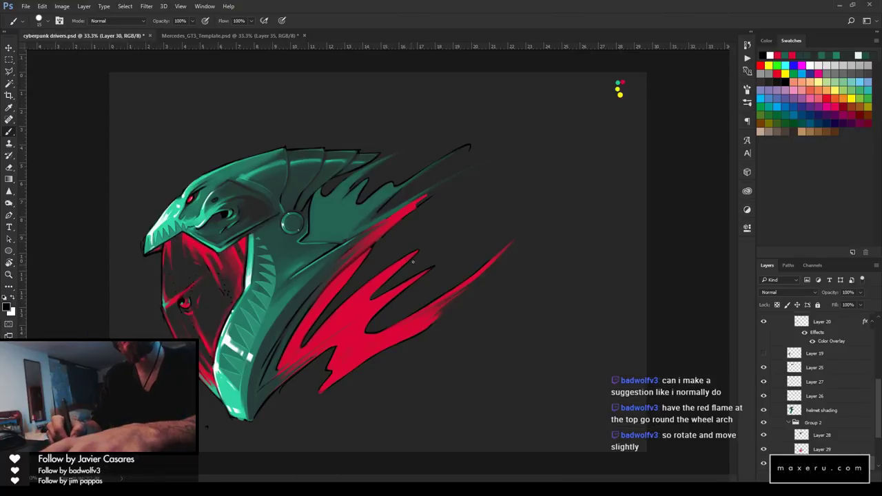
left_click(250, 36)
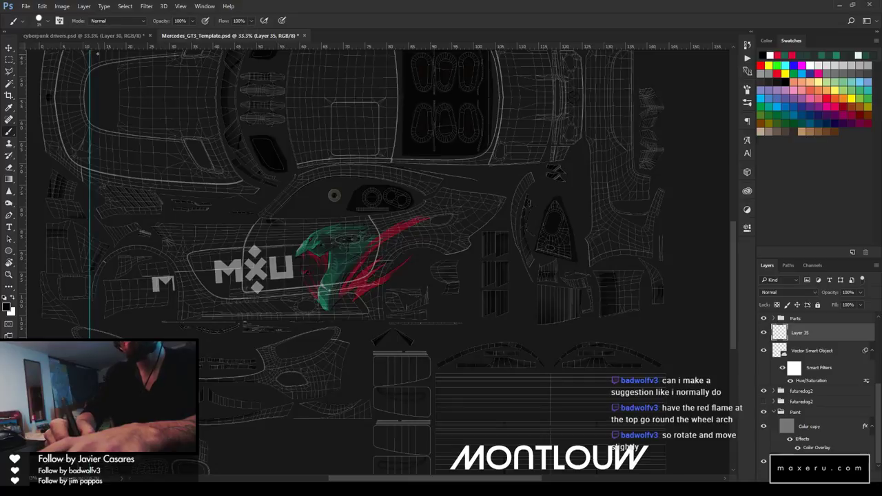
left_click(105, 36)
mouse_move(413, 265)
left_mouse_down()
mouse_move(524, 192)
mouse_move(594, 173)
left_mouse_up()
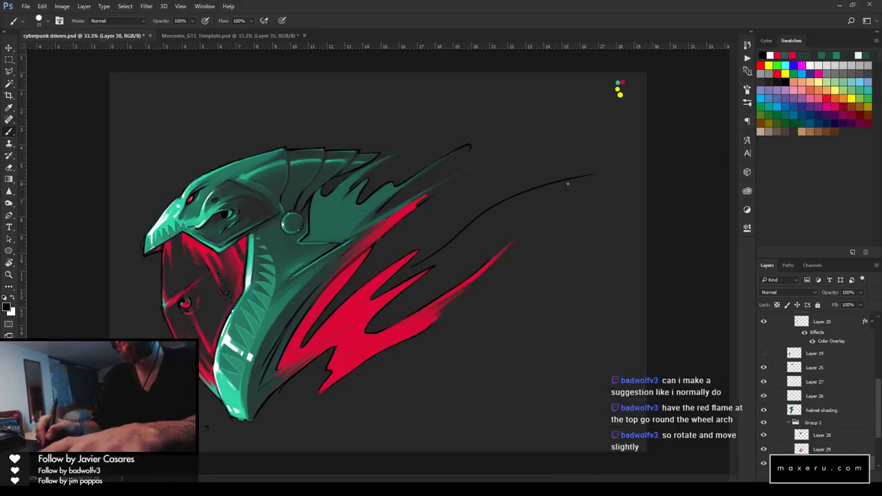
key("ctrl+z")
left_click_drag(420, 261, 600, 151)
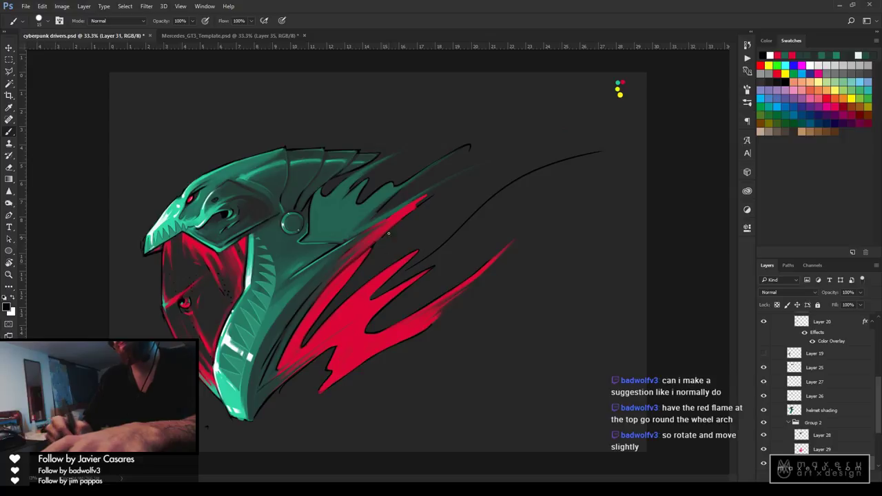
On Layer 31, sketch two slanted almond-shaped eyes with half-hidden pupils in black between the upper red flame and the long curve
left_click(413, 264, "ctrl")
left_click(414, 264, "ctrl")
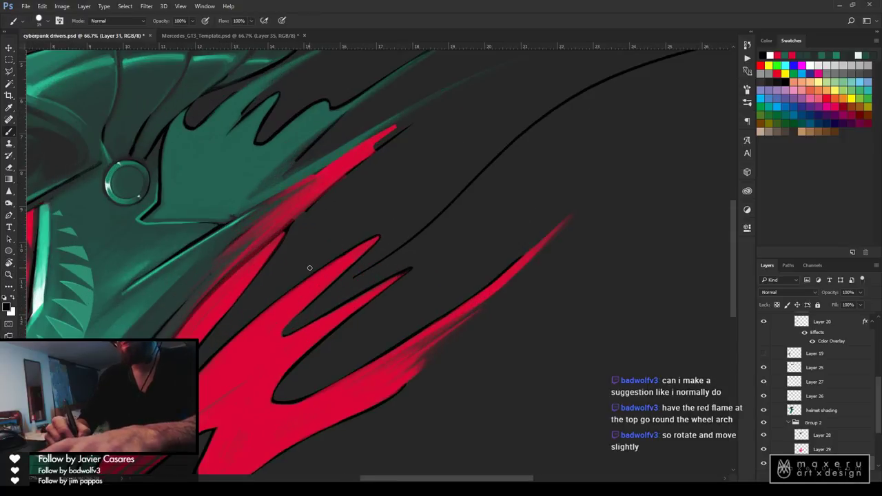
left_click_drag(310, 267, 390, 196)
left_click_drag(321, 257, 388, 195)
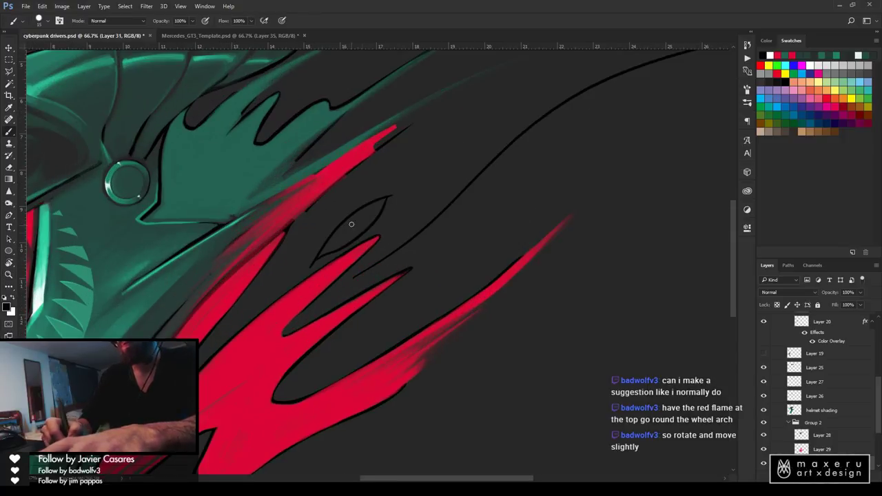
left_click_drag(343, 223, 492, 128)
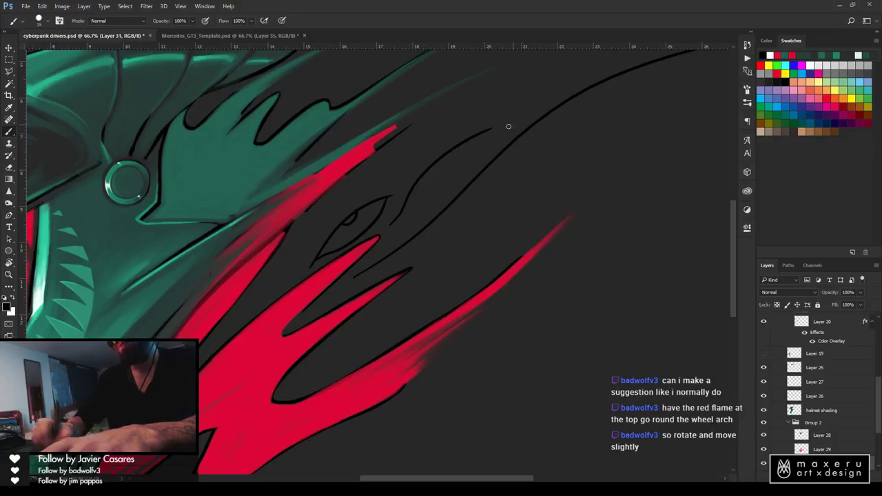
mouse_move(395, 220)
left_mouse_down()
mouse_move(432, 202)
mouse_move(482, 130)
left_mouse_up()
left_click_drag(417, 184, 445, 153)
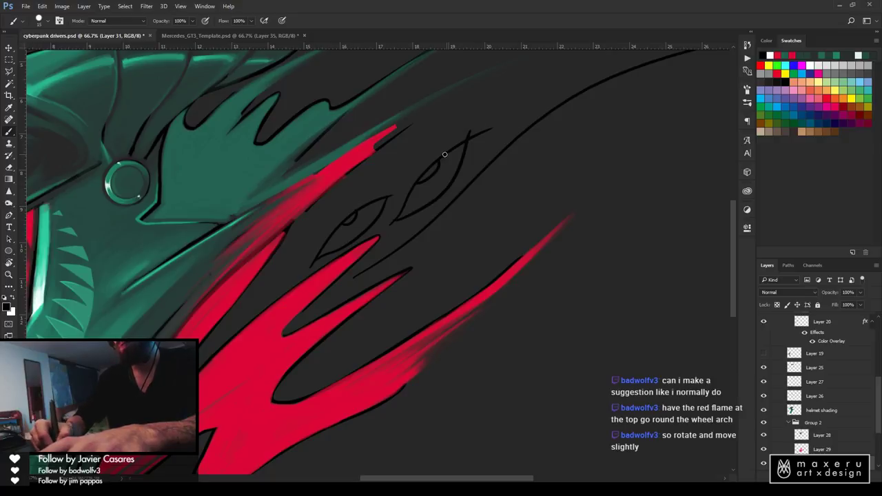
Sketch a third slanted eye with a pupil beside the upper red flame's tip, and erase the overshooting eyelid lines
mouse_move(386, 180)
left_mouse_down()
mouse_move(408, 138)
mouse_move(484, 59)
left_mouse_up()
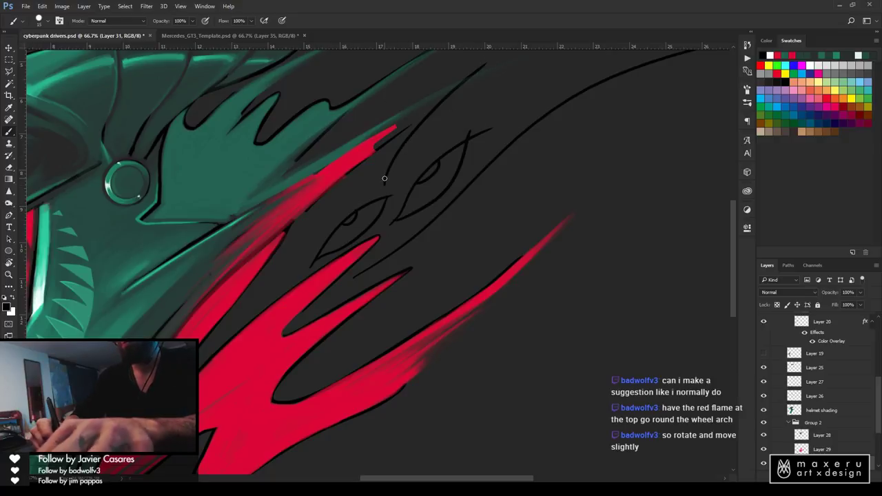
left_click_drag(384, 181, 450, 97)
left_click_drag(404, 146, 475, 75)
key("e")
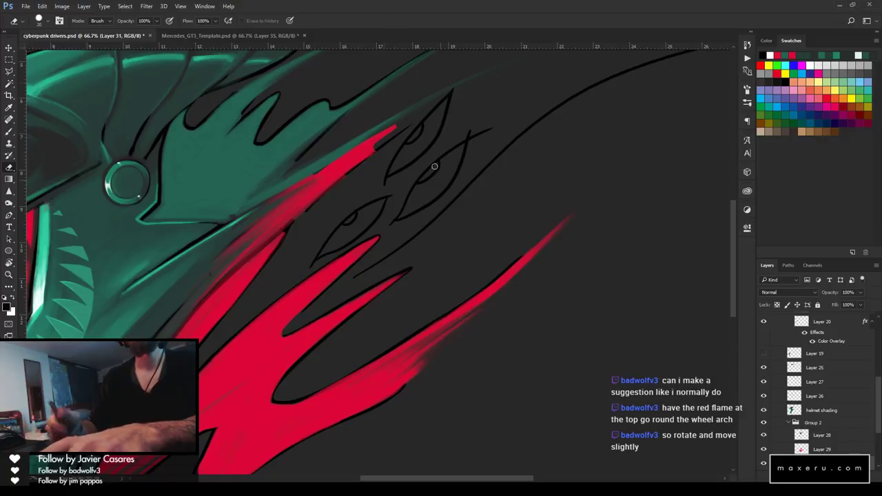
left_click_drag(504, 138, 414, 210)
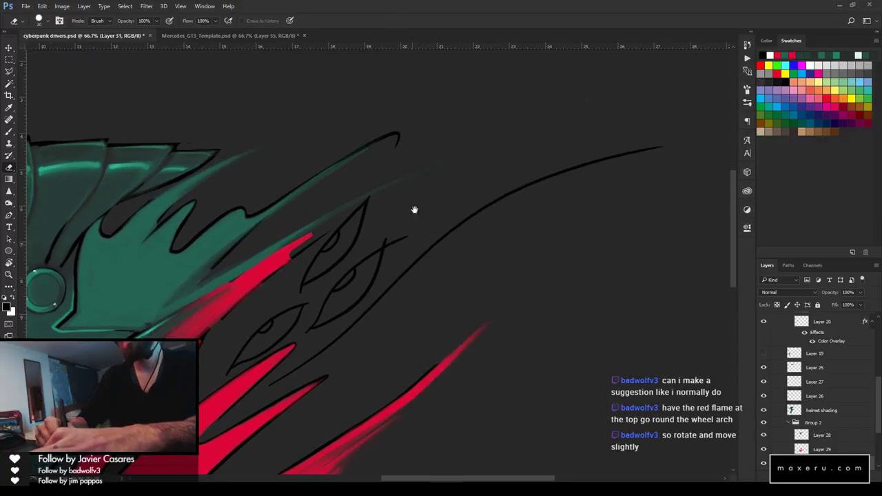
left_click_drag(380, 307, 448, 239)
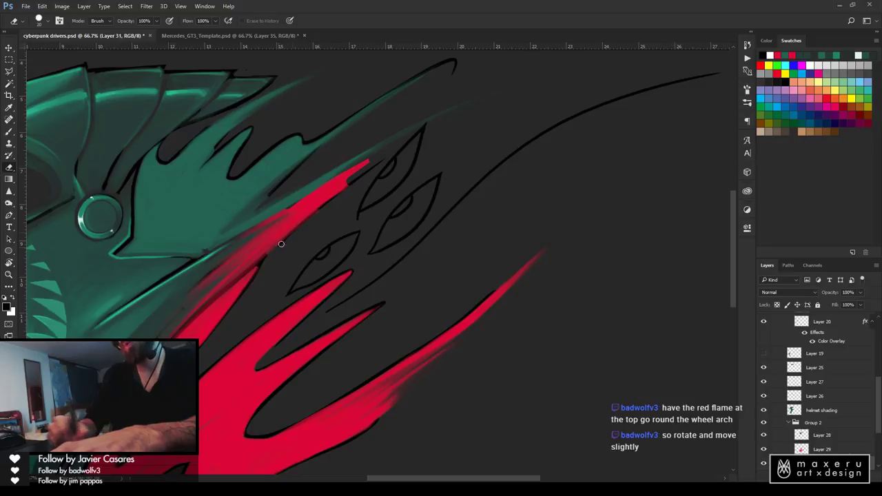
Sketch a smaller fourth eye with a pupil farther out along the long curve, and erase stray ends of the eye outlines
key("b")
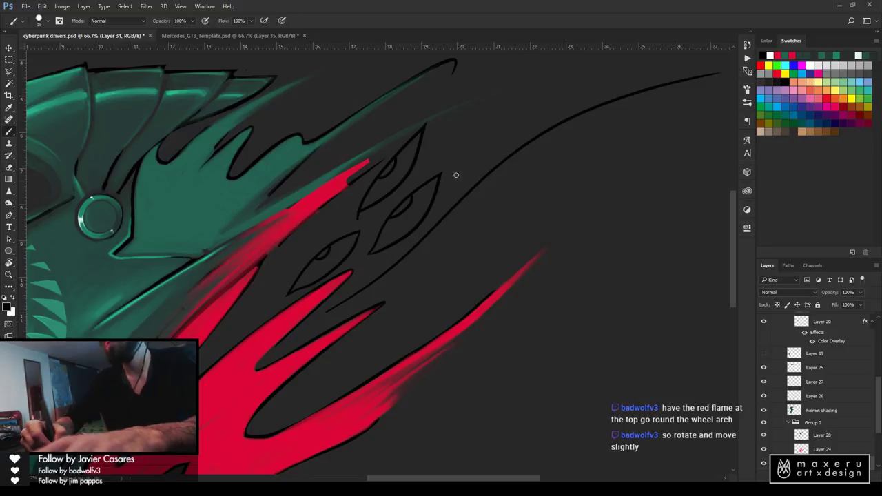
left_click_drag(455, 187, 521, 108)
left_click_drag(456, 186, 503, 113)
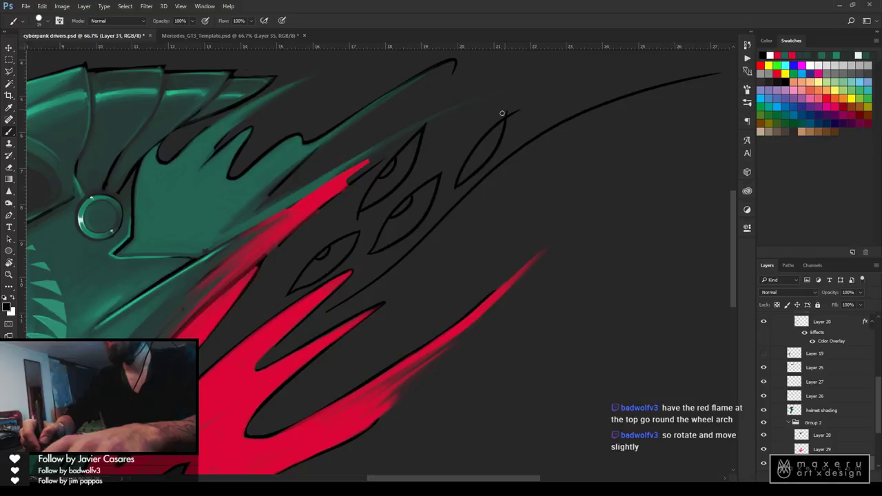
left_click_drag(471, 156, 514, 116)
key("e")
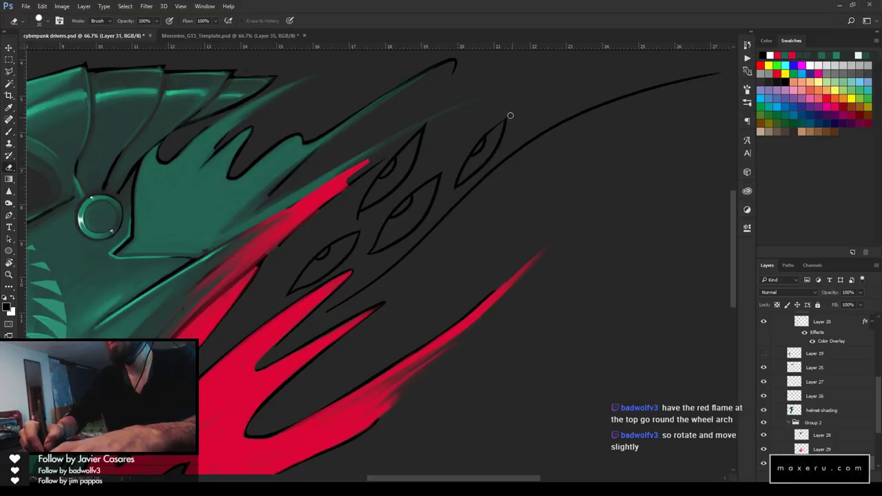
key("b")
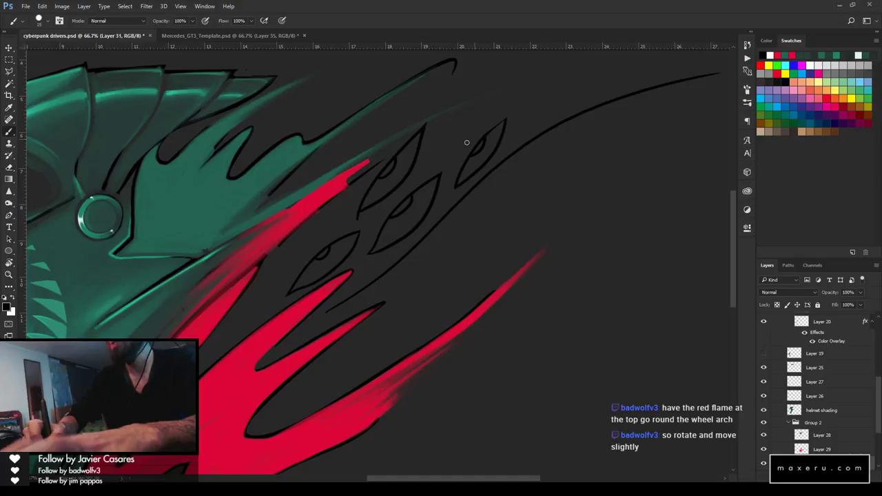
key("e")
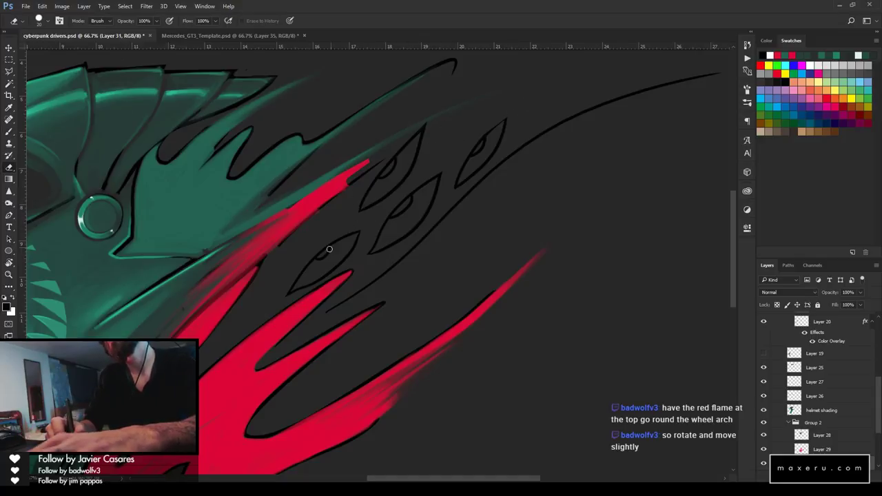
Draw a black almond-shaped eye with a pupil below the long curved line and erase its overshooting ends
key("b")
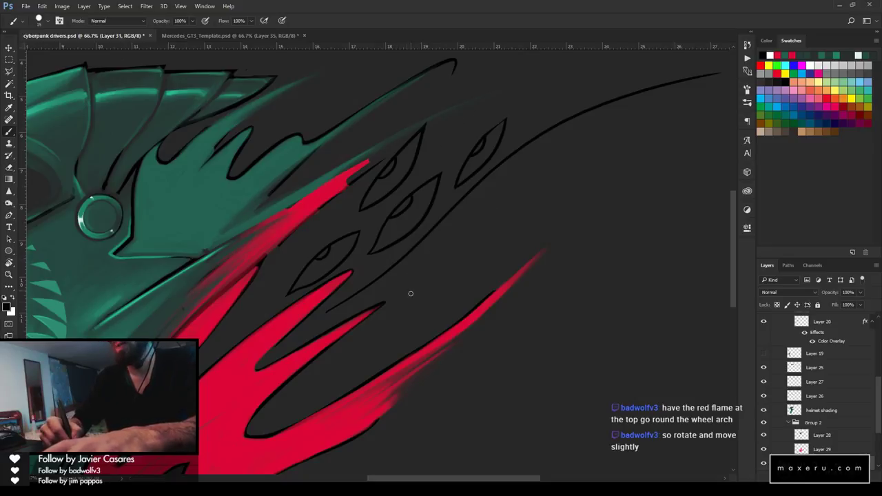
left_click_drag(402, 284, 494, 213)
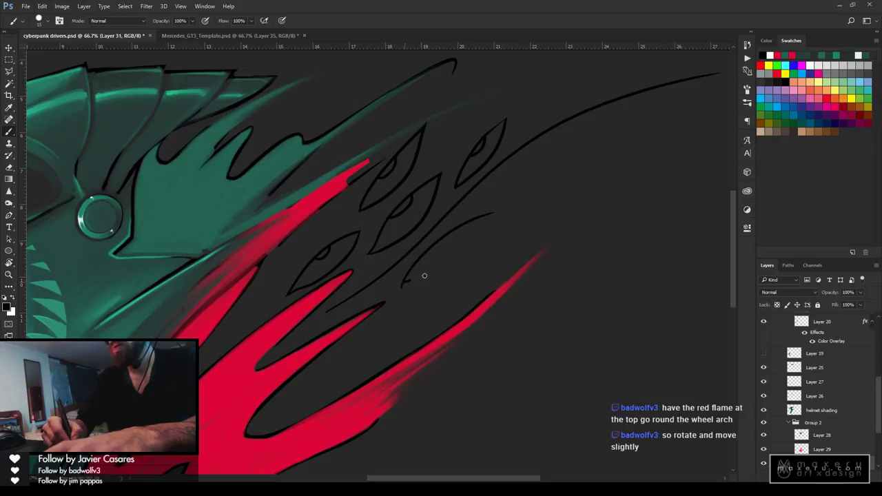
left_click_drag(411, 281, 471, 222)
key("e")
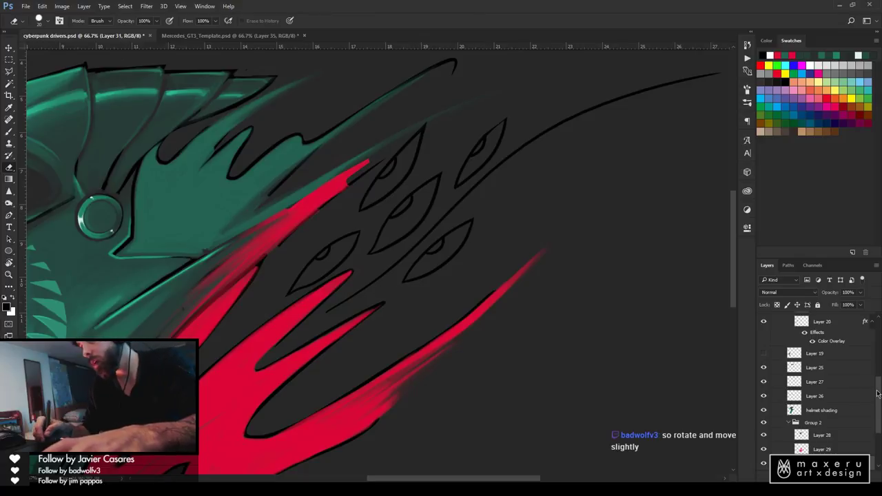
Draw another narrow black eye with a pupil above the uppermost eye and erase the excess line at its tip
scroll(877, 393, "down", 2)
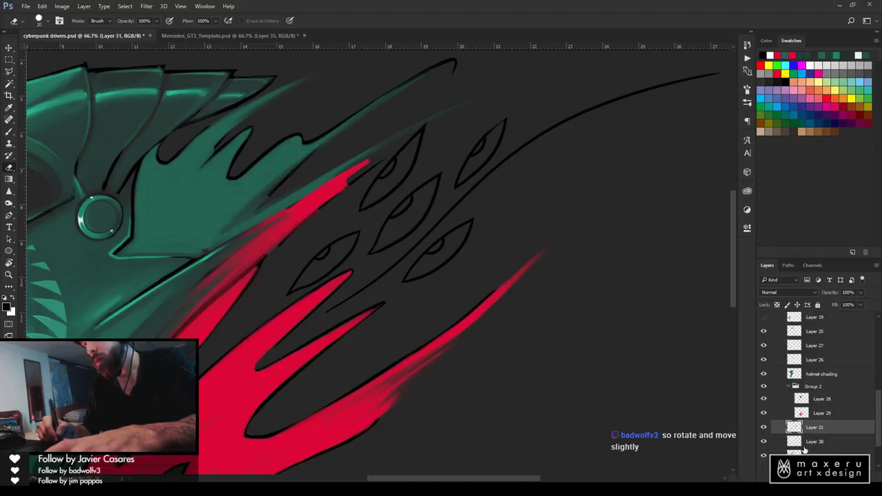
key("b")
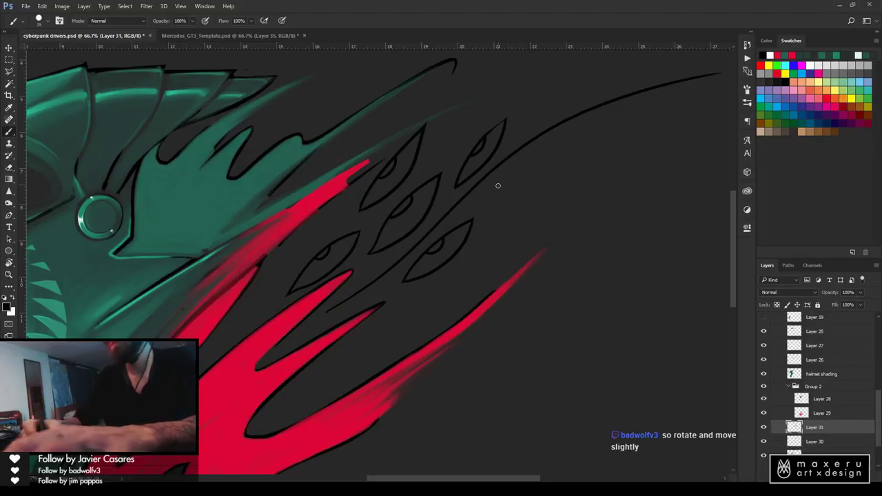
left_click_drag(474, 100, 451, 179)
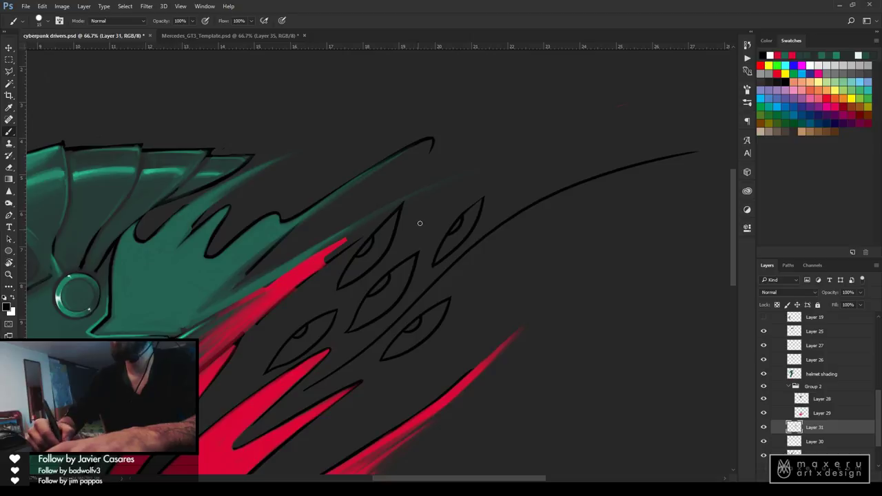
left_click_drag(419, 222, 471, 160)
left_click_drag(422, 230, 473, 157)
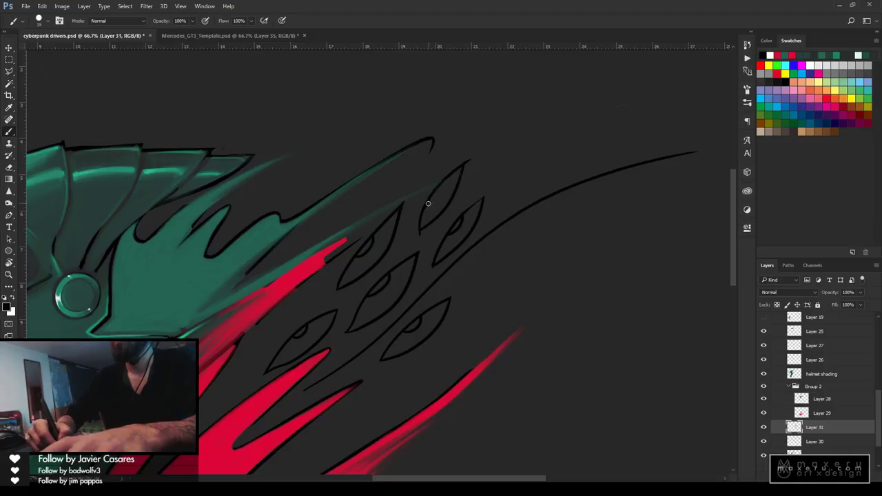
key("e")
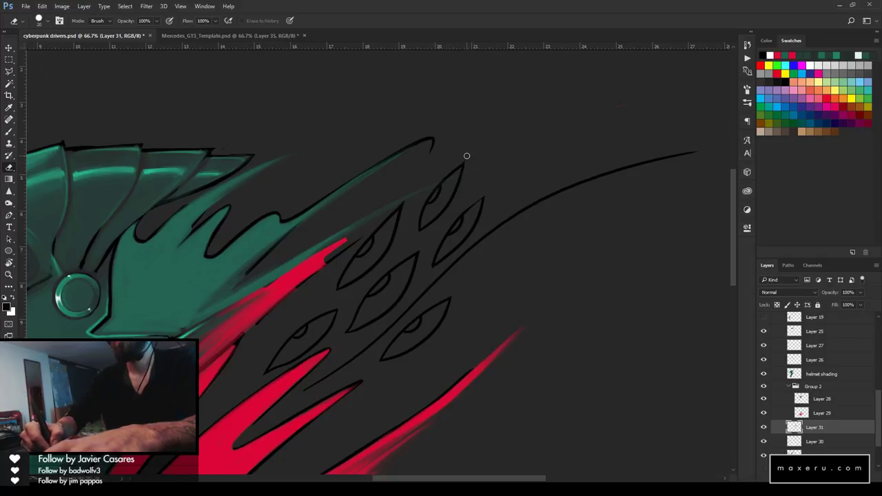
Draw a smaller black eye with a pupil just above the lowest red flame and trim its overshooting ends
key("b")
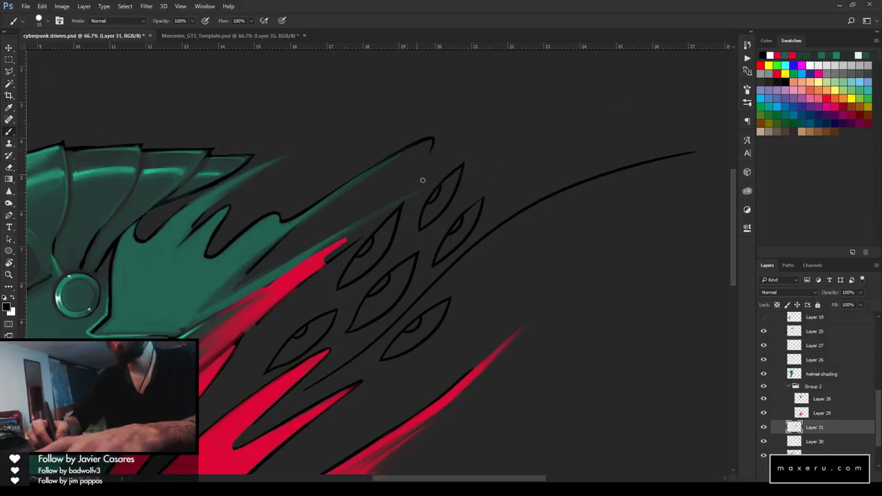
left_click_drag(350, 322, 407, 259)
key("z")
left_click(469, 271, "alt")
left_click(469, 271, "alt")
left_click(470, 271, "alt")
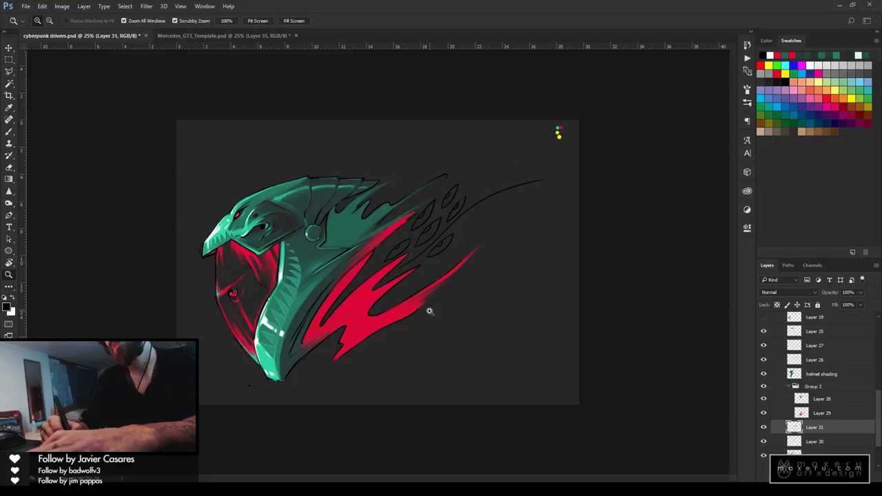
left_click(417, 269)
key("b")
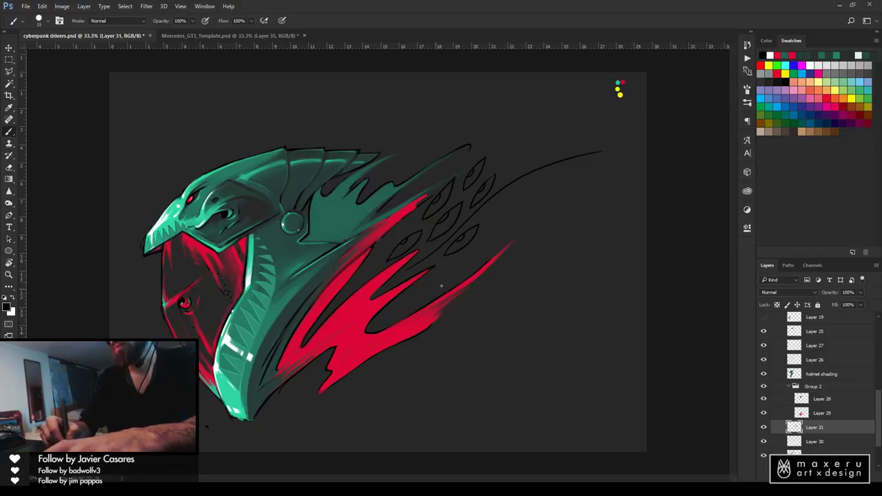
left_click_drag(437, 280, 469, 262)
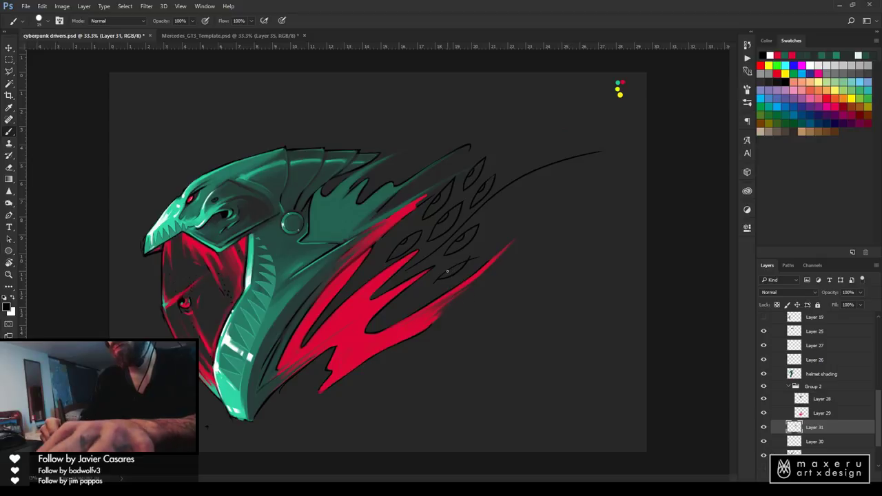
key("e")
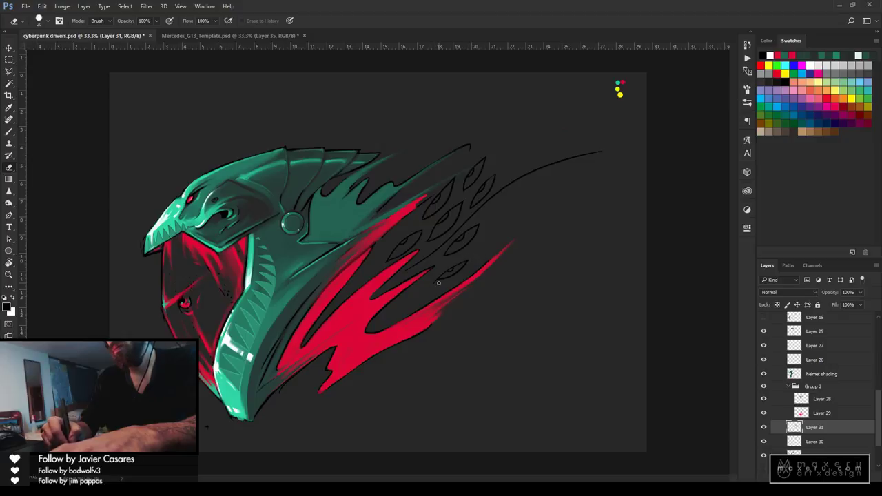
Draw two small black eyes at the trailing end of the lower eye cluster and erase the stray line ends
key("b")
left_click_drag(469, 252, 497, 239)
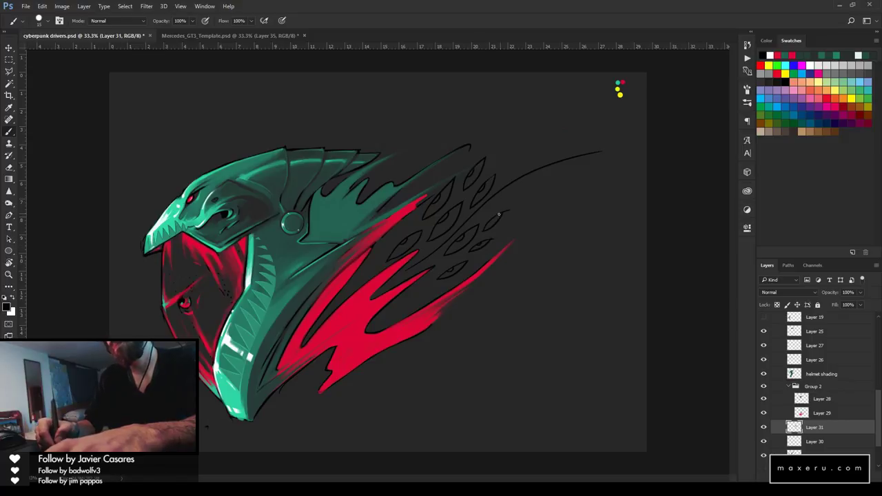
key("e")
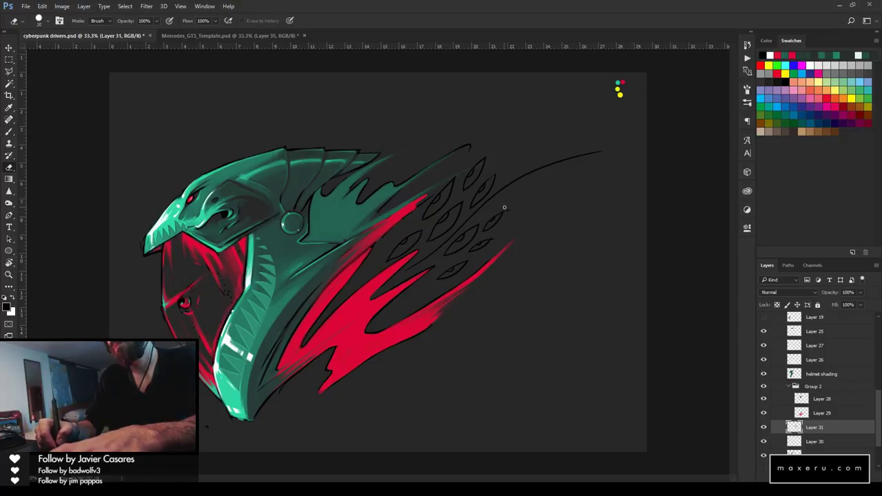
key("b")
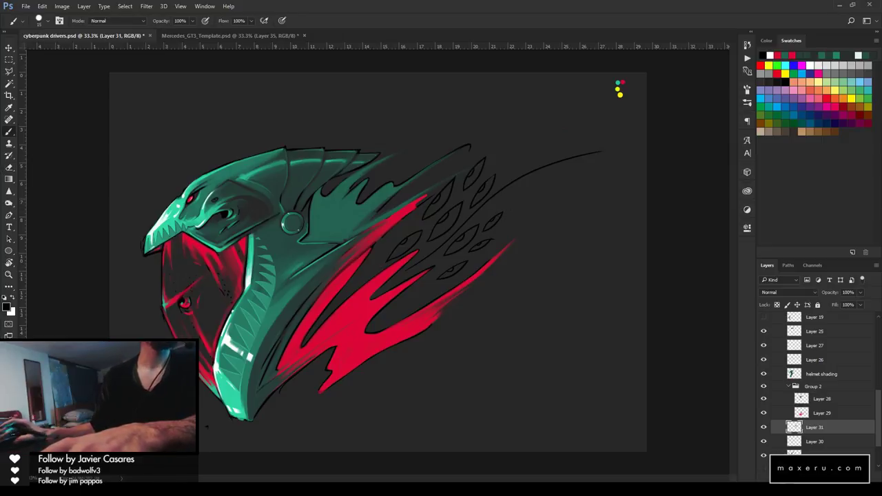
Switch to Discord and move its window away from the artwork
key("alt+Tab")
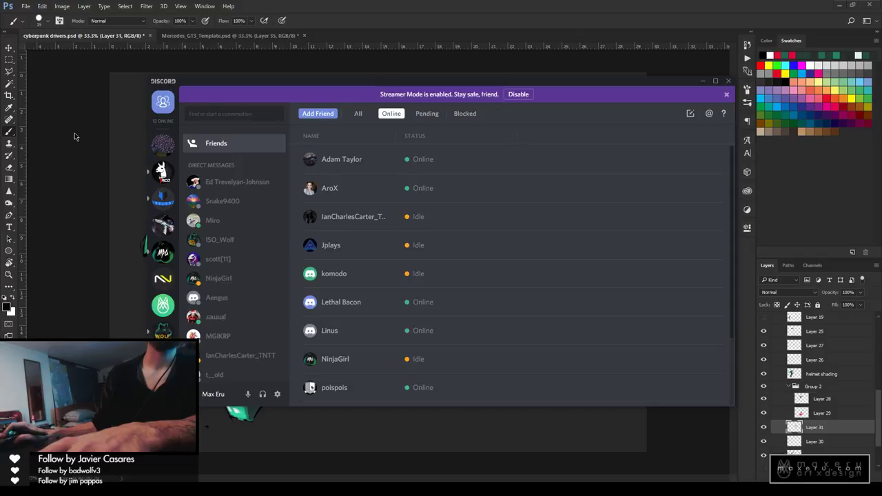
mouse_move(479, 84)
left_mouse_down()
mouse_move(128, 56)
mouse_move(0, 56)
left_mouse_up()
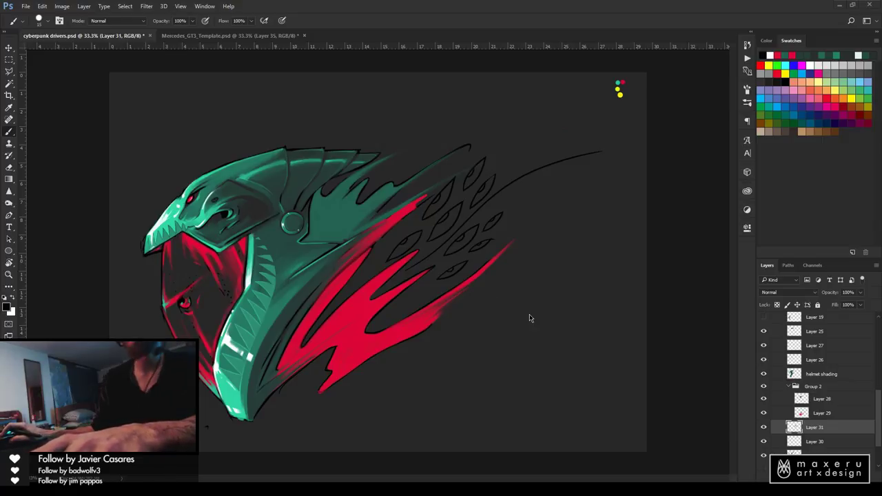
Draw two small black eyes at the far end of the upper cluster, above the long curved line, and clean up their tips
scroll(427, 177, "up", 2)
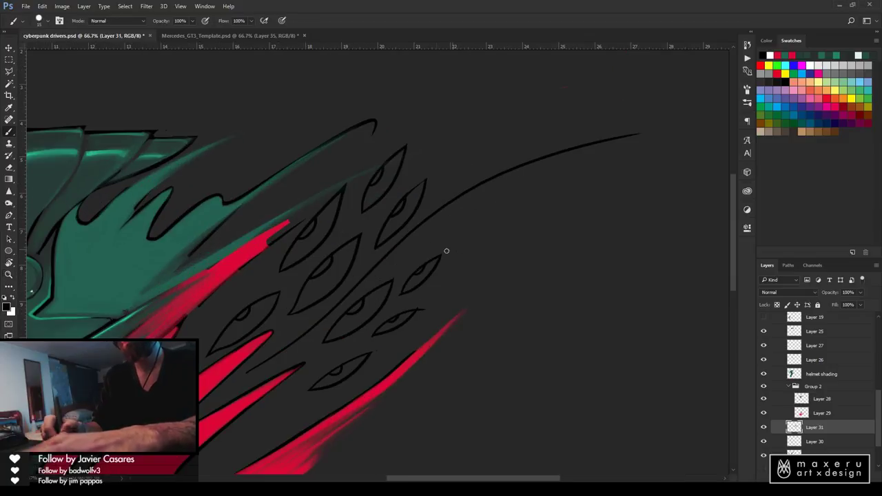
left_click_drag(370, 246, 396, 213)
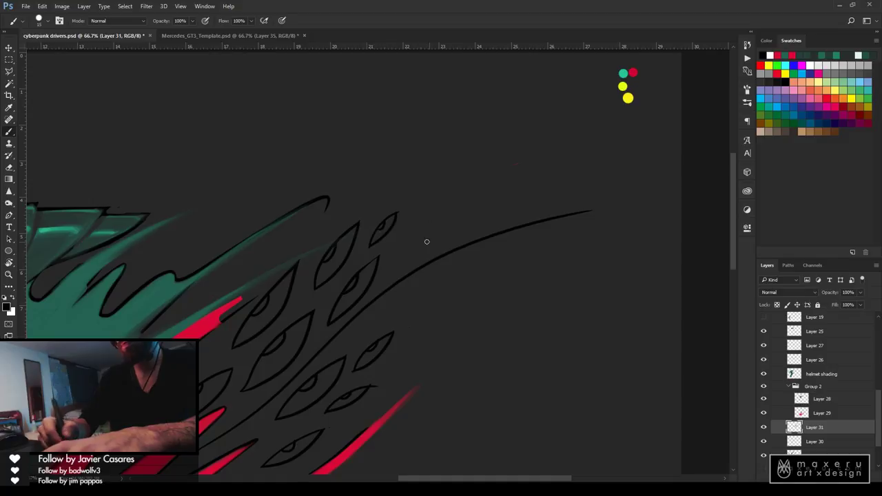
left_click_drag(397, 264, 417, 248)
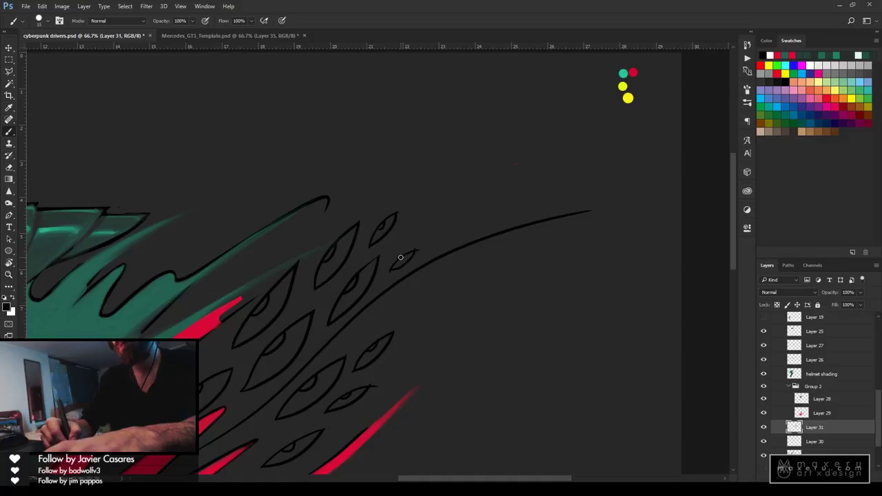
key("e")
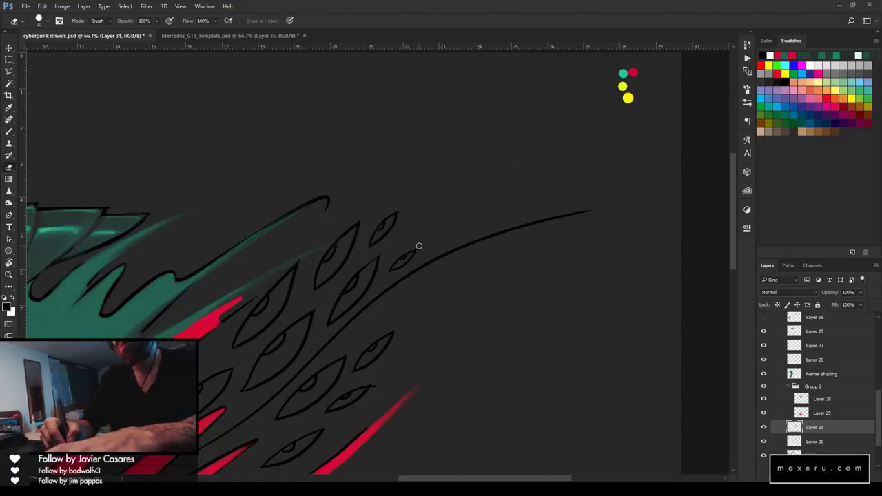
Draw a small black eye with a pupil between the green flame and the upper red flame tip, trimming its ends
key("b")
mouse_move(207, 190)
left_mouse_down()
mouse_move(486, 136)
mouse_move(494, 118)
mouse_move(459, 171)
mouse_move(459, 191)
left_mouse_up()
left_click_drag(336, 285, 391, 251)
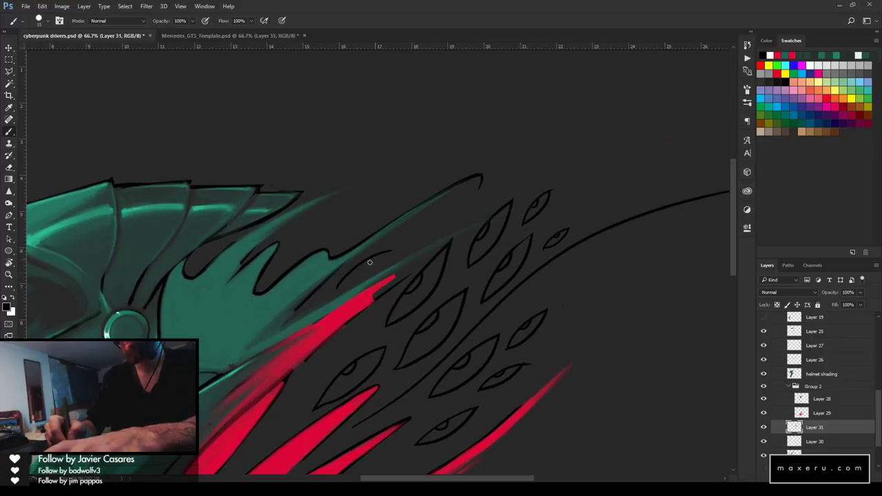
left_click_drag(340, 282, 391, 253)
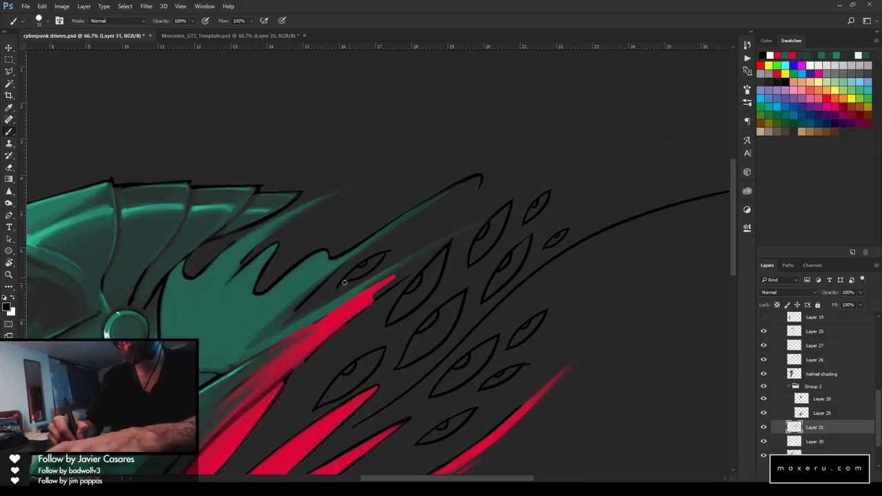
key("e")
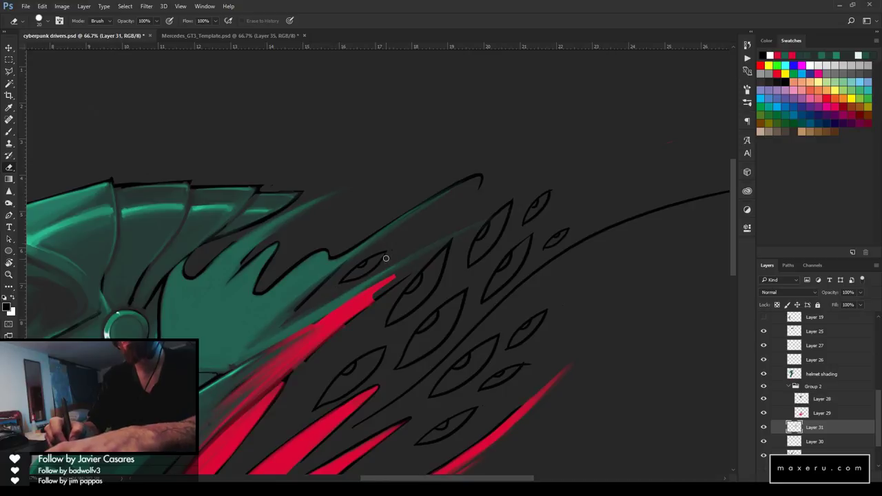
Draw black contour lines along the narrow gap between the two upper red flames, leading towards the nearest eye
key("b")
left_click_drag(372, 250, 428, 89)
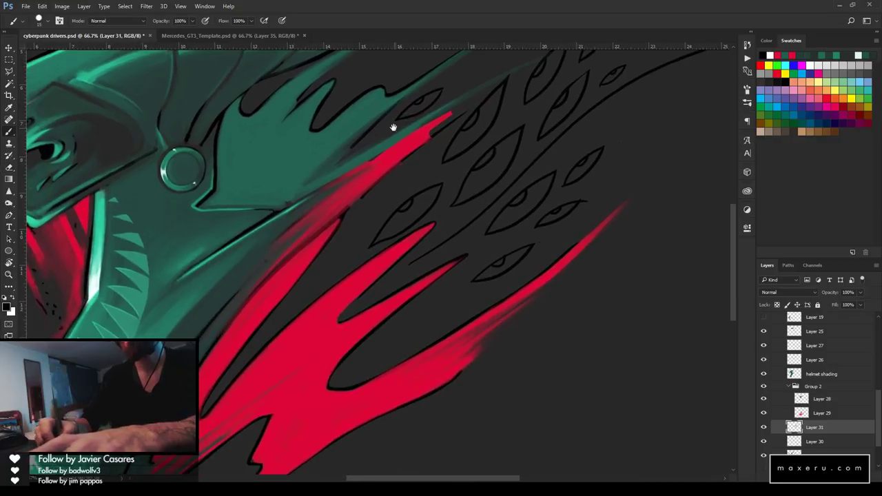
mouse_move(335, 232)
left_mouse_down()
mouse_move(299, 283)
mouse_move(395, 179)
left_mouse_up()
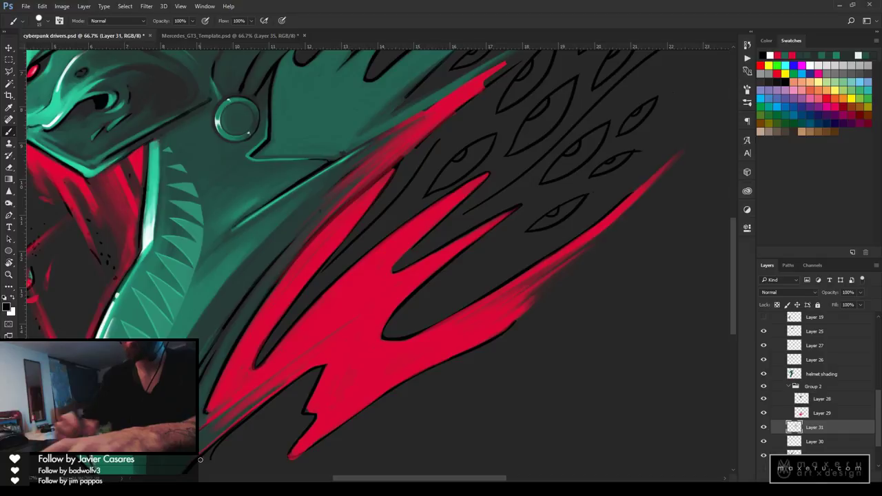
left_click_drag(288, 319, 425, 112)
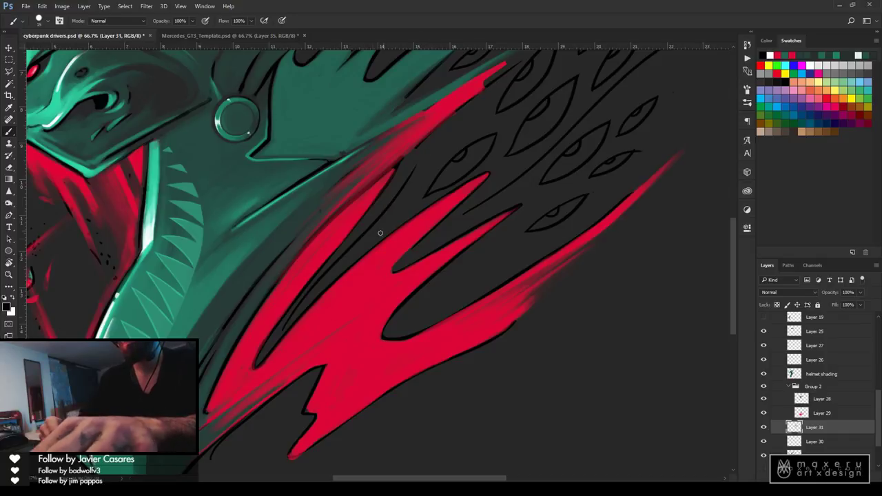
left_click_drag(380, 233, 429, 147)
Add short black wrinkle strokes around and between the eyes nearest the red flame tips, redoing one misplaced stroke
left_click_drag(407, 191, 472, 130)
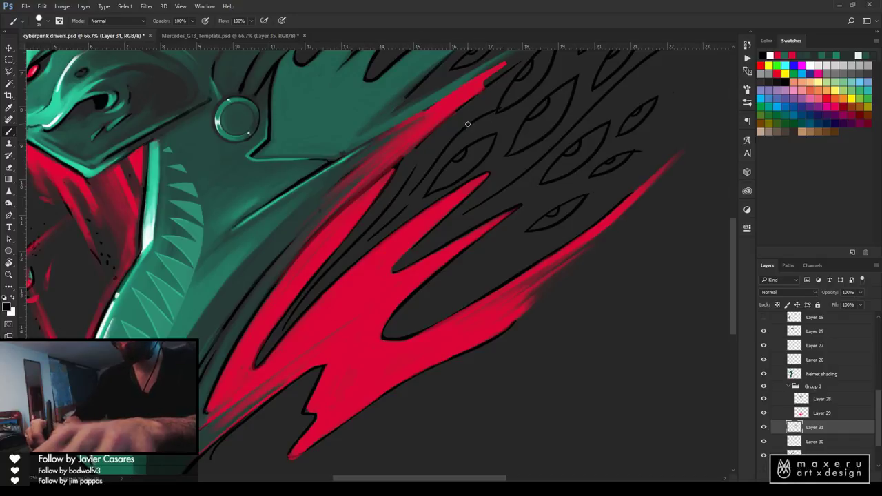
key("ctrl+z")
left_click_drag(413, 192, 472, 121)
mouse_move(432, 155)
left_mouse_down()
mouse_move(478, 108)
mouse_move(504, 152)
mouse_move(493, 160)
mouse_move(519, 163)
left_mouse_up()
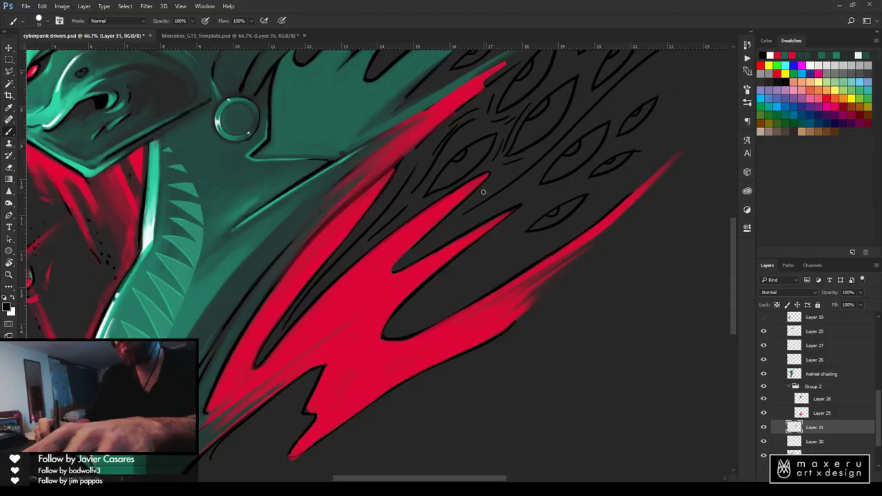
left_click_drag(483, 192, 547, 144)
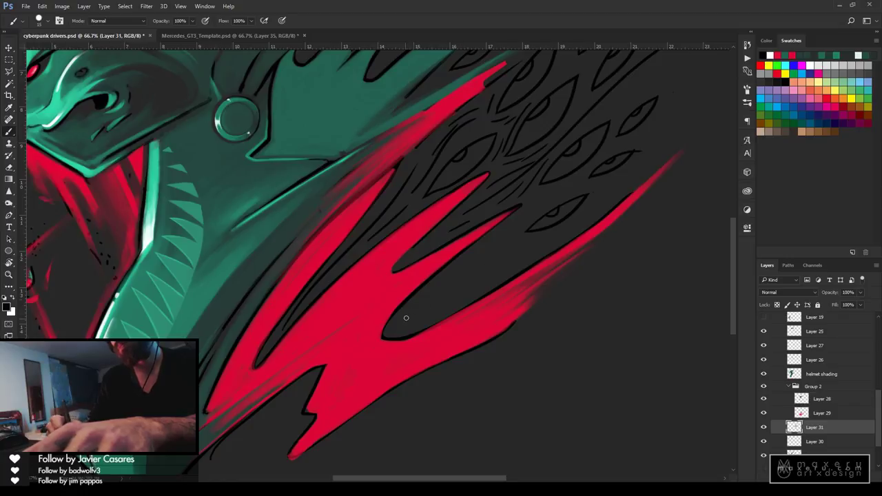
Draw a curved black contour inside the gap of the lowest red flame and wrinkle lines around the eye above it
left_click_drag(398, 326, 565, 224)
key("ctrl+z")
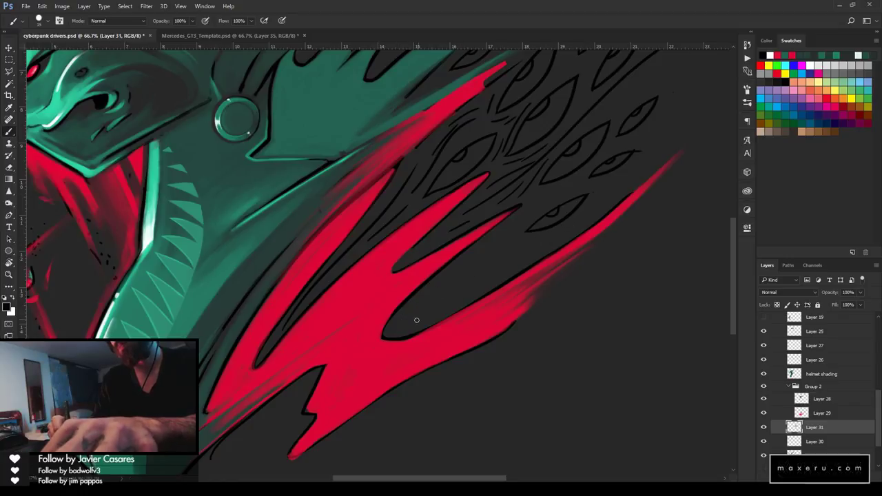
left_click_drag(405, 323, 567, 236)
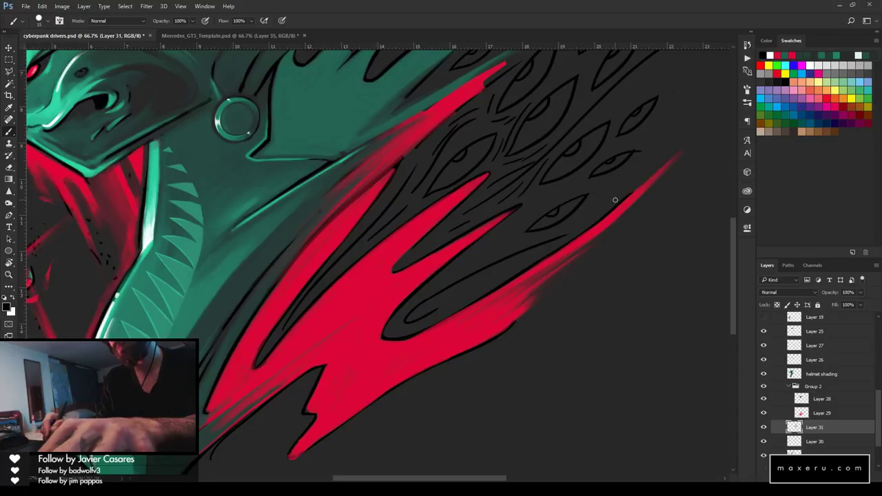
key("ctrl+z")
left_click_drag(429, 299, 571, 222)
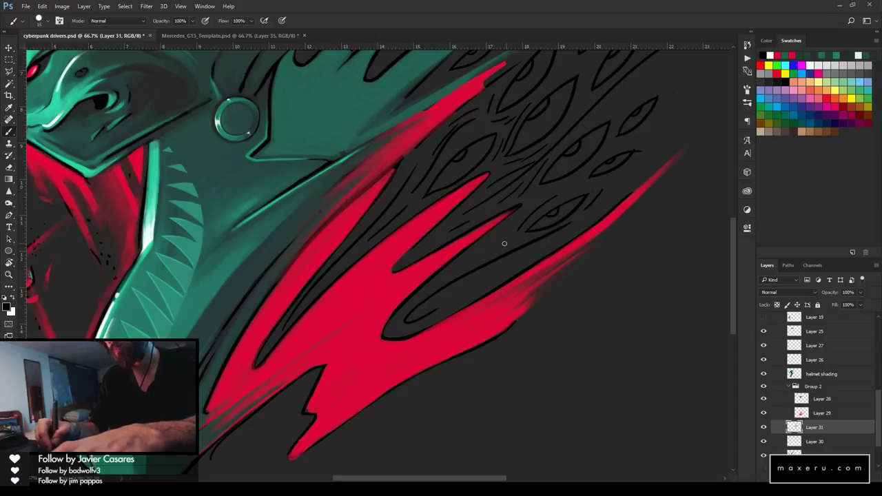
key("space")
left_click_drag(526, 170, 431, 282)
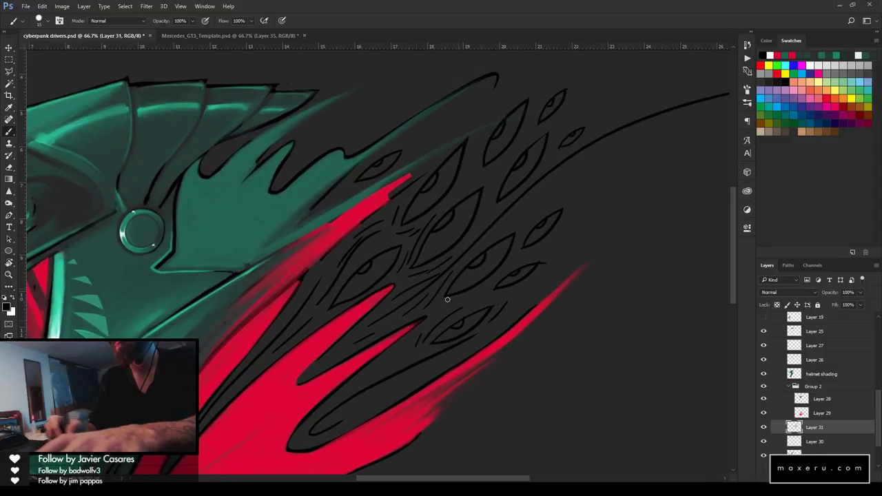
Draw contour strokes inside the lowest red flame gap, redoing one, and wrinkle lines around the small eyes above the outer red flame tip
left_click_drag(336, 391, 390, 354)
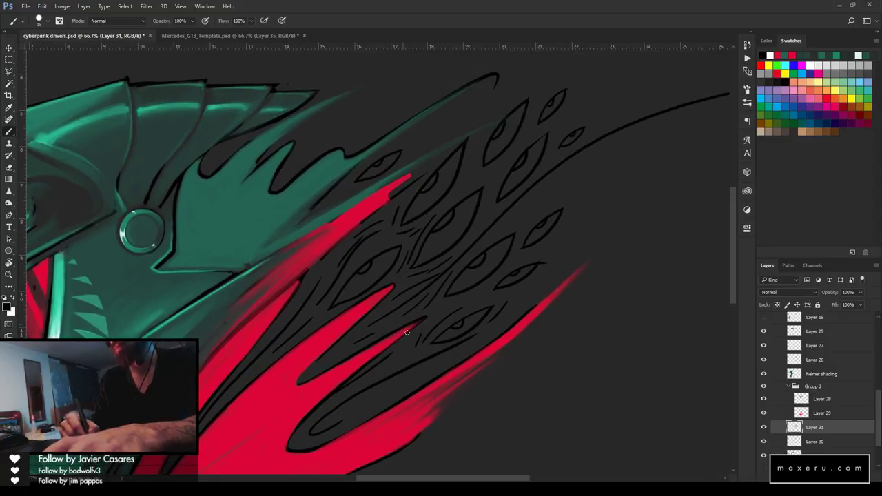
key("ctrl+z")
left_click_drag(348, 390, 366, 379)
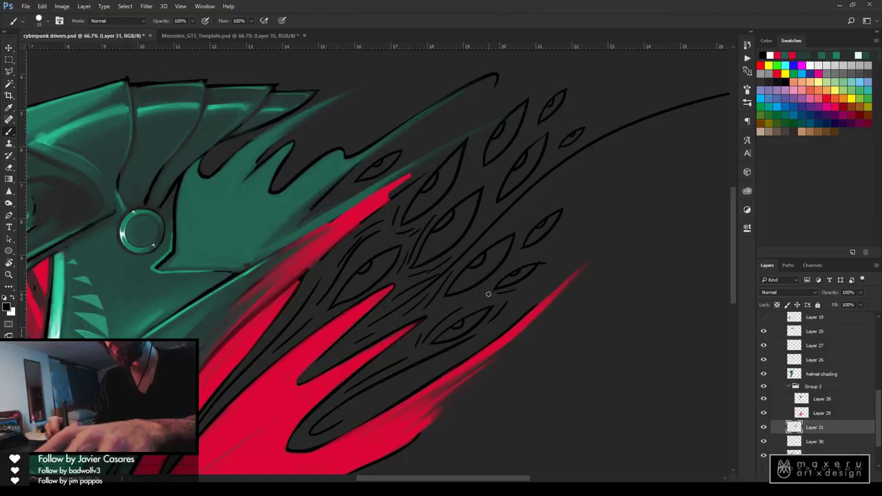
left_click_drag(519, 264, 541, 248)
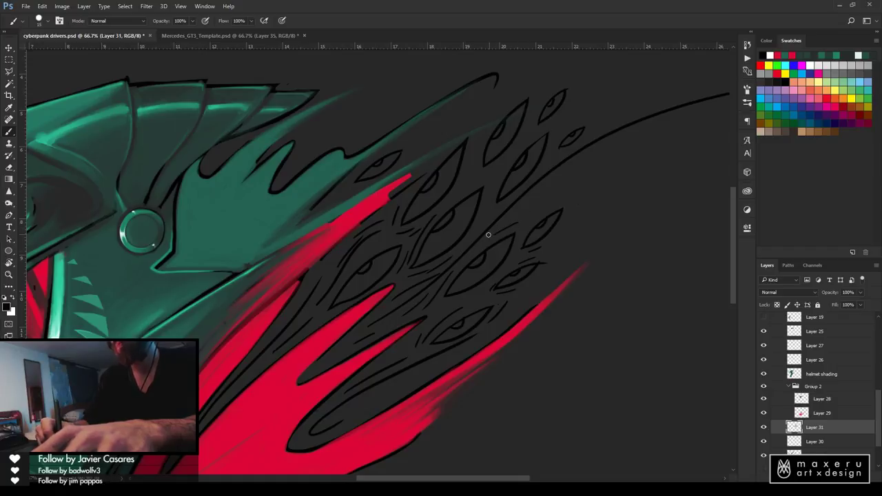
Draw flowing black strokes alongside the long curved line between the eye rows, plus short accents between the larger upper eyes
left_click_drag(488, 235, 589, 156)
left_click_drag(531, 195, 557, 178)
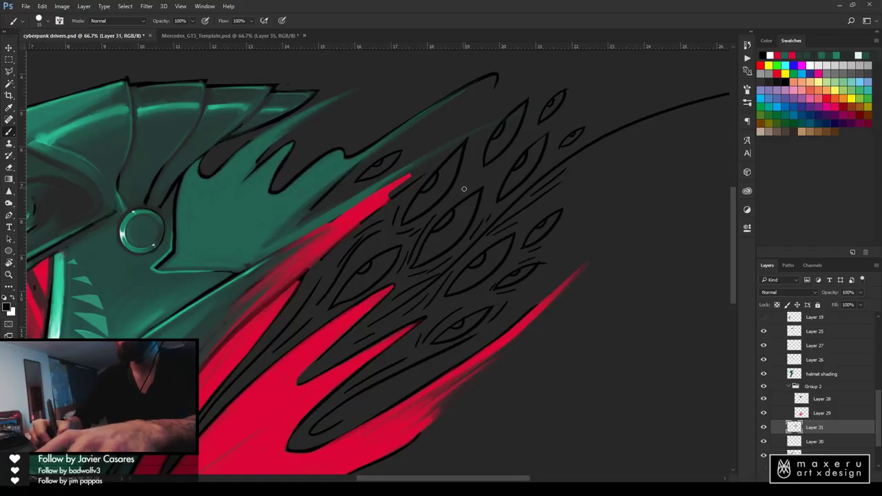
left_click_drag(459, 195, 484, 174)
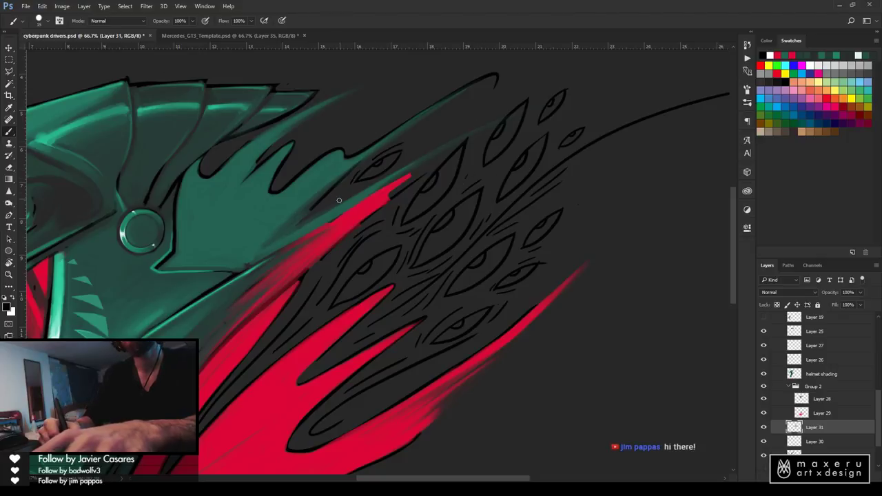
Add short black wrinkle strokes around the small eye between the green flame and the upper red flame tip
mouse_move(349, 190)
left_mouse_down()
mouse_move(370, 174)
mouse_move(351, 178)
left_mouse_up()
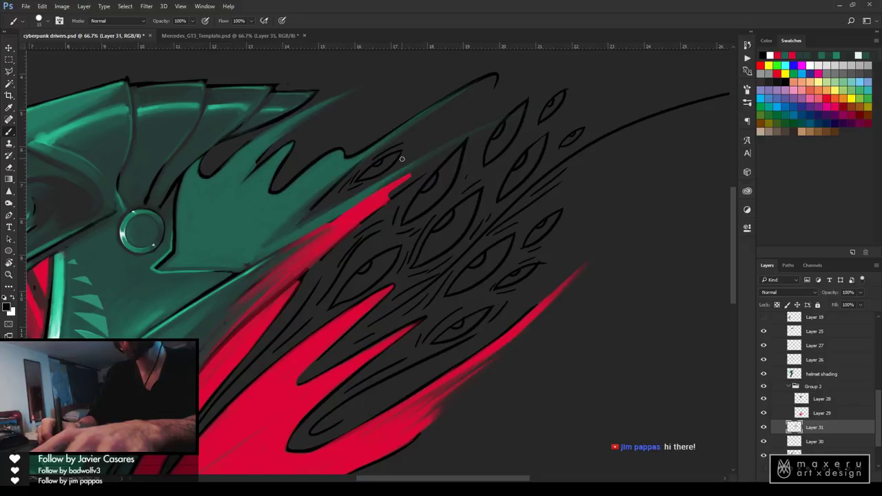
key("e")
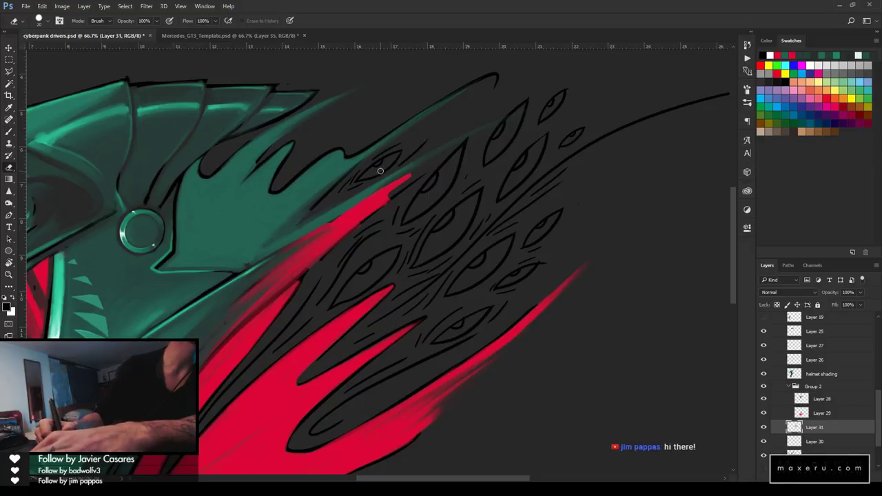
key("b")
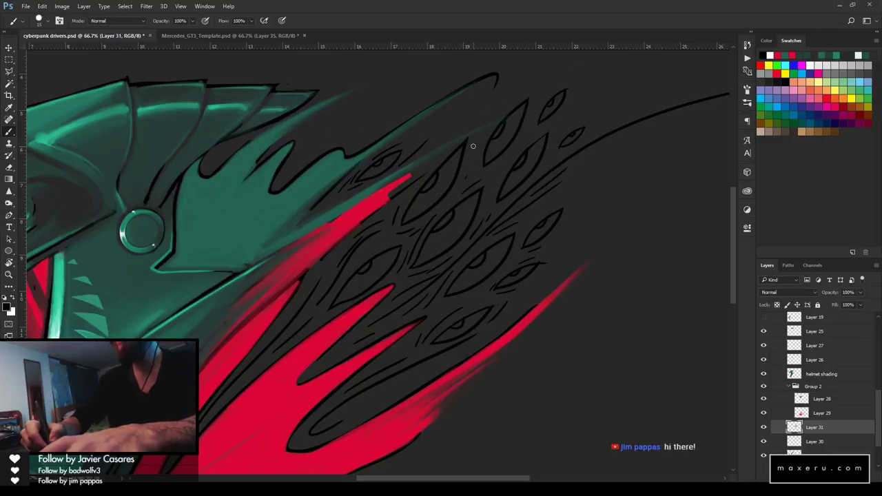
Draw wrinkle strokes around the uppermost eyes of the cluster and the small eye beside the long curved line
left_click_drag(478, 167, 489, 117)
key("e")
key("b")
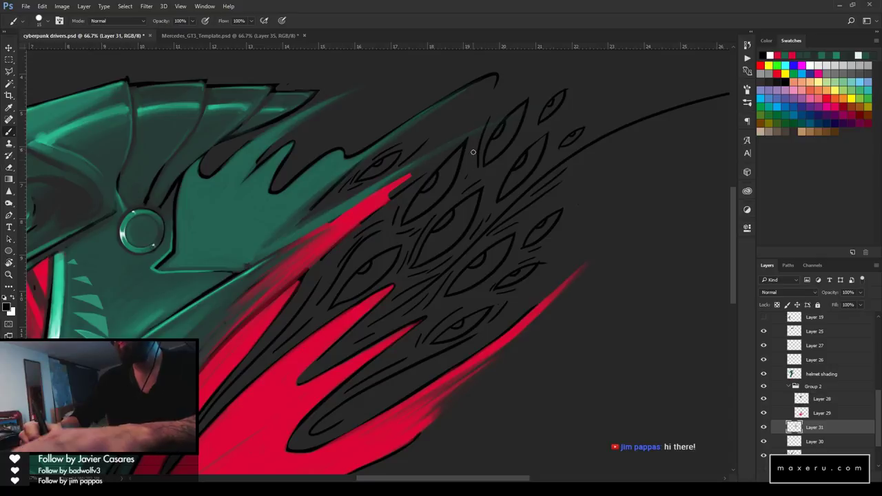
mouse_move(474, 163)
left_mouse_down()
mouse_move(474, 146)
mouse_move(502, 163)
left_mouse_up()
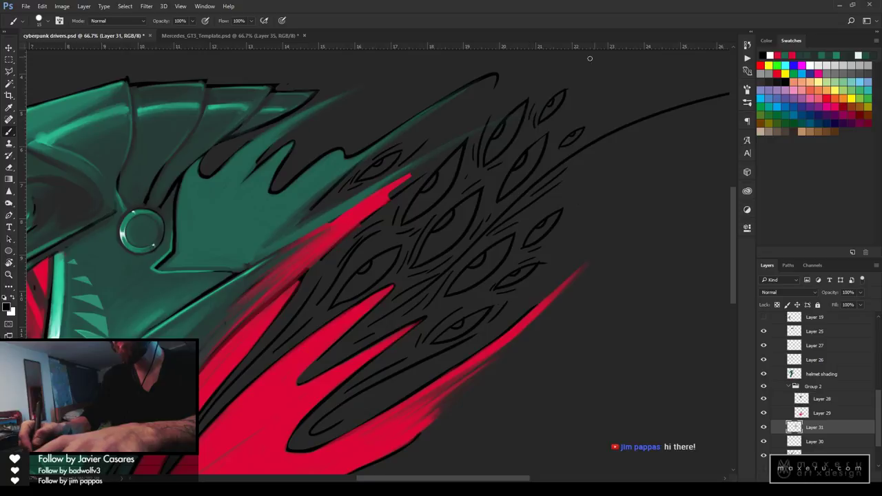
mouse_move(558, 141)
left_mouse_down()
mouse_move(566, 130)
mouse_move(557, 154)
mouse_move(583, 139)
left_mouse_up()
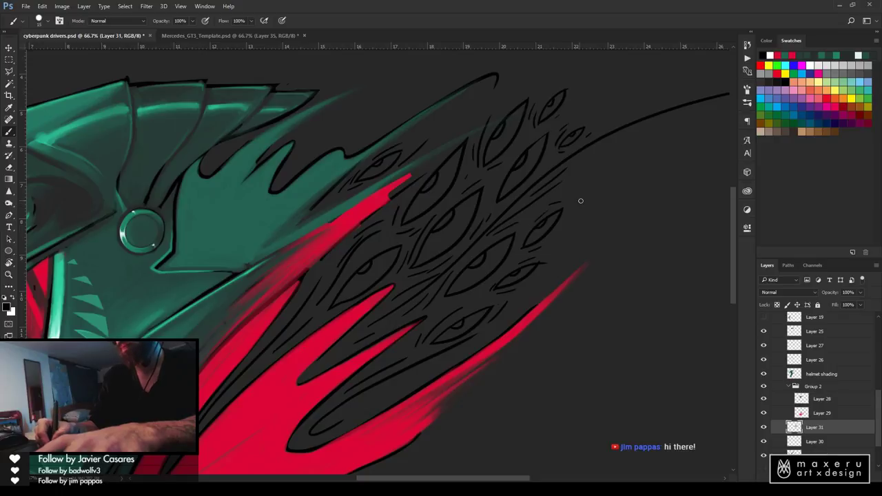
key("e")
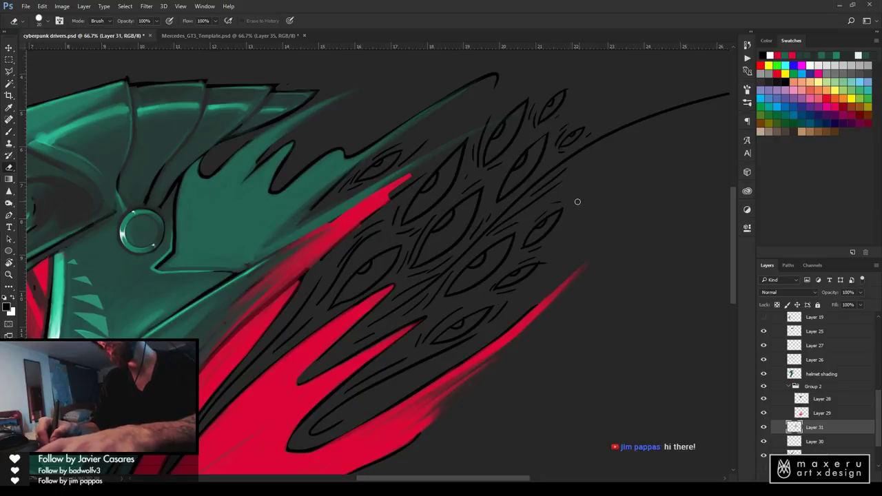
Save the illustration with the whole canvas in view
key("z")
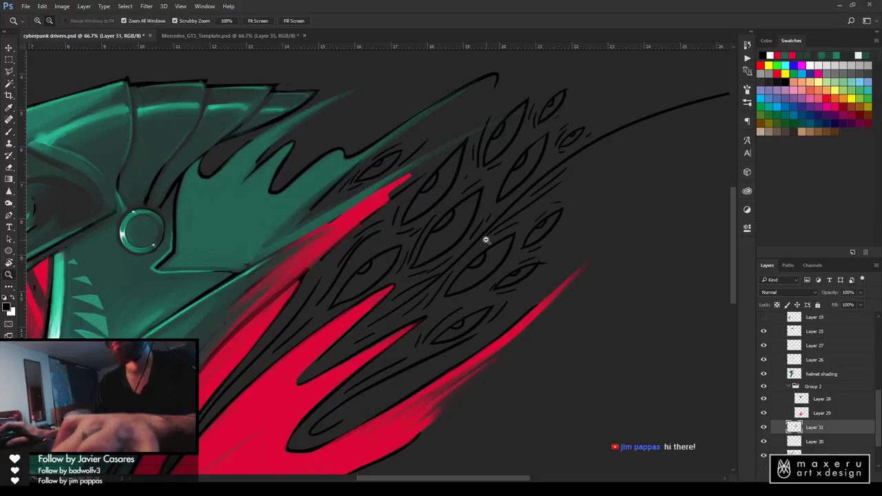
left_click(487, 239, "alt")
left_click(486, 240, "alt")
left_click(487, 240, "alt")
left_click(486, 240, "alt")
key("ctrl+s")
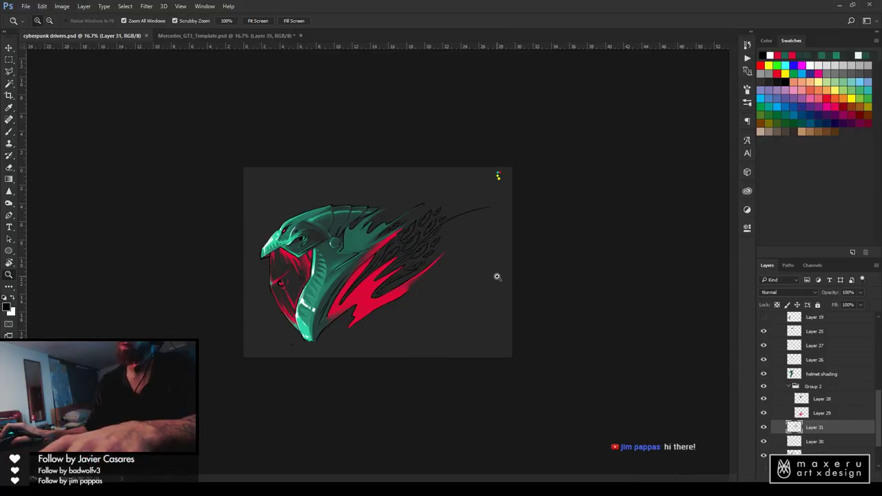
Switch to Mercedes_GT3_Template.psd and examine the snake-helmet artwork on the car template
left_click(192, 36)
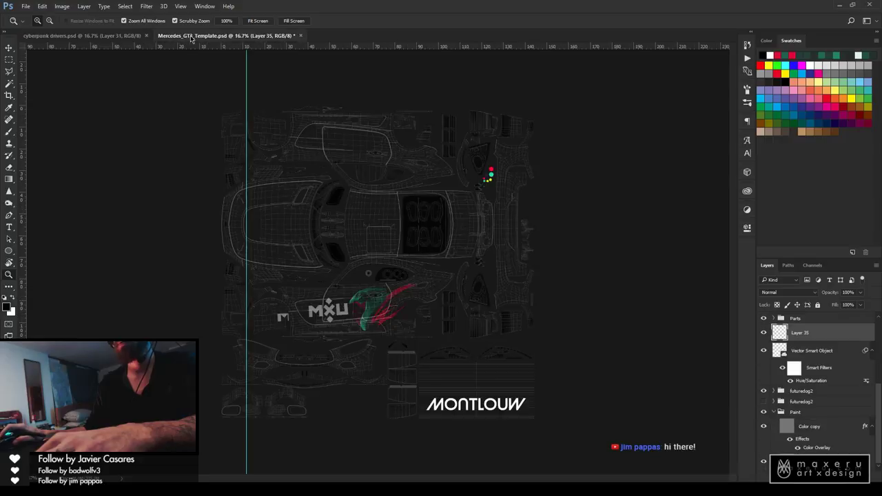
left_click(421, 298)
left_click(390, 289)
left_click(381, 245)
left_click_drag(370, 218, 429, 228)
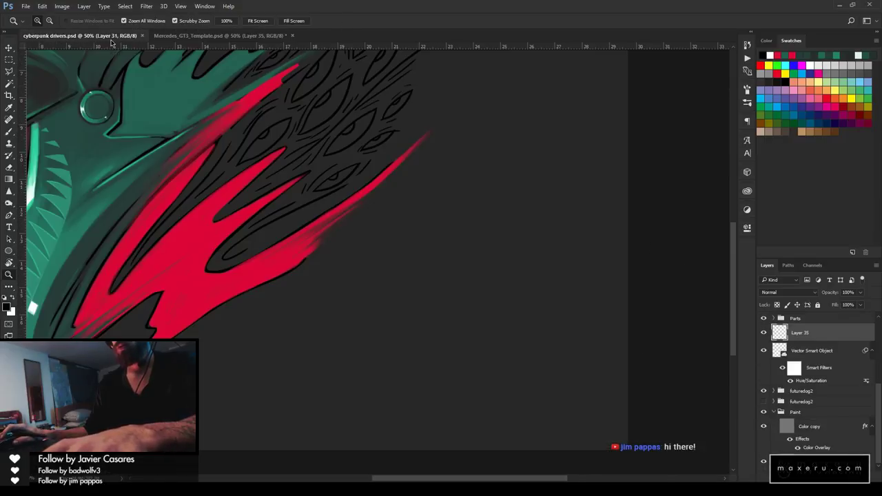
Return to cyberpunk drivers.psd and compare the illustration with the eye line-art layer hidden and shown
left_click(83, 36)
left_click_drag(304, 195, 432, 289)
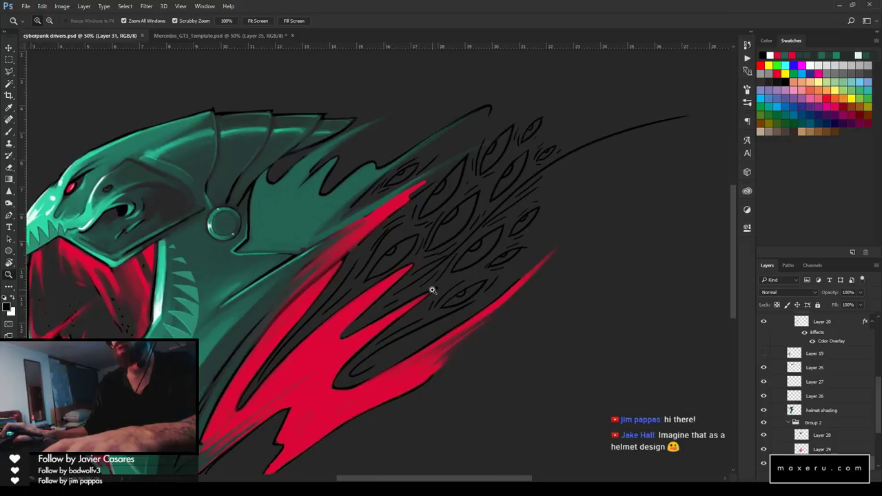
left_click(763, 463)
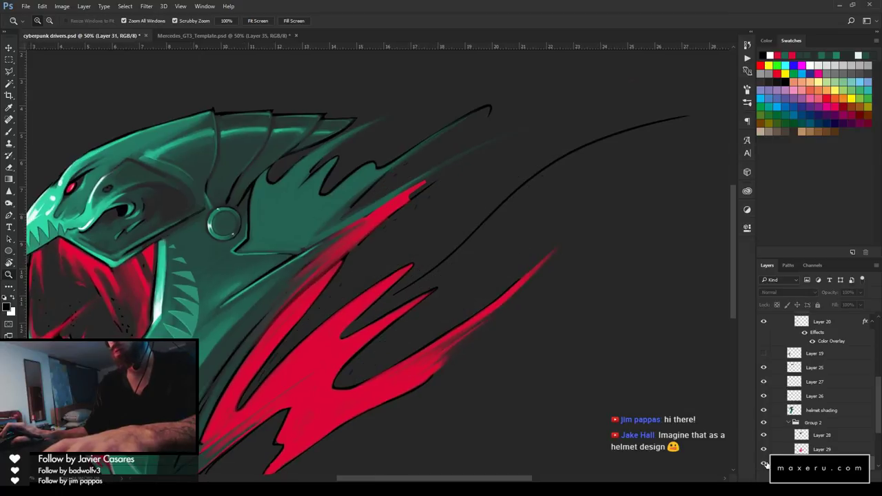
left_click(764, 463)
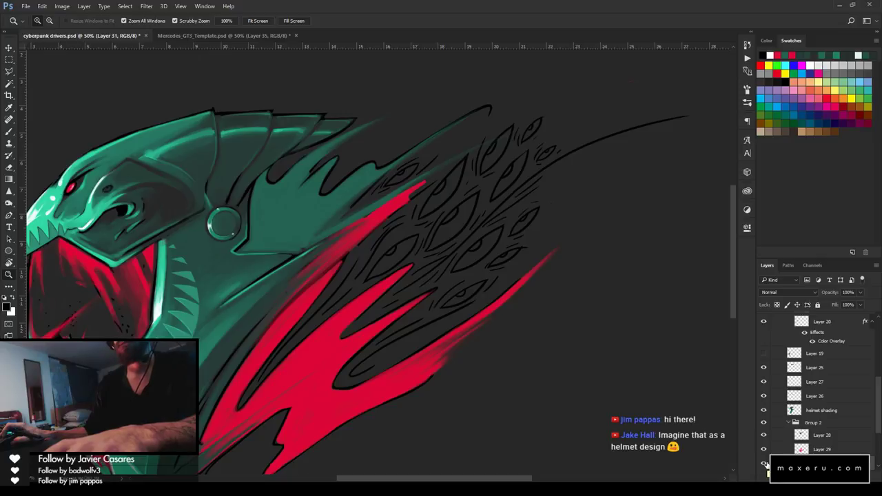
left_click(437, 297, "alt")
left_click(437, 298, "alt")
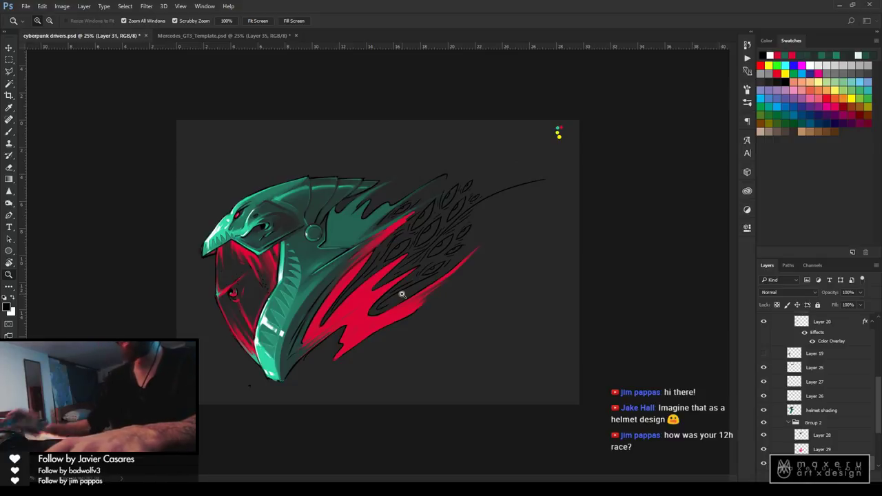
Draw a narrow black eye outline over the upper green flame streak beside the top eyes, redoing the first curve
left_click(443, 203)
left_click(445, 205)
key("b")
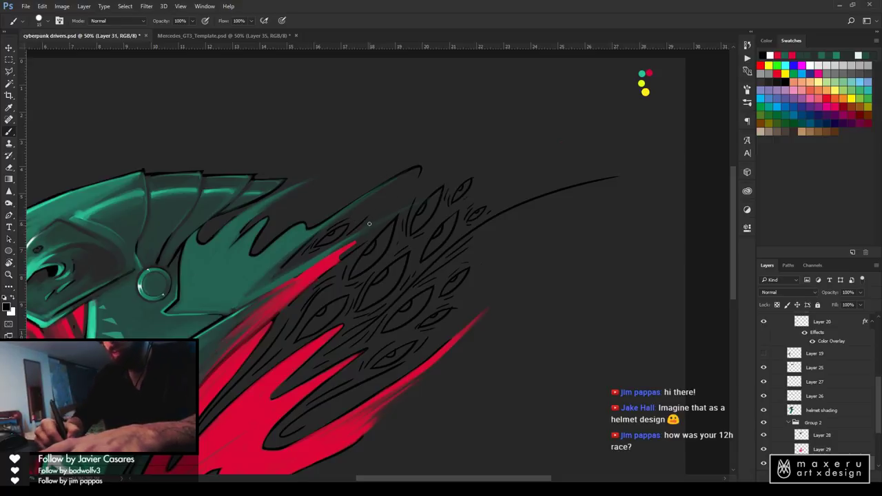
left_click_drag(369, 236, 407, 182)
key("ctrl+z")
left_click_drag(370, 234, 400, 190)
left_click_drag(369, 231, 397, 195)
key("e")
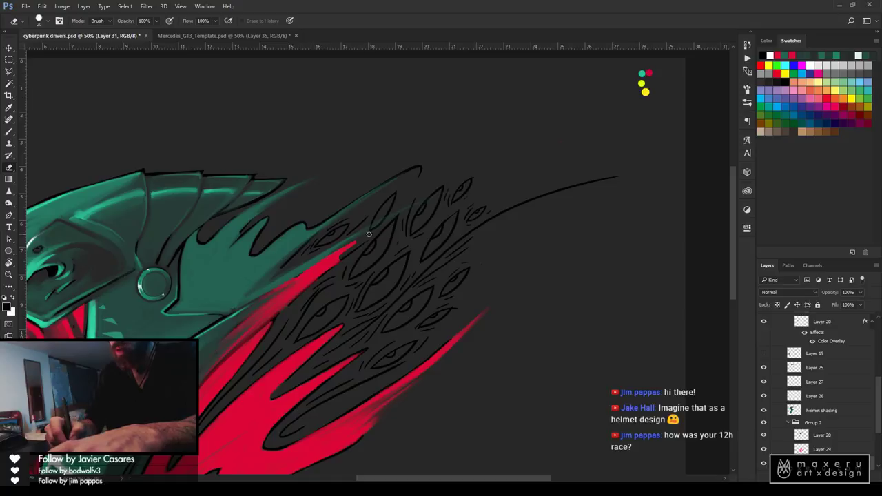
Add the pupil to the new eye and draw a smaller eye with a pupil beside it under the green flame edge
key("b")
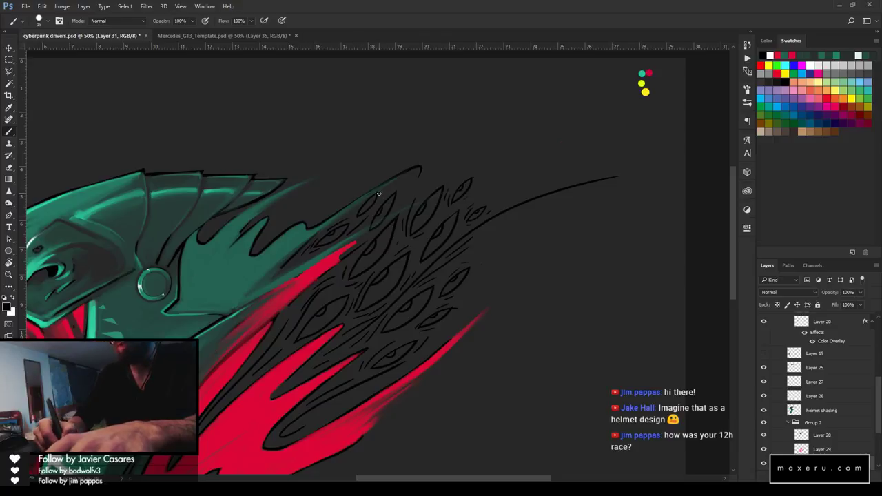
key("e")
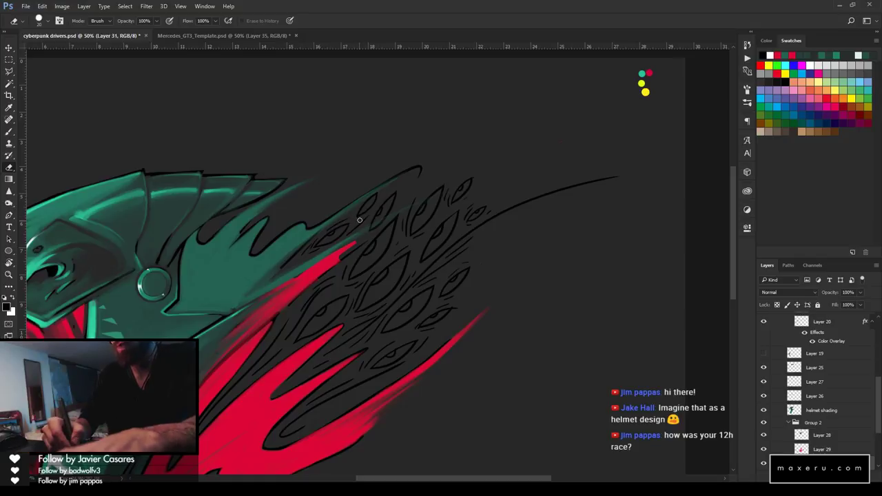
key("b")
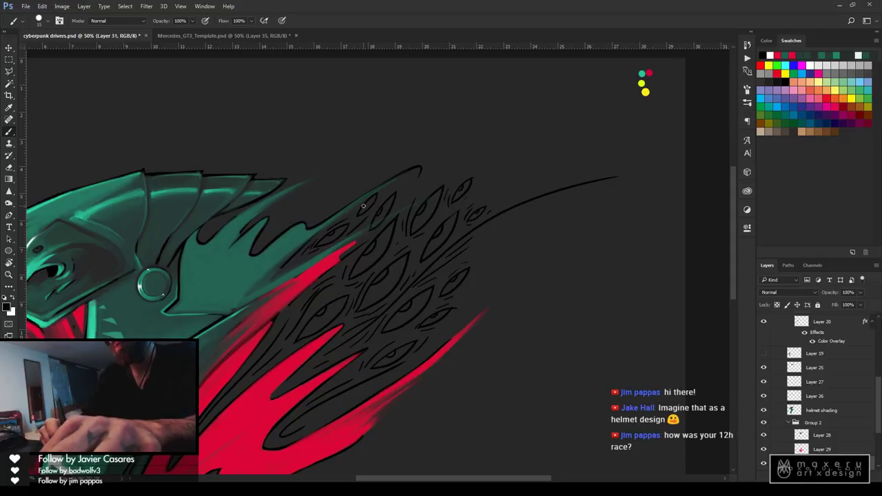
key("e")
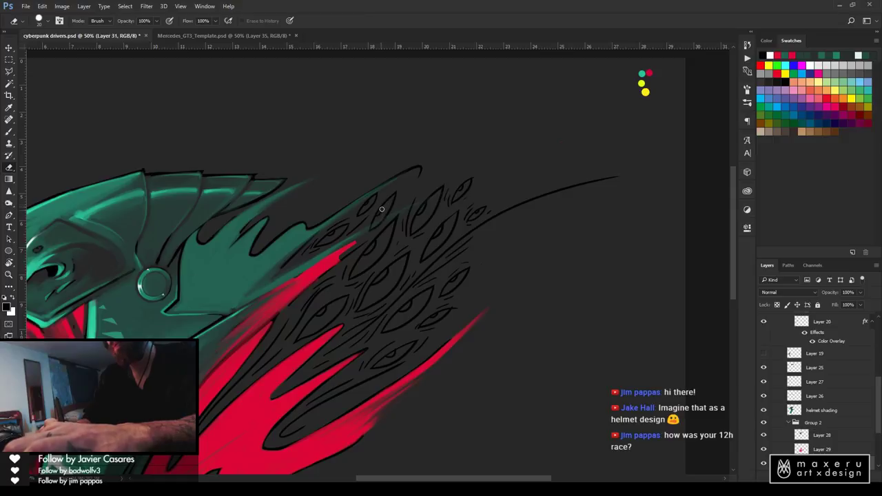
Draw wrinkle strokes around the two new eyes and add another small eye above the green flame's upper edge
key("b")
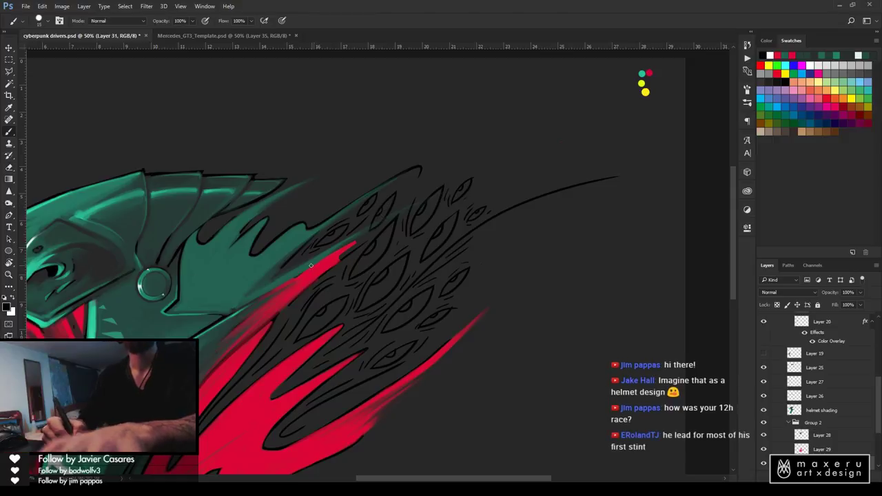
key("e")
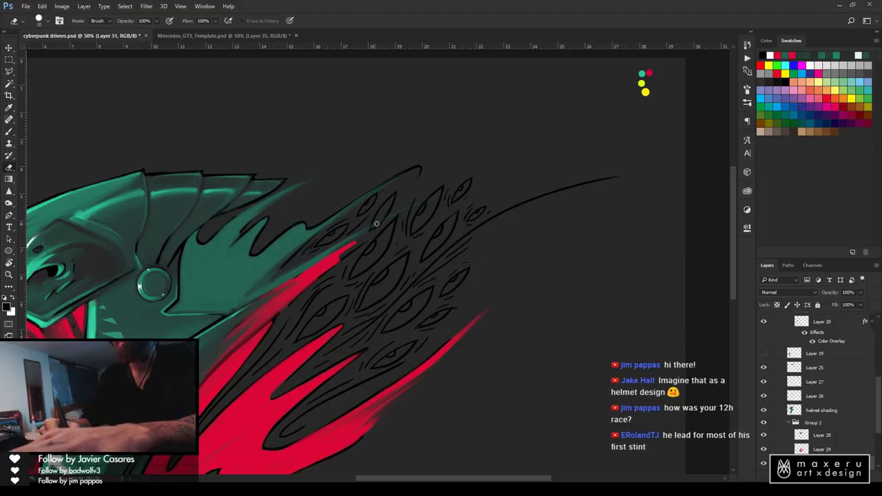
key("b")
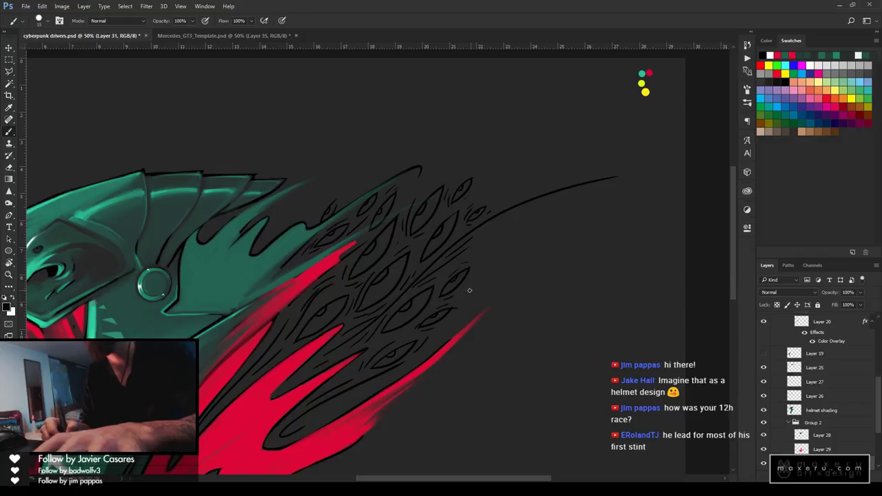
key("e")
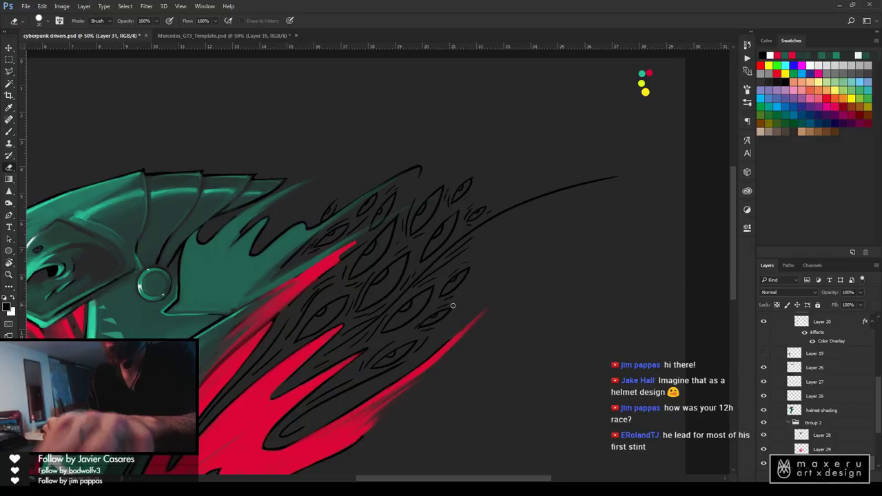
key("b")
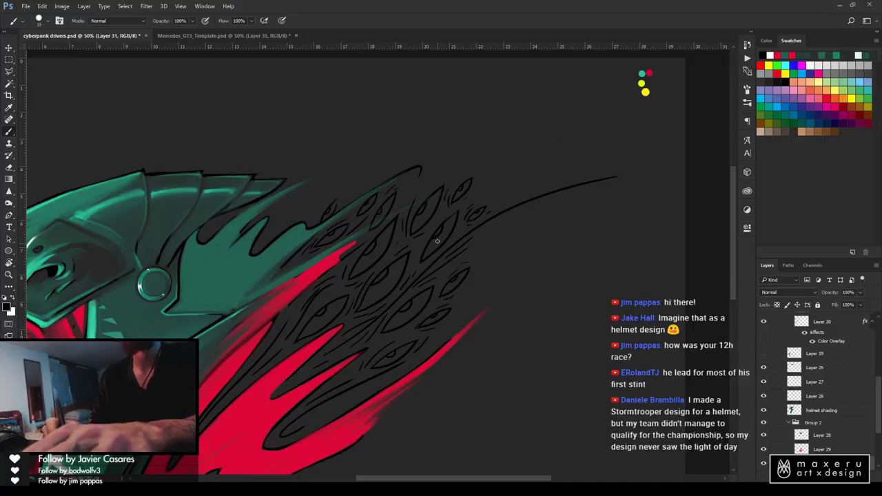
Draw a small eye with a pupil beyond the uppermost eyes and erase the overshooting line ends at its tip and its neighbour's
left_click_drag(482, 195, 525, 176)
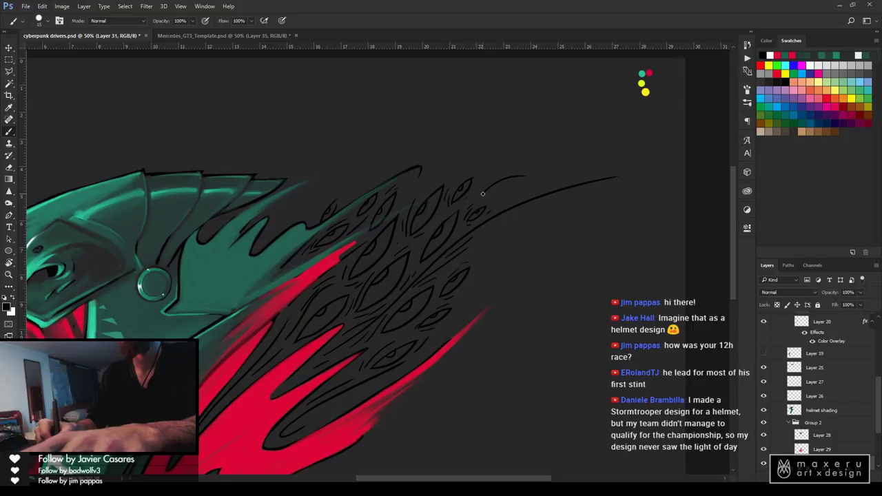
mouse_move(484, 195)
left_mouse_down()
mouse_move(514, 179)
mouse_move(506, 182)
left_mouse_up()
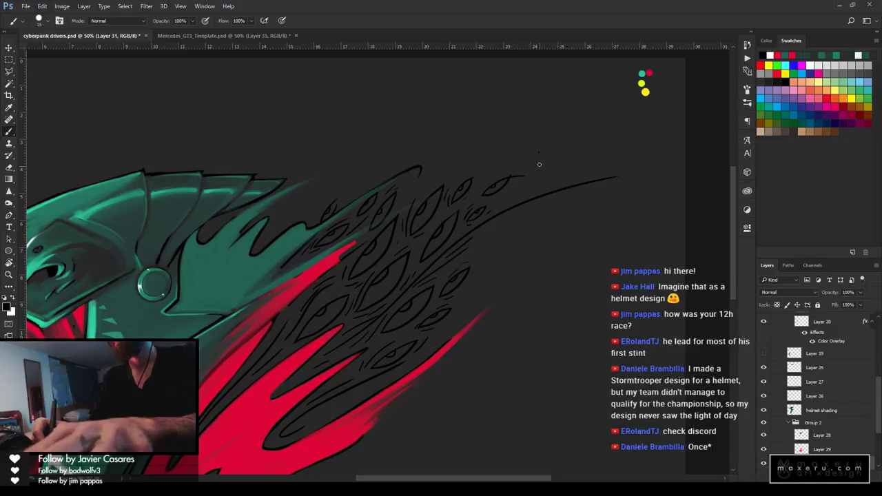
scroll(524, 173, "up", 2)
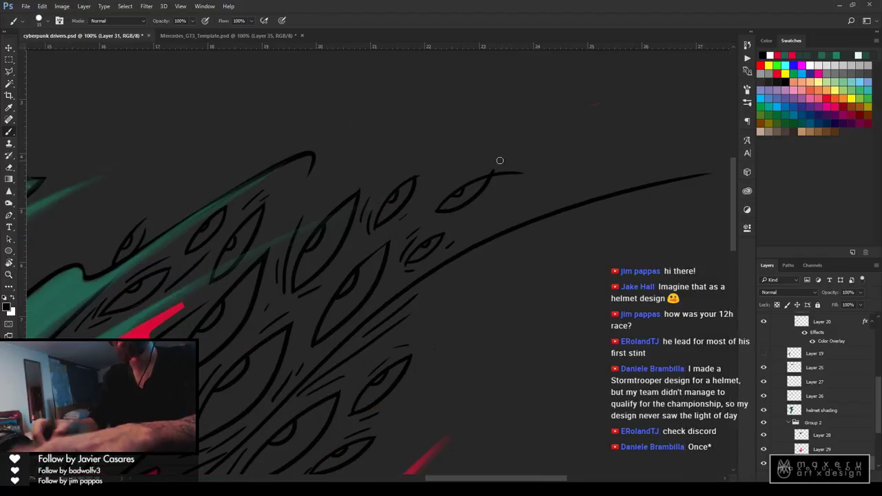
key("e")
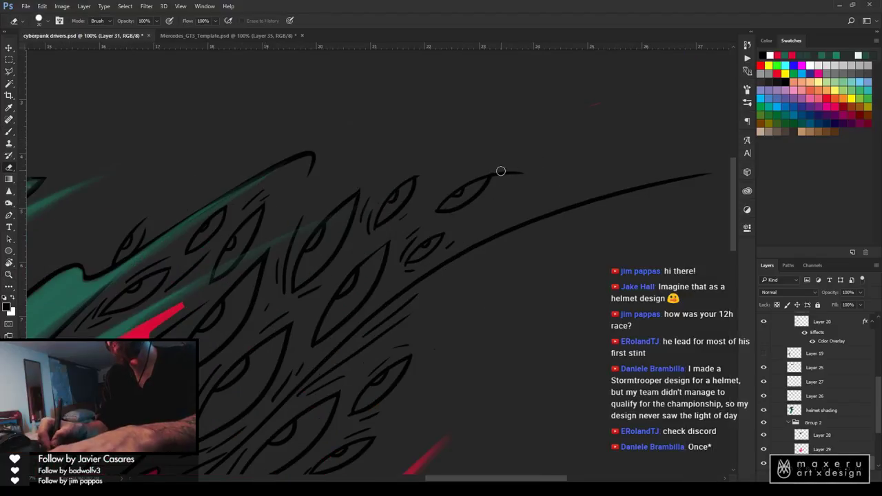
mouse_move(501, 171)
left_mouse_down()
mouse_move(488, 191)
mouse_move(497, 166)
mouse_move(499, 180)
mouse_move(524, 172)
left_mouse_up()
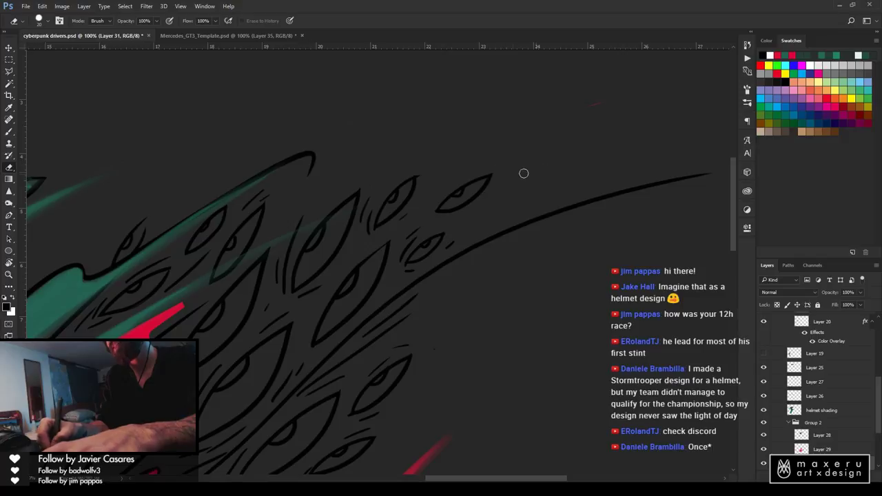
mouse_move(420, 175)
left_mouse_down()
mouse_move(421, 189)
mouse_move(408, 177)
left_mouse_up()
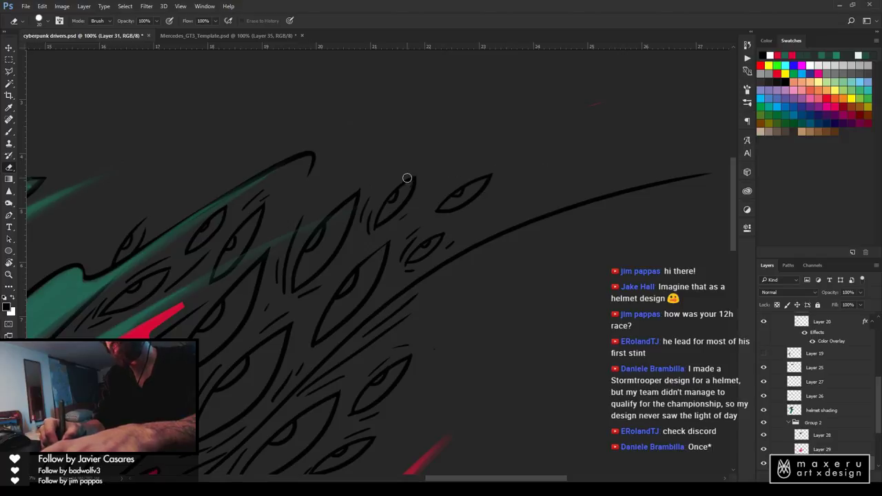
Draw a small eye with a pupil just above the lower red flame's tip, redoing its lower curve and trimming the overshoot
key("b")
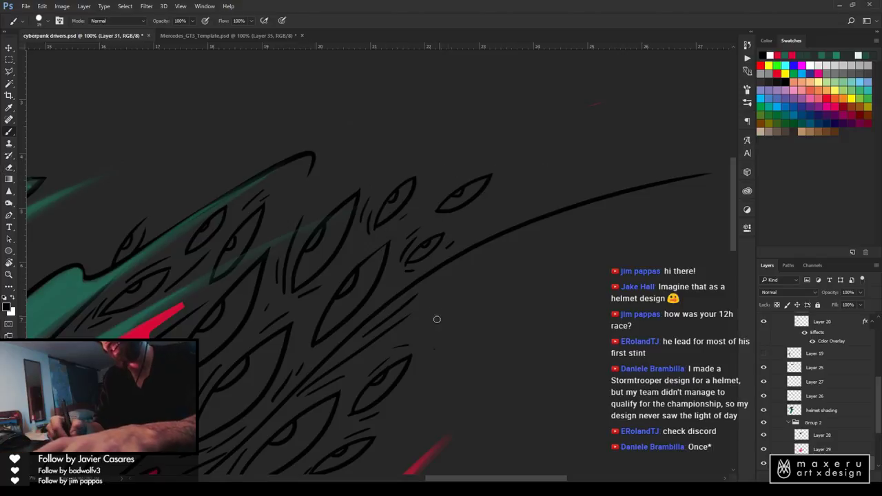
left_click_drag(447, 310, 477, 90)
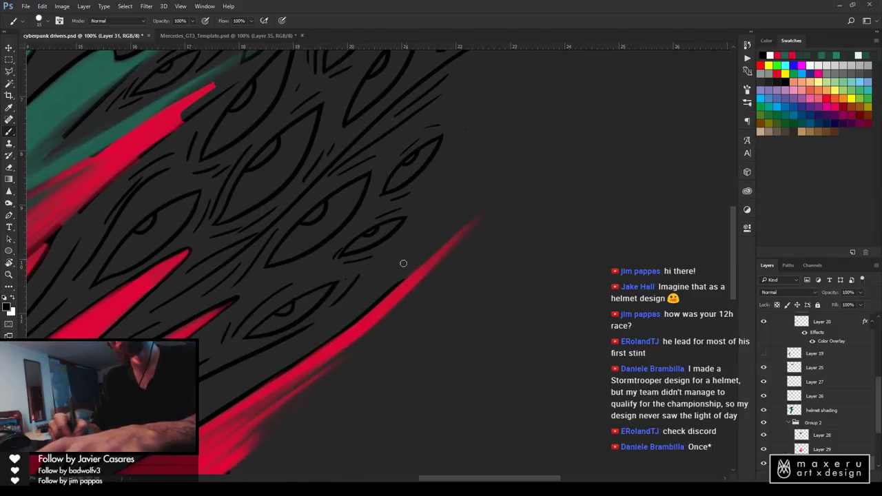
left_click_drag(381, 267, 447, 246)
left_click_drag(377, 280, 441, 248)
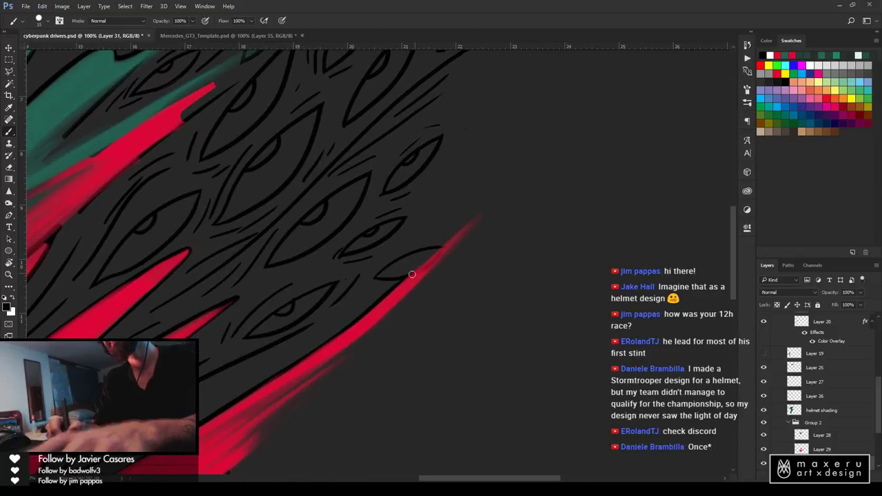
key("ctrl+z")
mouse_move(379, 278)
left_mouse_down()
mouse_move(433, 246)
mouse_move(434, 255)
mouse_move(408, 258)
left_mouse_up()
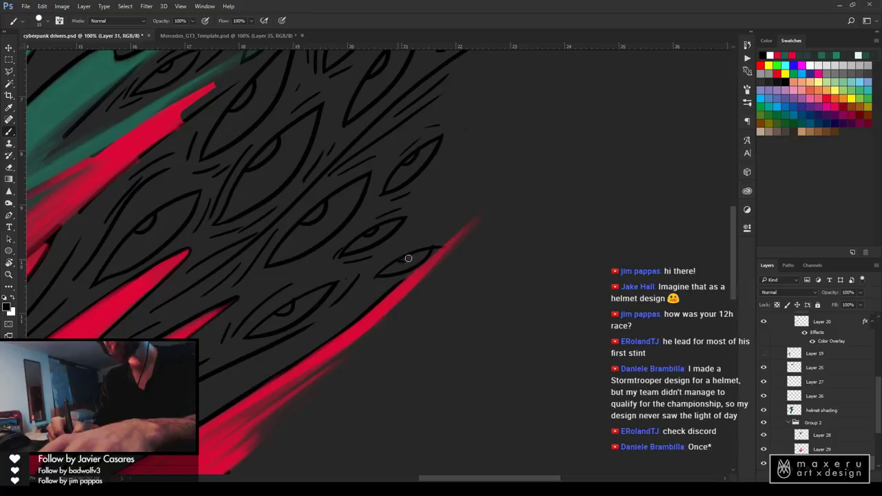
key("e")
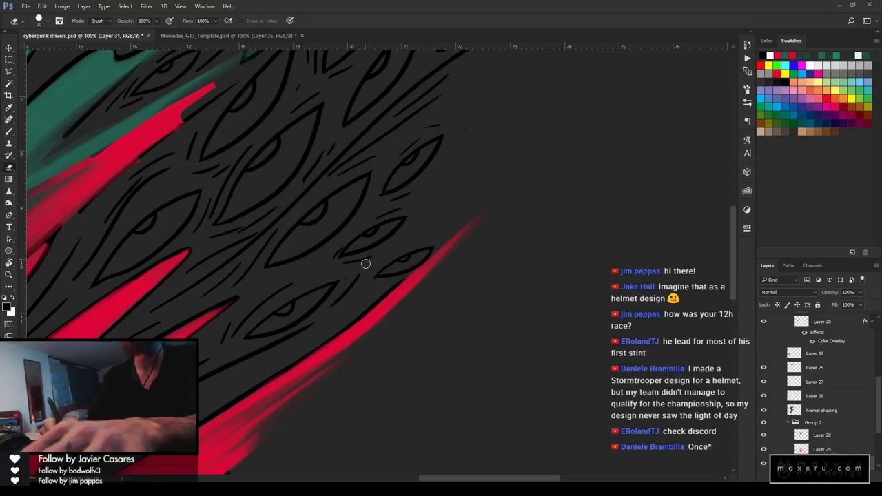
key("b")
Draw a small eye with a pupil beneath the long black trailing curve, replacing the first upper lid stroke
left_click_drag(414, 149, 368, 272)
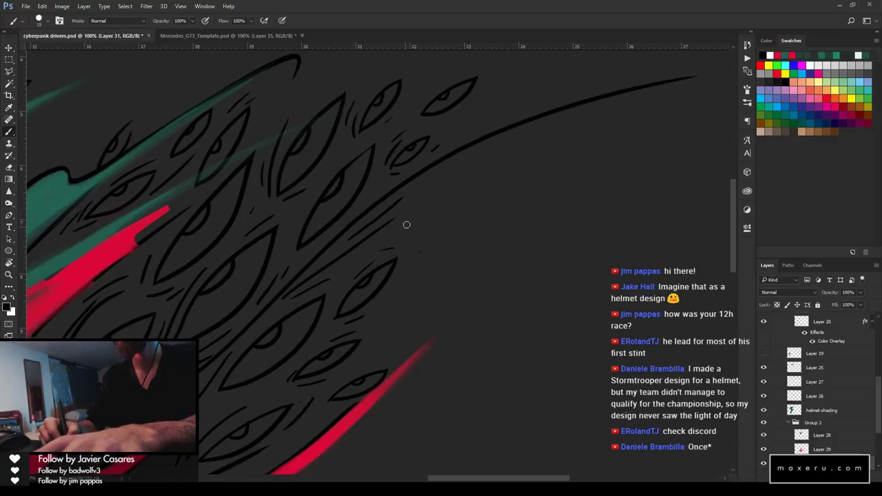
left_click_drag(405, 229, 469, 193)
key("e")
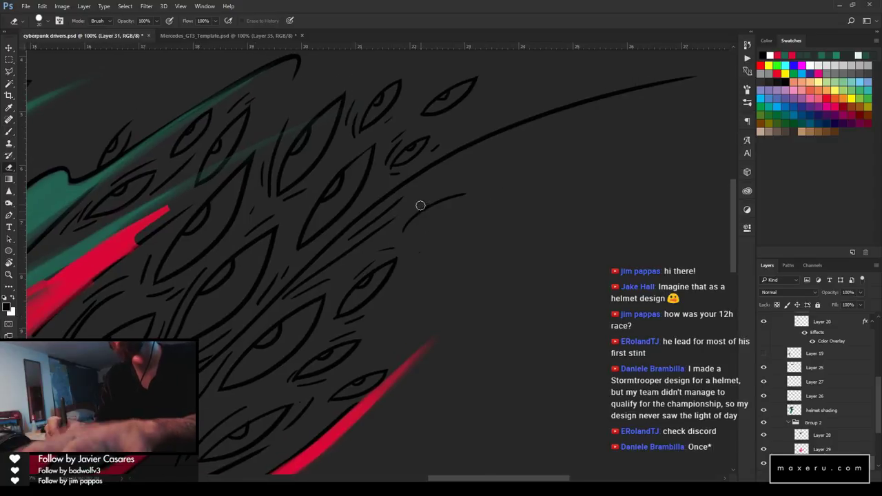
left_click_drag(408, 224, 455, 192)
key("b")
left_click_drag(399, 233, 476, 204)
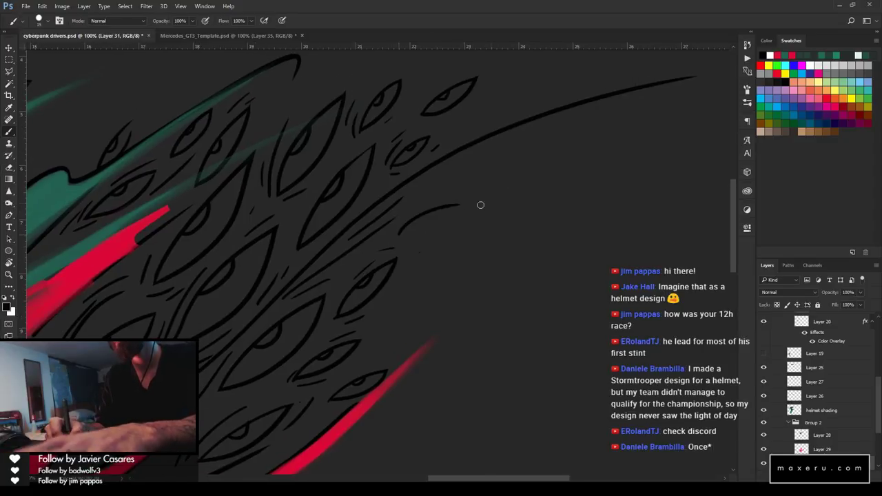
mouse_move(401, 232)
left_mouse_down()
mouse_move(453, 206)
mouse_move(431, 212)
left_mouse_up()
key("e")
key("b")
key("e")
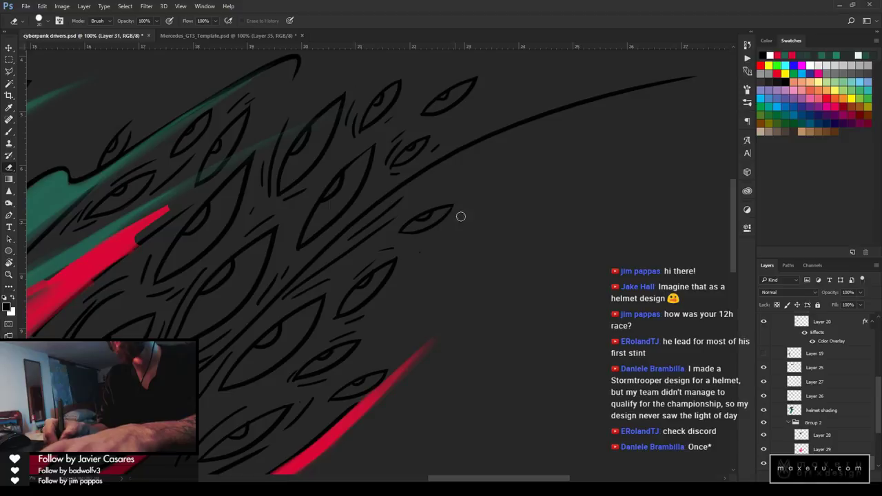
Check the whole illustration and add a new empty layer for more line art
key("z")
left_click(442, 284, "alt")
left_click(443, 284, "alt")
left_click(416, 353, "alt")
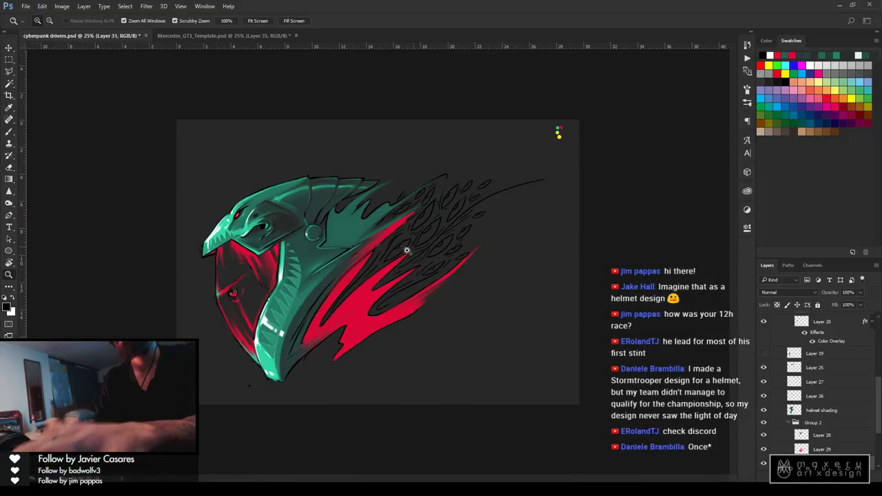
key("b")
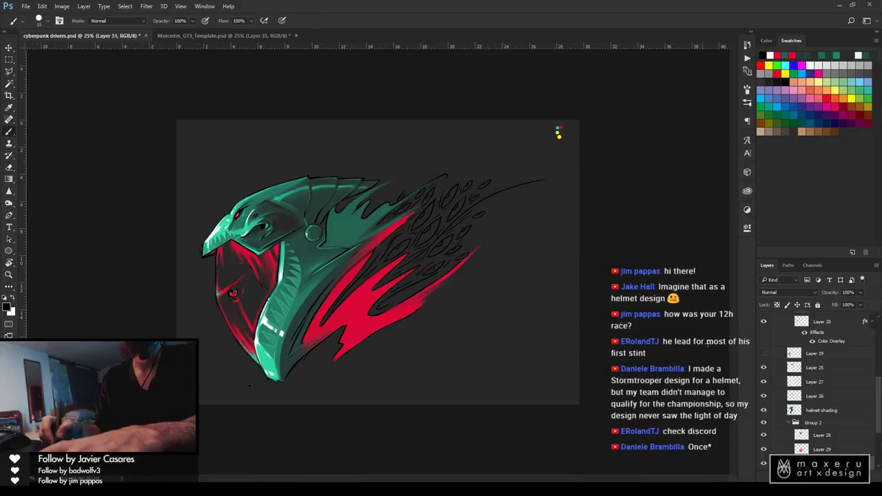
left_click(852, 473)
Draw a long black outline from the lower red flame's outer edge up past the trailing curve's end, redoing the stroke until it sweeps upward
key("z")
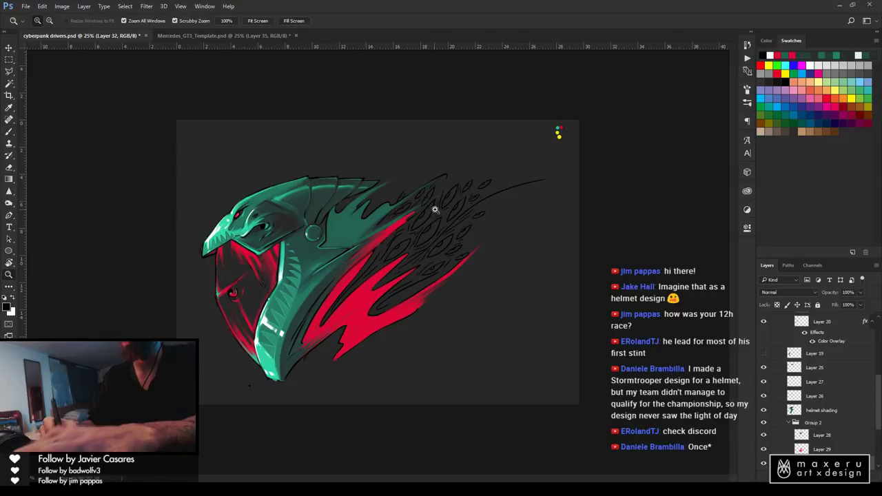
left_click(435, 209)
left_click(437, 212)
key("b")
left_click_drag(335, 250, 454, 131)
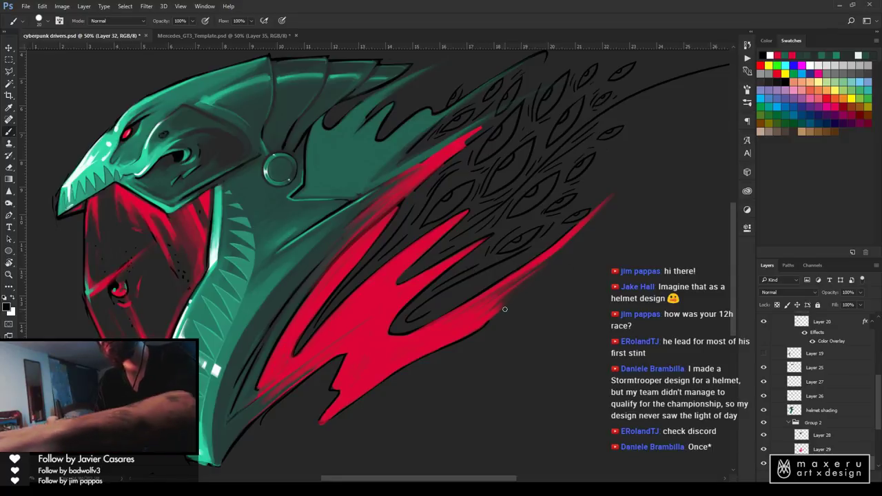
mouse_move(577, 234)
left_mouse_down()
mouse_move(356, 305)
mouse_move(266, 391)
mouse_move(423, 242)
mouse_move(478, 208)
left_mouse_up()
key("ctrl+z")
left_click_drag(285, 370, 589, 129)
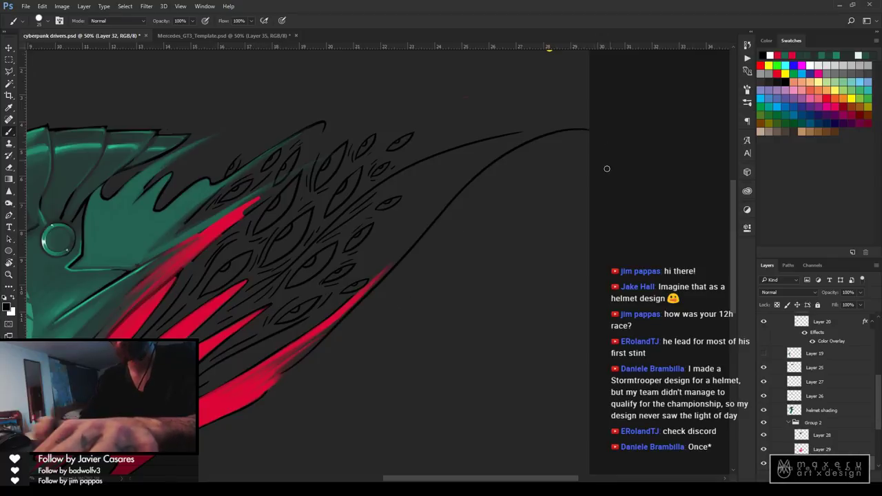
key("ctrl+z")
left_click_drag(314, 353, 578, 117)
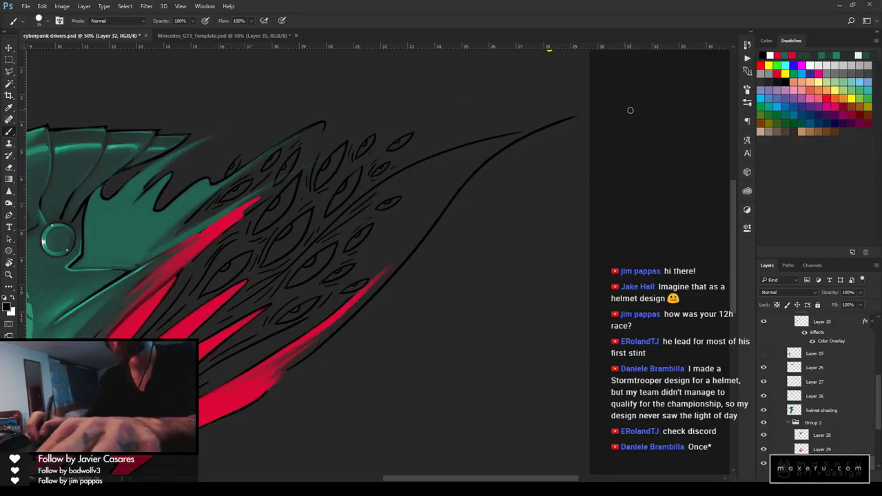
left_click_drag(317, 168, 517, 101)
key("e")
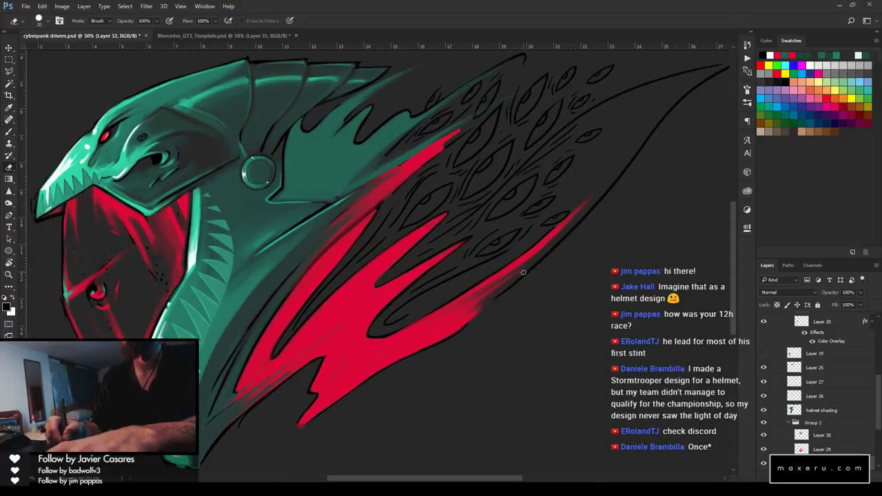
key("b")
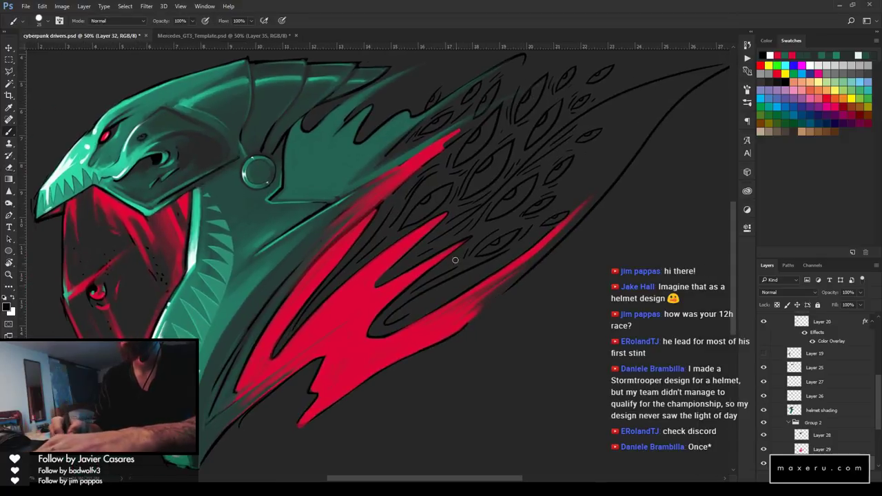
left_click_drag(446, 176, 418, 255)
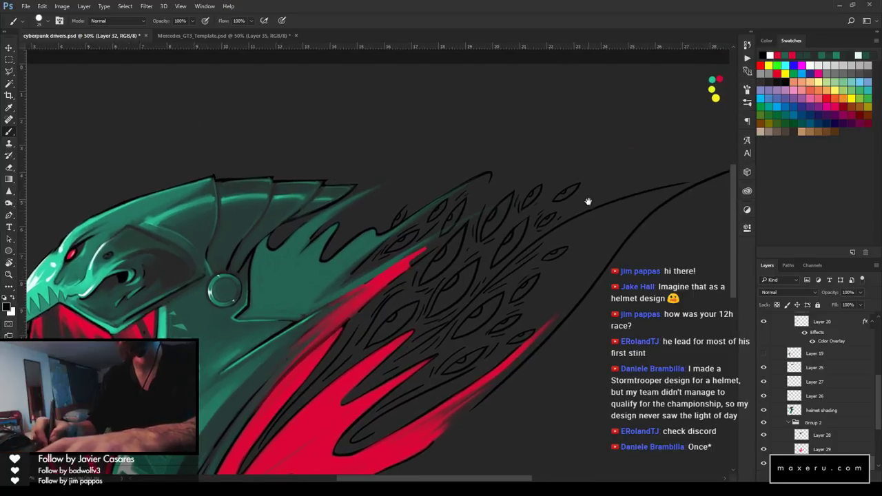
left_click_drag(587, 199, 386, 138)
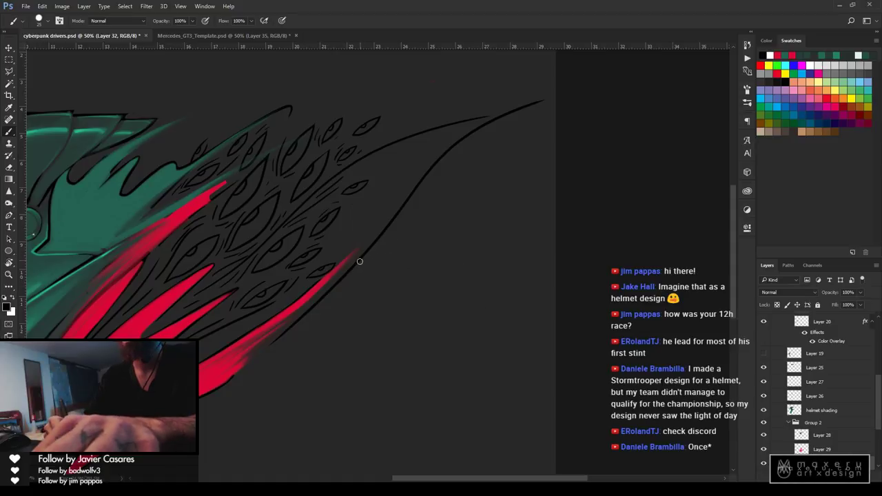
left_click_drag(360, 261, 528, 240)
left_click_drag(385, 232, 466, 200)
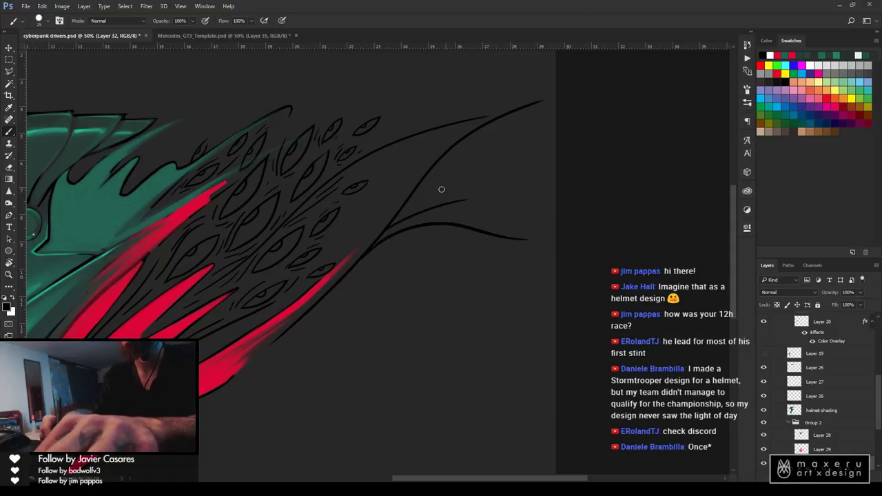
key("ctrl+z")
key("ctrl+z")
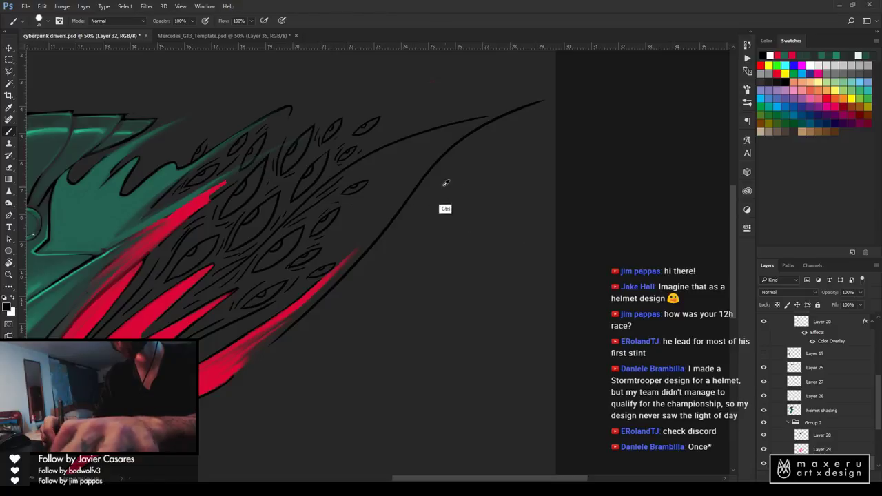
Draw three black curves fanning out from the upper part of the long outline toward the canvas's right edge
left_click_drag(422, 177, 556, 241)
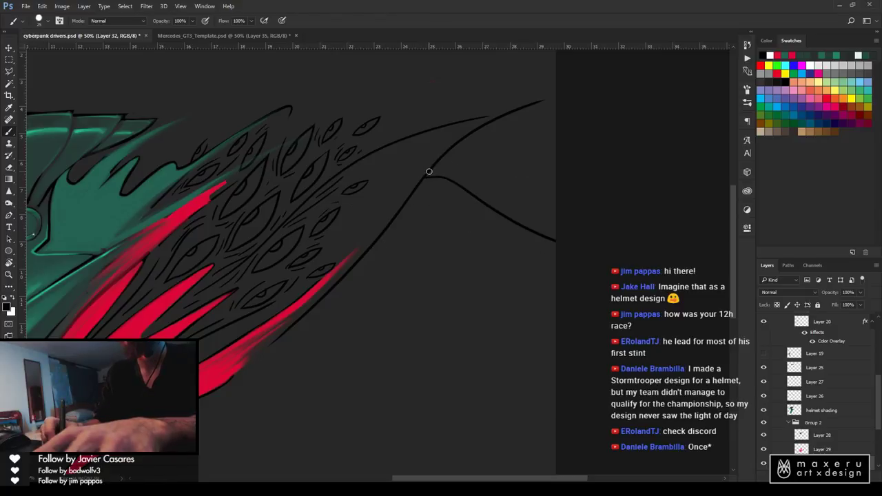
left_click_drag(428, 172, 521, 189)
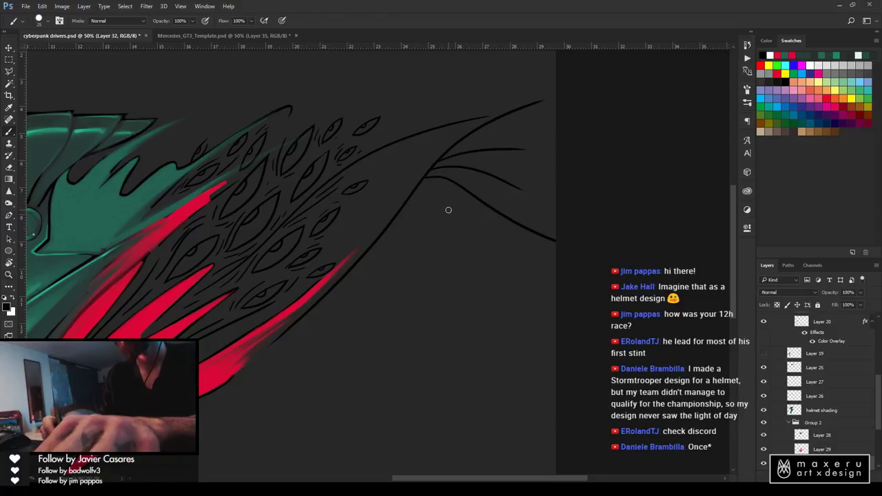
key("z")
left_click(420, 211, "alt")
left_click(421, 211, "alt")
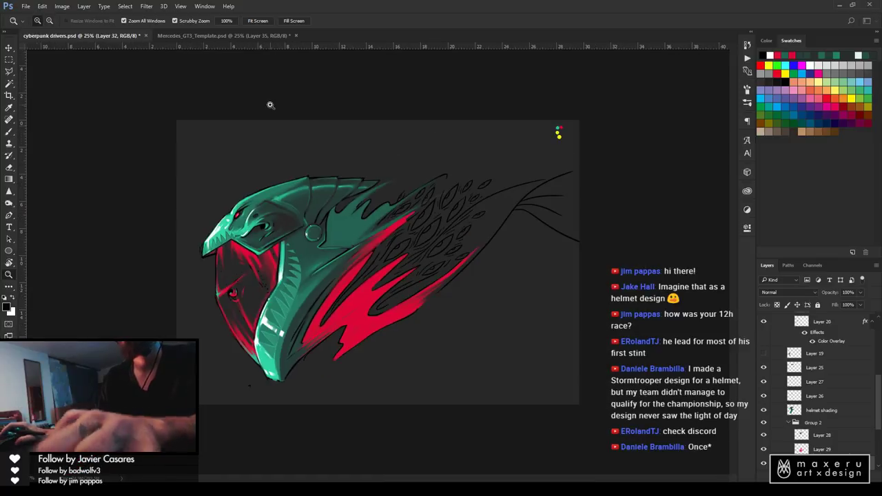
Widen the canvas to 45 cm with its left edge anchored so the extra space is added on the right
left_click(63, 7)
left_click(76, 82)
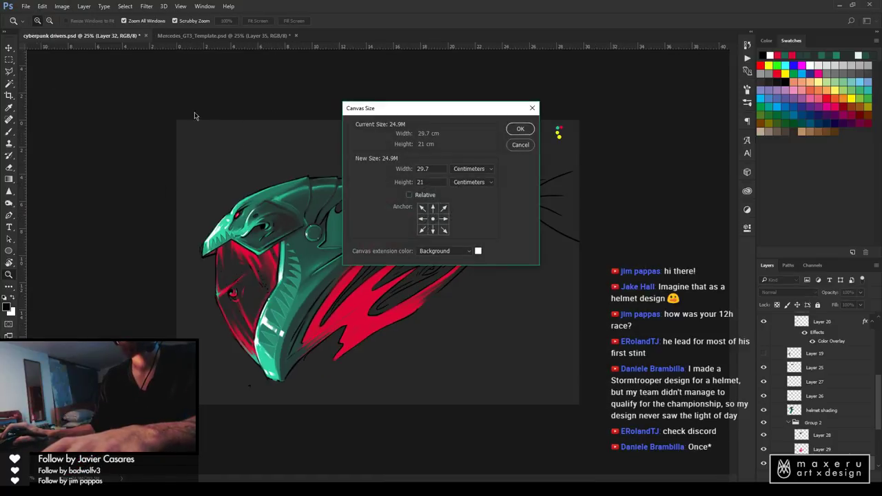
left_click(444, 220)
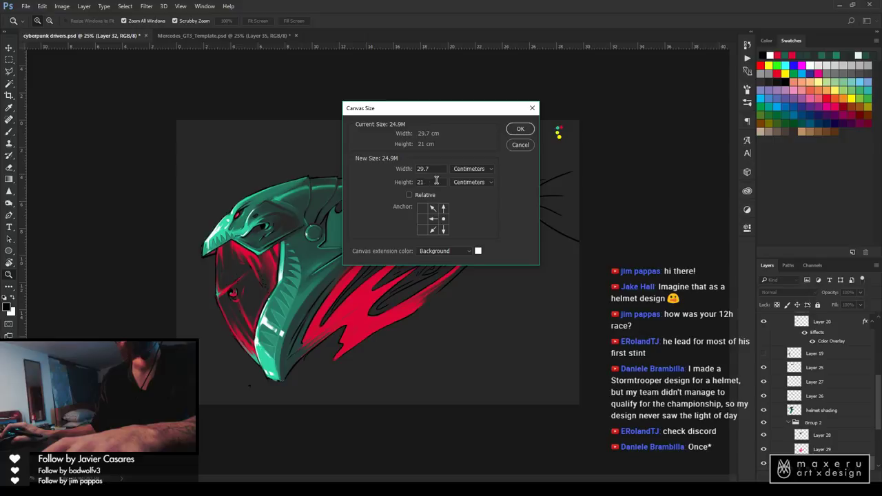
left_click(432, 219)
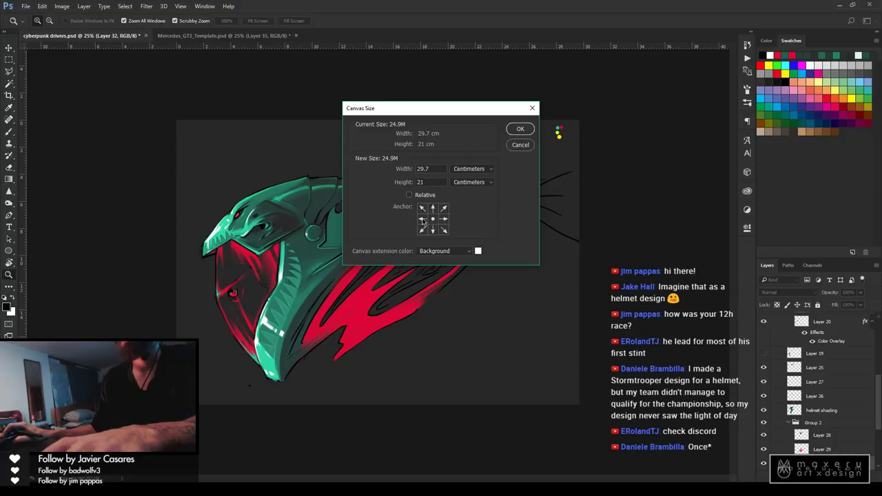
left_click(423, 220)
left_click(430, 169)
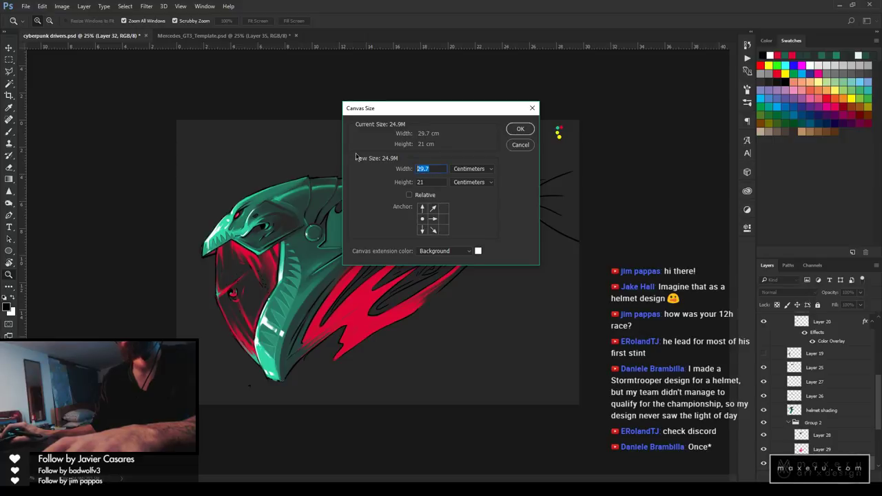
type("40")
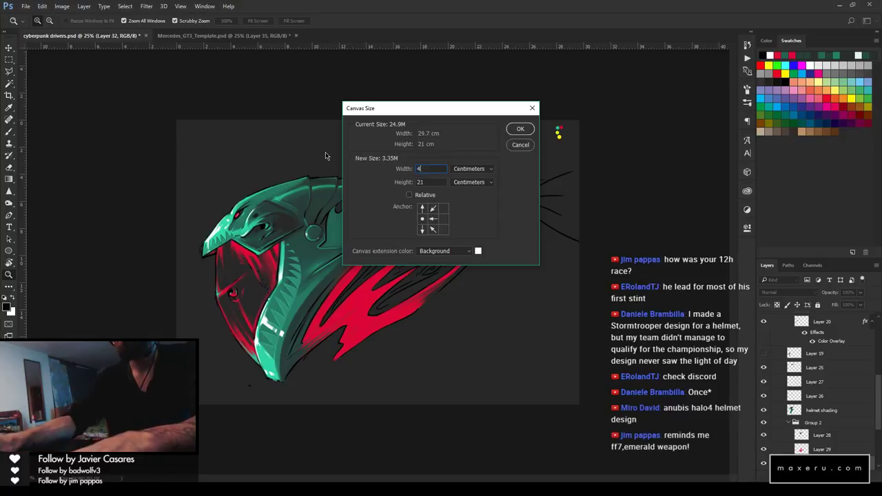
key("BackSpace")
type("5")
key("Return")
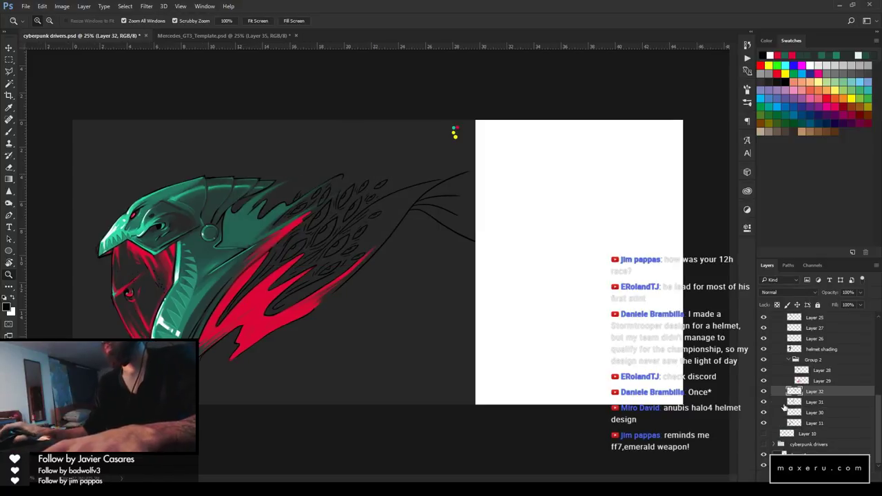
Select the Layer 1 copy background layer and extend its dark grey fill over the added white canvas area
scroll(762, 385, "down", 1)
left_click(793, 453)
left_click_drag(430, 314, 643, 296)
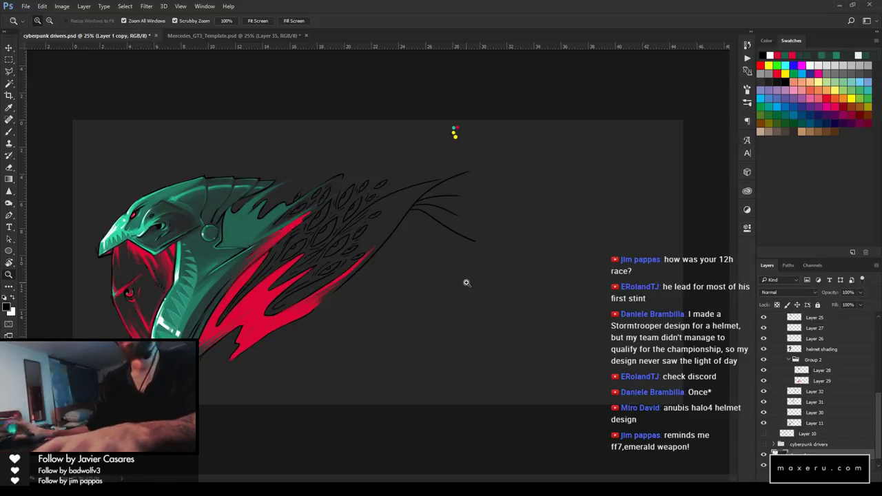
Select Layer 32 and erase the long outer outline and the black curves fanning out from it
key("e")
key("z")
left_click(448, 244)
left_click(449, 244)
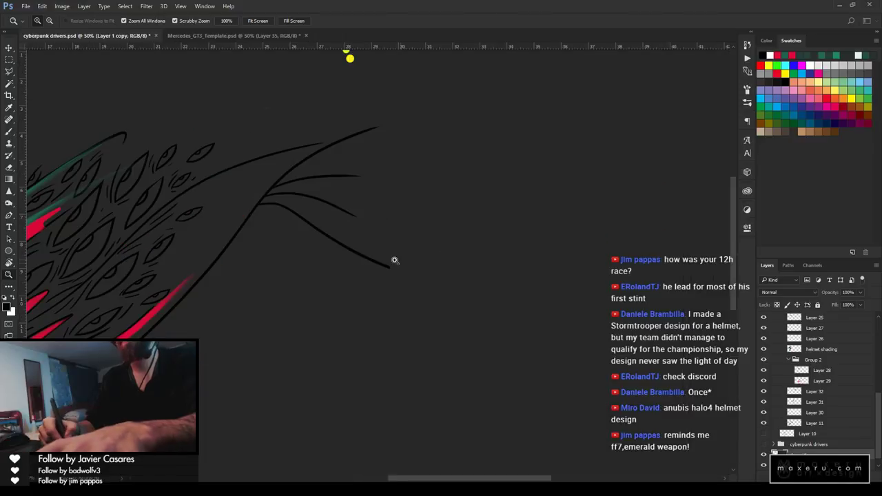
key("e")
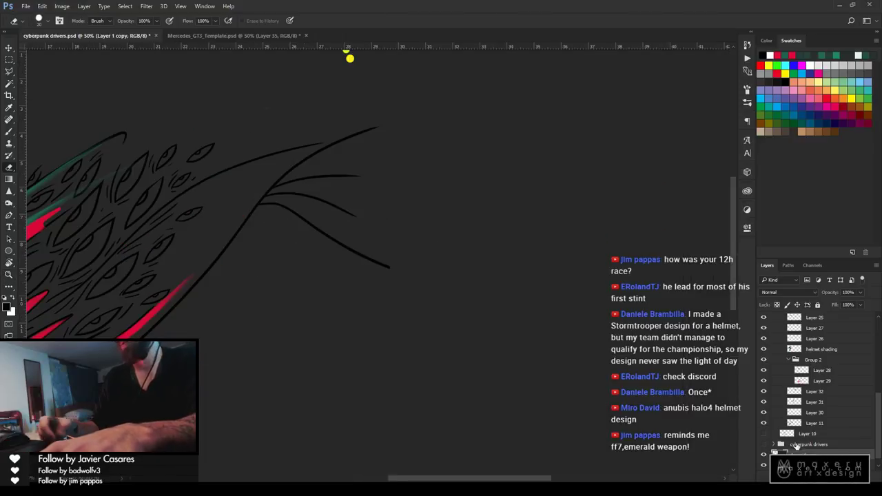
key("v")
left_click(256, 223, "ctrl")
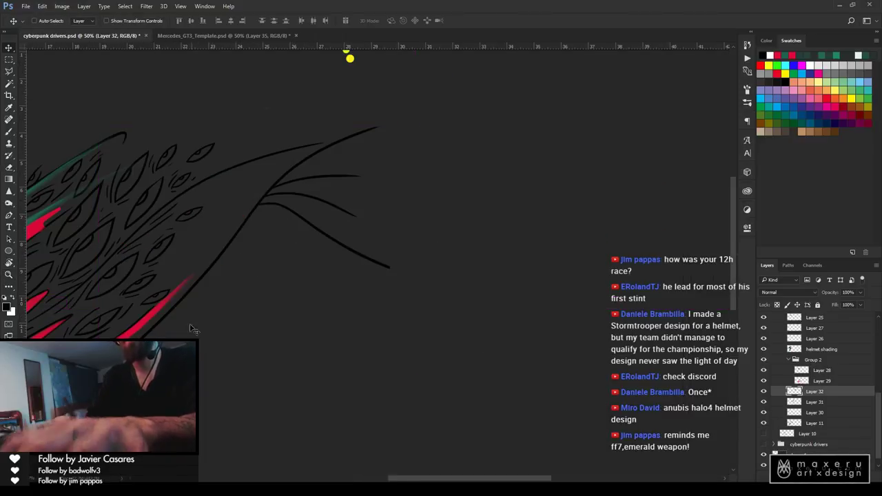
left_click_drag(193, 330, 362, 295)
key("e")
mouse_move(403, 211)
left_mouse_down()
mouse_move(370, 269)
mouse_move(379, 233)
mouse_move(332, 292)
mouse_move(307, 305)
mouse_move(305, 294)
mouse_move(338, 284)
mouse_move(281, 330)
left_mouse_up()
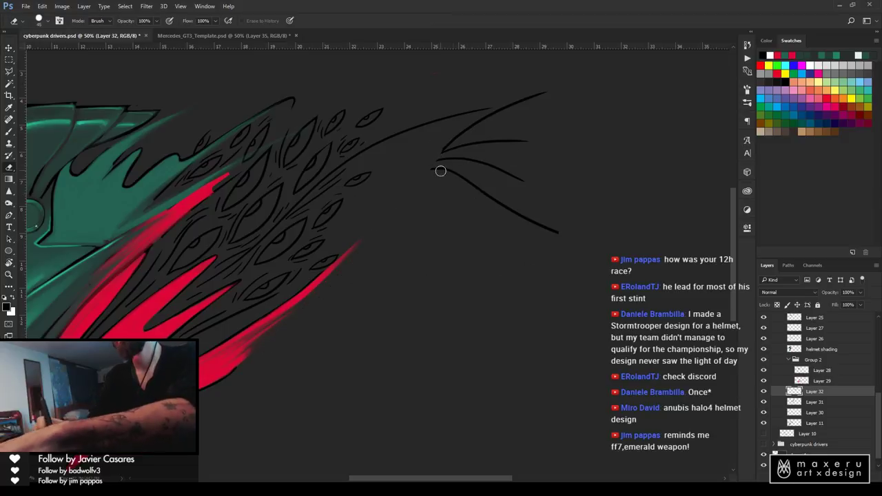
mouse_move(440, 171)
left_mouse_down()
mouse_move(473, 145)
mouse_move(414, 170)
mouse_move(454, 141)
mouse_move(422, 184)
mouse_move(543, 137)
mouse_move(487, 180)
mouse_move(562, 166)
mouse_move(442, 168)
mouse_move(467, 193)
mouse_move(498, 197)
left_mouse_up()
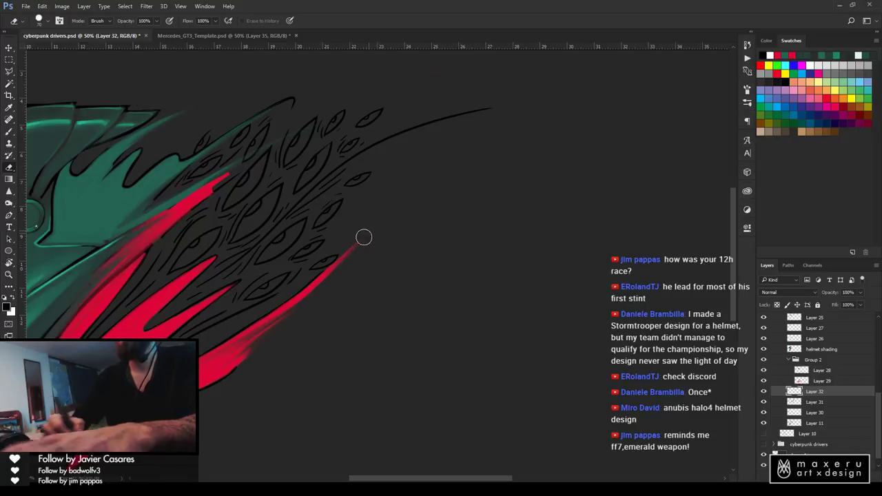
Redraw the black outer outline from the red flame's edge up to the trailing curve's end, and trim the overshoot where they meet
key("b")
left_click_drag(313, 301, 437, 142)
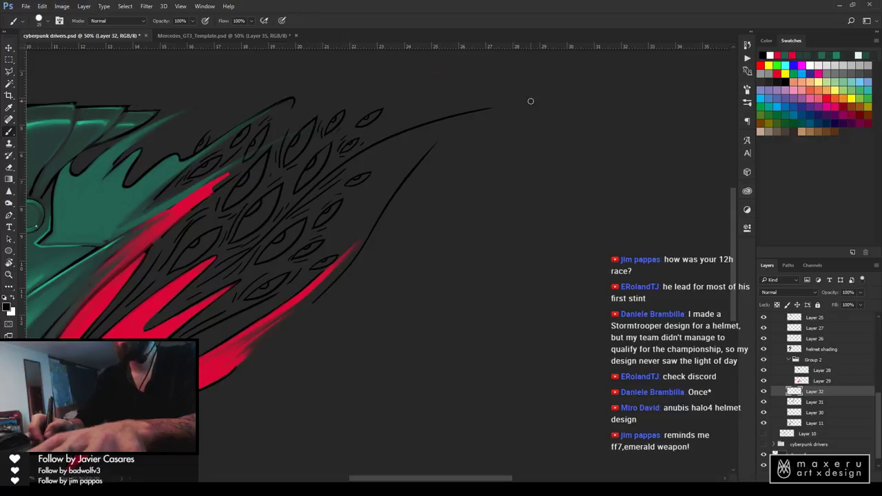
key("ctrl+z")
mouse_move(302, 309)
left_mouse_down()
mouse_move(404, 194)
mouse_move(525, 109)
mouse_move(456, 137)
mouse_move(441, 122)
mouse_move(436, 140)
mouse_move(470, 112)
left_mouse_up()
key("ctrl+z")
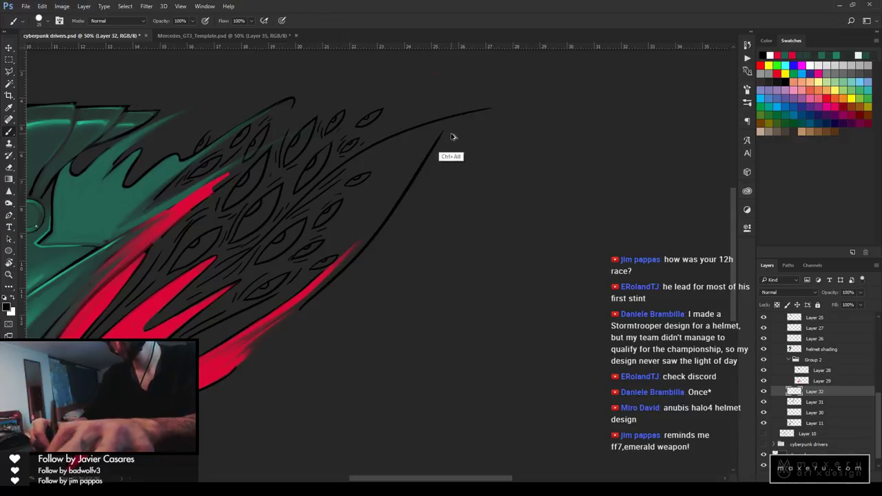
left_click_drag(435, 143, 465, 119)
key("e")
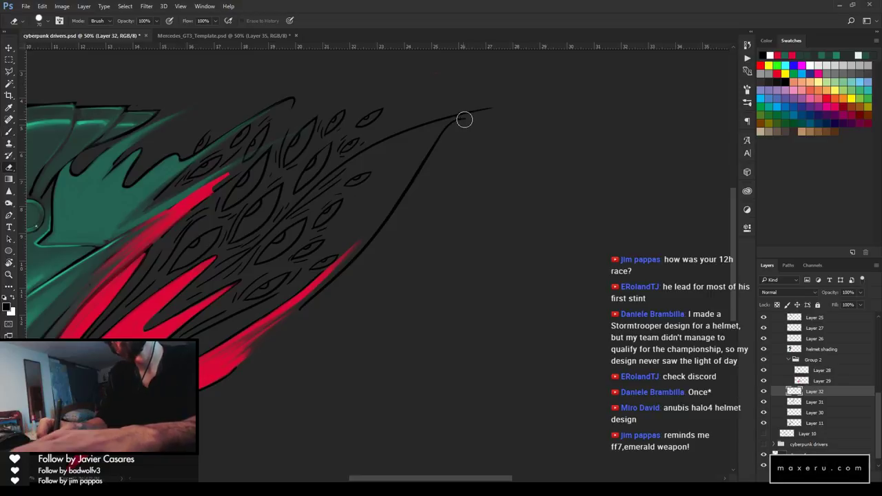
key("b")
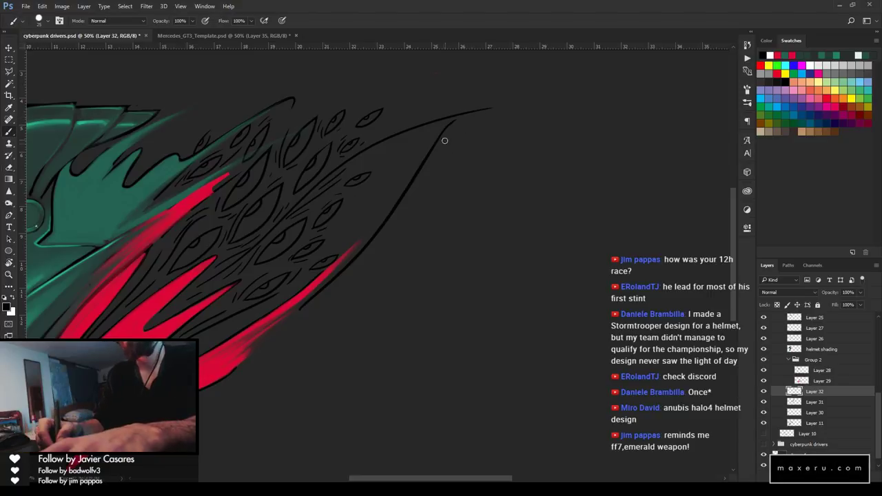
Clean up the outer outline with the Eraser where it meets the lower red flame's tip, then reduce the brush size
mouse_move(348, 195)
left_mouse_down()
mouse_move(339, 321)
mouse_move(485, 161)
left_mouse_up()
key("e")
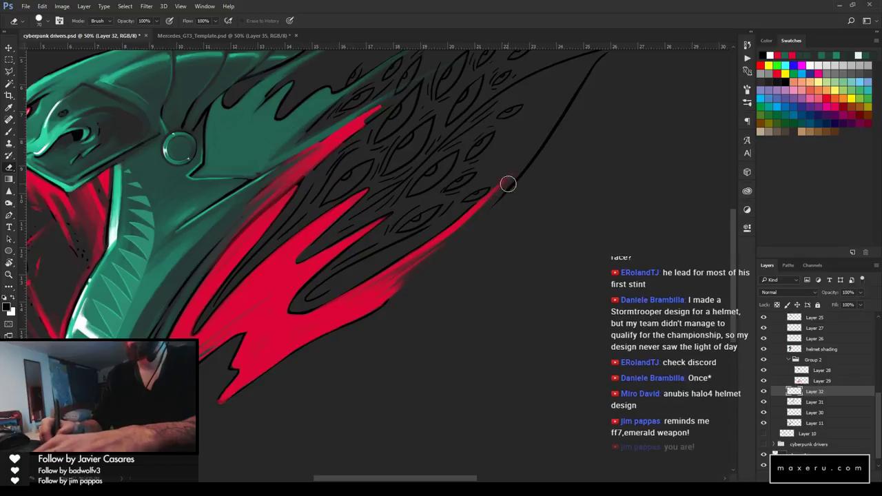
key("b")
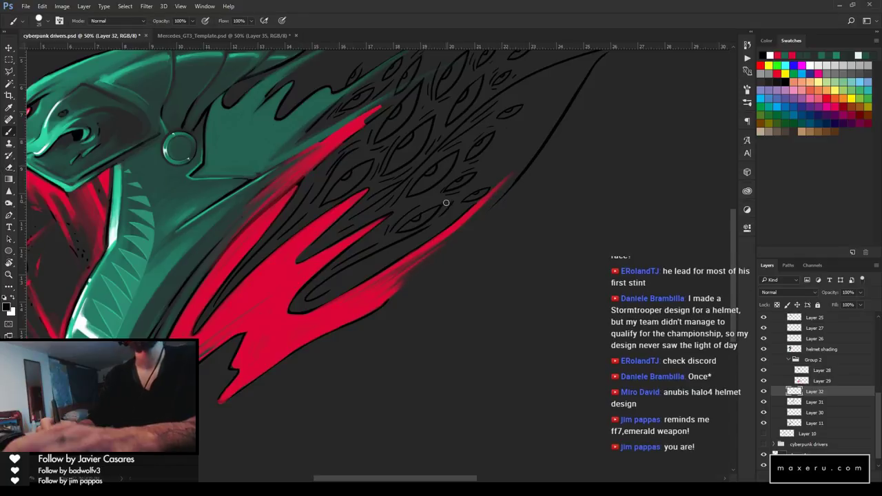
left_click_drag(479, 165, 405, 253)
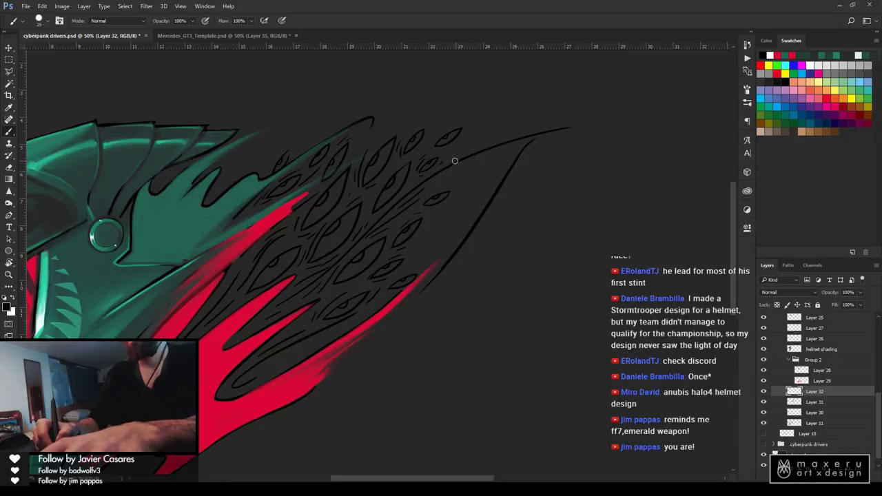
key("bracketleft")
key("bracketleft")
key("bracketleft")
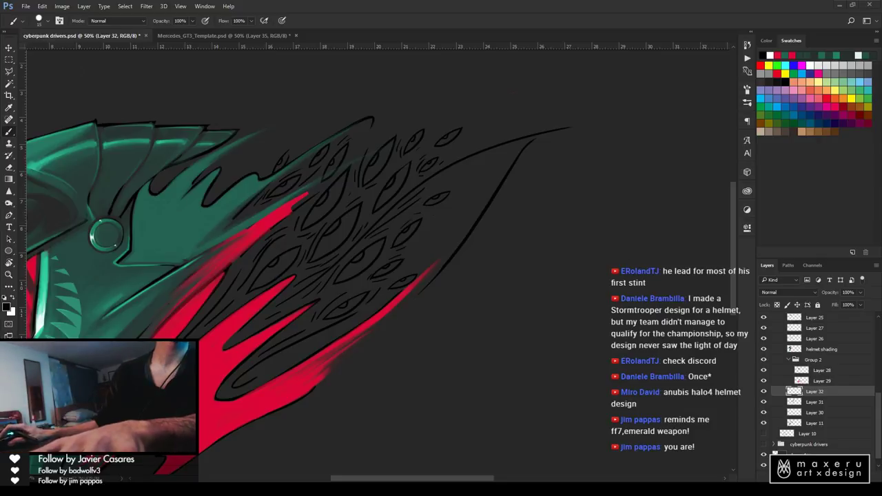
Switch to Pinterest in the browser and look through the profile's Conceptspiration board for helmet references, then return to the illustration
left_click_drag(0, 131, 541, 61)
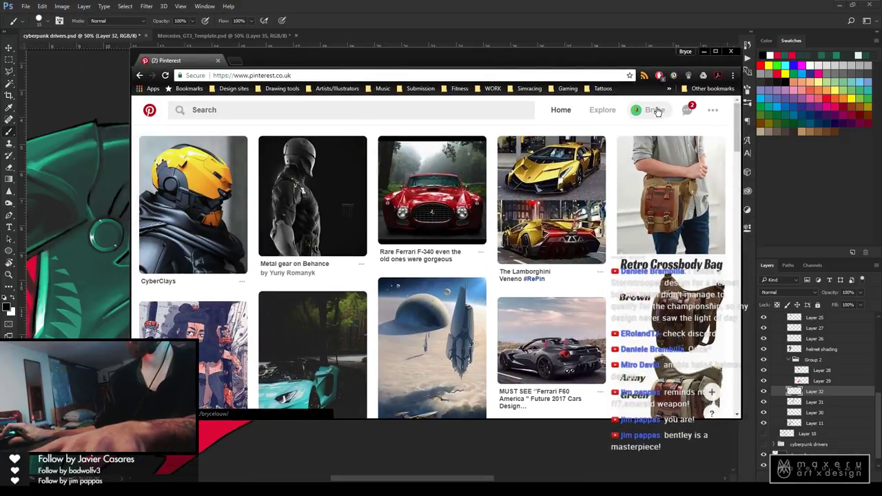
left_click(651, 109)
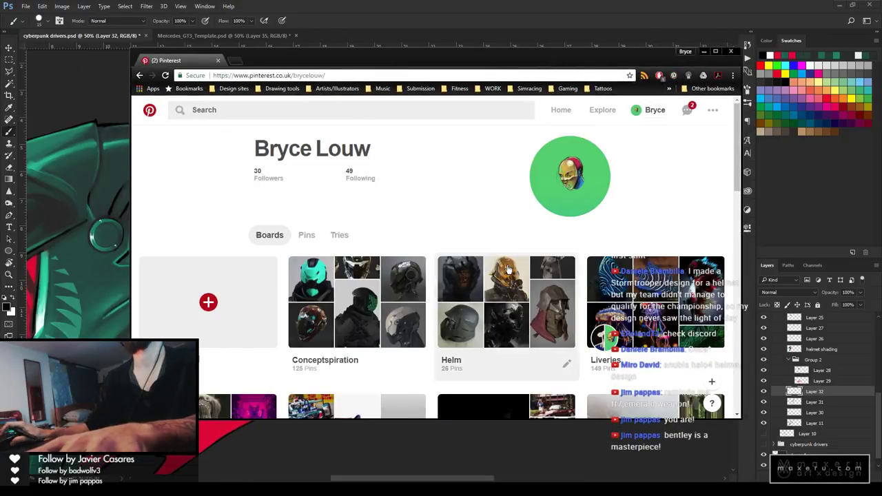
left_click(403, 334)
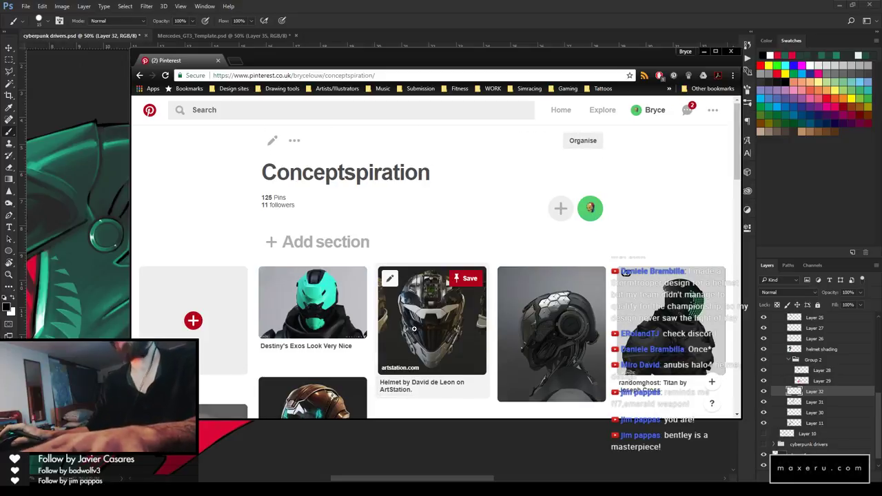
scroll(469, 337, "down", 5)
scroll(467, 338, "down", 10)
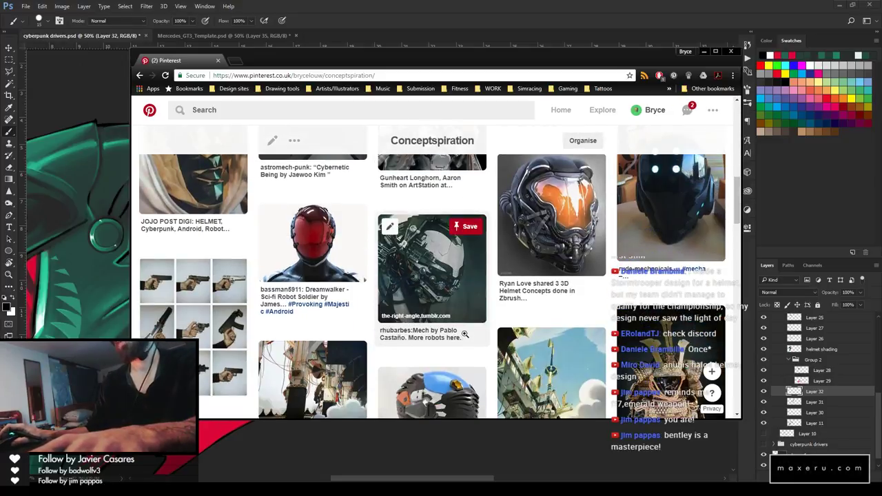
scroll(467, 338, "down", 10)
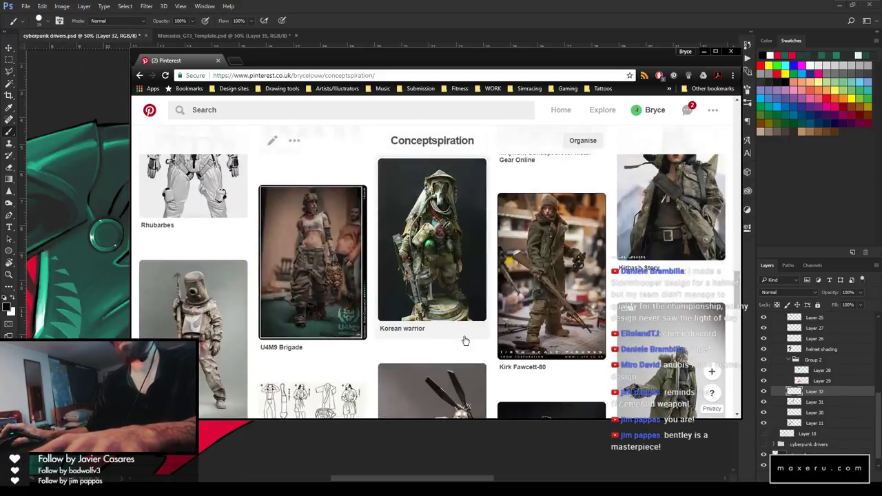
scroll(480, 325, "down", 10)
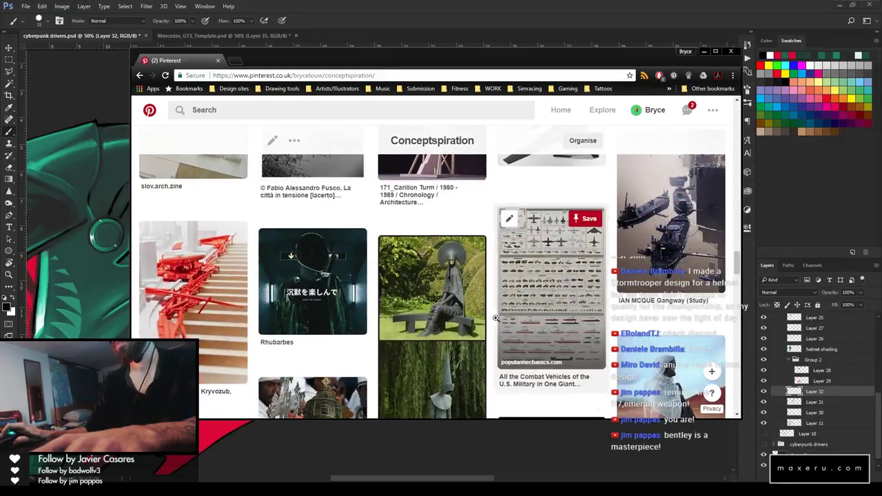
scroll(517, 291, "up", 15)
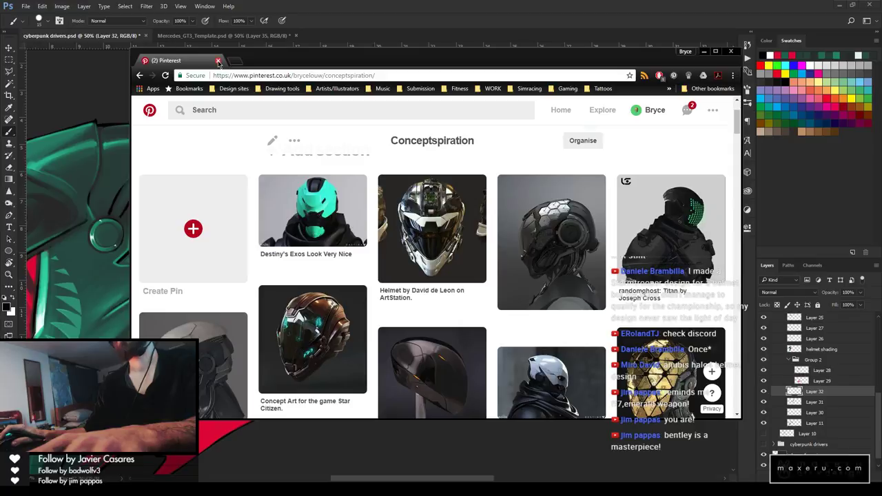
left_click_drag(675, 60, 0, 75)
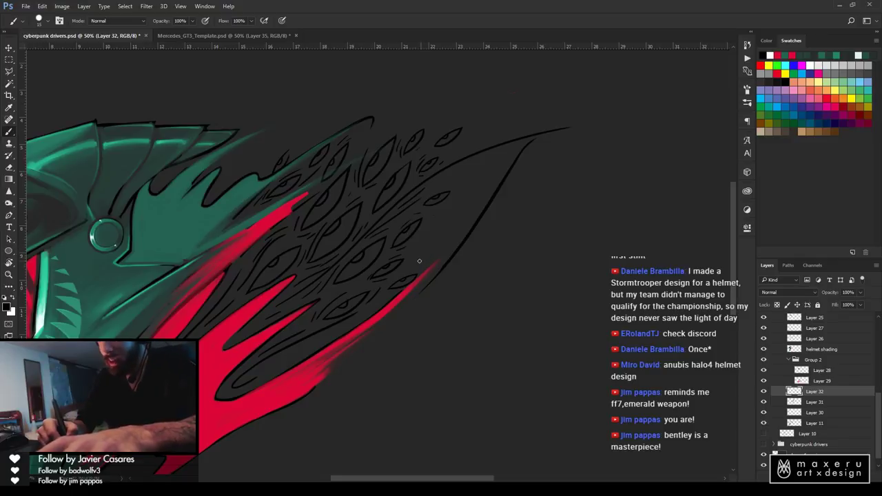
Draw a small narrow eye with a pupil above the lower red flame's tip using a thinner brush, and erase its overshooting upper end
scroll(417, 258, "up", 2)
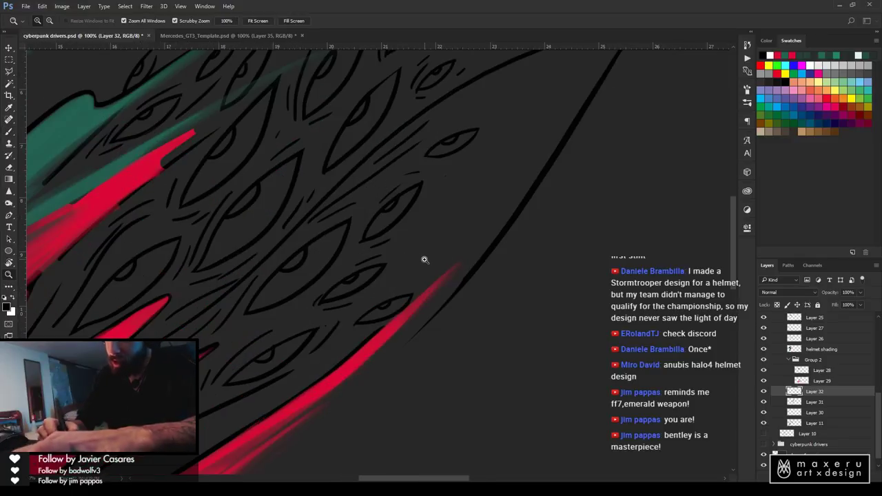
key("bracketleft")
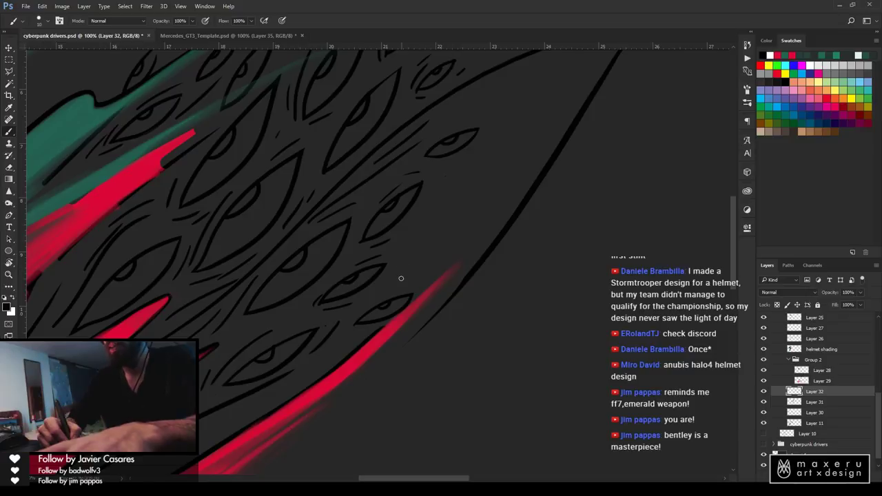
left_click_drag(401, 279, 453, 213)
left_click_drag(400, 278, 451, 214)
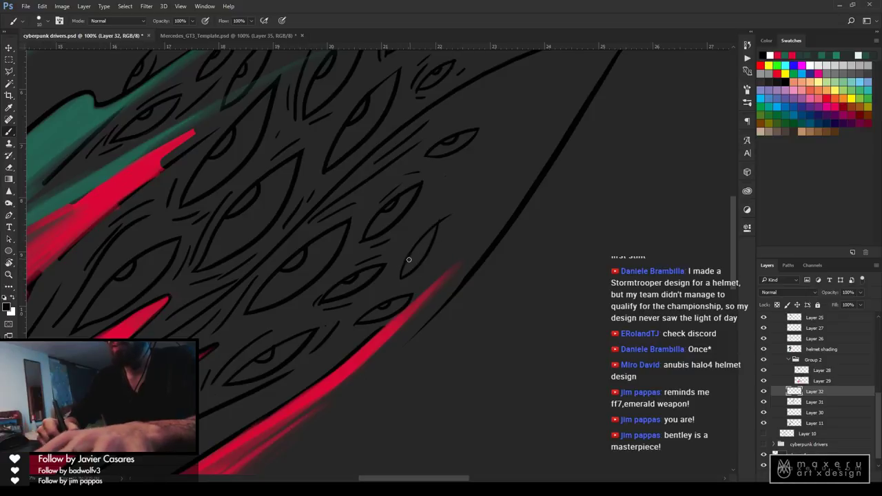
left_click_drag(408, 260, 426, 238)
key("e")
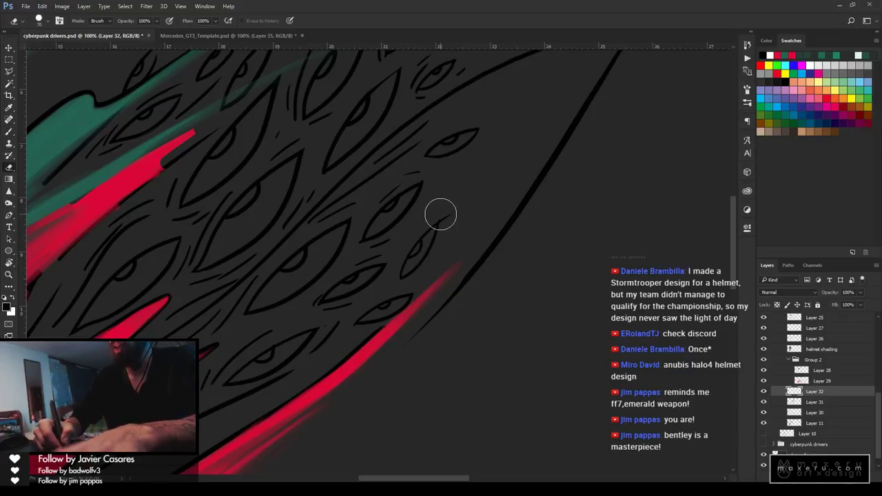
key("bracketleft")
key("bracketleft")
key("bracketleft")
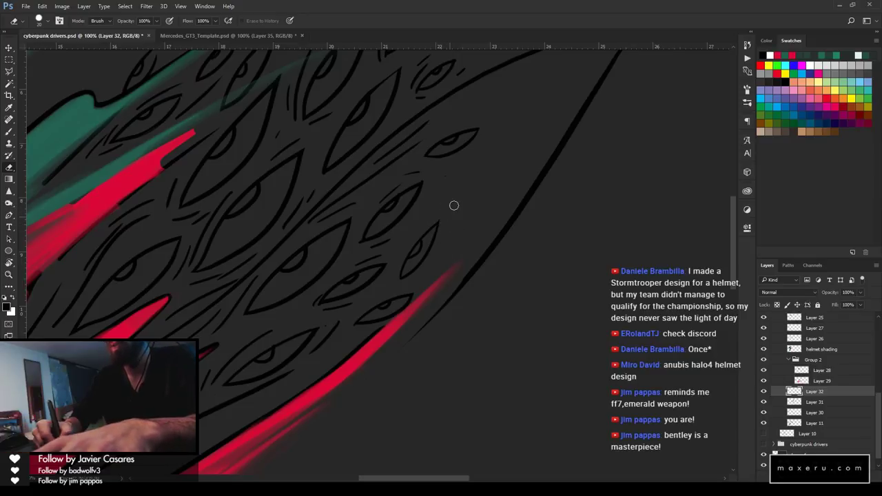
key("b")
mouse_move(450, 266)
left_mouse_down()
mouse_move(319, 384)
mouse_move(464, 186)
mouse_move(453, 147)
mouse_move(341, 335)
mouse_move(453, 191)
mouse_move(486, 165)
mouse_move(581, 163)
left_mouse_up()
key("z")
left_click(398, 275, "alt")
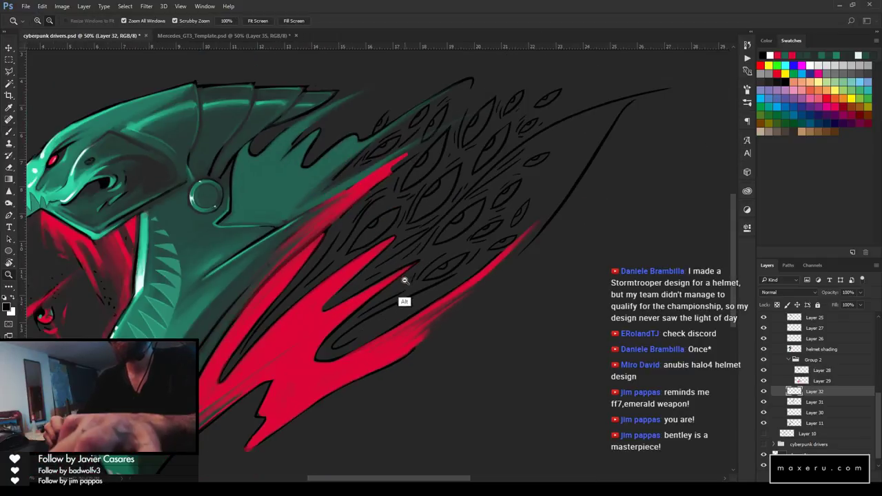
left_click(379, 266)
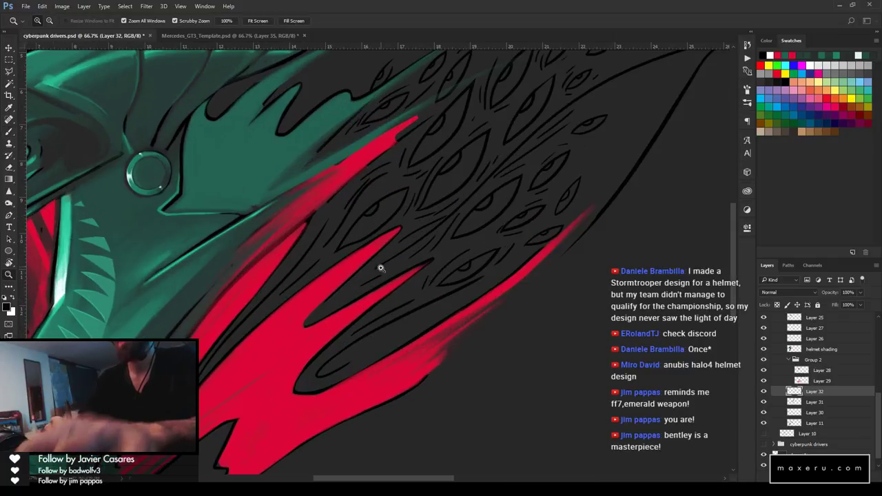
Sample the flame's bright red as the Brush colour and add a new layer above Layer 29 for the eye irises
left_click(820, 383)
key("i")
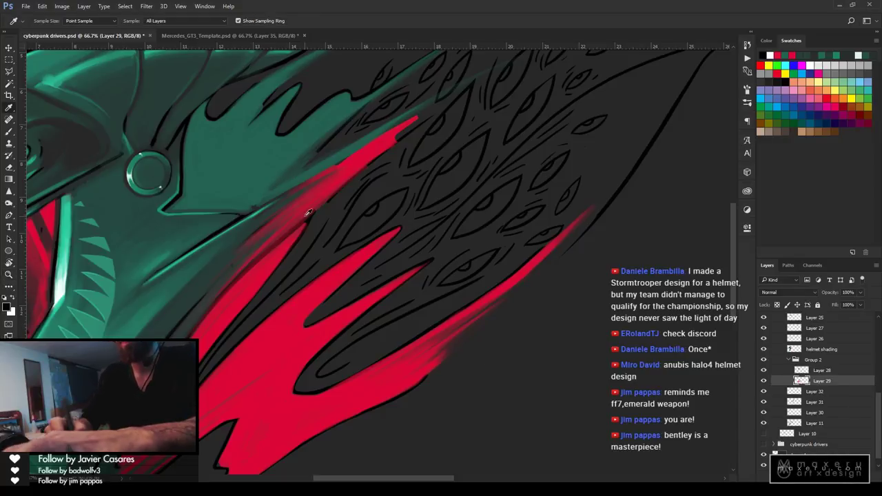
left_click(303, 218)
key("b")
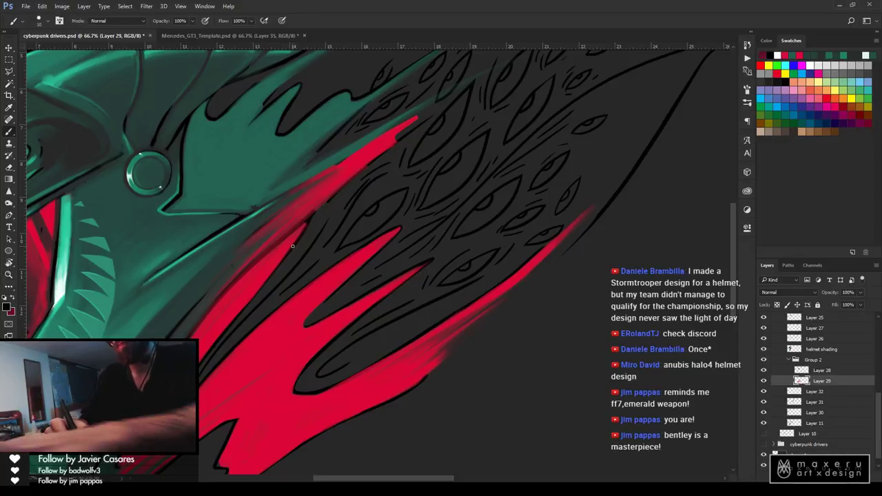
left_click(24, 22)
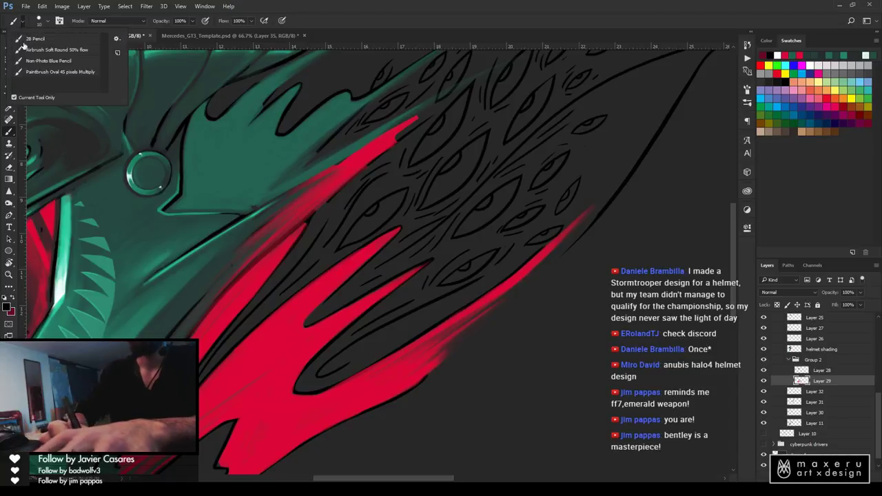
left_click(23, 23)
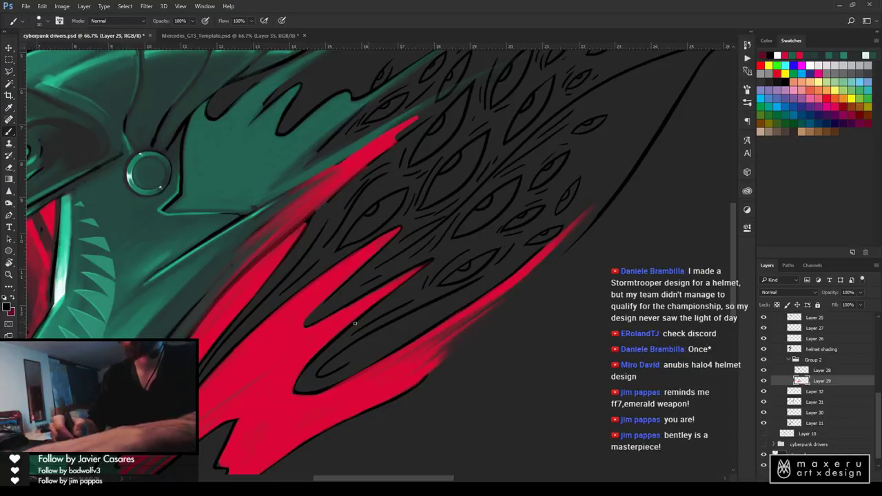
key("x")
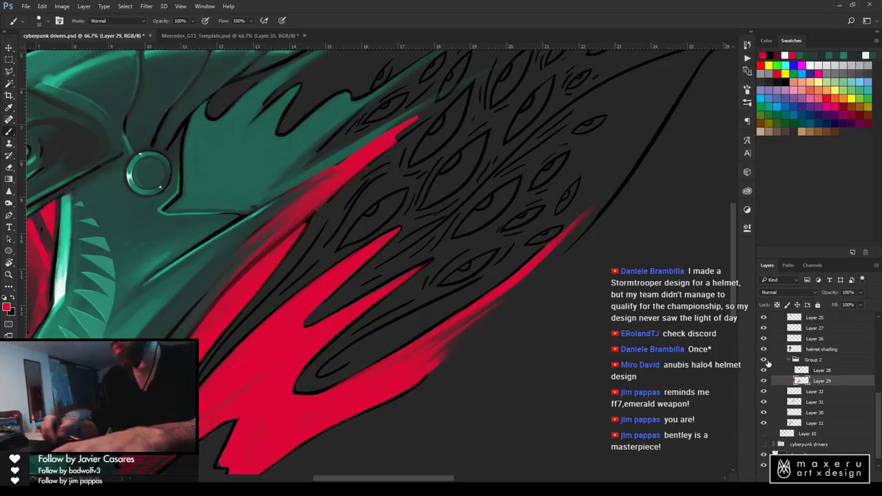
key("ctrl+shift+alt+n")
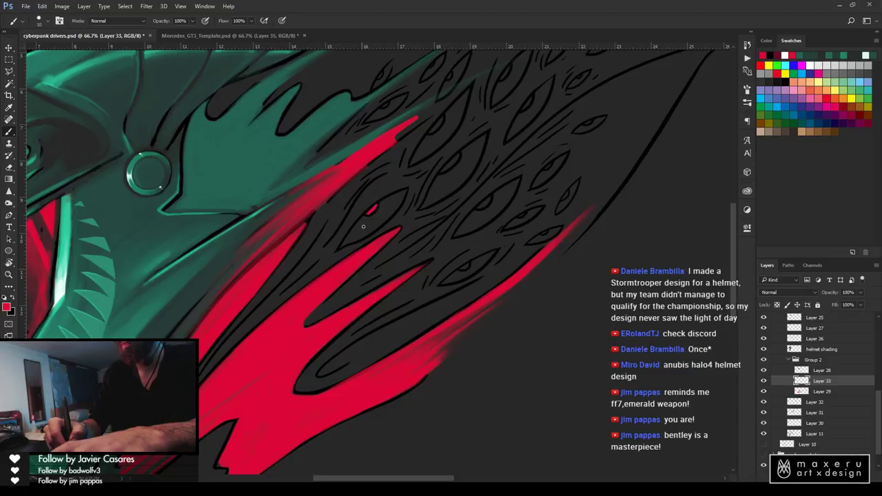
Give both the Brush and the Eraser the same fine-tipped brush preset
left_click(747, 103)
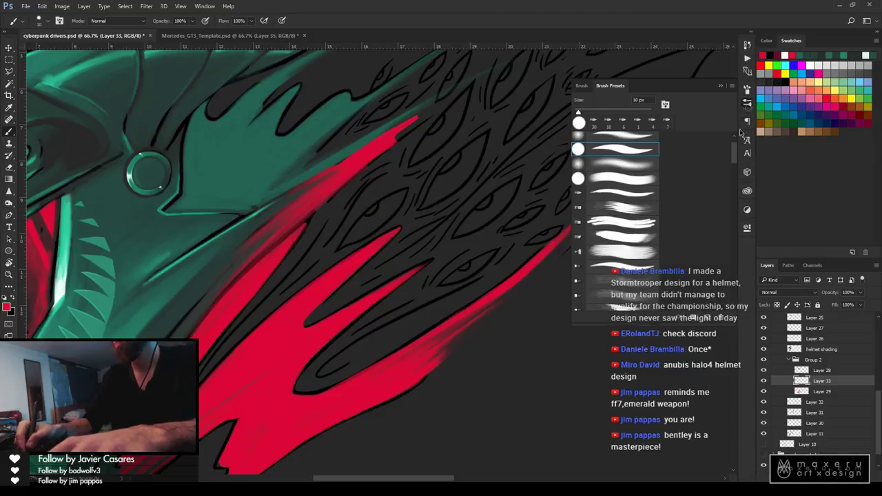
left_click(593, 122)
key("e")
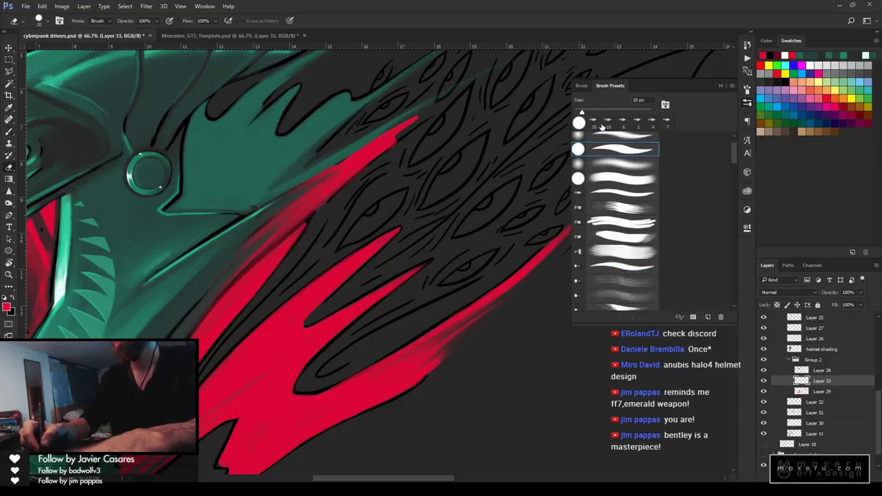
left_click(592, 122)
left_click(721, 88)
Paint a red iris in the large eye just above the middle red flame's tip and trim its edges with the Eraser
key("b")
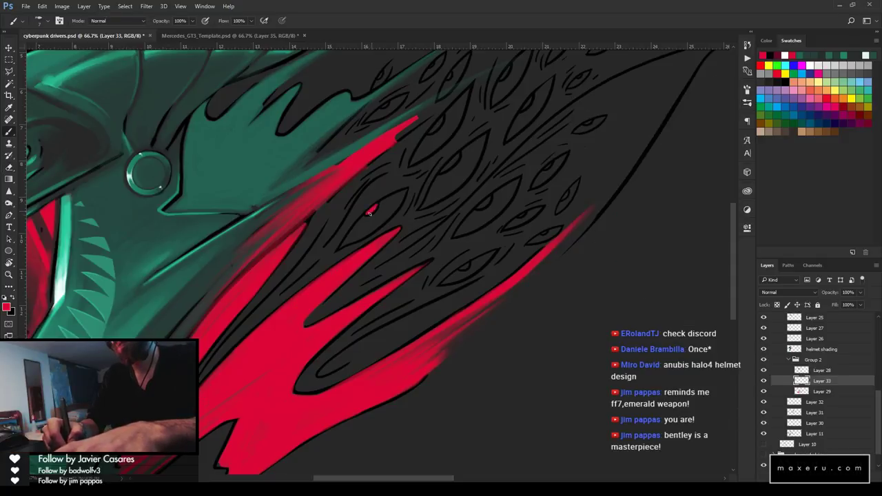
key("e")
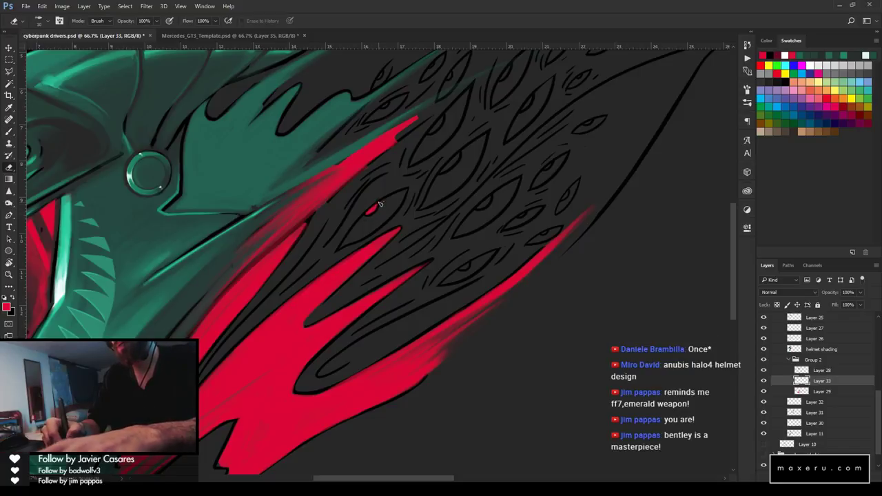
left_click_drag(377, 207, 370, 214)
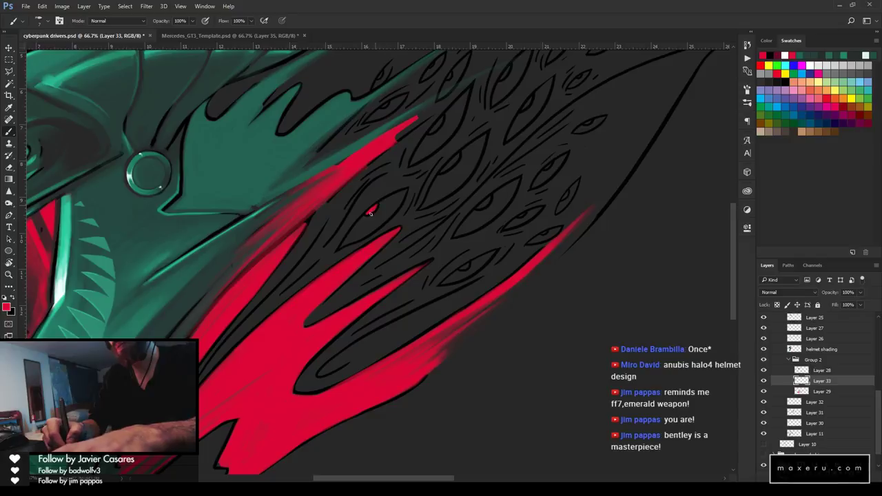
key("e")
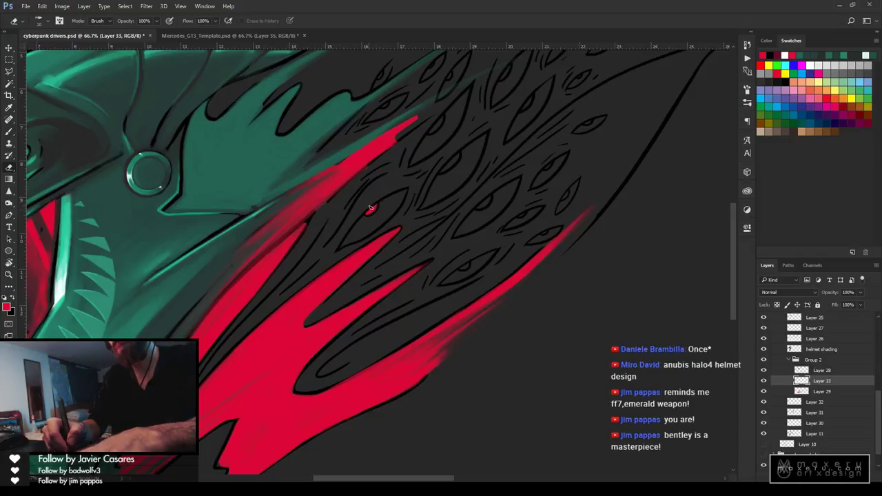
key("b")
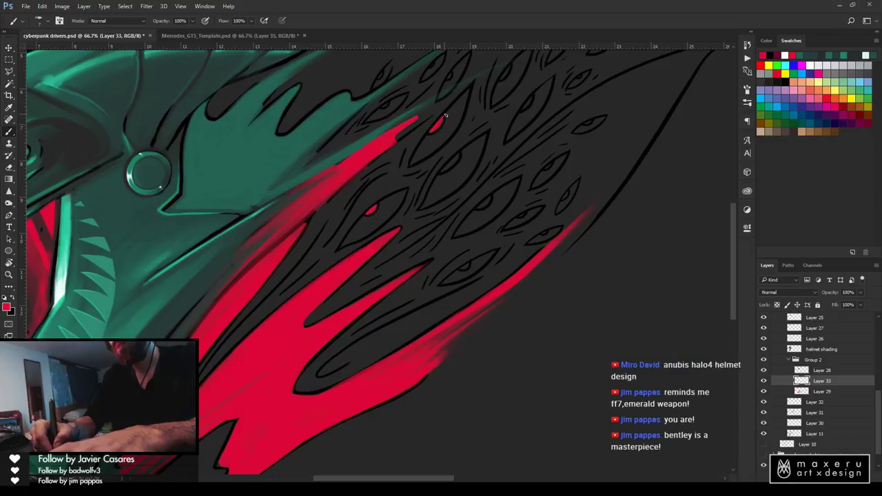
Check the whole illustration with Layer 11's outlines hidden and shown again, then return to the eyes
key("z")
left_click(343, 181, "alt")
left_click(346, 181, "alt")
left_click(352, 181, "alt")
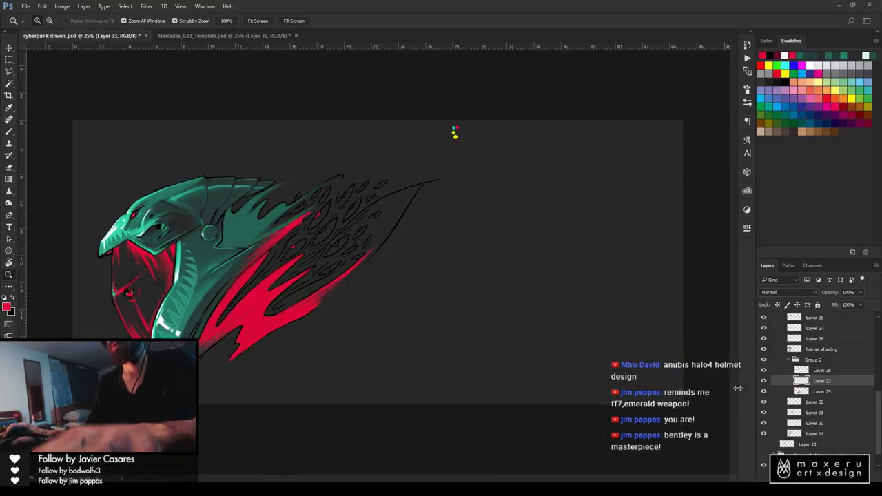
scroll(797, 391, "down", 1)
left_click(764, 419)
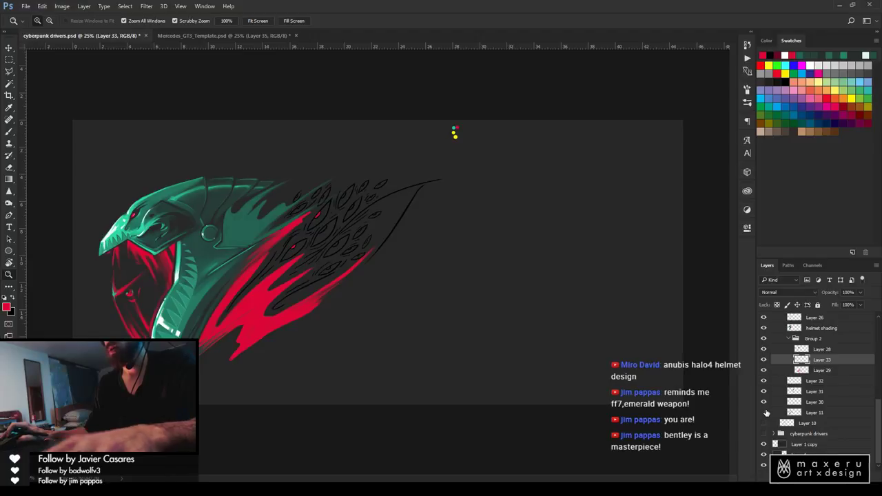
left_click(764, 412)
left_click(255, 250)
left_click(256, 250)
left_click(526, 262)
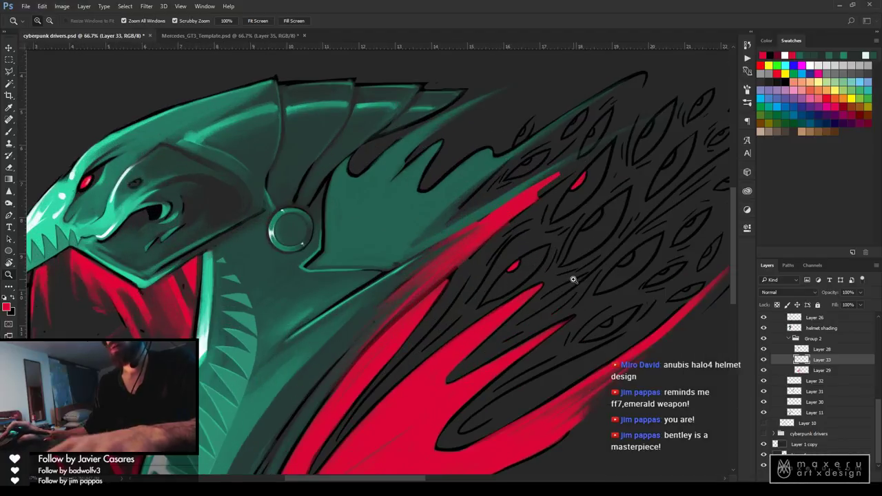
Shape the red irises of the two large eyes beside the upper red flame's tip, trimming their edges with the Eraser
key("b")
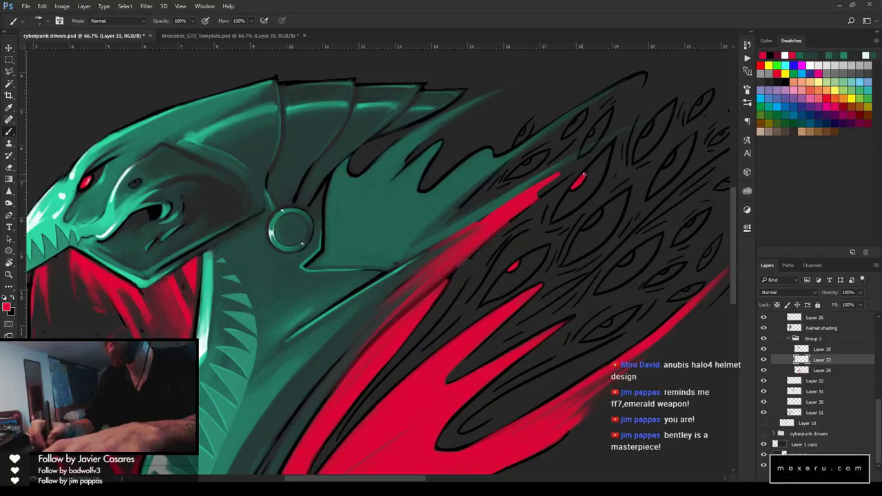
key("e")
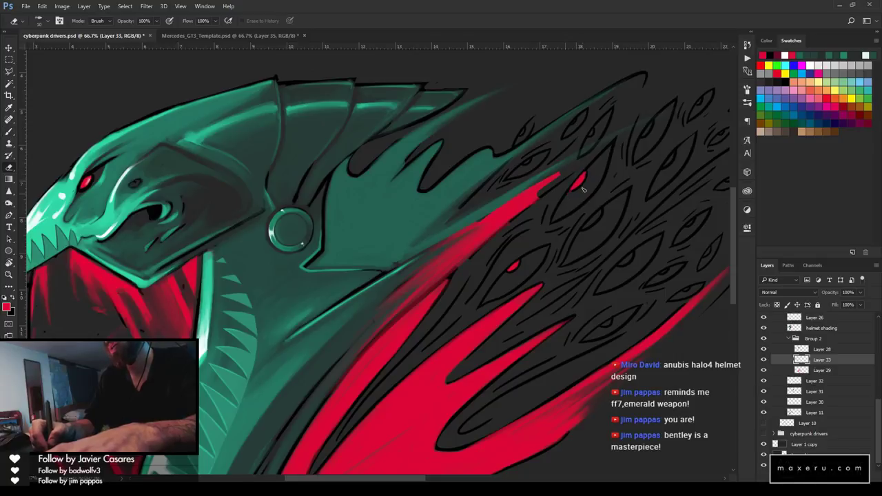
key("b")
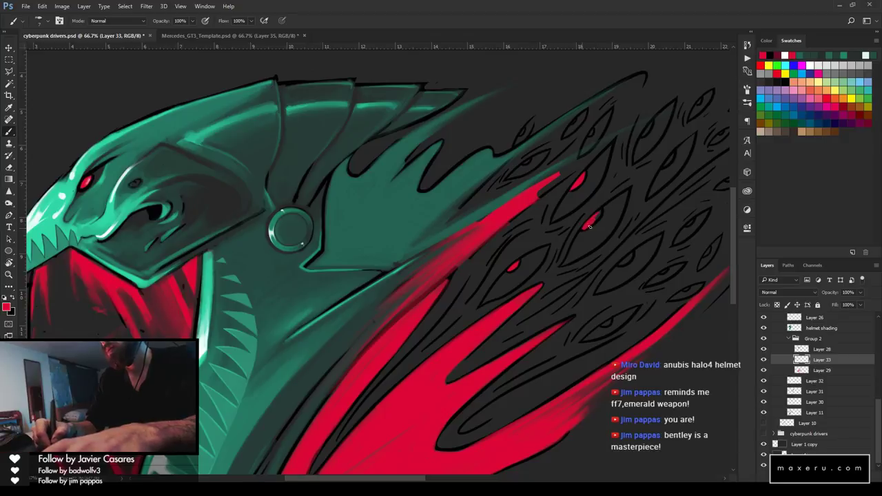
key("e")
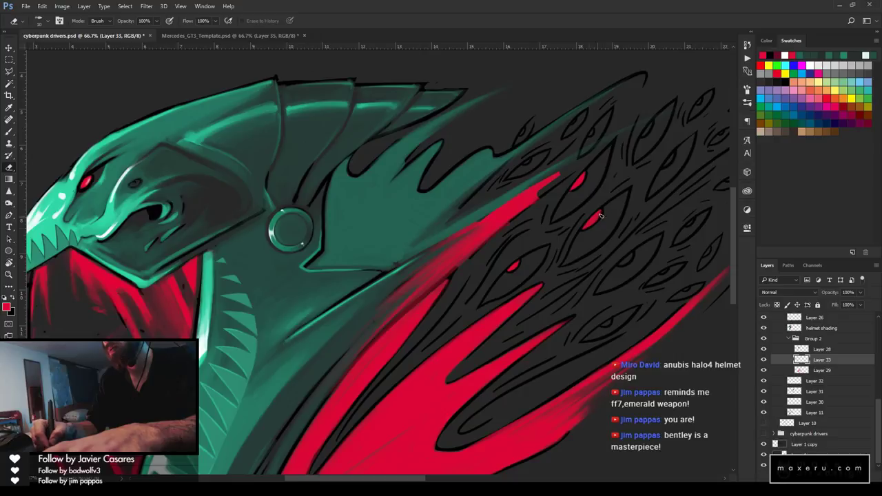
Paint red irises in the eye beside the lower red flame's tip and the large eye above it, trimming both
key("b")
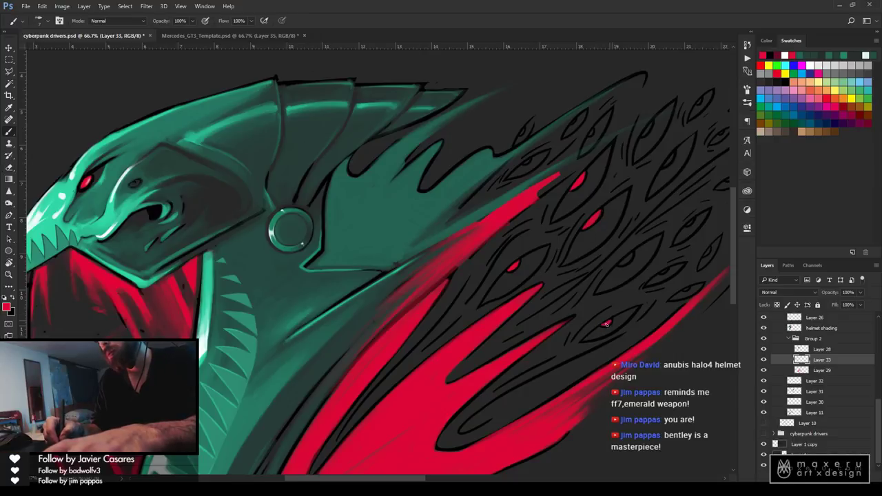
key("e")
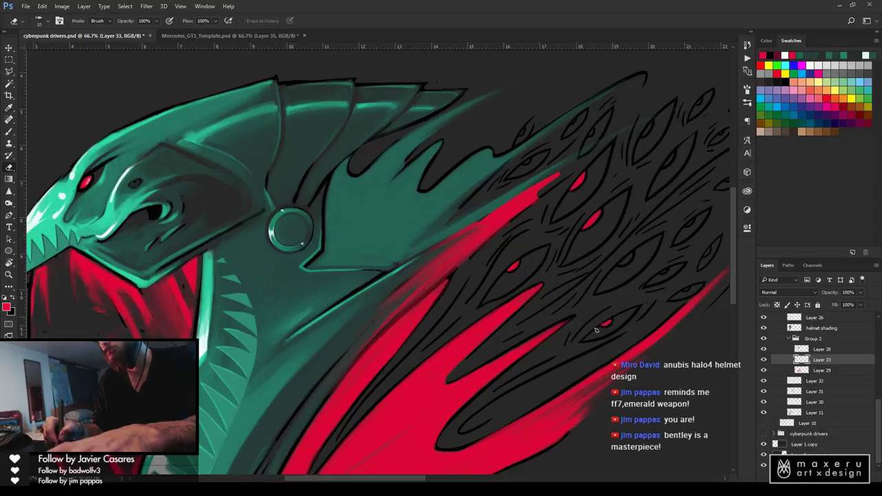
key("b")
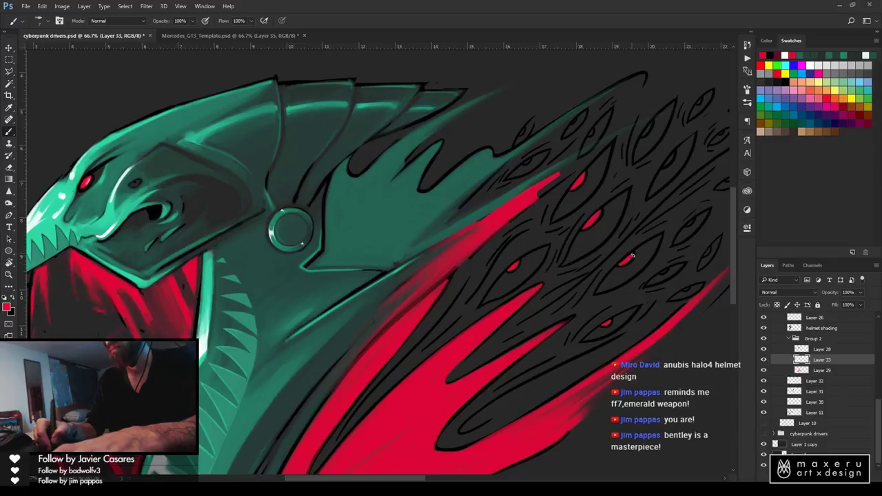
key("e")
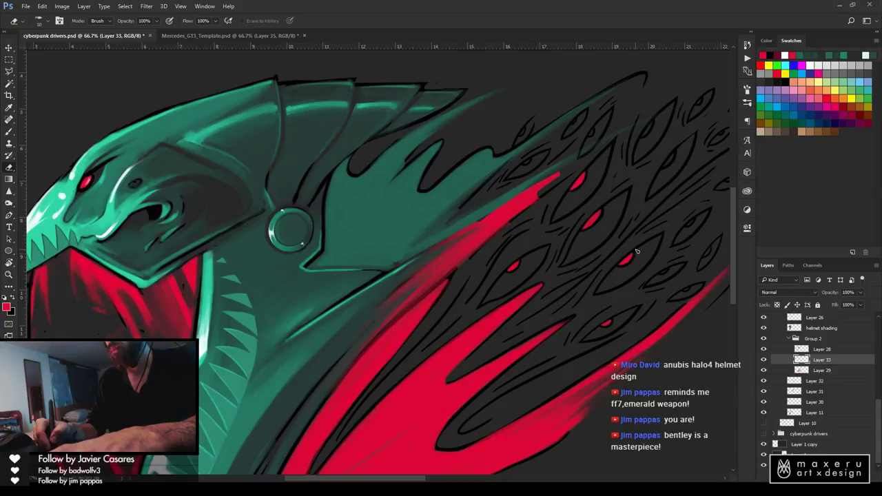
key("b")
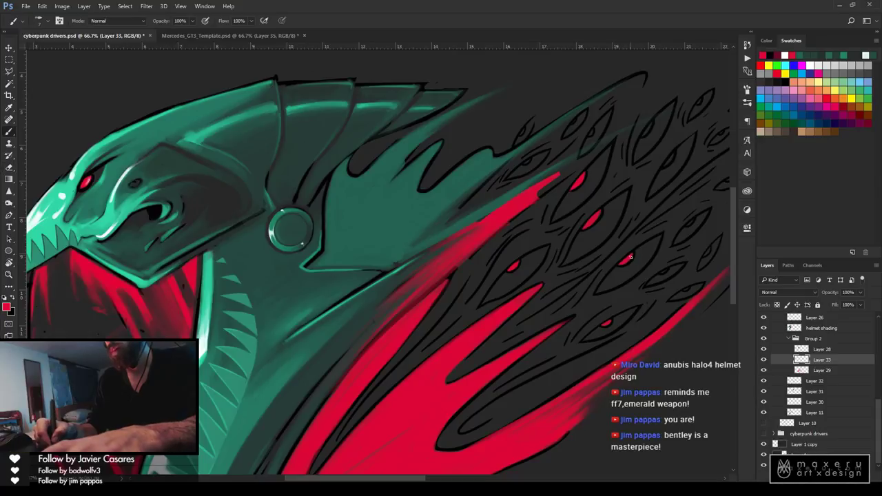
key("e")
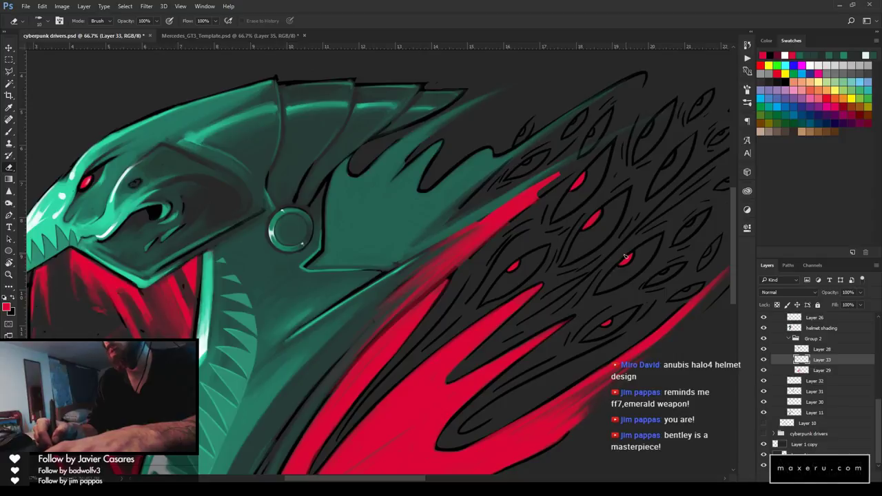
Paint small red irises in the two little eyes beside the green flame's tip and clean up their edges
key("b")
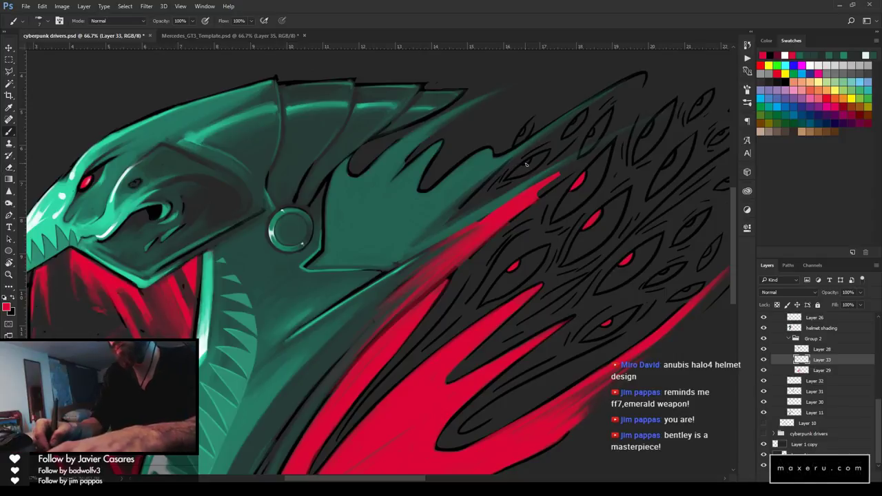
key("e")
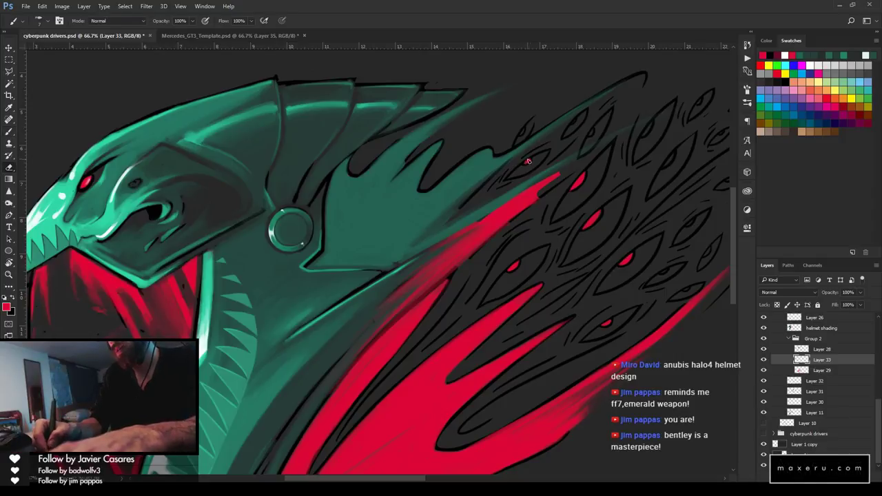
key("b")
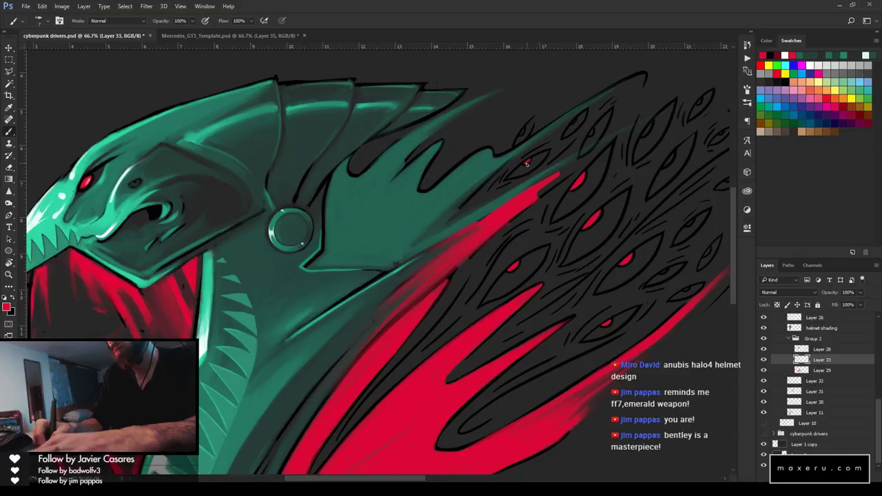
key("e")
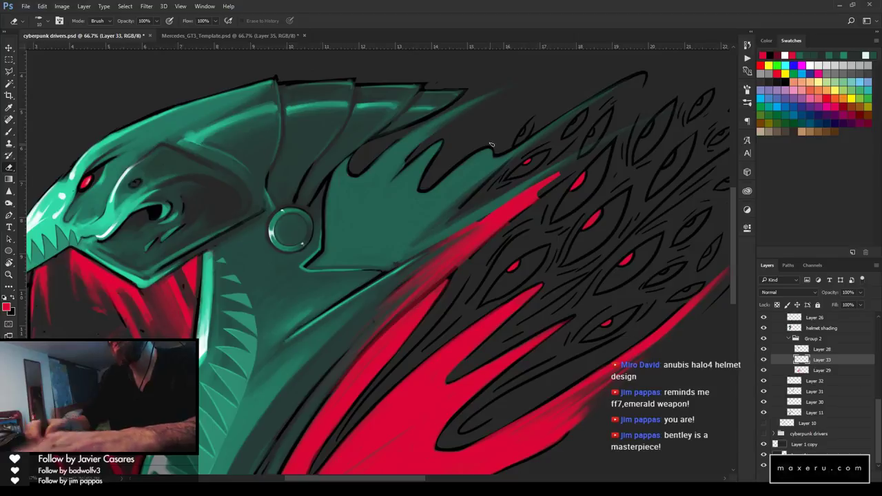
key("b")
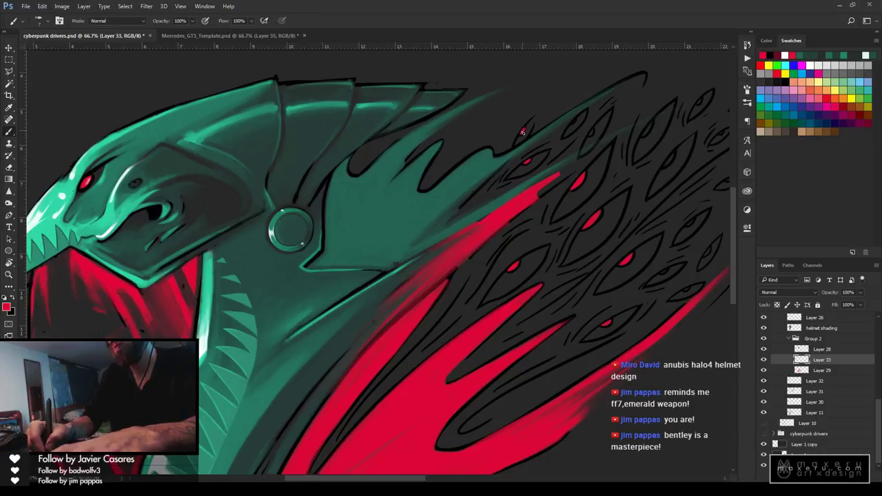
key("e")
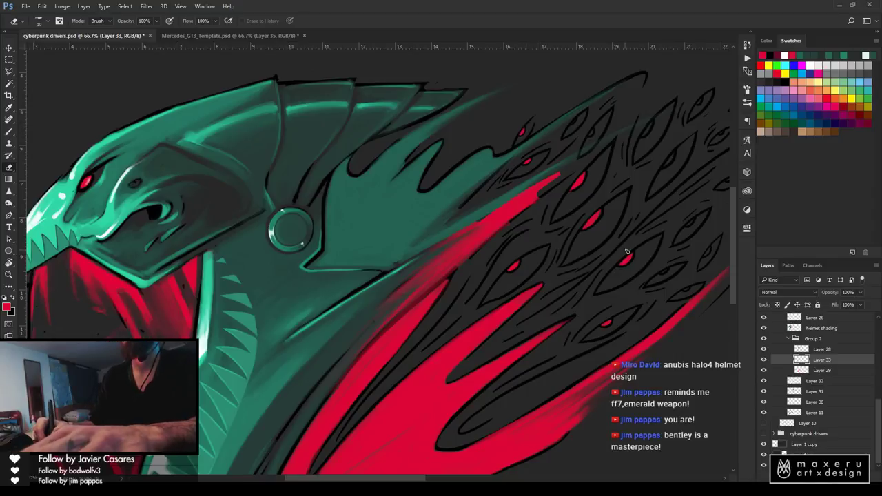
Paint red irises in the two small eyes just above the upper red flame's tip and trim their edges
key("z")
left_click_drag(625, 157, 667, 157)
key("b")
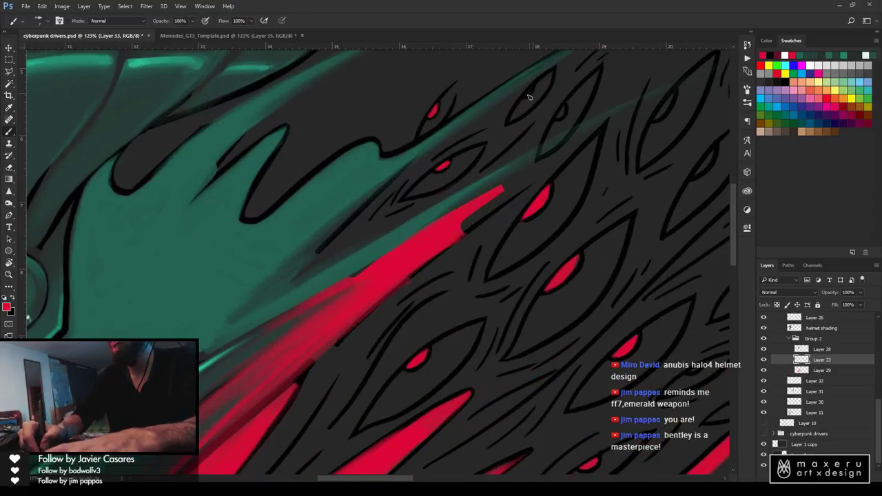
left_click_drag(530, 93, 520, 105)
key("e")
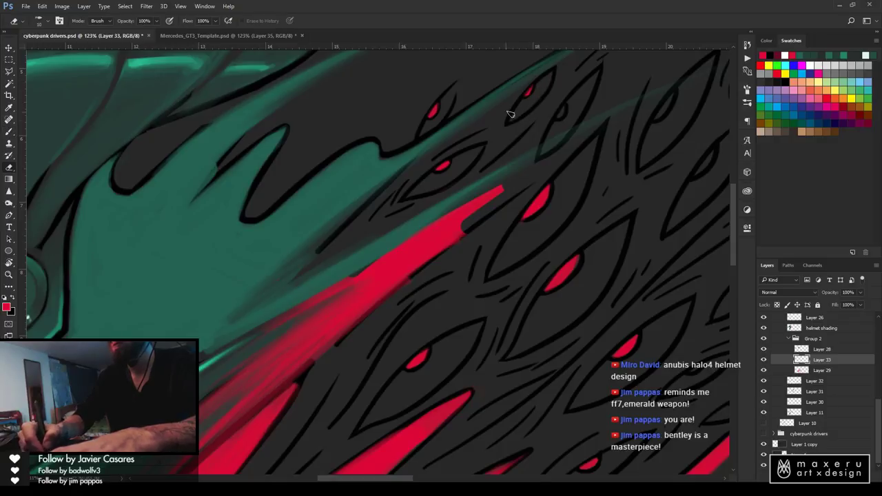
key("b")
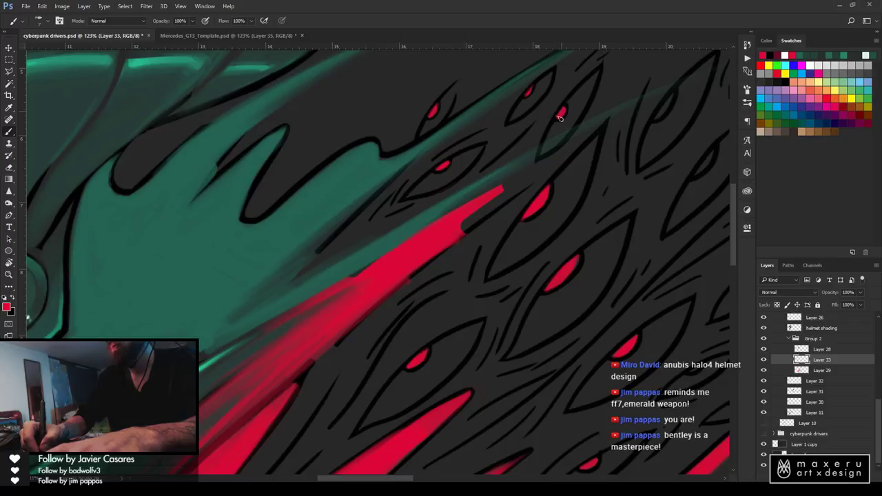
key("e")
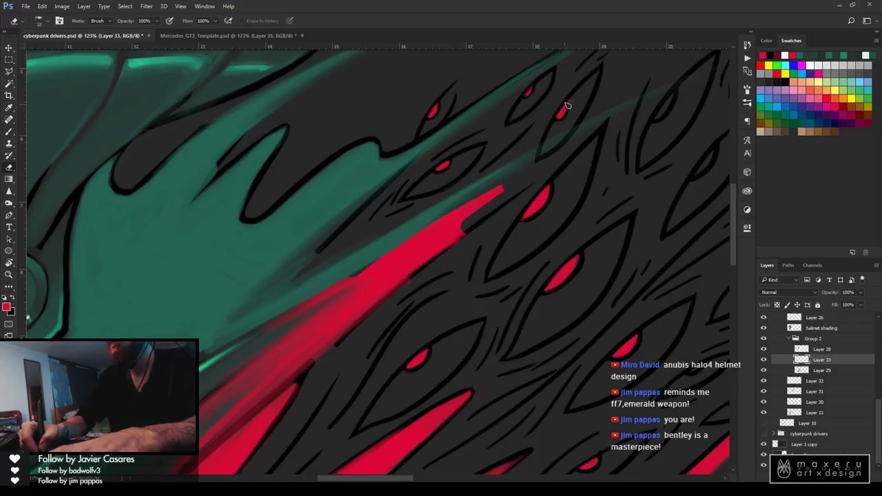
Paint red irises in the two small eyes beside the outermost red flame's fading tip, trimming both with the Eraser
key("b")
mouse_move(571, 193)
left_mouse_down()
mouse_move(306, 152)
mouse_move(315, 183)
left_mouse_up()
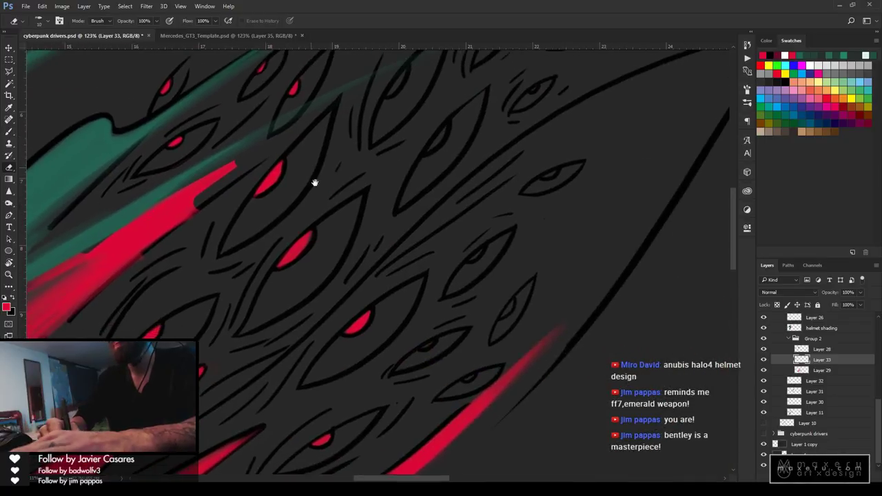
left_click_drag(426, 350, 429, 344)
key("e")
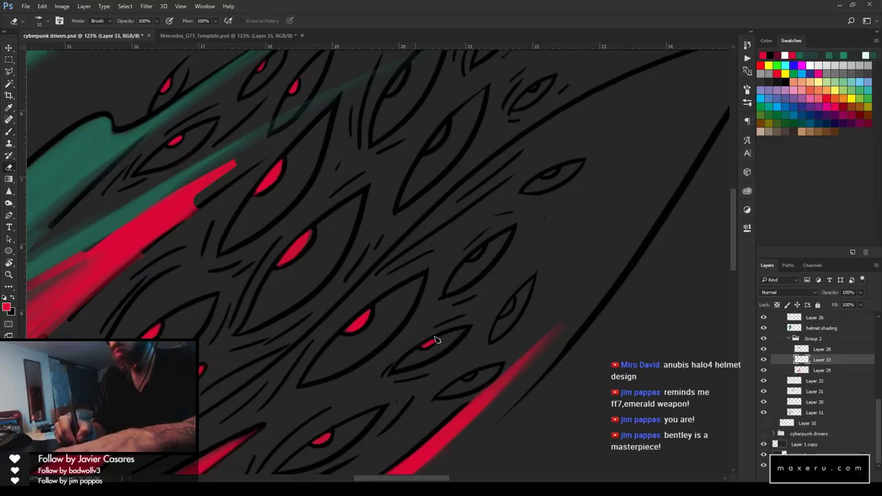
key("b")
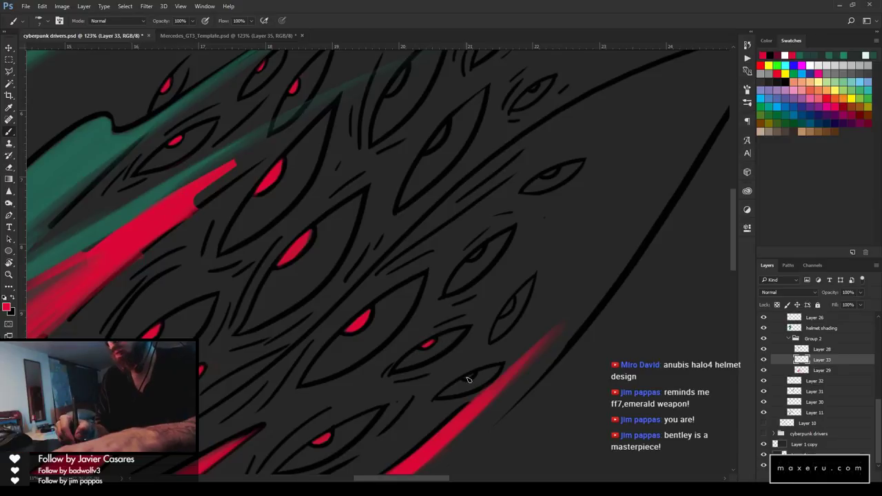
left_click_drag(466, 377, 474, 375)
key("e")
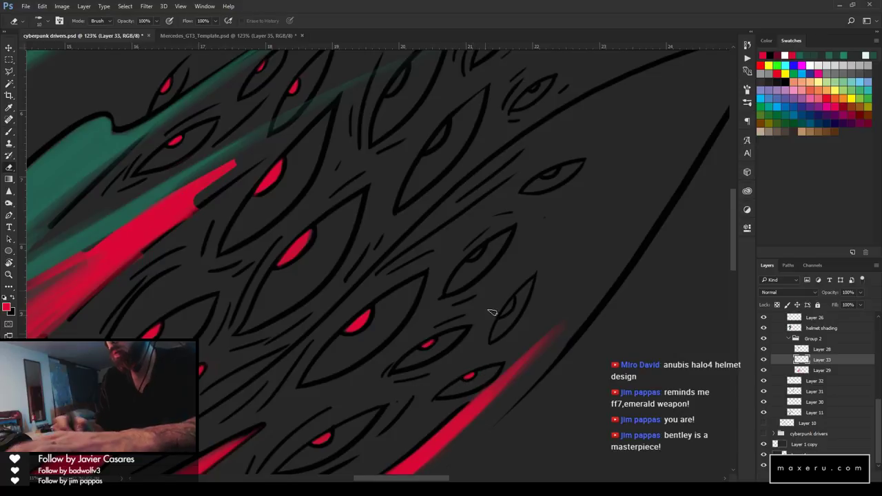
Paint red irises in the narrow upright eye above the outermost red flame's tip and the eye above it, then clean their edges
key("b")
left_click_drag(511, 302, 505, 311)
key("e")
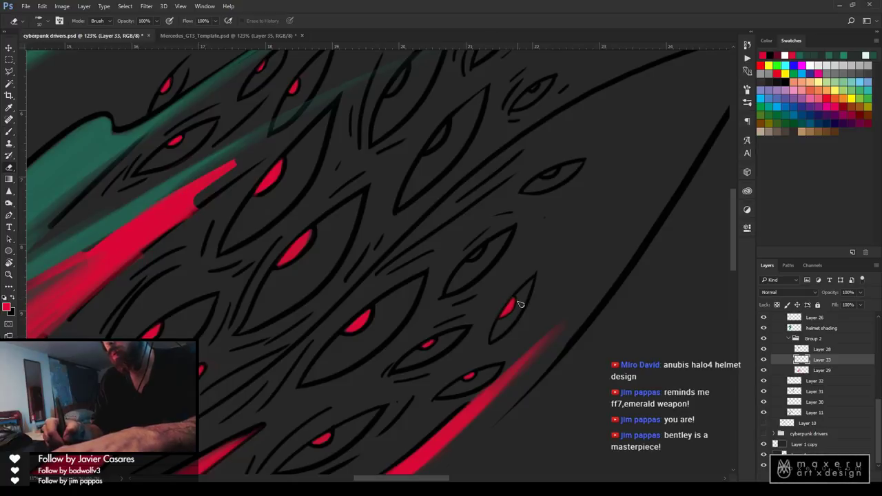
key("b")
left_click_drag(473, 258, 481, 252)
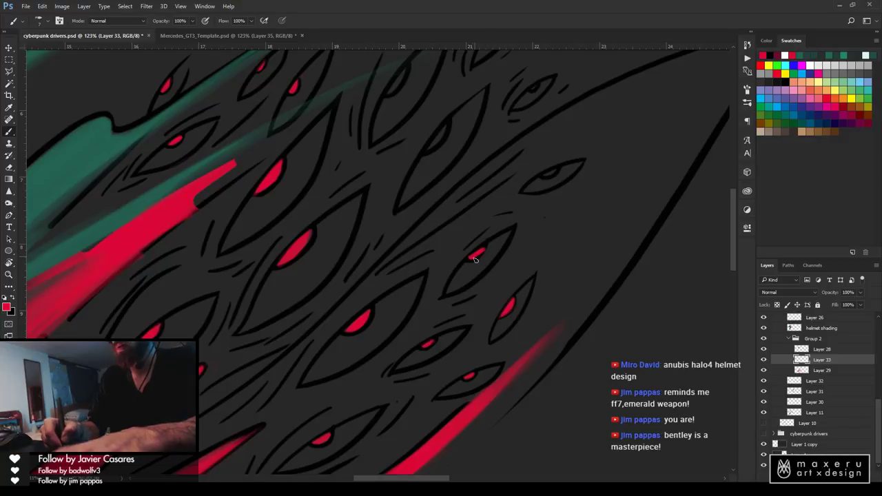
key("e")
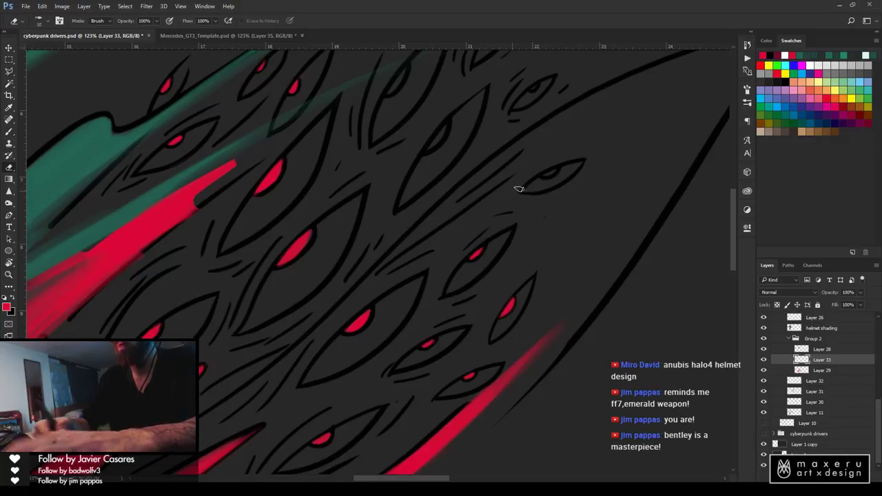
Fill the irises of the isolated small outer eye and the large eye inward of it with red, erasing the overspill
key("b")
left_click_drag(544, 176, 559, 170)
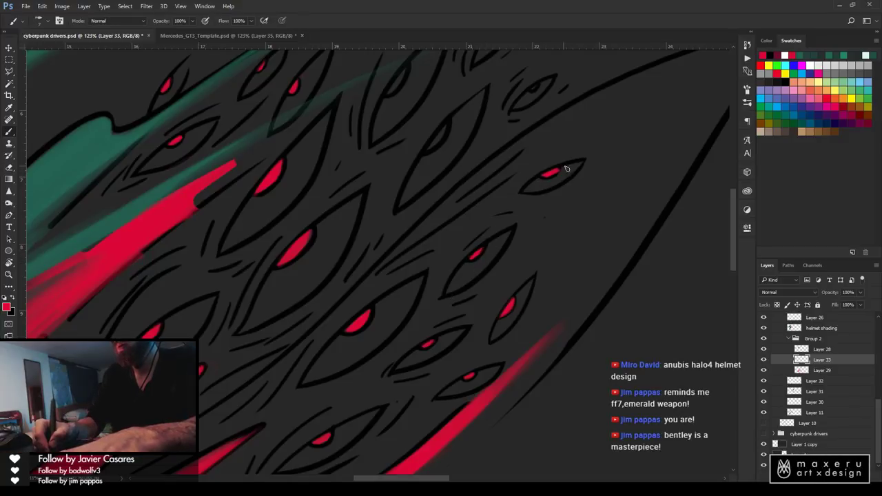
key("e")
key("b")
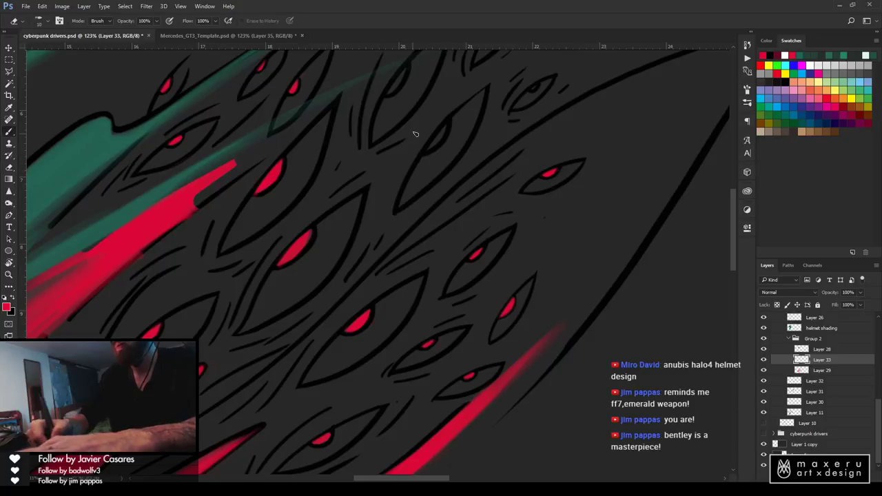
mouse_move(433, 126)
left_mouse_down()
mouse_move(431, 150)
mouse_move(451, 124)
left_mouse_up()
key("e")
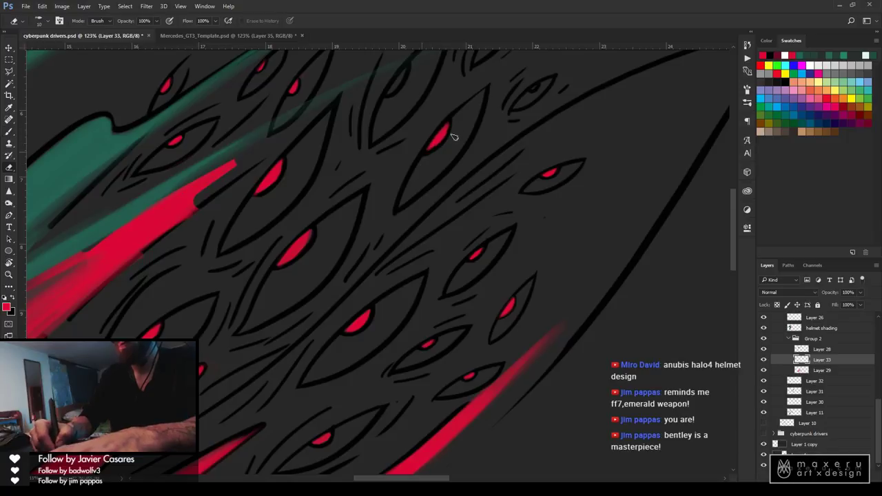
Paint red irises in the large uppermost eye near the green flame's curled outline and the smaller eye beside it, refining both shapes
left_click_drag(411, 181, 355, 195)
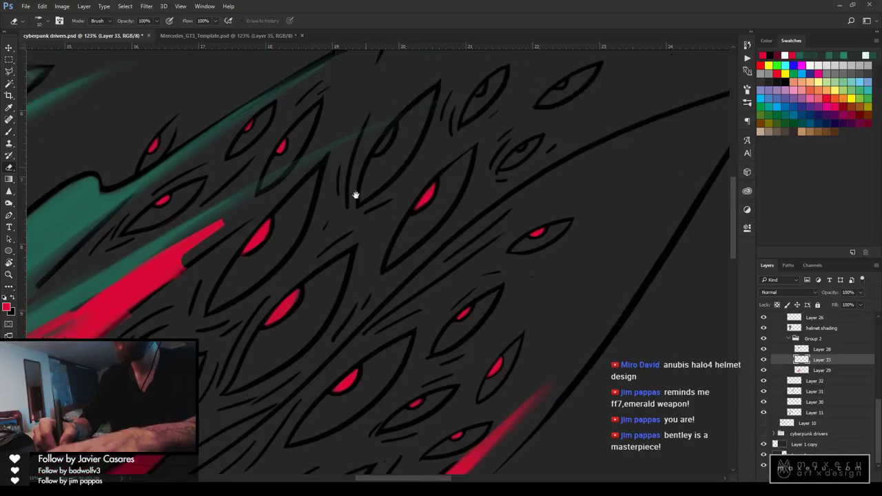
key("b")
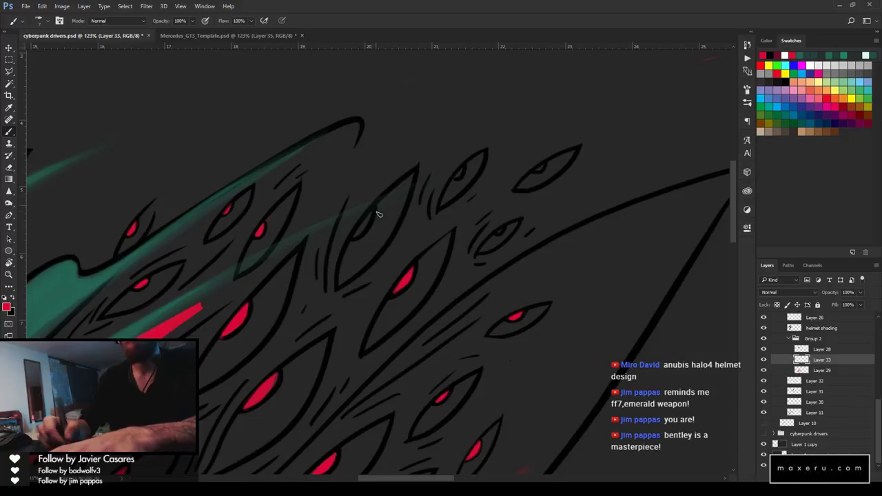
left_click_drag(355, 236, 368, 221)
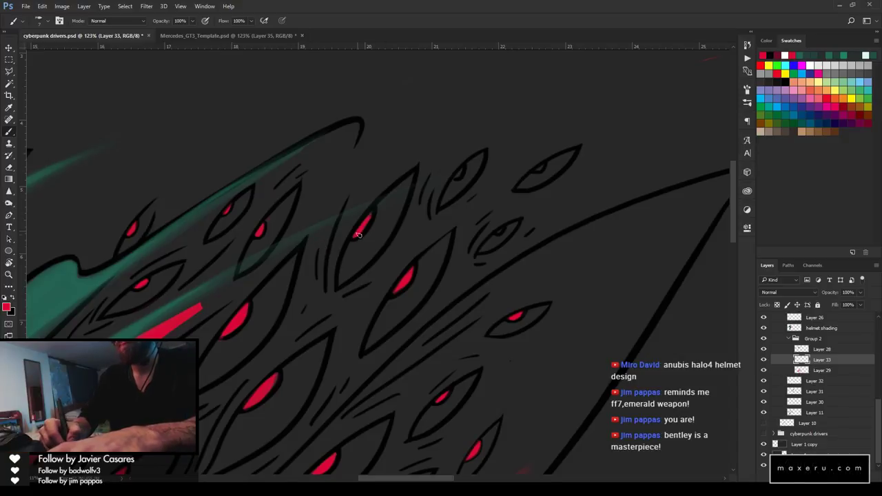
key("e")
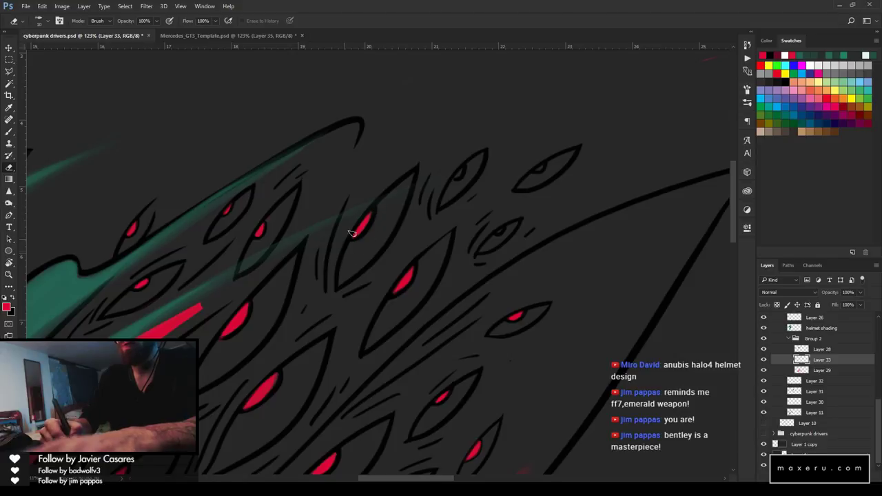
key("b")
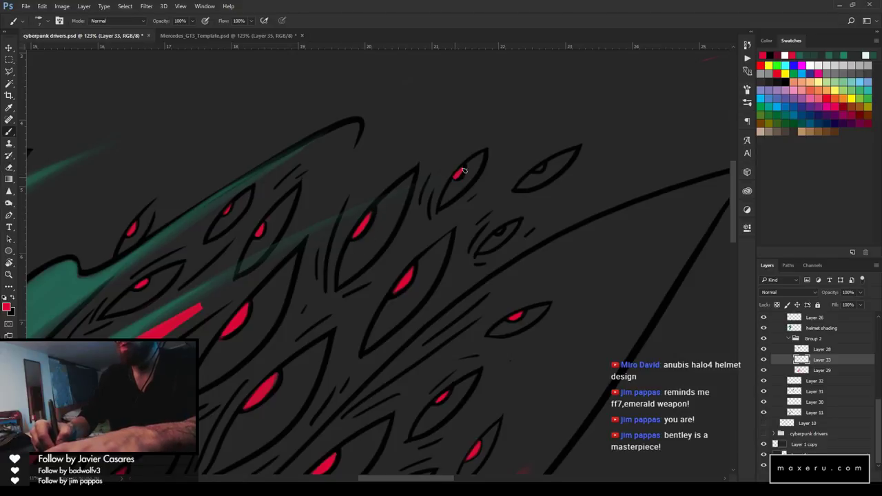
key("e")
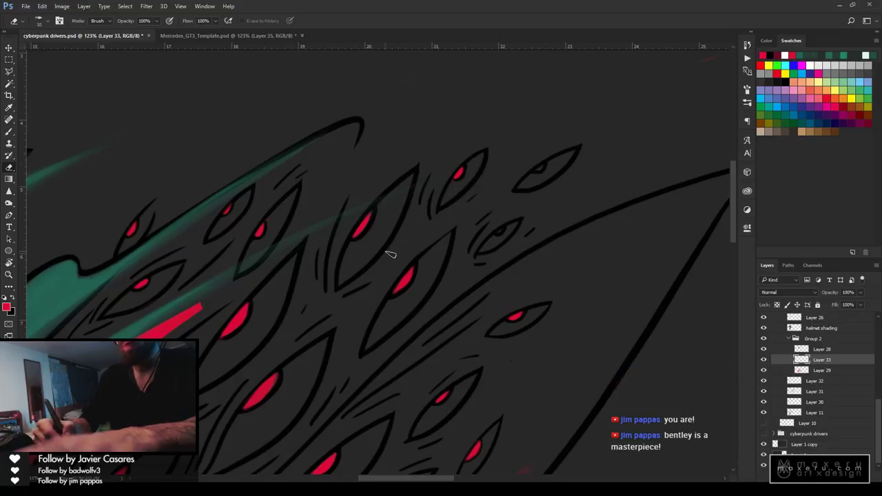
Paint red irises in the last two small eyes near the long curved outline and trim their edges
key("b")
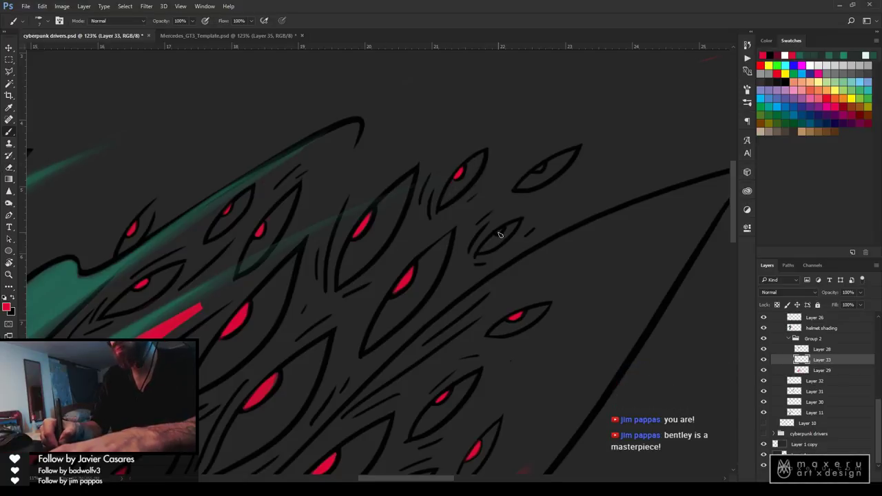
key("e")
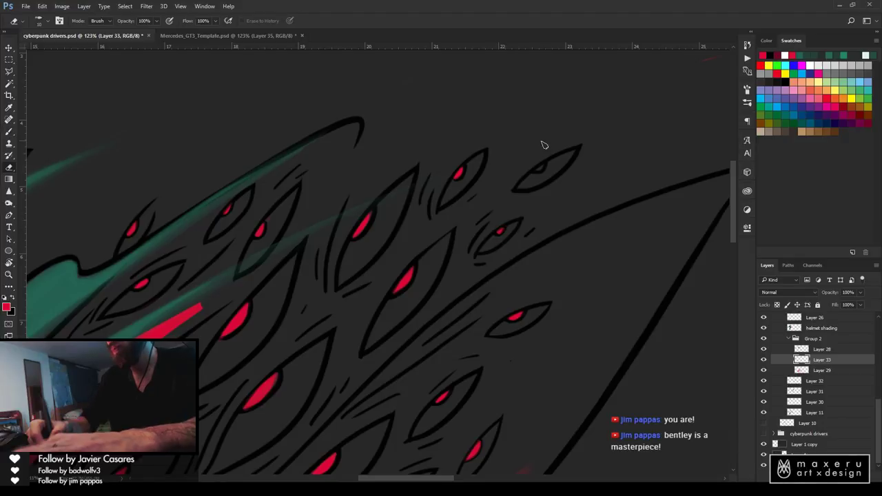
key("b")
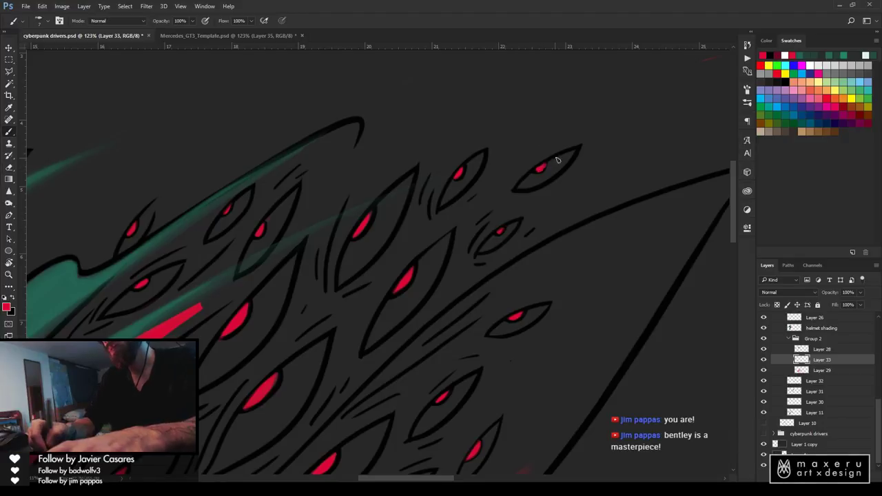
key("e")
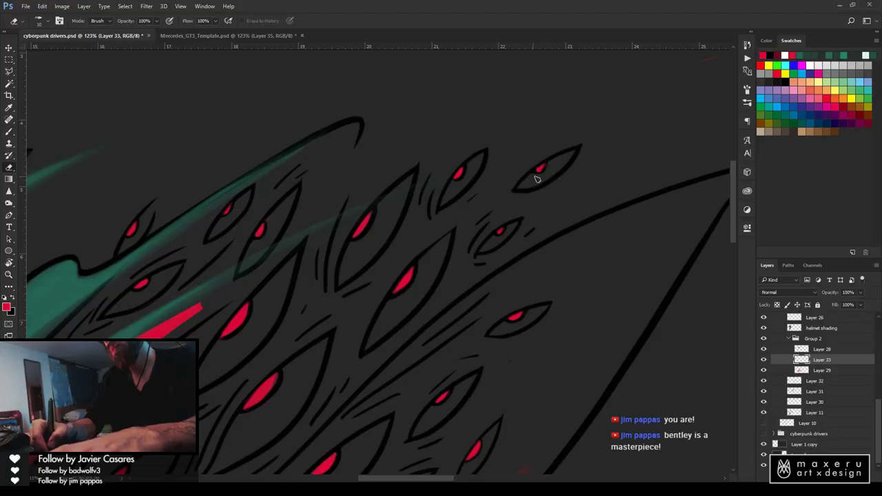
Save the document and check the whole illustration with its finished red irises
key("z")
left_click_drag(465, 201, 421, 213)
left_click(422, 212, "alt")
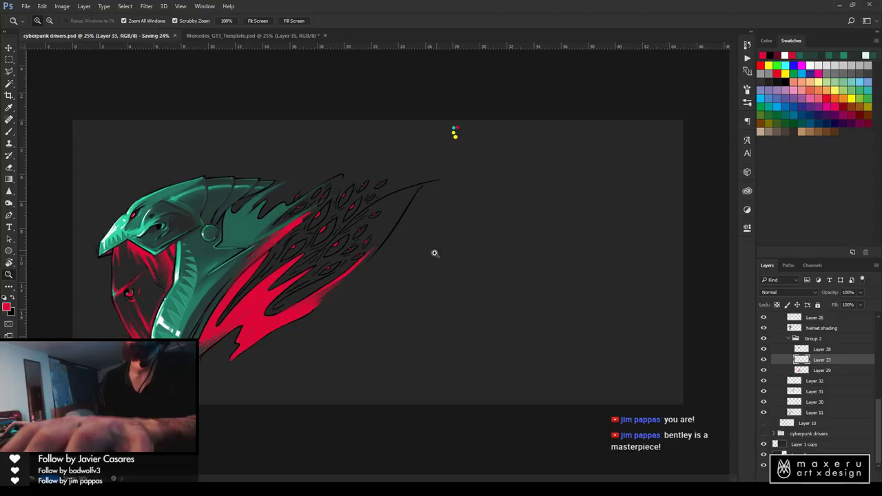
left_click(289, 263)
left_click(424, 239)
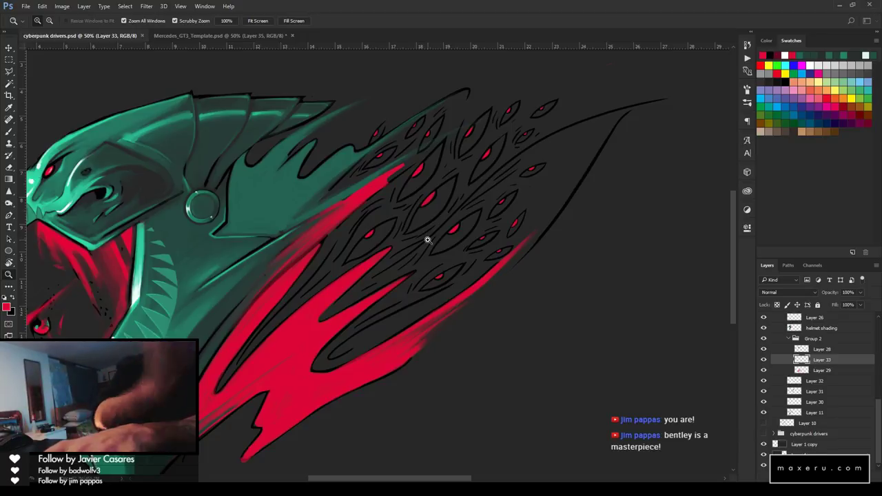
Add a new layer directly above Layer 29 in Group 2 for shading between the red flames
left_click(289, 303)
left_click(292, 304)
left_click(293, 305)
key("b")
left_click(829, 371)
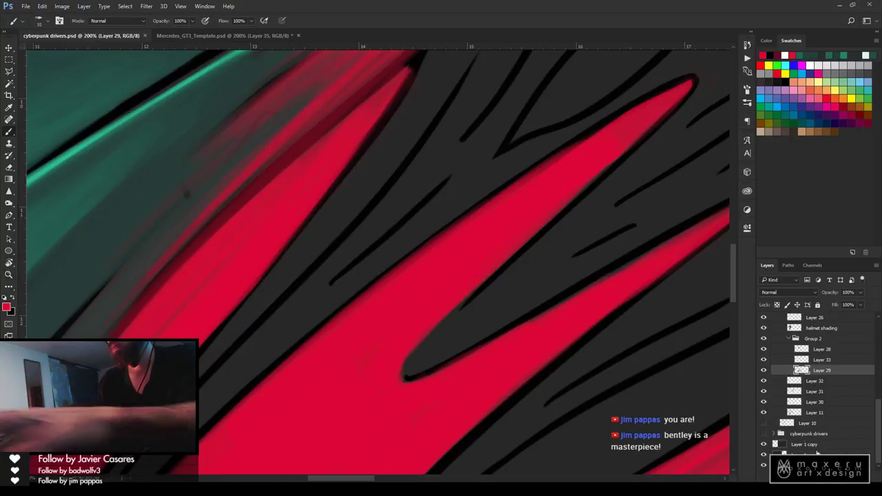
left_click(852, 475)
Brush translucent red into the narrow dark gap between the red flames and fill its lower end with the sampled dark red
mouse_move(361, 305)
left_mouse_down()
mouse_move(354, 274)
mouse_move(510, 137)
left_mouse_up()
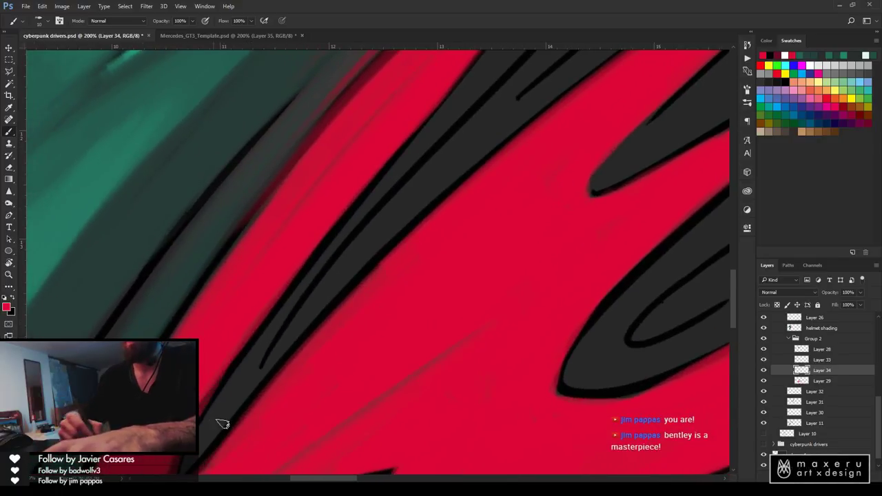
left_click_drag(224, 403, 306, 293)
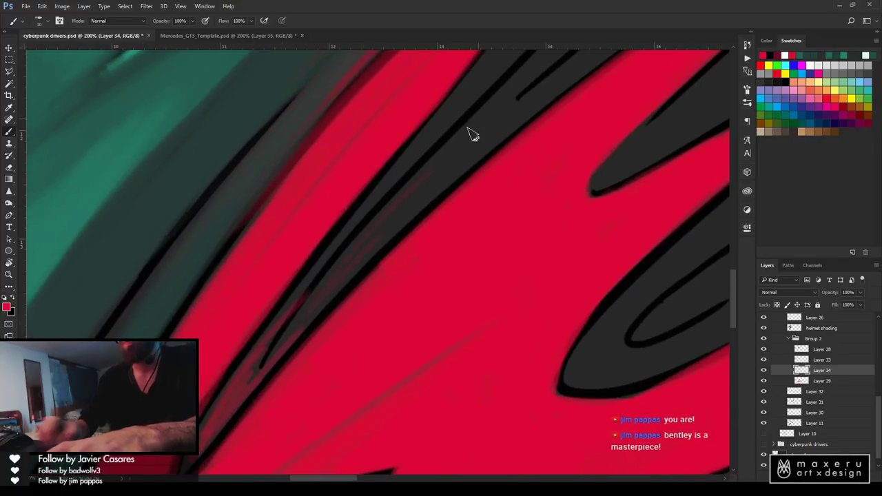
key("i")
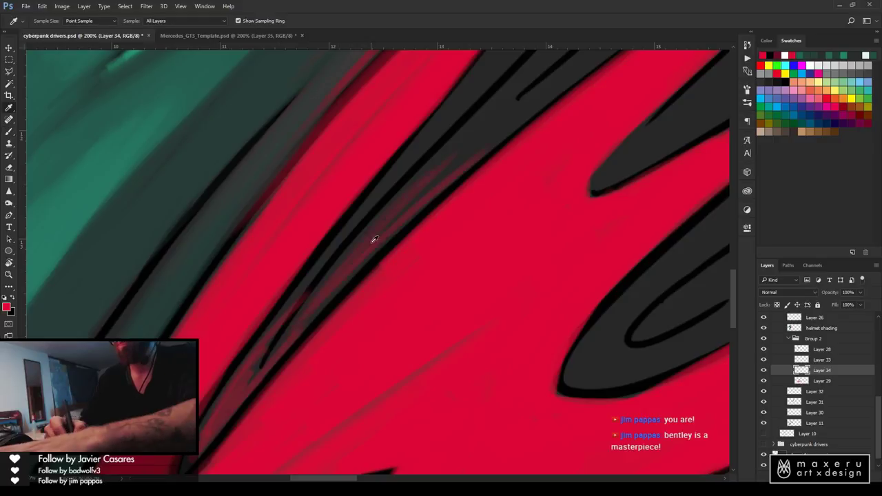
left_click(392, 216)
left_click(239, 399)
key("b")
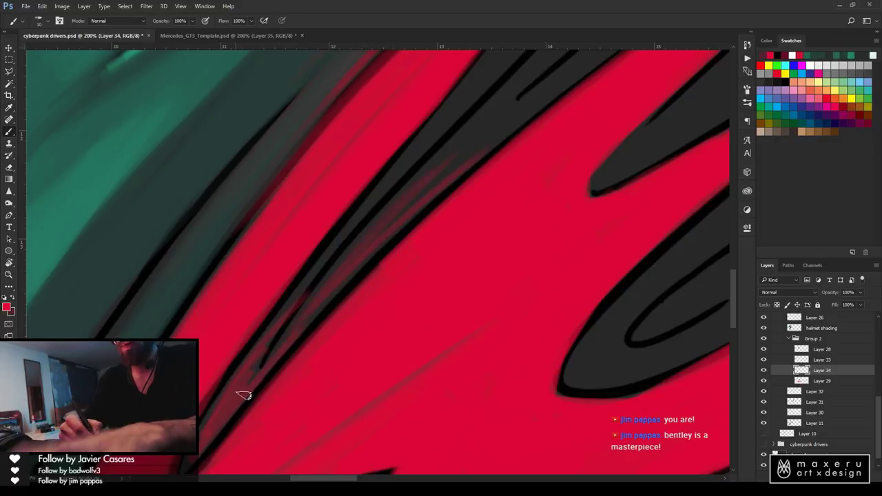
left_click_drag(202, 459, 269, 335)
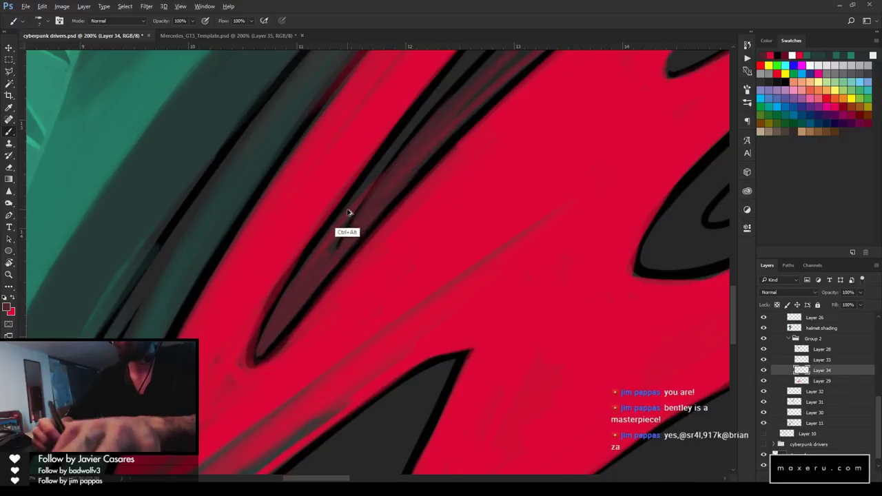
Undo the last brush strokes and clean up the dark red fill at the lower end of the narrow gap, alternating Brush and Eraser
key("ctrl+alt+z")
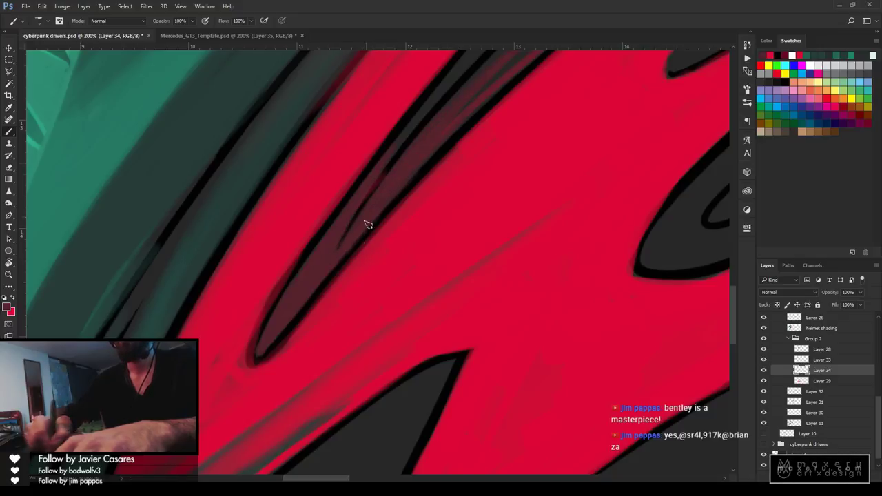
key("e")
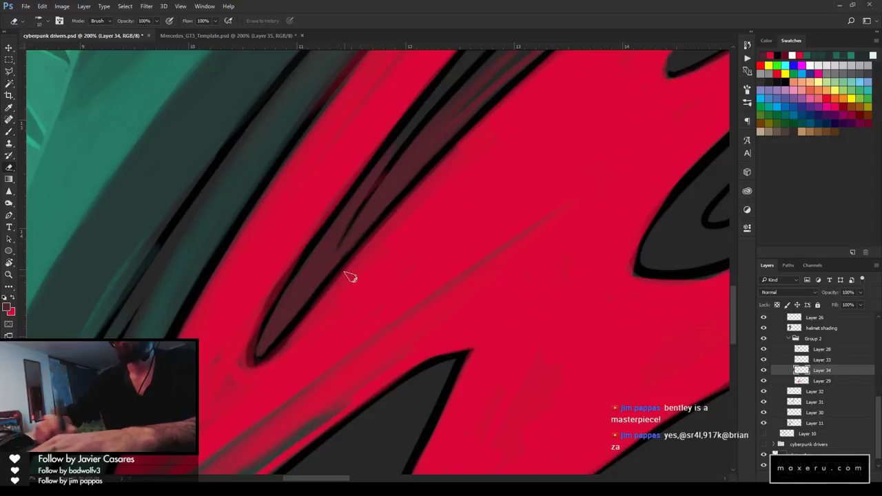
key("b")
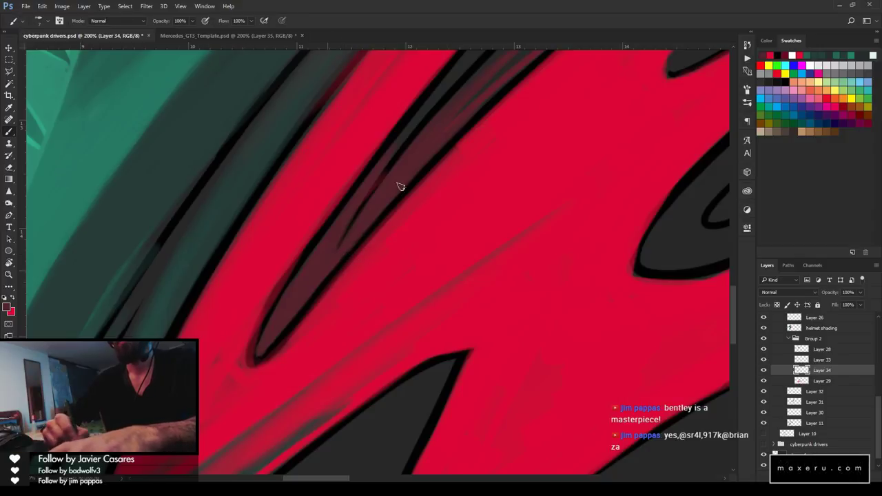
key("e")
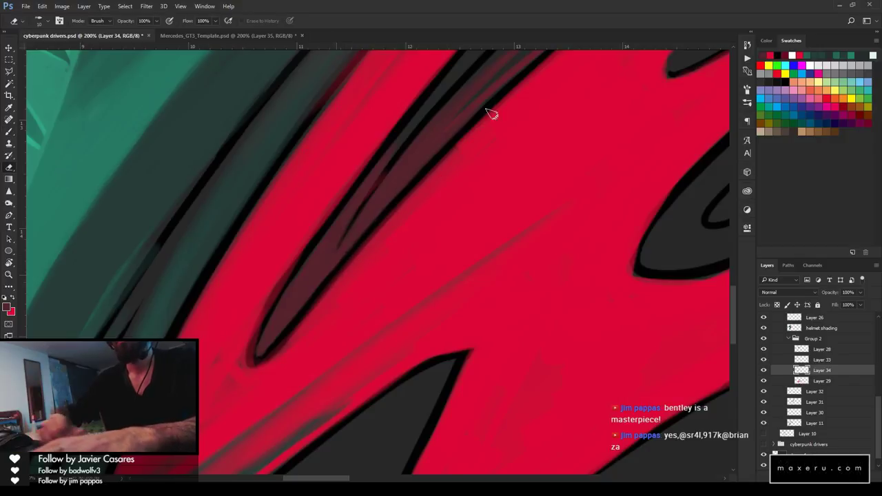
key("b")
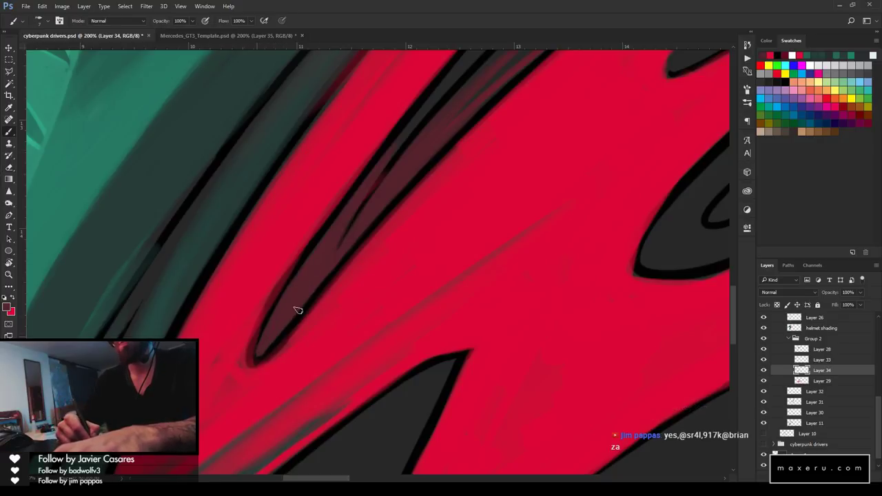
key("e")
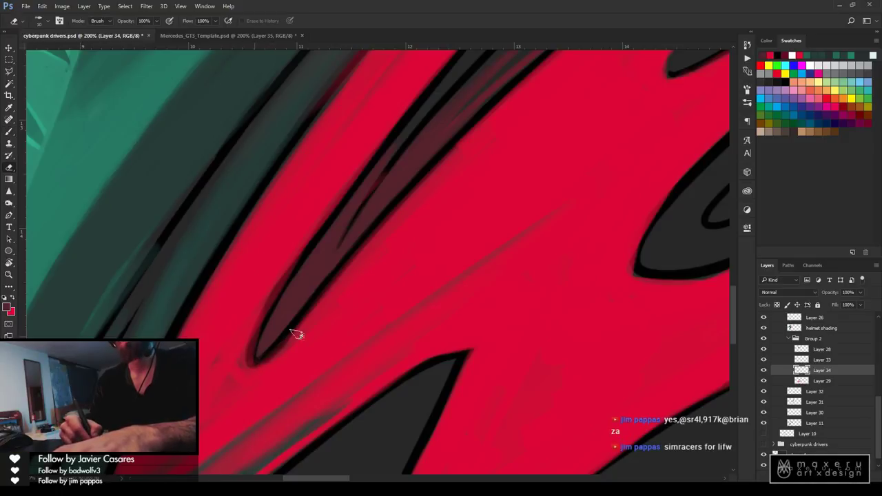
key("b")
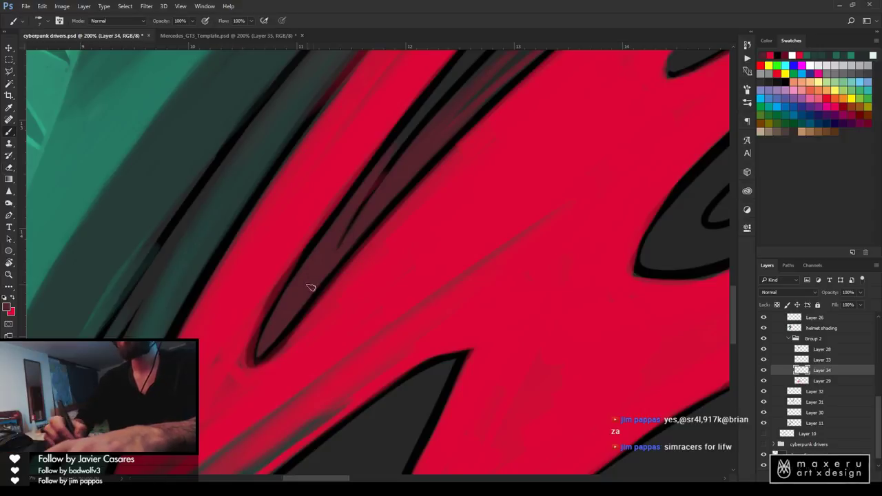
Brush the dark red shading further up the narrow gap, following the black contour lines between the flames
mouse_move(330, 217)
left_mouse_down()
mouse_move(269, 341)
mouse_move(388, 209)
left_mouse_up()
left_click_drag(309, 323, 428, 155)
mouse_move(326, 281)
left_mouse_down()
mouse_move(387, 199)
mouse_move(318, 292)
mouse_move(425, 155)
left_mouse_up()
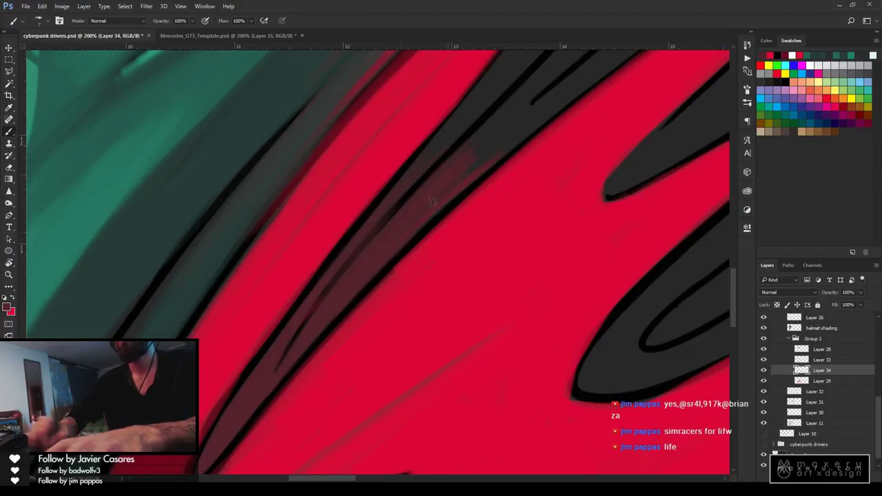
mouse_move(384, 262)
left_mouse_down()
mouse_move(479, 159)
mouse_move(393, 253)
mouse_move(497, 153)
mouse_move(383, 267)
mouse_move(436, 200)
mouse_move(471, 184)
left_mouse_up()
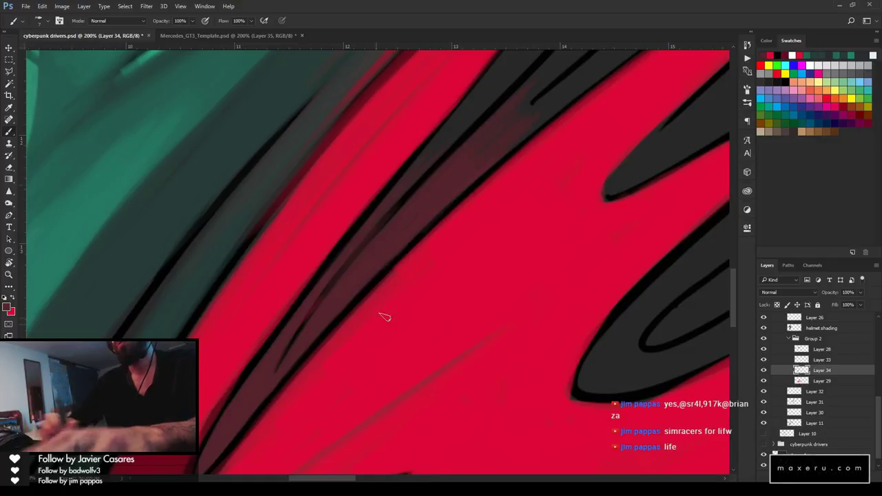
Continue the dark red shading on both sides of the inner line up to the gap's upper end near the eyes
key("z")
left_click(402, 291, "alt")
left_click(401, 291, "alt")
left_click(402, 296, "alt")
left_click(402, 305, "alt")
left_click(392, 317)
left_click(390, 314)
left_click(386, 312)
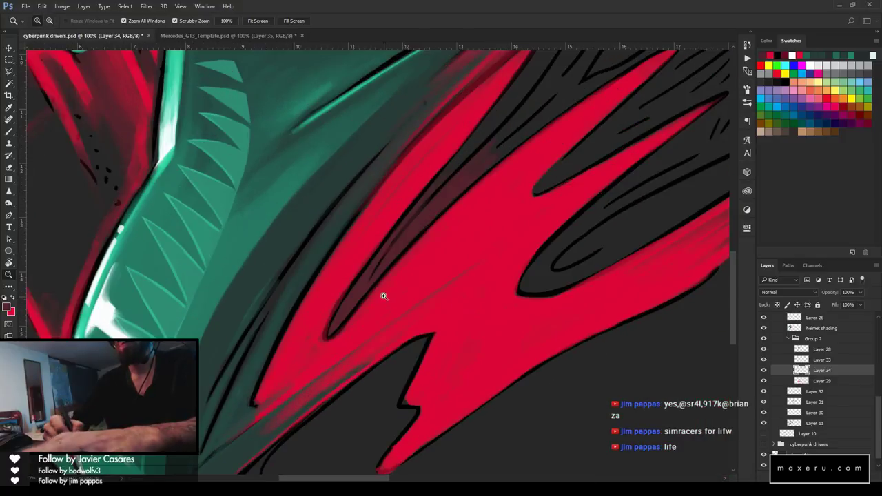
key("b")
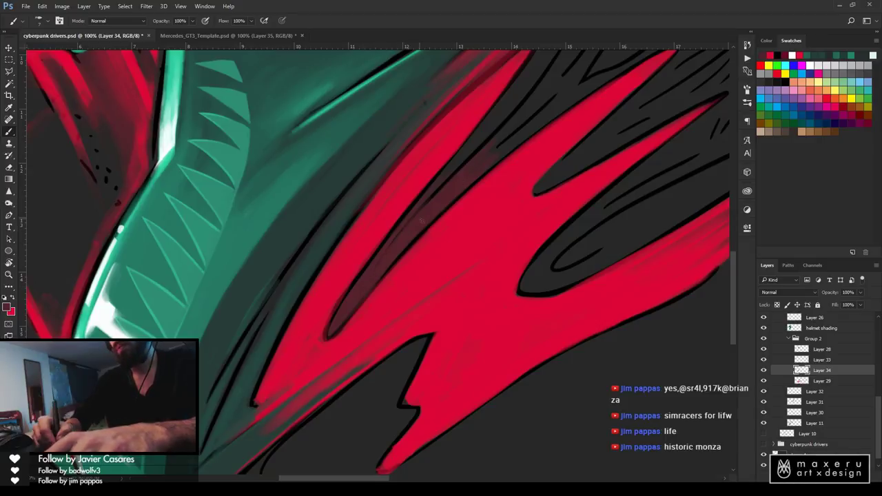
left_click_drag(490, 128, 402, 207)
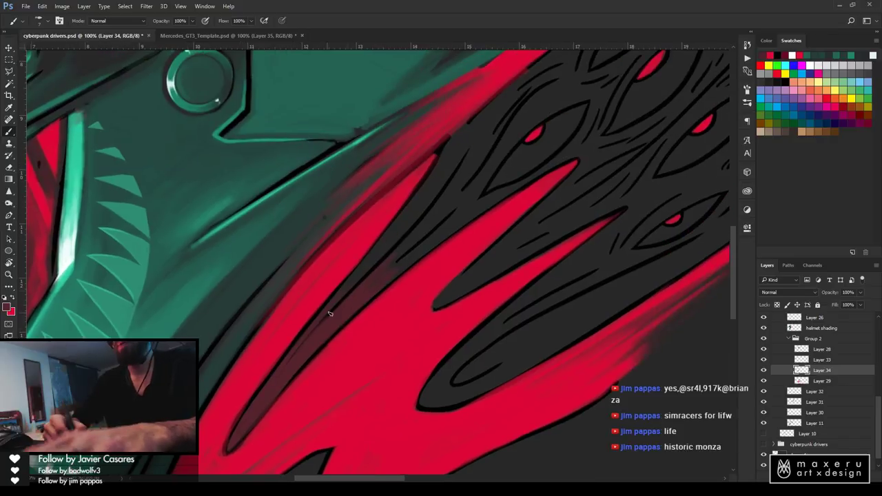
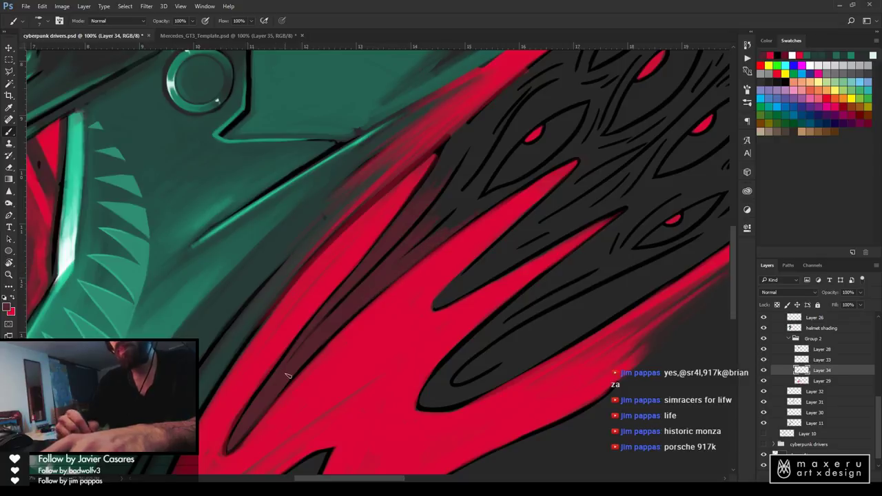
Swap to the bright red and paint streaks over the dark red shading from the gap up toward the nearest eye
key("i")
key("b")
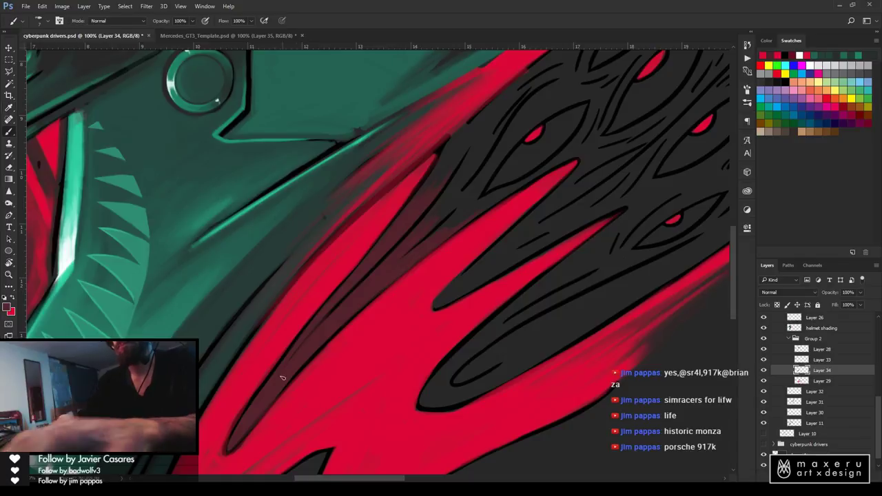
key("x")
left_click_drag(289, 359, 342, 301)
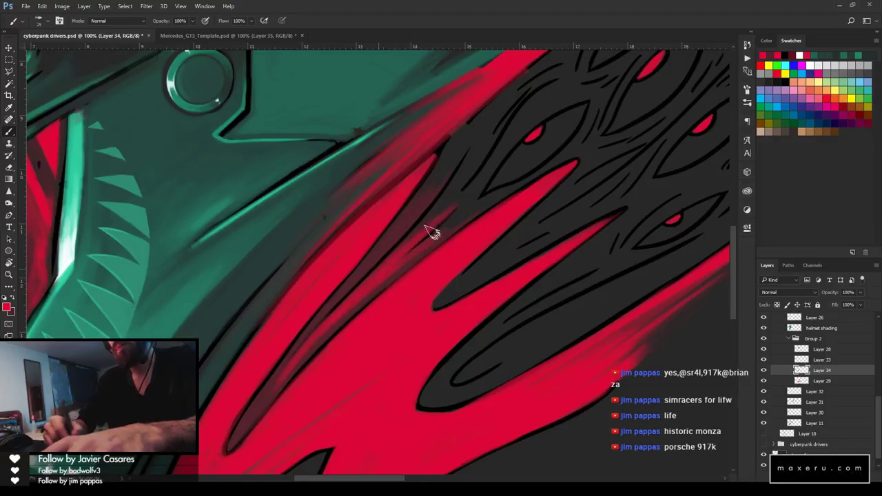
left_click_drag(485, 138, 374, 269)
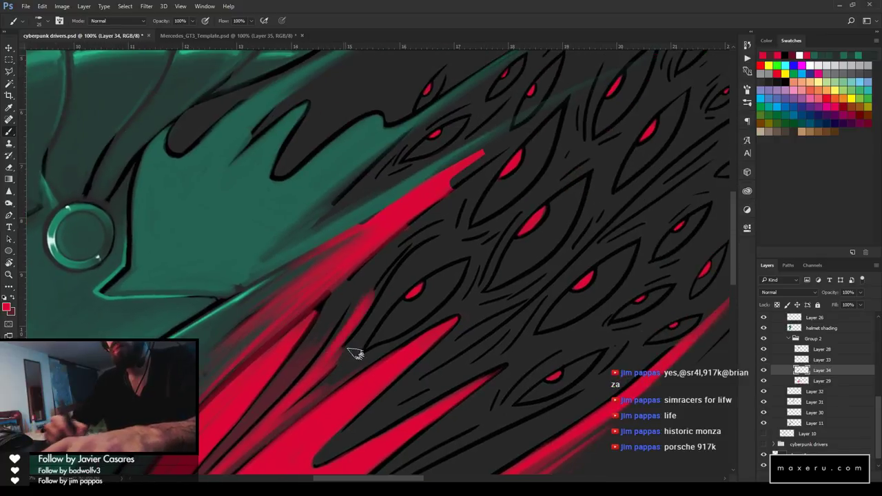
Brush bright red strokes up the inner side and over the lid of the large eye above the red flames
mouse_move(349, 356)
left_mouse_down()
mouse_move(450, 237)
mouse_move(359, 353)
mouse_move(423, 272)
left_mouse_up()
left_click_drag(377, 329, 440, 259)
mouse_move(392, 307)
left_mouse_down()
mouse_move(415, 262)
mouse_move(386, 295)
mouse_move(405, 270)
left_mouse_up()
mouse_move(403, 274)
left_mouse_down()
mouse_move(351, 348)
mouse_move(411, 262)
left_mouse_up()
left_click_drag(355, 347, 397, 285)
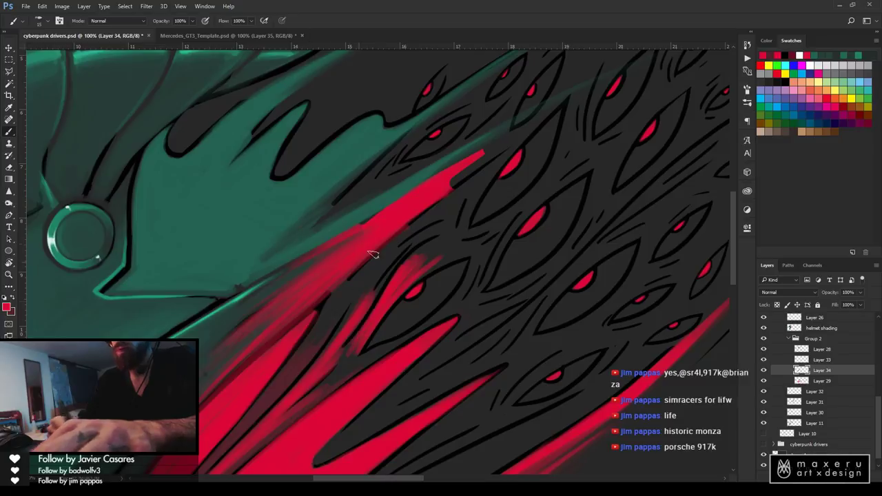
Reduce the brush size and paint fine bright red strokes along the brow lines and upper lid of the same eye
key("bracketleft")
key("bracketleft")
key("bracketleft")
key("bracketleft")
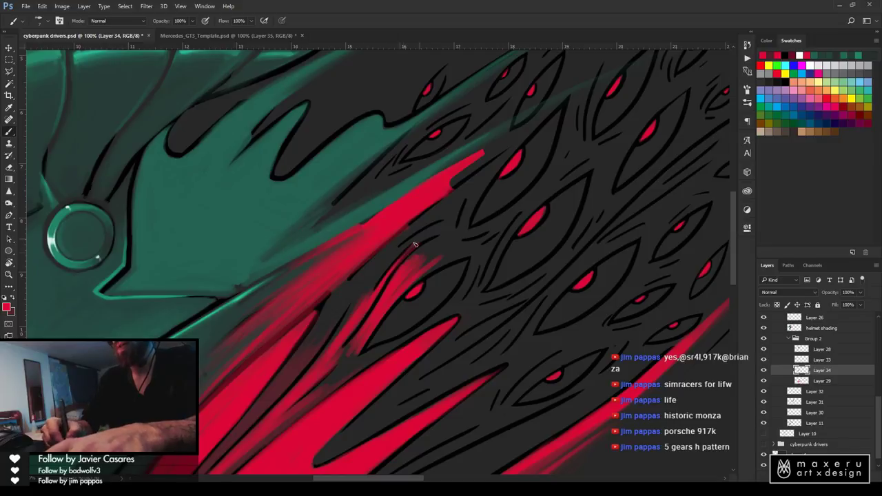
mouse_move(391, 272)
left_mouse_down()
mouse_move(442, 232)
mouse_move(361, 269)
mouse_move(417, 242)
mouse_move(374, 282)
left_mouse_up()
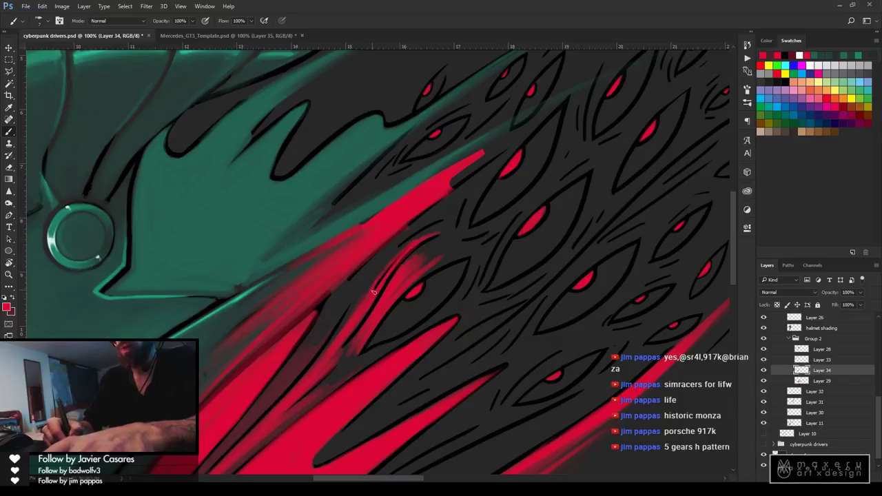
left_click_drag(377, 278, 406, 249)
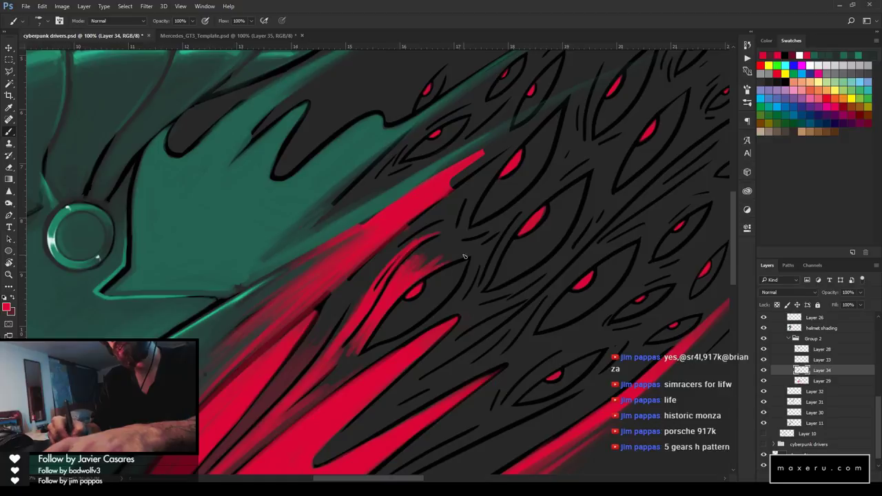
left_click_drag(403, 294, 473, 257)
left_click_drag(423, 276, 473, 257)
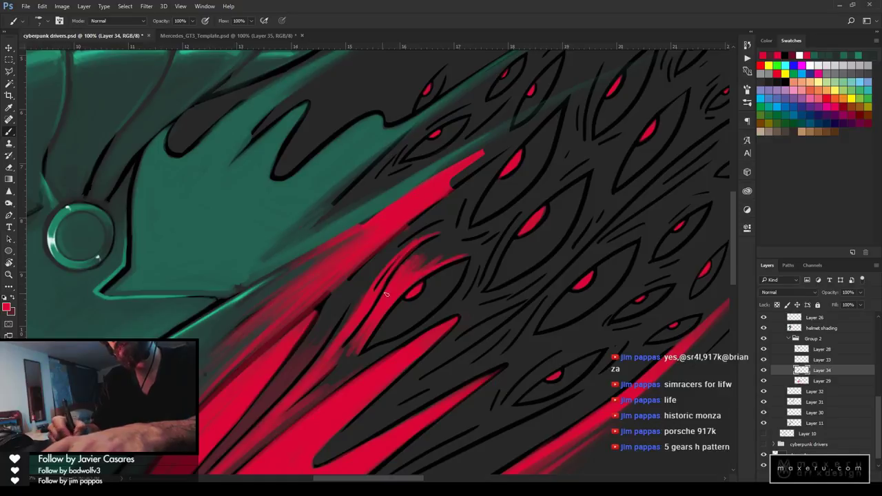
Sample a darker red beside the eye and shade the brow area above its lid and the area around it
key("i")
left_click(351, 345)
key("b")
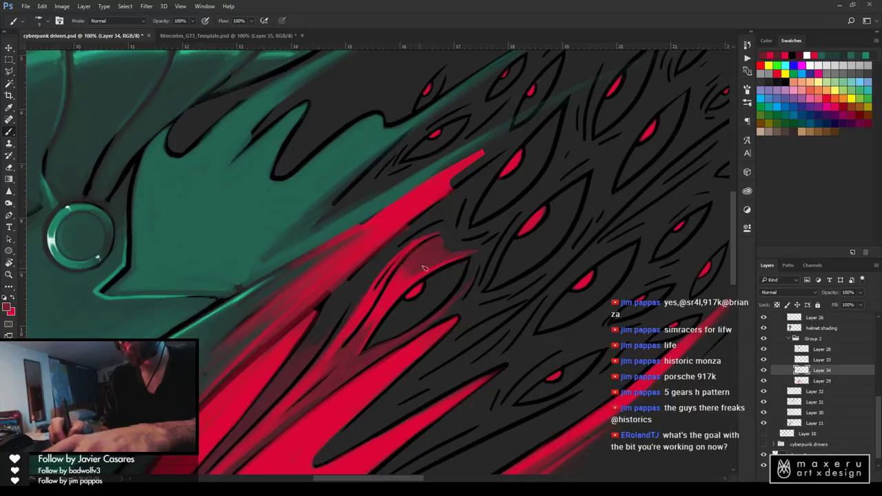
Resample the red near the eye, check the whole illustration, and shade the dark area between the upper flame and the eye
key("i")
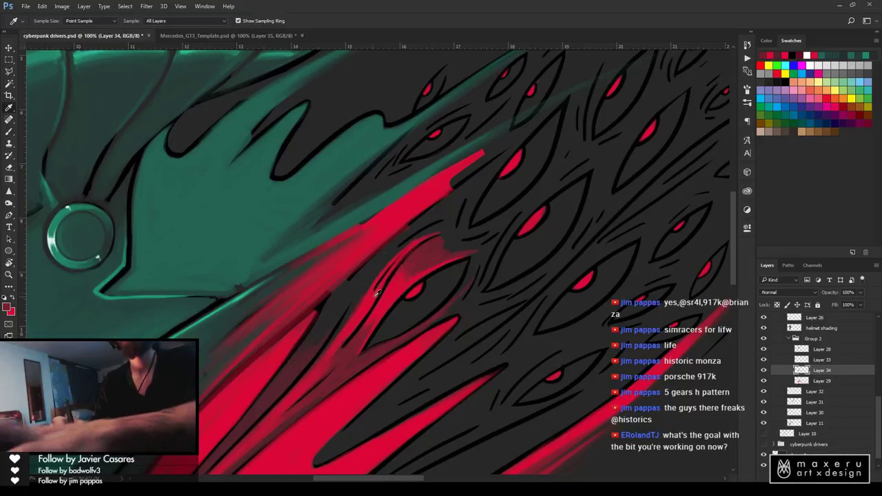
left_click(397, 286)
key("z")
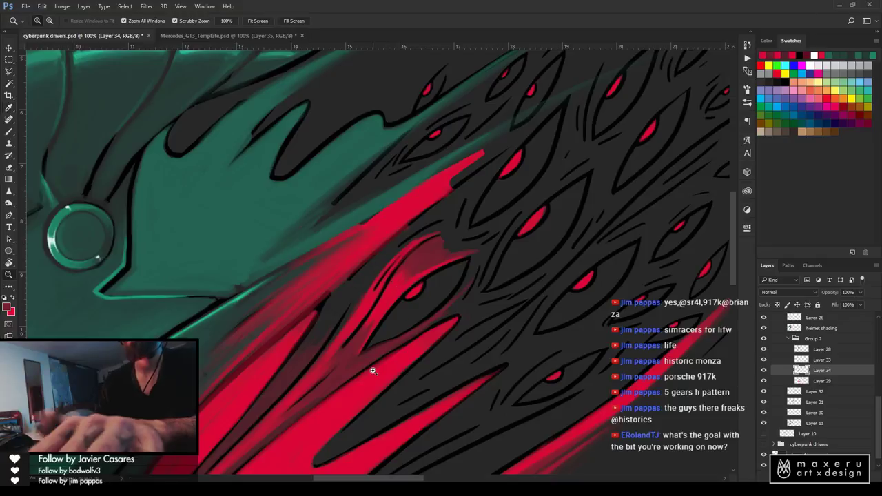
left_click(423, 341, "alt")
left_click(423, 341, "alt")
left_click(423, 341, "alt")
left_click(423, 341, "alt")
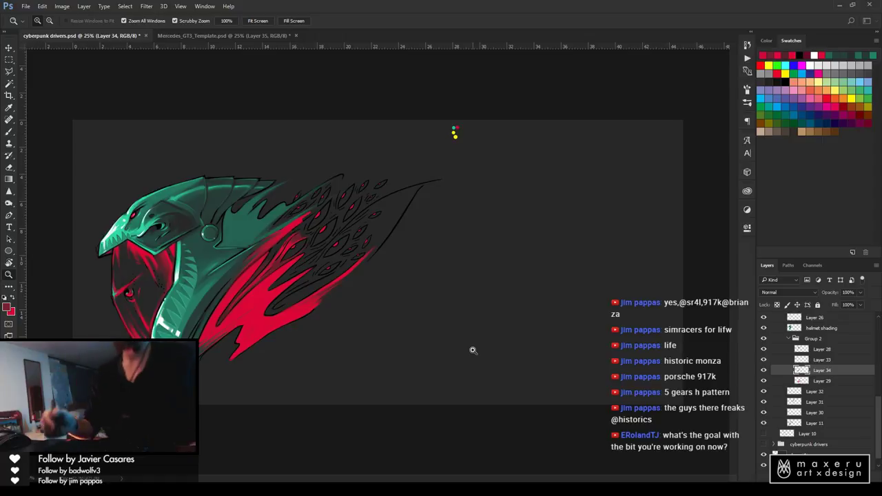
left_click(303, 263)
left_click(323, 266)
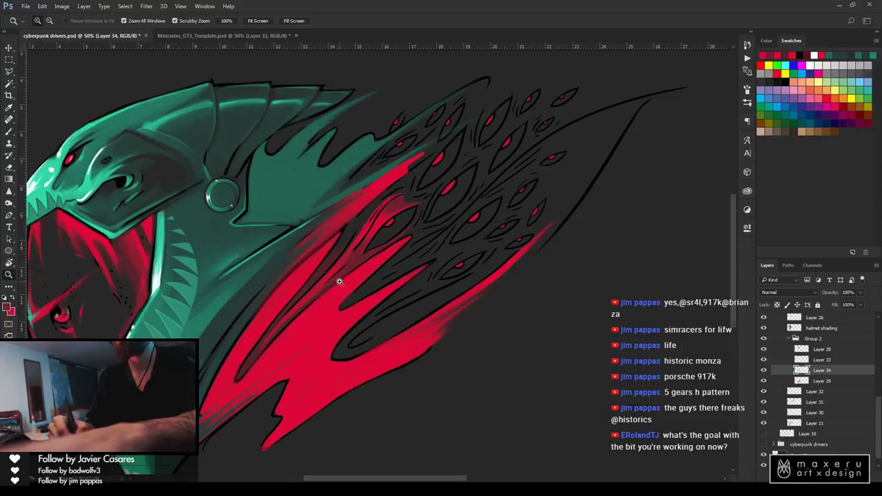
left_click(340, 260)
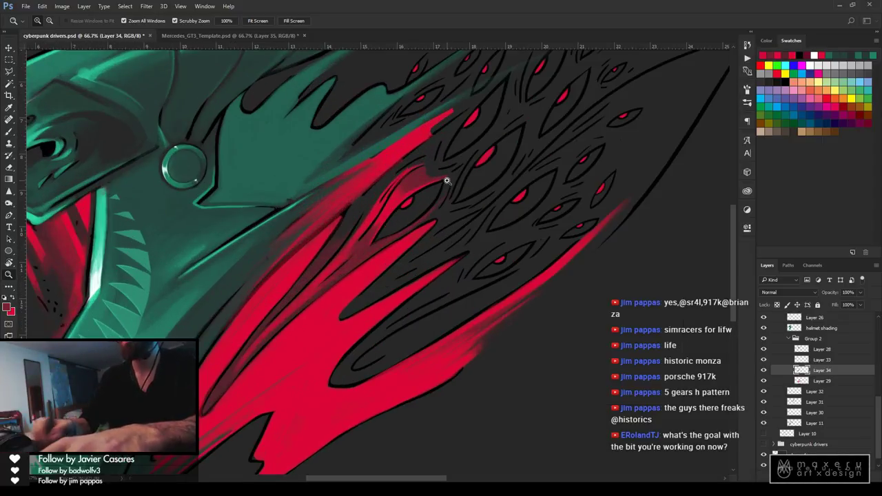
left_click(356, 251)
key("b")
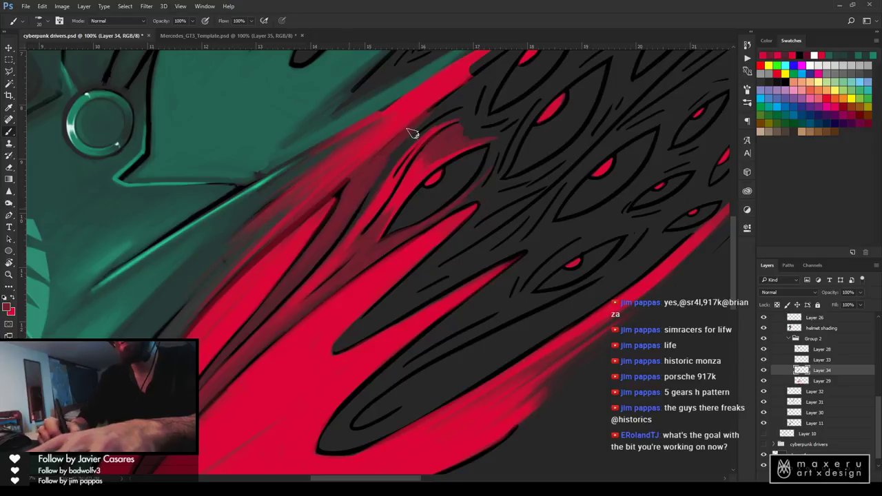
left_click_drag(435, 117, 306, 218)
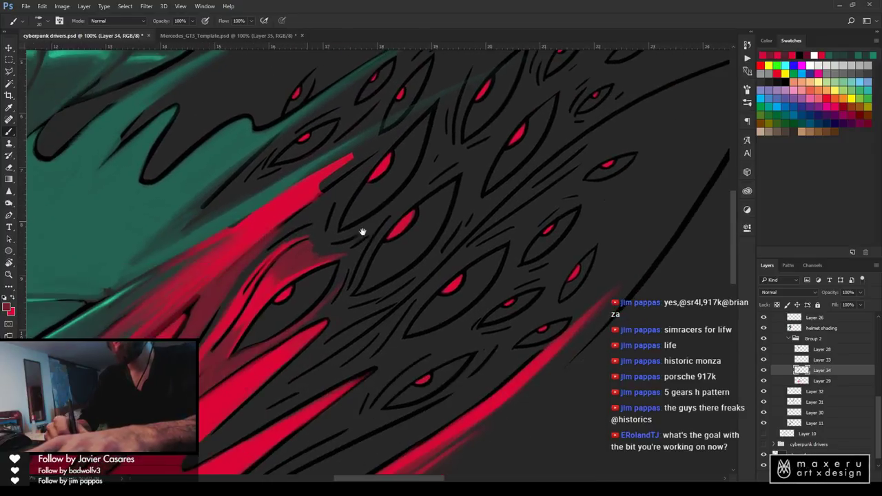
Sketch several long, wavy, thin red lines trailing away from the pointed end of the eye-covered outline
key("z")
left_click(453, 272, "alt")
left_click(453, 273, "alt")
left_click(453, 272, "alt")
left_click(452, 284, "alt")
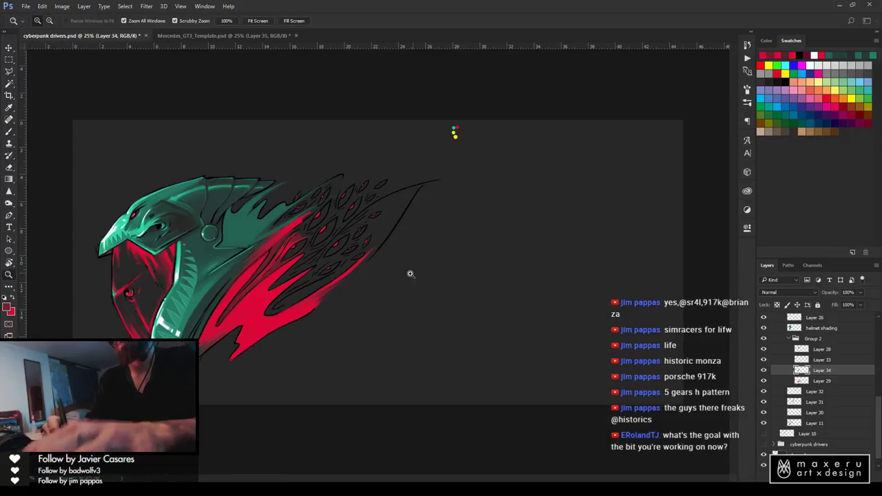
key("b")
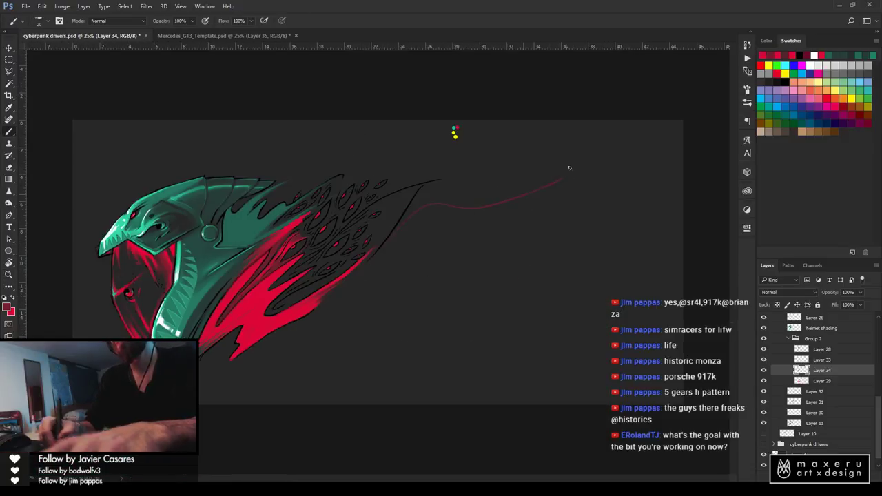
key("ctrl+z")
left_click_drag(502, 239, 623, 224)
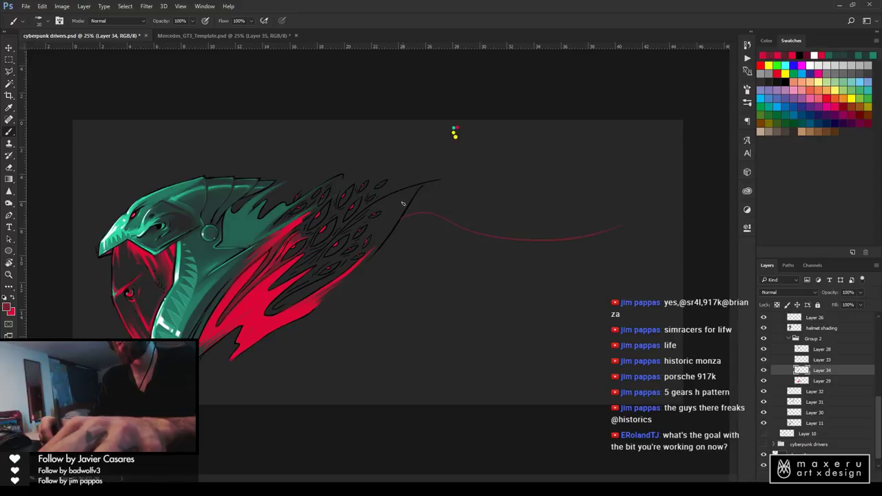
mouse_move(425, 199)
left_mouse_down()
mouse_move(472, 181)
mouse_move(527, 180)
left_mouse_up()
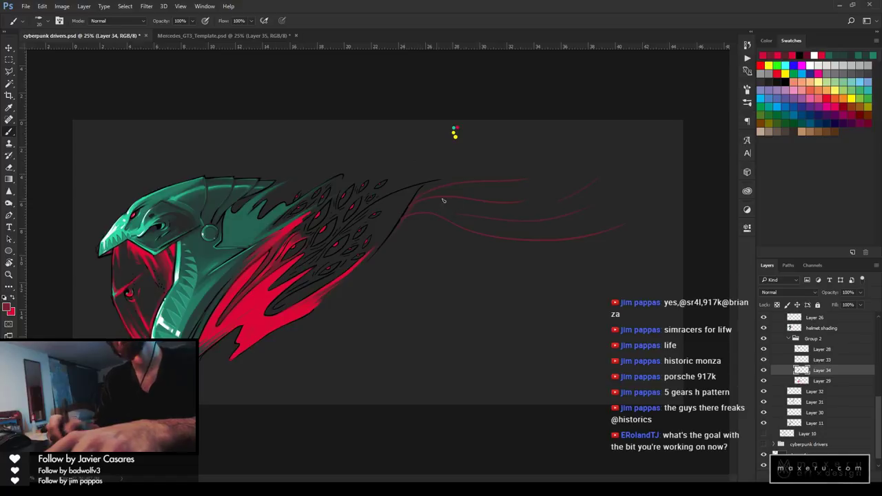
left_click_drag(489, 172, 551, 154)
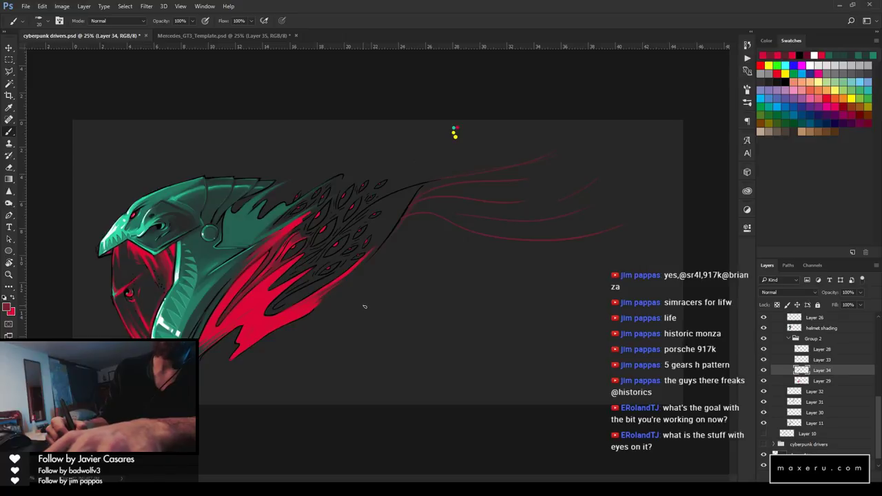
key("e")
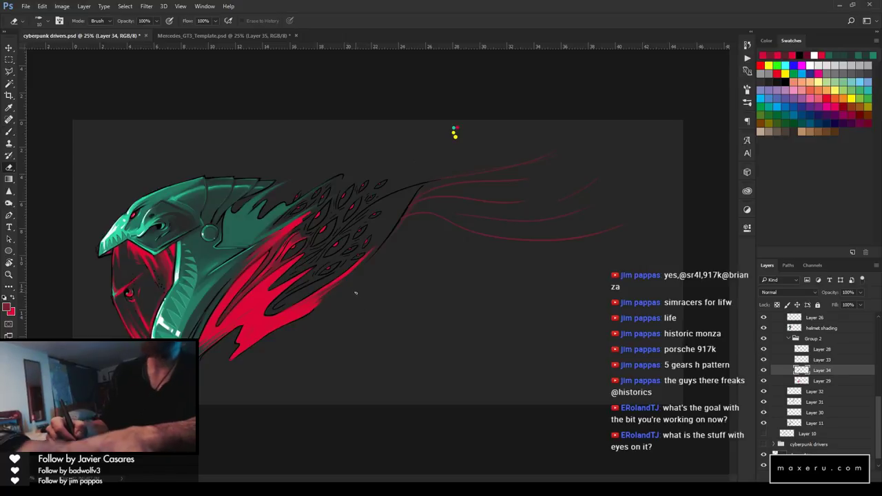
Erase the wavy red lines trailing away from the pointed end of the eye-covered outline
mouse_move(412, 231)
left_mouse_down()
mouse_move(428, 173)
mouse_move(416, 197)
mouse_move(468, 175)
mouse_move(530, 171)
mouse_move(482, 207)
mouse_move(579, 146)
mouse_move(456, 212)
mouse_move(586, 176)
mouse_move(527, 222)
mouse_move(645, 194)
mouse_move(540, 238)
mouse_move(653, 213)
mouse_move(579, 207)
mouse_move(459, 231)
mouse_move(560, 184)
mouse_move(553, 221)
left_mouse_up()
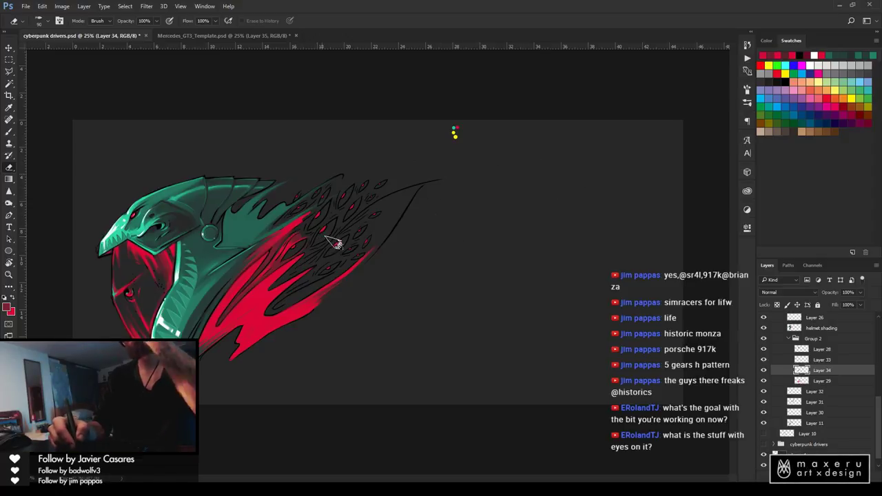
Sample the dark red beside the nearest large eye and shade the area between its brow and the tip of the upper flame
key("z")
left_click_drag(316, 236, 319, 268)
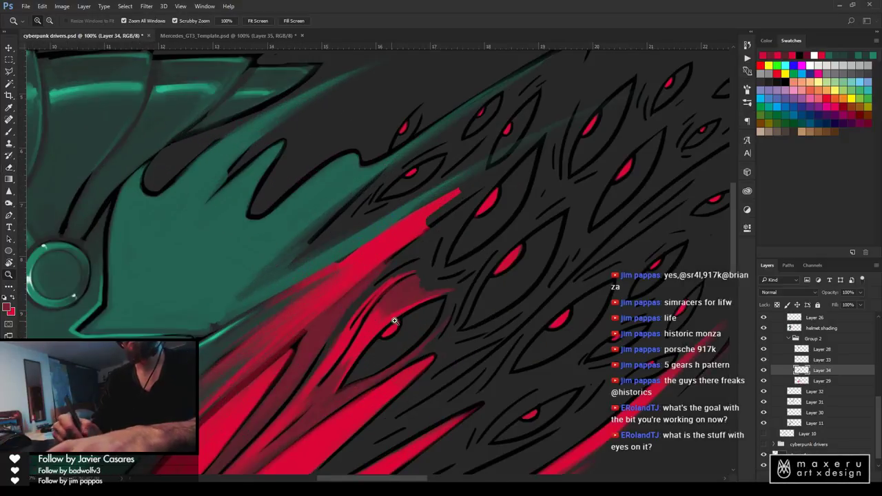
key("i")
left_click(337, 339)
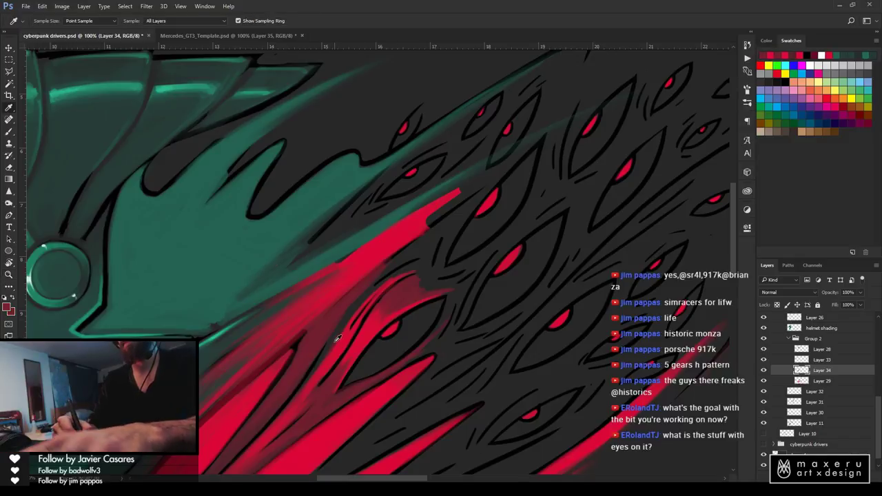
key("b")
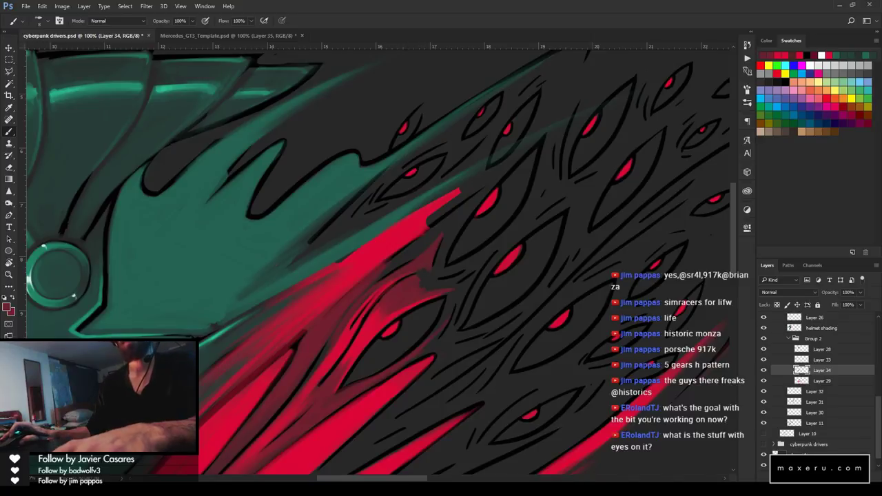
Switch to rFactor 2, examine the helmet artwork on the side of the car near and far, and return to Photoshop
key("alt+Tab")
left_click_drag(517, 236, 572, 309)
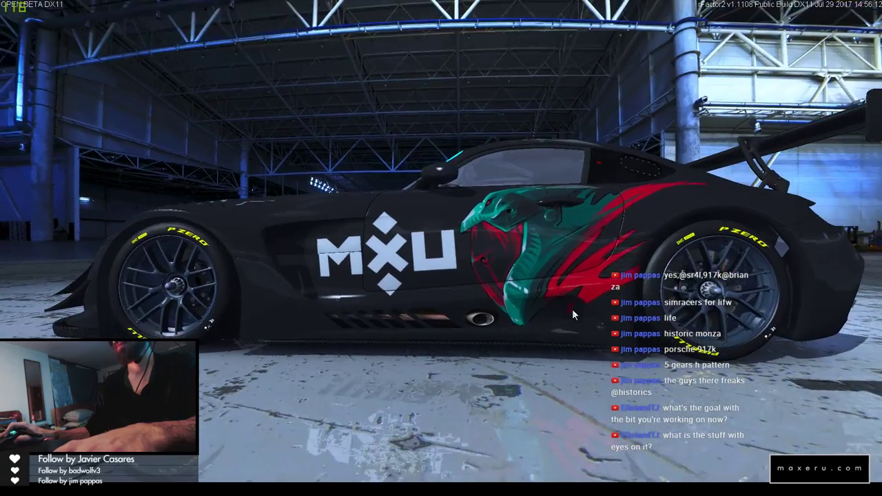
scroll(580, 263, "down", 5)
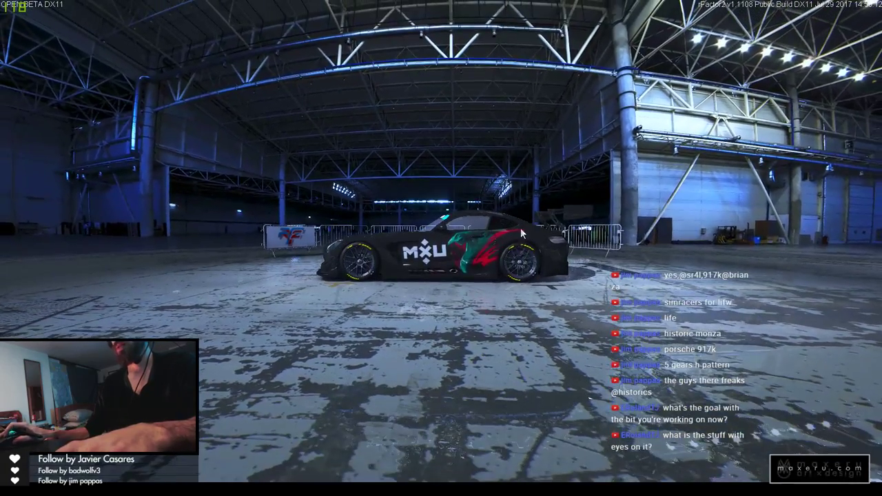
left_click_drag(437, 97, 481, 263)
key("alt+Tab")
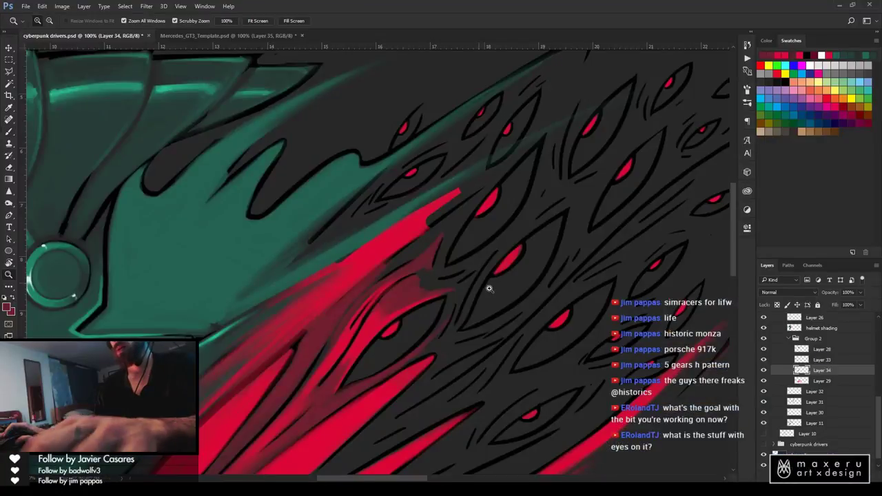
Sample the reds beside the large eye nearest the flames and paint fine strokes between its brow lines and the upper flame
left_click(490, 289, "alt")
left_click(494, 290, "alt")
left_click(493, 290, "alt")
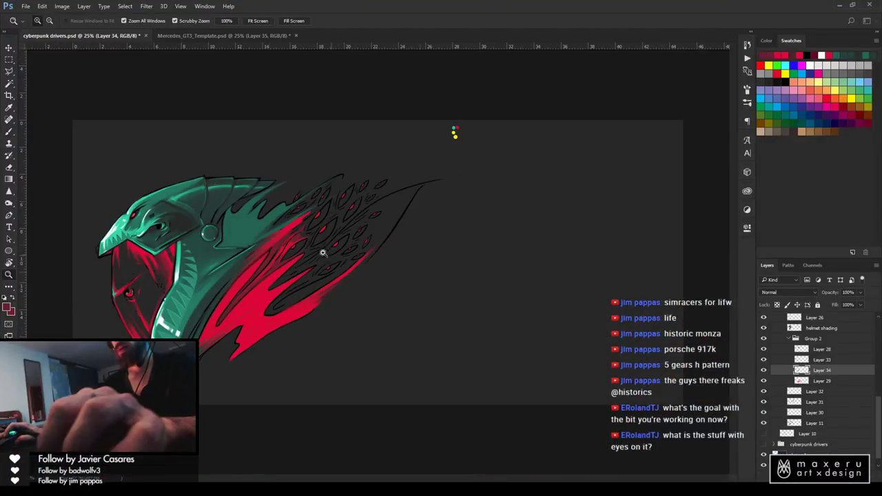
left_click(272, 245)
left_click(355, 264)
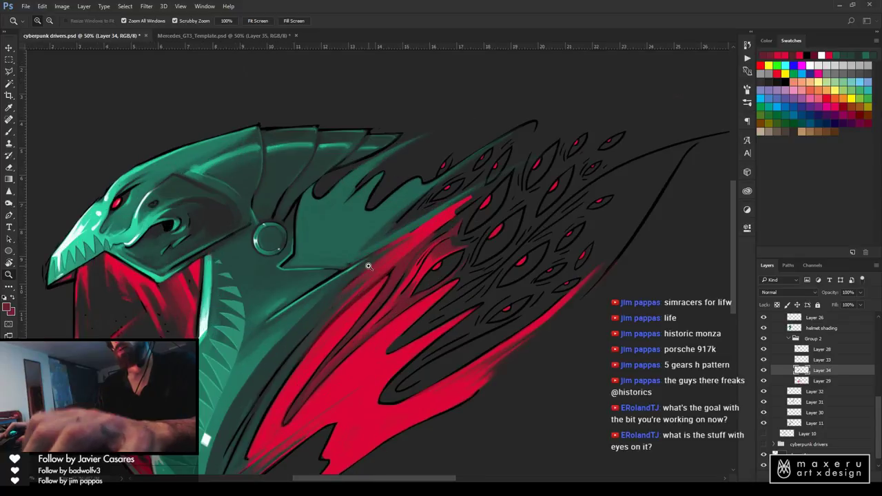
left_click_drag(394, 303, 458, 253)
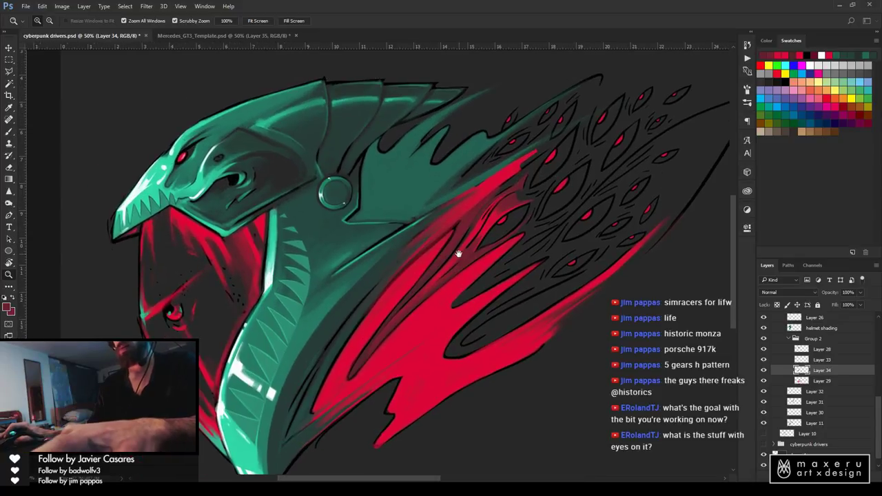
left_click(534, 213)
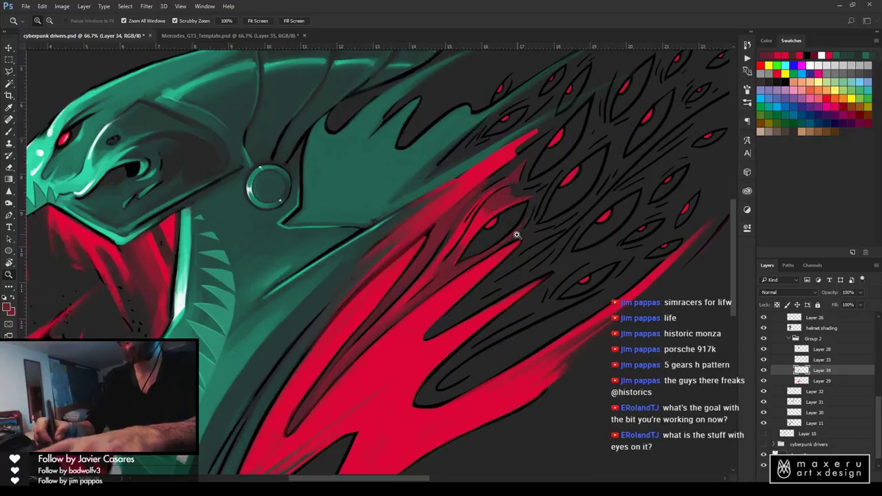
left_click(516, 237)
key("i")
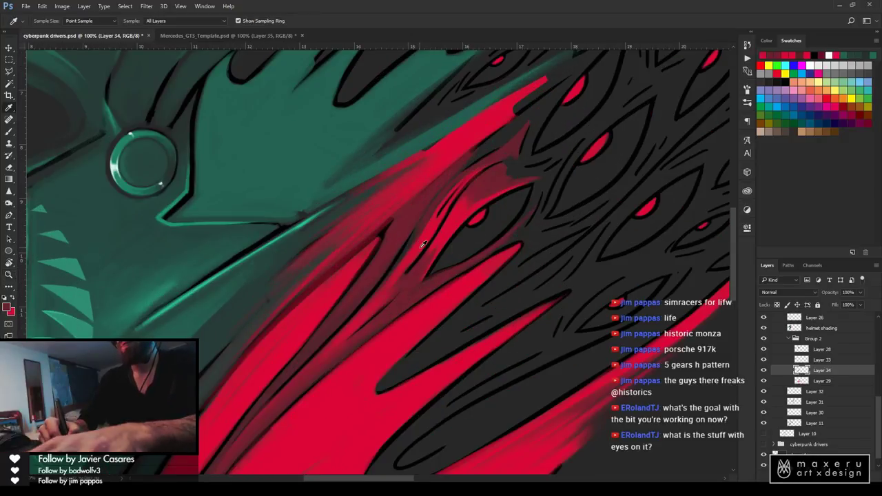
left_click(418, 251)
left_click(416, 253)
key("b")
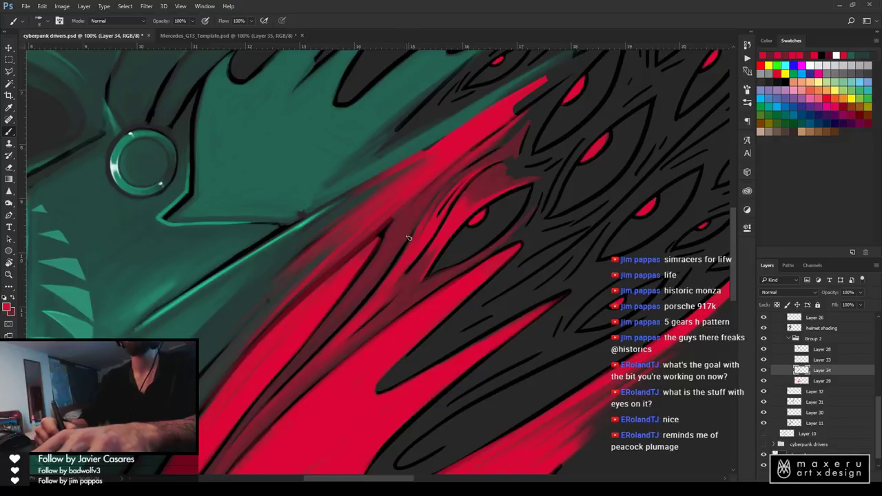
Sample the darker red above the eye's brow, shade the gap between brow and flames with it, and check the illustration
key("i")
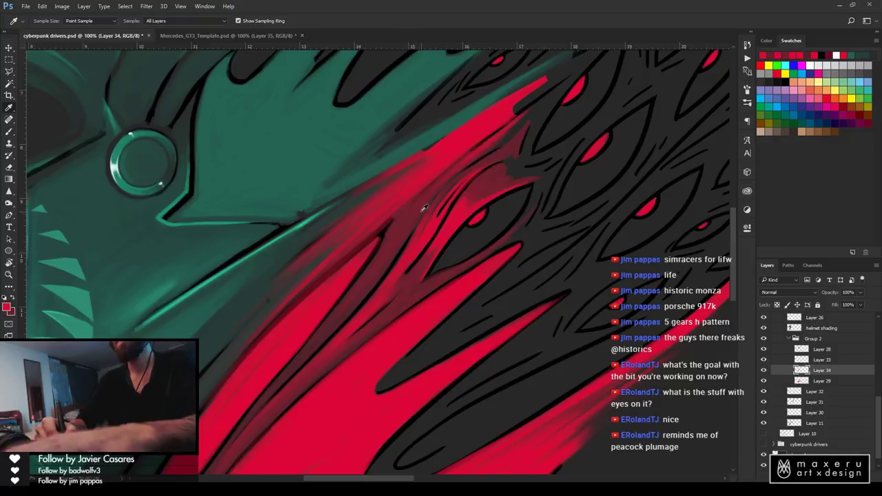
left_click(416, 215)
key("b")
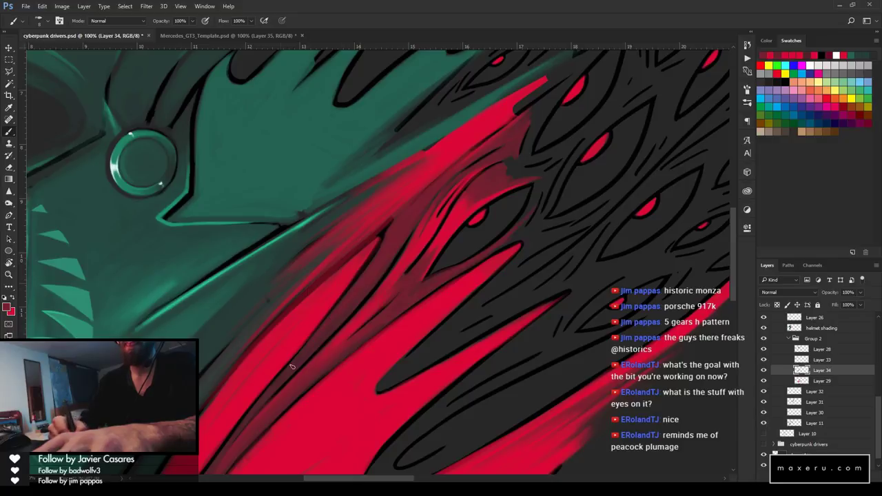
key("z")
left_click(506, 305, "alt")
left_click(505, 305, "alt")
left_click(507, 307, "alt")
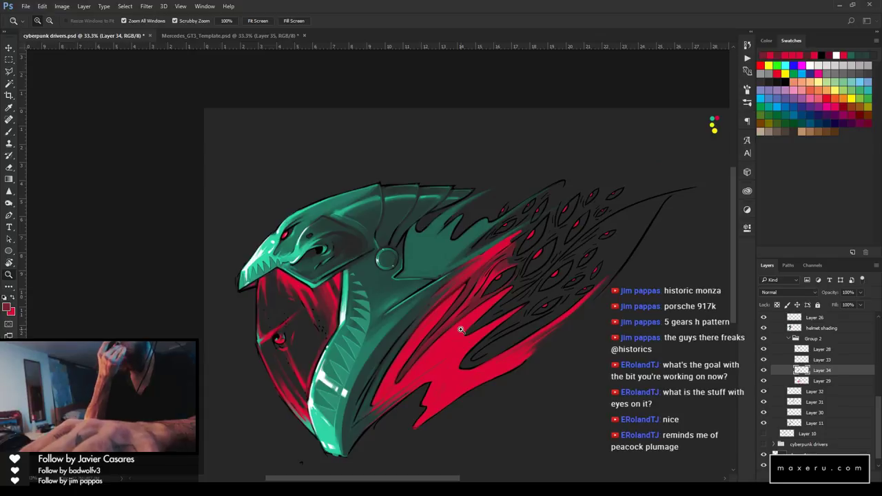
Sample the bright red above the iris and paint the eye's lids and outer corner, extending the red shading towards the neighbouring eye
left_click_drag(512, 259, 445, 222)
key("i")
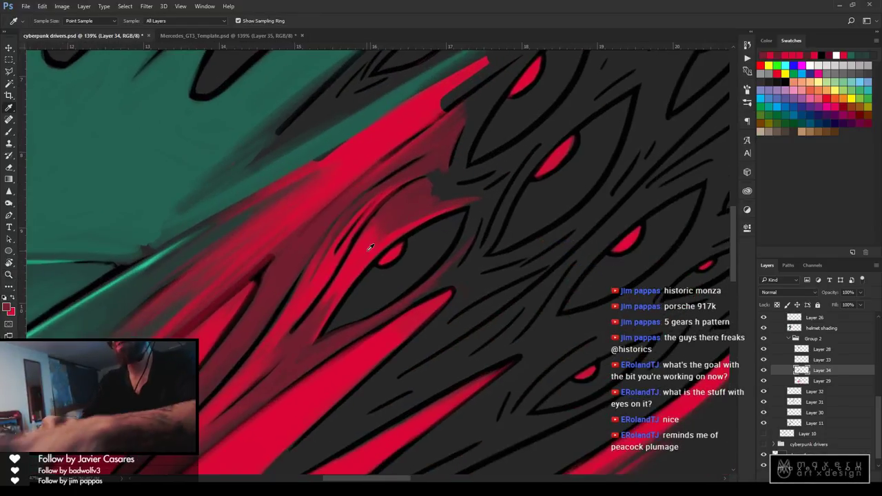
left_click(370, 238)
key("b")
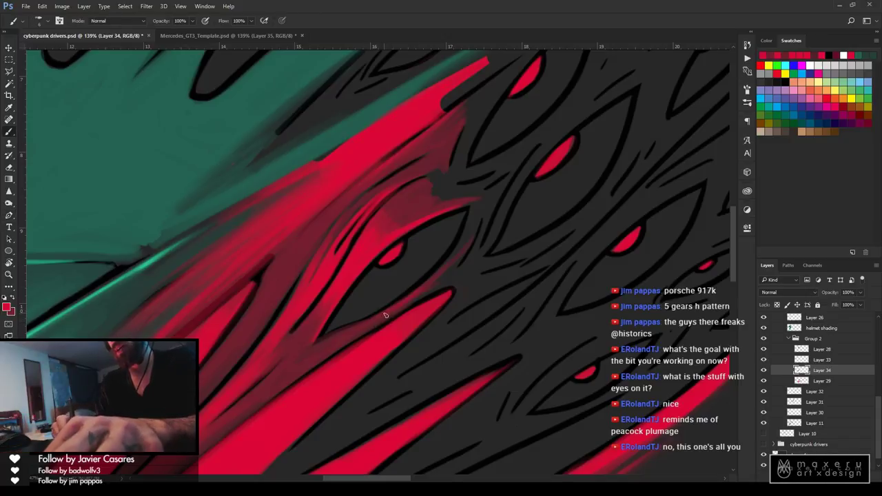
left_click_drag(425, 284, 472, 211)
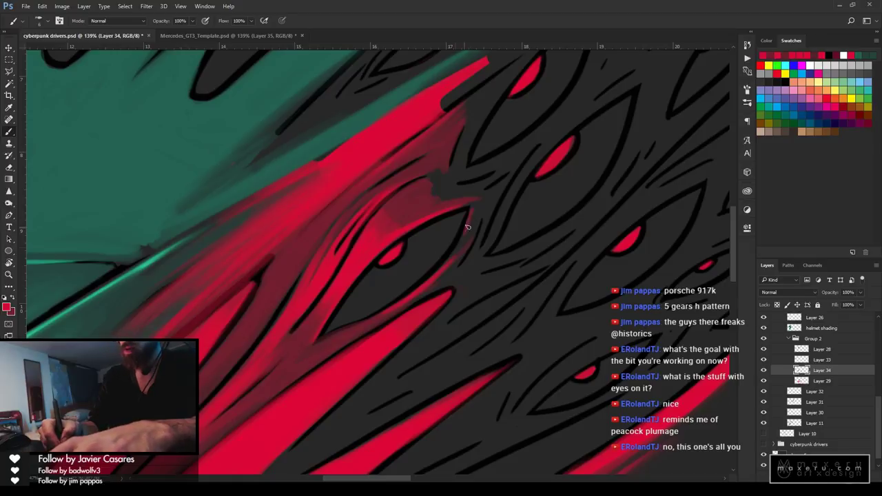
left_click_drag(454, 253, 473, 219)
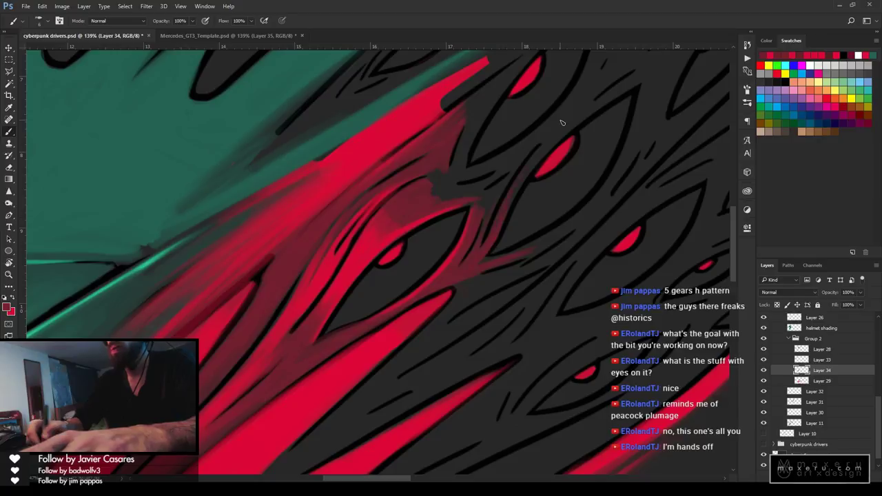
Check the whole illustration and save the document
key("z")
left_click(510, 262, "alt")
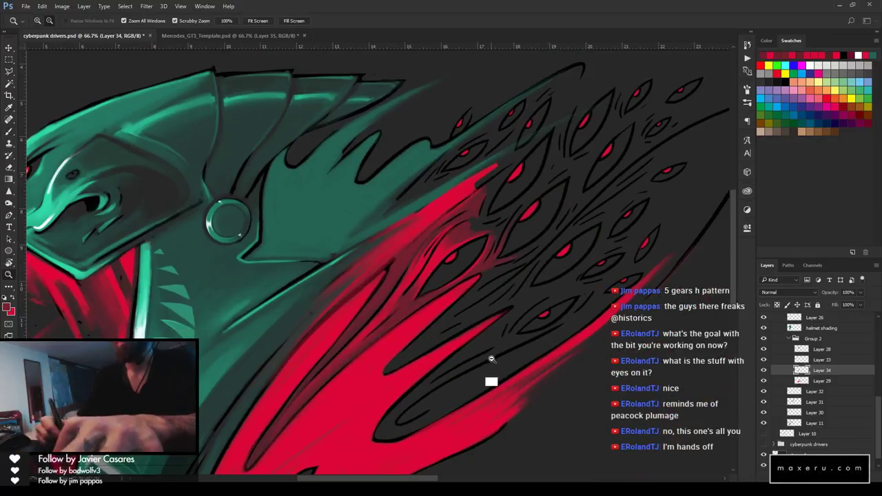
left_click(541, 315, "alt")
left_click(537, 380, "alt")
key("ctrl+s")
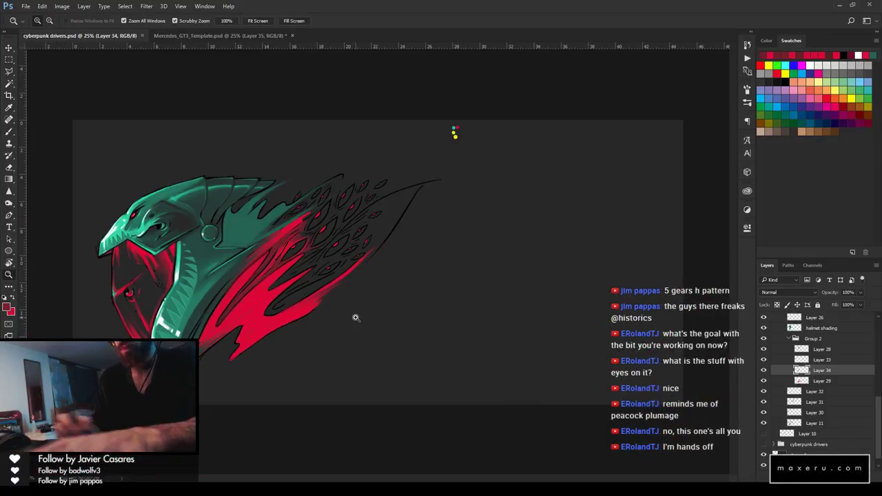
Shade the narrow gap between the large lower flames in dark red and blend its edge with a brighter red sampled nearby
left_click(255, 294)
left_click(324, 290)
left_click(347, 275)
key("b")
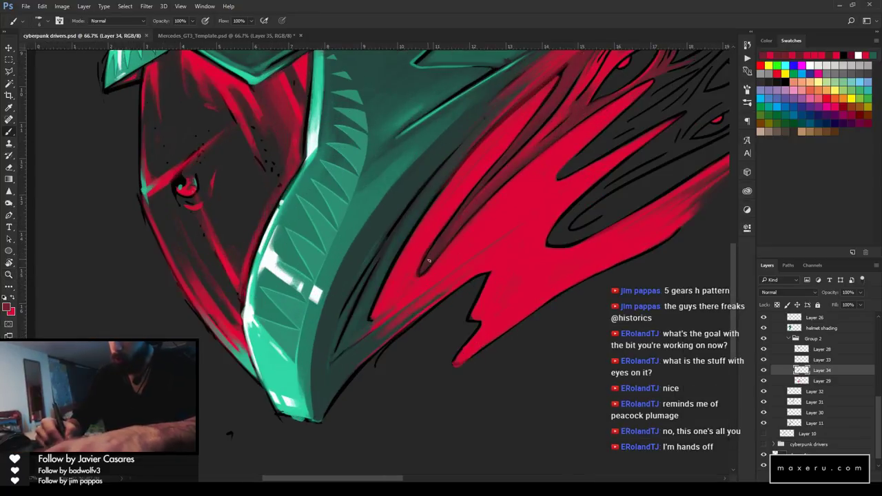
left_click_drag(423, 269, 449, 233)
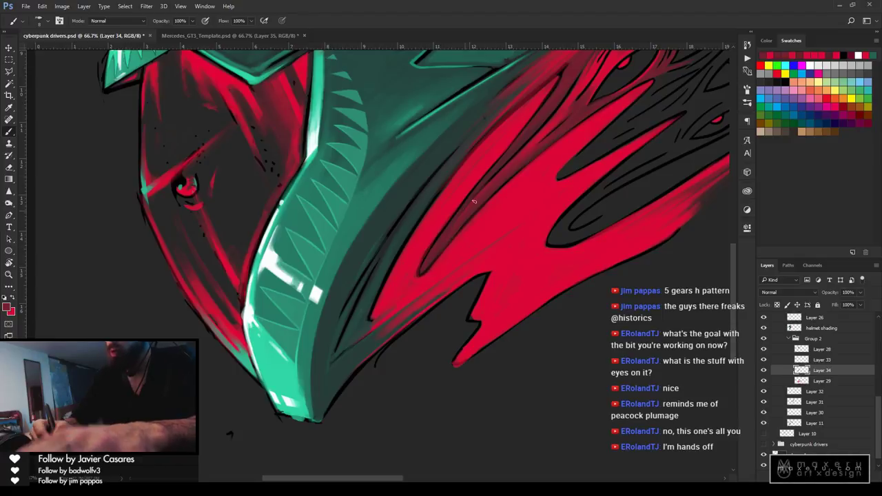
left_click_drag(474, 201, 384, 312)
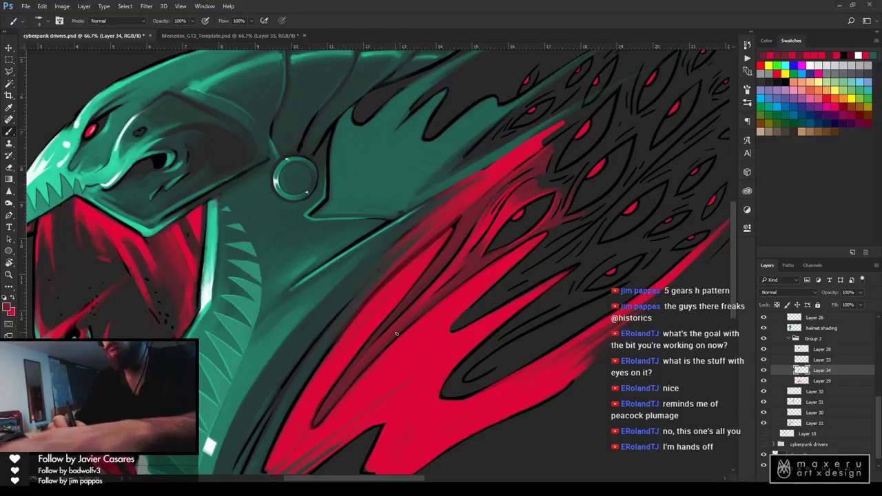
left_click(427, 272, "alt")
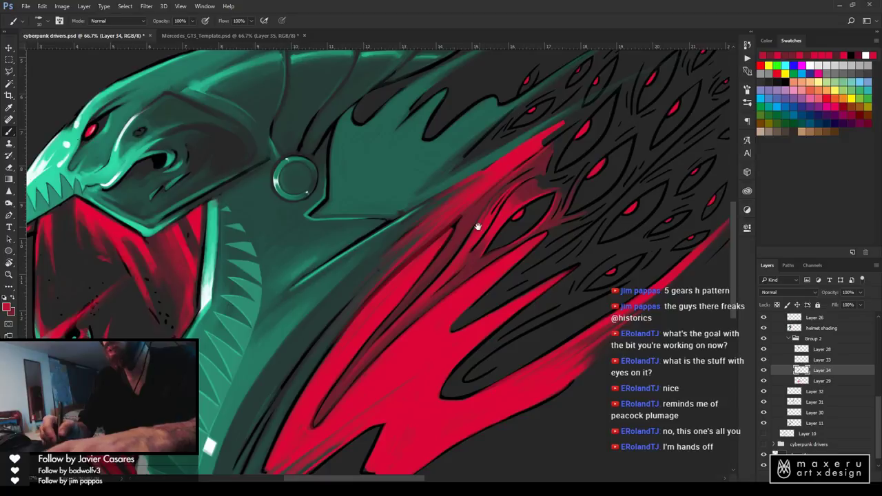
Resample reds around the large eye nearest the flames and blend the shading between its brow and upper lid
left_click_drag(477, 226, 374, 309)
scroll(459, 281, "up", 2)
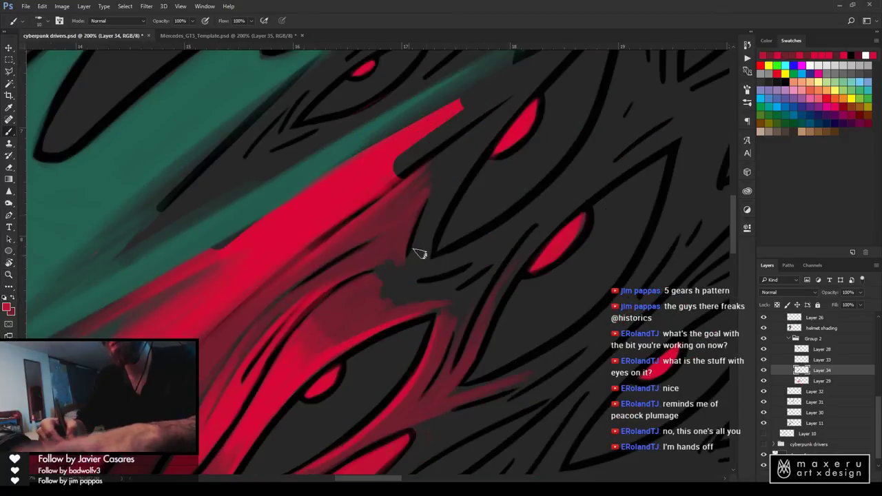
key("i")
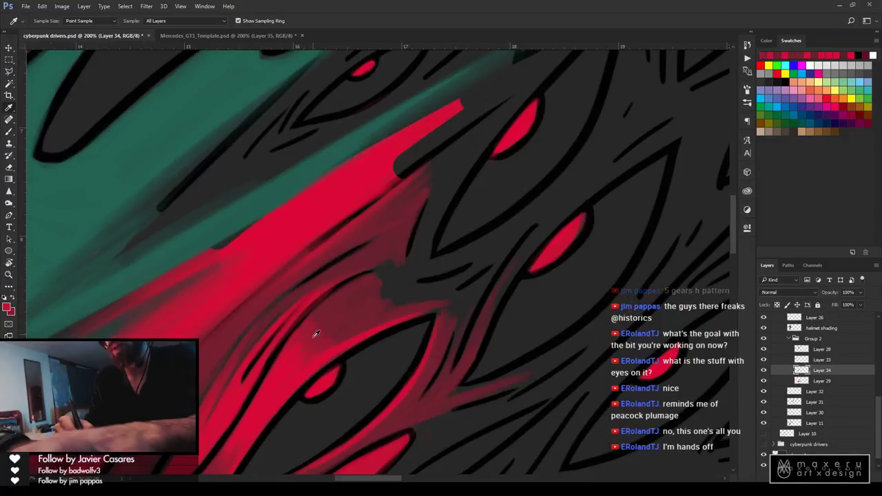
key("b")
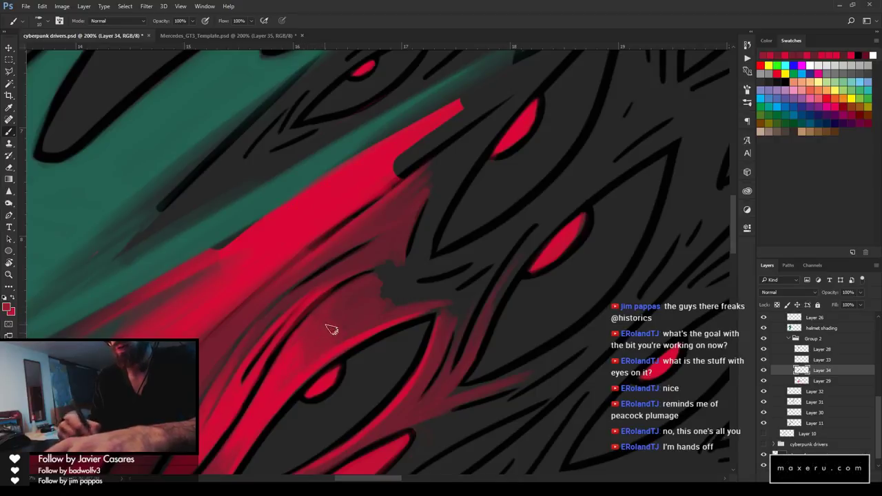
left_click(267, 398, "alt")
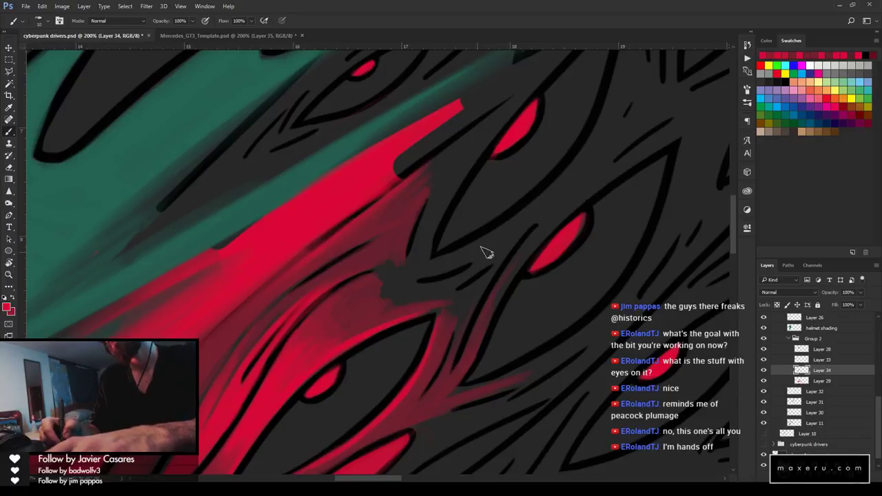
Paint bright red strokes around the lids of the large eye beside the upper flame's tip and check the overall look
left_click_drag(482, 250, 392, 293)
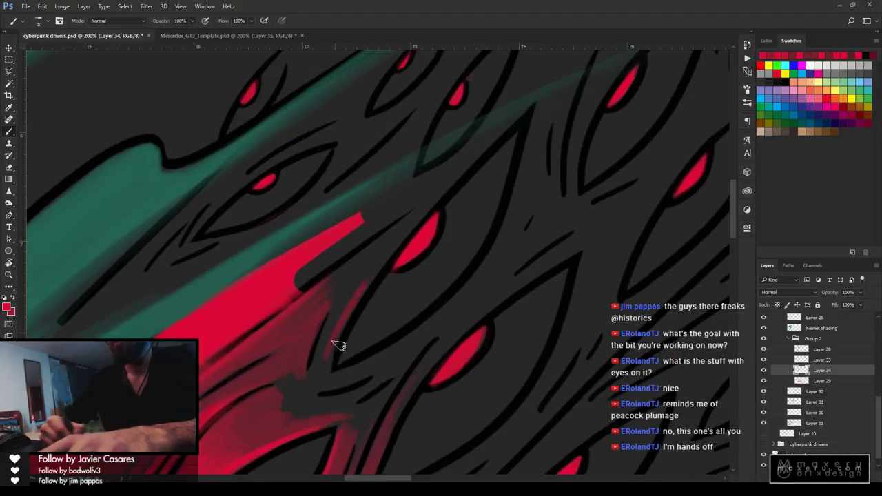
left_click_drag(339, 345, 420, 209)
left_click_drag(356, 295, 429, 213)
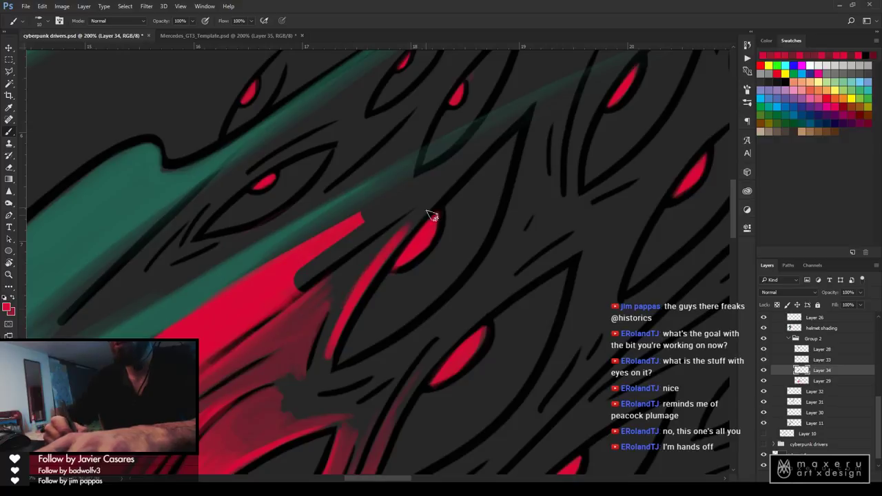
left_click_drag(345, 310, 412, 220)
left_click_drag(356, 277, 456, 175)
left_click_drag(385, 267, 432, 210)
left_click_drag(368, 288, 463, 170)
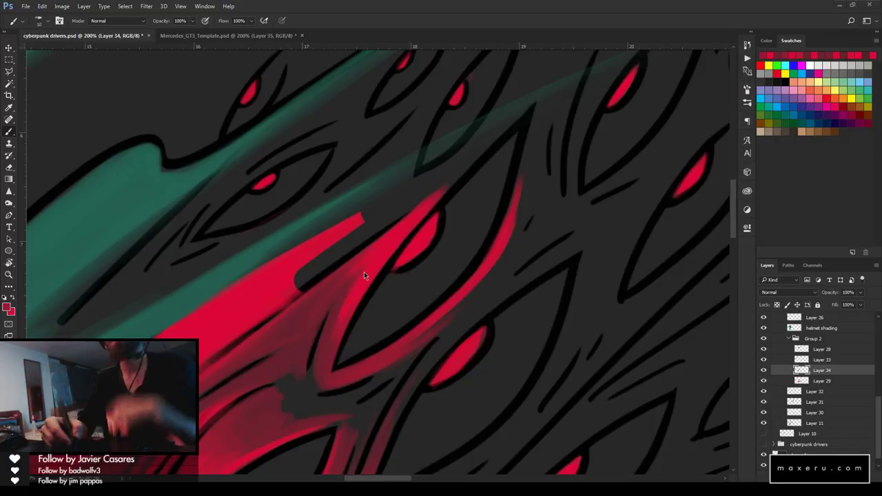
key("z")
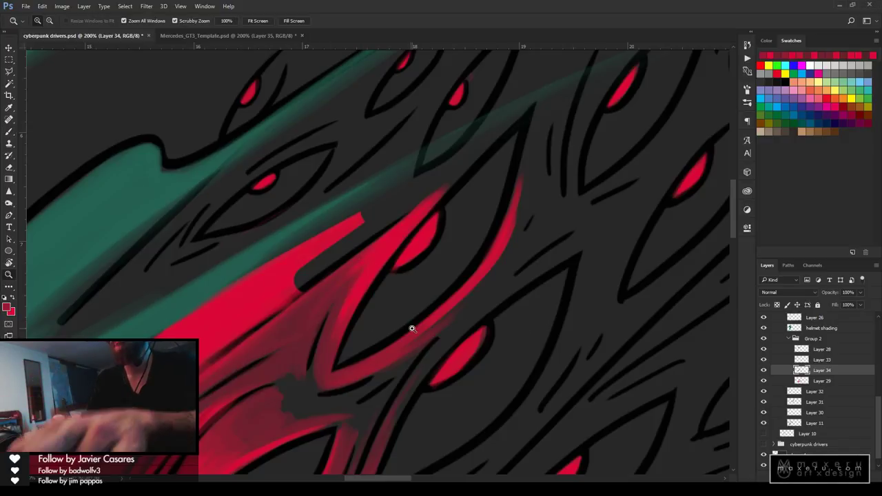
left_click(412, 329, "alt")
left_click(418, 335, "alt")
left_click(414, 347, "alt")
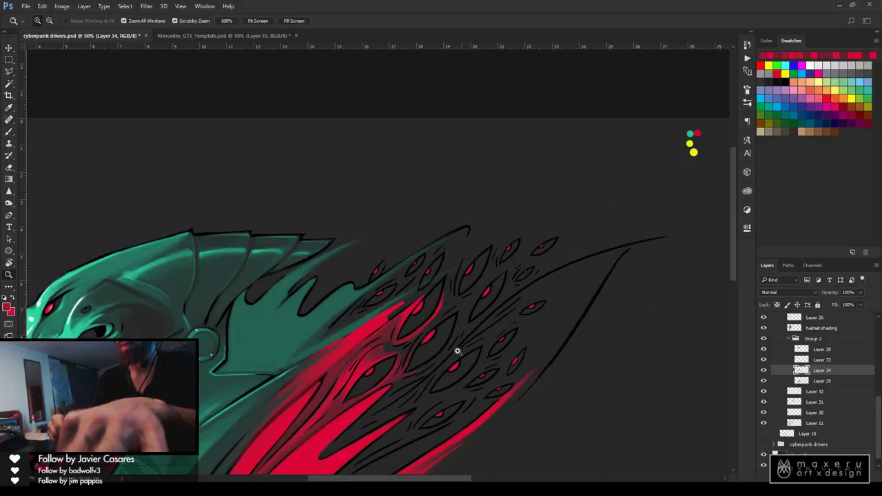
Sample dark red from the flame shading and paint it into the bare gap above the large eye nearest the flames
left_click(423, 360)
left_click(425, 360)
key("i")
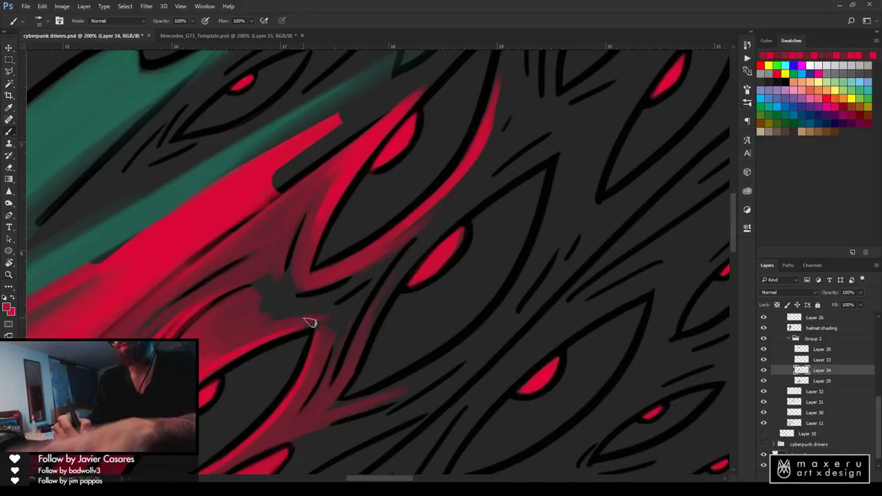
left_click(250, 296)
key("b")
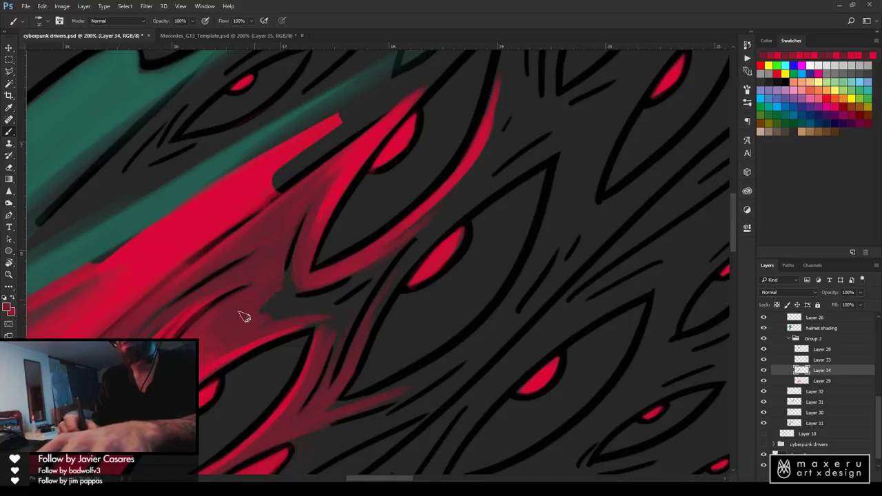
left_click_drag(279, 296, 270, 308)
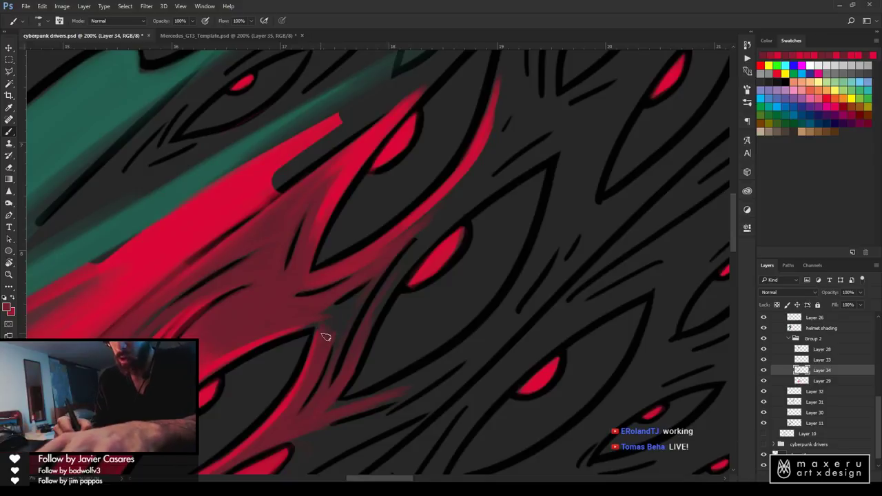
Resample the dark red and fill the remaining bare areas between the three large eyes, blending around their crease lines
key("i")
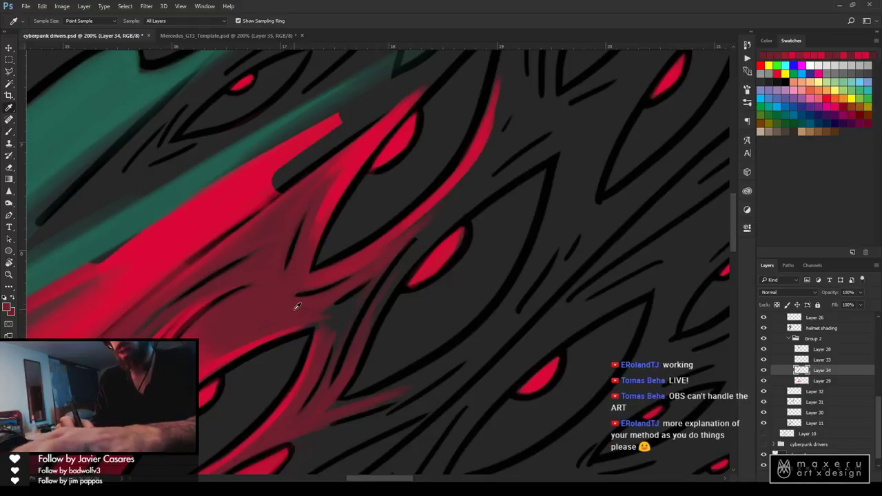
left_click(297, 310)
key("b")
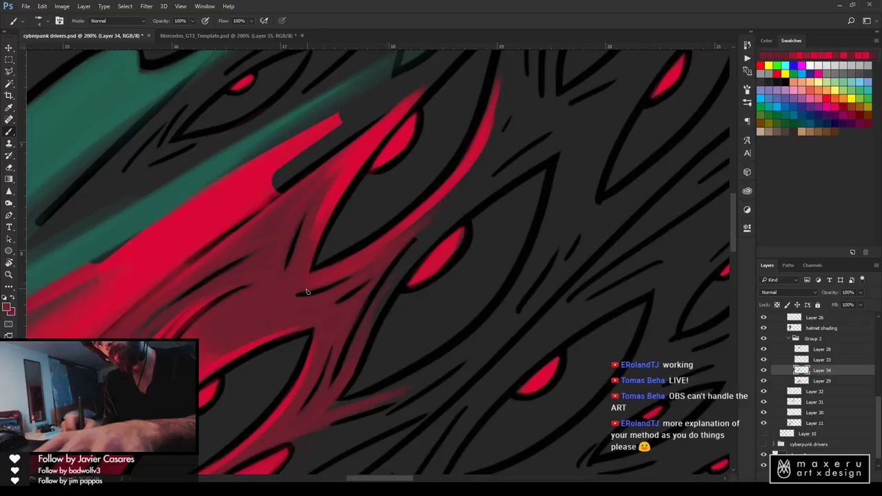
left_click_drag(452, 224, 343, 330)
Review the illustration as a whole and save the document
key("z")
left_click(373, 325, "alt")
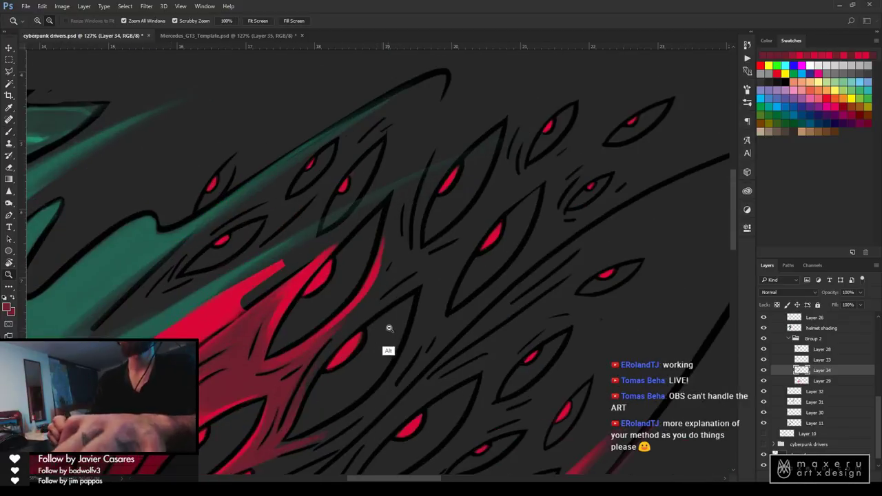
left_click(390, 331, "alt")
left_click(400, 359, "alt")
left_click(398, 379, "alt")
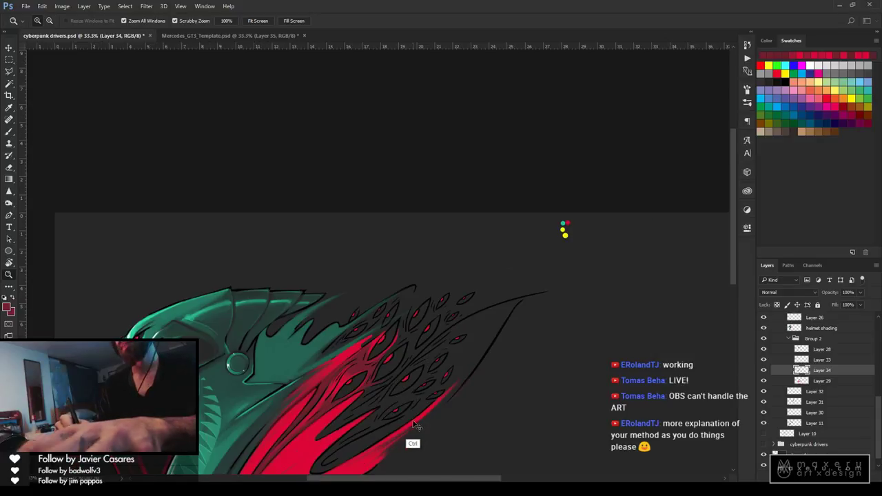
key("ctrl+s")
left_click(379, 400)
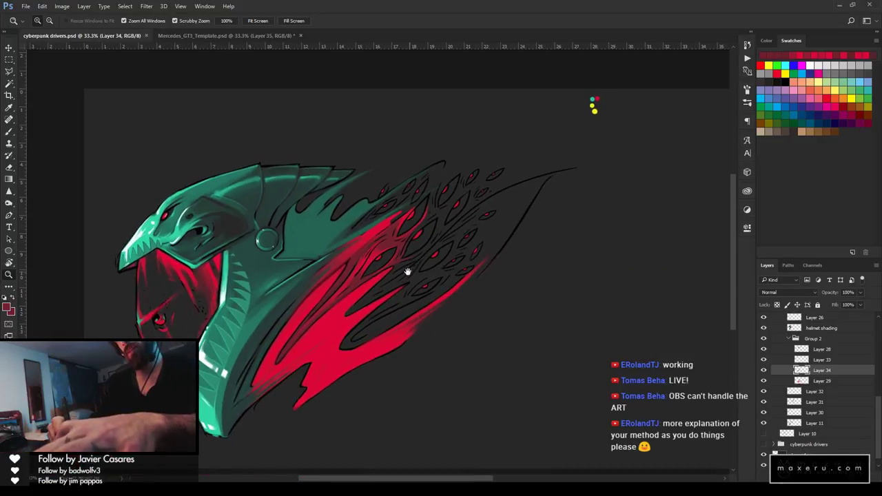
Examine the red shading around the large eyes up close and against the whole illustration
left_click(381, 251)
left_click(382, 252)
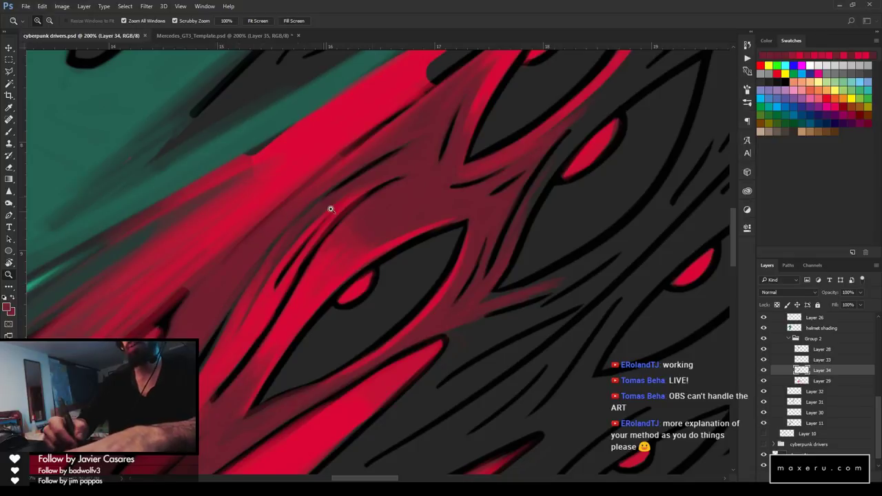
left_click_drag(393, 175, 362, 181)
left_click_drag(416, 140, 244, 283)
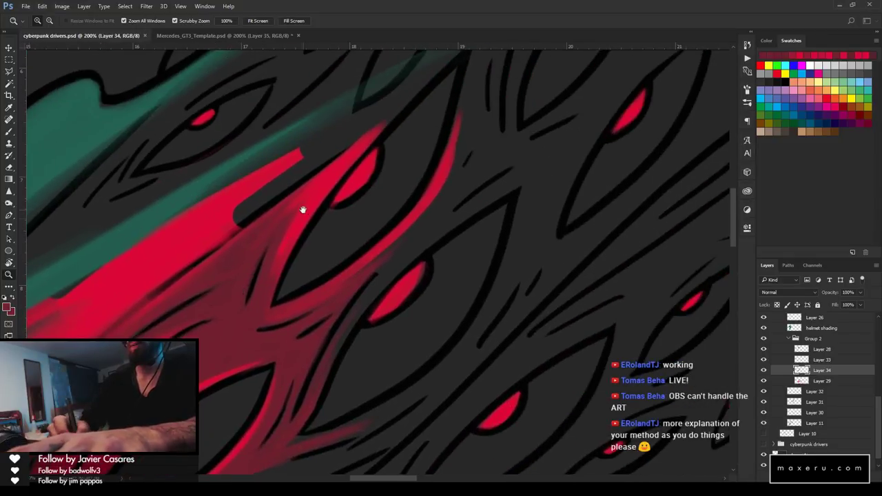
left_click_drag(304, 210, 238, 338)
mouse_move(257, 456)
left_mouse_down()
mouse_move(395, 317)
mouse_move(413, 400)
mouse_move(399, 418)
left_mouse_up()
left_click(401, 333, "alt")
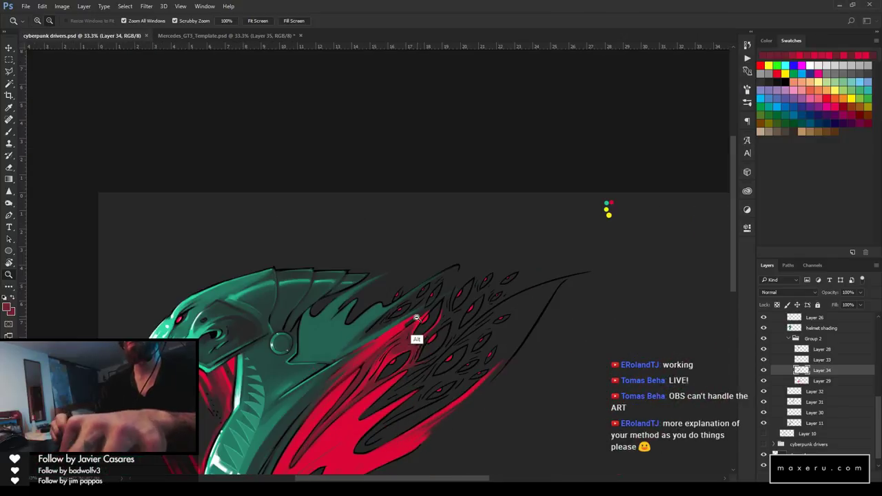
left_click_drag(416, 319, 418, 382)
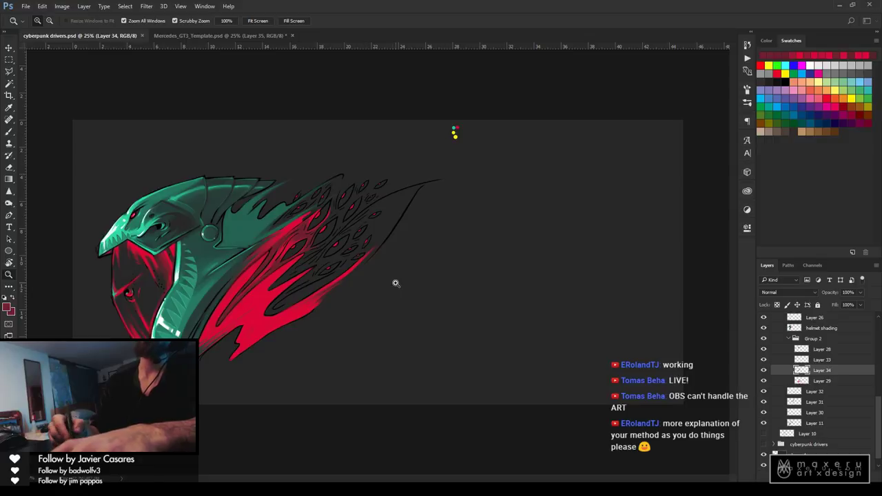
left_click_drag(279, 254, 475, 292)
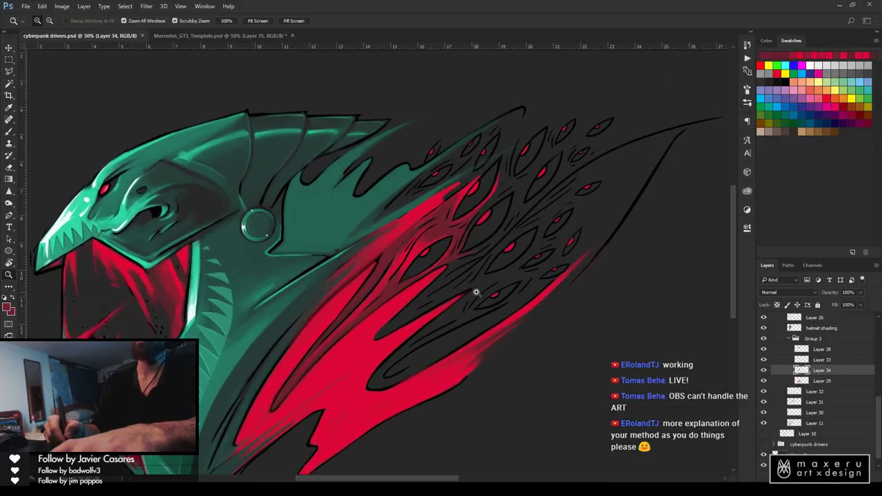
left_click(476, 292)
Blend brighter red strokes into the dark brow area above the large eye nearest the flames
key("b")
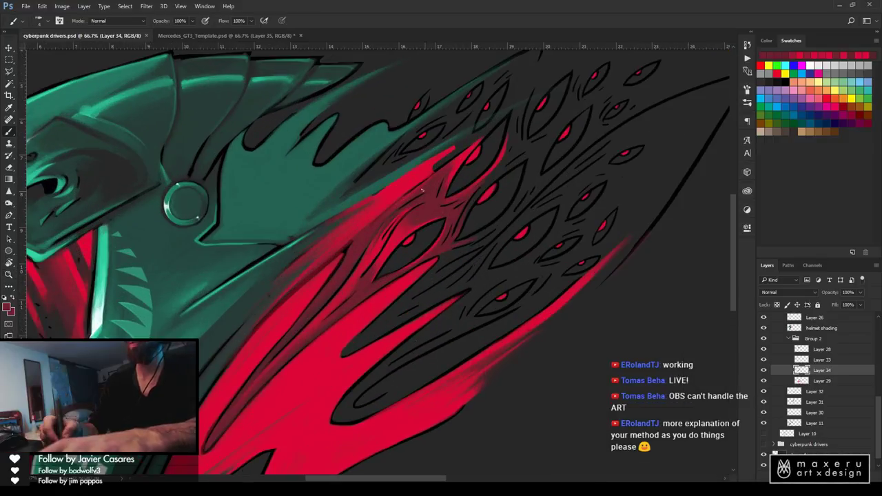
key("z")
left_click(447, 207)
left_click(447, 208)
key("b")
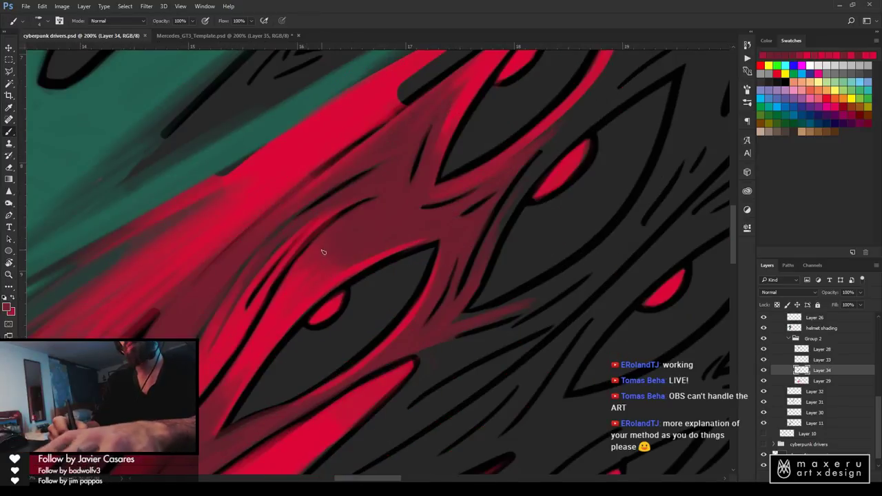
left_click_drag(324, 252, 358, 221)
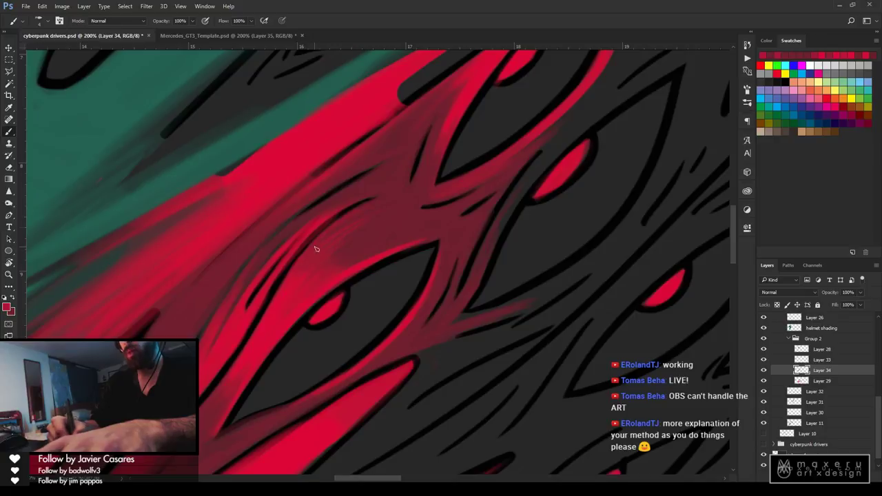
Sample bright red beside the nearest large eye and extend it along the upper large eye's upper lid toward its tip
left_click_drag(481, 183, 500, 172)
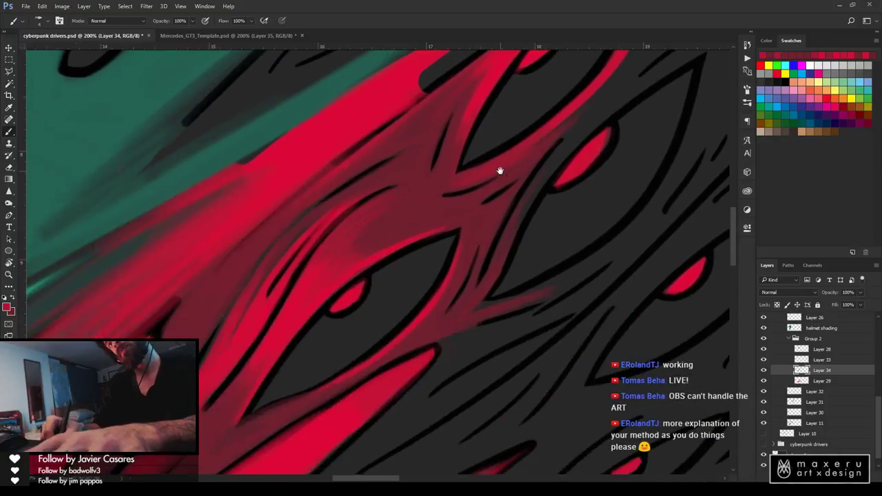
key("i")
left_click(301, 292, "alt")
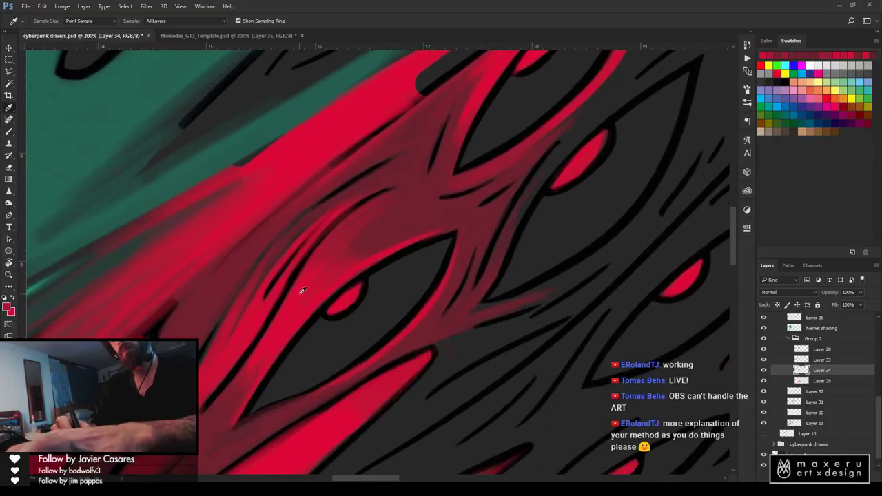
key("b")
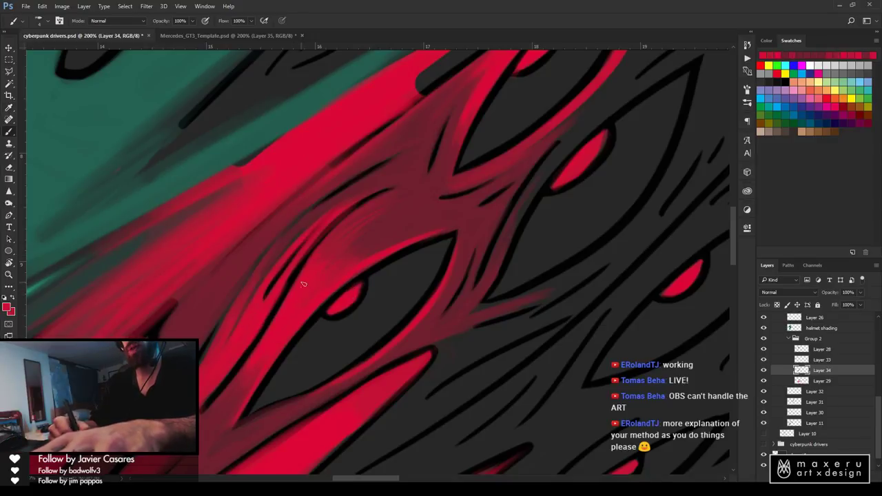
left_click_drag(403, 160, 258, 327)
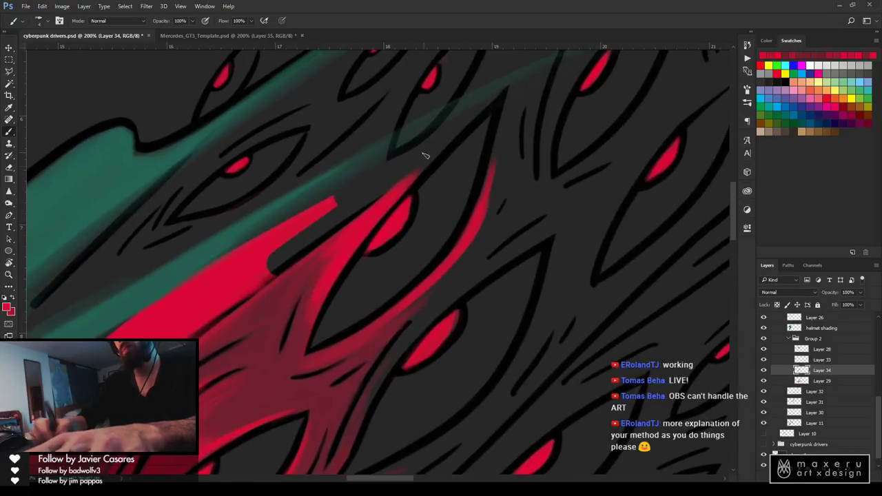
Sample dark red and shade the outer edge of the bright stroke along the upper large eye's lower lid
key("i")
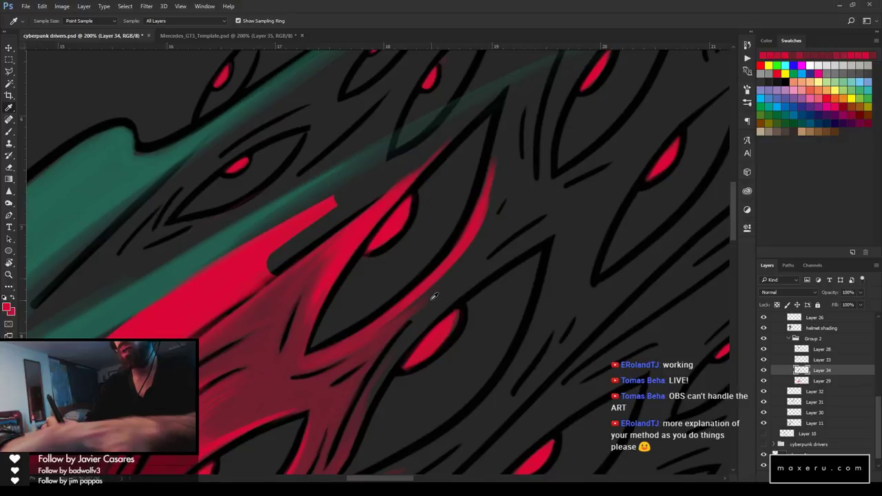
left_click(388, 332)
key("b")
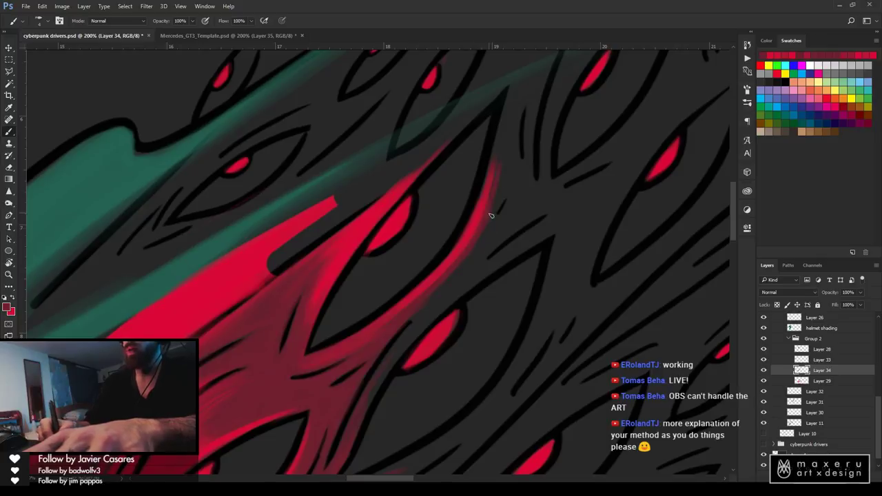
key("z")
left_click(399, 306, "alt")
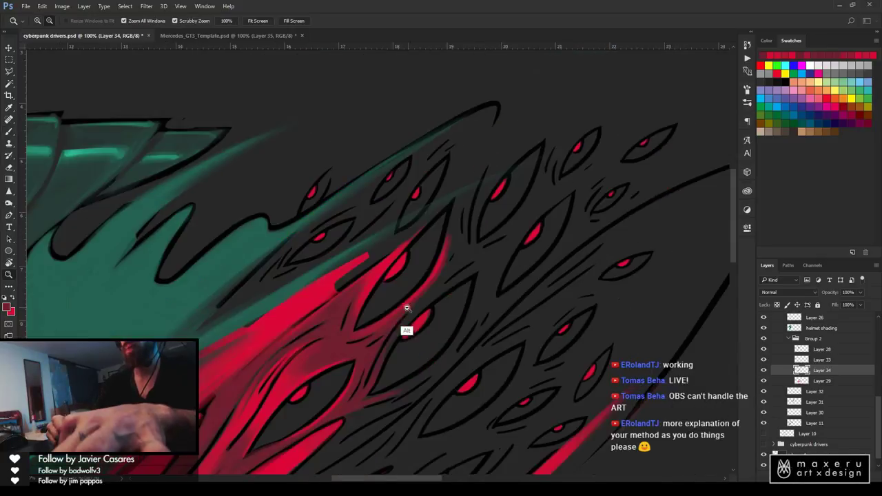
left_click(399, 305, "alt")
left_click(399, 305, "alt")
mouse_move(294, 324)
left_mouse_down()
mouse_move(421, 149)
mouse_move(392, 190)
mouse_move(440, 280)
mouse_move(439, 297)
left_mouse_up()
key("b")
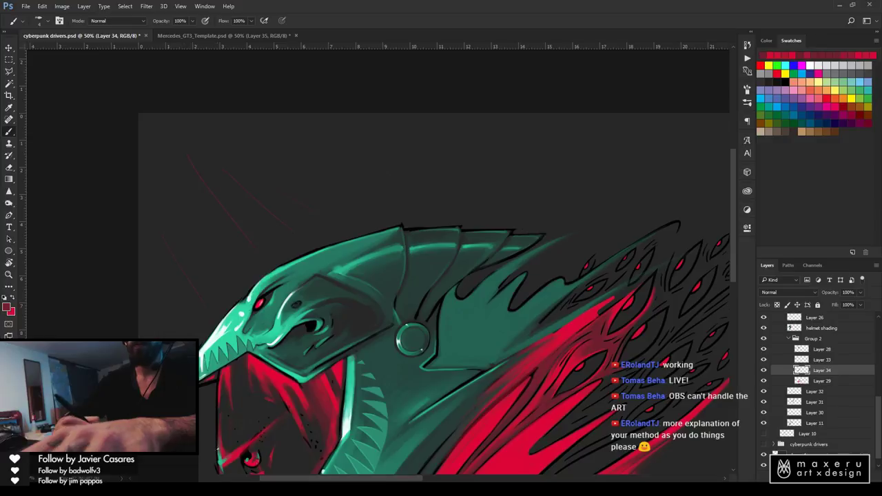
key("ctrl+alt+z")
key("ctrl+alt+z")
key("ctrl+alt+z")
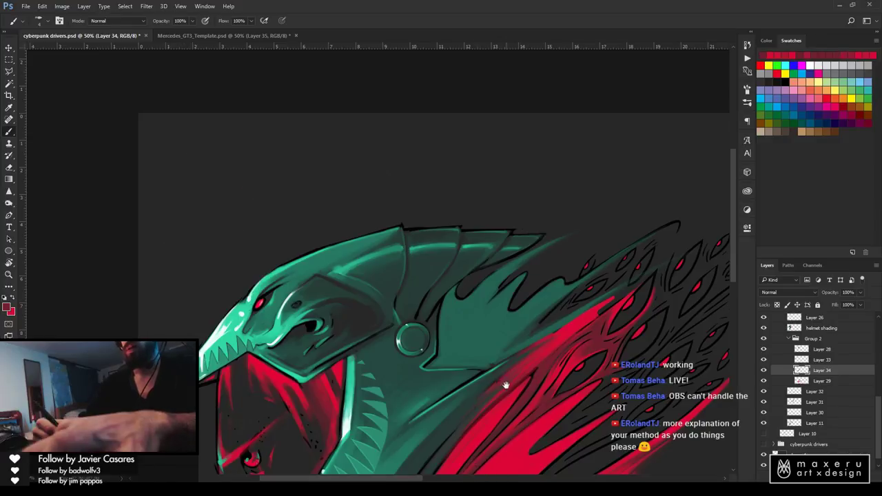
Brush dark red strokes along the upper lid of the middle large eye and check the overall look
left_click_drag(505, 385, 333, 166)
scroll(459, 133, "up", 2)
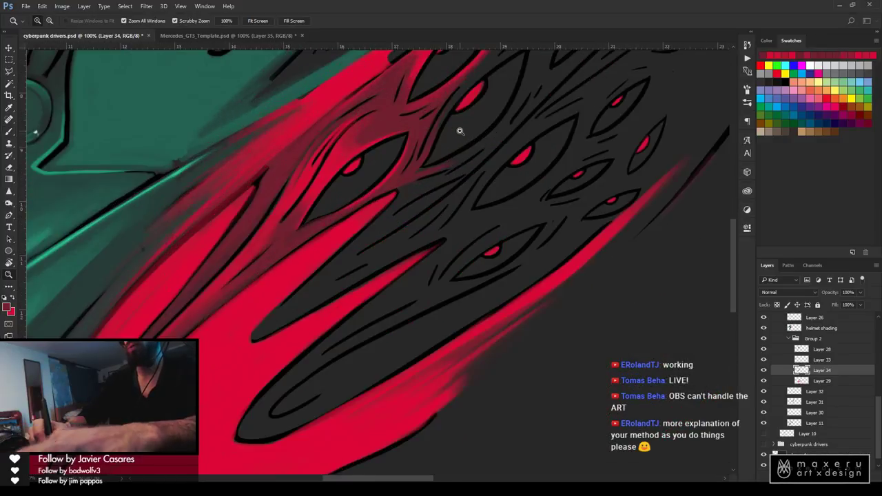
scroll(441, 141, "up", 2)
scroll(354, 252, "up", 2)
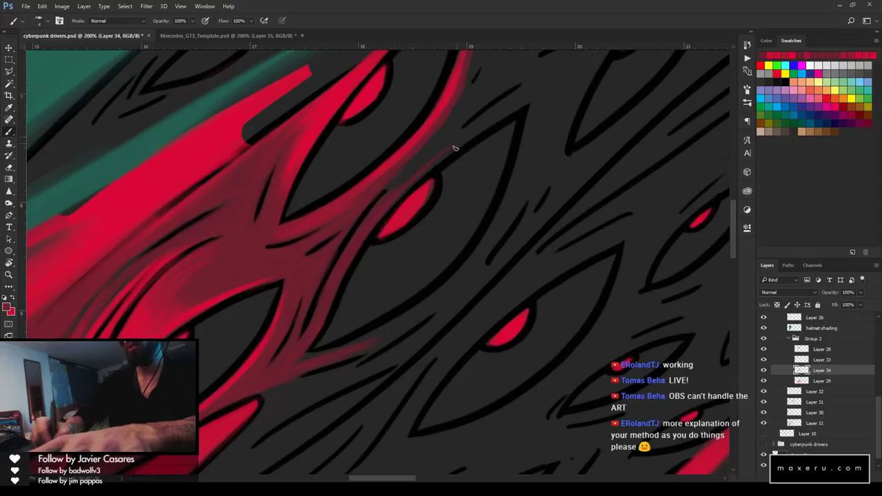
key("z")
left_click(360, 268, "alt")
left_click(365, 268, "alt")
left_click(370, 268, "alt")
left_click(370, 269, "alt")
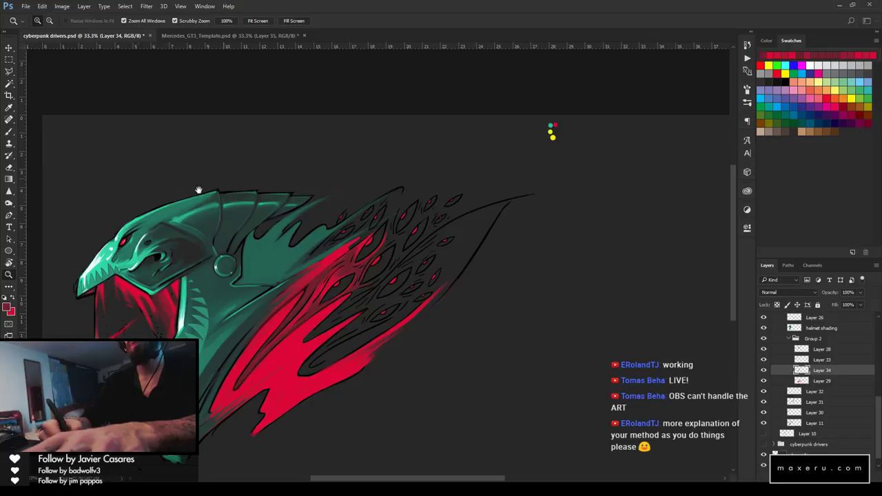
Add a new layer directly above the reflections layer in the futuredog2 group
key("b")
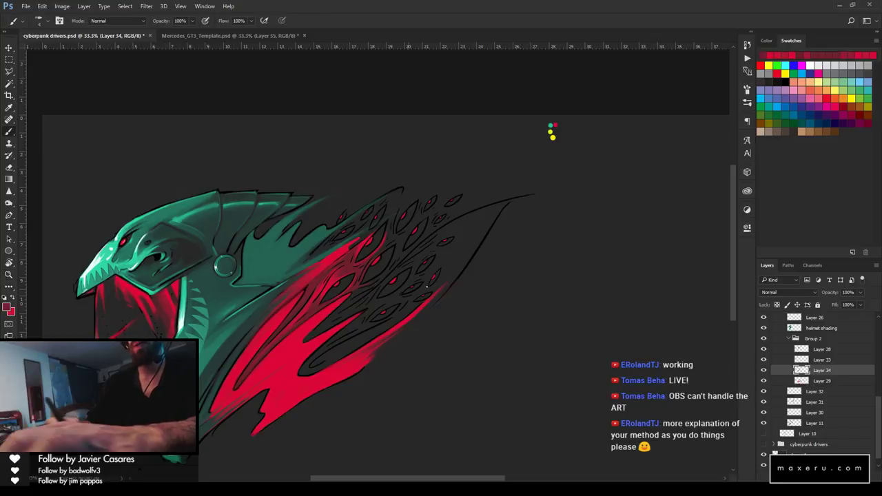
scroll(879, 414, "up", 5)
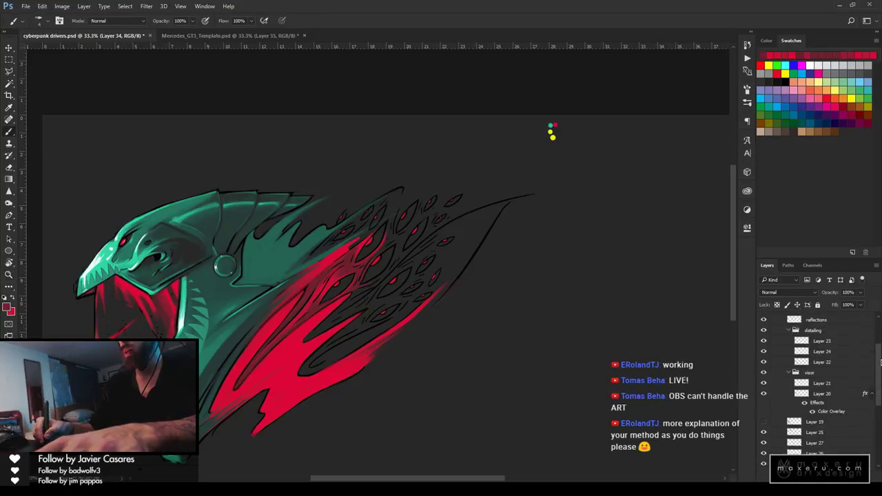
left_click(835, 373)
left_click(823, 352)
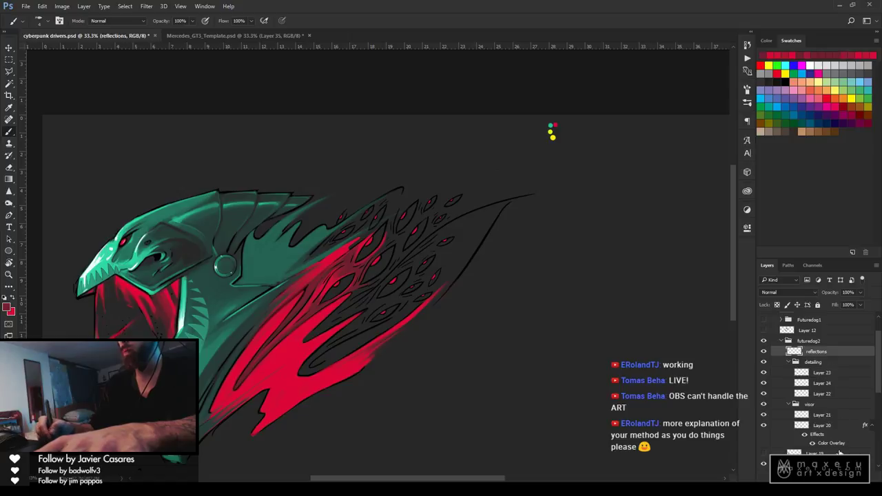
key("ctrl+shift+alt+n")
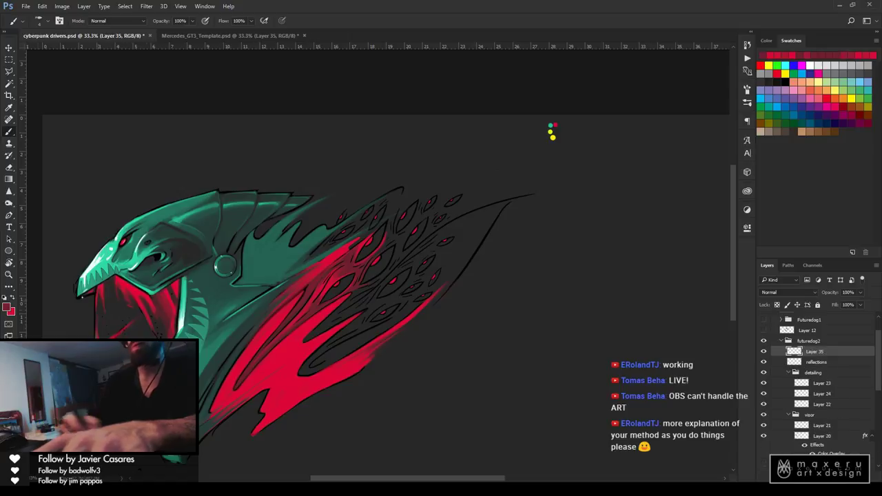
Set the foreground colour to bright blue #419aff and get the brush ready for painting
left_click(8, 309)
left_click(459, 327)
left_click(388, 279)
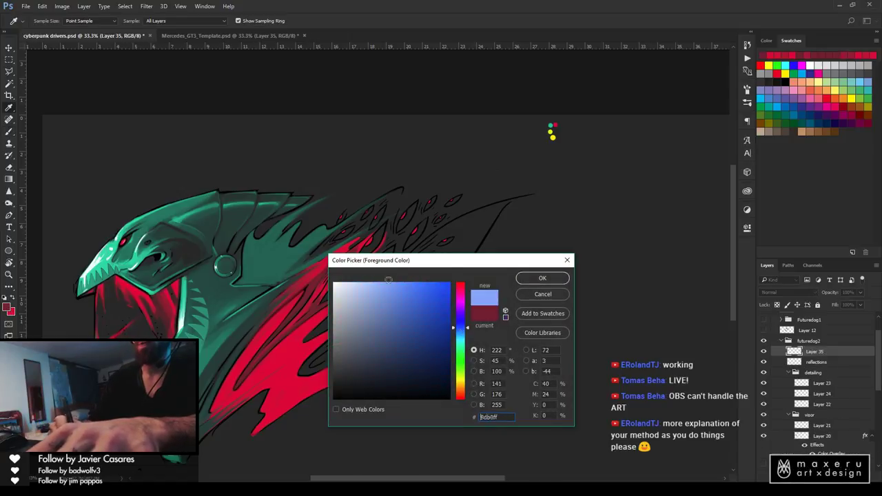
left_click_drag(389, 280, 421, 282)
left_click(460, 332)
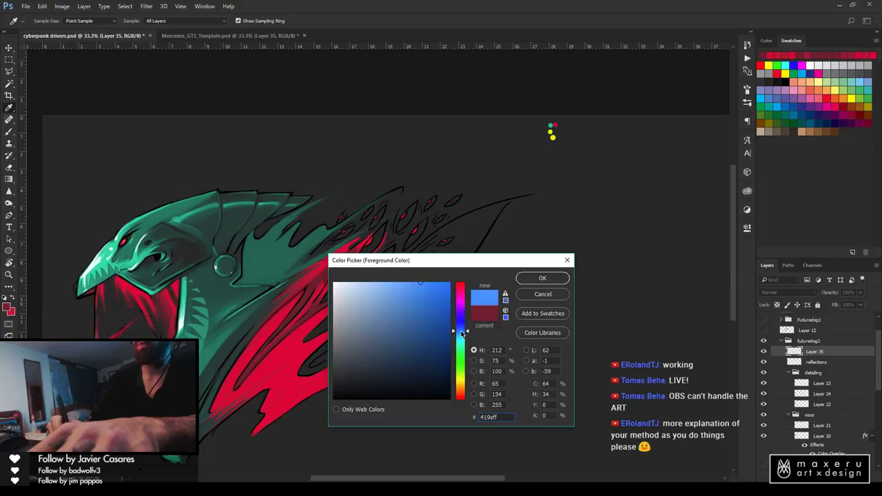
left_click(542, 278)
key("b")
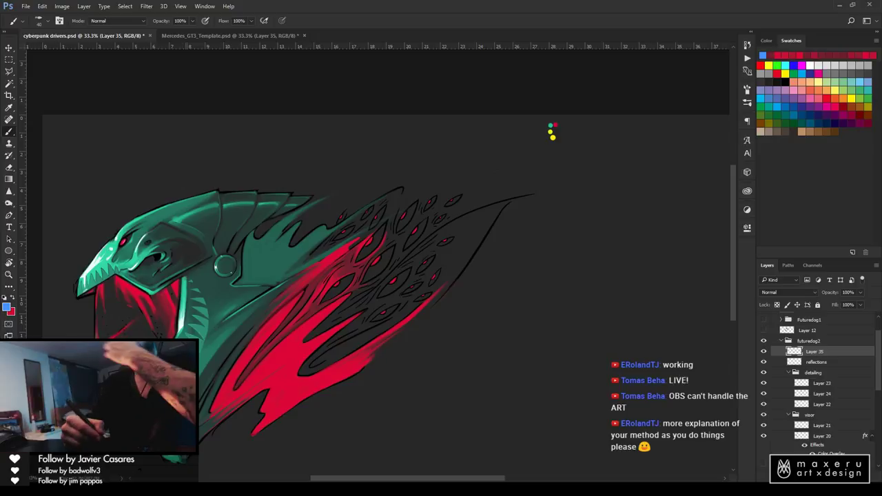
Sketch a blue circle in the empty area below the eyes and trace blue rim light along the lower flame edges
mouse_move(482, 361)
left_mouse_down()
mouse_move(461, 406)
mouse_move(444, 365)
left_mouse_up()
left_click_drag(255, 434, 350, 374)
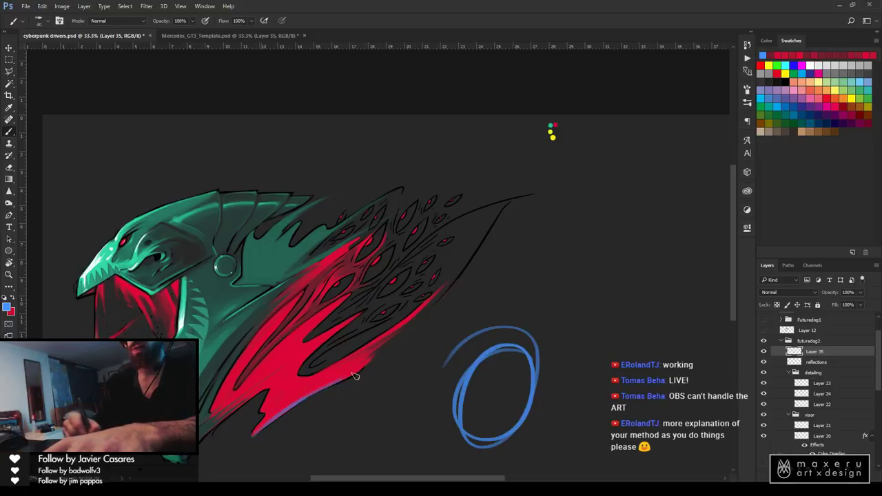
left_click_drag(264, 388, 222, 419)
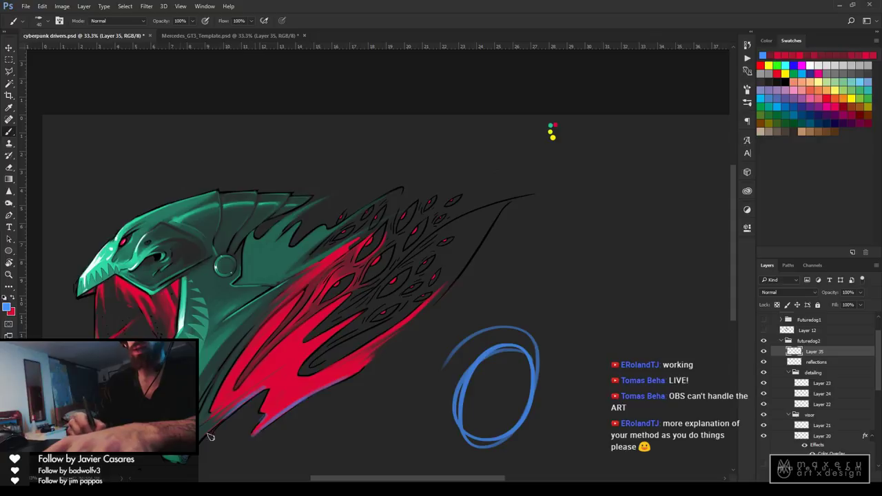
key("e")
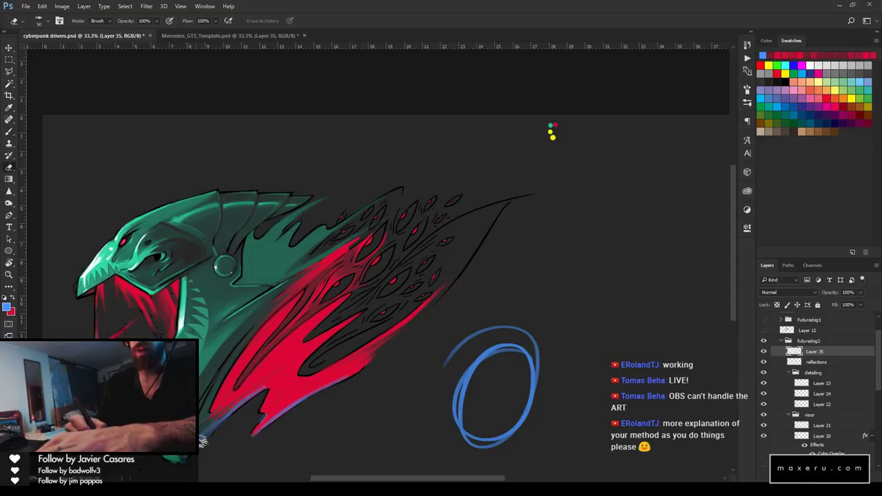
key("b")
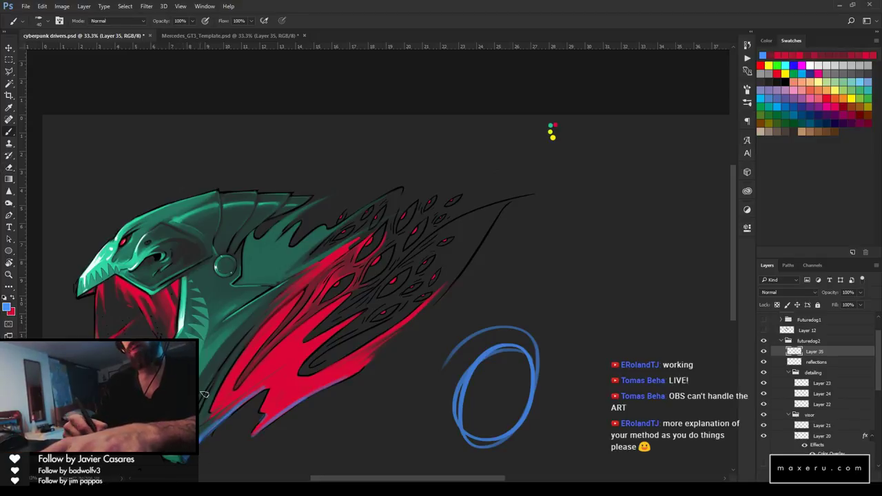
Try blue accent strokes around the round helmet disc and along the edges of the overlapping head plates
mouse_move(247, 239)
left_mouse_down()
mouse_move(235, 283)
mouse_move(245, 288)
mouse_move(235, 265)
mouse_move(234, 279)
mouse_move(237, 260)
mouse_move(230, 283)
left_mouse_up()
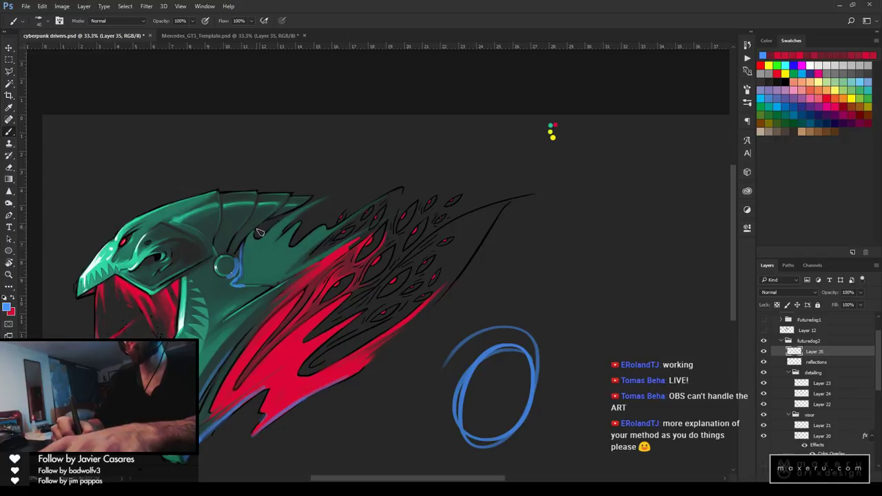
left_click_drag(278, 212, 314, 194)
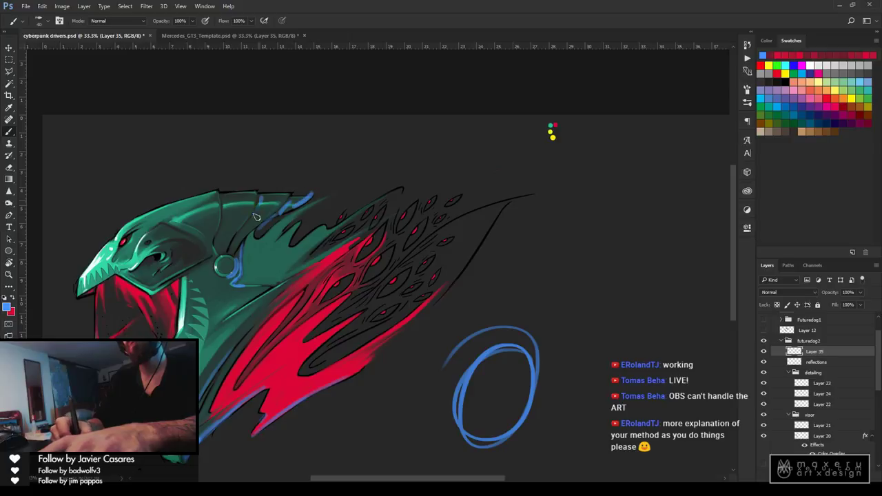
left_click_drag(260, 199, 244, 230)
mouse_move(223, 202)
left_mouse_down()
mouse_move(221, 248)
mouse_move(259, 226)
left_mouse_up()
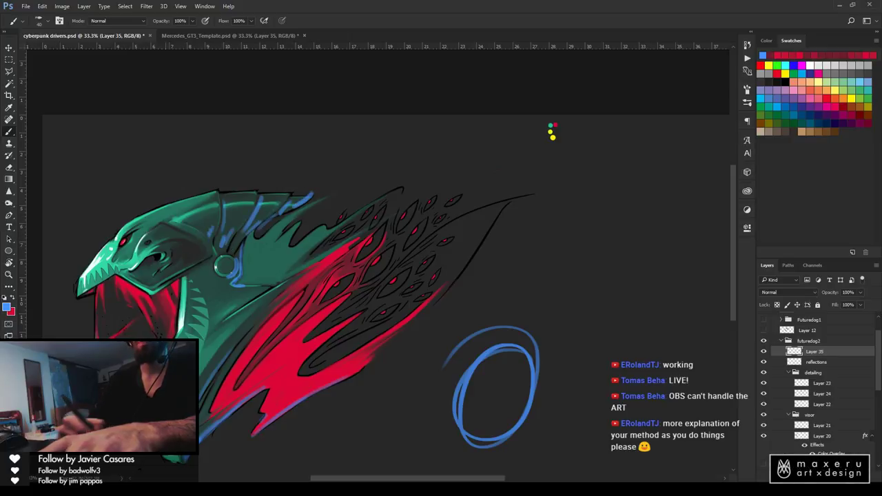
Undo all the blue strokes on the helmet and flames, including the sketched circle
key("ctrl+alt+z")
key("ctrl+alt+z")
key("ctrl+alt+z")
key("ctrl+alt+z")
key("ctrl+alt+z")
key("ctrl+alt+z")
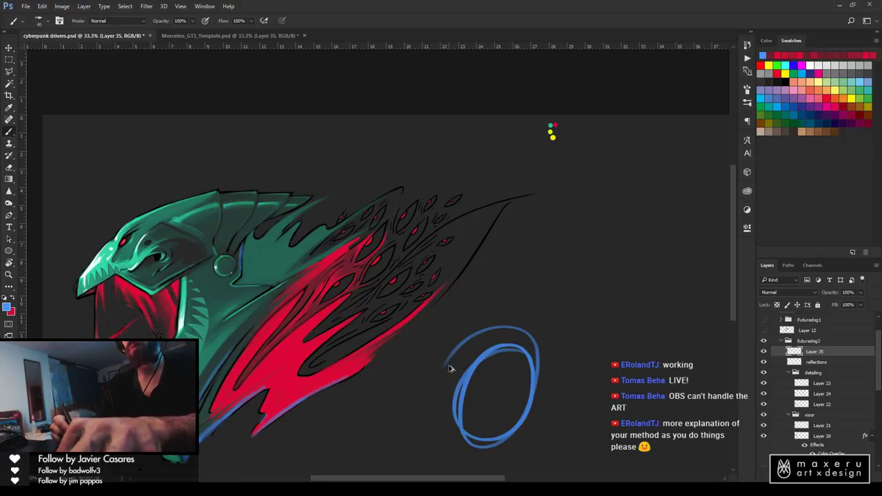
key("ctrl+alt+z")
key("ctrl+alt+z")
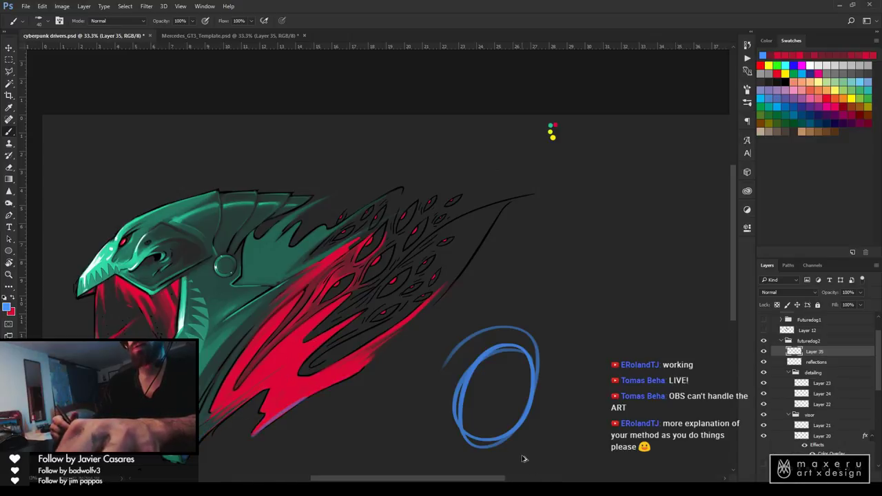
key("ctrl+alt+z")
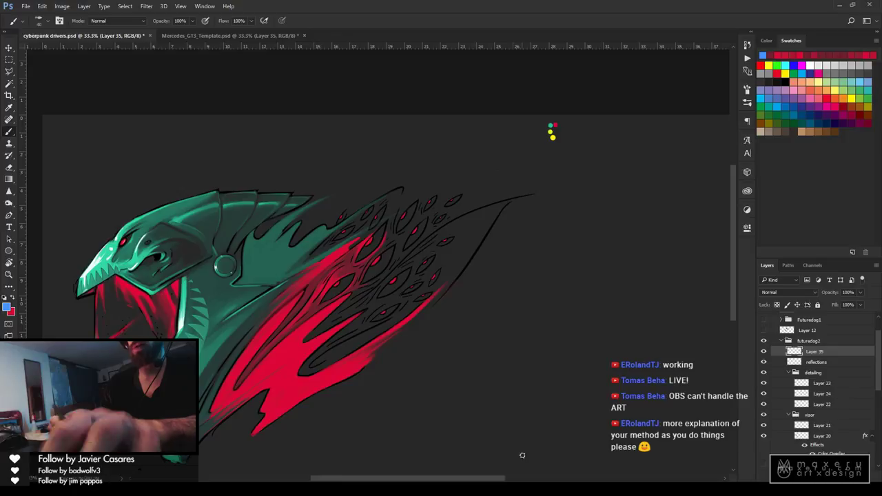
Sample the bright red beside the upper large eye's iris and make Layer 34 in Group 2 the active layer
key("z")
left_click(392, 274)
left_click(392, 275)
left_click(392, 274)
left_click_drag(378, 287, 459, 274)
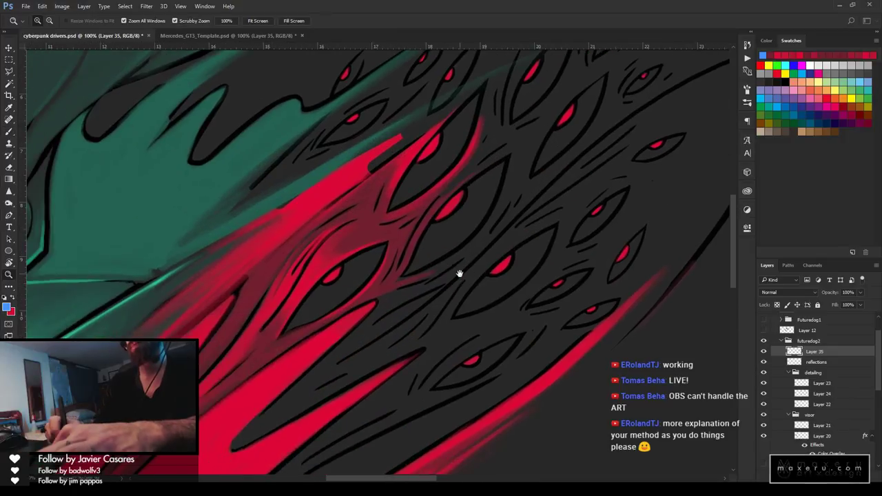
key("i")
left_click(416, 159)
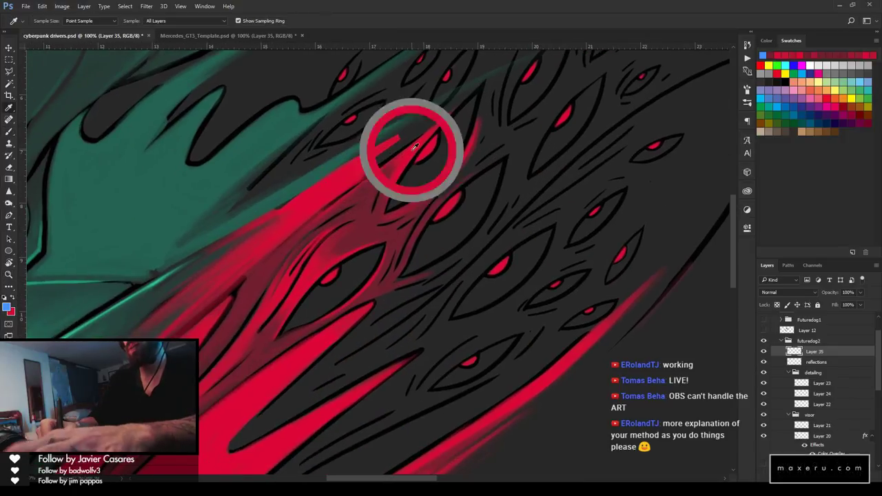
key("b")
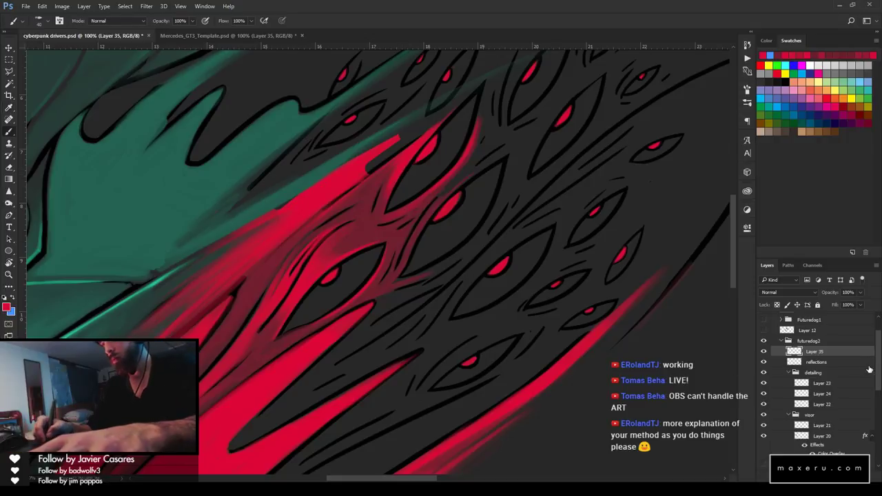
scroll(813, 386, "down", 4)
key("v")
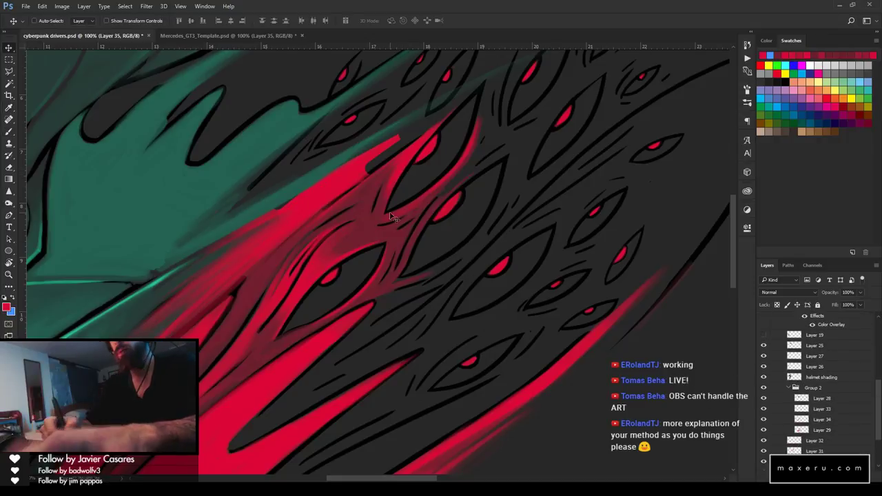
left_click(403, 173, "ctrl")
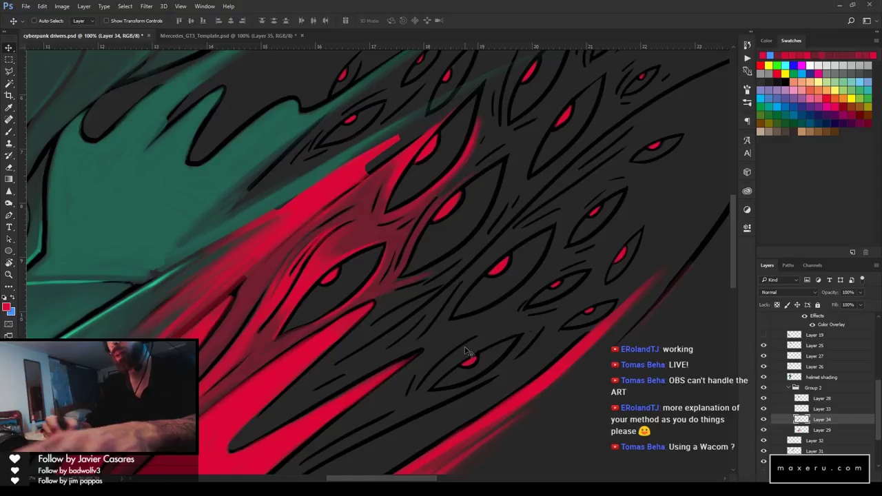
Brush bright red along the middle large eye's upper lid and around its outer edge, cleaning up with the Eraser
key("b")
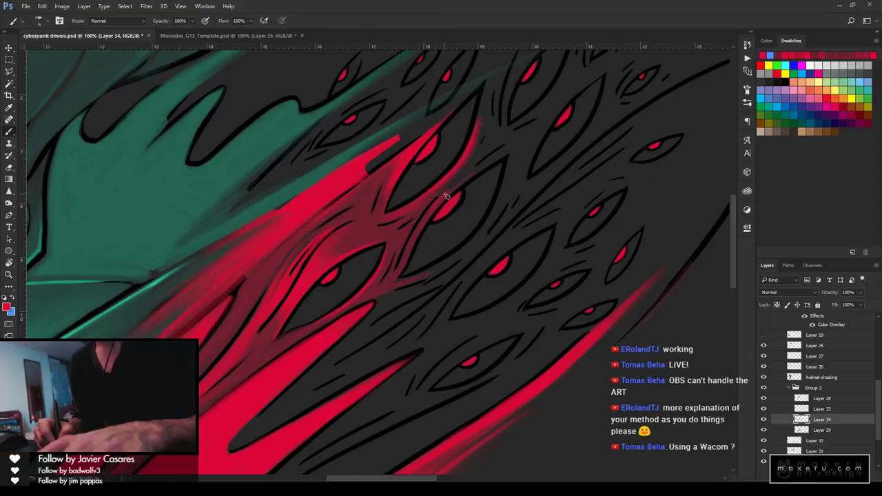
left_click_drag(434, 209, 499, 162)
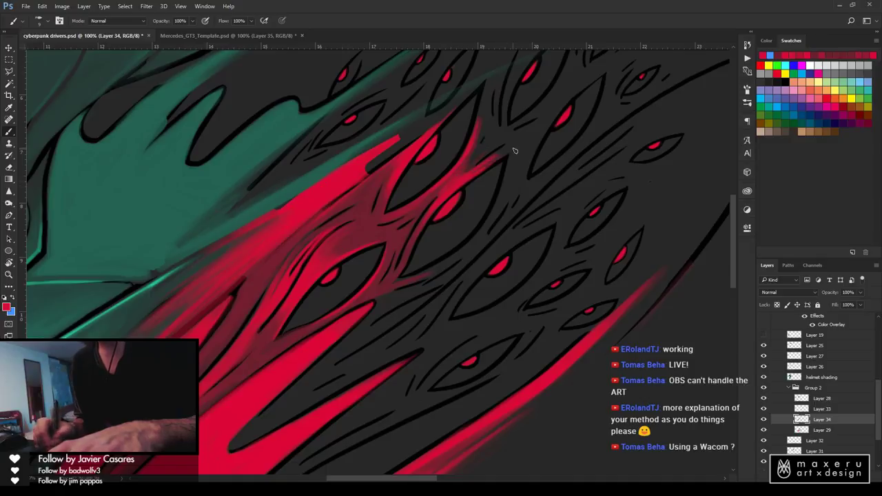
left_click_drag(436, 266, 471, 243)
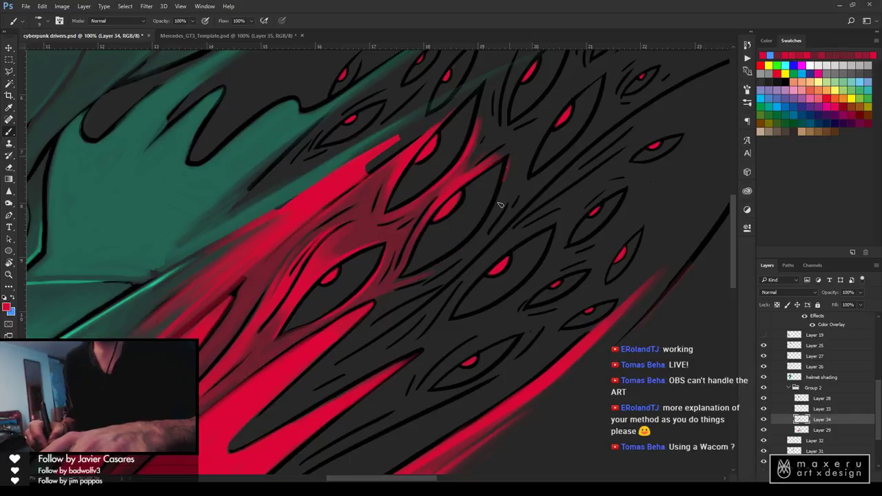
left_click_drag(510, 164, 496, 208)
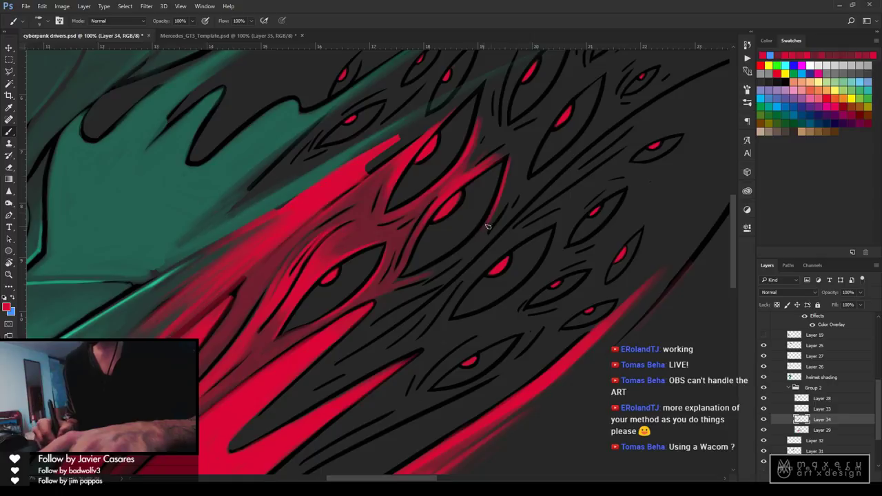
key("e")
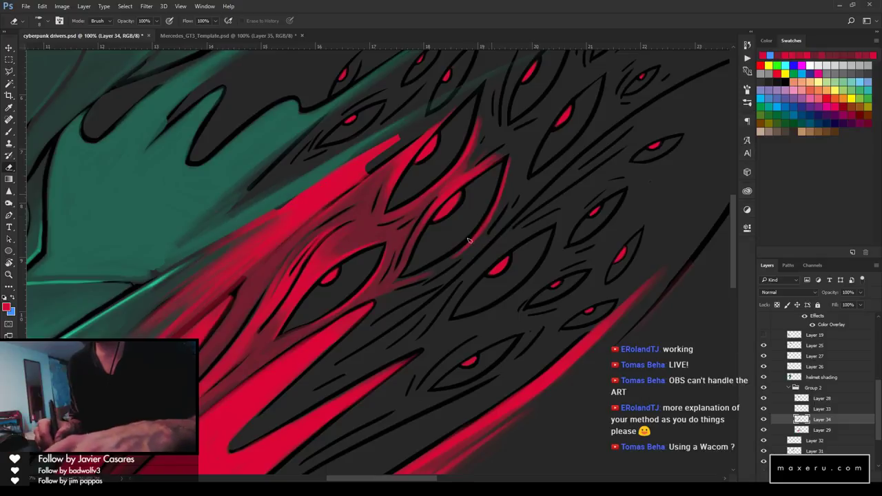
key("b")
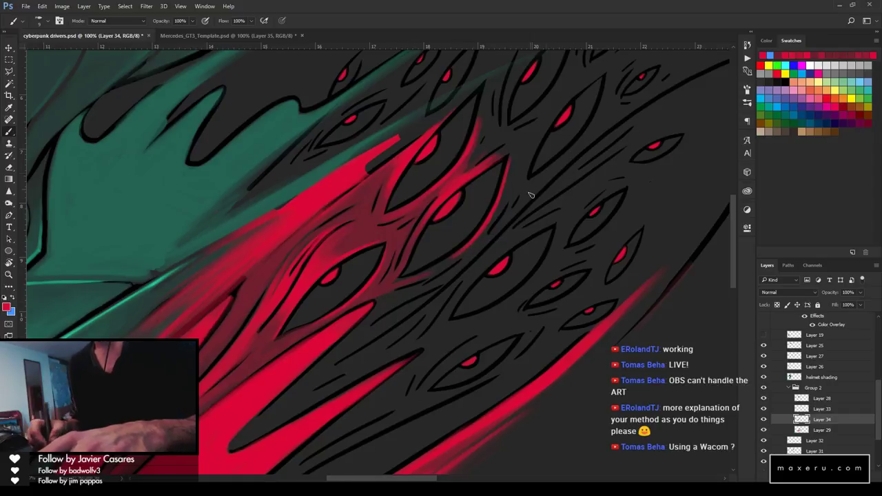
Paint a bright red highlight along the upper lid of the large eye below and right of the middle one
left_click_drag(452, 230, 500, 89)
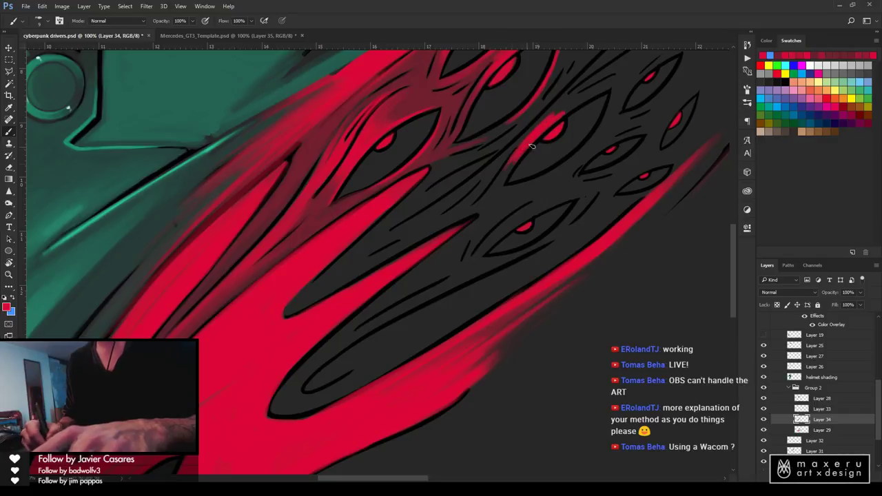
key("e")
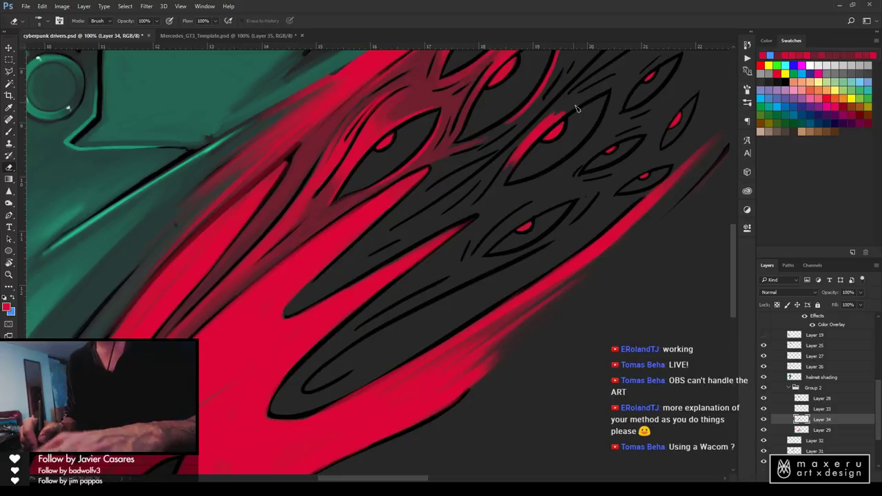
key("b")
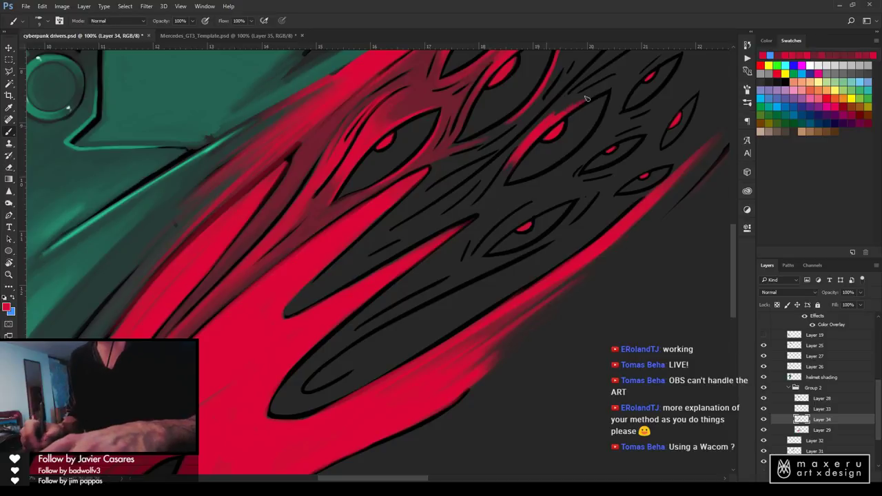
left_click_drag(546, 130, 577, 103)
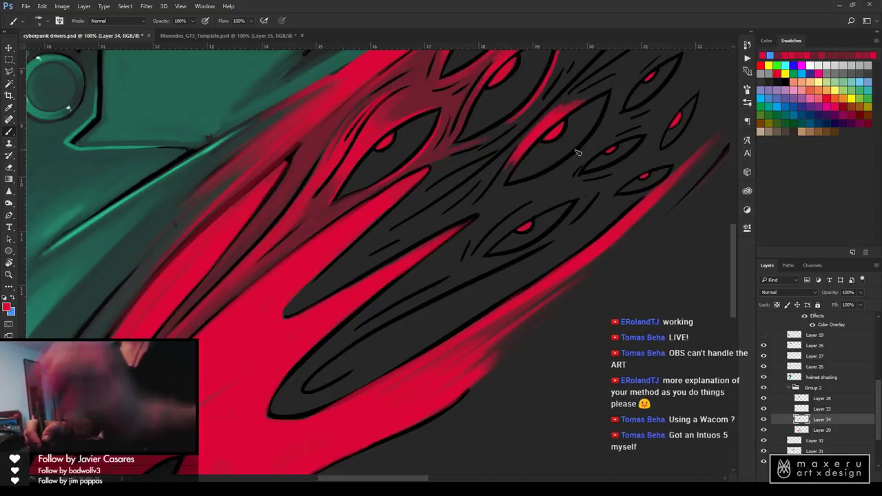
Sample dark red from the flame shading and brush it into the gaps between the large eyes
left_click_drag(459, 147, 423, 219)
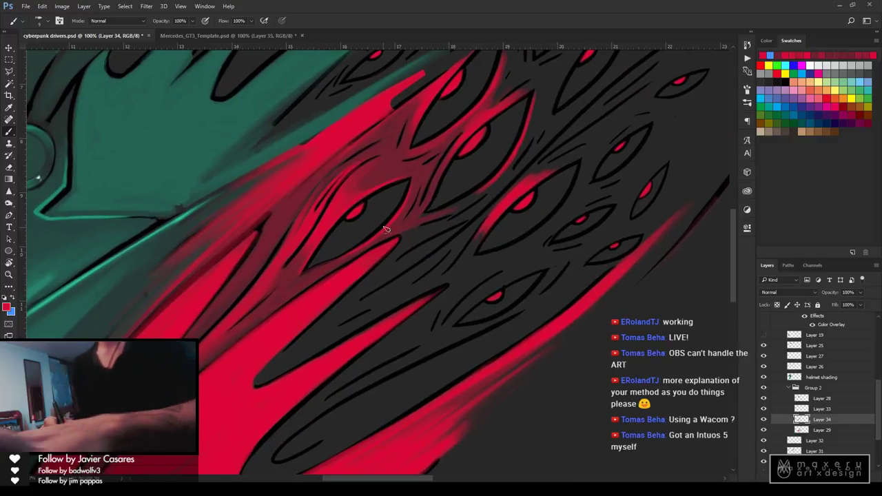
key("i")
left_click(411, 221, "alt")
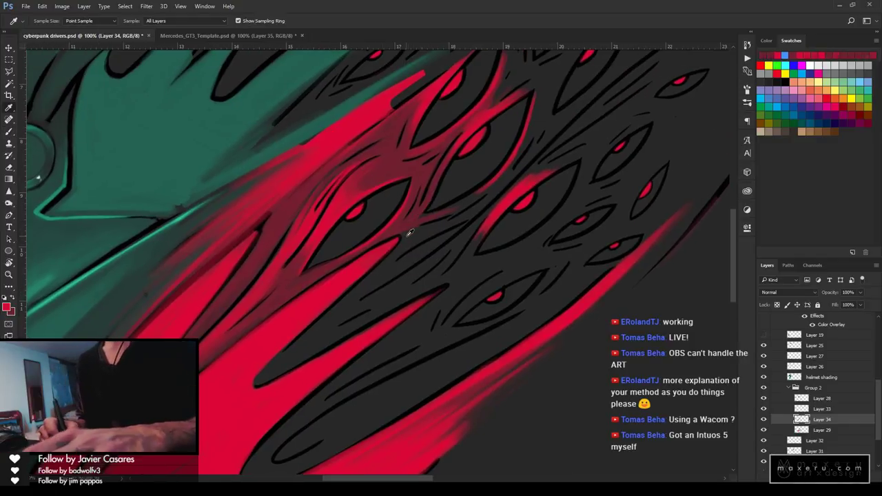
key("b")
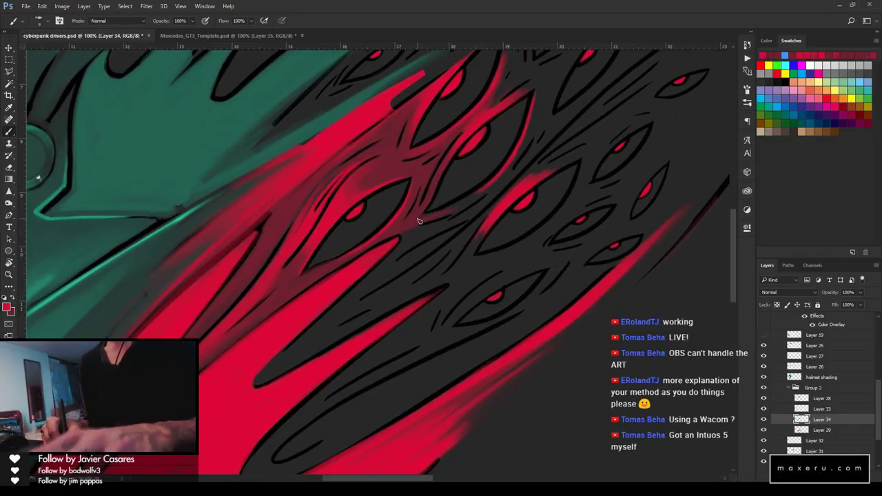
left_click(434, 221, "alt")
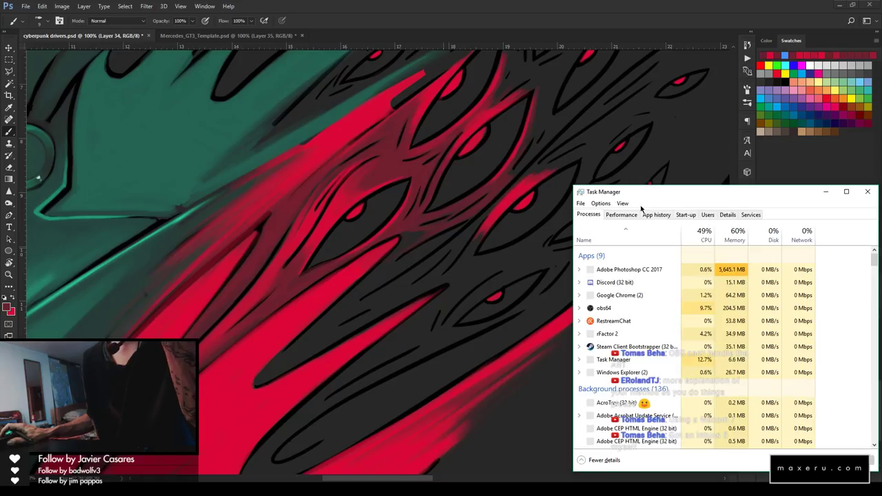
Check the system's performance graphs in Task Manager and move its window off the canvas
left_click(622, 216)
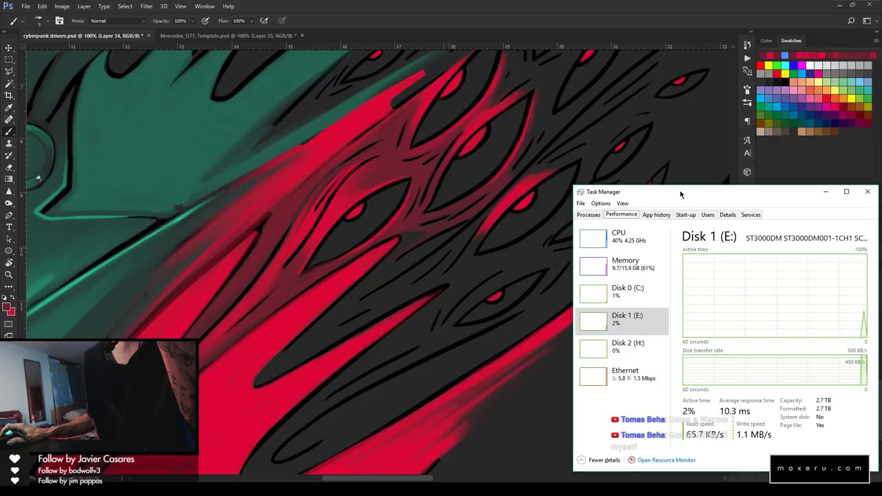
left_click_drag(680, 195, 660, 188)
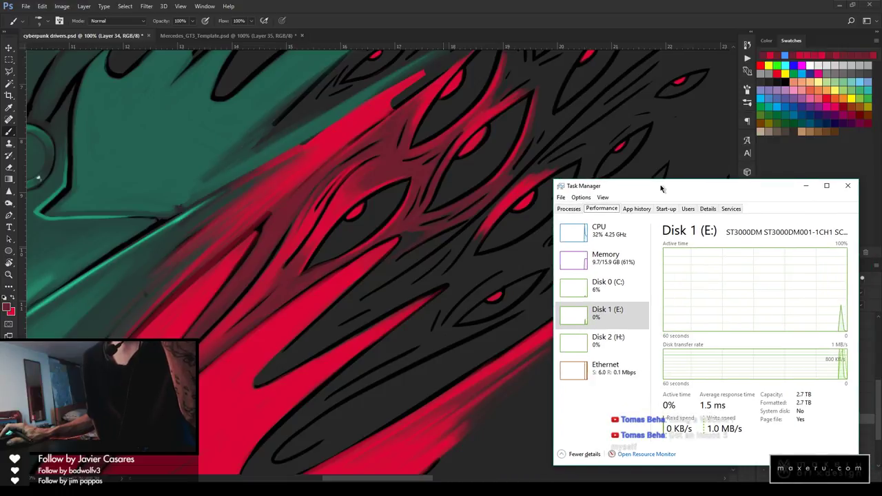
left_click_drag(660, 188, 0, 227)
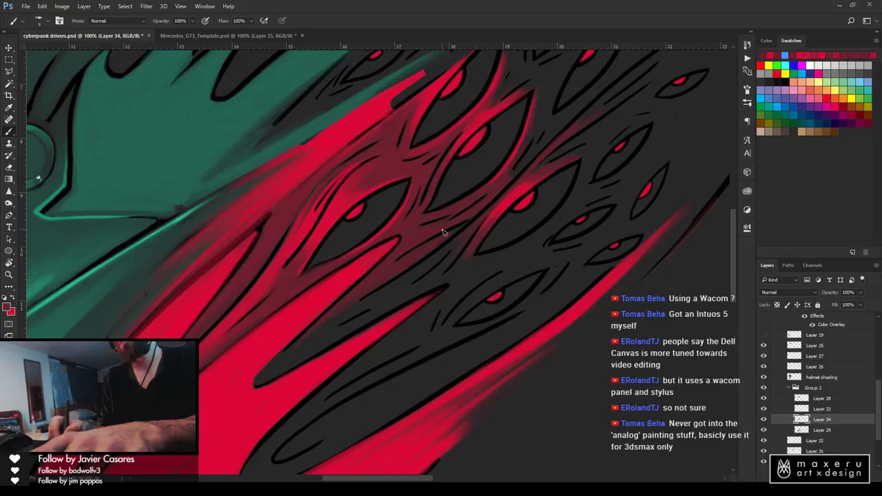
Check the red shading around the large eyes up close and against the whole illustration
left_click_drag(462, 205, 332, 324)
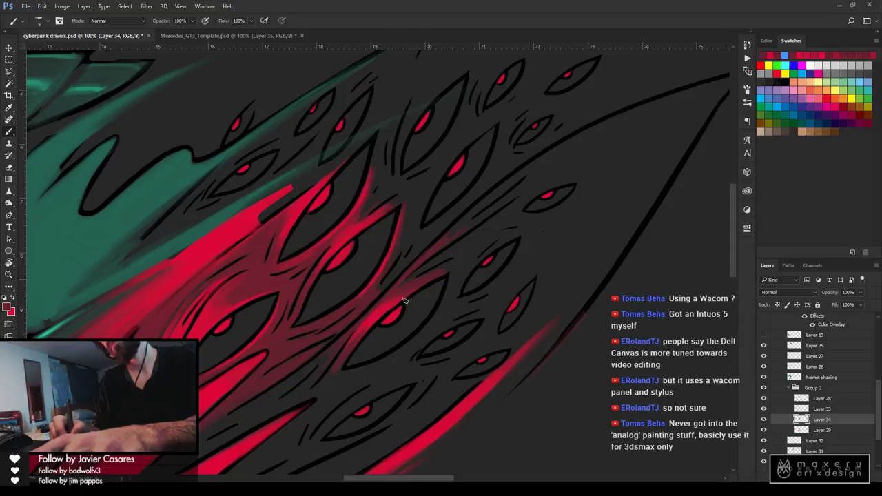
key("z")
left_click(423, 309, "alt")
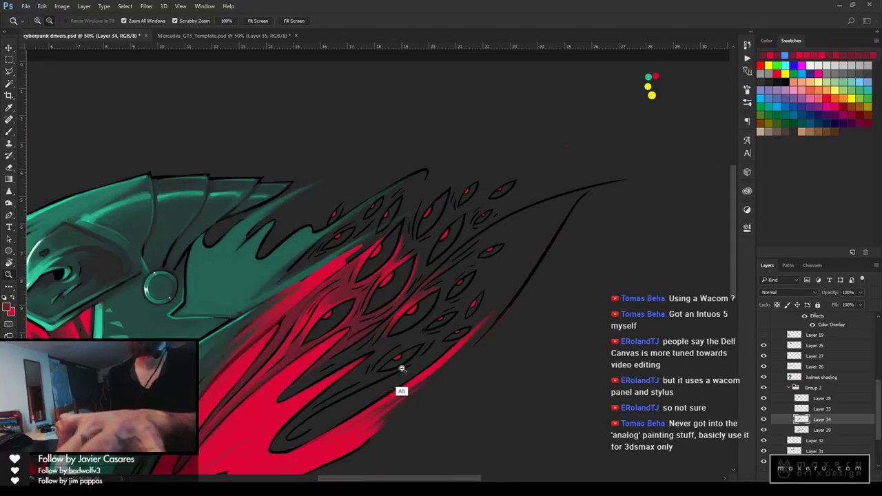
left_click(401, 369, "alt")
left_click(416, 355, "alt")
left_click(417, 354, "alt")
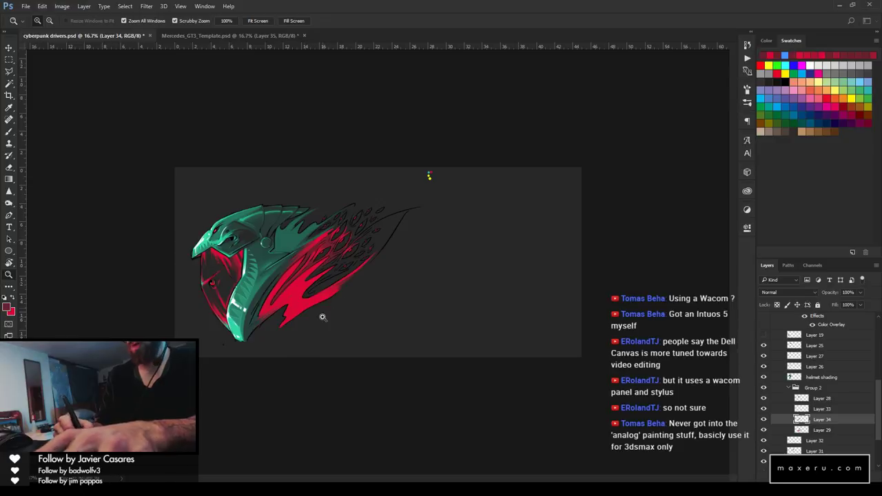
Brush bright red accents into the shading around the large eyes at the upper end of the flames
left_click(339, 270)
left_click(335, 262)
left_click(335, 262)
left_click(338, 261)
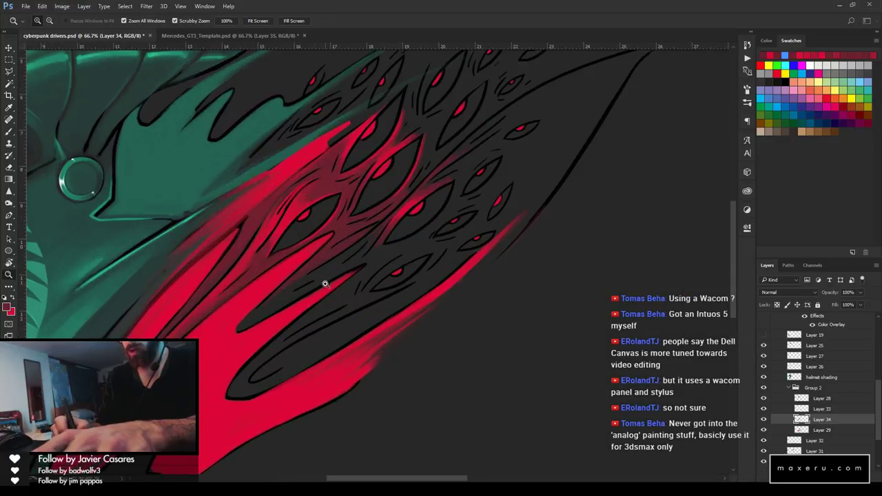
left_click(340, 253)
key("b")
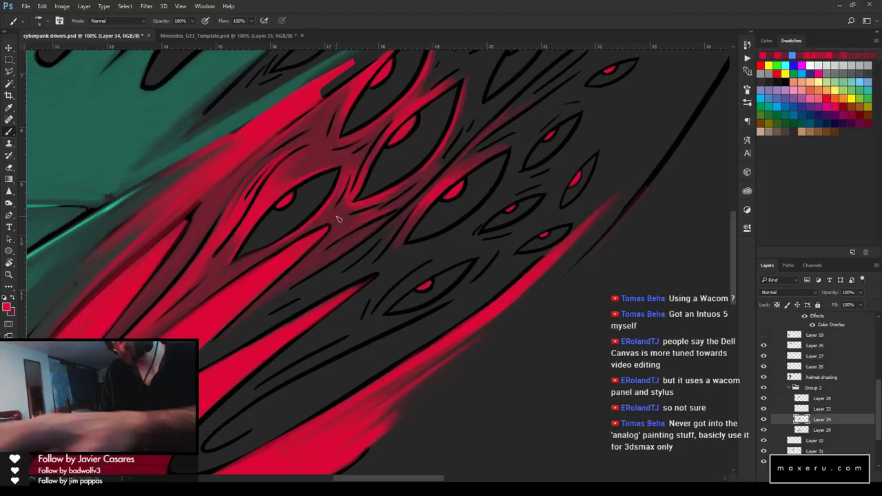
Sample a medium red beside the large eyes, brush it into the gaps between the flame tongues below them, and refine the strokes with the Eraser
key("i")
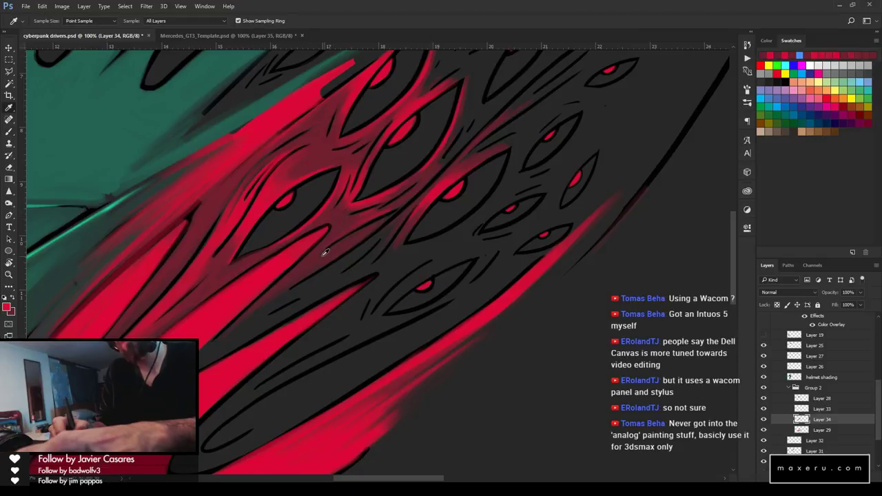
left_click(354, 206)
key("b")
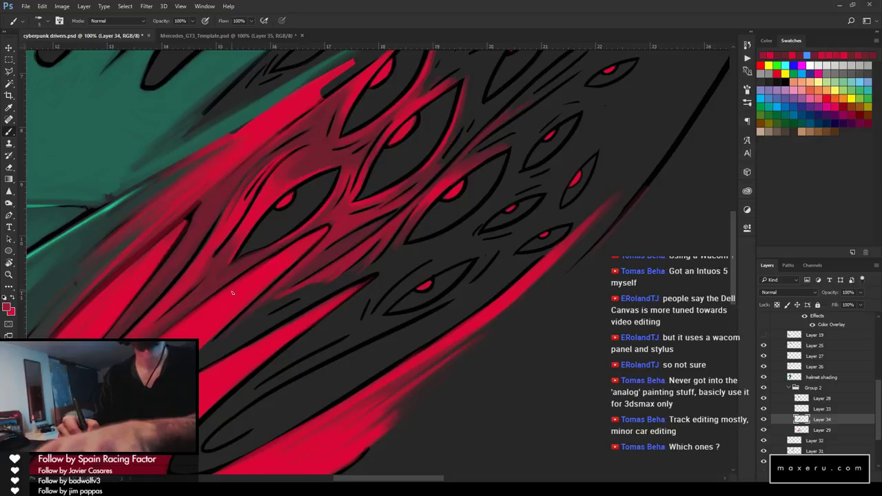
key("e")
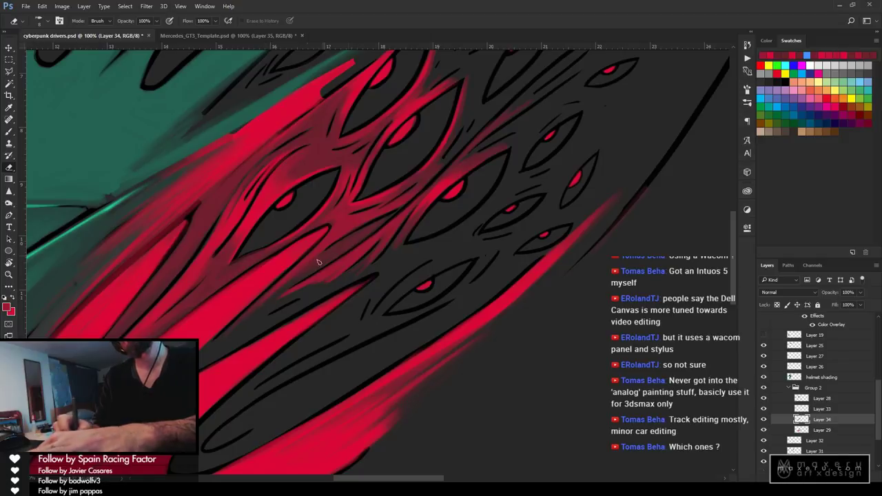
key("b")
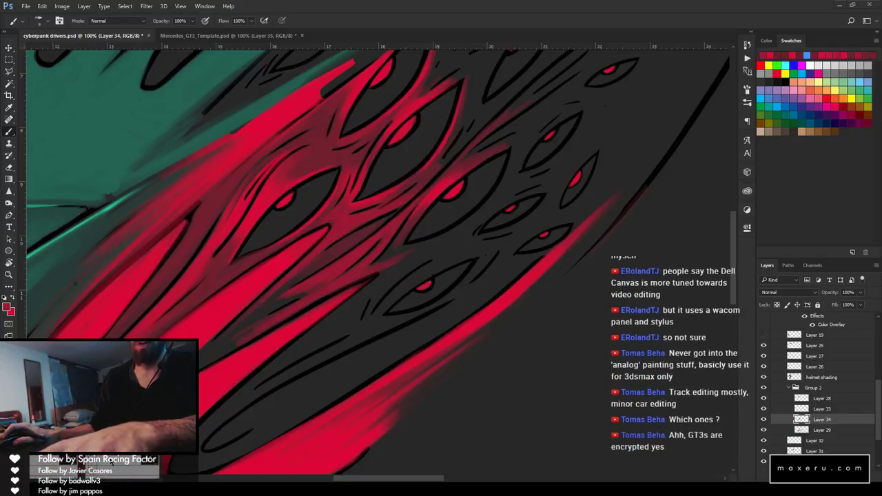
Switch to File Explorer and browse from the ArtMerc AMGGT3 folder to the Helmets folder under Livery - Skins
key("alt+Tab")
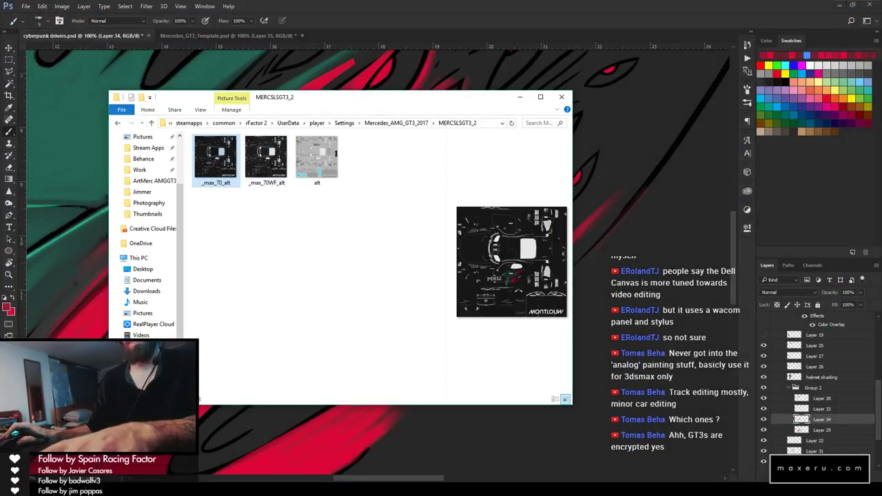
left_click(94, 489)
key("alt+Tab")
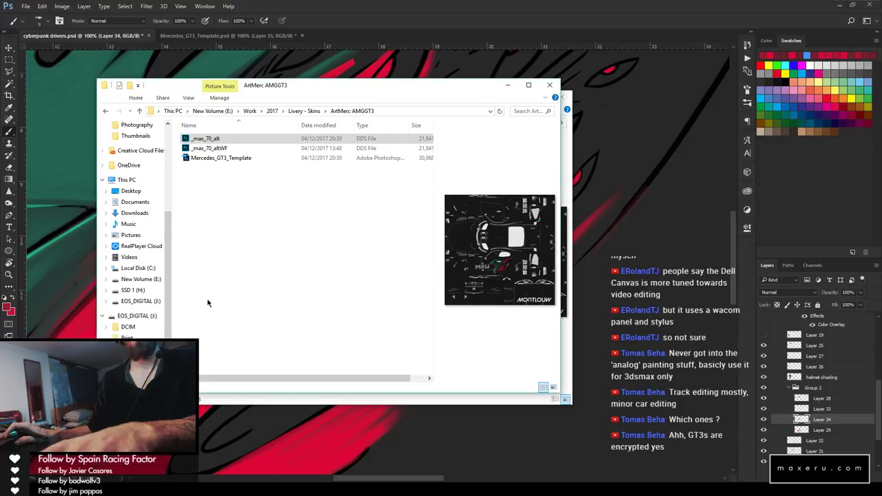
left_click(307, 111)
double_click(259, 158)
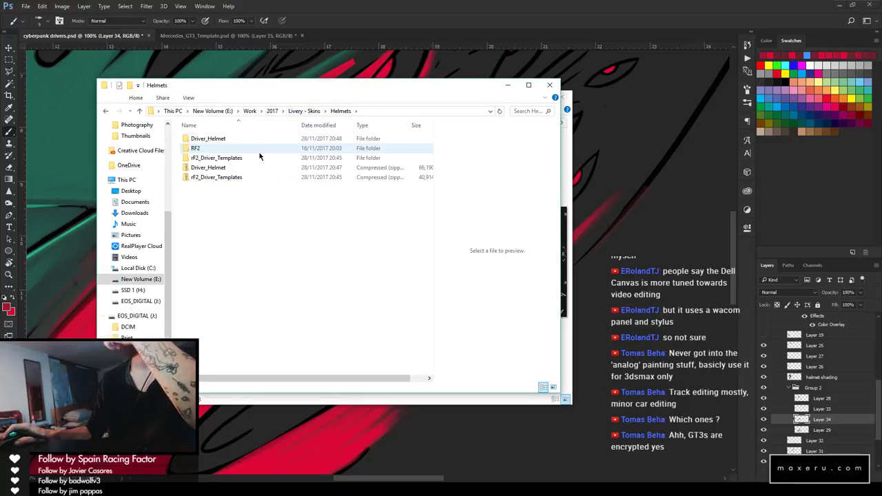
left_click(107, 111)
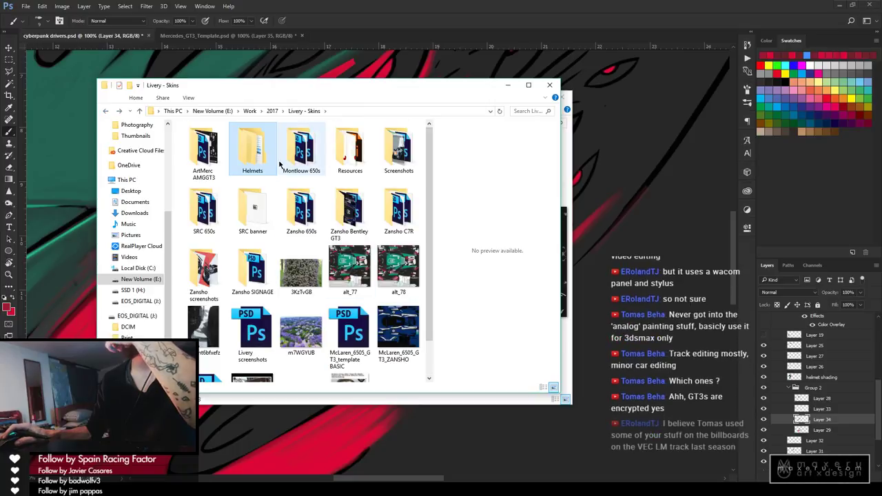
double_click(252, 148)
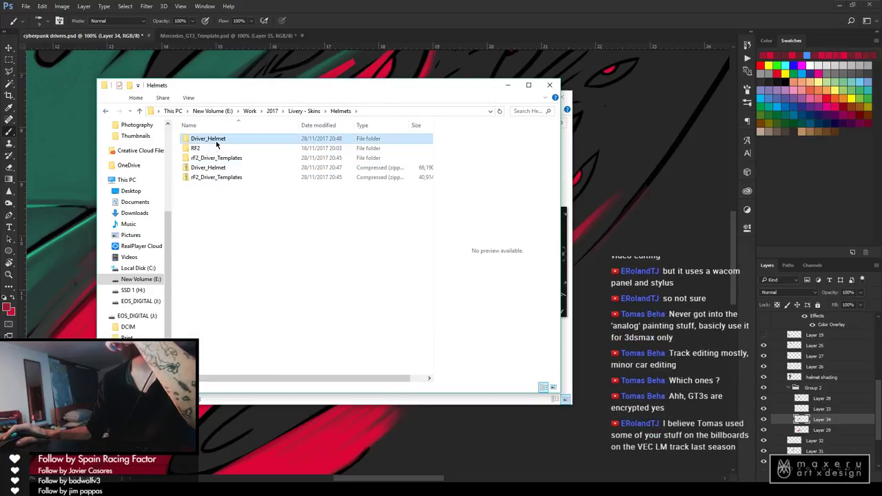
Open helmet2014_template_1024 from the 2014 Helmet folder inside Driver_Helmet, look over the helmet template, and close it
double_click(205, 139)
double_click(214, 140)
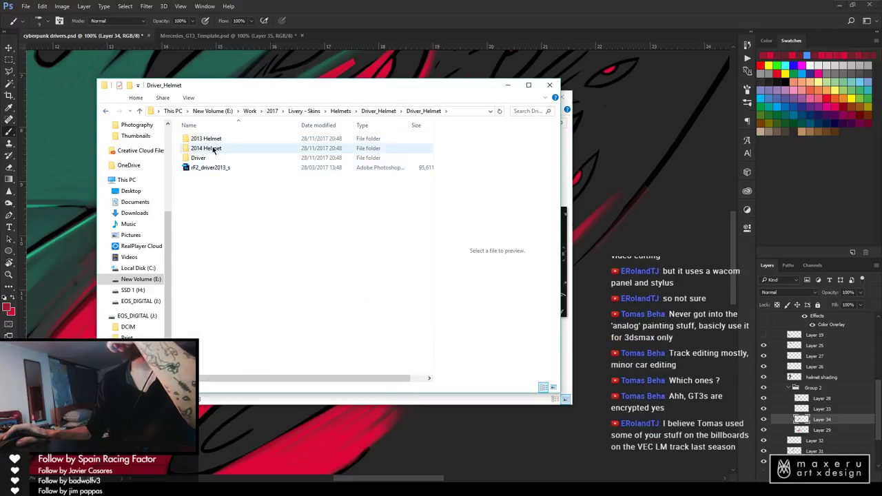
double_click(207, 149)
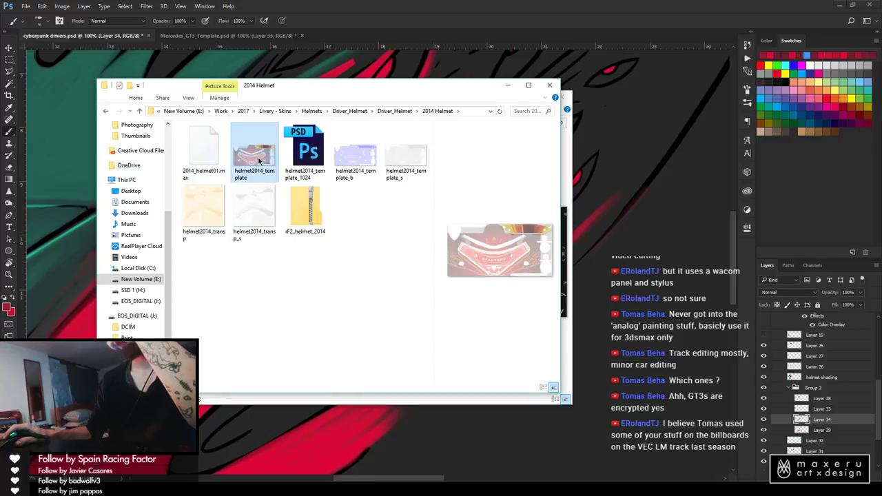
double_click(307, 147)
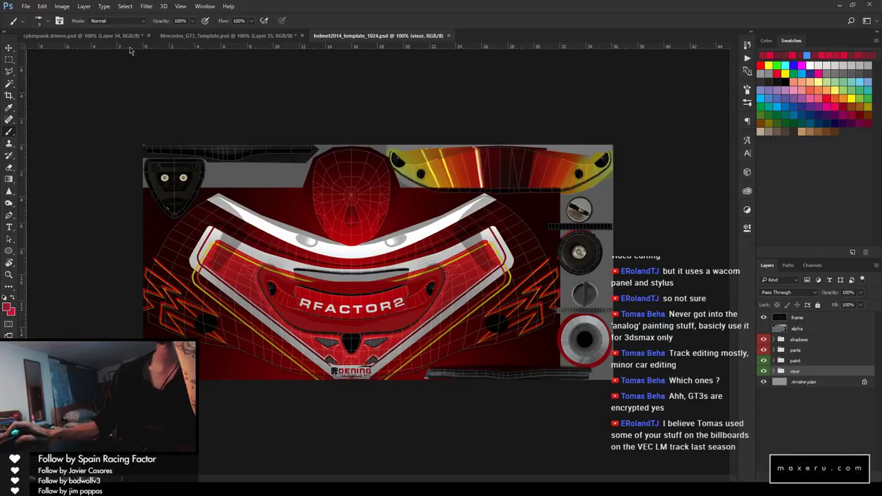
left_click(449, 36)
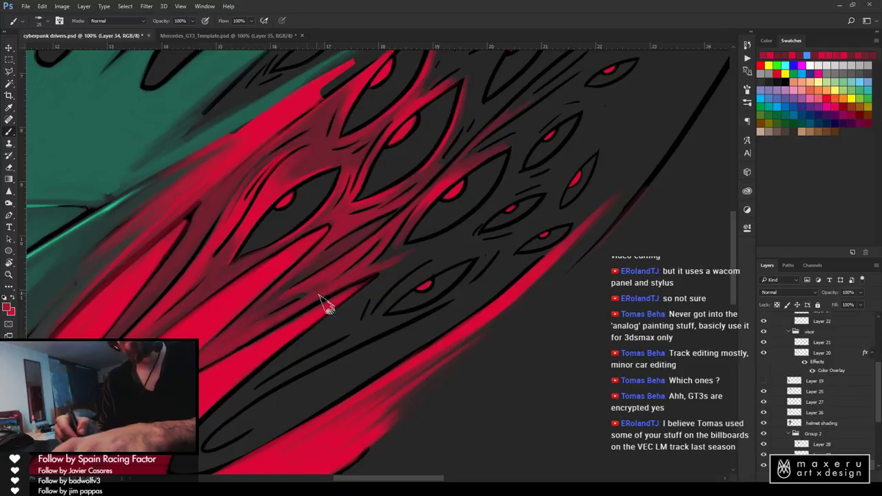
Sample dark red from the flame shading and brush it between the flame tongues below the large eyes
key("i")
left_click(276, 295)
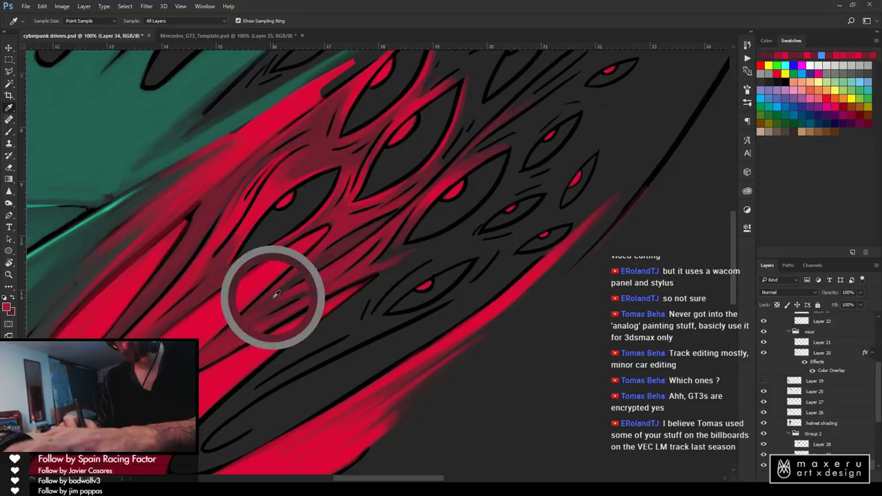
key("b")
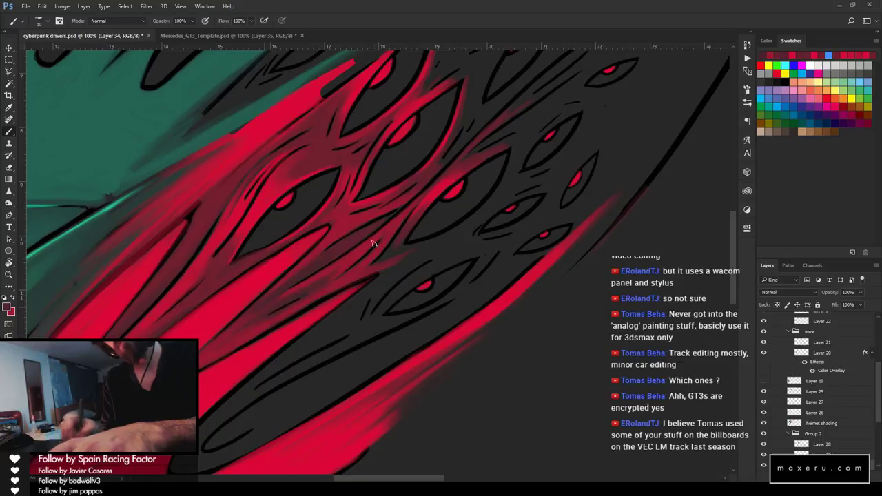
Examine the blended reds around the eyes and flames up close and against the whole helmet illustration
key("z")
left_click(383, 186, "alt")
left_click(384, 186, "alt")
left_click(384, 186, "alt")
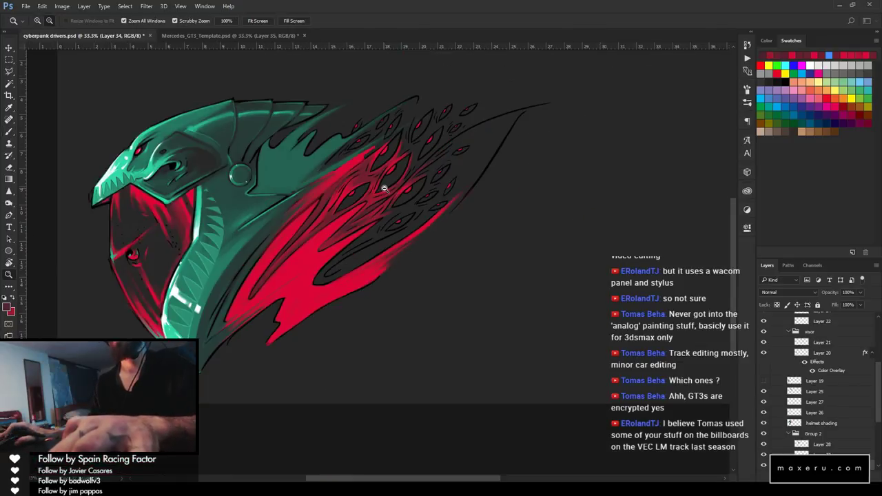
left_click(384, 186, "alt")
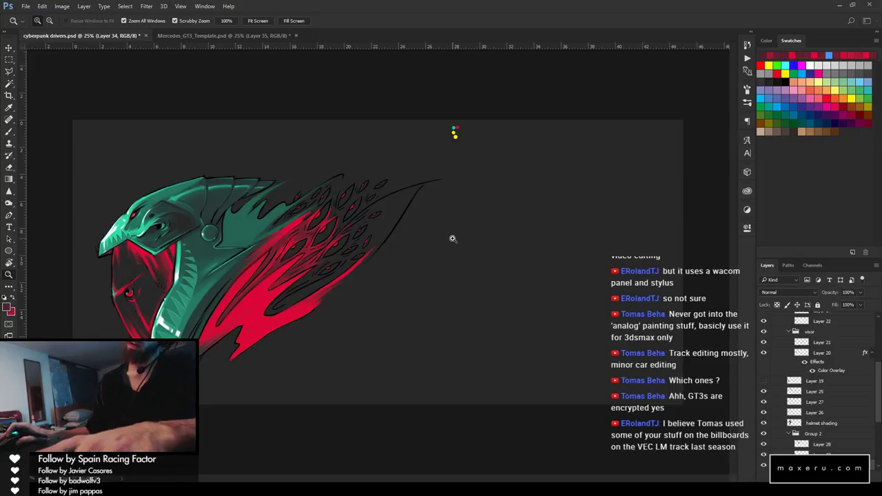
left_click(357, 220)
left_click(358, 221)
left_click(348, 291)
left_click(348, 291)
left_click_drag(310, 269, 489, 167)
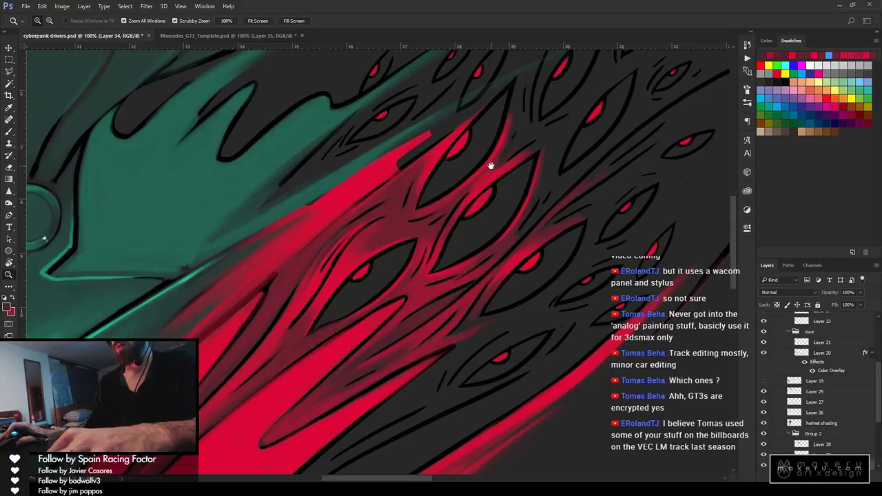
left_click(377, 259, "alt")
left_click(376, 259, "alt")
left_click_drag(376, 280, 557, 190)
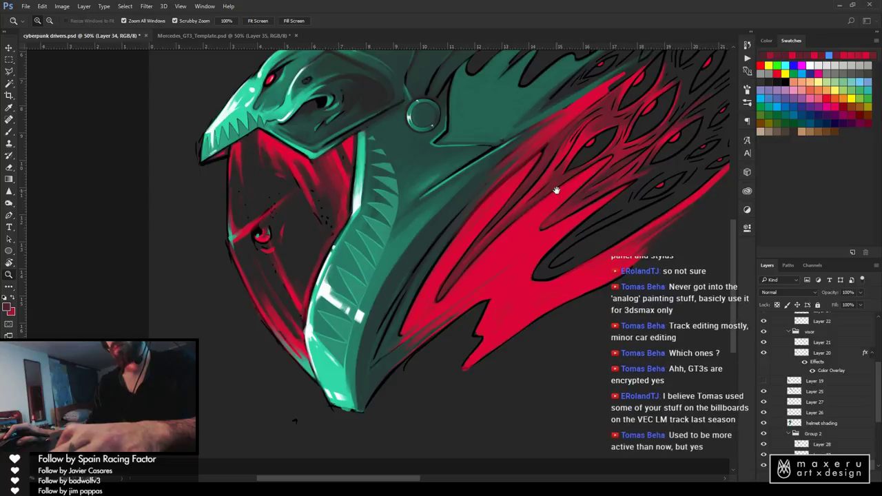
left_click_drag(557, 190, 370, 251)
left_click(453, 200)
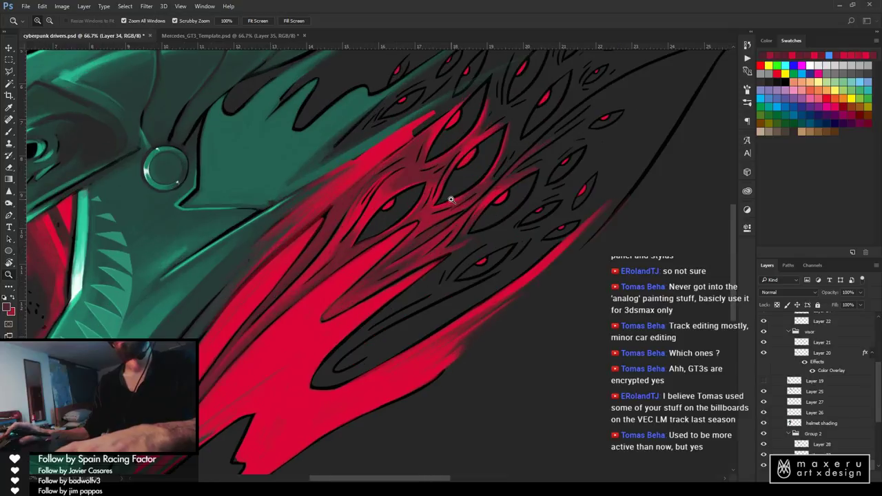
left_click(459, 242)
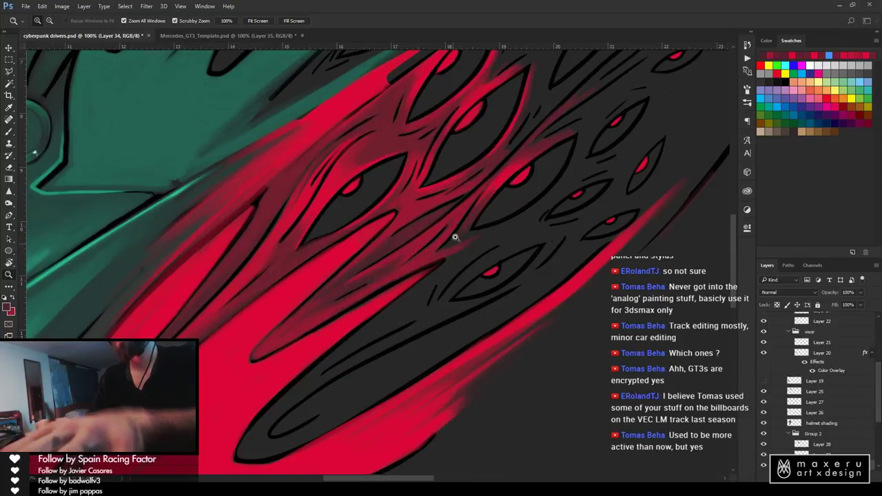
Paint dark red shading around the outer edge of the large eye near the centre and erase the excess
key("b")
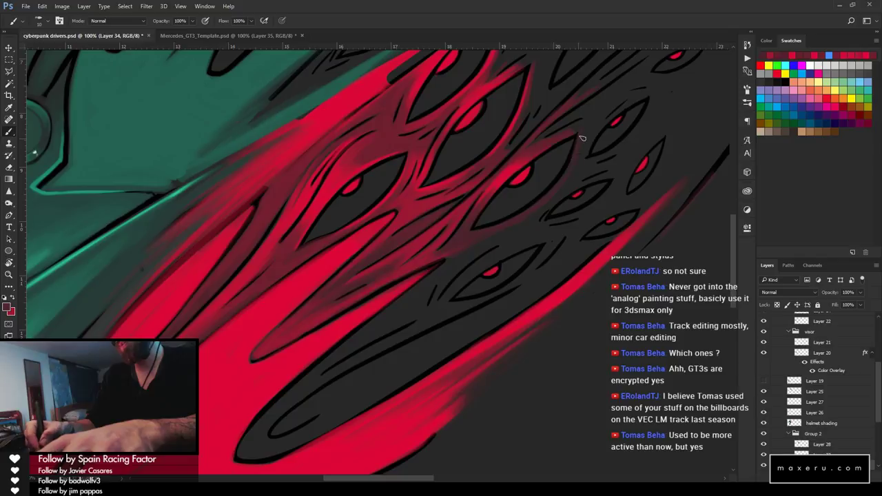
key("e")
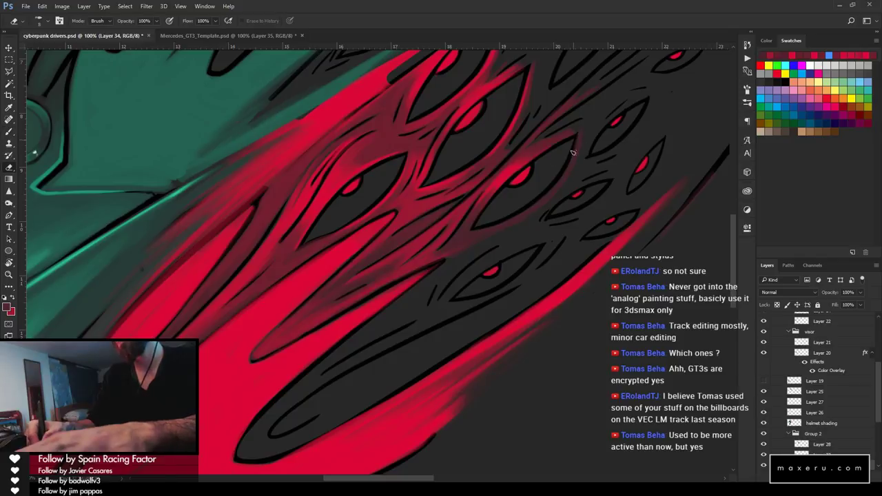
key("b")
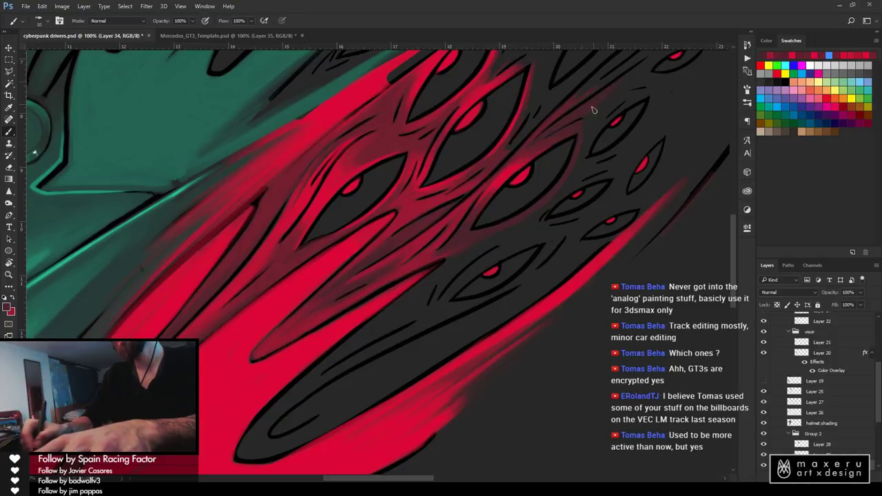
Sample the dark red beside the large eye and blend more shading above its upper lid
left_click_drag(540, 126, 425, 239)
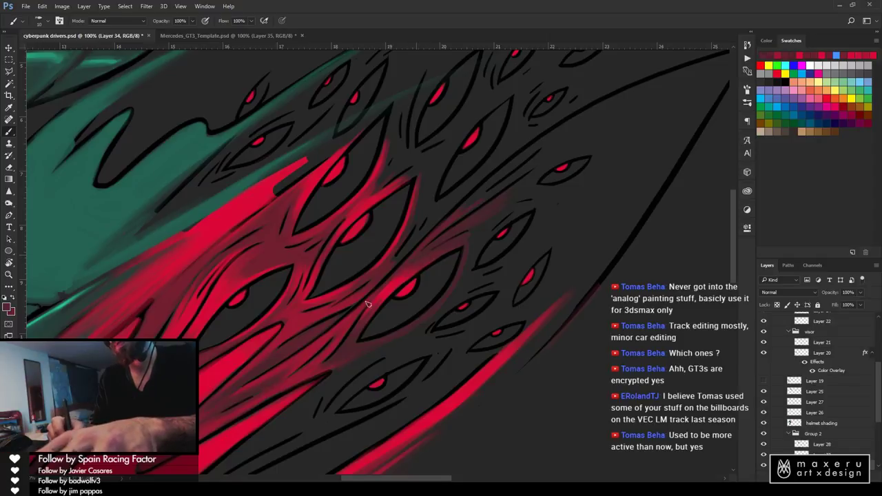
left_click(417, 266, "alt")
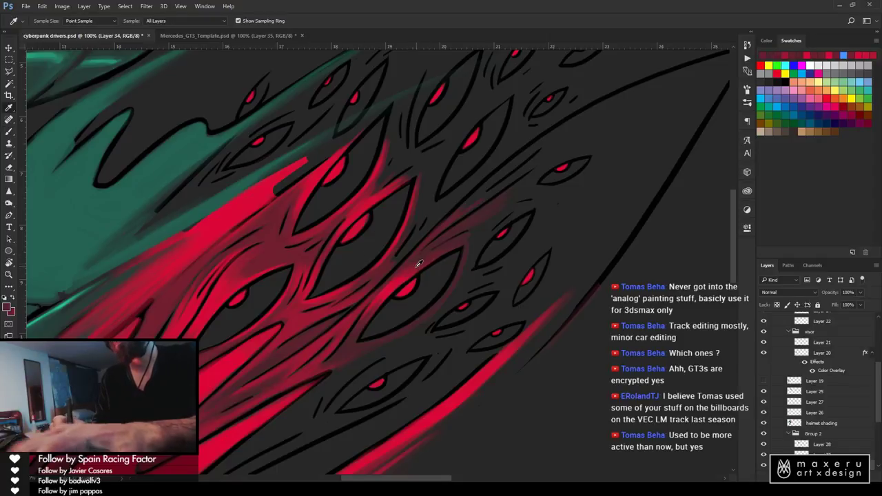
key("b")
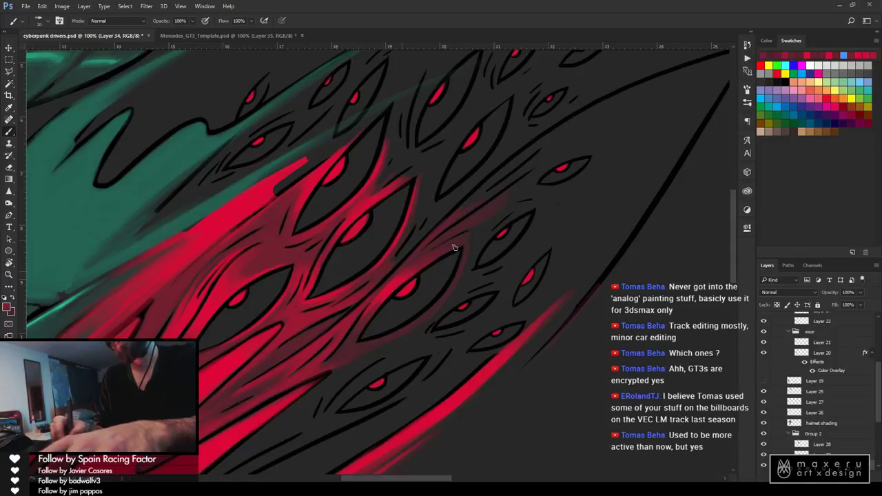
Paint bright red along the upper edge of the red splash, extending it past the tip of the topmost large eye
left_click_drag(409, 248, 349, 307)
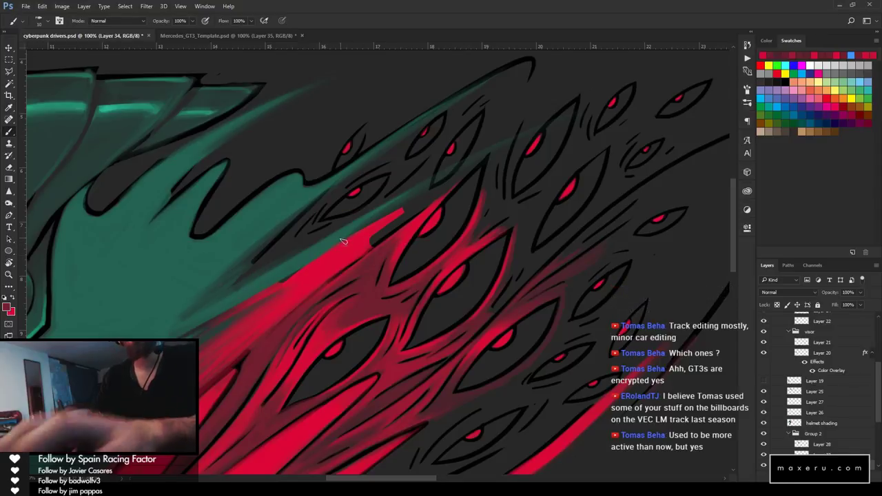
mouse_move(369, 242)
left_mouse_down()
mouse_move(418, 210)
mouse_move(363, 252)
mouse_move(463, 169)
mouse_move(397, 219)
mouse_move(432, 200)
mouse_move(358, 242)
left_mouse_up()
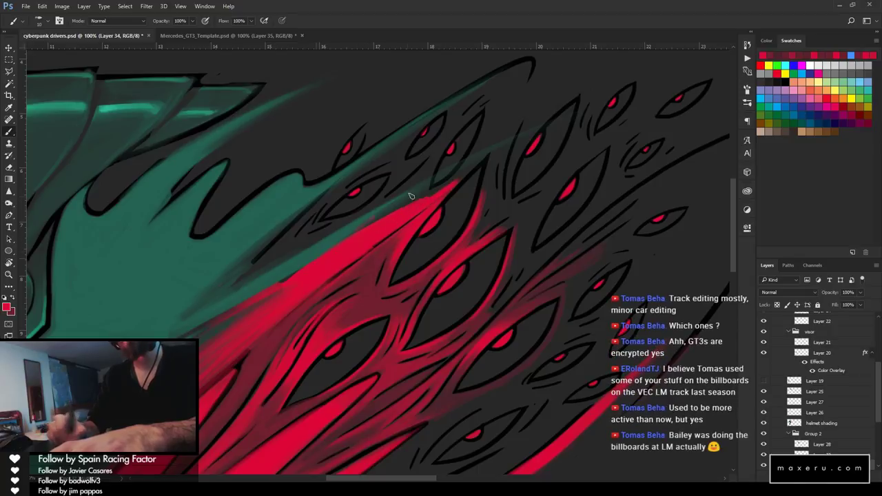
mouse_move(409, 197)
left_mouse_down()
mouse_move(303, 277)
mouse_move(376, 223)
left_mouse_up()
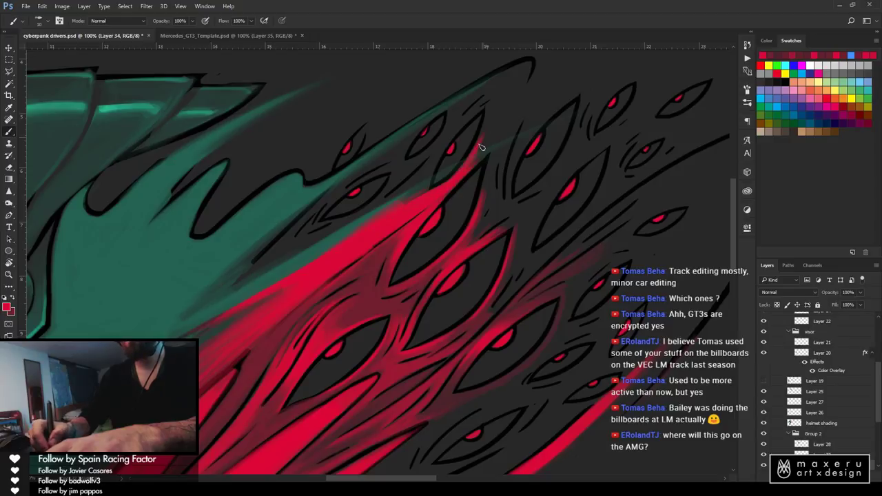
View the whole helmet artwork at 25% and save cyberpunk drivers.psd
key("z")
left_click(384, 254, "alt")
left_click(384, 254, "alt")
left_click(384, 254, "alt")
left_click(398, 283, "alt")
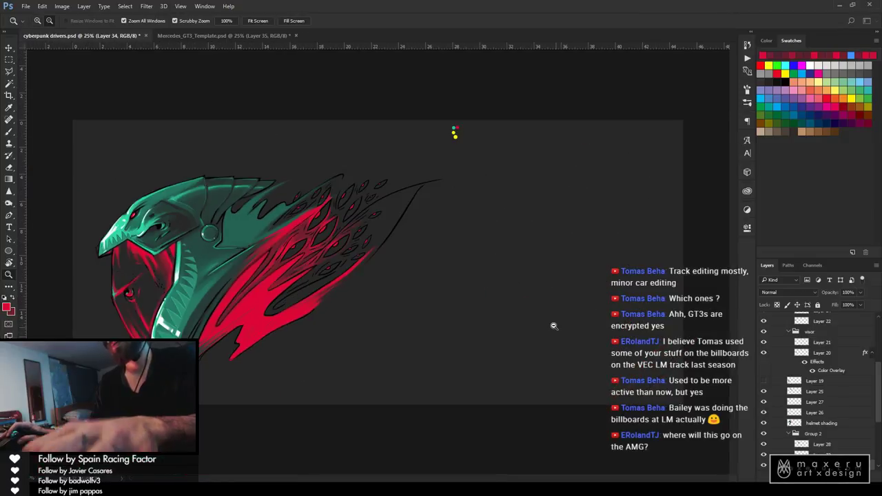
key("ctrl+s")
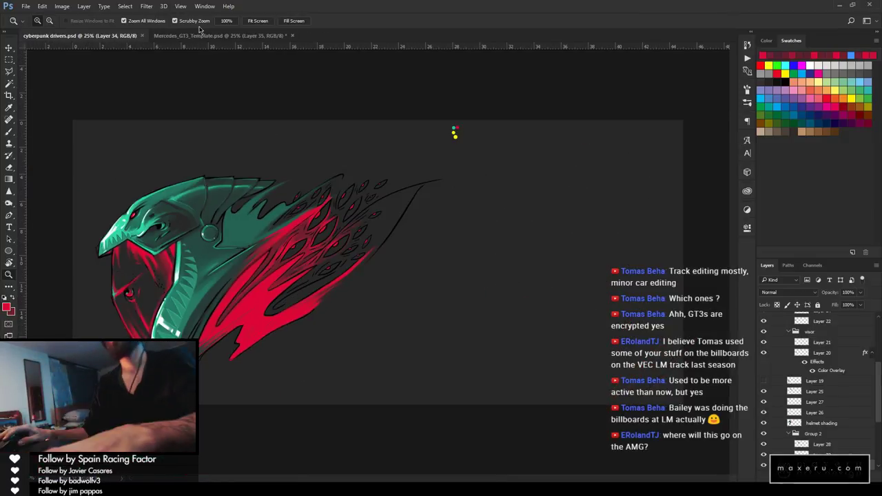
Switch to the Mercedes_GT3_Template document and examine the MXU logo and cobra artwork on the car's side
key("ctrl+Tab")
scroll(441, 234, "up", 3)
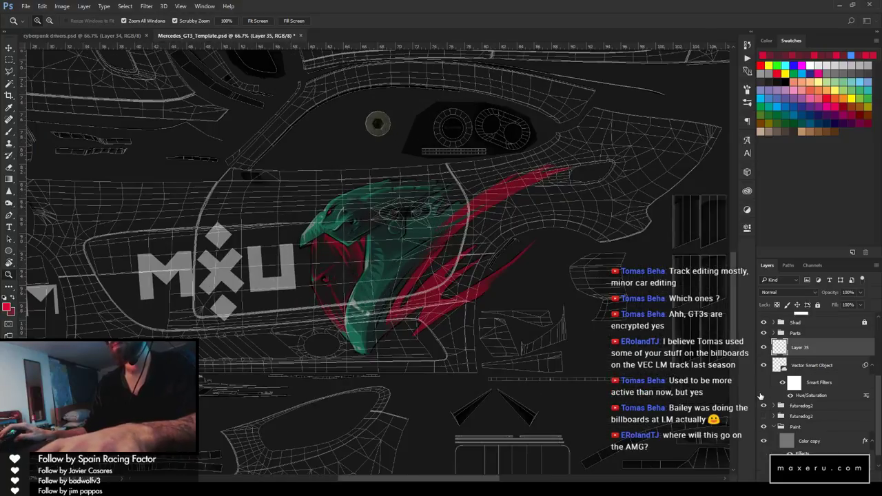
key("b")
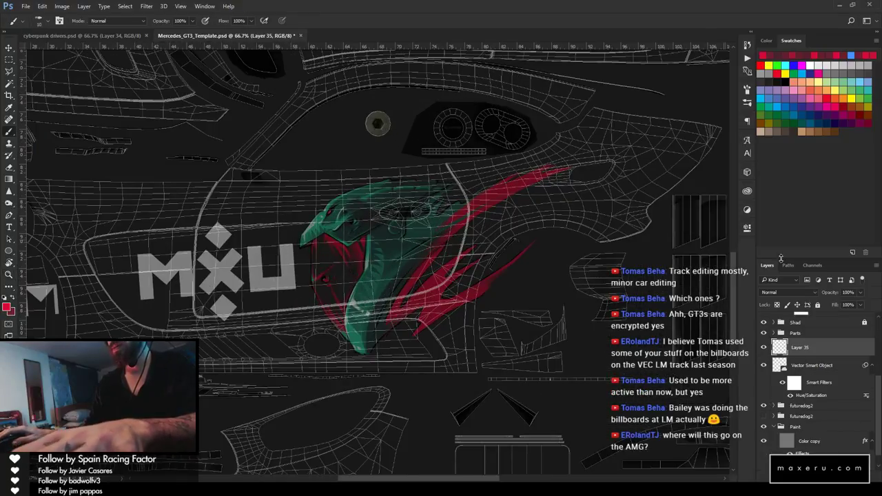
scroll(813, 413, "up", 3)
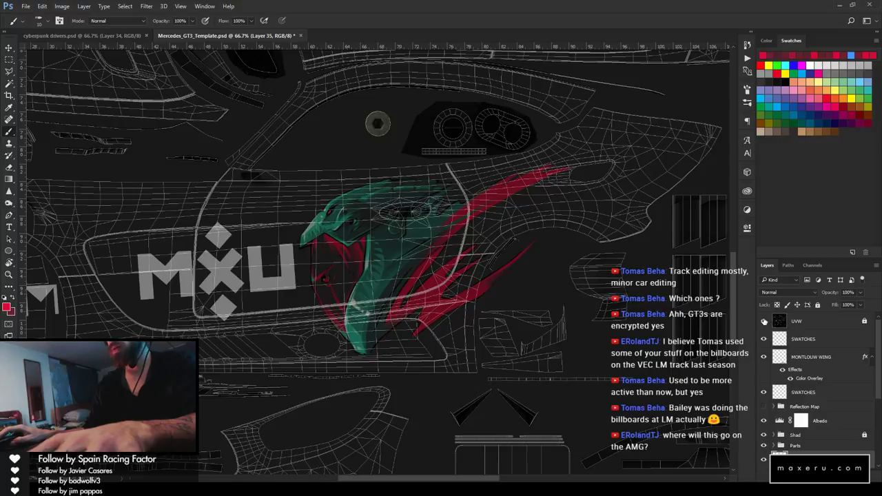
left_click_drag(366, 309, 485, 298)
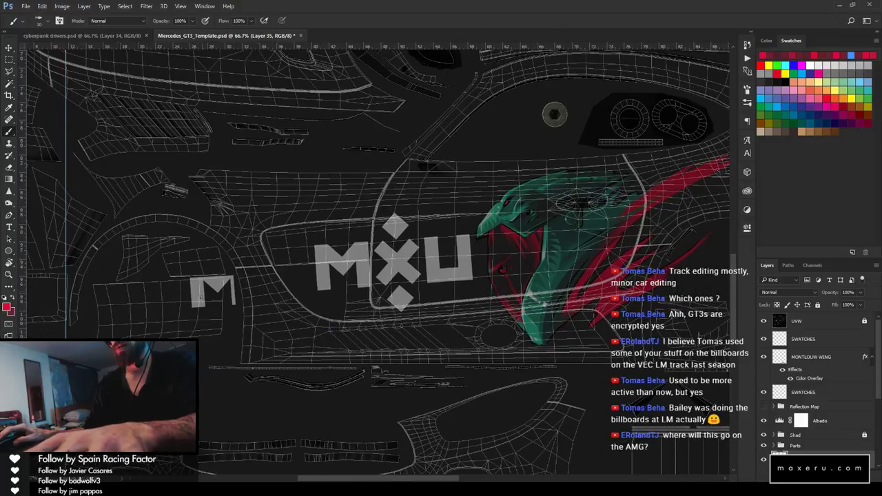
Switch to rFactor 2 and show the car with the _MAX_70WF_ALT paint variant
key("alt+Tab")
scroll(460, 320, "up", 4)
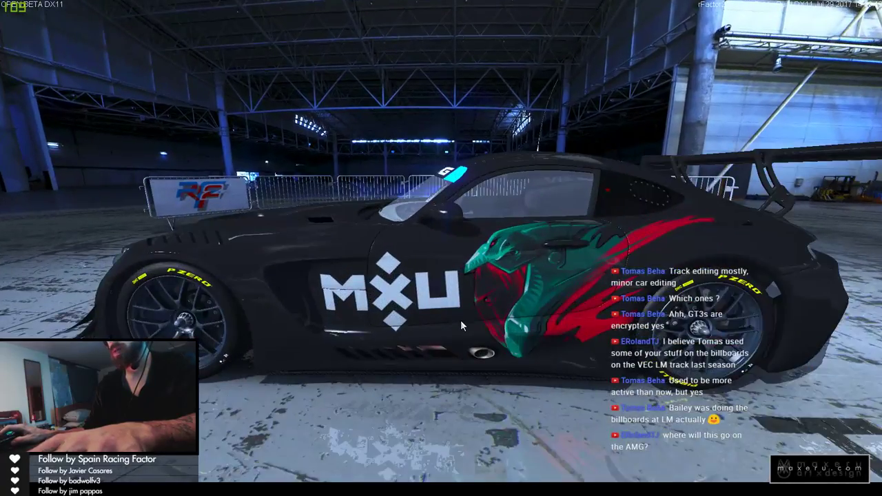
mouse_move(646, 372)
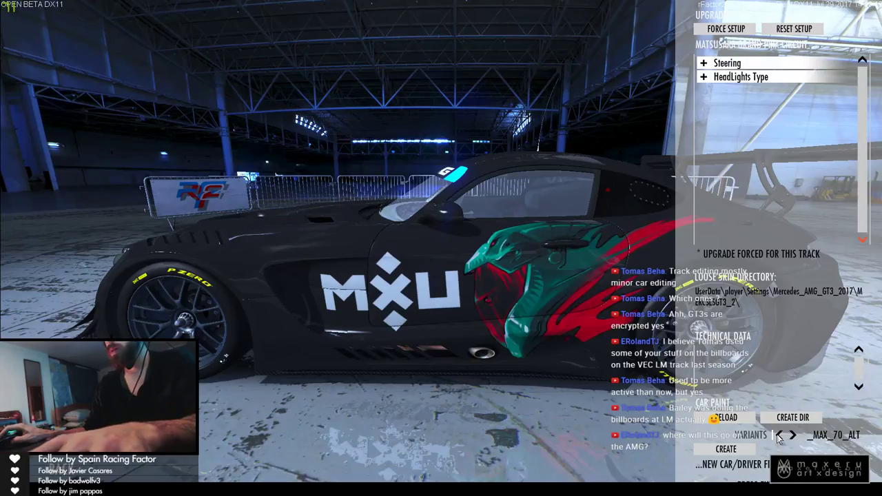
left_click(792, 436)
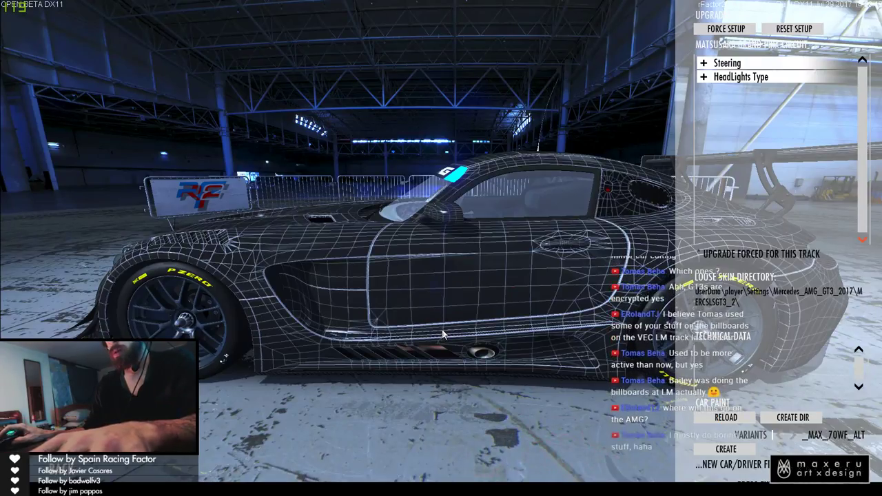
Inspect the wireframe on the car's side in rFactor 2 and return to the Photoshop template
key("alt+Tab")
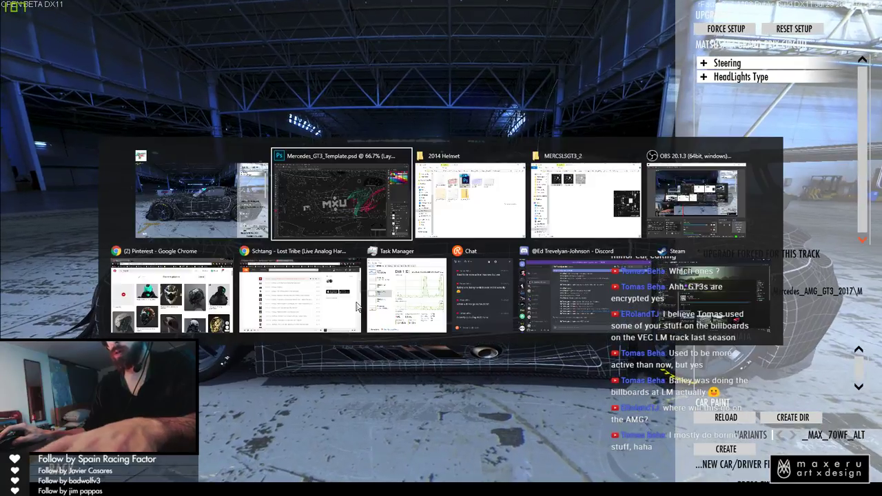
key("alt+Tab")
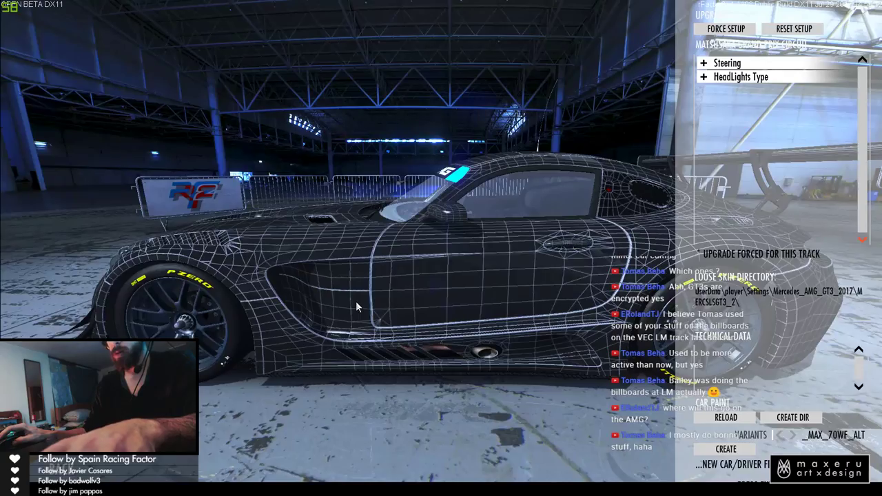
key("alt+Tab")
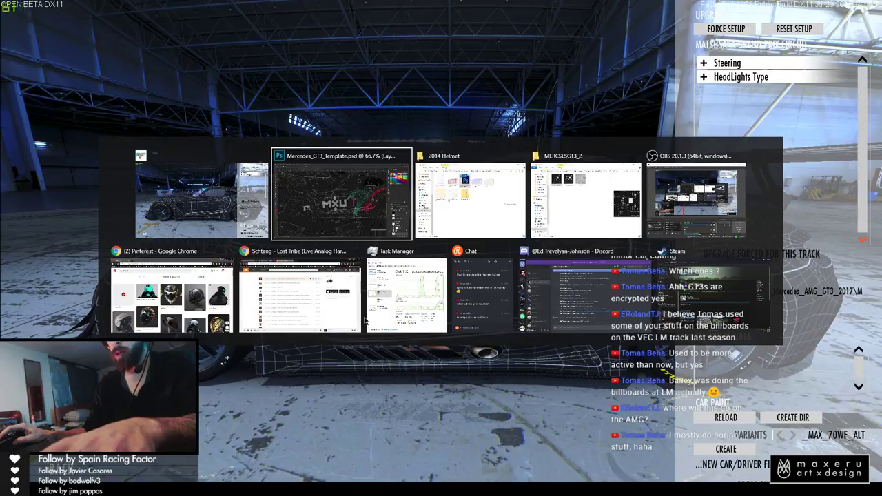
key("alt+Tab")
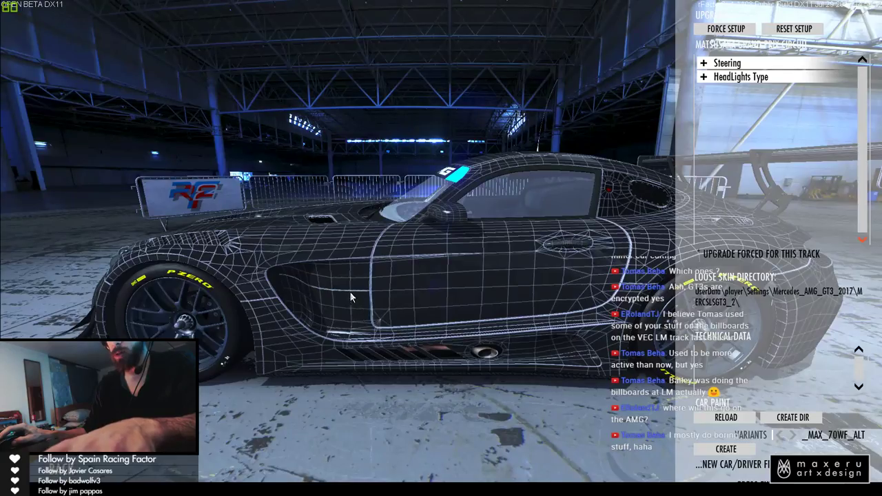
key("alt+Tab")
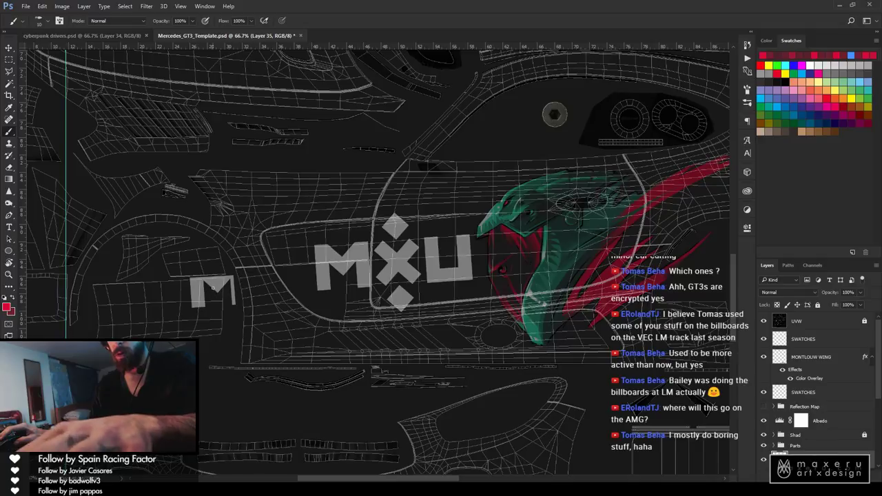
Widen the separate small M logo piece to 103.97% with Free Transform
key("ctrl+t")
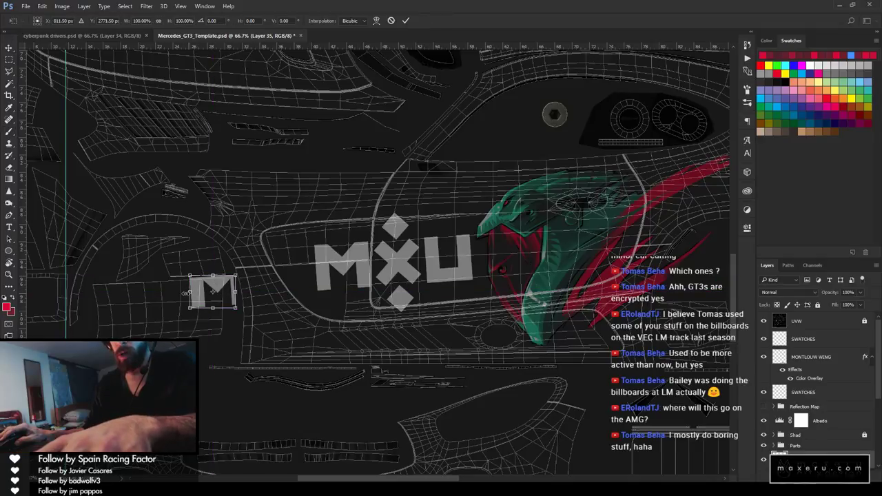
left_click_drag(184, 292, 186, 292)
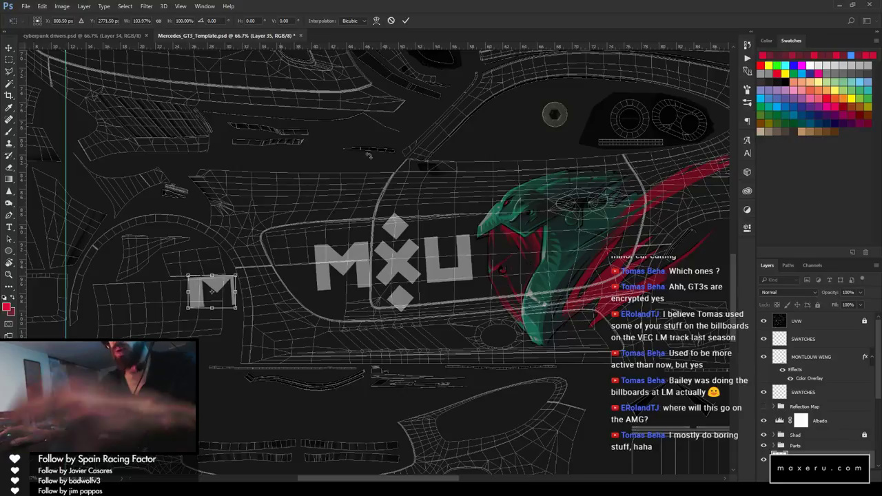
key("Return")
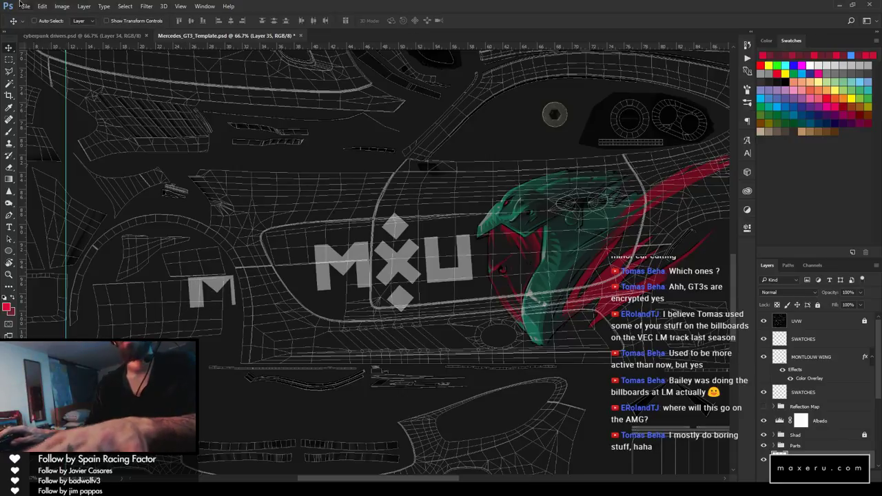
Hide the UVW layer and export the template as DDS over an existing ArtMerc AMGGT3 texture, using DXT5 interpolated alpha with generated MIP maps
key("ctrl+s")
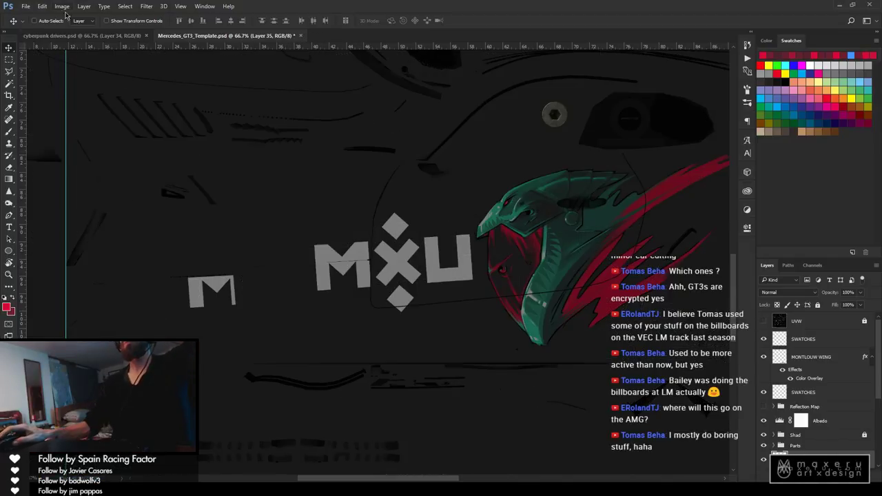
left_click(26, 8)
left_click(56, 109)
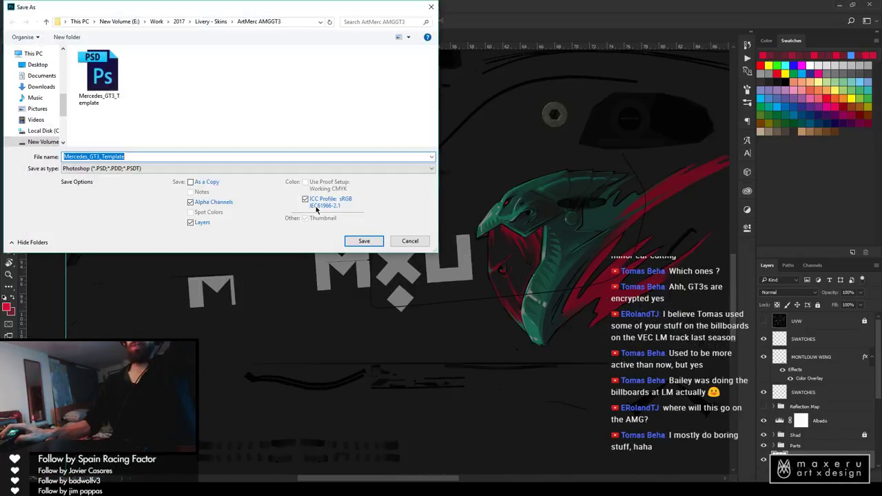
left_click(131, 168)
left_click(131, 201)
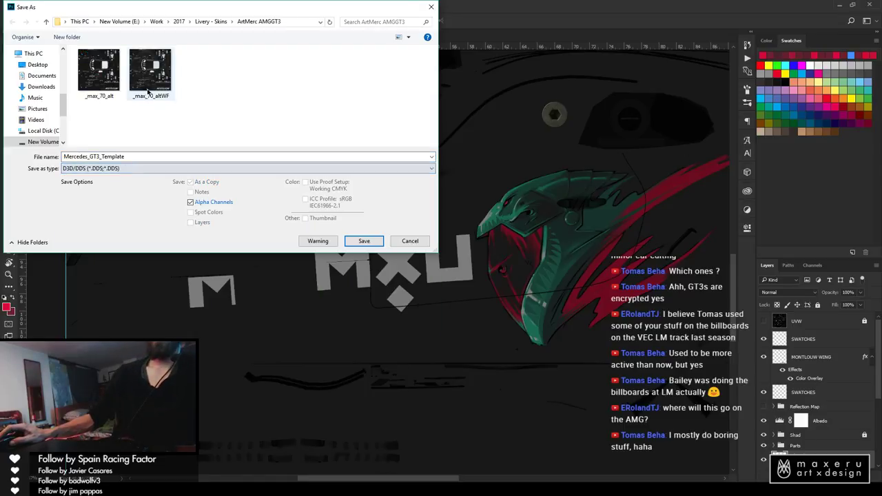
left_click(146, 91)
left_click(364, 241)
left_click(456, 247)
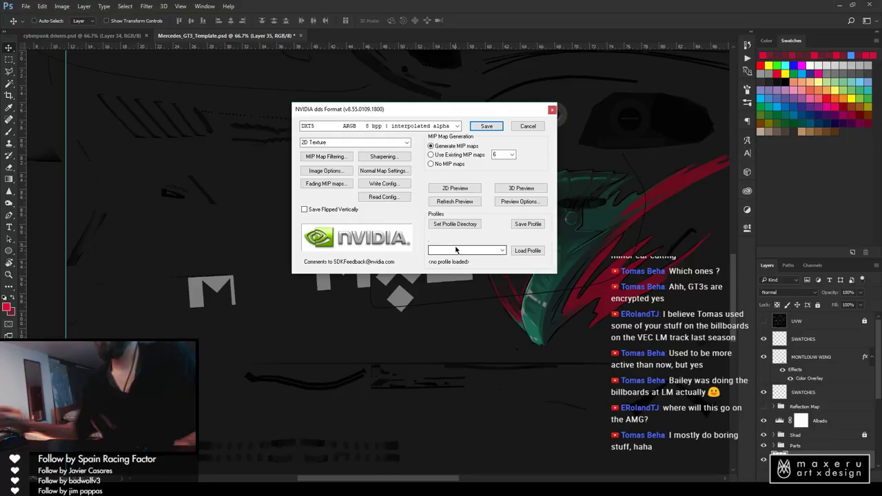
left_click(479, 126)
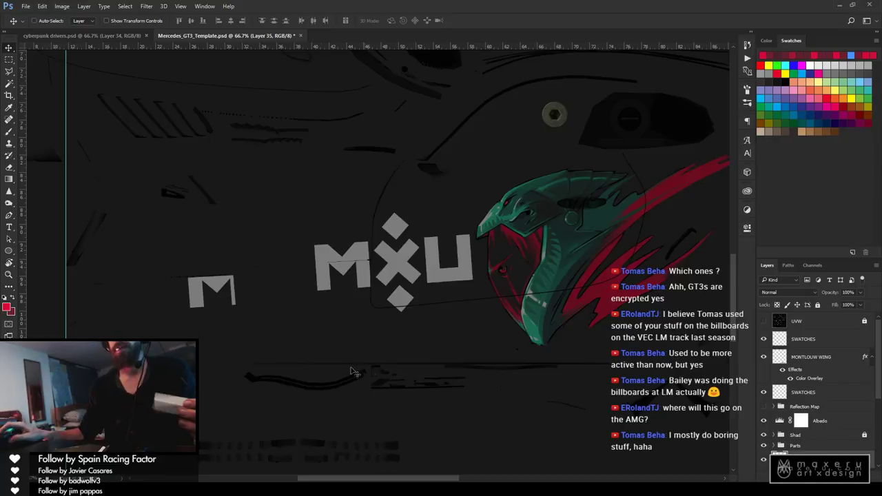
Check rFactor 2 and bring up the MERCSLSGT3_2 skin folder in File Explorer
key("alt+Tab")
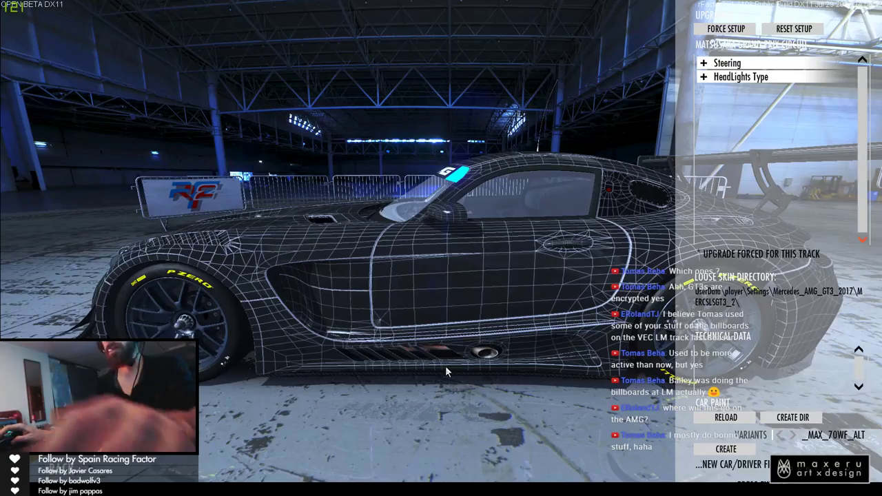
key("alt+Tab")
left_click(639, 206)
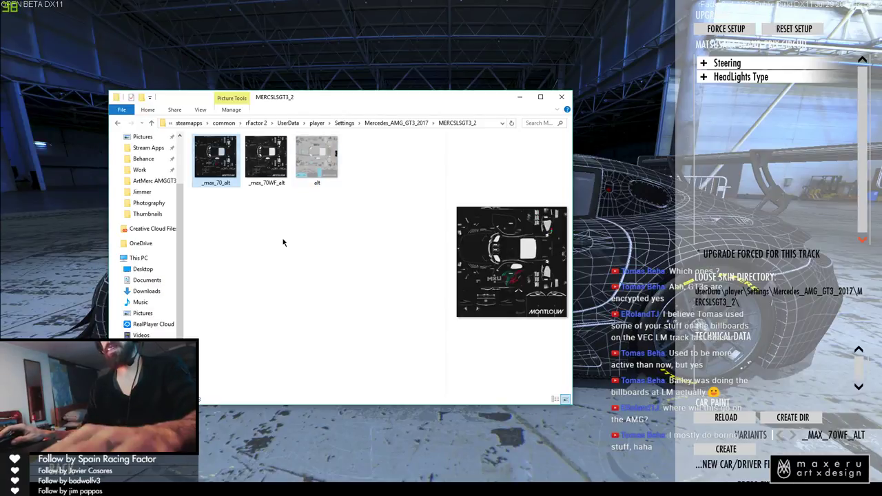
Copy _max_70_alt from the ArtMerc AMGGT3 folder into the MERCSLSGT3_2 skin folder, replacing the existing file
key("alt+Tab")
left_click(600, 205)
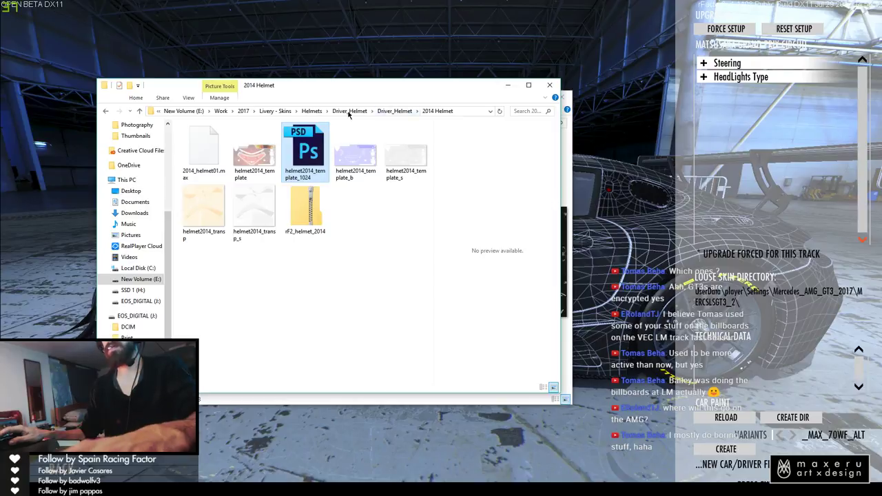
left_click(312, 112)
left_click(307, 112)
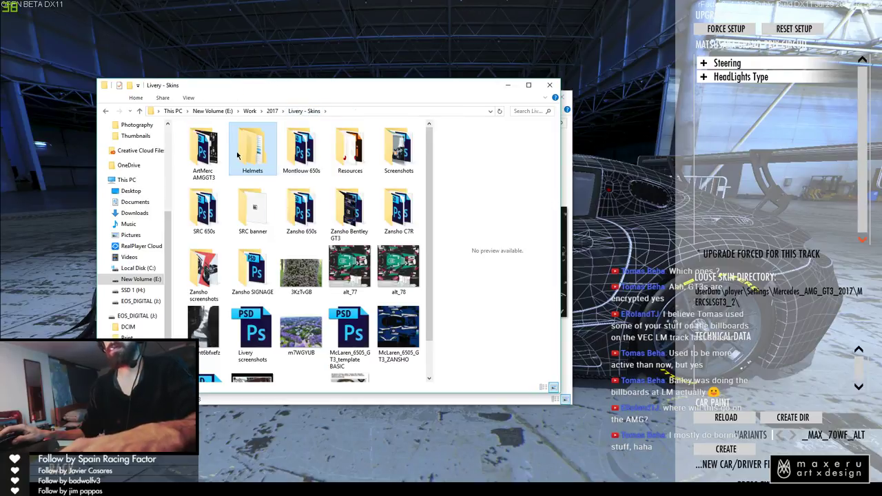
double_click(203, 147)
left_click(205, 139)
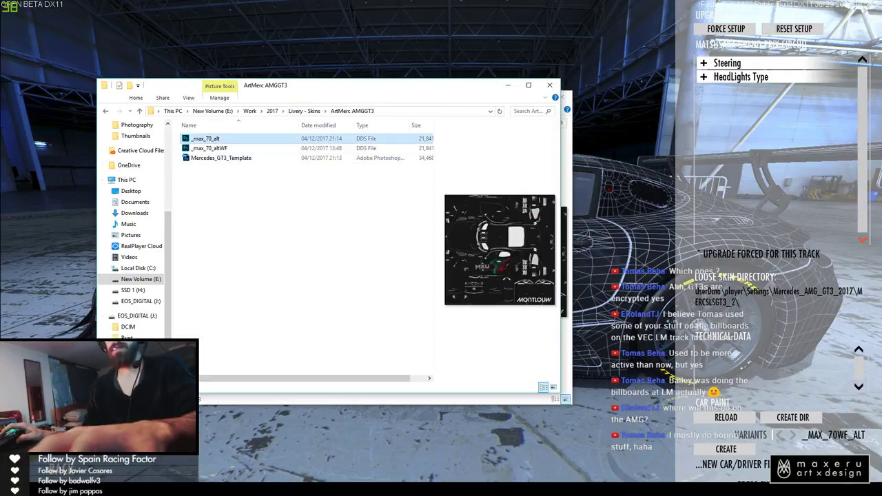
left_click(221, 398)
key("ctrl+v")
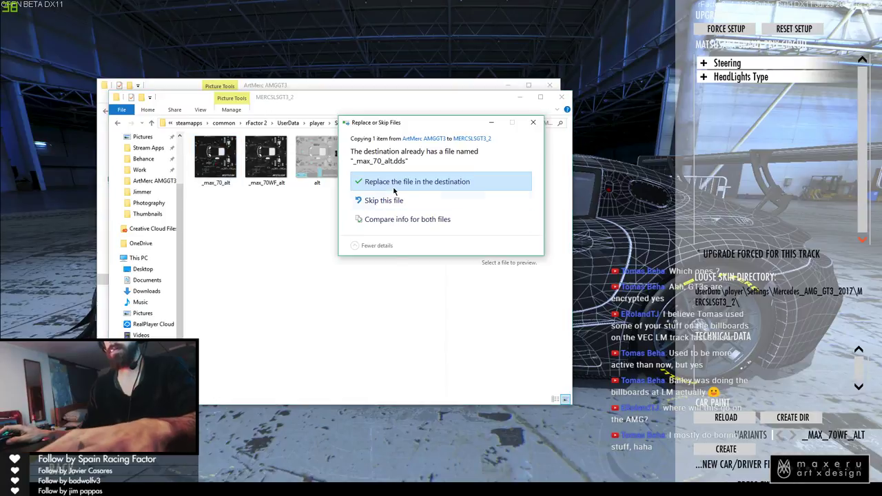
left_click(393, 185)
Return to rFactor 2, switch the car's paint variant to _MAX_70_ALT and reload the paint
left_click(618, 353)
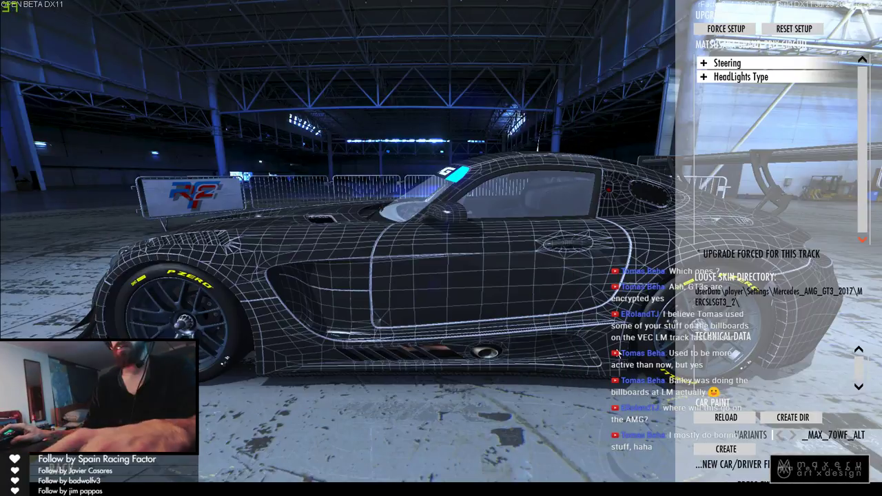
left_click(792, 435)
left_click(792, 435)
left_click(779, 434)
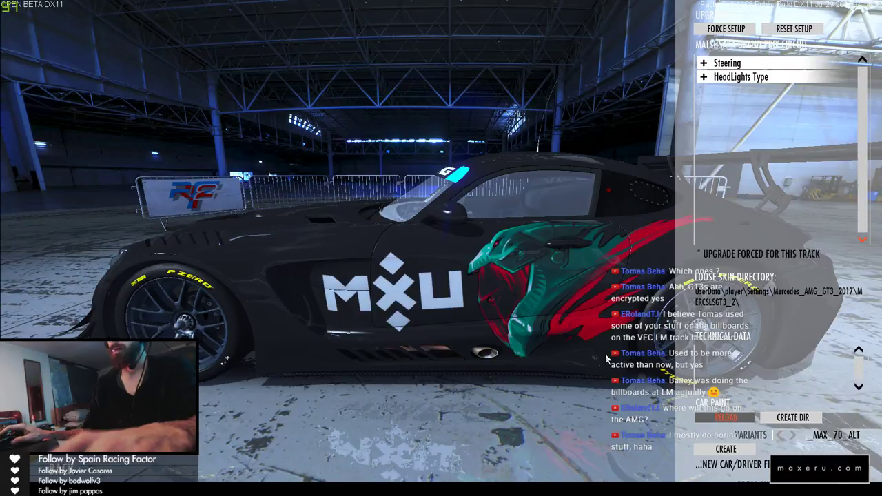
Switch back to the Mercedes_GT3_Template document in Photoshop and show the UVW wireframe layer
key("alt+Tab")
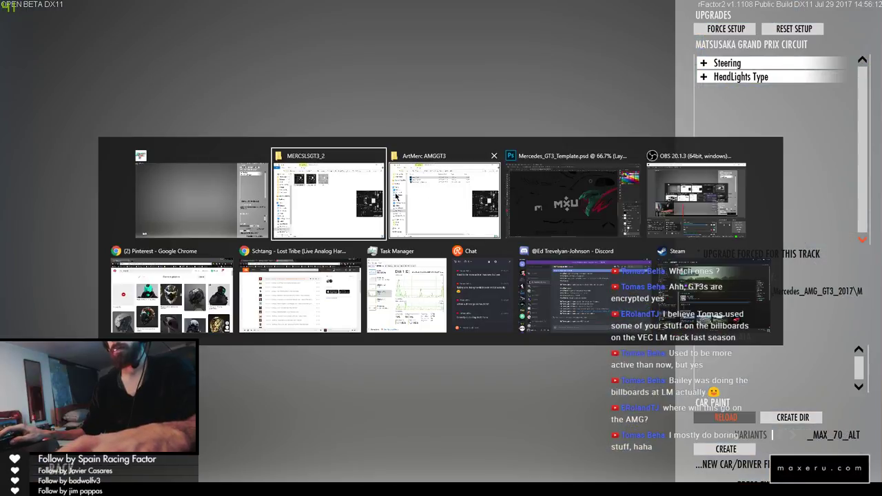
left_click(310, 198)
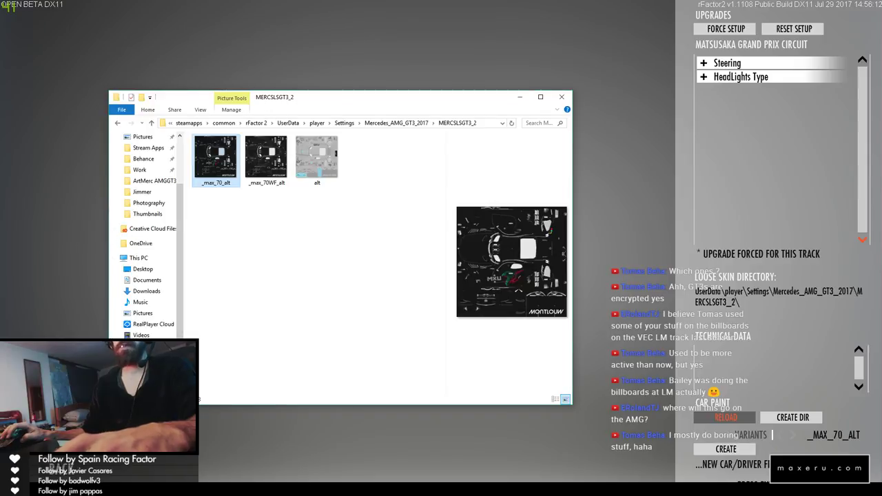
key("alt+Tab")
key("z")
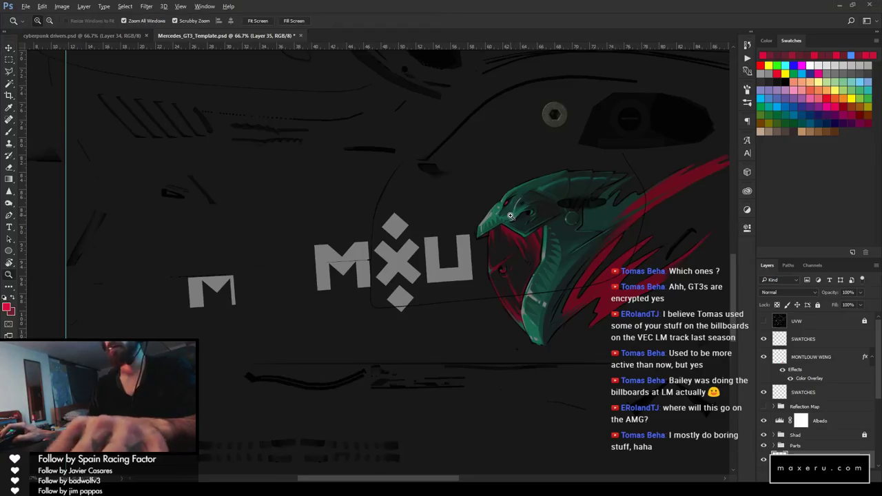
left_click(544, 230, "alt")
left_click(546, 231, "alt")
left_click(546, 231, "alt")
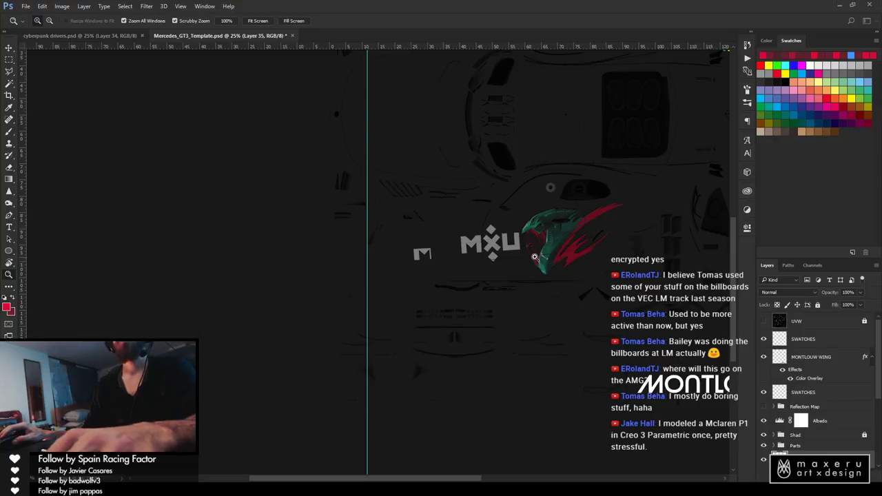
left_click(762, 321)
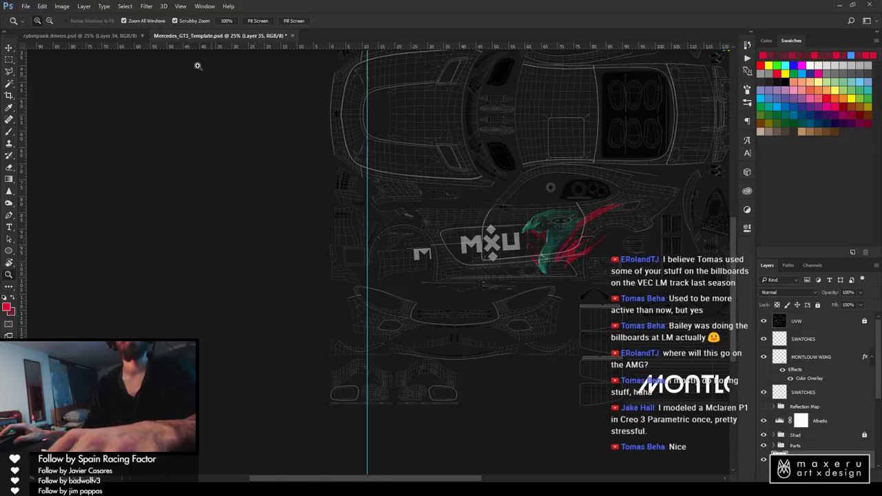
Copy the futuredog2 group from cyberpunk drivers.psd into the Mercedes_GT3_Template document
left_click(79, 35)
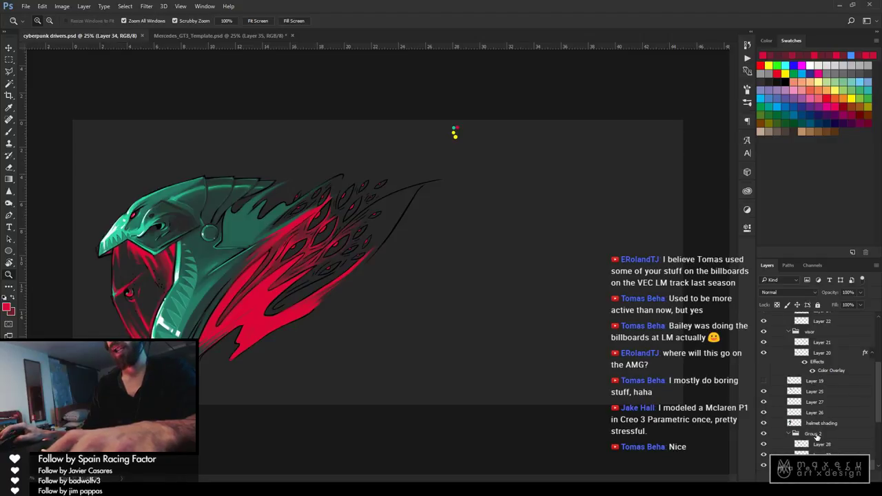
left_click(813, 433)
scroll(814, 386, "up", 5)
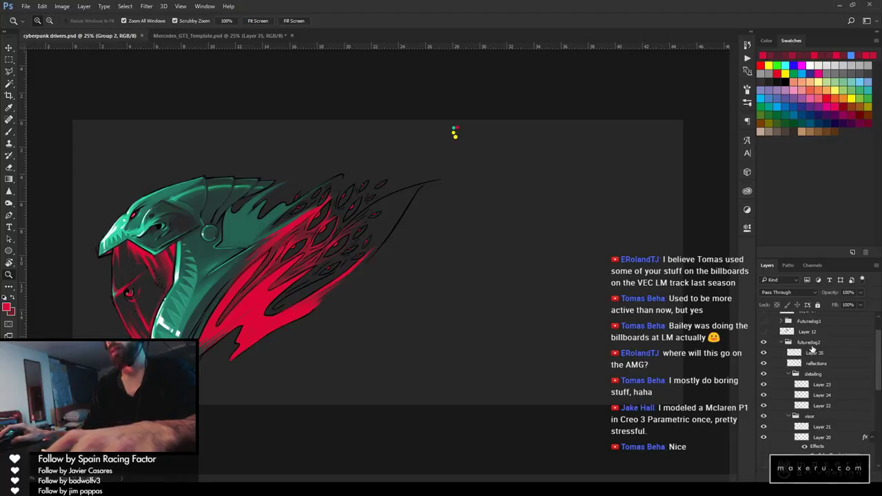
left_click_drag(810, 344, 593, 238)
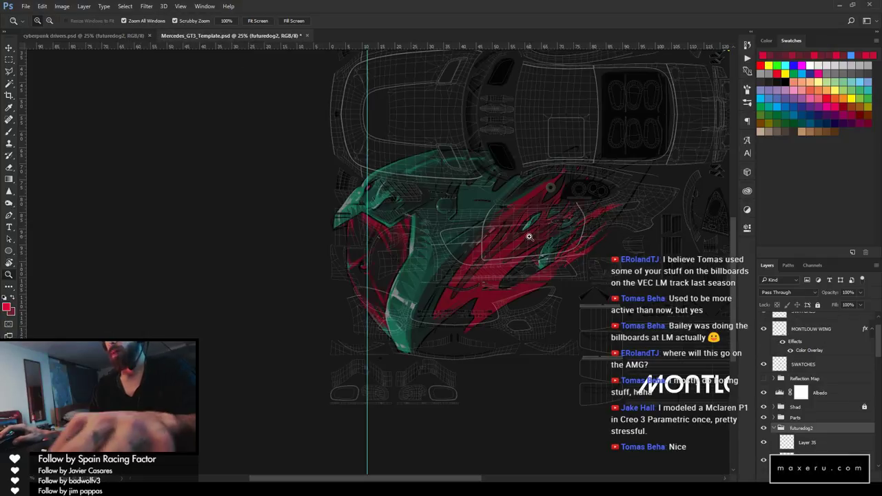
key("ctrl+t")
left_click_drag(336, 125, 537, 204)
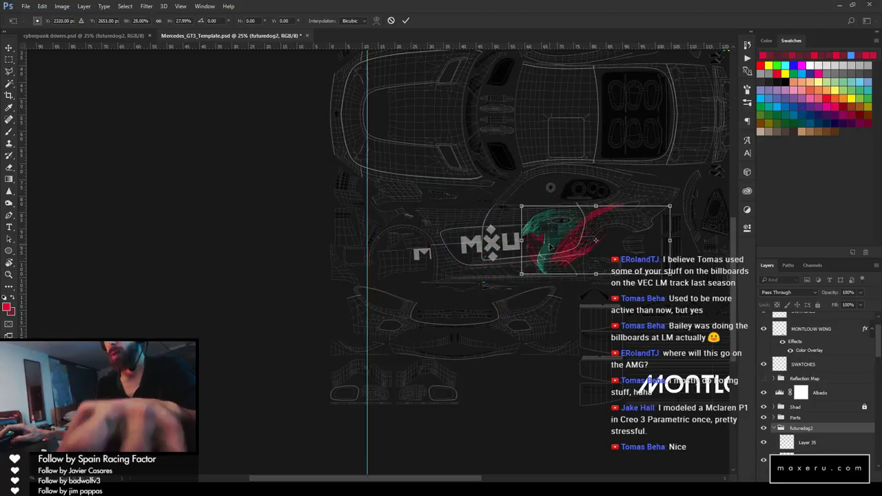
left_click_drag(550, 247, 551, 246)
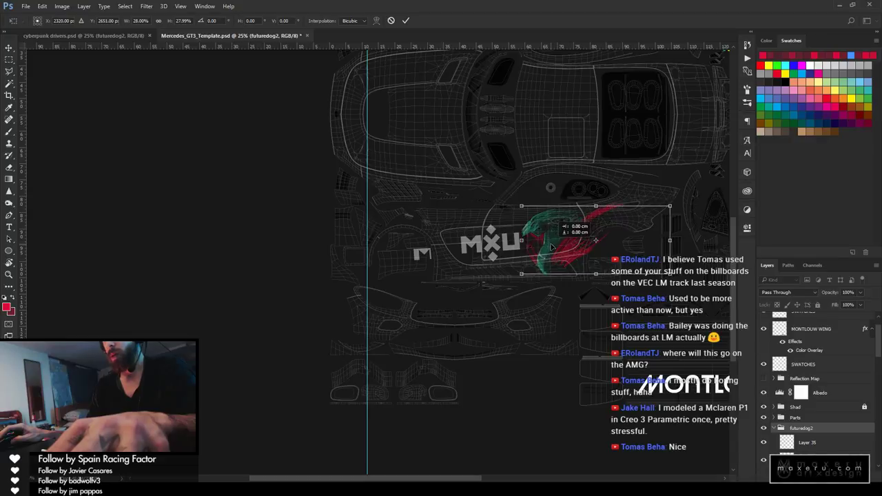
left_click_drag(670, 205, 678, 204)
left_click_drag(588, 231, 588, 233)
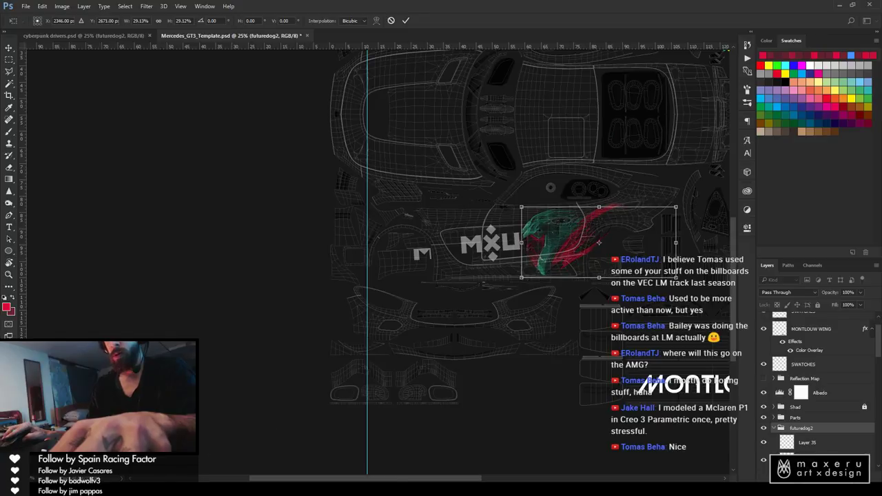
Inspect the cobra on the car's side in rFactor 2, return to Photoshop and discard the pending transformation
key("alt+Tab")
left_click_drag(502, 283, 489, 278)
scroll(505, 292, "up", 5)
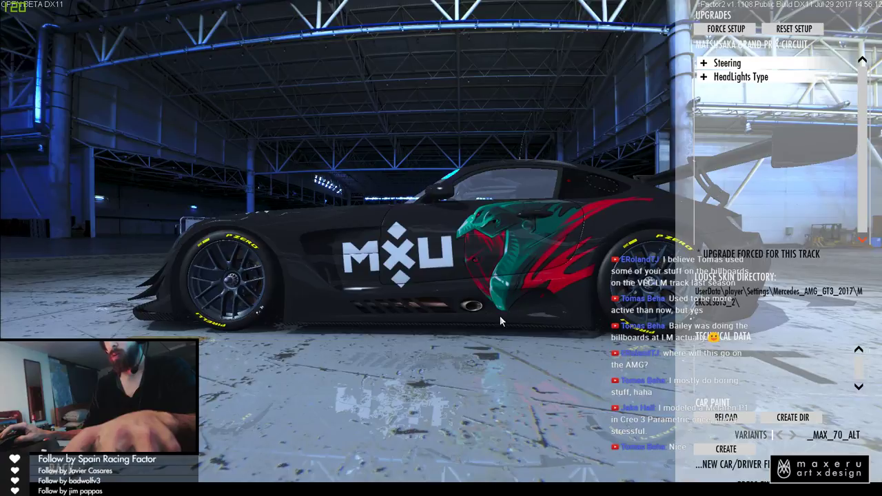
key("alt+Tab")
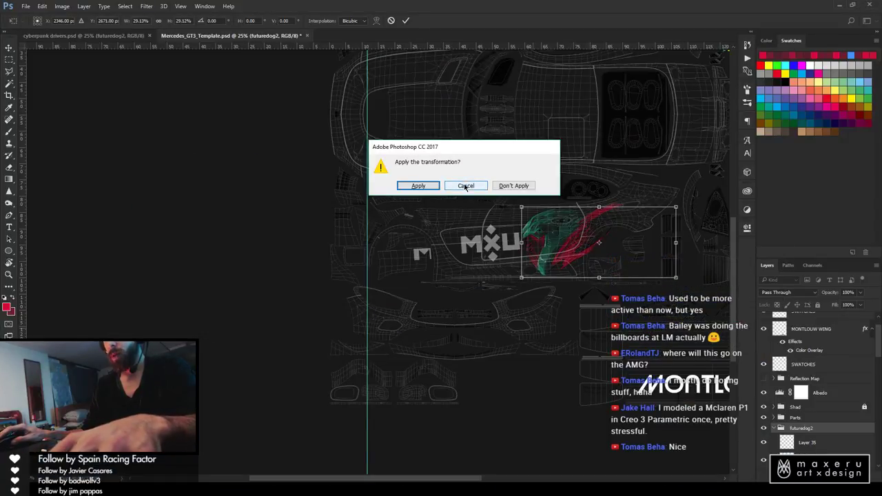
left_click(516, 186)
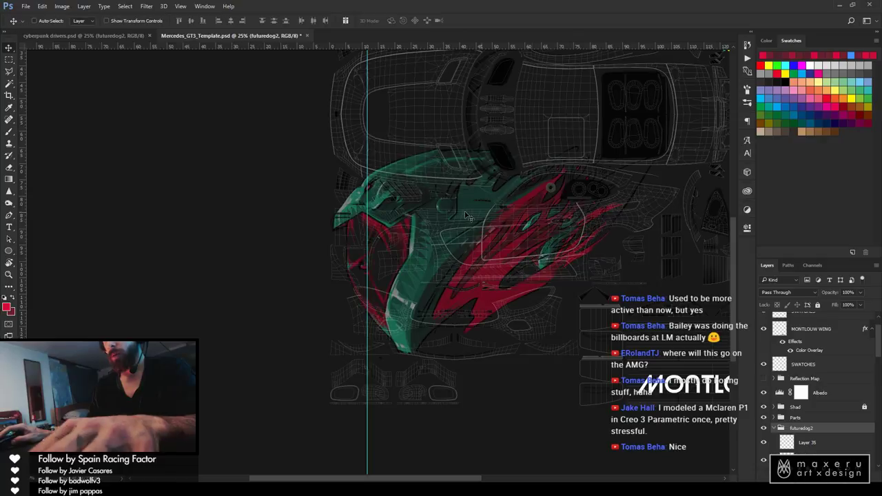
Scale the new futuredog2 group down to about 31.5% and place it over the old cobra beside the MXU logo
left_click_drag(482, 242, 492, 244)
key("ctrl+t")
left_click_drag(331, 118, 506, 217)
left_click_drag(555, 237, 565, 241)
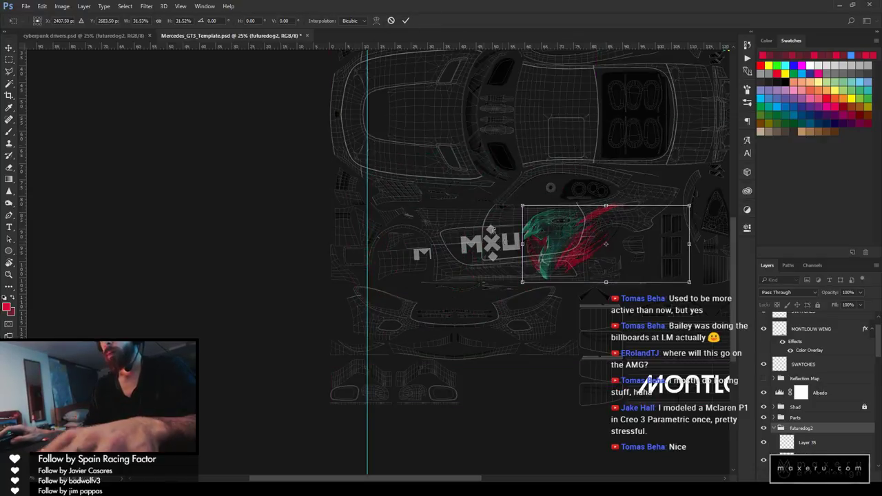
Enlarge the cobra group to about 33.4%, align it beside the MXU logo on the car's side and apply the transformation
scroll(503, 242, "up", 2)
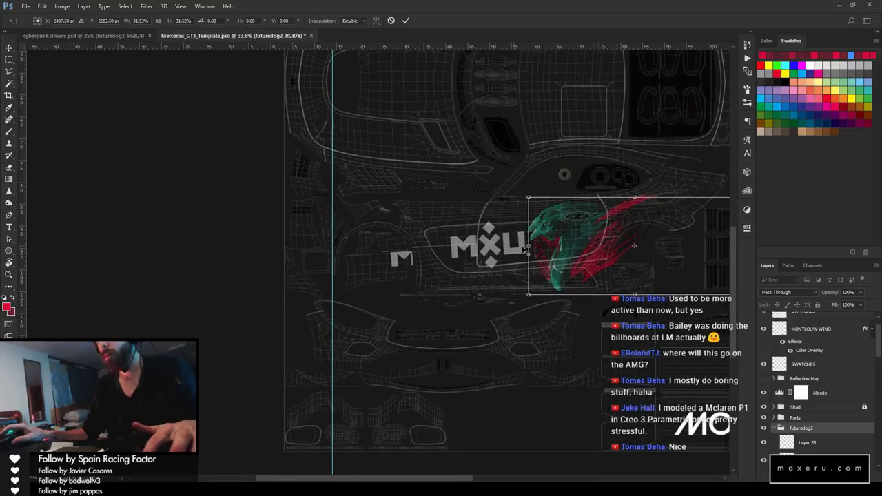
scroll(524, 248, "up", 3)
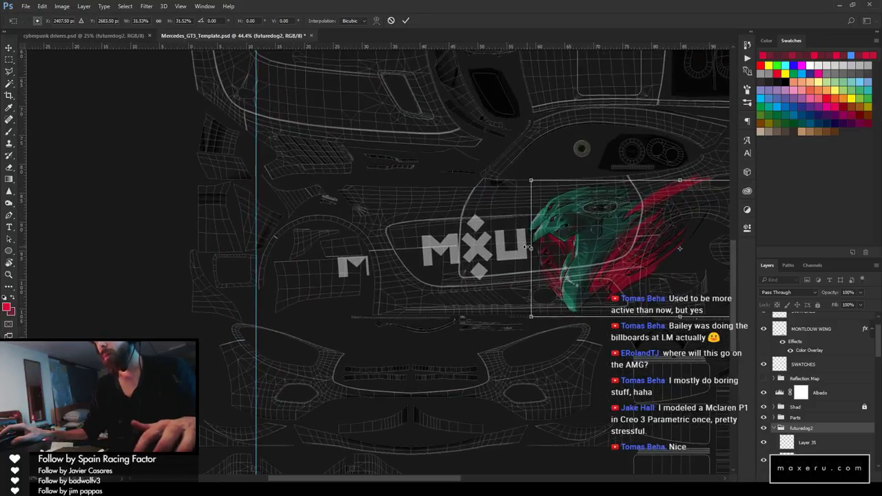
scroll(526, 251, "up", 1)
key("alt+space")
key("Escape")
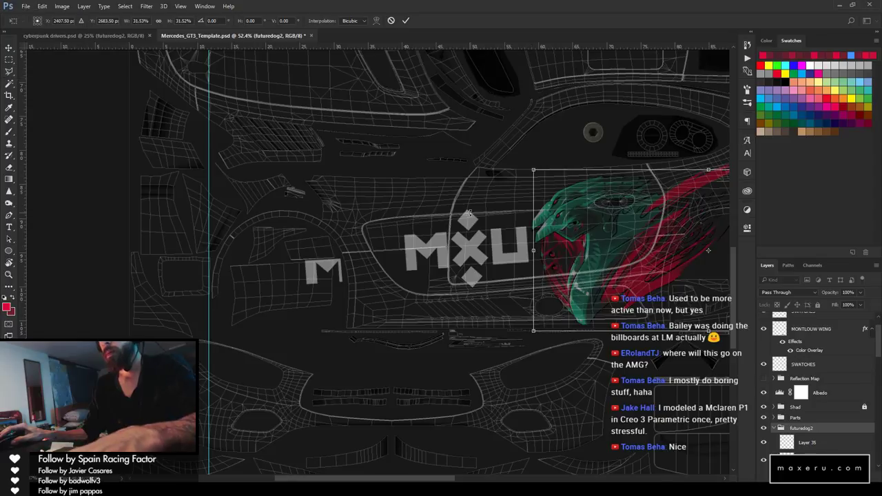
left_click_drag(542, 213, 228, 216)
mouse_move(315, 236)
left_mouse_down()
mouse_move(324, 218)
mouse_move(311, 233)
left_mouse_up()
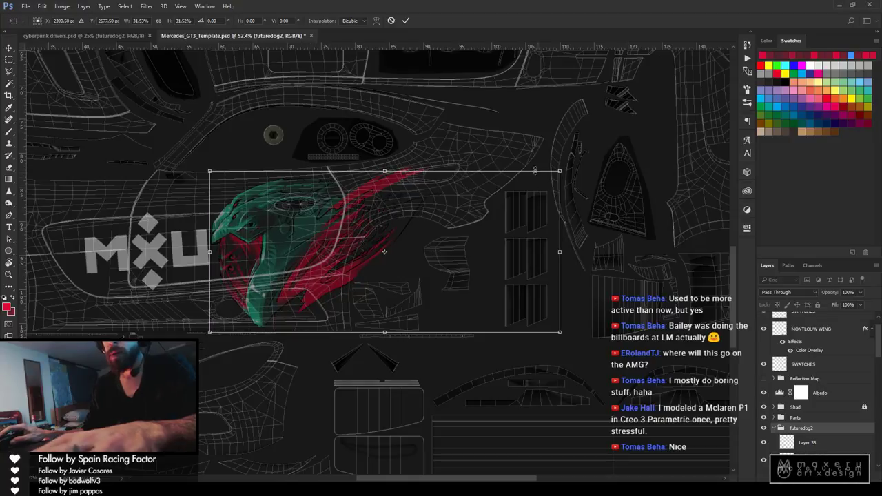
left_click_drag(559, 171, 579, 160)
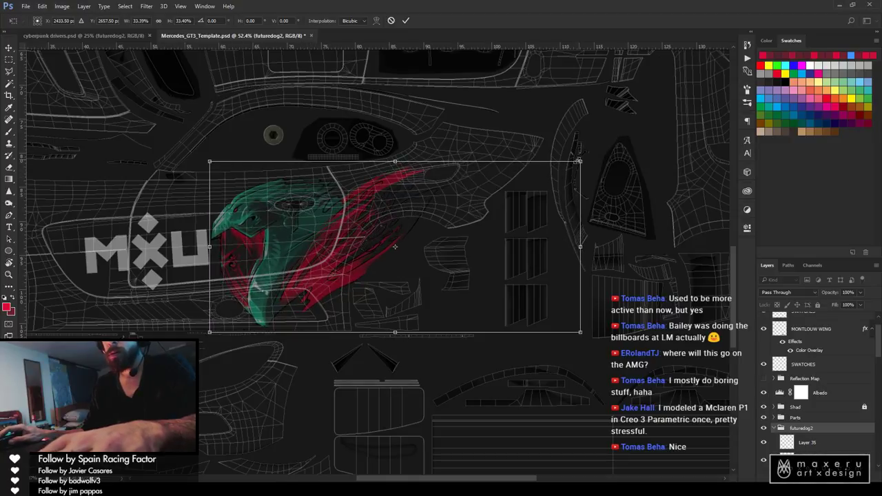
left_click_drag(417, 208, 417, 210)
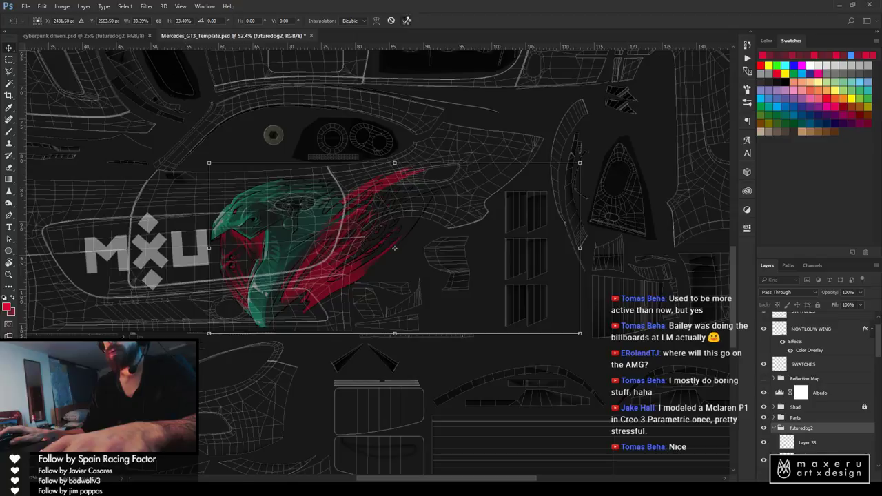
key("Return")
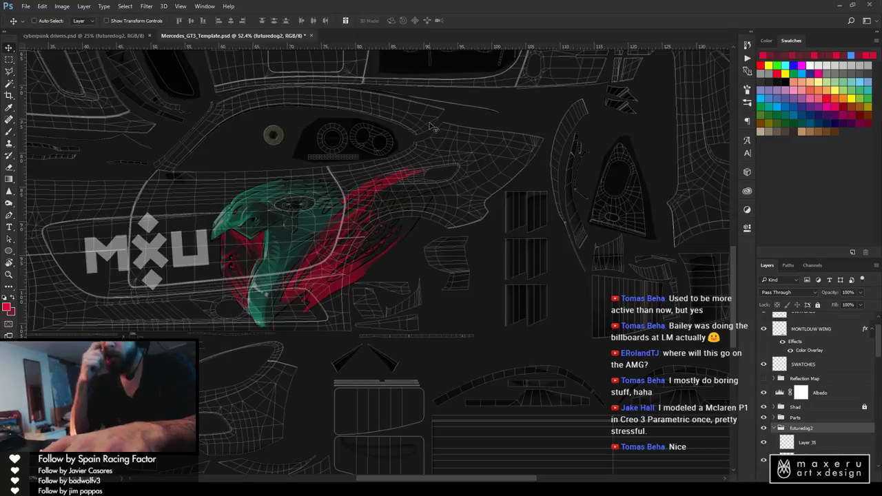
Collapse the new futuredog2 group and hide the older visible futuredog2 group below the Vector Smart Object
scroll(774, 345, "down", 3)
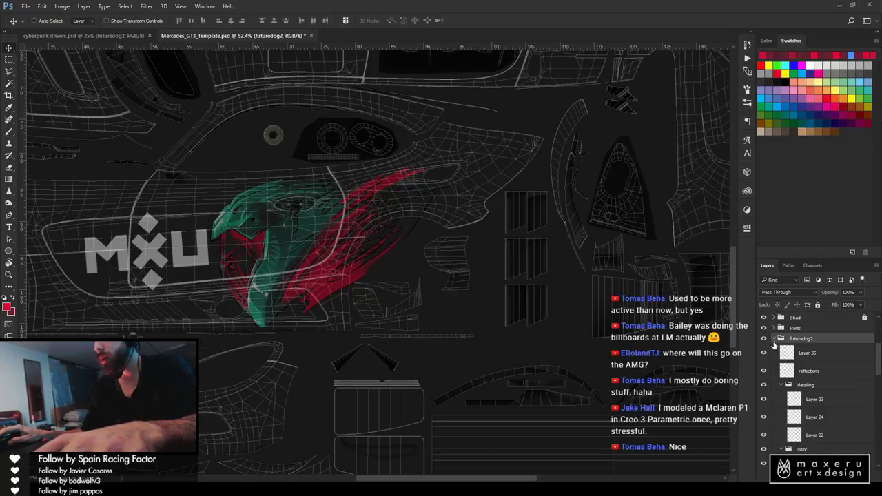
left_click(773, 340)
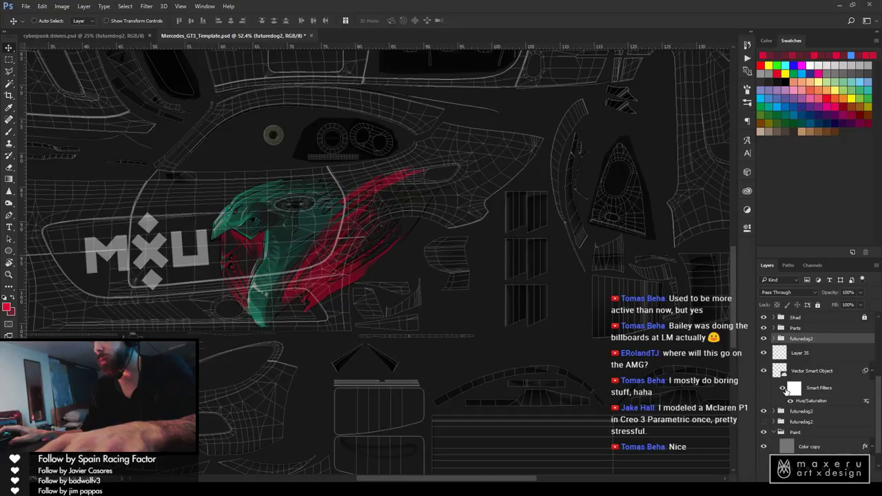
left_click(763, 412)
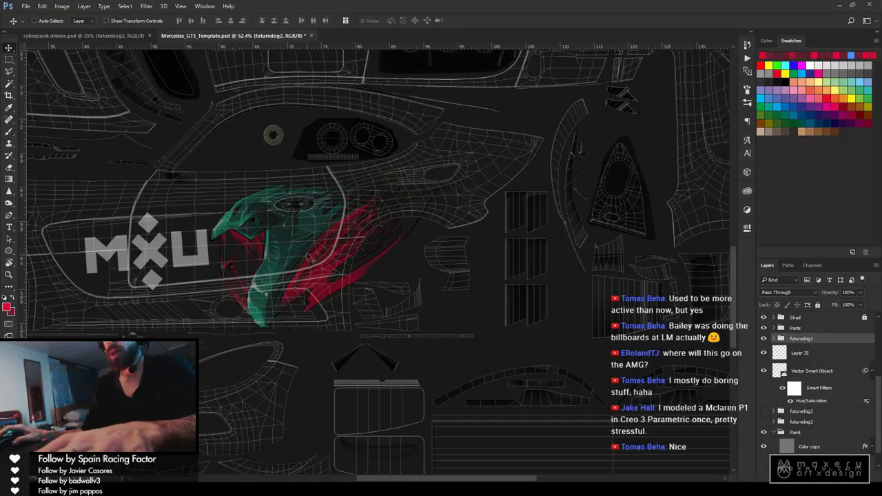
key("ctrl")
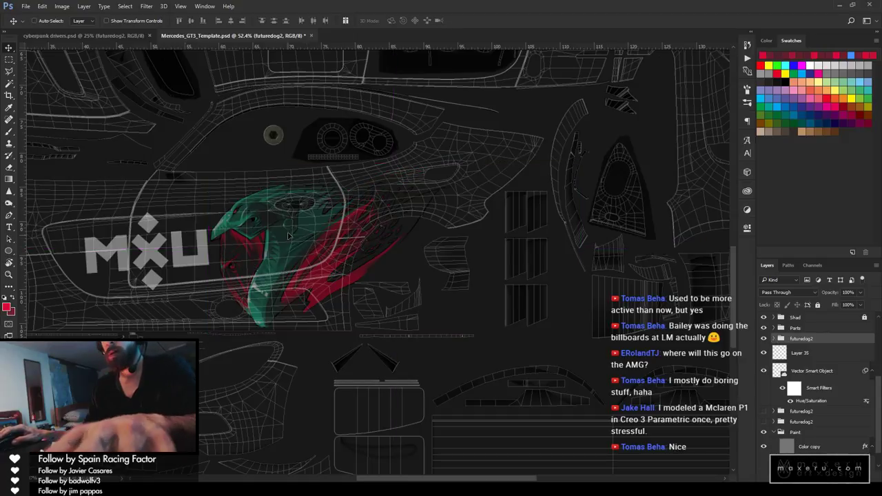
left_click_drag(306, 241, 291, 235)
key("ctrl")
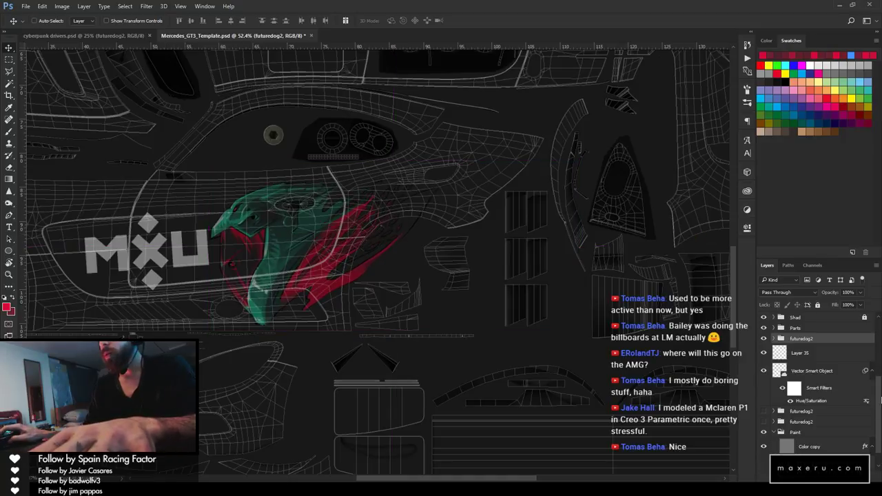
Hide the UVW layer, toggling it once to compare the cobra with the wireframe
scroll(826, 315, "up", 4)
left_click(764, 321)
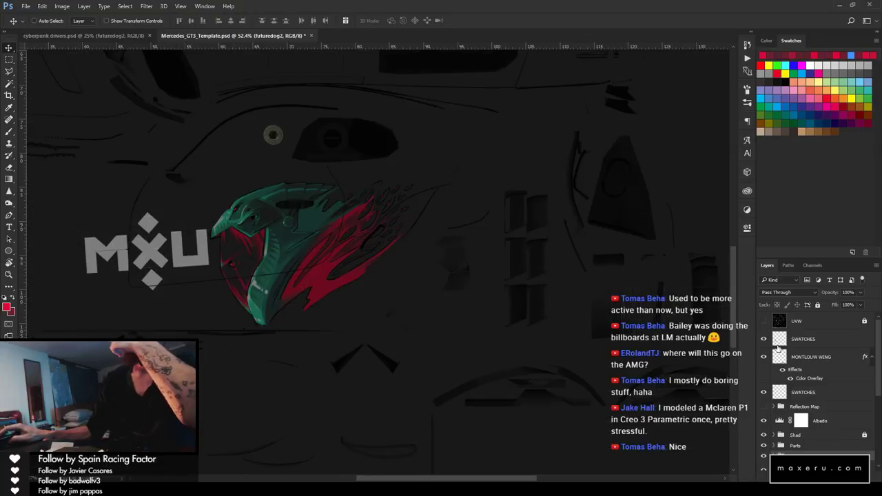
left_click(763, 322)
left_click(764, 322)
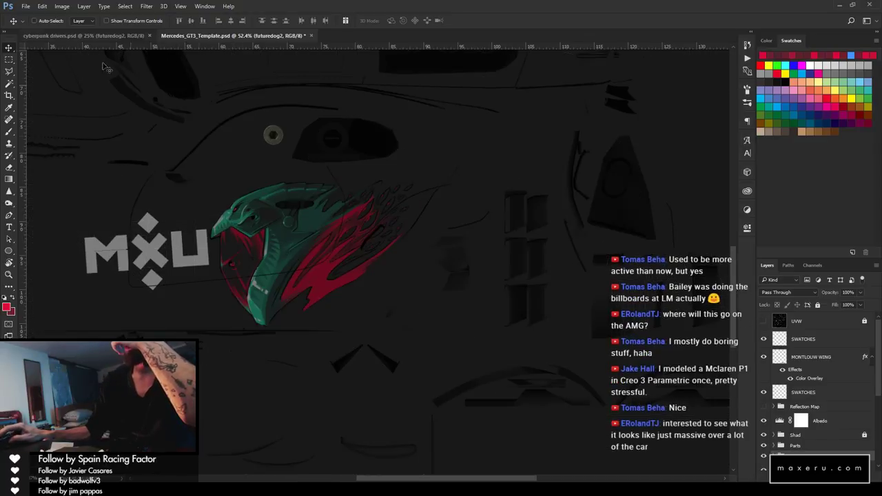
Save the livery template as a DDS over _max_70_alt, using DXT5 ARGB 8 bpp interpolated alpha with generated MIP maps
left_click(22, 11)
left_click(59, 113)
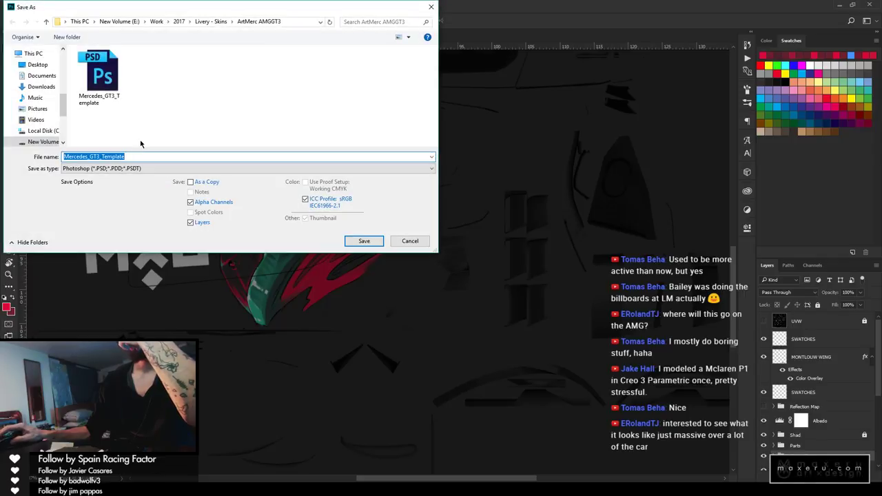
left_click(114, 169)
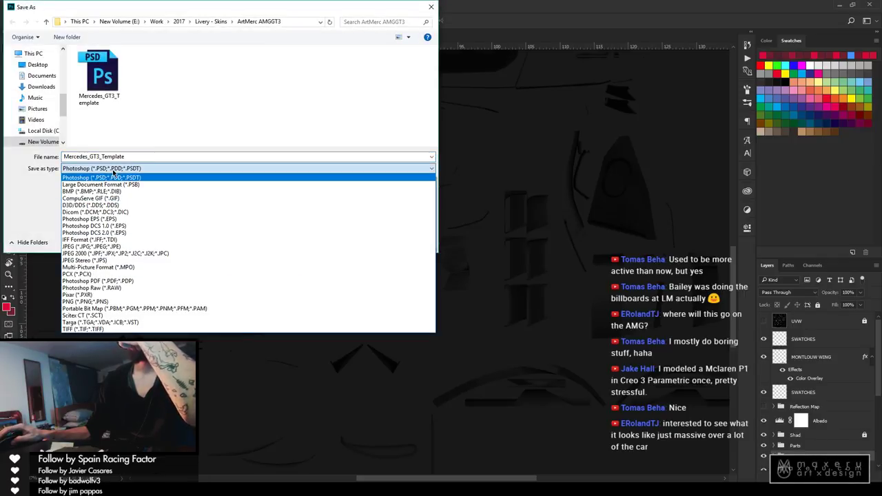
left_click(89, 204)
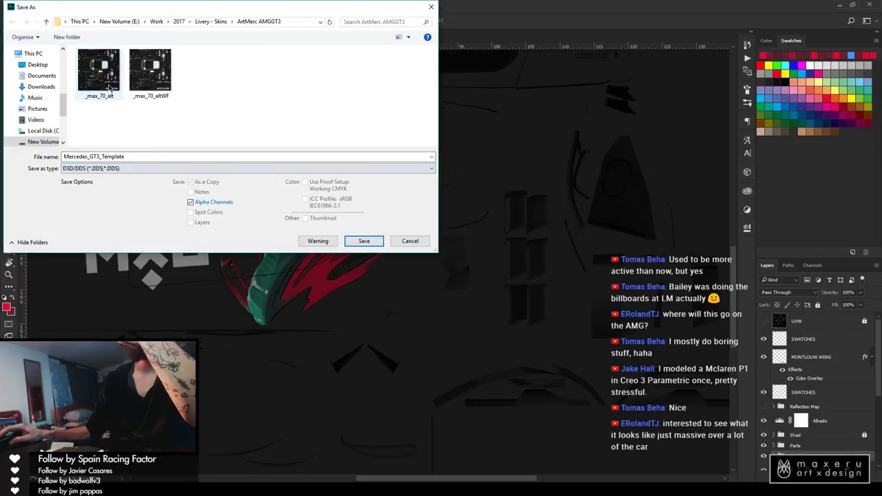
double_click(123, 91)
left_click(463, 245)
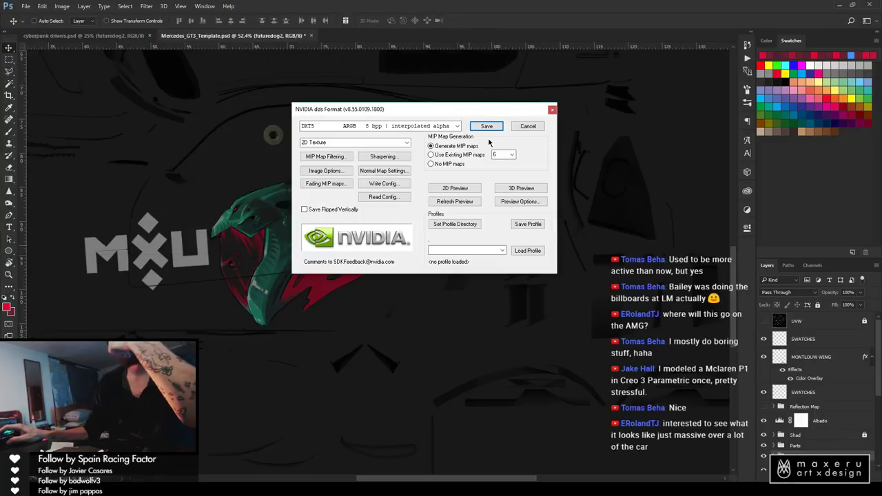
left_click(489, 122)
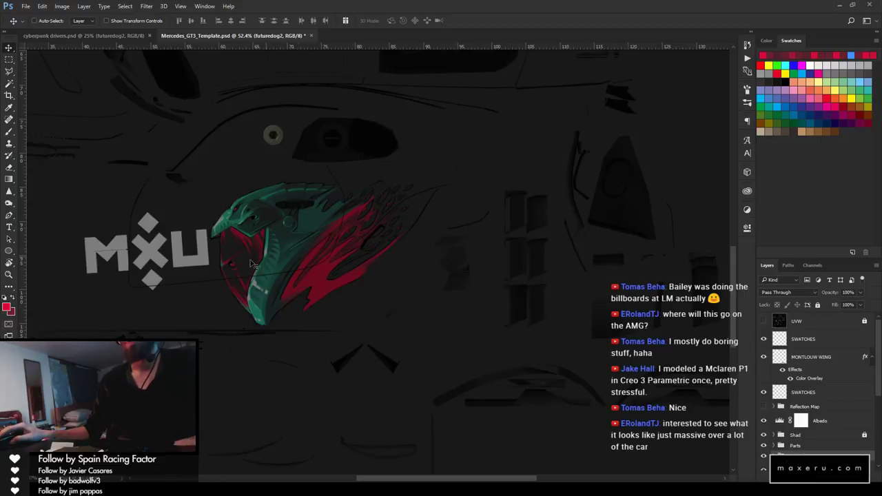
Switch to rFactor 2 and try to refresh the car's skin by cycling the paint variant away from and back to _MAX_70_ALT
key("alt+Tab")
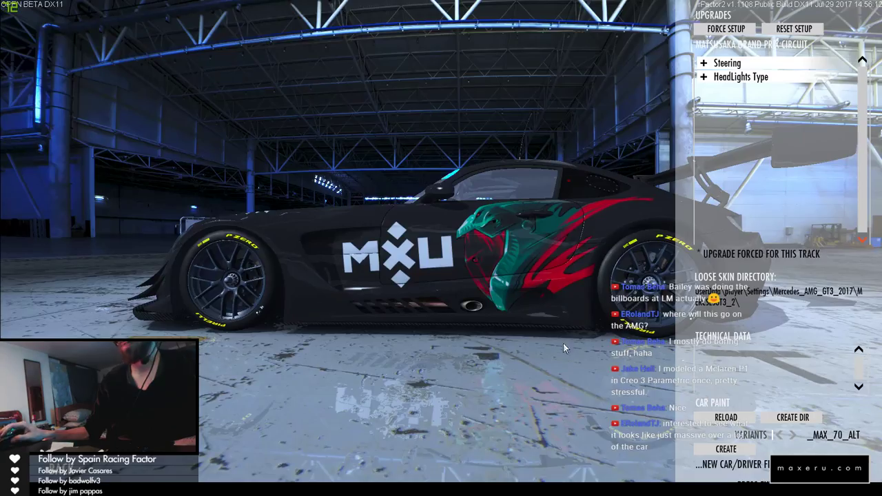
left_click(793, 437)
left_click(778, 437)
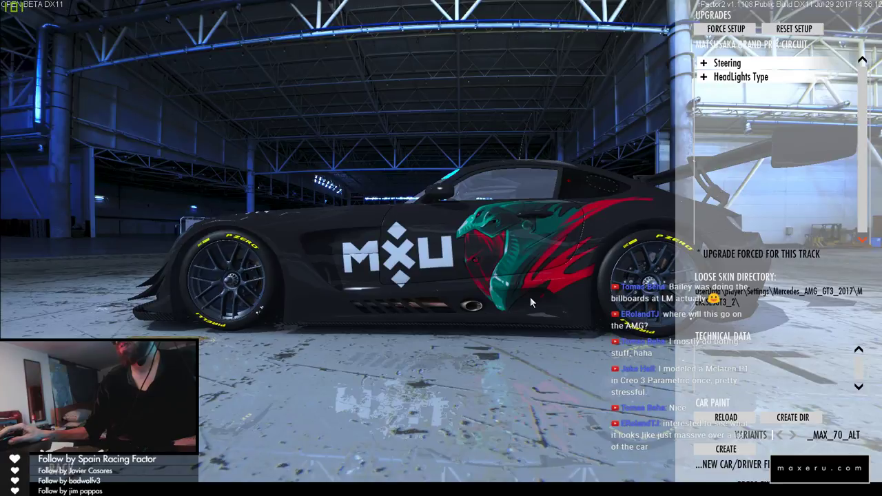
left_click(792, 435)
left_click(779, 435)
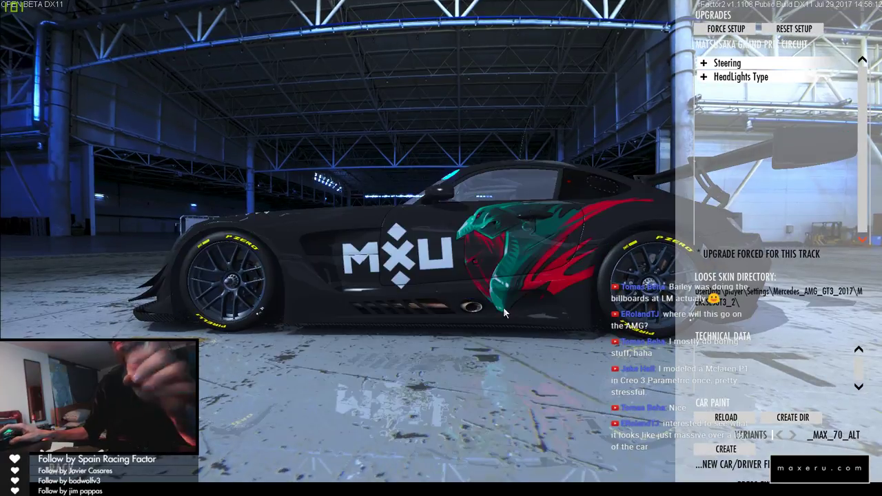
Copy the _max_70_alt DDS file from the ArtMerc AMGGT3 folder into the MERCSLSGT3_2 skin folder, replacing the existing file
key("alt+Tab")
key("Tab")
key("Tab")
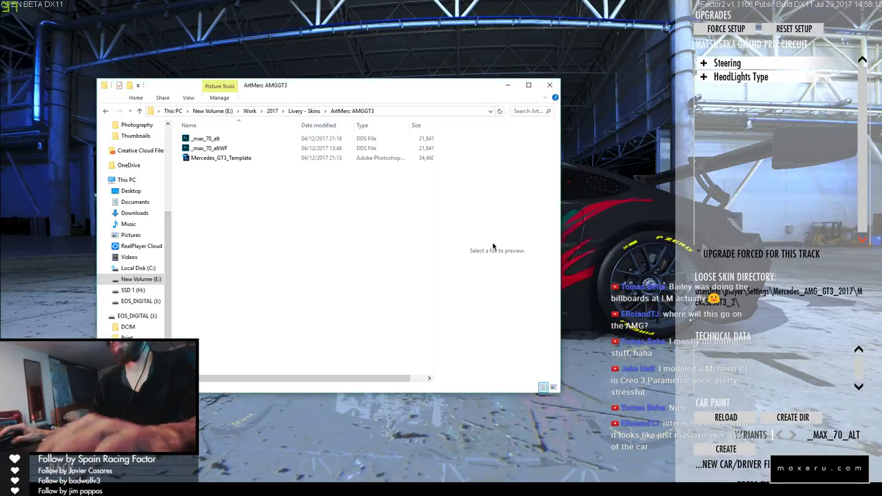
left_click(215, 140)
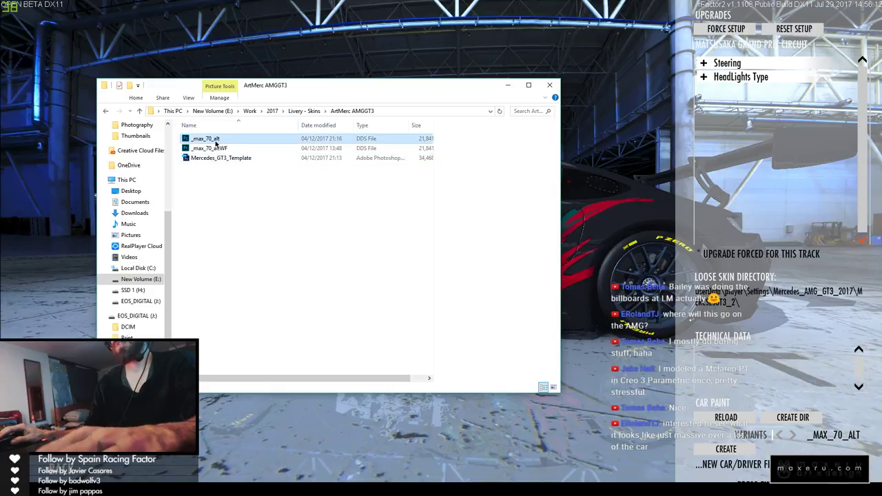
key("space")
key("alt+Tab")
key("Tab")
key("Tab")
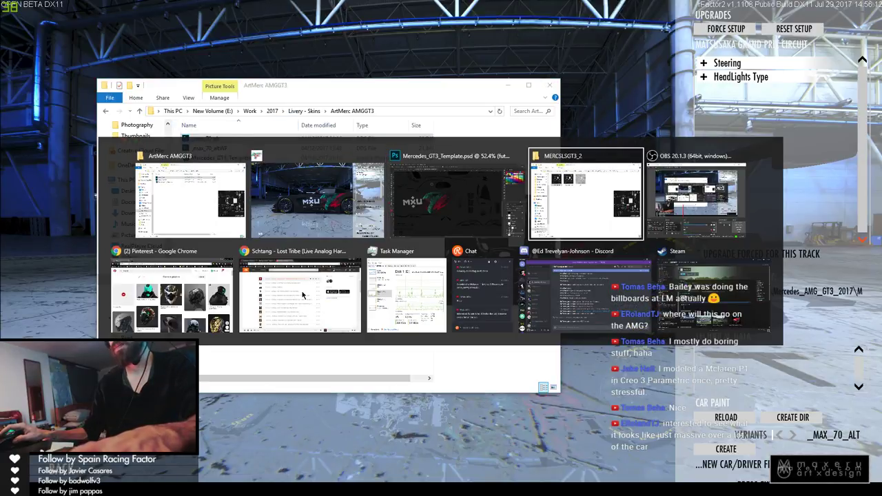
key("ctrl+v")
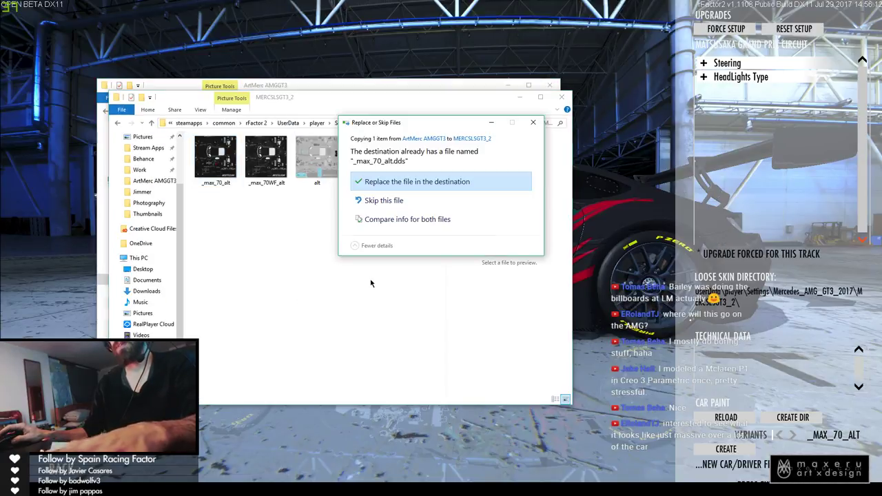
left_click(392, 180)
Return to rFactor 2, reload the car paint and bring the Mercedes' side with the MXU logo into close view
left_click(405, 53)
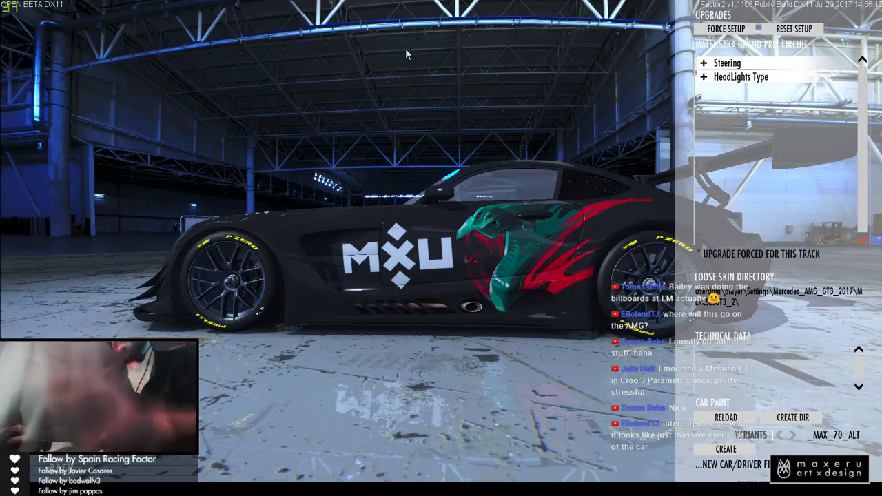
left_click(725, 417)
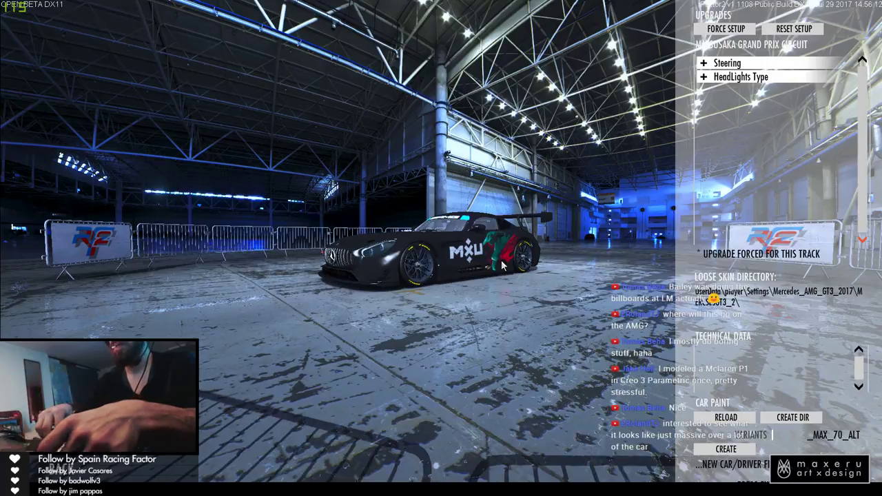
left_click_drag(434, 253, 627, 255)
scroll(521, 311, "up", 3)
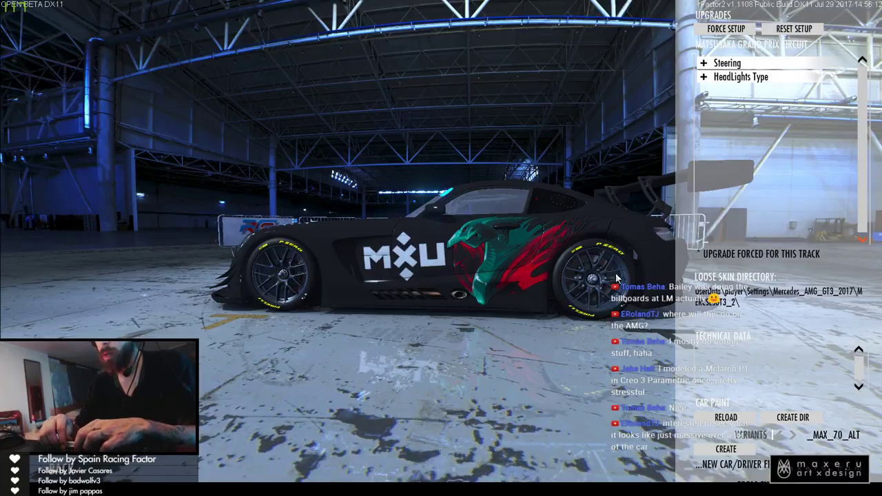
Examine the cobra artwork and MXU logo on the car's side from several angles and distances
left_click_drag(561, 281, 545, 292)
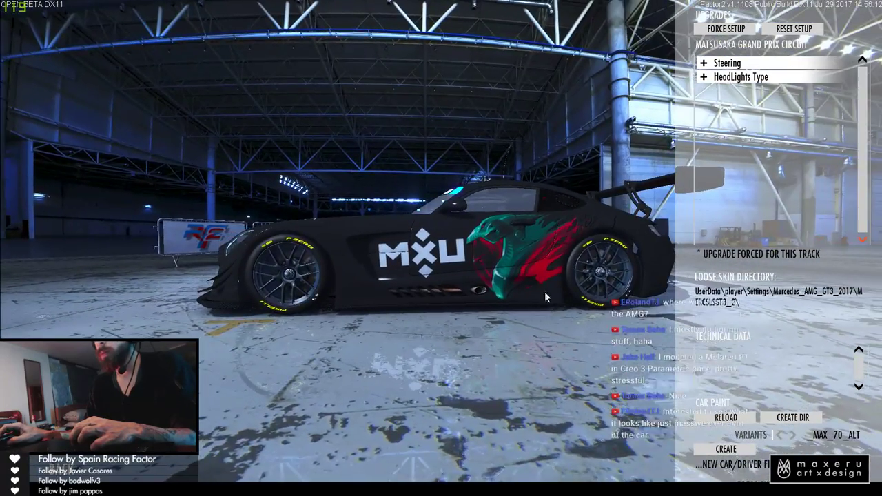
scroll(559, 335, "up", 3)
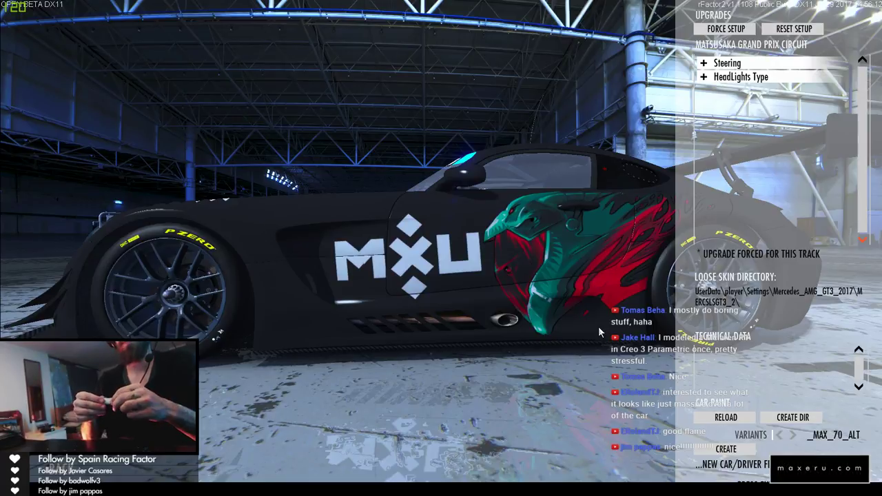
scroll(562, 288, "down", 3)
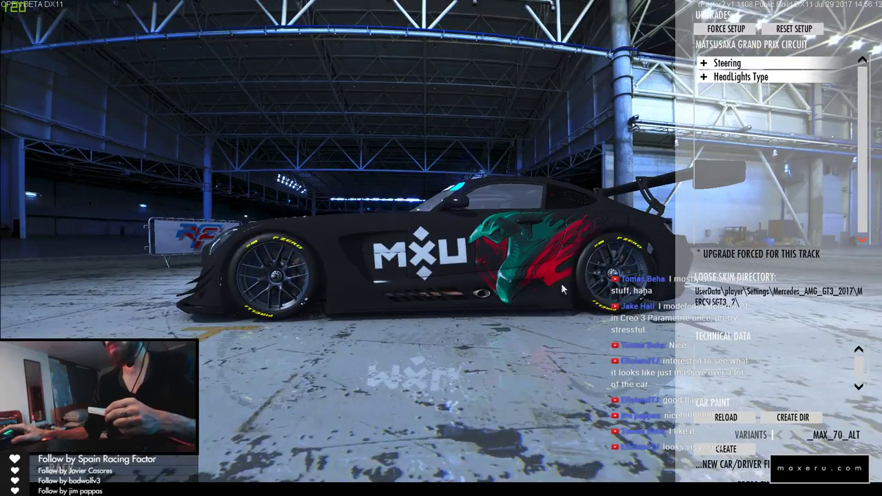
left_click_drag(561, 283, 551, 244)
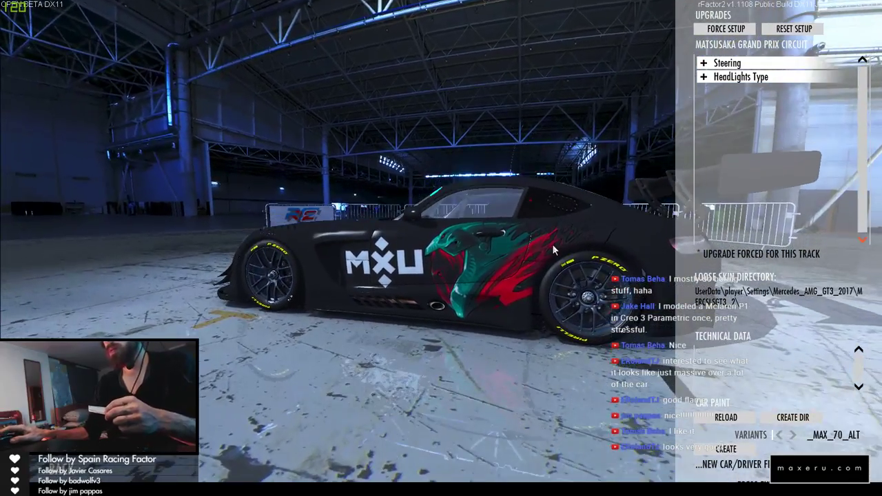
scroll(551, 269, "up", 3)
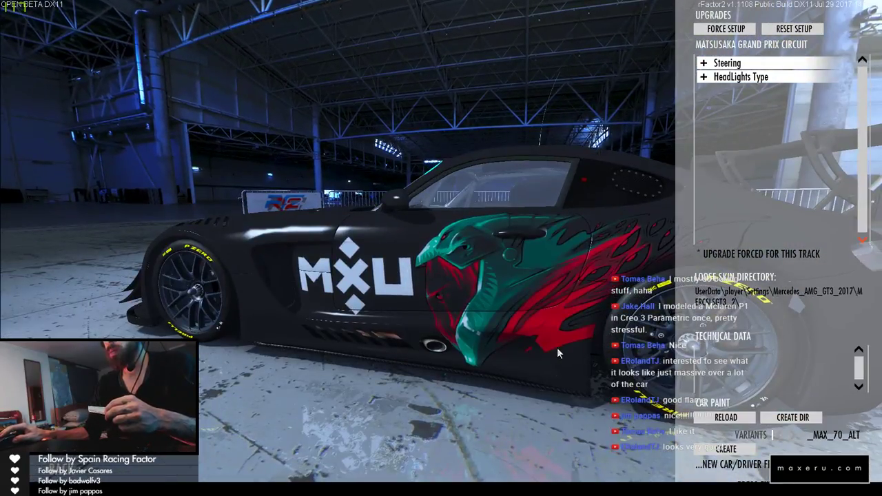
mouse_move(557, 348)
left_mouse_down()
mouse_move(590, 342)
mouse_move(513, 321)
mouse_move(563, 332)
left_mouse_up()
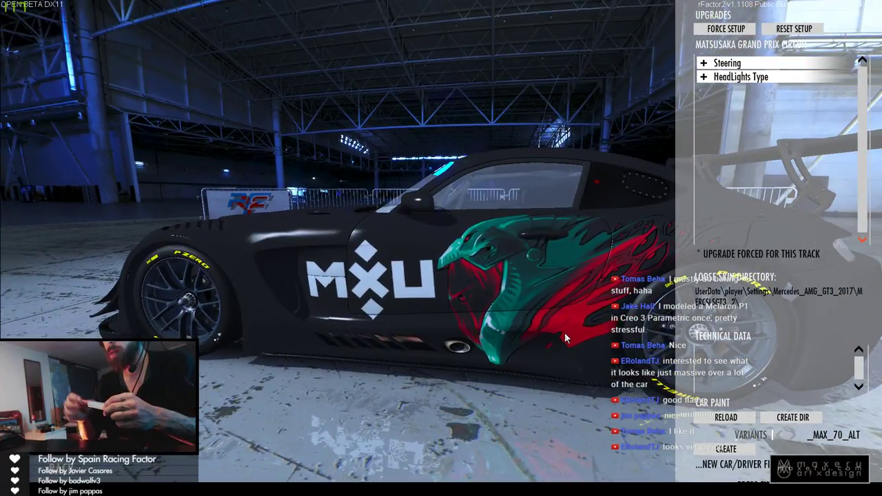
left_click_drag(479, 357, 438, 415)
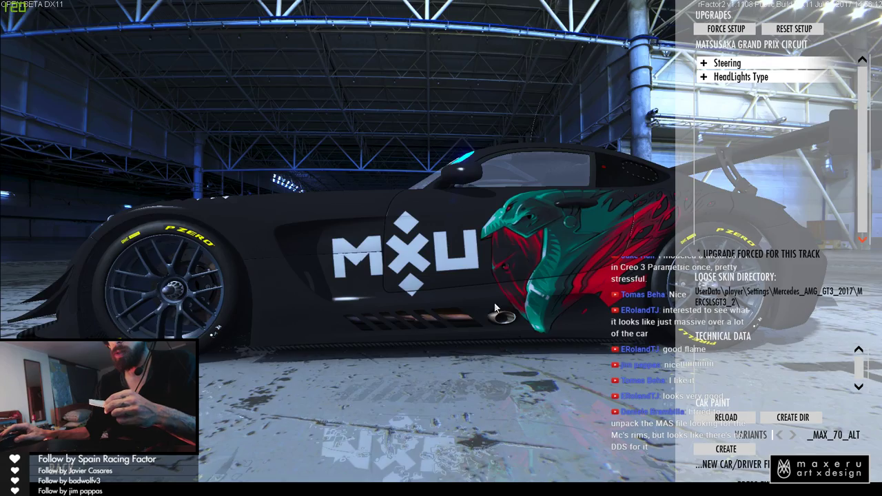
scroll(494, 302, "down", 3)
left_click_drag(500, 258, 519, 279)
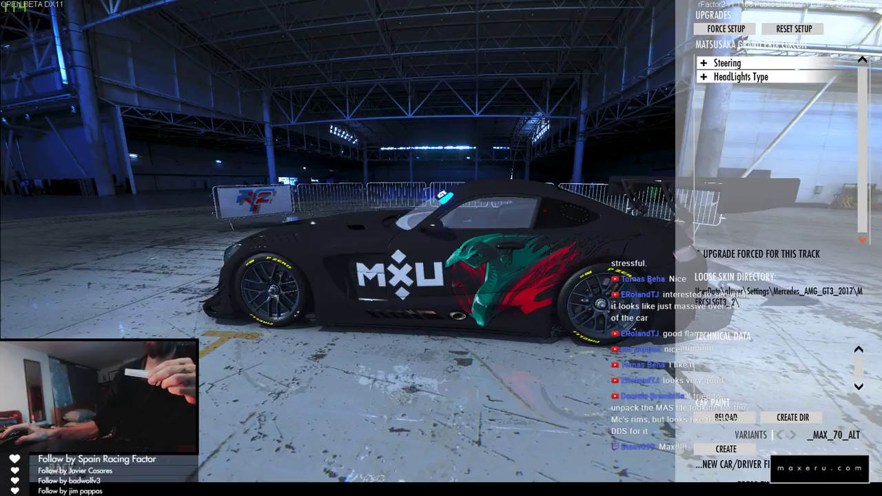
Switch back to Photoshop, browse files in Adobe Bridge and go up to the 2017 work folder
key("alt+Tab")
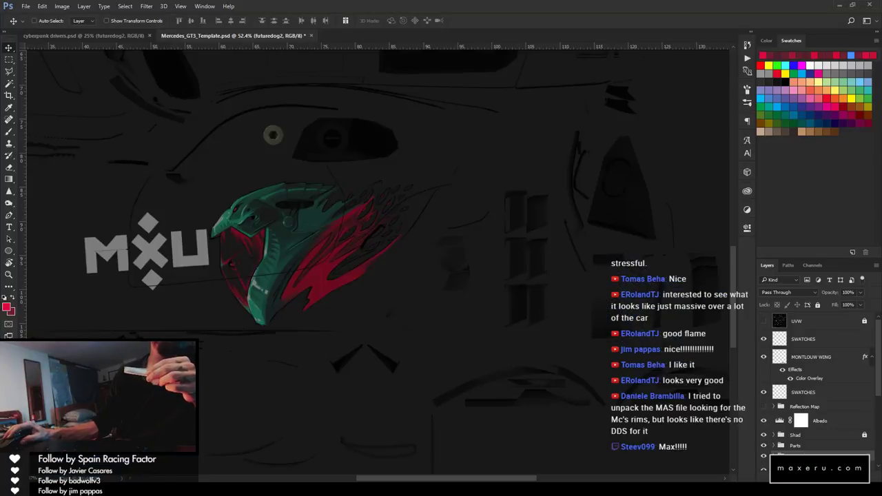
left_click(26, 6)
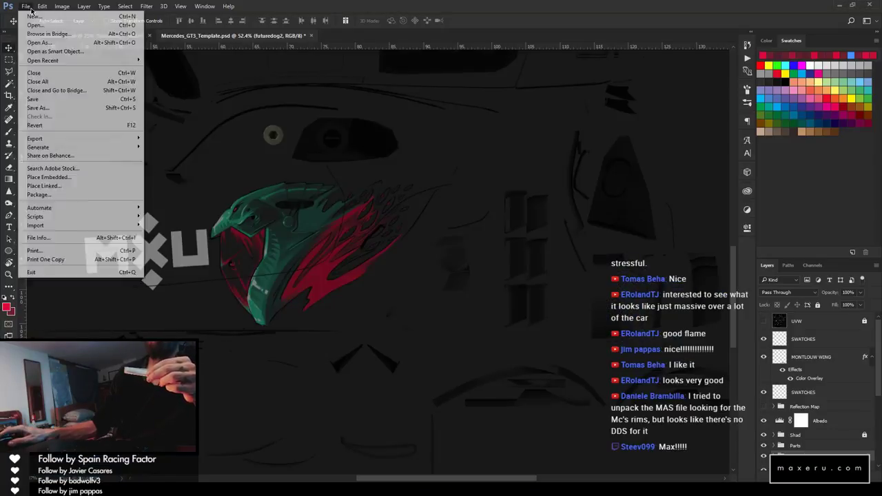
left_click(85, 34)
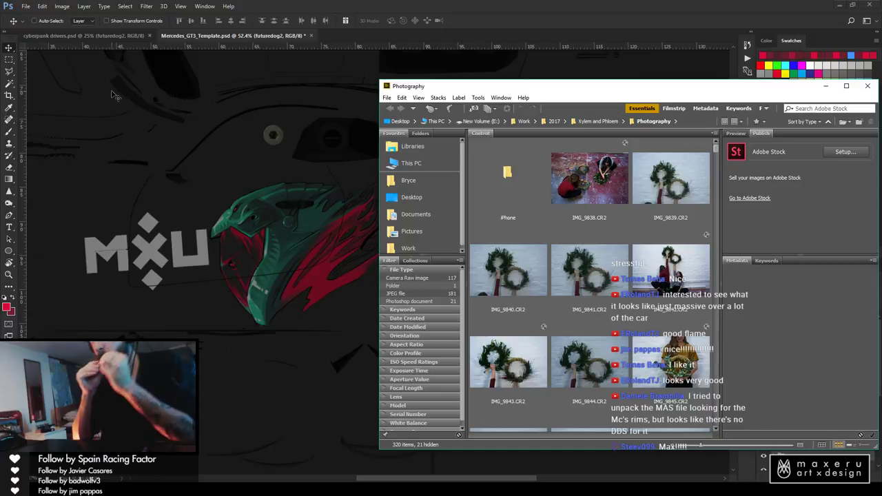
left_click(555, 121)
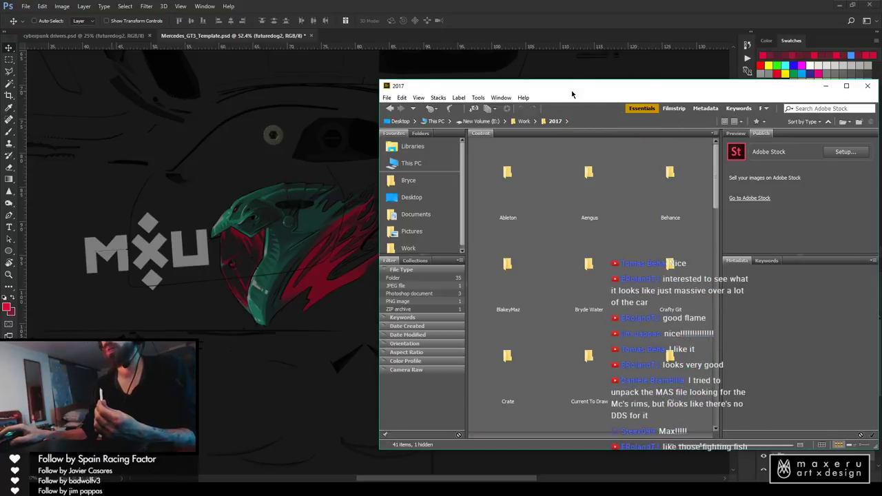
mouse_move(574, 88)
left_mouse_down()
mouse_move(576, 183)
mouse_move(580, 83)
left_mouse_up()
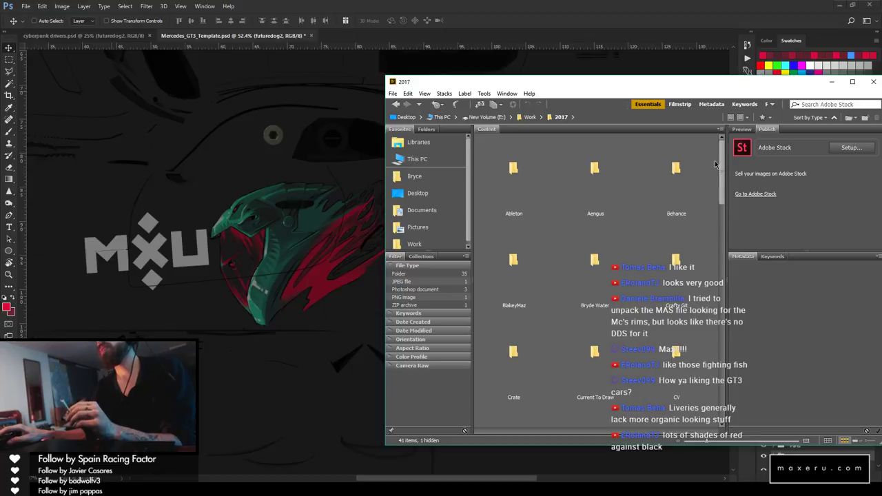
Find and open the Sketches folder inside the 2017 folder
mouse_move(722, 163)
left_mouse_down()
mouse_move(722, 187)
mouse_move(727, 164)
mouse_move(721, 171)
left_mouse_up()
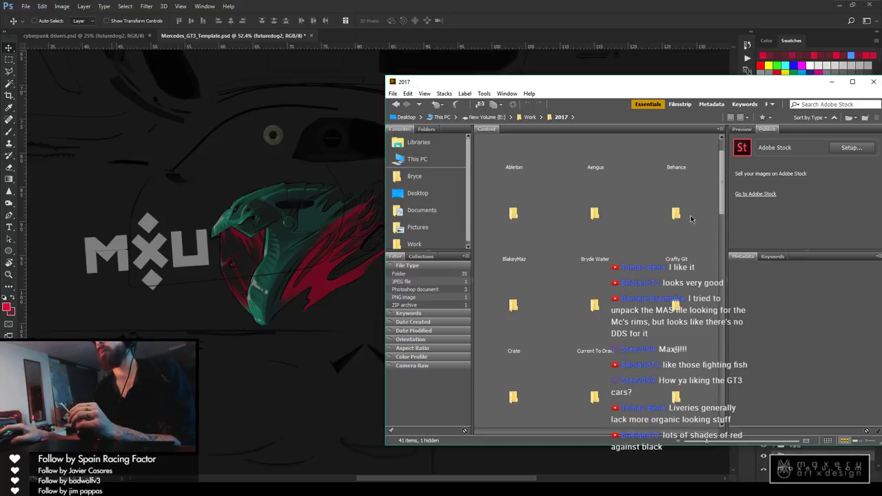
scroll(724, 178, "down", 3)
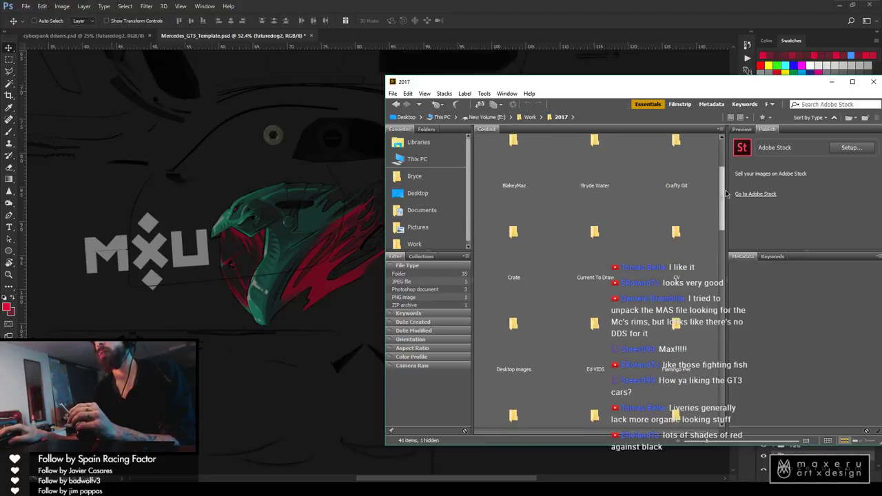
left_click_drag(725, 196, 726, 348)
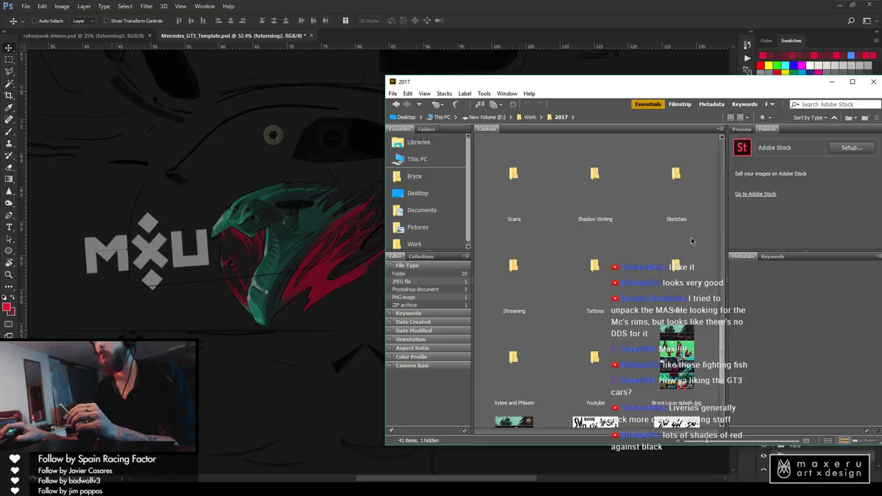
double_click(675, 196)
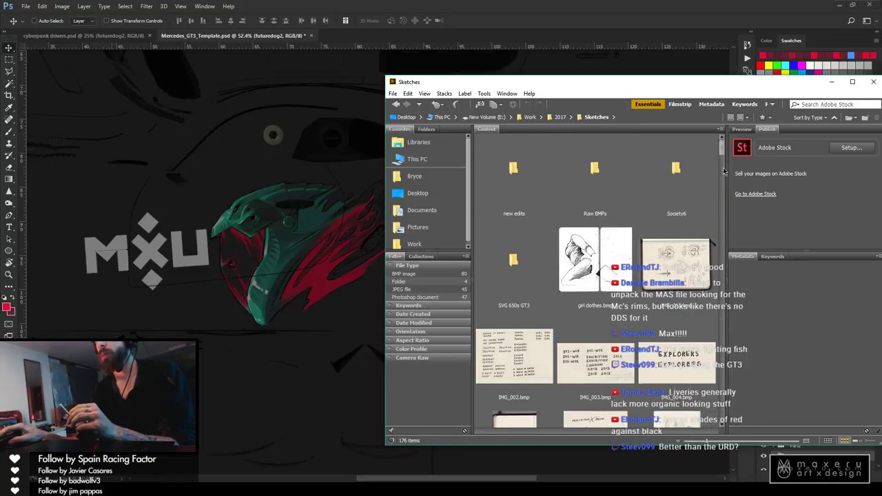
Look through the sketch thumbnails in the Sketches folder from end to end
mouse_move(723, 153)
left_mouse_down()
mouse_move(711, 372)
mouse_move(712, 356)
mouse_move(700, 403)
mouse_move(706, 343)
mouse_move(706, 353)
left_mouse_up()
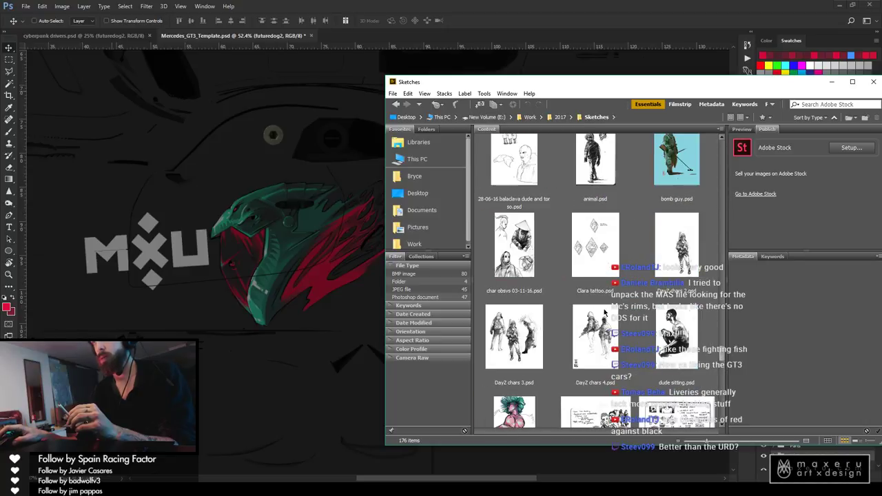
scroll(614, 340, "down", 10)
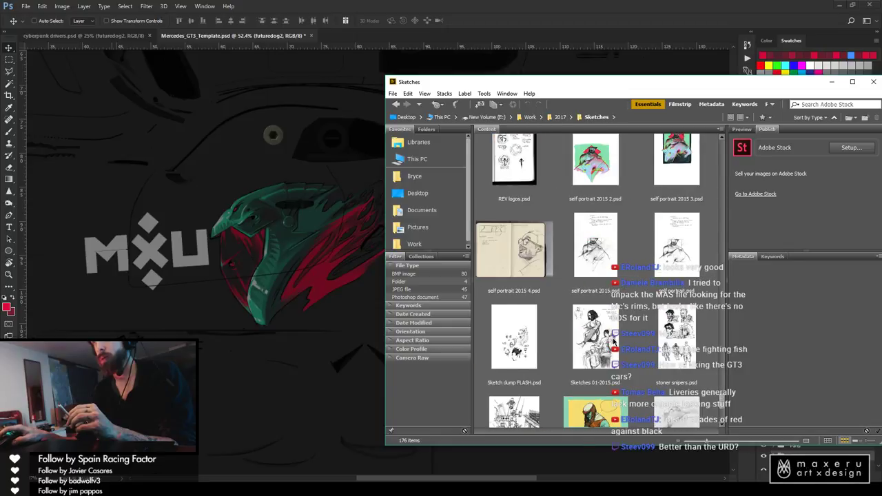
scroll(613, 340, "down", 3)
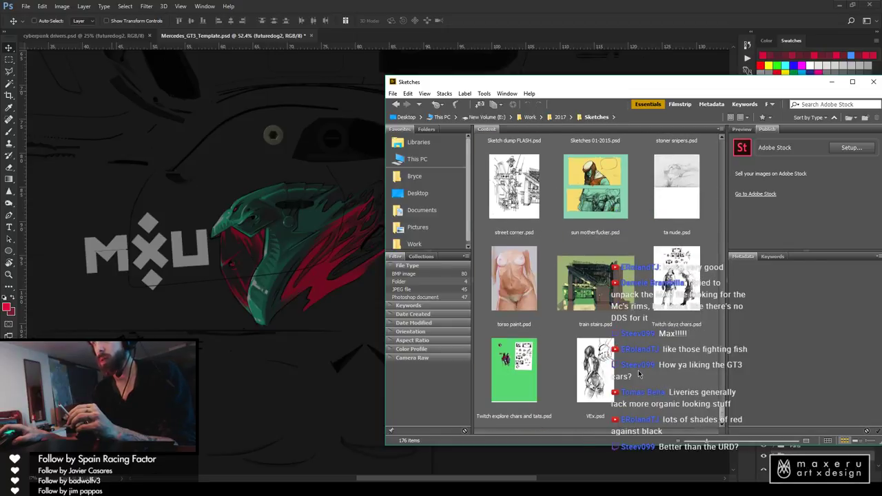
scroll(639, 373, "up", 3)
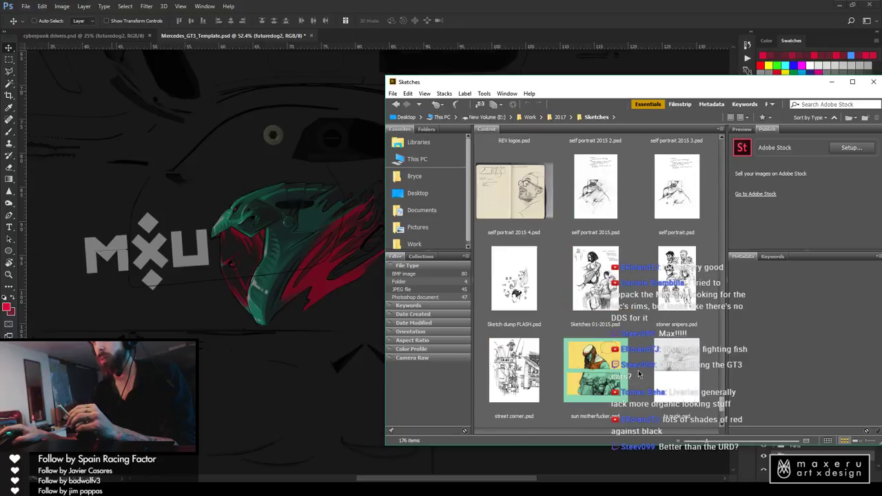
scroll(638, 374, "up", 3)
scroll(638, 373, "up", 3)
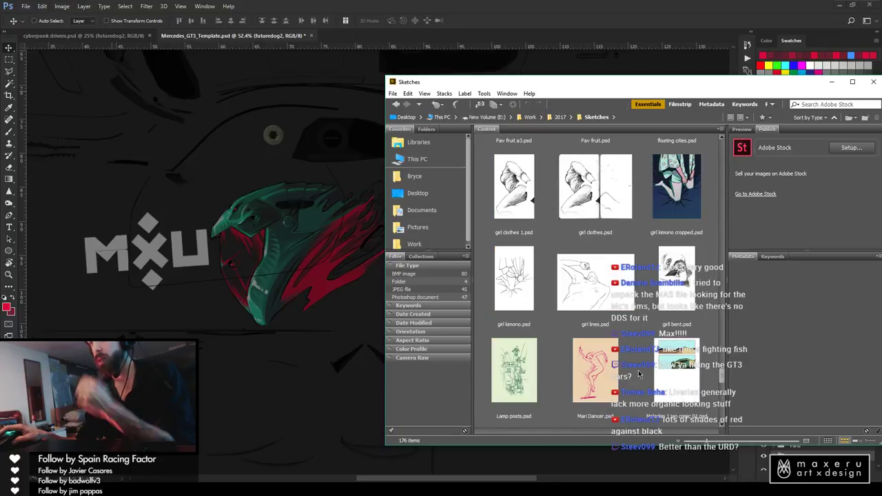
scroll(638, 374, "up", 3)
scroll(639, 374, "up", 2)
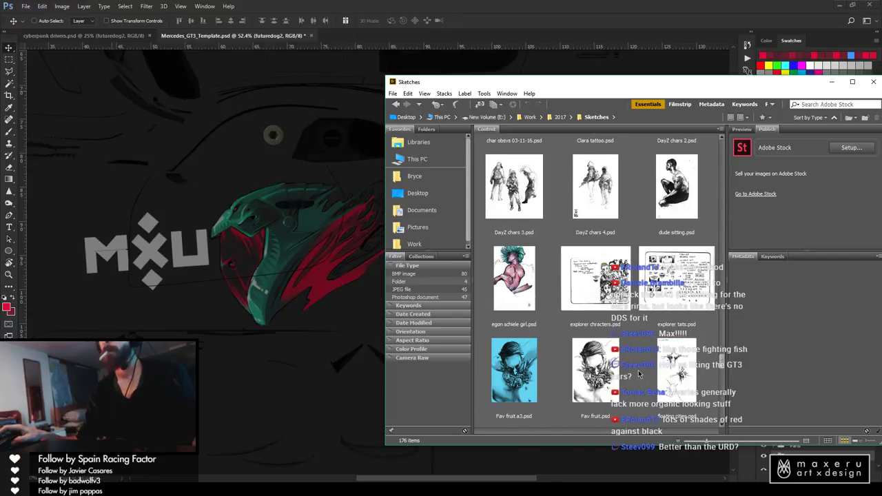
scroll(638, 374, "up", 2)
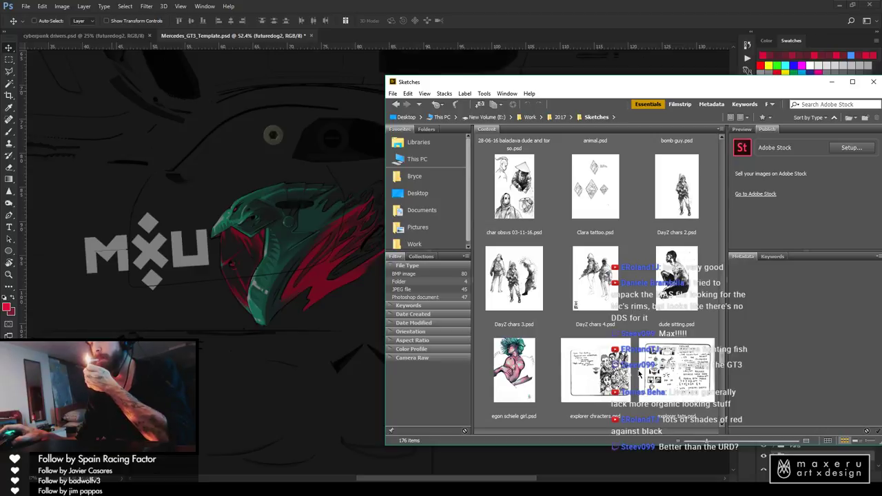
scroll(639, 374, "up", 2)
scroll(639, 373, "up", 10)
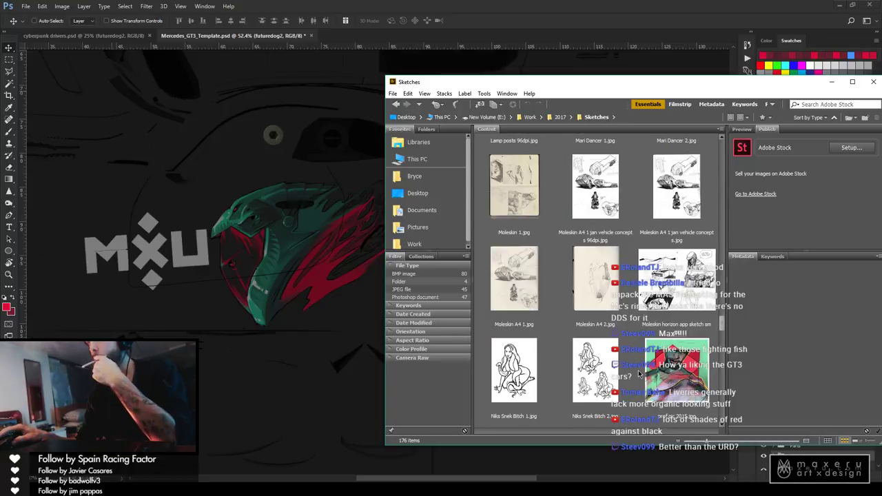
scroll(639, 373, "up", 10)
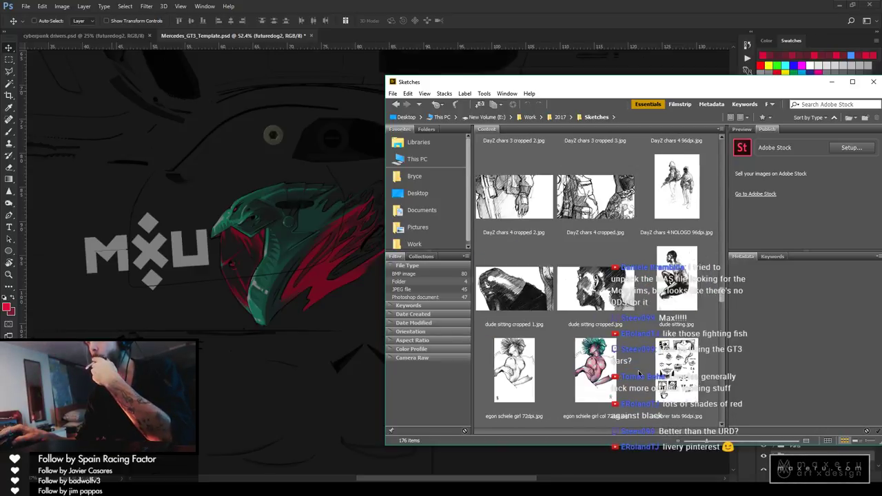
Go back up to the 2017 folder and open its InstaG subfolder
left_click(560, 117)
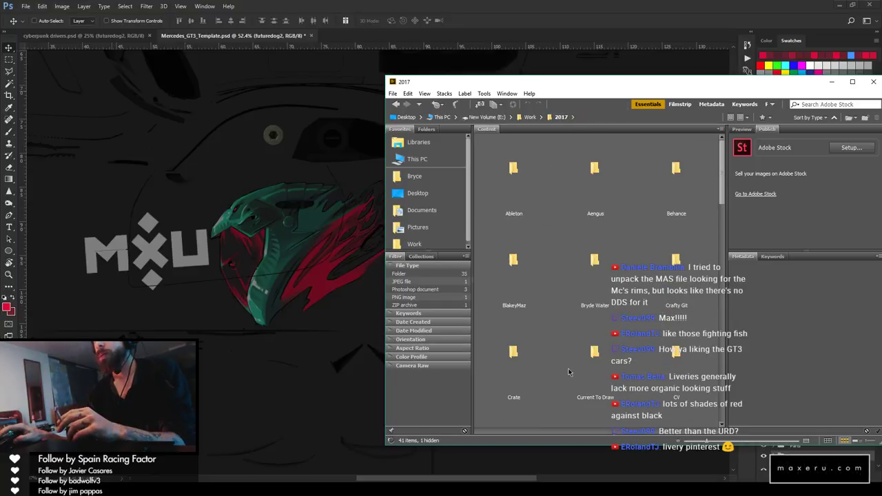
scroll(568, 368, "down", 2)
scroll(567, 366, "down", 1)
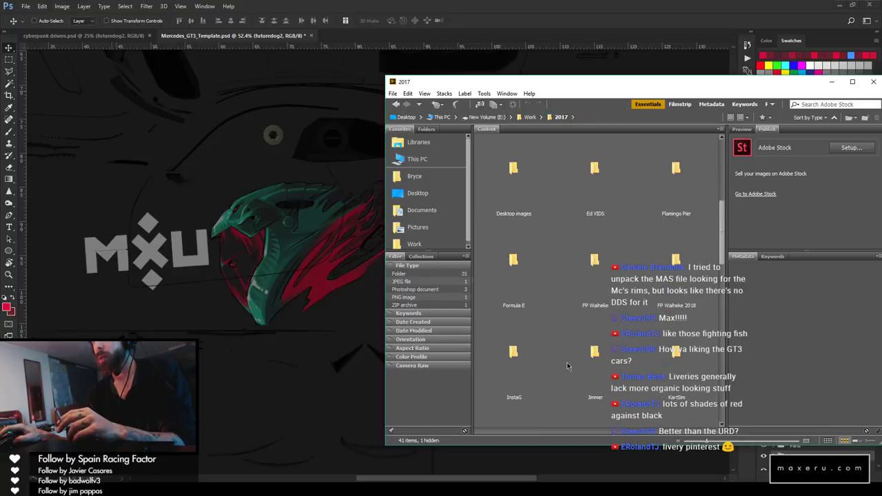
double_click(517, 355)
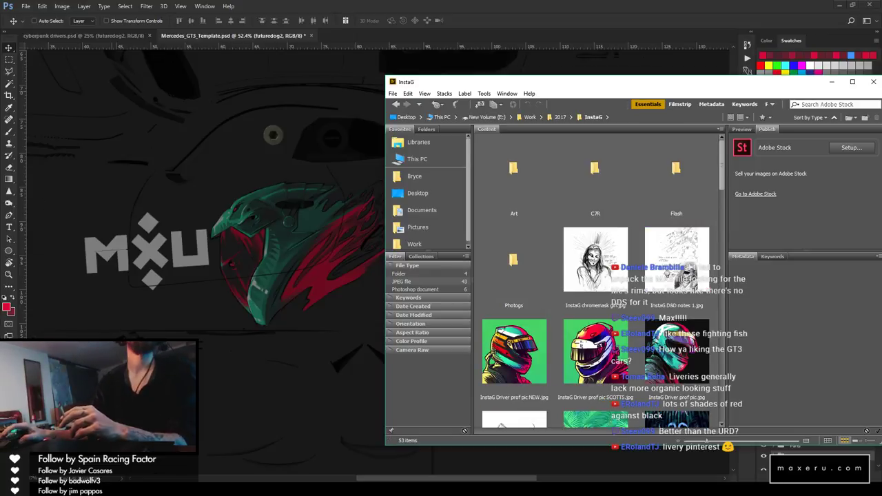
key("alt+Tab")
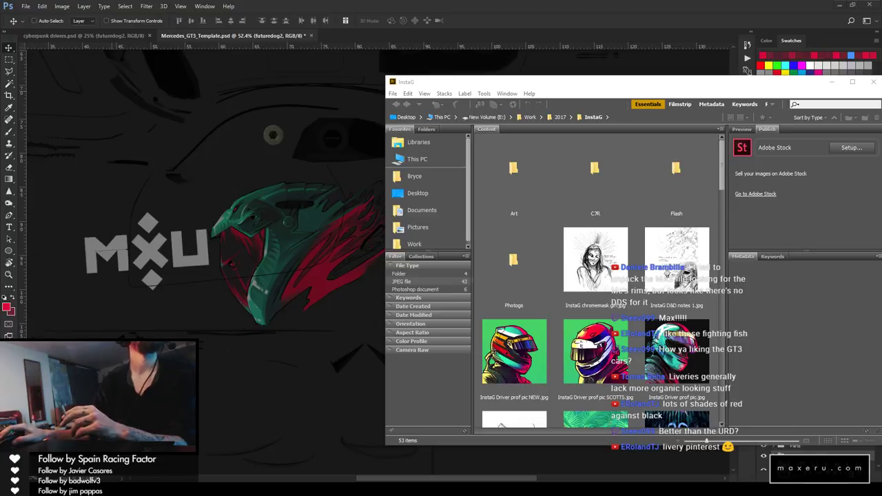
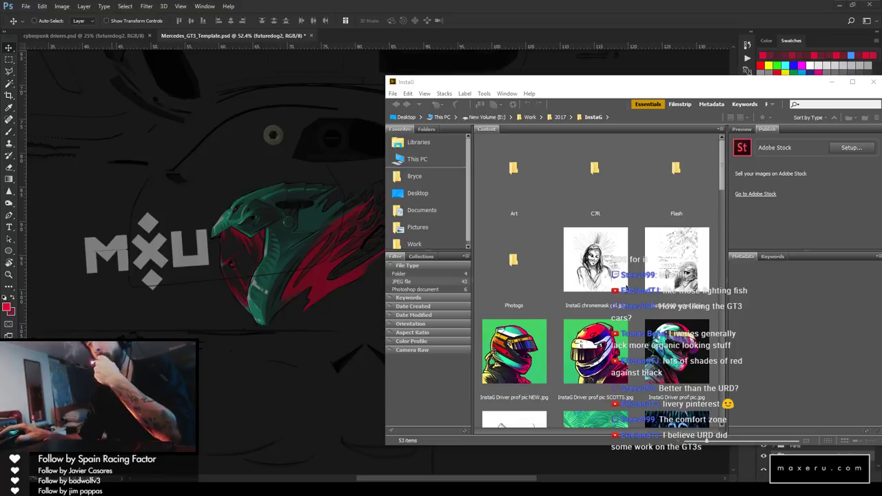
Find INSTAG SQ - tat flash 3.jpg in the InstaG folder and open it in Photoshop
left_click_drag(723, 167, 724, 322)
left_click(596, 281)
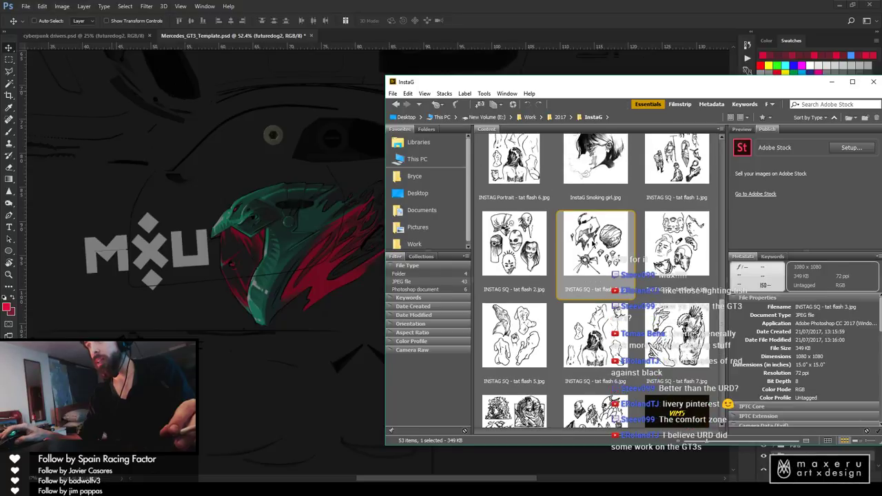
double_click(592, 243)
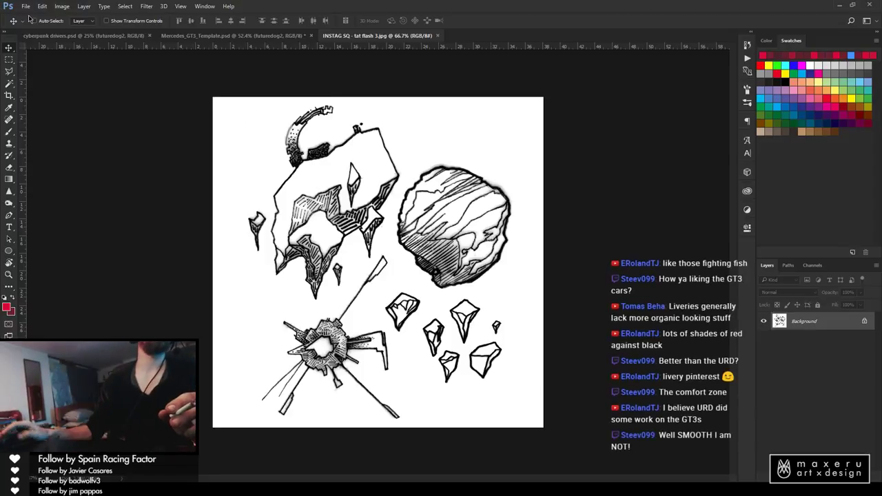
Switch to the browser and look through the marine-life pins on the Pinterest Liveries board
key("alt+Tab")
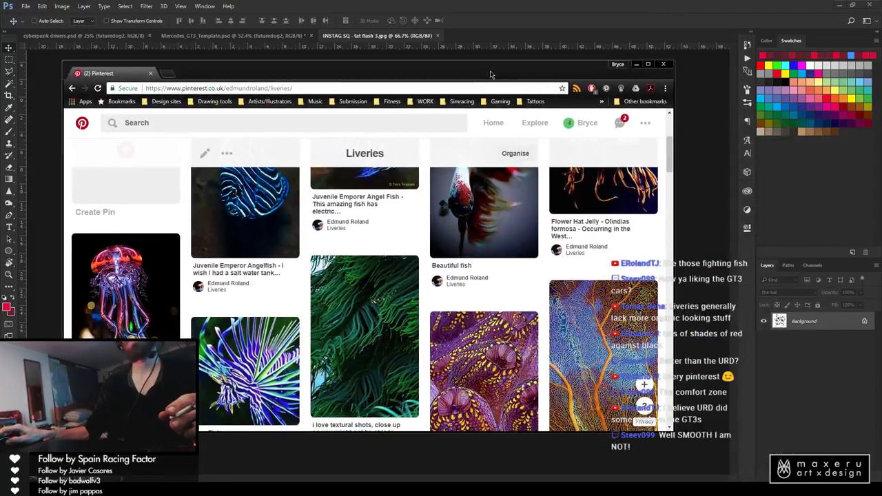
scroll(501, 294, "down", 2)
scroll(501, 297, "up", 5)
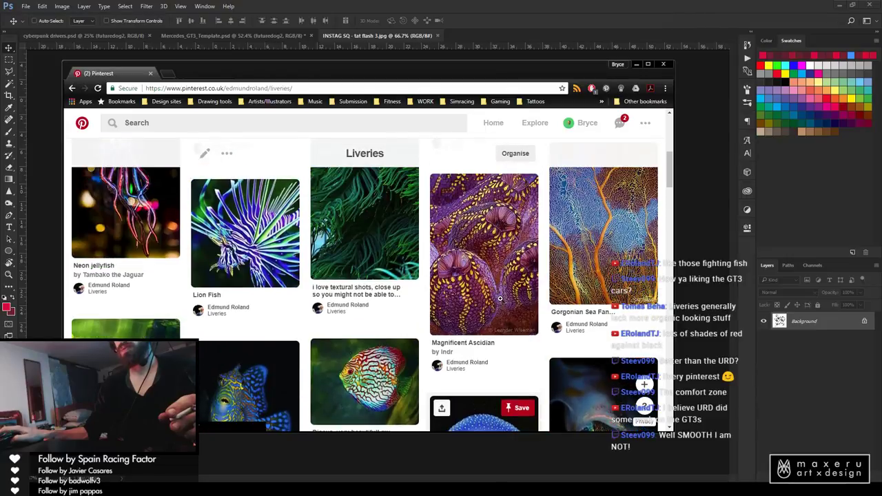
scroll(499, 305, "down", 7)
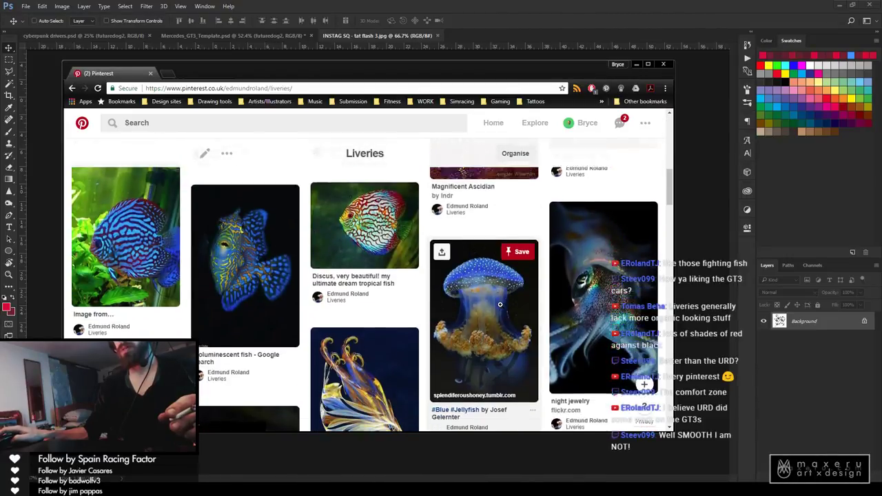
scroll(501, 305, "down", 2)
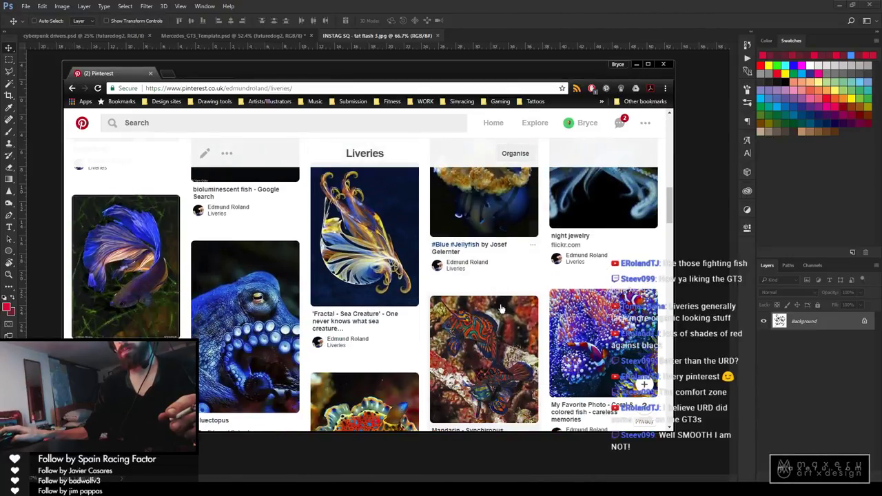
scroll(482, 188, "down", 2)
View the mandarin fish and red arowana pins enlarged, close them and minimize the browser
left_click(483, 188)
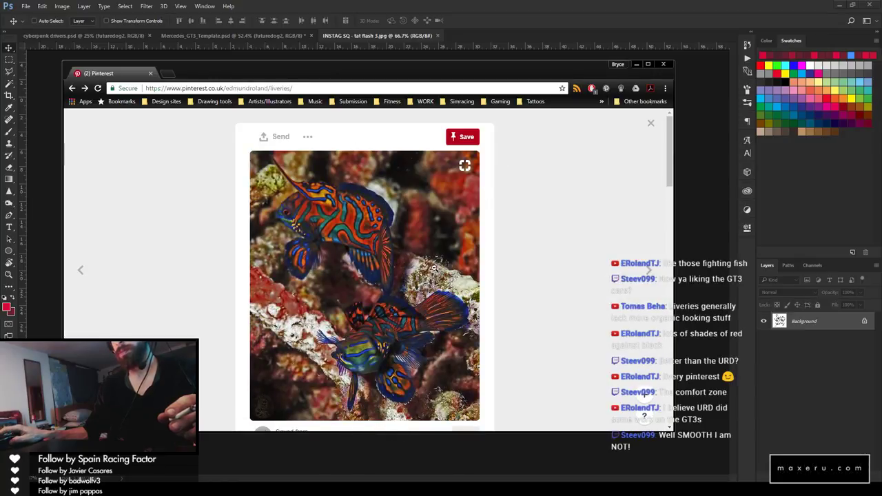
left_click(523, 191)
scroll(390, 342, "down", 2)
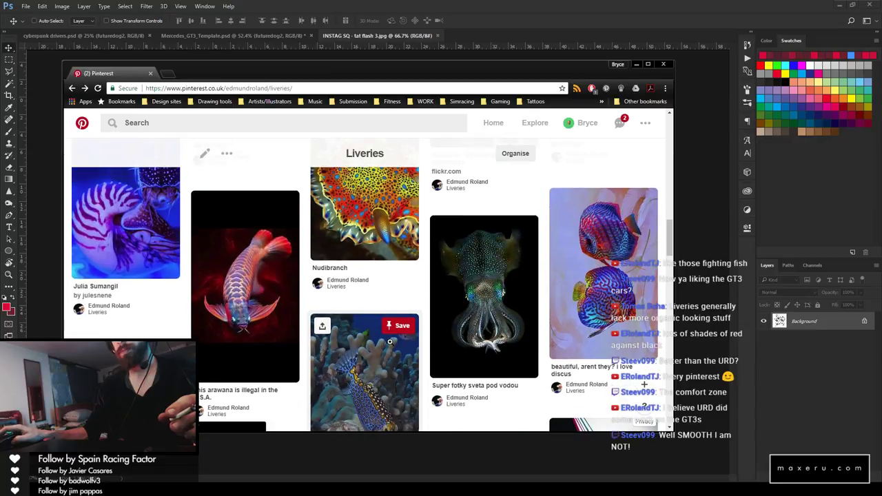
left_click(258, 287)
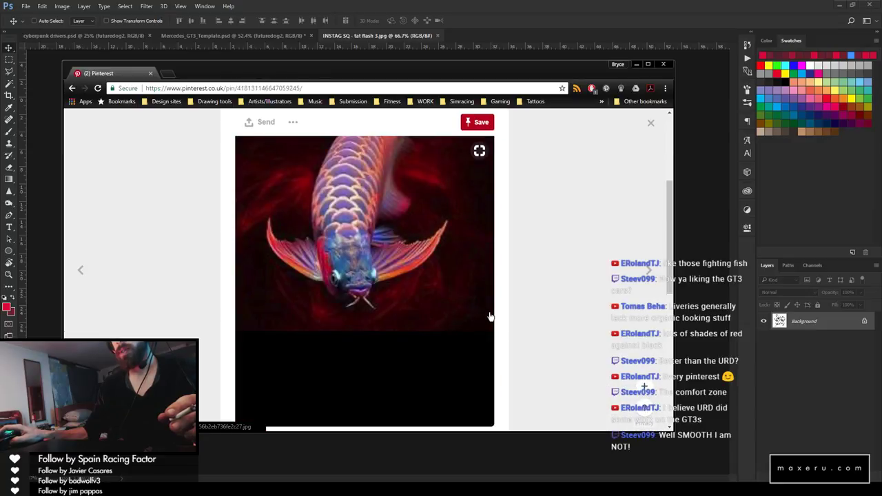
left_click(647, 126)
left_click(636, 64)
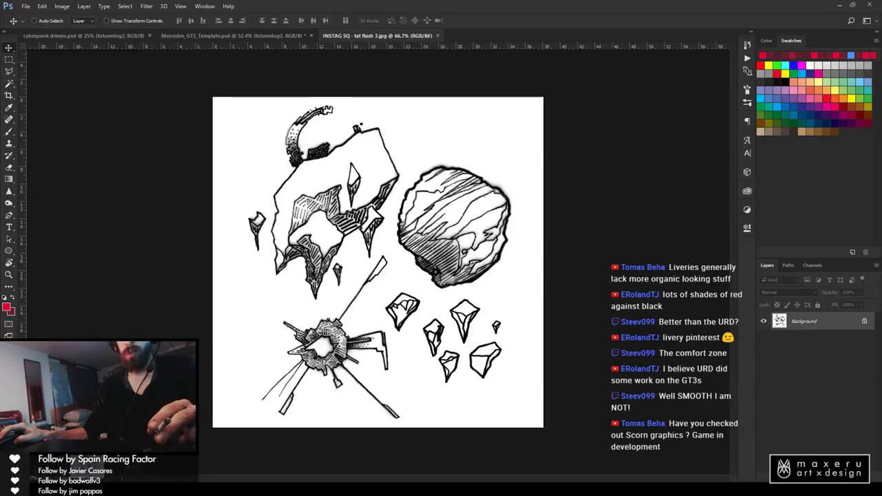
Bring up the cyberpunk drivers.psd document and get a close view of the cobra's eye-patterned tail
left_click(248, 36)
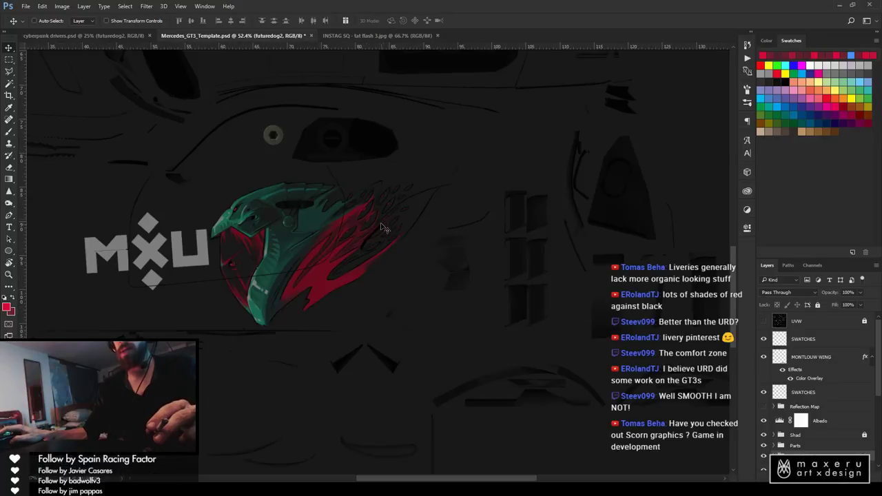
left_click(96, 36)
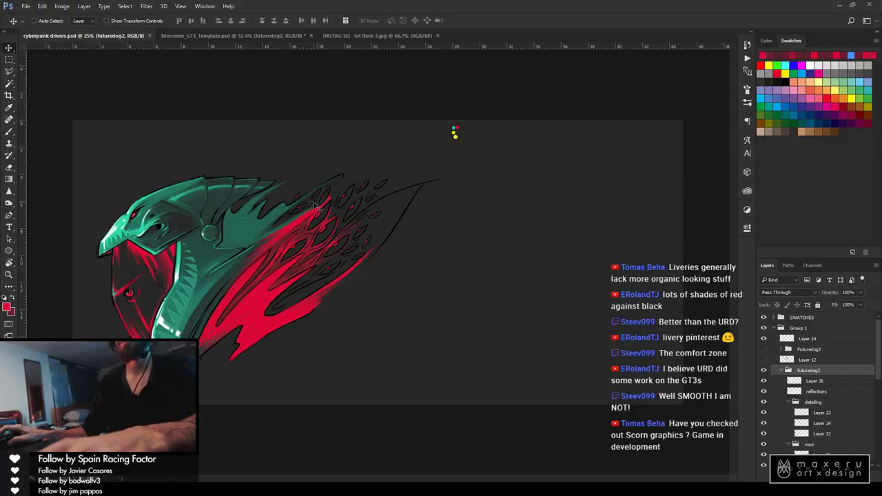
key("z")
left_click(315, 237)
left_click(332, 248)
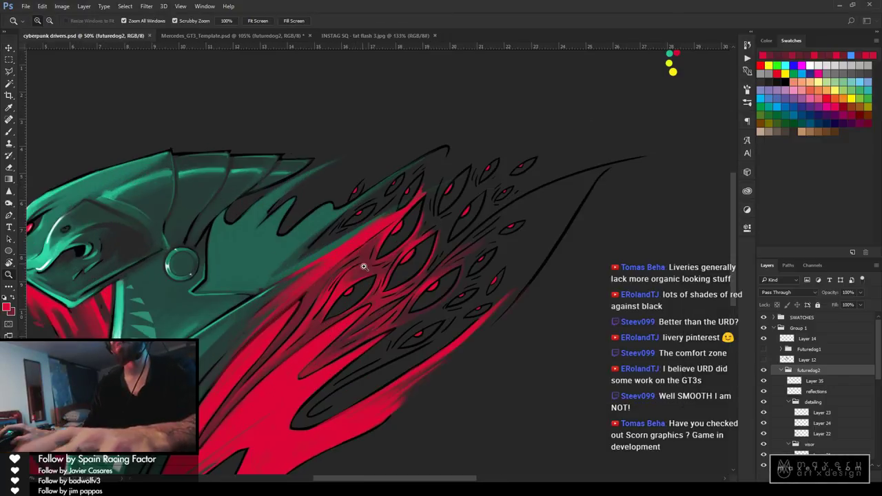
left_click_drag(365, 273, 316, 339)
left_click_drag(464, 305, 411, 216)
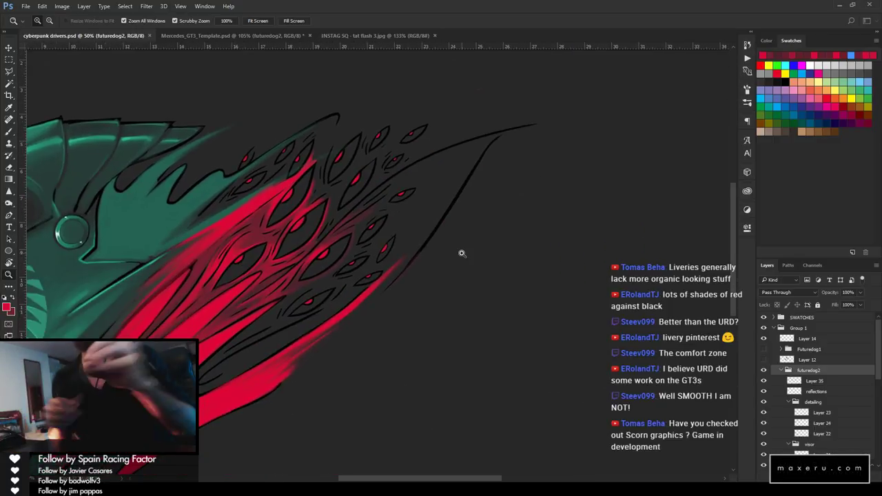
Try to erase the curved outer line at the tail's end on the Layer 1 copy layer
key("e")
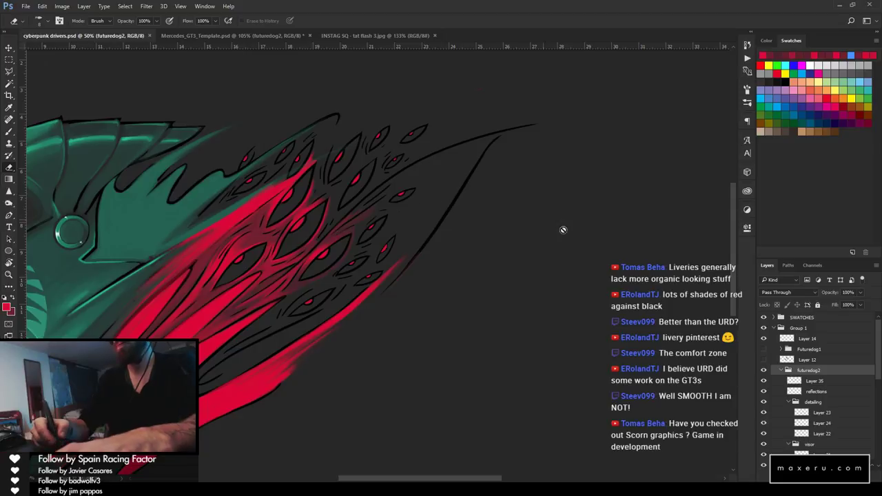
key("b")
left_click(443, 223, "ctrl")
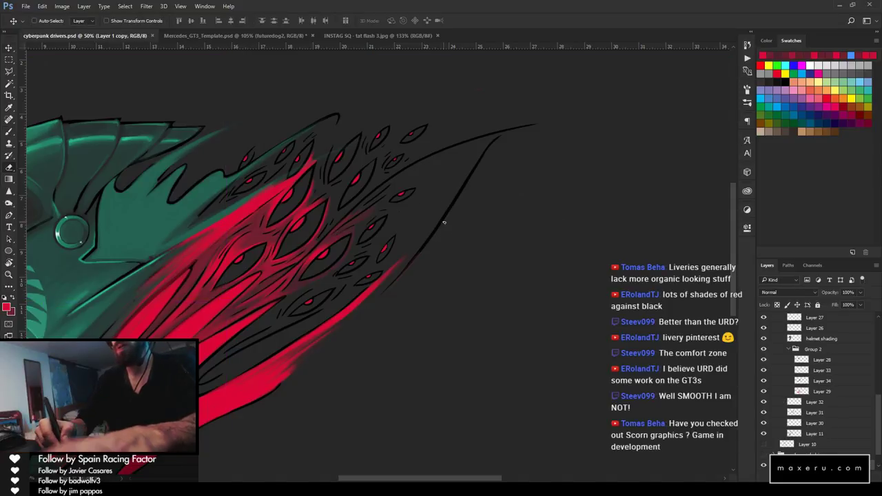
key("e")
left_click_drag(433, 239, 431, 296)
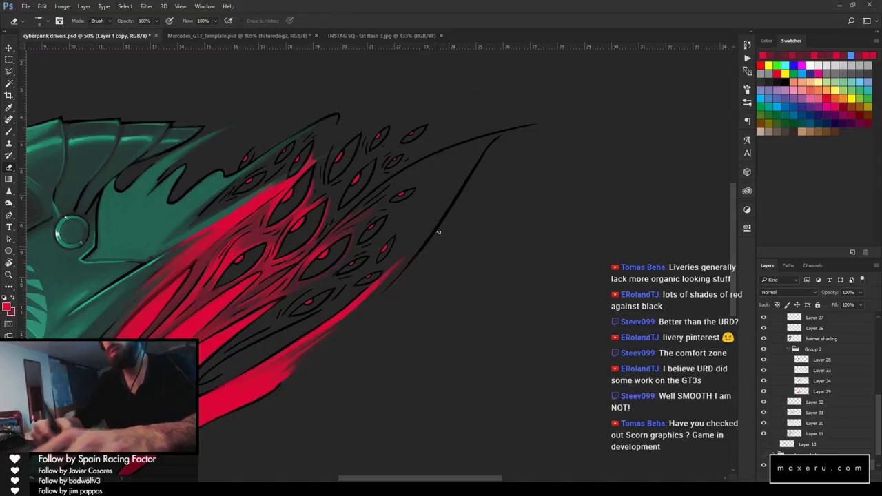
Identify Layer 32 by toggling its visibility, and erase the tail's lower outer line from it, keeping the small eye outline
key("v")
left_click(450, 215, "ctrl")
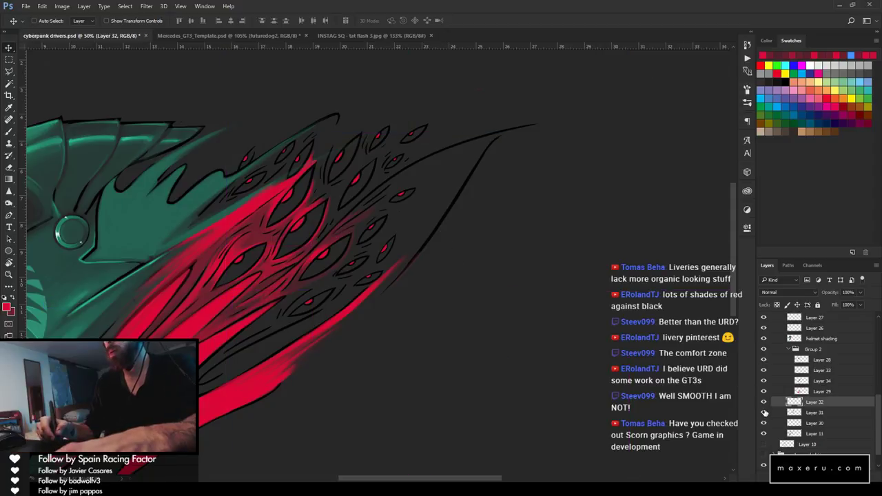
left_click(764, 402)
left_click(763, 402)
left_click(763, 402)
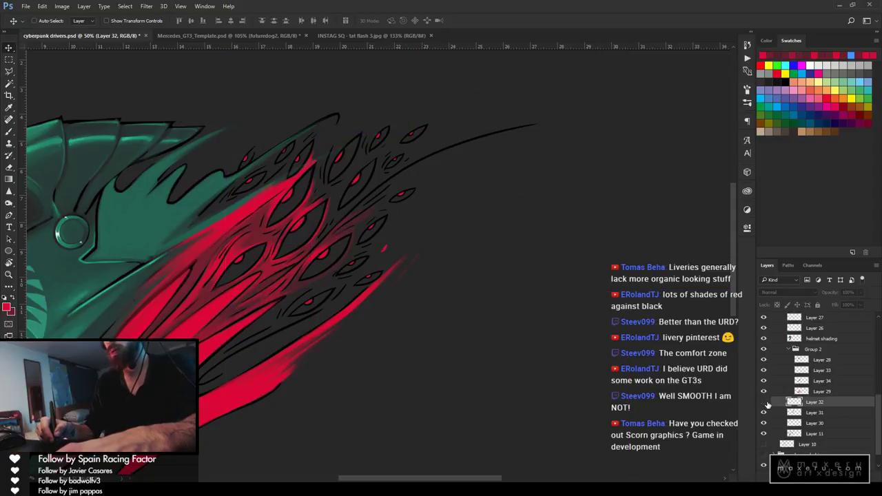
left_click(763, 402)
key("e")
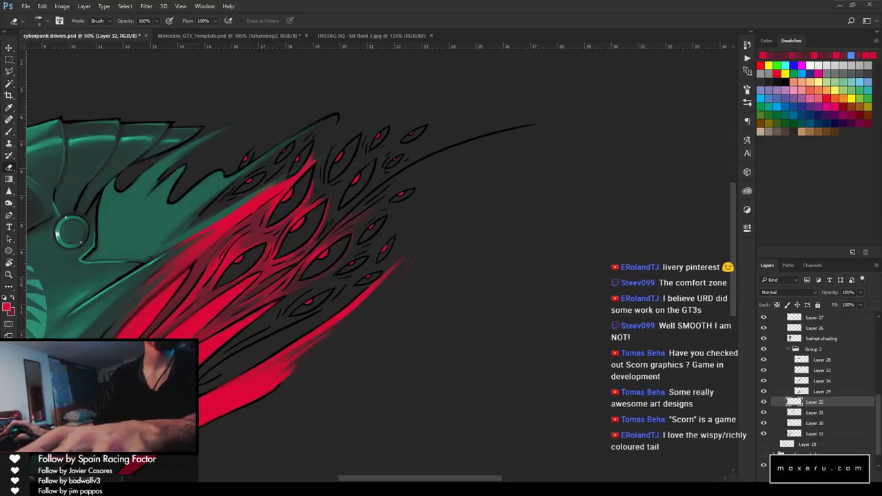
Switch to Chrome and open scorn-game.com in a new tab, glancing over the home page
key("alt+Tab")
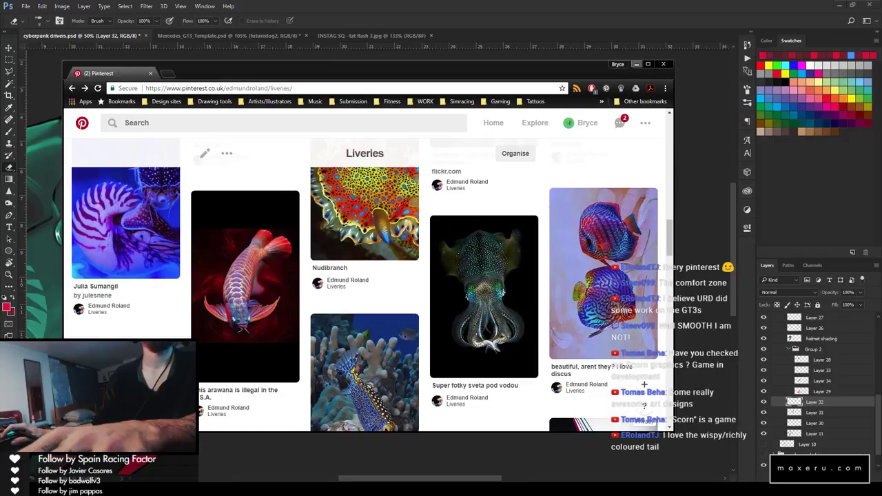
left_click_drag(323, 493, 439, 108)
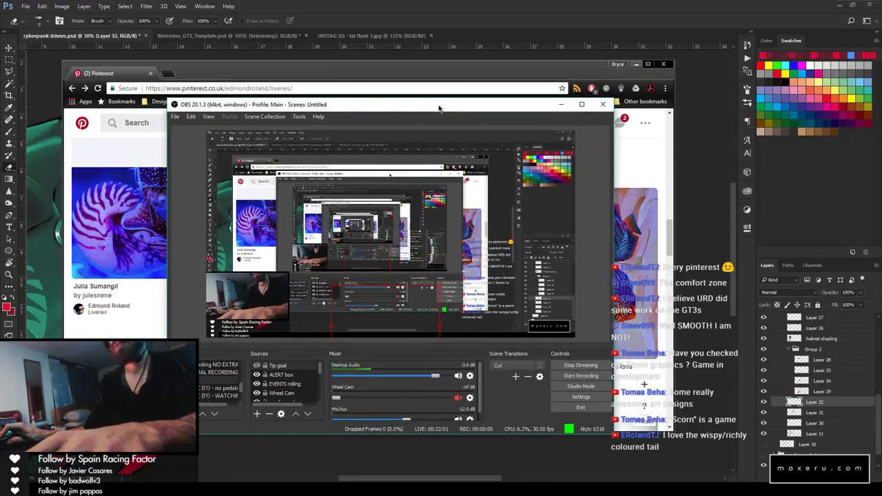
key("alt+Tab")
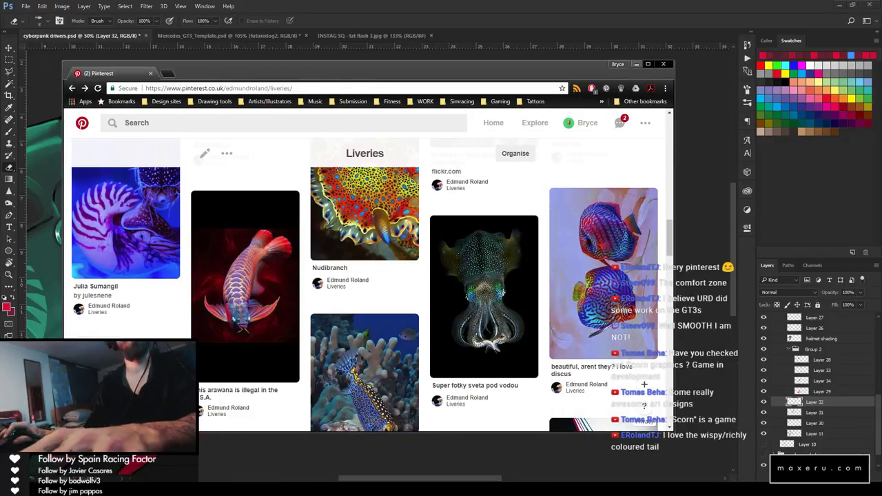
left_click(170, 73)
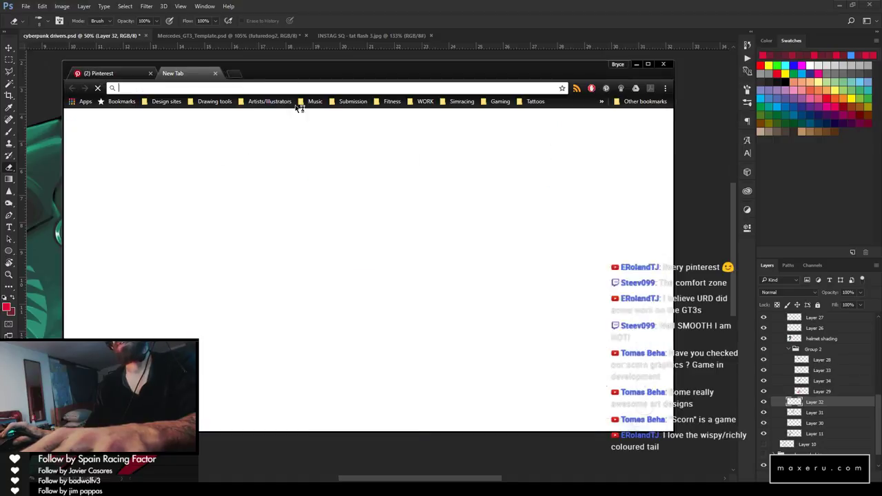
type("scorn")
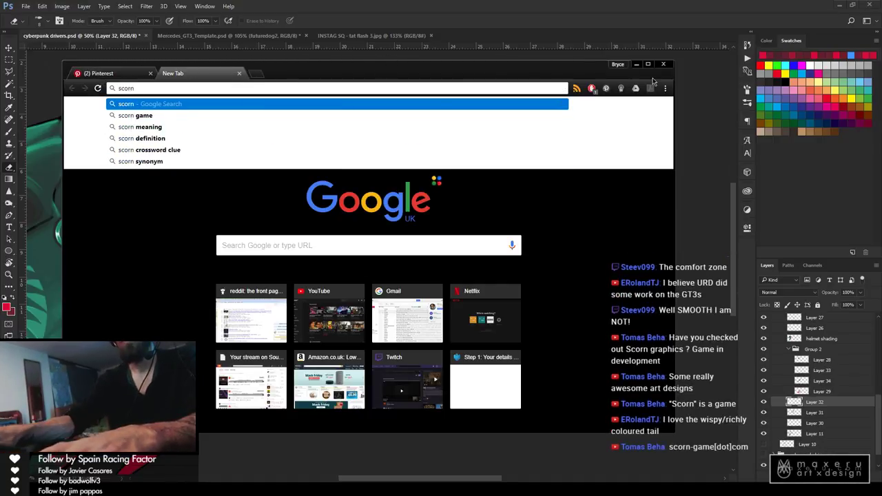
key("BackSpace")
type("-game.com")
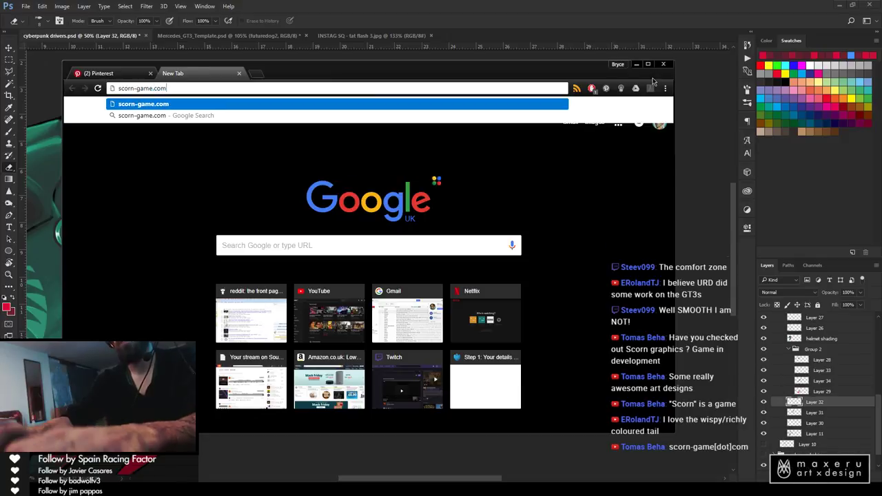
key("Return")
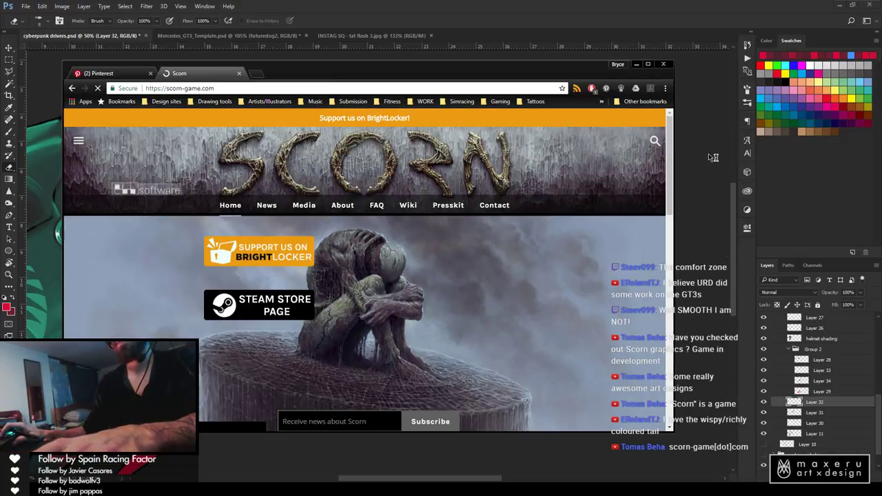
scroll(381, 298, "down", 3)
scroll(381, 299, "up", 3)
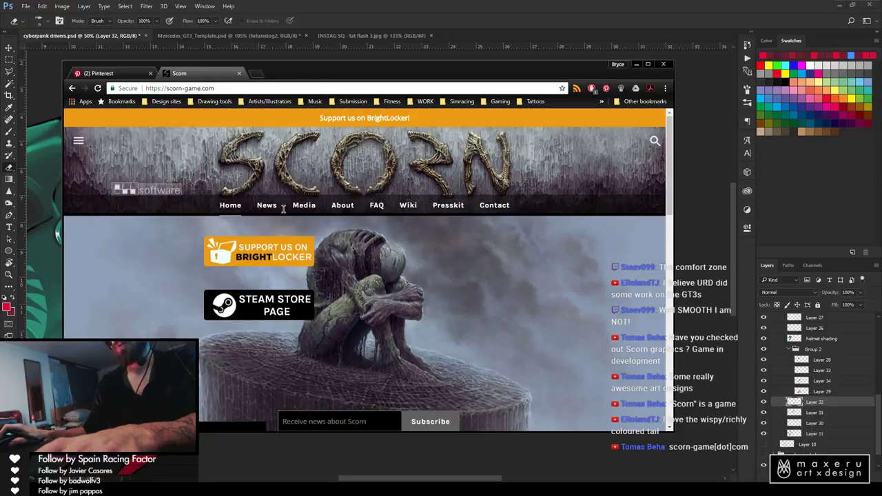
Open the Scorn site's Media page and look over its trailers and image sections
left_click(304, 207)
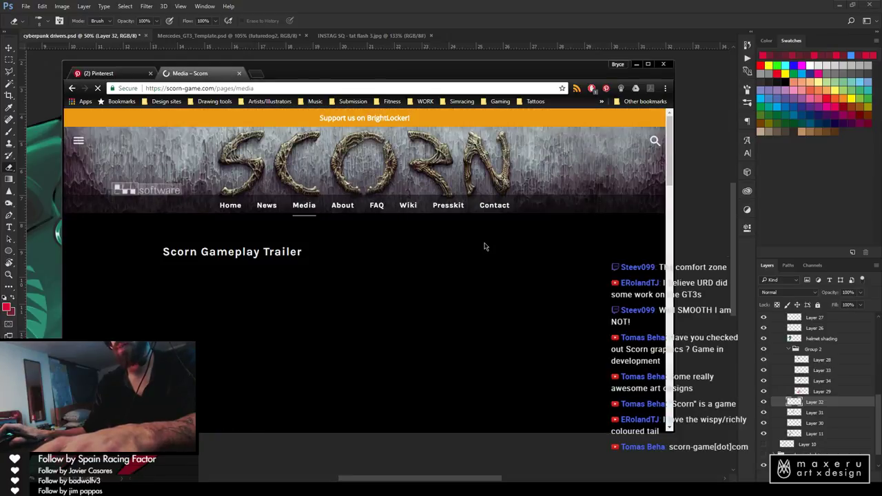
scroll(286, 255, "down", 10)
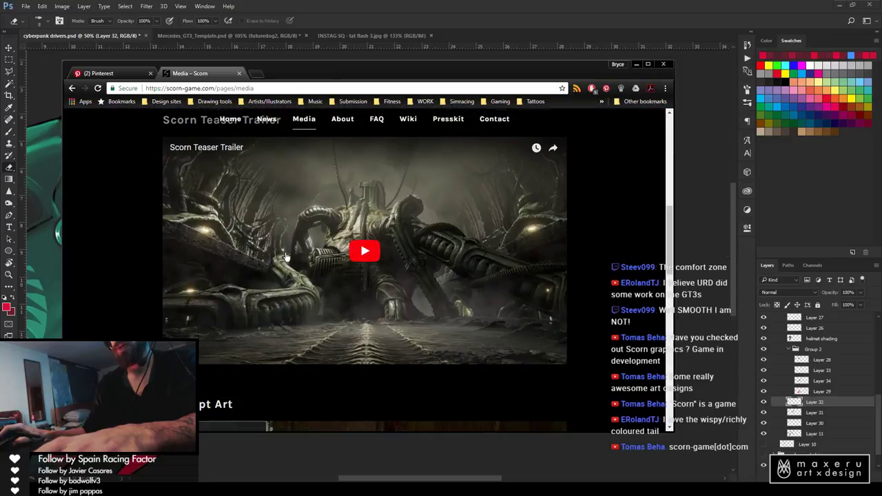
scroll(286, 257, "down", 6)
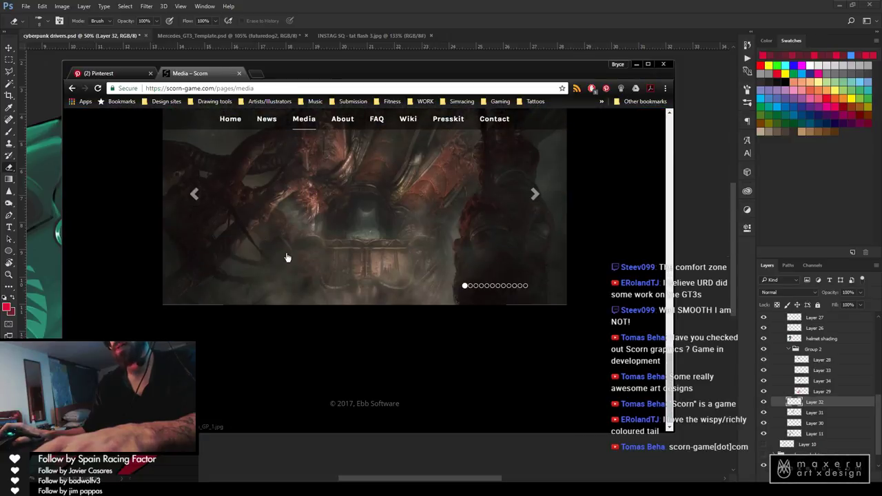
scroll(286, 257, "up", 12)
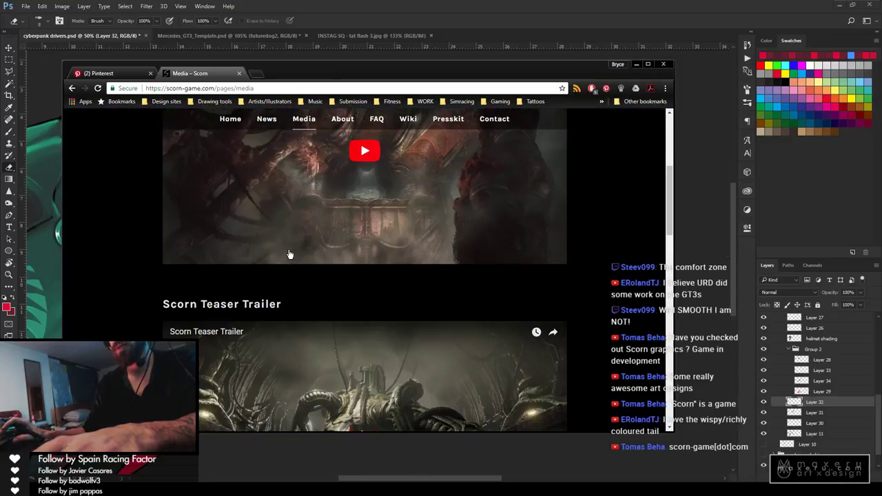
scroll(289, 253, "up", 5)
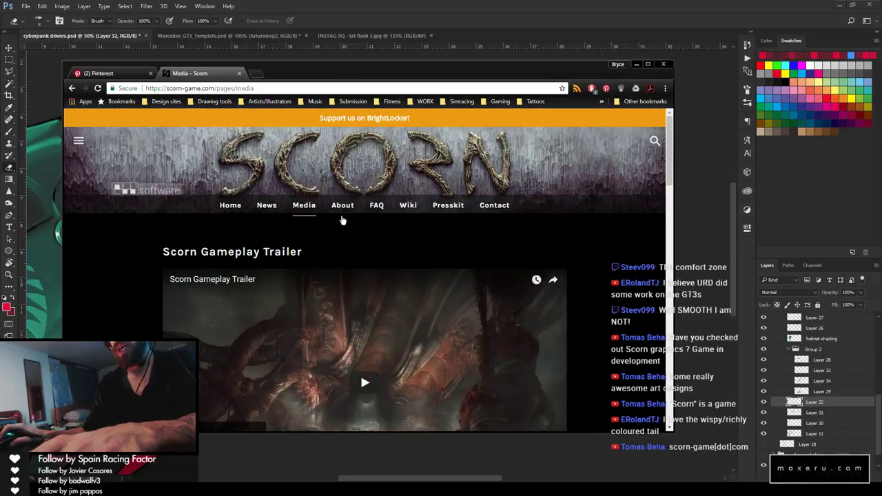
scroll(424, 289, "down", 3)
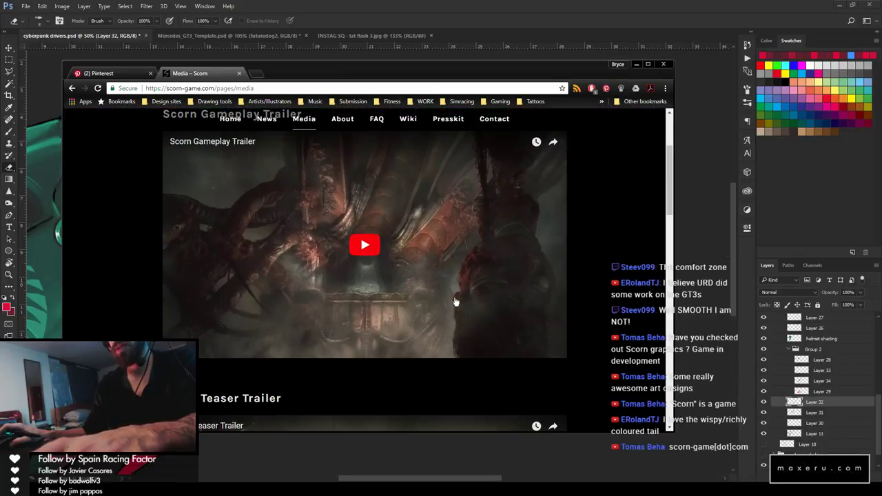
scroll(420, 318, "up", 3)
scroll(348, 355, "down", 5)
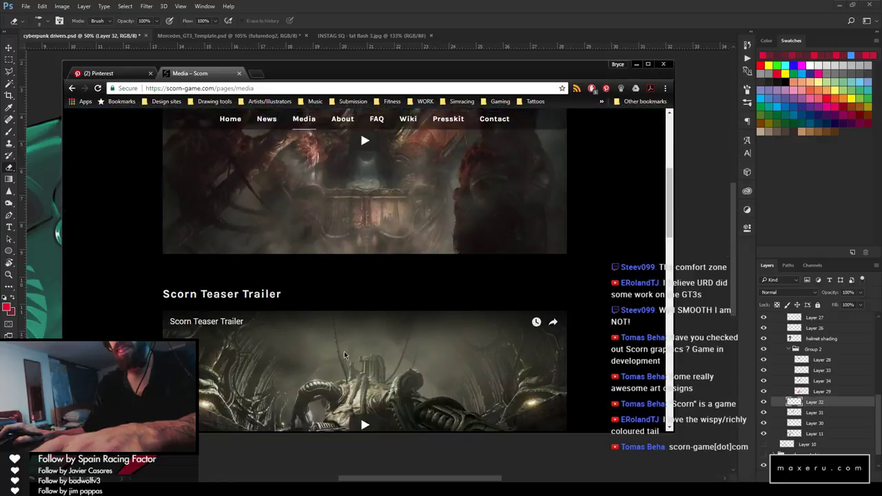
Play the Scorn Teaser Trailer and skip ahead in stages to near its end, examining the creature and environment designs
left_click(363, 344)
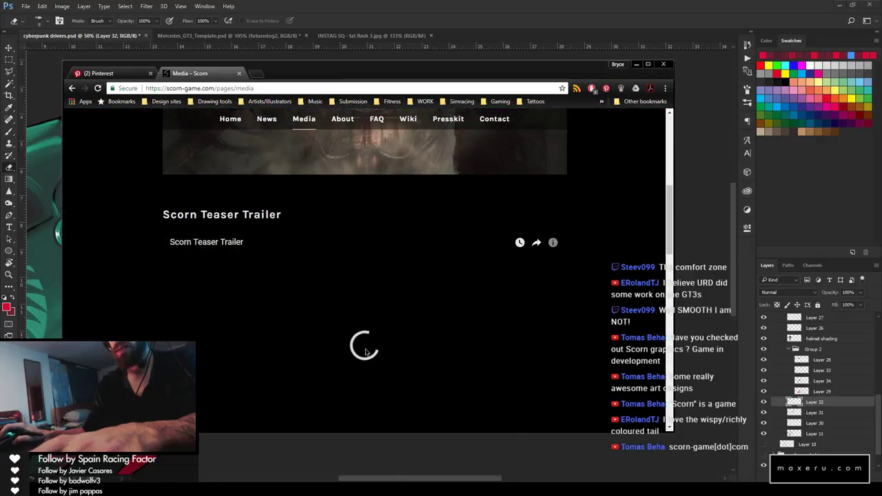
scroll(362, 351, "down", 4)
scroll(351, 339, "up", 2)
left_click(204, 351)
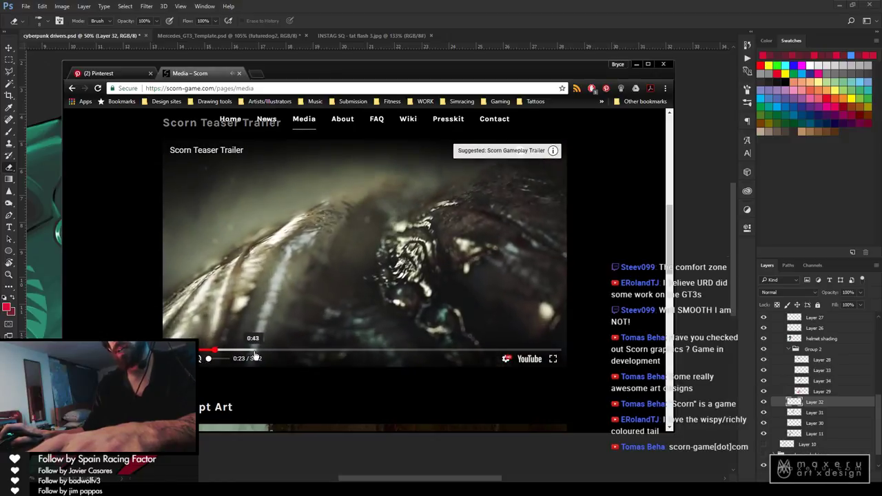
left_click(245, 351)
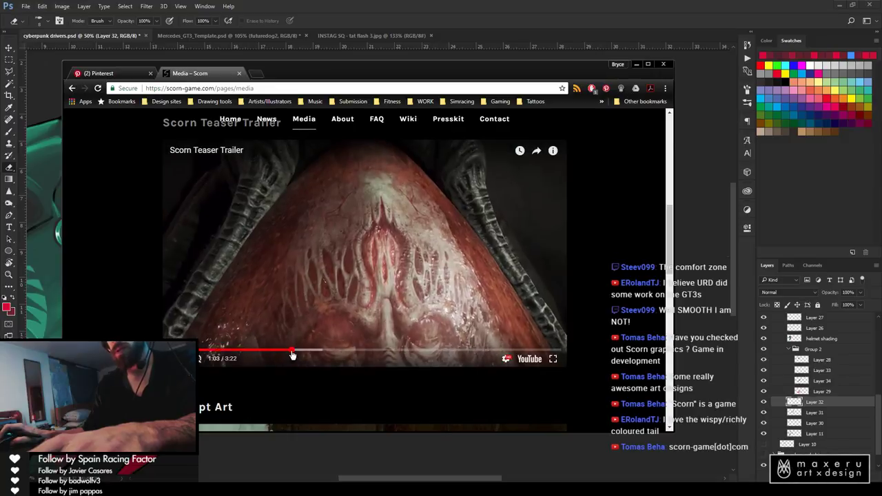
left_click(321, 350)
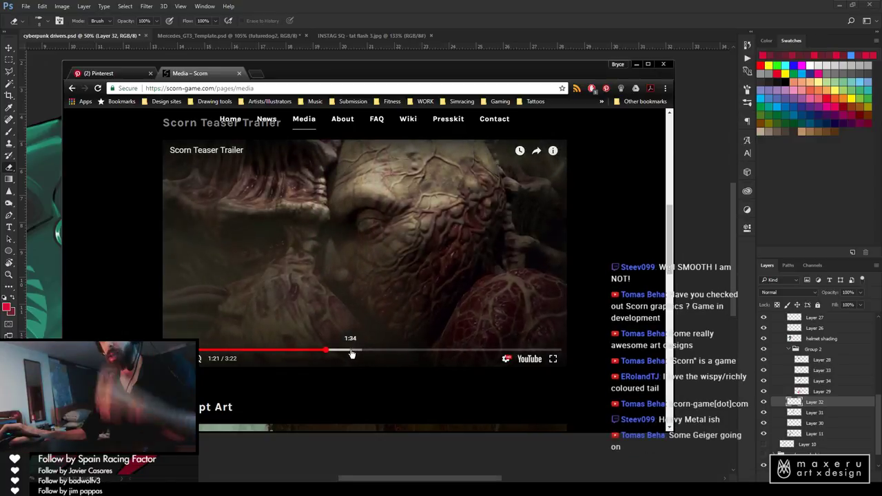
left_click(351, 351)
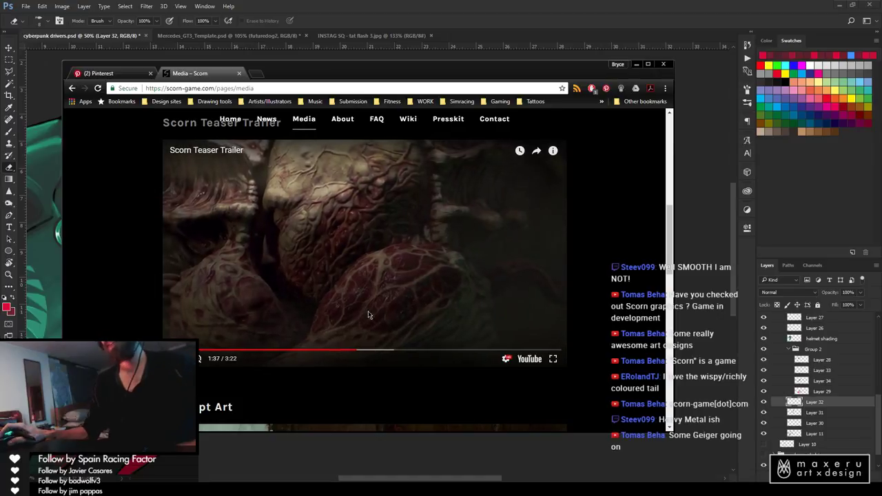
left_click(381, 352)
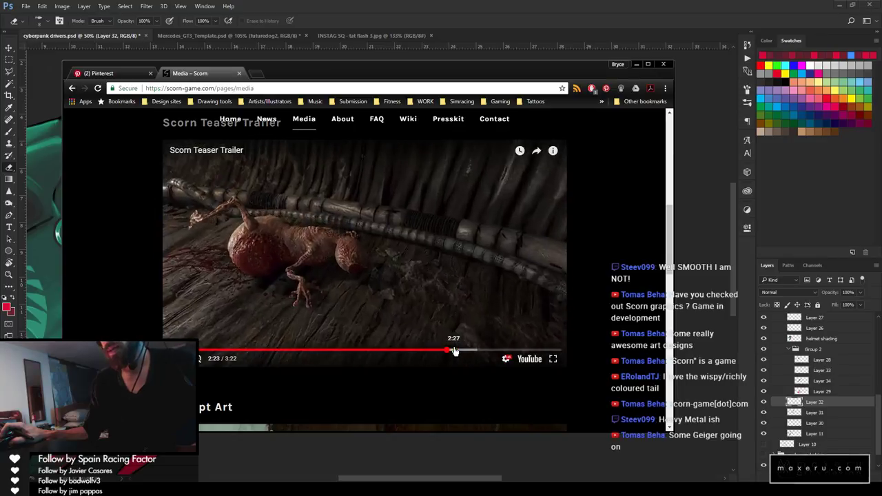
left_click(492, 350)
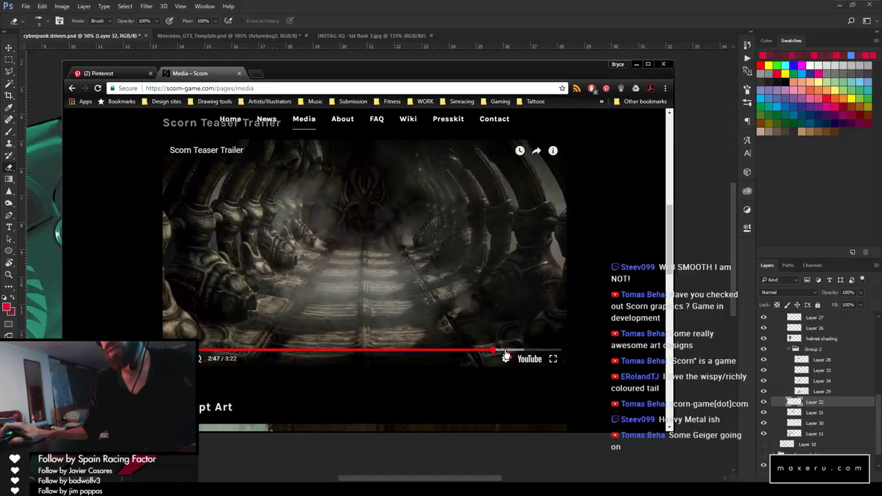
left_click(504, 350)
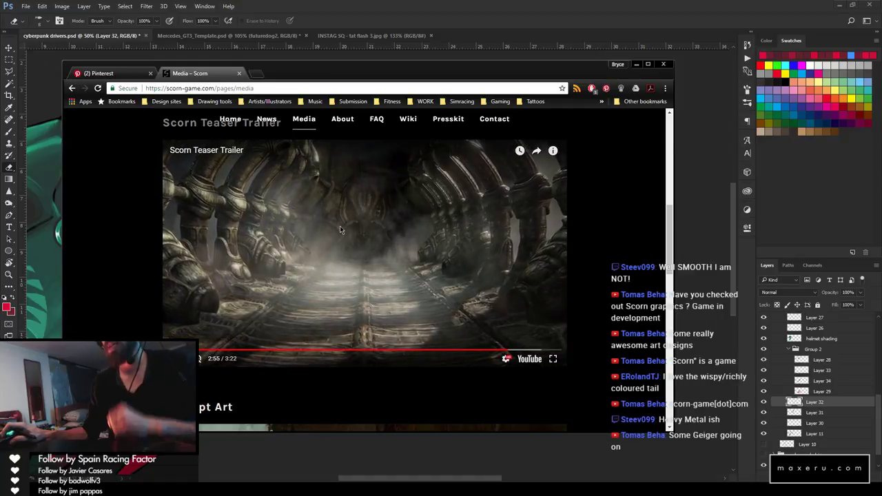
Go to the Screenshots slideshow on the Media page and step forward through several images
scroll(286, 293, "up", 3)
scroll(289, 303, "up", 4)
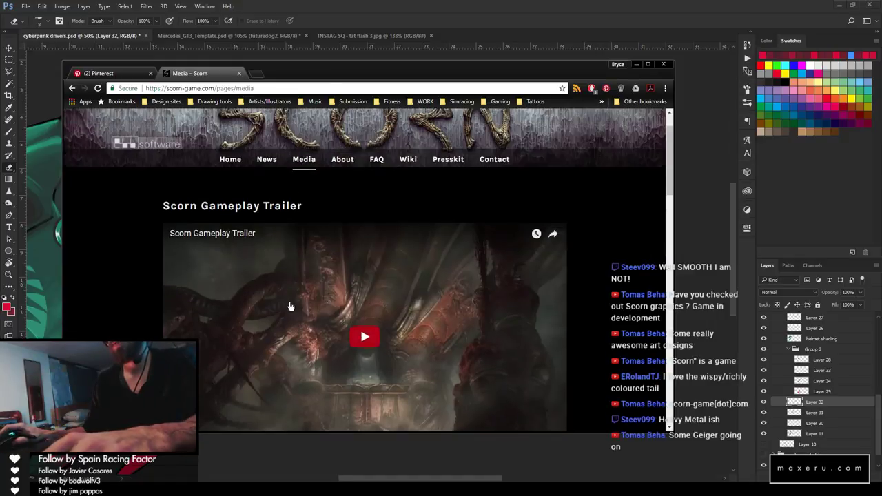
scroll(296, 296, "down", 8)
scroll(297, 299, "down", 8)
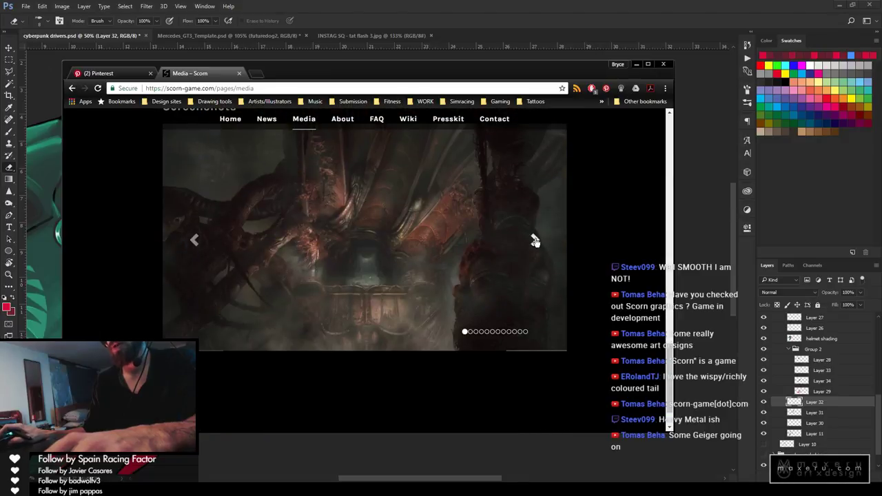
left_click(535, 241)
left_click(534, 241)
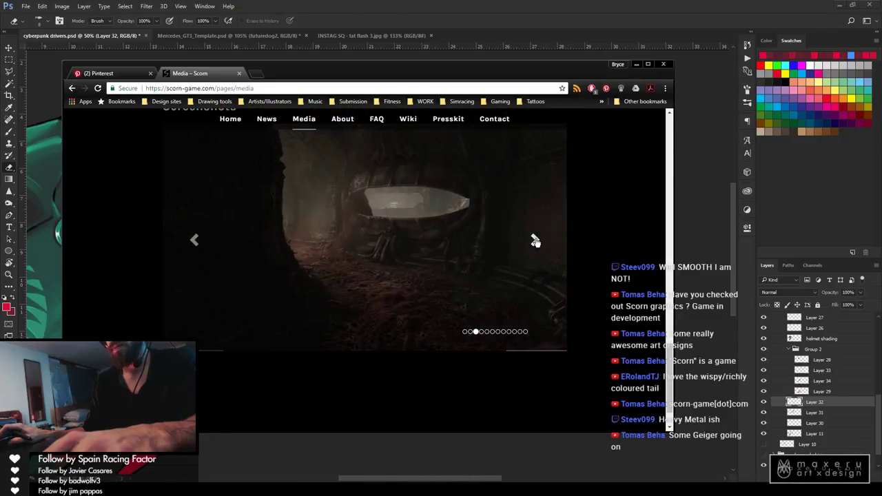
left_click(535, 241)
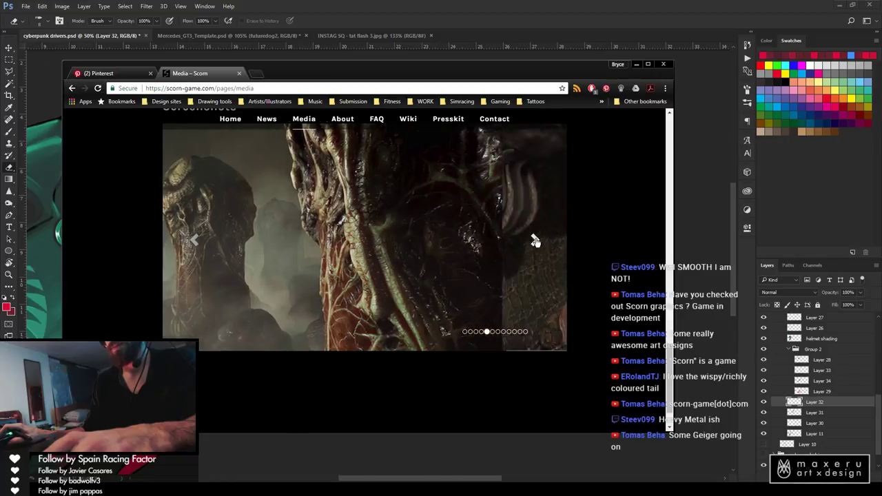
left_click(535, 241)
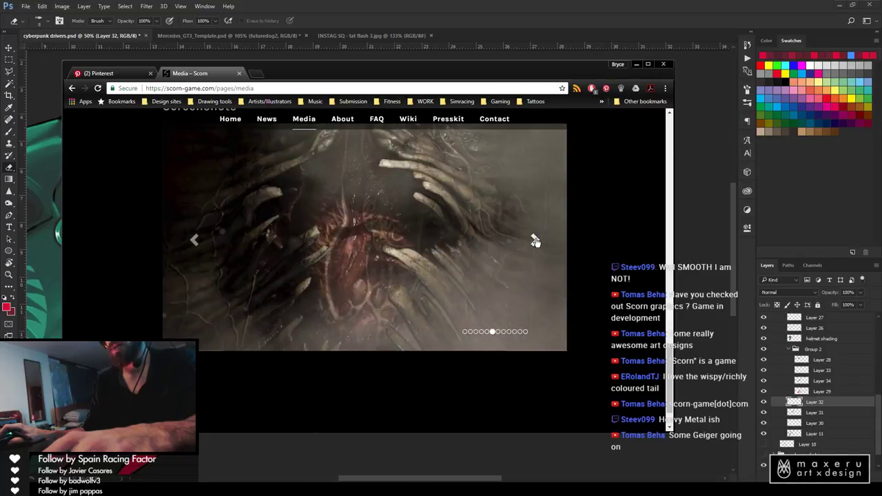
Open ruinergame.com in a new tab and close the Scorn tab
left_click(255, 74)
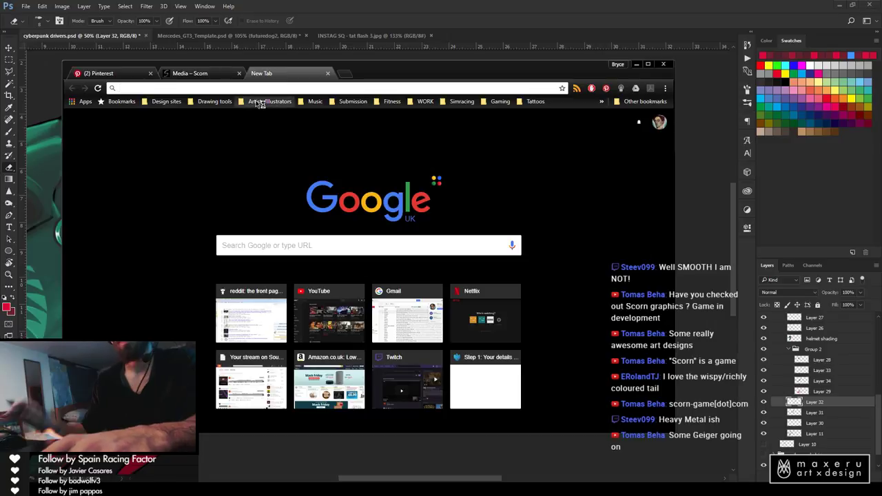
type("ruiner")
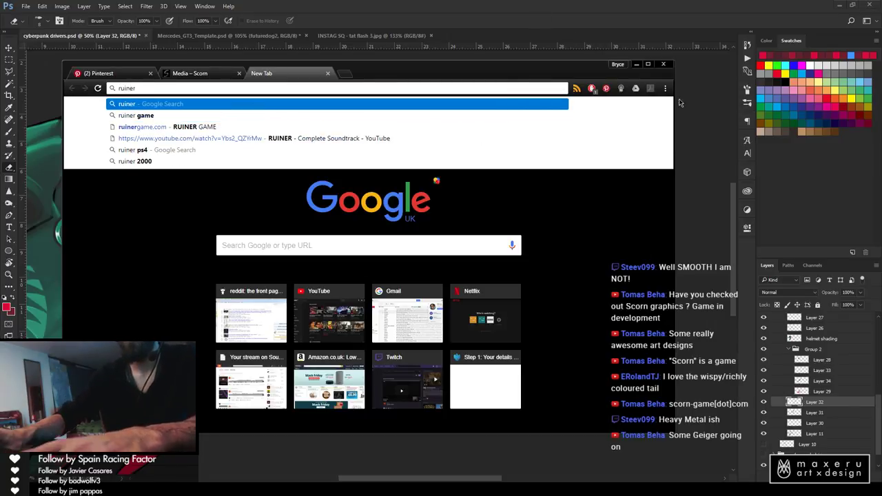
key("Down")
key("Down")
key("Return")
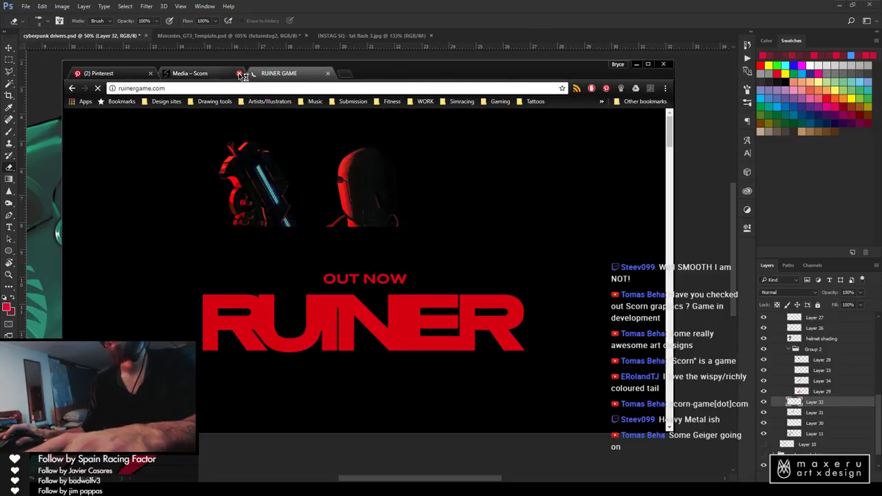
left_click(239, 73)
Enlarge the browser window and look through the Ruiner site's opening, game and upper Story artwork for cyberpunk reference
scroll(434, 270, "down", 10)
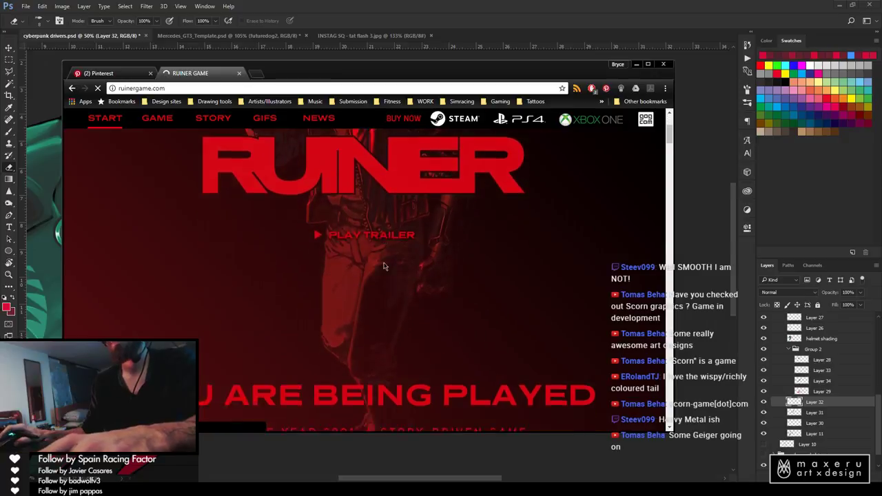
left_click(648, 64)
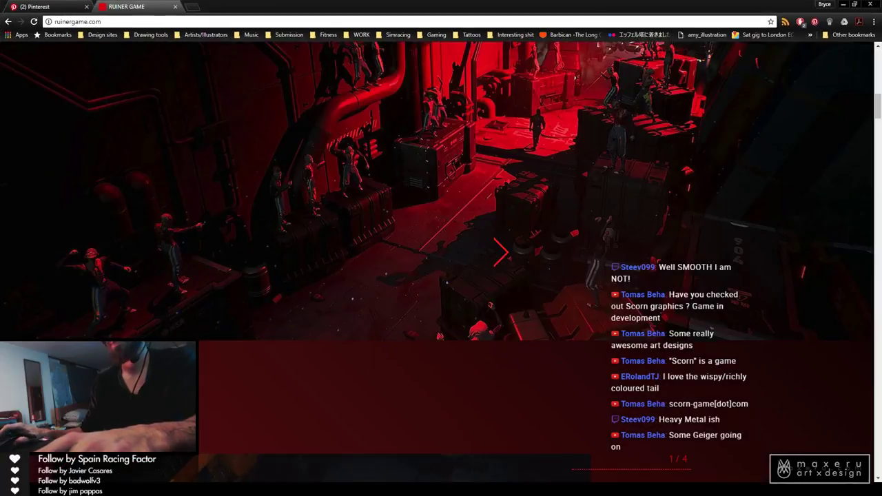
scroll(502, 232, "down", 10)
scroll(502, 231, "down", 5)
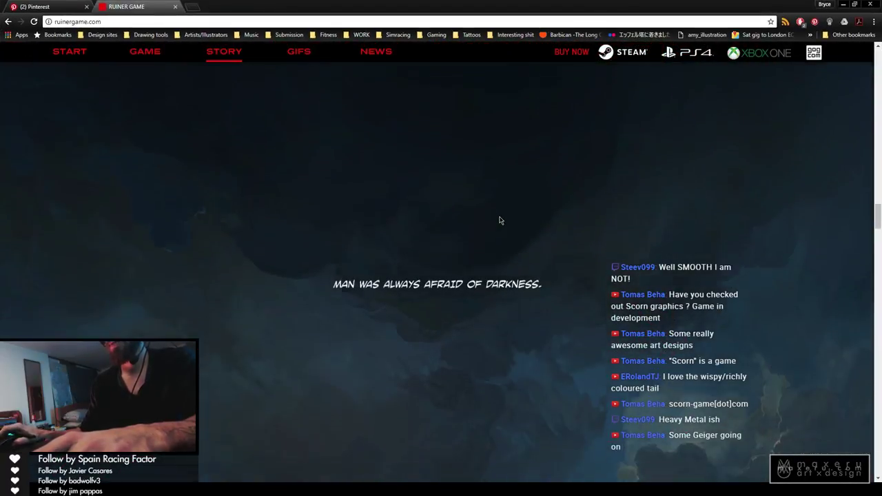
scroll(500, 220, "down", 5)
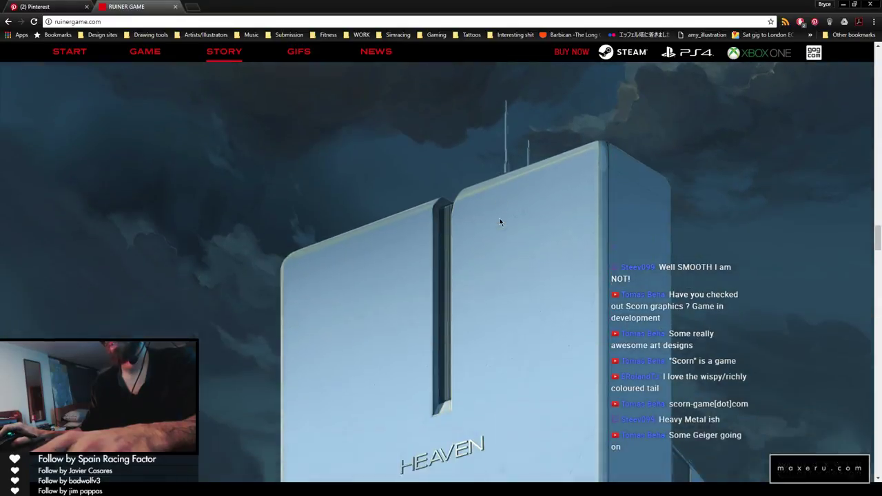
scroll(421, 295, "down", 2)
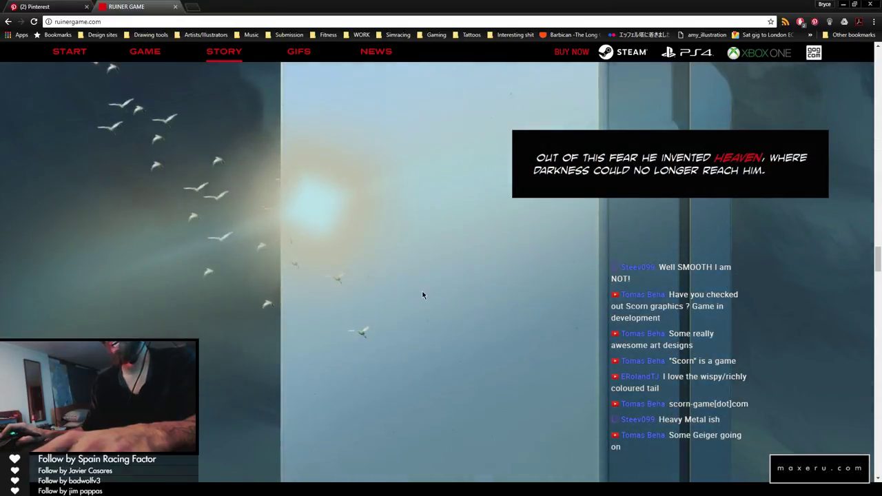
scroll(526, 254, "down", 5)
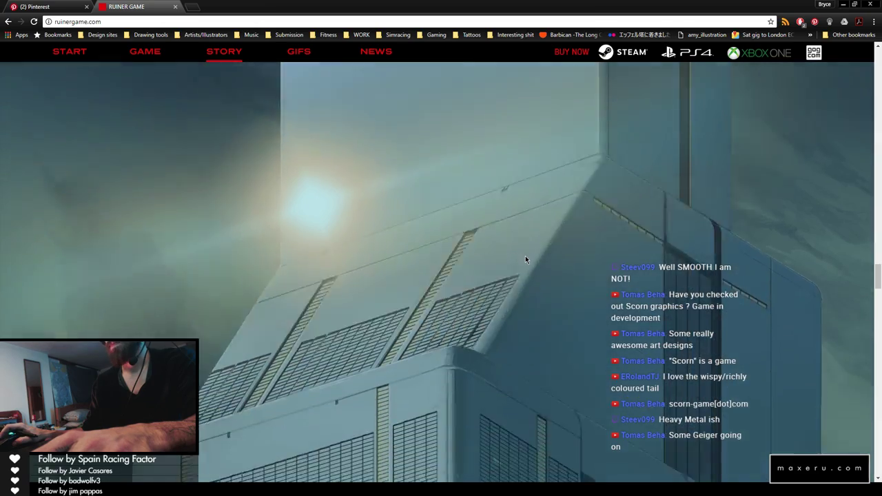
scroll(525, 258, "down", 5)
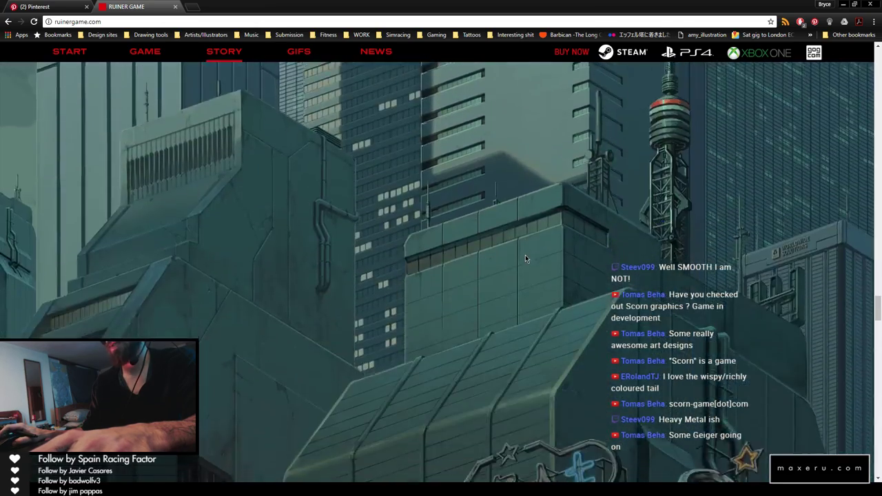
scroll(525, 258, "down", 5)
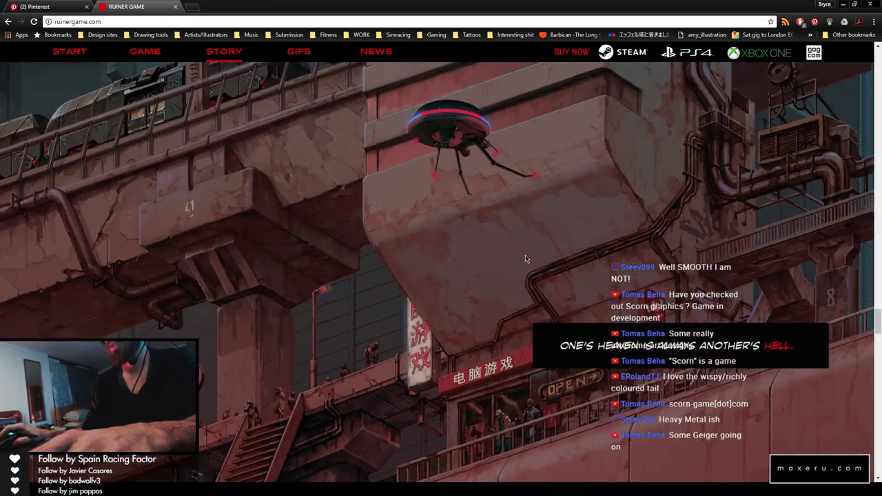
Examine the red city and pistol artwork further down Ruiner's Story section, close its tab and return to Photoshop
scroll(525, 255, "up", 3)
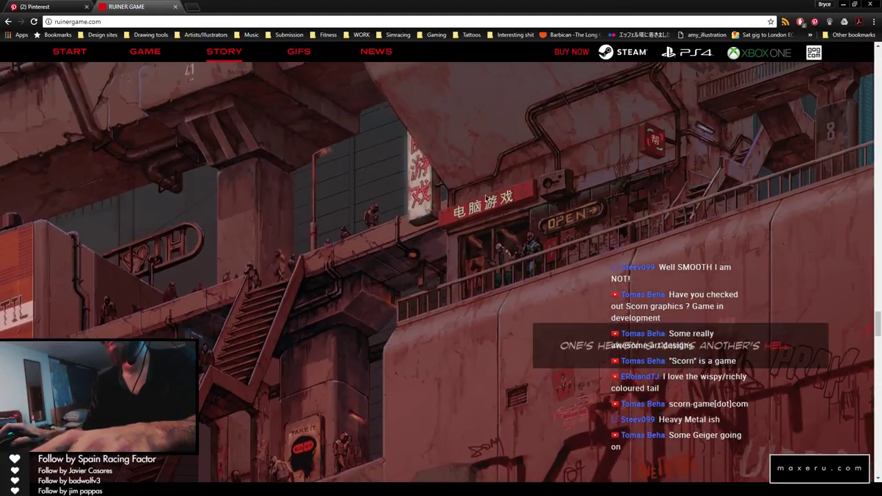
scroll(423, 330, "down", 3)
scroll(467, 277, "down", 5)
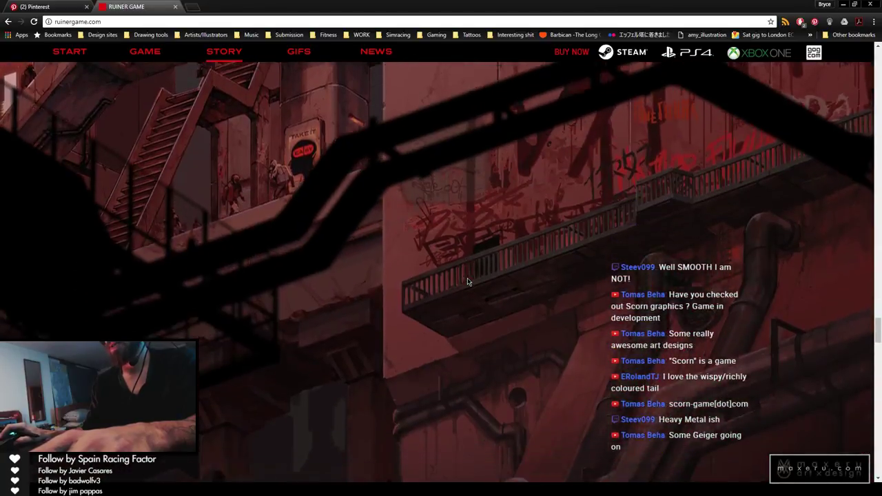
scroll(548, 195, "down", 4)
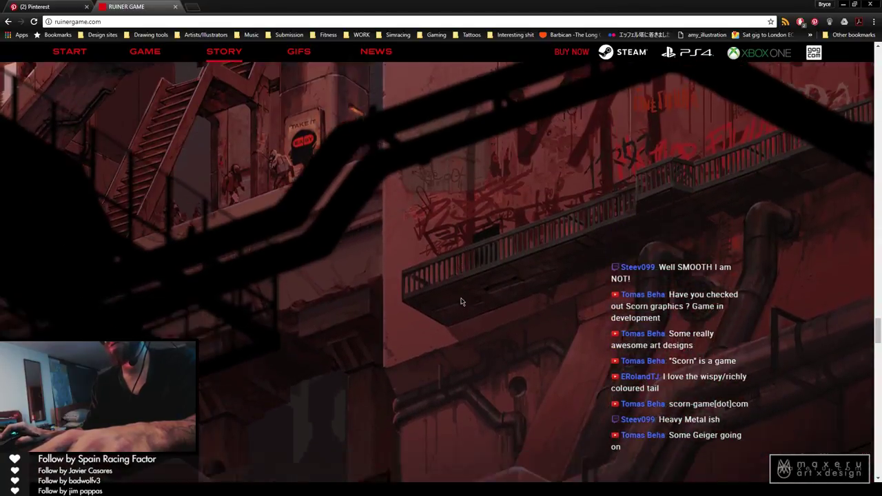
scroll(459, 297, "down", 3)
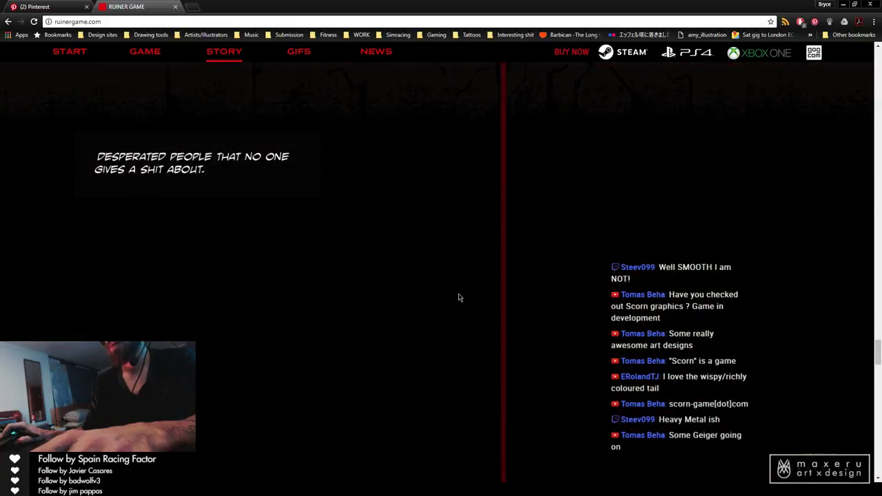
scroll(459, 296, "down", 3)
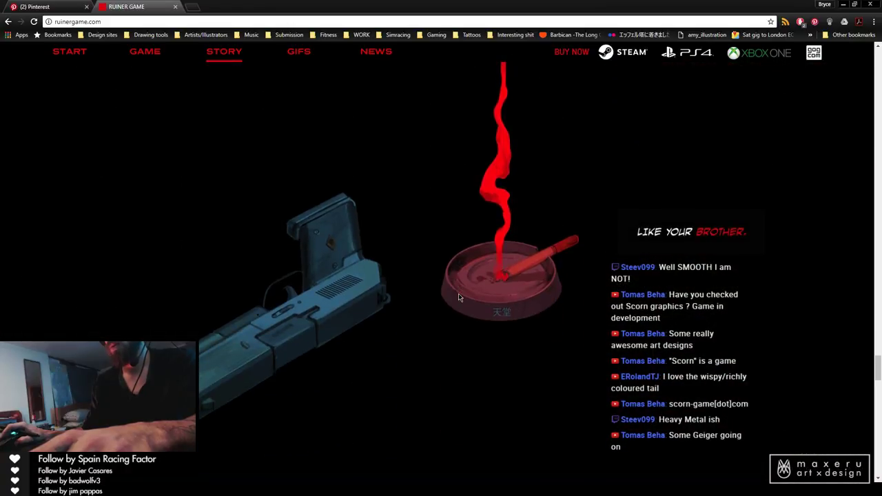
scroll(458, 297, "down", 2)
scroll(458, 297, "up", 2)
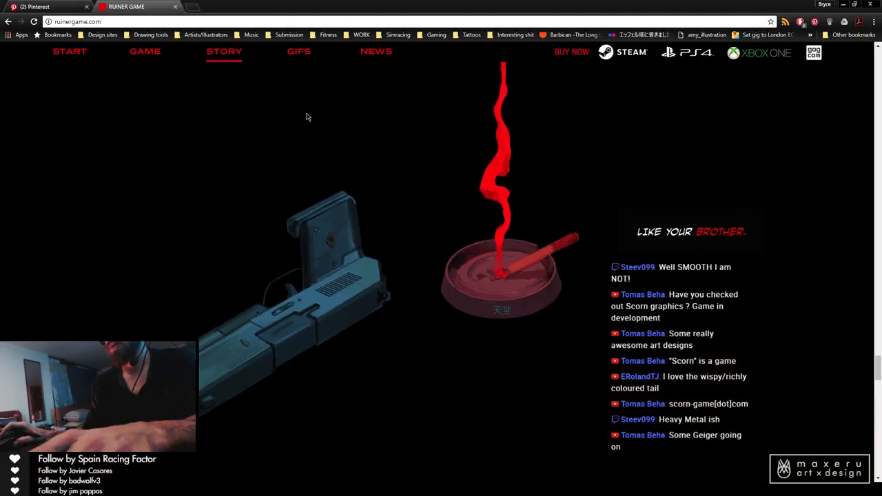
left_click(176, 6)
left_click(842, 5)
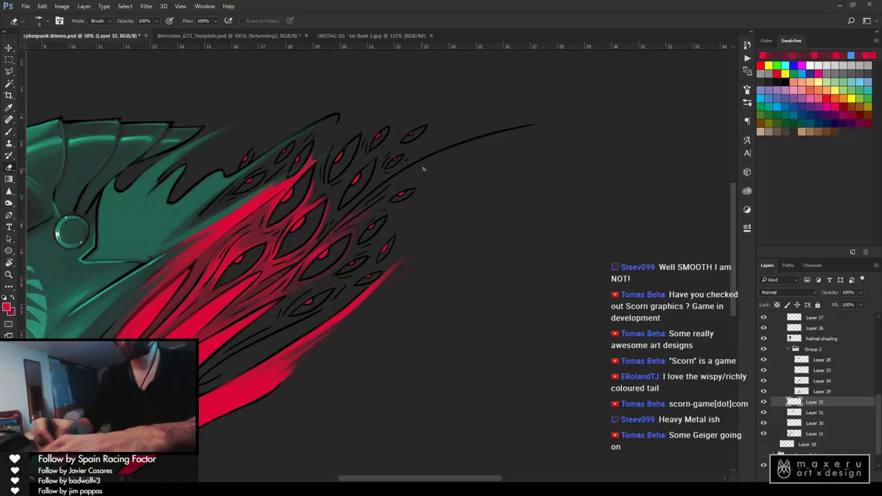
Toggle the visibility of Layers 30, 11 and 31 to check their contents, and add a new layer above Layer 31
key("b")
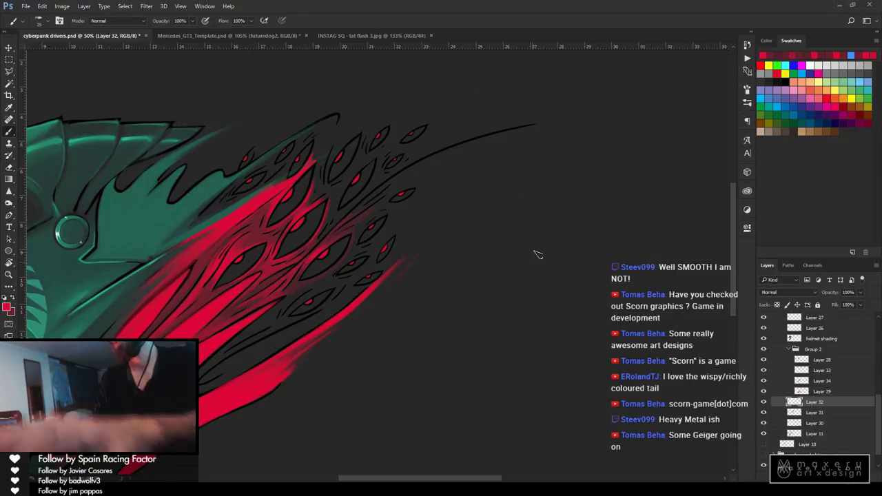
left_click_drag(348, 159, 444, 168)
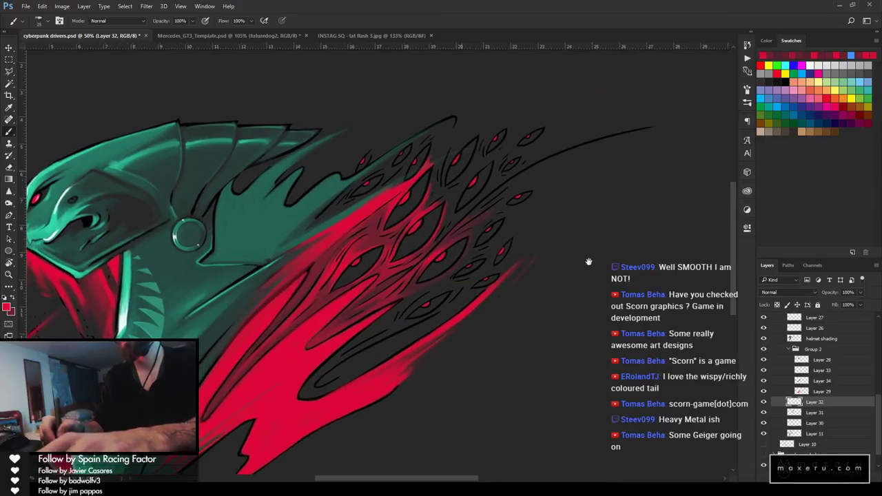
left_click(763, 422)
left_click(763, 422)
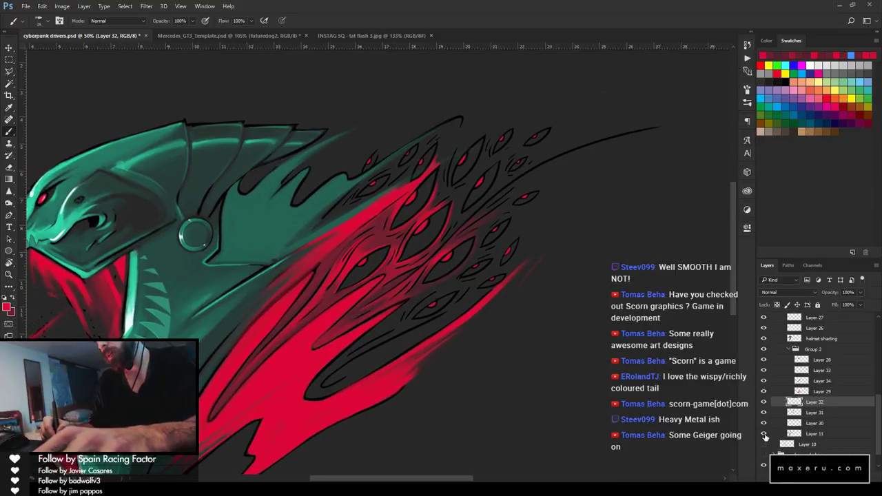
left_click(762, 433)
left_click(763, 433)
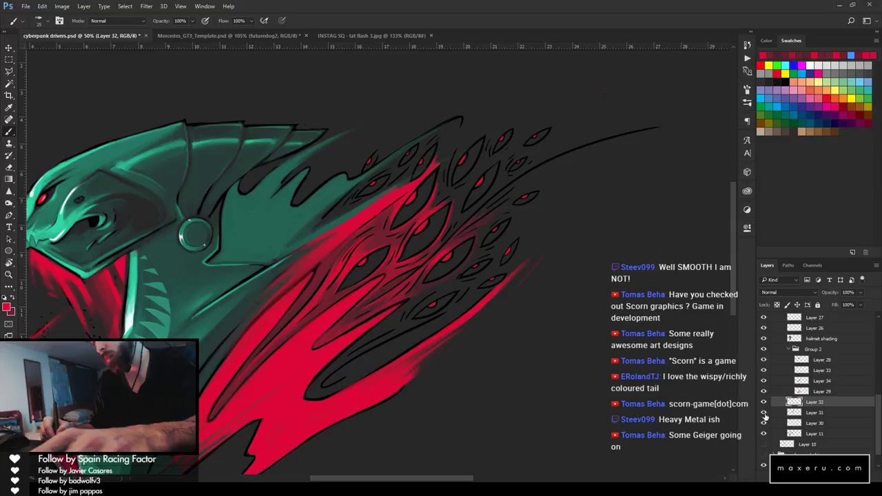
left_click(763, 412)
left_click(763, 412)
left_click(816, 414)
key("ctrl+shift+alt+n")
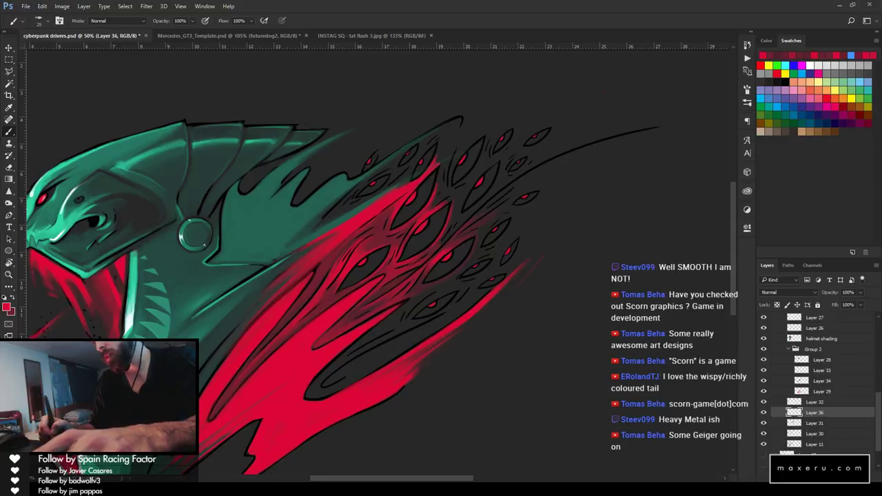
Reset the colours to black and white and choose the same hard round tapered brush preset for both the Brush and Eraser
left_click(5, 299)
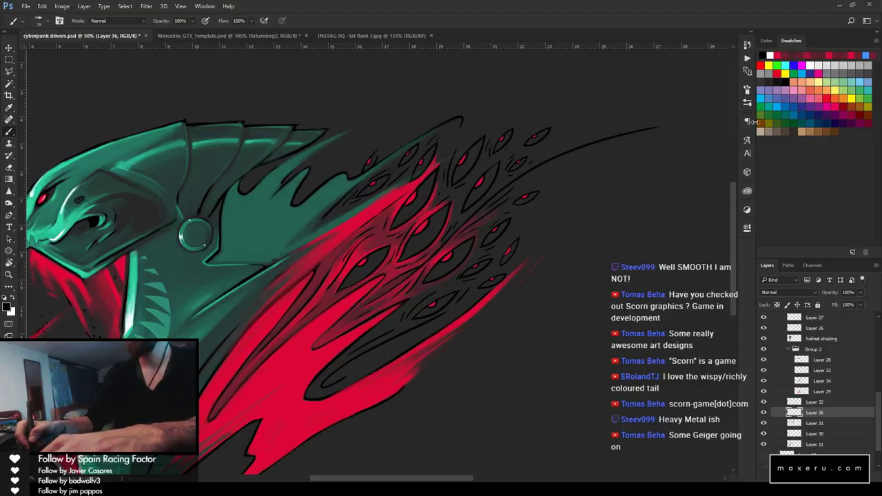
left_click(746, 105)
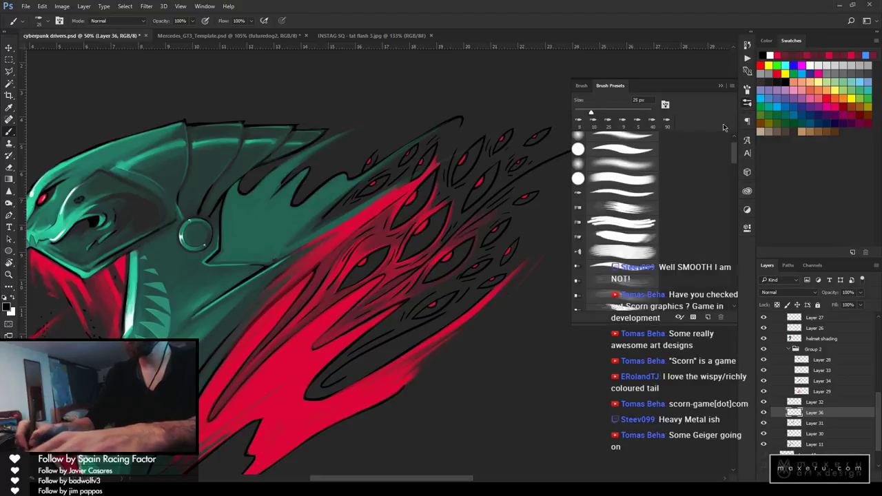
left_click(609, 151)
key("e")
left_click(618, 151)
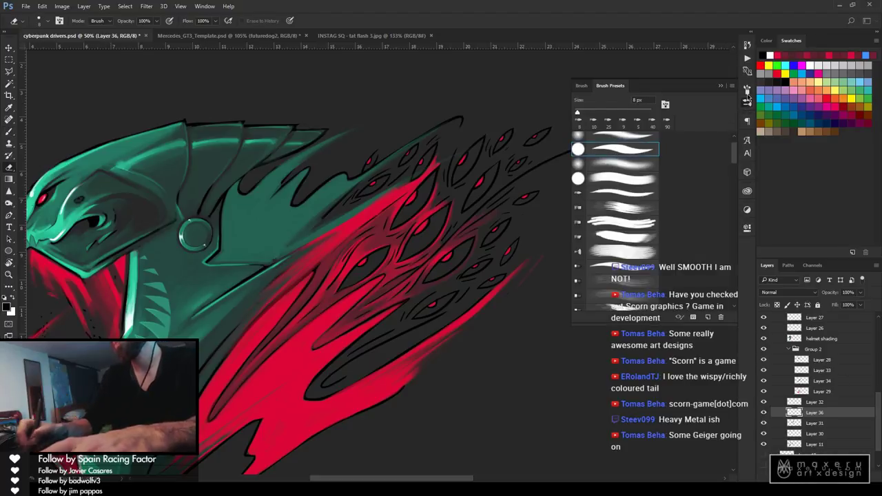
key("b")
left_click(722, 87)
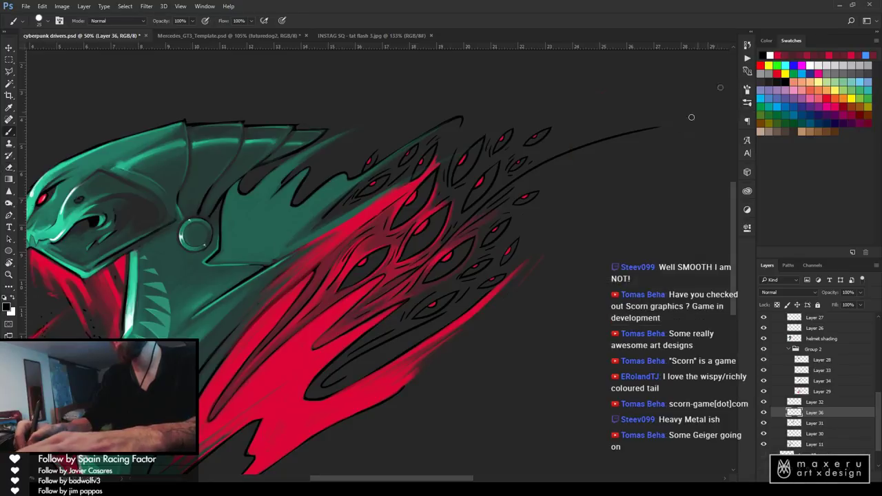
Select the futuredog2 group and move the whole cobra artwork slightly down on the canvas
left_click_drag(449, 142, 455, 194)
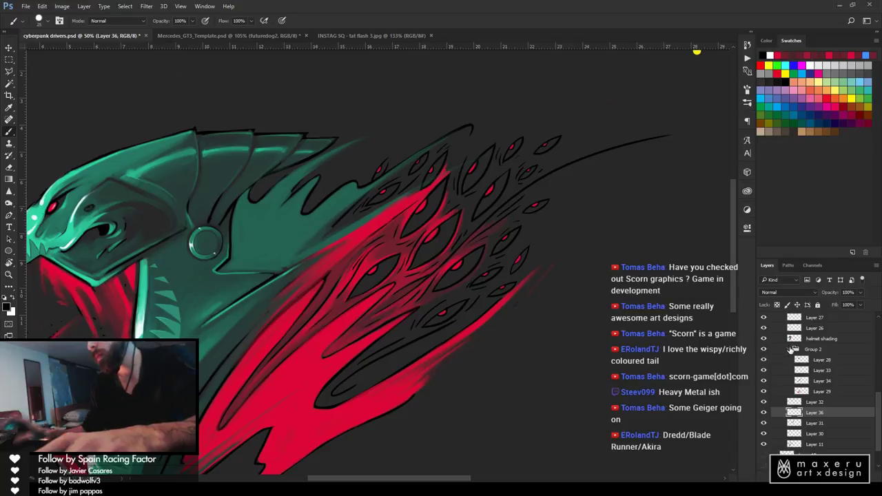
scroll(799, 355, "up", 10)
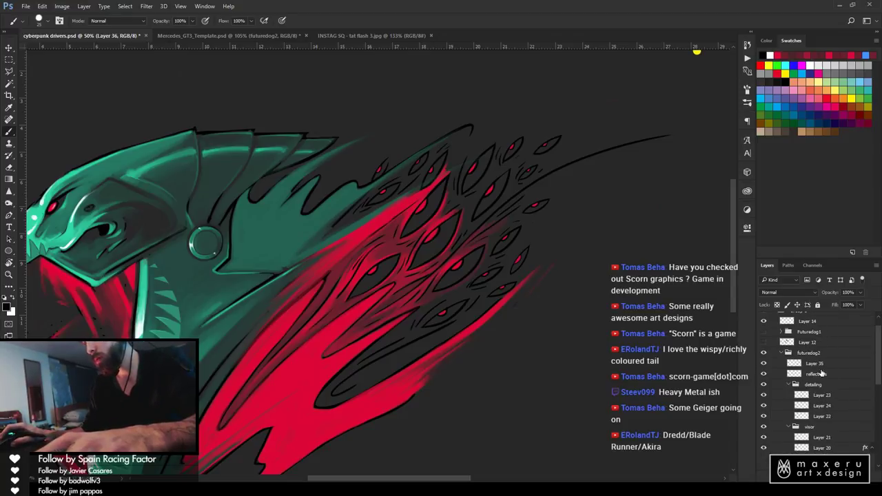
left_click(810, 352)
key("z")
left_click(458, 281, "alt")
left_click(458, 281, "alt")
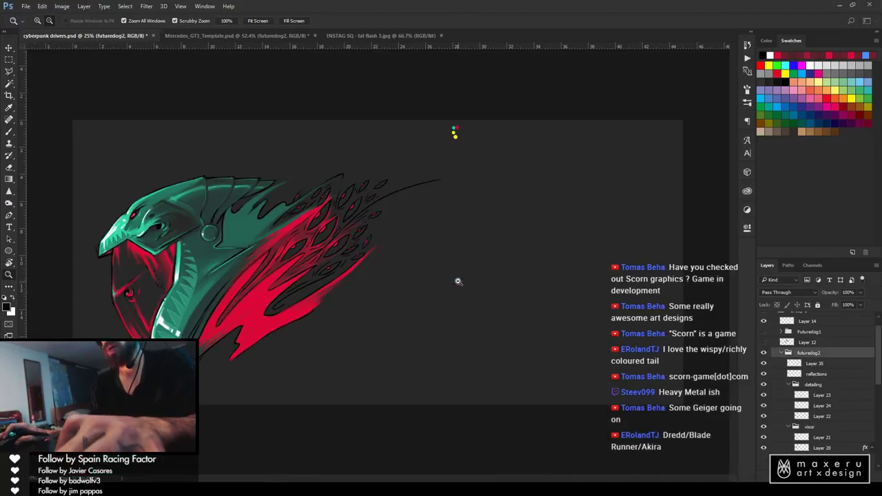
left_click(458, 281, "alt")
left_click_drag(310, 264, 311, 273)
left_click(340, 243)
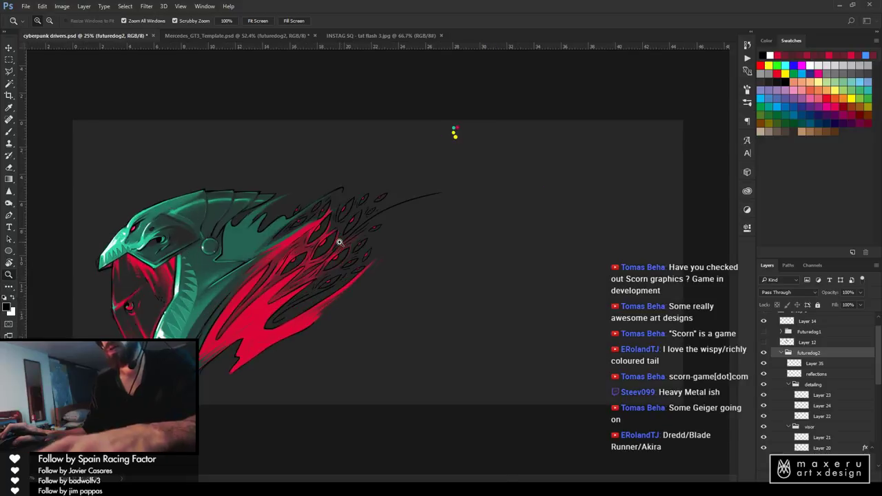
left_click(338, 241)
left_click_drag(384, 269, 478, 245)
Outline a curved, tapering branch rising from the end of the long tail line on Layer 30, using a smaller black brush
key("b")
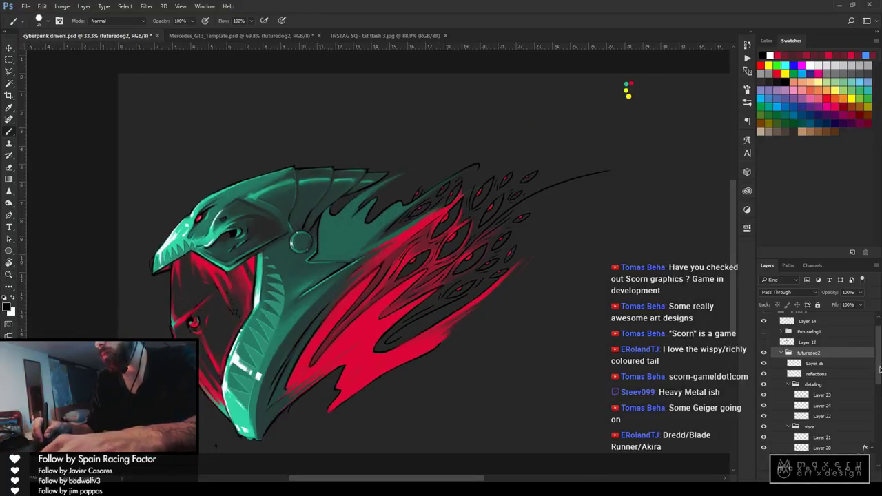
left_click_drag(879, 370, 877, 445)
left_click(816, 402)
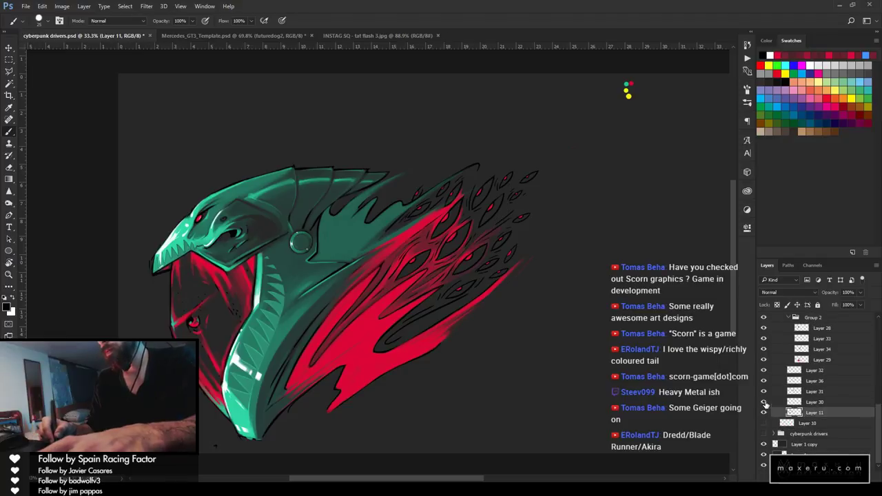
left_click_drag(510, 131, 396, 199)
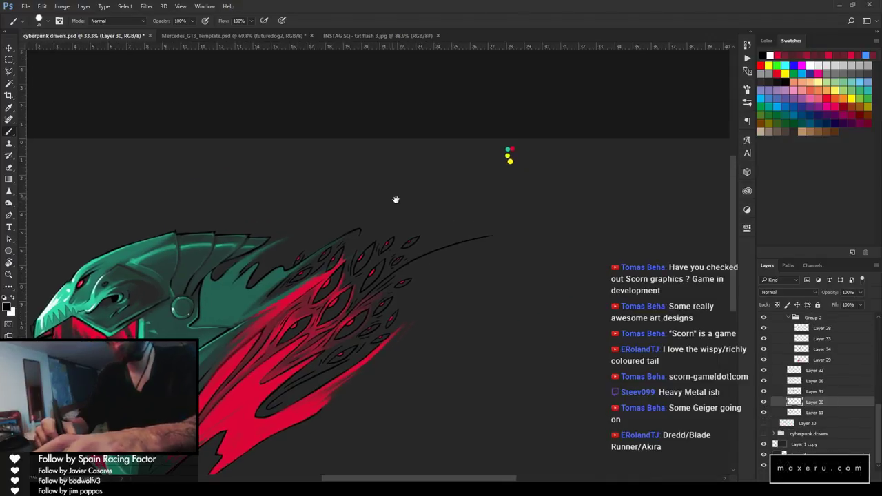
key("bracketleft")
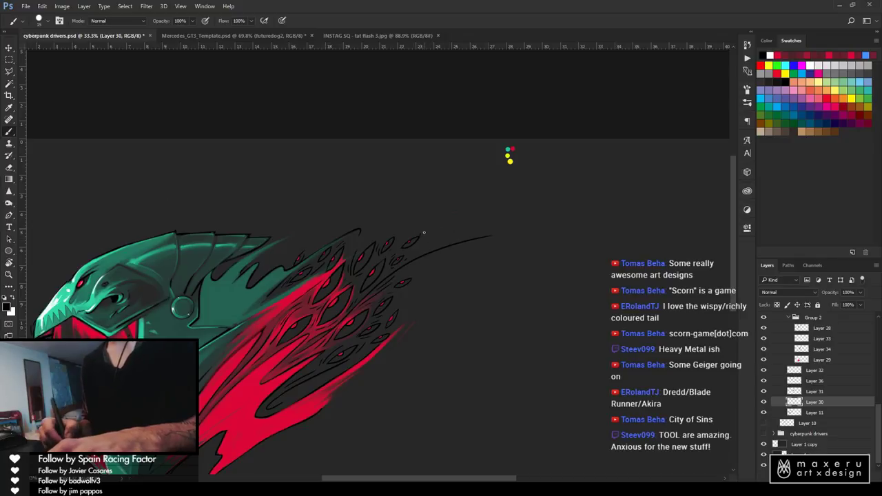
scroll(436, 237, "up", 2)
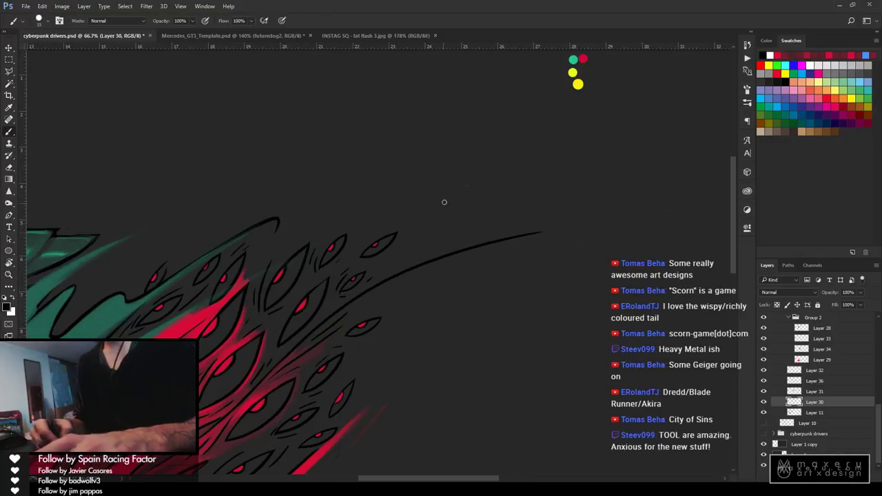
mouse_move(428, 230)
left_mouse_down()
mouse_move(627, 109)
mouse_move(494, 209)
left_mouse_up()
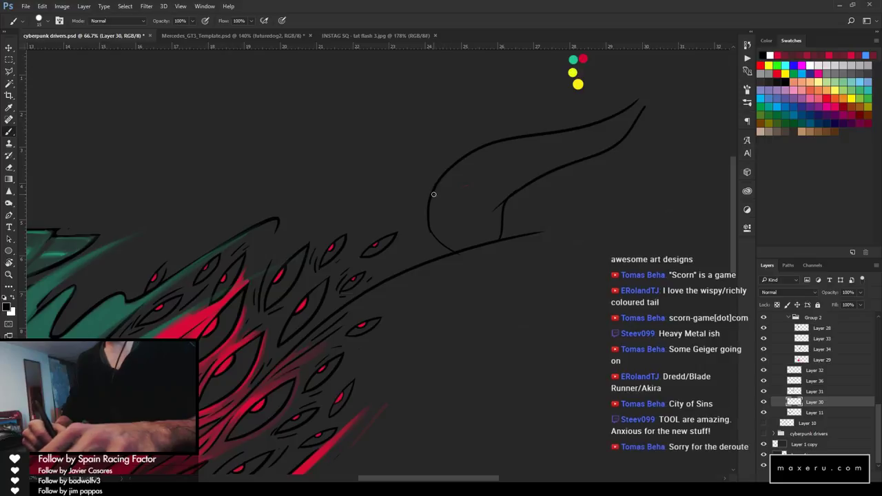
Add curved strands fanning up from the branch and a long sweeping curve at its outer end, and erase the branch's pointed tip
mouse_move(434, 191)
left_mouse_down()
mouse_move(475, 60)
mouse_move(450, 163)
left_mouse_up()
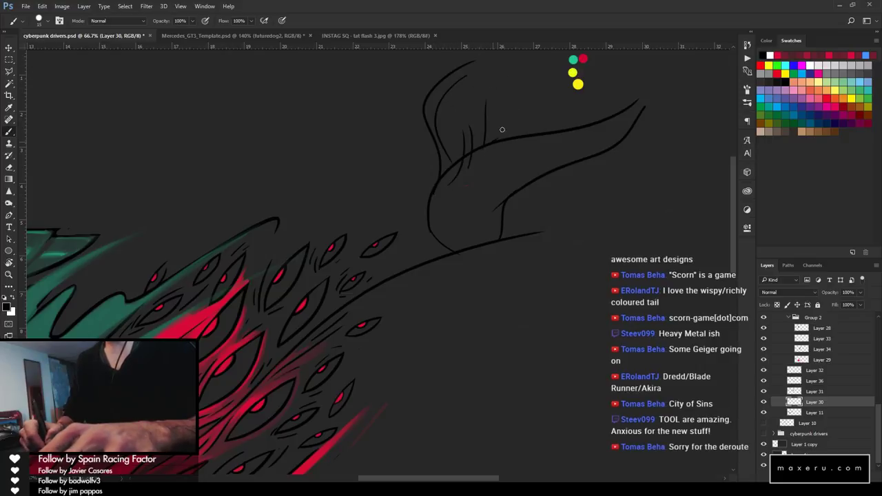
left_click_drag(591, 113, 525, 200)
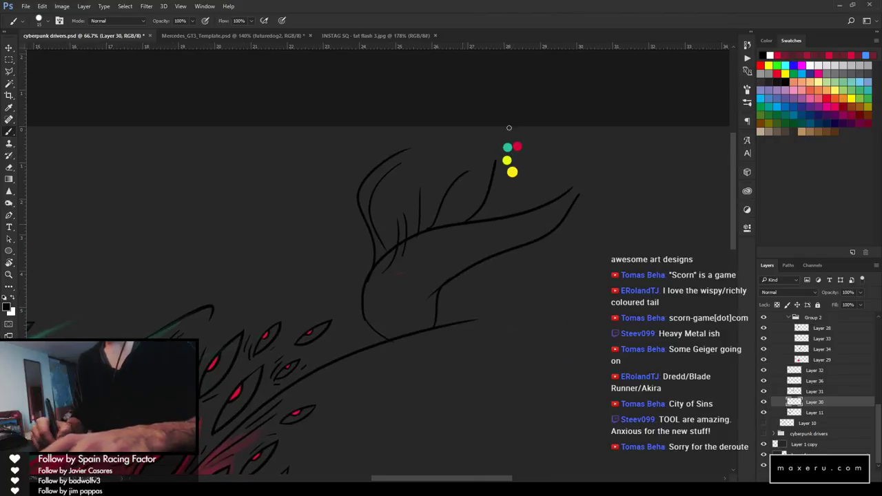
left_click_drag(495, 255, 661, 144)
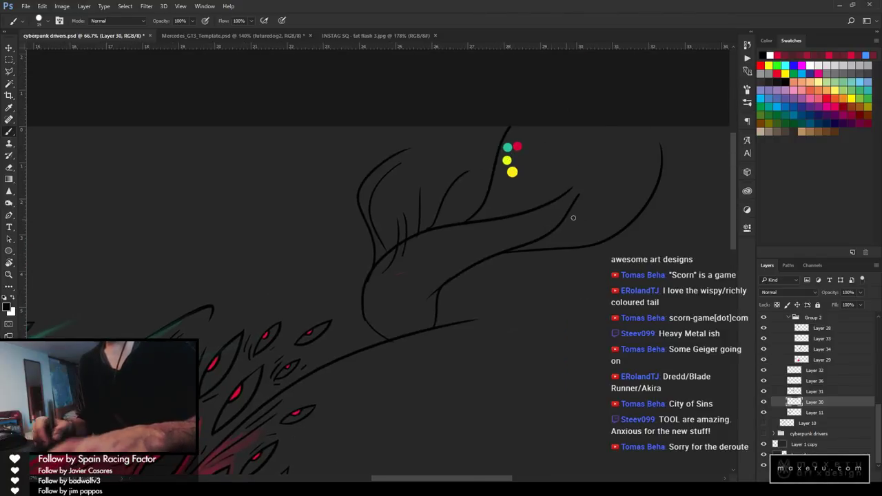
key("e")
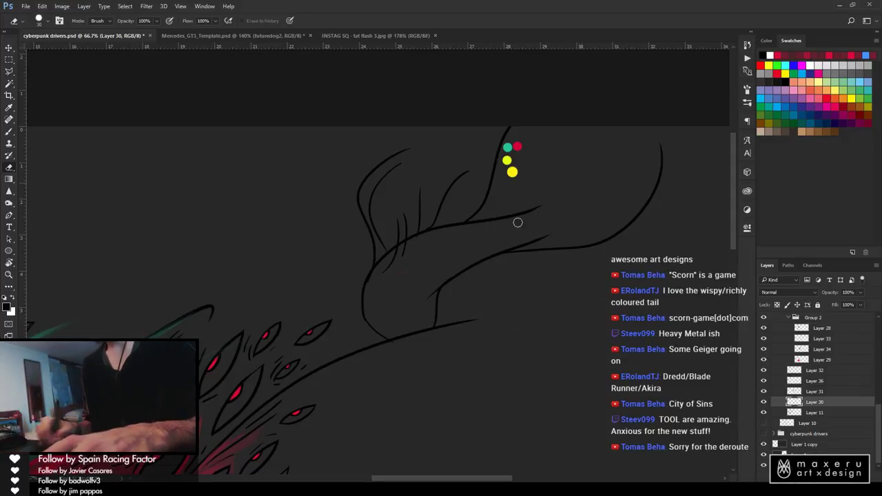
Enlarge the canvas to 40 cm high and about 60 cm wide, keeping the centre anchor
key("z")
left_click(419, 258, "alt")
left_click(421, 260, "alt")
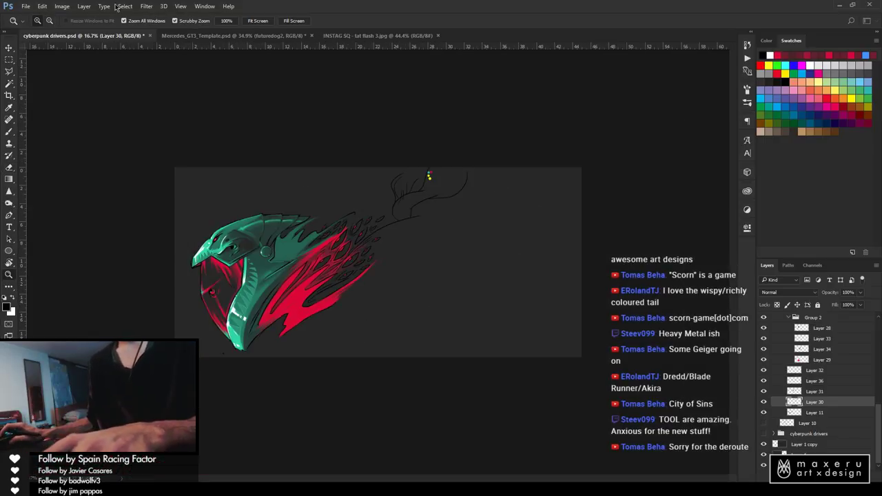
left_click(61, 6)
left_click(77, 82)
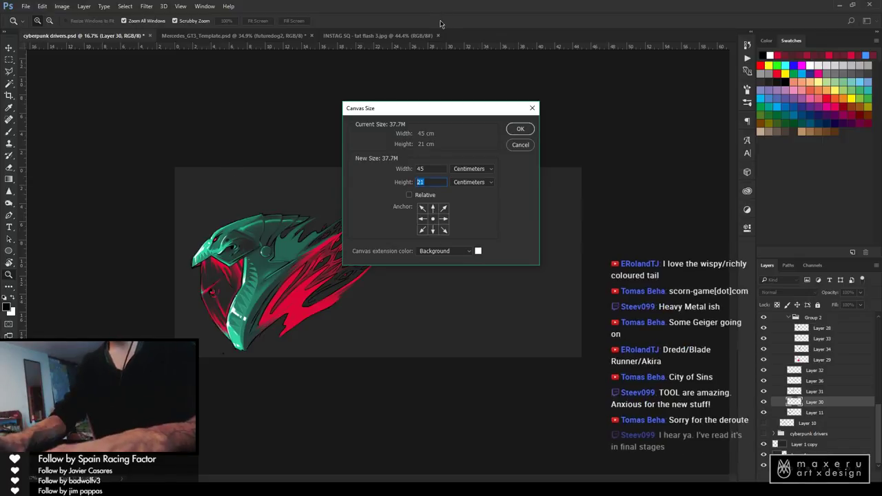
type("40")
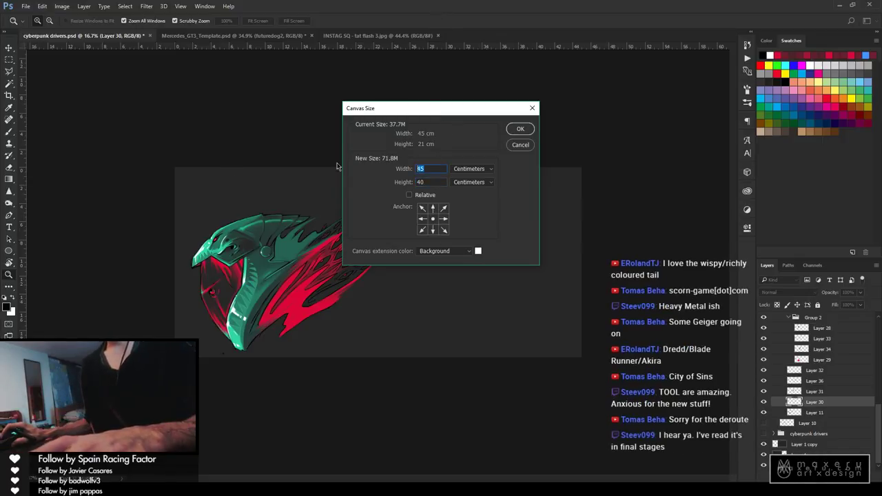
key("Return")
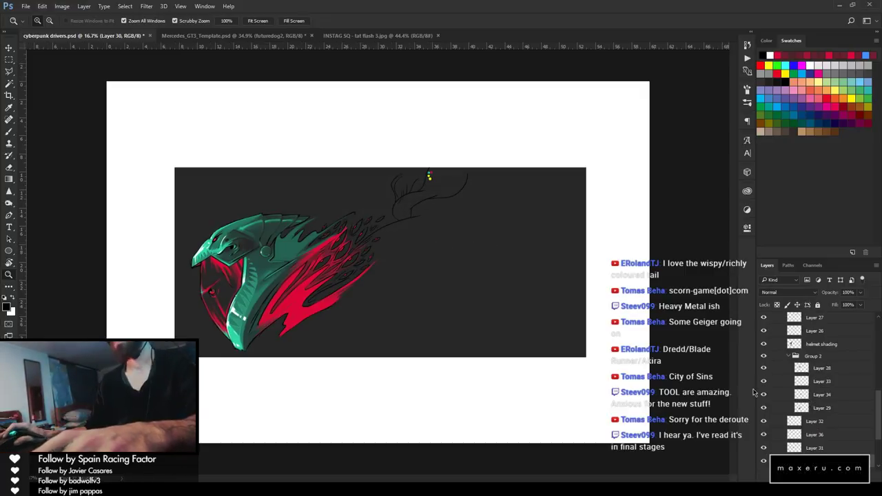
Sample the dark grey backdrop colour and fill a new layer above the Background with it to cover the whole canvas
scroll(771, 392, "down", 4)
left_click(803, 438)
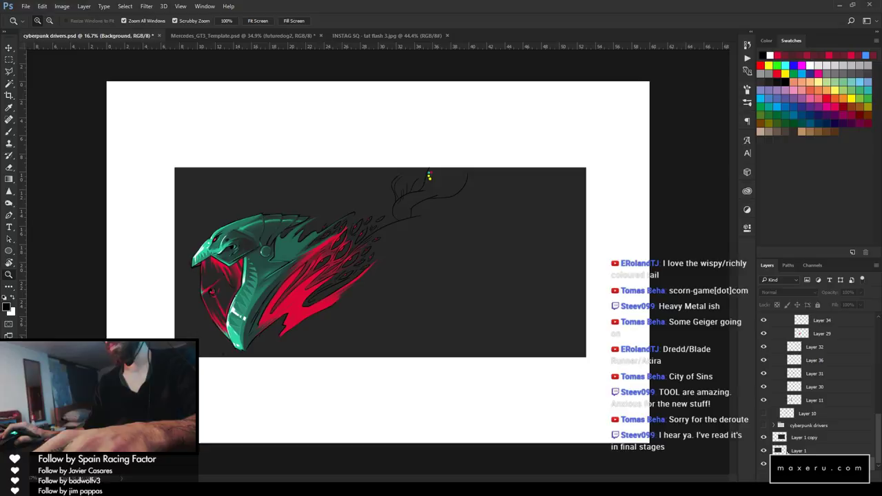
left_click(806, 450, "shift")
mouse_move(806, 449)
left_mouse_down()
mouse_move(813, 445)
mouse_move(803, 441)
left_mouse_up()
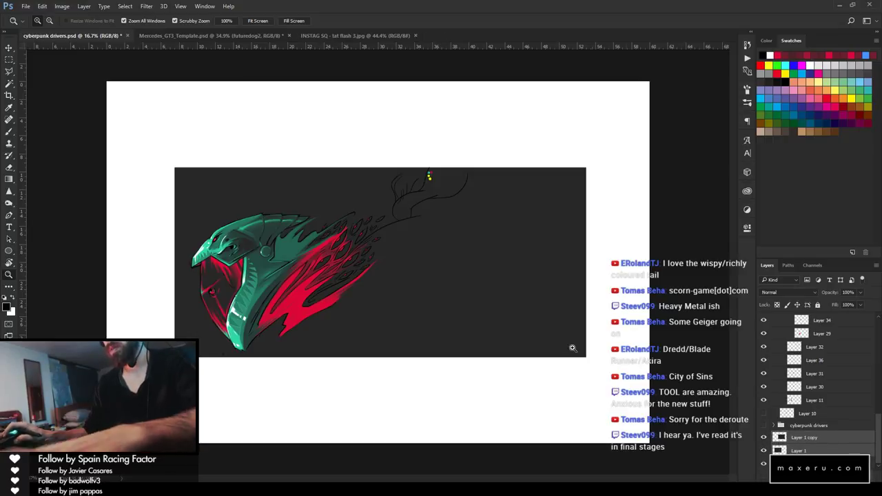
key("i")
left_click(812, 441)
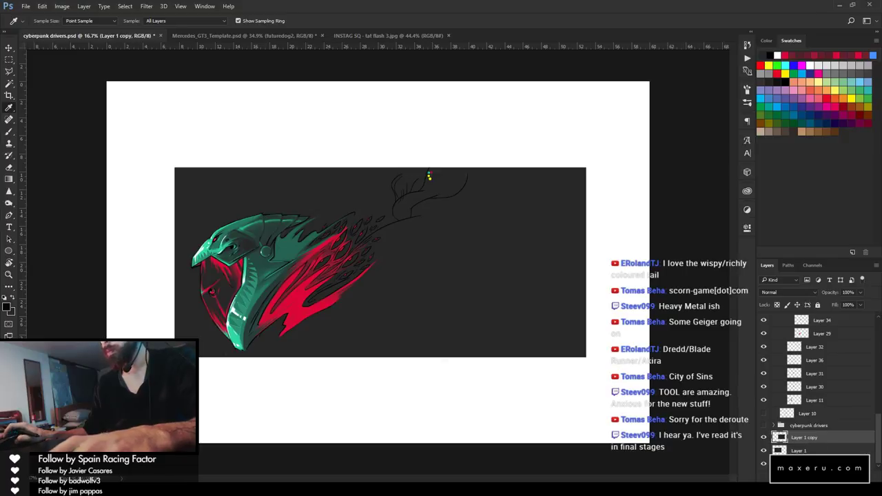
left_click(806, 463)
left_click(852, 477)
key("ctrl+z")
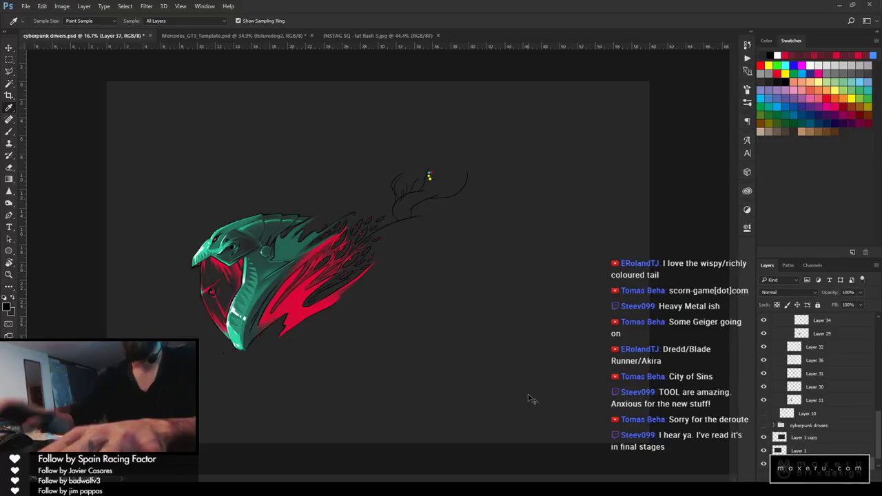
Delete the old backdrop layers Layer 1 copy and Layer 1
left_click(793, 439)
left_click(819, 448, "shift")
left_click_drag(819, 448, 870, 477)
Move the SWATCHES layer's colour dots off the branch sketch into the empty area above the cobra's tail, and select Layer 2
key("z")
left_click(427, 192)
left_click(391, 241)
left_click(390, 244)
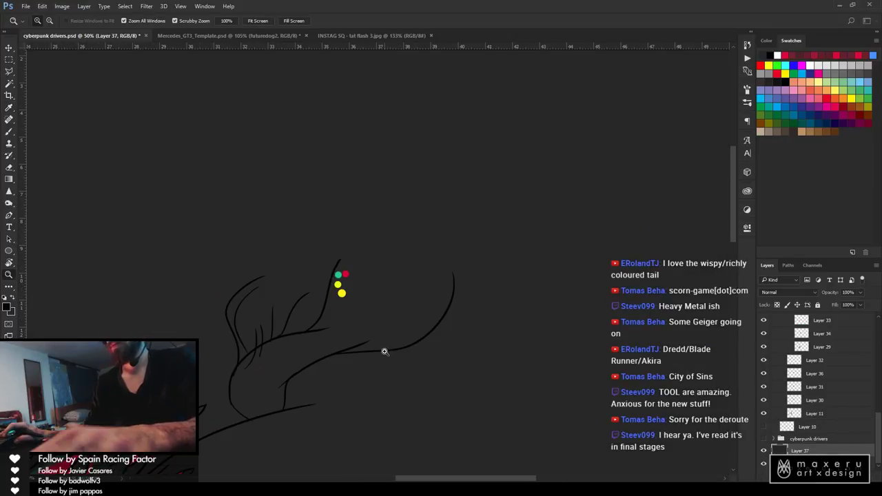
left_click_drag(383, 351, 628, 214)
key("v")
left_click(585, 160)
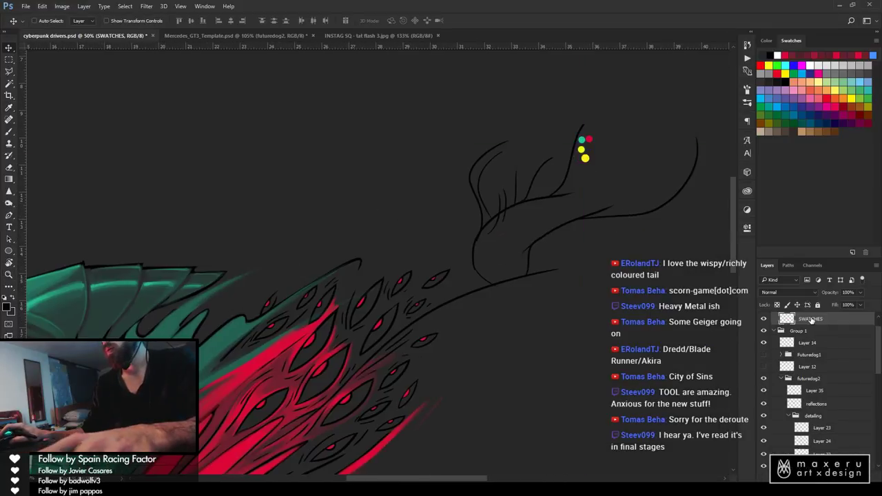
left_click_drag(596, 149, 339, 97)
scroll(824, 376, "up", 1)
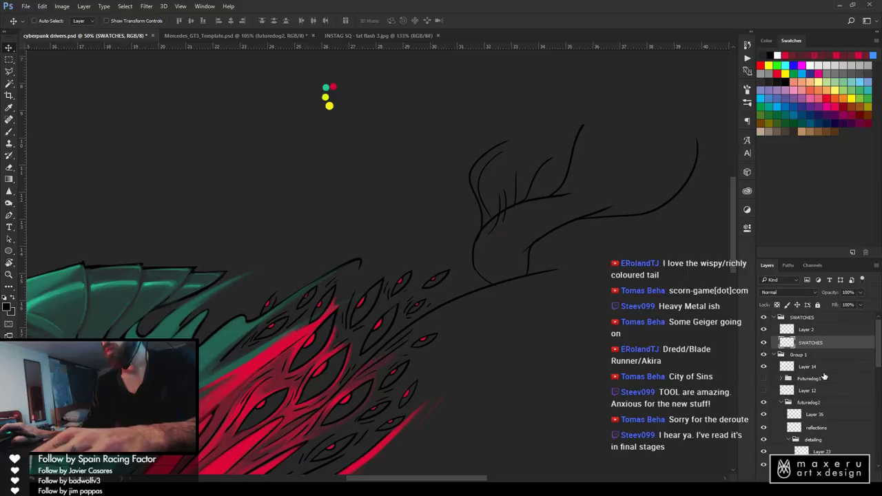
left_click(806, 330)
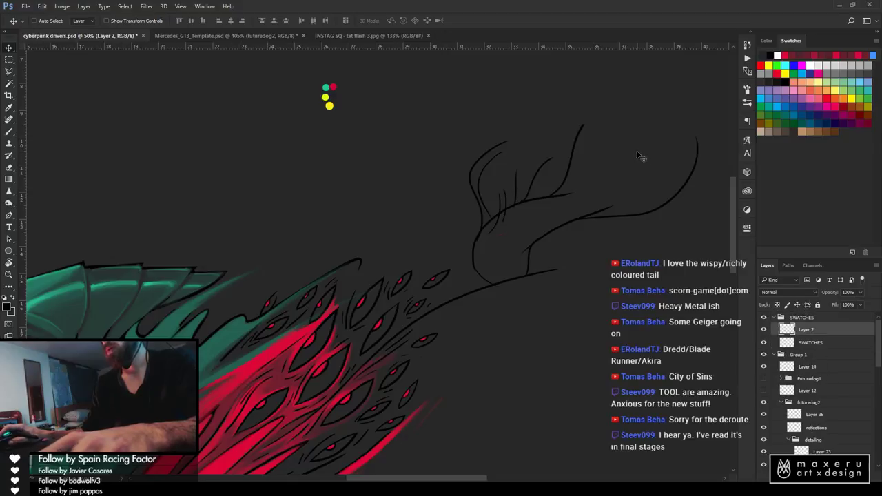
mouse_move(637, 156)
left_mouse_down()
mouse_move(365, 83)
mouse_move(358, 103)
mouse_move(386, 101)
left_mouse_up()
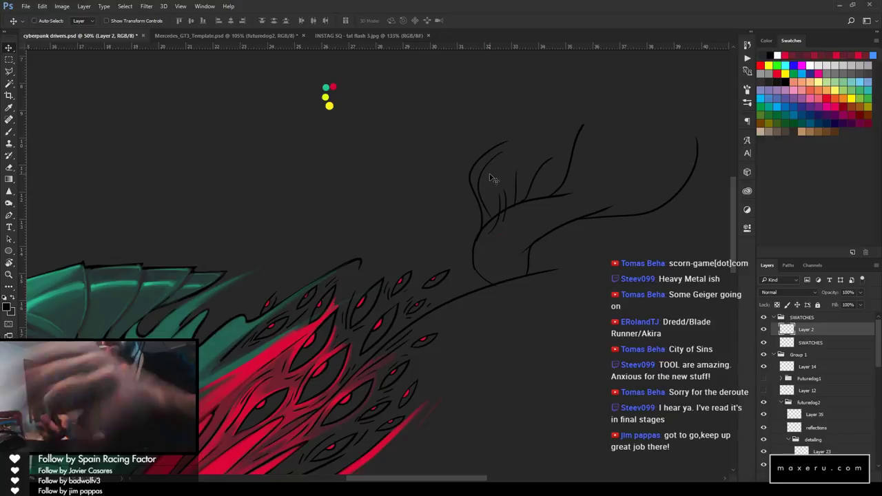
On Layer 30, erase the branch's lower outer curve, the tail line crossing its base and the overshoot at the inner corner
key("z")
left_click(539, 252)
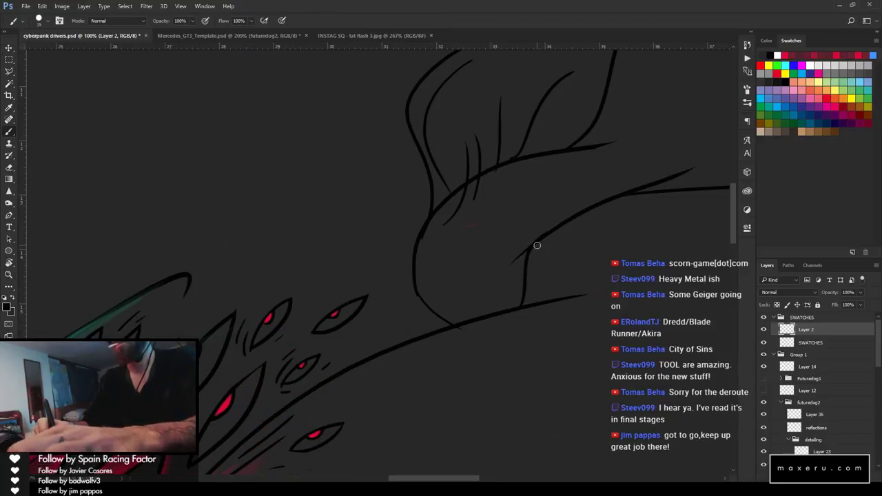
key("v")
left_click(539, 254, "ctrl")
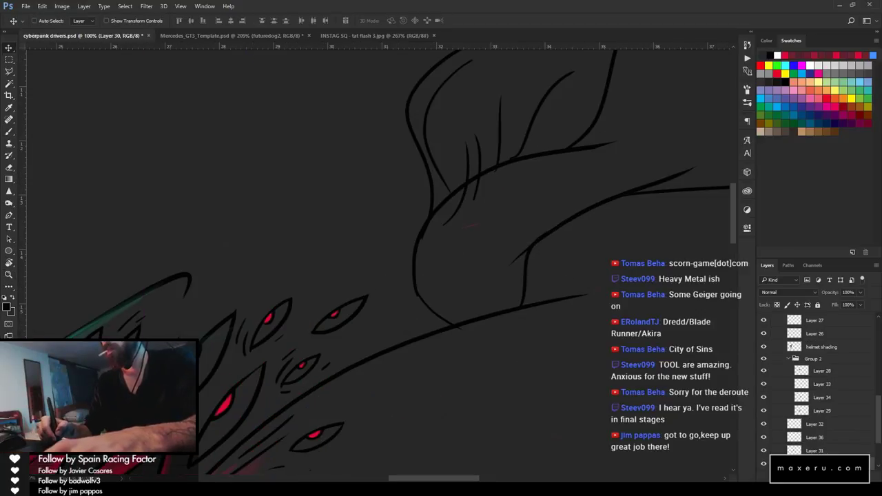
key("e")
left_click_drag(414, 282, 436, 313)
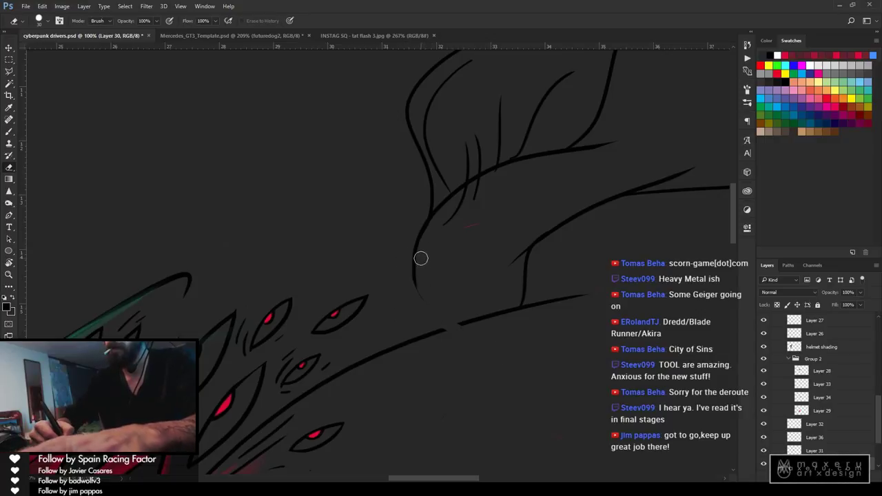
left_click_drag(422, 282, 430, 306)
mouse_move(525, 241)
left_mouse_down()
mouse_move(517, 272)
mouse_move(524, 249)
mouse_move(502, 330)
mouse_move(511, 310)
mouse_move(488, 338)
mouse_move(488, 316)
mouse_move(467, 323)
left_mouse_up()
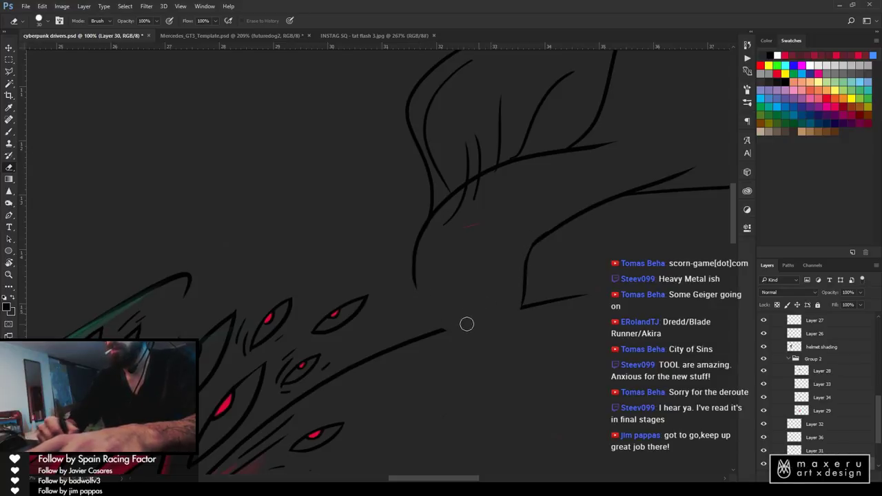
Redraw the branch's lower outer curve so it ends exactly on the tail line
key("b")
left_click_drag(414, 277, 470, 341)
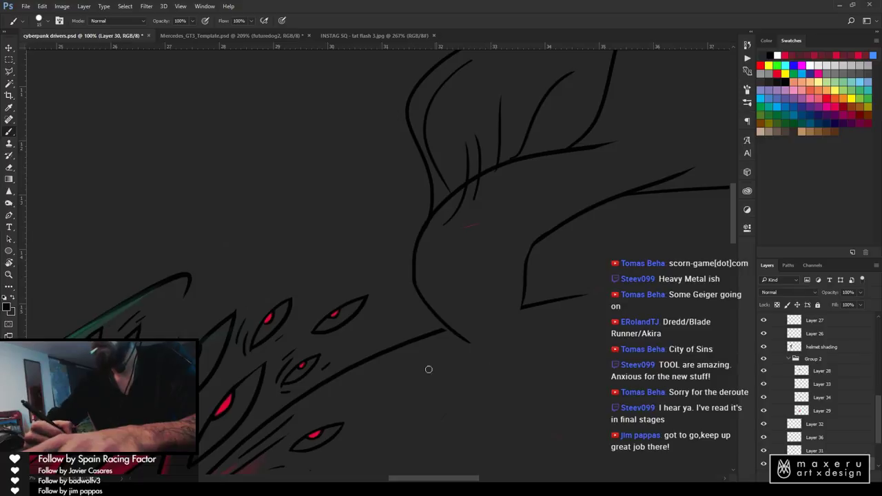
key("ctrl+z")
left_click_drag(413, 282, 449, 329)
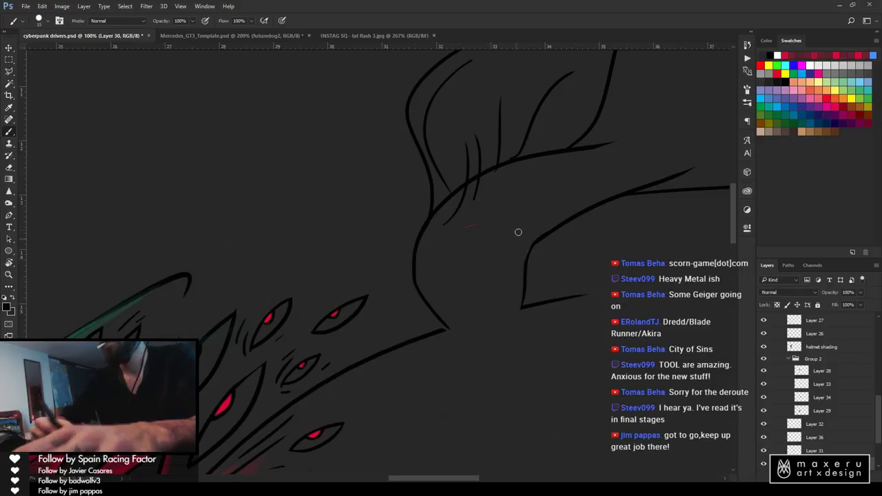
Erase the start of the branch's upper contour with its crossing strokes, and brush short curved strokes around the strand bases
left_click_drag(518, 232, 403, 305)
key("e")
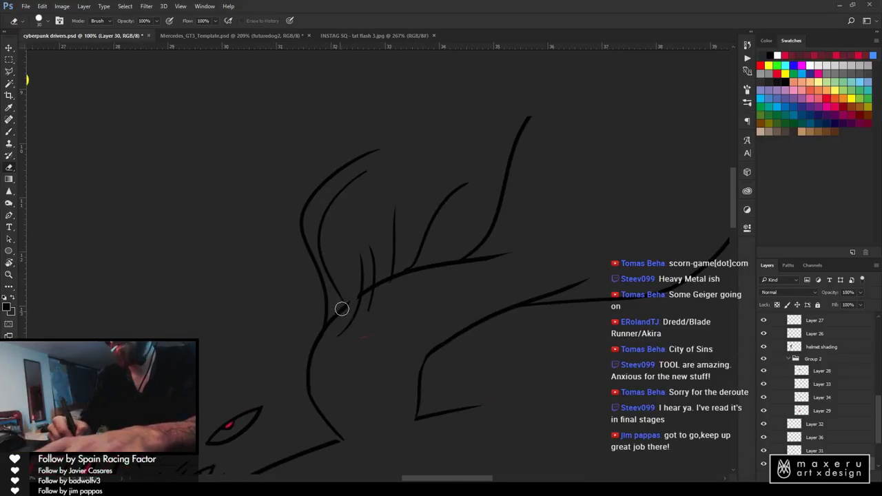
mouse_move(342, 309)
left_mouse_down()
mouse_move(363, 265)
mouse_move(372, 303)
mouse_move(349, 313)
mouse_move(340, 332)
mouse_move(333, 313)
mouse_move(345, 376)
mouse_move(362, 319)
mouse_move(468, 237)
left_mouse_up()
key("b")
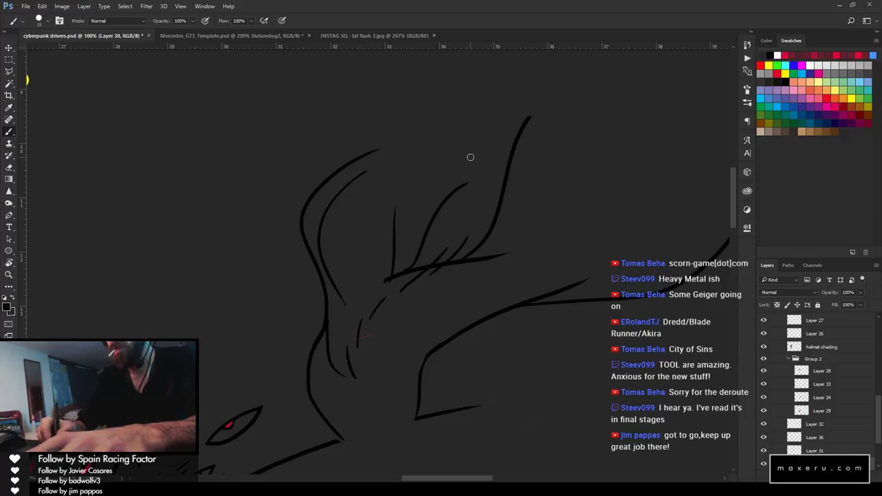
Shrink the eraser and remove the contour line running through the bases of the middle strands
key("e")
key("[")
key("[")
key("[")
key("[")
key("[")
key("[")
key("[")
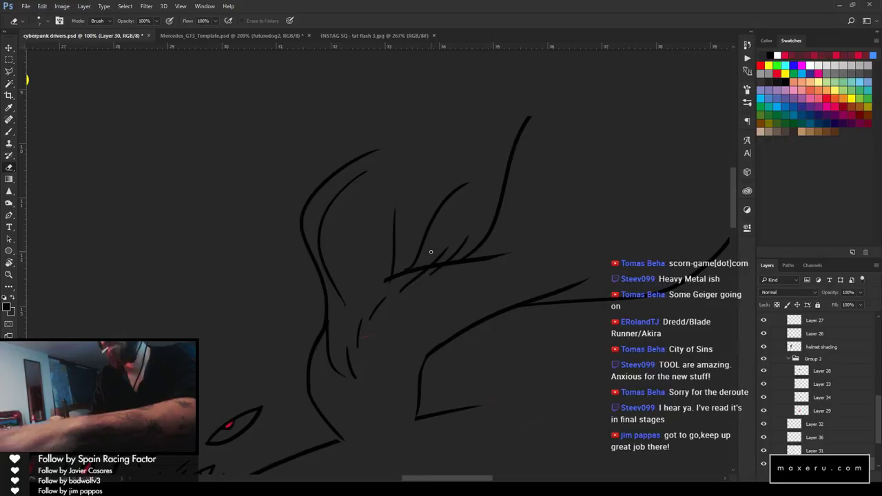
left_click_drag(420, 265, 410, 273)
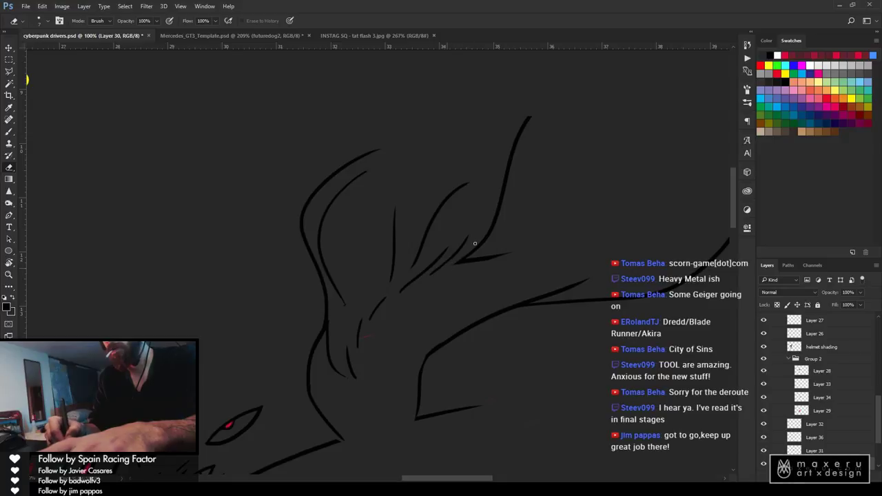
Draw two long curved strands sweeping upward between the tall middle strand and the branch's outermost curve
key("b")
left_click_drag(312, 235, 248, 280)
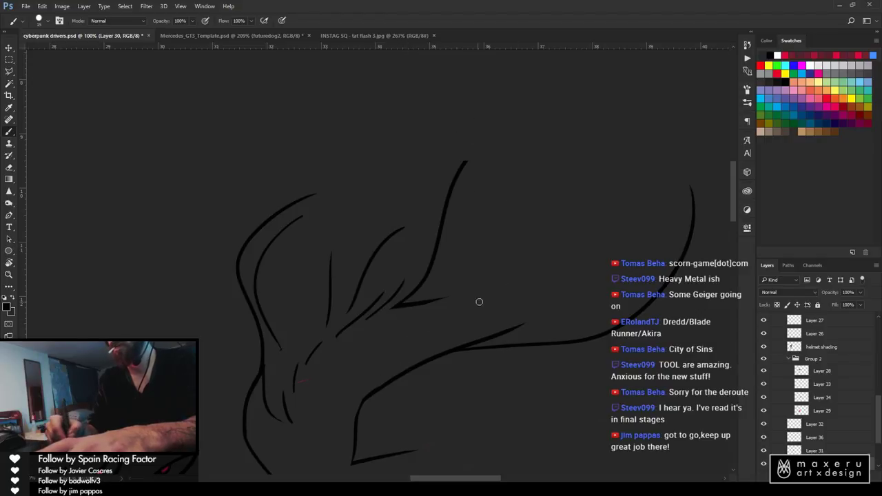
mouse_move(447, 311)
left_mouse_down()
mouse_move(528, 221)
mouse_move(544, 175)
left_mouse_up()
left_click_drag(475, 319, 633, 187)
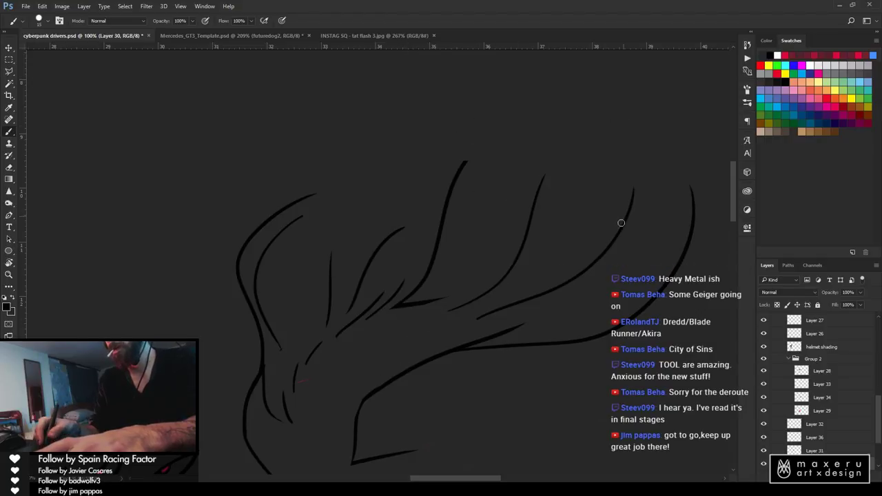
Brush two more curved strands, one just inside the branch's outermost curve and one rising between the two tall strands
left_click_drag(522, 313, 667, 222)
key("e")
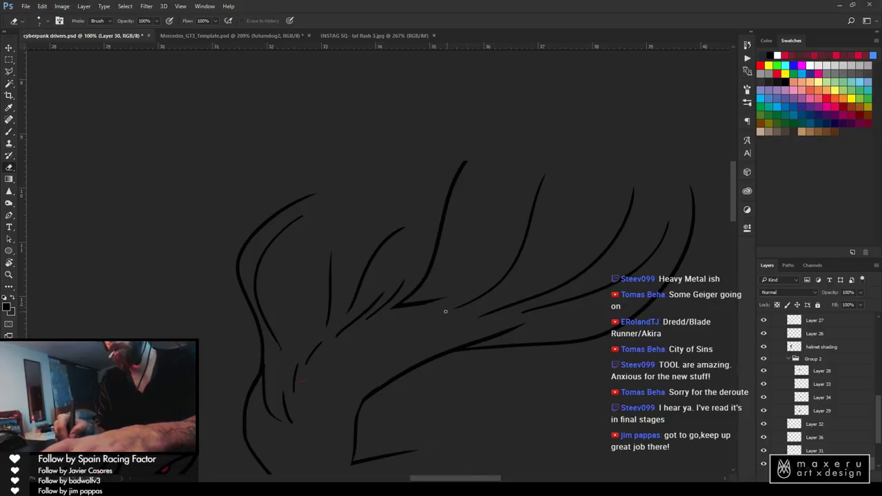
key("b")
left_click_drag(492, 297, 610, 146)
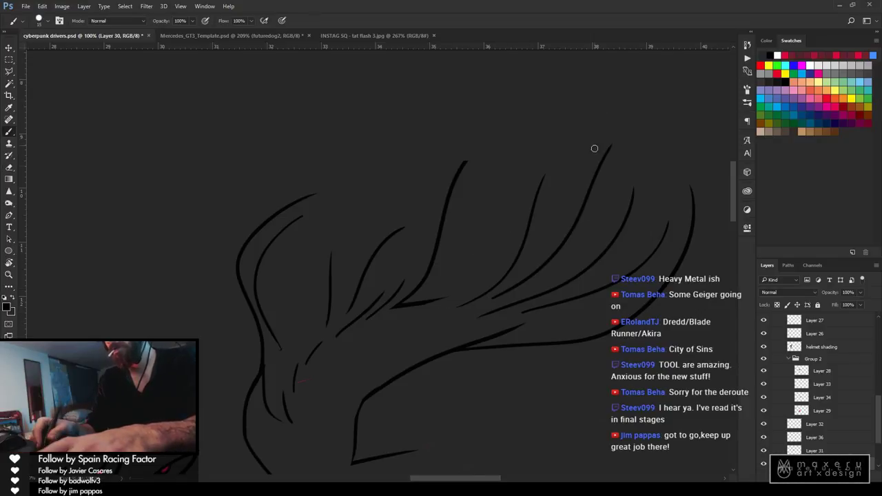
Erase excess from the strand bases and taper the tip of the tall middle strand
key("e")
left_click_drag(522, 277, 479, 307)
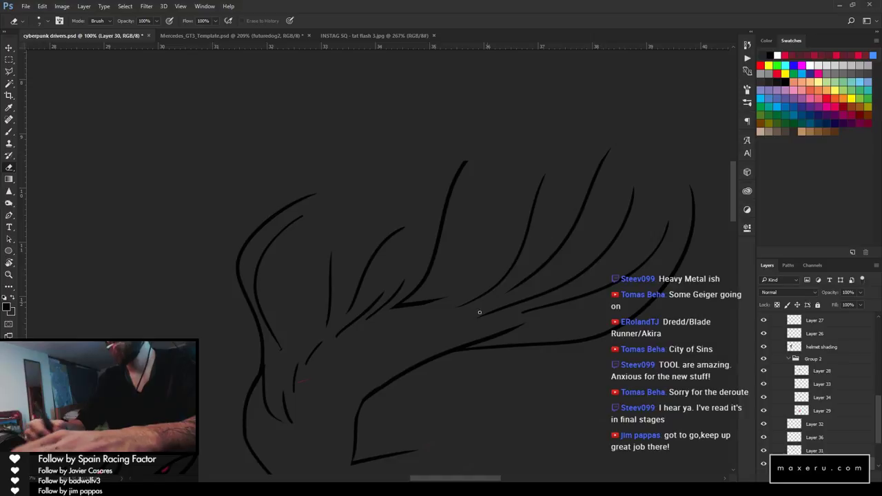
key("b")
key("e")
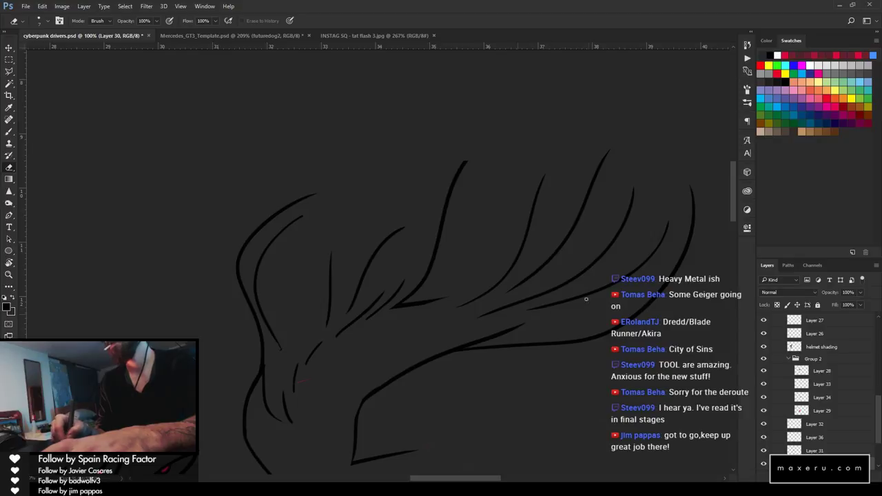
key("b")
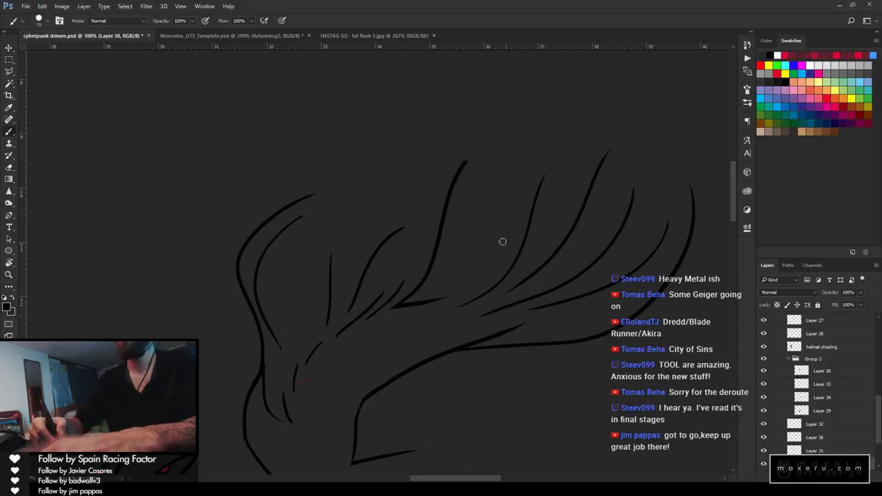
key("e")
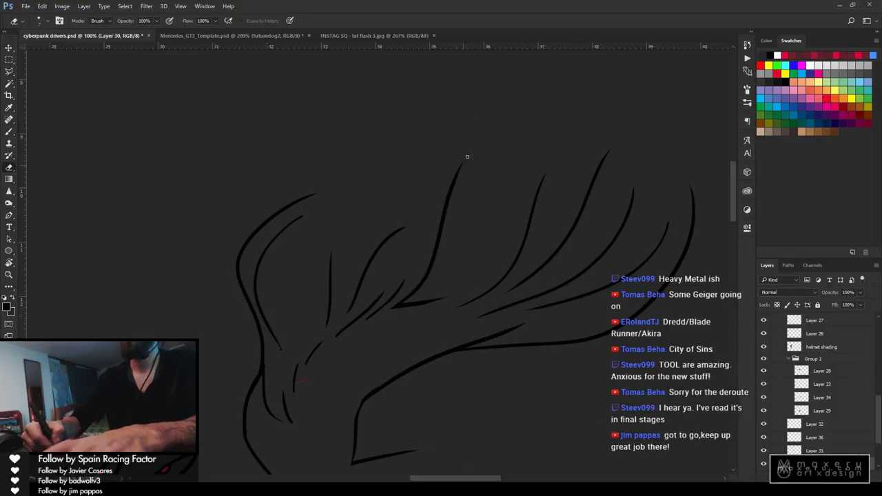
Check the branch against the whole cobra artwork and save the document
key("z")
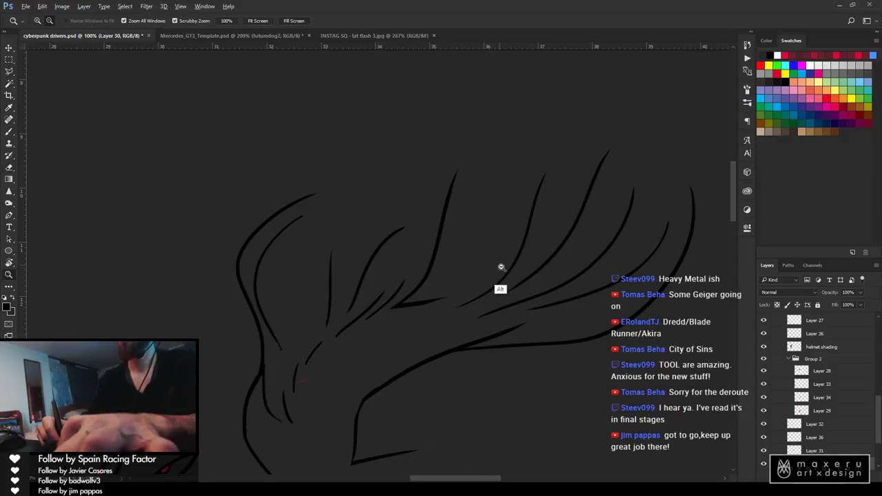
left_click(501, 267, "alt")
left_click(501, 267, "alt")
left_click(500, 268, "alt")
left_click(501, 267, "alt")
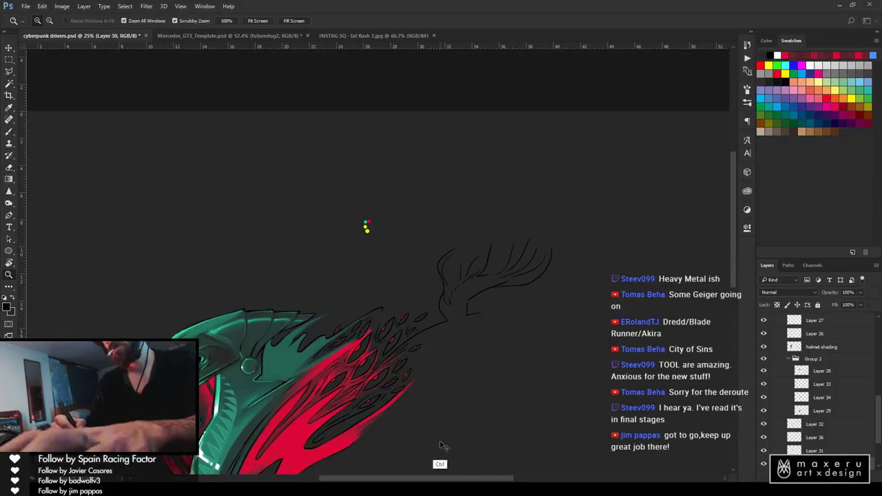
key("ctrl+s")
Examine the full cobra composition, the branch's strands and its open underside up close
left_click_drag(376, 381, 419, 367)
left_click_drag(523, 321, 545, 236)
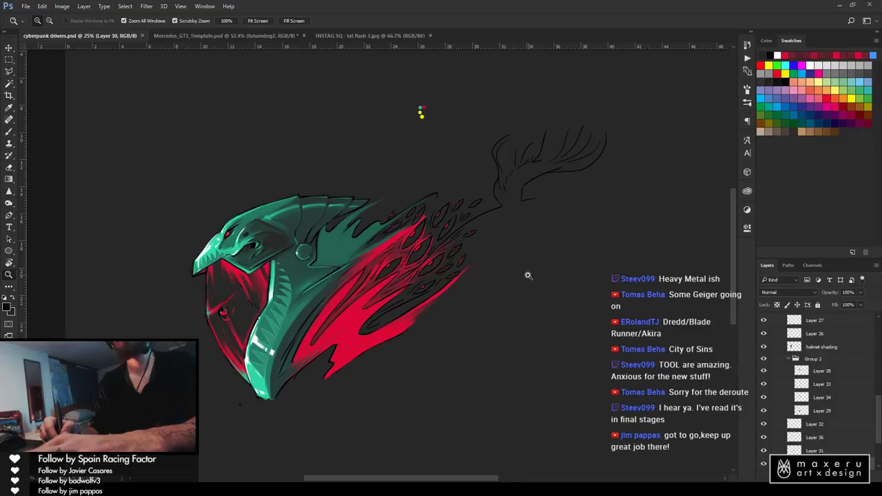
left_click(550, 244)
left_click(541, 257)
left_click_drag(527, 254, 485, 289)
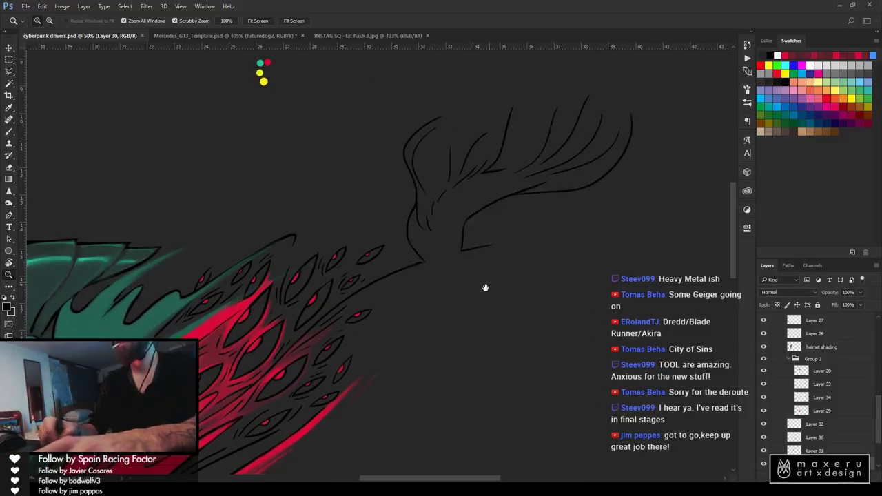
key("b")
key("z")
left_click(449, 249)
left_click(448, 249)
key("b")
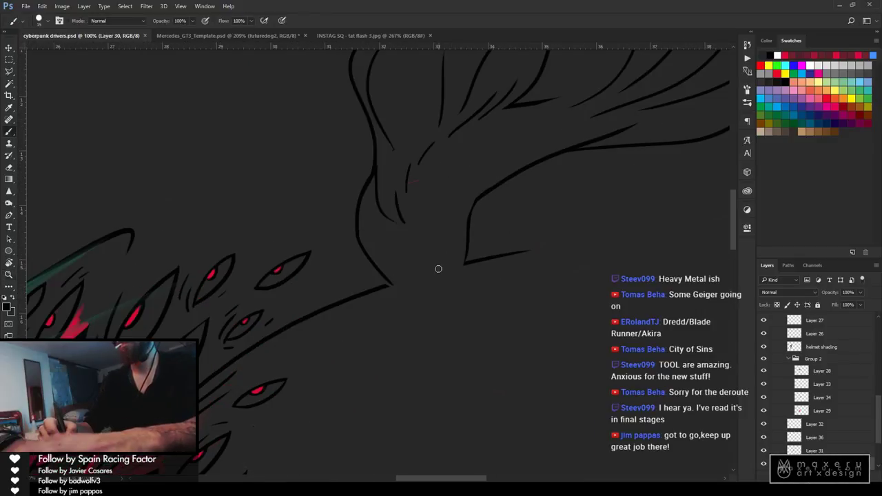
left_click_drag(295, 141, 330, 257)
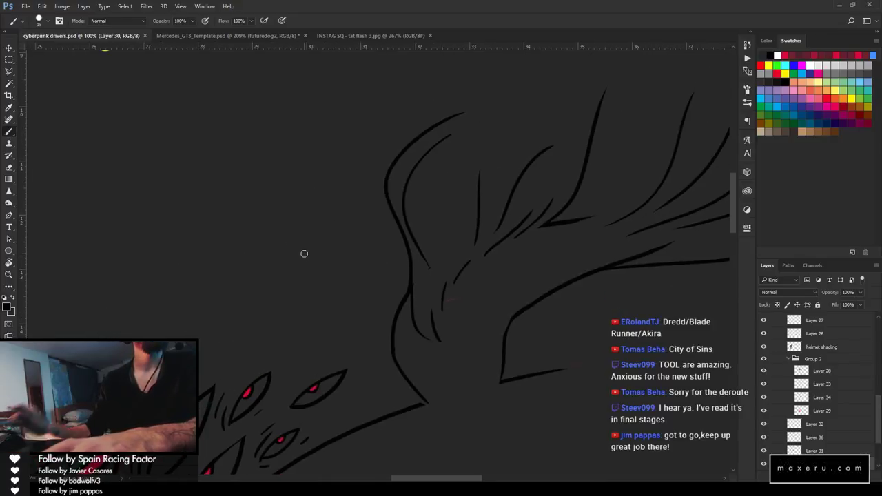
left_click_drag(508, 289, 372, 184)
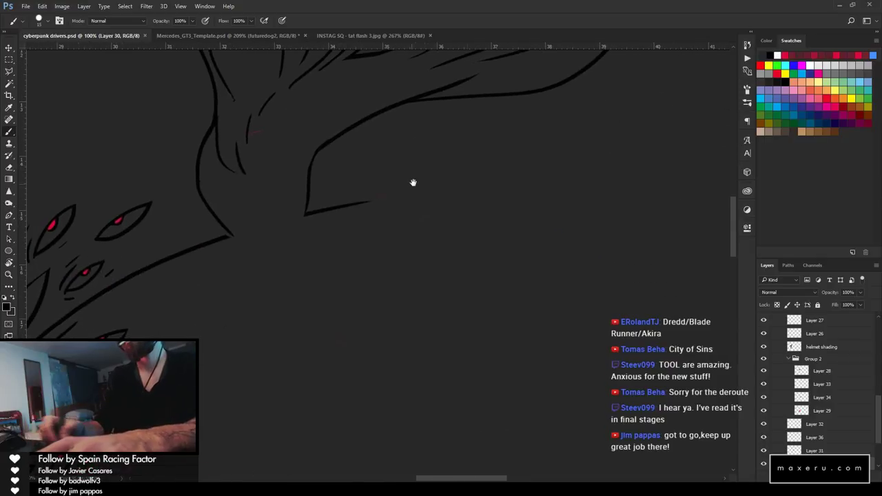
scroll(413, 182, "right", 6)
scroll(412, 182, "up", 2)
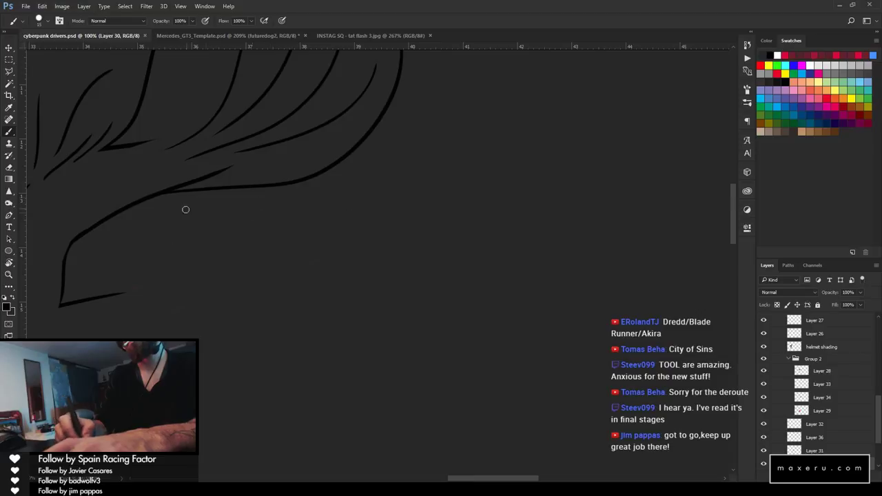
mouse_move(186, 193)
left_mouse_down()
mouse_move(169, 268)
mouse_move(301, 494)
left_mouse_up()
left_click_drag(251, 284, 418, 162)
key("ctrl+z")
Draw a long S-shaped outer contour from the branch's underside downward and back toward the cobra, and start a parallel inner line
key("z")
left_click(484, 298, "alt")
left_click(484, 298, "alt")
left_click(483, 298, "alt")
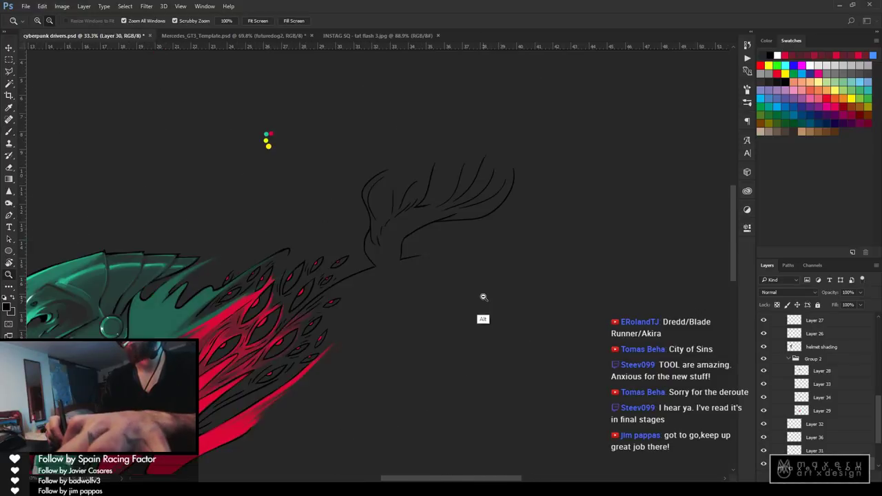
key("b")
mouse_move(441, 223)
left_mouse_down()
mouse_move(499, 303)
mouse_move(434, 406)
left_mouse_up()
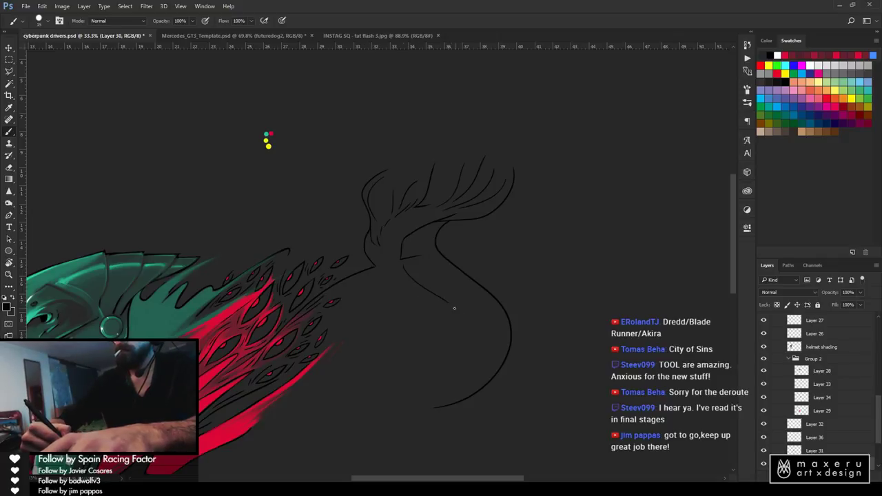
Extend the inner line down into the outer contour's lower bend, redrawing it until the two merge smoothly
left_click_drag(449, 303, 478, 362)
key("ctrl+z")
left_click_drag(448, 301, 488, 388)
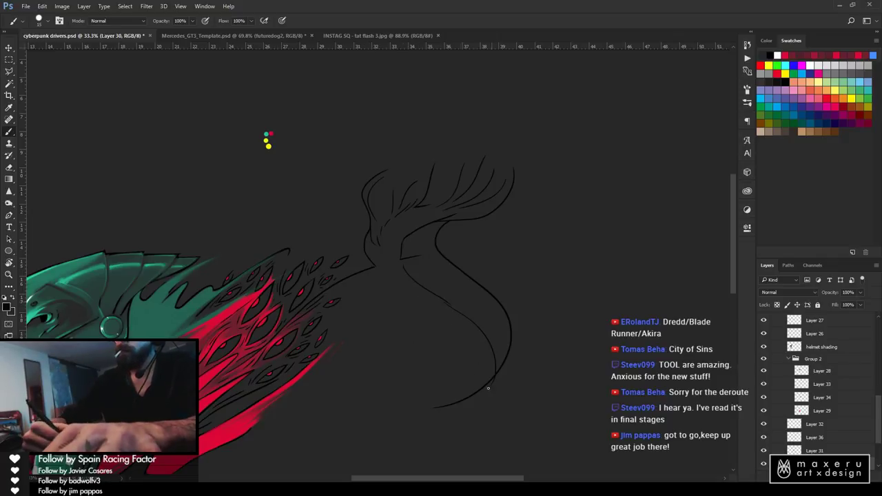
key("ctrl+z")
mouse_move(445, 300)
left_mouse_down()
mouse_move(472, 322)
mouse_move(444, 412)
left_mouse_up()
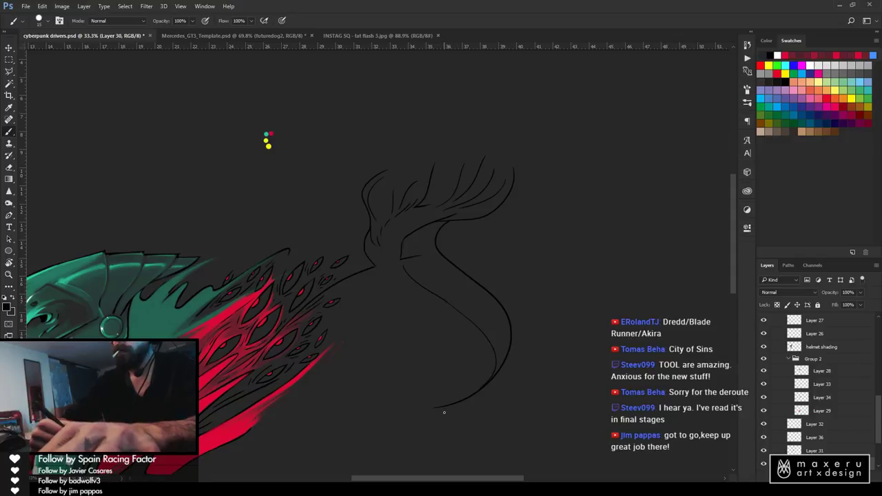
Draw a curve from the inner line's bend sweeping back toward the cobra, parallel to the outer contour's lower end
left_click_drag(475, 329, 435, 387)
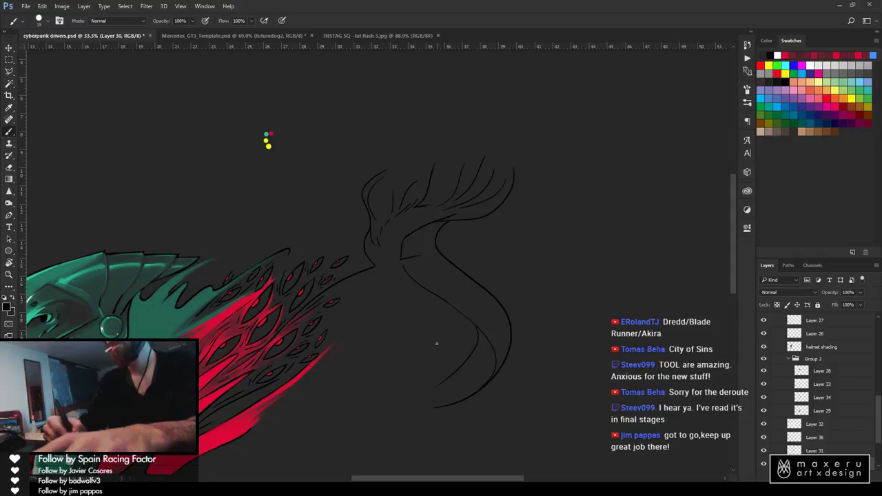
key("ctrl+z")
left_click_drag(475, 324, 436, 367)
key("ctrl+z")
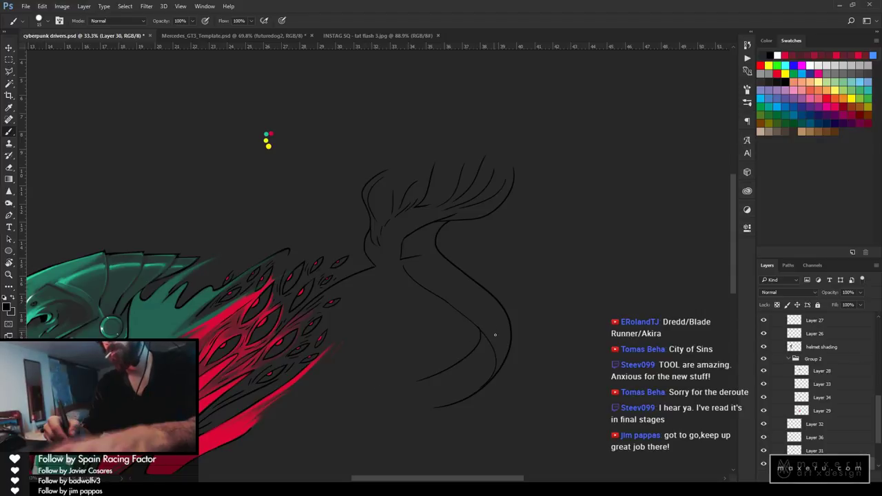
Add short shading strokes inside the lower bend, then erase the stub at the branch's inner corner and thin the inner line
scroll(491, 345, "up", 2)
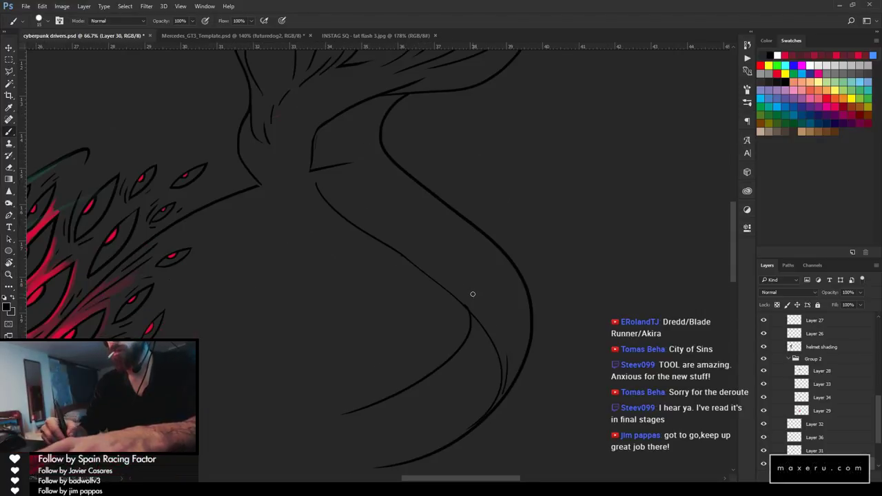
key("e")
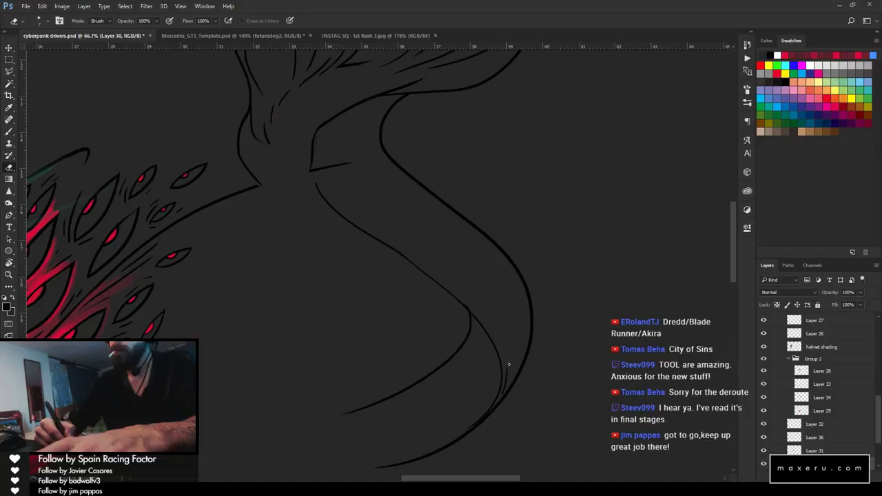
key("b")
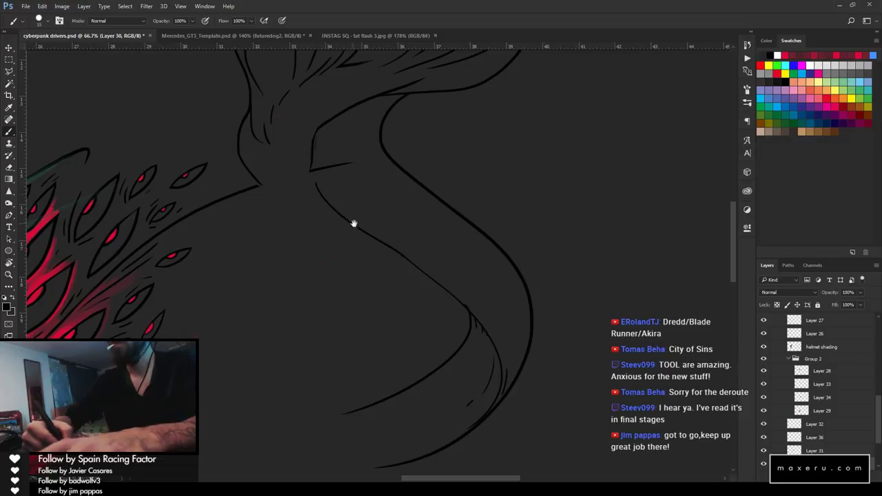
key("e")
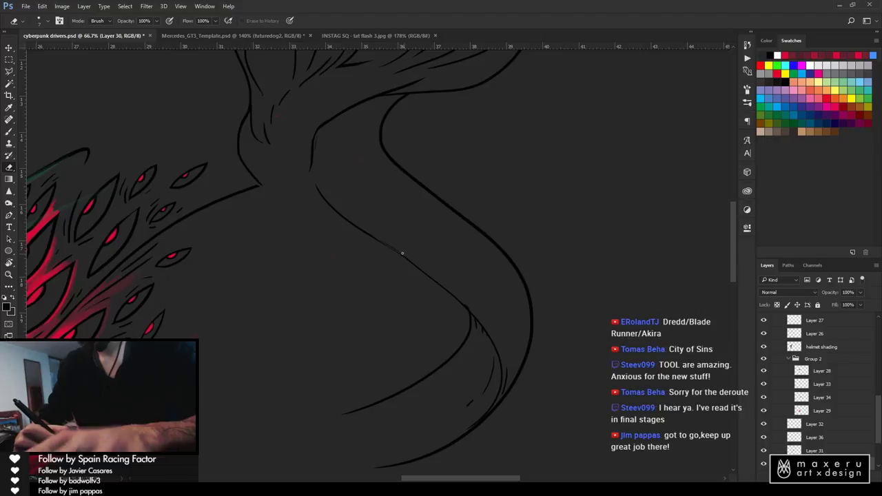
Switch to Mercedes_GT3_Template.psd and show the UVW wireframe layer over the cobra on the car template
key("z")
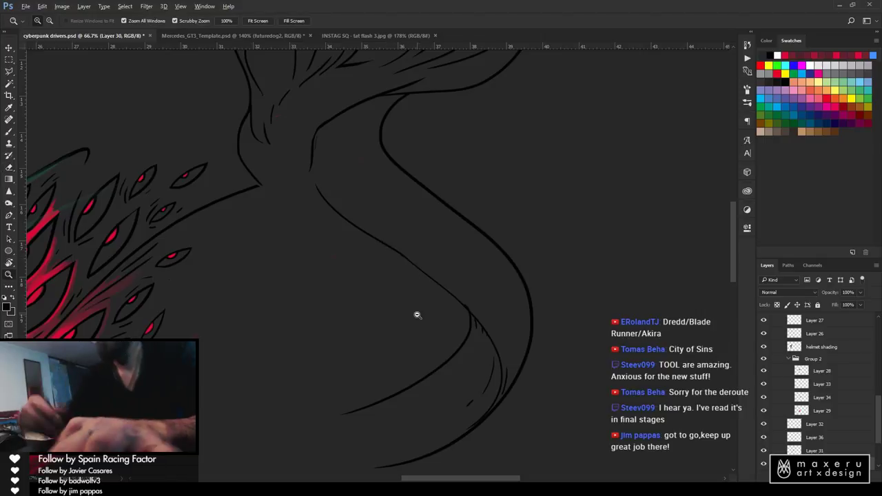
left_click(415, 315, "alt")
left_click(415, 315, "alt")
left_click(392, 360, "alt")
left_click_drag(496, 293, 551, 161)
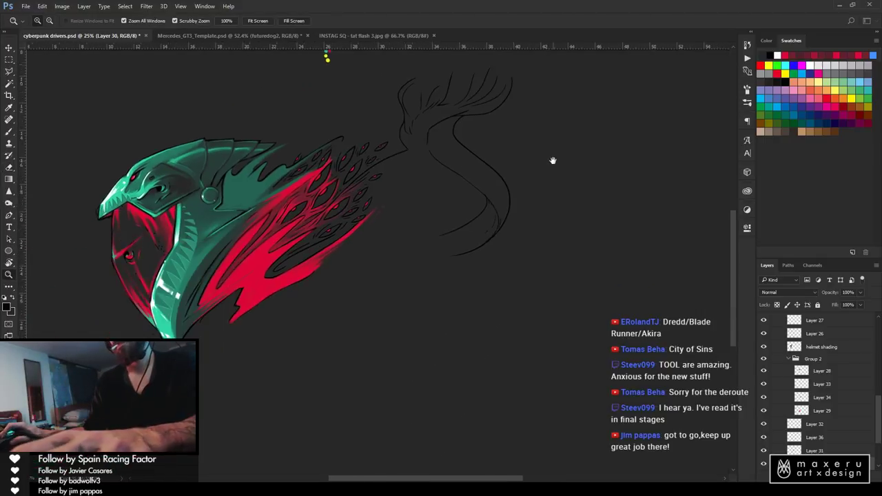
left_click(231, 37)
left_click_drag(368, 337, 398, 108)
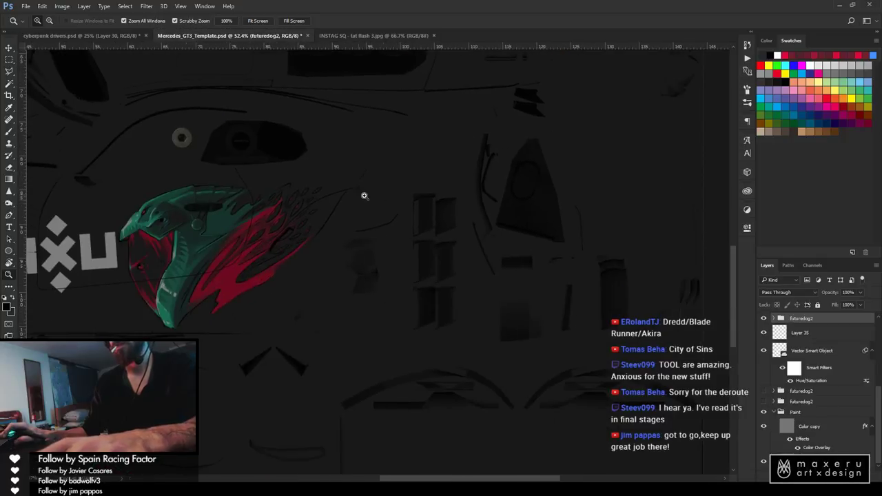
scroll(804, 333, "up", 4)
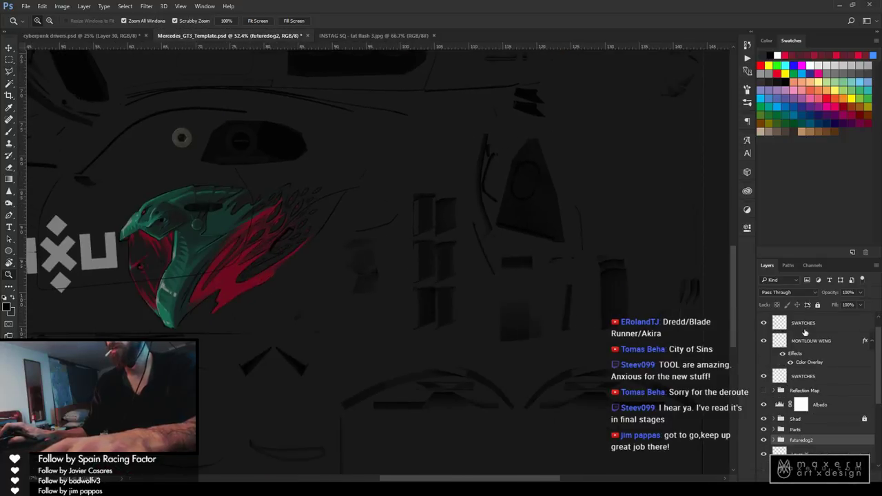
scroll(850, 374, "up", 1)
left_click(763, 321)
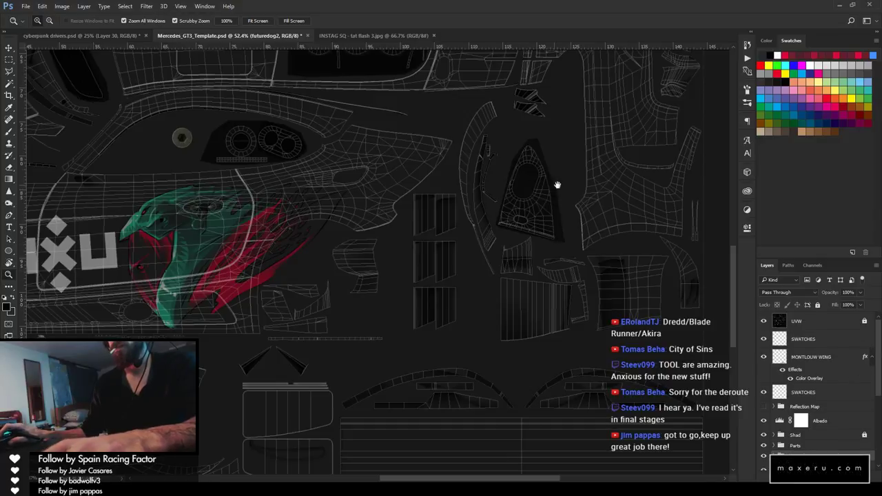
Return to cyberpunk drivers.psd and brush an angular line from the branch's underside down to a point and up across the outer contour
left_click(353, 36)
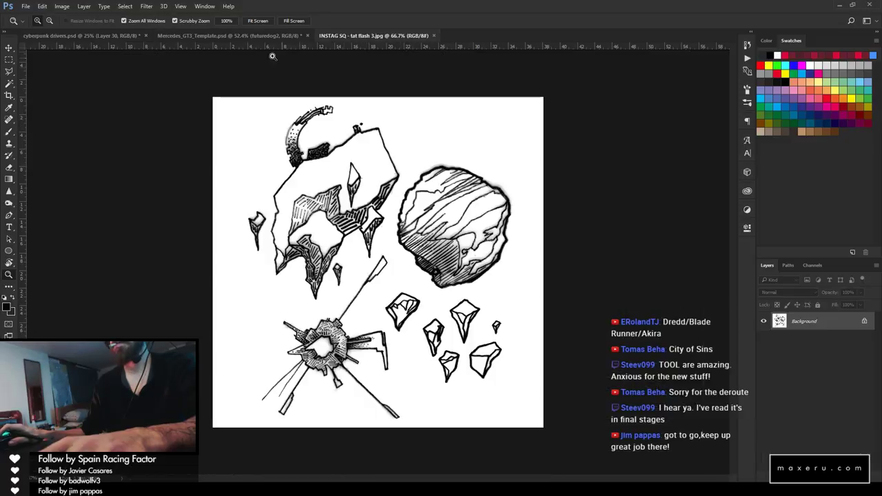
left_click(128, 36)
left_click(409, 203)
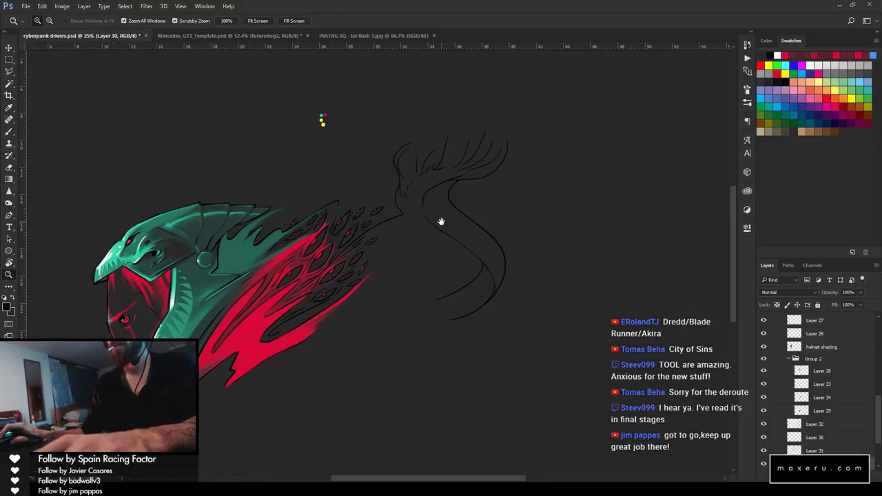
left_click(480, 213)
key("b")
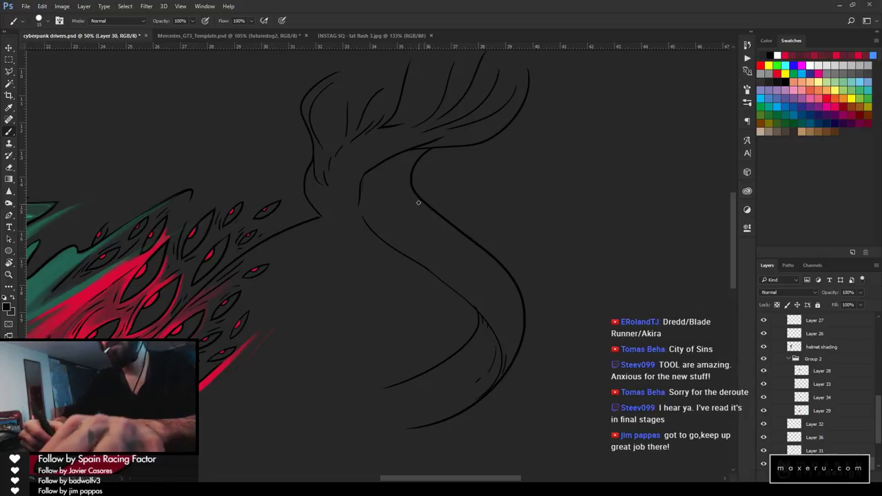
mouse_move(411, 183)
left_mouse_down()
mouse_move(450, 320)
mouse_move(429, 299)
mouse_move(463, 317)
mouse_move(452, 334)
mouse_move(503, 259)
mouse_move(537, 225)
left_mouse_up()
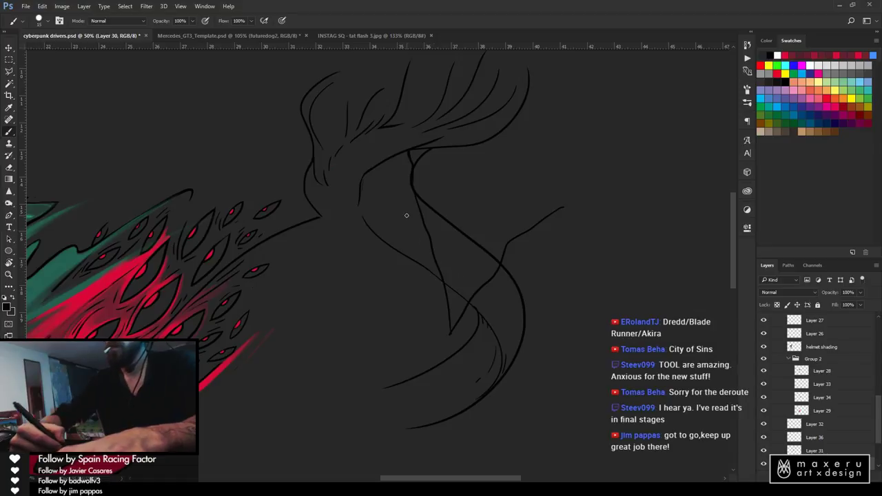
Enlarge the eraser to 40 and erase the angular line inside the S-curved body plus the short curve under the branch
key("e")
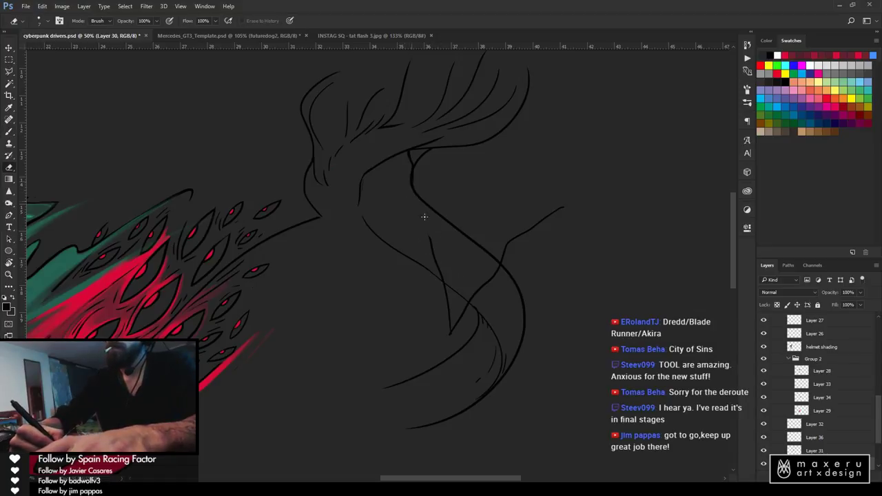
key("]")
key("]")
key("]")
key("]")
key("]")
key("]")
key("]")
key("]")
key("]")
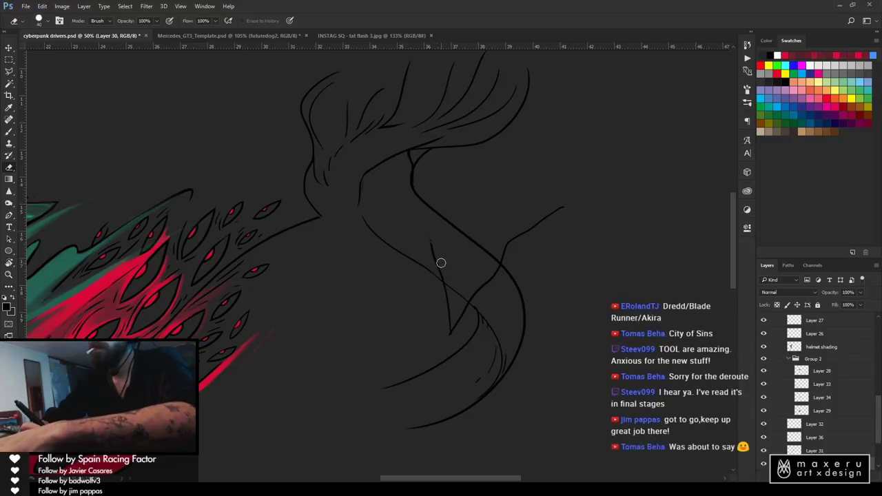
mouse_move(438, 263)
left_mouse_down()
mouse_move(481, 296)
mouse_move(436, 271)
mouse_move(458, 290)
mouse_move(472, 300)
mouse_move(422, 248)
mouse_move(479, 288)
left_mouse_up()
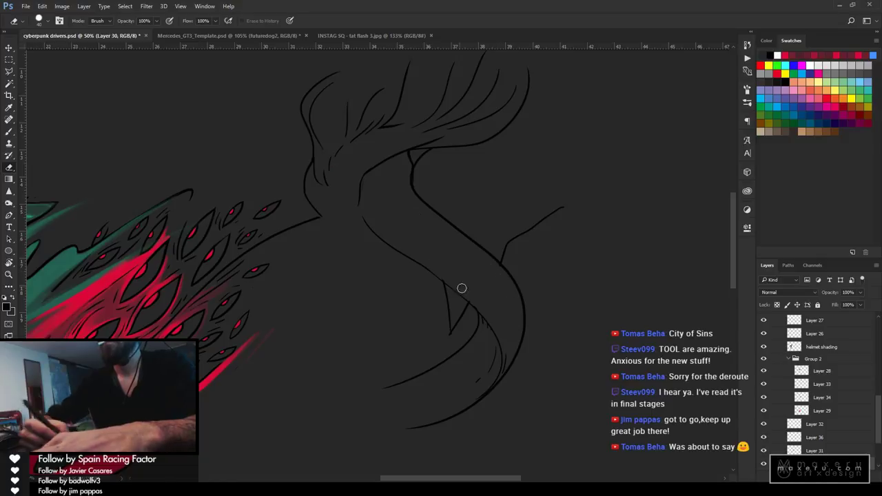
key("b")
key("e")
mouse_move(413, 162)
left_mouse_down()
mouse_move(417, 178)
mouse_move(421, 155)
left_mouse_up()
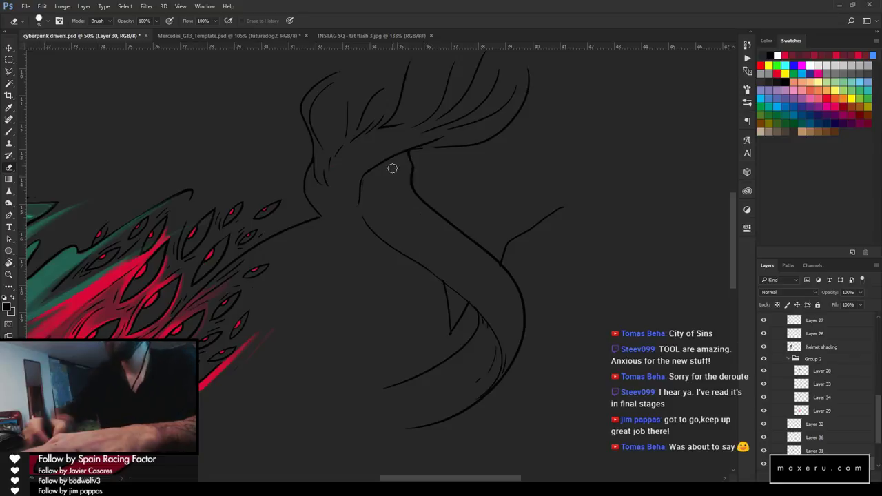
Brush the fin's wavy upper edge from the branch's underside to a pointed tip, then reshape its notch
key("b")
mouse_move(413, 151)
left_mouse_down()
mouse_move(449, 146)
mouse_move(488, 197)
left_mouse_up()
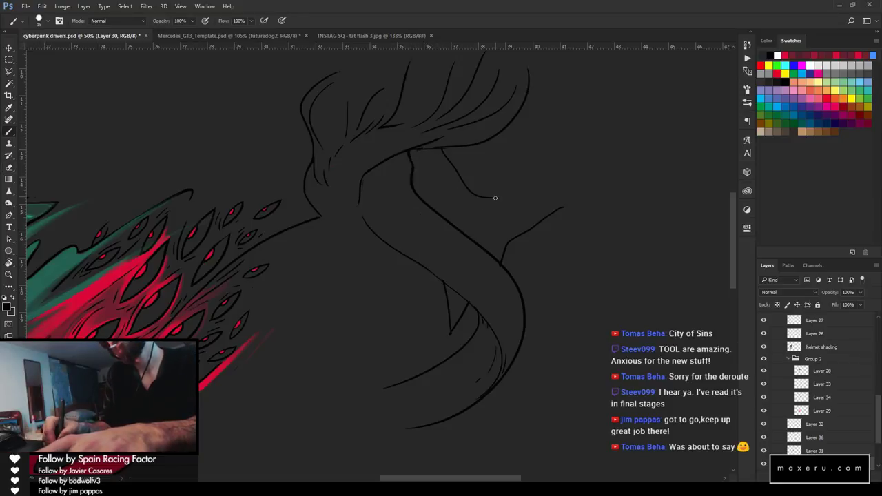
left_click_drag(585, 180, 561, 208)
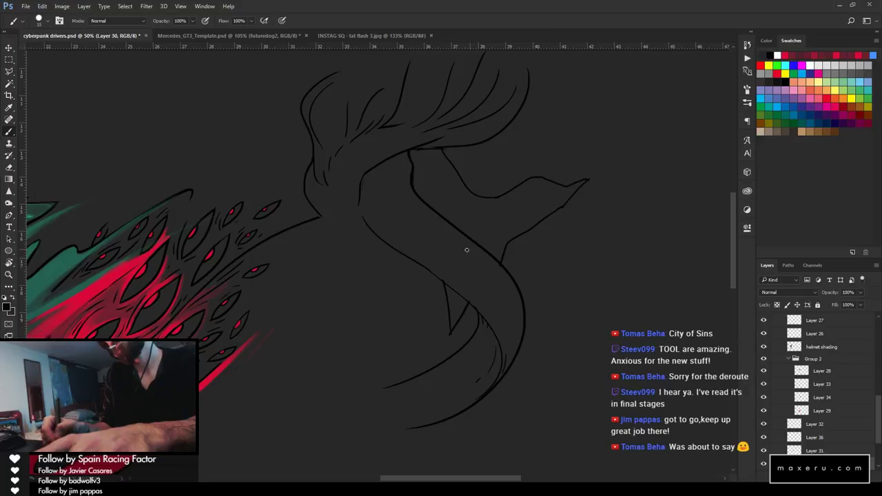
key("e")
key("b")
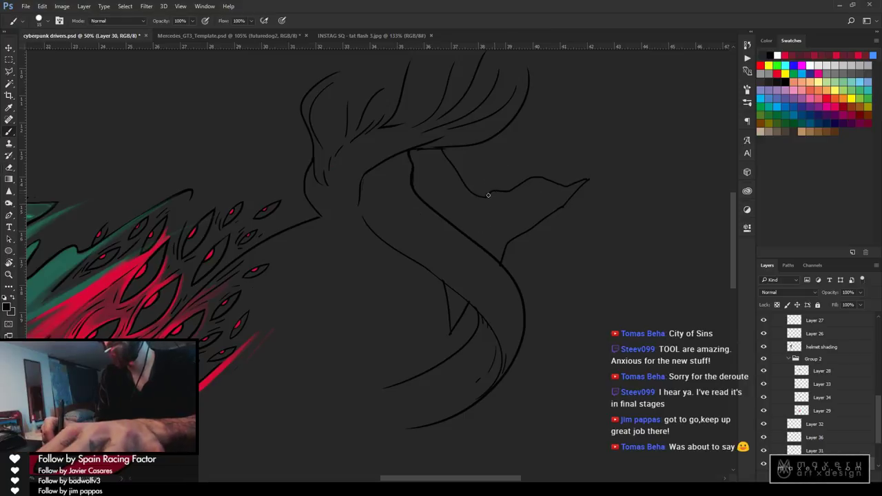
key("e")
left_click(494, 196)
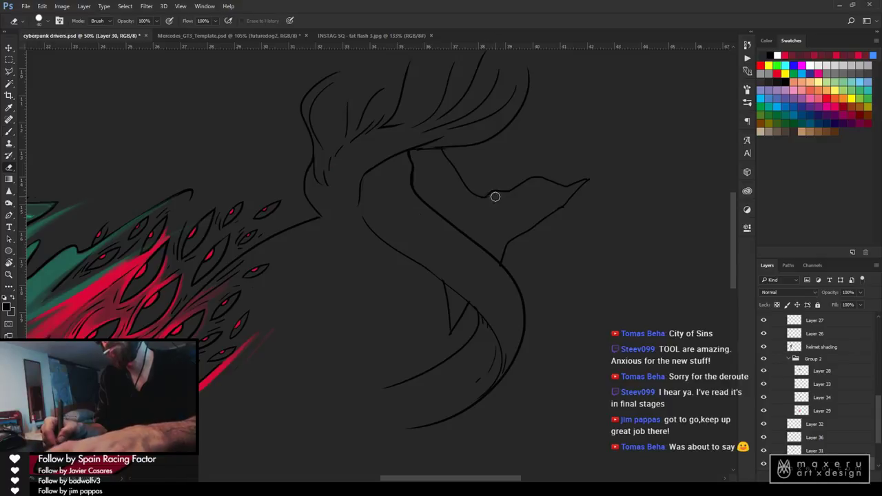
Draw thin crease lines dividing the fin behind the body and the small spike below the inner contour
key("b")
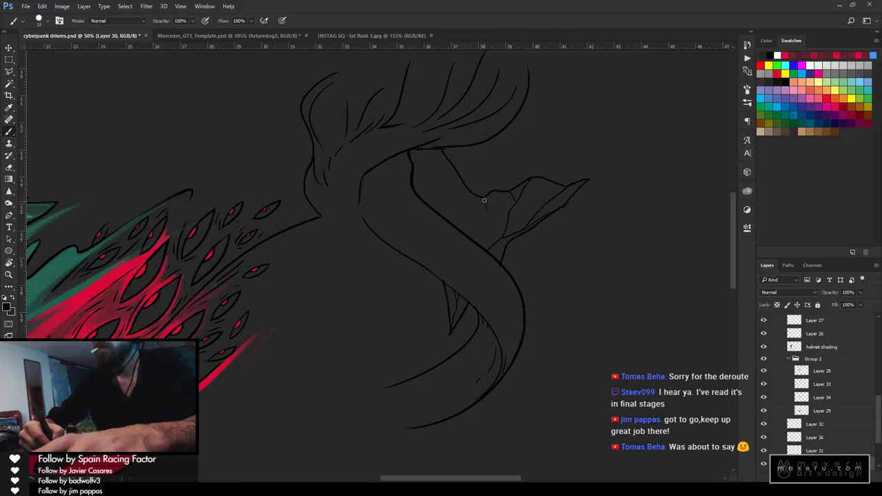
mouse_move(490, 228)
left_mouse_down()
mouse_move(492, 240)
mouse_move(502, 238)
left_mouse_up()
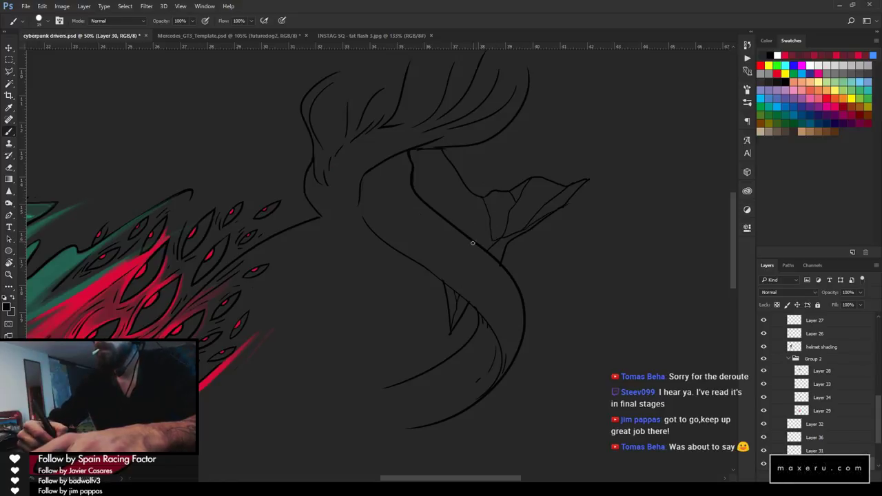
key("ctrl+z")
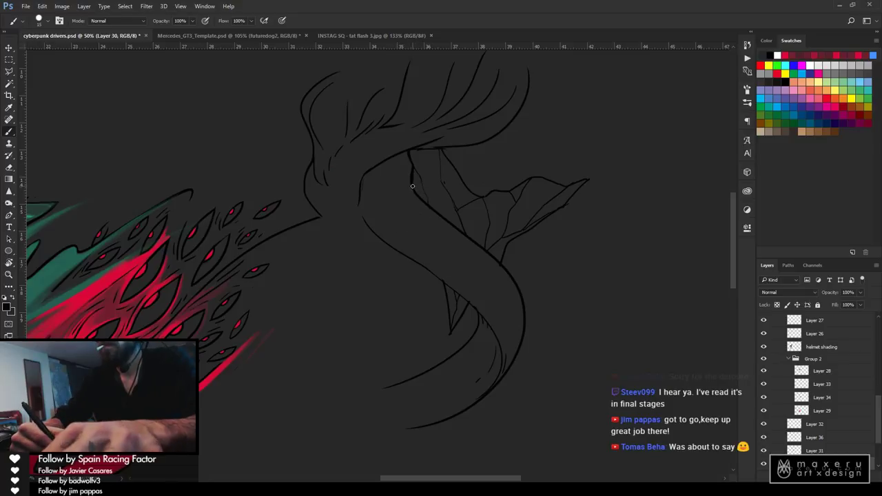
Refine the outer contour's upper corner under the branch by alternately erasing and redrawing its short lines
key("e")
key("b")
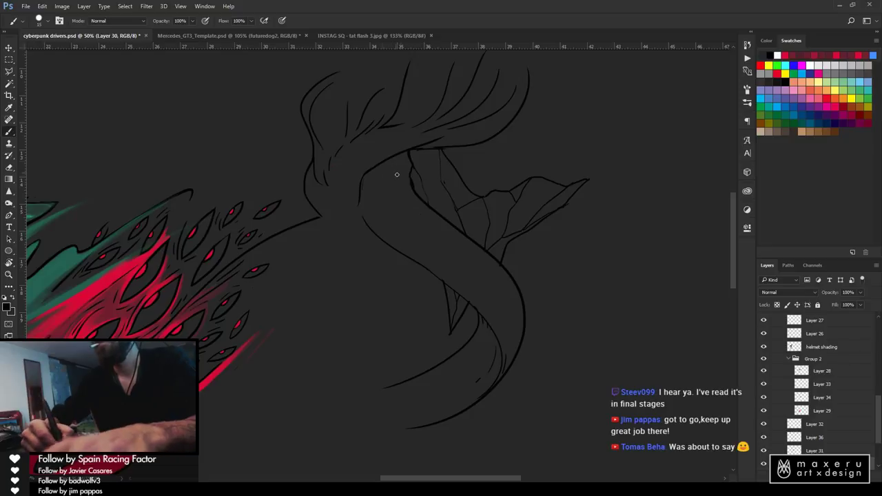
key("e")
key("b")
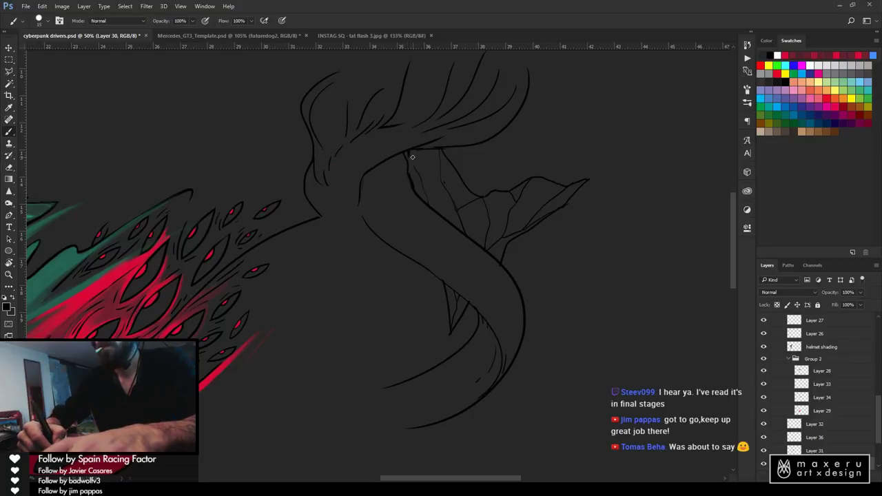
key("e")
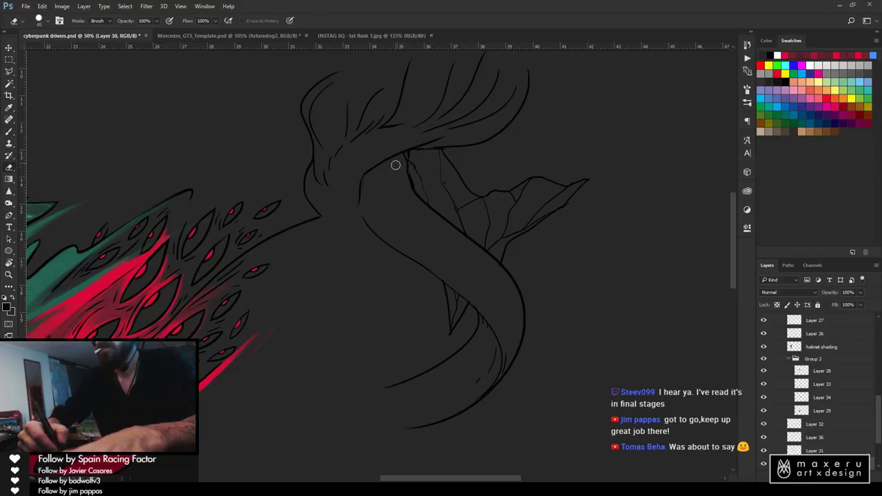
key("b")
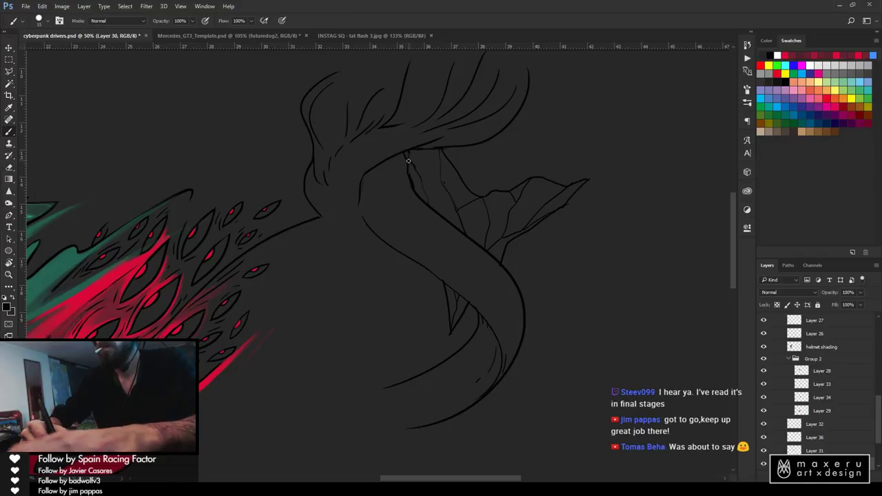
left_click_drag(418, 149, 408, 164)
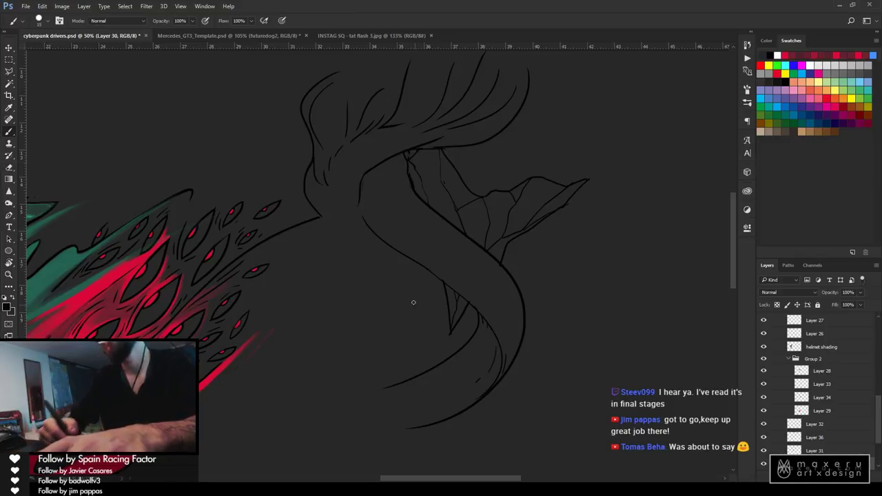
Erase the small spike's tip and redraw it longer and narrower with a crease inside
key("e")
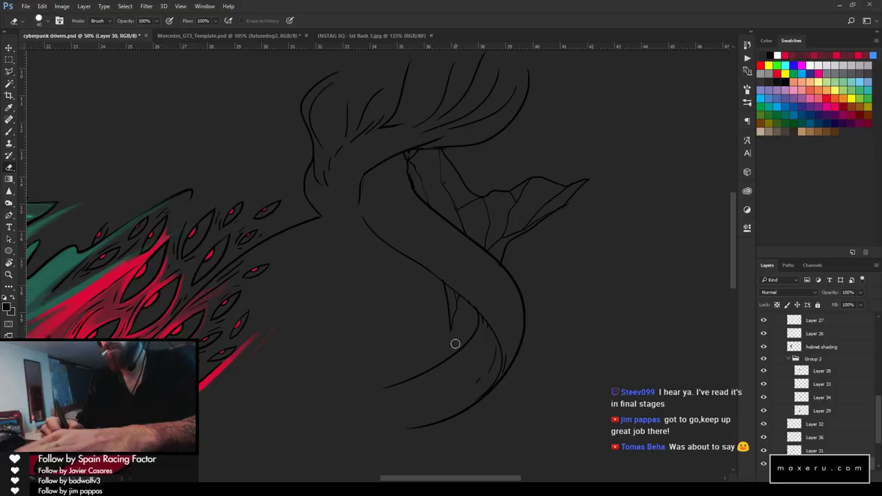
key("b")
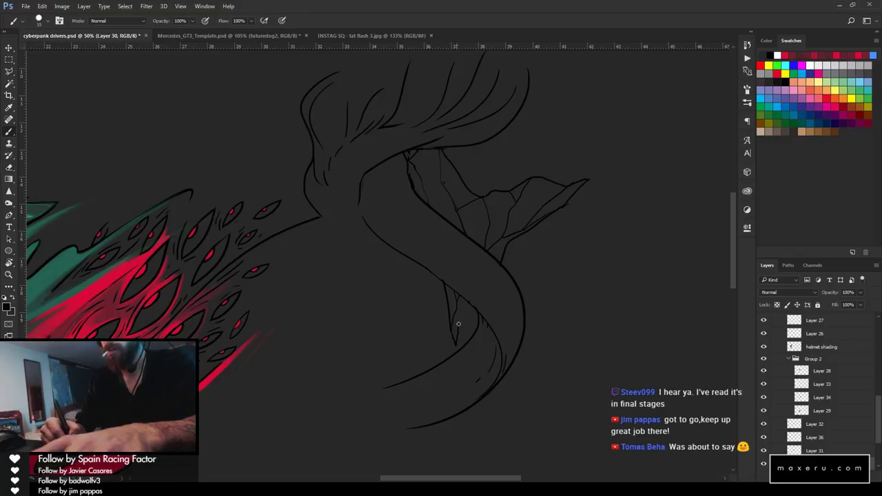
key("e")
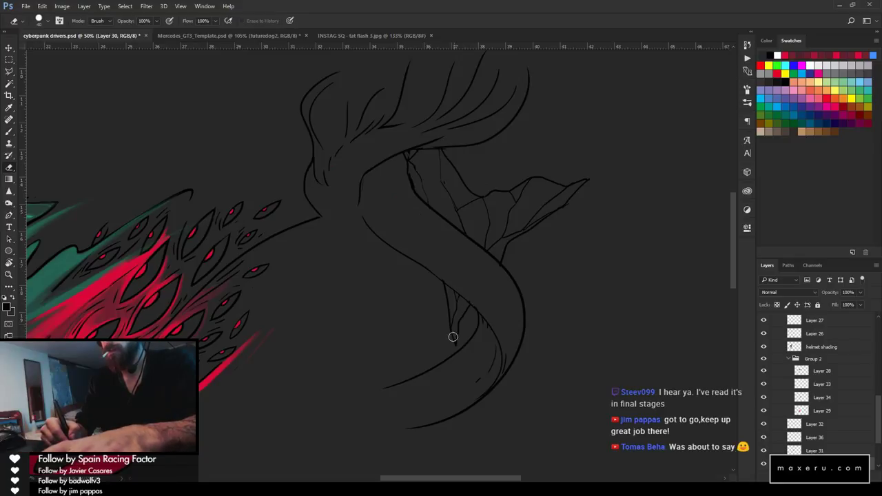
key("b")
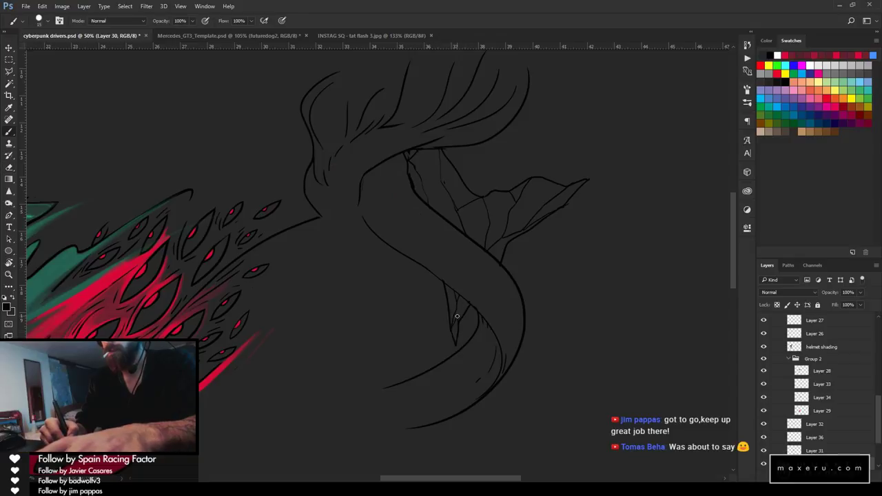
Review the whole cobra artwork with its new tail, then examine the tail's lower bend up close
key("z")
left_click(388, 337, "alt")
left_click(388, 333, "alt")
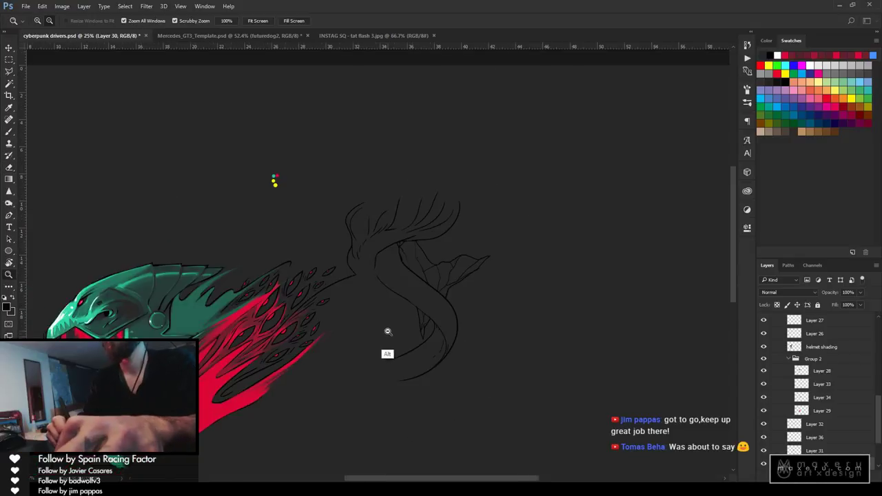
left_click(349, 404, "alt")
left_click(351, 377, "alt")
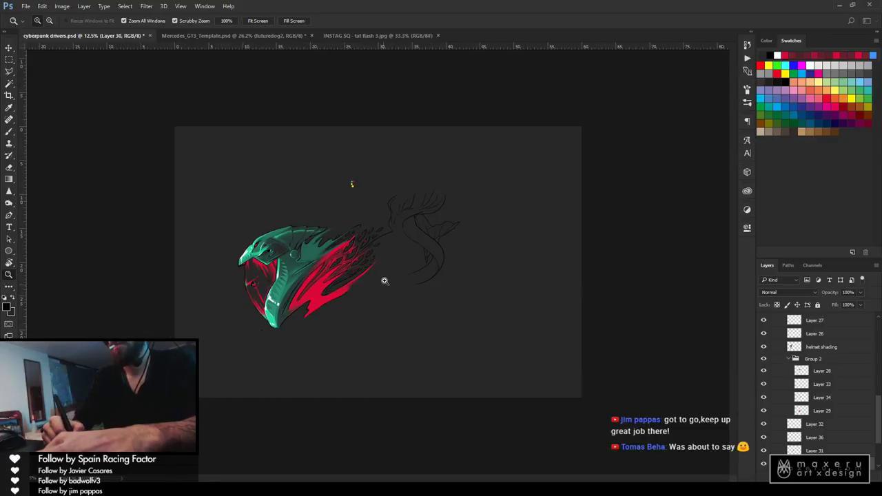
left_click_drag(384, 278, 386, 286)
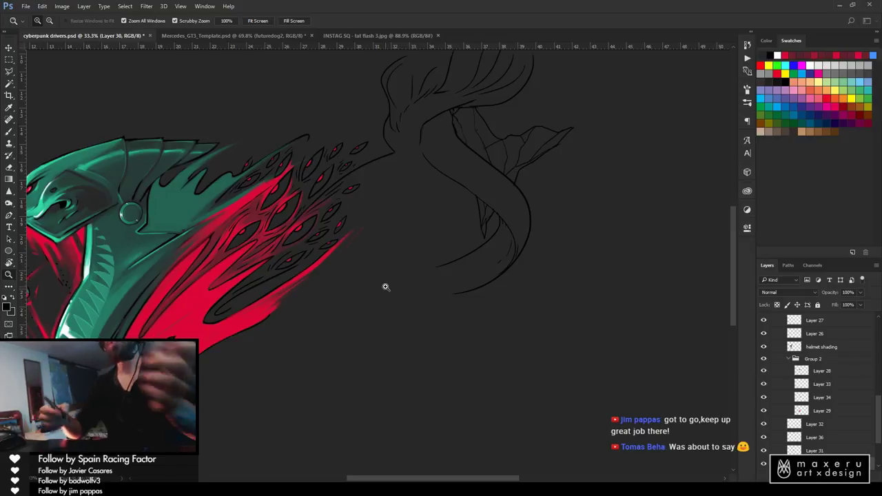
key("e")
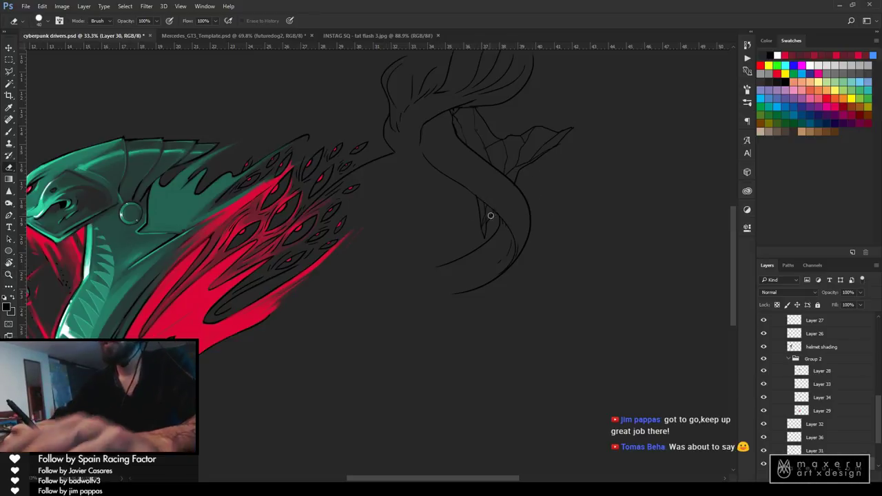
key("ctrl+space")
left_click_drag(470, 212, 482, 230)
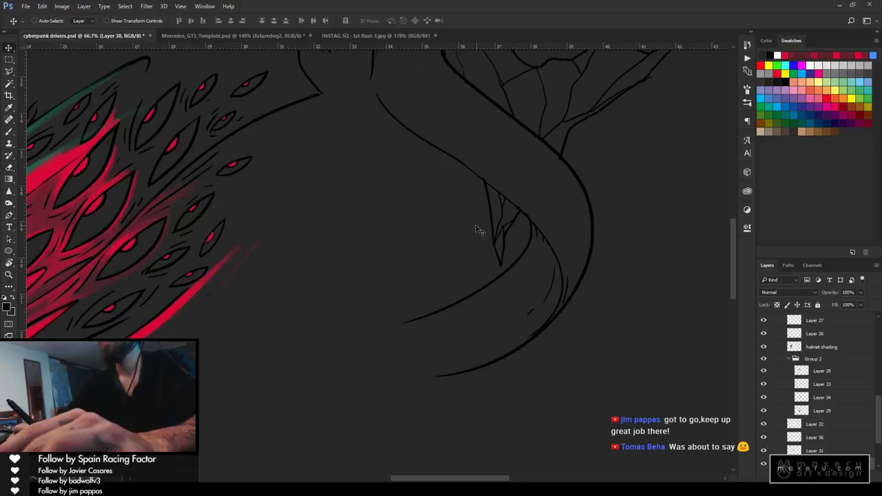
Retouch the S-curve's inner contour line above the small spike with the brush and eraser
key("b")
left_click_drag(420, 159, 488, 233)
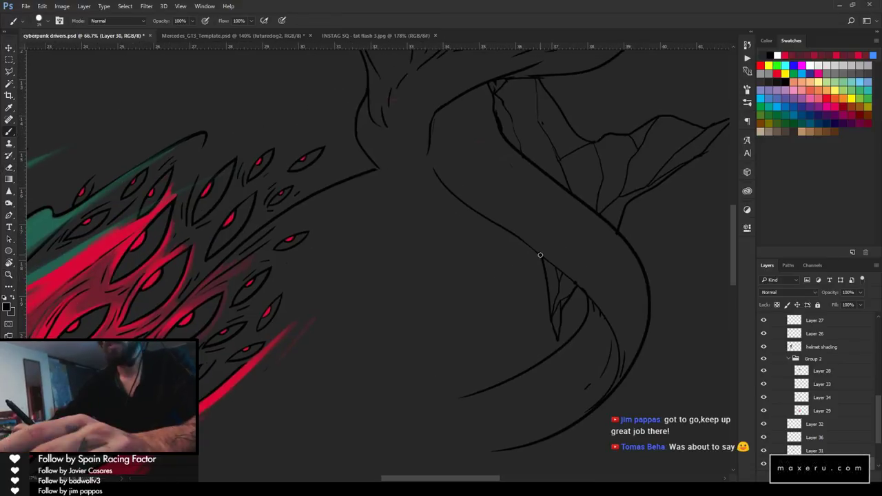
key("e")
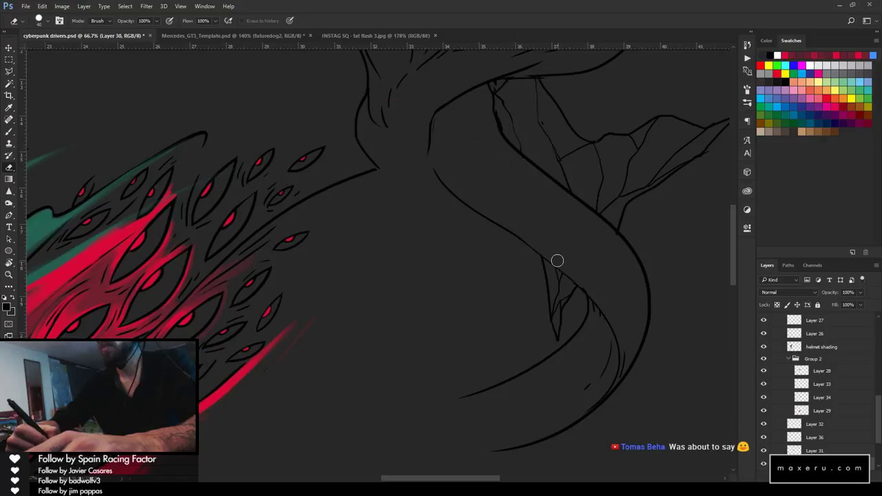
key("b")
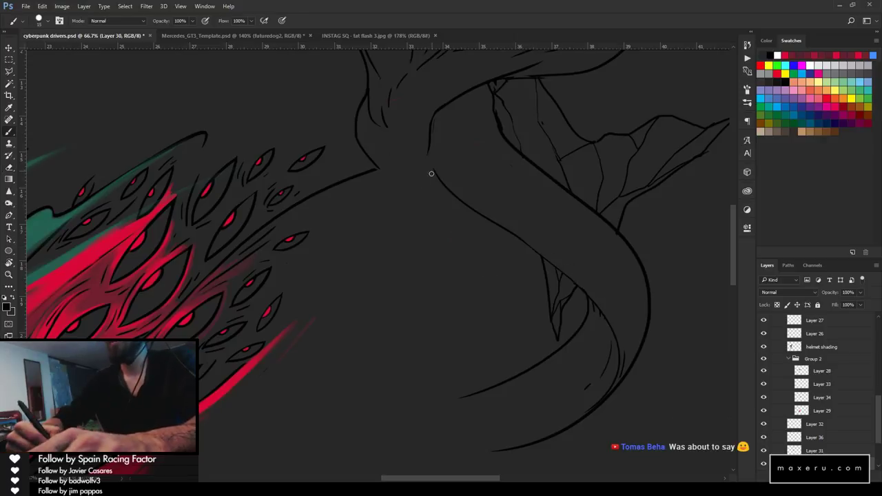
left_click_drag(429, 181, 437, 155)
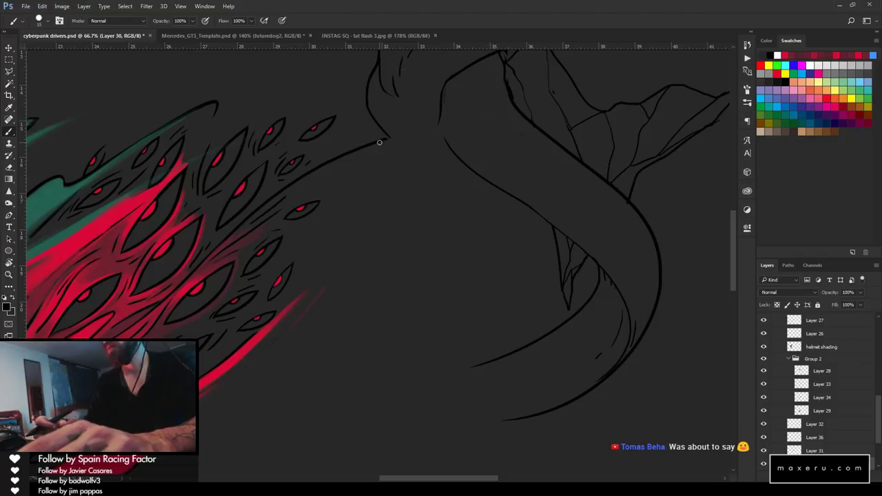
Draw a patch of small overlapping scales inside the S-curve's lower bend, stacked upward between its inner and outer contours
left_click_drag(413, 154, 416, 183)
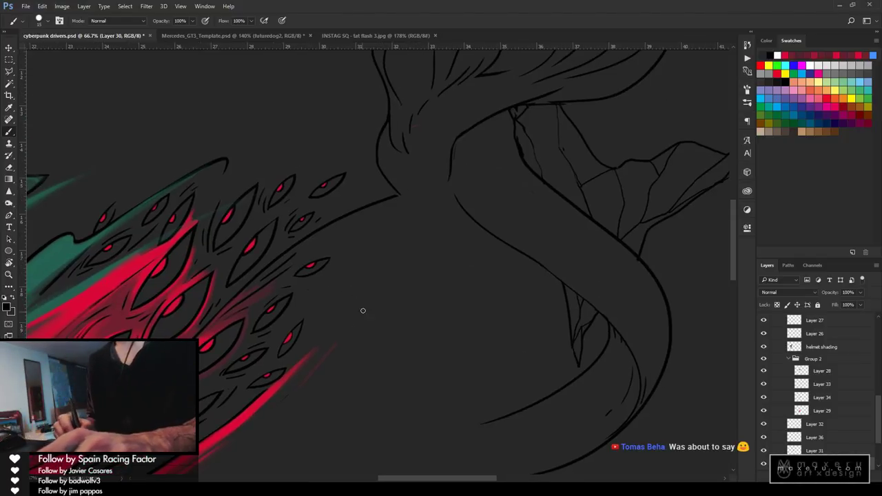
left_click_drag(353, 307, 442, 185)
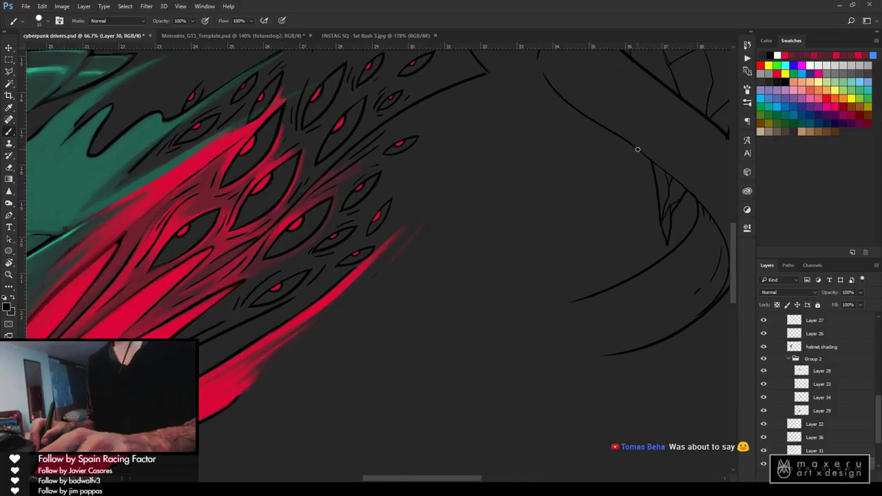
mouse_move(631, 191)
left_mouse_down()
mouse_move(498, 197)
mouse_move(466, 209)
left_mouse_up()
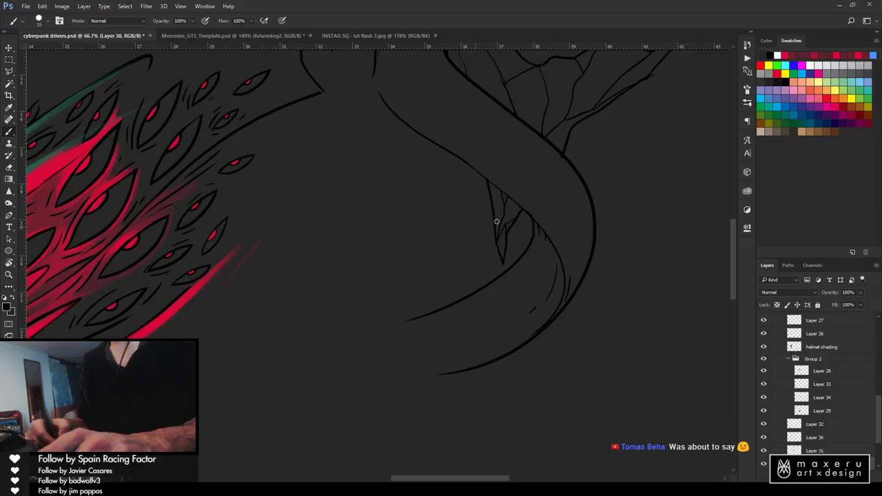
left_click_drag(525, 157, 520, 269)
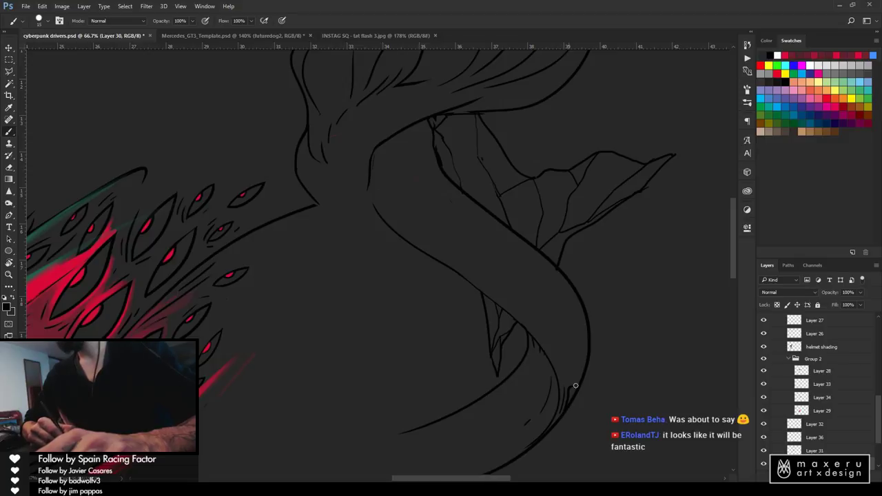
mouse_move(574, 386)
left_mouse_down()
mouse_move(582, 384)
mouse_move(573, 376)
left_mouse_up()
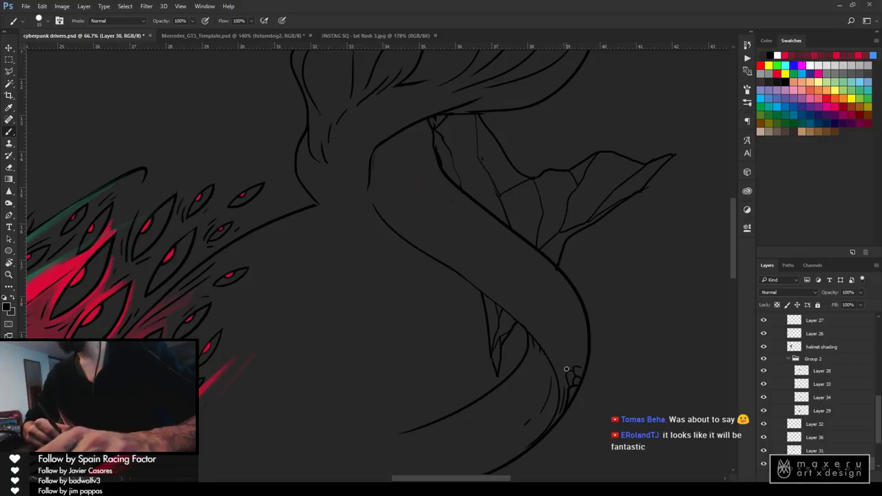
left_click_drag(562, 373, 565, 355)
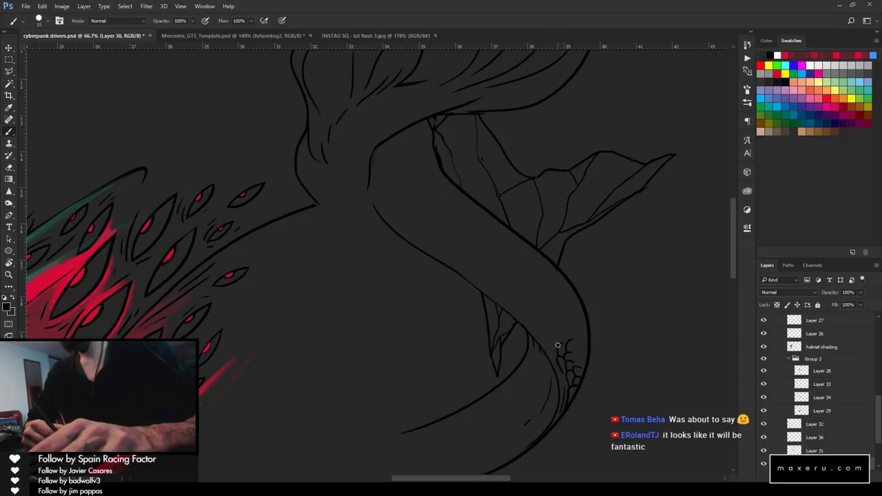
mouse_move(558, 344)
left_mouse_down()
mouse_move(569, 333)
mouse_move(581, 365)
left_mouse_up()
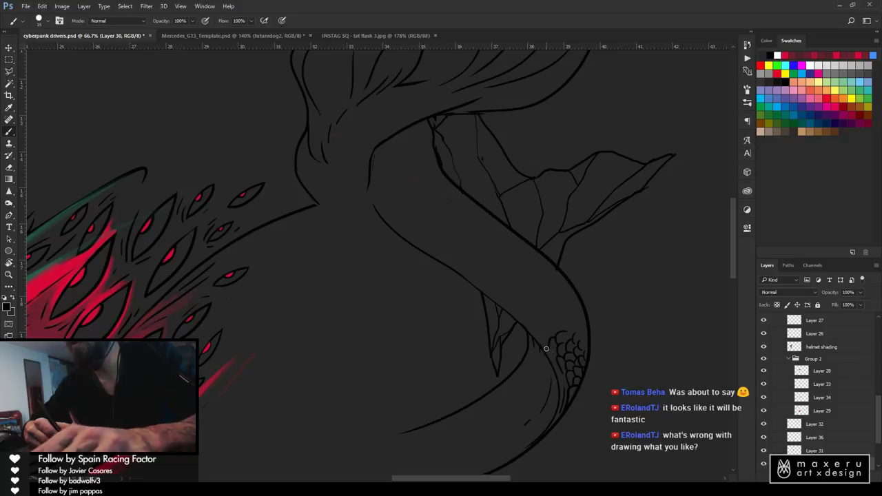
key("e")
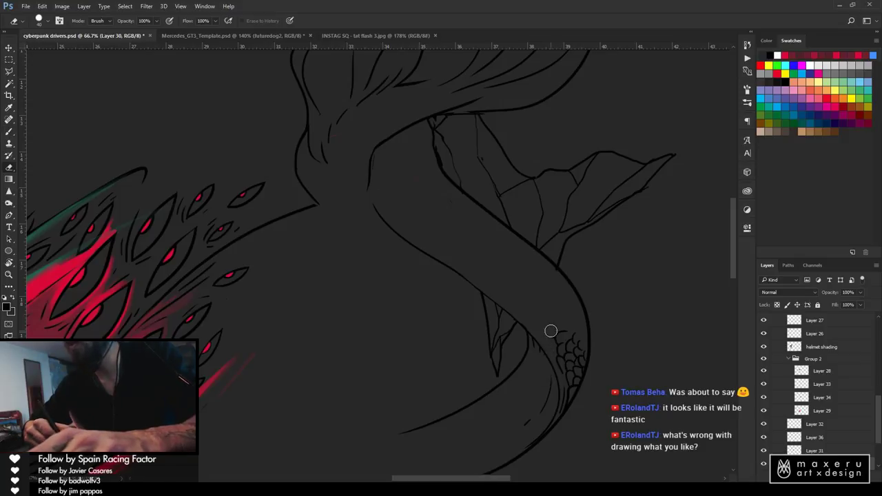
key("b")
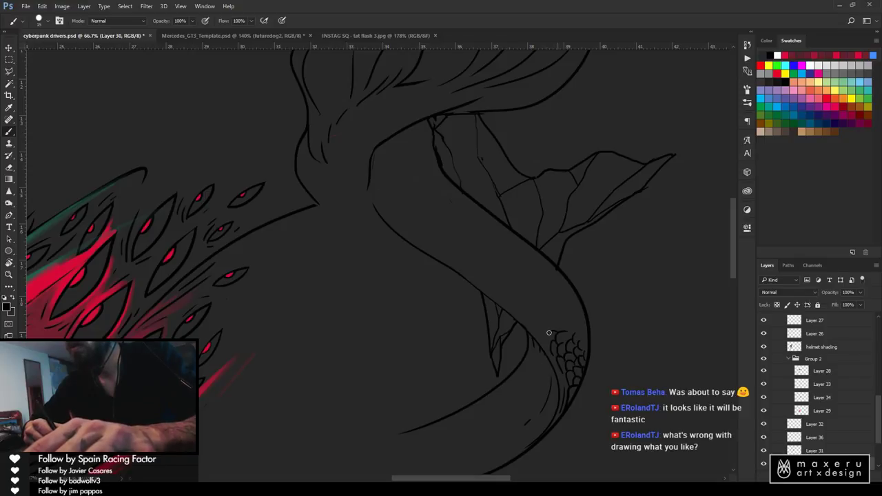
mouse_move(549, 333)
left_mouse_down()
mouse_move(558, 354)
mouse_move(567, 328)
left_mouse_up()
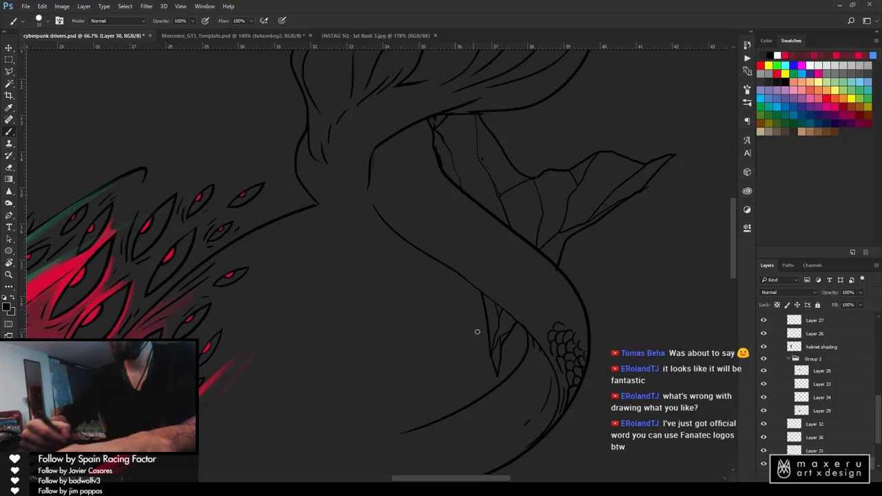
Clean up the stray lines below the scale patch along the outer contour with a 15 px eraser and touch-up strokes
key("e")
key("bracketleft")
key("bracketleft")
key("bracketleft")
key("bracketleft")
key("bracketleft")
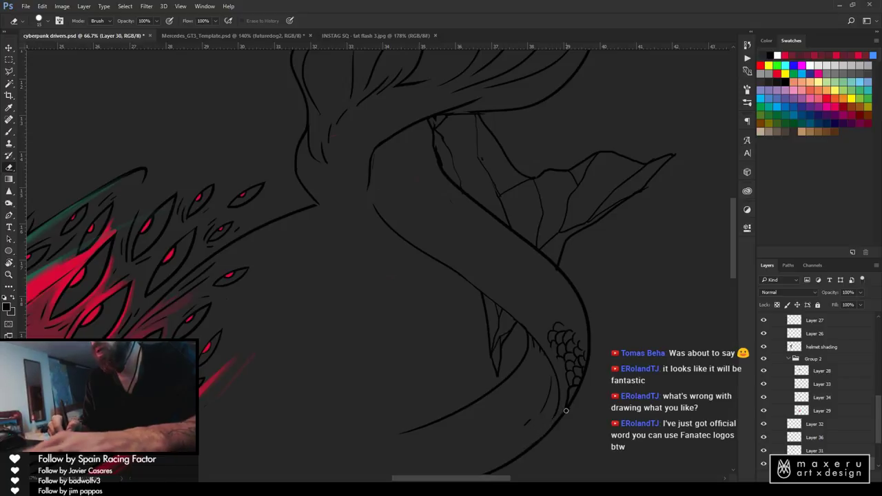
key("b")
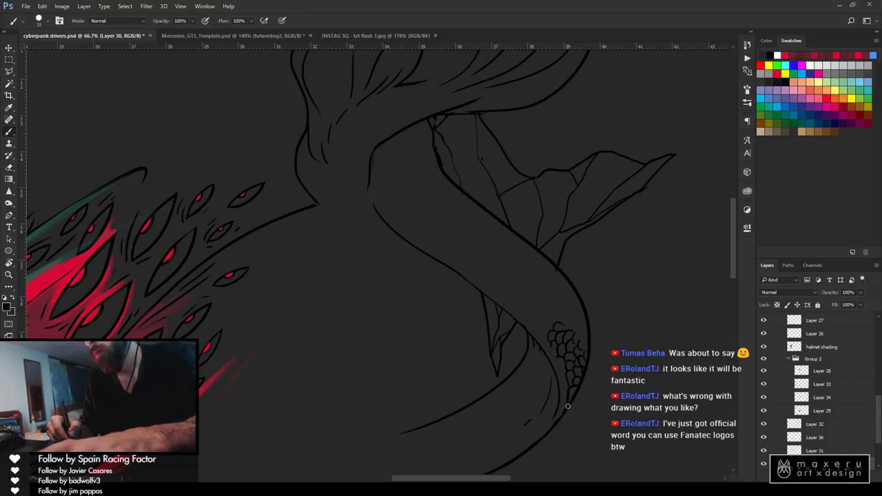
key("e")
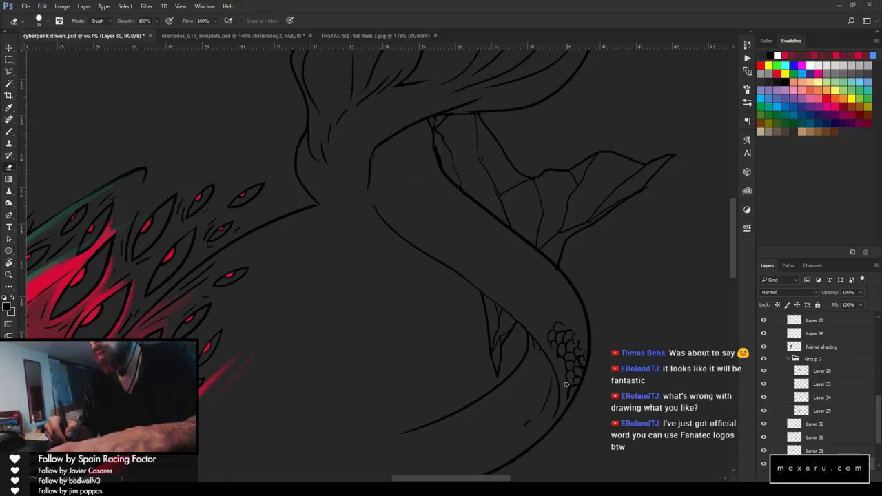
Draw a solid black eye dot near the S-curve's upper end below the branch, erasing the trial eye marks beside it
key("z")
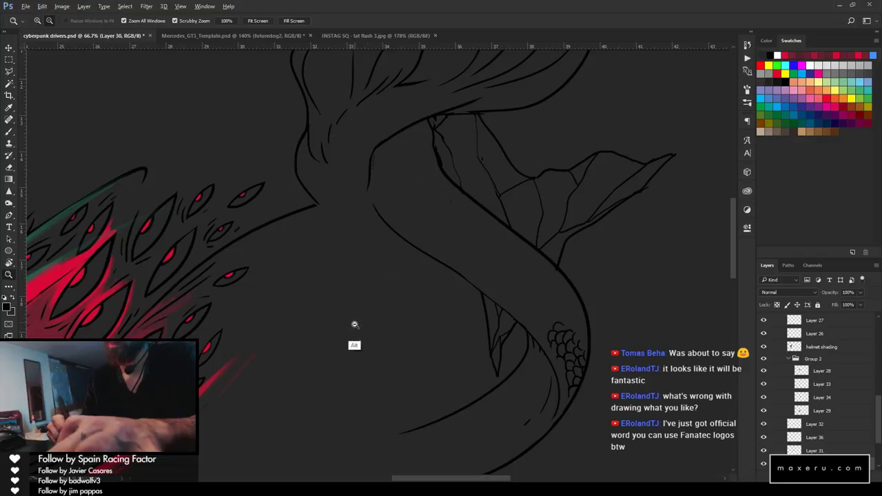
left_click(362, 358, "alt")
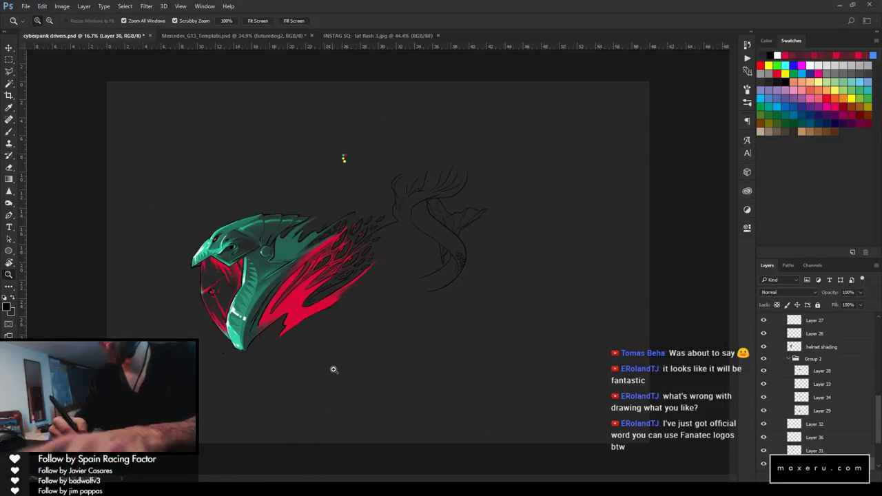
left_click_drag(385, 236, 392, 250)
key("b")
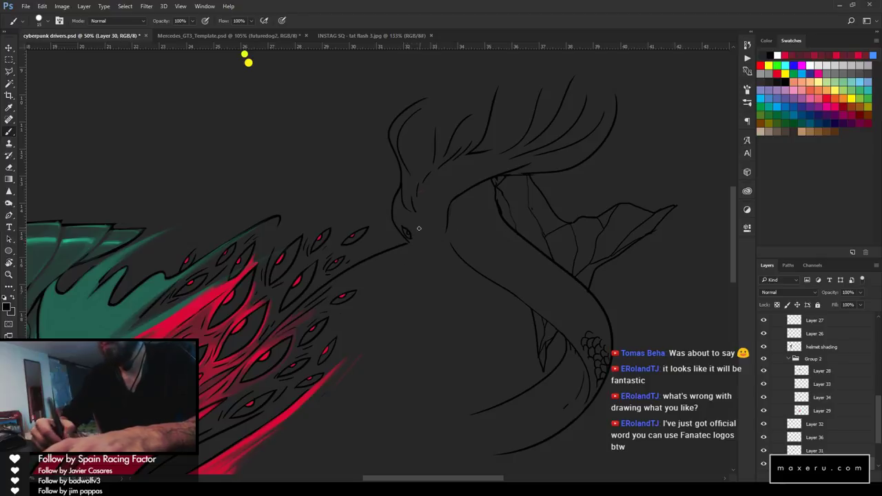
key("e")
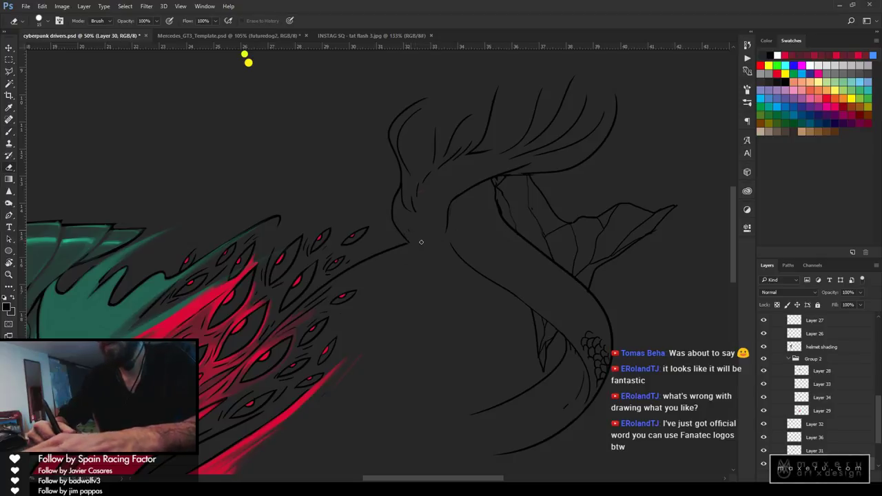
key("b")
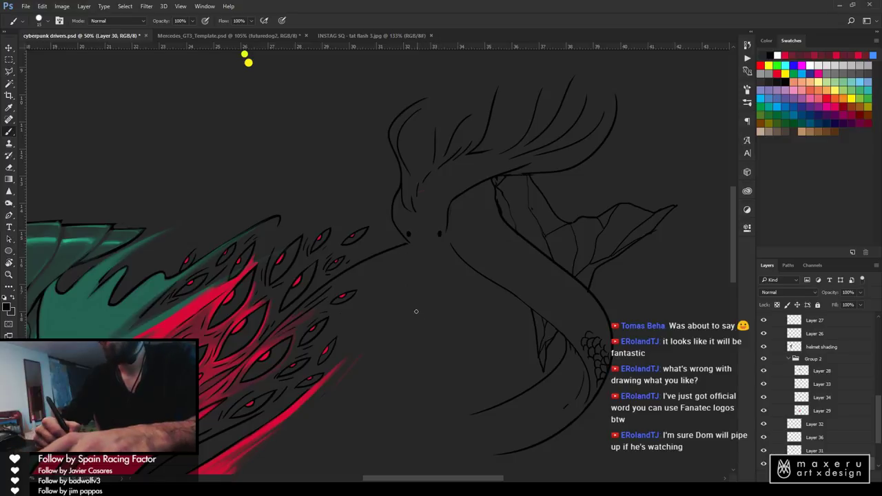
key("e")
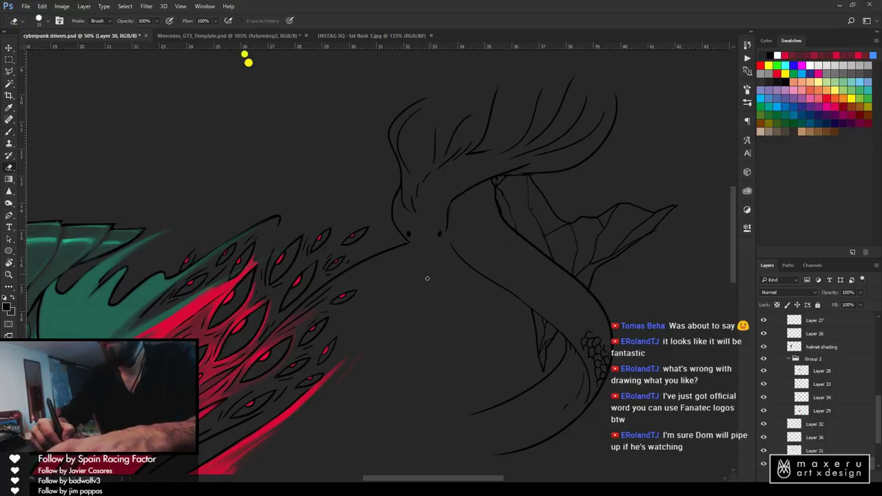
key("b")
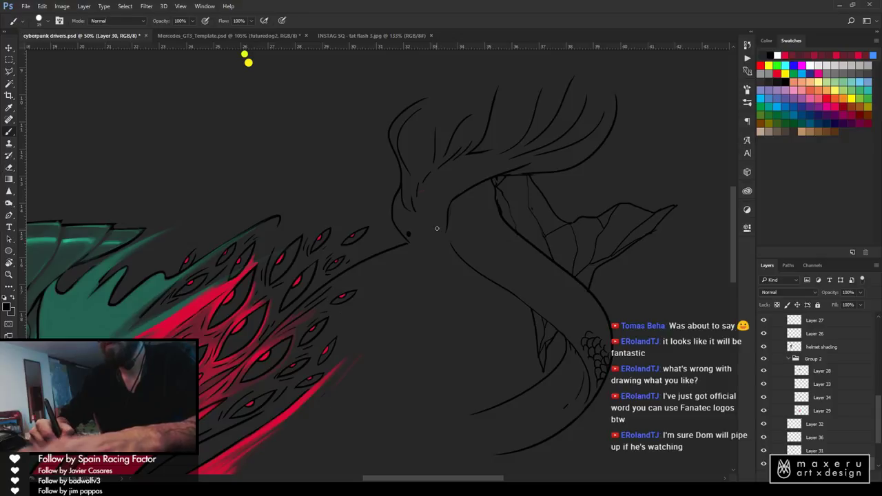
key("e")
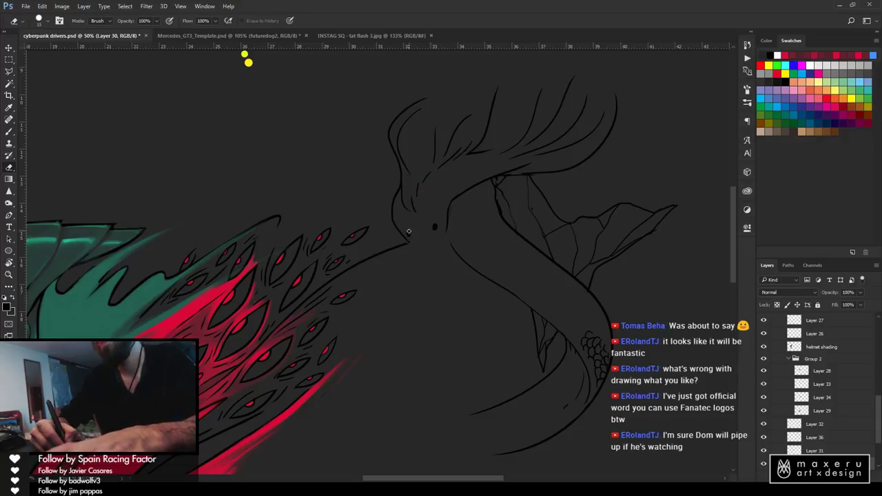
Draw a tapering jaw with mouth creases and a ragged tip beside the eye dot, erasing the contour lines that cross it
key("b")
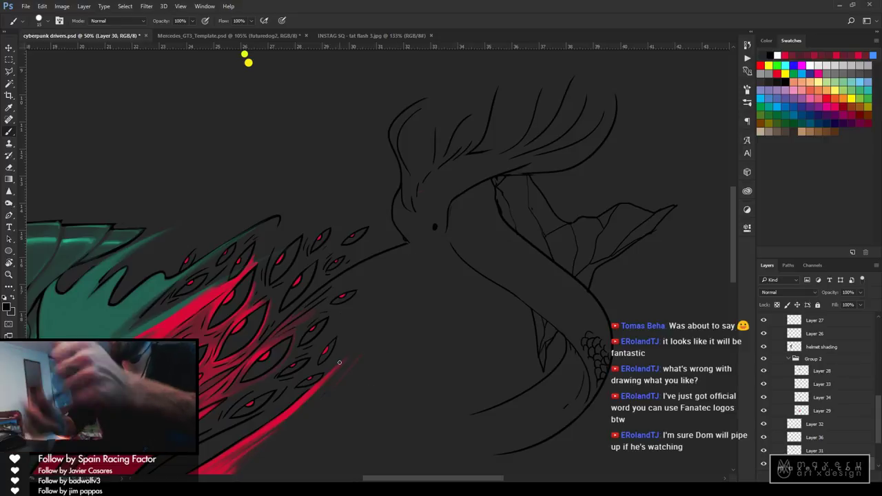
mouse_move(449, 210)
left_mouse_down()
mouse_move(481, 204)
mouse_move(487, 213)
left_mouse_up()
key("ctrl+z")
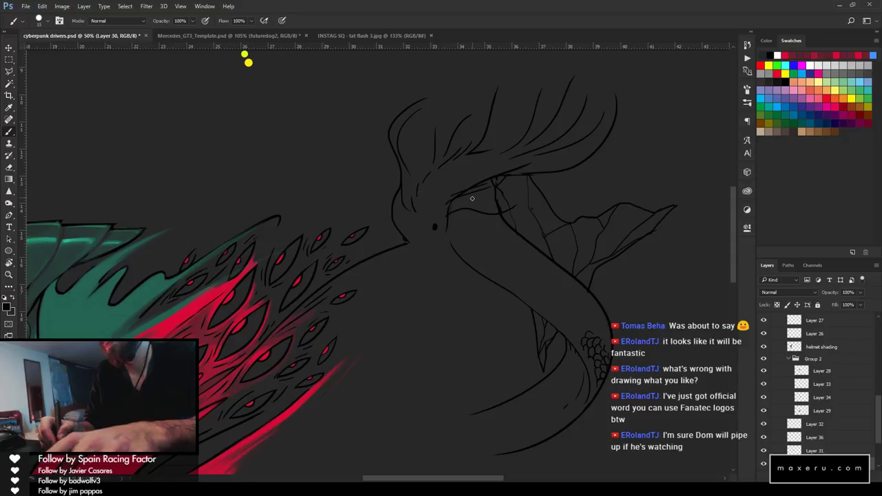
key("e")
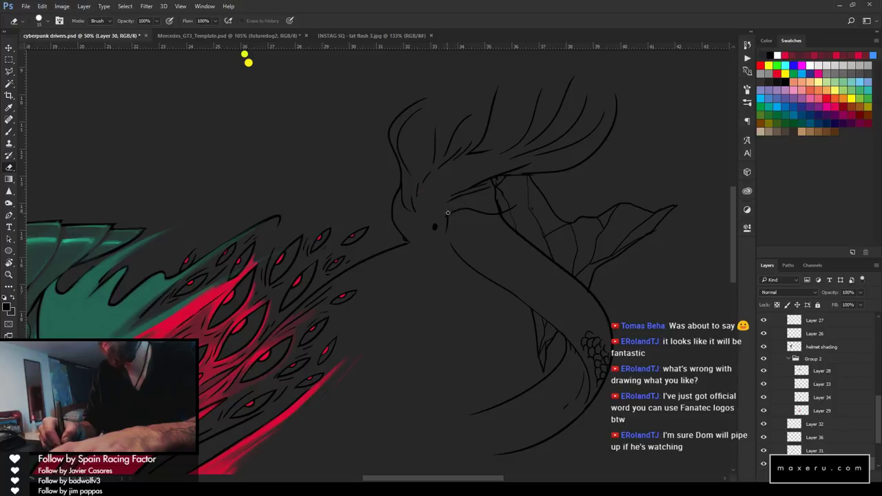
key("b")
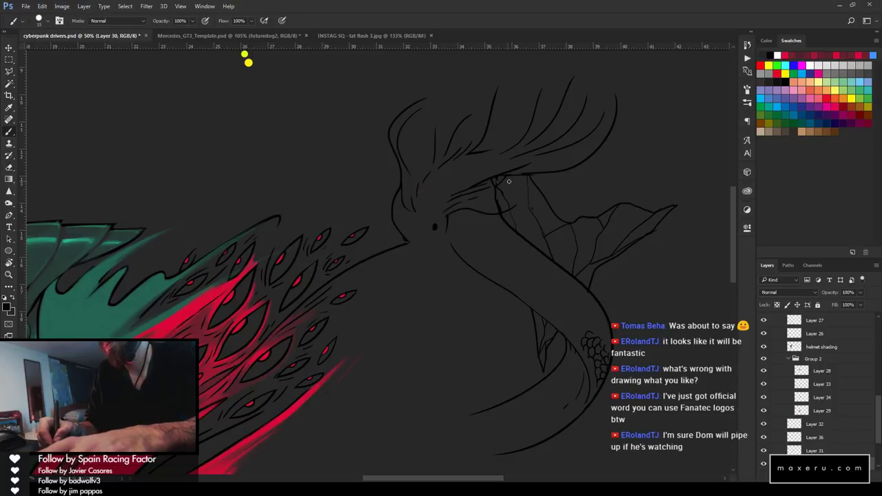
key("e")
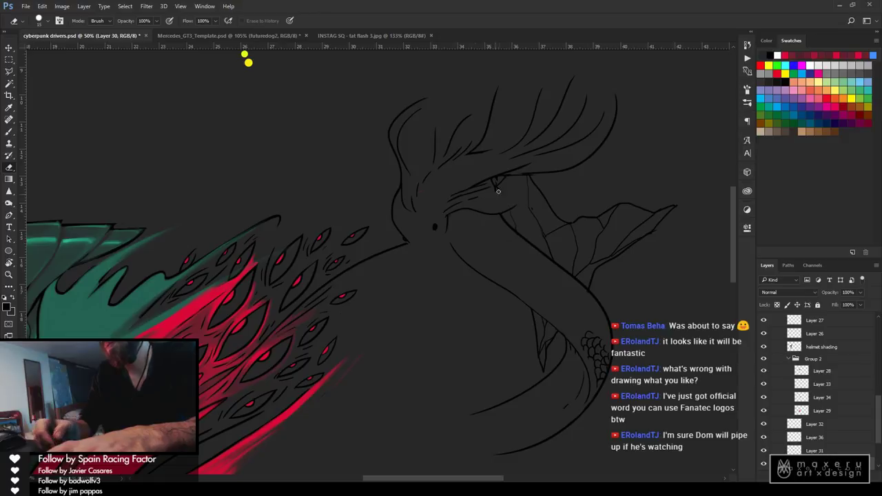
key("b")
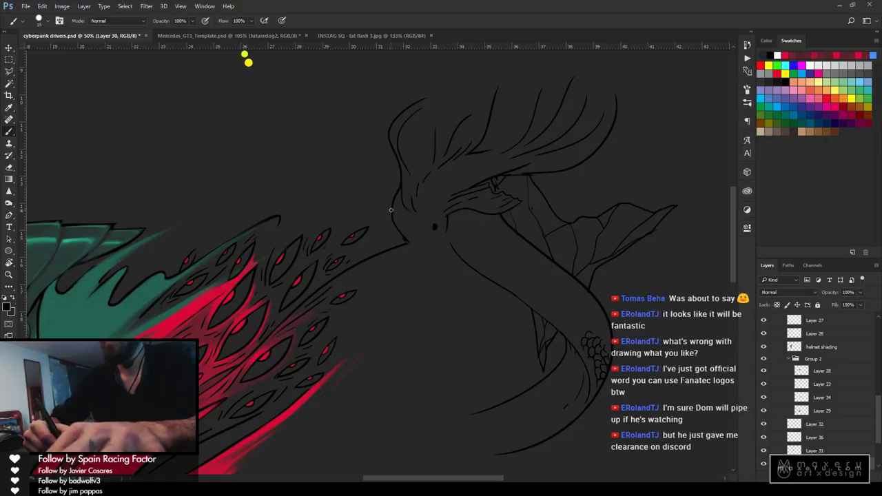
Draw a narrow pointed fin on the outer contour behind the eye dot and clean up where its base overlaps
left_click_drag(391, 213, 392, 143)
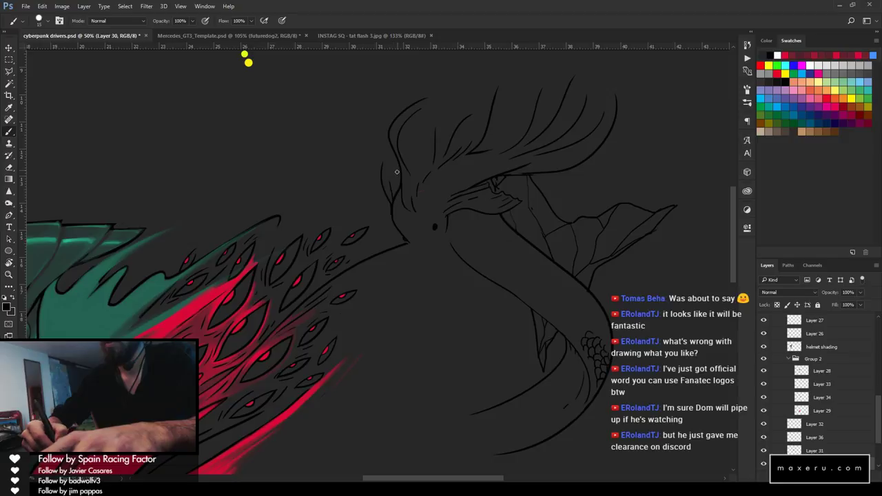
key("e")
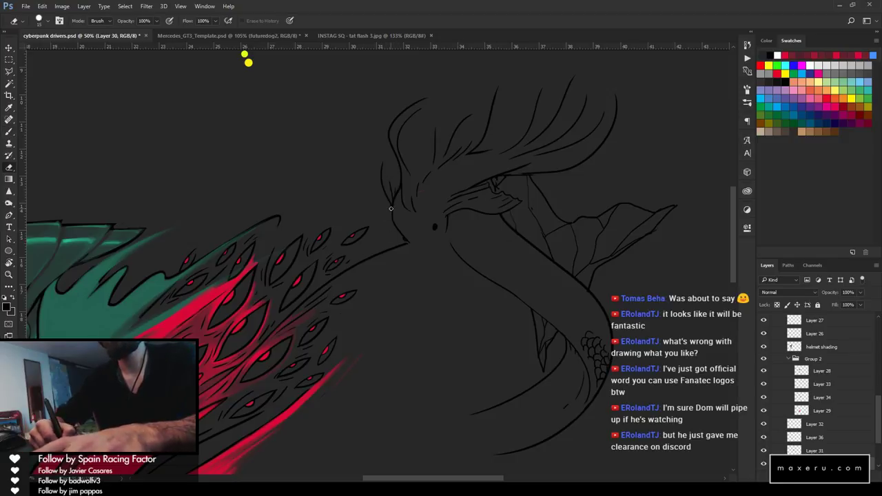
key("b")
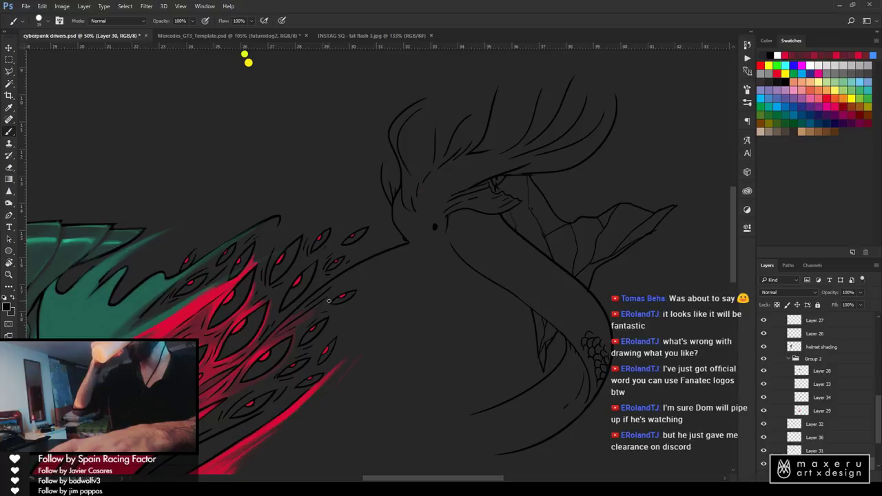
Draw more small almond-shaped eye outlines bridging the red eye cluster and the neck contour of the new head
key("z")
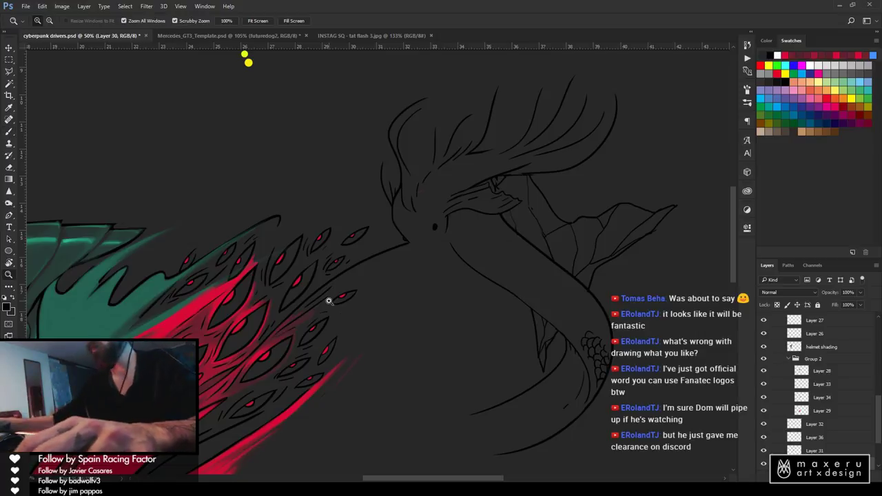
left_click(408, 281, "alt")
left_click(408, 280, "alt")
left_click(408, 280, "alt")
left_click(394, 236)
left_click(394, 237)
left_click(394, 236)
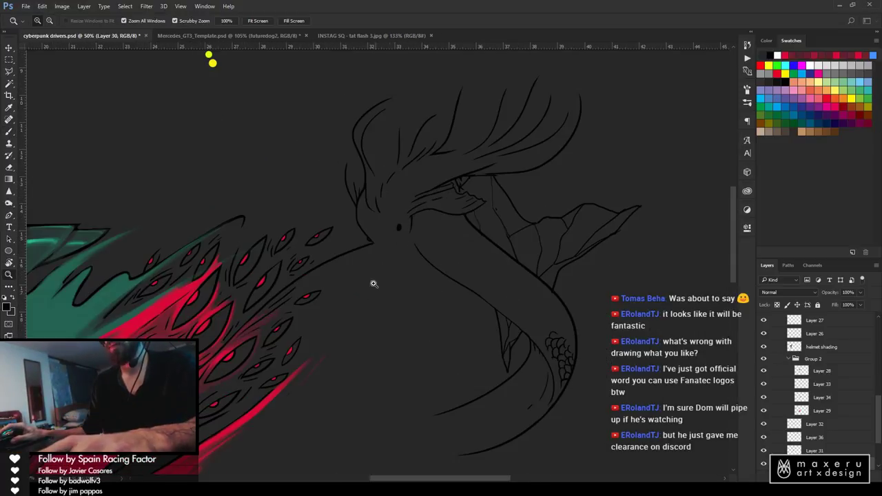
left_click_drag(332, 297, 513, 232)
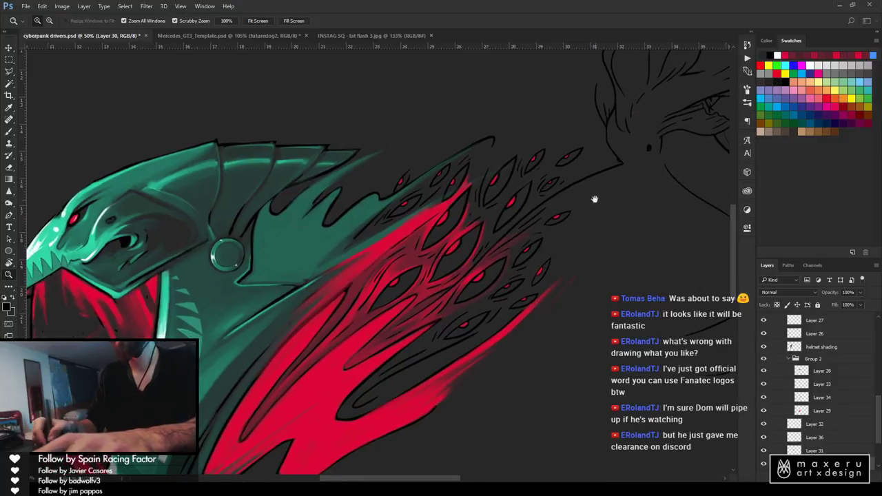
left_click_drag(594, 199, 429, 288)
key("b")
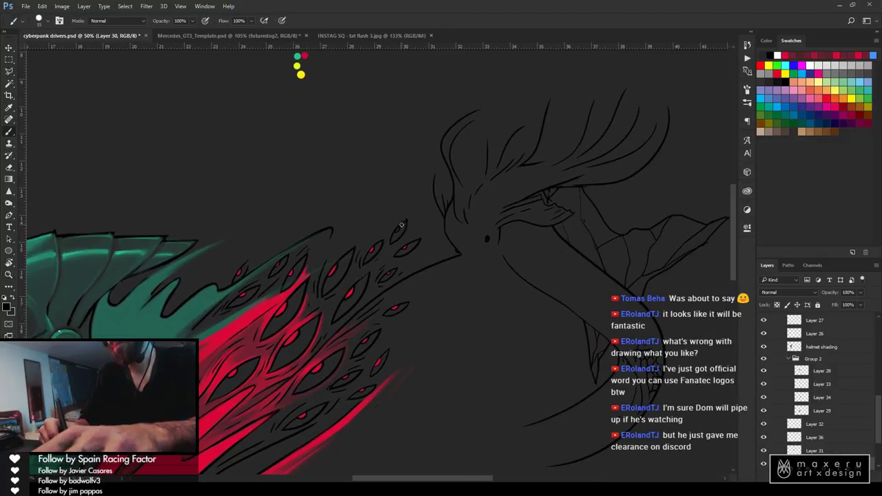
mouse_move(401, 224)
left_mouse_down()
mouse_move(454, 206)
mouse_move(428, 222)
left_mouse_up()
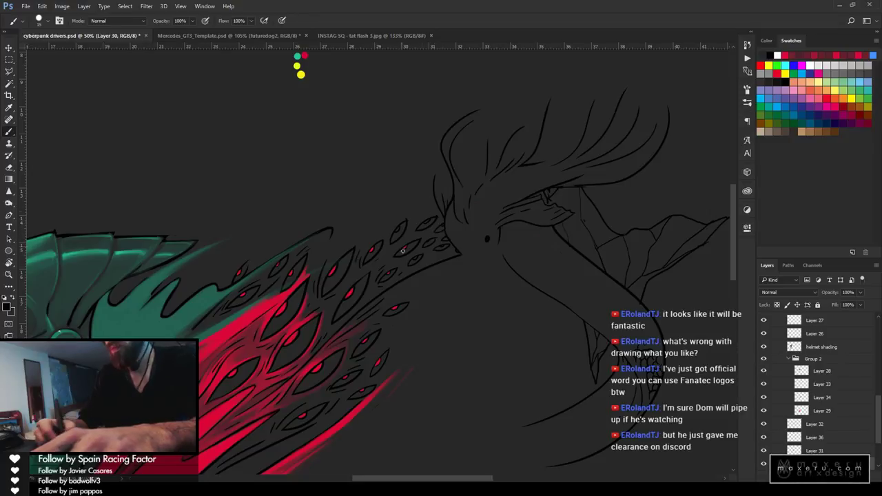
Draw a scalloped row of scale edges from the rear neck contour across the eye dot to the jaw crease
key("z")
left_click(466, 238)
left_click(466, 238)
left_click(465, 239)
key("b")
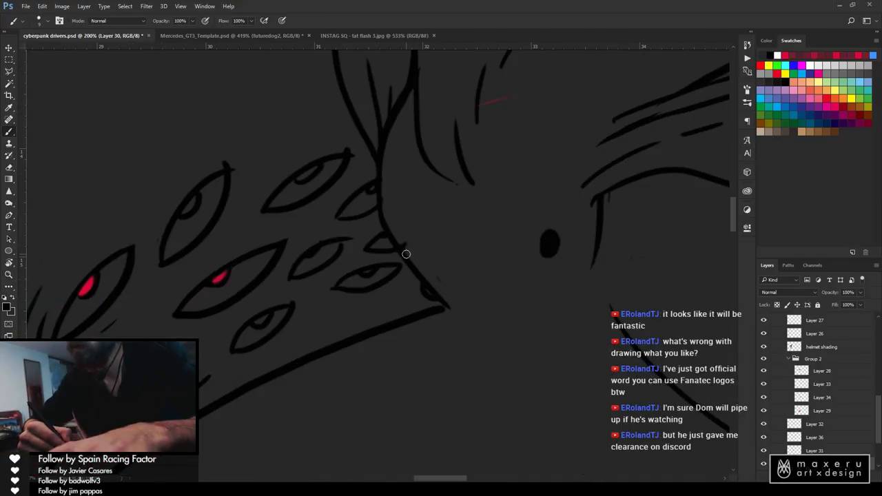
mouse_move(403, 243)
left_mouse_down()
mouse_move(442, 263)
mouse_move(401, 229)
mouse_move(446, 241)
mouse_move(435, 254)
mouse_move(436, 226)
mouse_move(455, 242)
mouse_move(463, 222)
mouse_move(462, 239)
mouse_move(460, 228)
mouse_move(489, 233)
mouse_move(485, 211)
mouse_move(492, 229)
mouse_move(506, 199)
mouse_move(521, 206)
mouse_move(523, 225)
mouse_move(550, 221)
mouse_move(553, 211)
mouse_move(596, 235)
left_mouse_up()
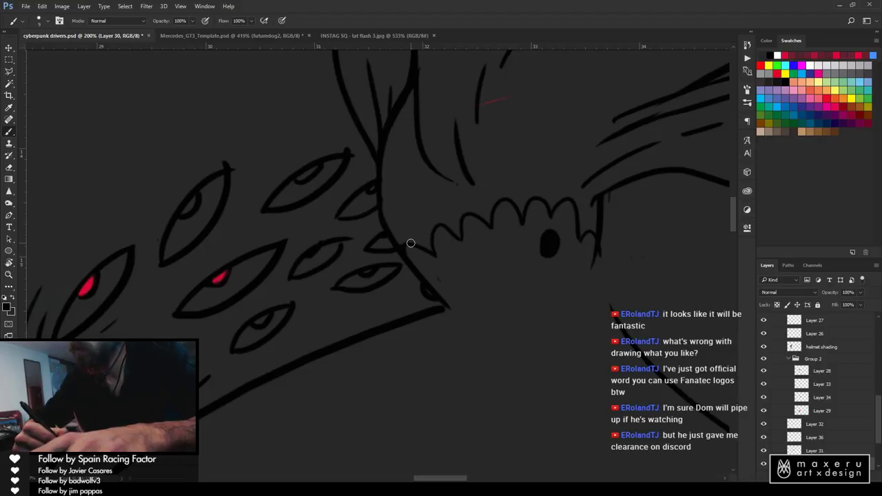
Add overlapping scale rows behind the eye dot and up the narrow rear neck area, erasing where they cross existing lines
mouse_move(411, 243)
left_mouse_down()
mouse_move(427, 228)
mouse_move(443, 231)
mouse_move(434, 226)
mouse_move(448, 205)
mouse_move(458, 233)
mouse_move(483, 219)
mouse_move(467, 210)
mouse_move(481, 183)
mouse_move(486, 211)
mouse_move(510, 201)
mouse_move(486, 186)
mouse_move(495, 195)
mouse_move(530, 179)
mouse_move(526, 187)
mouse_move(491, 186)
mouse_move(502, 158)
mouse_move(496, 184)
mouse_move(450, 189)
mouse_move(448, 204)
mouse_move(471, 186)
left_mouse_up()
key("ctrl+z")
key("e")
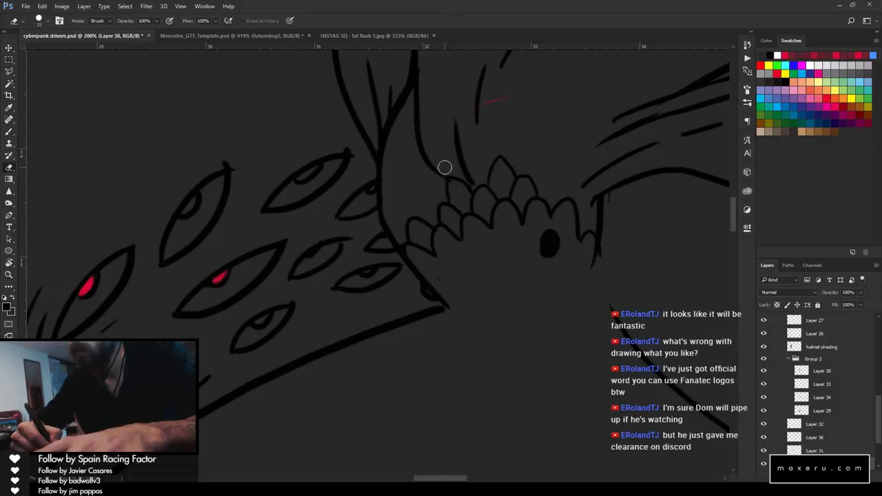
key("b")
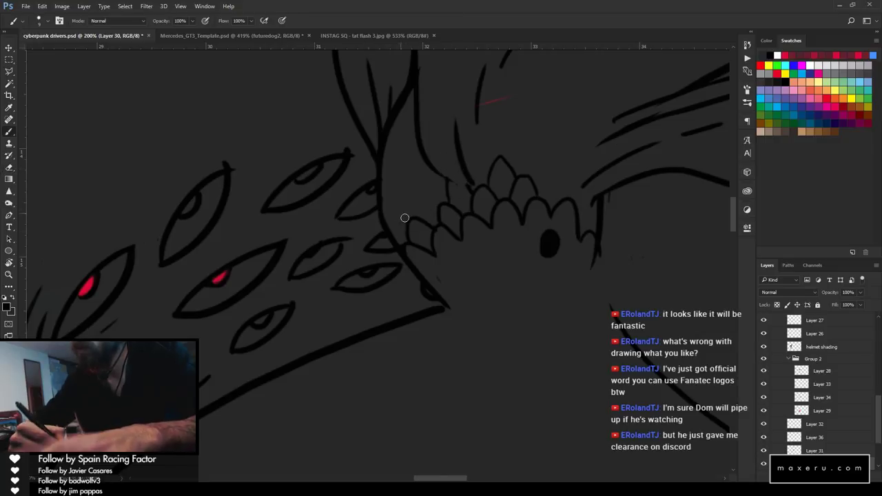
mouse_move(416, 217)
left_mouse_down()
mouse_move(417, 190)
mouse_move(441, 207)
mouse_move(402, 226)
mouse_move(390, 223)
mouse_move(384, 204)
mouse_move(399, 200)
mouse_move(392, 212)
mouse_move(399, 183)
mouse_move(414, 206)
mouse_move(432, 163)
mouse_move(450, 186)
mouse_move(374, 193)
mouse_move(410, 173)
mouse_move(423, 189)
mouse_move(382, 175)
mouse_move(394, 158)
mouse_move(389, 116)
mouse_move(404, 137)
mouse_move(393, 143)
mouse_move(413, 148)
mouse_move(406, 153)
mouse_move(403, 120)
left_mouse_up()
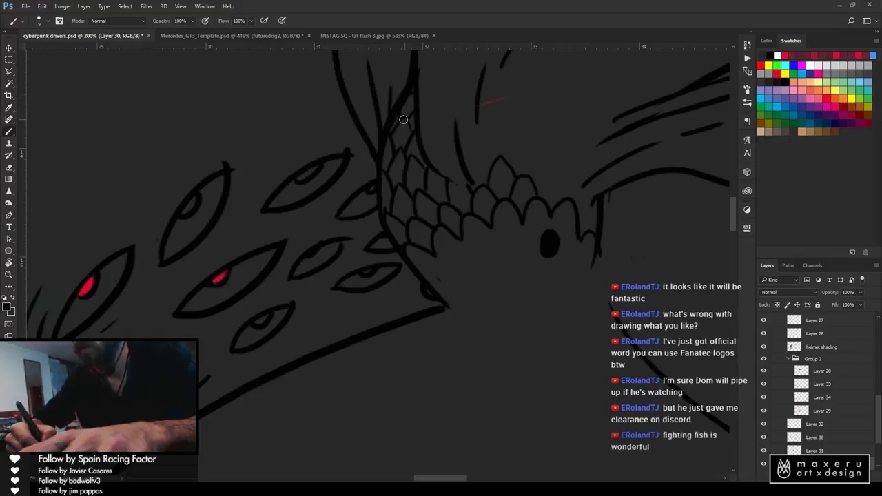
Extend the pointed scales over the forehead above the eye dot toward the jaw, erasing overlaps between them
mouse_move(448, 186)
left_mouse_down()
mouse_move(306, 211)
mouse_move(296, 191)
left_mouse_up()
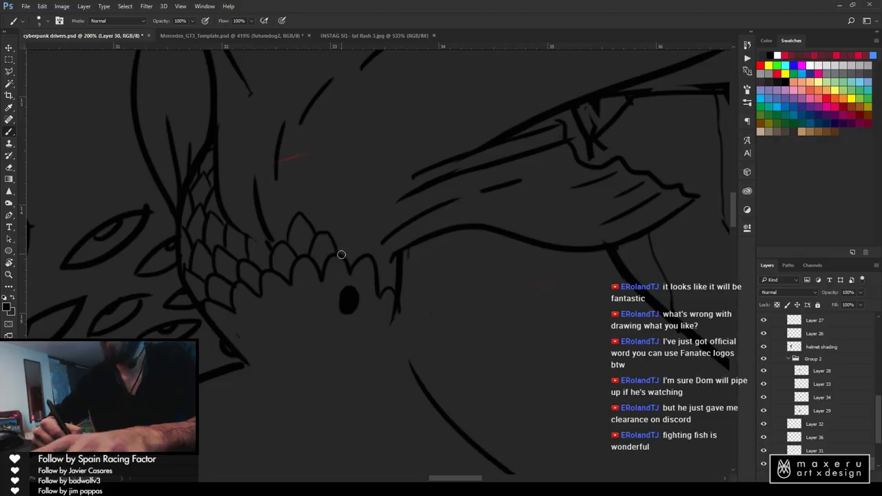
left_click_drag(339, 253, 369, 228)
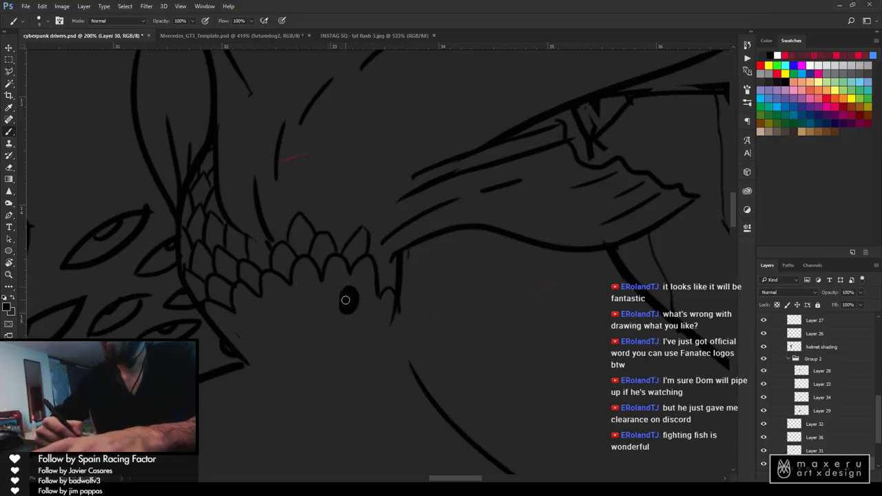
key("e")
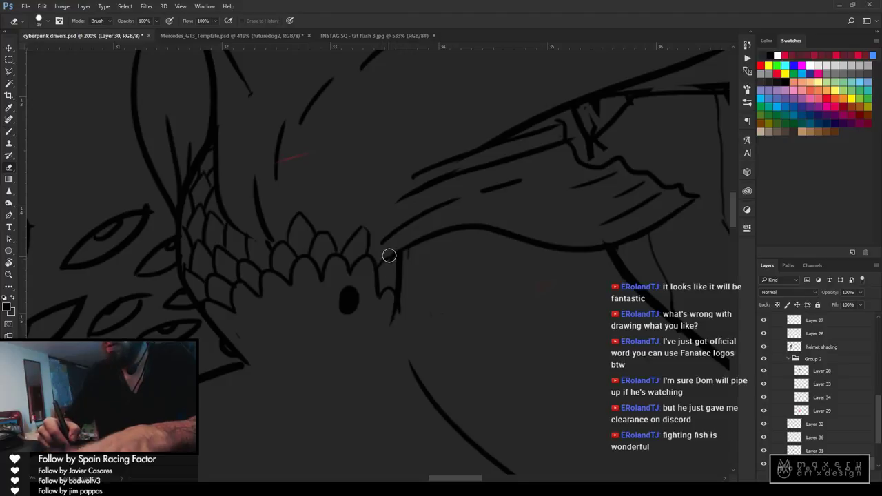
key("b")
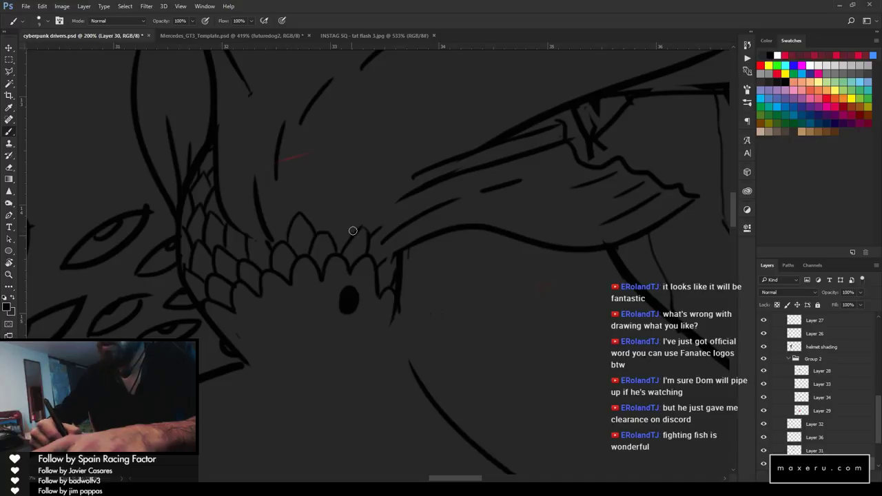
key("e")
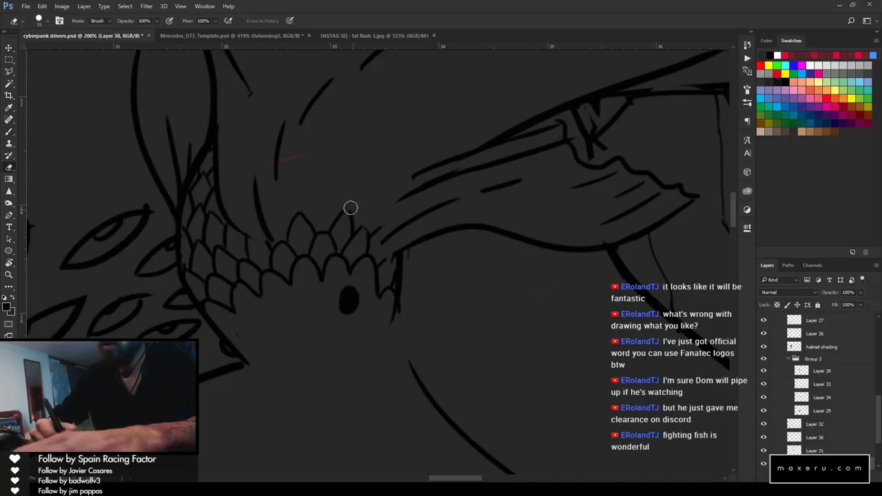
key("b")
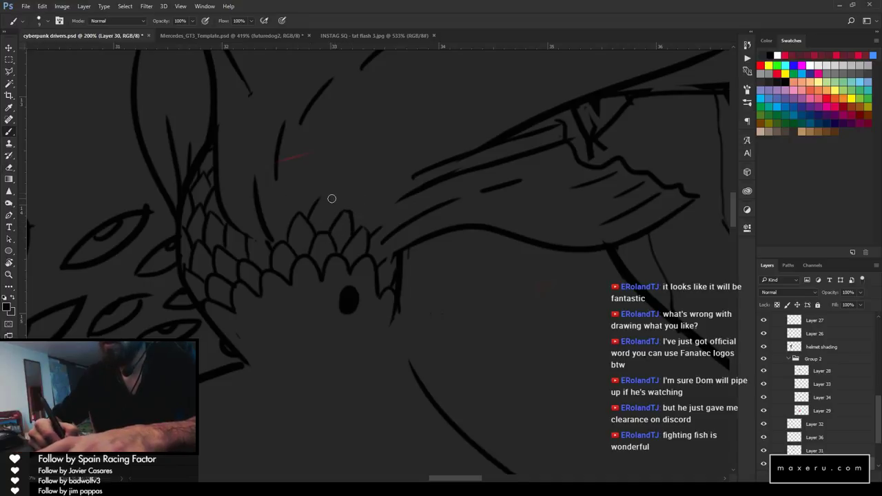
mouse_move(323, 197)
left_mouse_down()
mouse_move(265, 193)
mouse_move(294, 203)
mouse_move(269, 227)
mouse_move(287, 205)
mouse_move(285, 250)
mouse_move(306, 186)
mouse_move(290, 208)
mouse_move(332, 202)
mouse_move(345, 220)
mouse_move(382, 197)
mouse_move(368, 222)
left_mouse_up()
mouse_move(315, 185)
left_mouse_down()
mouse_move(326, 169)
mouse_move(286, 170)
mouse_move(276, 180)
mouse_move(309, 153)
mouse_move(316, 169)
mouse_move(340, 163)
mouse_move(365, 181)
mouse_move(354, 210)
mouse_move(381, 200)
mouse_move(383, 212)
left_mouse_up()
Save cyberpunk drivers.psd with the whole cobra and branch-crested creature in view
key("z")
left_click(379, 274, "alt")
left_click(379, 274, "alt")
left_click(383, 277, "alt")
left_click(383, 277, "alt")
left_click(379, 298, "alt")
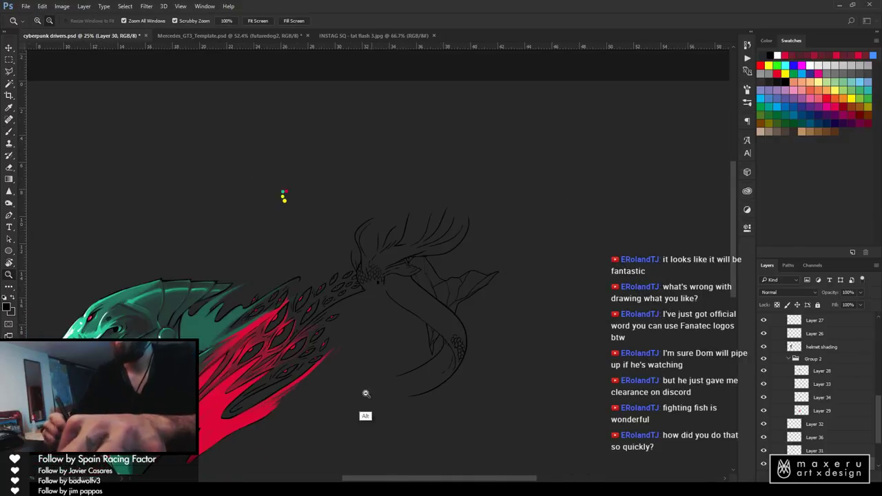
left_click_drag(361, 365, 407, 228)
key("ctrl+s")
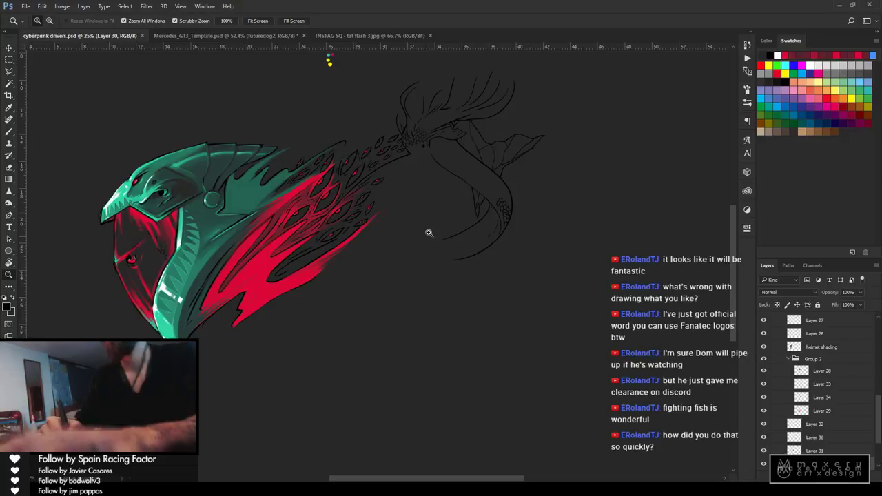
left_click_drag(427, 232, 499, 222)
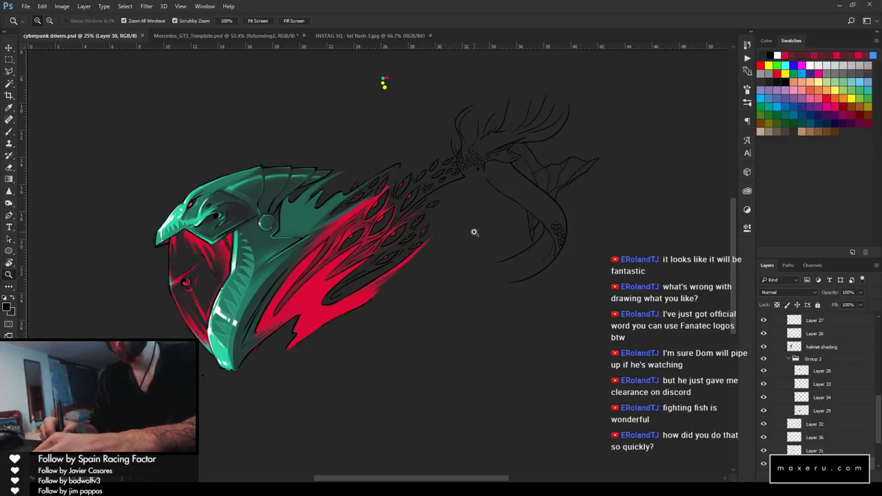
Sketch a curved neck line and a small eyed head hanging below the pointed fin on the creature's outer contour
key("b")
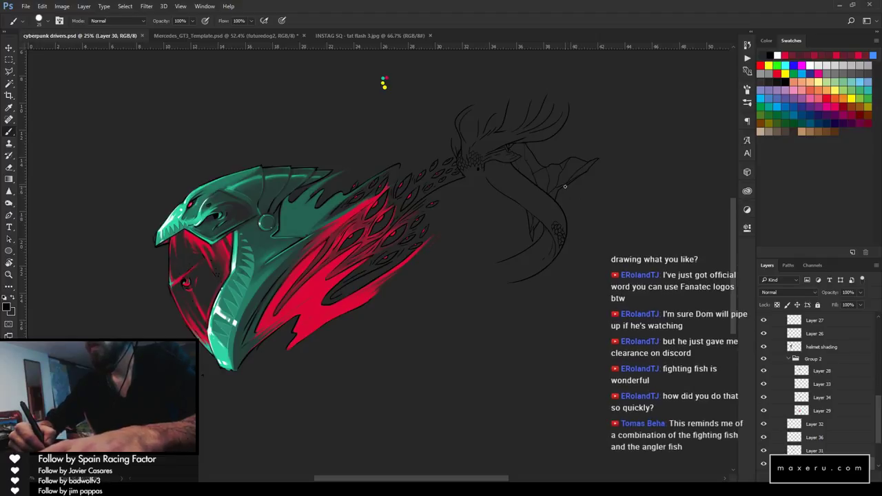
left_click_drag(555, 196, 565, 222)
key("ctrl+z")
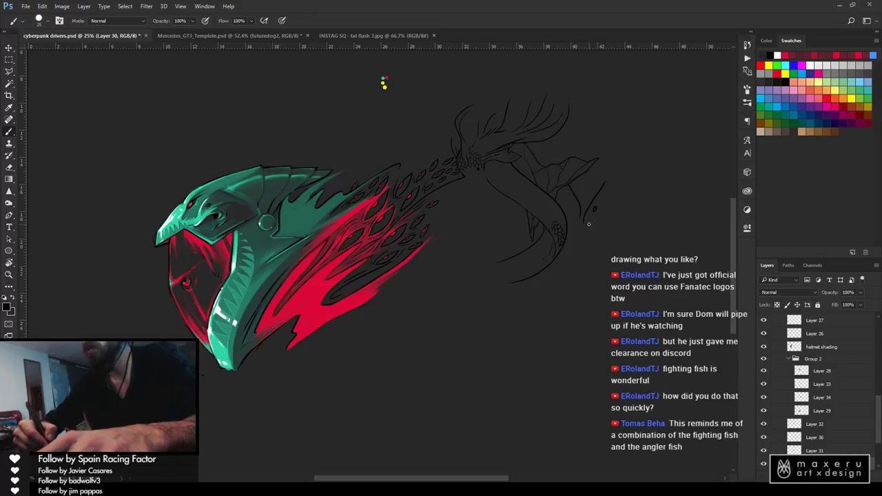
key("ctrl+z")
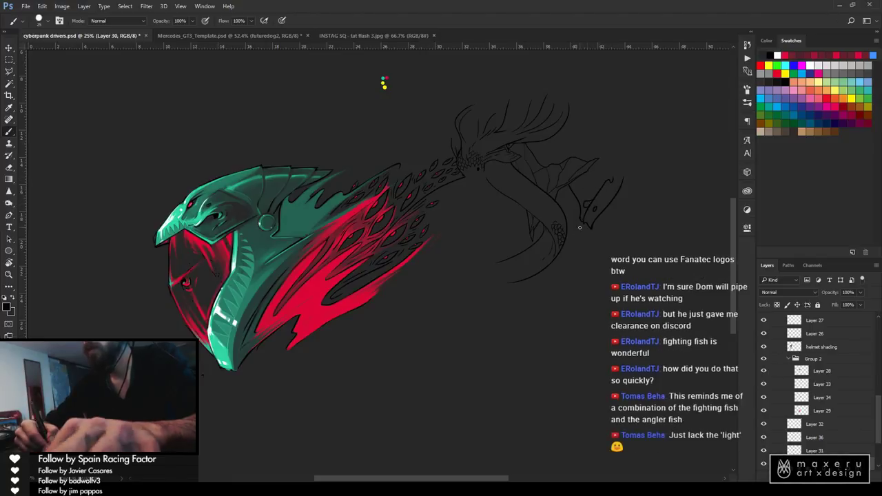
Erase the small trial head with an enlarged eraser and draw a second neck contour hanging from the fin
key("e")
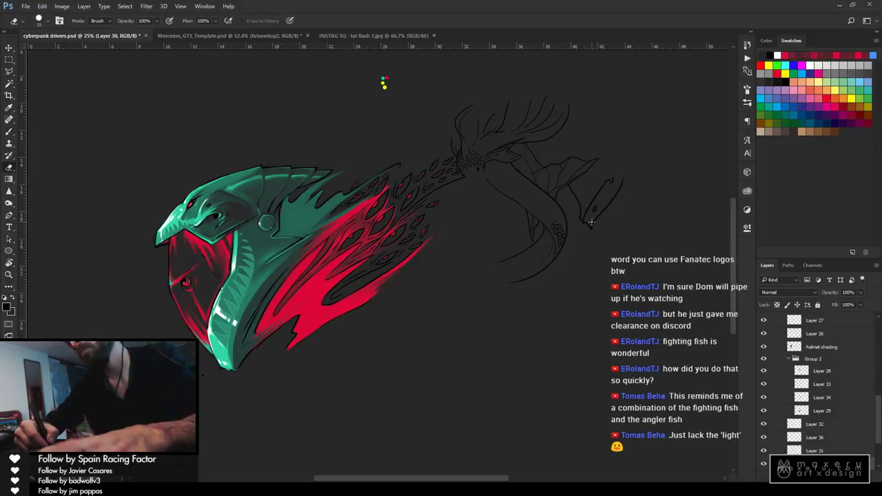
key("bracketright")
key("bracketright")
key("bracketright")
key("bracketright")
key("bracketright")
key("bracketright")
key("bracketright")
mouse_move(605, 186)
left_mouse_down()
mouse_move(587, 232)
mouse_move(594, 189)
mouse_move(596, 223)
mouse_move(627, 172)
left_mouse_up()
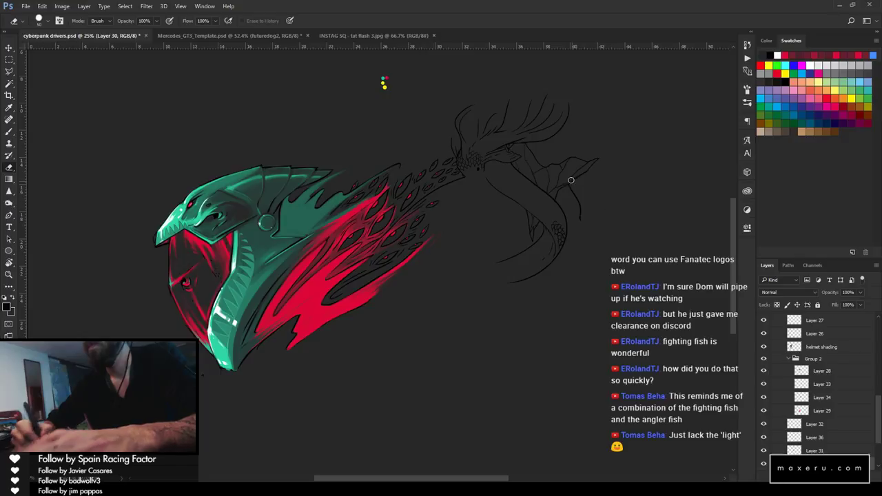
key("b")
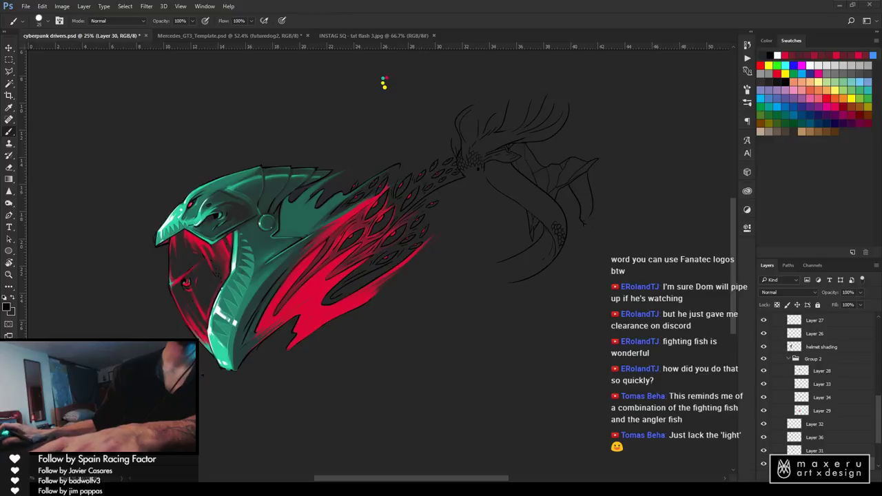
Switch to the browser's eel image search, examine the moray and gulper eel reference photos, and return to the artwork
left_click_drag(0, 61, 430, 85)
left_click(618, 359)
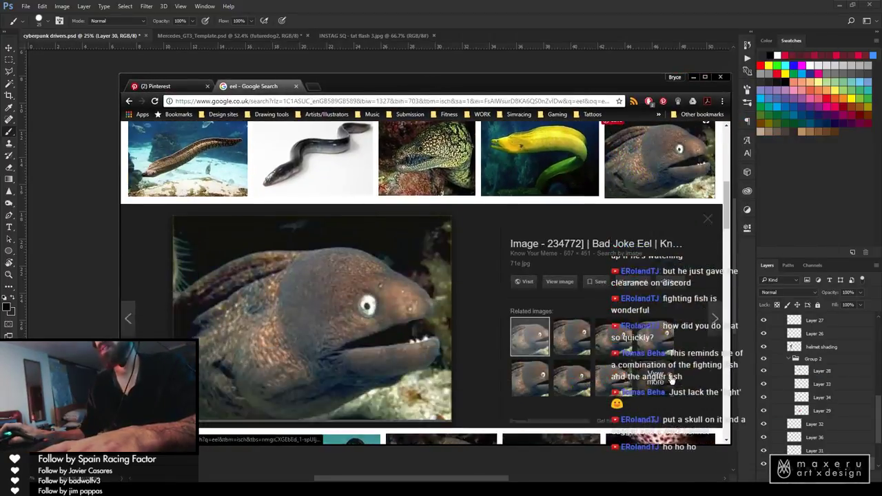
left_click(704, 212)
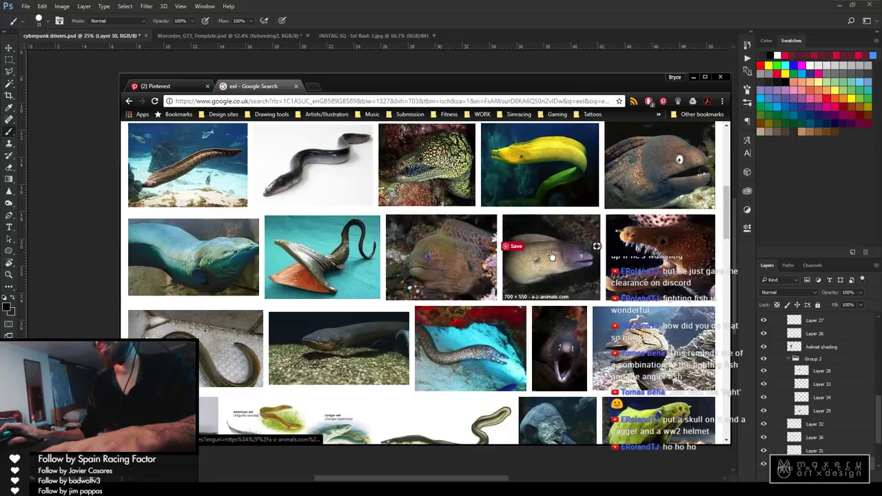
left_click(306, 265)
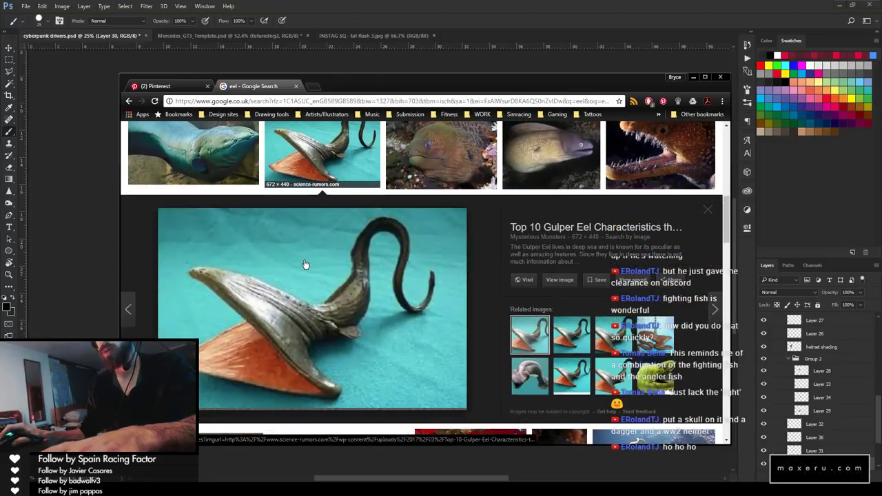
left_click(708, 211)
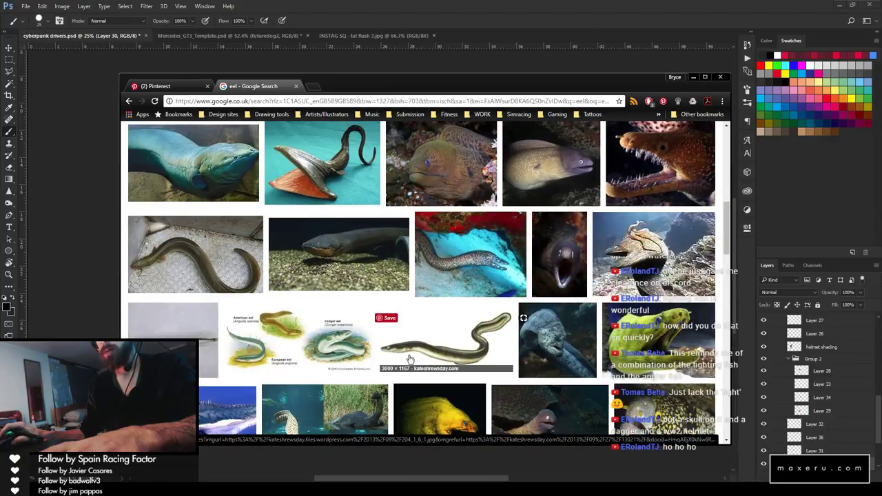
left_click(693, 77)
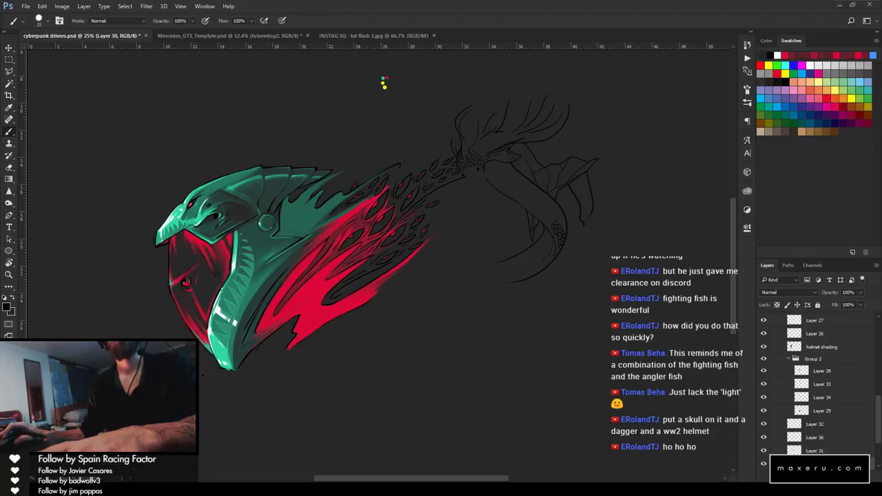
Clean up the hanging neck's lower end and draw an open head there with an upturned, toothed lower jaw
key("z")
left_click(600, 210)
key("e")
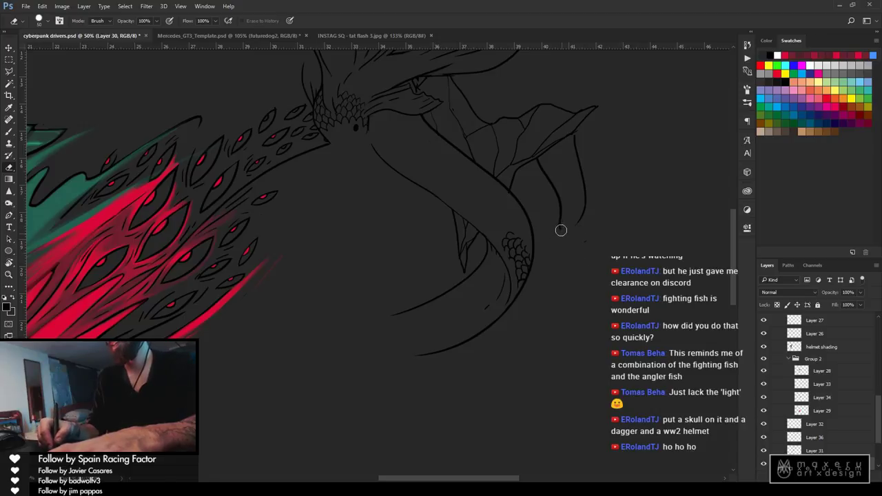
key("b")
mouse_move(566, 223)
left_mouse_down()
mouse_move(563, 214)
mouse_move(557, 238)
mouse_move(581, 219)
left_mouse_up()
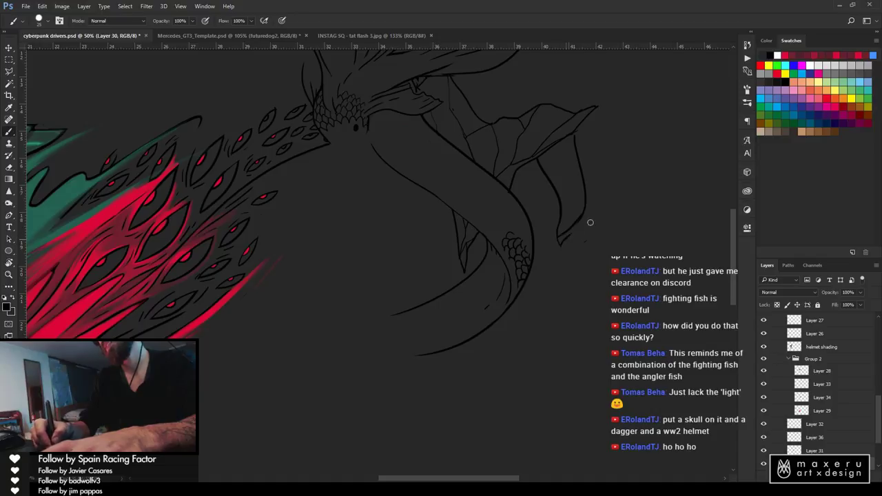
mouse_move(568, 237)
left_mouse_down()
mouse_move(607, 191)
mouse_move(575, 244)
mouse_move(585, 256)
left_mouse_up()
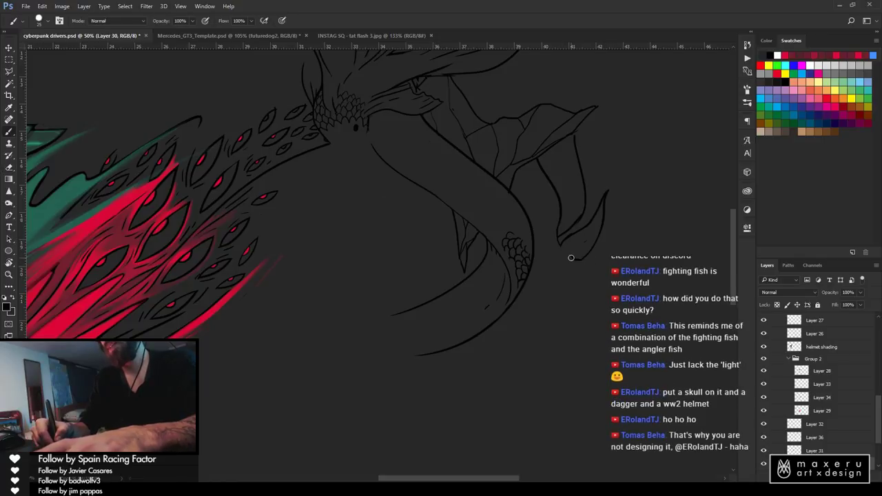
key("ctrl+z")
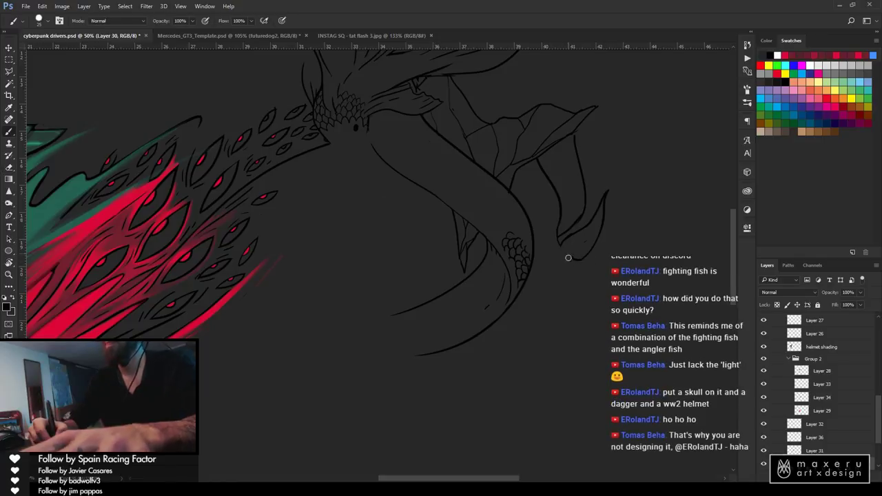
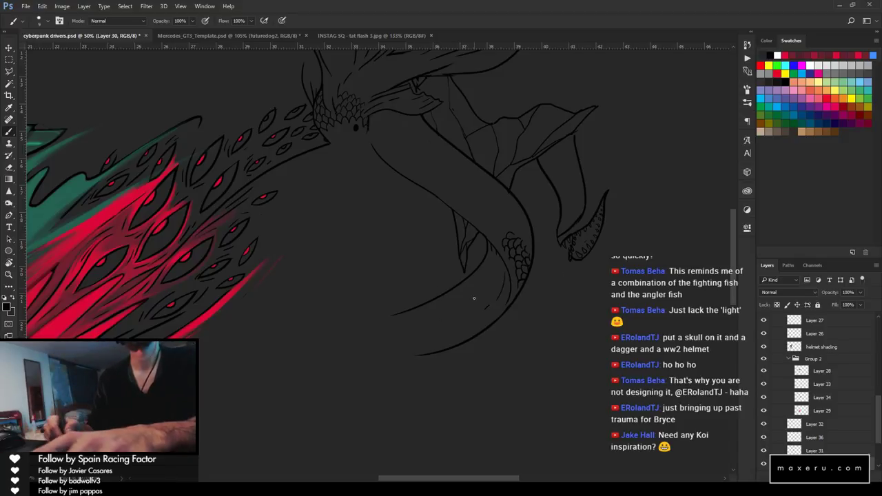
Trim the pointed tip of the small toothed jaw and touch up the lines around its mouth
left_click_drag(461, 230, 379, 295)
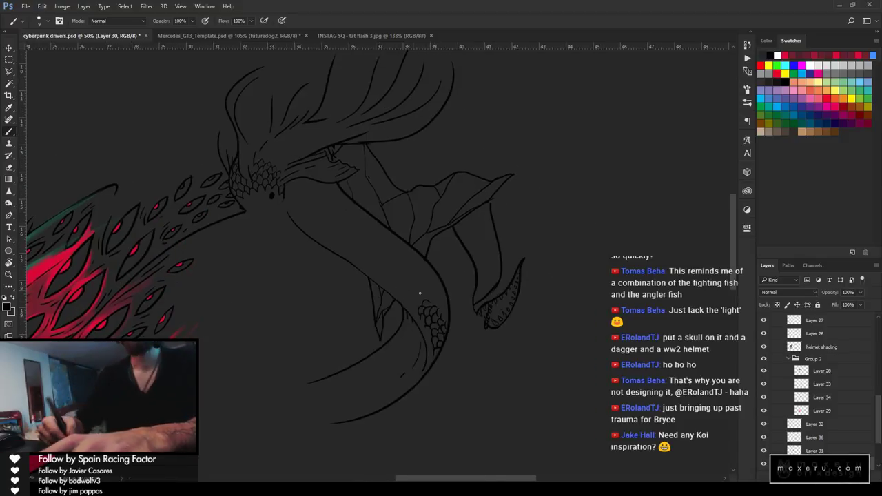
key("e")
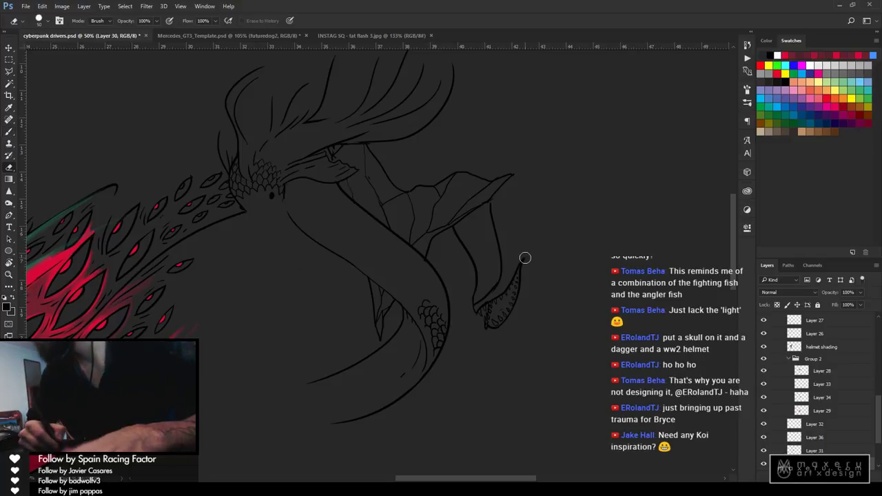
key("b")
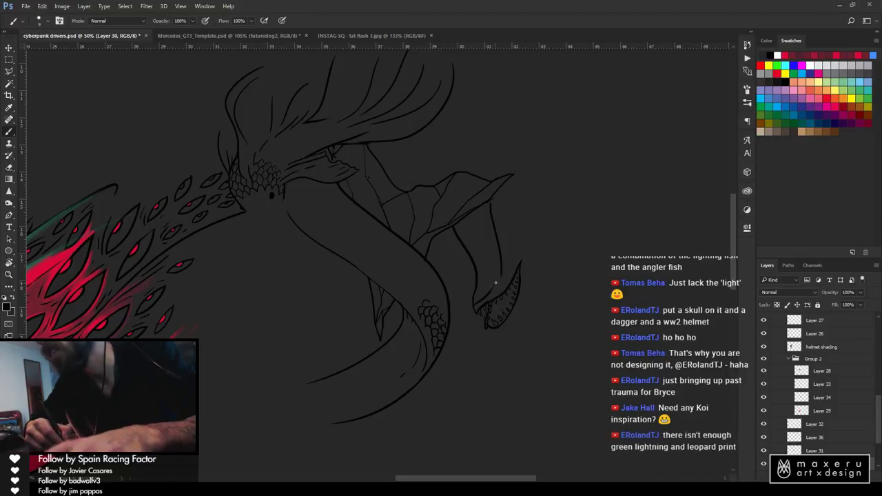
key("e")
key("b")
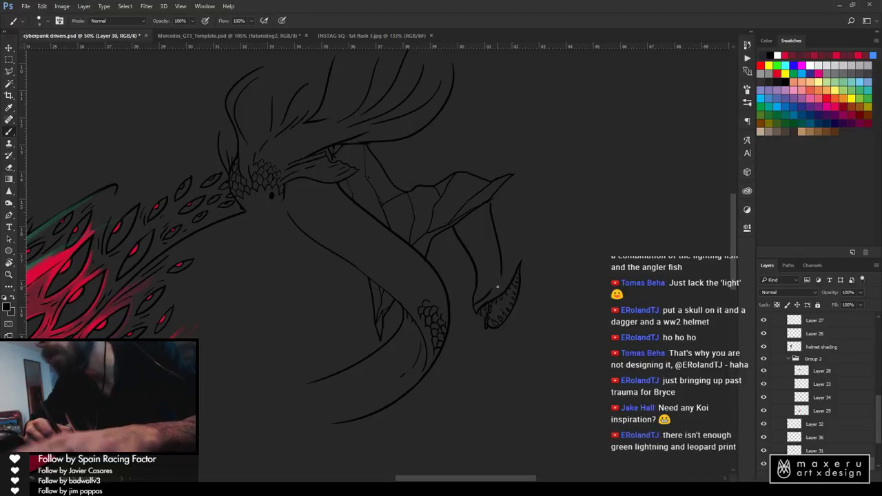
Erase excess linework on the hanging limb just above the toothed mouth and refine its inner contour lines
key("e")
left_click_drag(508, 246, 504, 288)
key("b")
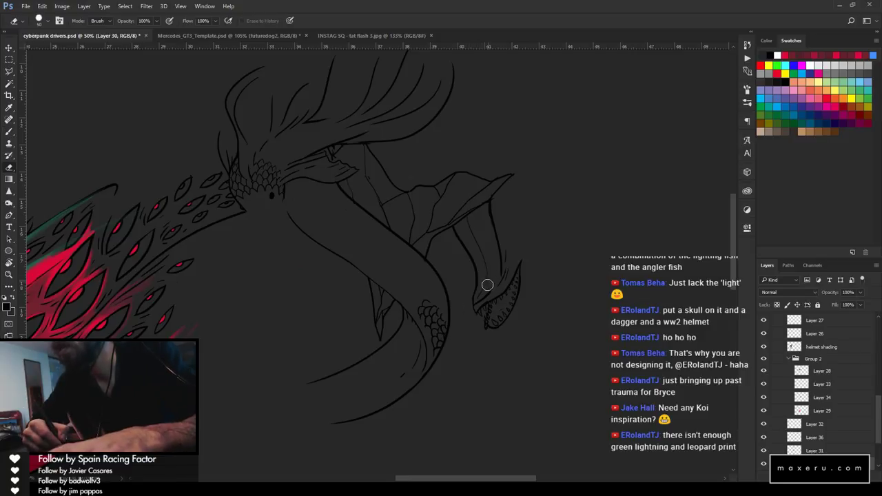
Draw a long curved fold line along the inside of the tail's lower bend, redoing the first attempt
key("z")
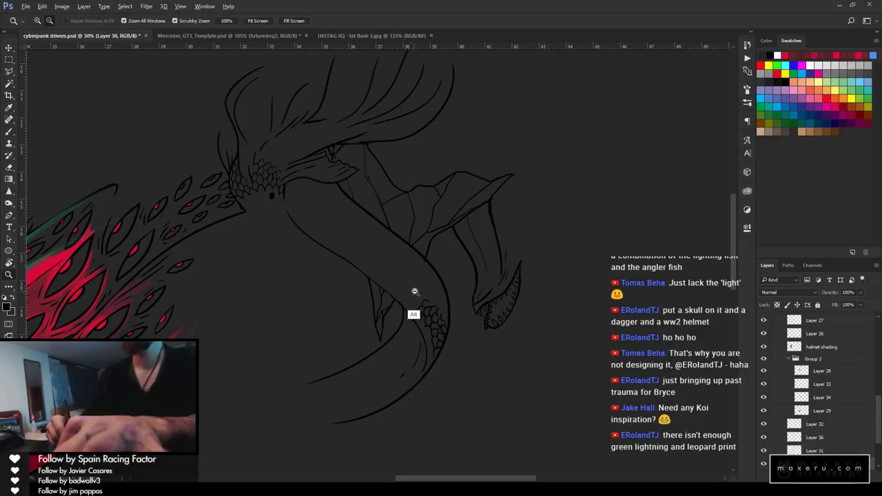
left_click(416, 293, "alt")
left_click(420, 297, "alt")
left_click(420, 297, "alt")
left_click(445, 266)
left_click(443, 271)
left_click(441, 275)
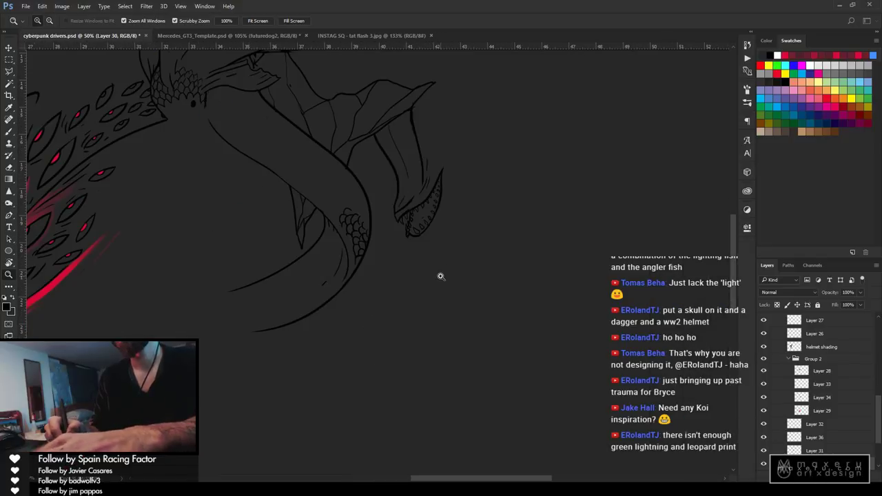
key("b")
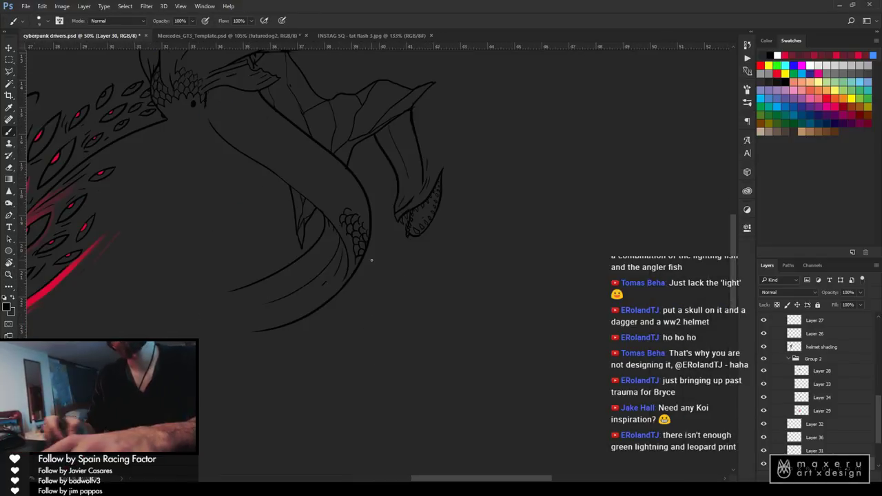
left_click_drag(335, 235, 227, 281)
key("ctrl+z")
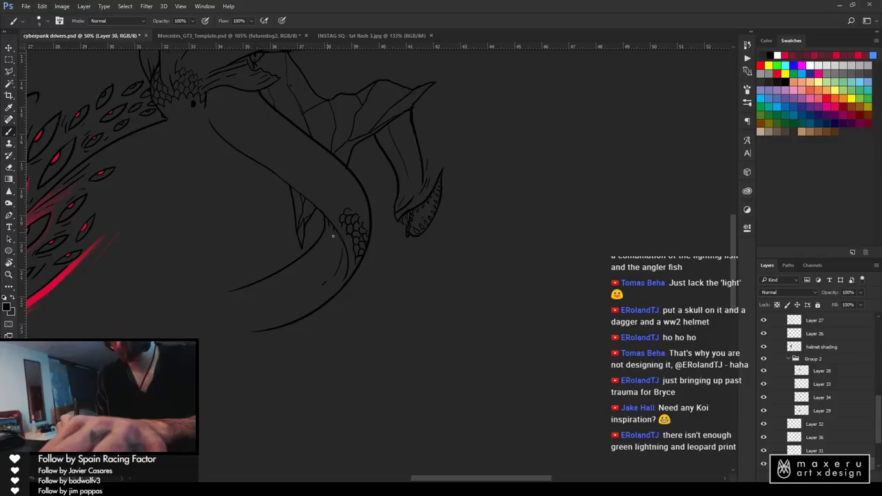
left_click_drag(338, 231, 254, 297)
Brush additional rows of small scales above the existing scale patch at the base of the mane
mouse_move(454, 239)
left_mouse_down()
mouse_move(445, 258)
mouse_move(354, 335)
left_mouse_up()
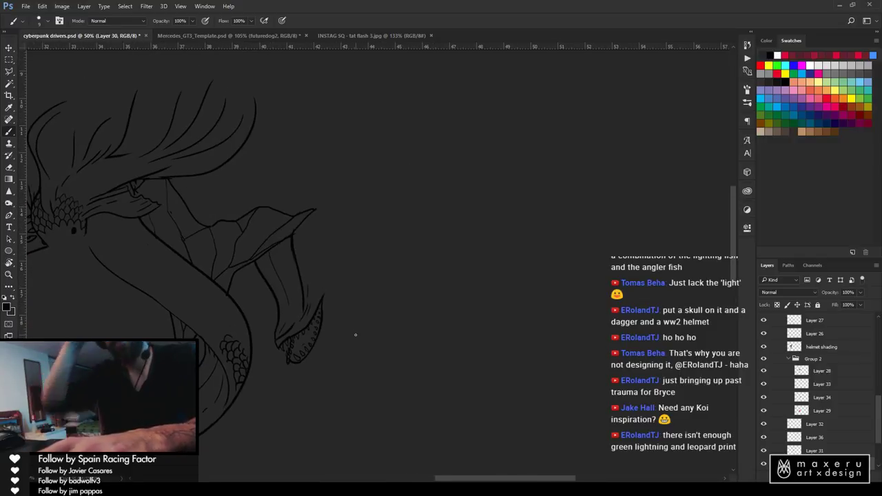
left_click_drag(261, 258, 432, 301)
key("z")
left_click(264, 250)
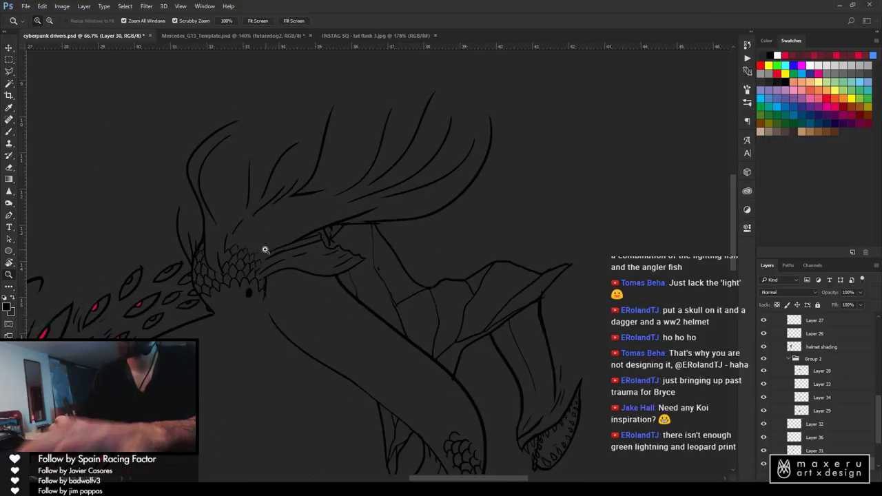
left_click(252, 234)
left_click(251, 232)
key("b")
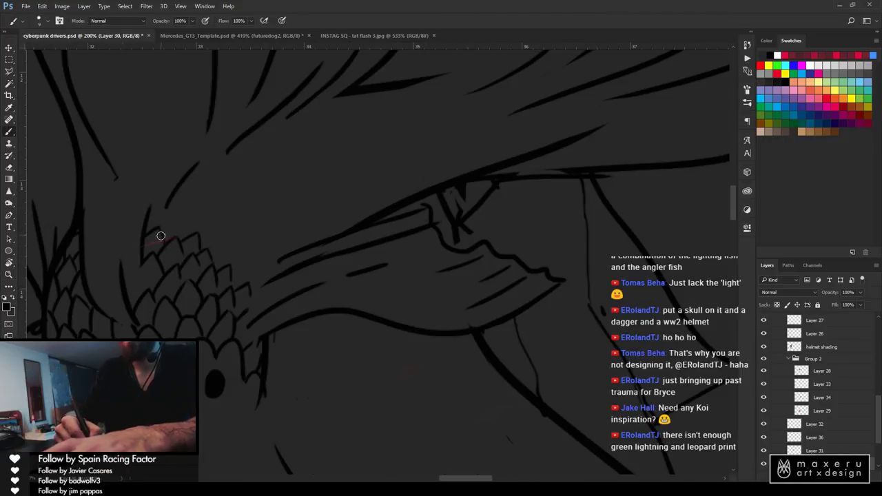
mouse_move(160, 235)
left_mouse_down()
mouse_move(181, 222)
mouse_move(188, 243)
mouse_move(219, 233)
mouse_move(224, 262)
mouse_move(232, 250)
mouse_move(256, 268)
mouse_move(246, 257)
mouse_move(237, 273)
left_mouse_up()
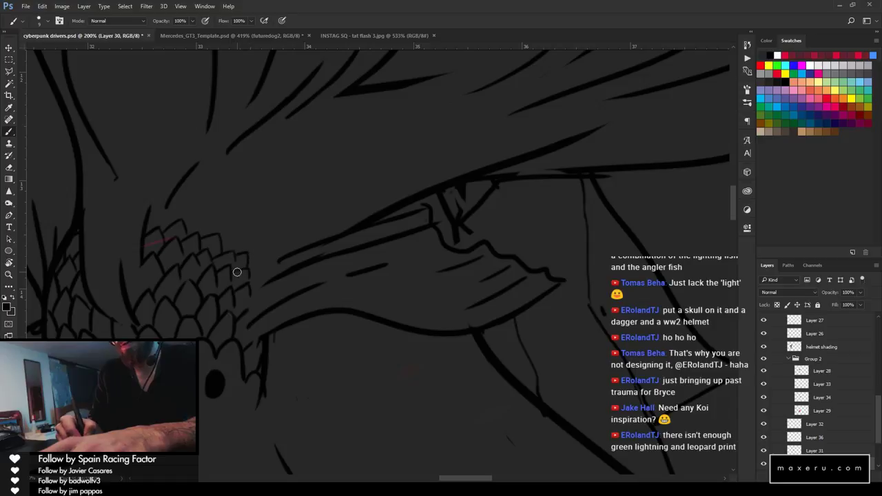
mouse_move(220, 239)
left_mouse_down()
mouse_move(240, 236)
mouse_move(240, 247)
left_mouse_up()
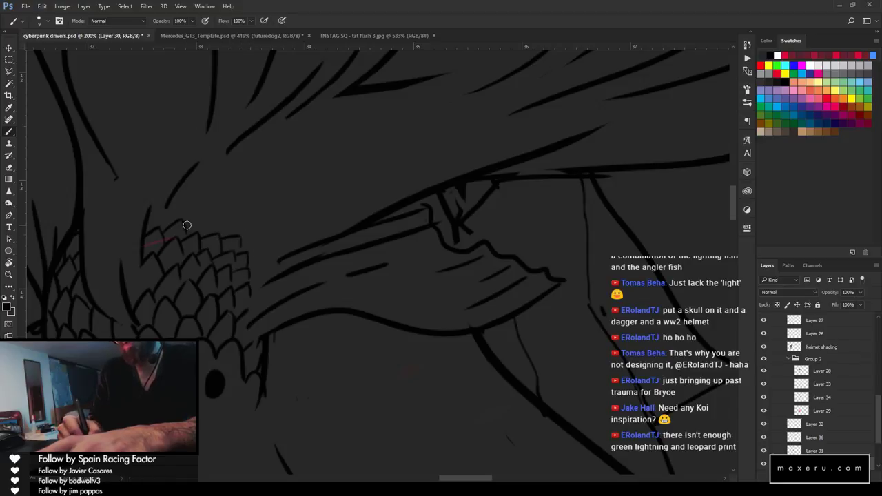
mouse_move(186, 225)
left_mouse_down()
mouse_move(235, 222)
mouse_move(191, 199)
mouse_move(175, 208)
left_mouse_up()
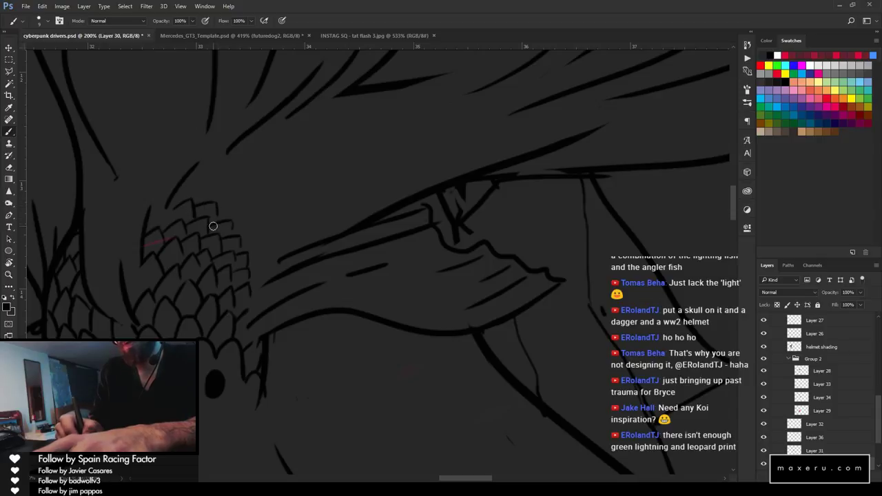
mouse_move(217, 209)
left_mouse_down()
mouse_move(267, 241)
mouse_move(260, 237)
mouse_move(250, 273)
left_mouse_up()
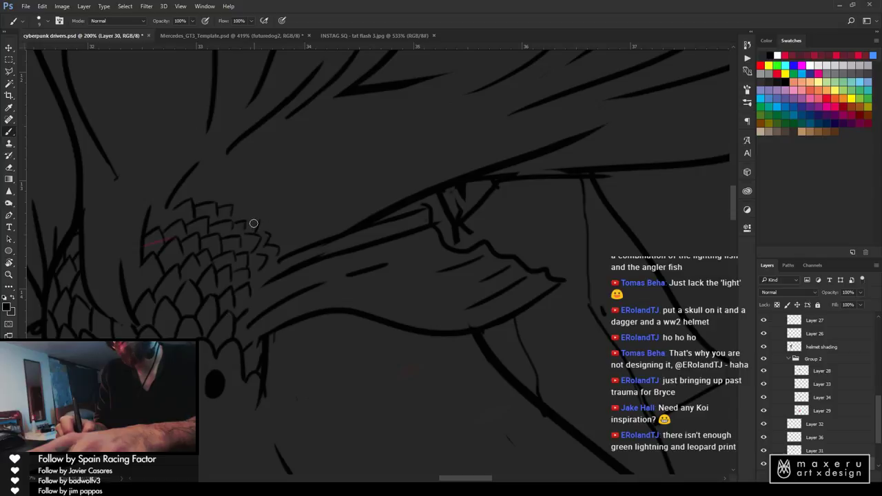
Erase the stray scale marks at the outer edge of the patch near the fin with a much smaller eraser
key("e")
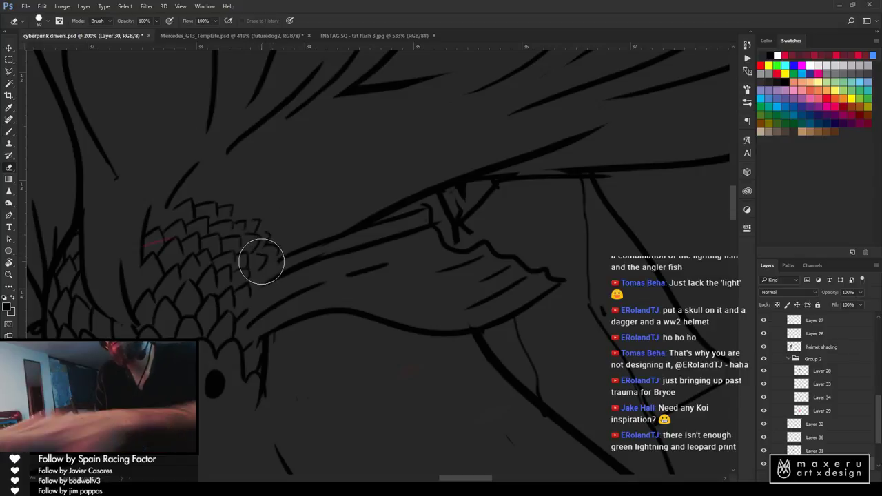
key("bracketleft")
key("bracketleft")
key("bracketleft")
key("bracketleft")
key("bracketleft")
key("bracketleft")
key("bracketleft")
key("bracketleft")
key("bracketleft")
left_click_drag(270, 236, 265, 247)
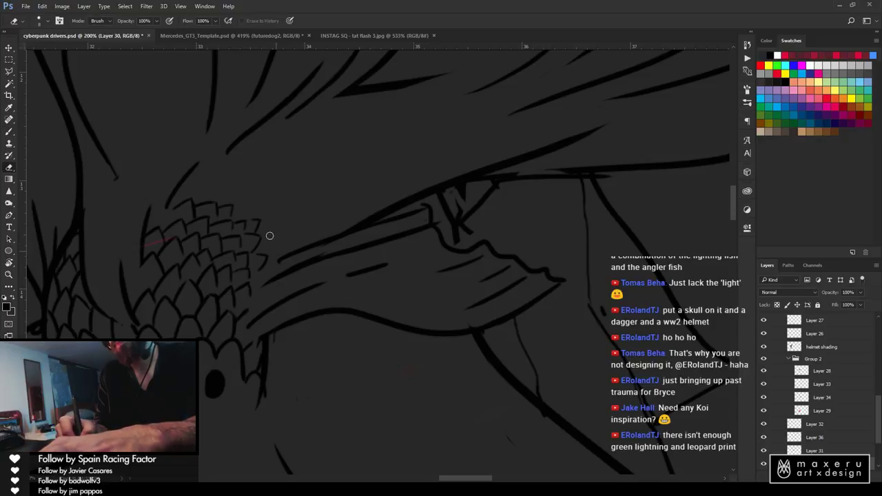
Erase the stray red stroke crossing the scales on Layer 29
key("b")
scroll(305, 228, "left", 5)
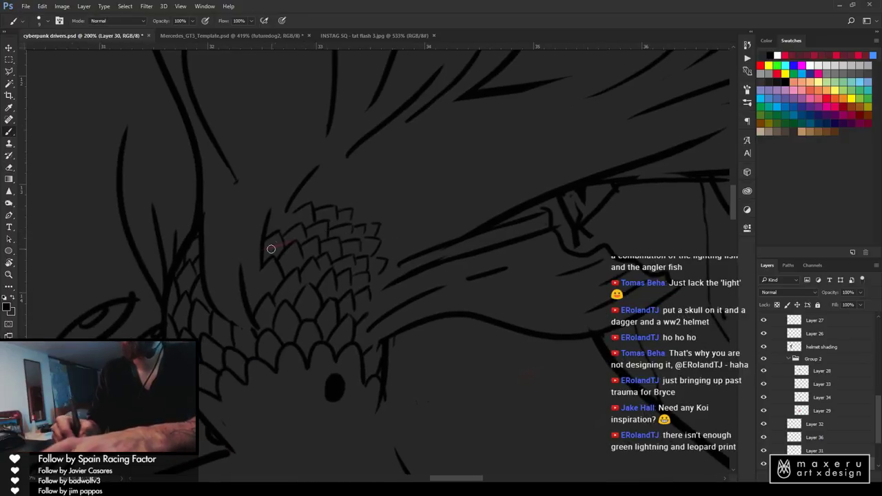
left_click(276, 256, "ctrl")
key("e")
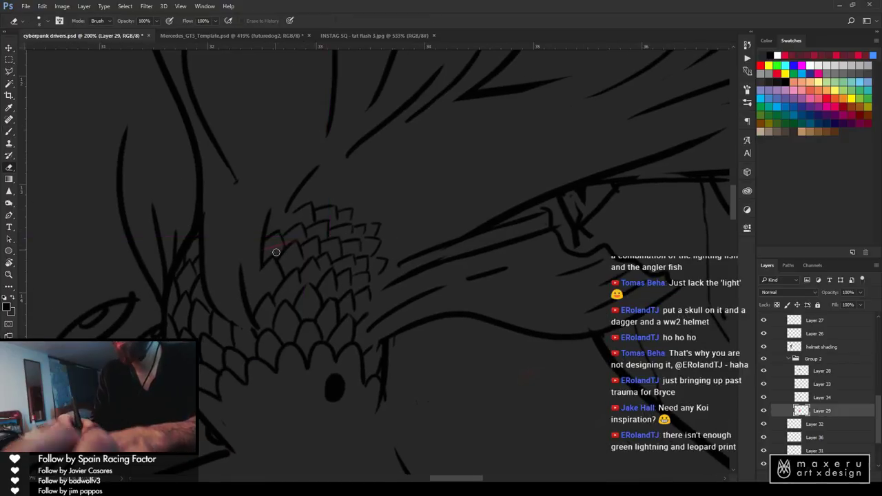
left_click_drag(276, 249, 265, 248)
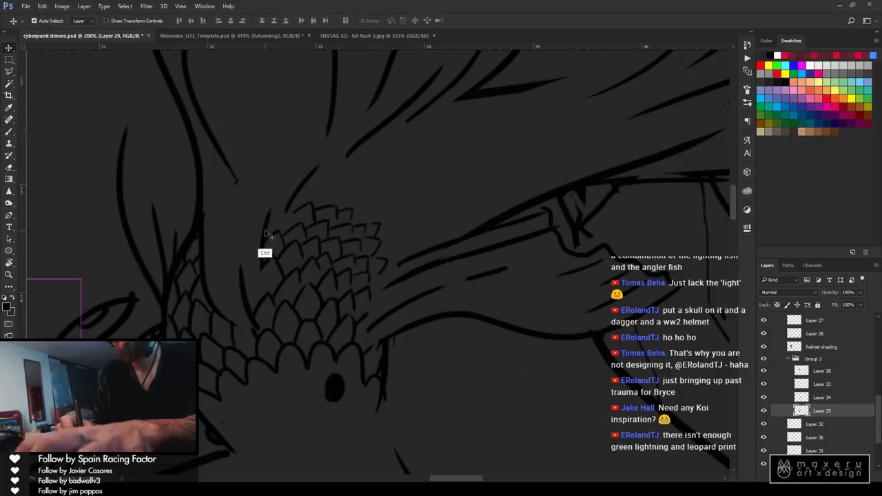
Draw further rows of tapering scales on Layer 30, extending the patch up into the mane
left_click(266, 254, "ctrl")
key("b")
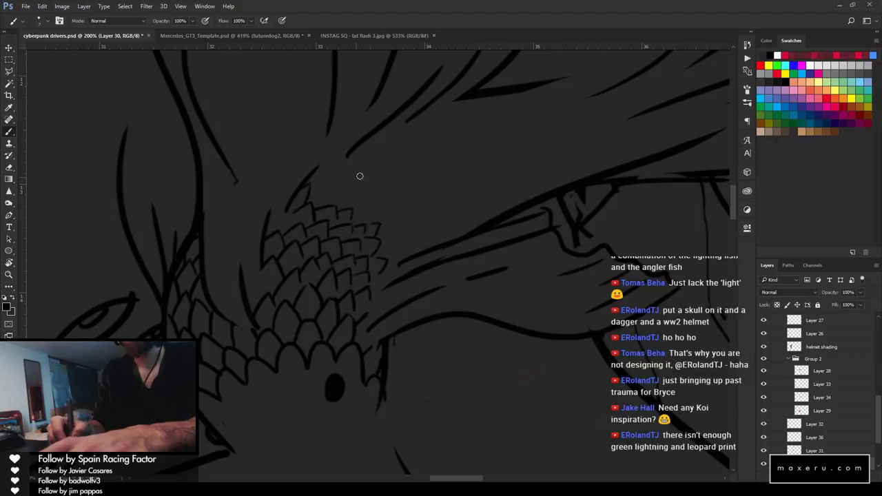
mouse_move(311, 192)
left_mouse_down()
mouse_move(347, 181)
mouse_move(329, 204)
mouse_move(365, 191)
mouse_move(341, 208)
mouse_move(365, 201)
left_mouse_up()
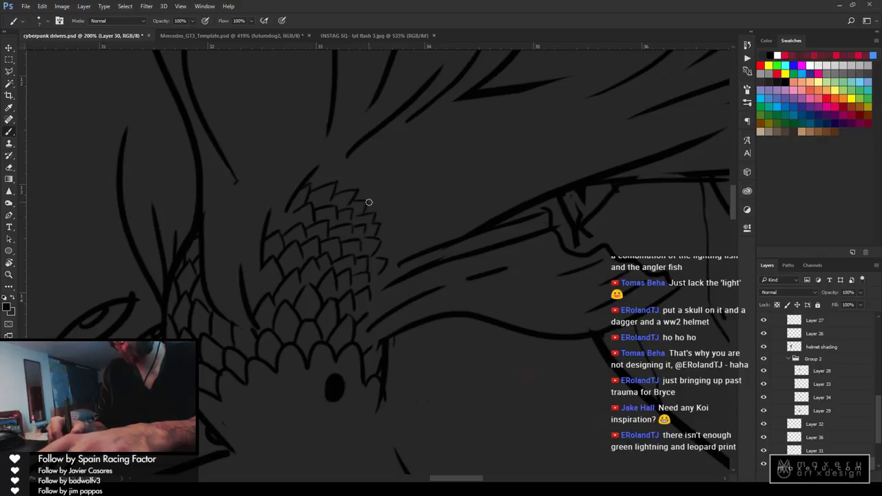
mouse_move(316, 170)
left_mouse_down()
mouse_move(355, 173)
mouse_move(345, 170)
mouse_move(351, 194)
mouse_move(362, 176)
left_mouse_up()
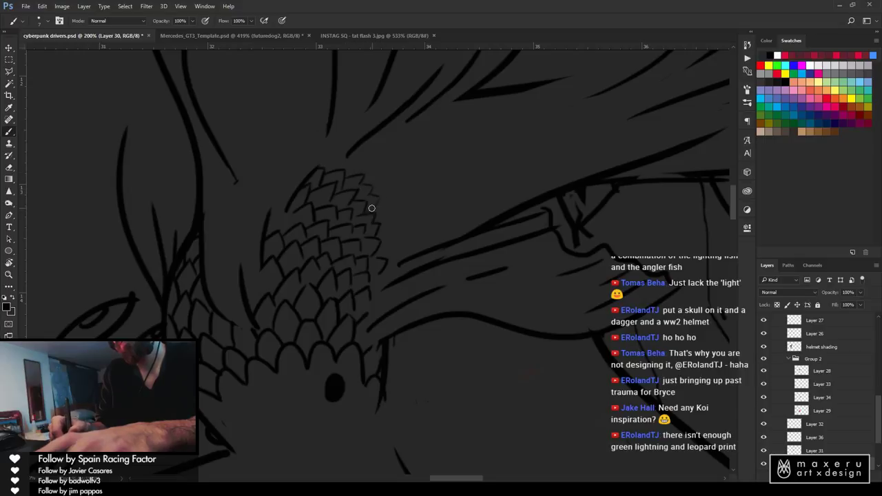
Undo the latest edge scale strokes and redraw small scales along the patch's upper outer edge
key("ctrl+alt+z")
key("ctrl+alt+z")
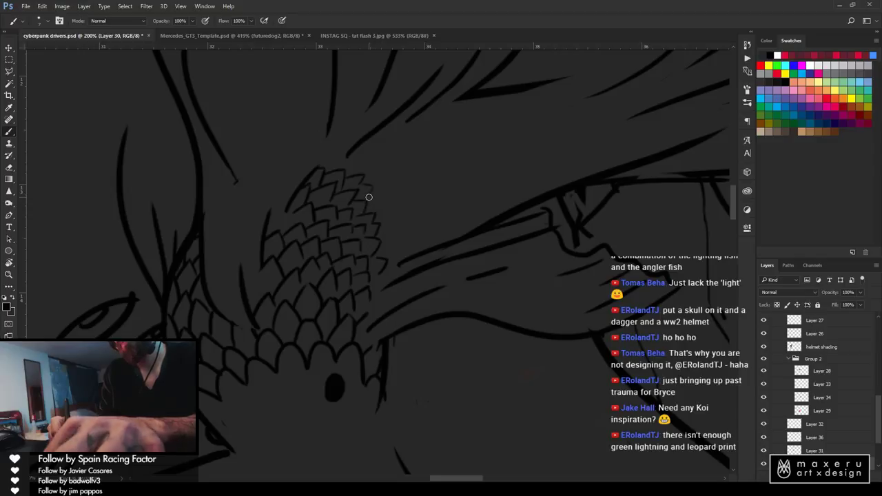
left_click_drag(368, 196, 380, 204)
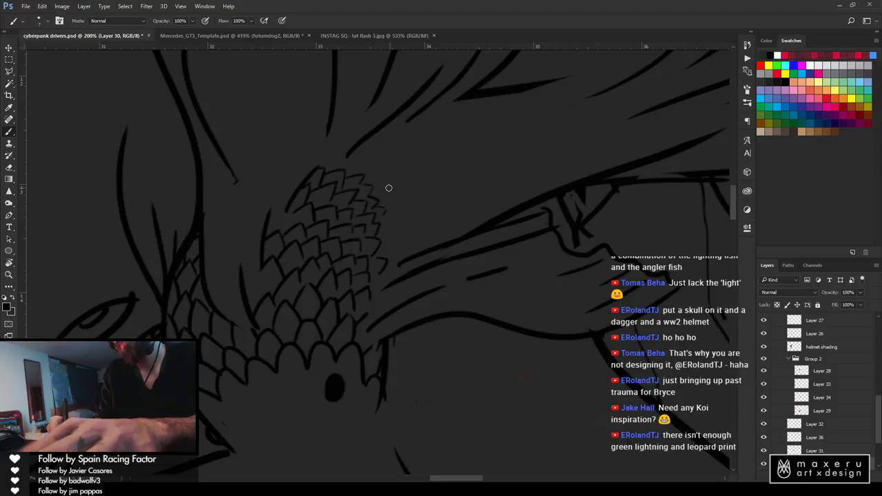
mouse_move(390, 195)
left_mouse_down()
mouse_move(382, 205)
mouse_move(386, 188)
left_mouse_up()
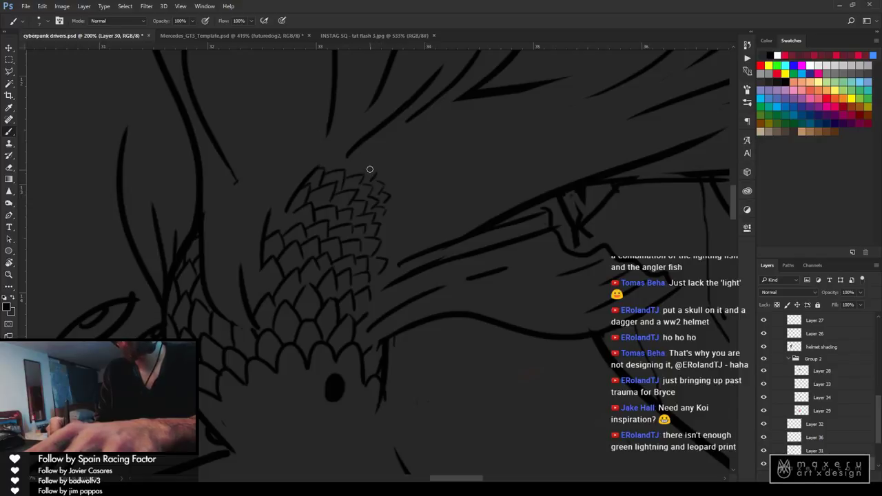
Erase the whole patch of scales on the outer bend of the tail, leaving the outline clean
key("z")
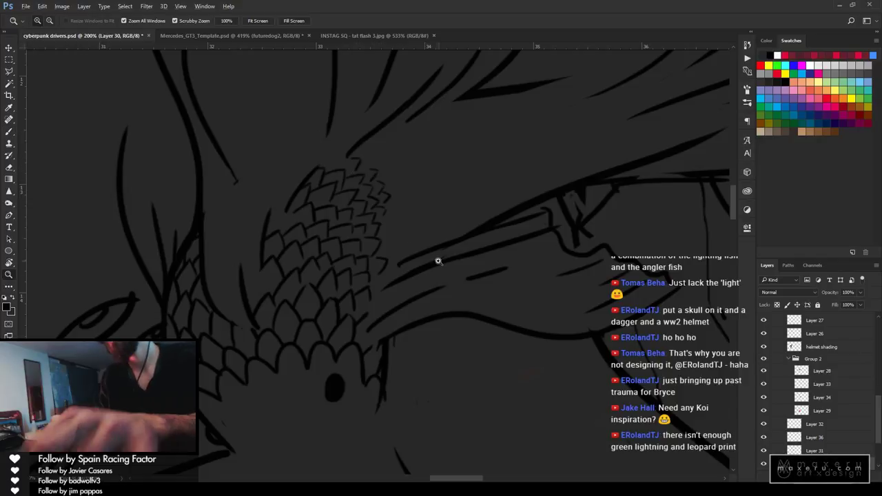
left_click(443, 259, "alt")
left_click(444, 259, "alt")
left_click(447, 259, "alt")
left_click(447, 260, "alt")
left_click(447, 261, "alt")
left_click_drag(430, 329, 377, 213)
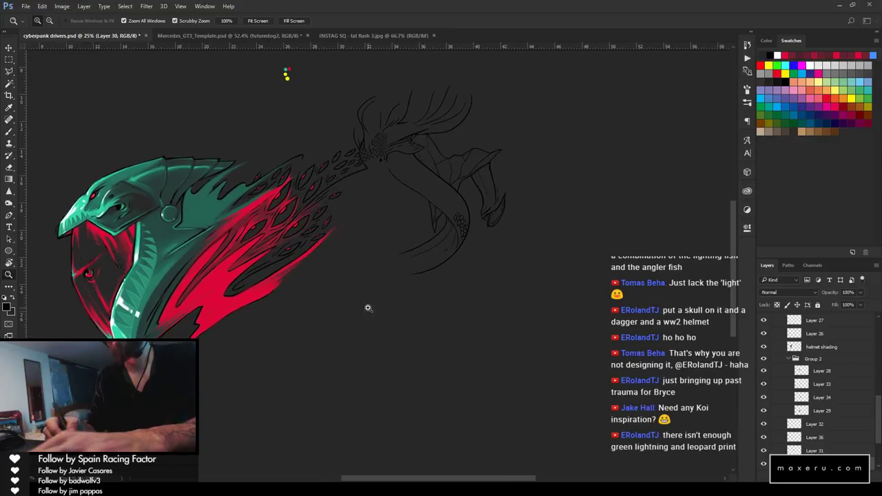
key("b")
key("z")
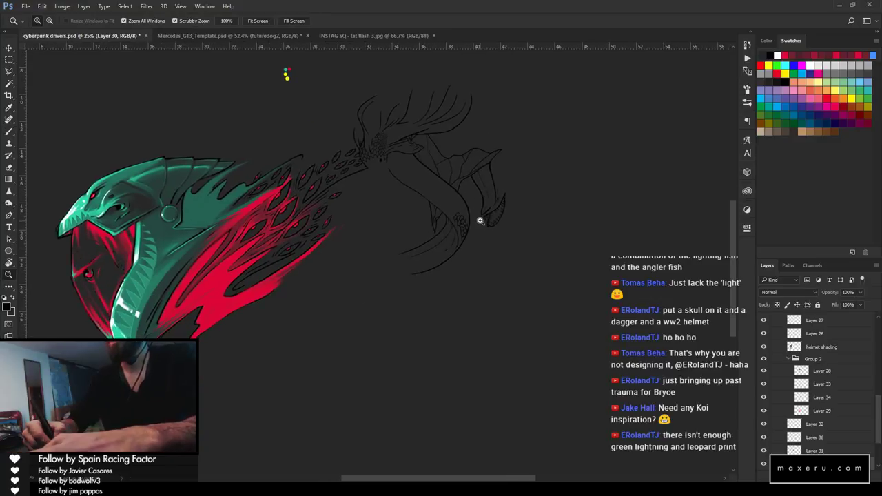
left_click_drag(468, 227, 475, 224)
left_click(475, 223)
key("e")
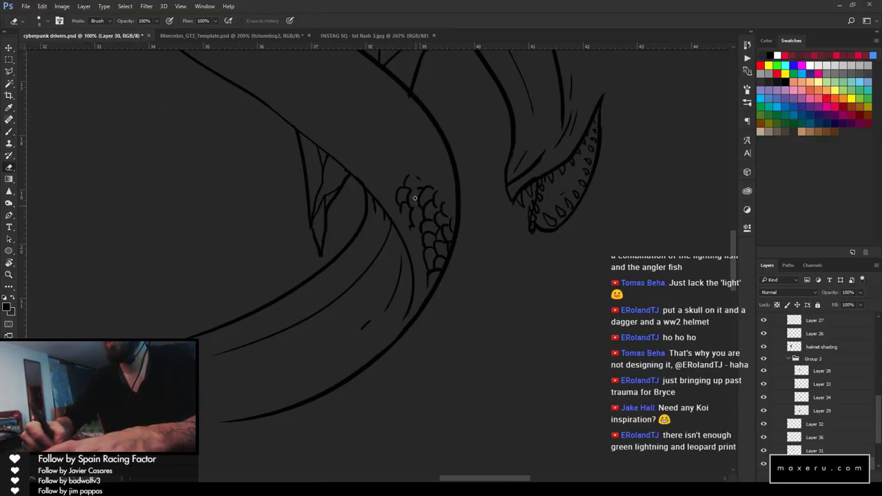
mouse_move(414, 198)
left_mouse_down()
mouse_move(409, 160)
mouse_move(408, 204)
mouse_move(397, 176)
mouse_move(403, 218)
mouse_move(392, 189)
left_mouse_up()
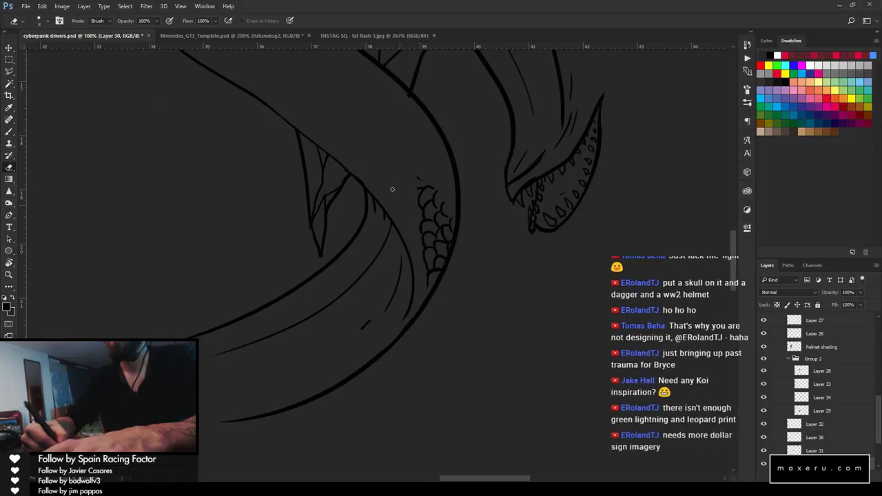
left_click_drag(422, 228, 426, 192)
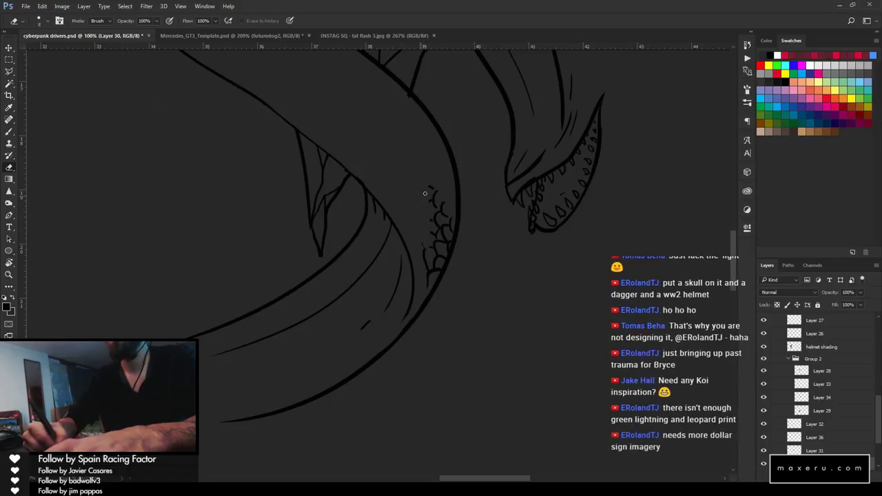
left_click_drag(434, 222, 440, 190)
left_click_drag(440, 240, 452, 222)
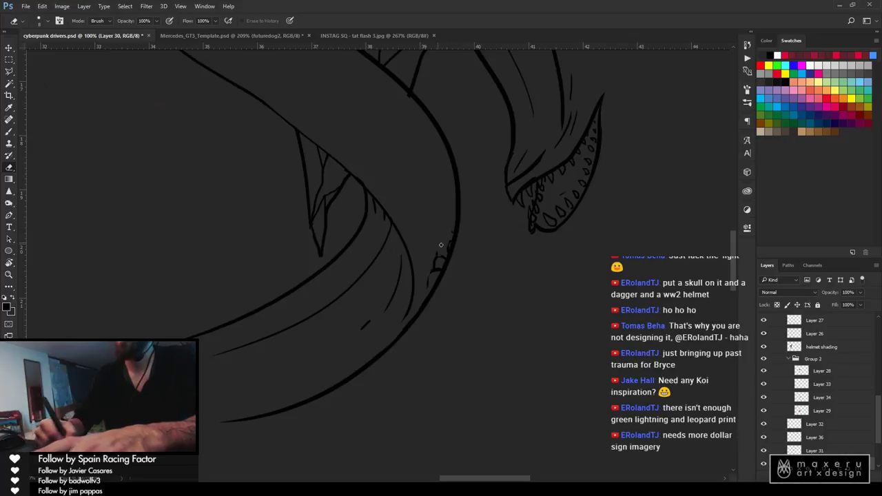
left_click_drag(441, 245, 432, 275)
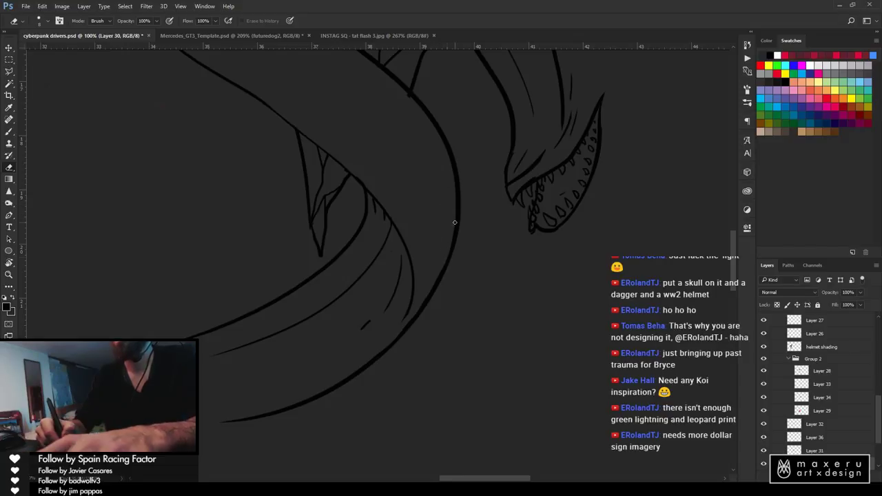
Clean up the overlapping strokes at the base of the membrane under the mane and draw a short fold line there
key("b")
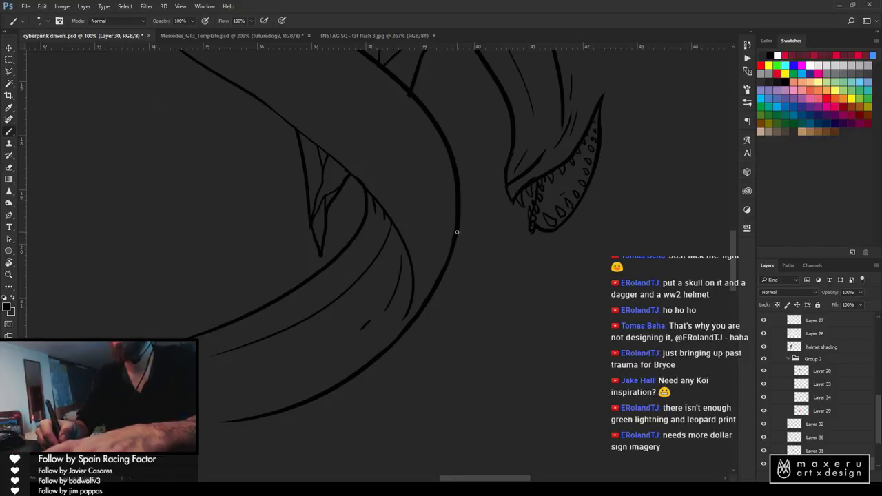
left_click_drag(404, 237, 418, 299)
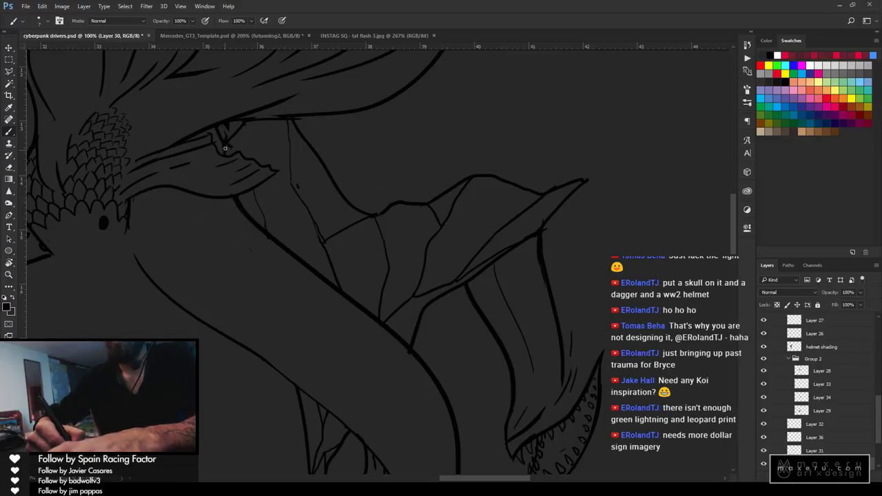
key("e")
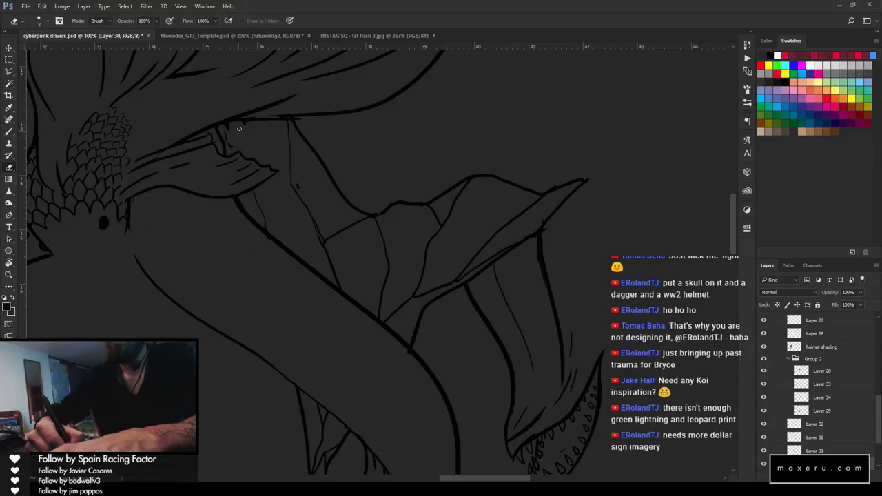
key("b")
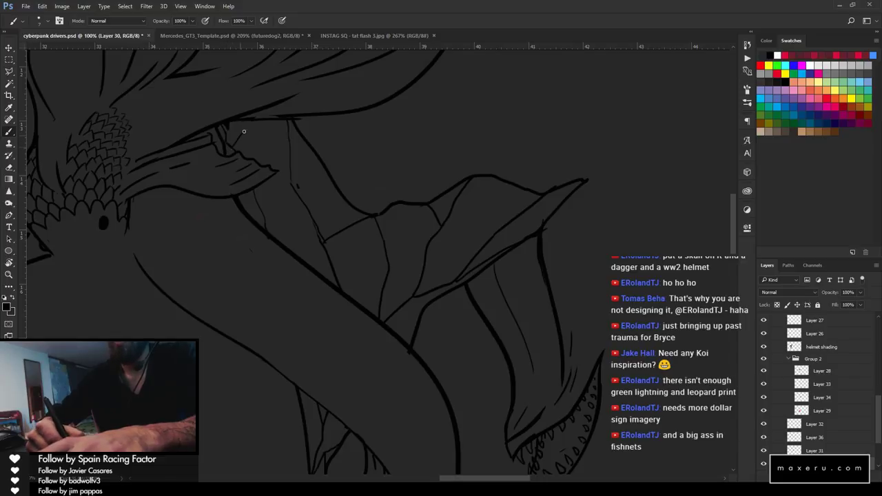
Save the cyberpunk drivers illustration
key("z")
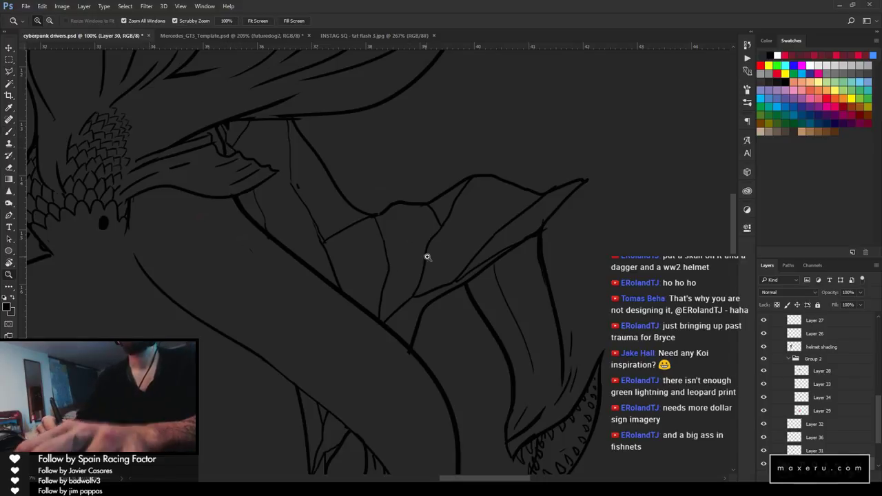
left_click(432, 256, "alt")
left_click(433, 256, "alt")
left_click(435, 256, "alt")
left_click(437, 262, "alt")
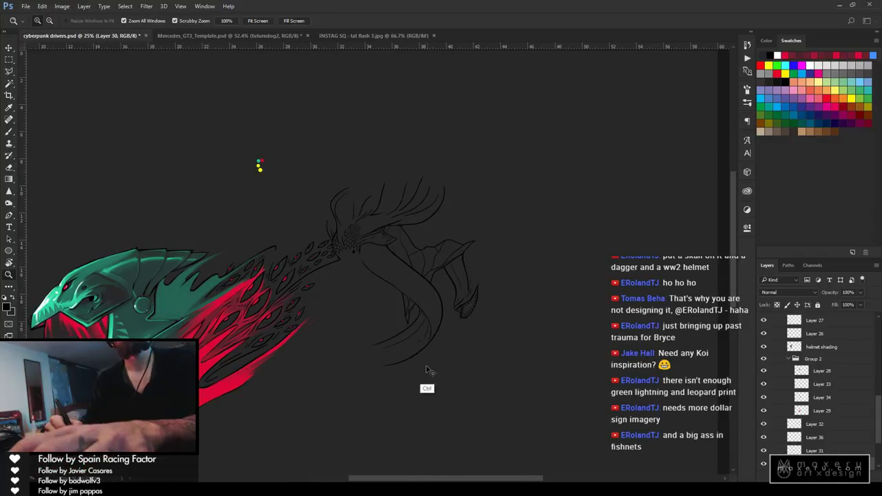
key("ctrl+s")
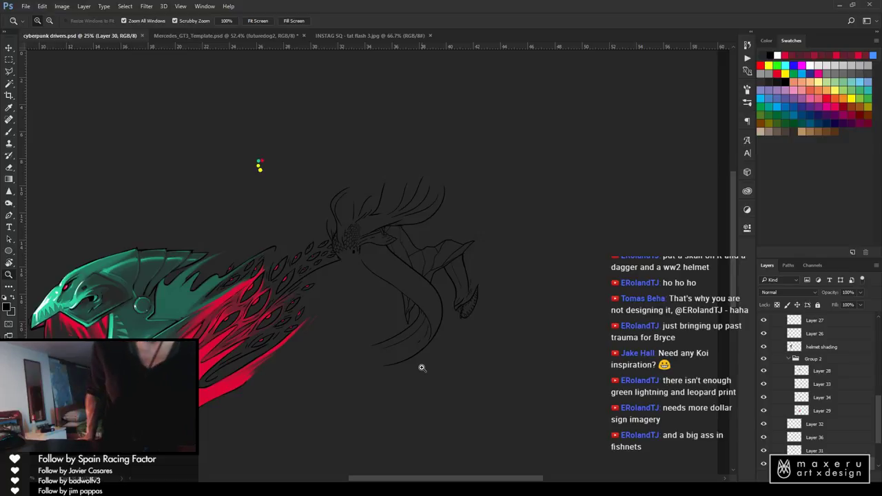
Erase the overshooting end of the membrane fold line where it crosses the thick body outline beneath the ragged fin
mouse_move(423, 270)
left_mouse_down()
mouse_move(437, 273)
mouse_move(444, 296)
mouse_move(421, 298)
left_mouse_up()
key("e")
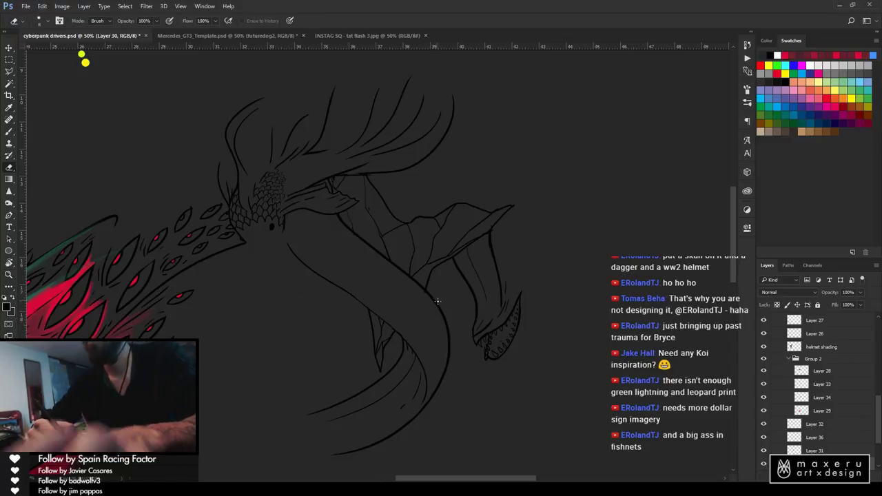
key("b")
key("z")
left_click(431, 304)
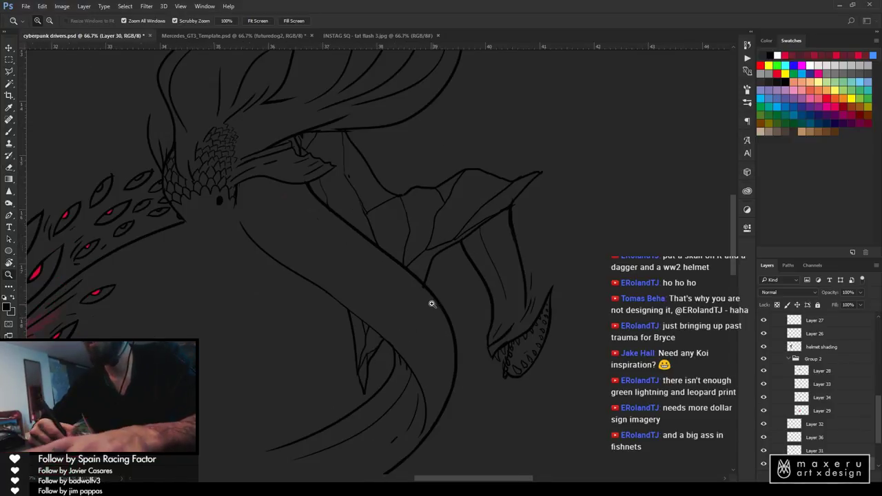
left_click(432, 303)
left_click(431, 303)
key("e")
key("e")
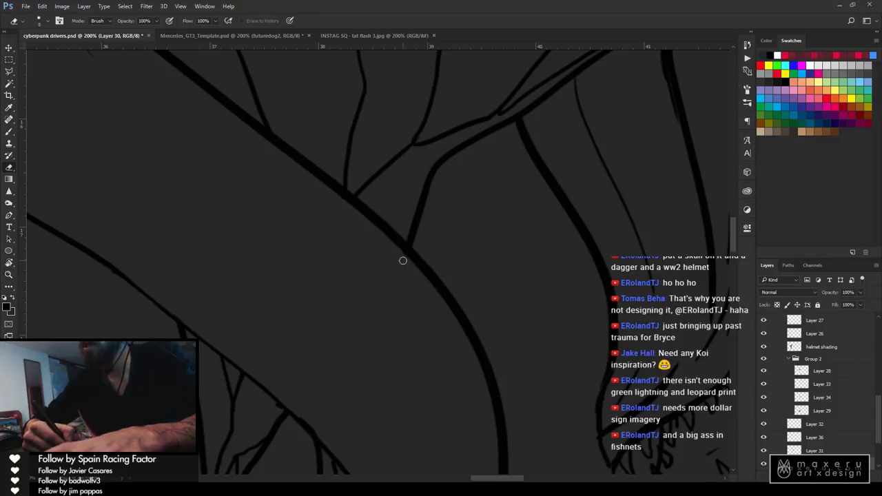
left_click_drag(279, 138, 405, 313)
left_click_drag(331, 246, 493, 395)
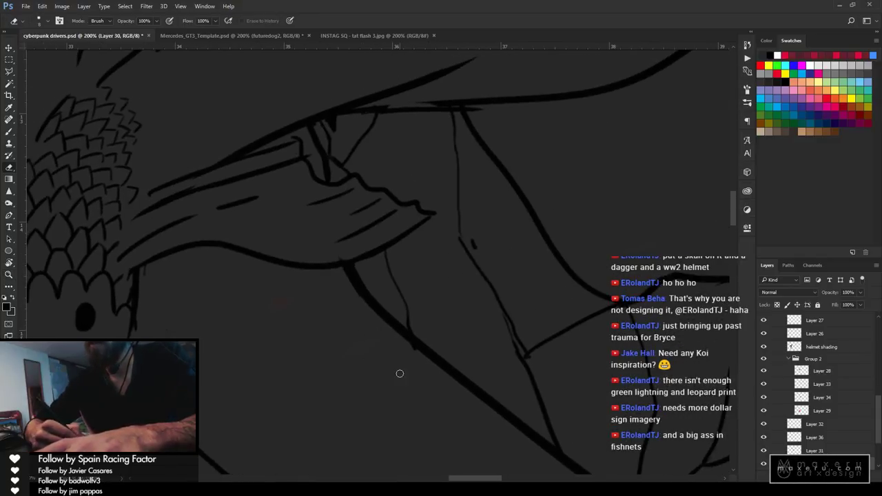
key("b")
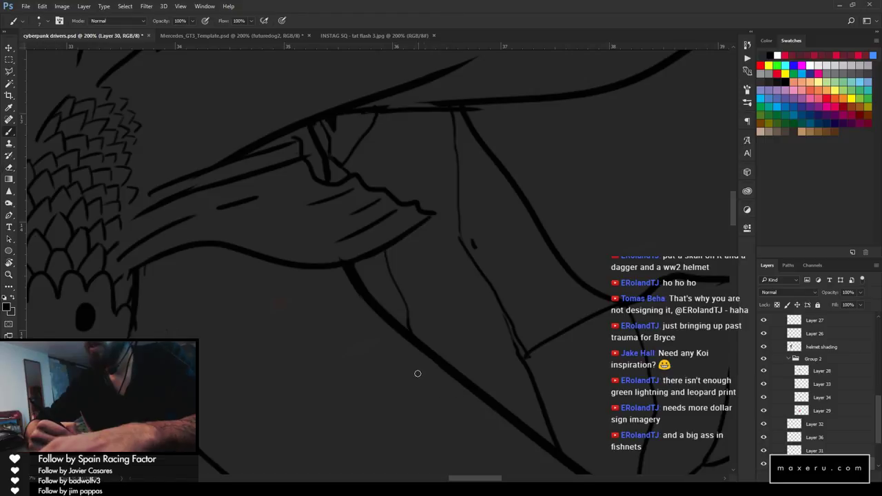
key("e")
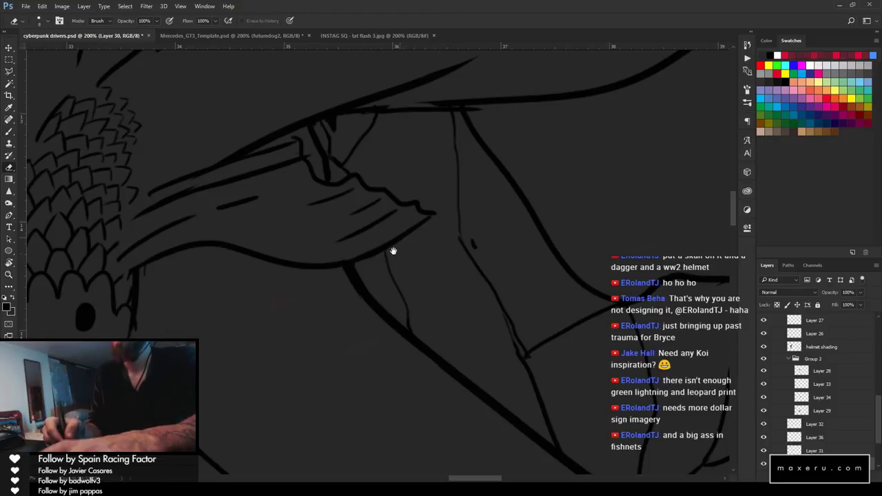
Draw a cluster of pointed, feather-like spikes behind the upper jaw on Layer 30, undoing and redrawing a misplaced stroke
left_click_drag(445, 142, 304, 391)
mouse_move(374, 330)
left_mouse_down()
mouse_move(389, 223)
mouse_move(384, 280)
mouse_move(376, 252)
mouse_move(409, 273)
mouse_move(329, 328)
mouse_move(390, 311)
mouse_move(388, 319)
mouse_move(388, 219)
mouse_move(400, 314)
mouse_move(364, 282)
left_mouse_up()
key("b")
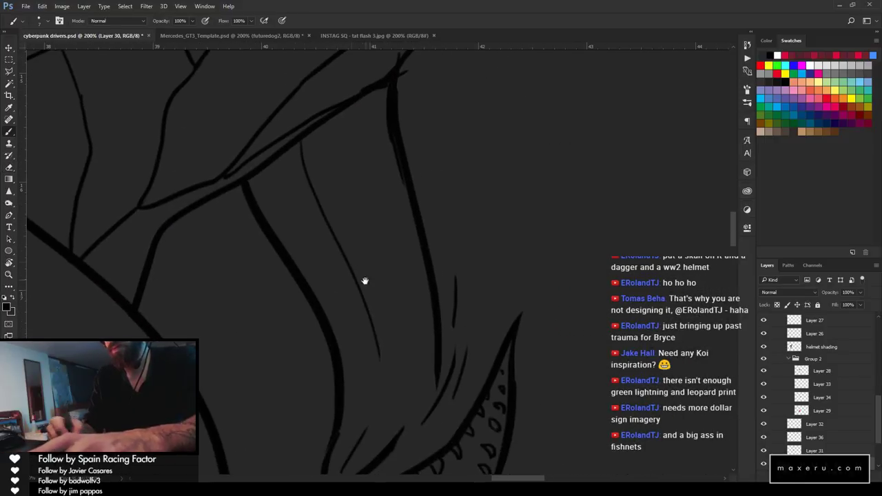
mouse_move(477, 325)
left_mouse_down()
mouse_move(492, 296)
mouse_move(536, 255)
mouse_move(518, 318)
left_mouse_up()
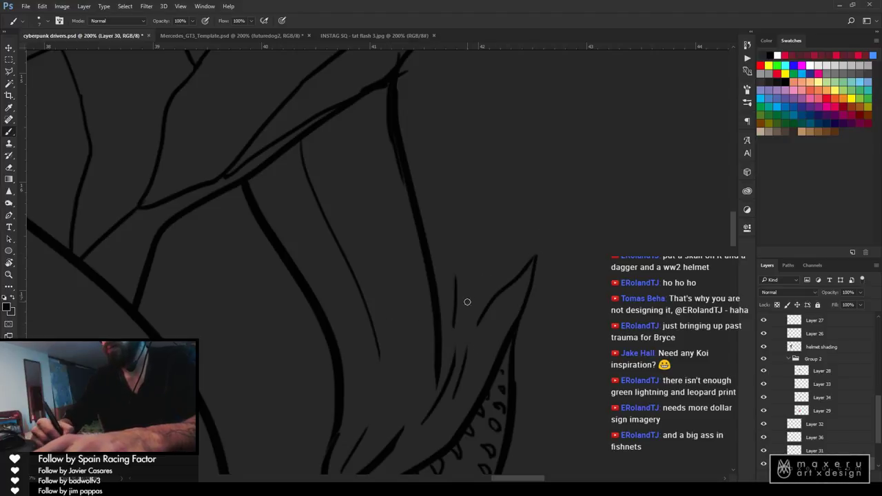
mouse_move(467, 302)
left_mouse_down()
mouse_move(521, 206)
mouse_move(513, 211)
mouse_move(506, 283)
left_mouse_up()
mouse_move(457, 261)
left_mouse_down()
mouse_move(500, 134)
mouse_move(489, 246)
left_mouse_up()
mouse_move(503, 191)
left_mouse_down()
mouse_move(539, 144)
mouse_move(522, 250)
mouse_move(564, 199)
mouse_move(518, 329)
left_mouse_up()
key("ctrl+alt+z")
left_click_drag(530, 300, 562, 215)
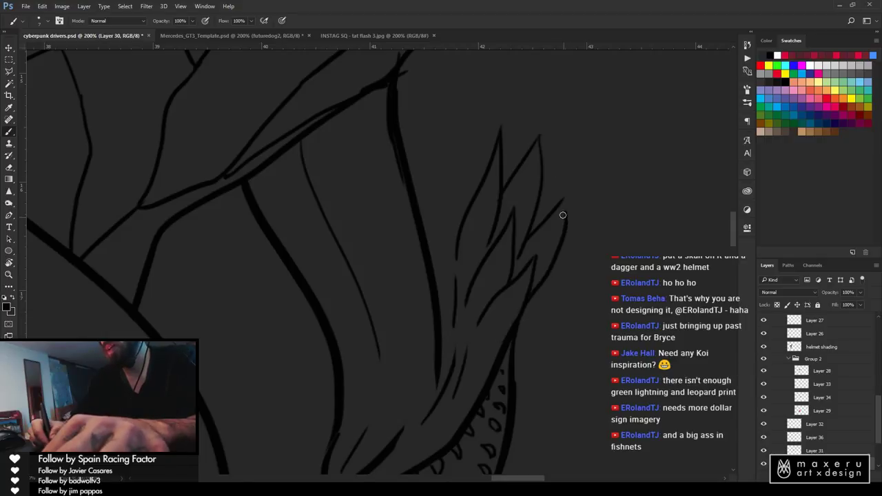
Continue the spikes down around the back of the jaw and add smaller points between their tips
left_click_drag(561, 321, 530, 244)
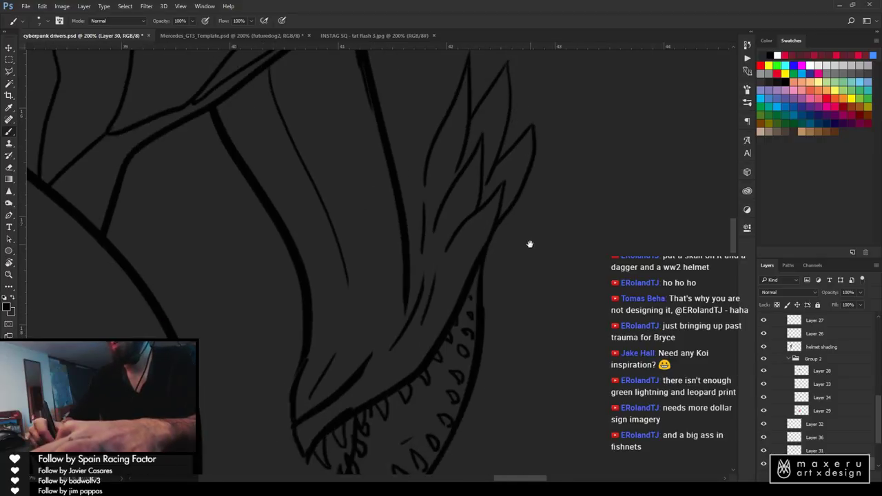
mouse_move(510, 205)
left_mouse_down()
mouse_move(557, 168)
mouse_move(513, 259)
mouse_move(573, 213)
mouse_move(514, 295)
mouse_move(571, 266)
mouse_move(494, 342)
left_mouse_up()
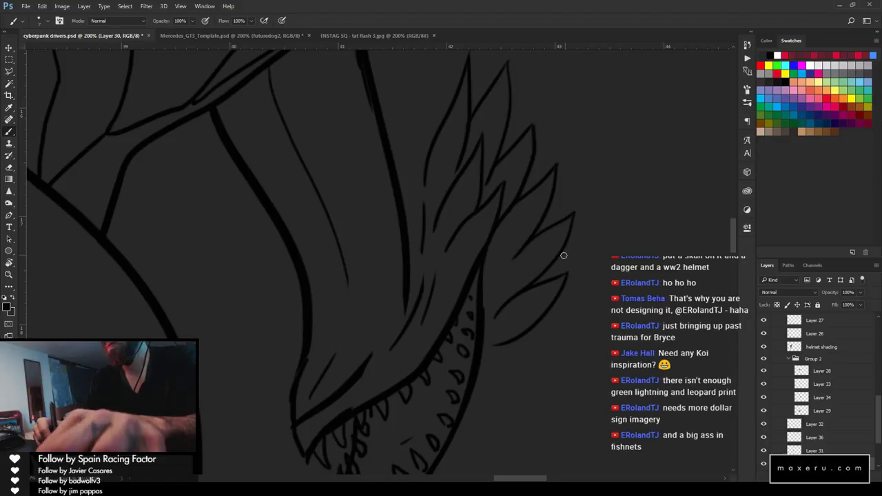
mouse_move(563, 255)
left_mouse_down()
mouse_move(586, 234)
mouse_move(543, 280)
left_mouse_up()
mouse_move(549, 208)
left_mouse_down()
mouse_move(584, 165)
mouse_move(544, 228)
left_mouse_up()
mouse_move(540, 150)
left_mouse_down()
mouse_move(552, 126)
mouse_move(525, 194)
left_mouse_up()
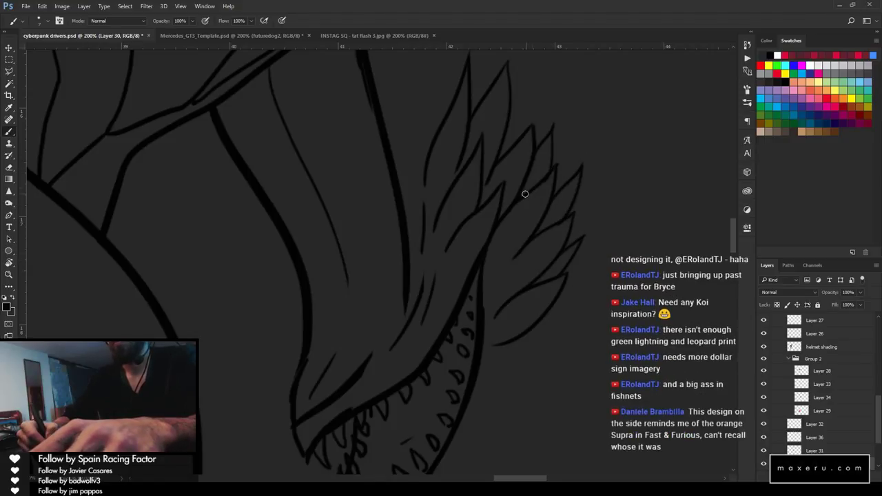
Save the illustration with the new jaw spikes
left_click_drag(510, 113, 475, 183)
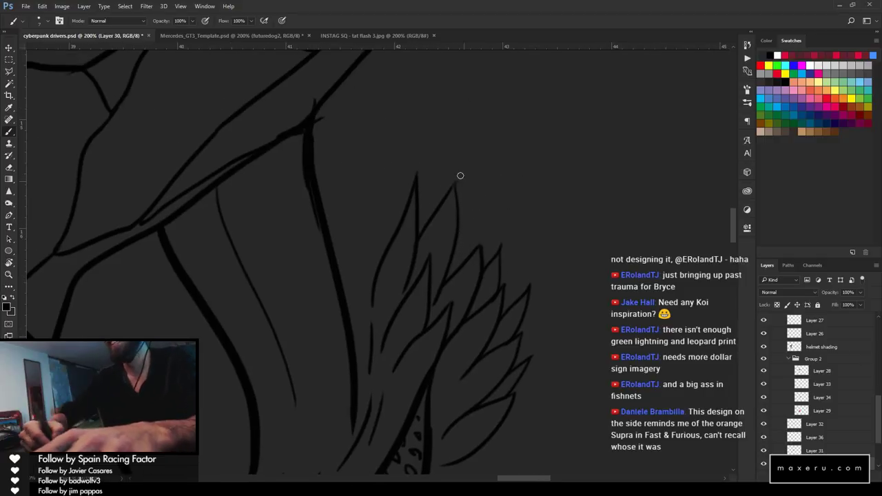
key("z")
left_click(446, 269, "alt")
left_click(444, 271, "alt")
left_click(442, 281, "alt")
left_click(478, 338, "alt")
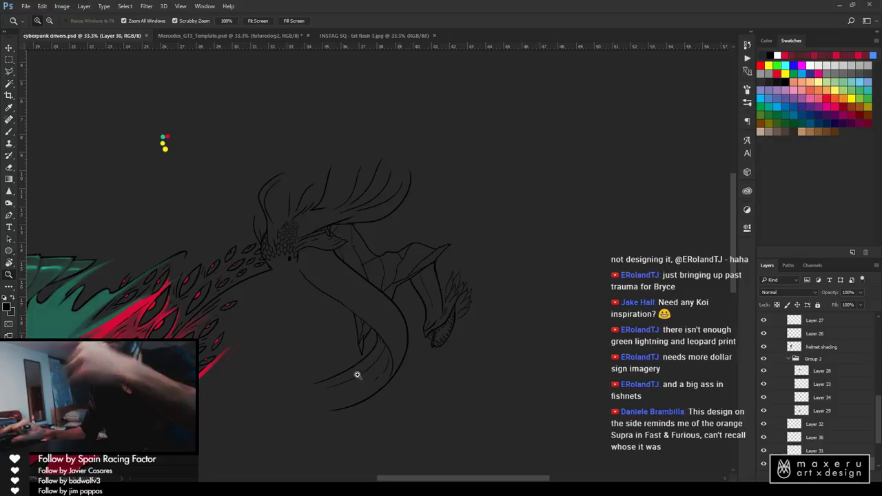
Switch to rFactor 2, examine the artwork on the car's side from different angles, and return to the Photoshop illustration
key("alt+Tab")
left_click_drag(477, 334, 510, 315)
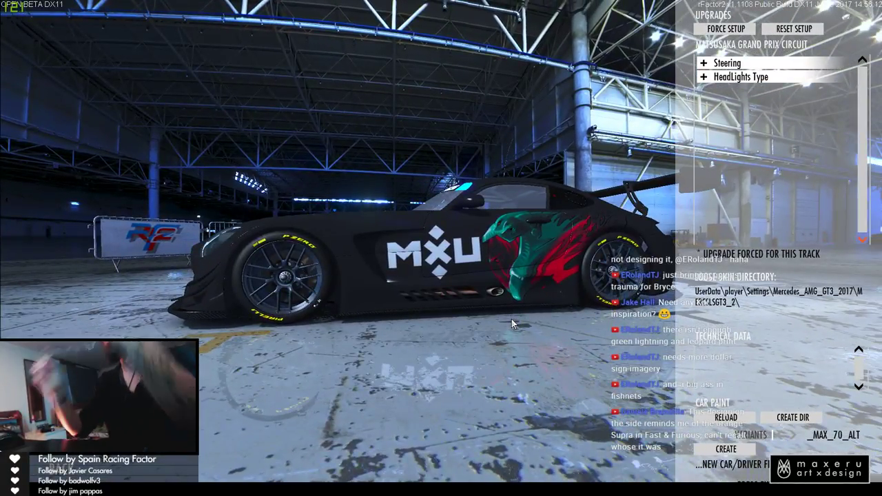
left_click_drag(511, 319, 480, 293)
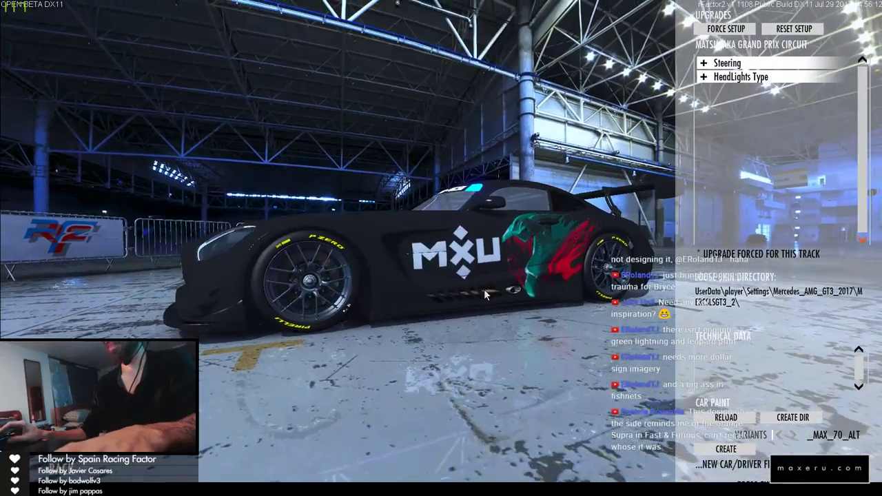
key("alt+Tab")
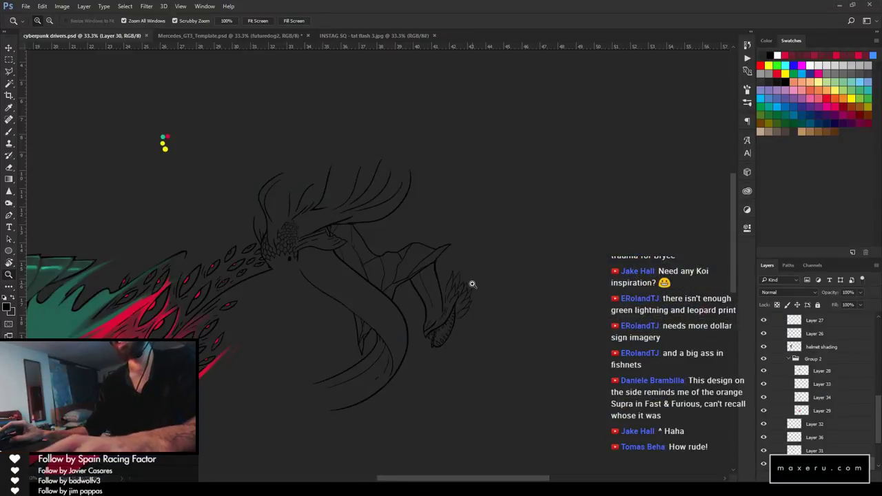
Sketch a pointed chin below the front teeth and redraw the outer lower-jaw line from its tip up to the spikes
left_click(451, 338)
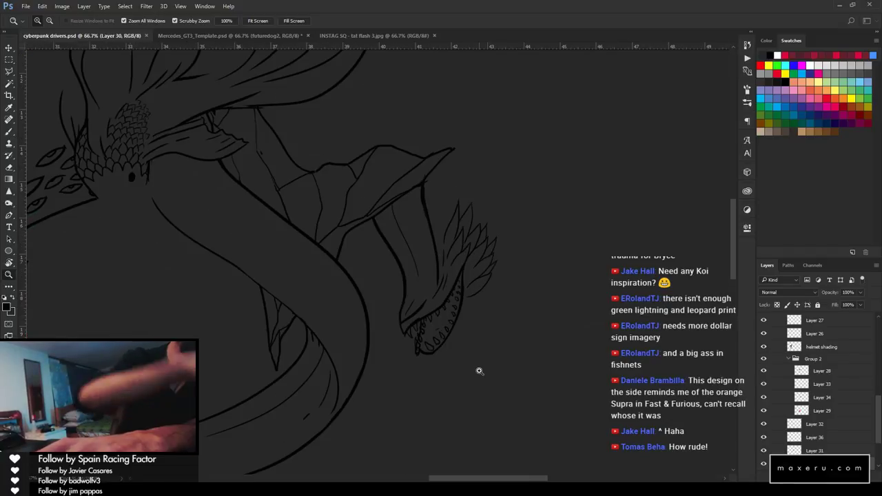
key("b")
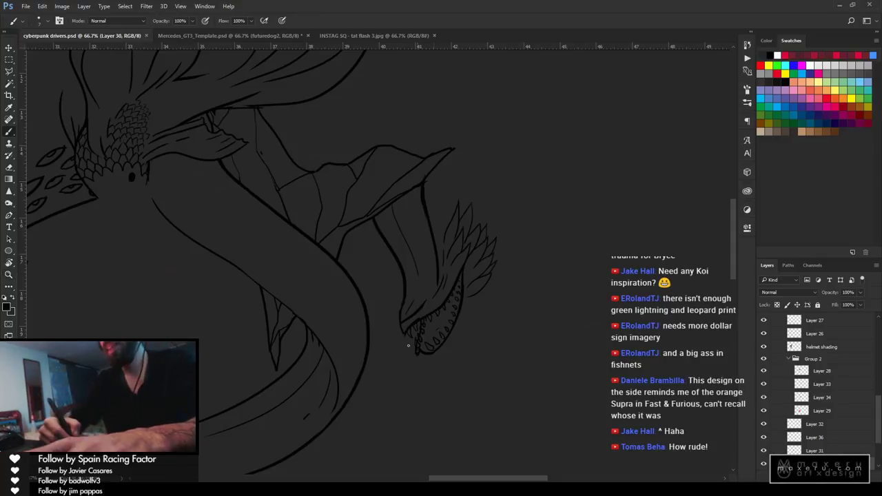
left_click_drag(419, 354, 426, 374)
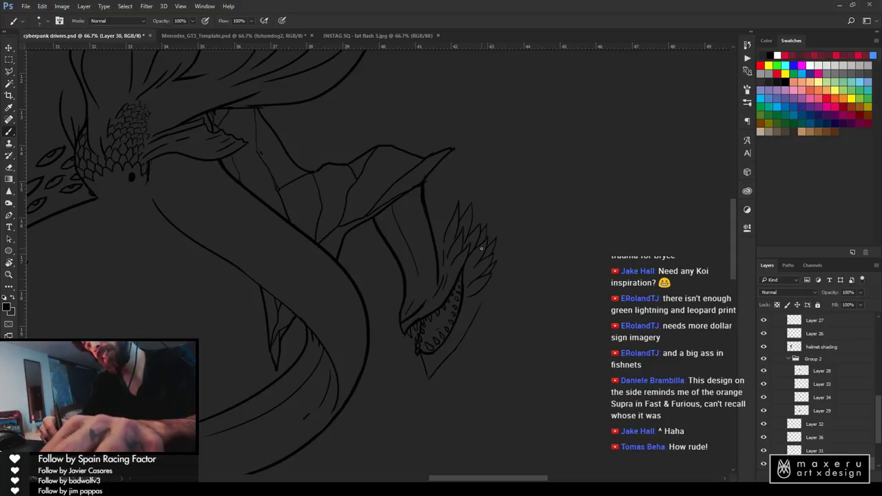
key("ctrl+alt+z")
left_click_drag(428, 377, 471, 305)
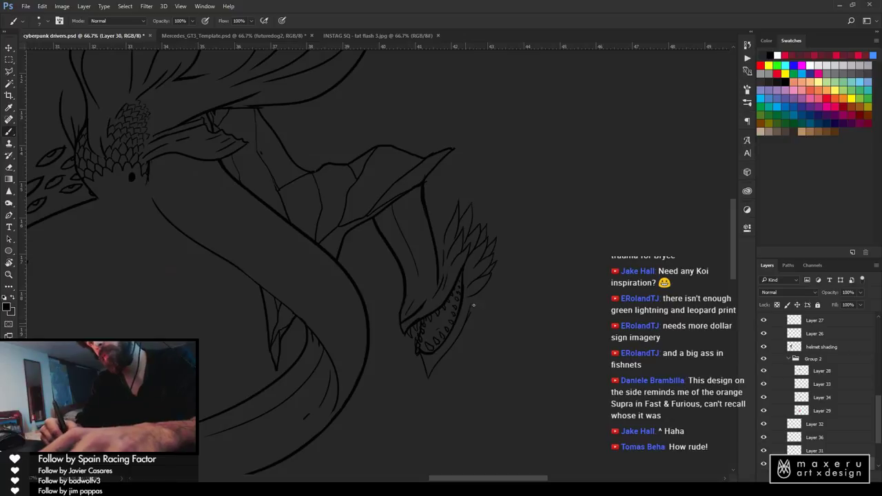
Erase the long pointed chin tip and rework it into a short hooked stroke beneath the front teeth
key("e")
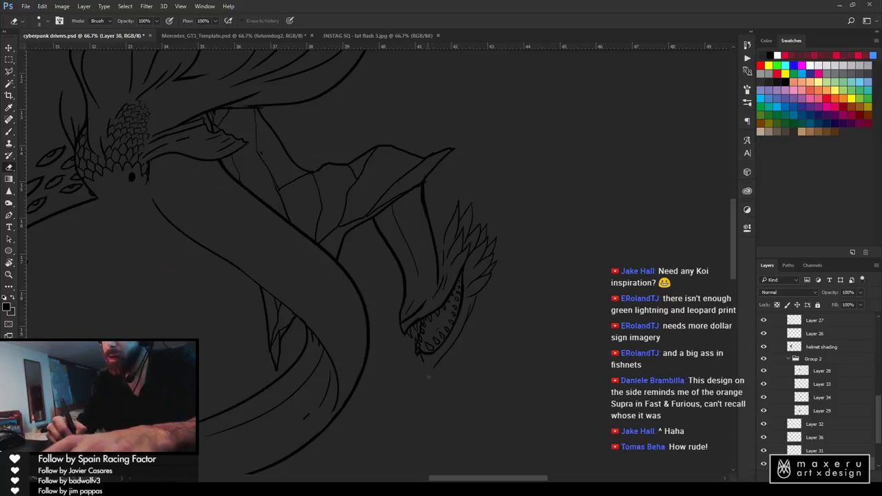
key("b")
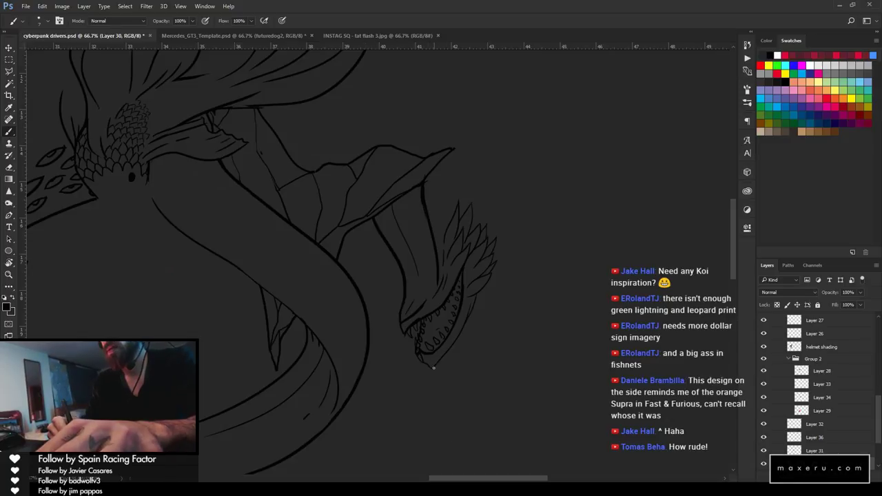
key("e")
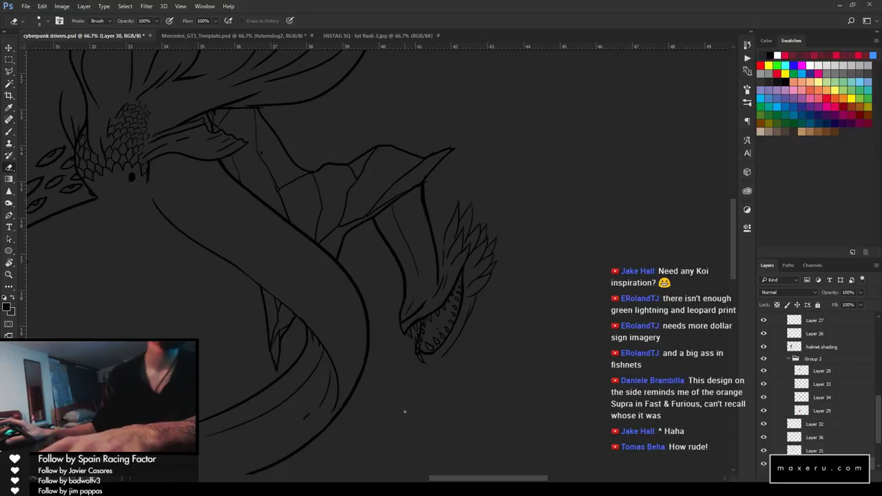
key("b")
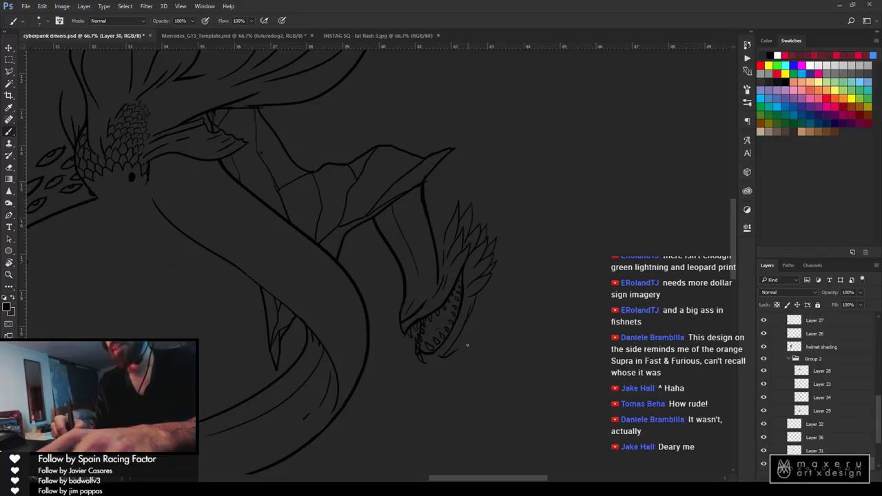
Draw curved contour strokes along the underside of the lower jaw, extending its outer line toward the hooked chin
key("z")
left_click(465, 354)
left_click(466, 355)
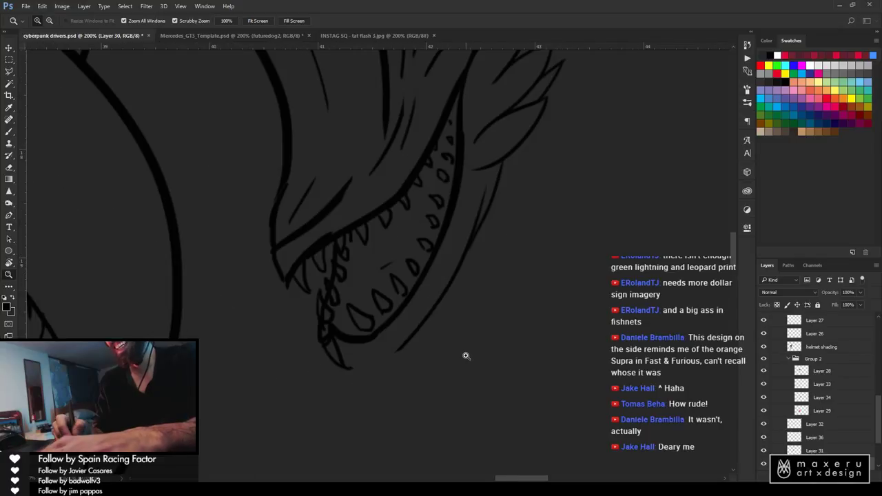
key("b")
left_click_drag(399, 349, 439, 327)
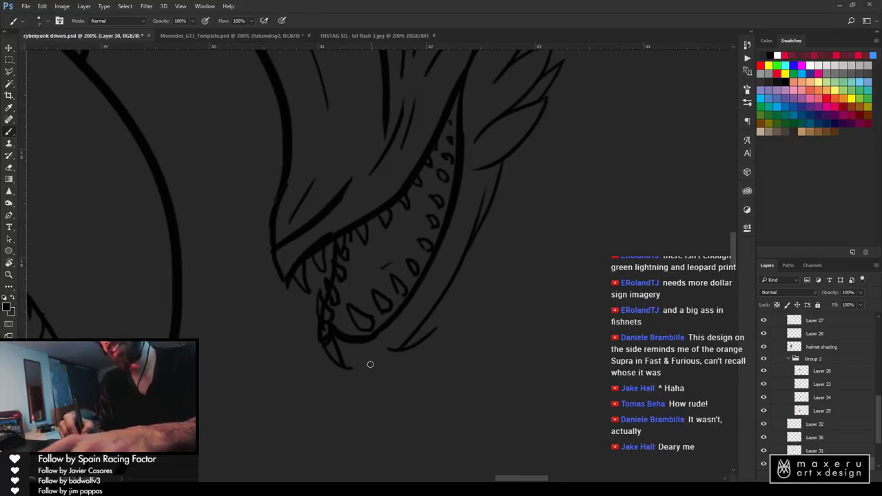
left_click_drag(360, 366, 439, 338)
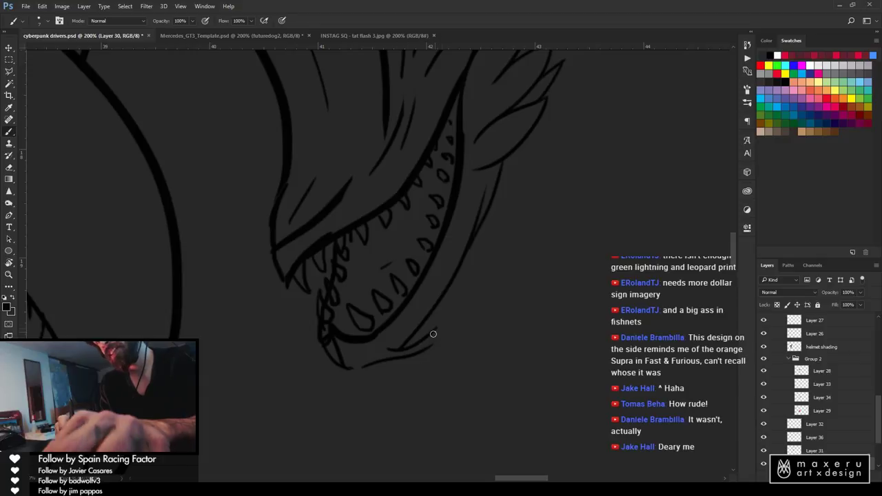
Add small pointed barbs under the lower jaw and in front of the front teeth, and close the gap in the chin outline
left_click_drag(437, 327, 427, 344)
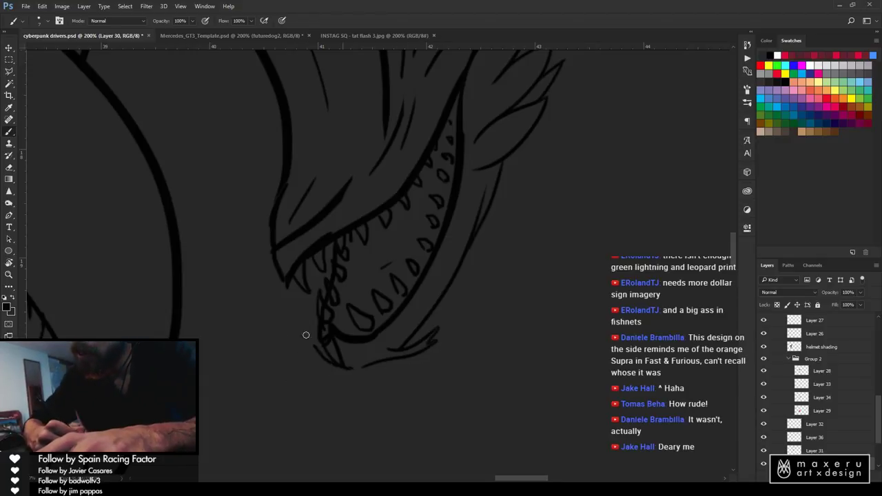
left_click_drag(296, 321, 316, 333)
key("ctrl+alt+z")
mouse_move(338, 365)
left_mouse_down()
mouse_move(298, 307)
mouse_move(321, 322)
left_mouse_up()
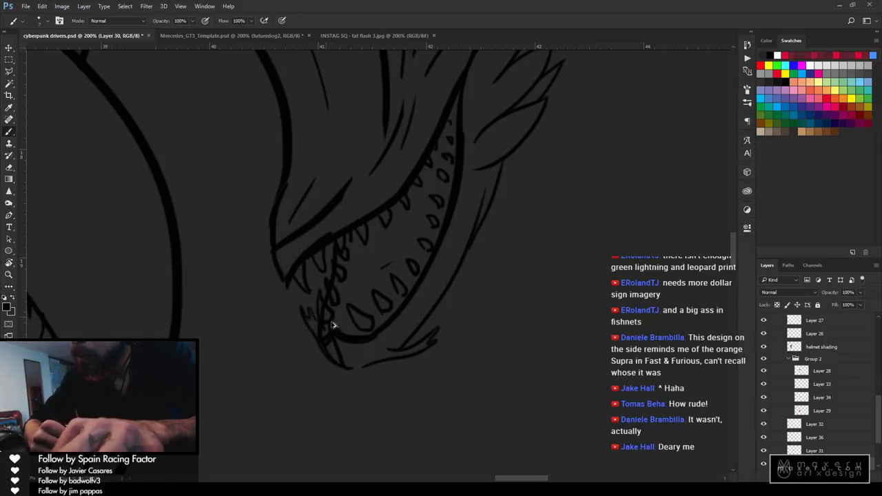
key("e")
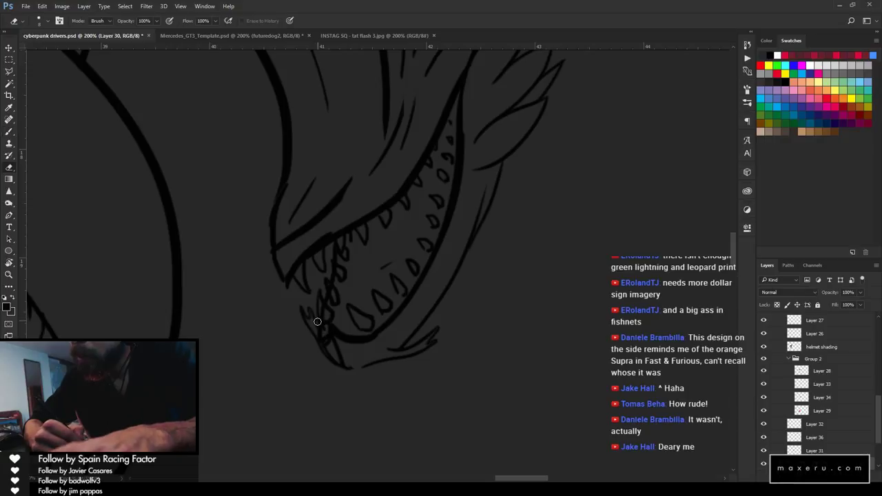
left_click_drag(317, 321, 318, 324)
key("b")
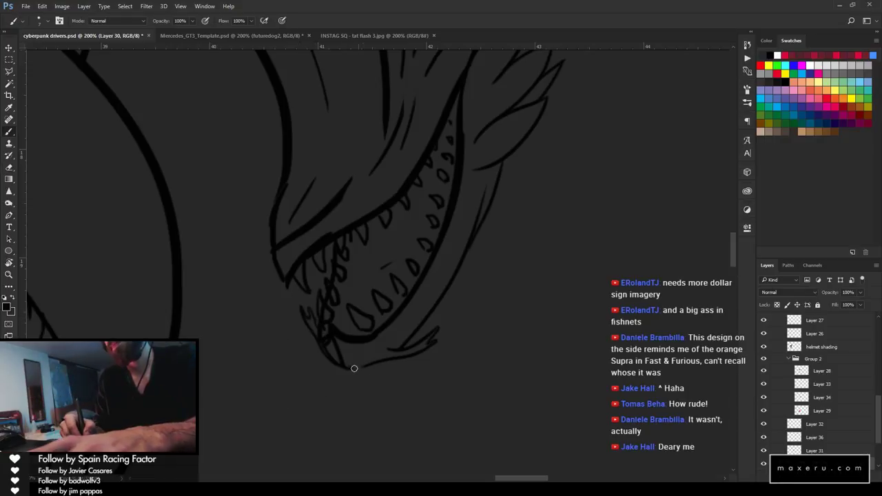
left_click_drag(347, 368, 369, 364)
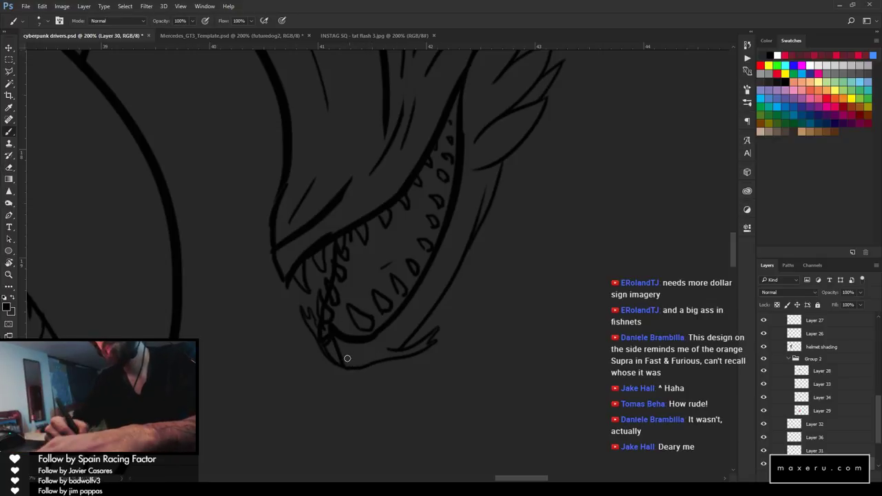
Draw a row of slender overlapping spikes along the outer edge of the lower jaw, from the chin up toward the large spikes
left_click_drag(404, 275, 375, 318)
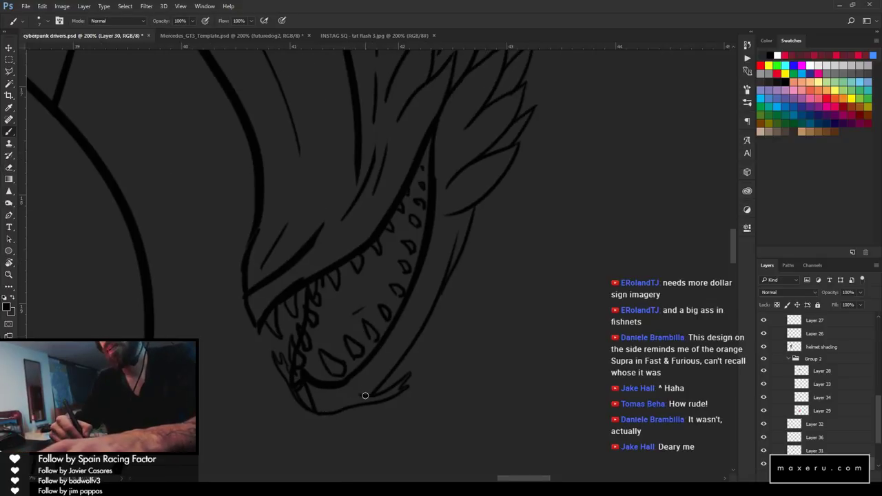
mouse_move(365, 396)
left_mouse_down()
mouse_move(414, 311)
mouse_move(410, 335)
mouse_move(388, 367)
mouse_move(449, 253)
mouse_move(396, 347)
mouse_move(442, 293)
mouse_move(426, 329)
mouse_move(420, 334)
mouse_move(468, 233)
mouse_move(451, 272)
mouse_move(471, 252)
left_mouse_up()
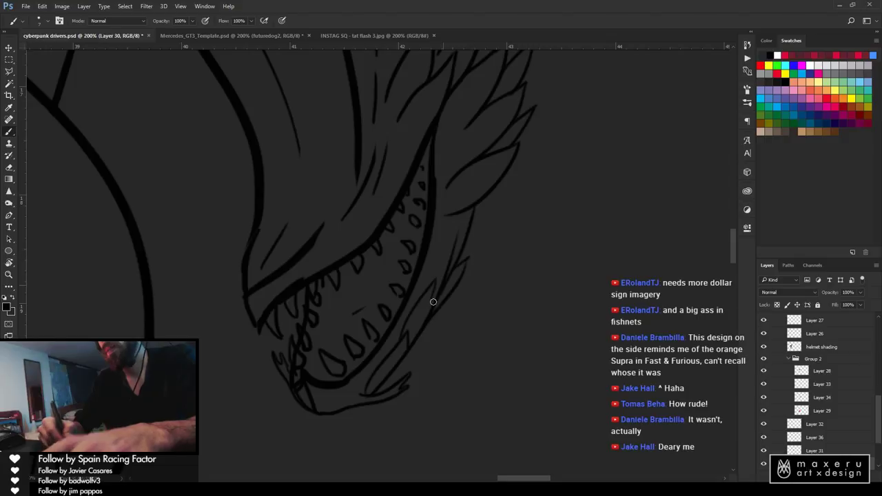
key("e")
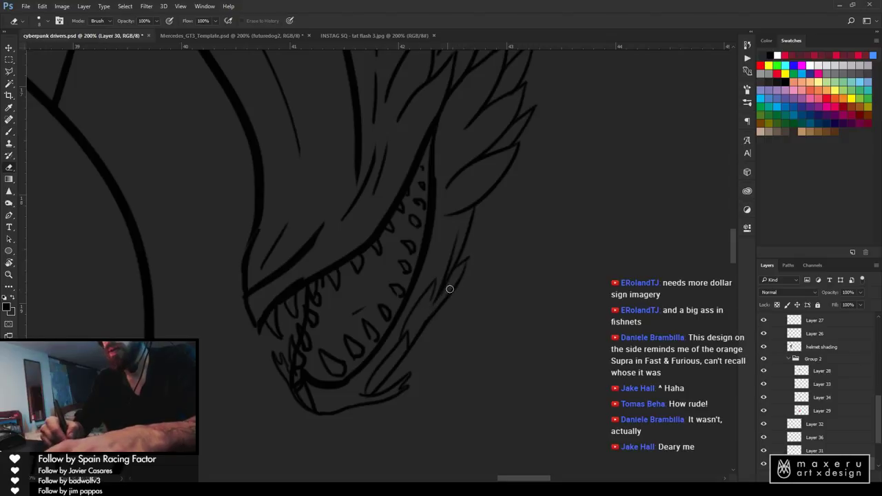
key("b")
left_click_drag(434, 290, 425, 316)
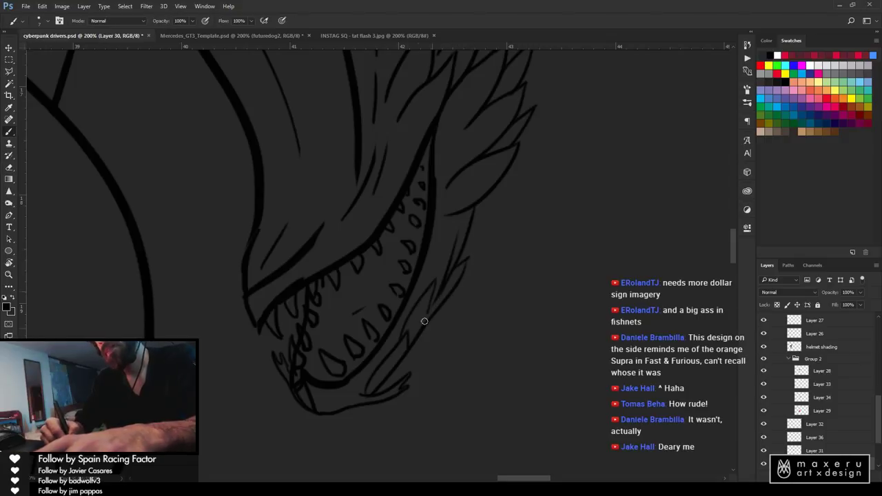
Erase the leftover jaw outline between the new lower-jaw spikes and redraw their edges so the spikes join cleanly
key("e")
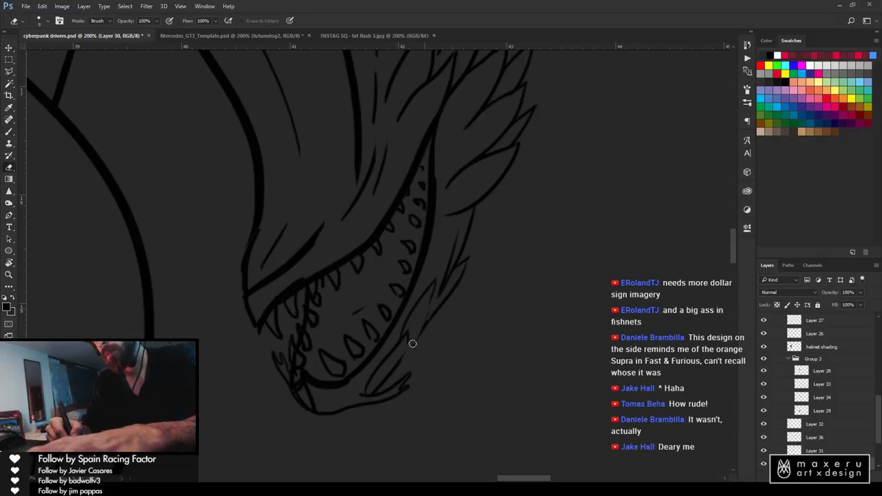
key("b")
left_click_drag(433, 292, 428, 320)
key("e")
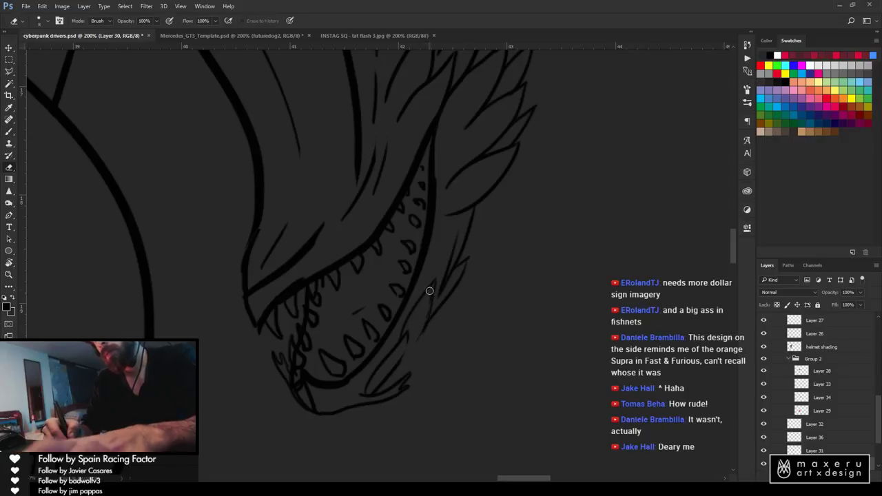
key("b")
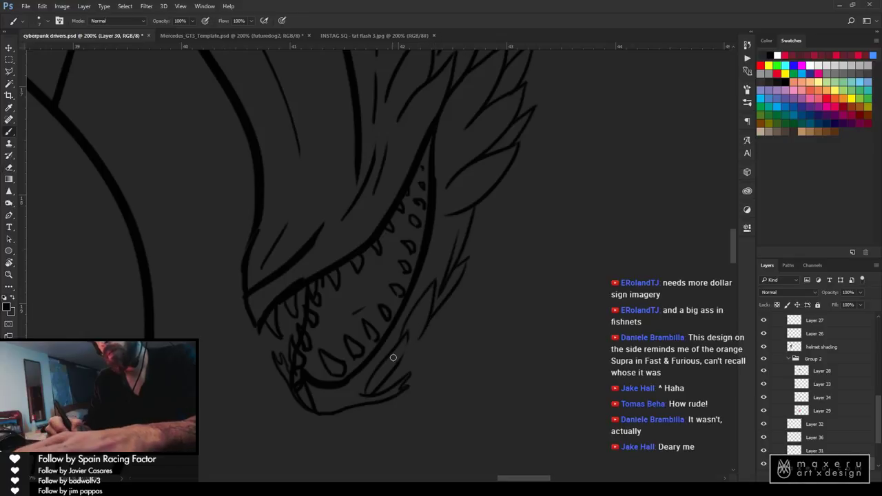
key("e")
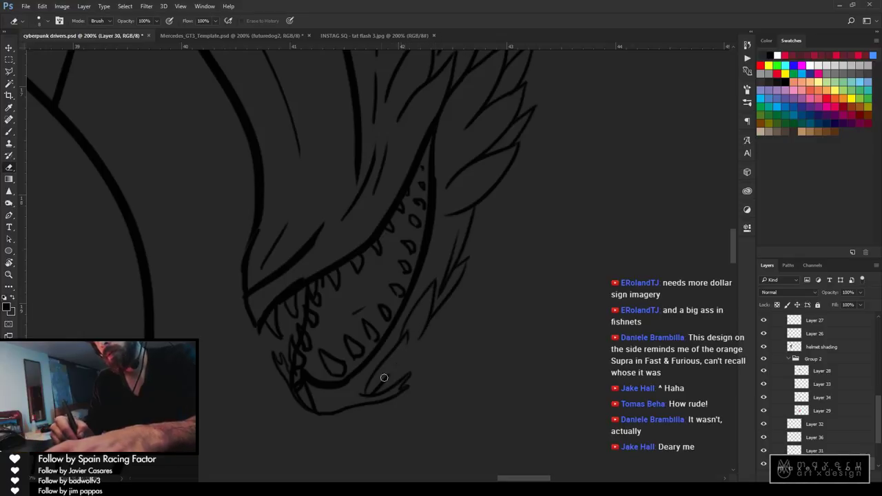
key("b")
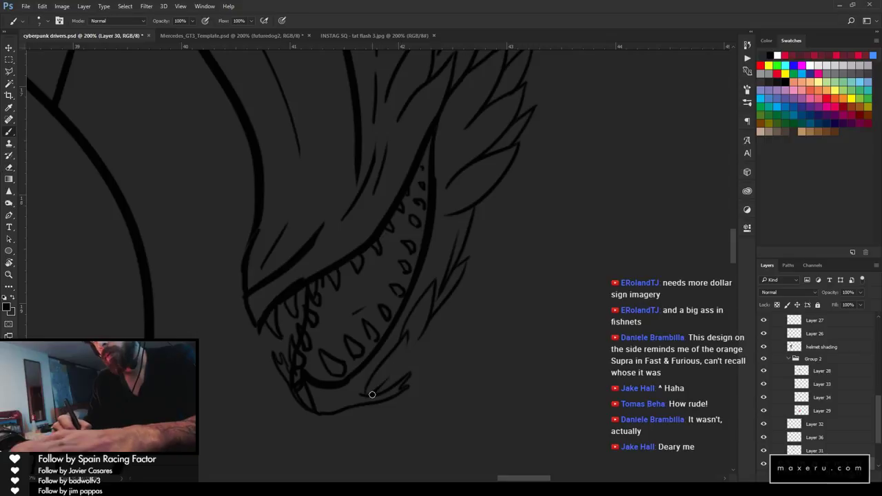
left_click_drag(376, 390, 412, 353)
key("e")
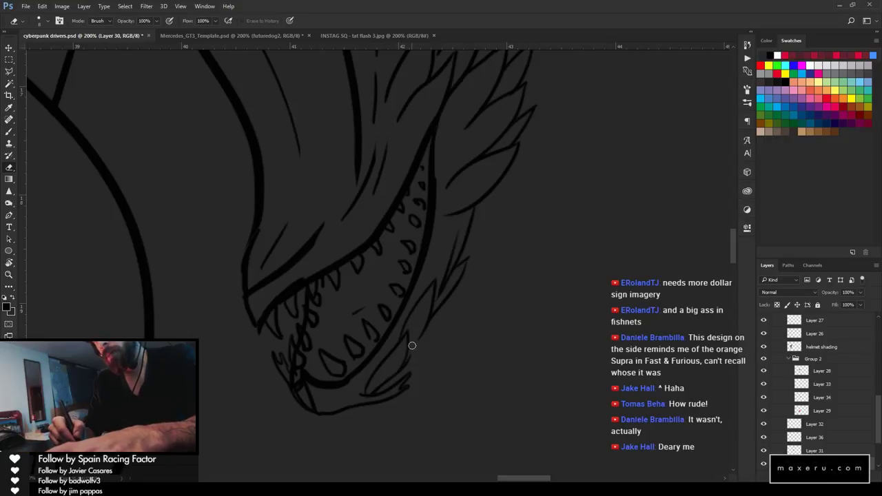
key("b")
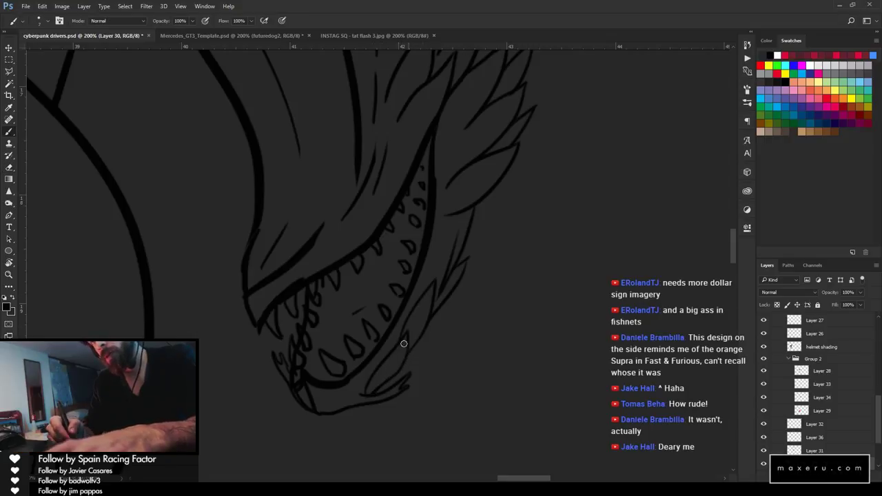
View the creature at 50% zoom, examine the artwork on the car's side in rFactor 2, and return to the Photoshop illustration
key("z")
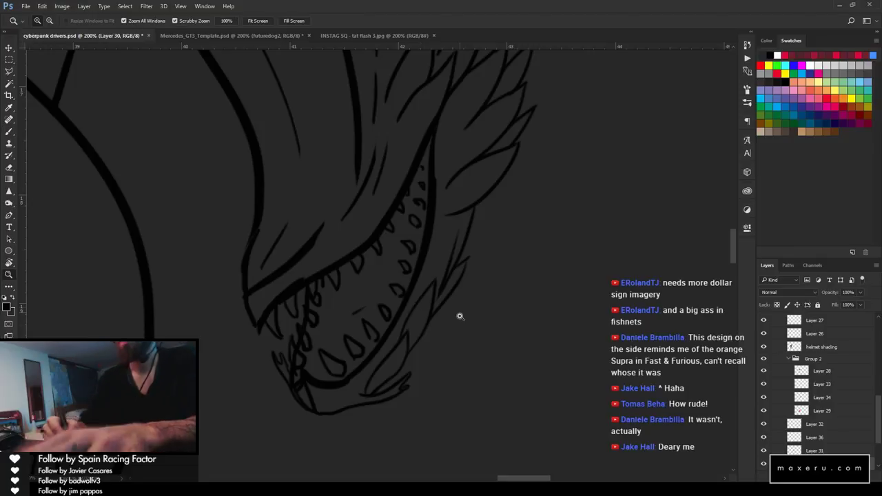
left_click(476, 311, "alt")
left_click(482, 327, "alt")
left_click(502, 361, "alt")
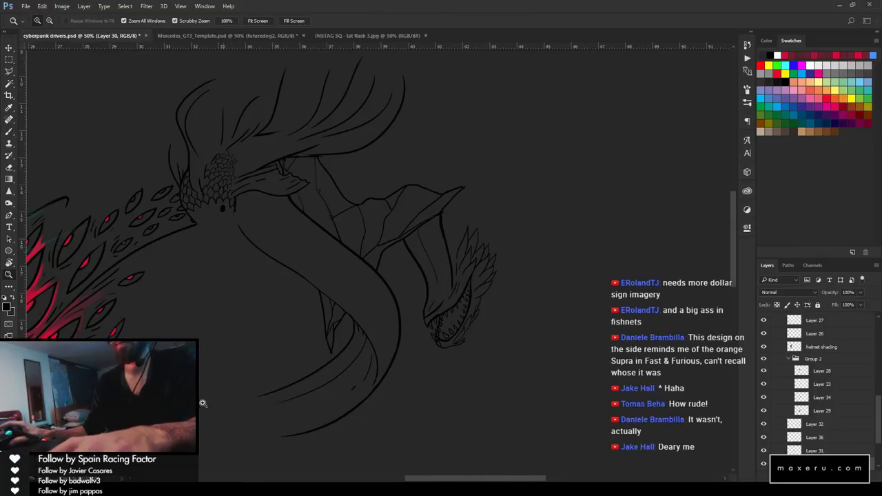
key("alt+Tab")
left_click_drag(242, 406, 433, 299)
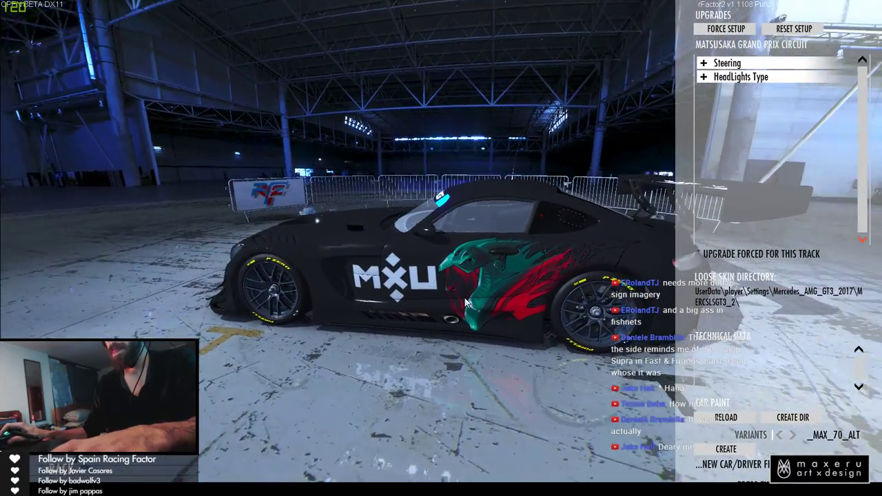
key("alt+Tab")
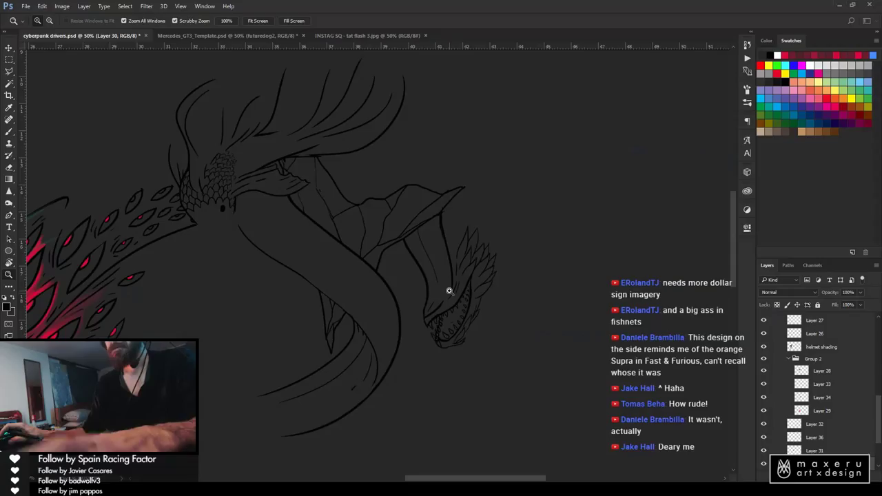
Add a thin wavy lip contour just above the upper row of teeth, following the mouth line
left_click(510, 276)
left_click(456, 330)
key("b")
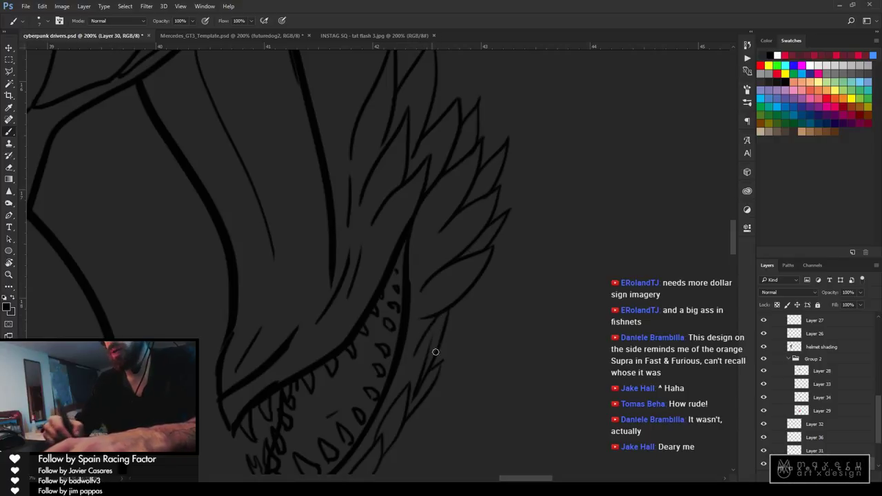
left_click_drag(441, 348, 469, 293)
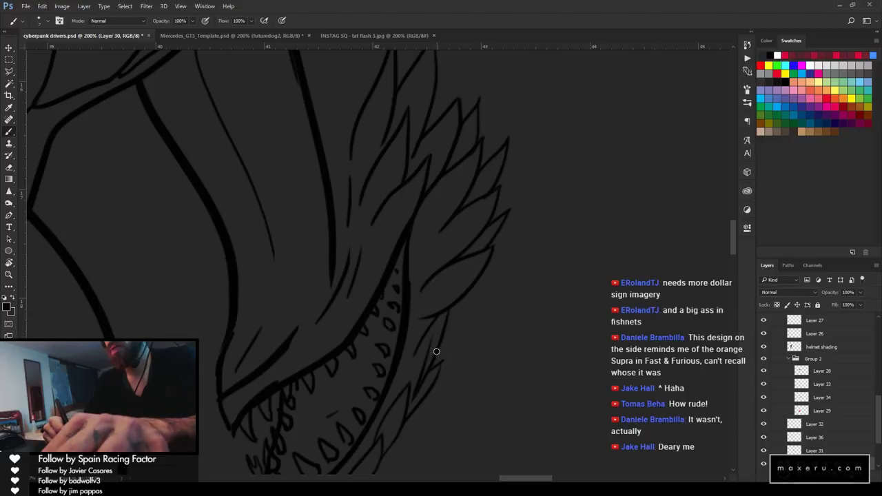
scroll(414, 369, "up", 5)
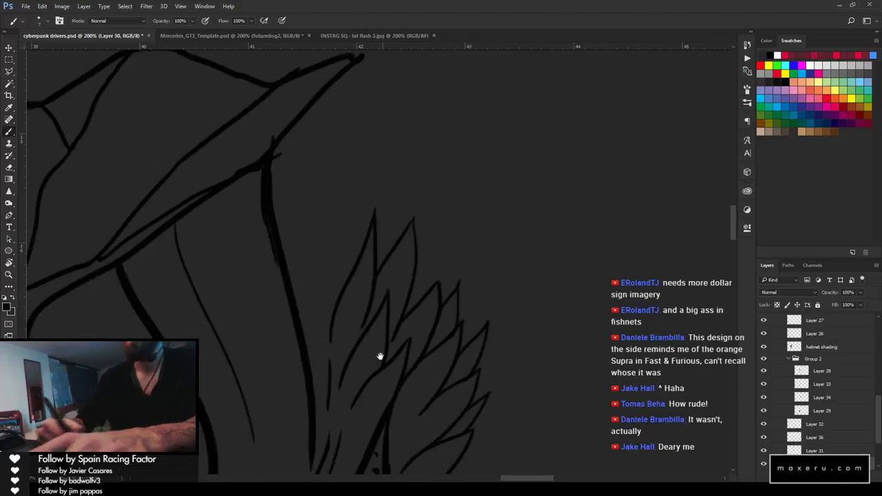
left_click_drag(255, 392, 327, 199)
left_click_drag(254, 168, 278, 221)
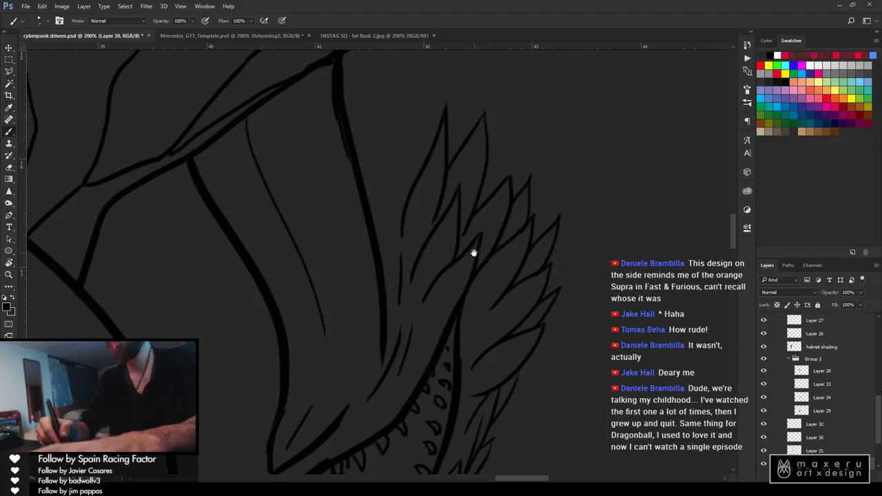
left_click_drag(473, 252, 447, 340)
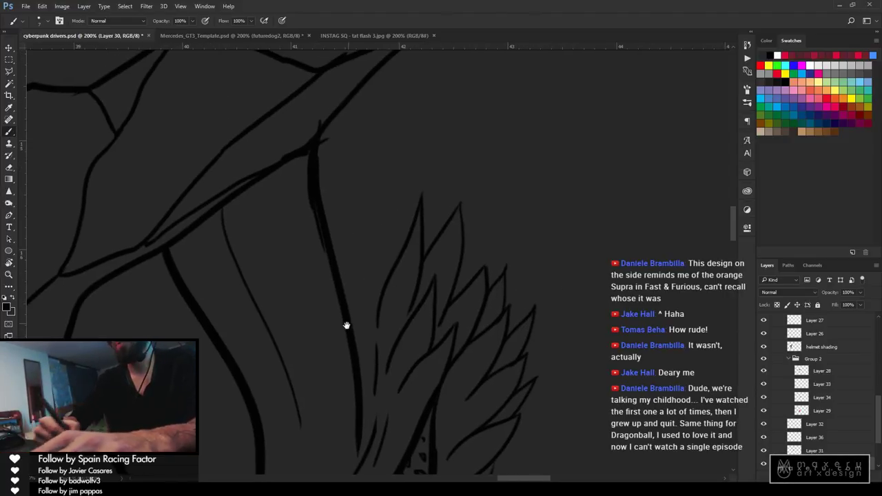
mouse_move(386, 229)
left_mouse_down()
mouse_move(400, 122)
mouse_move(431, 55)
left_mouse_up()
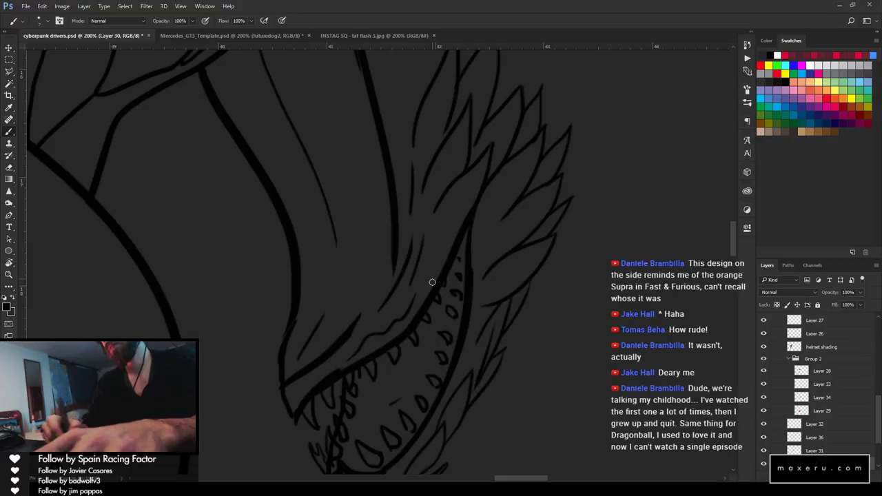
Review the creature's line art as a whole alongside the coloured cobra head and the red-eyed feathers
key("z")
left_click(403, 336, "alt")
left_click(403, 337, "alt")
left_click(403, 336, "alt")
left_click(339, 373, "alt")
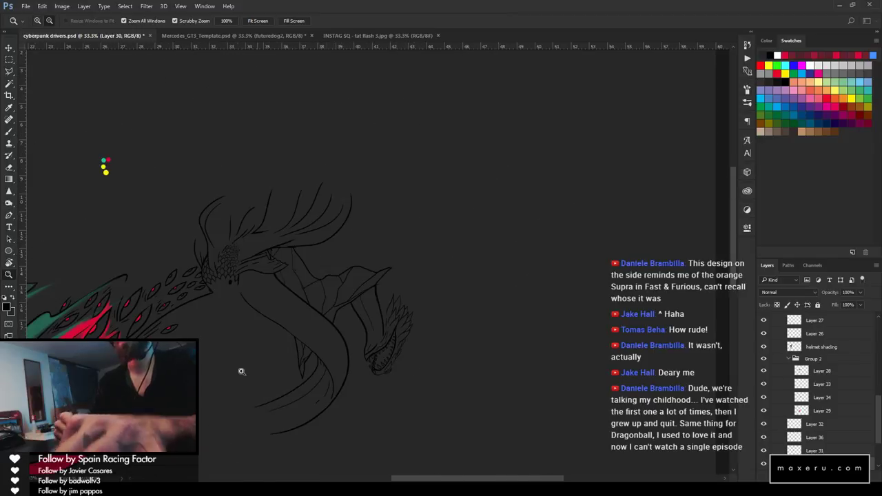
mouse_move(280, 333)
left_mouse_down()
mouse_move(368, 264)
mouse_move(450, 217)
left_mouse_up()
key("v")
key("b")
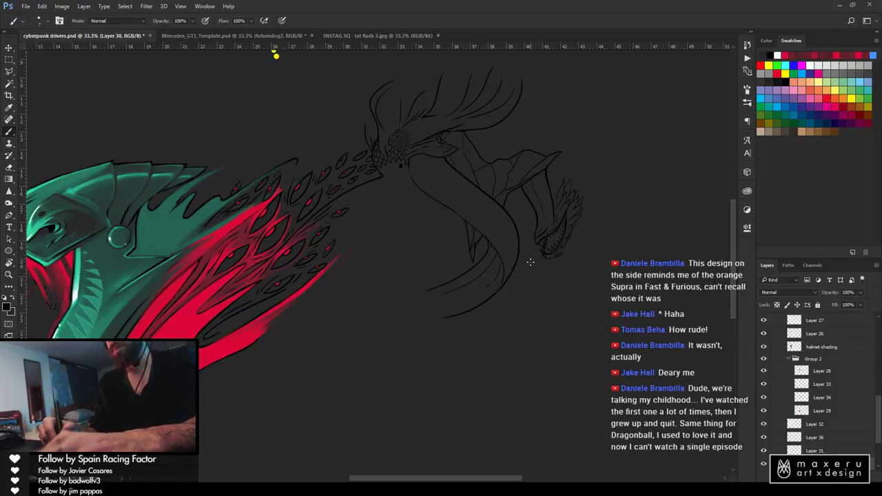
left_click_drag(541, 217, 576, 269)
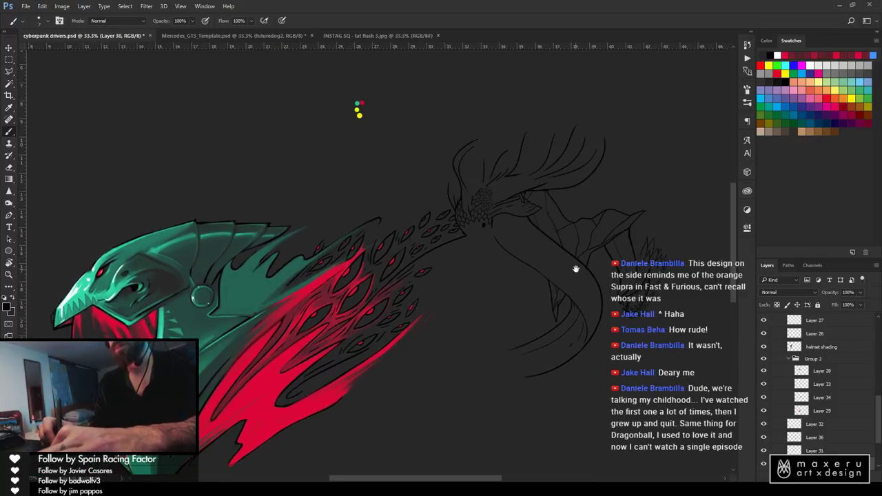
Draw a long sweeping curve above the red-eyed feathers, rising from the cobra's green streaks toward the creature
key("z")
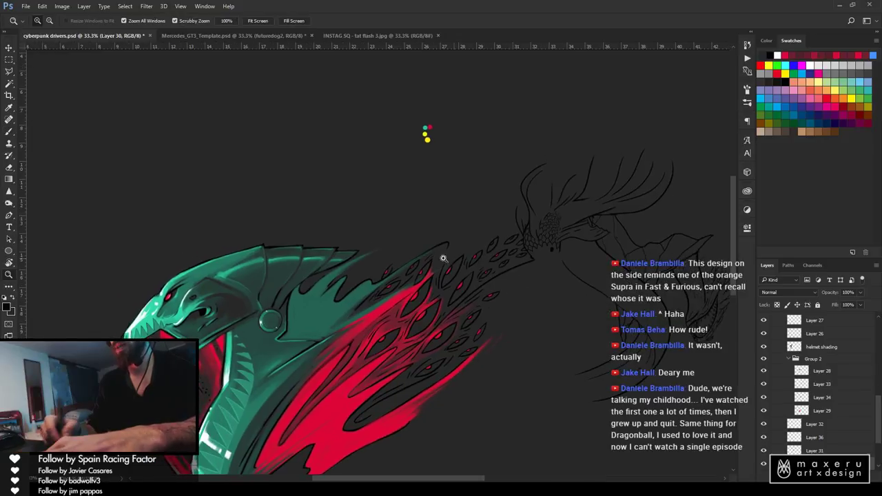
left_click(502, 236)
left_click(505, 239)
left_click(509, 241)
key("b")
mouse_move(380, 241)
left_mouse_down()
mouse_move(408, 251)
mouse_move(565, 172)
left_mouse_up()
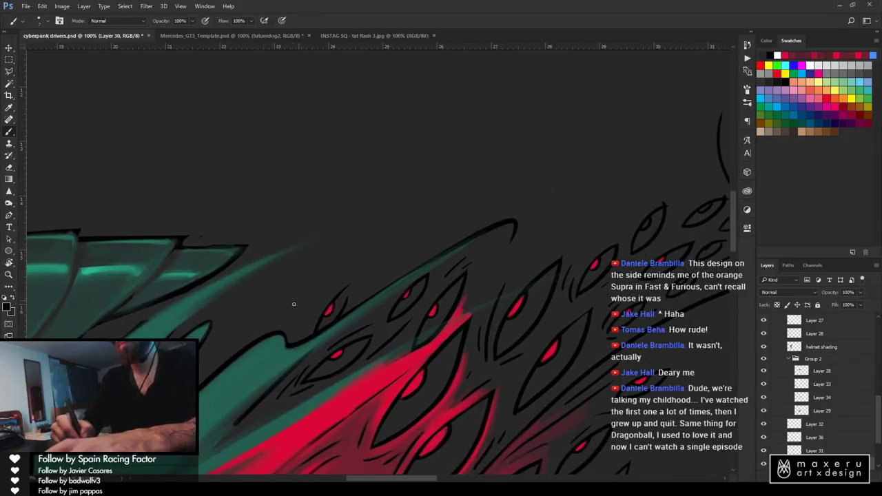
mouse_move(293, 303)
left_mouse_down()
mouse_move(392, 233)
mouse_move(624, 110)
left_mouse_up()
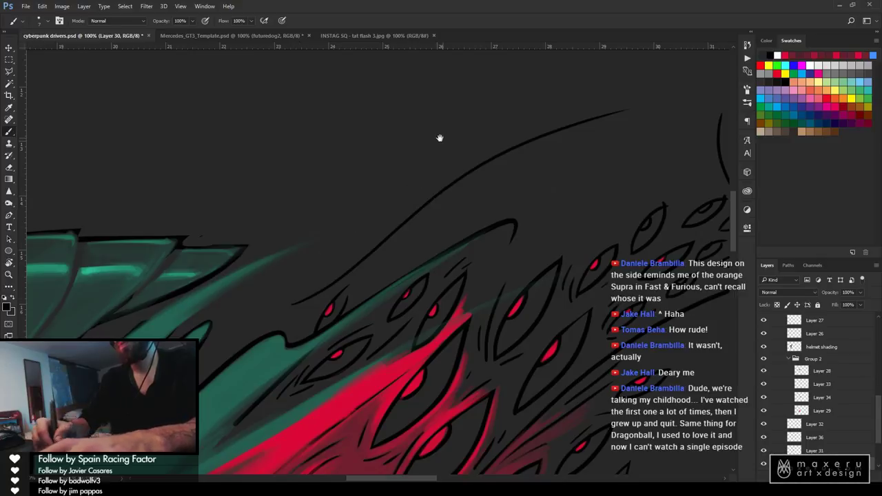
Sketch two stepped armour plates on top of the sweeping curve, each with a slanted front edge and an upper edge running backward
left_click_drag(440, 138, 414, 195)
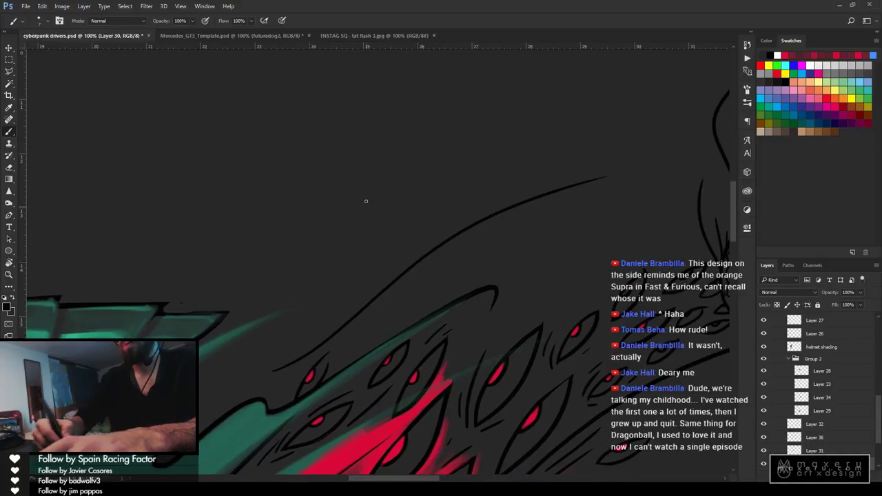
left_click_drag(368, 304, 349, 235)
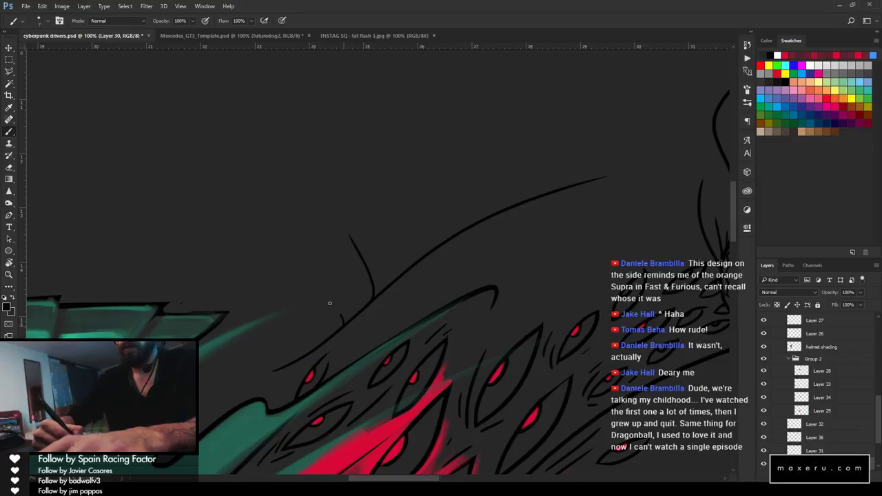
left_click_drag(307, 284, 342, 318)
mouse_move(307, 282)
left_mouse_down()
mouse_move(355, 243)
mouse_move(319, 181)
mouse_move(502, 120)
left_mouse_up()
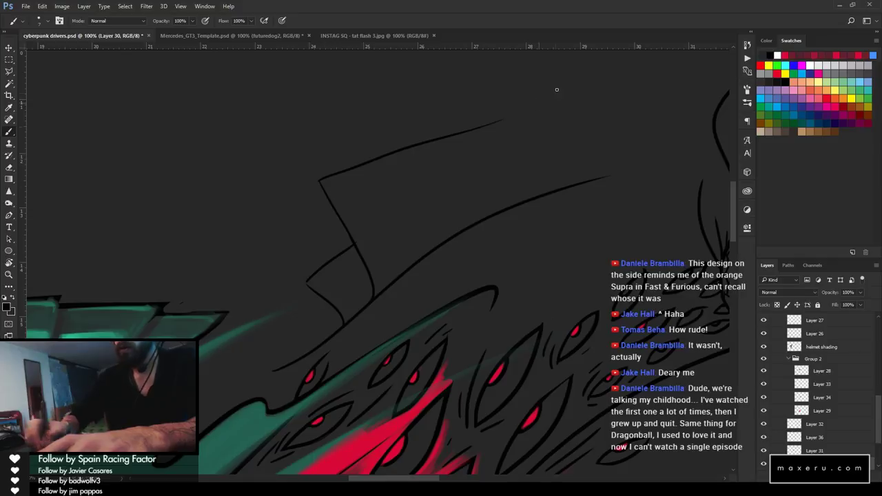
Draw a third, taller armour plate on the sweeping curve, with a steep front edge and an upper edge reaching the creature's neck
left_click_drag(489, 215, 519, 50)
left_click_drag(555, 84, 536, 194)
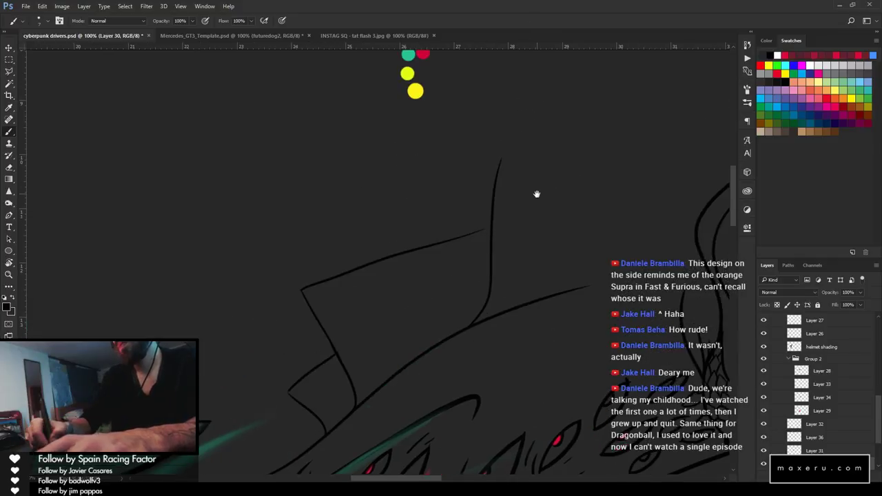
mouse_move(513, 156)
left_mouse_down()
mouse_move(691, 171)
mouse_move(492, 127)
mouse_move(550, 157)
left_mouse_up()
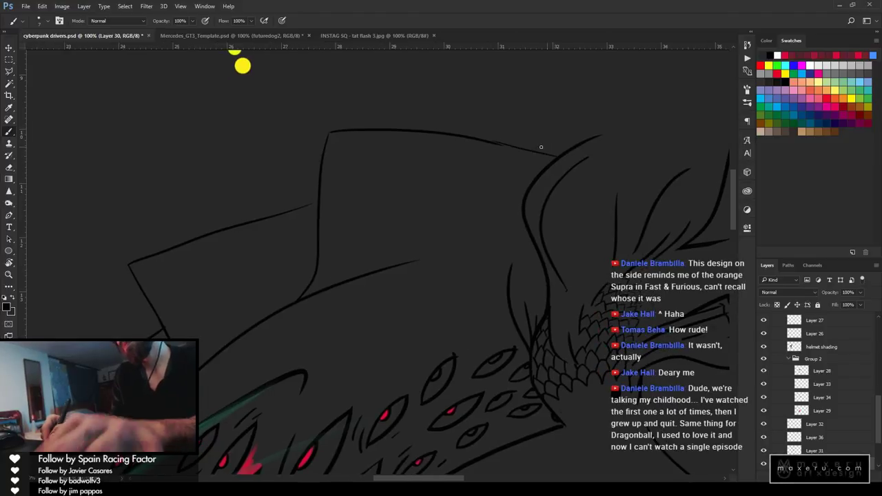
Review the three armour plates against the whole illustration, from the cobra head to the creature
key("z")
left_click(472, 185, "alt")
left_click(474, 188, "alt")
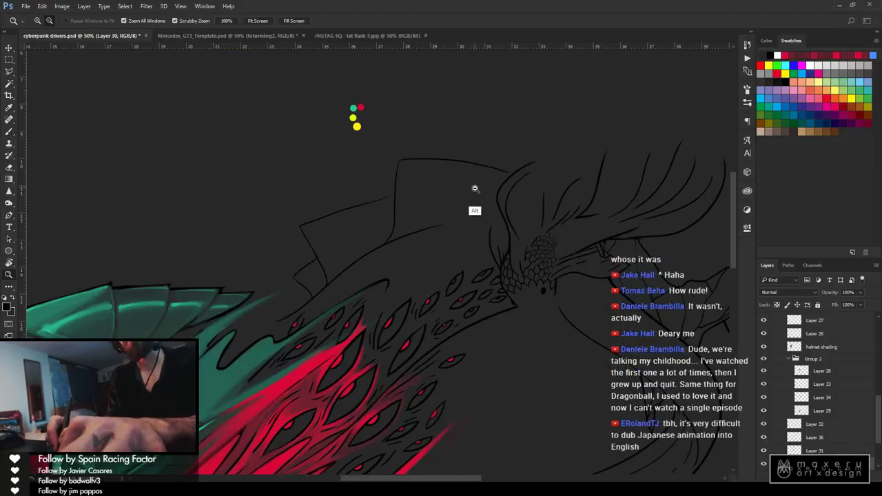
left_click(474, 190, "alt")
left_click(470, 199, "alt")
left_click(468, 202, "alt")
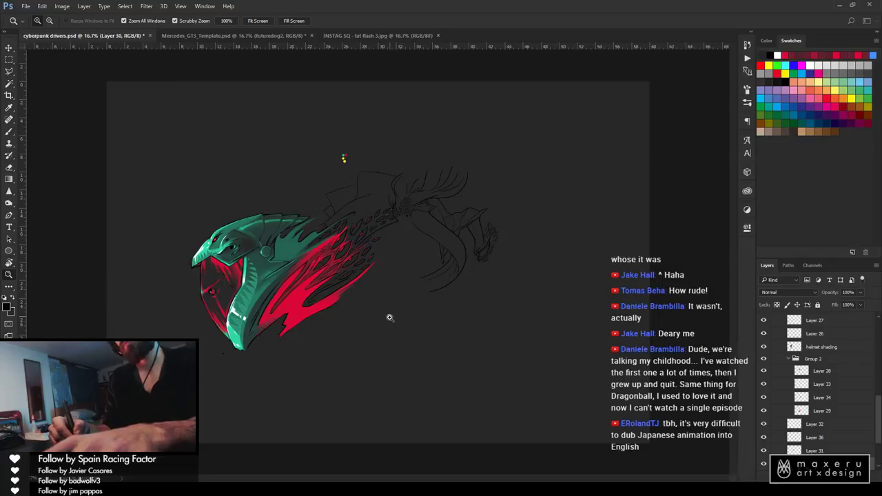
left_click(384, 200)
left_click(382, 199)
key("b")
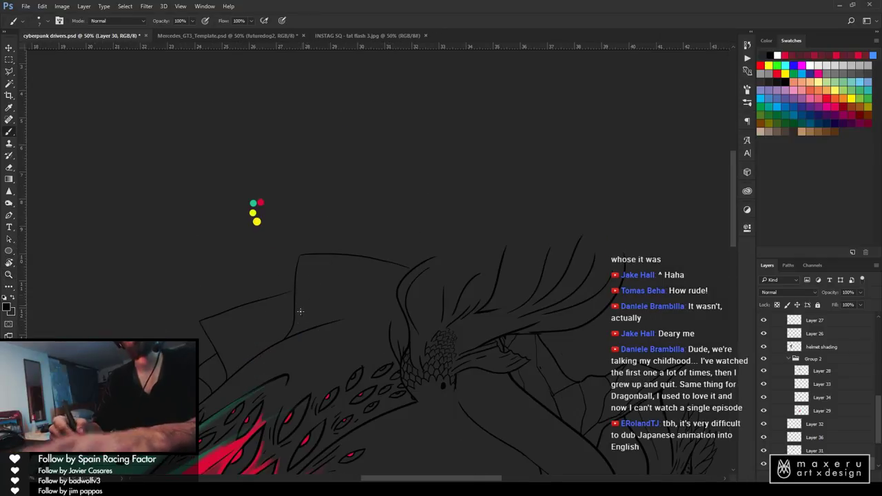
Clean up the lines where the smallest and middle armour plates overlap on the sweeping curve
key("z")
left_click(279, 332)
left_click(279, 332)
key("b")
left_click_drag(205, 321, 281, 175)
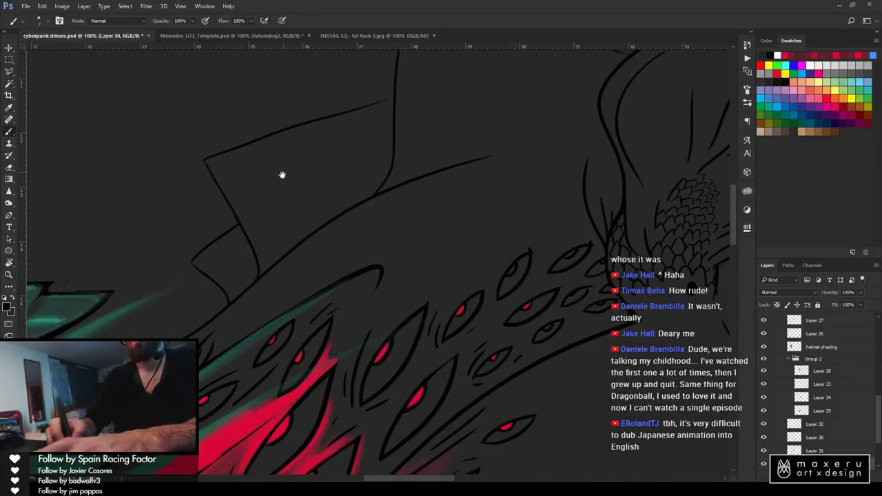
key("e")
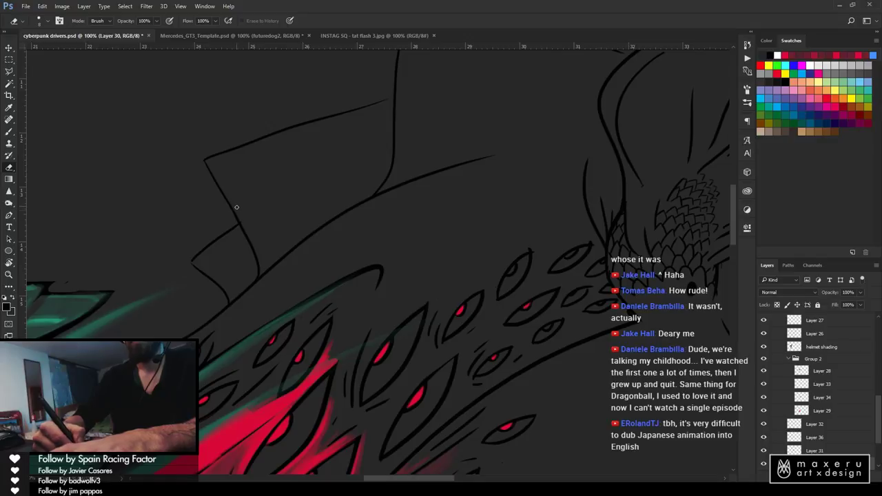
key("b")
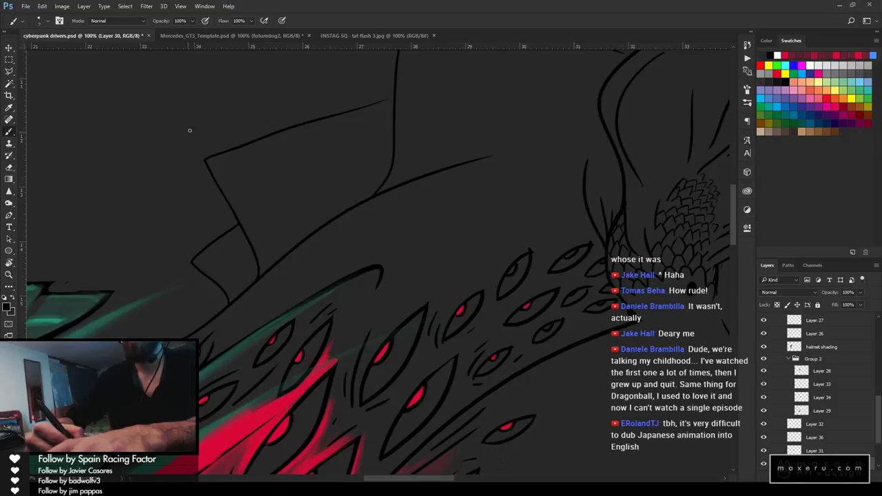
Draw small secondary plates inside the bases of the middle and smallest armour plates, each with a short front edge and upper edge
scroll(214, 155, "up", 3)
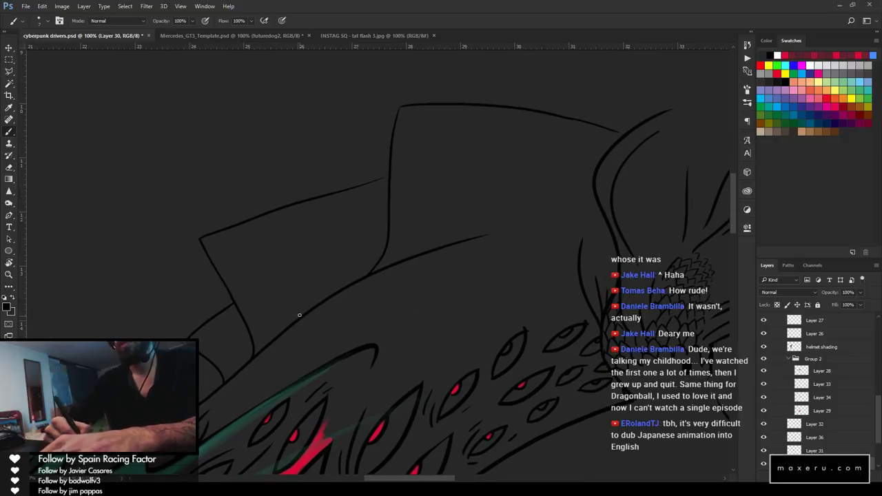
mouse_move(300, 315)
left_mouse_down()
mouse_move(295, 284)
mouse_move(378, 256)
left_mouse_up()
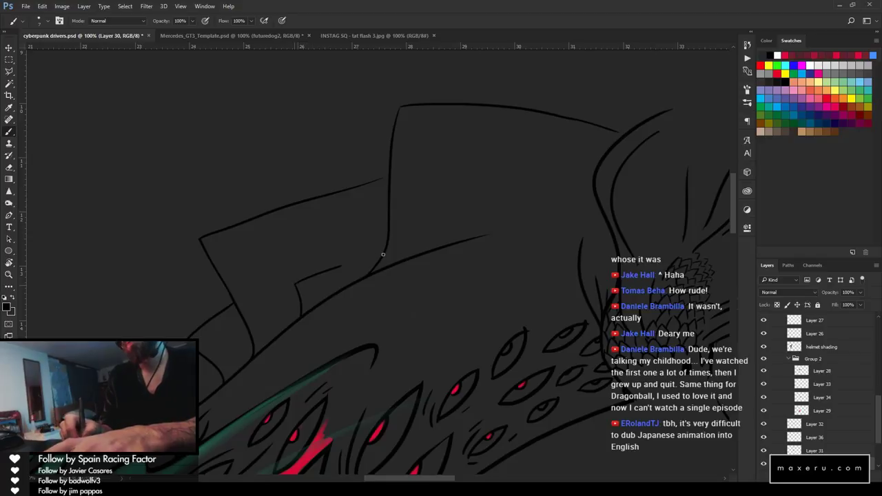
key("ctrl+alt+z")
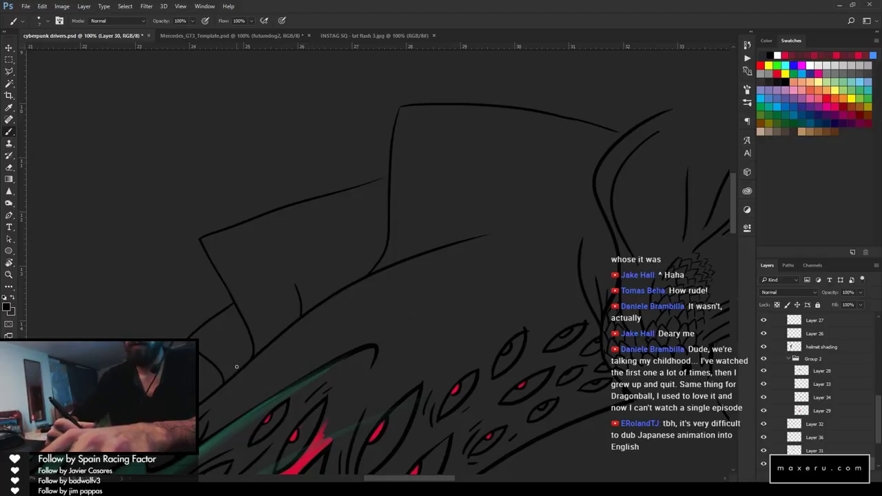
mouse_move(238, 370)
left_mouse_down()
mouse_move(224, 346)
mouse_move(250, 322)
left_mouse_up()
key("ctrl+alt+z")
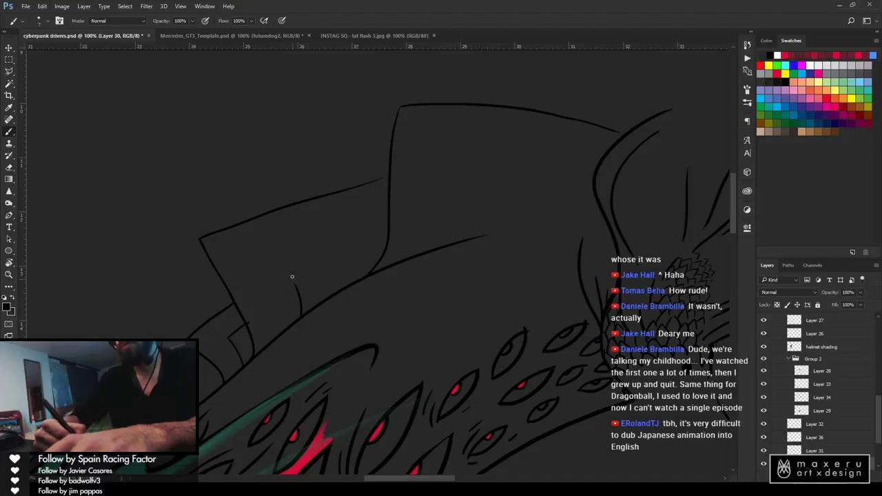
mouse_move(295, 286)
left_mouse_down()
mouse_move(290, 278)
mouse_move(386, 242)
left_mouse_up()
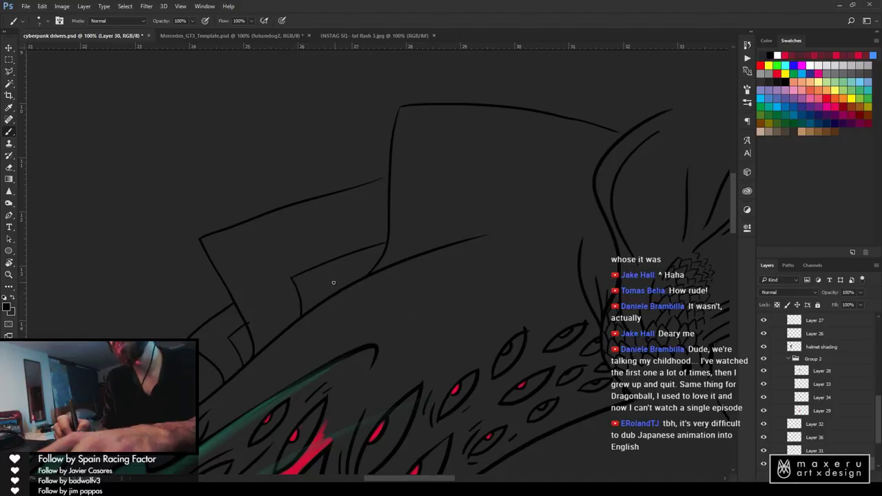
Add tiny stepped plates at the front end of the armour row and trim their overlapping lines
key("e")
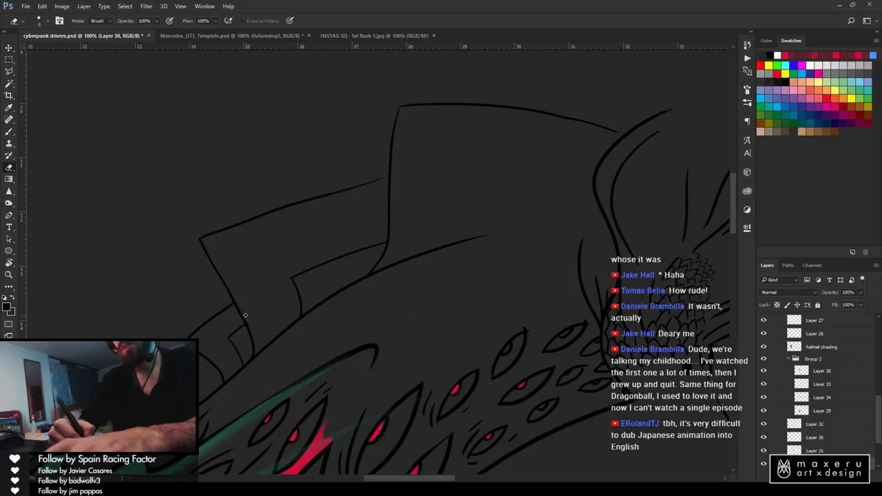
key("b")
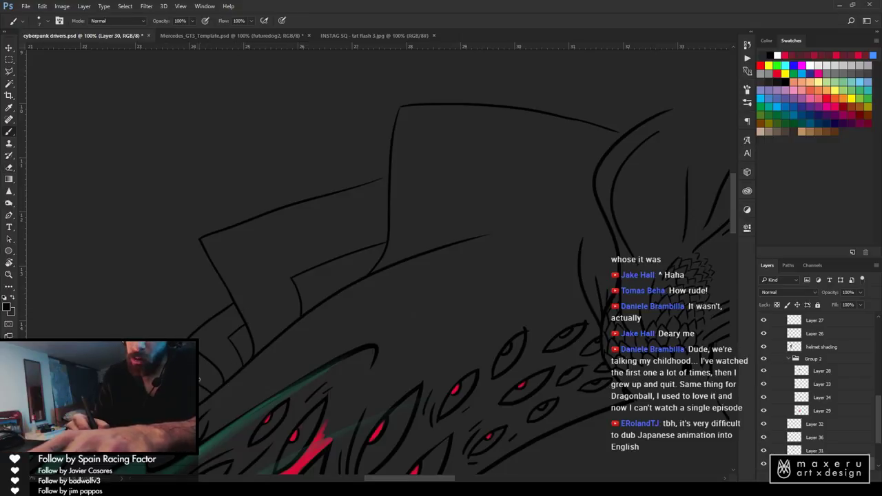
key("e")
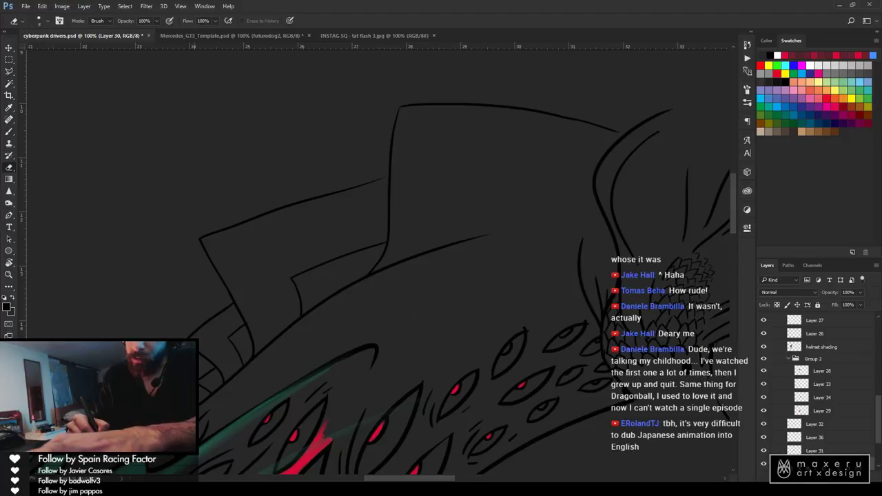
key("b")
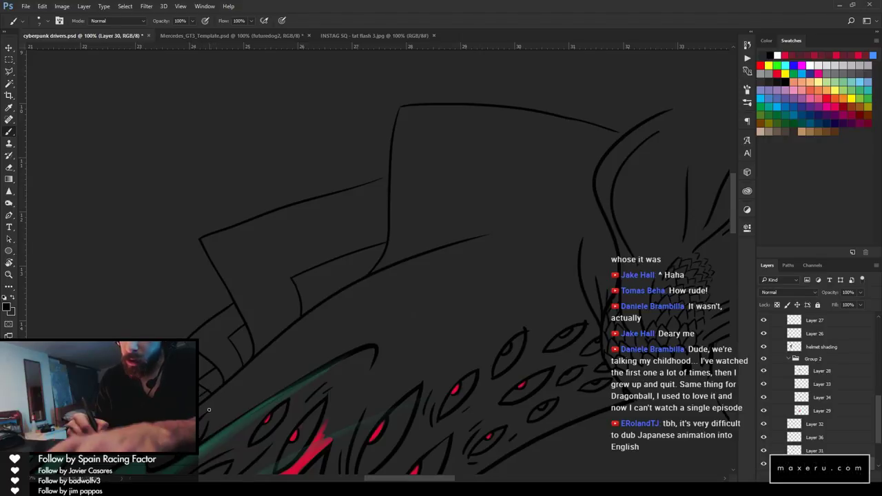
key("e")
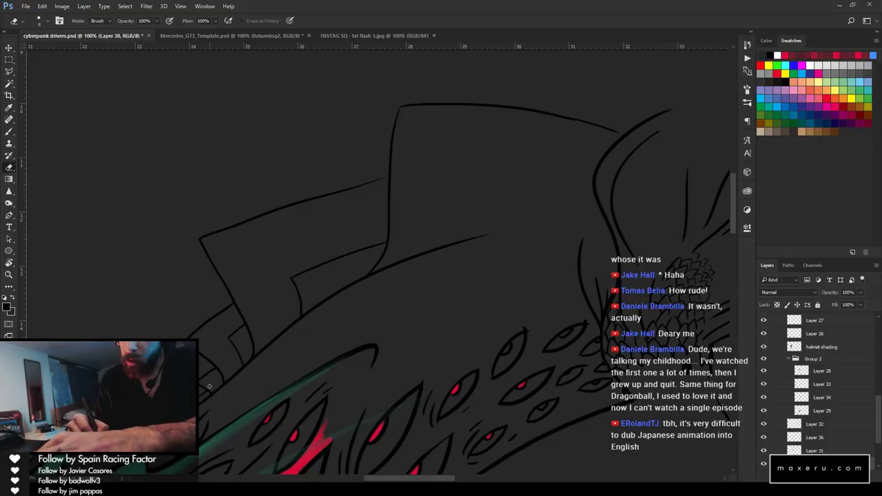
Check the armour plates in the full composition and save the illustration
key("z")
left_click_drag(442, 344, 406, 448)
left_click(470, 350, "alt")
left_click(469, 351, "alt")
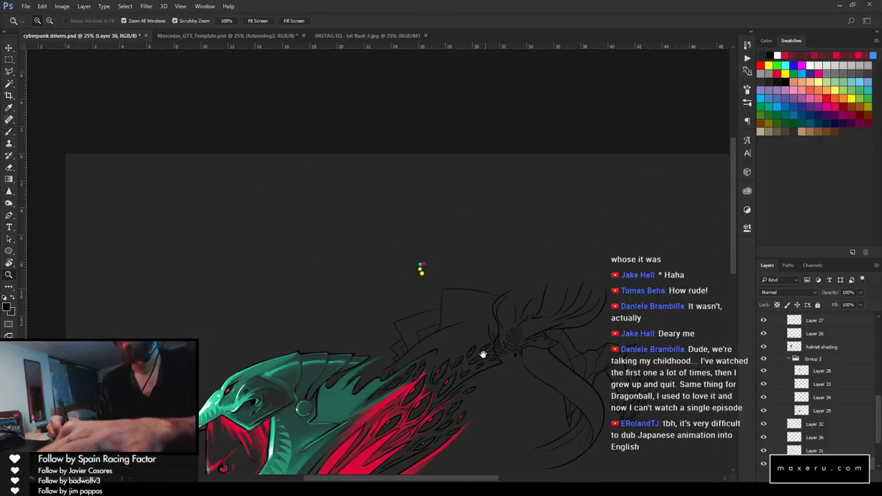
left_click_drag(482, 354, 474, 191)
key("ctrl+s")
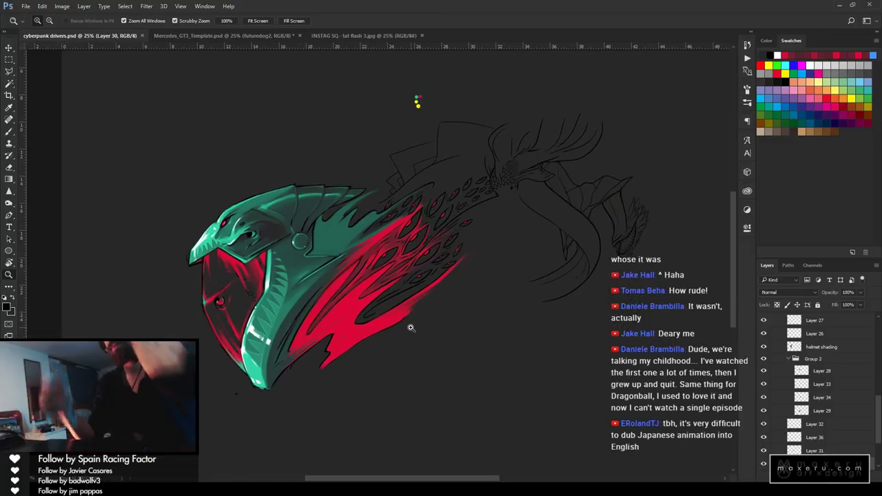
Draw a row of small almond-shaped eyes above the red-eyed feathers, near the creature's scaly neck, using a slightly larger brush
left_click(416, 175)
left_click(416, 175)
key("b")
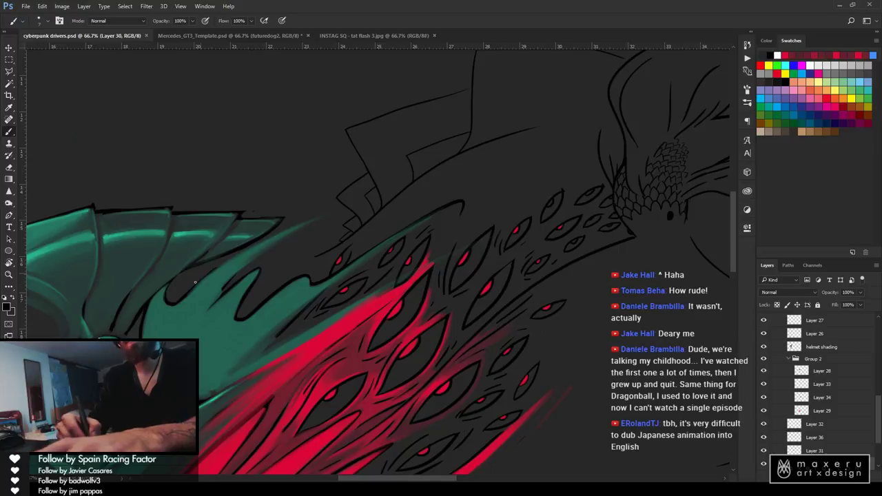
mouse_move(457, 203)
left_mouse_down()
mouse_move(343, 278)
mouse_move(403, 267)
left_mouse_up()
key("ctrl+z")
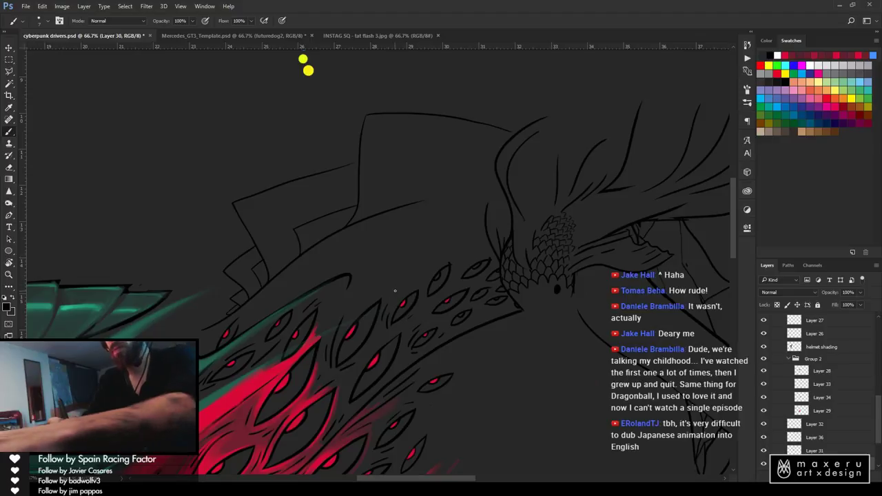
key("]")
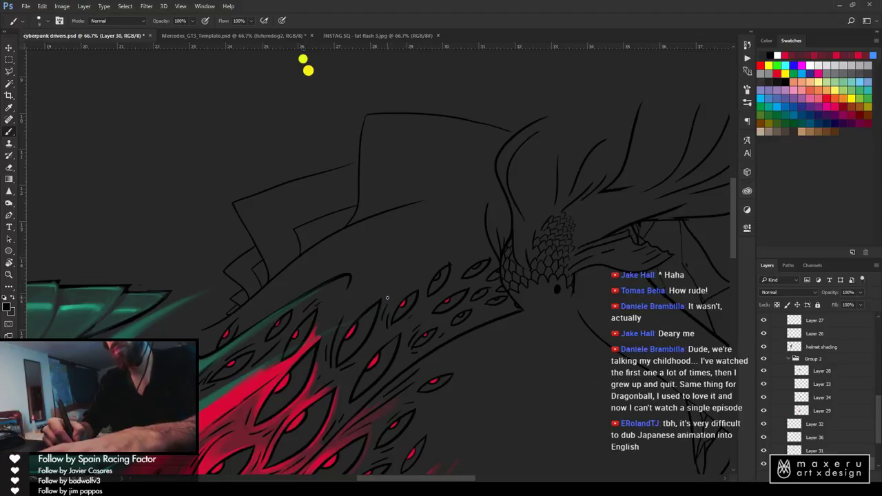
mouse_move(387, 298)
left_mouse_down()
mouse_move(414, 264)
mouse_move(387, 296)
mouse_move(403, 265)
mouse_move(427, 262)
left_mouse_up()
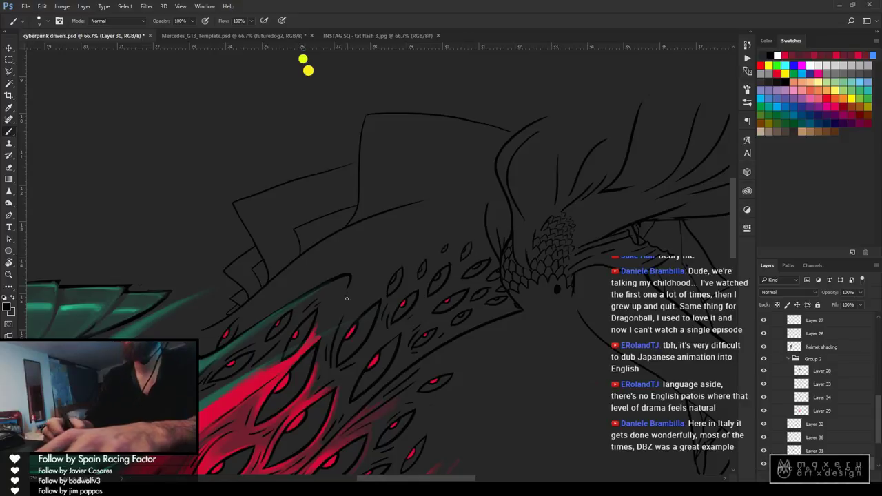
Extend the small eyes forward beneath the armour plates and add even smaller ones above them
mouse_move(370, 269)
left_mouse_down()
mouse_move(357, 295)
mouse_move(367, 293)
mouse_move(374, 271)
left_mouse_up()
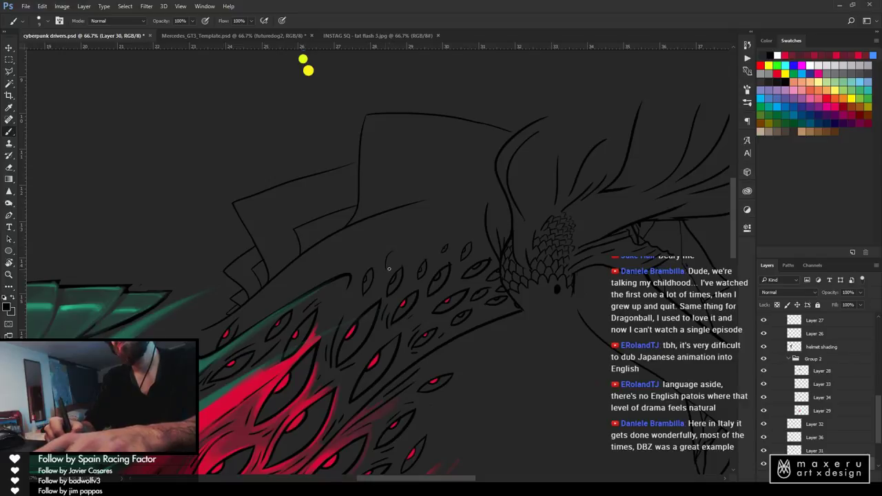
left_click_drag(387, 266, 393, 257)
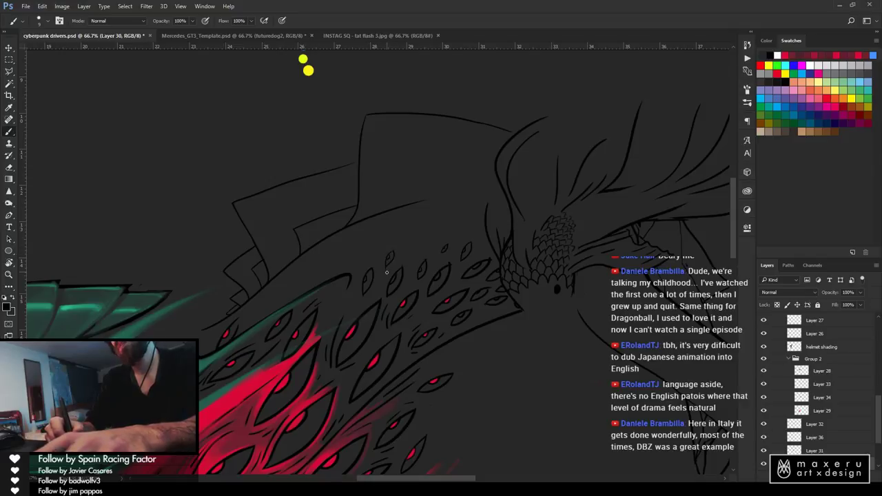
key("e")
key("b")
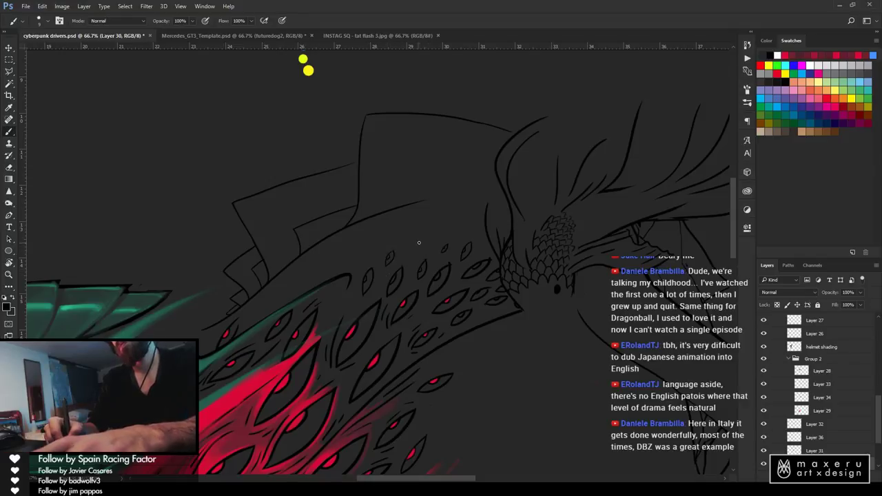
key("ctrl+alt+z")
left_click_drag(418, 244, 414, 252)
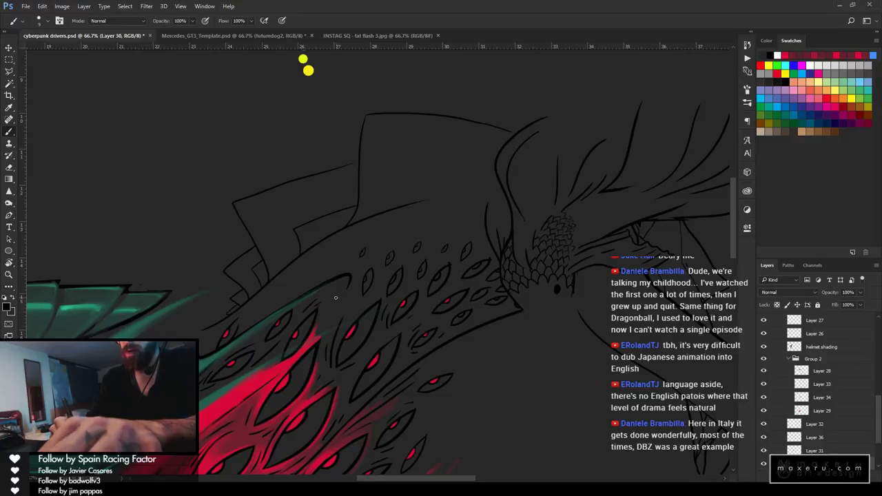
Draw a narrow eye just below the curled tip of the green streak and tidy the lines around it
mouse_move(336, 298)
left_mouse_down()
mouse_move(329, 321)
mouse_move(339, 288)
left_mouse_up()
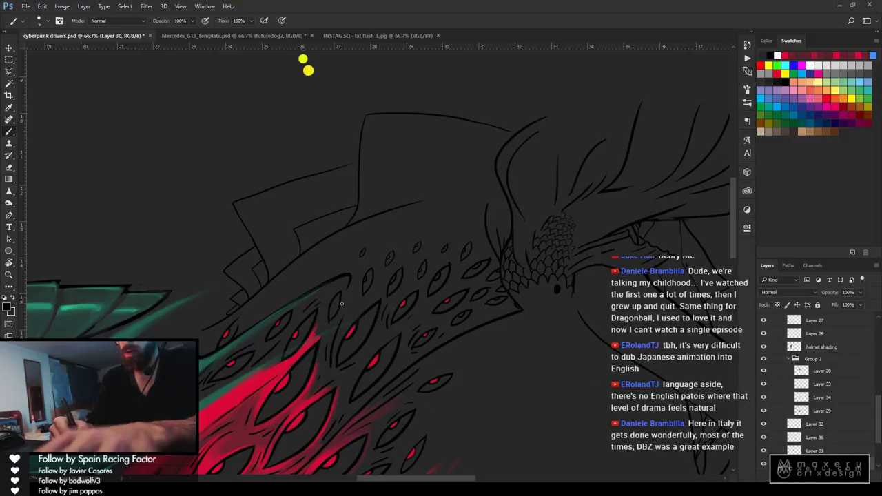
key("ctrl+z")
left_click_drag(330, 322, 342, 287)
key("ctrl+z")
key("ctrl+z")
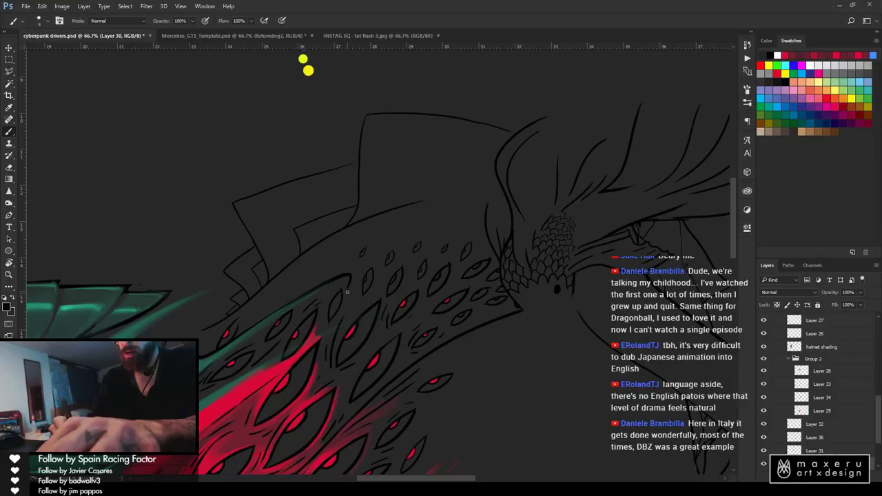
key("e")
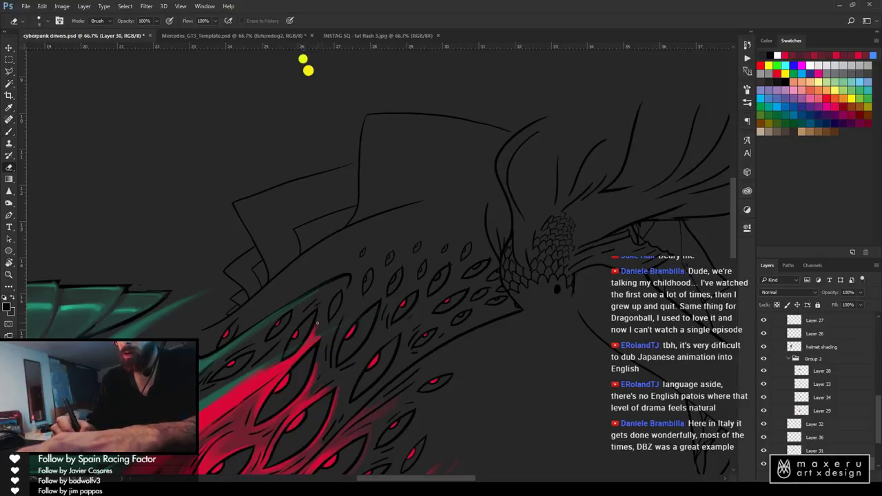
key("b")
key("e")
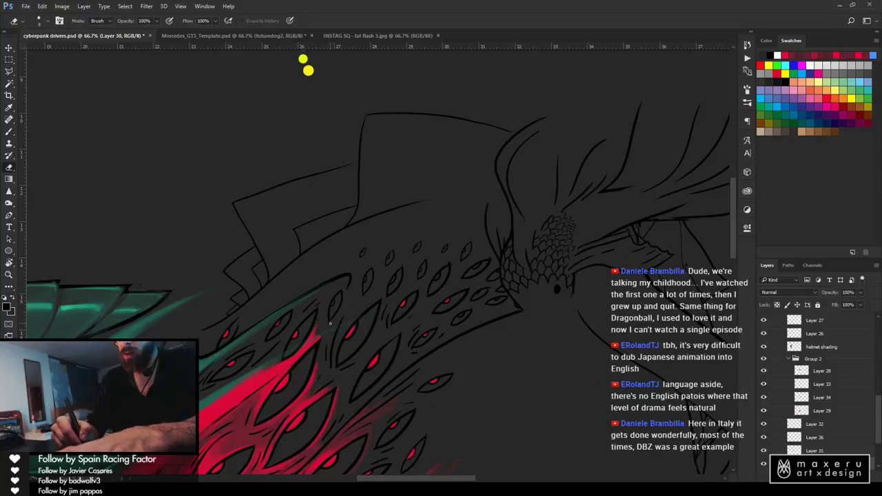
Check the added eyes at full-canvas view and save the document
key("z")
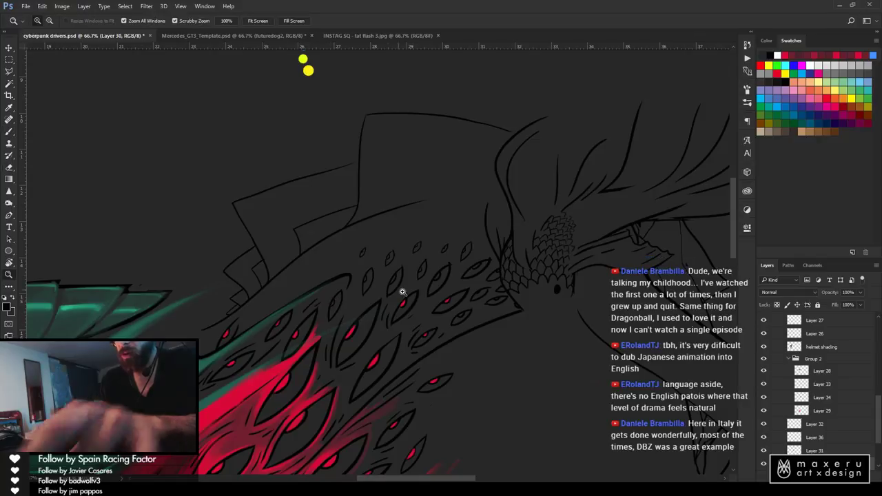
left_click(437, 324, "alt")
left_click(435, 326, "alt")
left_click(431, 332, "alt")
left_click(431, 333, "alt")
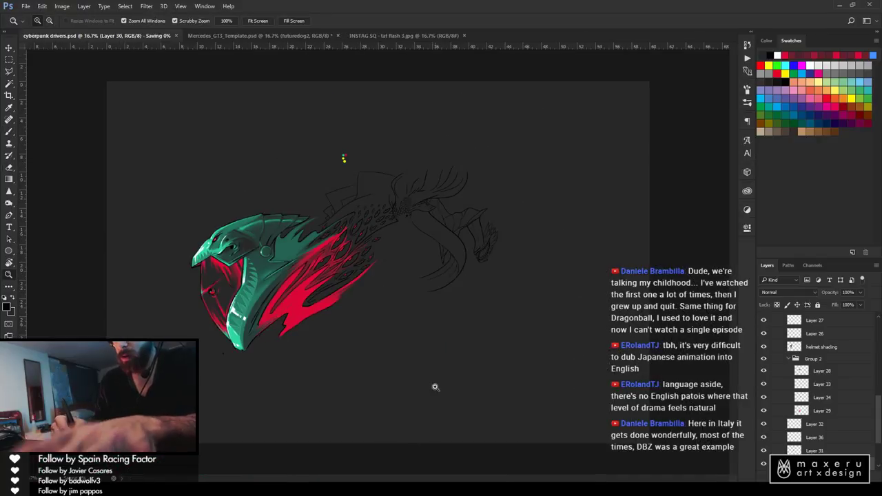
left_click(372, 198)
left_click(376, 199)
left_click(378, 198)
left_click(347, 344)
key("b")
left_click_drag(269, 386, 482, 221)
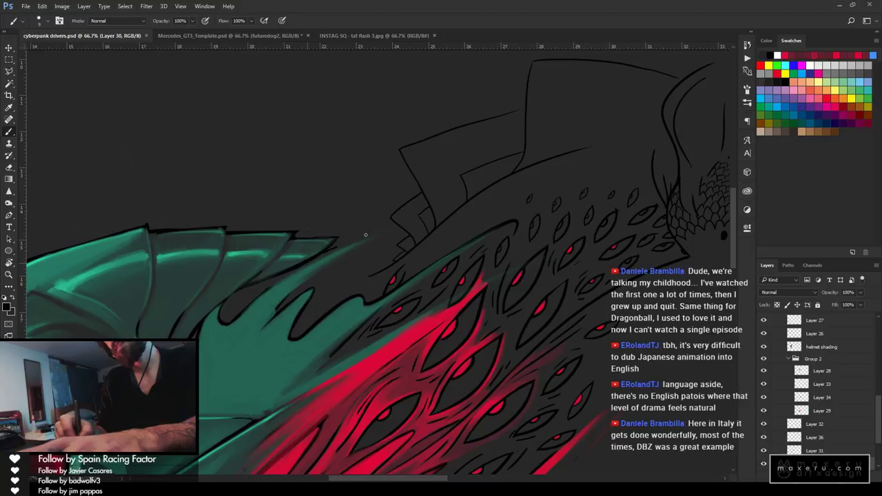
left_click_drag(338, 244, 404, 213)
key("ctrl+z")
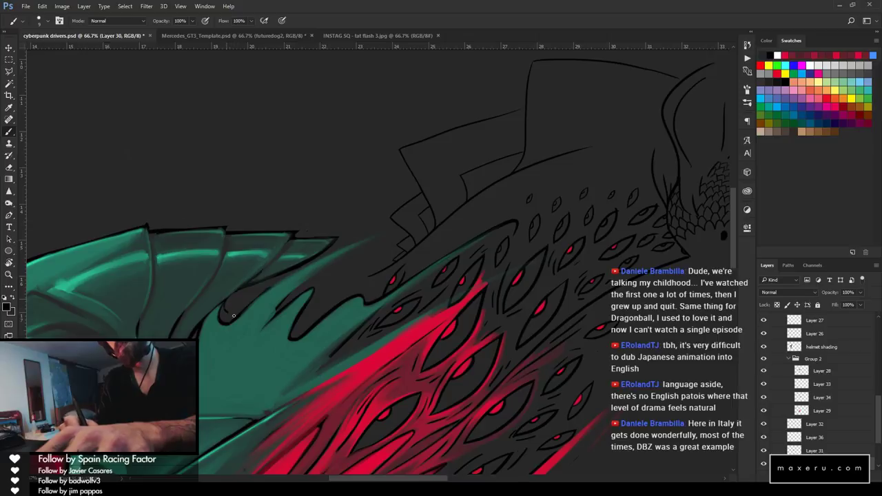
key("ctrl+z")
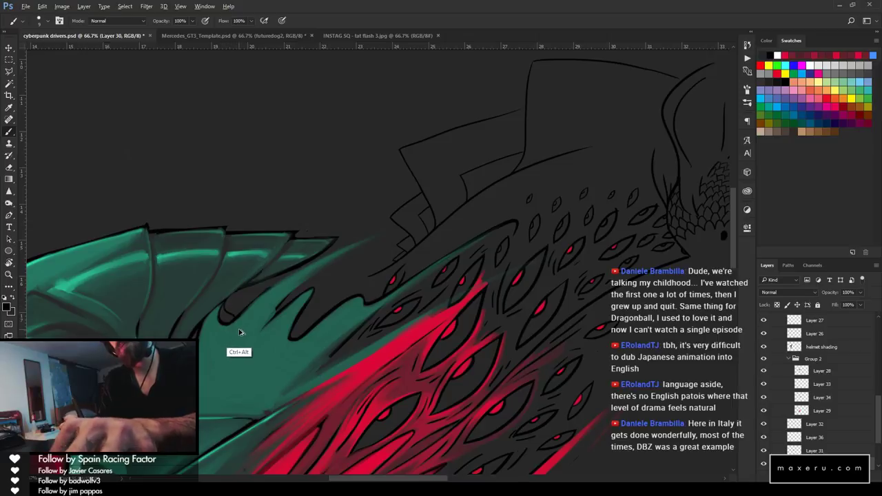
Erase the contour line running beneath the small eyes up to the creature's scaly neck
key("z")
left_click(313, 337, "alt")
left_click(313, 344, "alt")
left_click(313, 353, "alt")
left_click(314, 359, "alt")
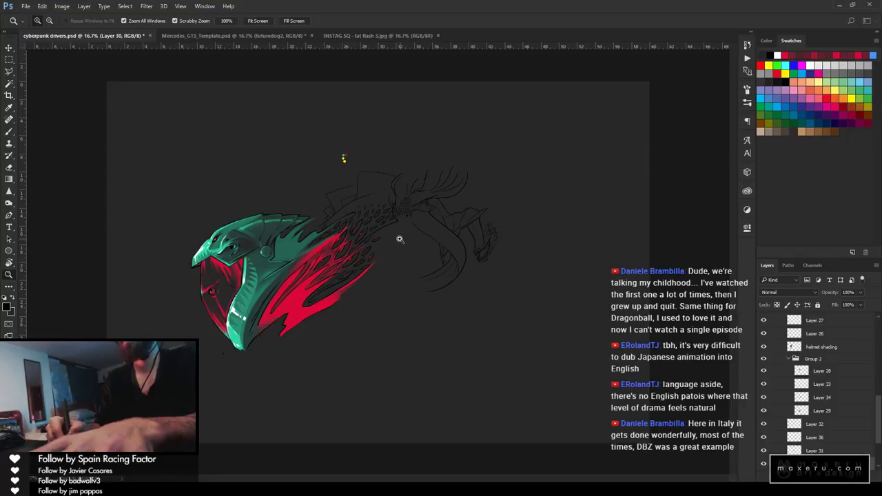
left_click(436, 194)
left_click(417, 223)
left_click(400, 237)
key("b")
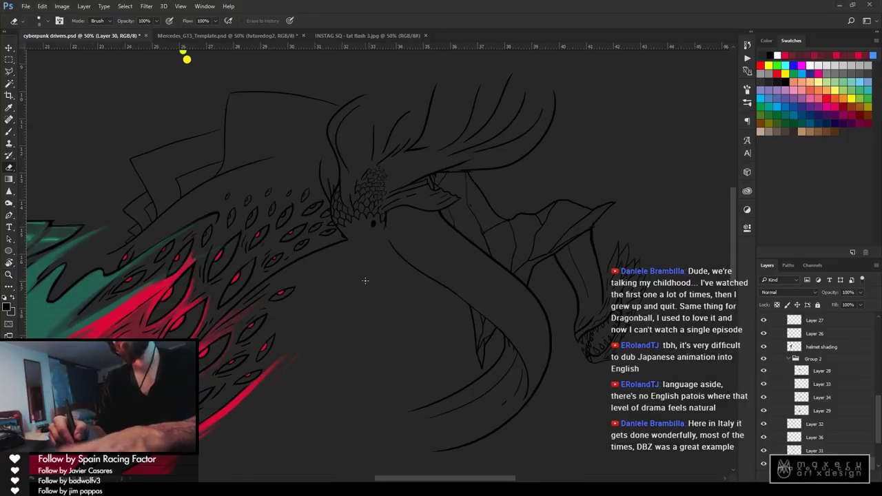
key("v")
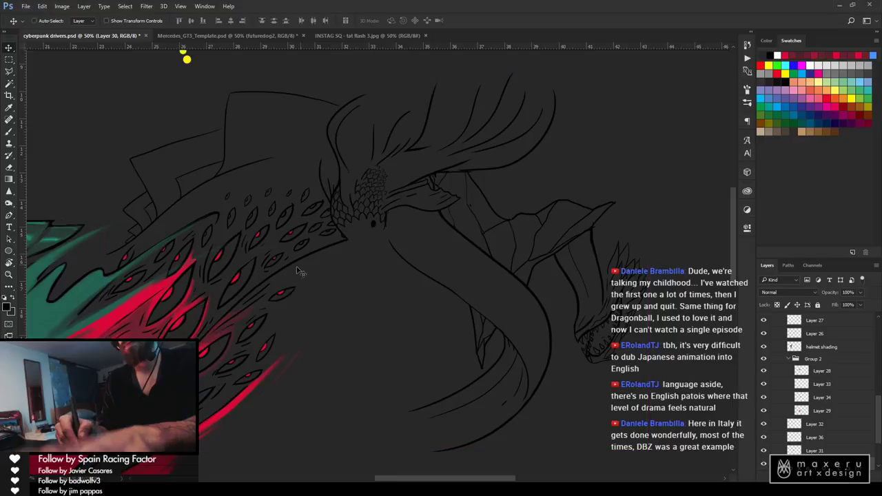
key("e")
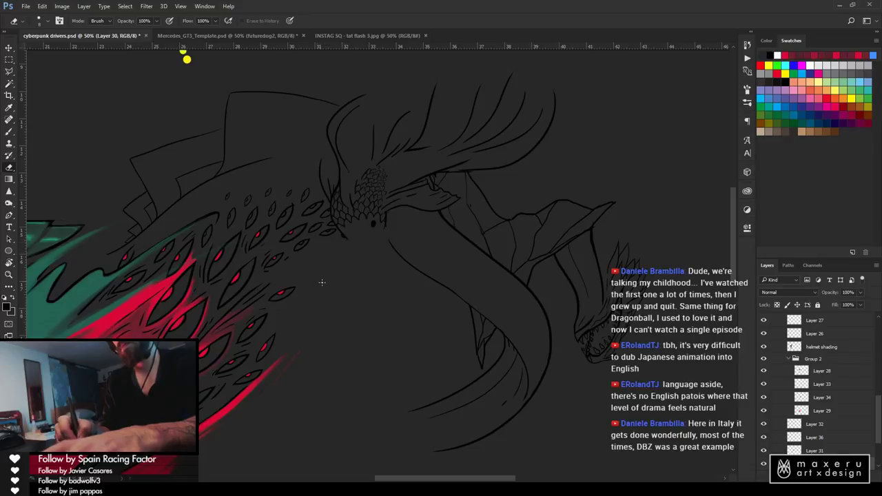
Return to the full-canvas view of the illustration and save the document
key("z")
left_click(392, 314, "alt")
left_click(394, 315, "alt")
left_click(404, 323, "alt")
key("ctrl+s")
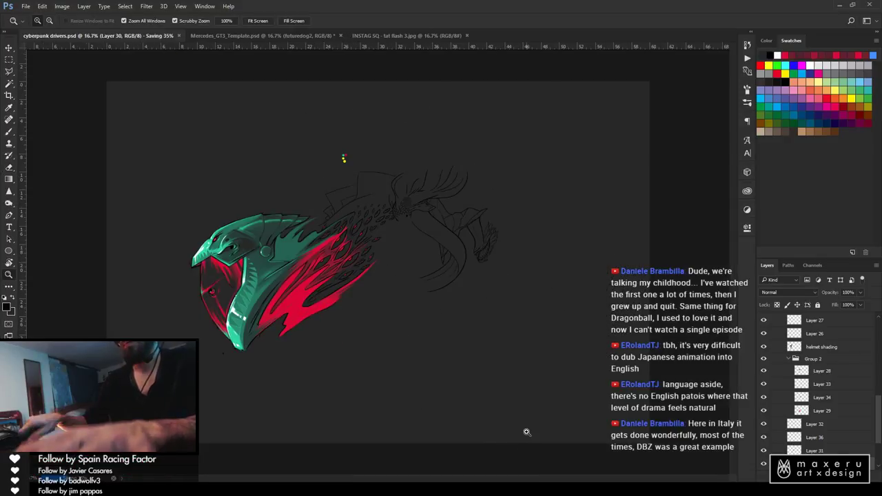
Select the futuredog2 group in cyberpunk drivers.psd and hide the older futuredog2 group in Mercedes_GT3_Template.psd
scroll(843, 413, "down", 8)
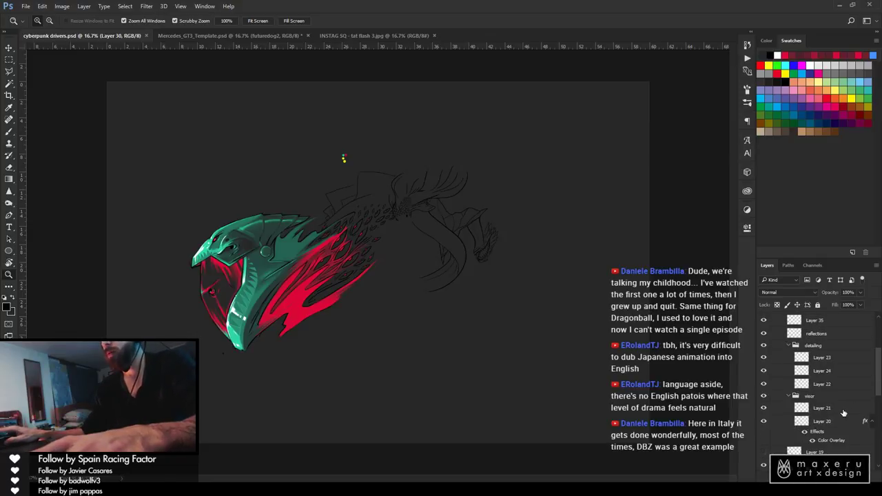
scroll(844, 413, "up", 4)
left_click(803, 390)
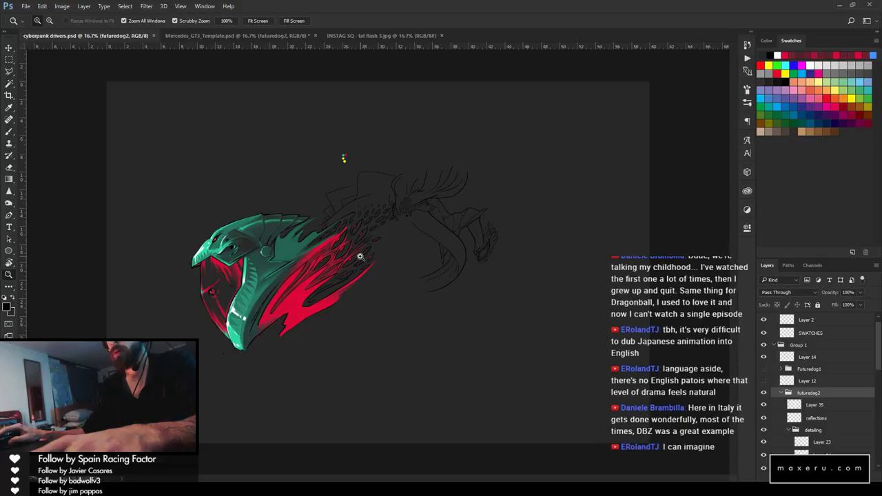
left_click(410, 253)
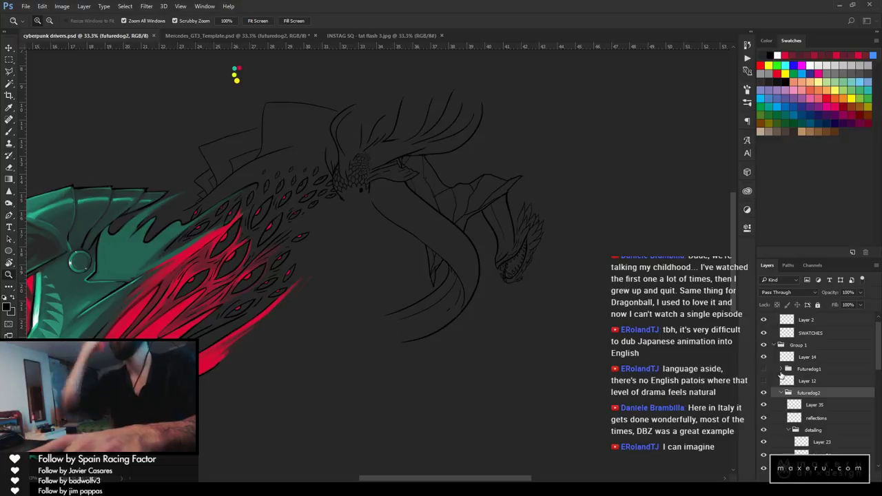
left_click(258, 38)
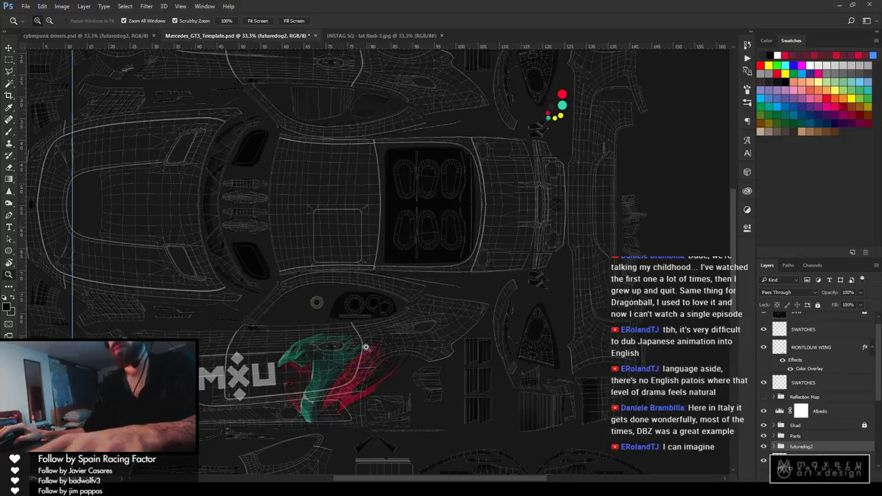
left_click(456, 211)
scroll(785, 431, "down", 2)
left_click(762, 393)
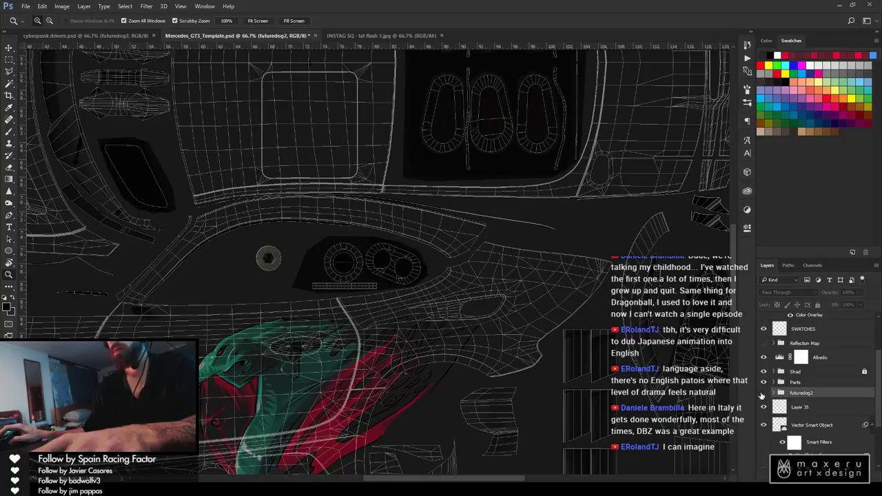
Close the INSTAG SQ flash 3 image and save Mercedes_GT3_Template.psd
left_click(353, 36)
left_click(441, 35)
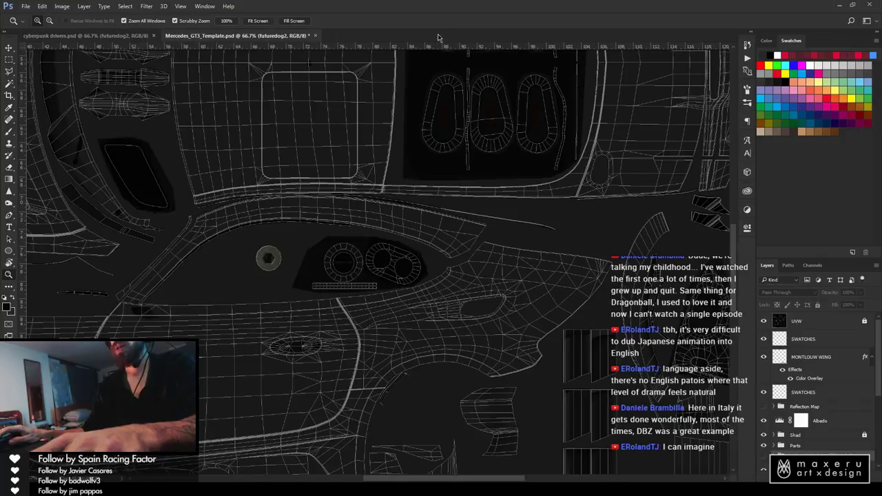
left_click(83, 35)
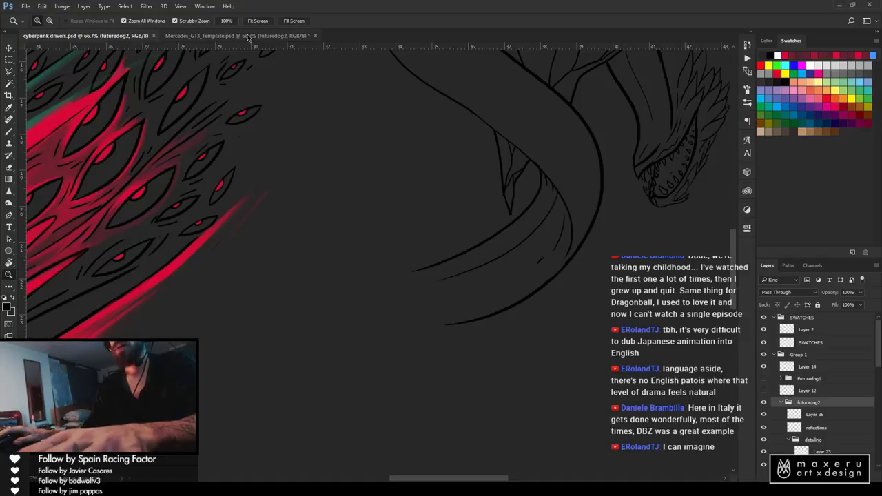
key("ctrl+Tab")
key("ctrl+s")
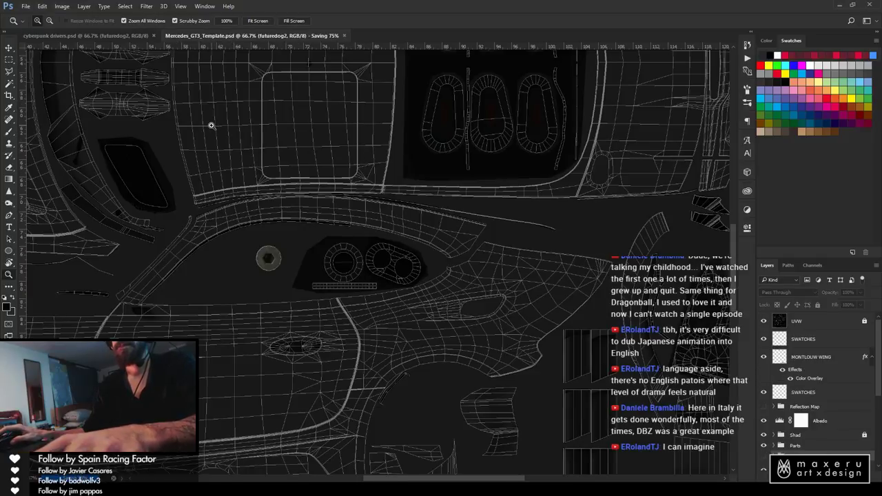
Copy the updated futuredog2 group from cyberpunk drivers.psd into Mercedes_GT3_Template.psd
left_click(129, 38)
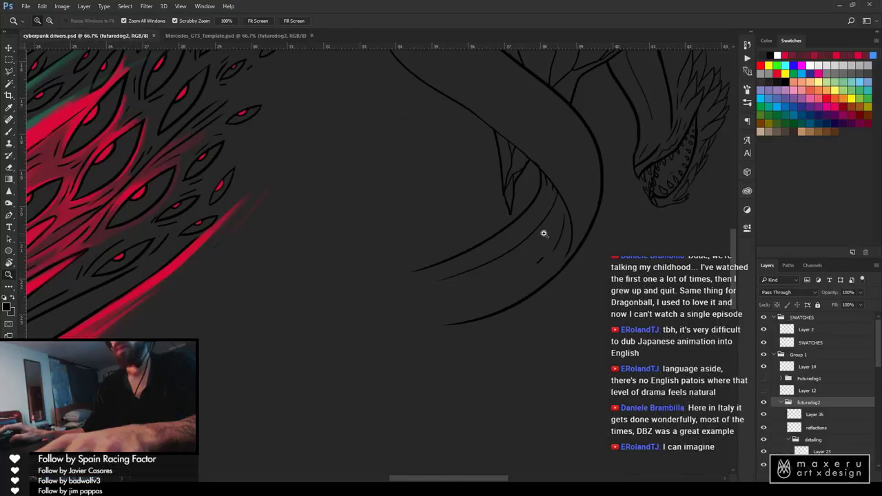
left_click_drag(818, 405, 397, 340)
left_click(428, 313, "alt")
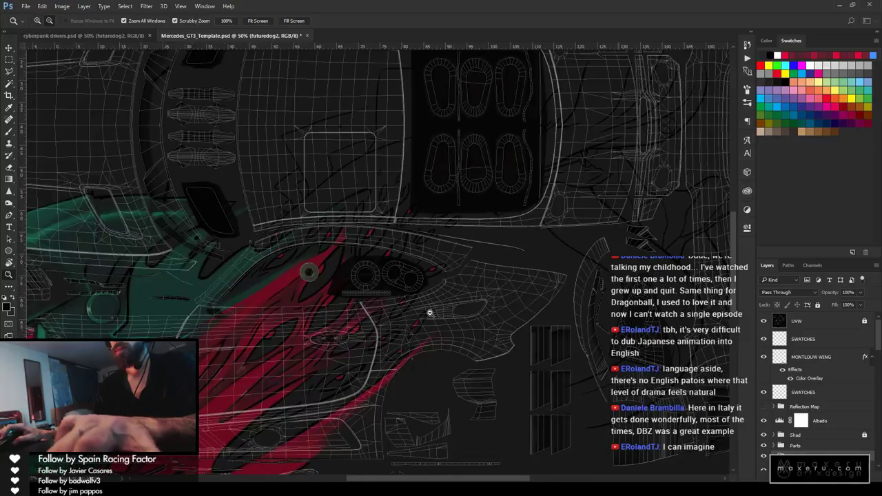
left_click(430, 315, "alt")
left_click(432, 316, "alt")
left_click(432, 316, "alt")
Scale the pasted creature artwork to about 37.5% and place it on the car's side, just behind the MXU logo
key("ctrl+t")
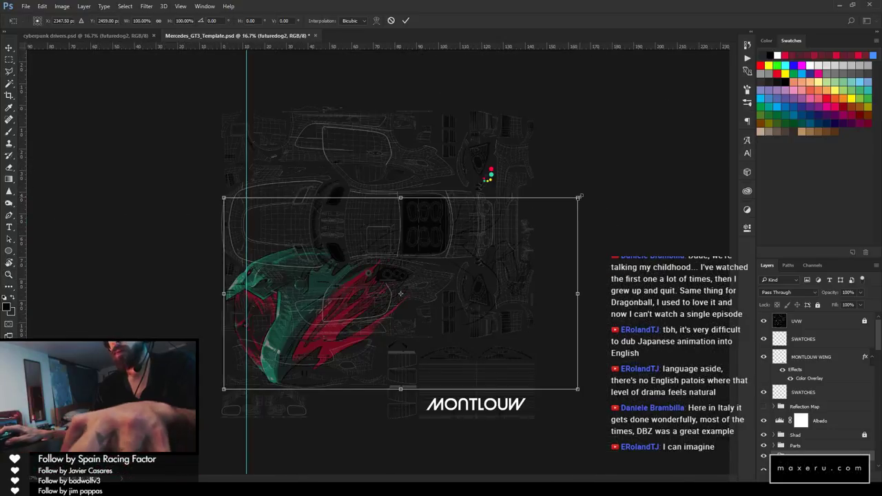
left_click_drag(580, 196, 475, 254)
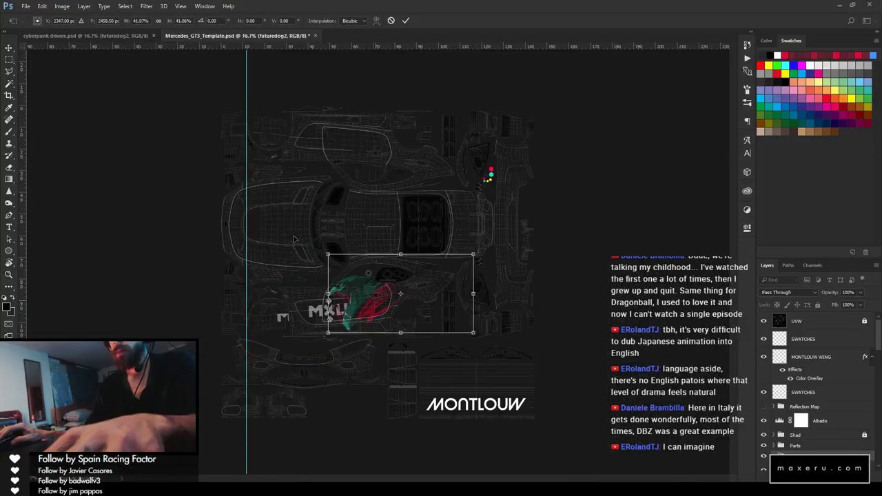
left_click_drag(376, 299, 400, 311)
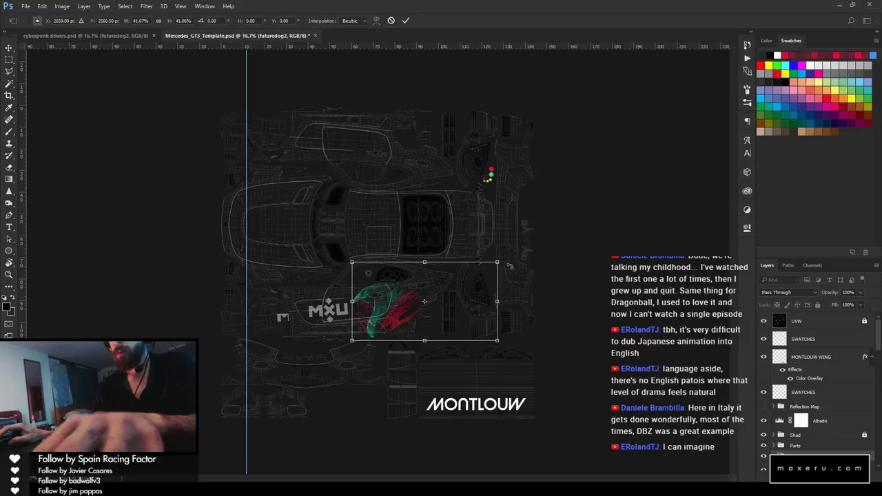
left_click_drag(498, 263, 484, 269)
left_click_drag(434, 287, 433, 284)
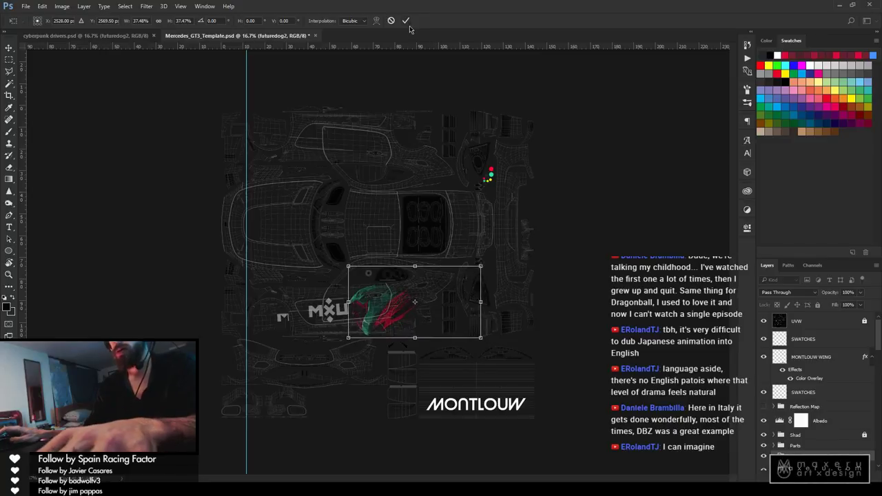
key("Return")
Scale the creature artwork down further to about 93% and nudge it slightly upward on the car's rear side panel
key("z")
triple_click(491, 342)
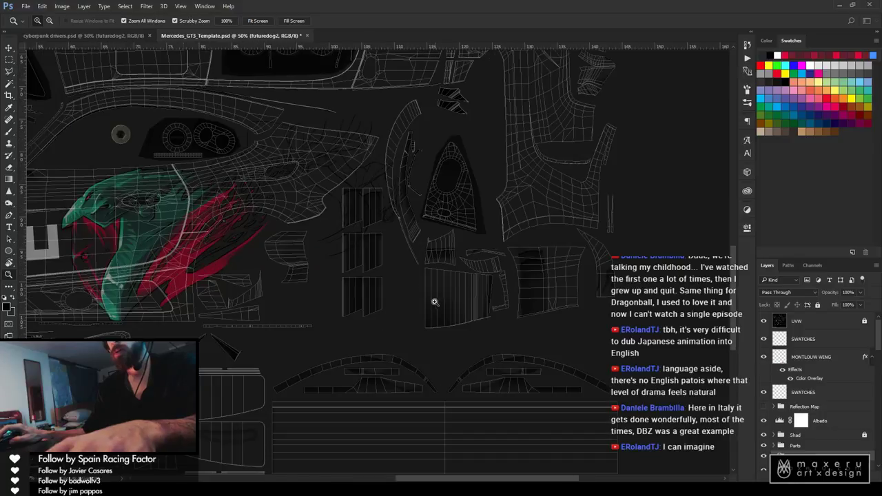
double_click(312, 204)
left_click_drag(315, 227, 439, 304)
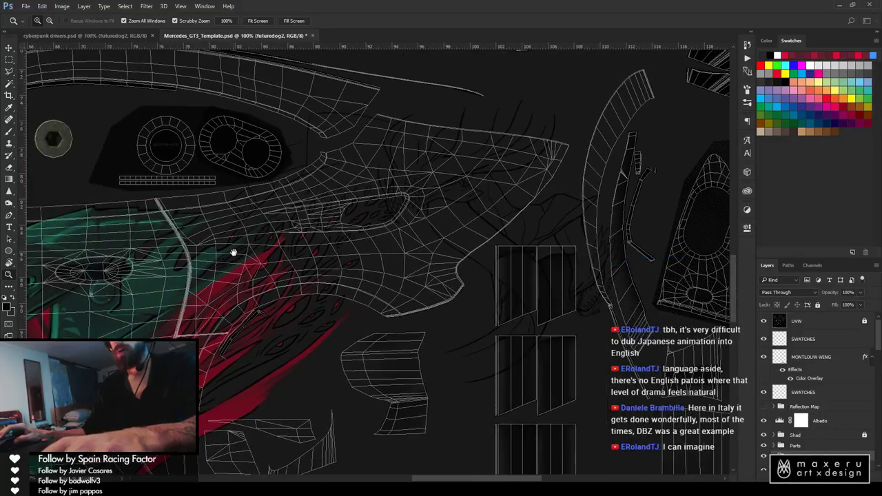
left_click_drag(234, 253, 487, 170)
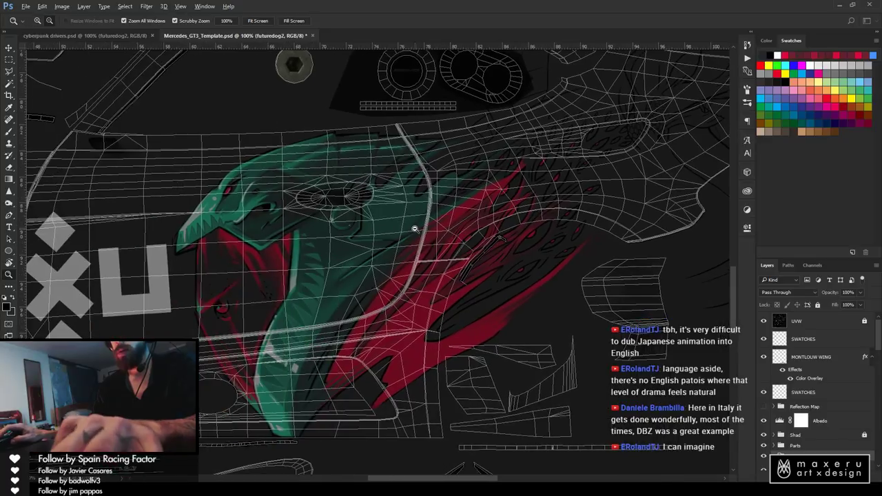
left_click(414, 229, "alt")
key("ctrl+t")
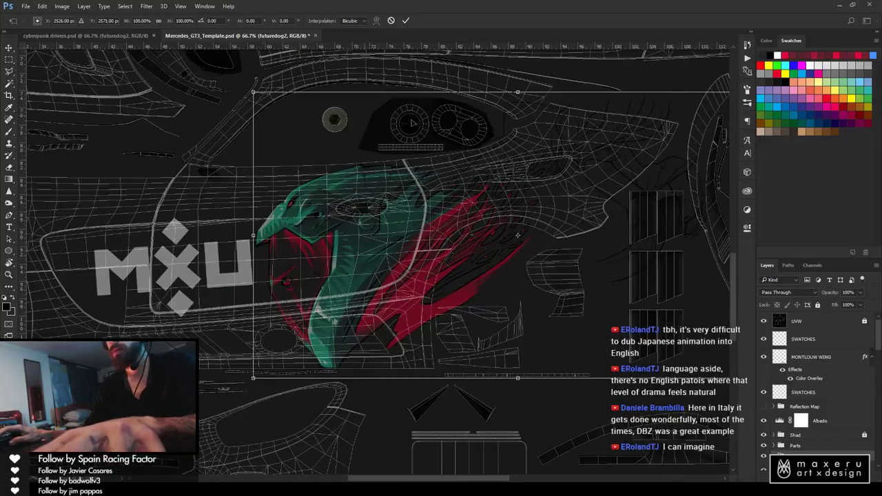
left_click_drag(613, 123, 469, 169)
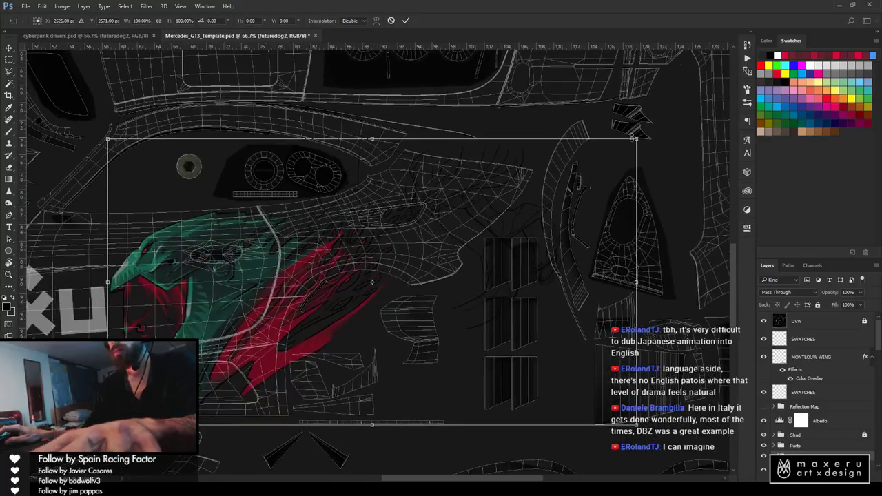
left_click_drag(635, 139, 599, 155)
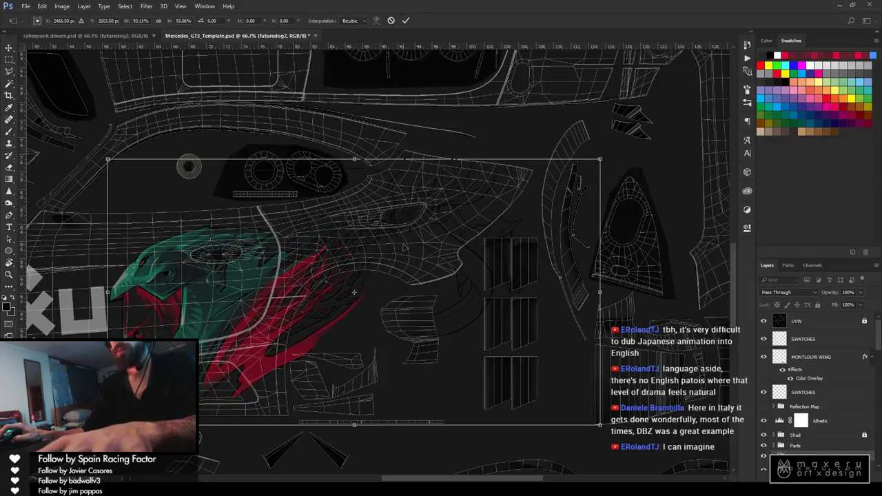
left_click_drag(404, 247, 404, 243)
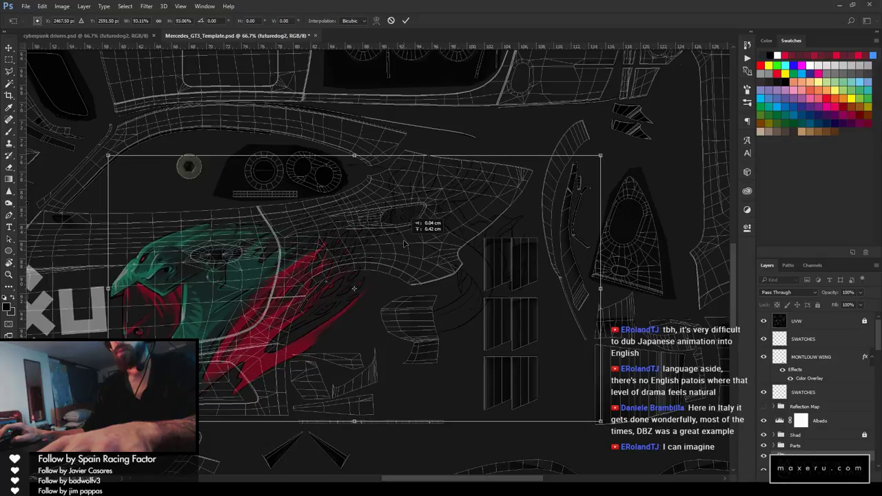
left_click(404, 21)
Hide the UVW wireframe layer and start saving a copy of the template in D3D/DDS format
left_click(763, 321)
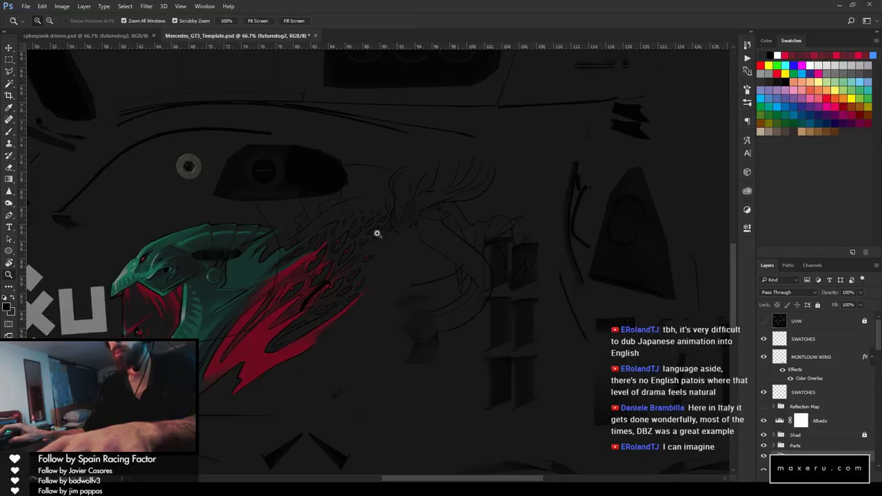
left_click(26, 7)
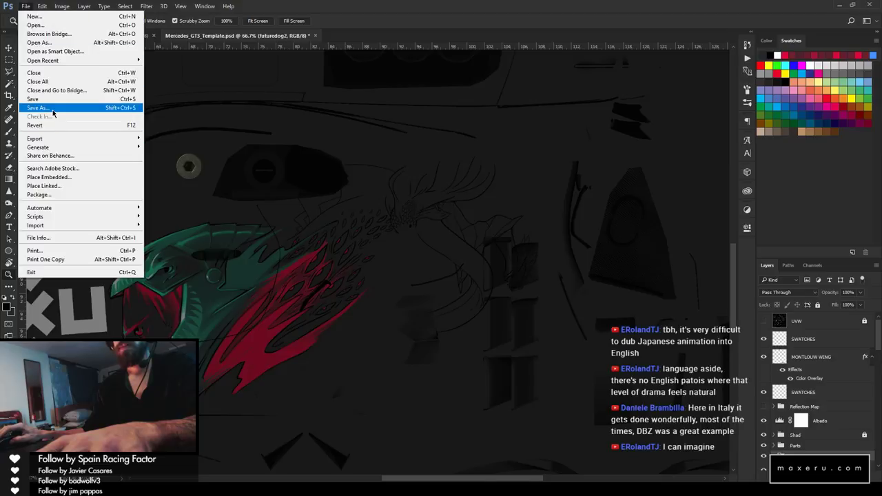
left_click(41, 109)
left_click(121, 169)
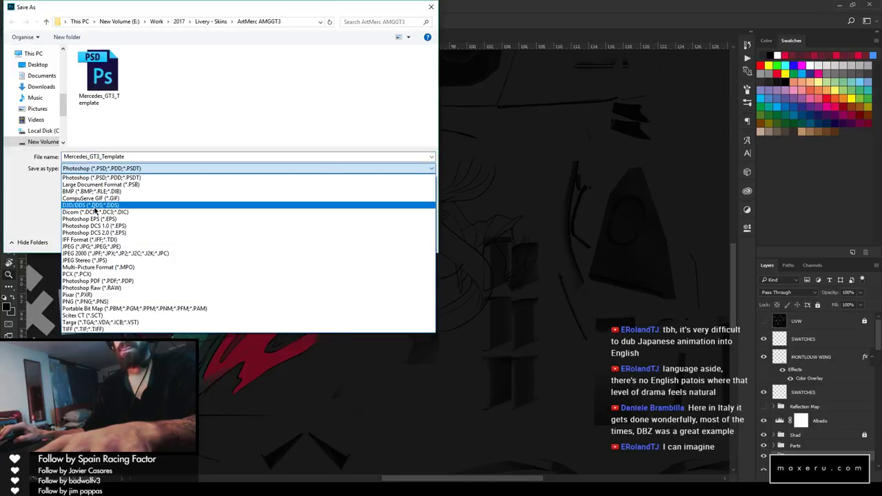
left_click(94, 207)
Browse the save location to Applications\Steam Library\steamapps\common on the SSD 1 (H:) drive
left_click_drag(64, 108, 62, 82)
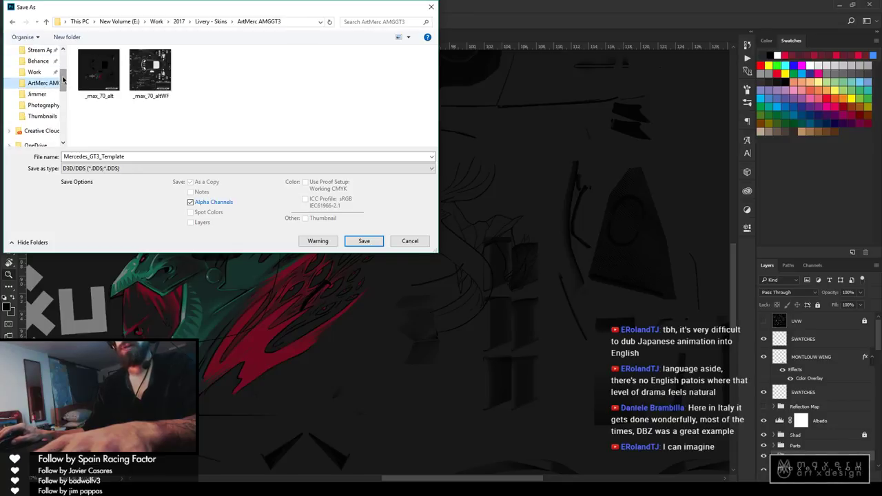
left_click_drag(63, 81, 59, 117)
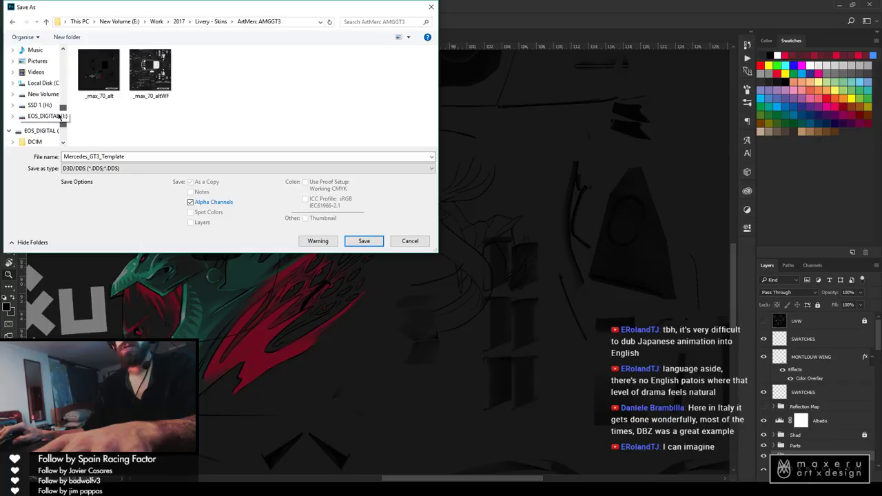
left_click(39, 105)
double_click(103, 74)
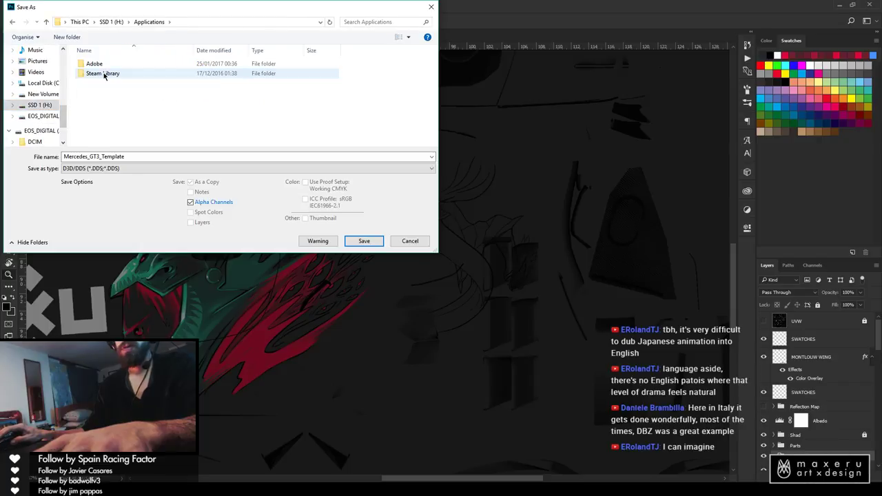
double_click(103, 74)
double_click(100, 64)
double_click(99, 65)
Continue the save location into the rFactor 2\UserData\player\Settings folder
left_click(100, 76)
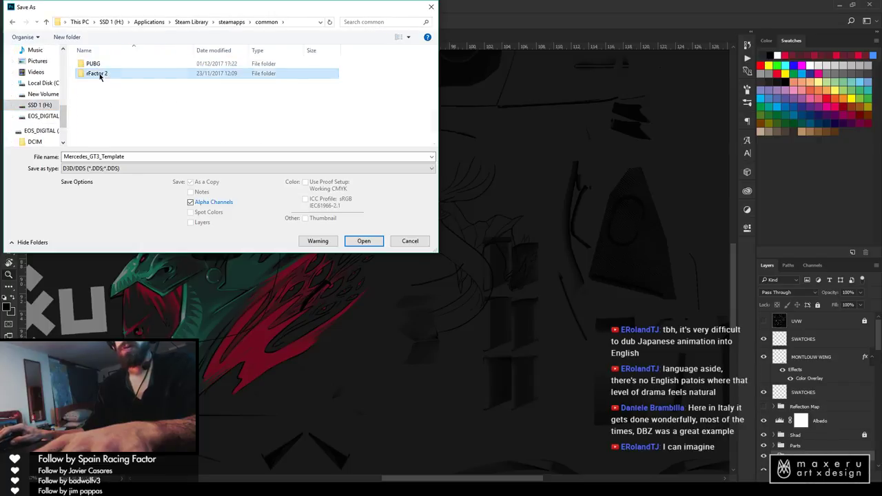
double_click(100, 75)
scroll(103, 117, "down", 3)
double_click(97, 139)
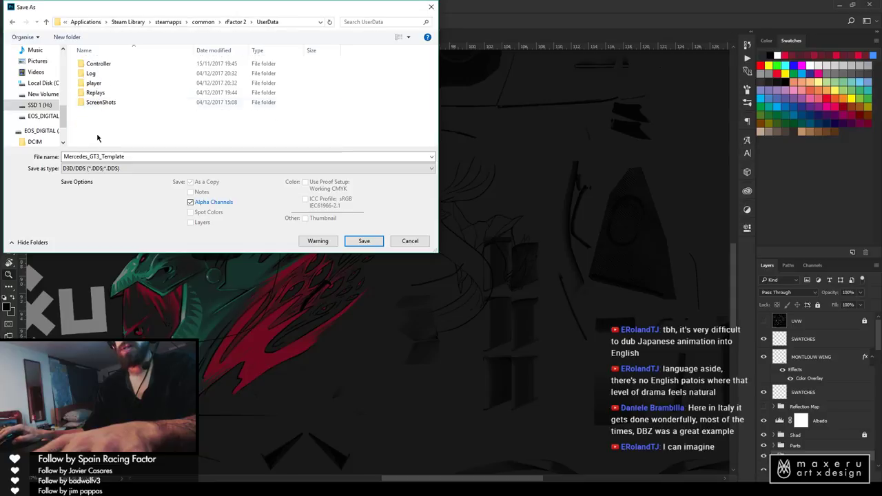
double_click(94, 83)
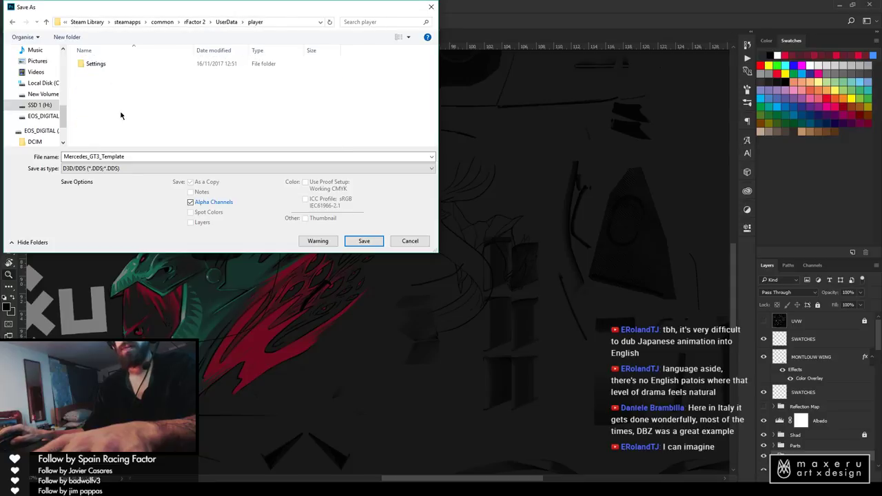
double_click(97, 63)
Find the Mercedes_AMG_GT3_2017 folder within Settings and open its MERCSLSGT3_2 subfolder
scroll(117, 119, "down", 5)
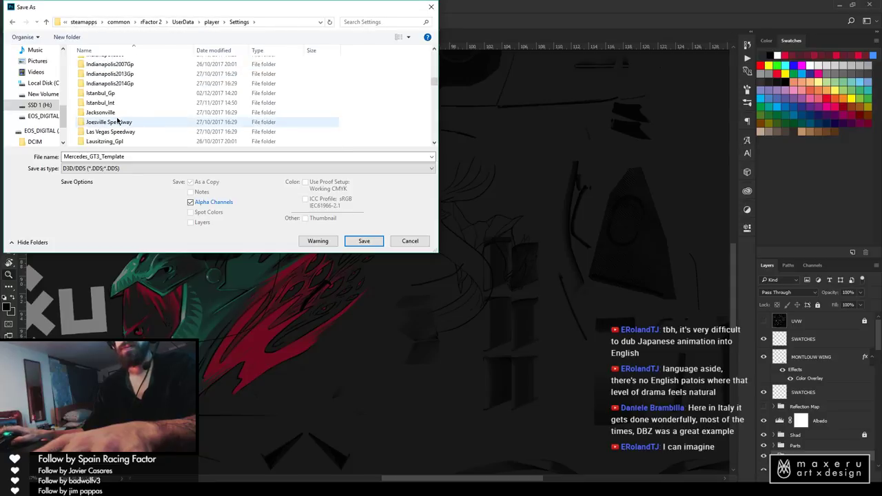
scroll(117, 121, "down", 3)
left_click(112, 106)
key("e")
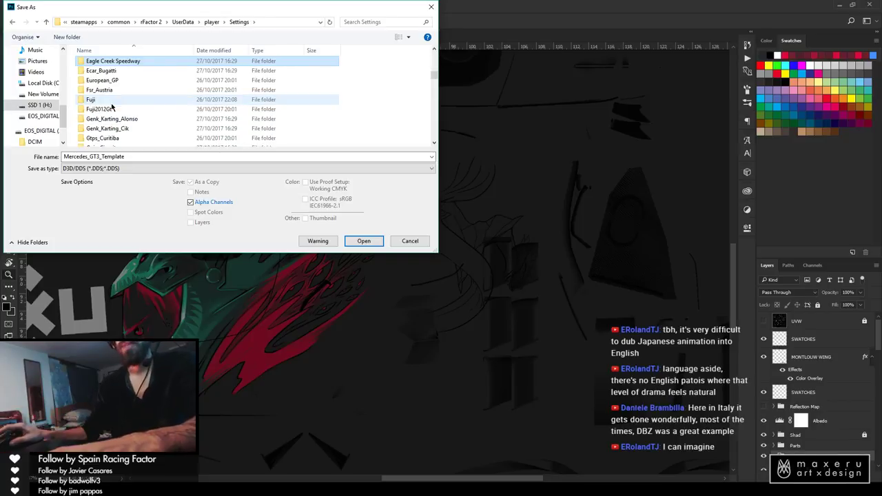
left_click(112, 103)
key("e")
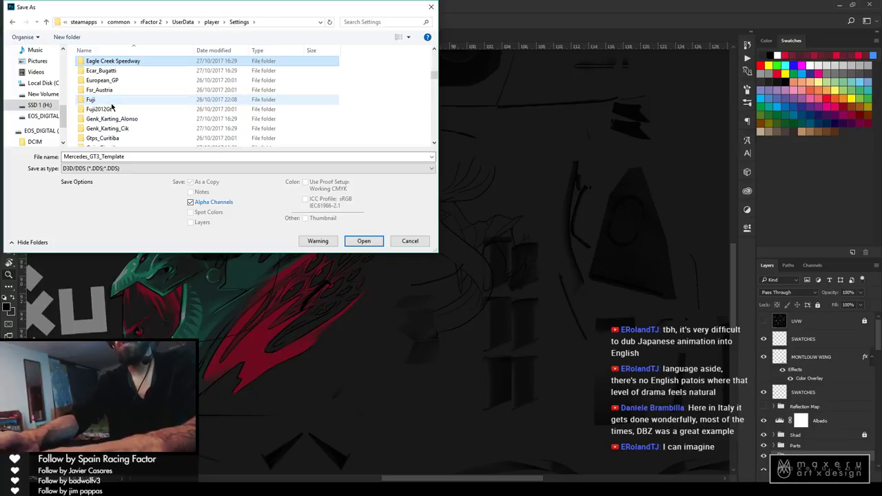
left_click(112, 103)
key("m")
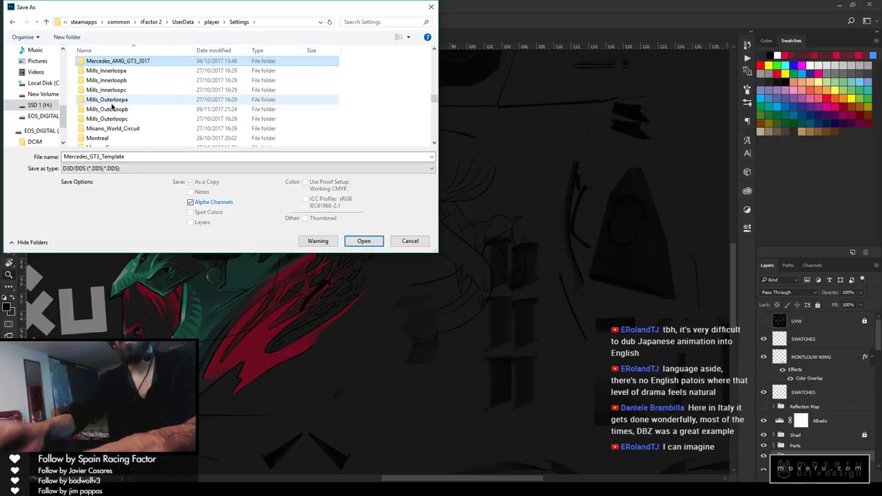
double_click(142, 62)
left_click(107, 73)
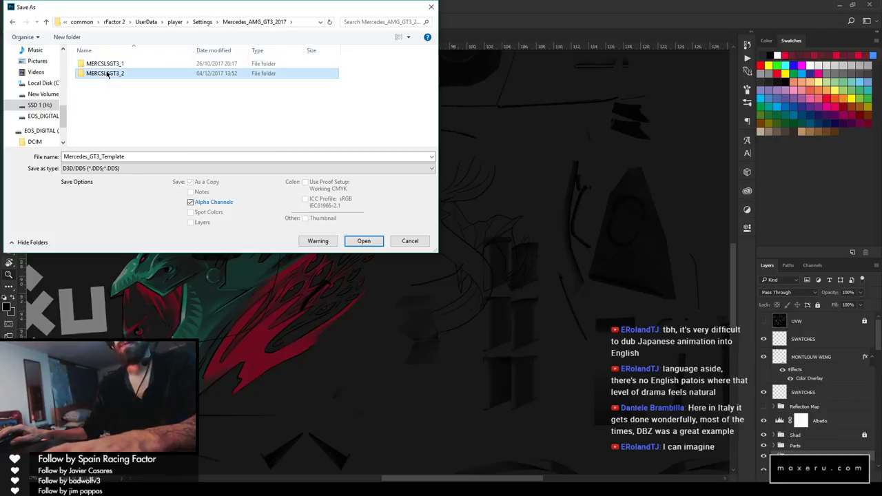
double_click(107, 73)
Save the livery over the existing _max_70_alt.dds and accept the DDS export options
left_click(106, 73)
left_click(359, 246)
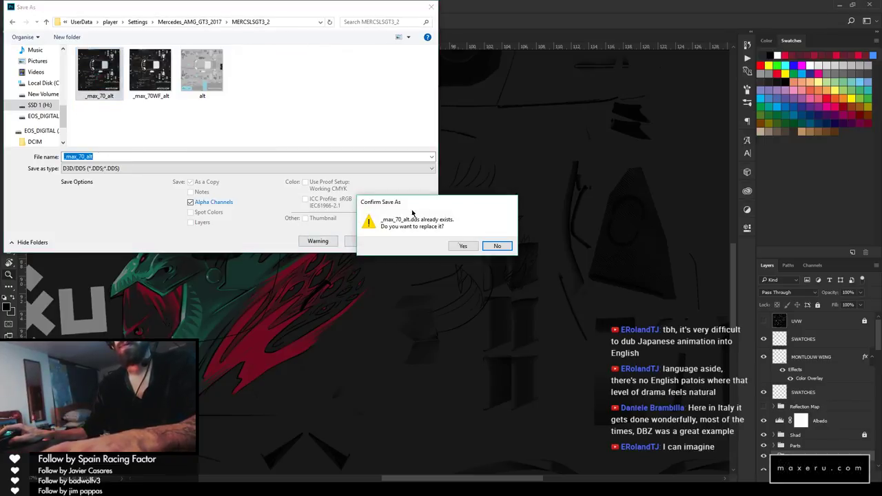
left_click(451, 246)
left_click(486, 128)
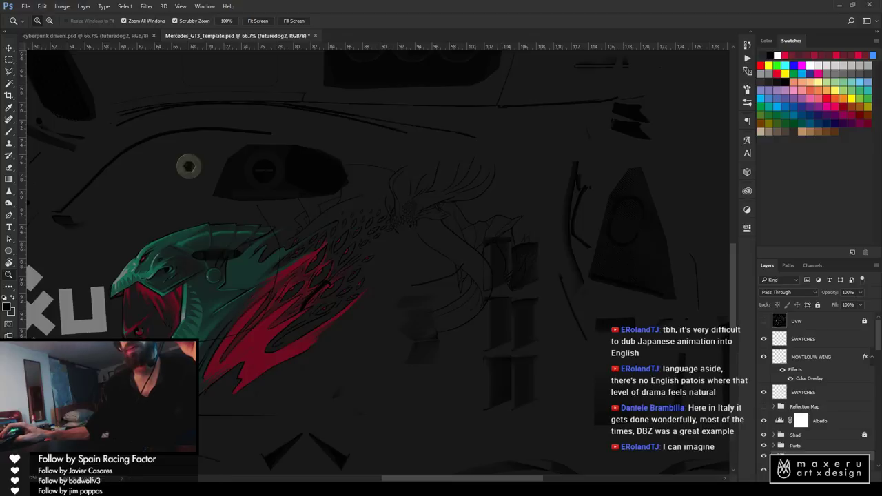
Switch to rFactor 2 and load the _MAX_70_ALT car paint variant
key("alt+Tab")
left_click(793, 435)
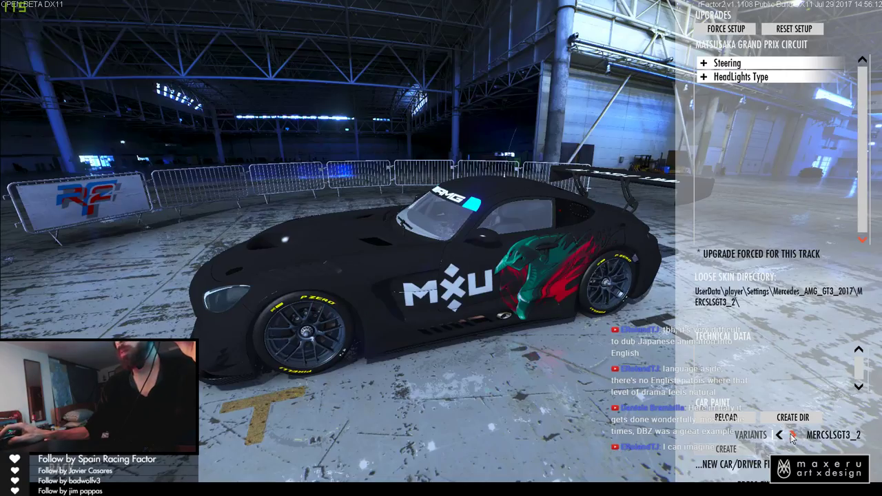
left_click(779, 435)
Examine the creature artwork on the car's side and rear panel from several angles and distances
left_click_drag(458, 301, 596, 330)
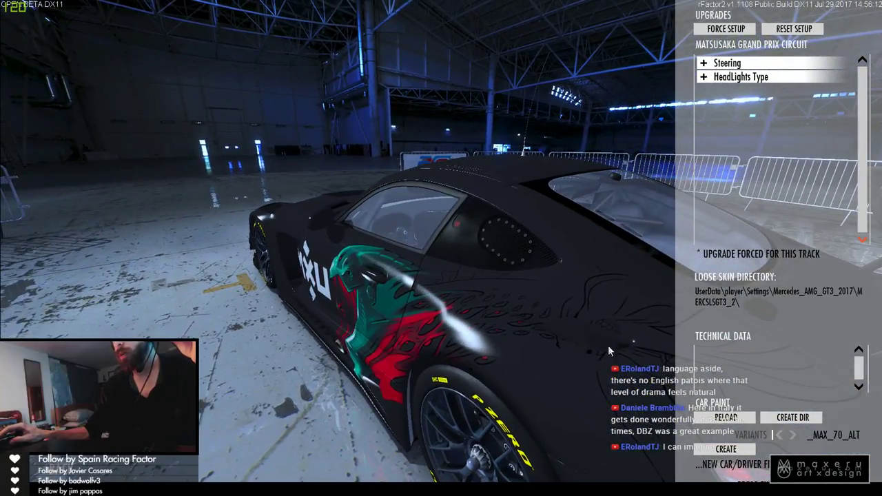
scroll(567, 407, "down", 3)
left_click_drag(568, 383, 580, 235)
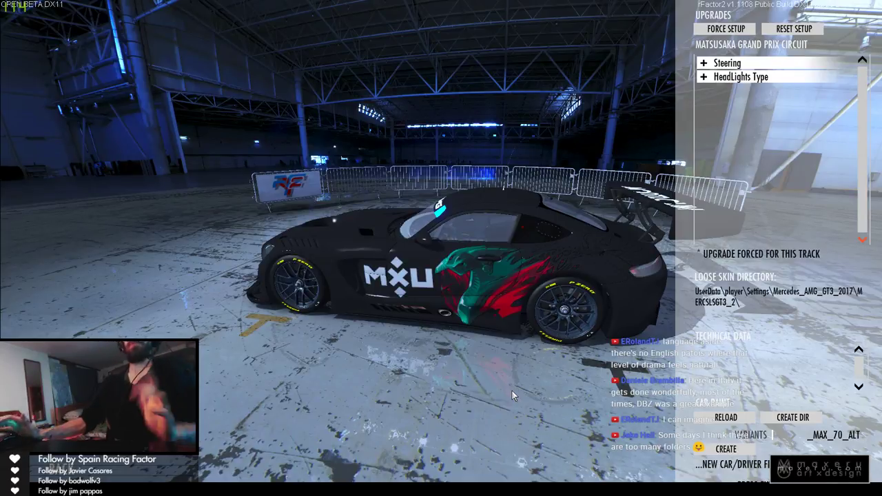
scroll(524, 343, "up", 3)
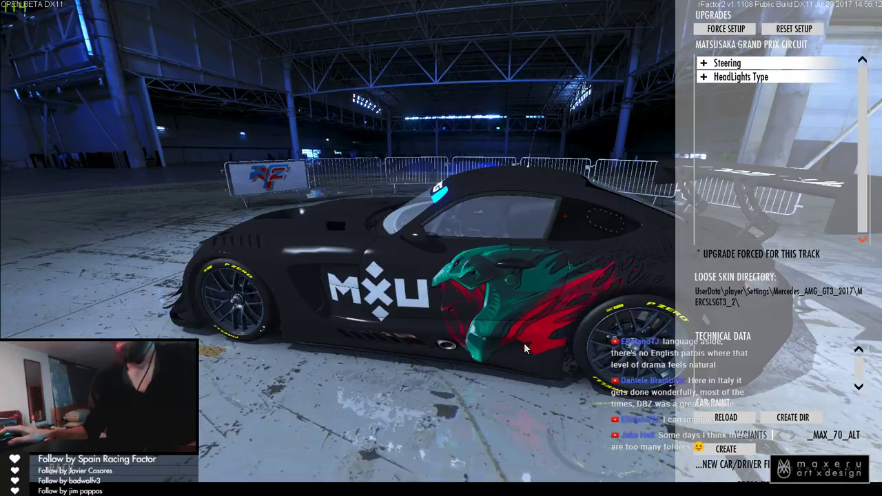
left_click_drag(535, 336, 620, 354)
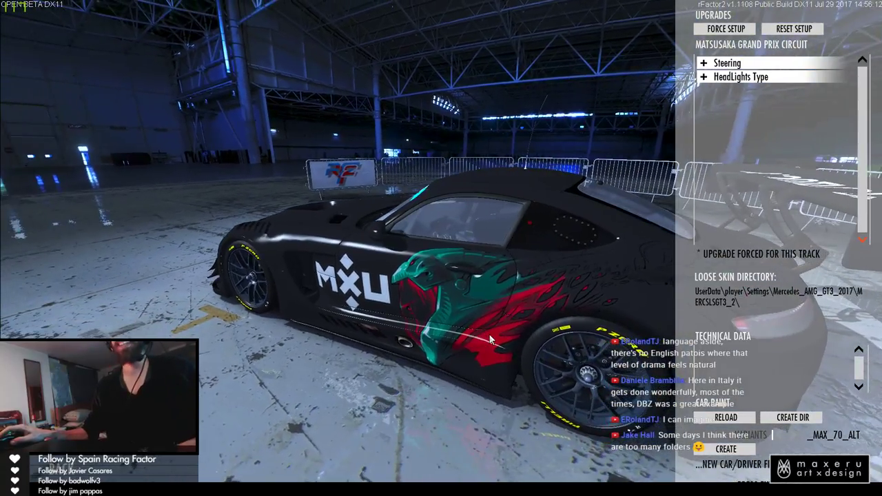
left_click_drag(614, 292, 535, 387)
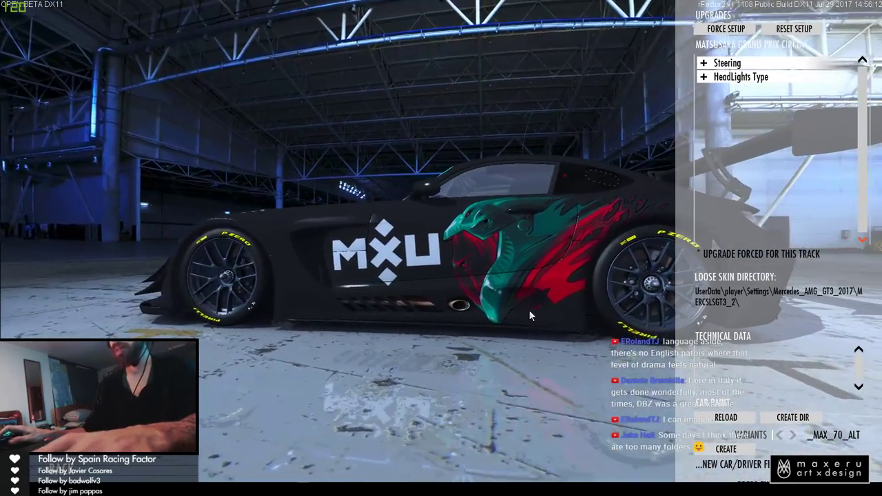
scroll(533, 295, "down", 2)
left_click_drag(532, 289, 534, 267)
Return to cyberpunk drivers.psd in Photoshop and select Layer 30, the line art around the scaled neck behind the creature's head
key("alt+Tab")
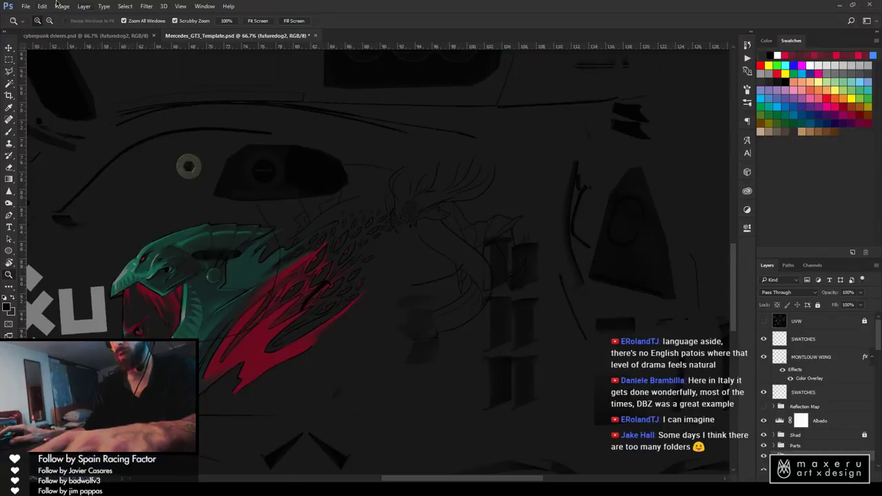
left_click(96, 36)
left_click(336, 196, "alt")
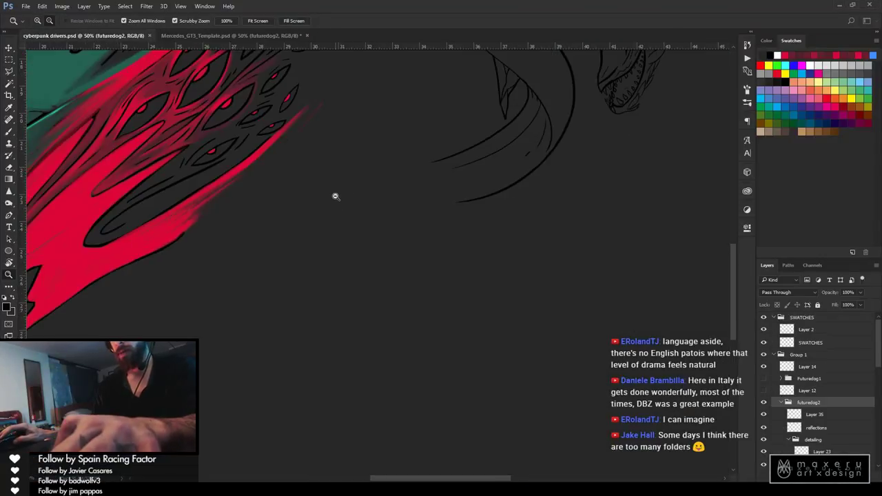
left_click(335, 195, "alt")
left_click(335, 195, "alt")
left_click_drag(336, 196, 382, 272)
left_click(393, 192)
left_click(393, 192)
left_click(393, 192)
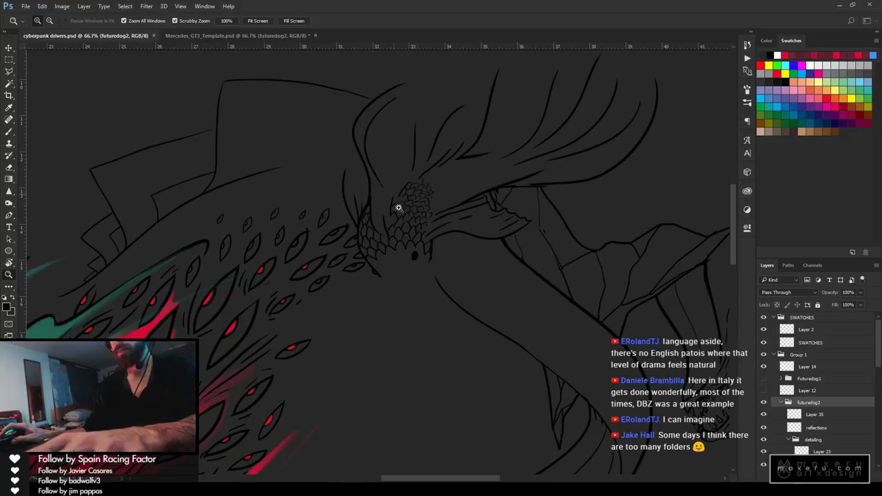
key("v")
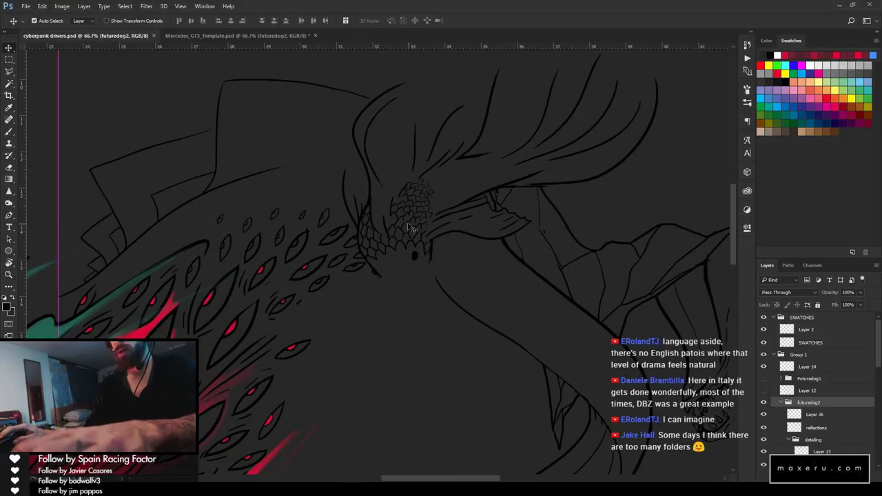
left_click(393, 214)
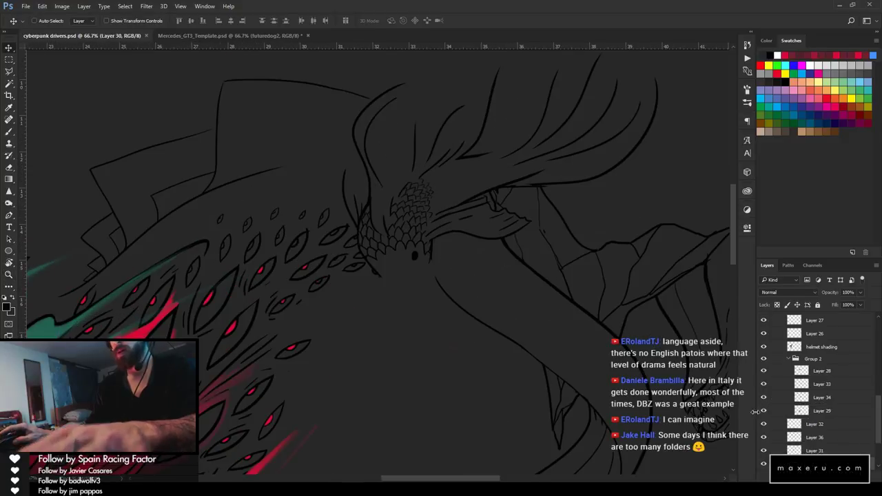
left_click(763, 467)
key("l")
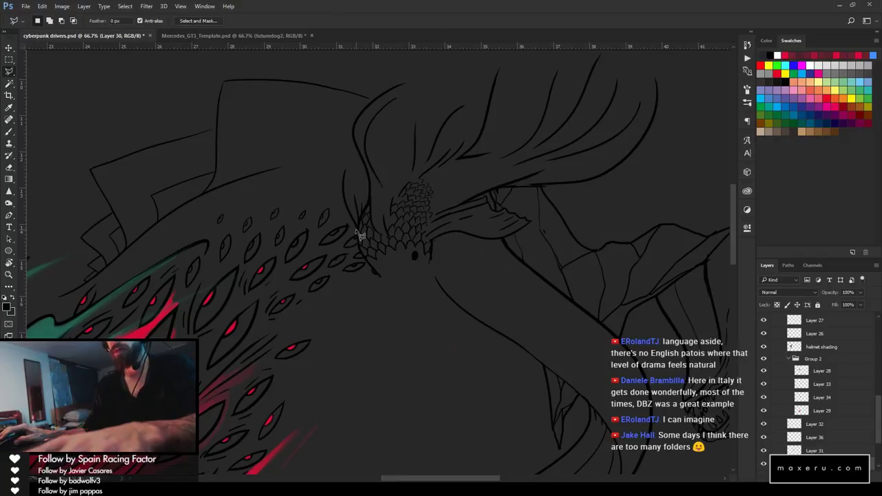
scroll(372, 271, "up", 4)
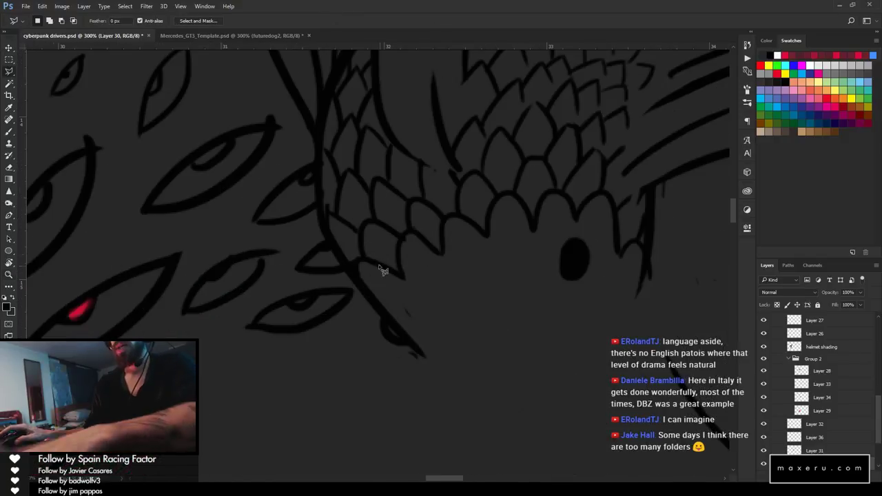
left_click_drag(315, 223, 329, 253)
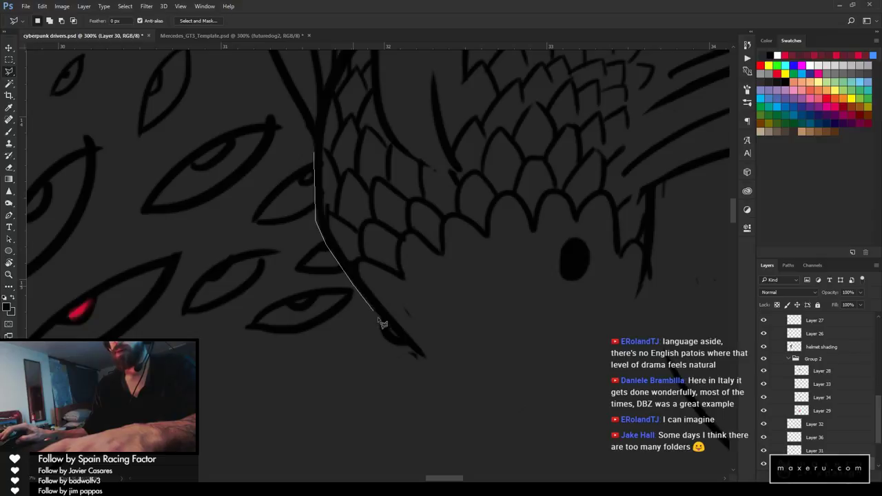
left_click(680, 294)
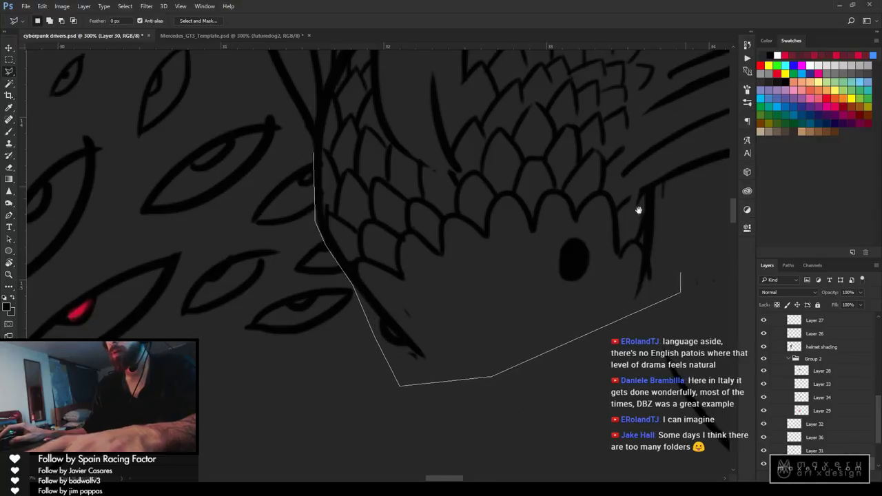
left_click_drag(638, 209, 206, 305)
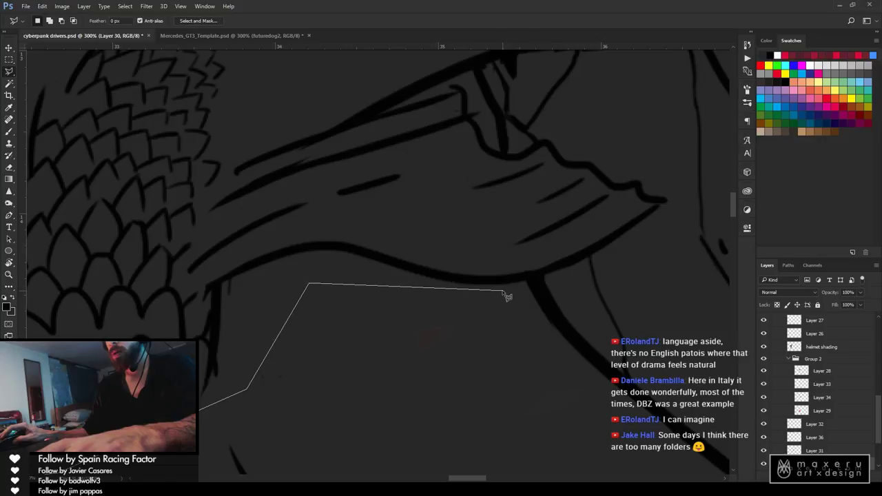
left_click_drag(195, 456, 276, 137)
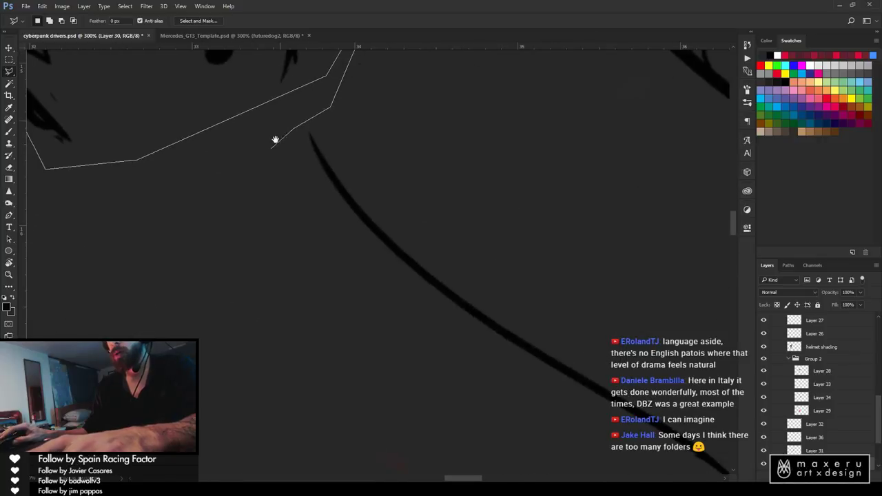
left_click(312, 279)
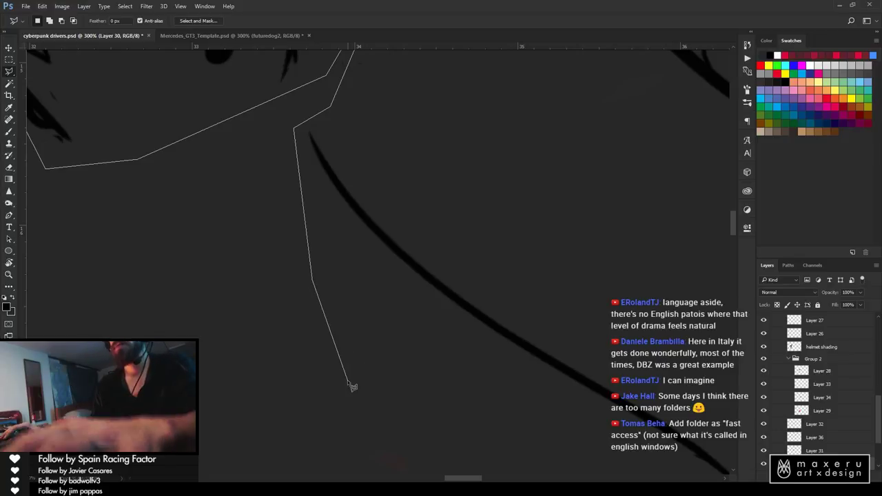
double_click(330, 354)
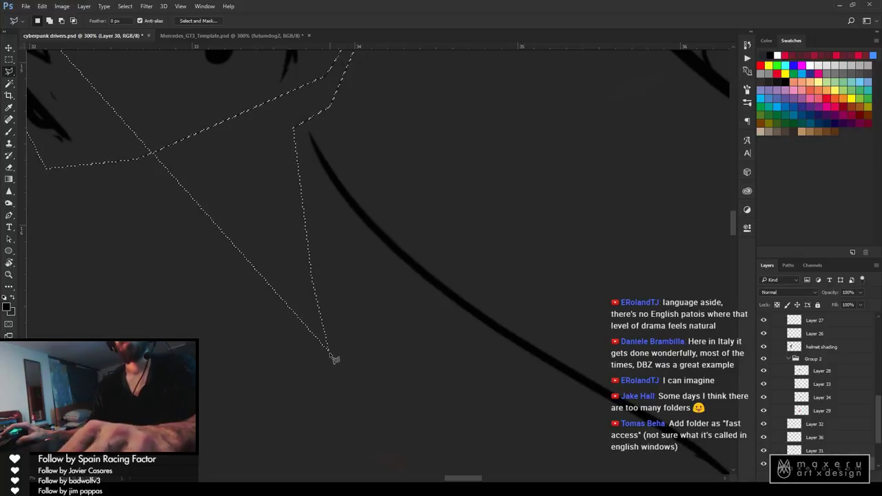
key("ctrl+d")
Outline the whole rear creature, including its scaled head, horns, body and toothed tail end, with a closed Polygonal Lasso selection
key("z")
left_click(345, 321, "alt")
left_click(345, 321, "alt")
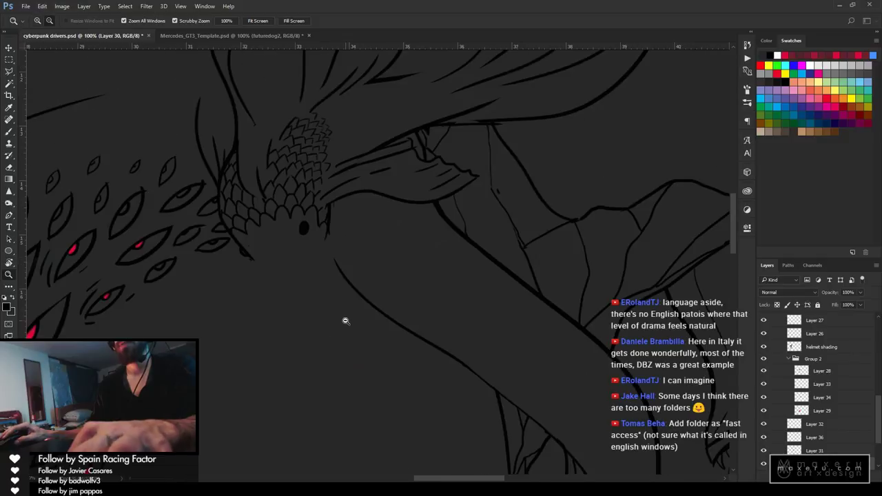
left_click(344, 321, "alt")
key("l")
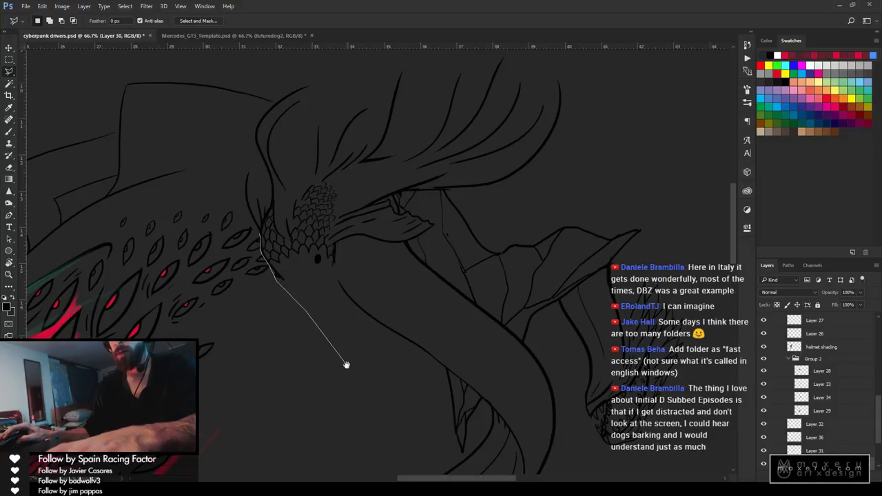
left_click_drag(347, 365, 370, 187)
left_click(573, 420)
left_click_drag(687, 240, 469, 374)
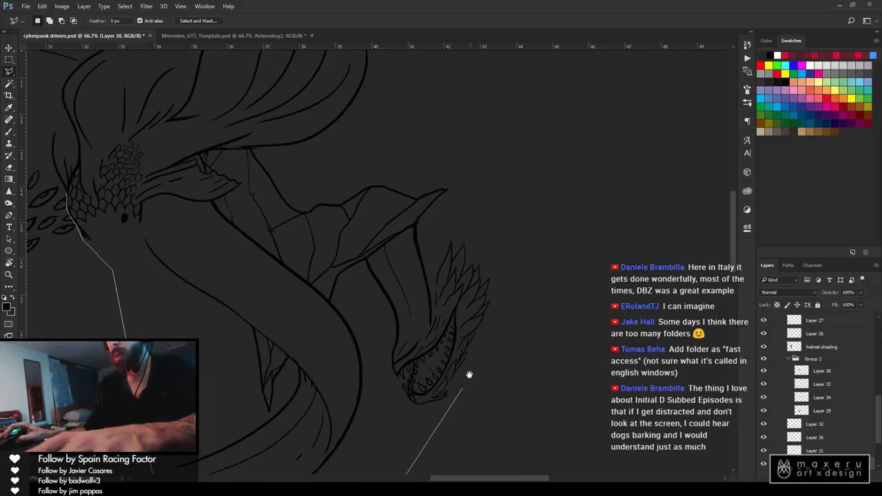
left_click(532, 374)
left_click_drag(421, 114, 460, 333)
left_click(366, 177)
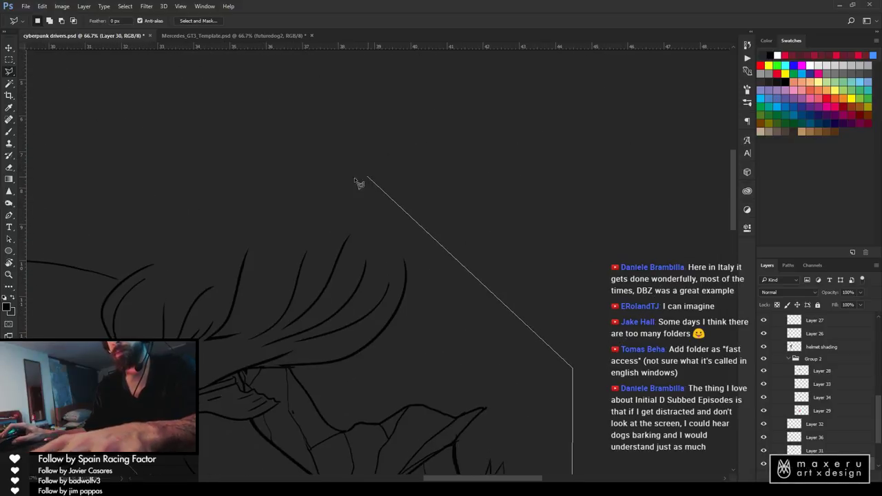
left_click_drag(138, 223, 402, 136)
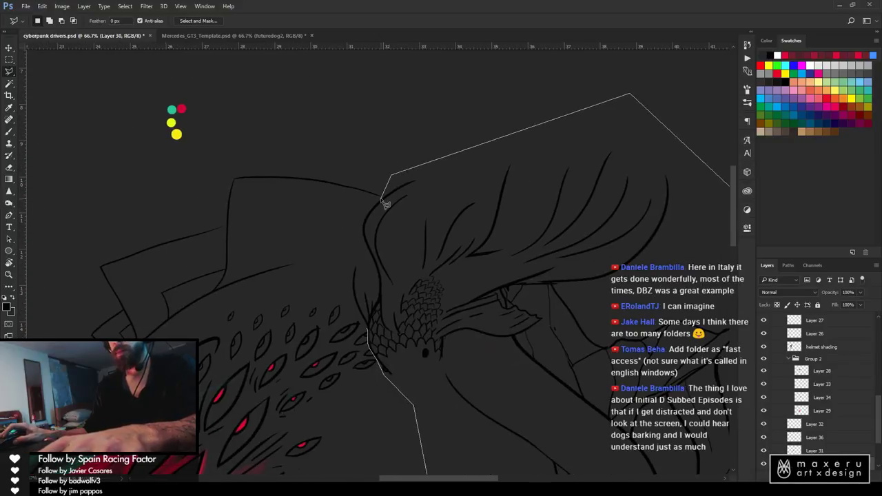
left_click(342, 276)
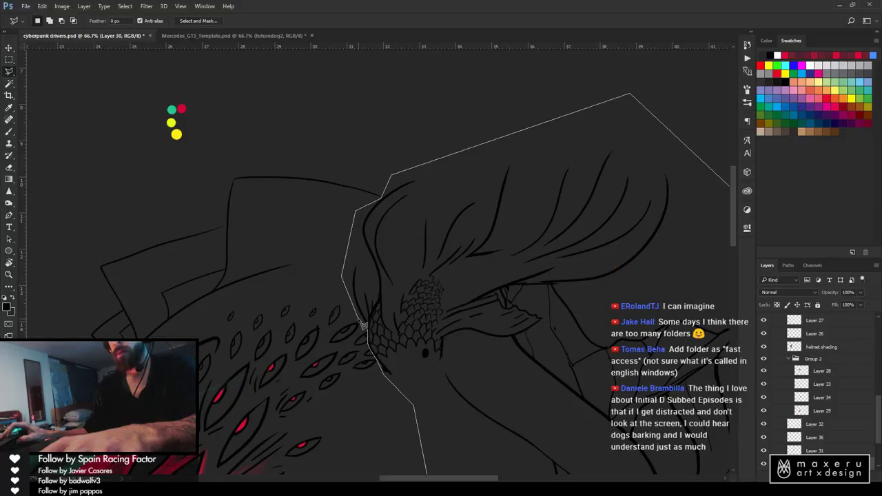
left_click(357, 318)
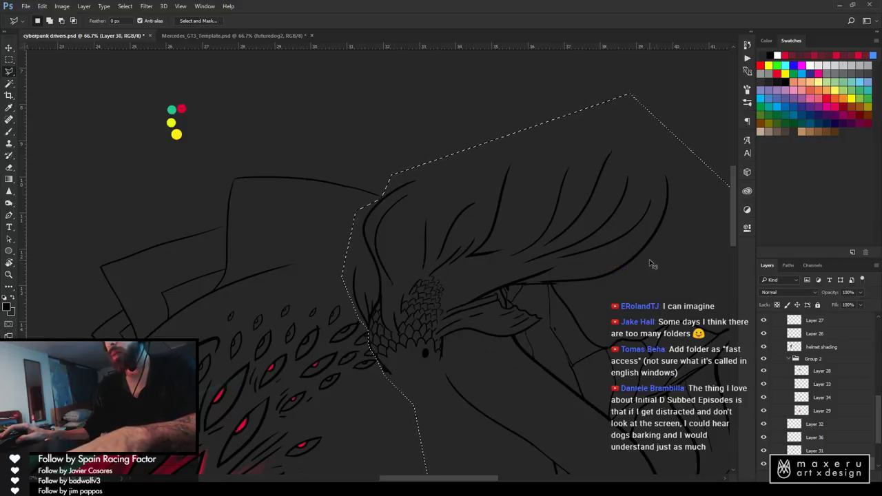
Cut the selected rear creature line art from Layer 30 onto its own new layer
left_click(764, 464)
left_click(764, 465)
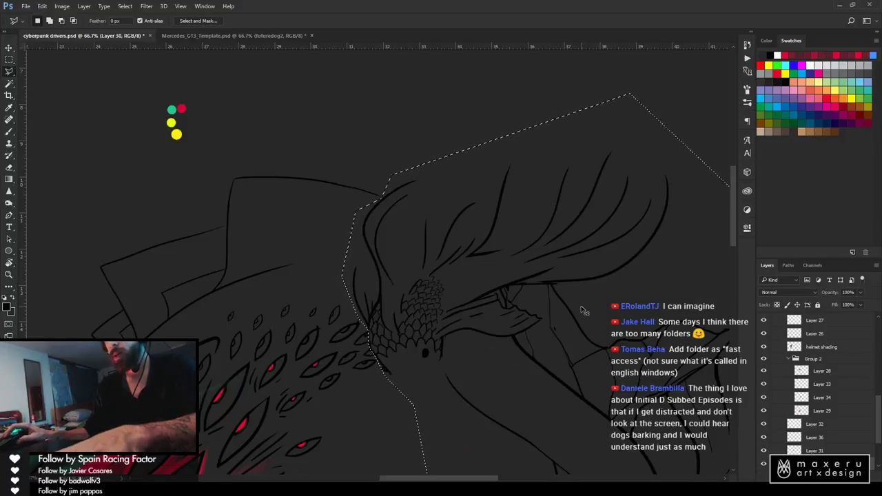
right_click(481, 268)
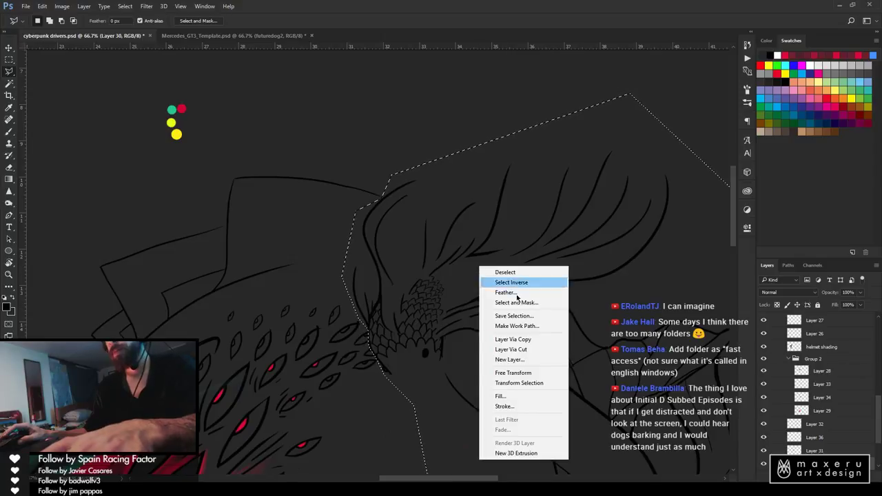
left_click(515, 340)
Start a Free Transform on the cut-out creature, rotate it to about -26.93° and move it up over the body fins
key("ctrl+t")
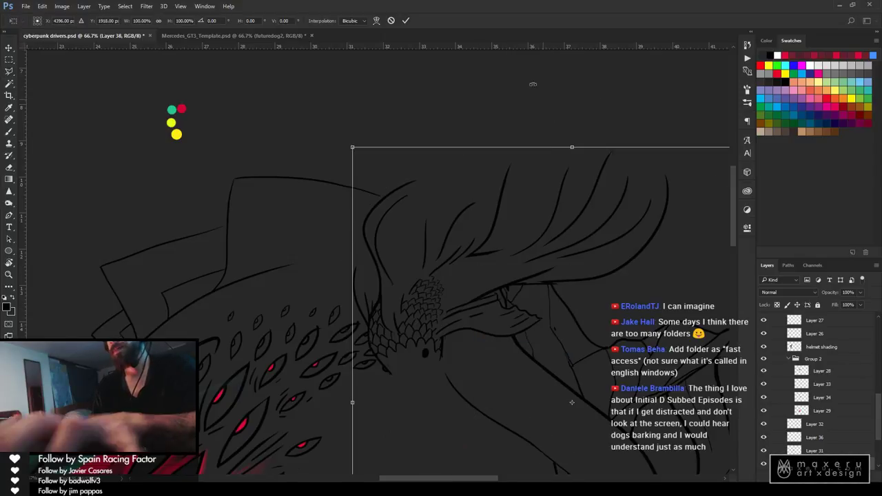
left_click_drag(420, 78, 248, 153)
left_click_drag(512, 317, 514, 178)
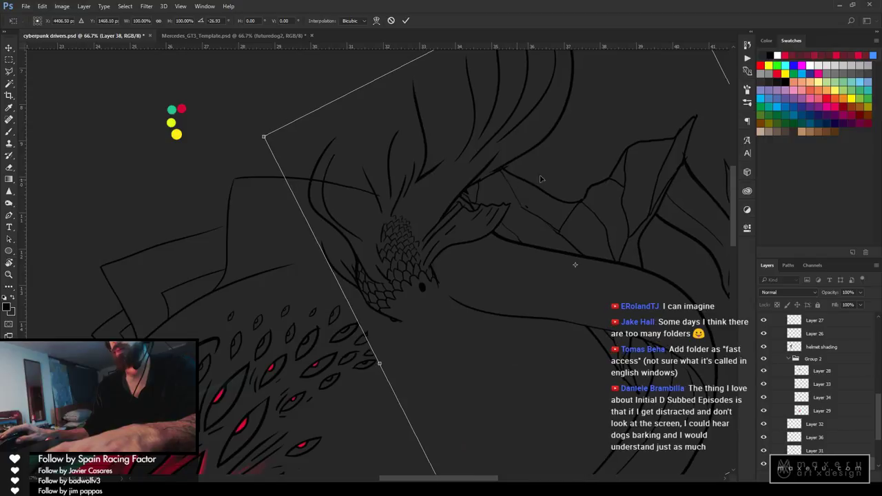
left_click_drag(607, 167, 586, 164)
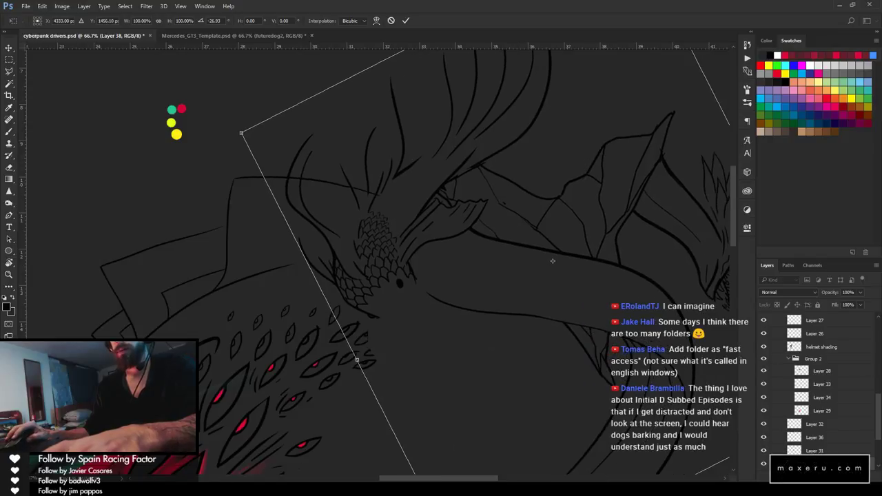
Switch to rFactor 2 and view the car from above its rear side to judge the artwork placement
key("alt+Tab")
left_click_drag(353, 296, 555, 356)
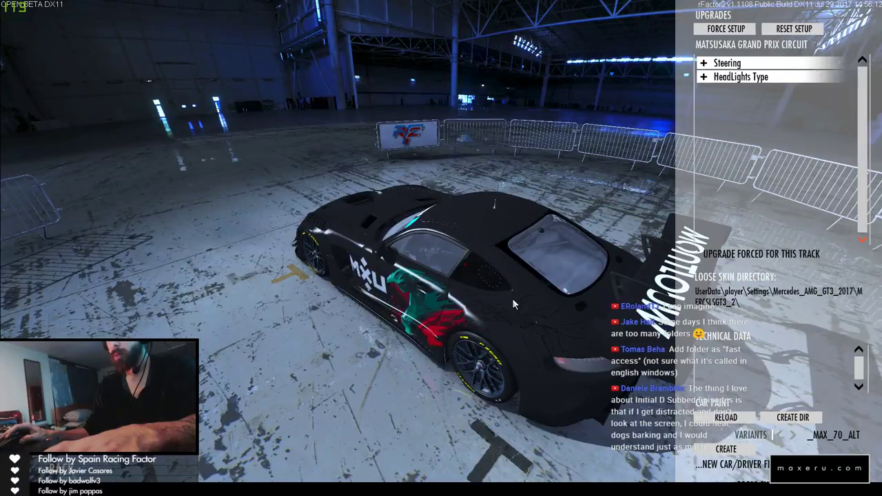
key("alt+Tab")
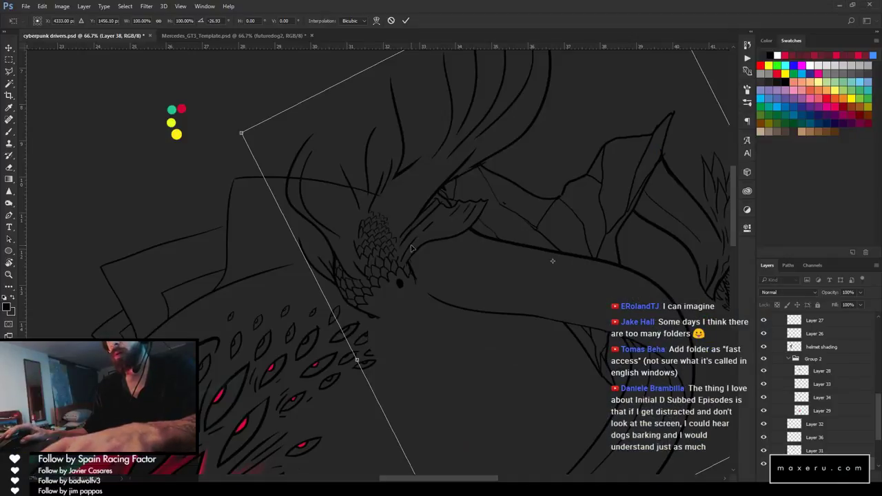
Reduce the creature's rotation to about -9.89°, reposition it against the eye-covered body and apply the transform
left_click_drag(412, 246, 382, 237)
left_click_drag(479, 246, 400, 315)
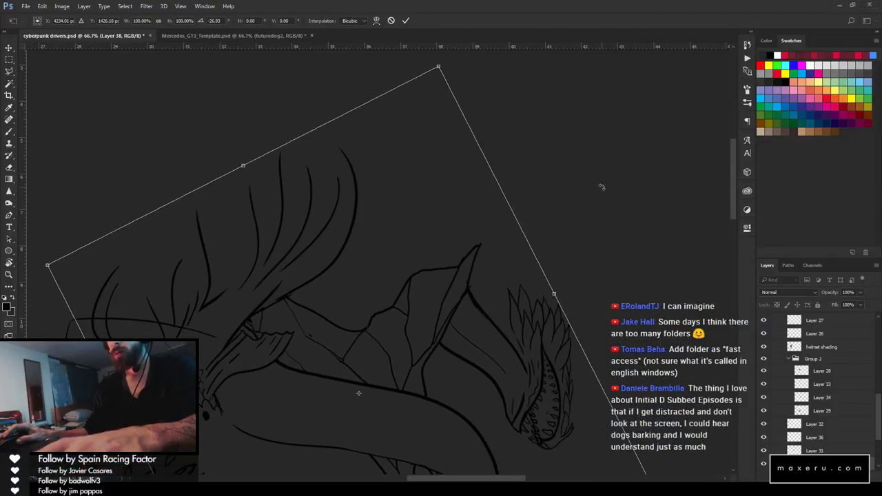
left_click_drag(601, 186, 615, 280)
left_click_drag(425, 262, 431, 315)
left_click_drag(451, 385, 476, 144)
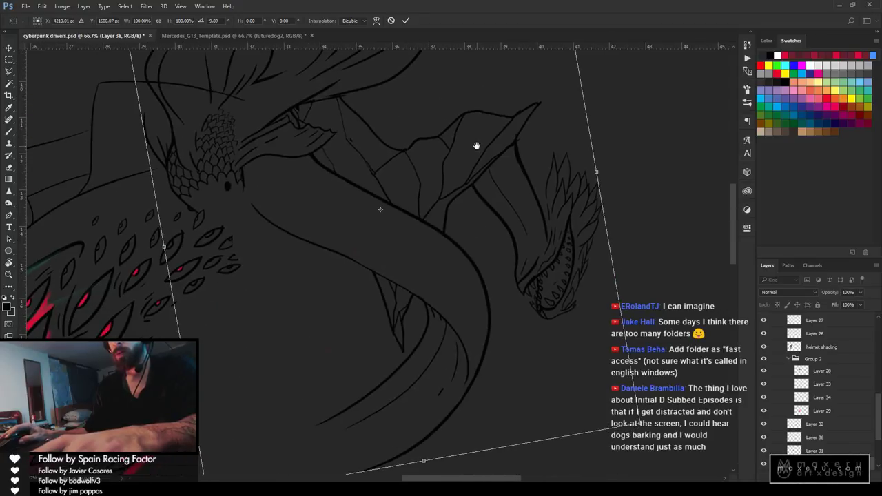
left_click_drag(410, 144, 410, 141)
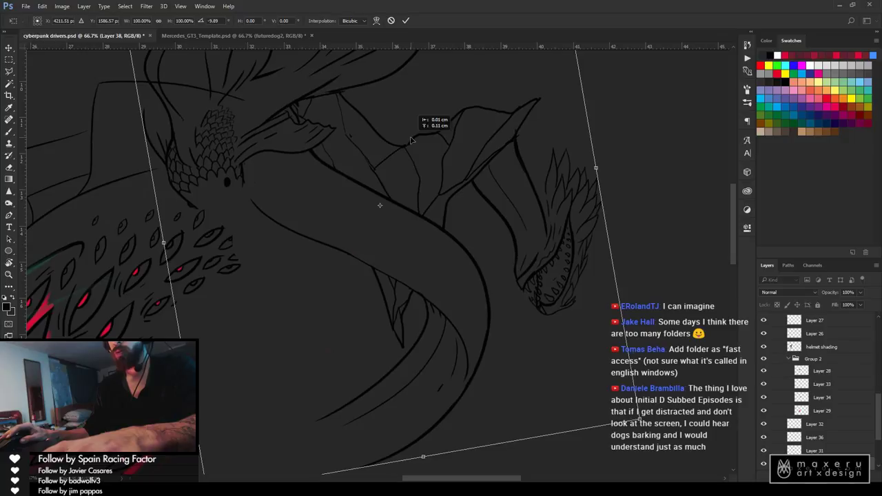
left_click(406, 20)
Erase the part of Layer 30's fin outline that runs through the rear creature's horns, using a size 20 eraser
key("z")
left_click(429, 219, "alt")
left_click(430, 219, "alt")
left_click(430, 220, "alt")
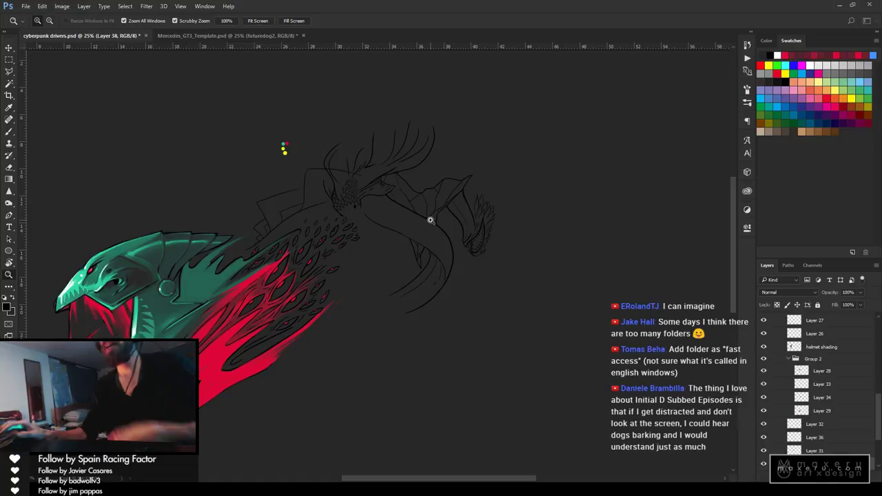
left_click(410, 200)
left_click(408, 196)
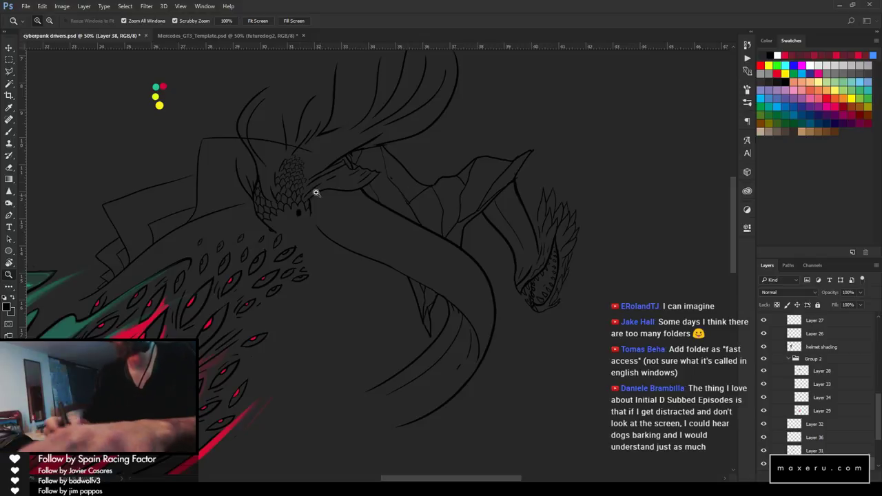
key("v")
left_click(265, 159, "ctrl")
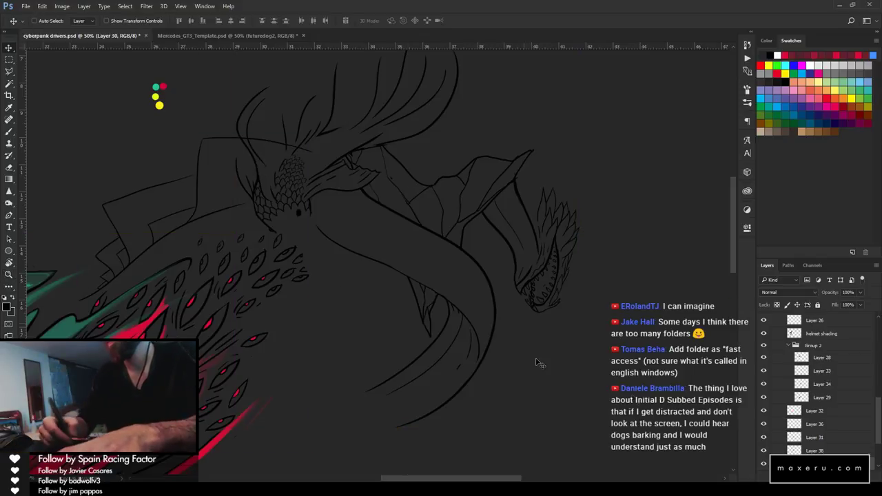
key("e")
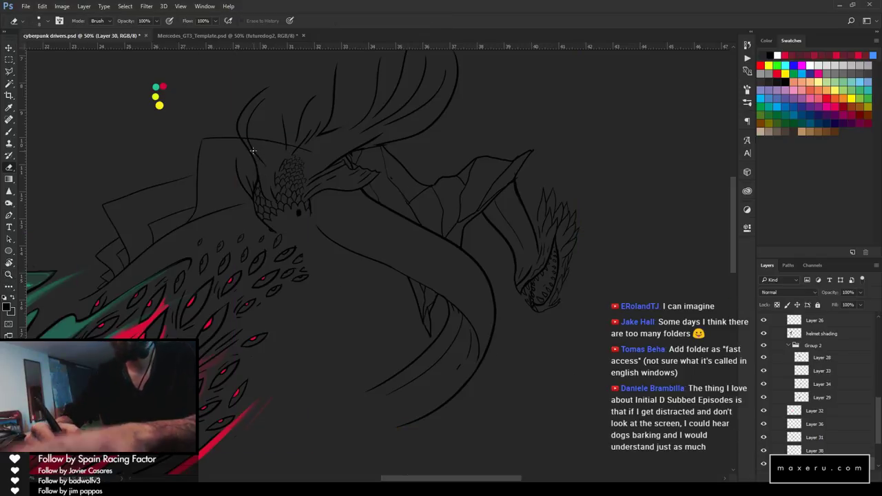
key("bracketright")
key("bracketright")
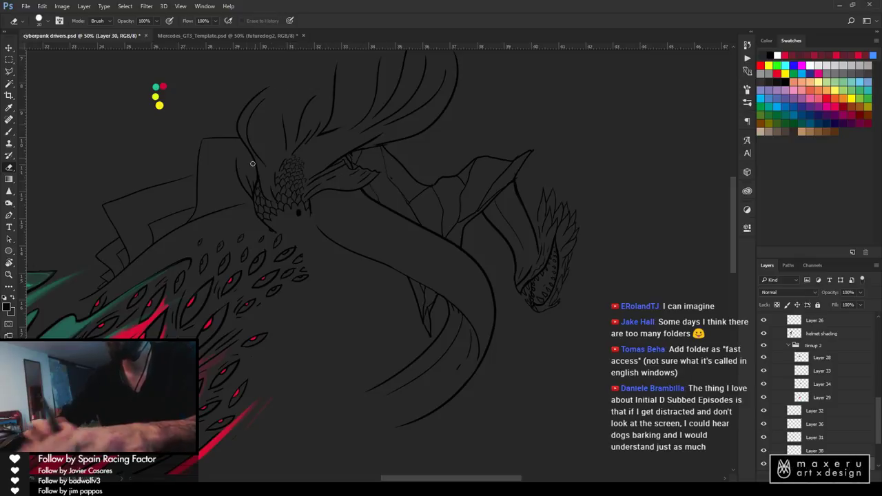
On Layer 38, paint the scaled creature's snout and mouth below its eye and a curved line behind its cheek
key("b")
key("z")
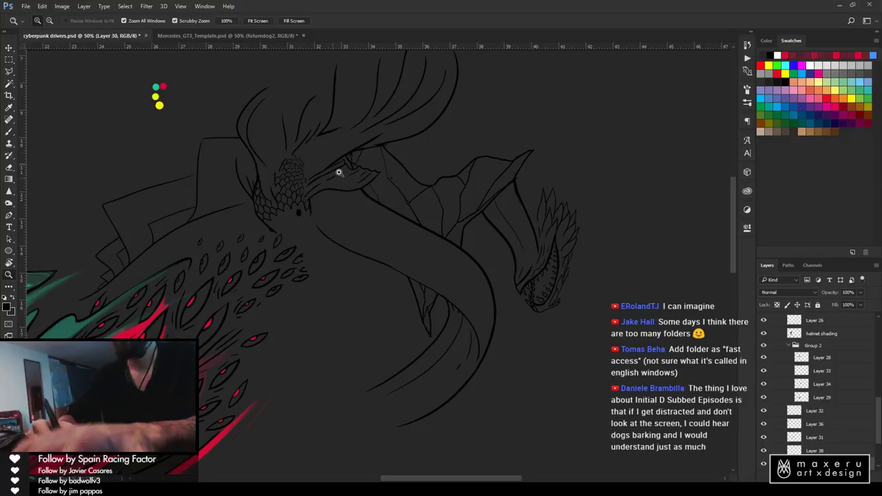
left_click(351, 170)
key("b")
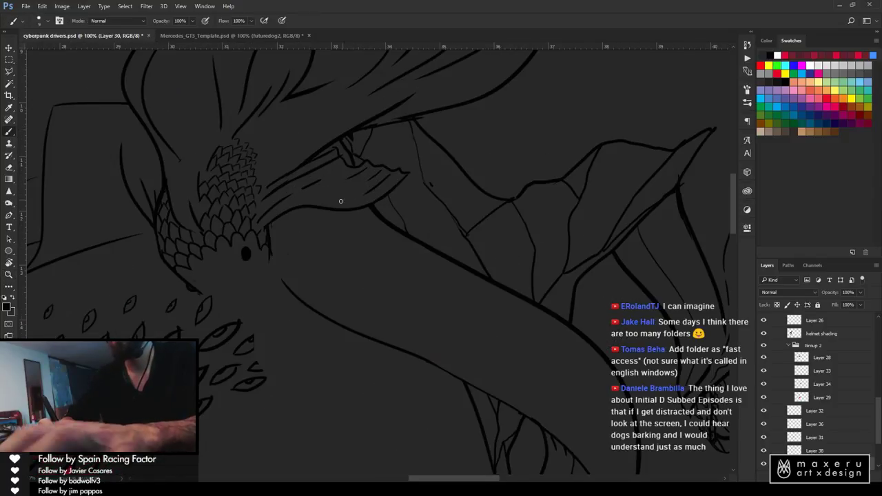
left_click_drag(310, 146, 339, 207)
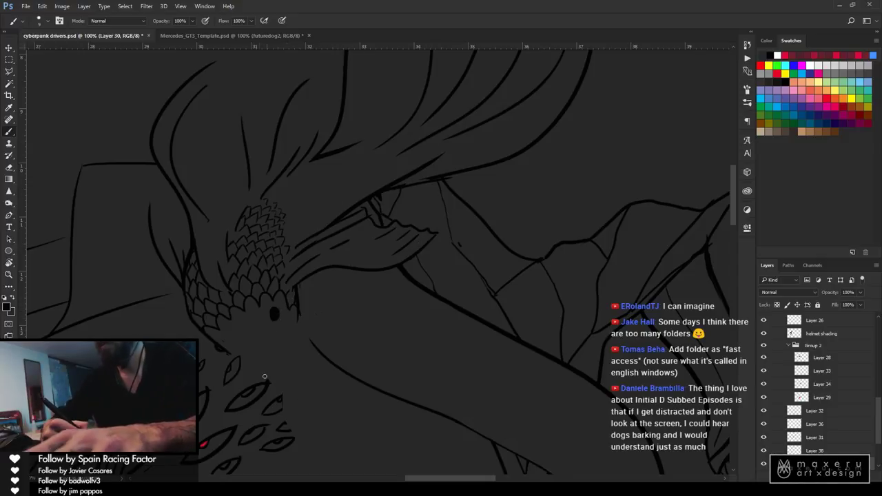
left_click(763, 450, "alt")
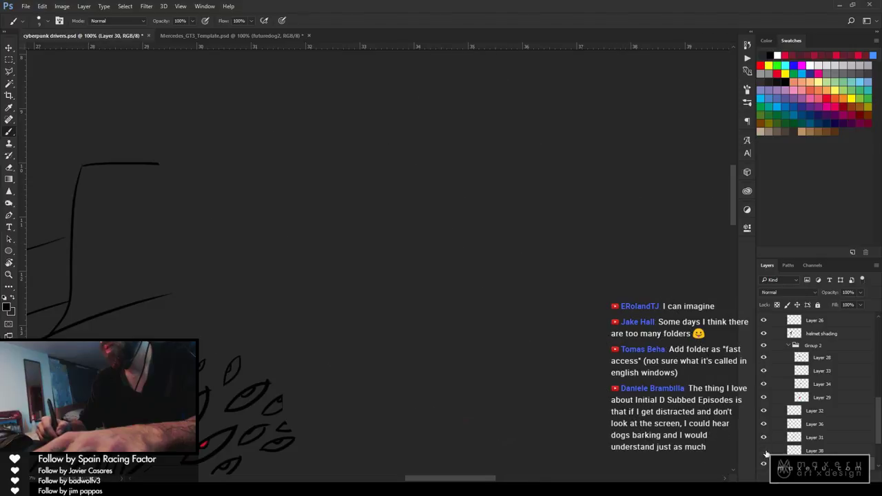
left_click(764, 451, "alt")
left_click(814, 451)
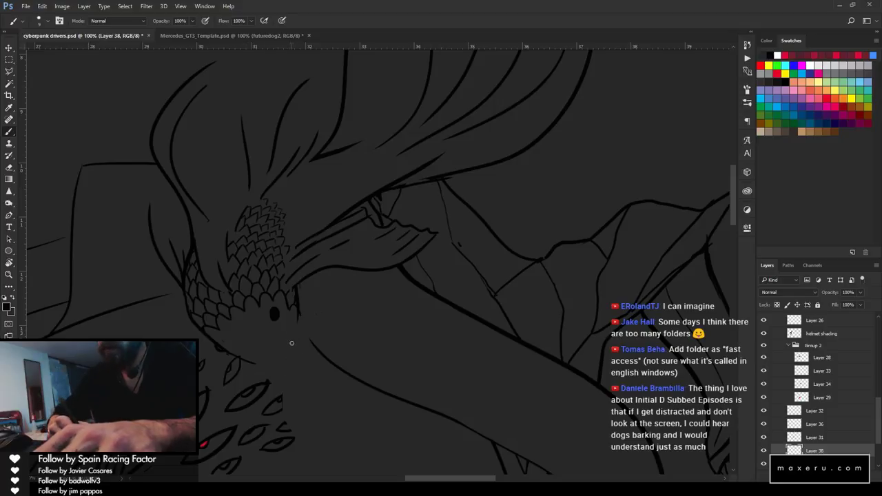
mouse_move(298, 316)
left_mouse_down()
mouse_move(294, 348)
mouse_move(330, 268)
left_mouse_up()
key("ctrl+z")
mouse_move(283, 348)
left_mouse_down()
mouse_move(320, 311)
mouse_move(330, 283)
left_mouse_up()
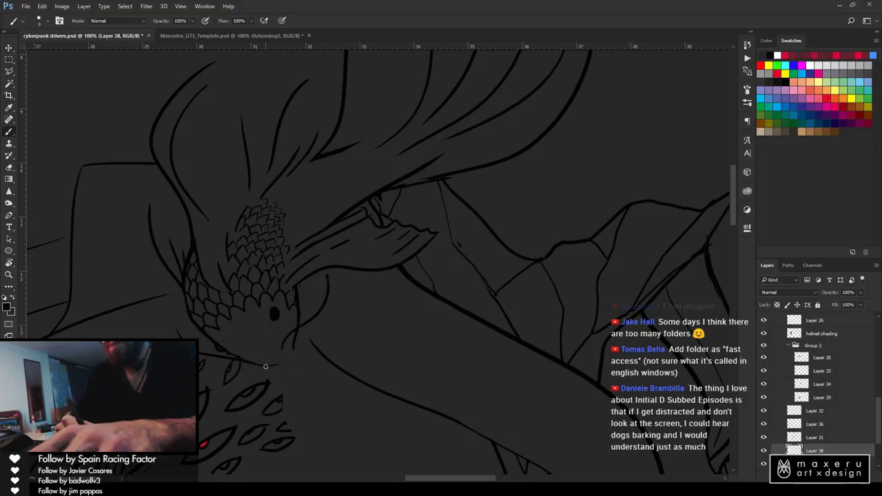
left_click_drag(290, 349, 275, 363)
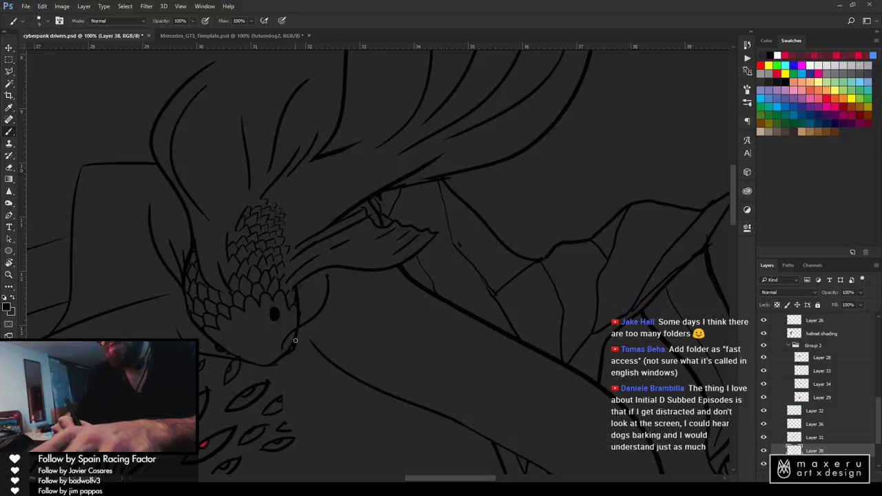
key("e")
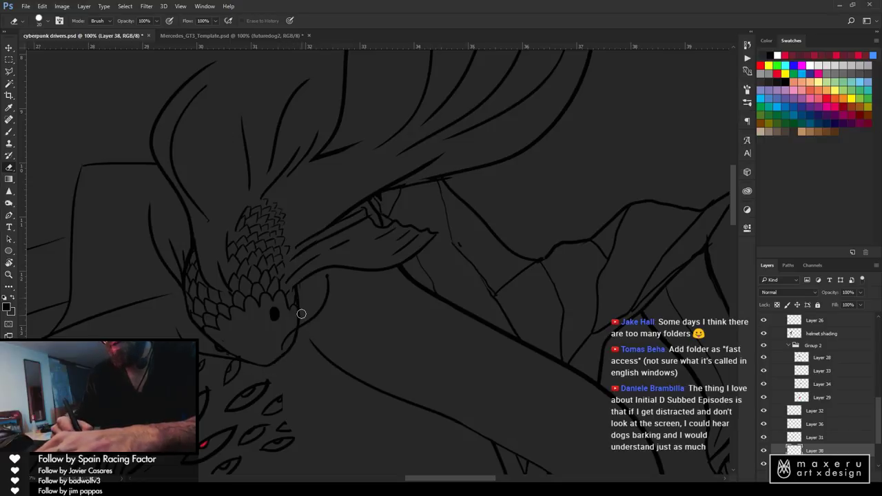
key("b")
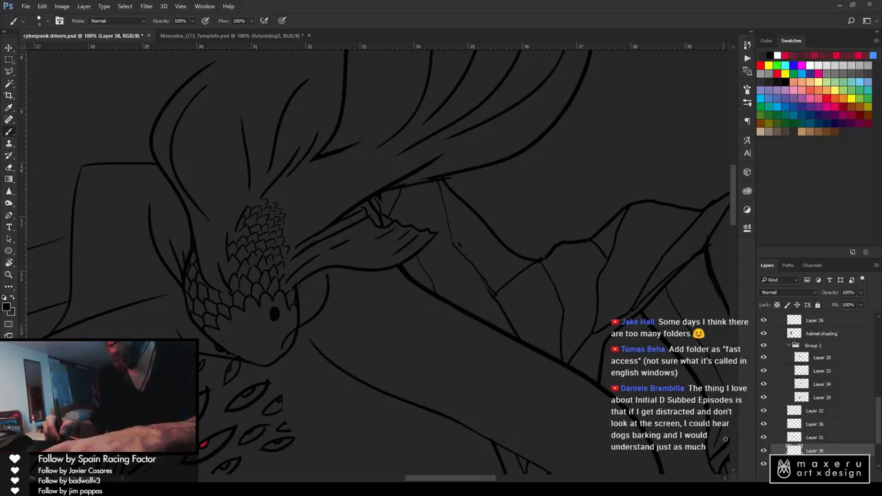
Examine how the repositioned rear creature fits with the whole artwork and its eye-covered body
left_click_drag(258, 223, 264, 295)
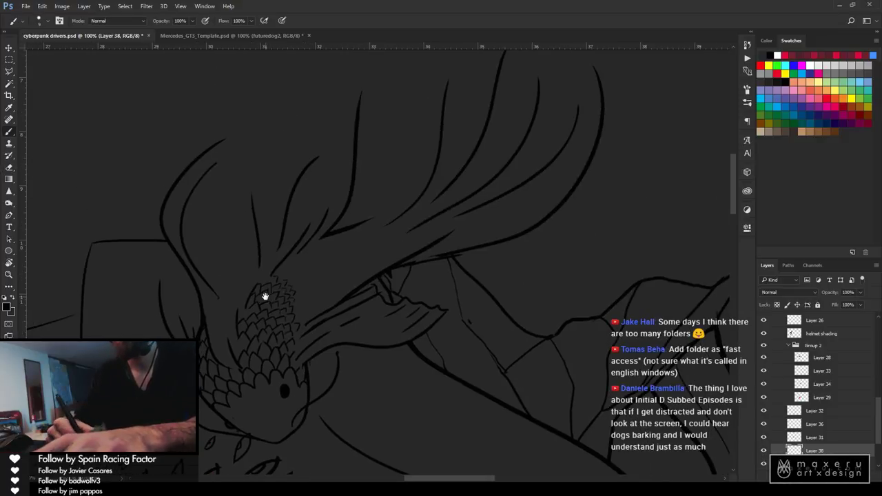
key("z")
left_click(459, 294, "alt")
left_click(460, 295, "alt")
left_click(462, 297, "alt")
left_click(501, 339, "alt")
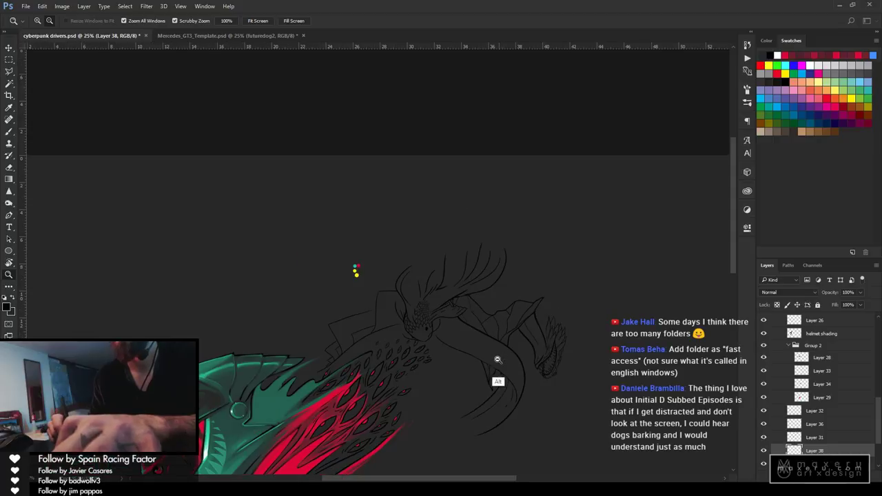
left_click_drag(477, 321, 459, 208)
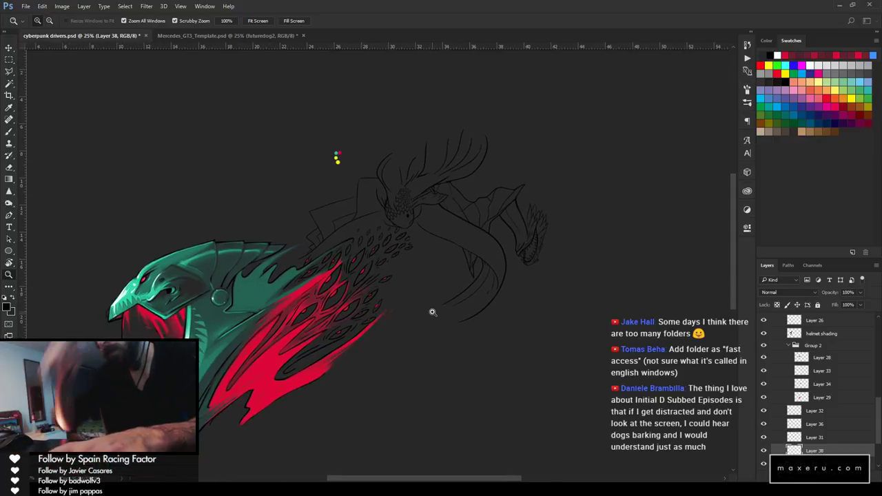
double_click(482, 248)
key("b")
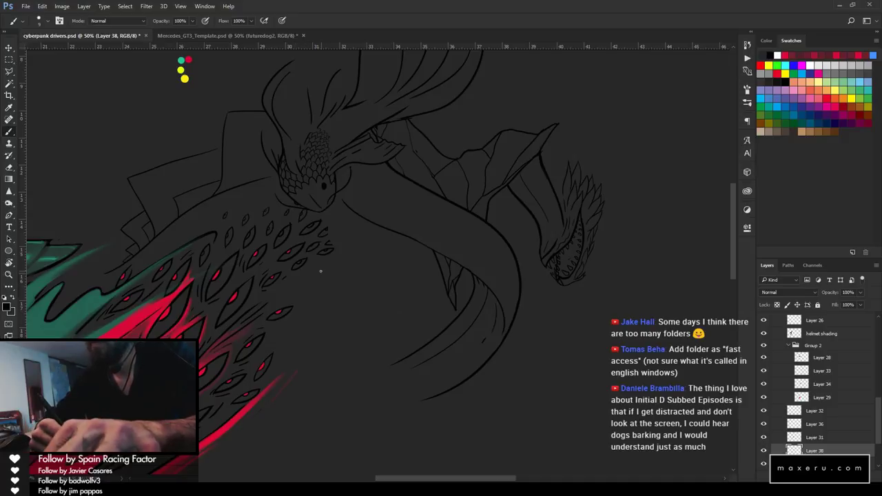
On Layer 38, try outlining a snout plate below the scaled creature's eye, with a short line joining it to the cheek
scroll(325, 198, "up", 3)
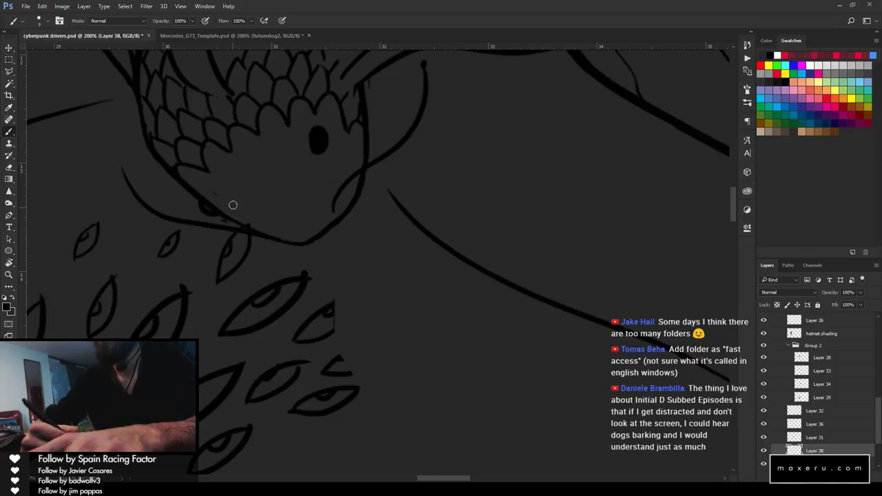
mouse_move(240, 228)
left_mouse_down()
mouse_move(243, 128)
mouse_move(250, 158)
mouse_move(329, 178)
left_mouse_up()
key("e")
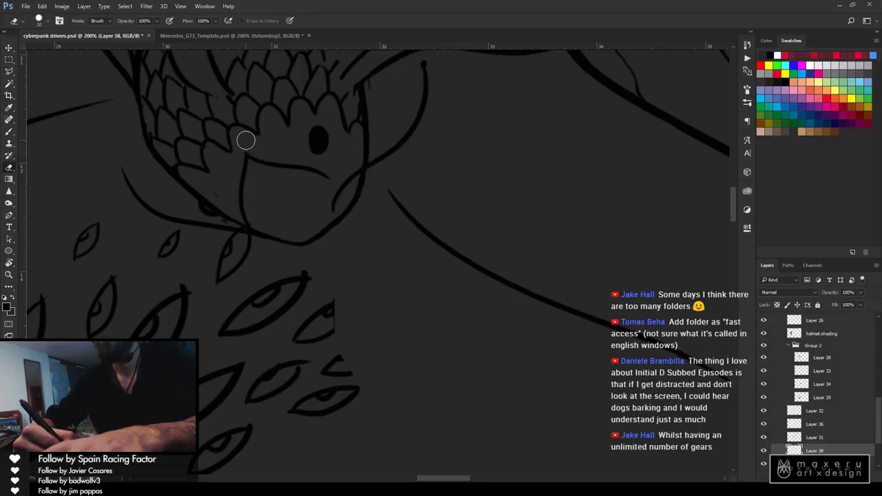
key("b")
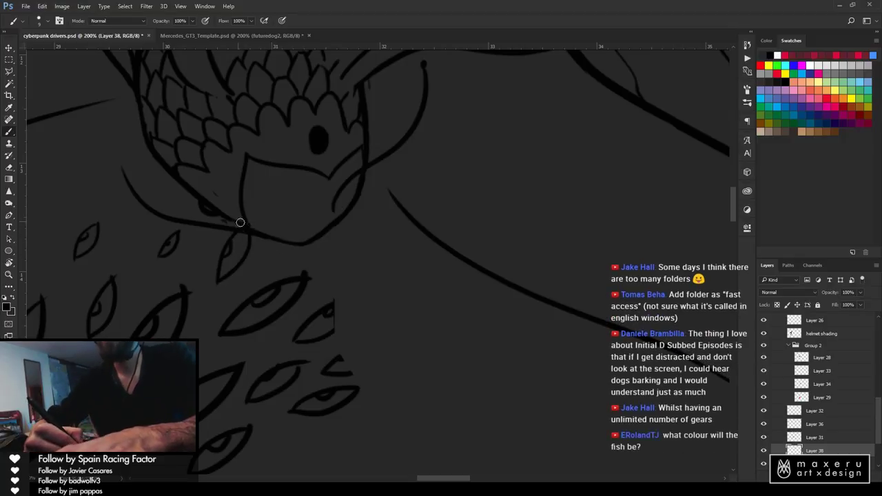
key("e")
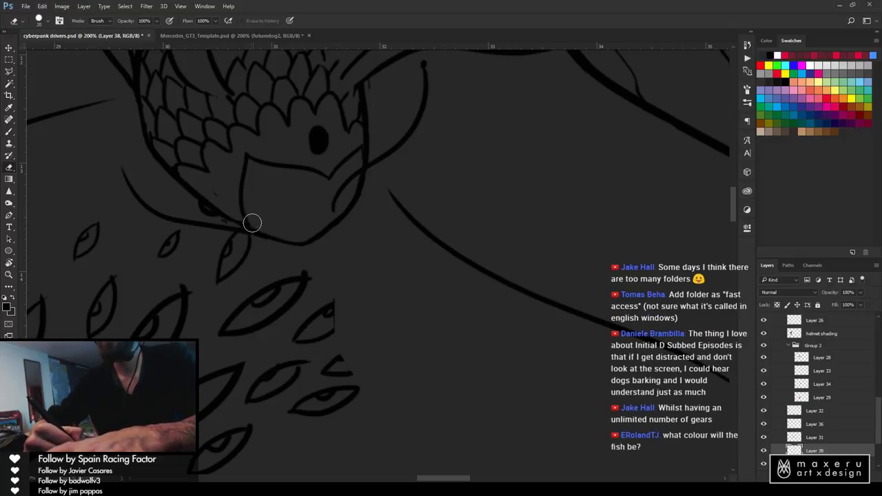
key("b")
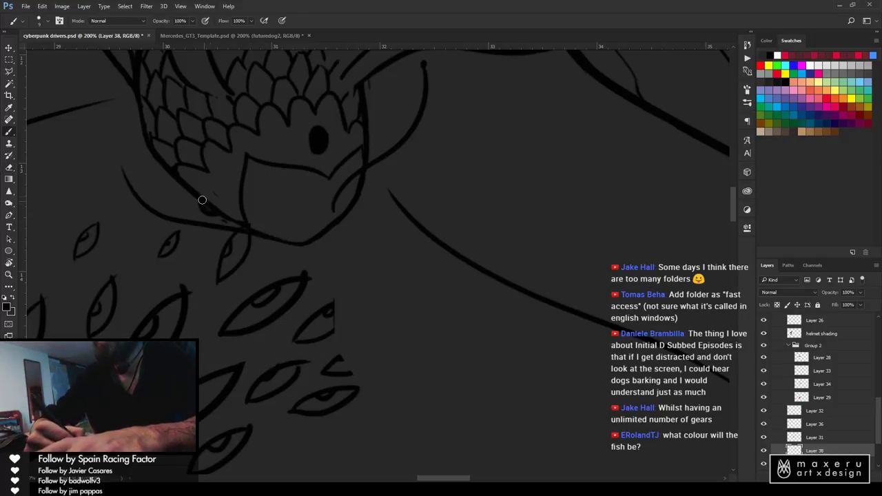
mouse_move(207, 200)
left_mouse_down()
mouse_move(198, 171)
mouse_move(240, 187)
left_mouse_up()
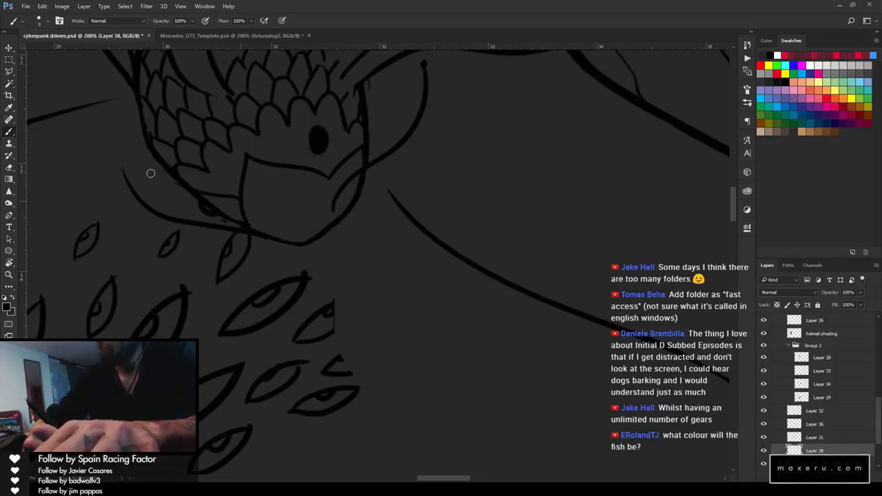
key("e")
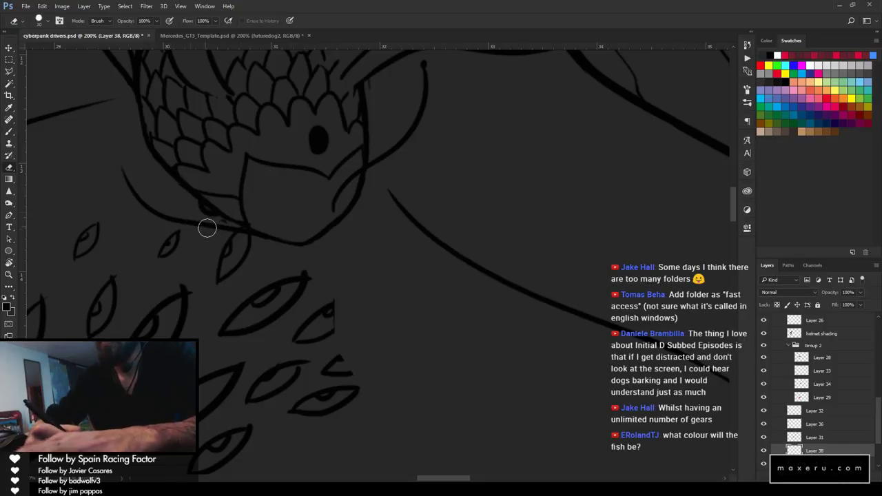
Try painting a pointed outline around the scaled creature's eye, clearing the overlap and connecting its tip to the scales above
key("b")
left_click_drag(285, 164, 327, 112)
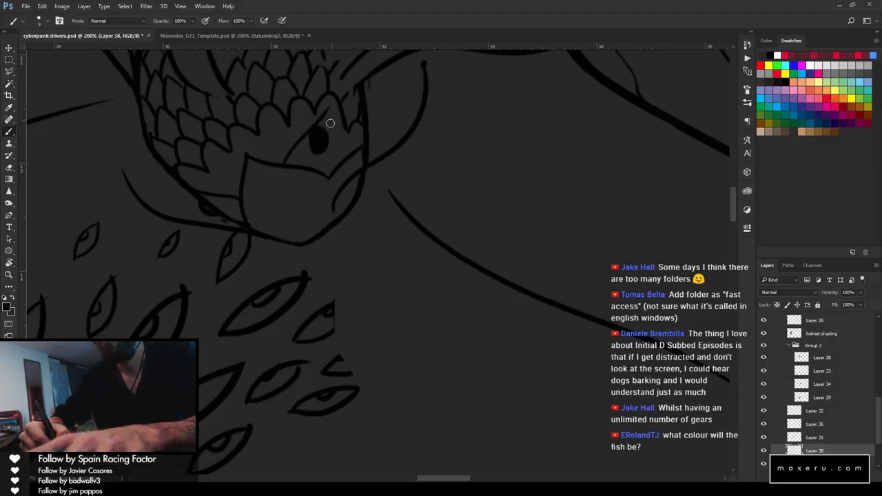
key("ctrl+z")
left_click_drag(281, 160, 314, 105)
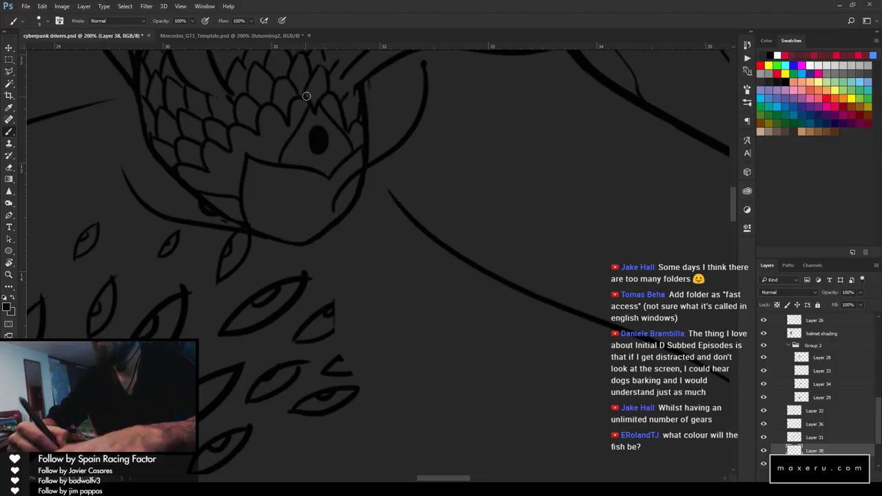
key("e")
key("b")
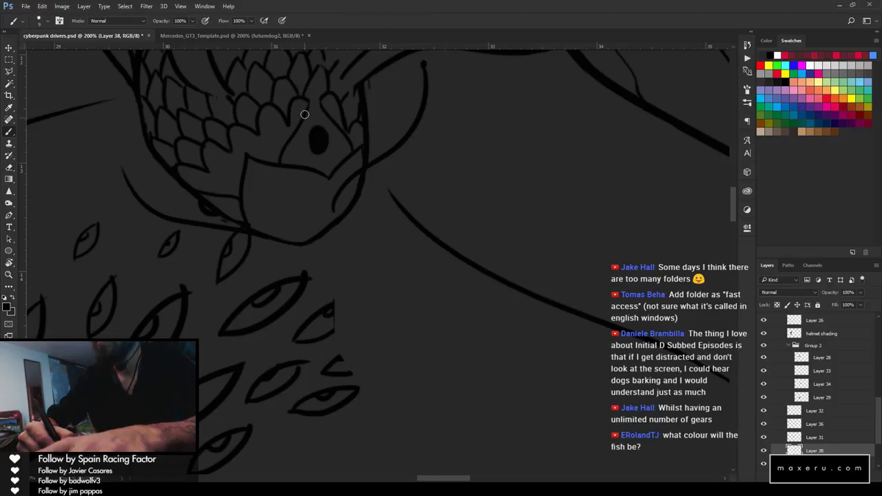
left_click_drag(321, 103, 312, 86)
Try adding lines across the snout plate that converge on the creature's snout tip, and undo them
key("z")
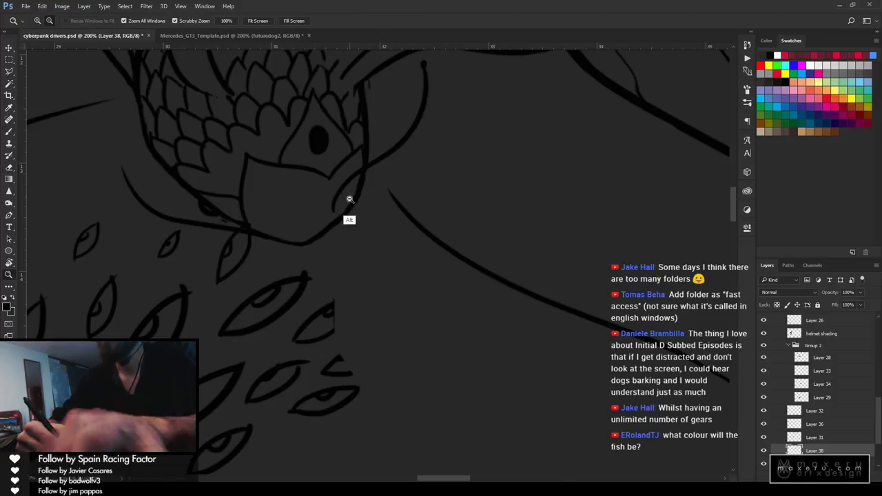
left_click(349, 199, "alt")
left_click(355, 208, "alt")
left_click(363, 219, "alt")
left_click(373, 240, "alt")
left_click(377, 232)
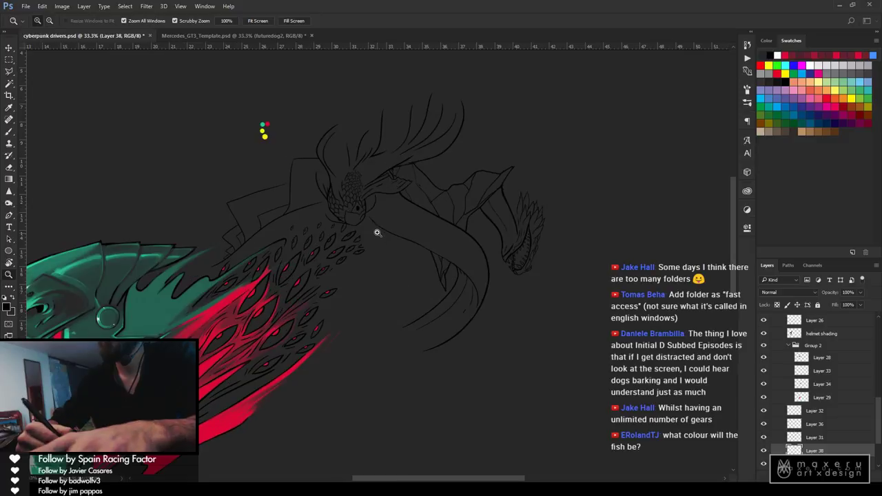
left_click(379, 232)
left_click(379, 232)
key("b")
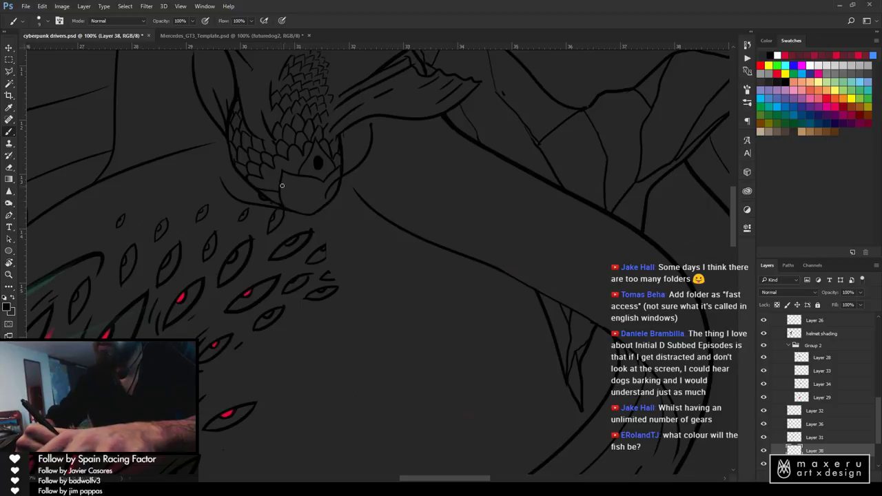
left_click_drag(283, 188, 314, 210)
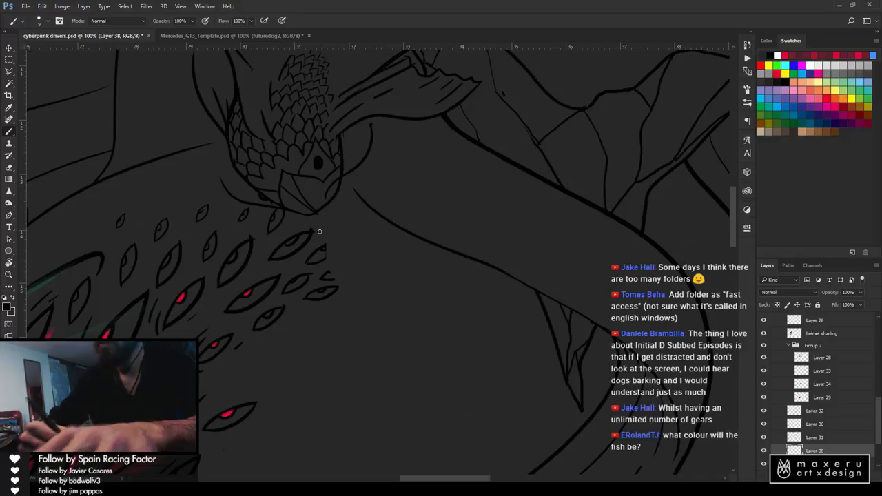
key("ctrl+alt+z")
key("ctrl+alt+z")
key("ctrl+alt+z")
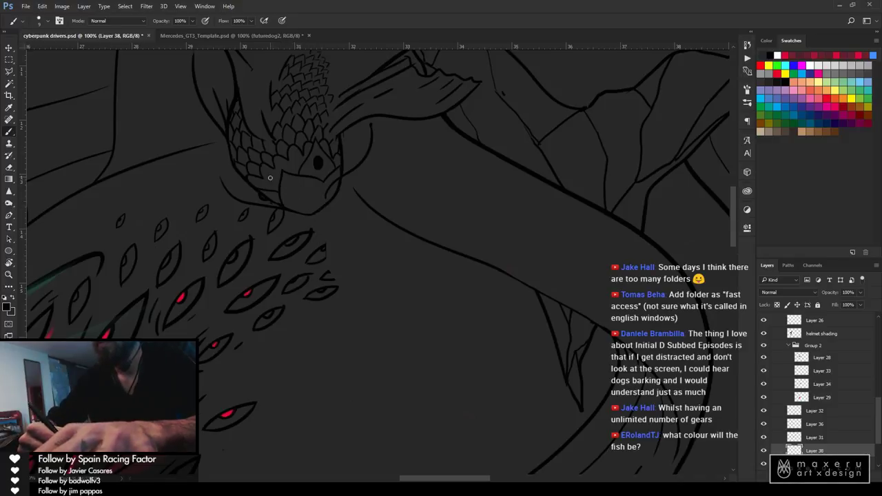
Undo the snout plate, cheek line and eye outline strokes on the scaled creature's face
key("e")
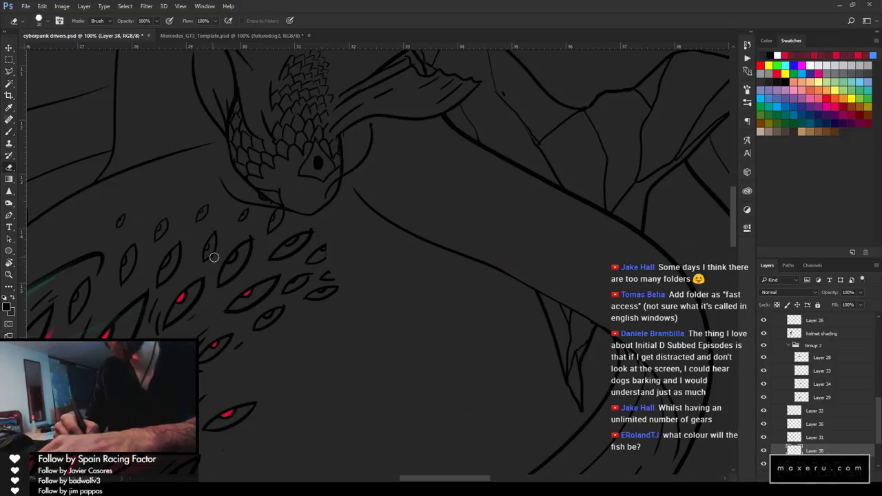
key("b")
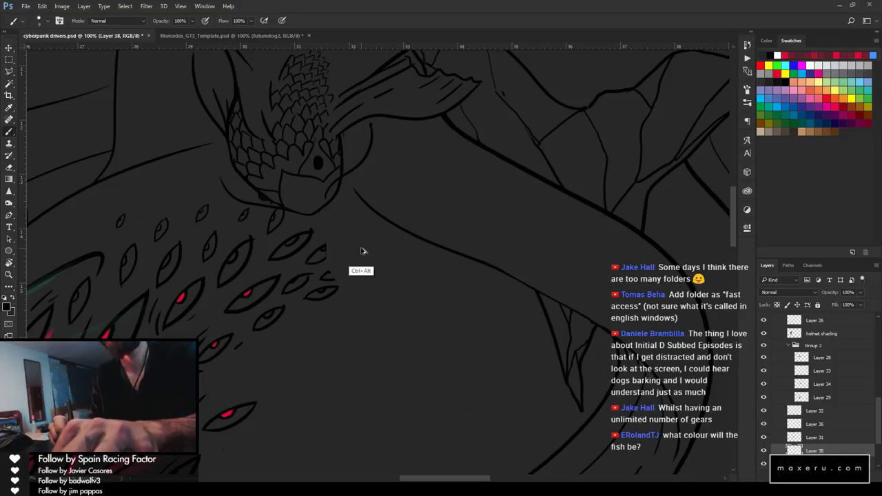
key("ctrl+alt+z")
key("ctrl+alt+z")
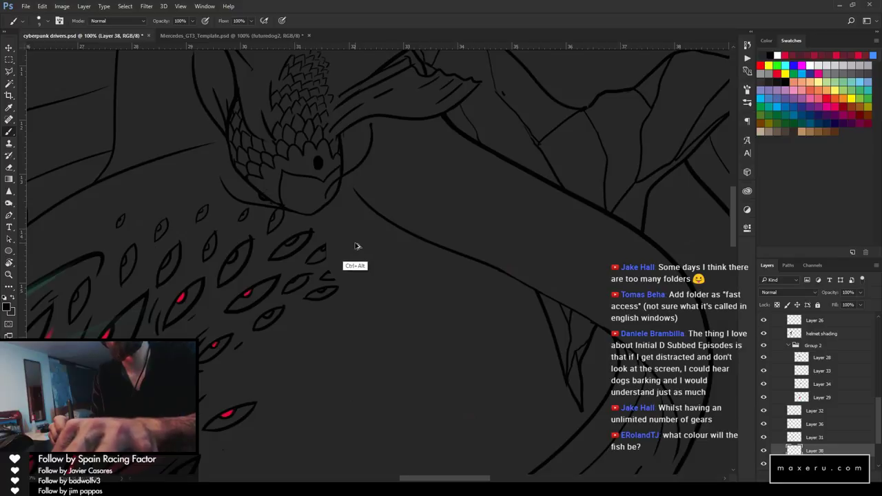
key("ctrl+alt+z")
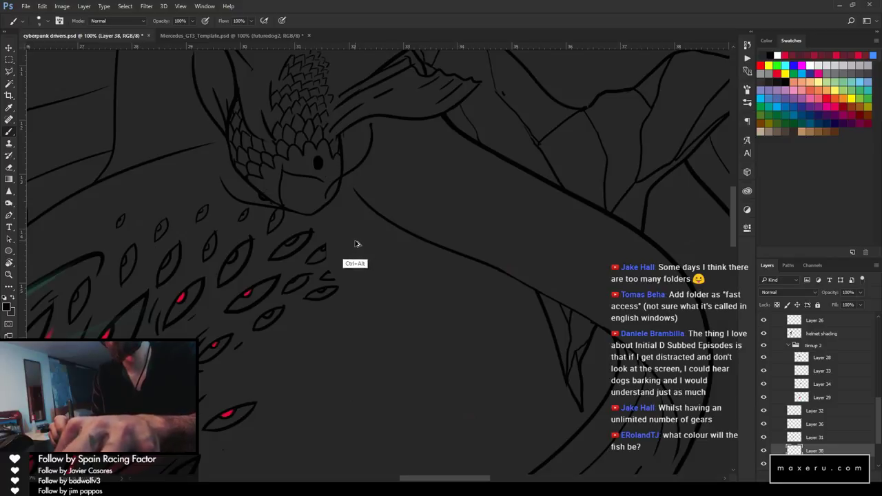
key("ctrl+alt+z")
key("ctrl+alt+z")
Check the scaled creature against the whole artwork and save cyberpunk drivers.psd
mouse_move(356, 240)
left_mouse_down()
mouse_move(331, 324)
mouse_move(319, 322)
left_mouse_up()
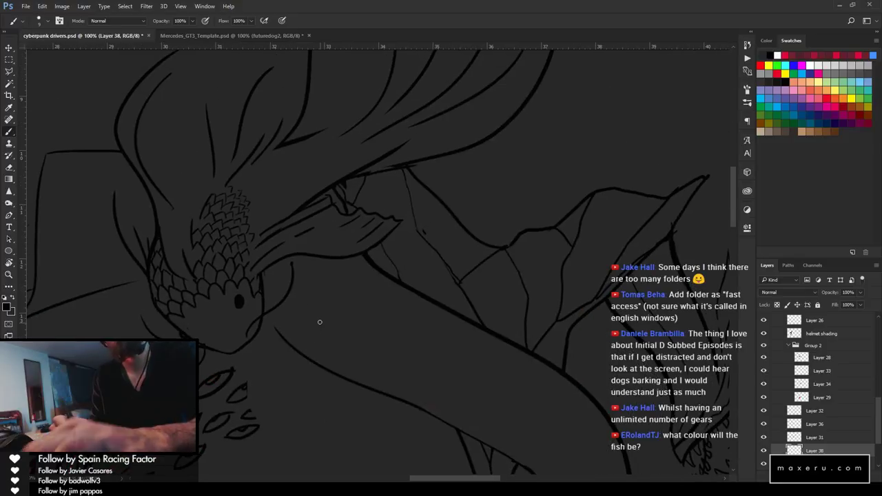
key("z")
left_click(370, 302, "alt")
left_click(369, 302, "alt")
left_click(369, 302, "alt")
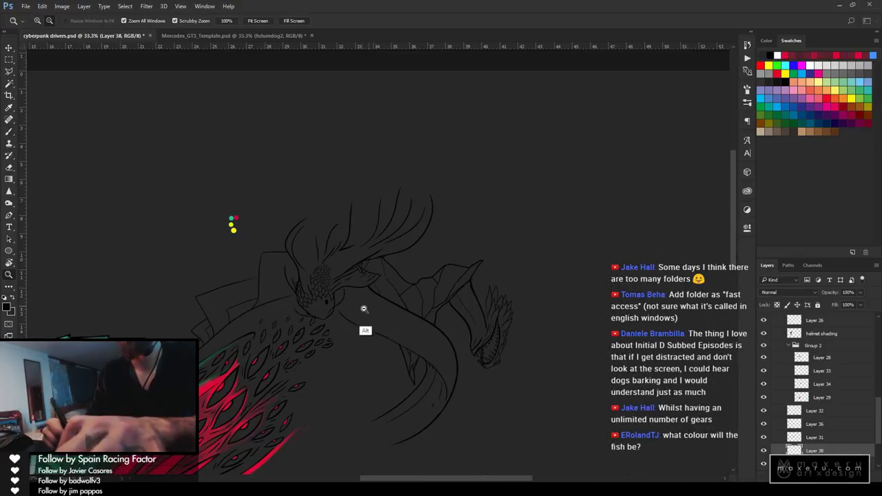
key("ctrl+s")
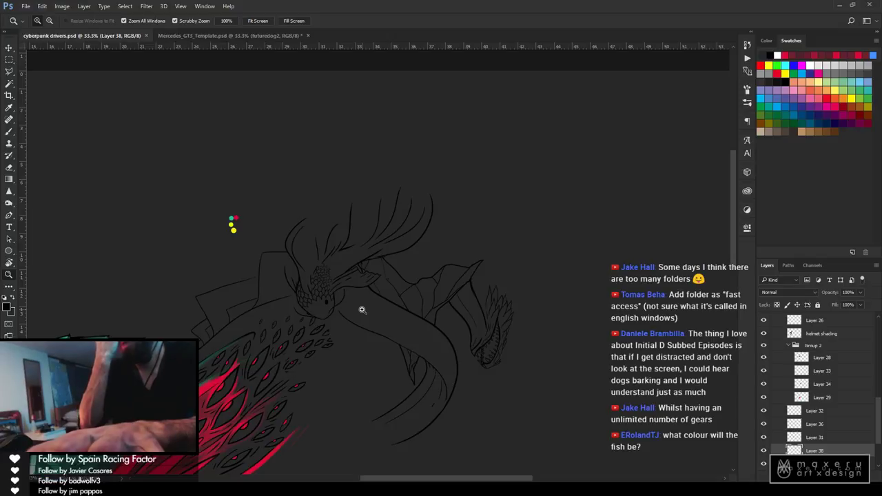
With a size 15 brush, extend the rear body line to the scaled creature's cheek and paint pointed feathers behind its head
left_click(431, 363)
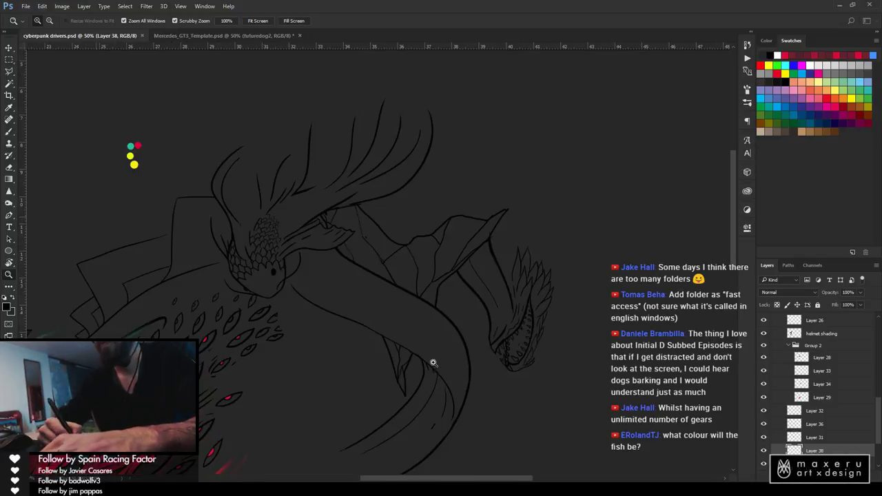
left_click(438, 357)
key("b")
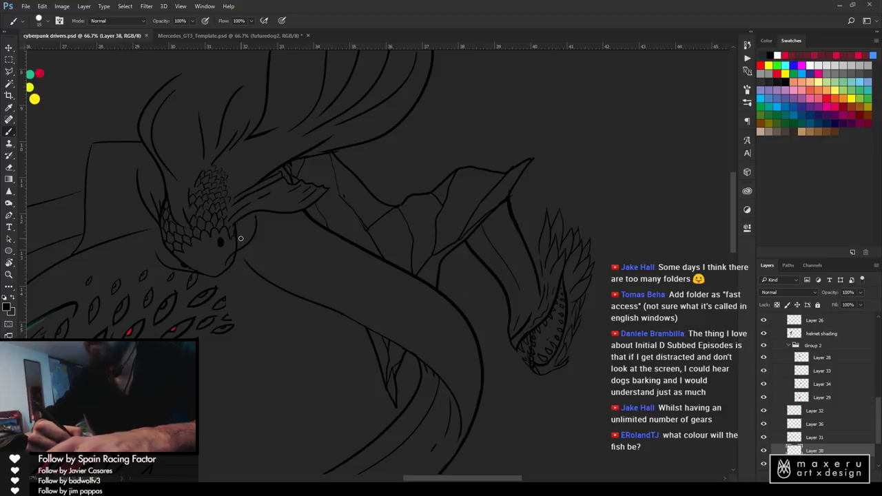
left_click_drag(239, 251, 256, 274)
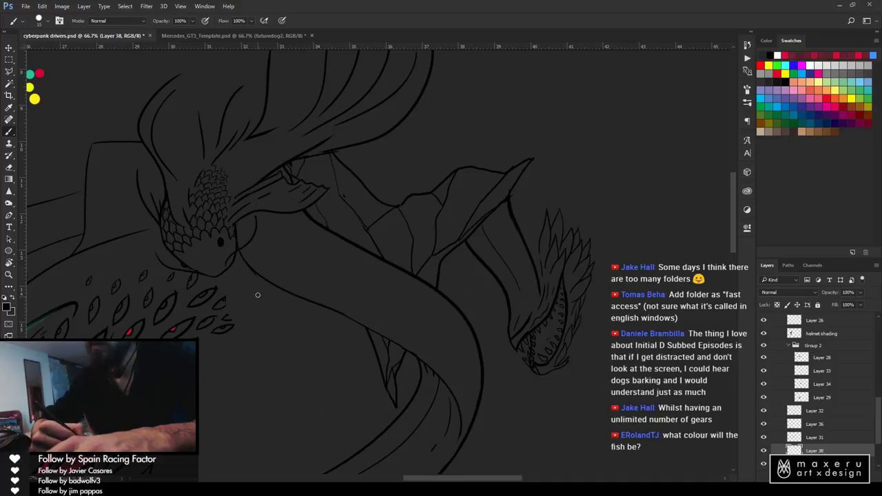
left_click_drag(238, 222, 255, 270)
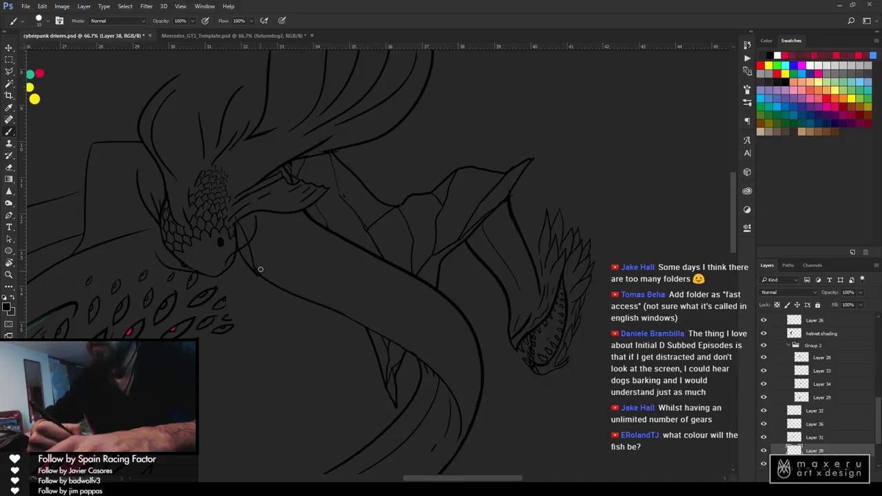
left_click_drag(241, 238, 256, 265)
left_click_drag(259, 245, 283, 270)
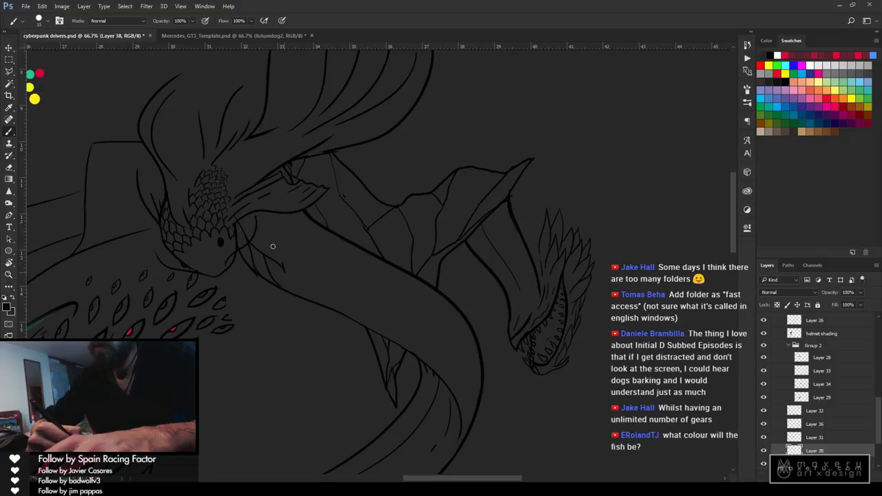
left_click_drag(256, 227, 299, 253)
left_click_drag(275, 222, 296, 250)
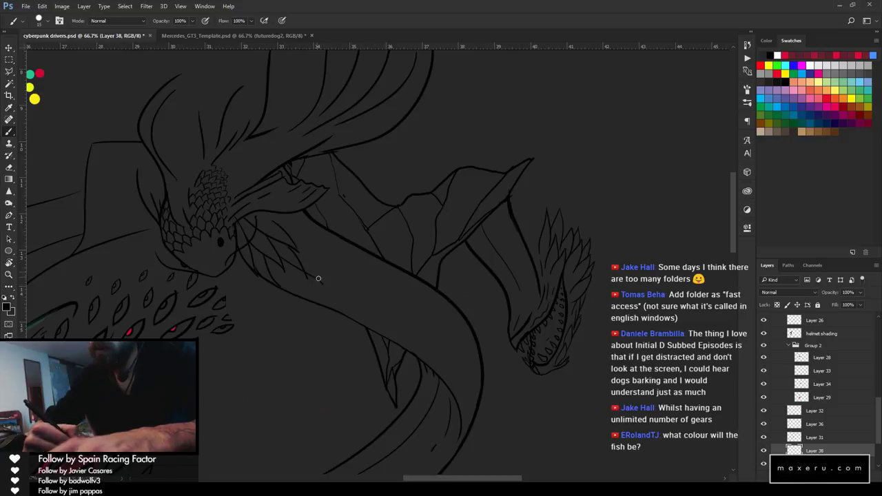
Paint more feather tips down to the rear body line, and erase the part of that line running through the feathers
key("e")
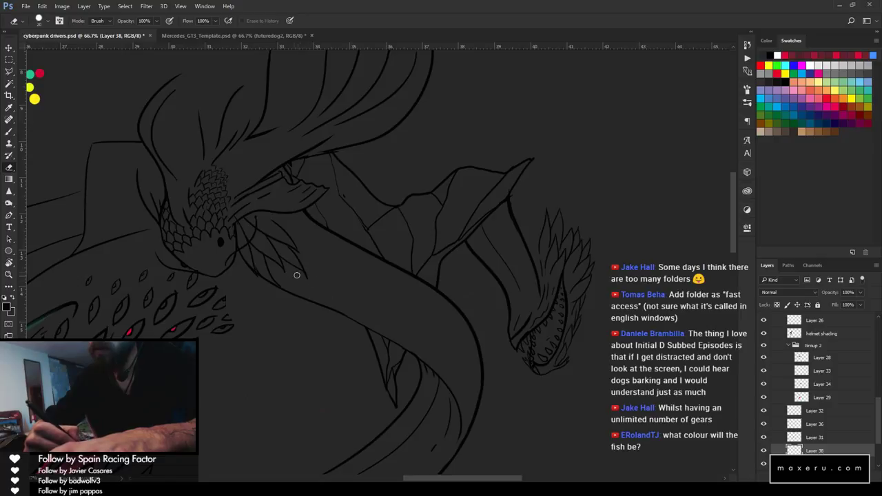
key("b")
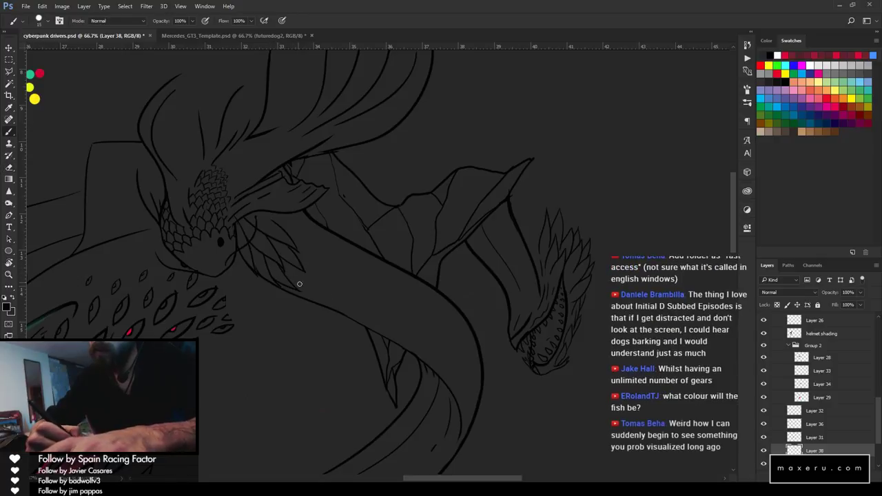
left_click_drag(289, 279, 322, 295)
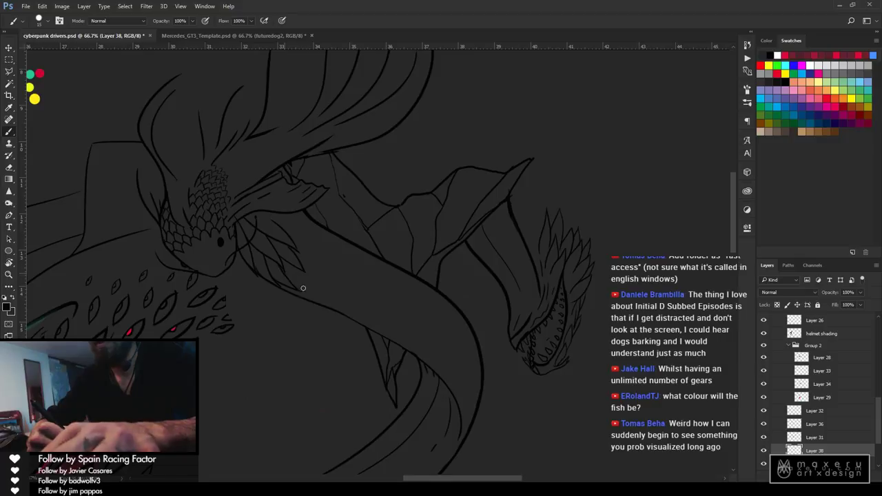
left_click_drag(290, 280, 317, 293)
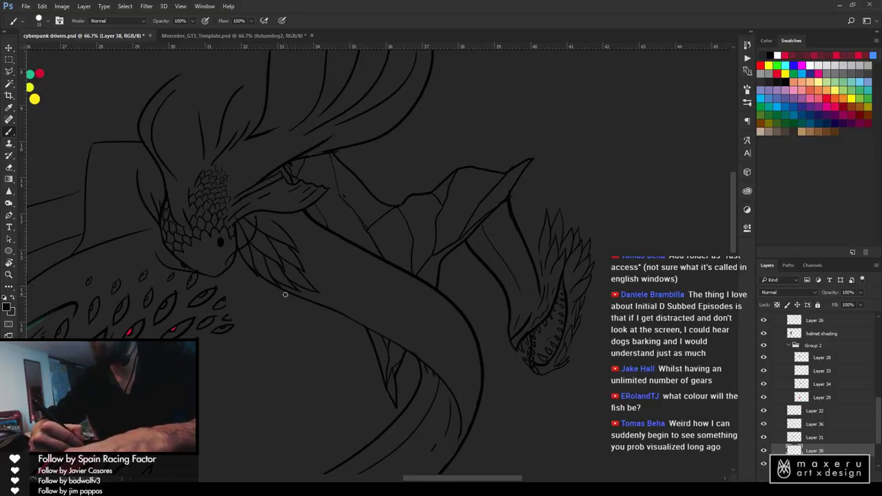
key("e")
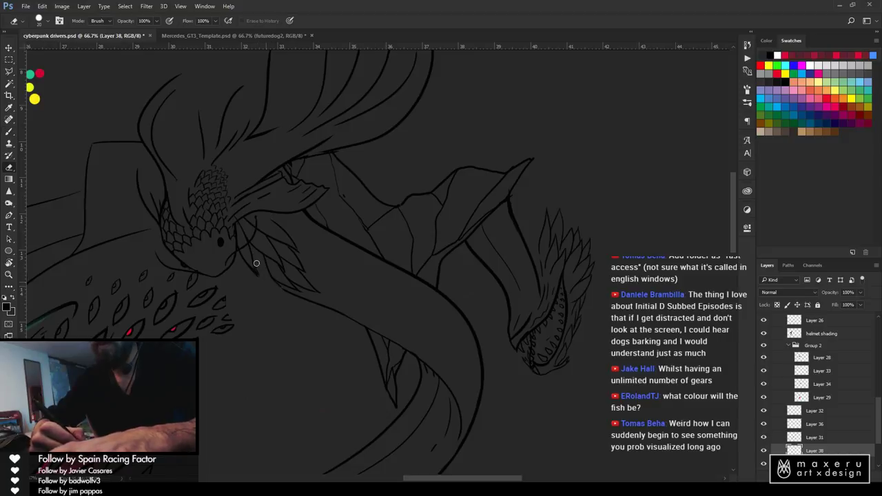
key("b")
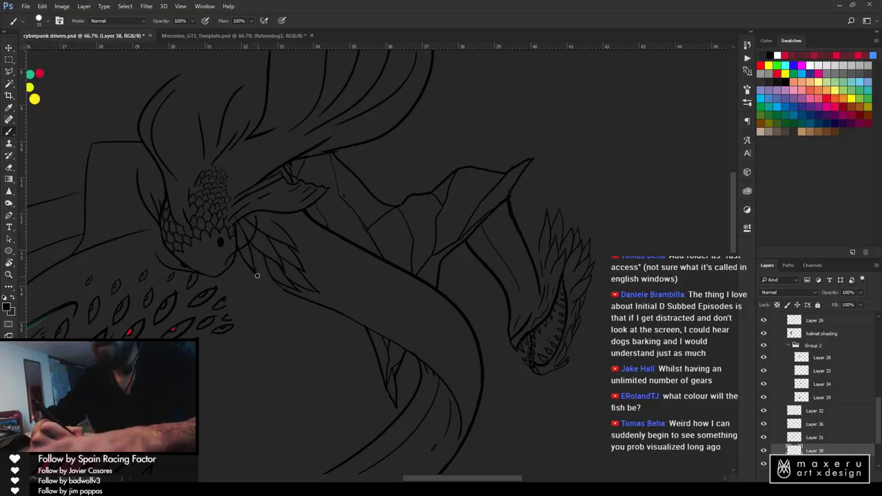
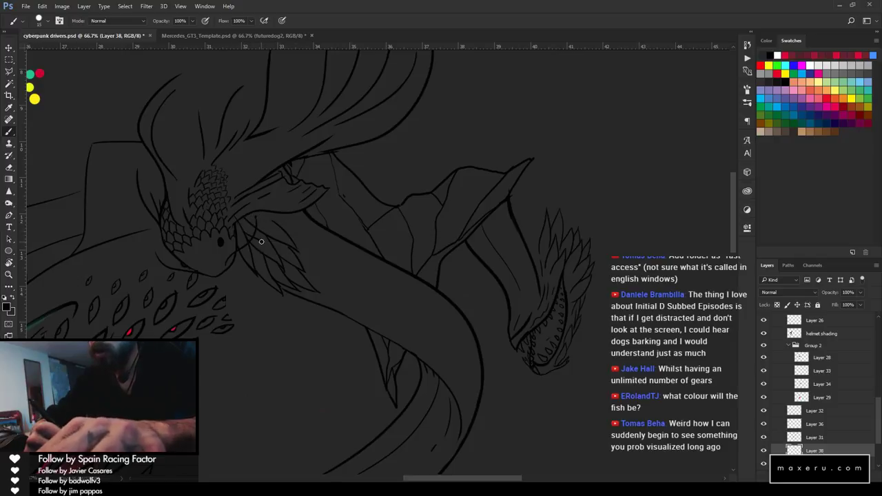
Erase stray lines among the feathers beside the scaled creature's cheek, add more feather strokes there, and check them against the whole artwork
key("e")
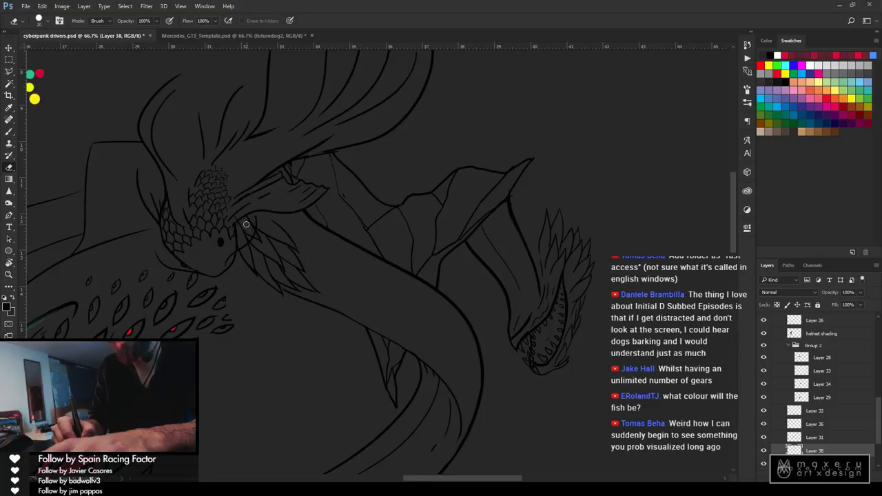
key("b")
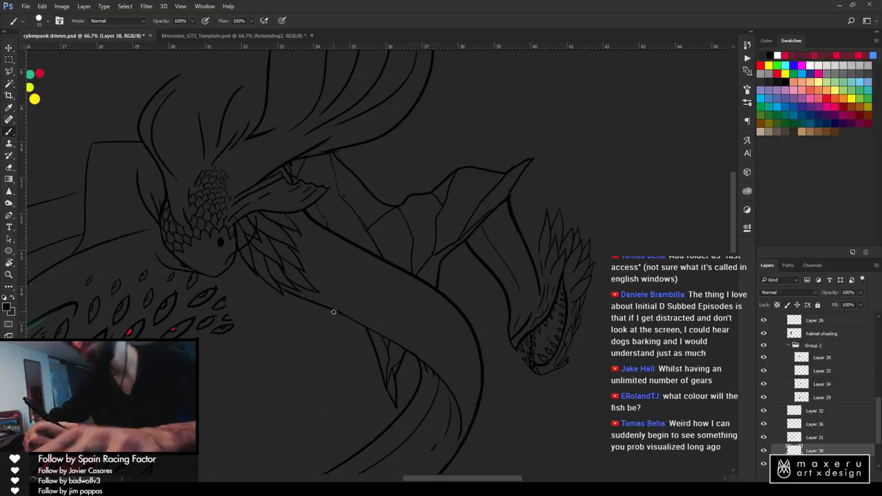
key("z")
left_click(339, 285, "alt")
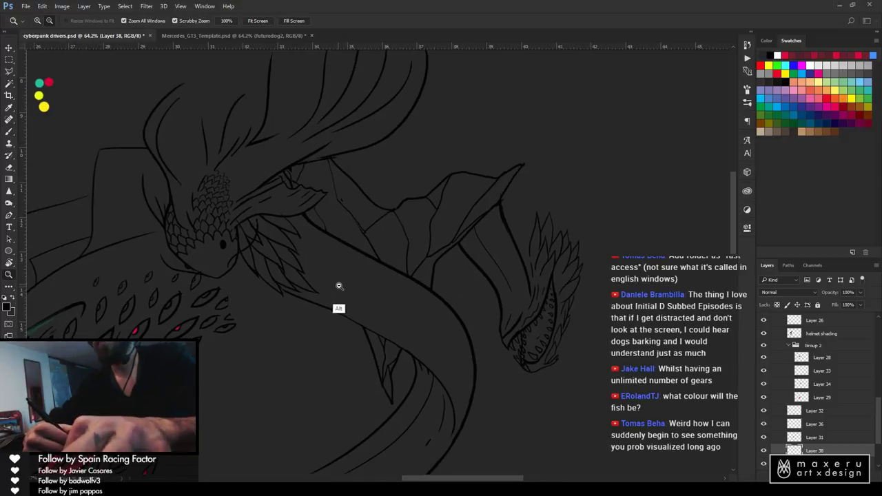
left_click(338, 285, "alt")
left_click(354, 297, "alt")
left_click(382, 319, "alt")
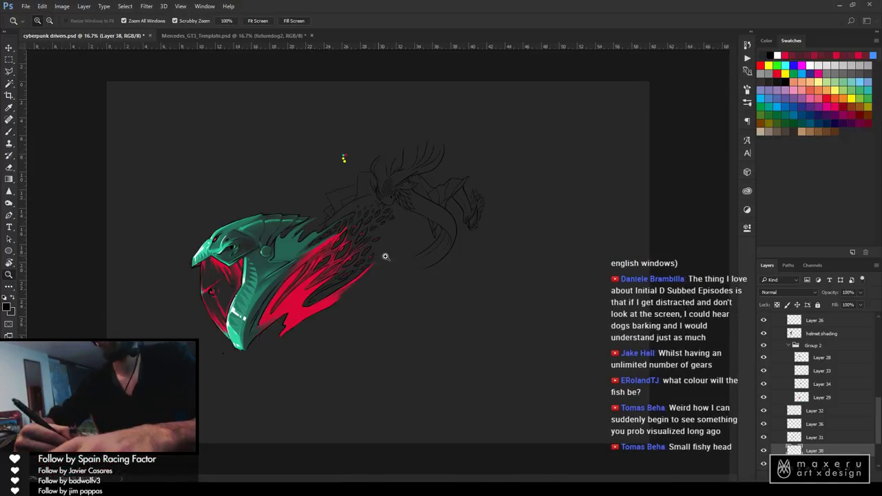
left_click(428, 217)
left_click(378, 254)
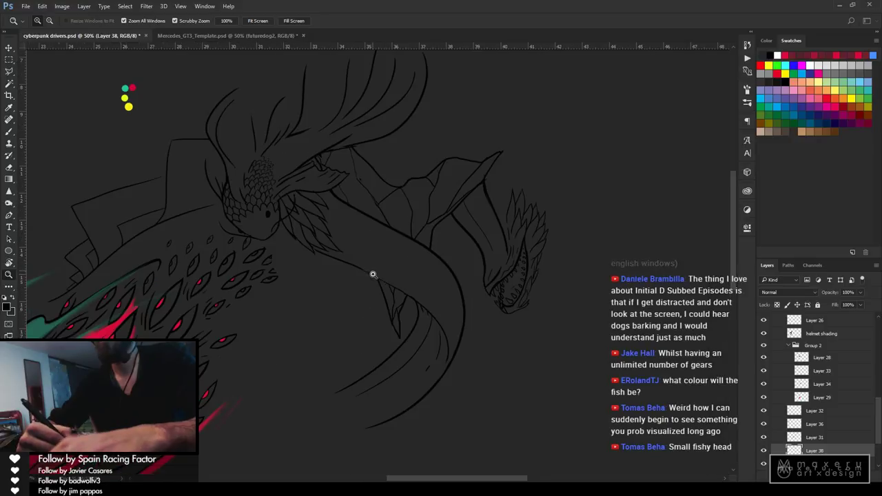
With a smaller brush, paint pointed feather tips beneath the scaled creature's fin, reaching toward the rear creature's upper body line
key("b")
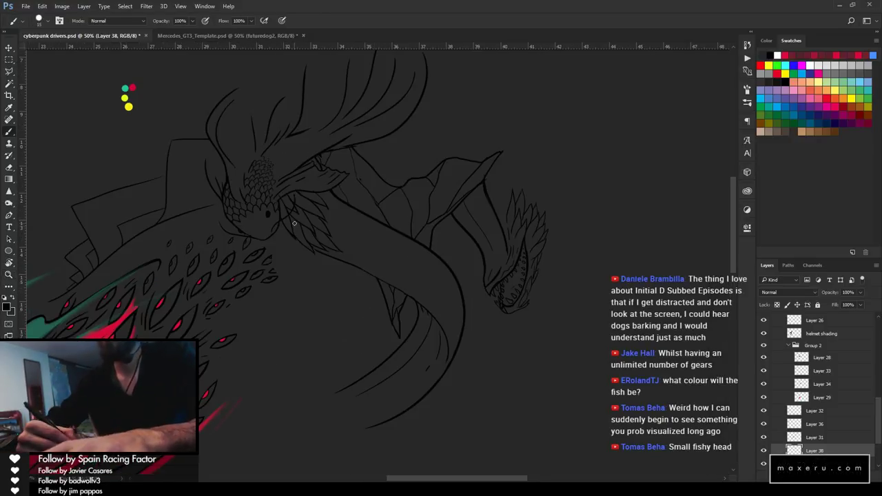
scroll(362, 234, "up", 2)
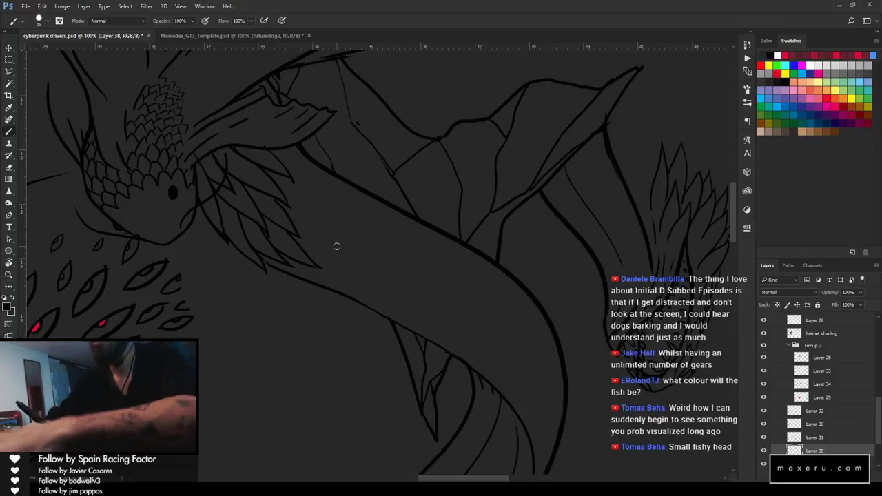
left_click_drag(301, 193, 261, 228)
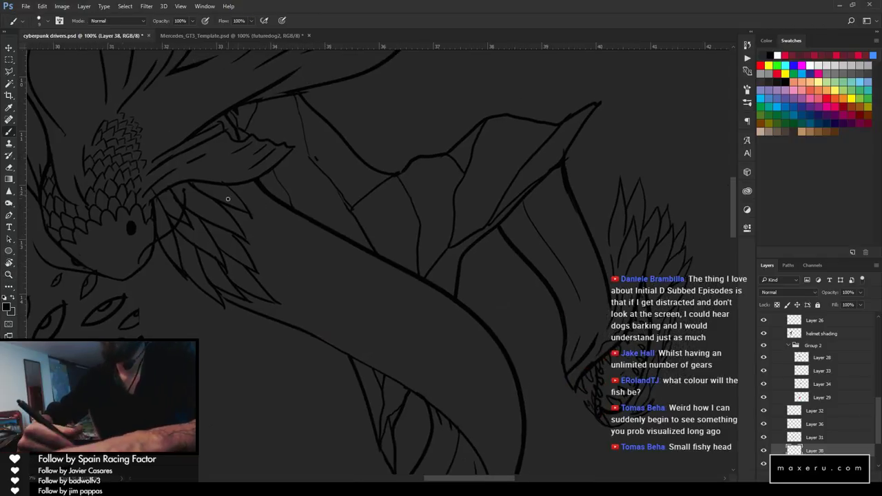
left_click_drag(238, 198, 270, 217)
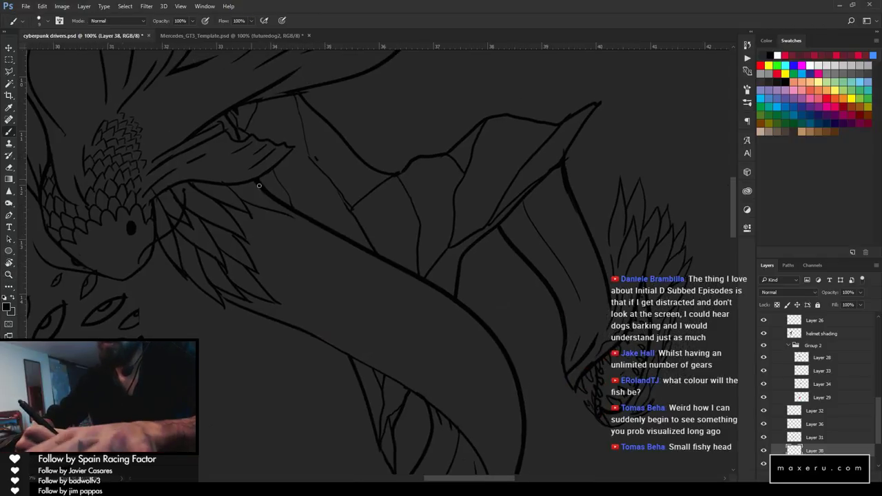
left_click_drag(259, 185, 292, 219)
left_click_drag(259, 186, 285, 219)
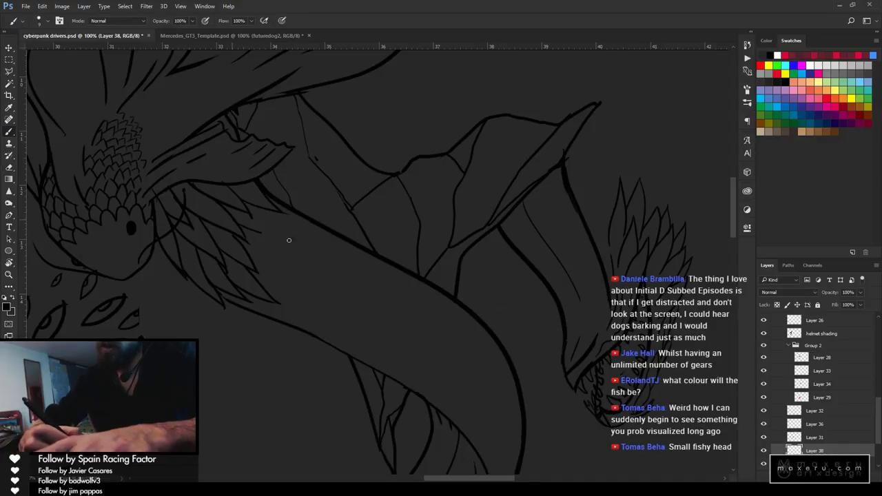
Paint another row of pointed feathers further back, and mark the body's curve with short dashed strokes along its middle
left_click_drag(263, 233, 298, 245)
left_click_drag(255, 206, 306, 247)
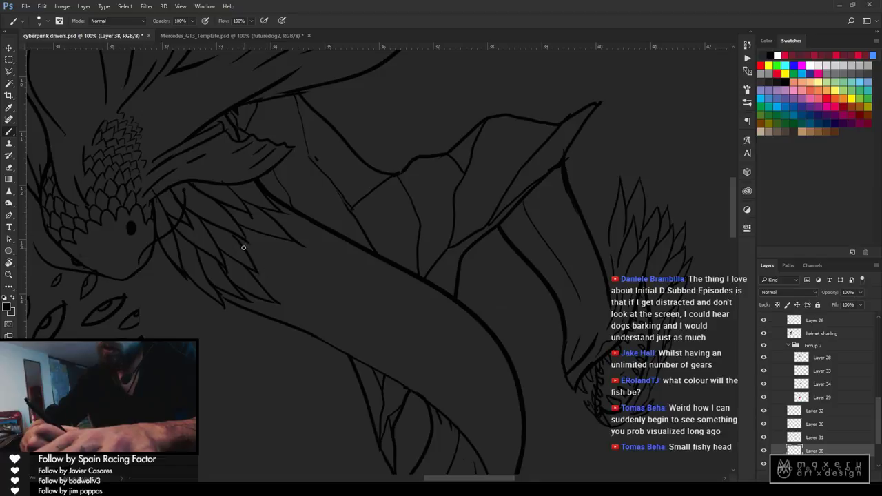
left_click_drag(242, 246, 313, 272)
left_click_drag(279, 244, 316, 273)
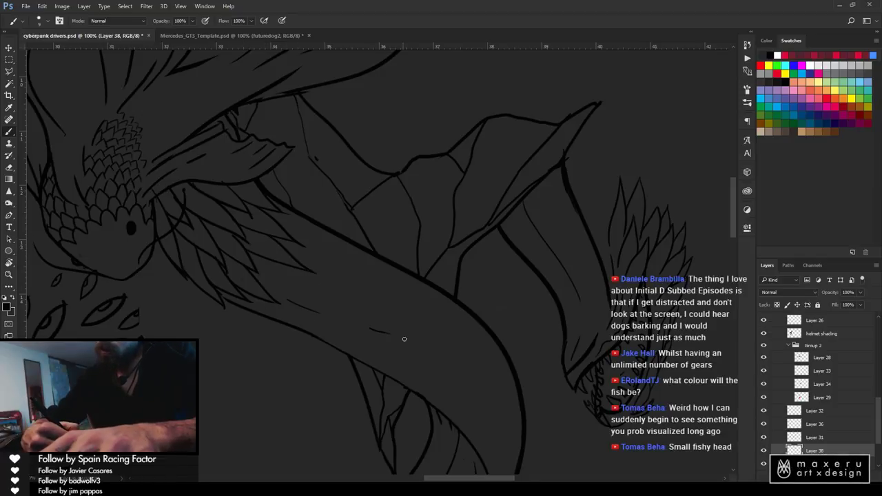
mouse_move(406, 340)
left_mouse_down()
mouse_move(480, 375)
mouse_move(521, 412)
left_mouse_up()
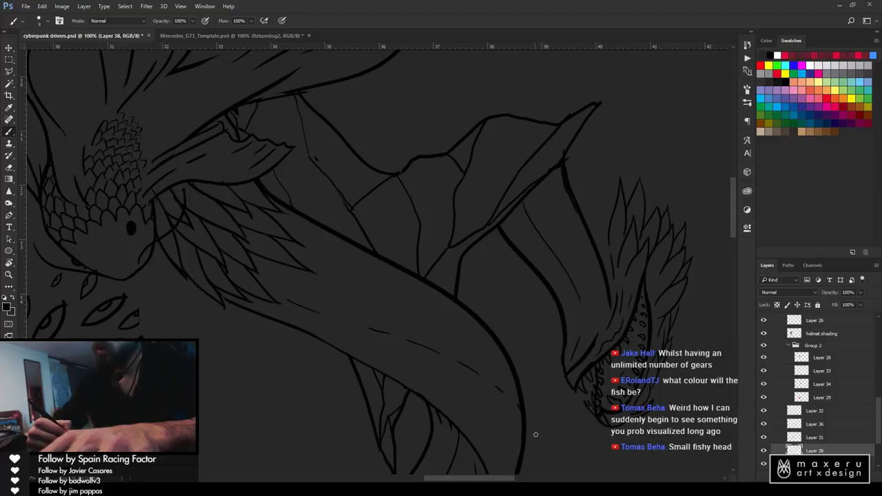
Extend the plumage along the middle of the body with long overlapping feathers, redoing the strokes that miss
left_click_drag(325, 270, 278, 249)
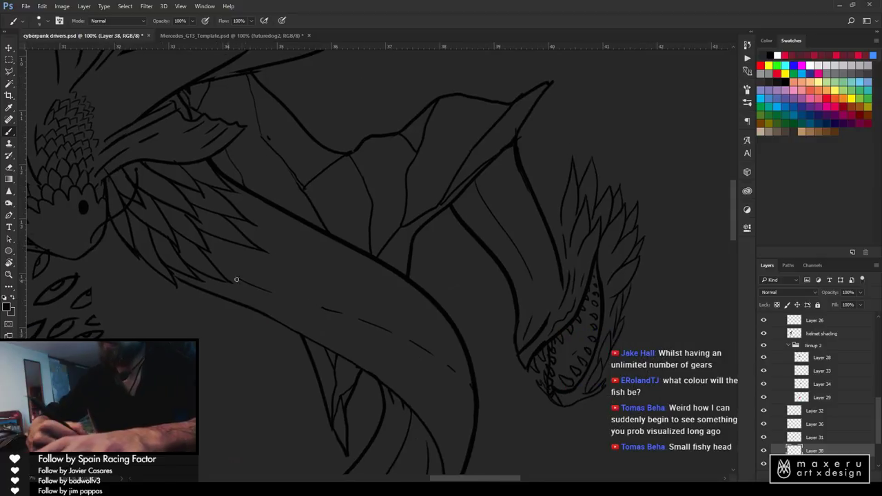
left_click_drag(234, 285, 304, 303)
left_click_drag(244, 270, 301, 301)
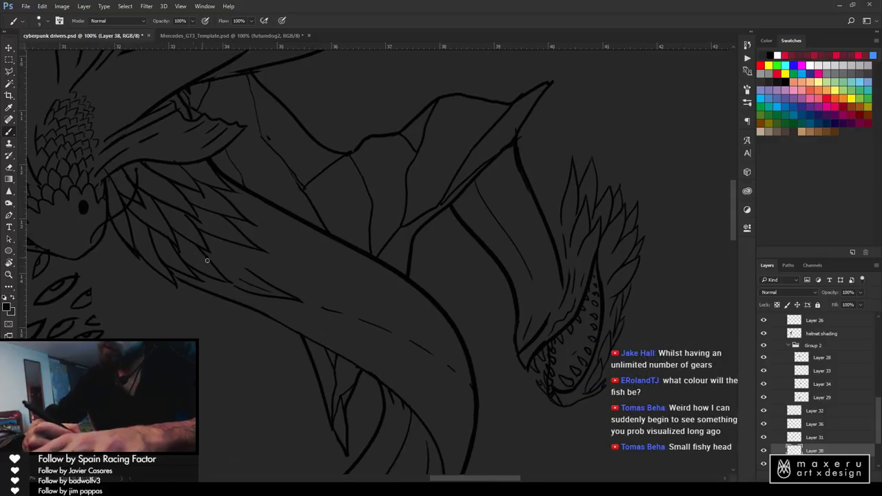
key("ctrl+alt+z")
left_click_drag(244, 270, 302, 301)
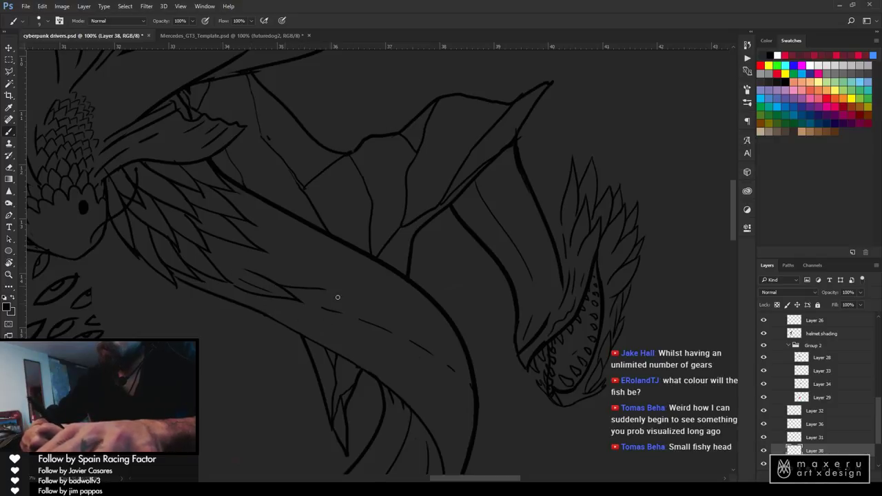
left_click_drag(274, 265, 323, 289)
mouse_move(210, 259)
left_mouse_down()
mouse_move(266, 271)
mouse_move(210, 238)
left_mouse_up()
key("ctrl+z")
left_click_drag(267, 272, 215, 239)
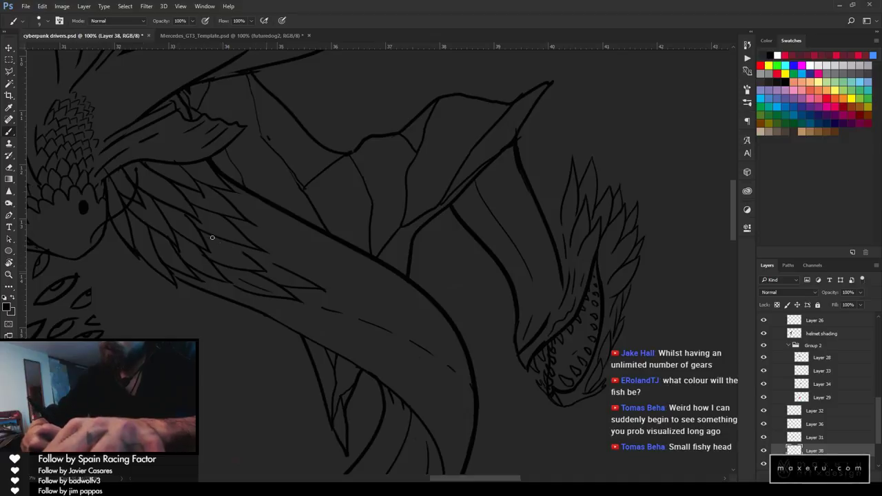
Paint overlapping feathers along the rear creature's lower body line, ending just before the small lower fin
left_click_drag(230, 284, 276, 318)
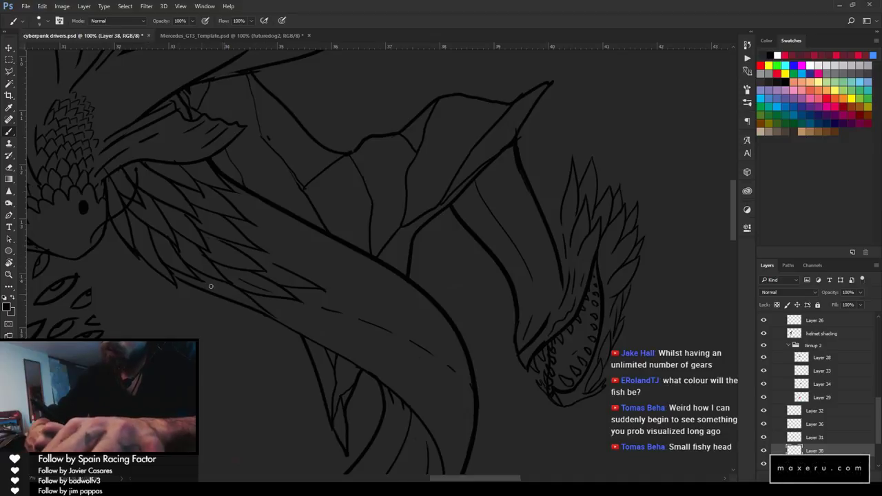
left_click_drag(189, 285, 229, 309)
key("ctrl+z")
left_click_drag(176, 280, 235, 312)
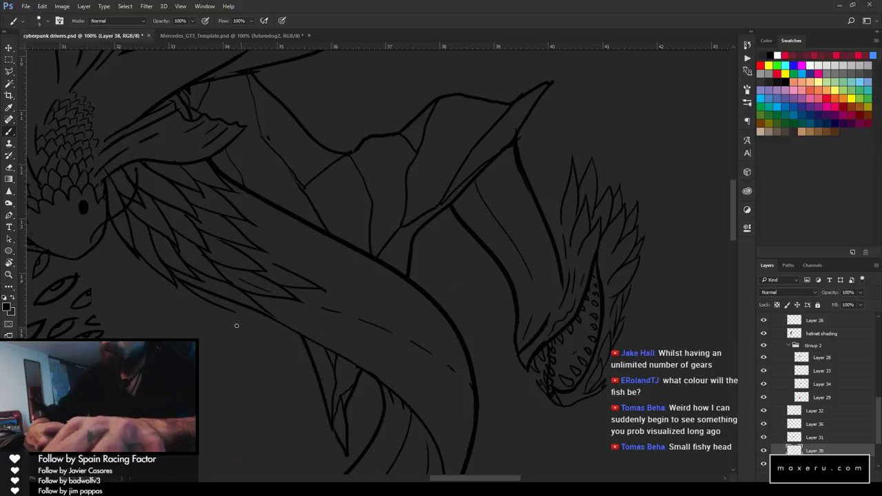
mouse_move(205, 279)
left_mouse_down()
mouse_move(235, 312)
mouse_move(299, 324)
left_mouse_up()
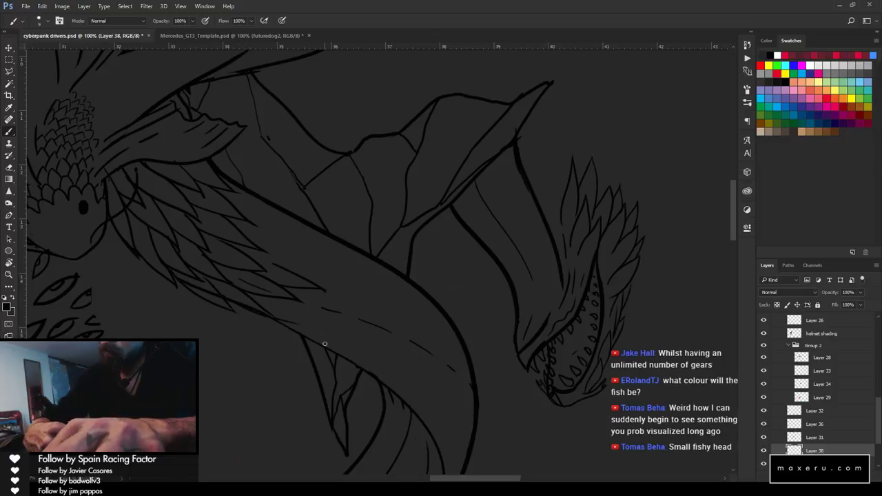
With a smaller eraser, remove the bits of the lower body line that overlap the new feathers
key("e")
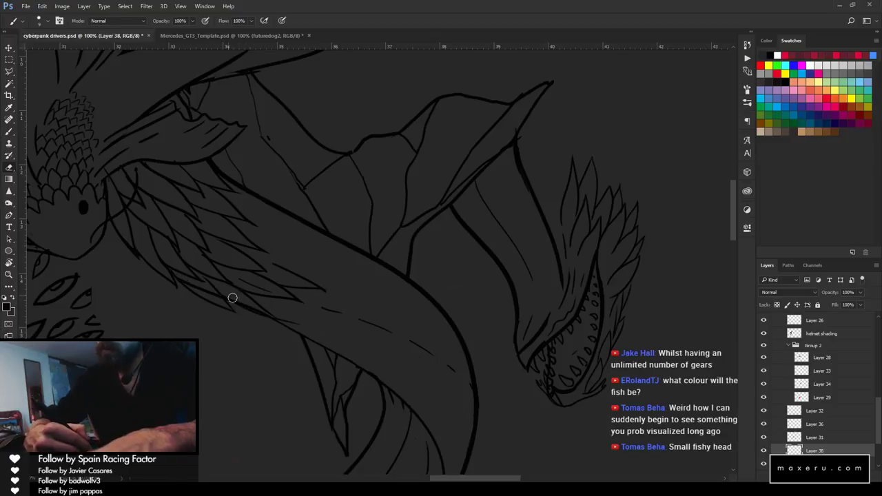
key("[")
key("[")
key("[")
key("[")
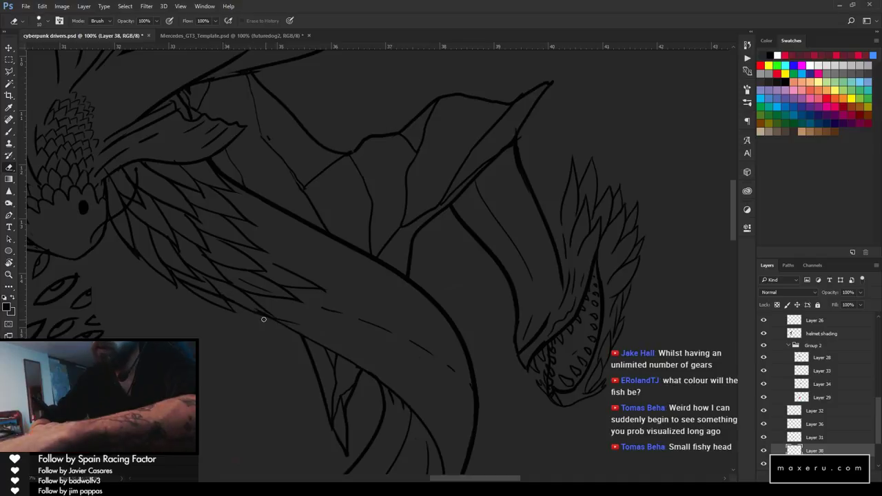
left_click_drag(242, 303, 266, 313)
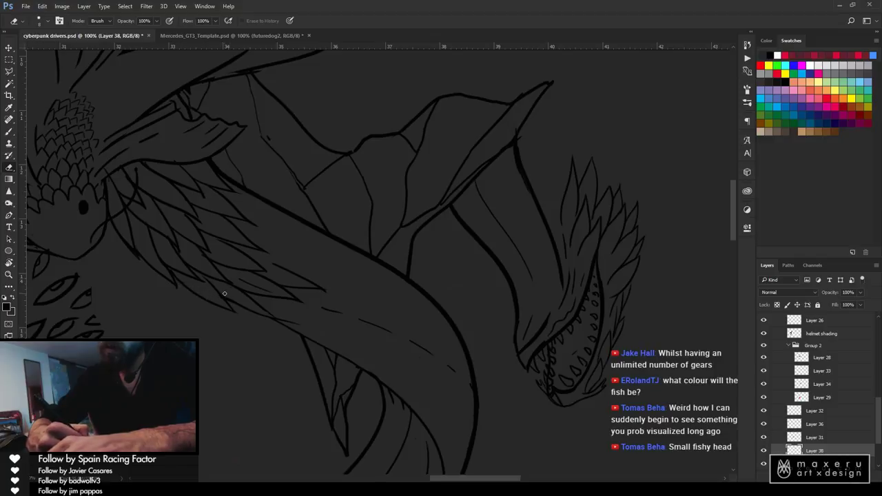
Paint the rearmost long feather tips above the lower fin, and erase the dashed guide stroke crossing them
key("b")
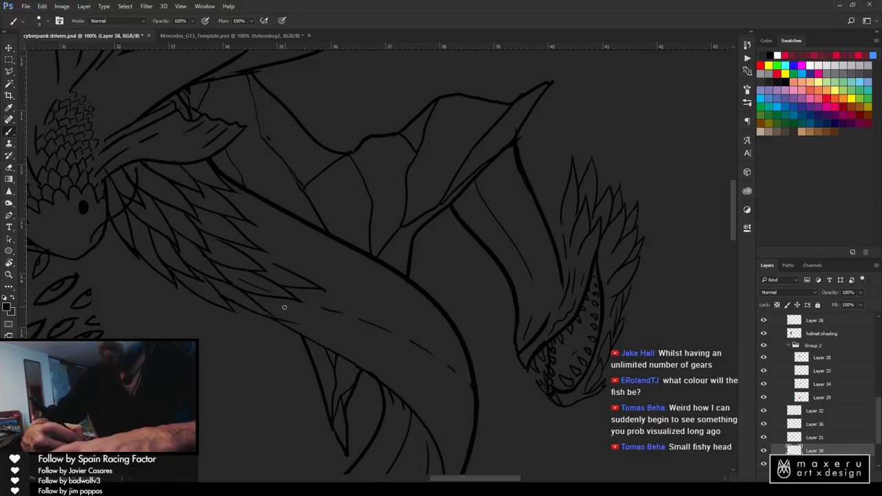
left_click_drag(279, 315, 330, 324)
mouse_move(281, 298)
left_mouse_down()
mouse_move(325, 318)
mouse_move(360, 311)
left_mouse_up()
key("ctrl+z")
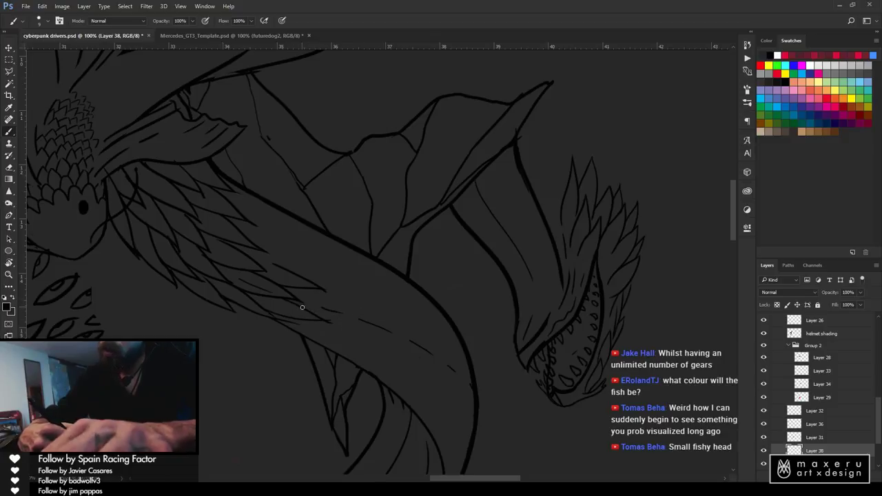
left_click_drag(302, 306, 355, 316)
key("ctrl+z")
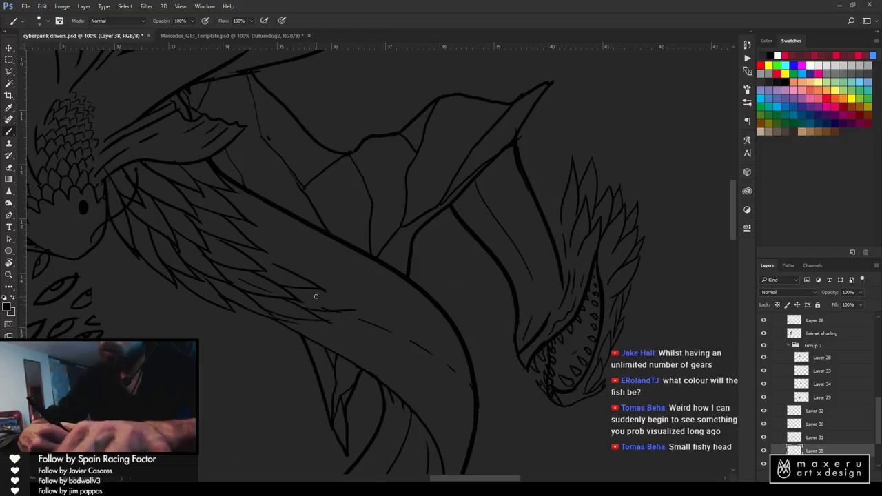
key("ctrl+alt+z")
left_click_drag(302, 308, 361, 317)
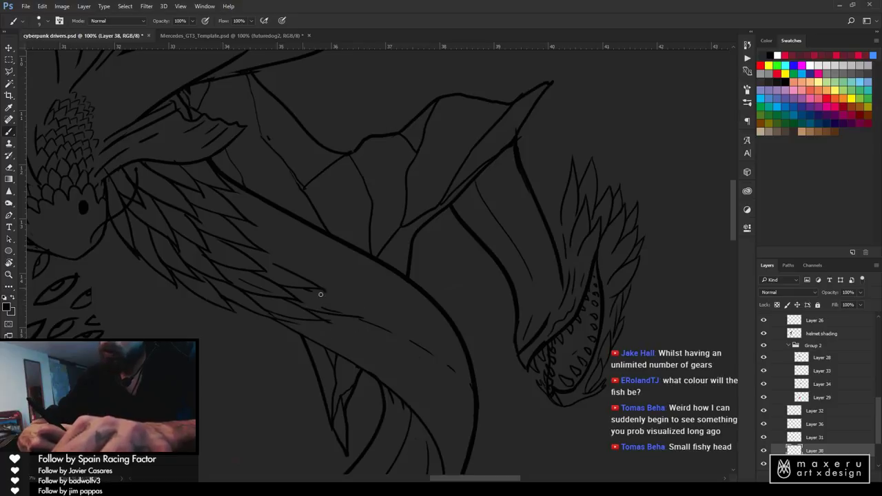
key("e")
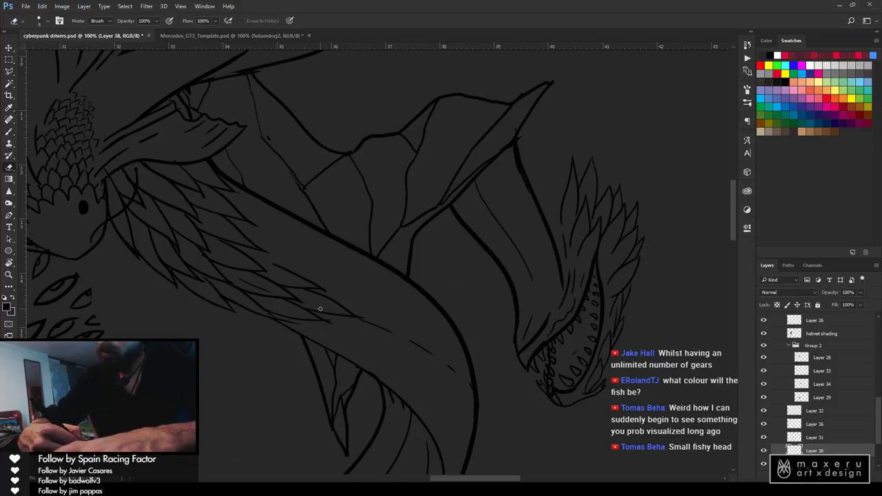
Fill the gap between the middle feathers and the upper body line with further pointed feathers
key("b")
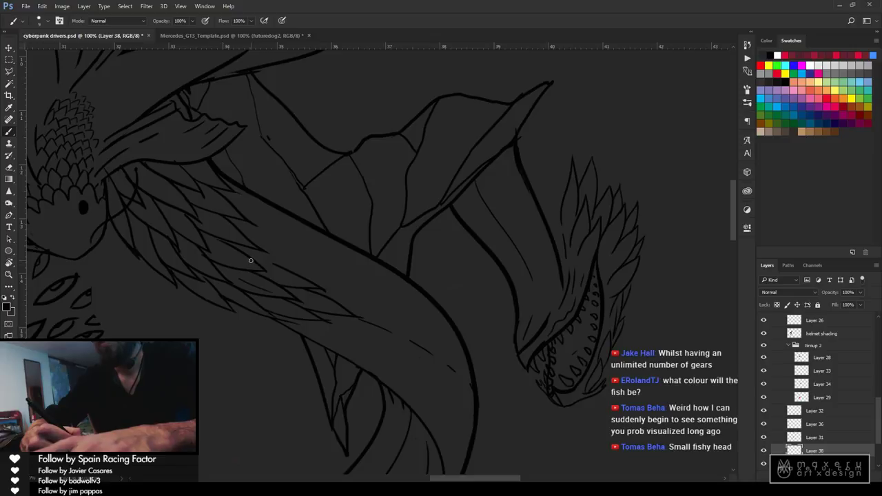
left_click_drag(252, 260, 309, 266)
key("ctrl+z")
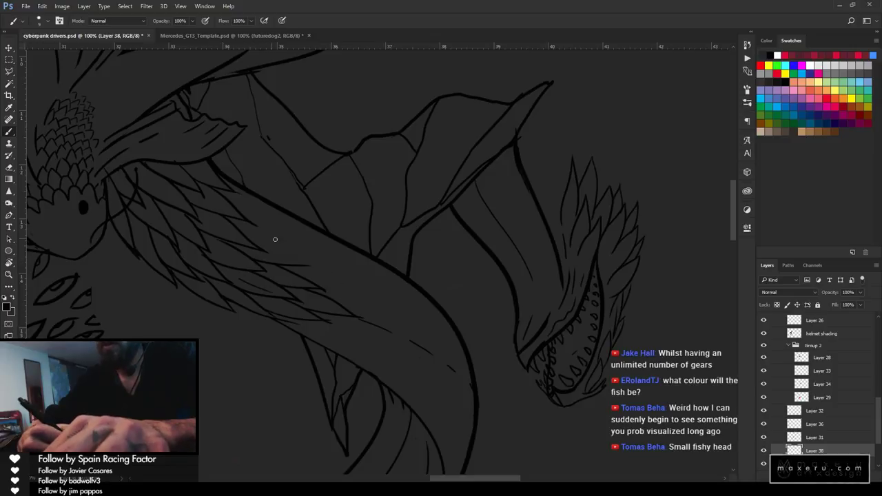
mouse_move(244, 230)
left_mouse_down()
mouse_move(309, 263)
mouse_move(262, 242)
mouse_move(297, 242)
mouse_move(223, 202)
mouse_move(297, 220)
left_mouse_up()
key("ctrl+z")
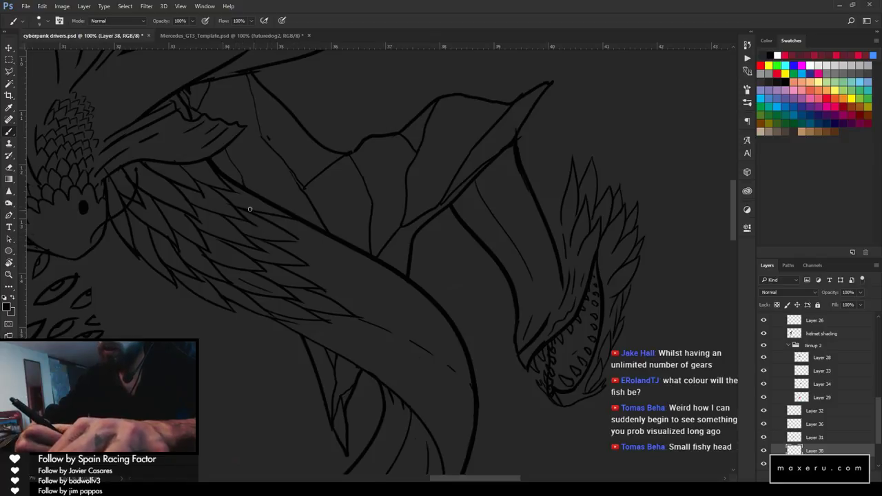
left_click_drag(233, 187, 299, 222)
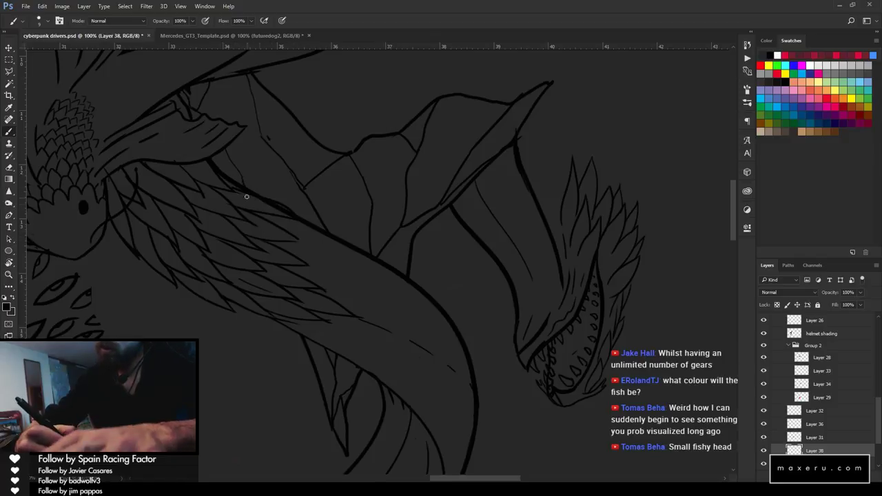
Erase the part of the upper body line running through the top feathers, and paint a feather tip across the gap
key("e")
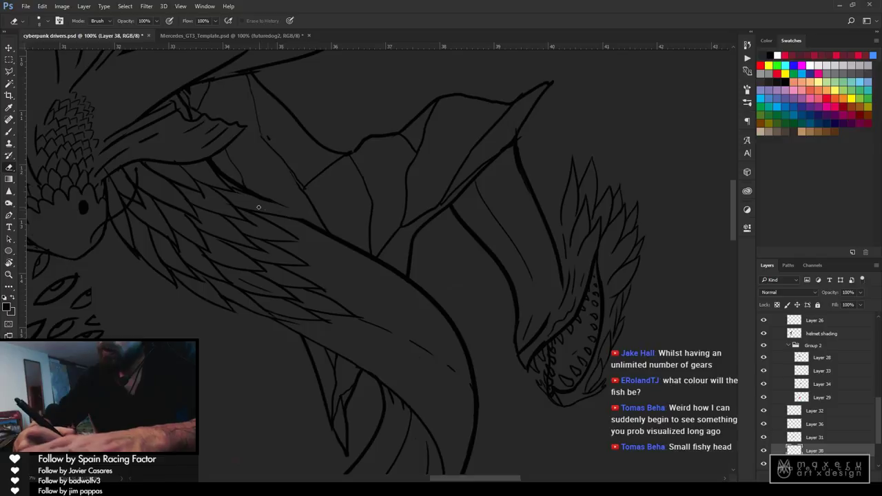
left_click_drag(263, 212, 307, 220)
key("b")
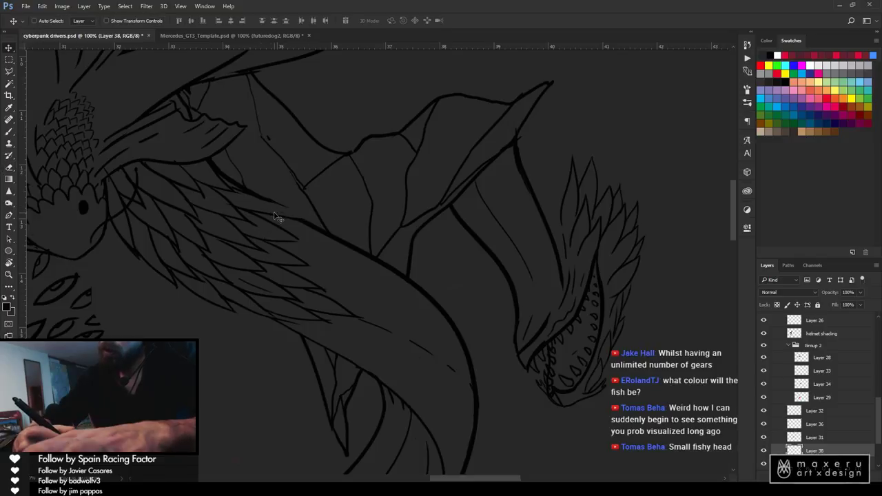
left_click_drag(263, 199, 314, 219)
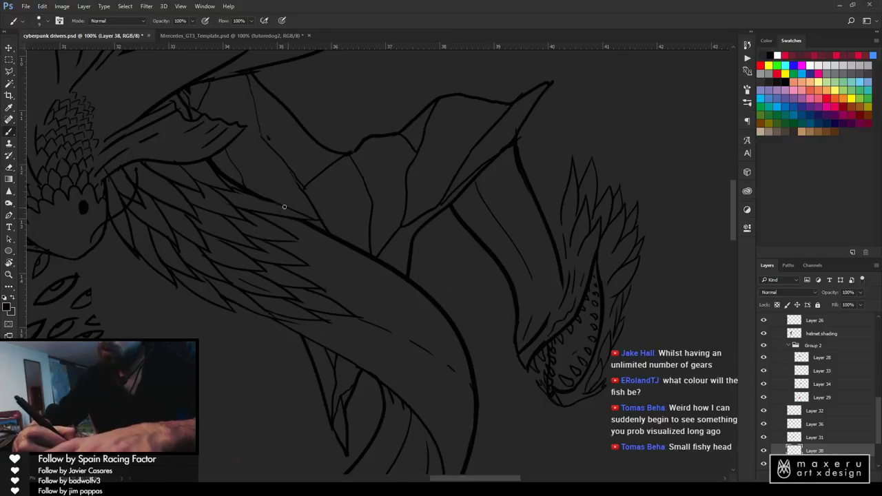
Erase the leftover upper body line around the newest top feather tip, and save the document
key("e")
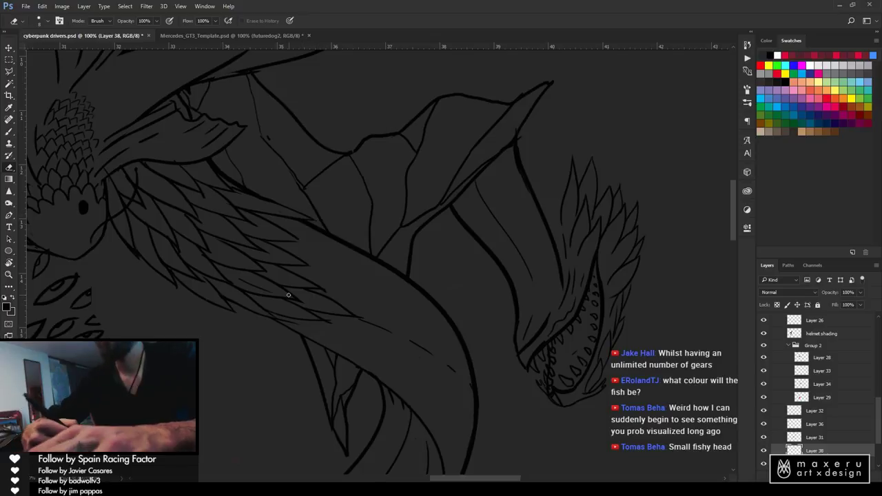
key("z")
left_click(381, 337, "alt")
left_click(384, 340, "alt")
left_click(384, 340, "alt")
left_click(384, 340, "alt")
left_click_drag(394, 399, 359, 202)
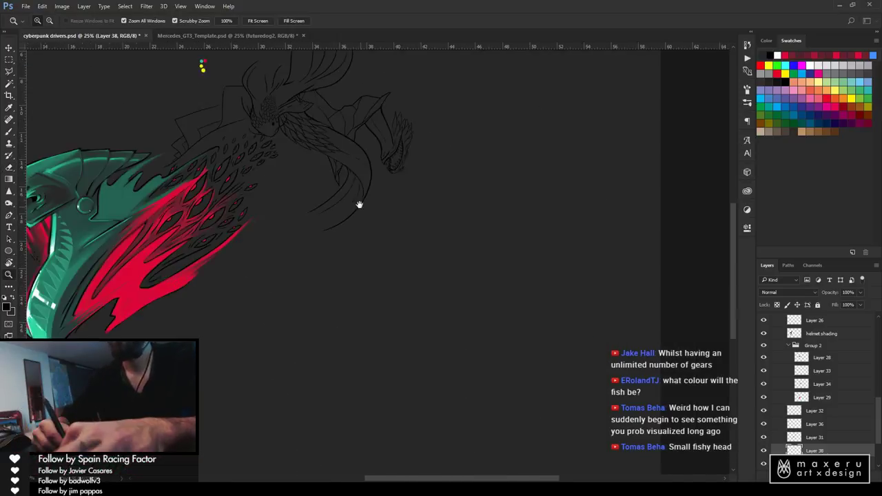
key("ctrl+s")
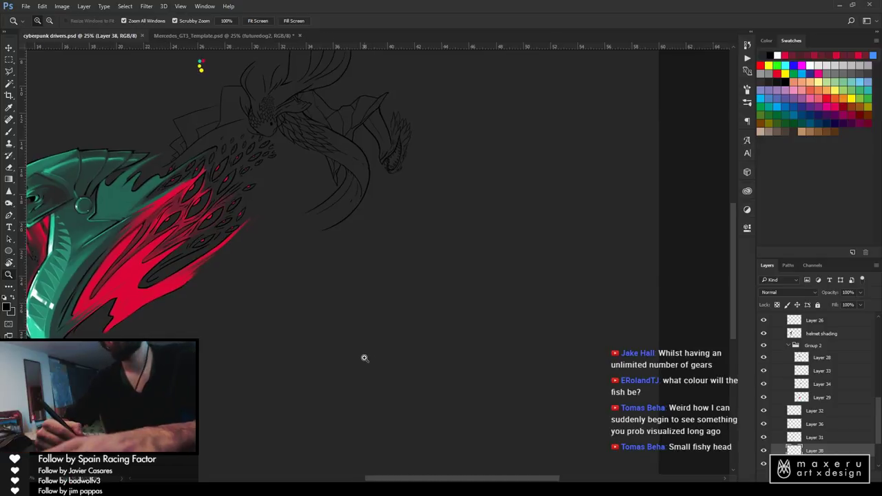
Extend the top feathers with another pointed tip along the upper body line, and erase the thick line running through it
mouse_move(363, 329)
left_mouse_down()
mouse_move(358, 363)
mouse_move(324, 244)
left_mouse_up()
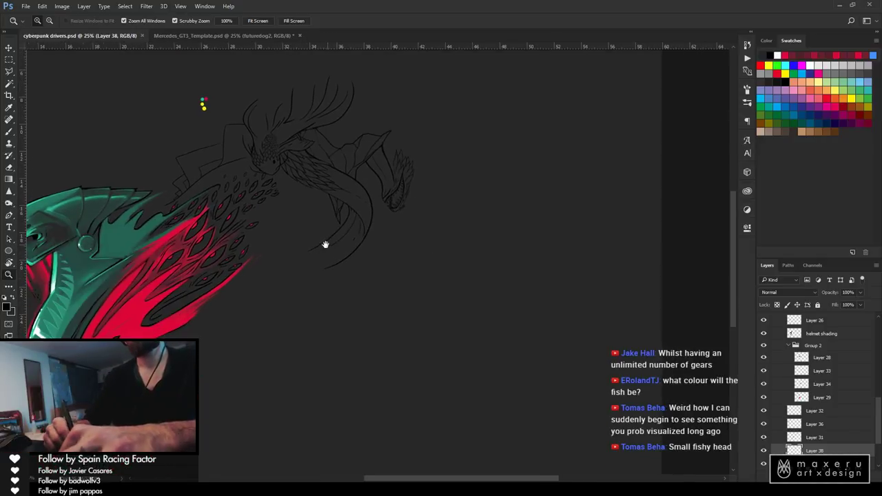
left_click(358, 192)
left_click(359, 197)
left_click(359, 199)
left_click(359, 198)
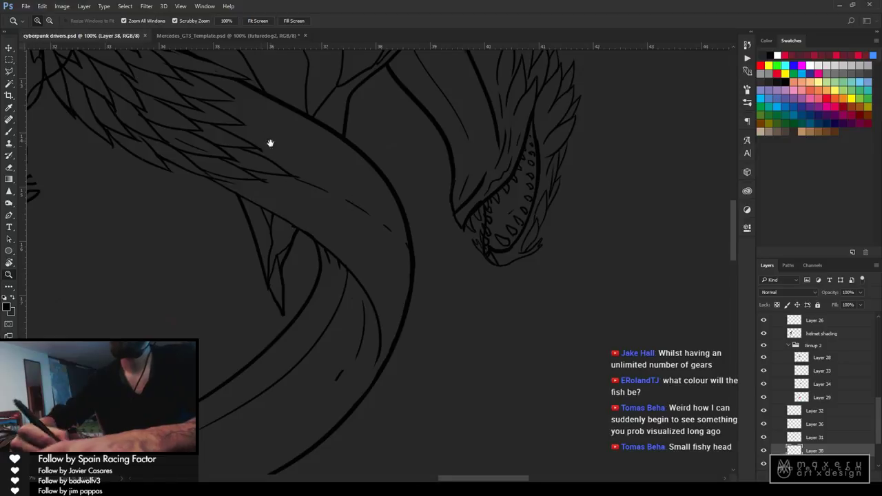
left_click_drag(269, 142, 191, 220)
key("b")
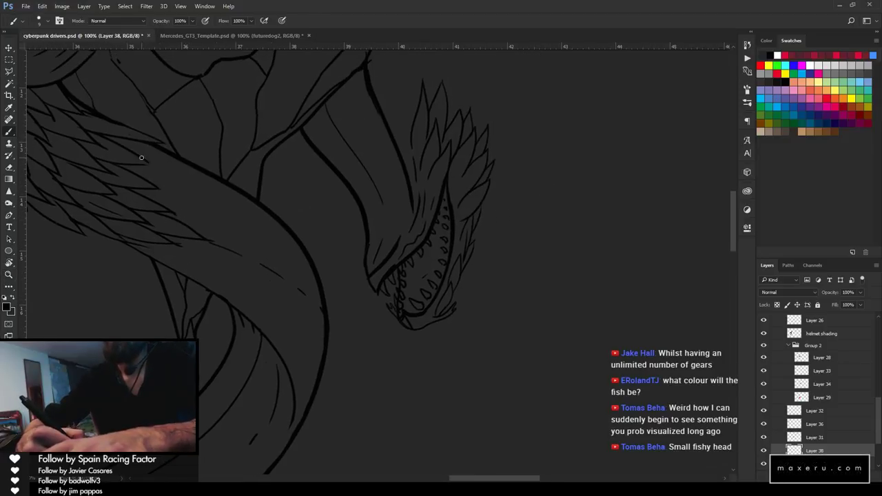
key("e")
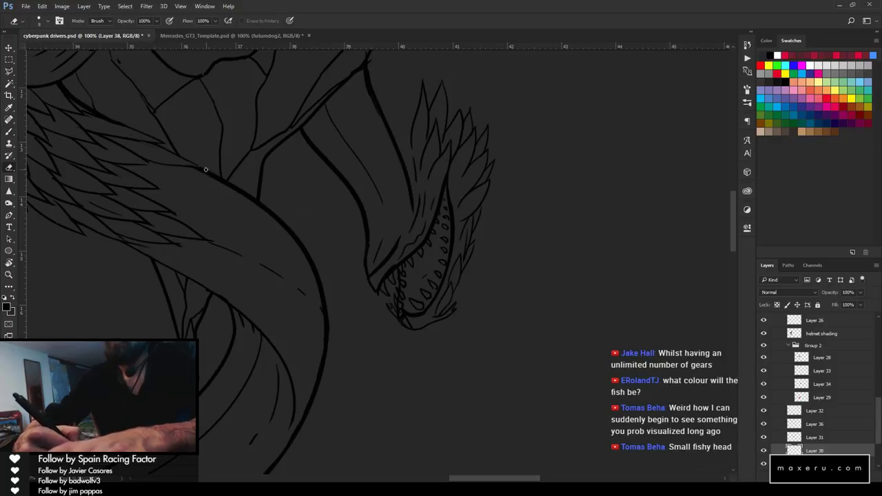
key("b")
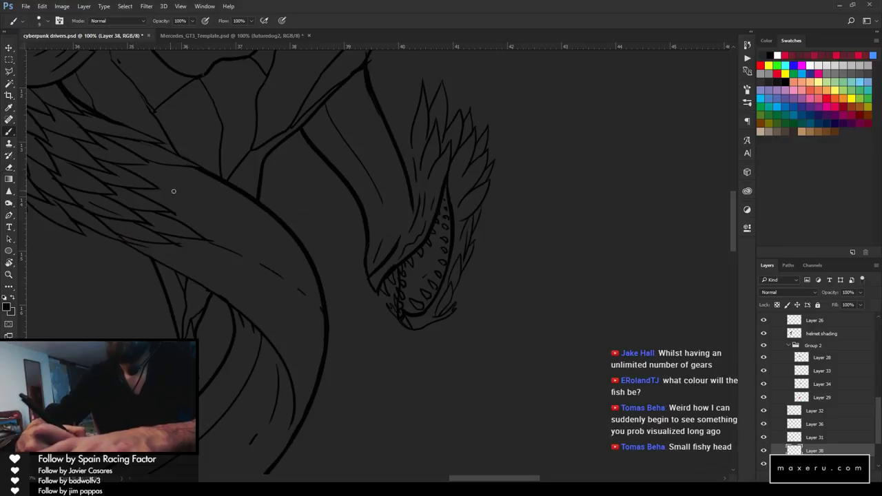
left_click_drag(153, 185, 205, 193)
left_click_drag(163, 163, 207, 193)
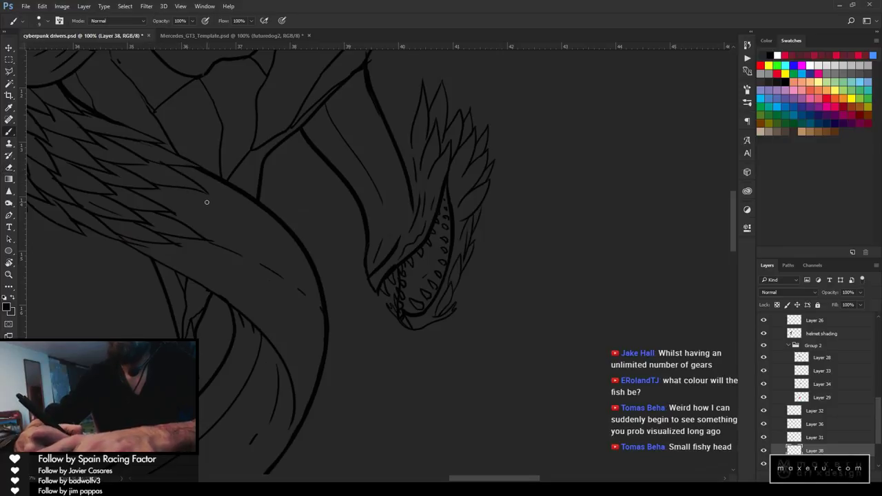
key("ctrl+alt+z")
key("ctrl+alt+z")
Paint a further row of pointed feathers below the upper body line, erasing the overlapping bits between them
left_click_drag(148, 181, 206, 189)
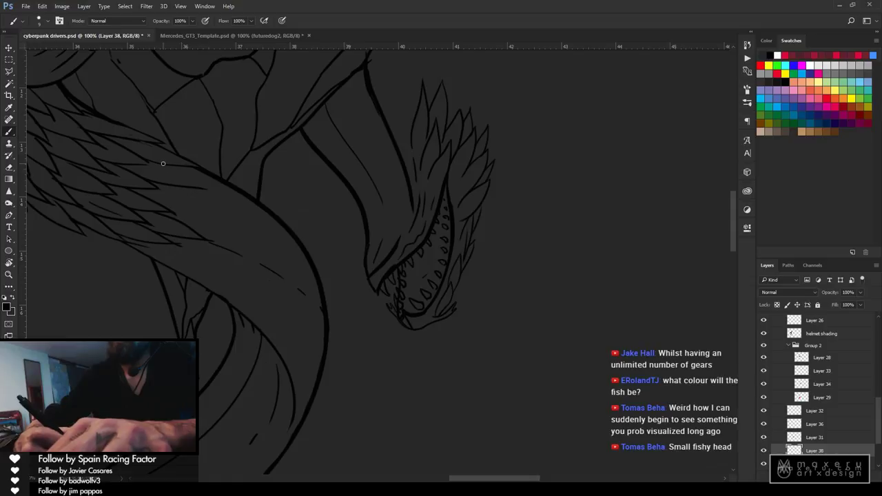
key("e")
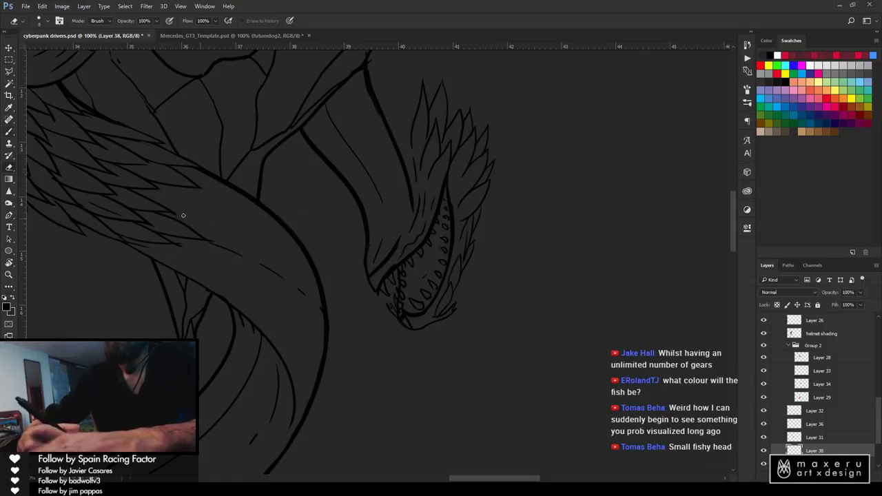
key("b")
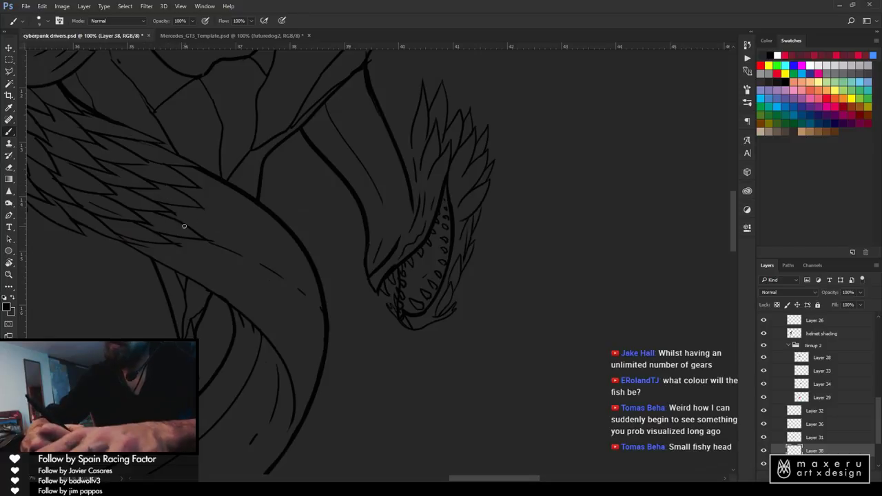
left_click_drag(190, 221, 227, 233)
left_click_drag(185, 205, 224, 229)
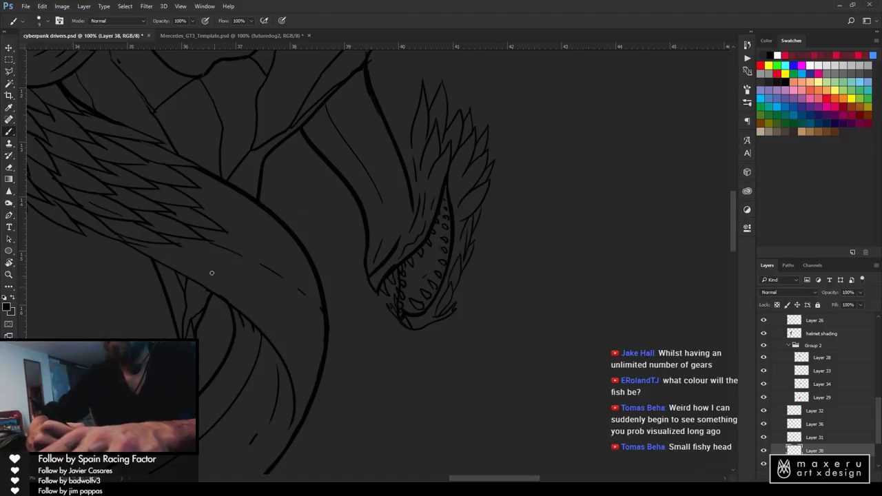
Paint long pointed feathers down to the lower body line above the fin, and erase the line fragments overlapping them
mouse_move(146, 242)
left_mouse_down()
mouse_move(201, 263)
mouse_move(178, 240)
mouse_move(201, 263)
mouse_move(246, 272)
left_mouse_up()
left_click_drag(201, 238, 240, 266)
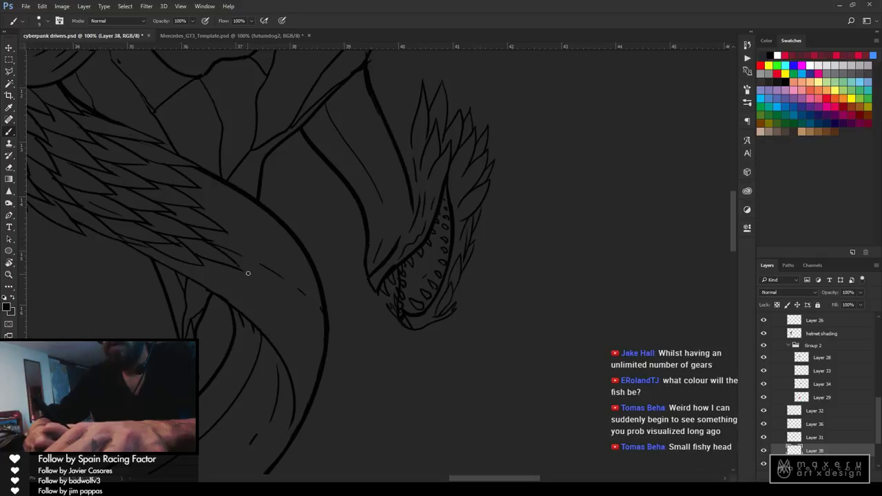
left_click_drag(195, 236, 242, 271)
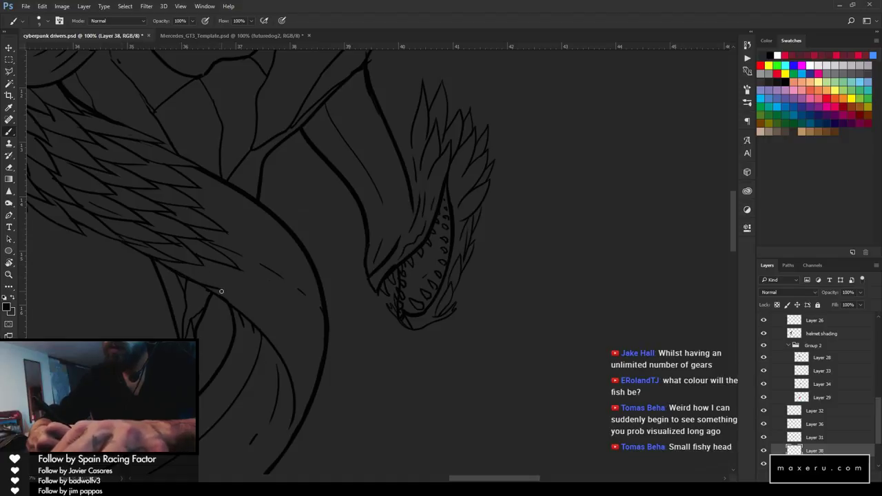
key("e")
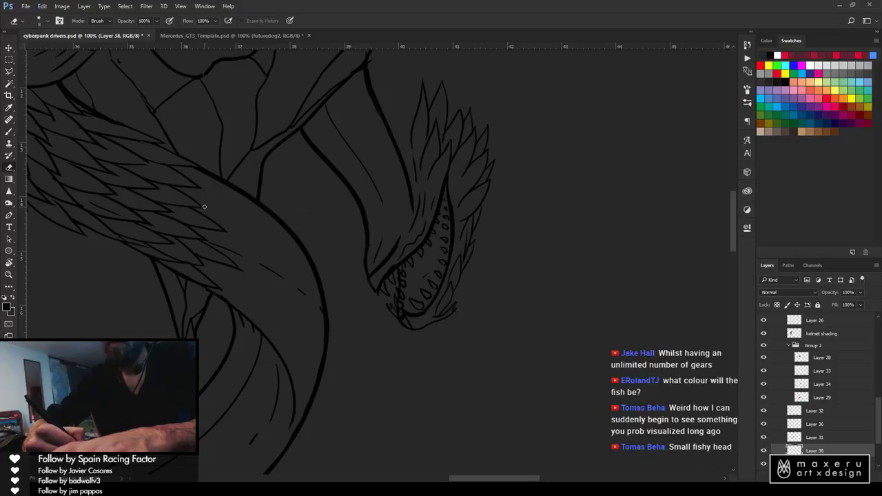
Examine how the feathered body reads within the whole illustration
key("z")
left_click(267, 284, "alt")
left_click(309, 326, "alt")
left_click(310, 326, "alt")
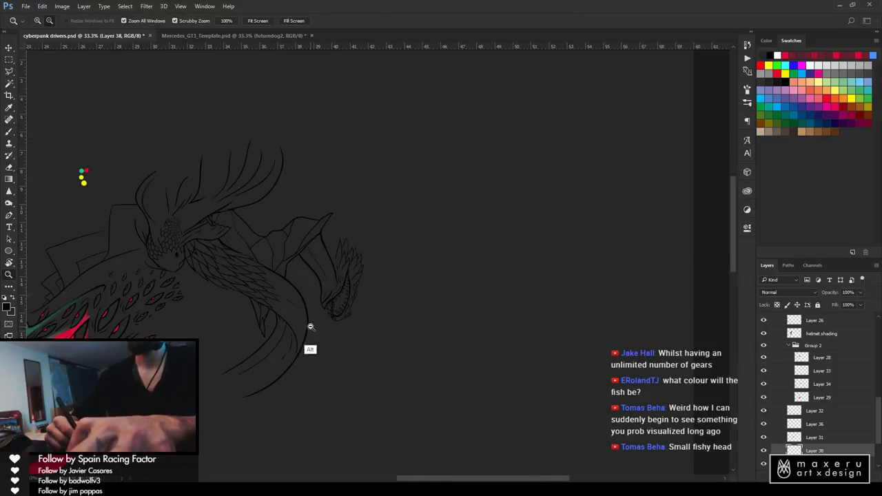
left_click(309, 326, "alt")
left_click_drag(255, 413, 404, 305)
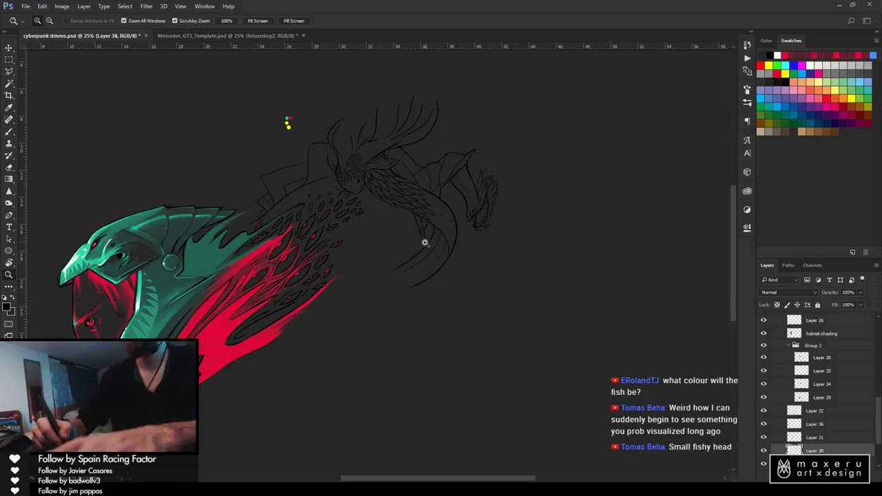
left_click(460, 229)
left_click(455, 230)
left_click(453, 230)
left_click(451, 230)
Paint the next top feather along the upper body line near the wing joint, and erase the thick line beneath it
key("b")
left_click_drag(314, 138, 165, 179)
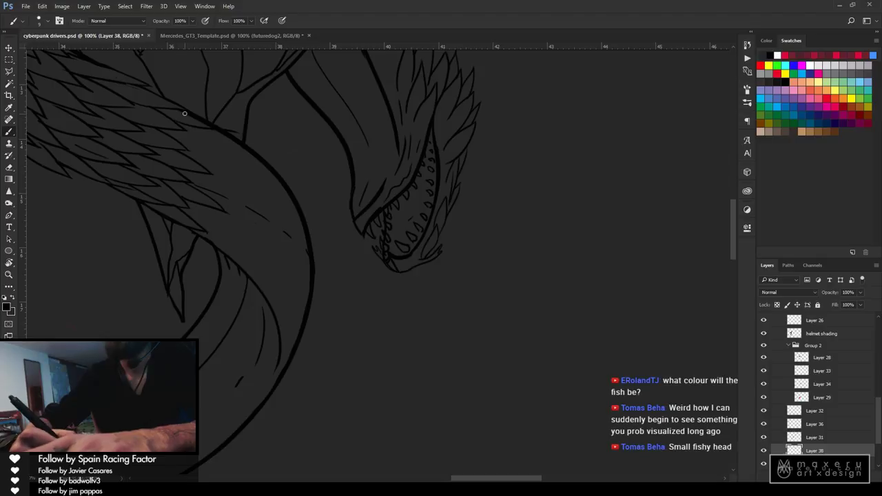
key("e")
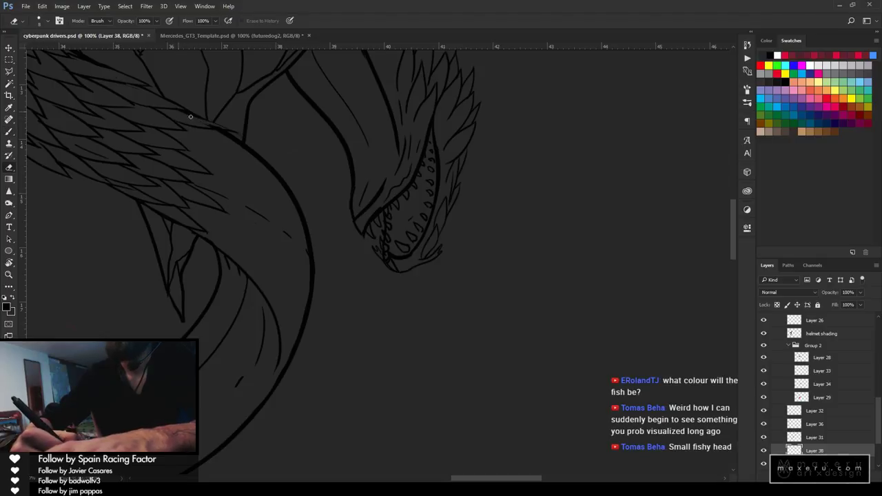
key("b")
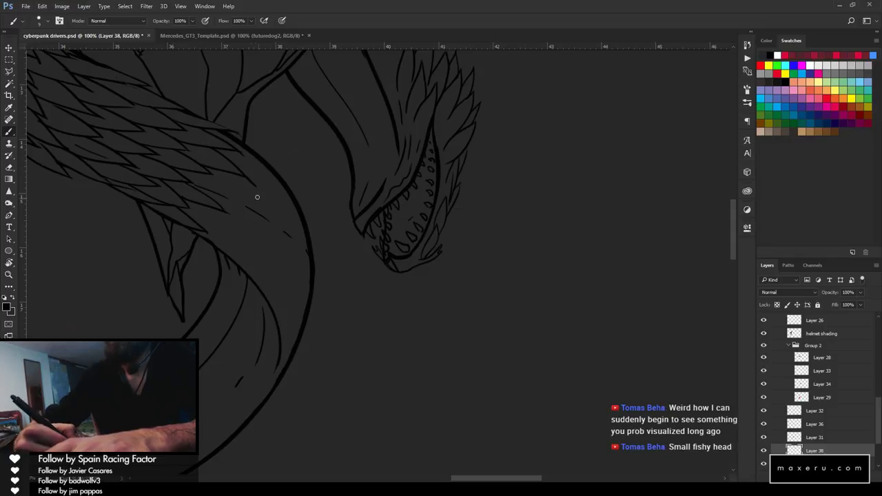
Paint more pointed feathers from the middle of the body up to the upper body line, with one tip crossing it
left_click_drag(192, 187, 253, 204)
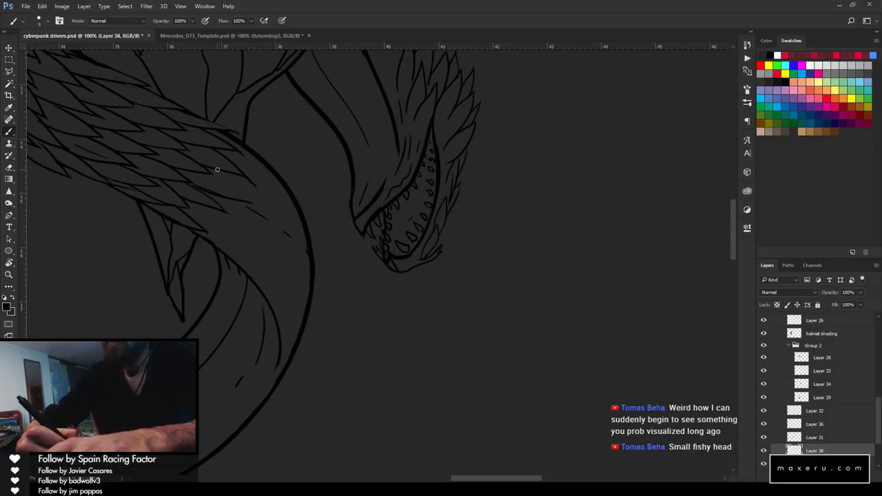
left_click_drag(216, 167, 257, 207)
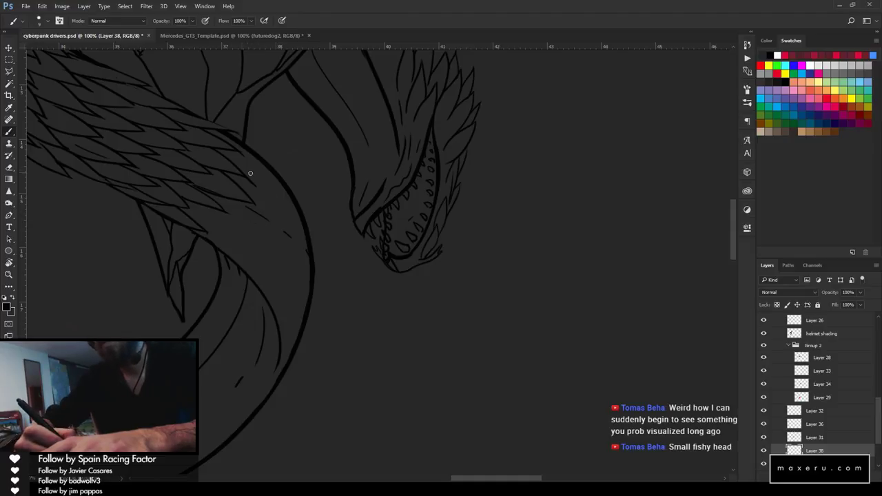
left_click_drag(236, 166, 271, 180)
left_click_drag(233, 150, 264, 174)
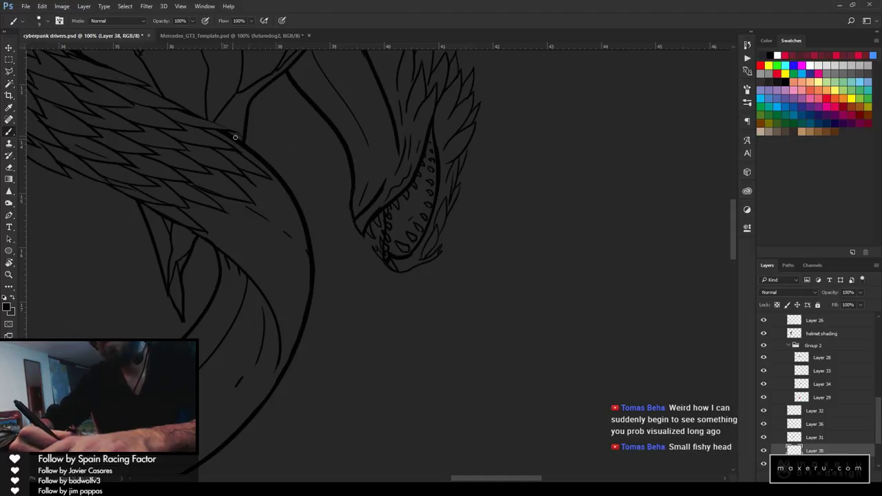
left_click_drag(245, 143, 273, 159)
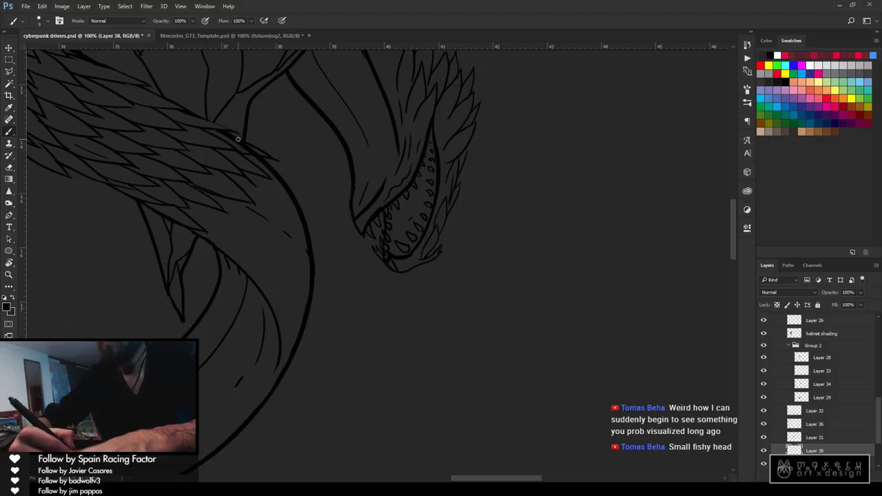
Erase the thick body line under the crossing feather, paint a longer tip further along the outer curve, and clear the line beneath
key("e")
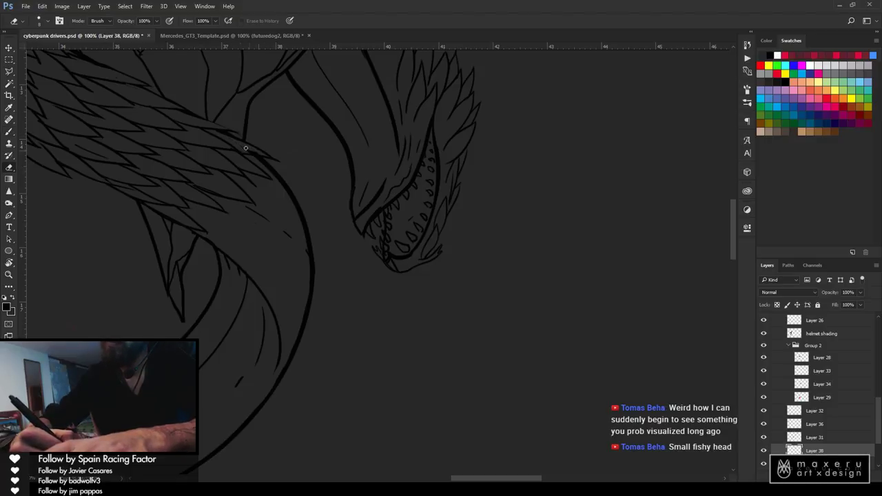
key("b")
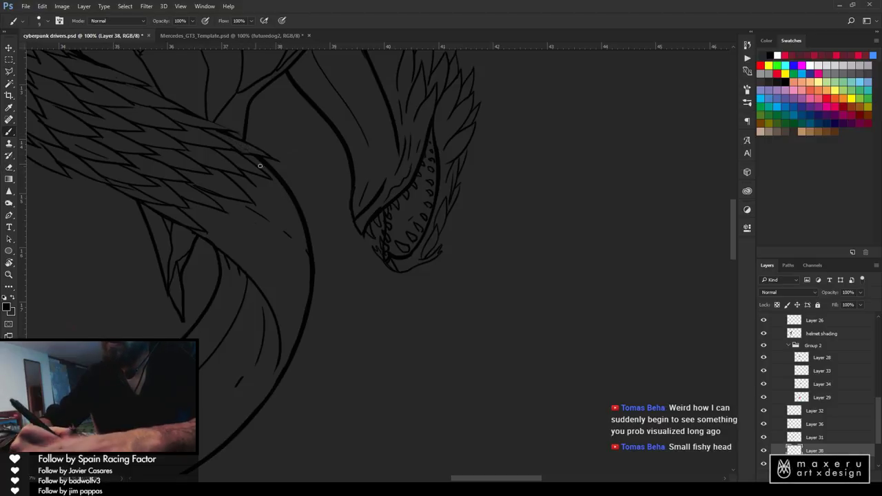
left_click_drag(262, 157, 306, 194)
key("ctrl+z")
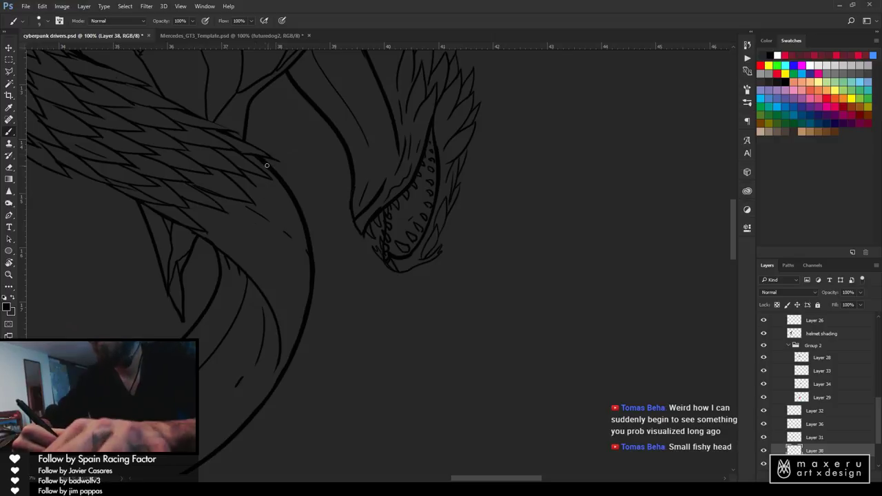
left_click_drag(262, 157, 306, 206)
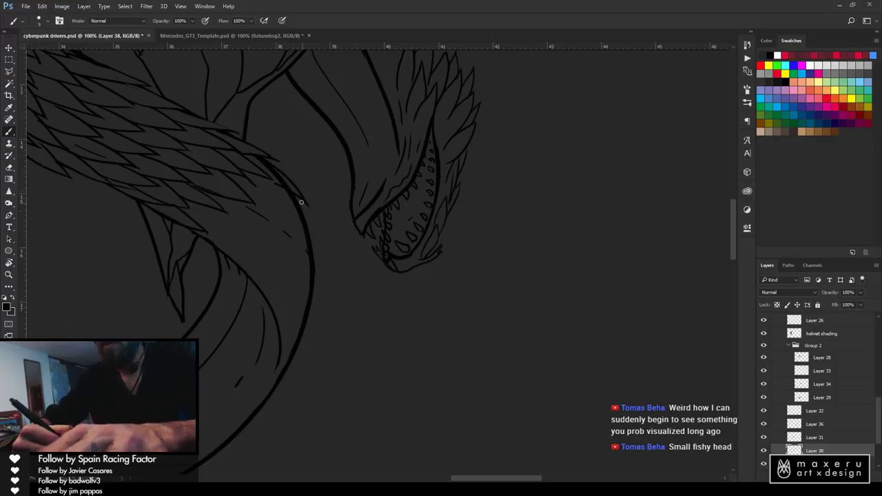
key("e")
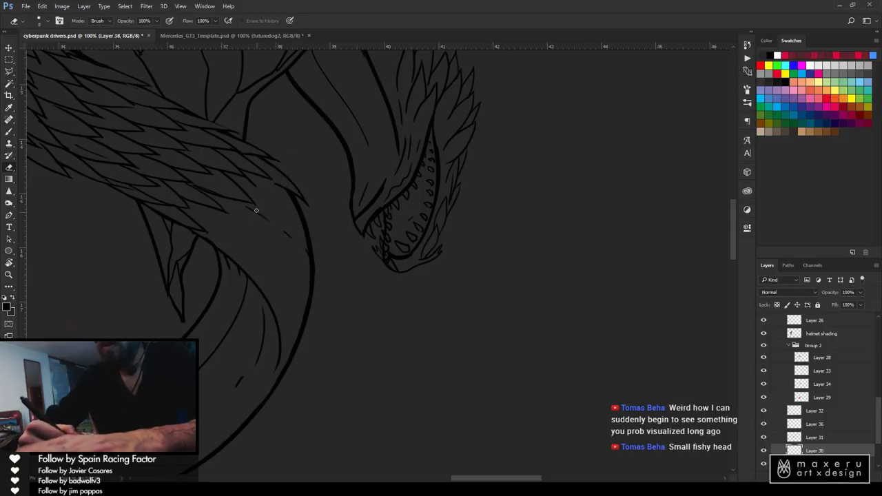
Add a pointed feather inside the outer curve and another tip across the body line, erasing the line parts they overlap
key("b")
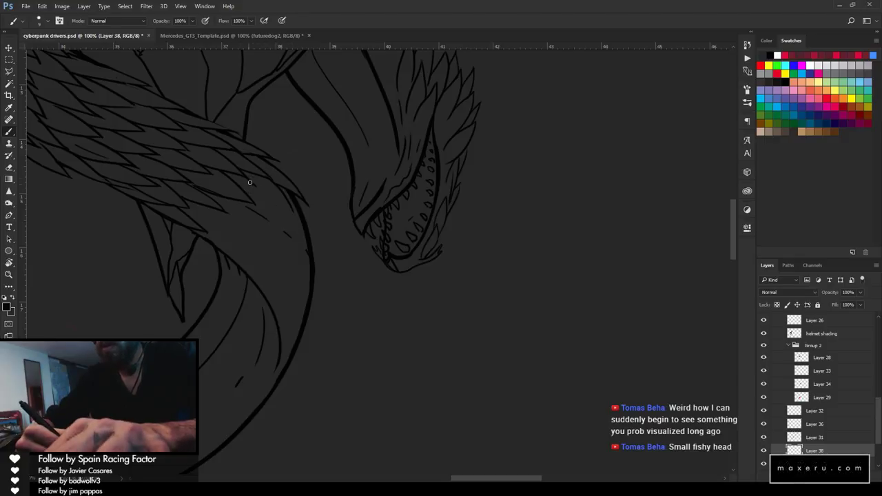
key("e")
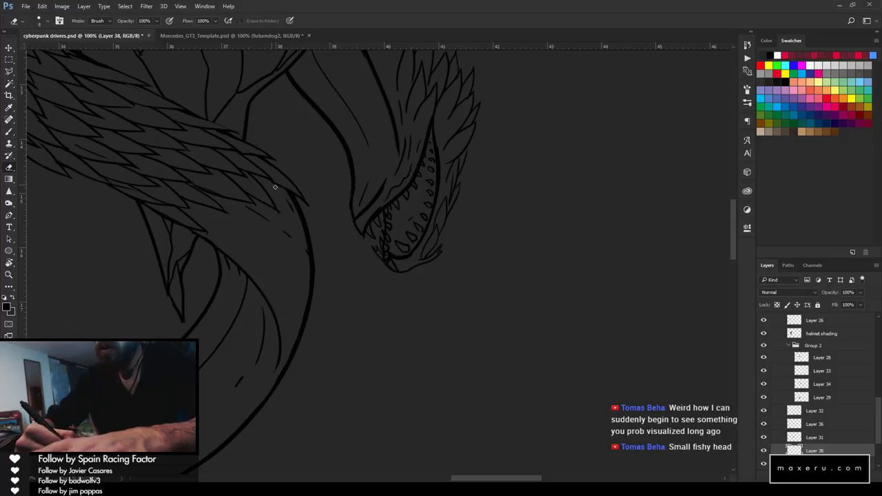
key("b")
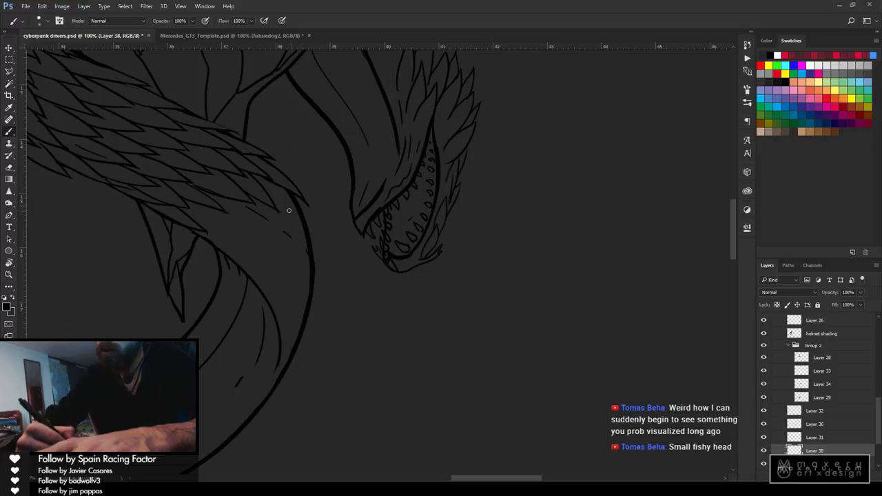
left_click_drag(279, 203, 314, 228)
key("ctrl+alt+z")
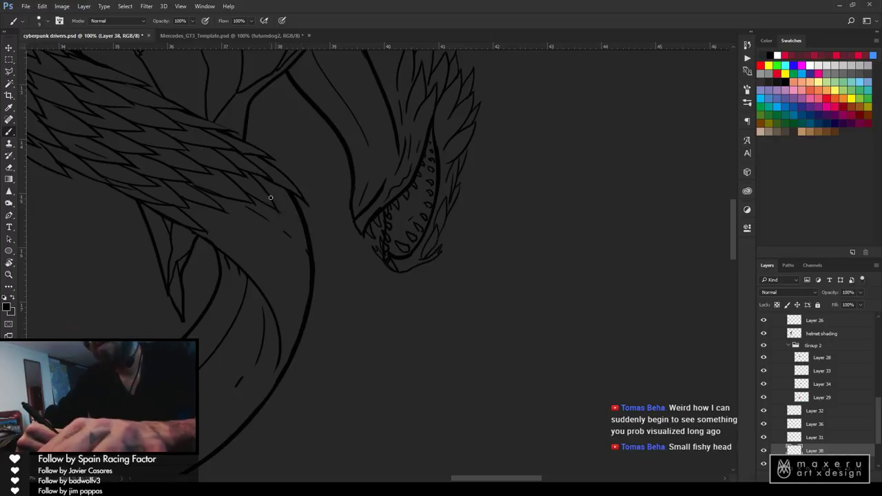
left_click_drag(269, 196, 319, 241)
key("e")
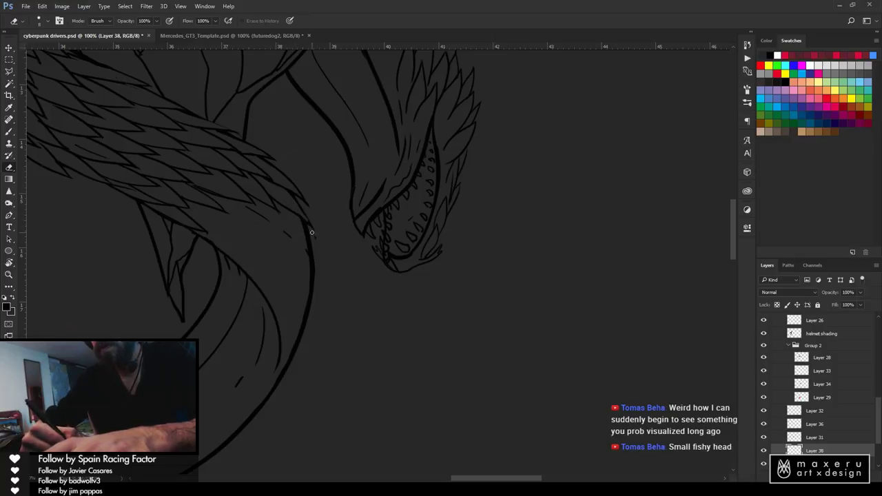
Examine the rear creature's feathered line art in the context of the whole illustration, including the coloured helmeted dragon
key("b")
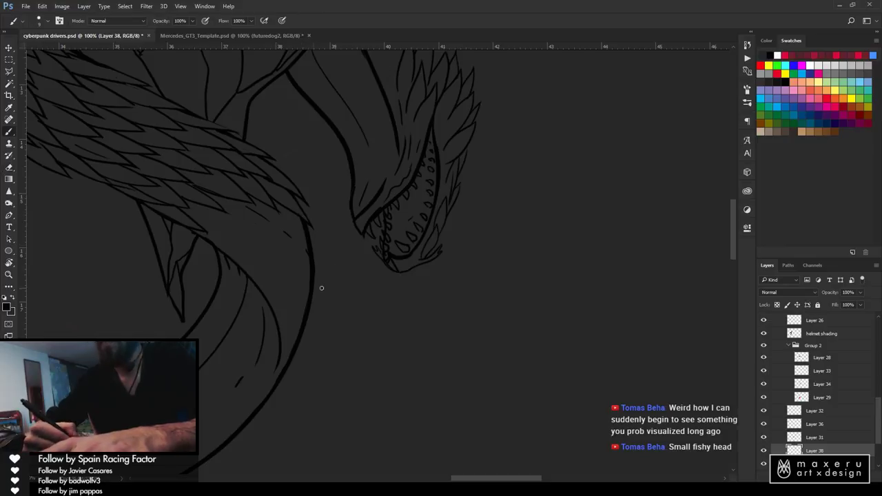
key("z")
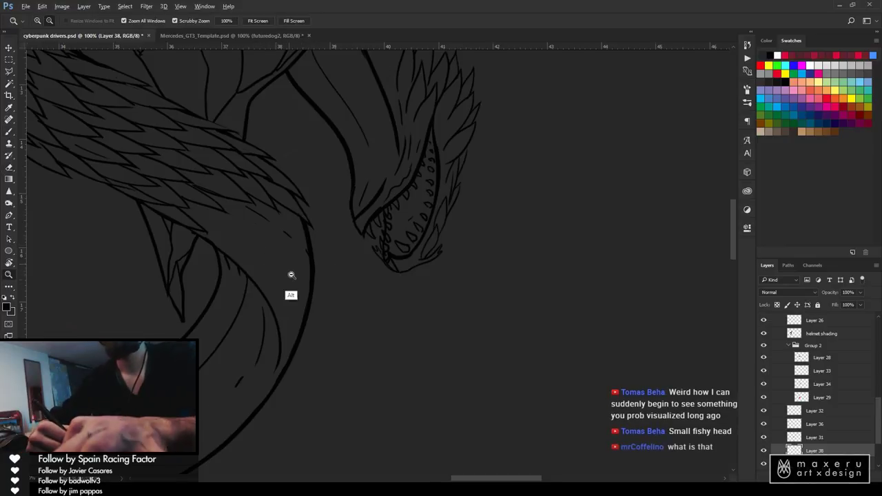
left_click(300, 279, "alt")
left_click(312, 281, "alt")
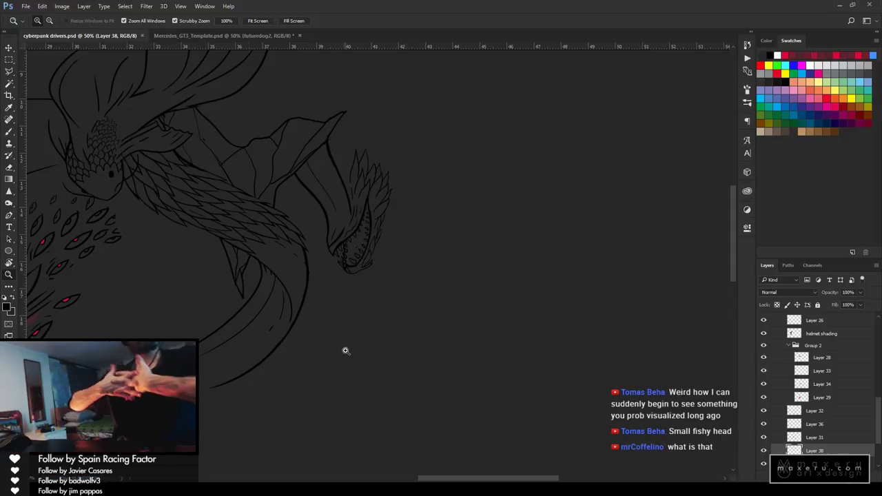
left_click(344, 348, "alt")
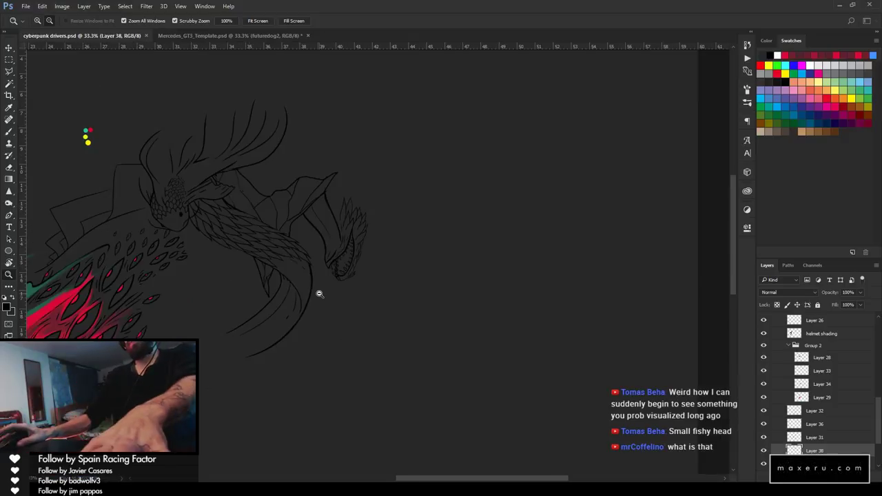
left_click_drag(319, 292, 474, 205)
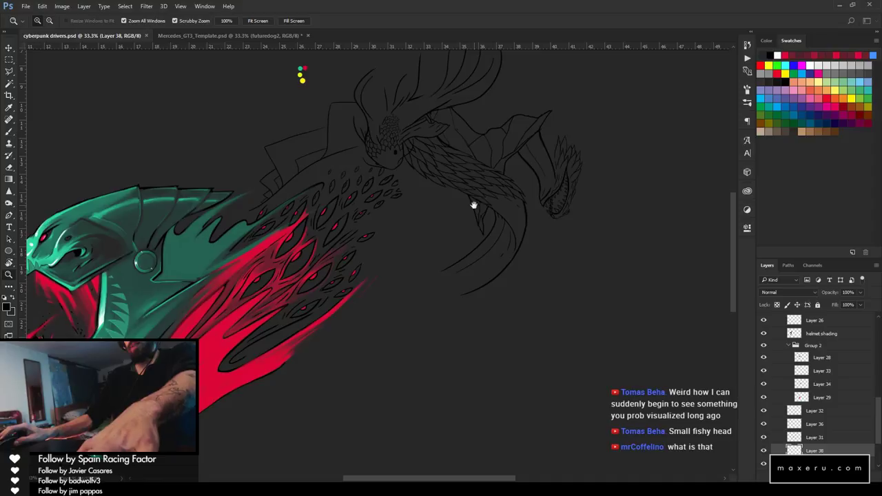
left_click(461, 280, "alt")
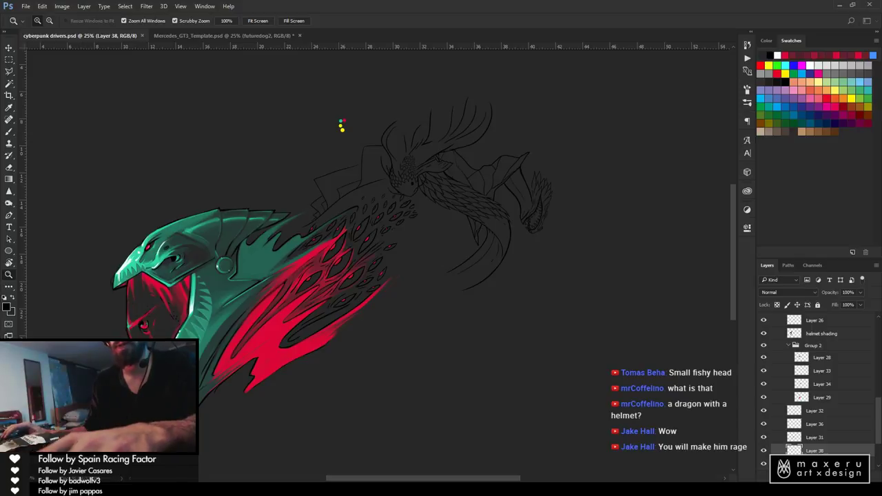
Switch to rFactor 2, close the crashed program, and open the Mercedes AMG GT3 #2 in the relaunched game's showroom
key("alt+Tab")
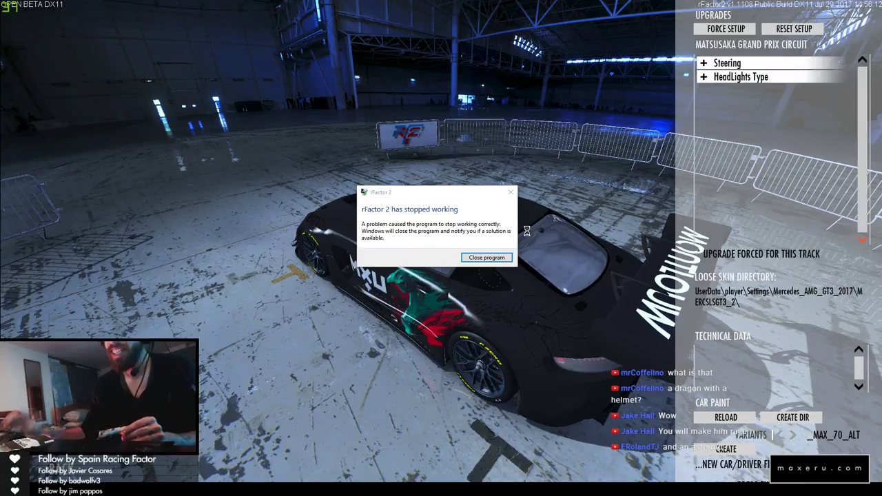
left_click(488, 258)
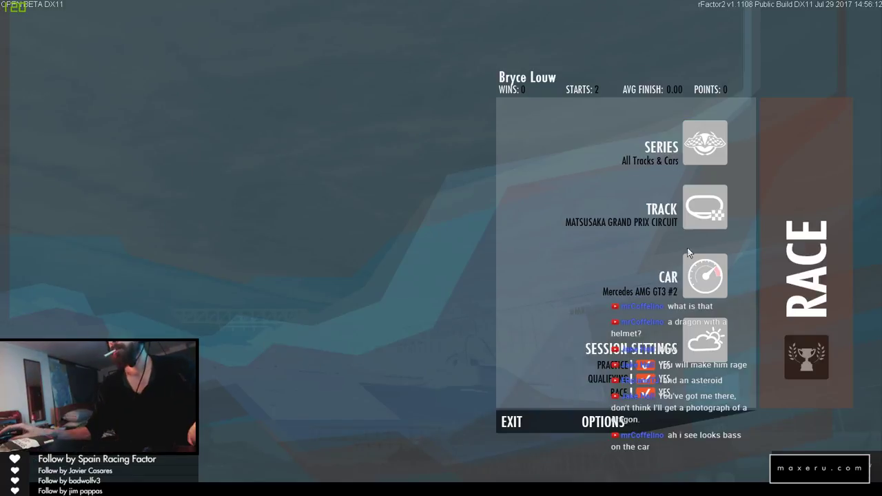
left_click(703, 275)
left_click(256, 420)
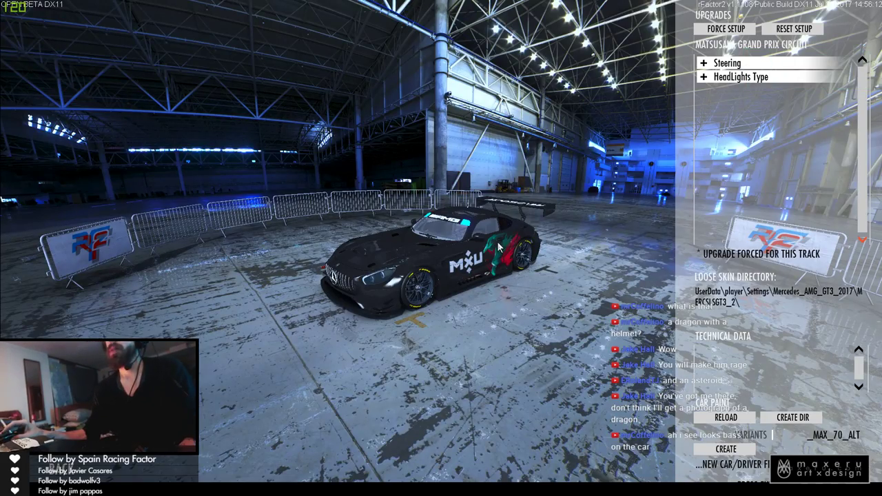
Examine the dragon livery on the car's side in the showroom, both close up and from further away
left_click_drag(366, 315, 517, 283)
scroll(519, 277, "up", 3)
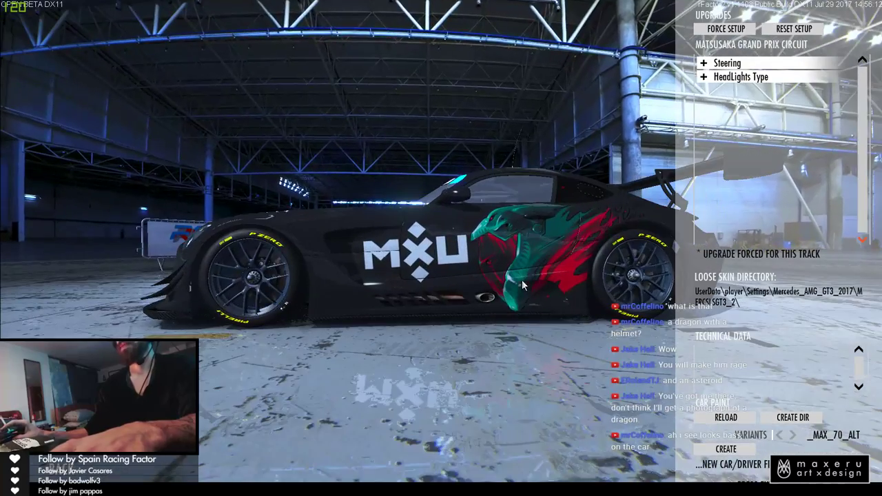
left_click_drag(536, 239, 513, 256)
scroll(615, 268, "down", 3)
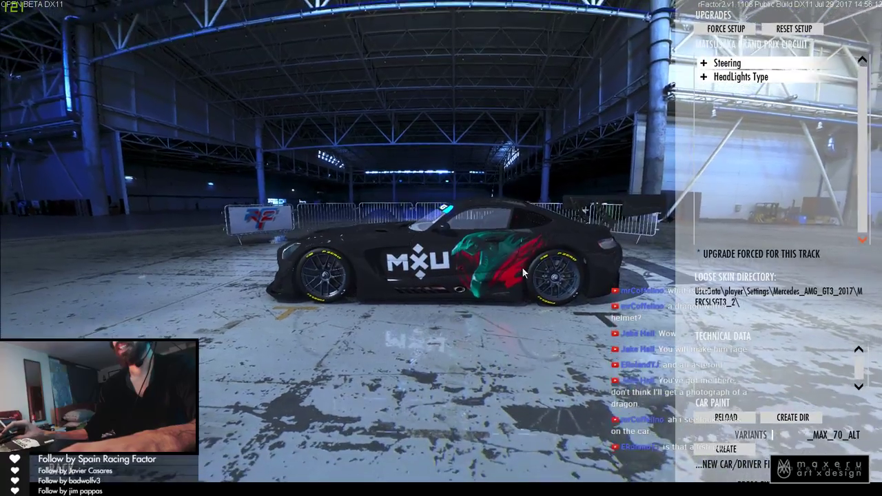
Return to Photoshop and examine the rear creature's line art beside the eye-covered body
key("alt+Tab")
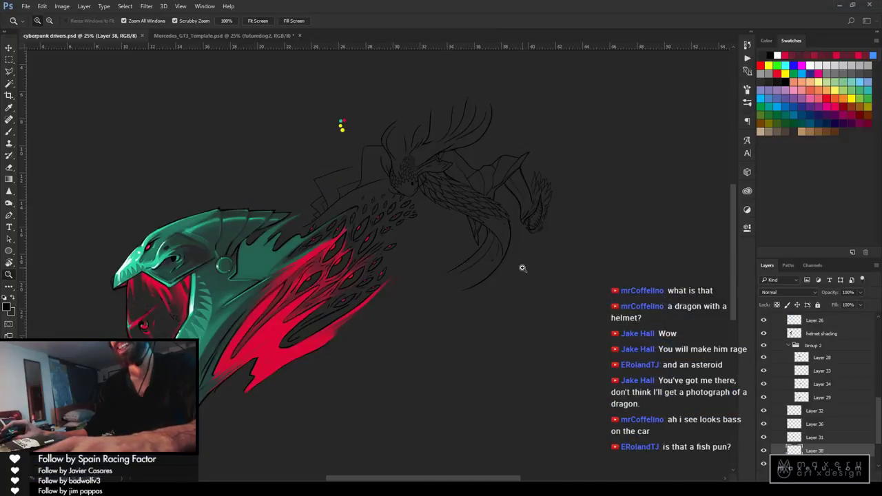
left_click(473, 216)
left_click(436, 221)
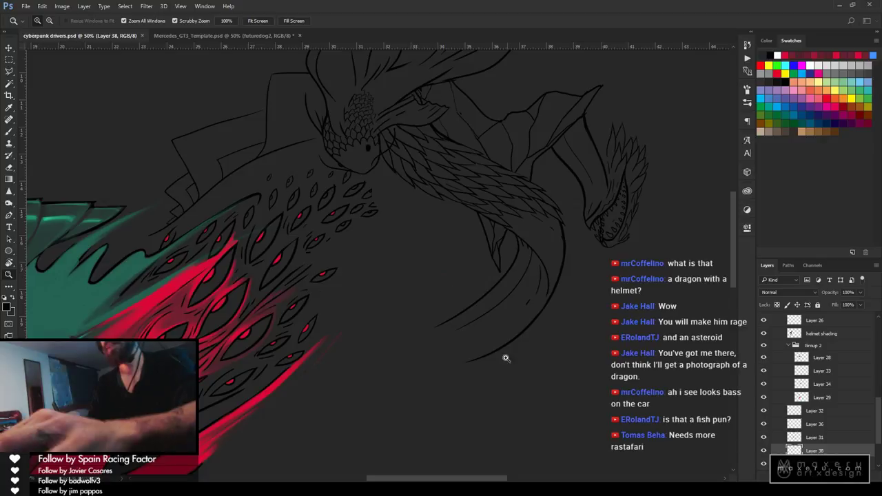
key("b")
left_click_drag(384, 234, 413, 205)
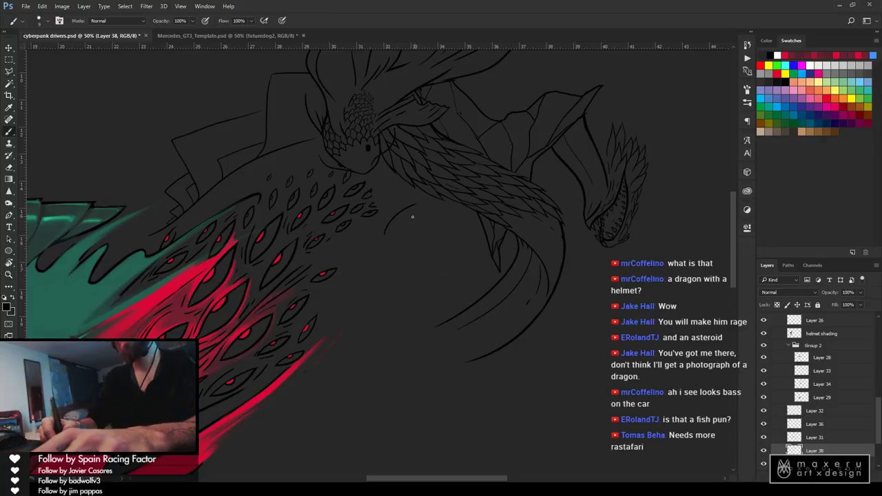
left_click_drag(391, 235, 414, 203)
mouse_move(388, 235)
left_mouse_down()
mouse_move(435, 228)
mouse_move(425, 254)
left_mouse_up()
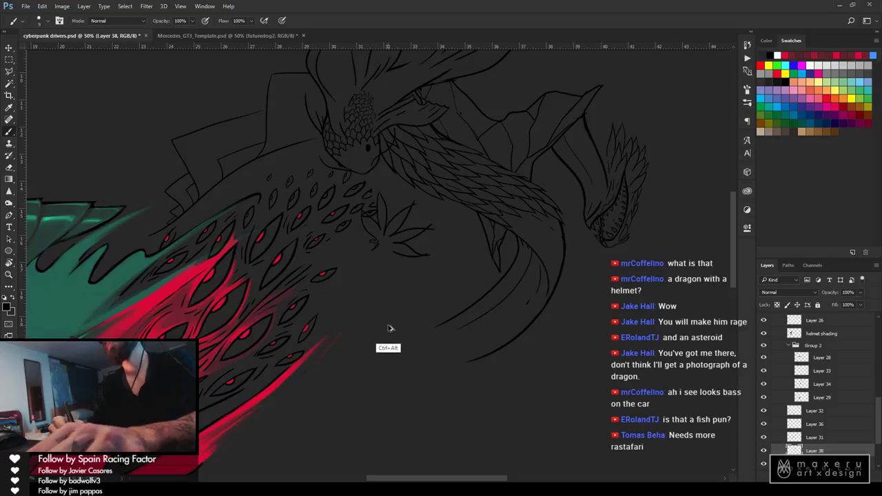
key("ctrl+alt+z")
key("ctrl+alt+z")
key("ctrl+alt+z")
key("ctrl+alt+z")
key("ctrl+alt+z")
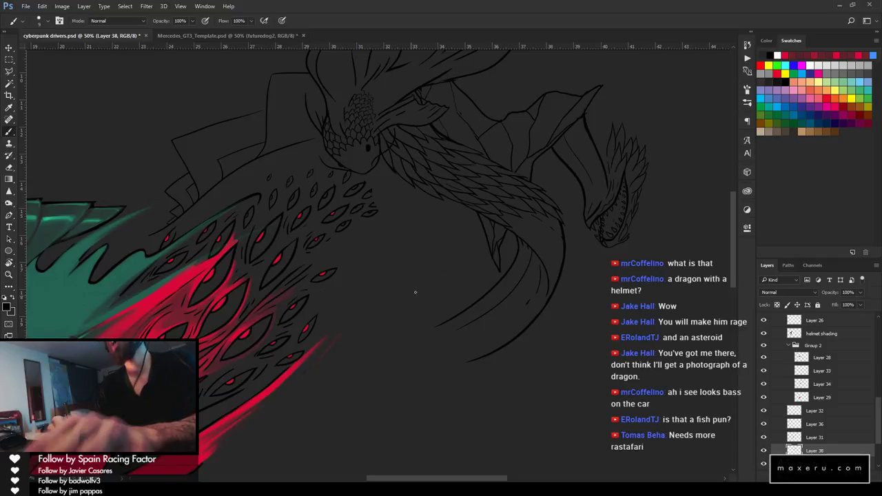
Paint another row of pointed feathers across the creature's body, from above the small lower fin to the outer curve
left_click_drag(471, 182, 449, 315)
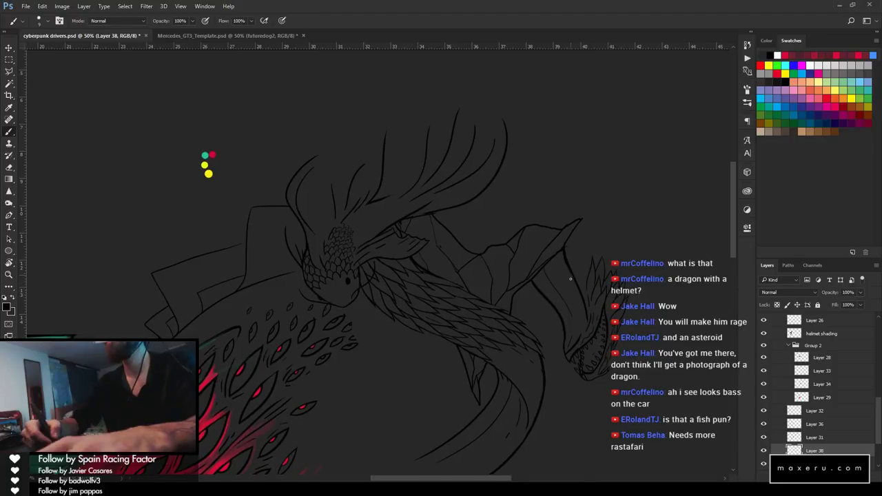
scroll(549, 403, "up", 2)
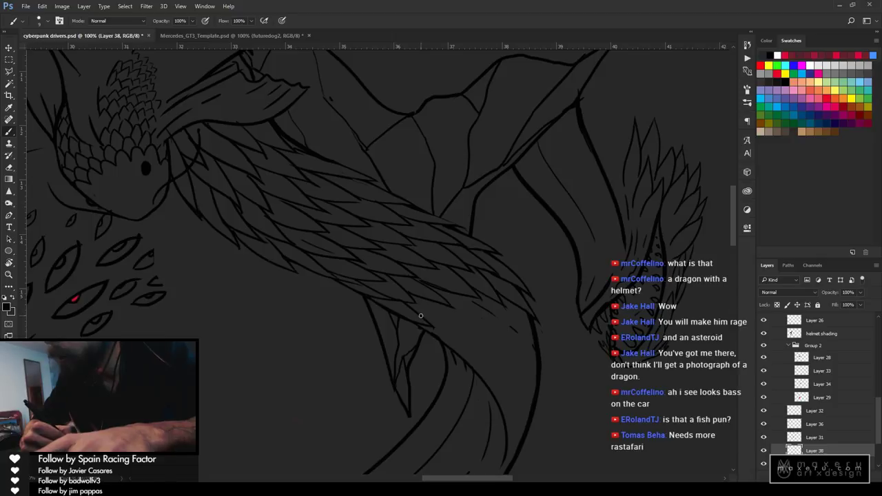
left_click_drag(461, 315, 496, 335)
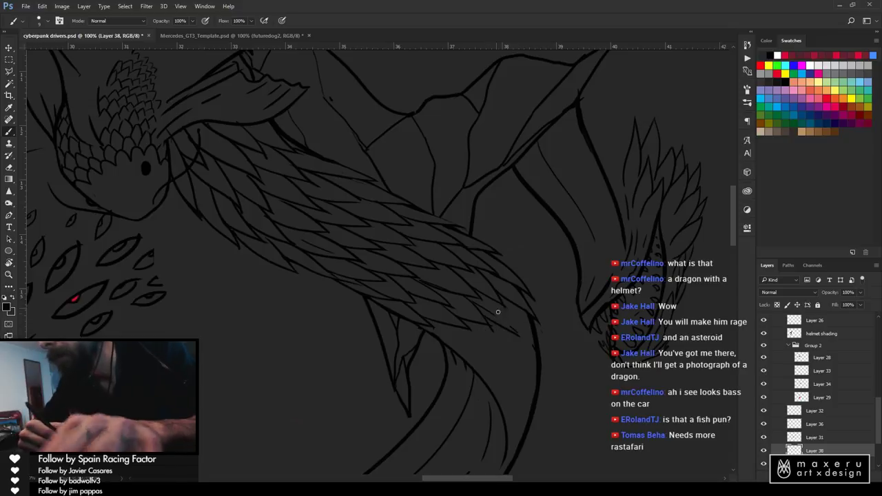
key("e")
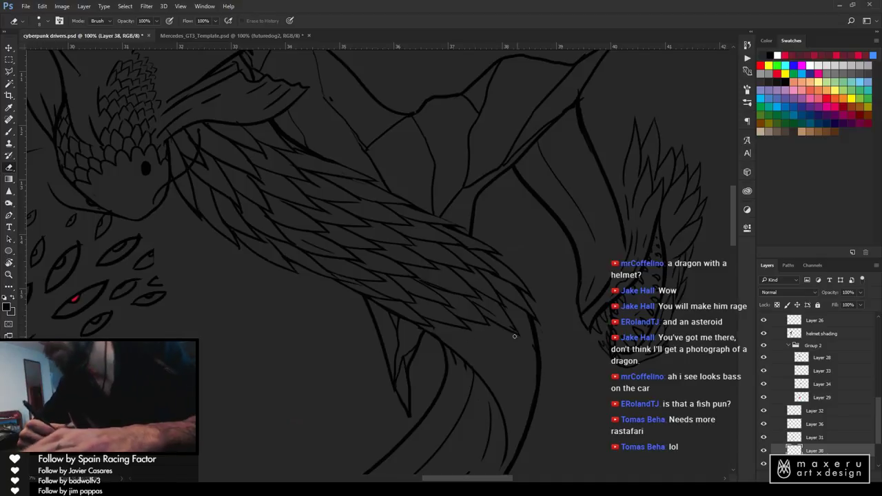
Ink the last pointed scales of the current row at the body's outer bend and erase the outline overlapping them
key("b")
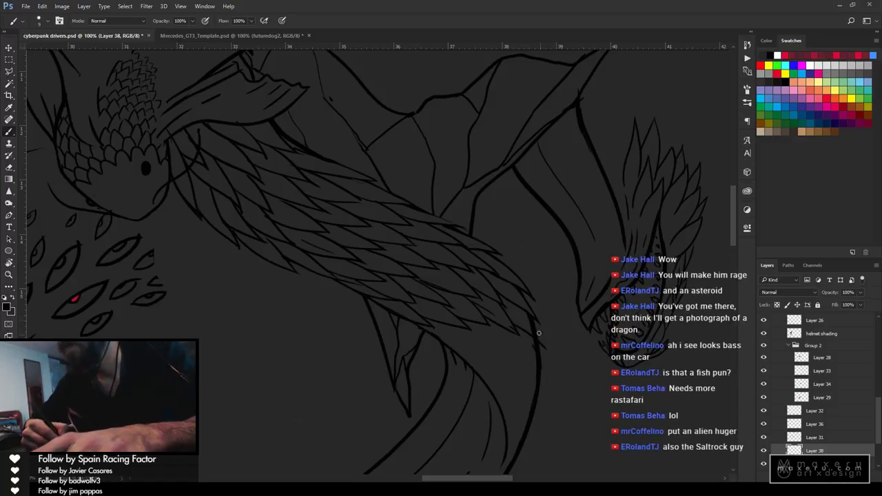
key("e")
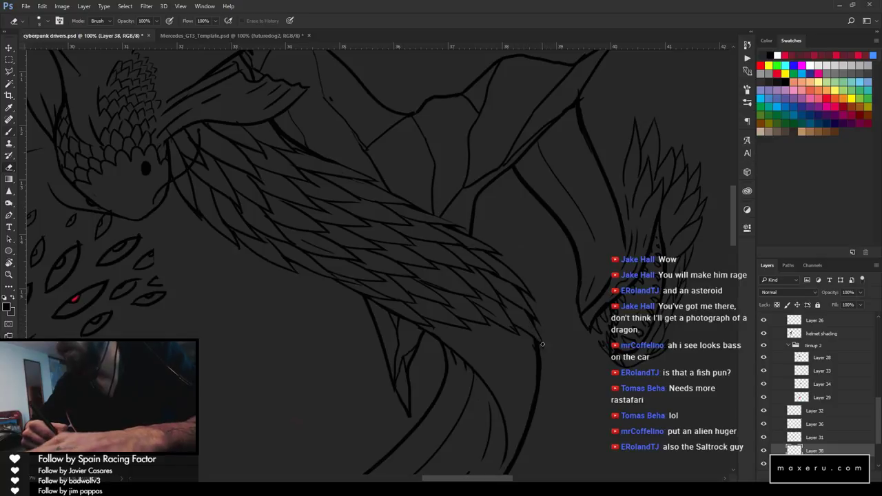
key("b")
key("e")
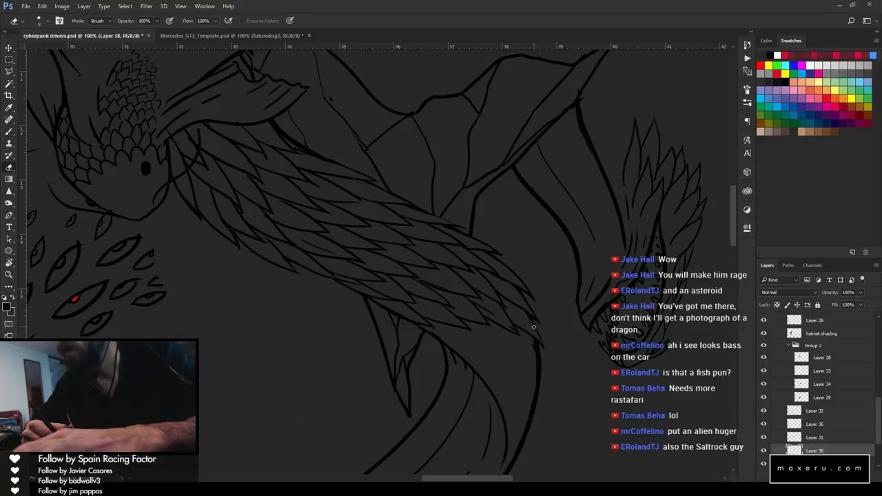
key("b")
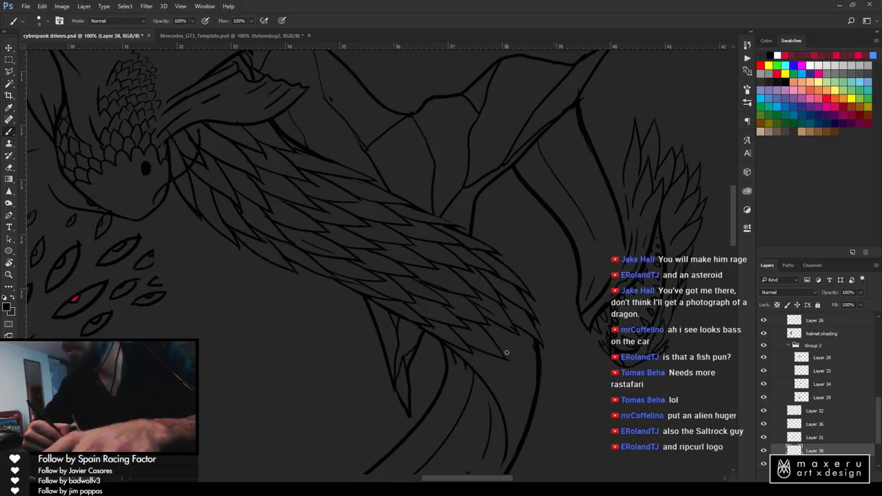
Extend the next row of scales to the body's outer edge, finishing with a pointed tip, and erase the thick outline beneath it
key("e")
key("b")
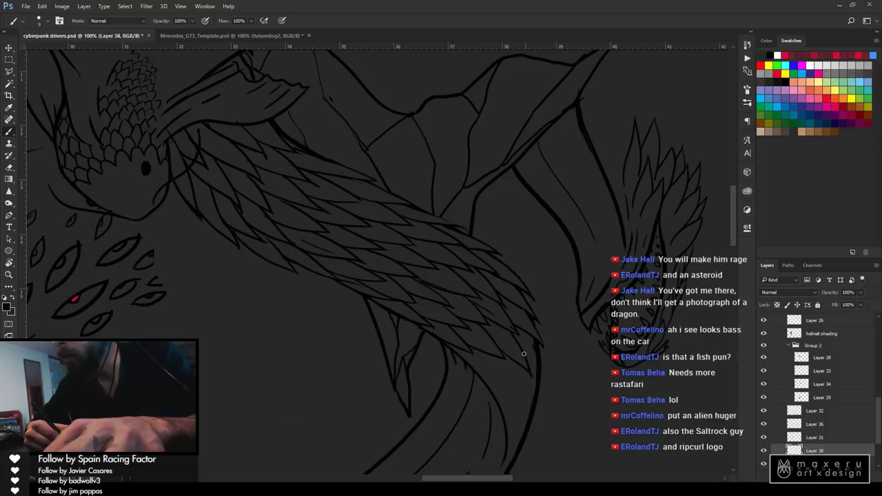
left_click_drag(540, 353, 547, 388)
key("e")
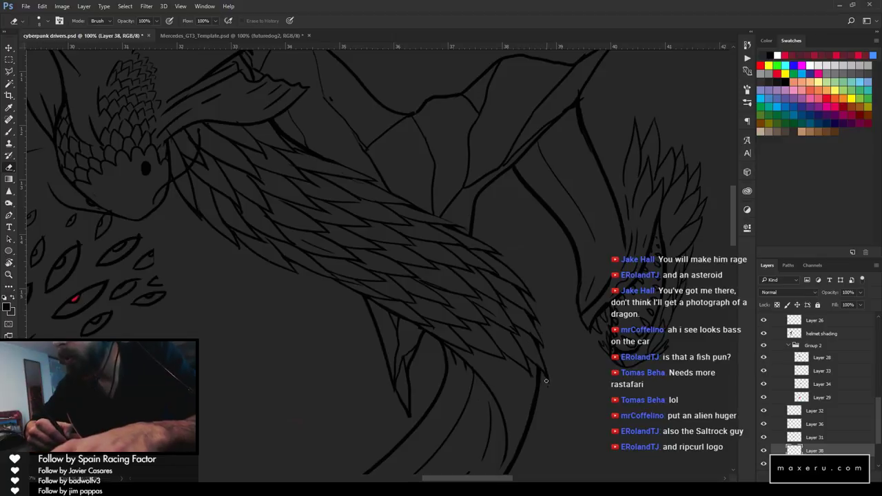
Start a new row of pointed scales at the body's inner edge beside the small fin, and erase body lines crossing it
key("z")
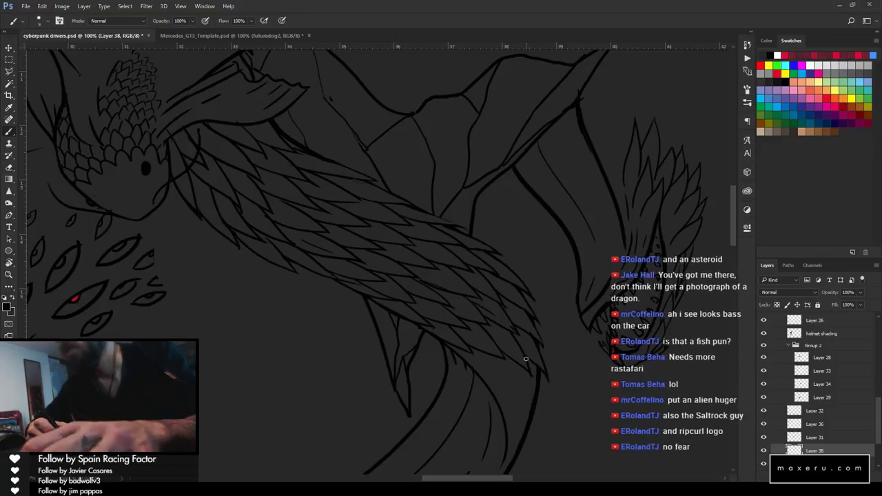
left_click(463, 341, "alt")
left_click(464, 341, "alt")
left_click(463, 341, "alt")
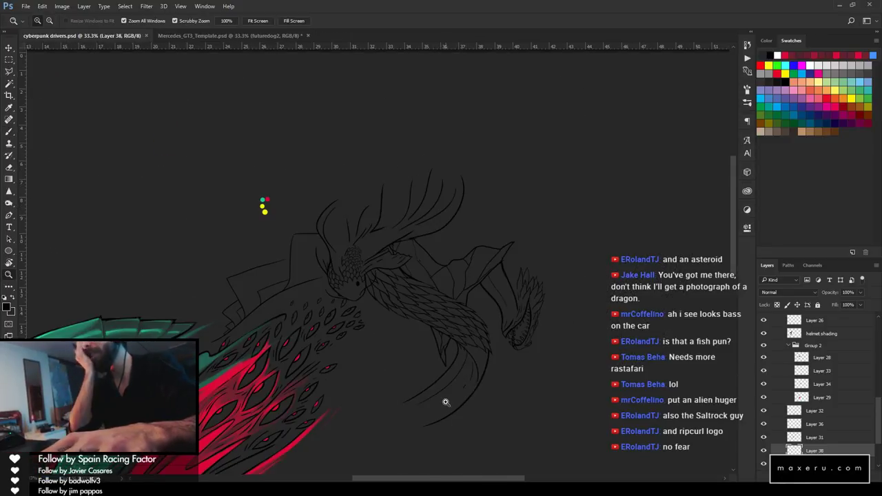
left_click(504, 357)
left_click(507, 359)
key("b")
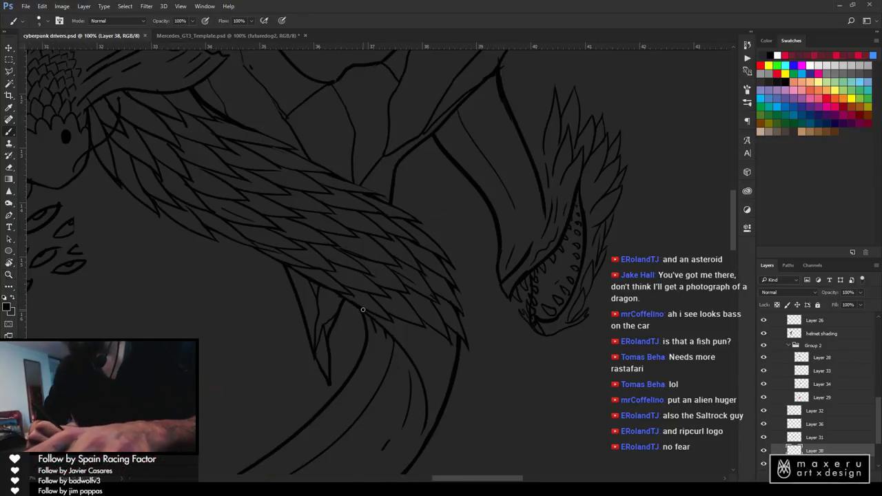
key("ctrl+z")
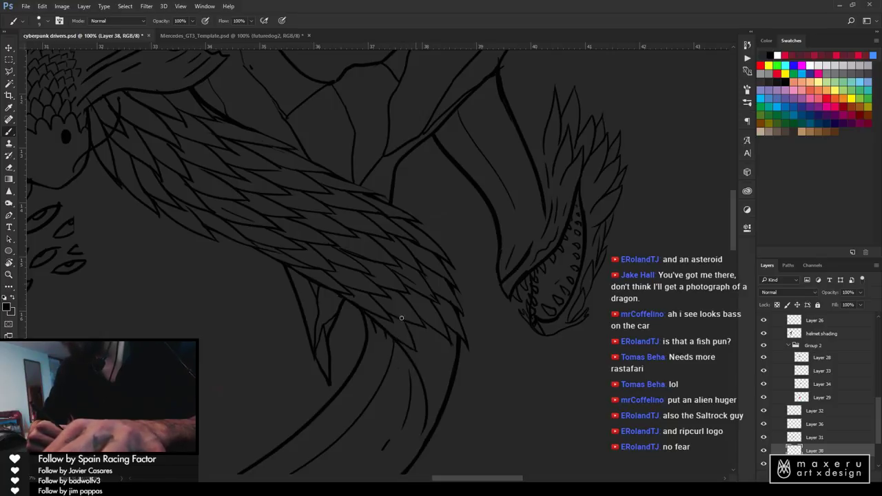
key("e")
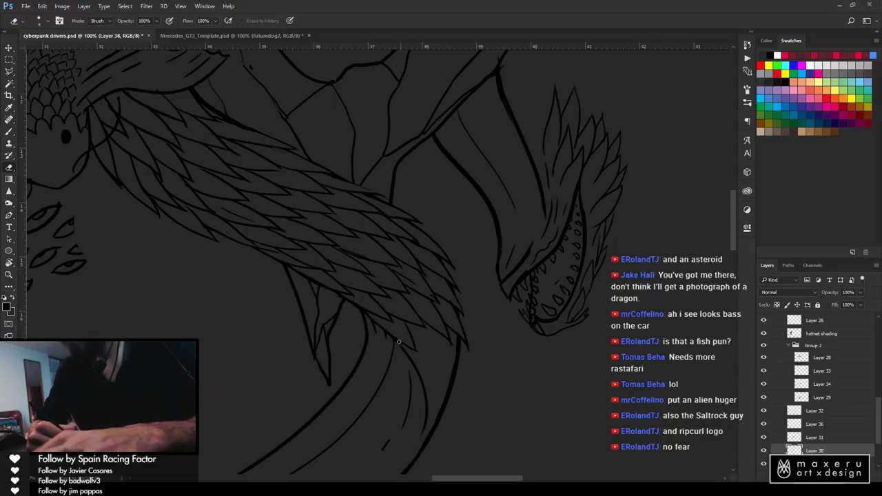
Continue the scale row across to the outer edge with two more pointed tips, and erase the outline and stray lines around them
key("b")
left_click_drag(412, 340, 445, 363)
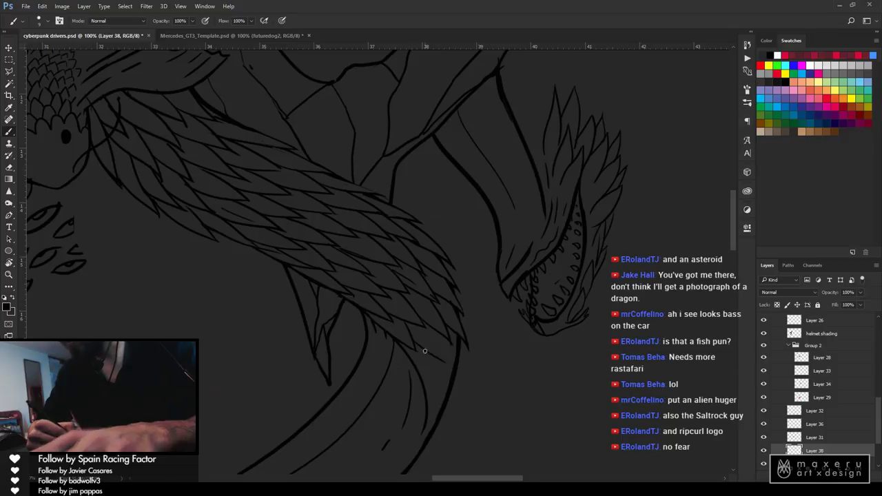
left_click_drag(434, 330, 445, 373)
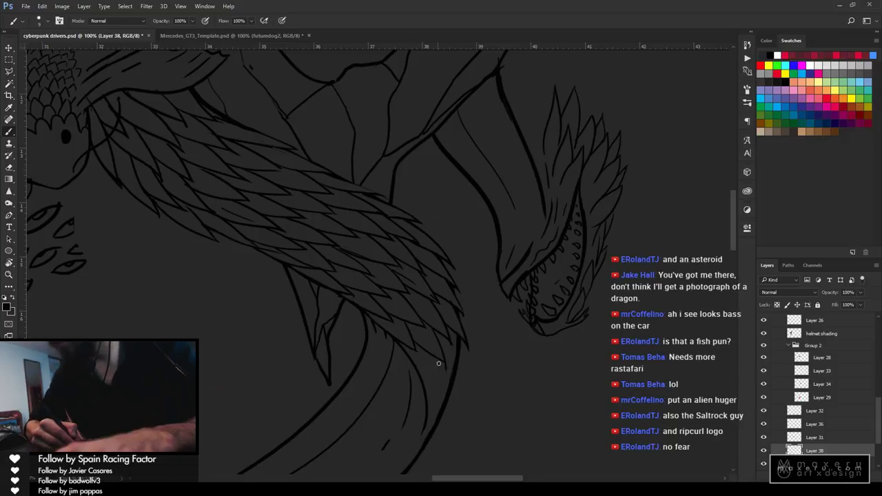
key("e")
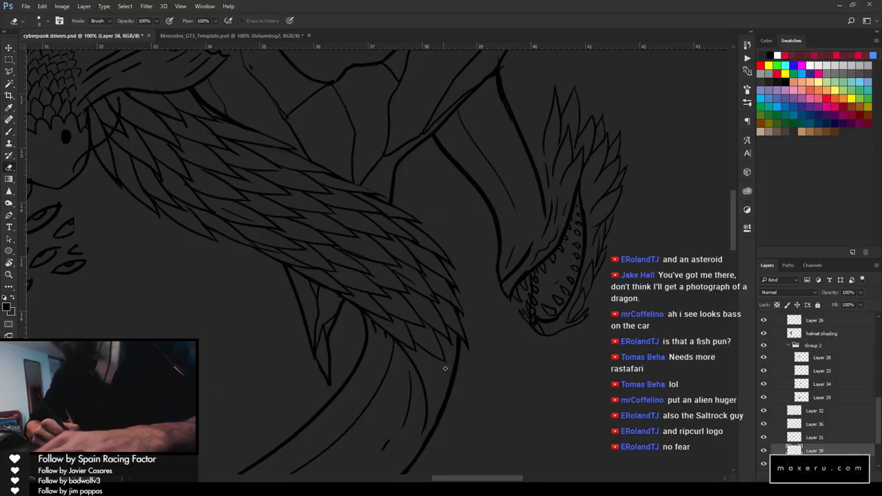
key("b")
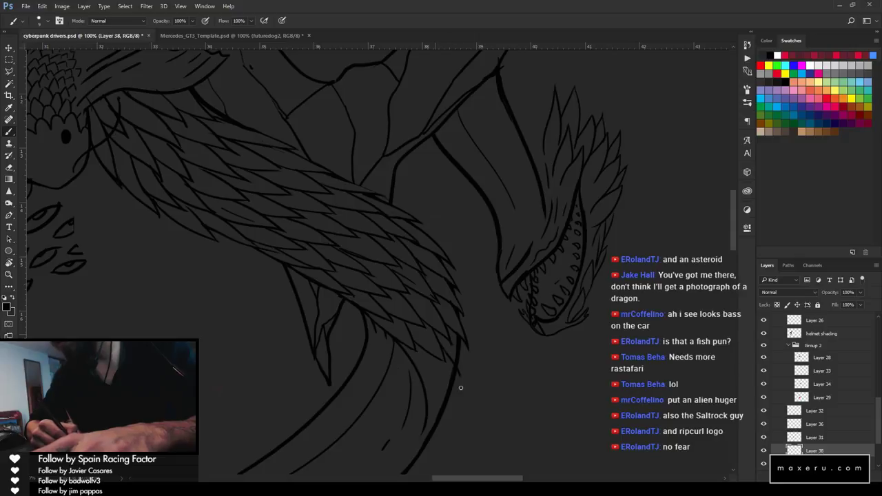
left_click_drag(461, 352, 461, 383)
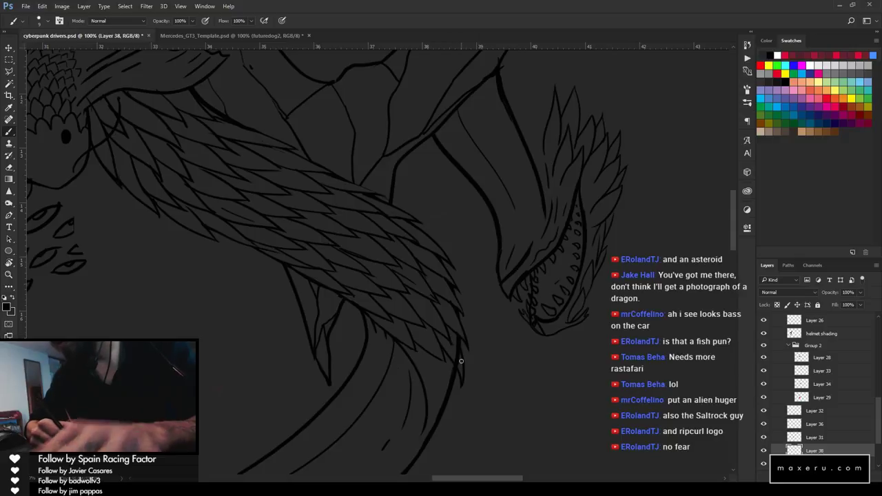
key("e")
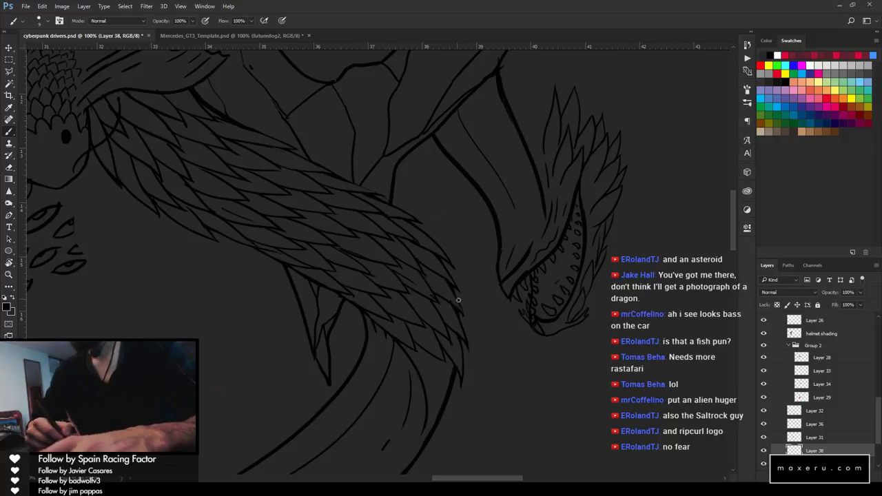
Add another pointed scale at the inner edge below the last row and erase the curved guide line overlapping it
key("z")
left_click(444, 326, "alt")
left_click(450, 331, "alt")
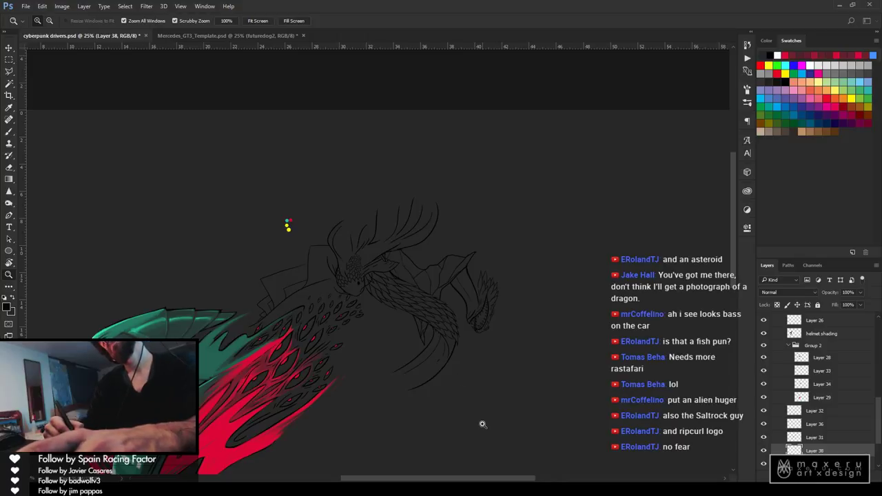
left_click(471, 368)
left_click(472, 363)
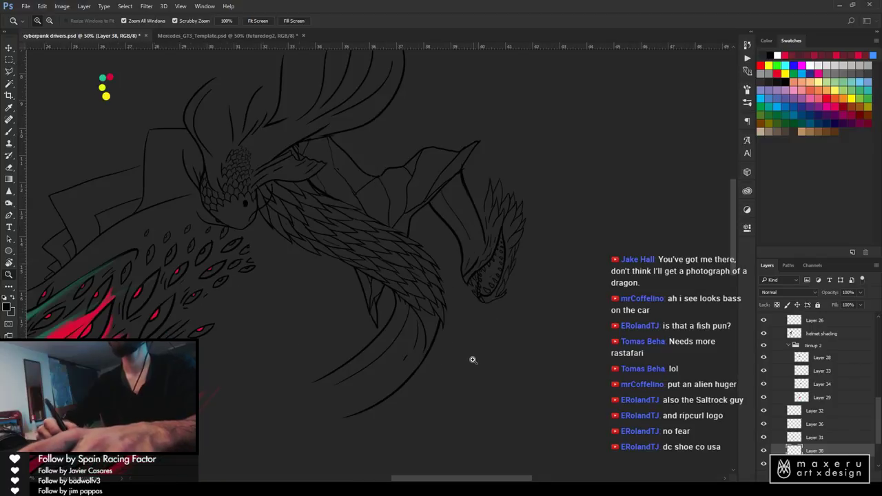
left_click(473, 360)
key("b")
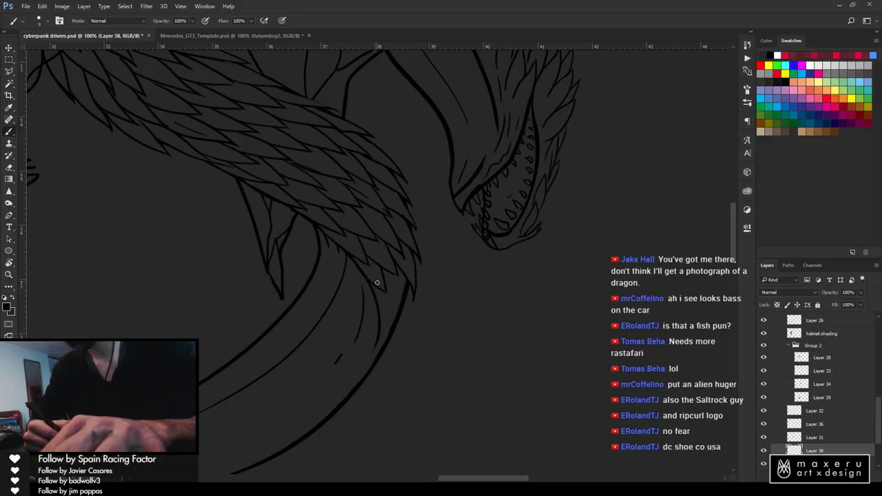
key("e")
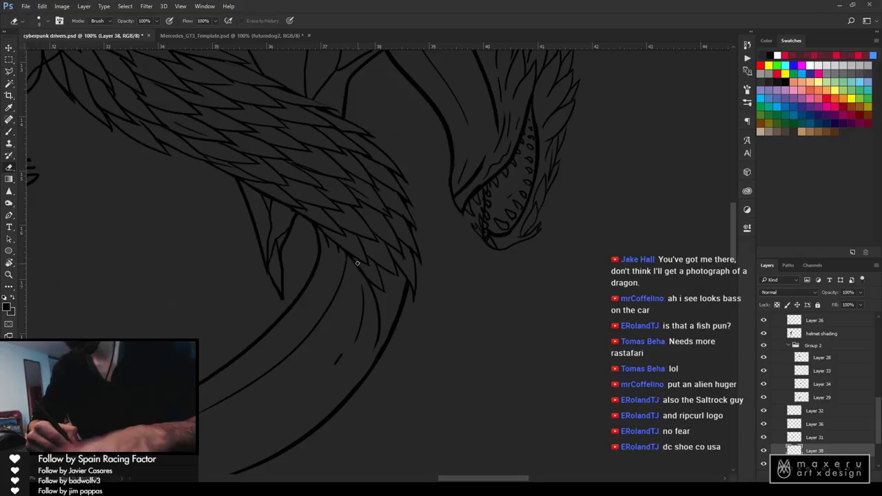
Draw the remaining scales of this row to the outer outline and erase the thick outline running through them
key("b")
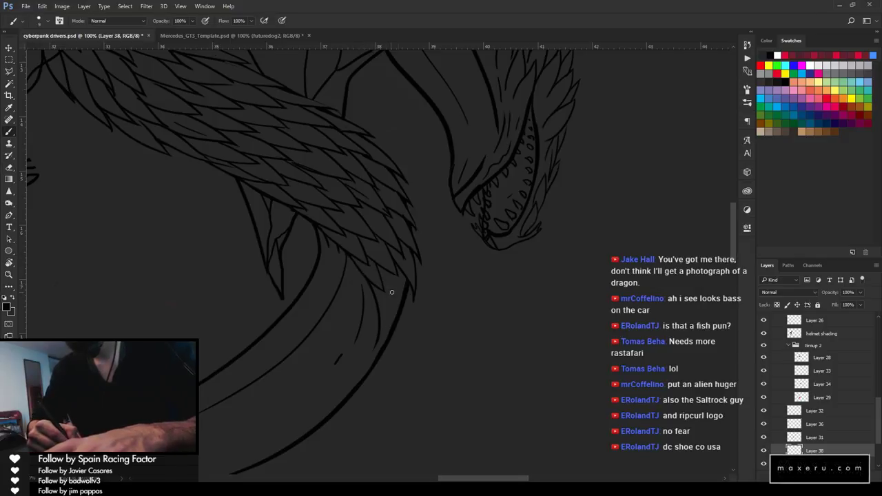
left_click_drag(383, 287, 403, 306)
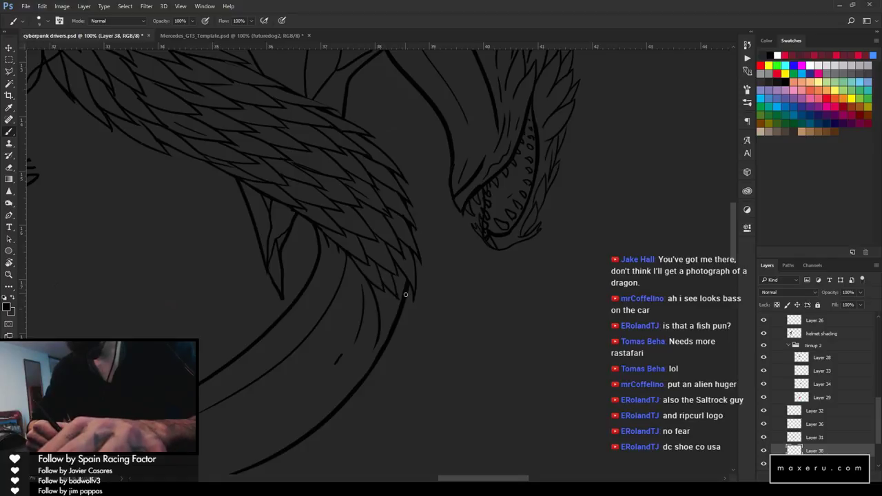
left_click_drag(411, 310, 411, 285)
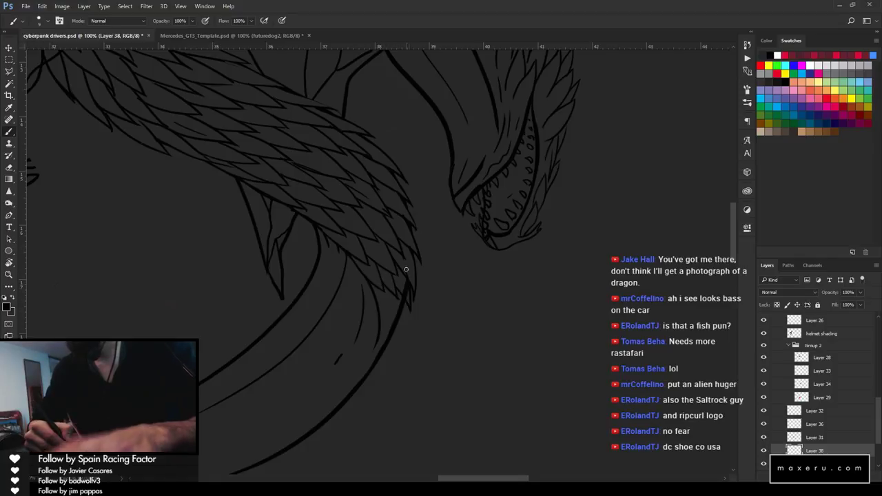
key("e")
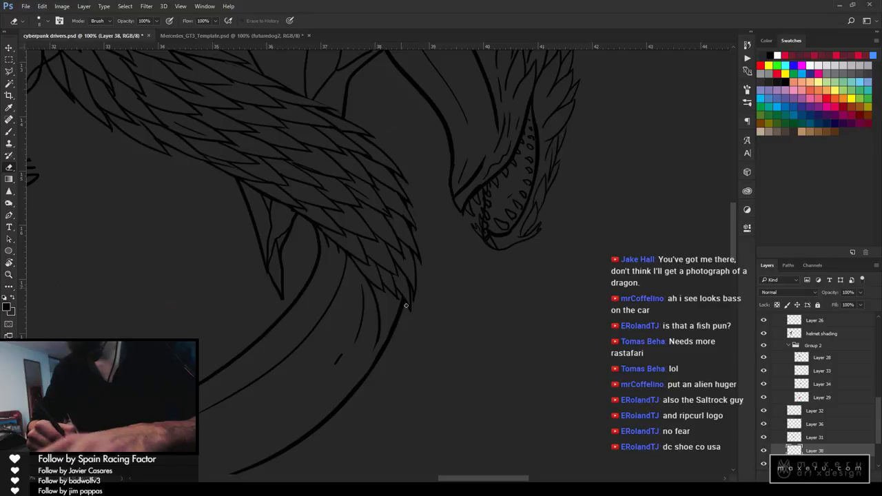
Add narrow pointed scales tapering down along the outer outline and erase the outline segments behind them
key("b")
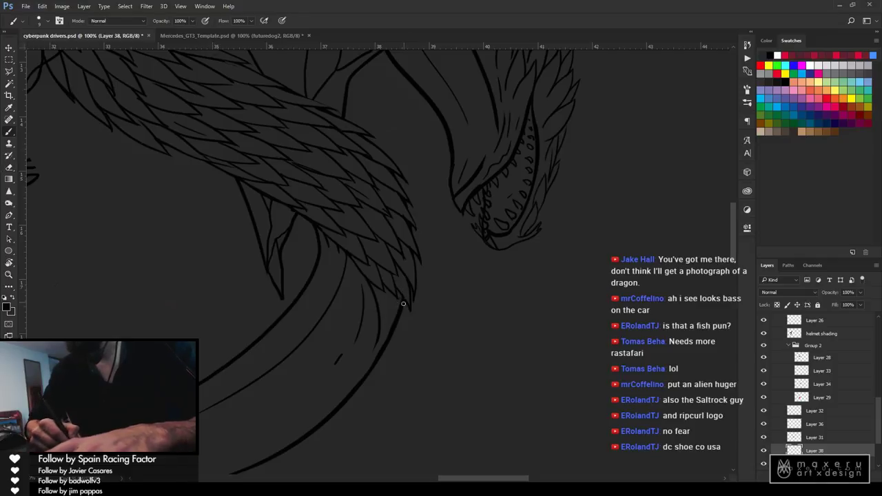
left_click_drag(404, 300, 387, 342)
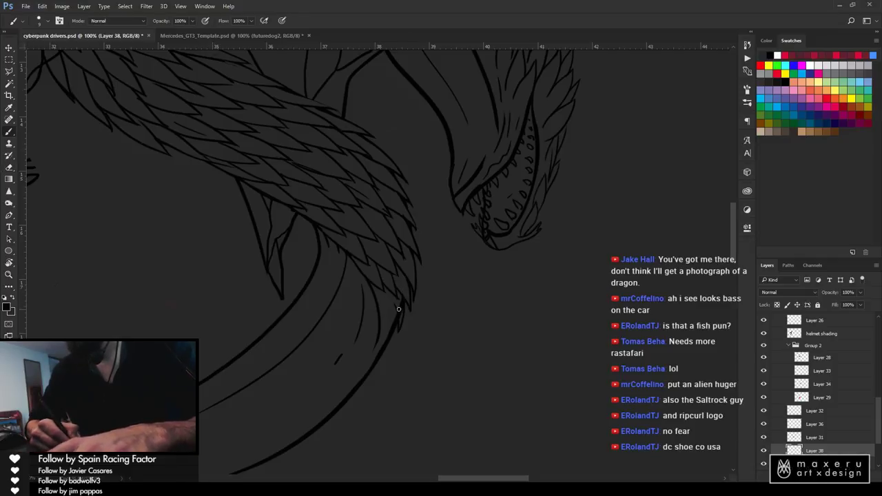
key("e")
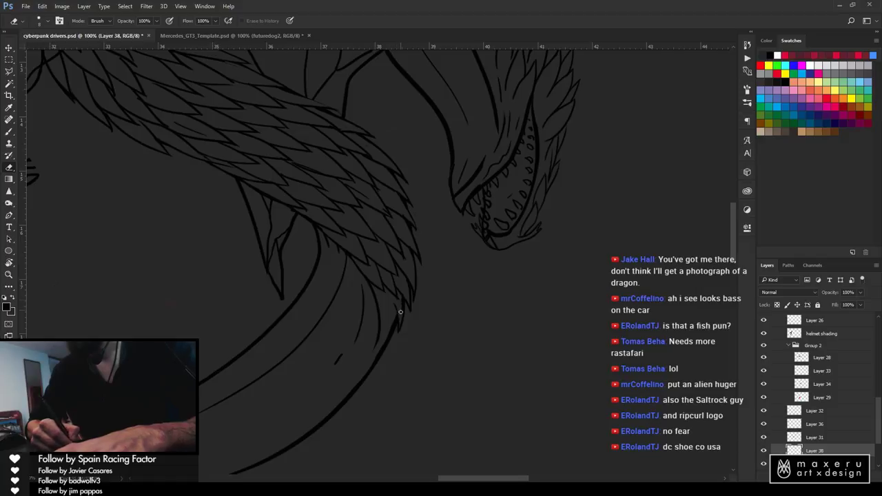
key("b")
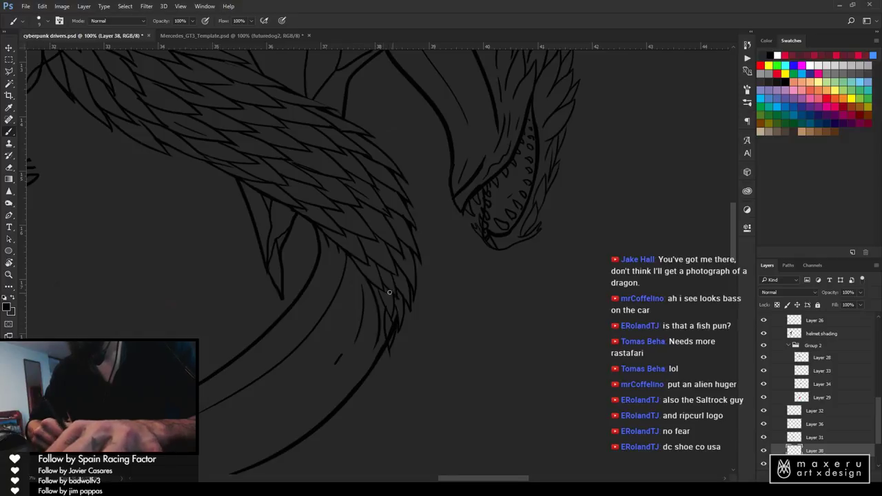
key("e")
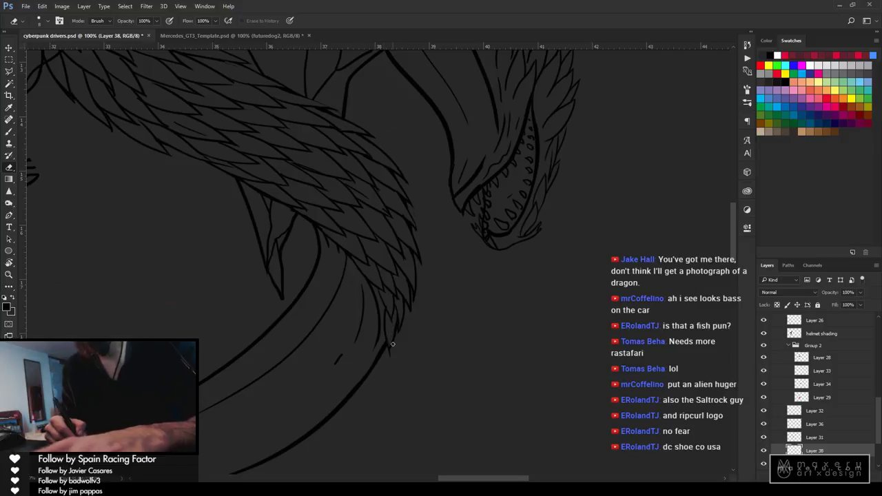
Add a narrow pointed scale tip continuing down the outer outline and erase the thick outline and stray lines around it
key("b")
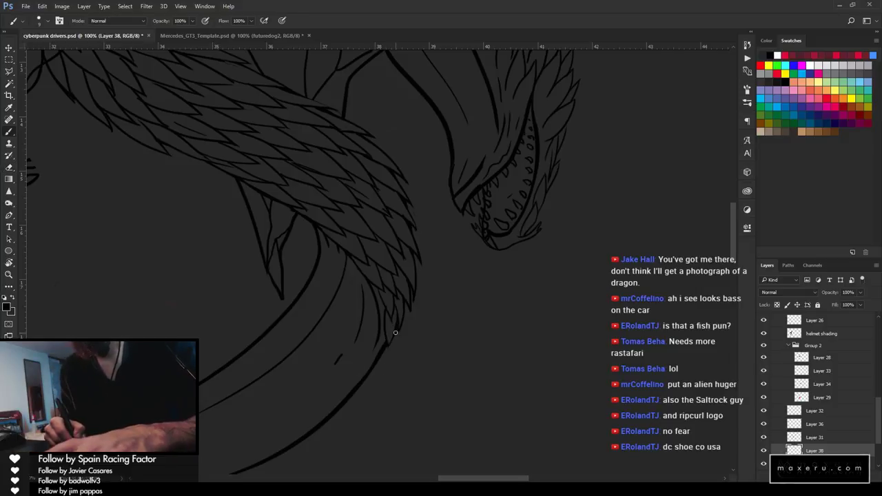
left_click_drag(387, 346, 378, 366)
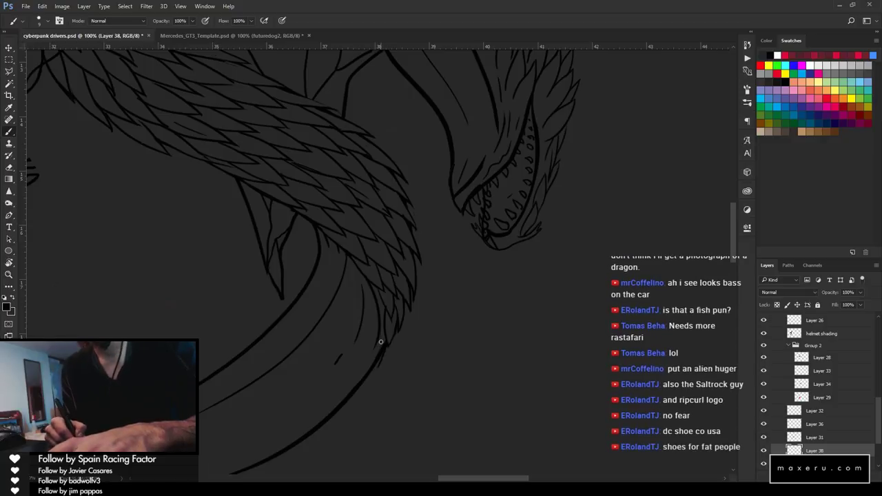
key("e")
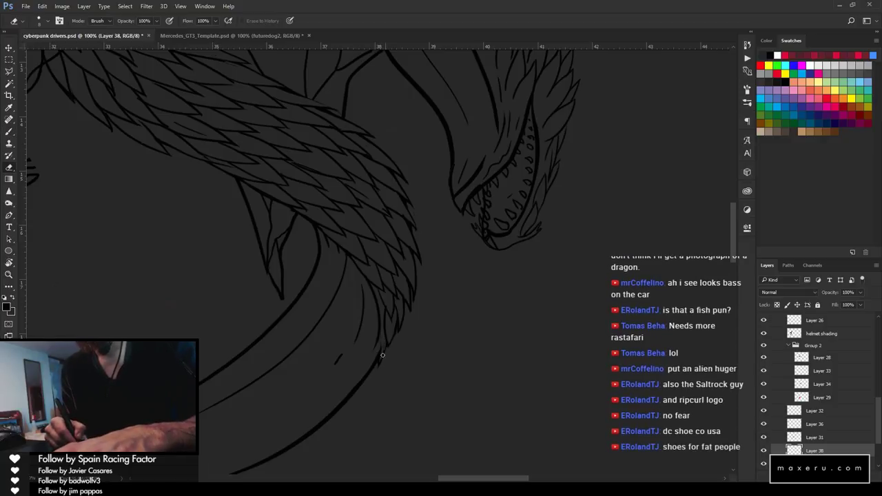
key("b")
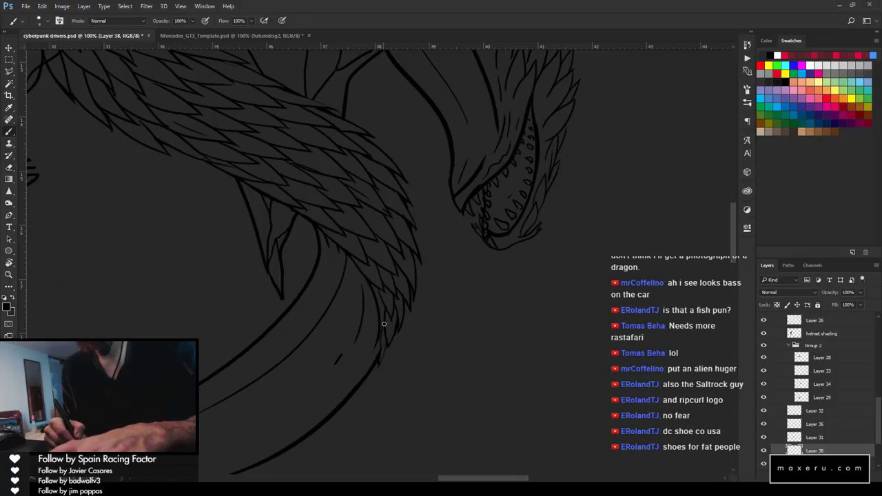
key("e")
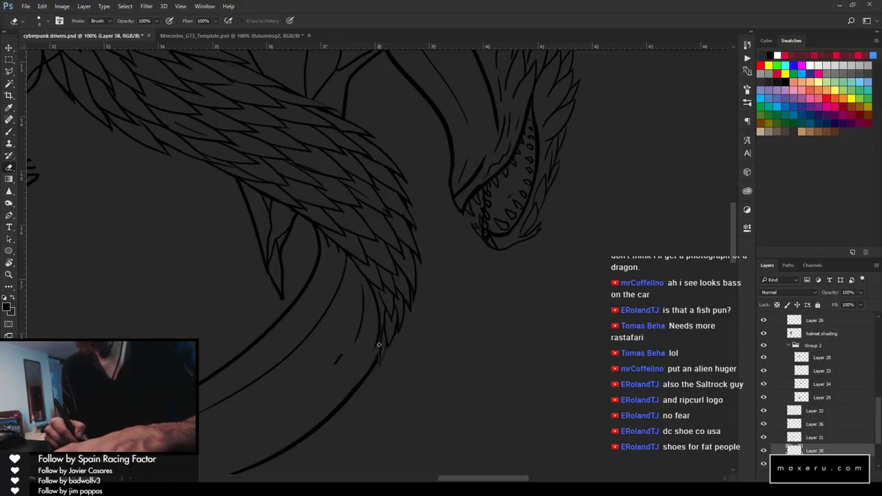
key("b")
key("e")
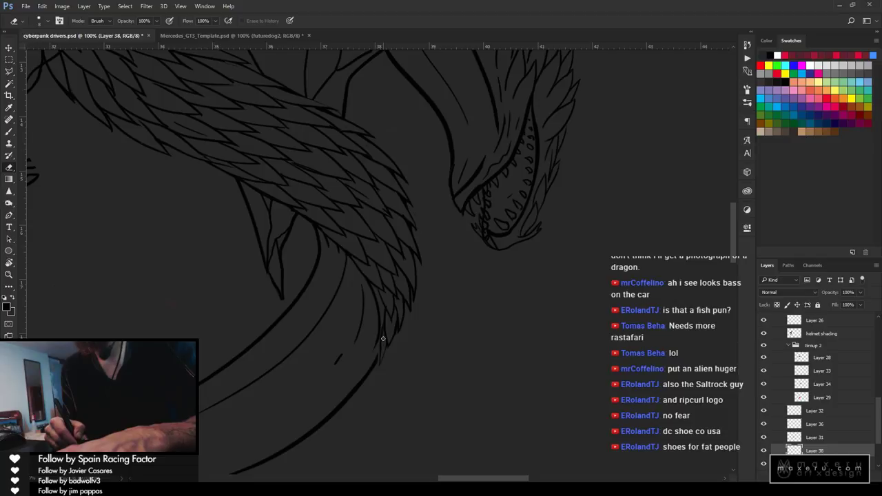
key("b")
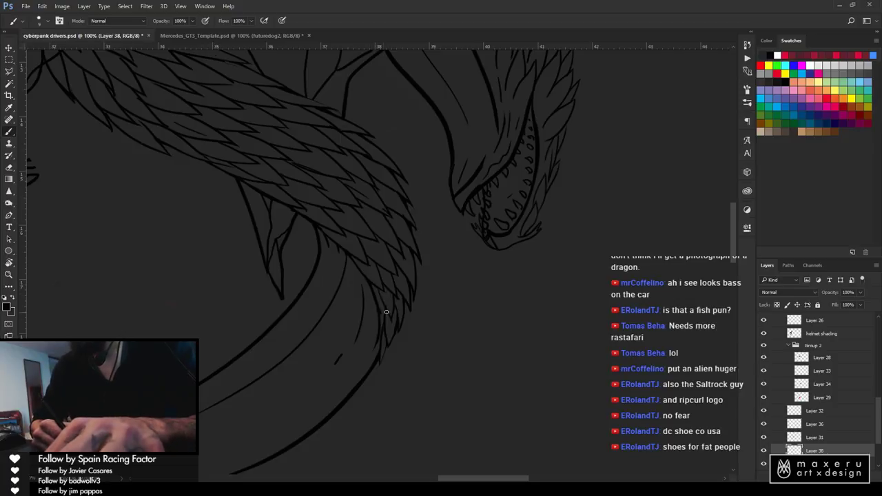
Ink another narrow scale at the inner side of the tapering tip and erase the excess lines beside it
key("e")
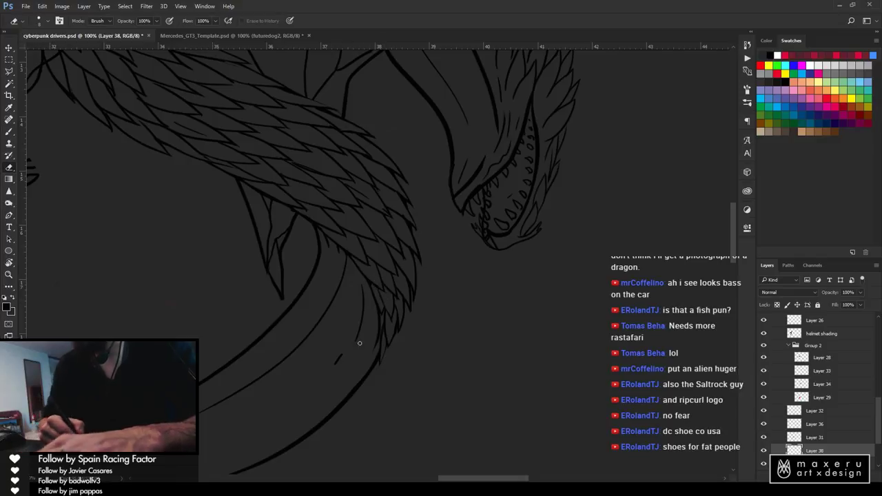
key("b")
left_click_drag(381, 312, 376, 340)
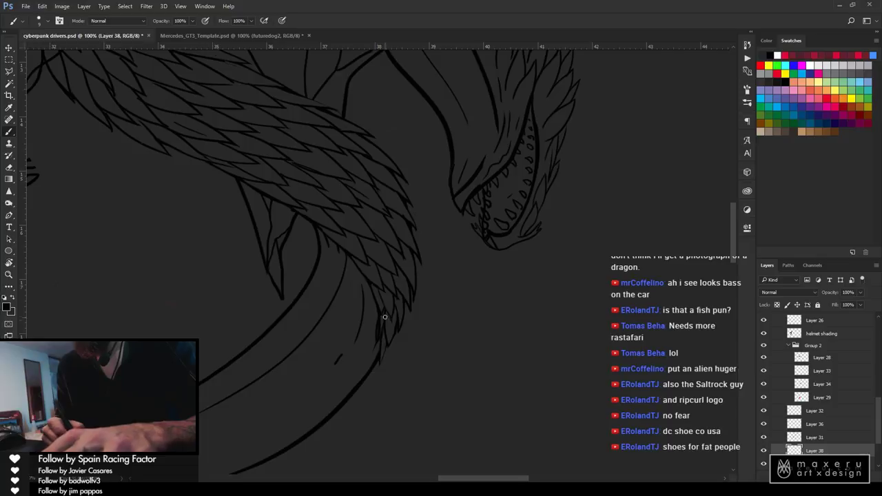
key("e")
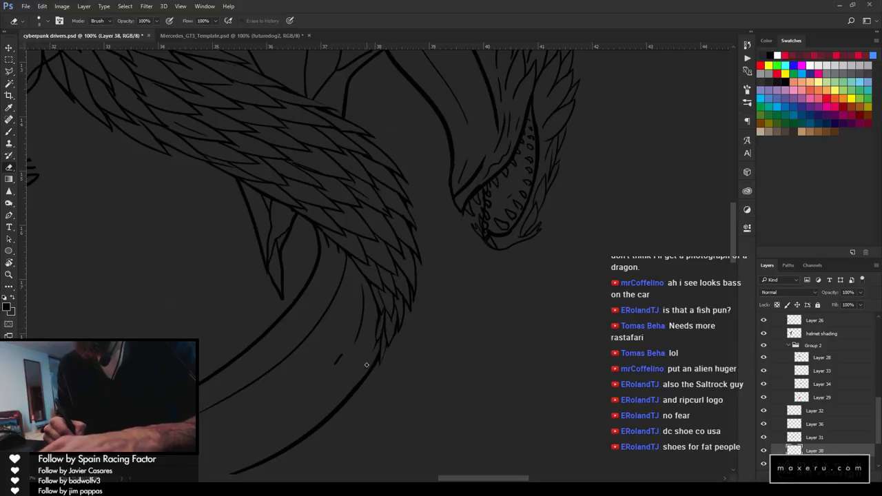
key("b")
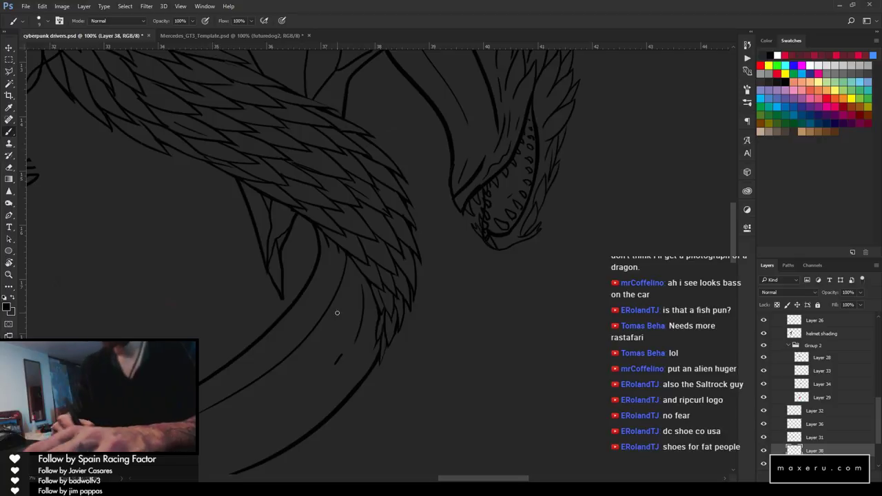
Draw a tapering stroke from the last scale tips down onto the outer body outline to blend the two
key("z")
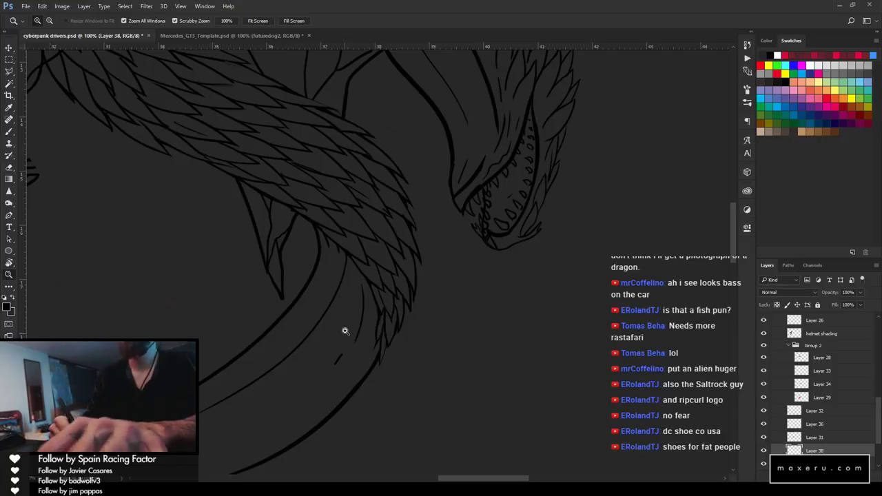
left_click(345, 330, "alt")
left_click(315, 379, "alt")
left_click(315, 380, "alt")
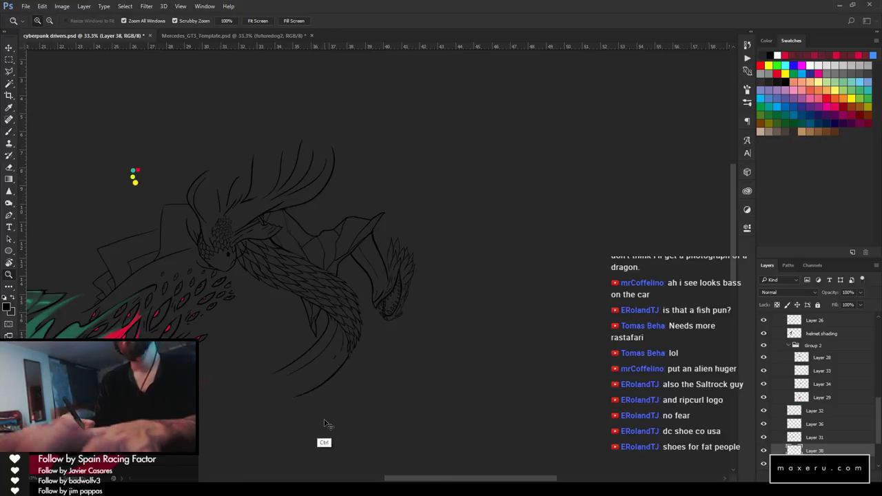
left_click(333, 369)
left_click(339, 372)
left_click(348, 362)
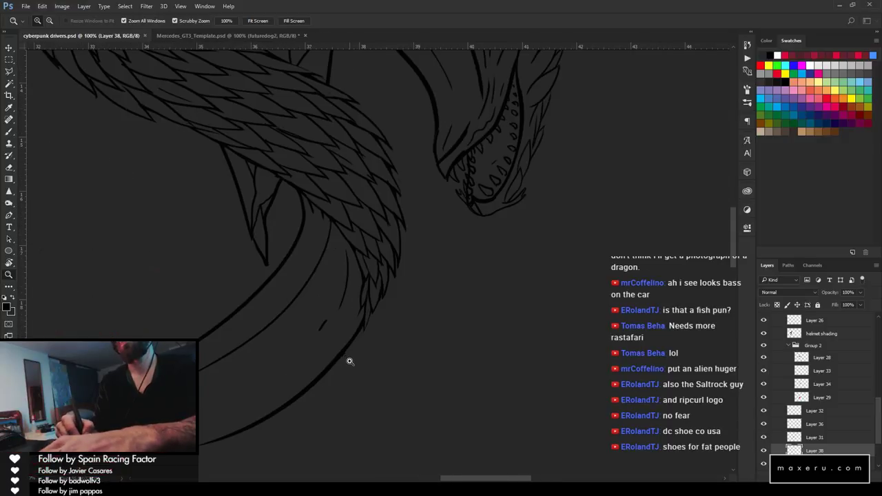
key("b")
left_click_drag(371, 315, 344, 354)
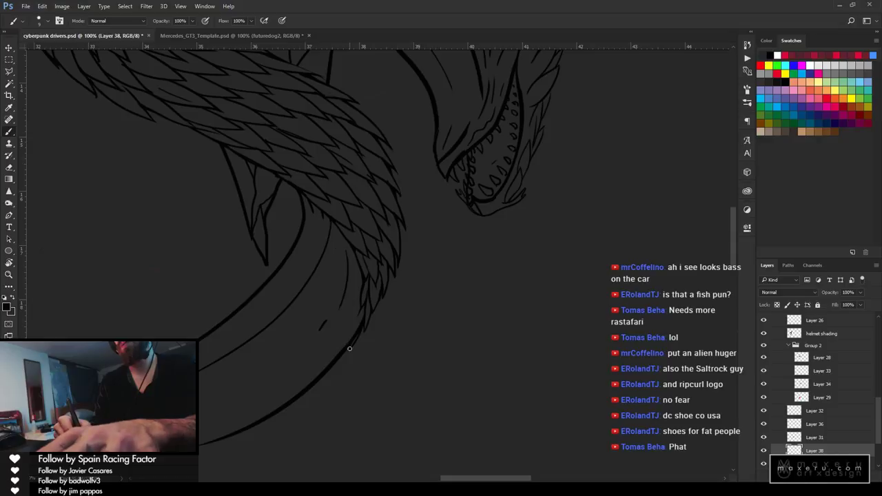
Draw narrow pointed scales along the back of the open-mouthed head, from the horn tip down to the existing spikes
key("z")
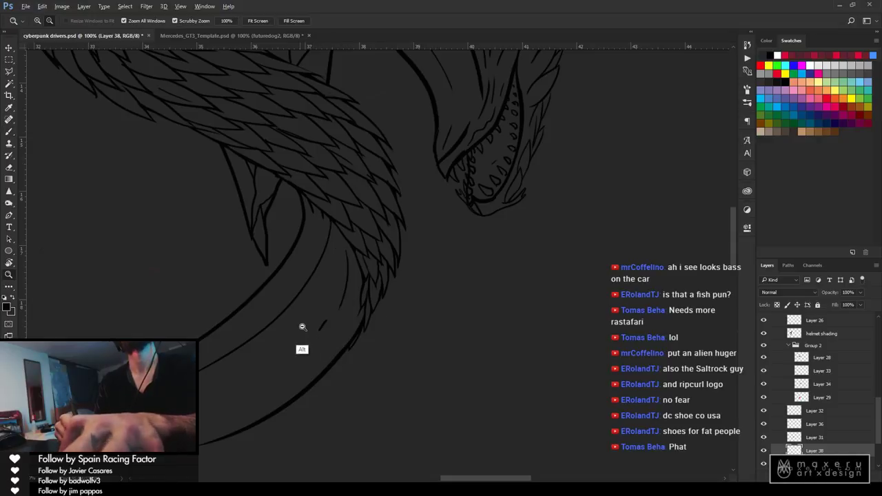
left_click(323, 338, "alt")
left_click(329, 352, "alt")
left_click(295, 272, "alt")
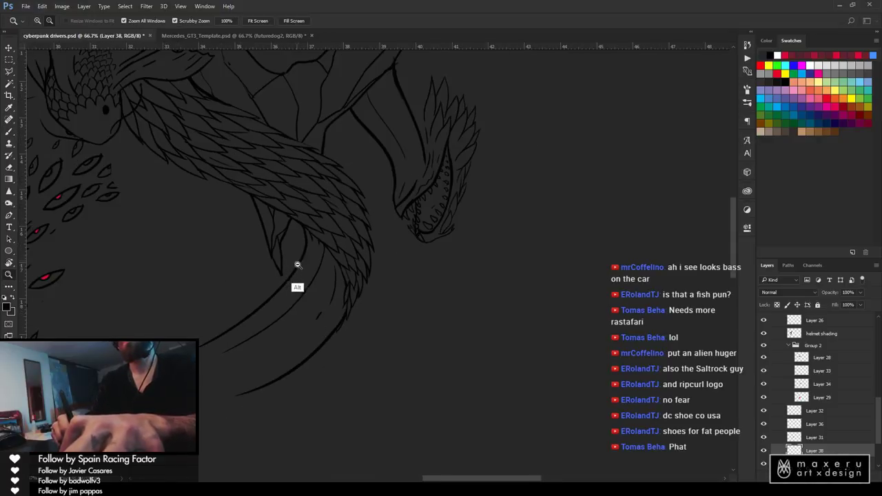
left_click(297, 329, "alt")
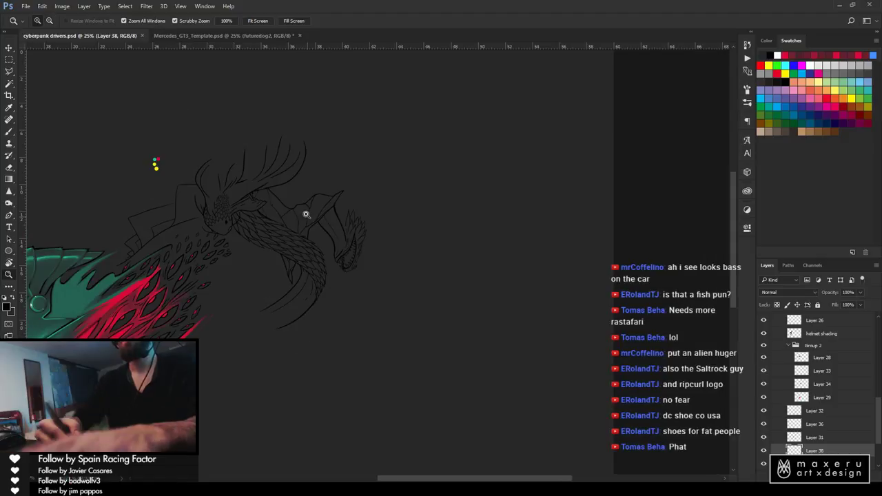
left_click(350, 212)
left_click(350, 219)
left_click(348, 225)
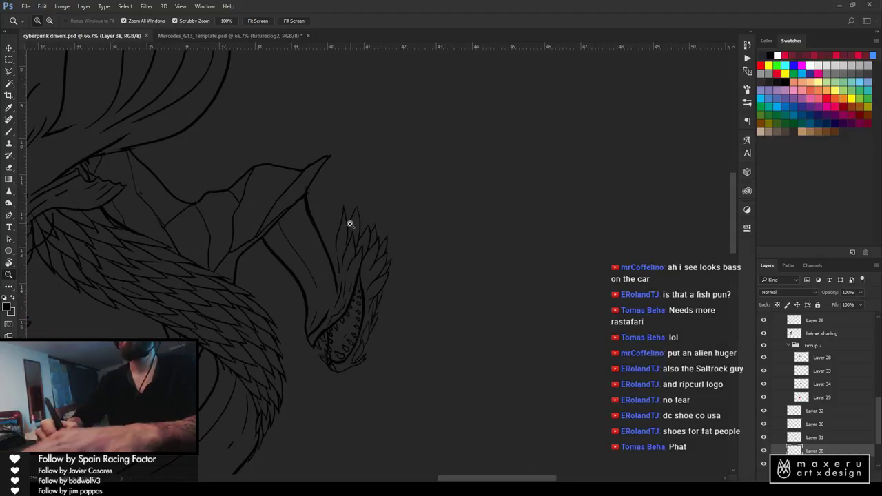
key("b")
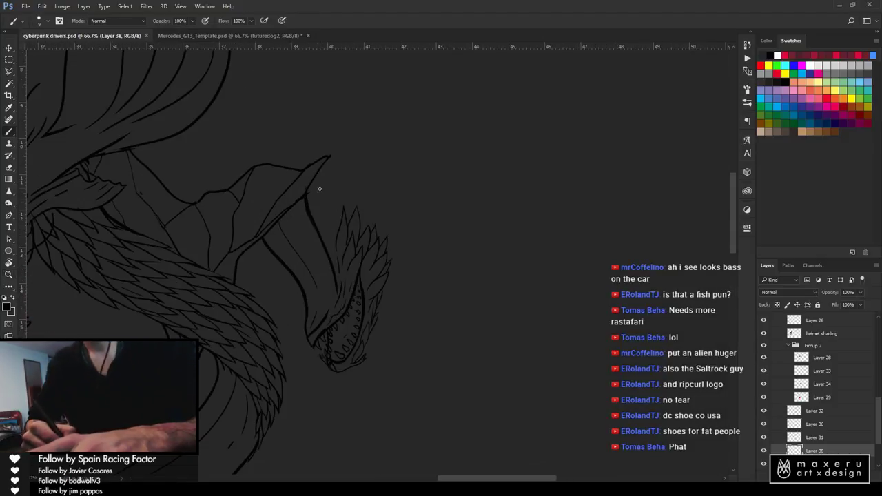
mouse_move(330, 233)
left_mouse_down()
mouse_move(330, 178)
mouse_move(338, 211)
mouse_move(328, 227)
mouse_move(326, 206)
mouse_move(329, 234)
mouse_move(312, 166)
mouse_move(332, 196)
mouse_move(325, 182)
mouse_move(340, 231)
mouse_move(316, 200)
mouse_move(321, 217)
mouse_move(319, 189)
left_mouse_up()
key("ctrl+alt+z")
key("ctrl+alt+z")
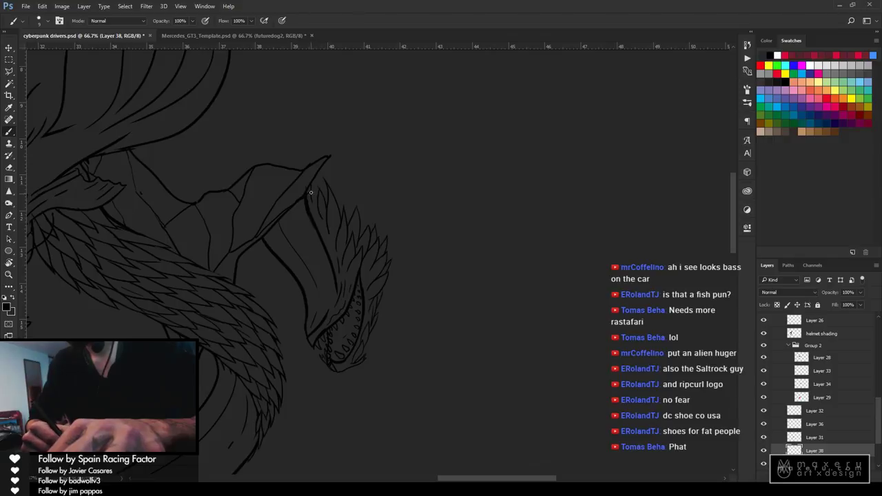
mouse_move(314, 186)
left_mouse_down()
mouse_move(318, 177)
mouse_move(324, 204)
left_mouse_up()
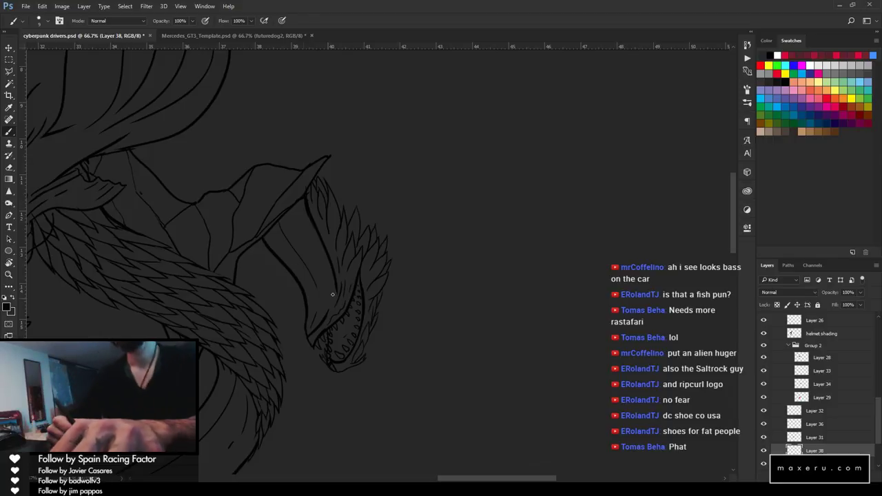
Add another pointed scale linking the new scales below the horn to the lower spikes on the open-mouthed head
key("z")
left_click(361, 310, "alt")
left_click(371, 338, "alt")
left_click(372, 357, "alt")
left_click(362, 386, "alt")
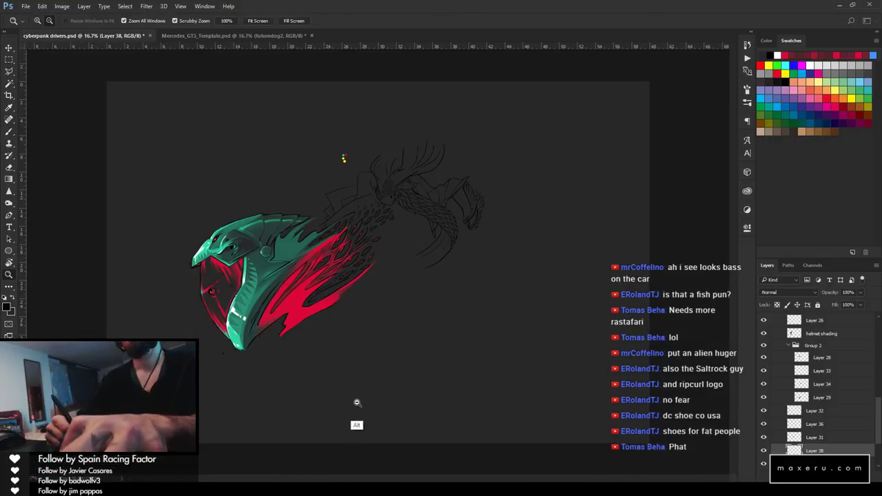
left_click(511, 200)
left_click(510, 201)
left_click(506, 203)
left_click(194, 292)
left_click(193, 291)
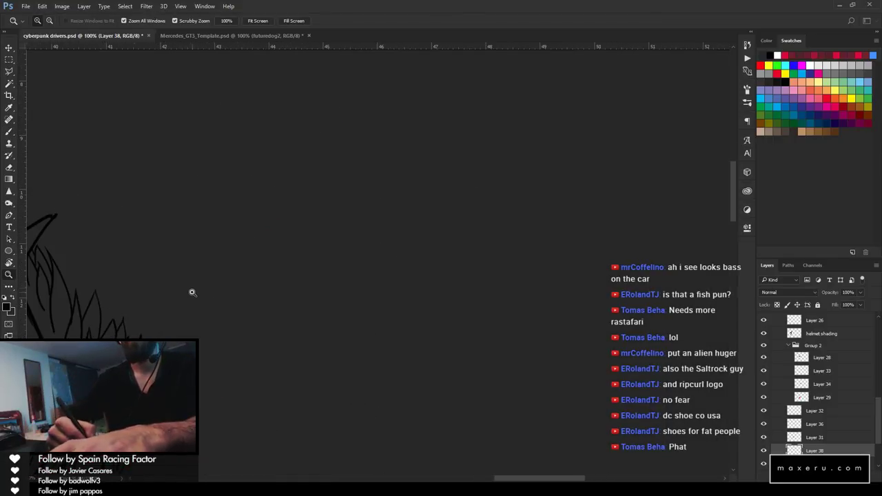
key("e")
mouse_move(60, 242)
left_mouse_down()
mouse_move(164, 271)
mouse_move(150, 275)
left_mouse_up()
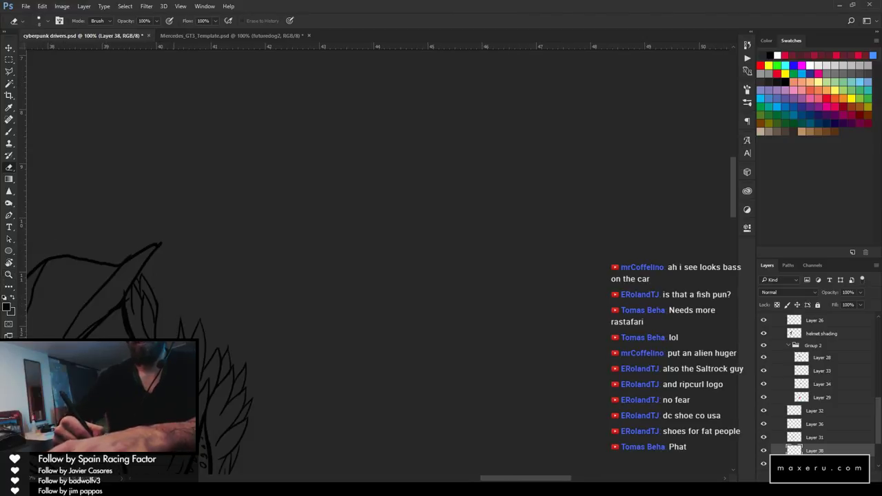
key("b")
left_click_drag(155, 299, 169, 329)
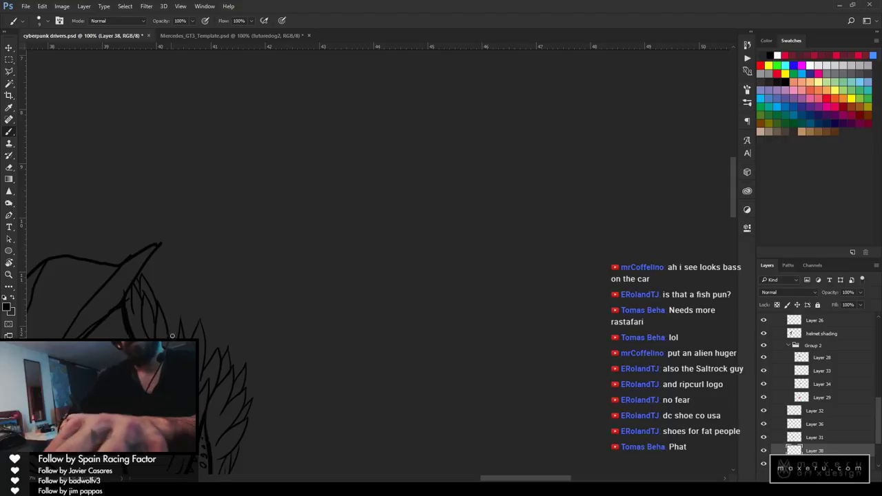
Erase the outermost scale line running from the base of the horn down to the next pointed scale
key("z")
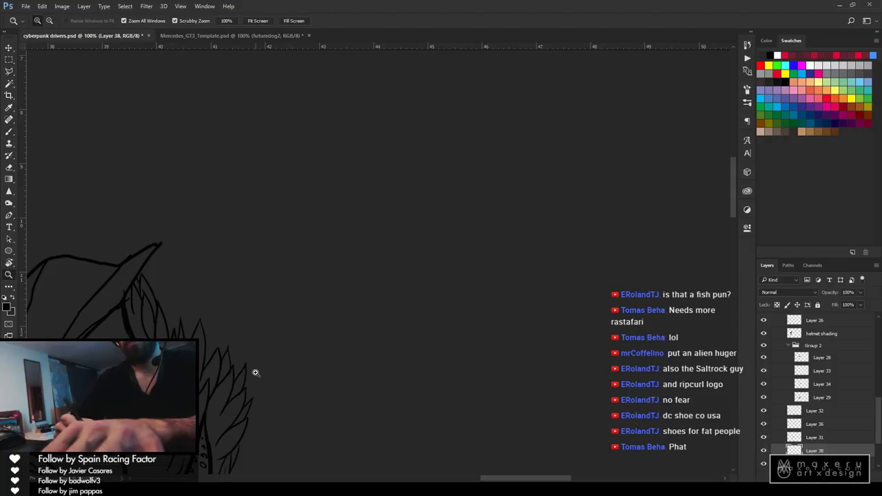
left_click(265, 380, "alt")
left_click(264, 380, "alt")
left_click(264, 379, "alt")
left_click(230, 354)
left_click(229, 354)
left_click(229, 354)
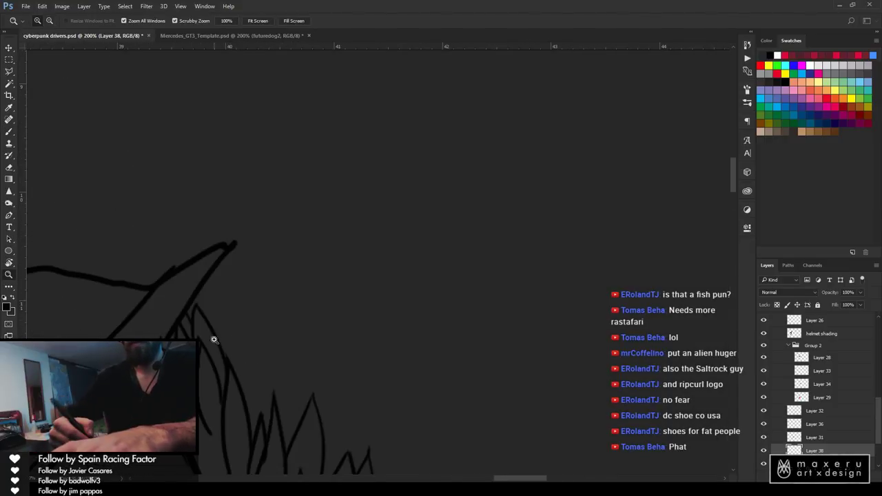
key("e")
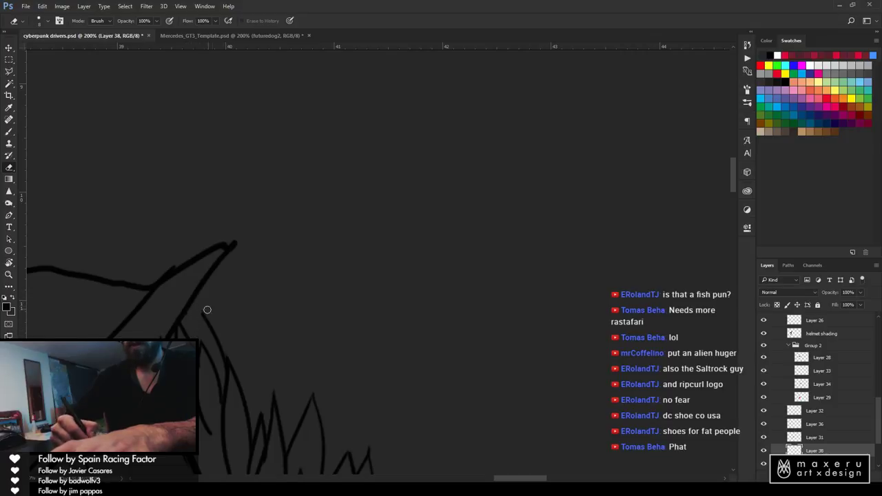
mouse_move(207, 310)
left_mouse_down()
mouse_move(222, 342)
mouse_move(223, 376)
left_mouse_up()
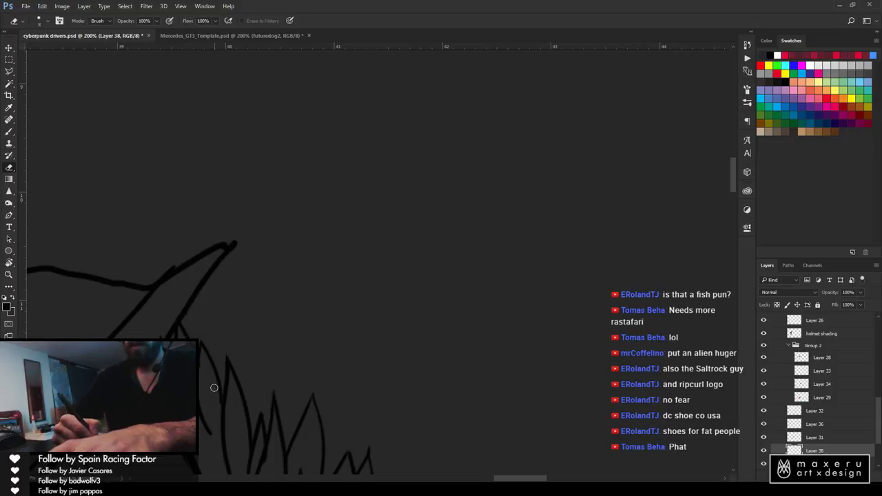
Draw two curved lines on Layer 38 linking the green helmet's rear edge to the base of the angular back spikes
key("z")
left_click(212, 402, "alt")
left_click(216, 404, "alt")
left_click(216, 403, "alt")
left_click(216, 405, "alt")
left_click(217, 409, "alt")
key("space")
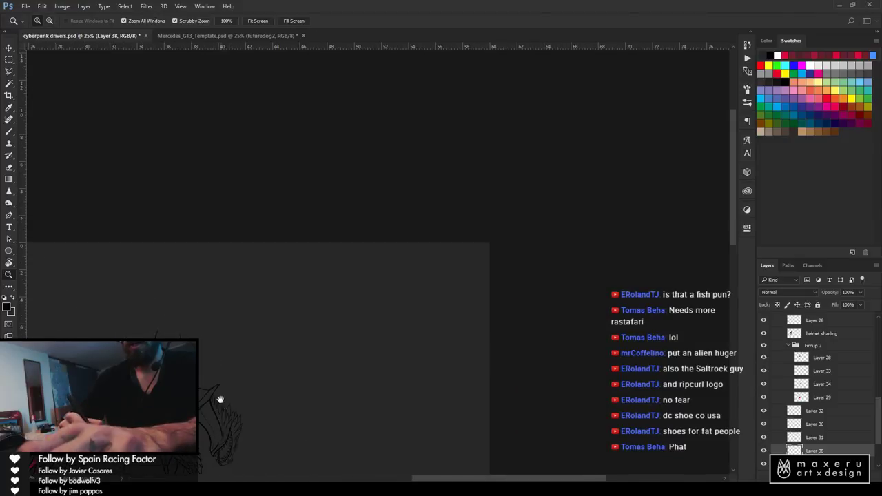
left_click_drag(220, 399, 390, 242)
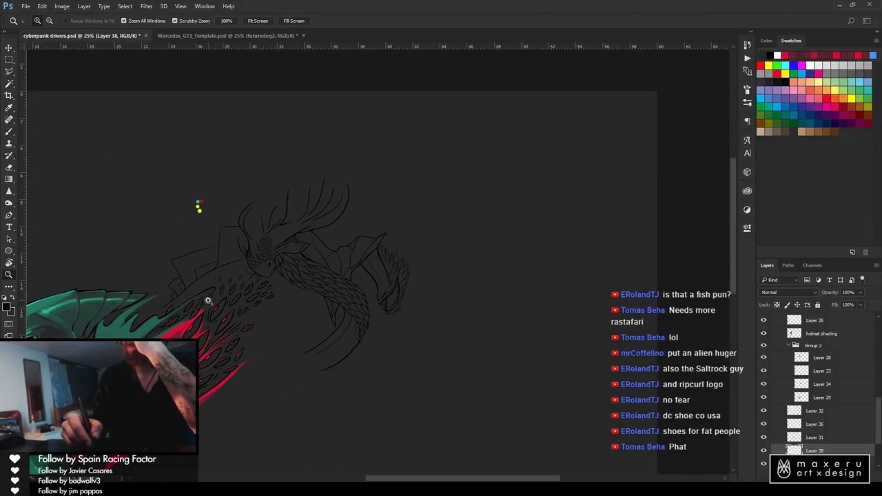
scroll(206, 299, "up", 2)
key("b")
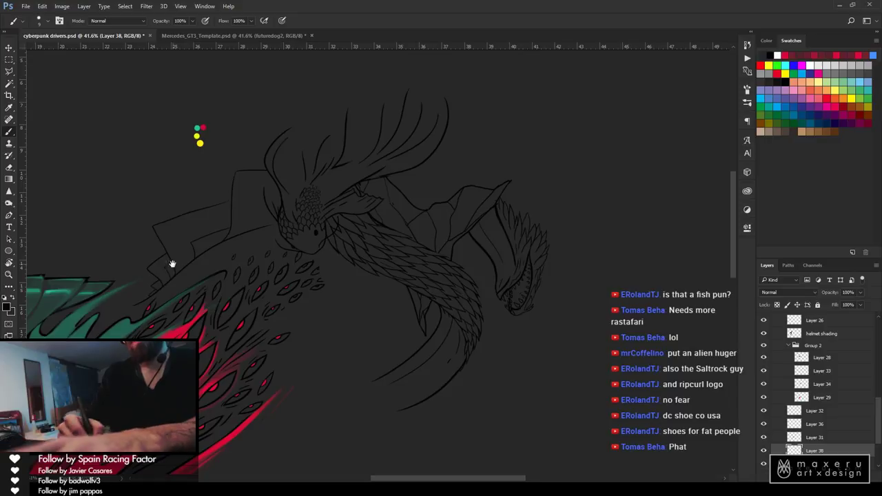
left_click_drag(171, 262, 357, 256)
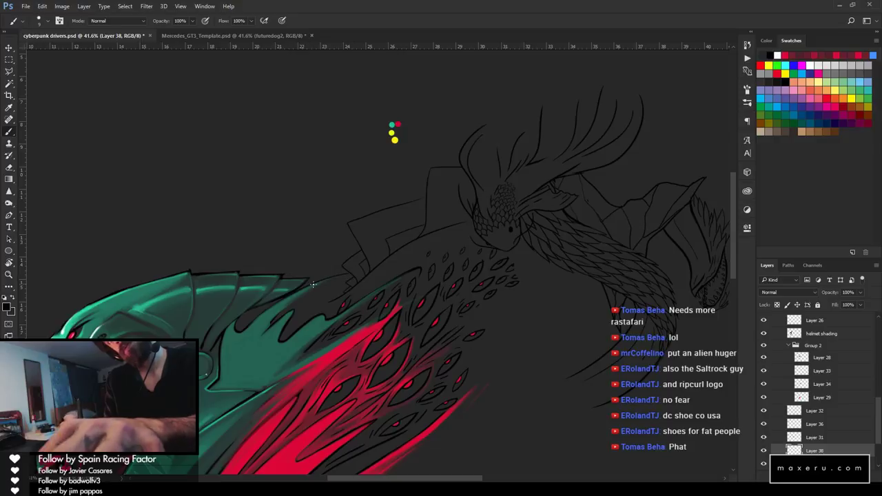
key("e")
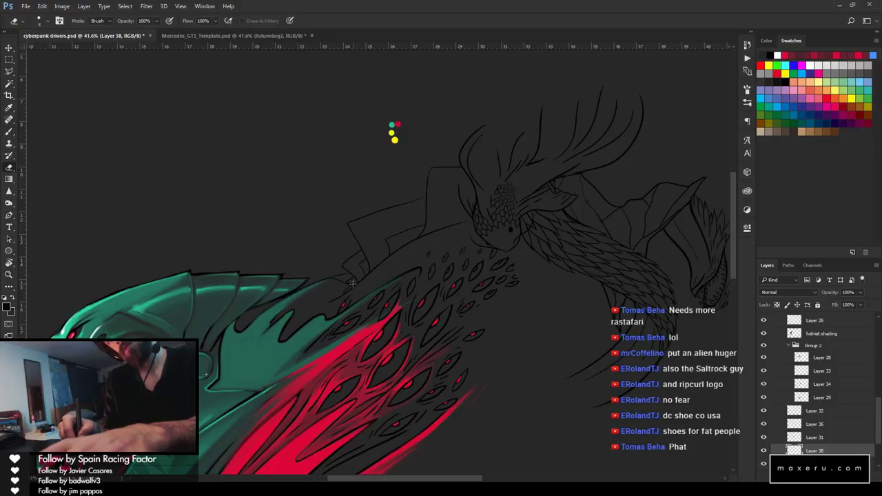
key("z")
left_click_drag(329, 297, 335, 297)
key("b")
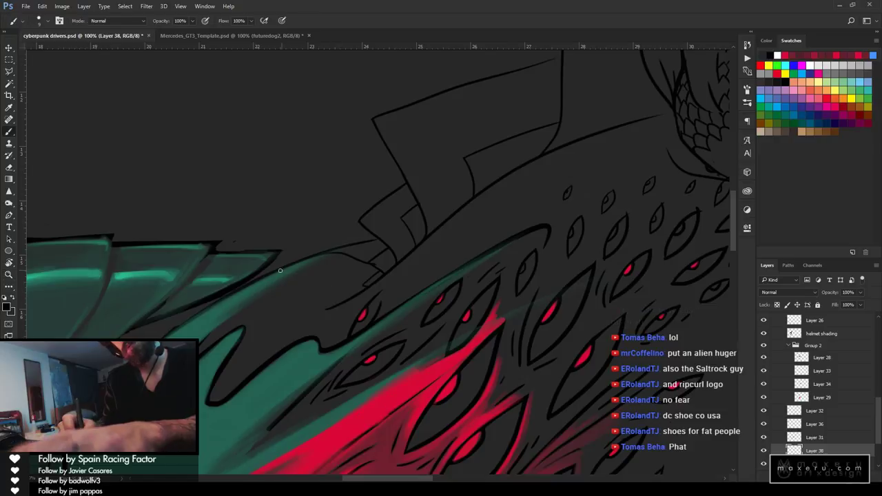
left_click_drag(298, 268, 363, 279)
left_click_drag(257, 295, 339, 308)
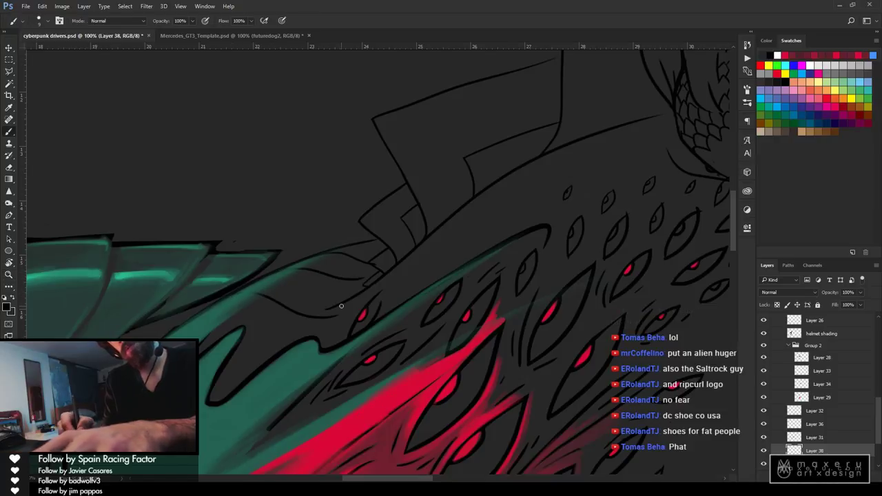
key("ctrl+z")
left_click_drag(264, 289, 355, 302)
Clean up the upper connecting line and draw a straight diagonal line across the gap between the helmet's green drips
key("e")
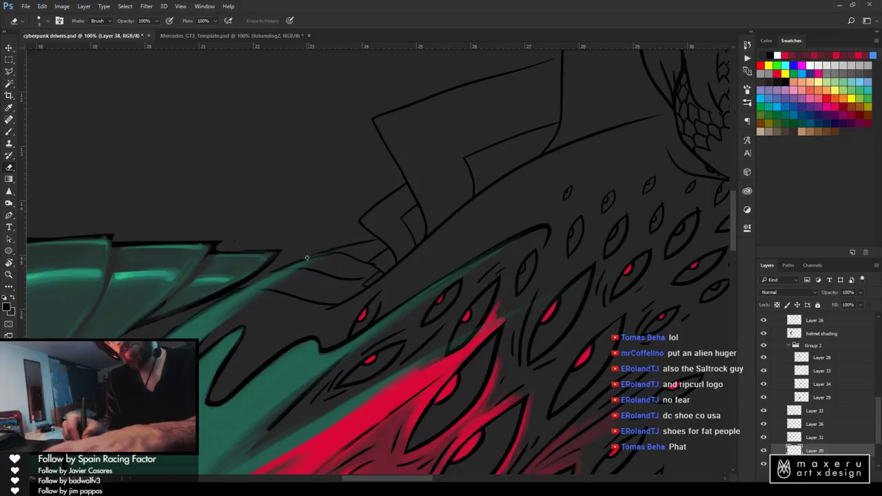
key("b")
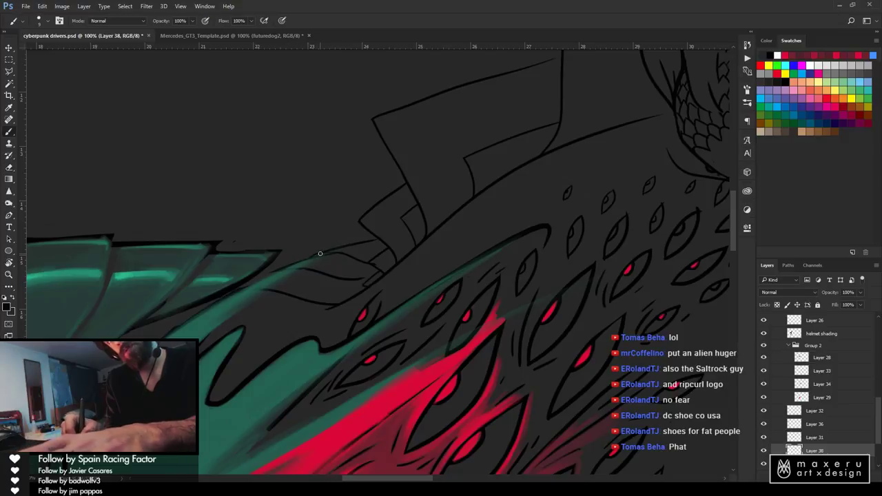
key("e")
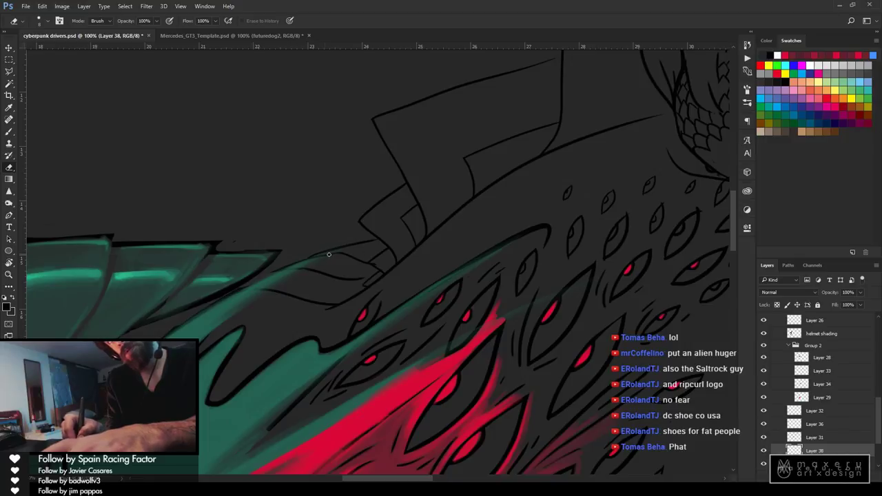
key("b")
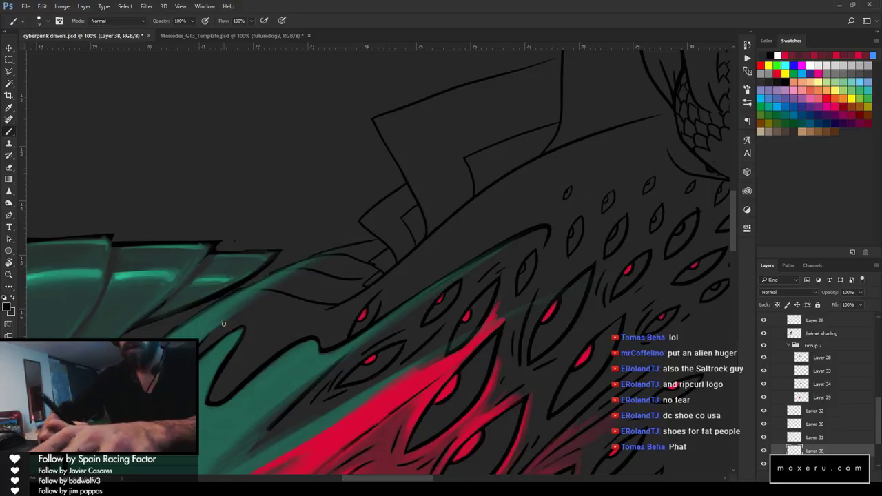
left_click_drag(224, 314, 316, 357)
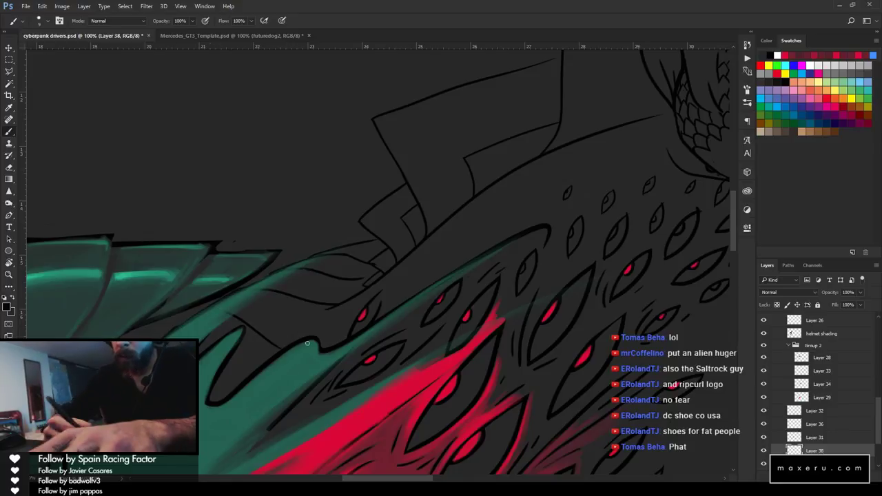
On Layer 30, erase the body outline's tail below the smallest back spike and retouch the line end there
key("e")
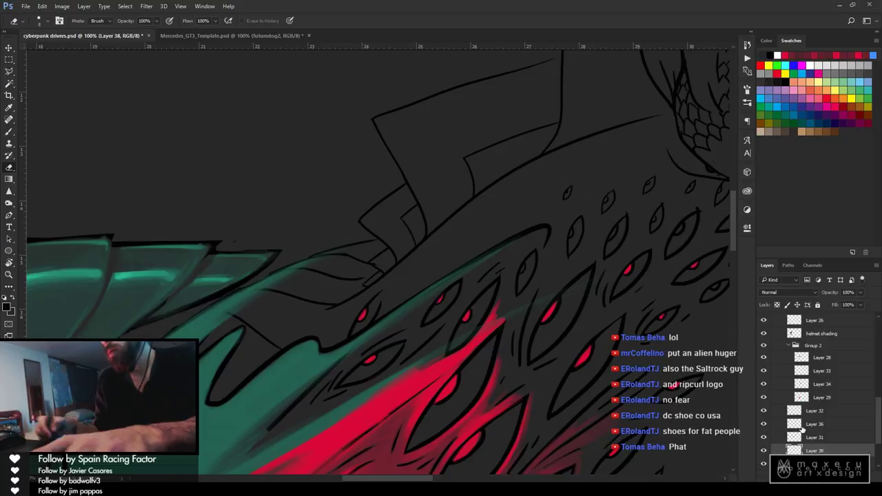
left_click(763, 451)
left_click(764, 450)
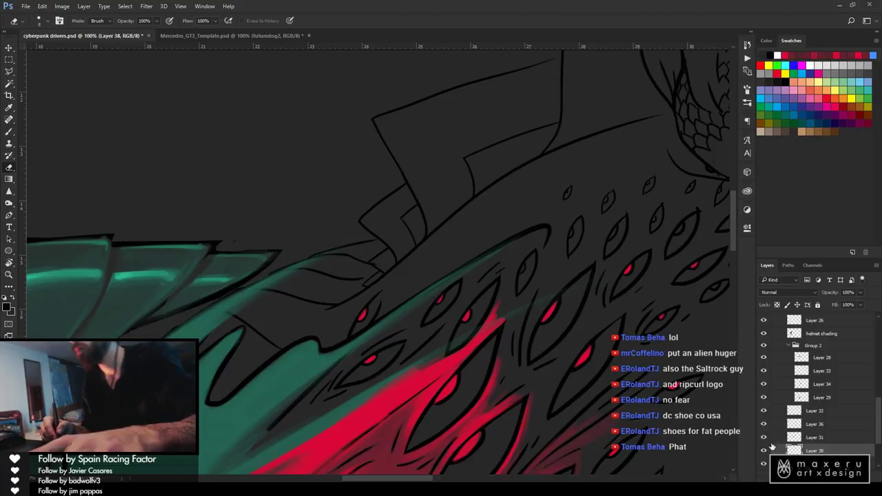
scroll(806, 413, "down", 3)
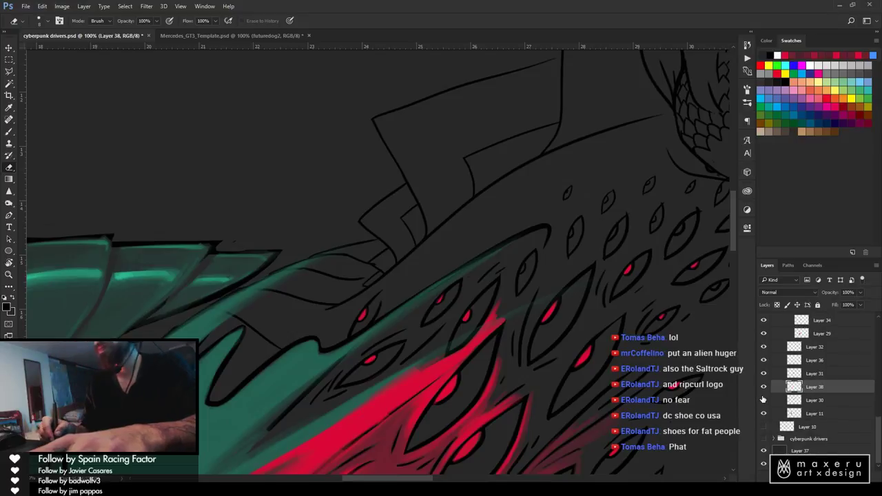
left_click(814, 399)
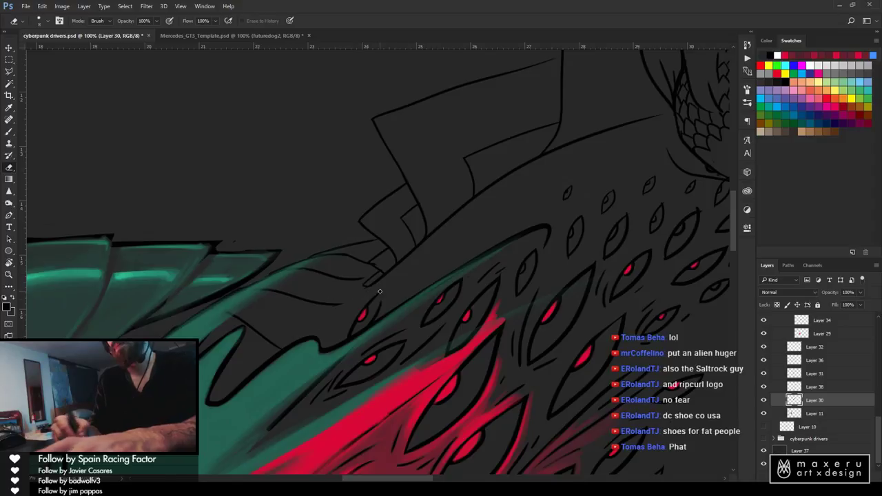
key("b")
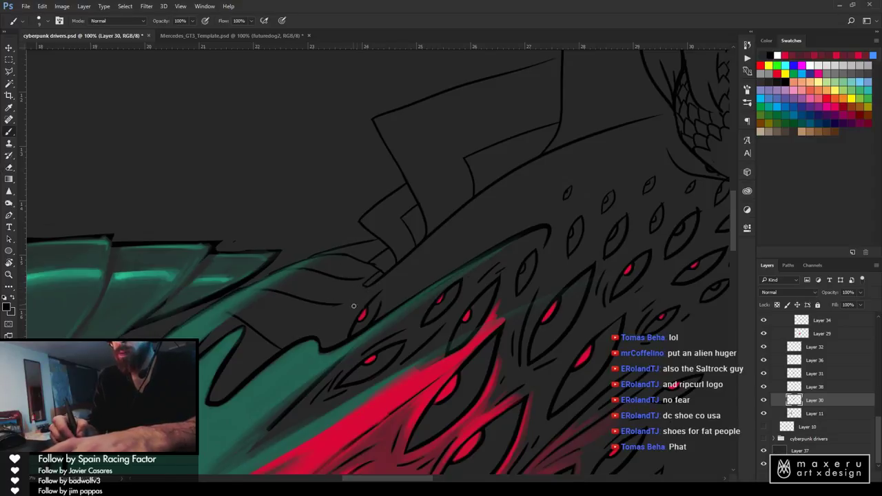
left_click_drag(375, 284, 346, 316)
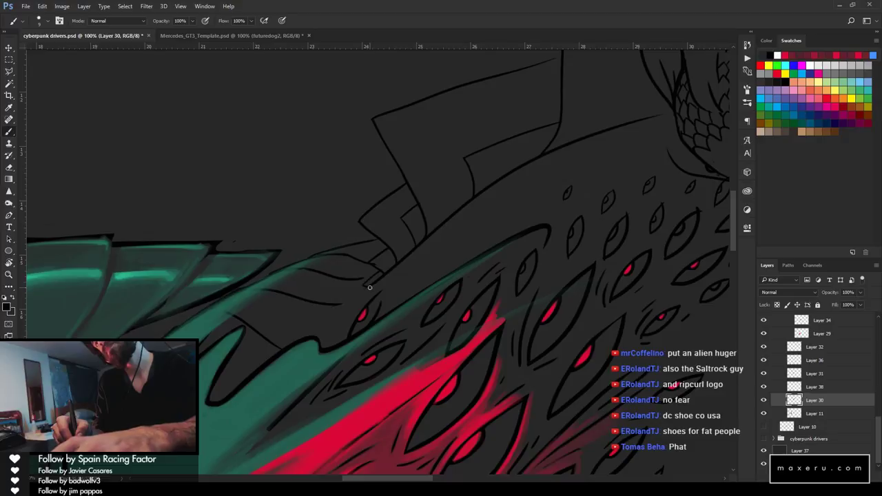
Lasso the angular back spikes and the body outline beneath them on Layer 30, up to the scaled fish head
key("l")
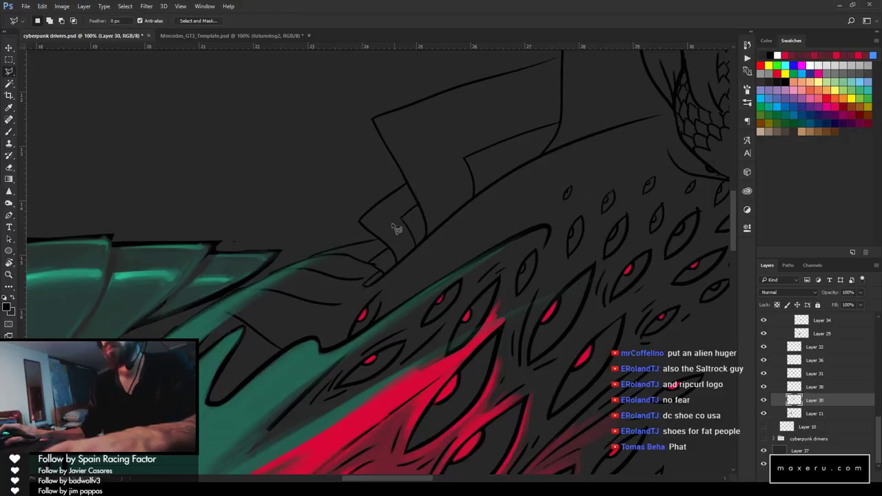
left_click(350, 218)
left_click(379, 243)
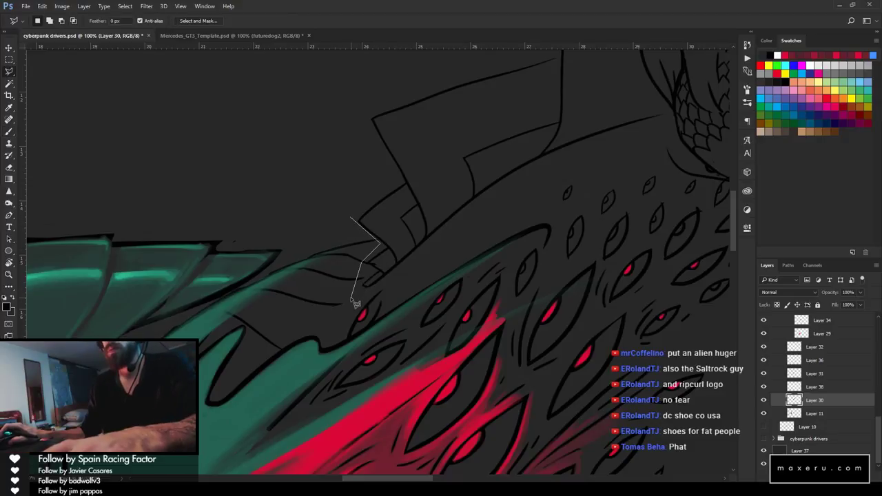
left_click(351, 297)
left_click(380, 295)
left_click(538, 184)
left_click_drag(665, 142, 512, 220)
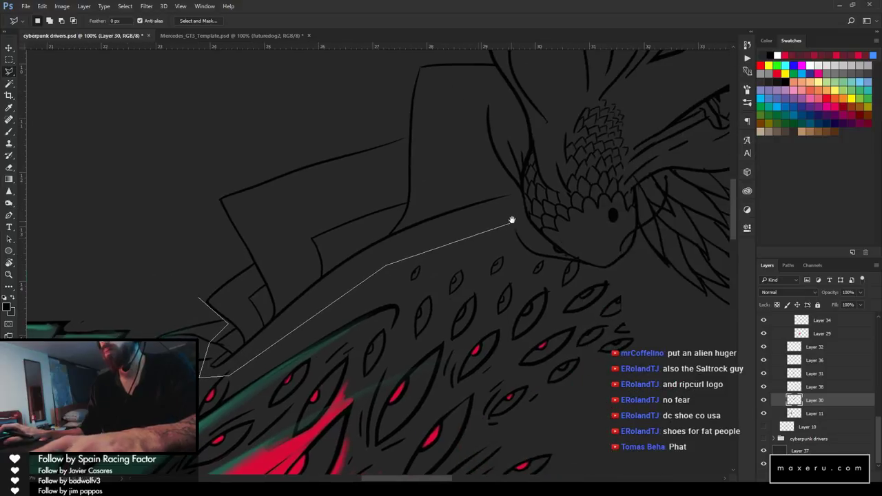
left_click(520, 197)
left_click(498, 171)
left_click_drag(497, 86, 480, 152)
left_click(525, 120)
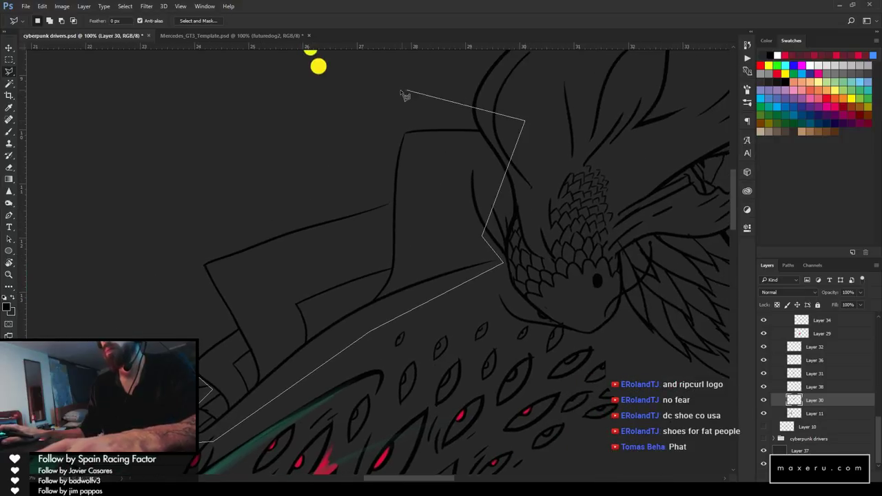
left_click(399, 91)
left_click(186, 175)
double_click(131, 330)
Subtract the area around the small red eye below the lowest spike from the selection
left_click_drag(167, 351, 370, 152)
left_click_drag(415, 251, 492, 210)
left_click(510, 192, "alt")
left_click(486, 193)
left_click(466, 213)
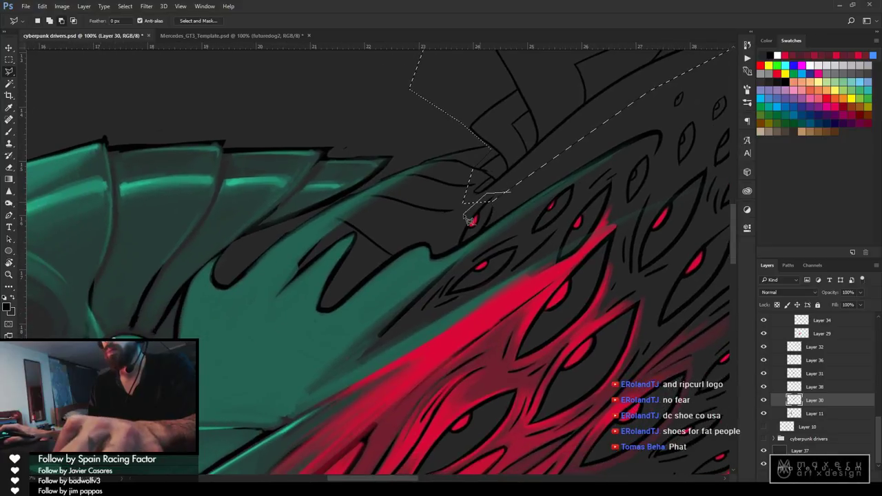
double_click(541, 230)
Move the selected spikes and body outline slightly down and away from the helmet, then deselect them
left_click_drag(560, 179, 421, 264)
left_click_drag(483, 210, 499, 235)
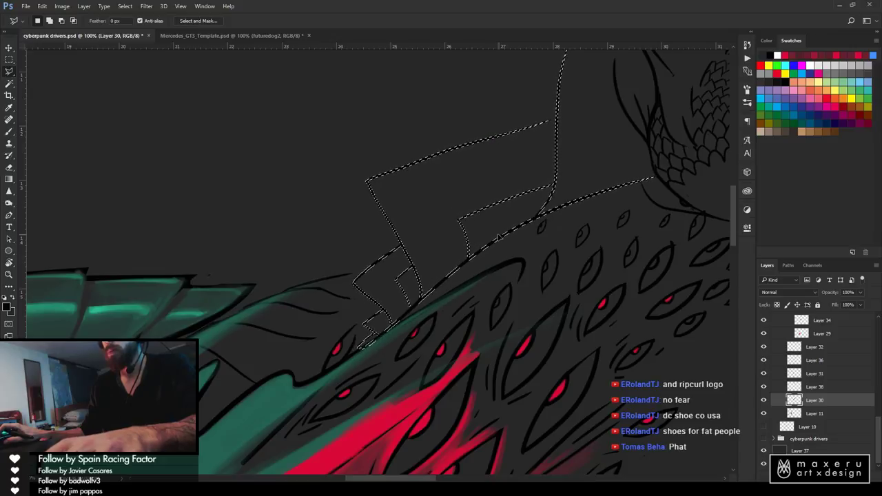
key("ctrl+d")
On Layer 38, extend the helmet's connecting lines to the moved spikes and add short hatch strokes around the nearest small eye
key("z")
left_click(498, 234, "alt")
left_click(498, 234, "alt")
left_click(498, 235, "alt")
left_click(498, 234, "alt")
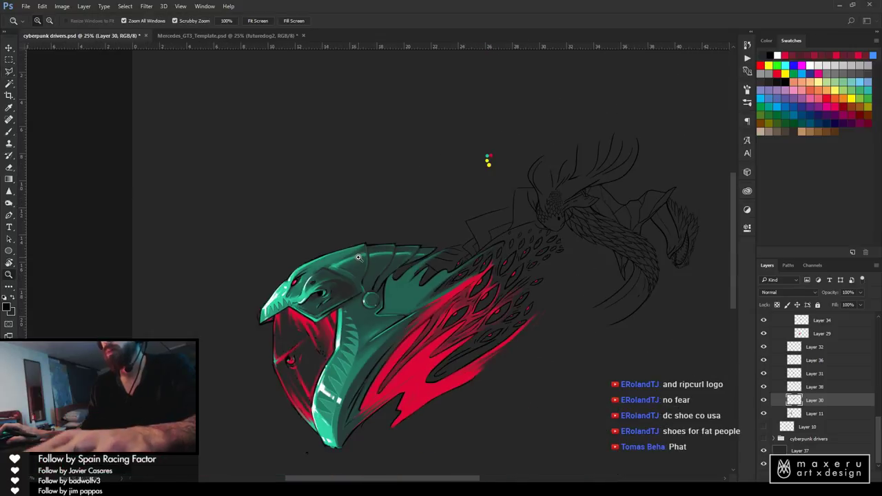
scroll(464, 241, "up", 4)
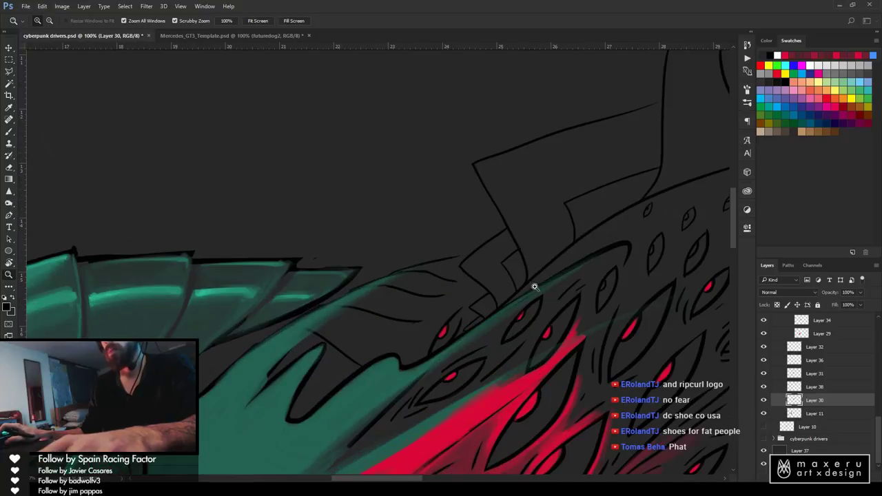
key("b")
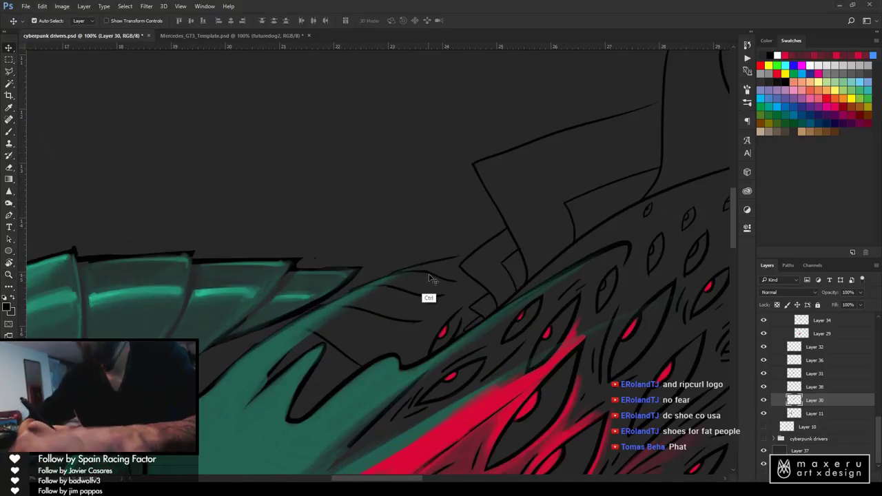
left_click(429, 275, "ctrl")
key("b")
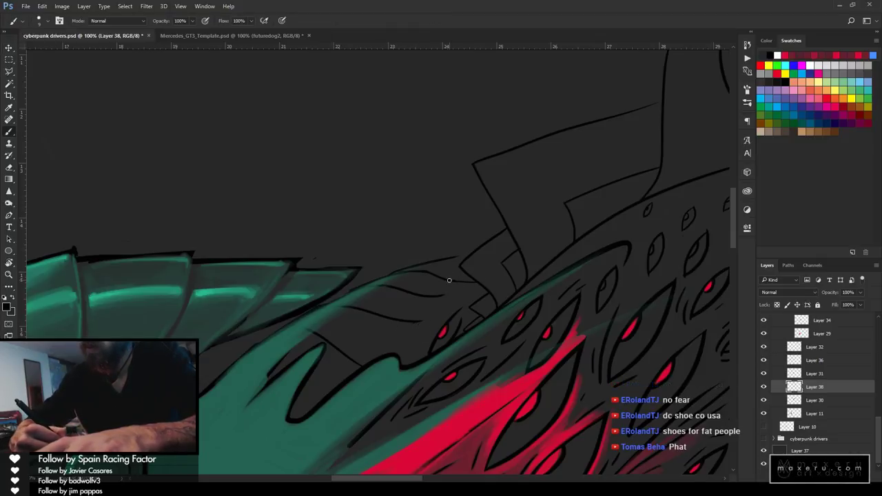
left_click_drag(436, 295, 477, 289)
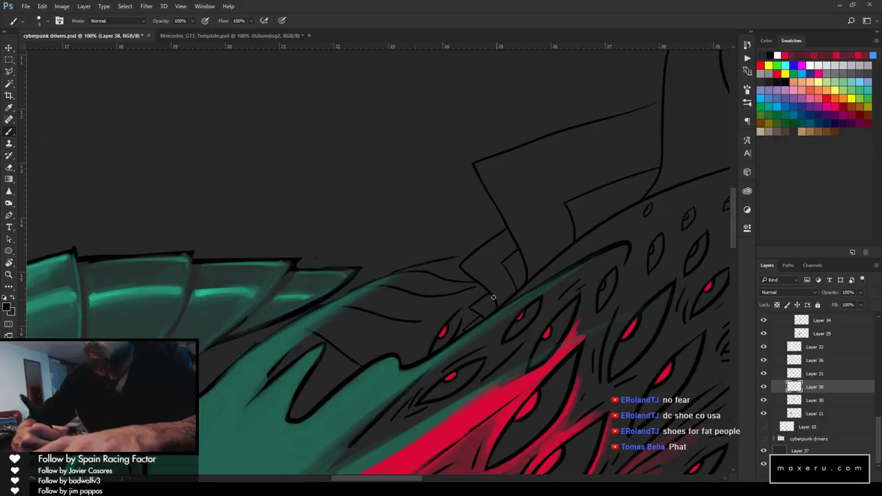
mouse_move(432, 319)
left_mouse_down()
mouse_move(475, 298)
mouse_move(403, 353)
left_mouse_up()
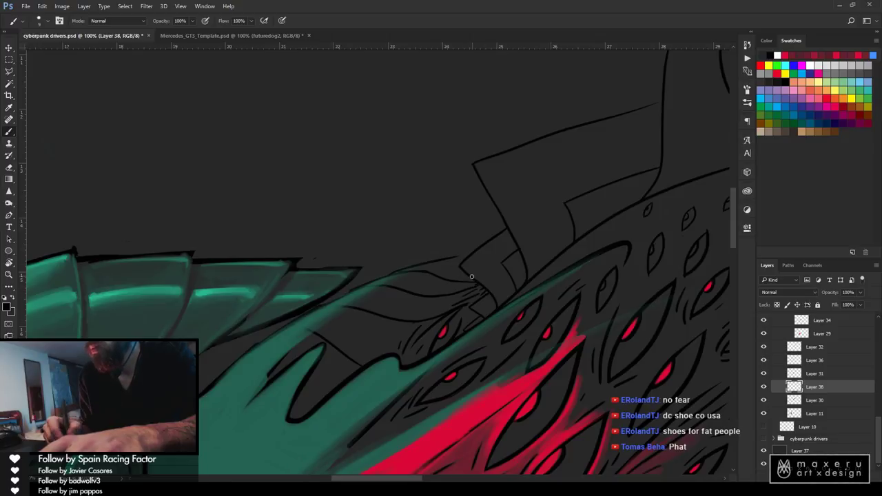
Zoom out to the whole helmet and creature and save the illustration
key("z")
left_click(470, 345, "alt")
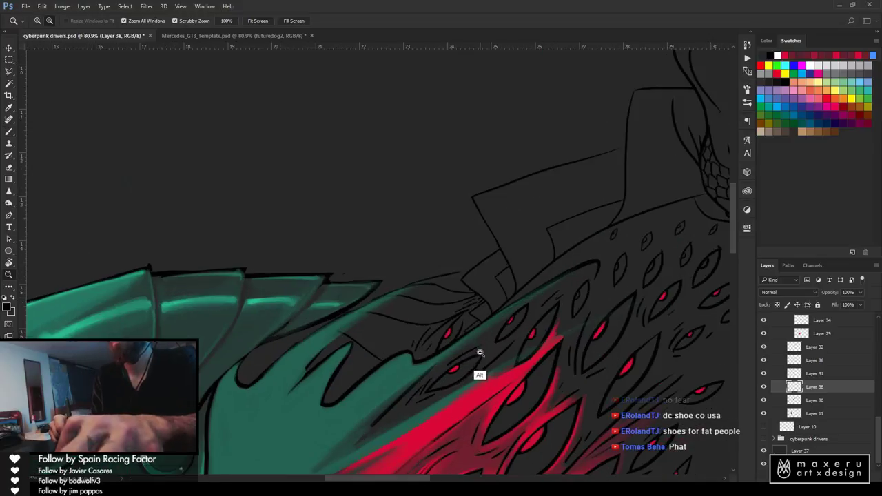
left_click(481, 364, "alt")
left_click(485, 378, "alt")
left_click(486, 390, "alt")
left_click_drag(486, 403, 493, 180)
key("ctrl+s")
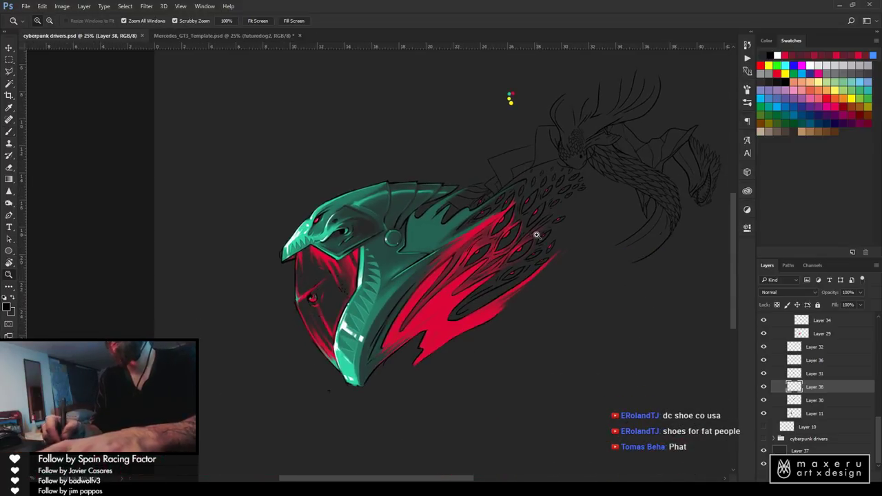
Select Layer 28 in Group 2 from the artwork around the large red eyes on the helmet's flames
left_click(498, 236)
left_click(500, 237)
left_click(504, 236)
key("b")
left_click_drag(498, 187, 462, 268)
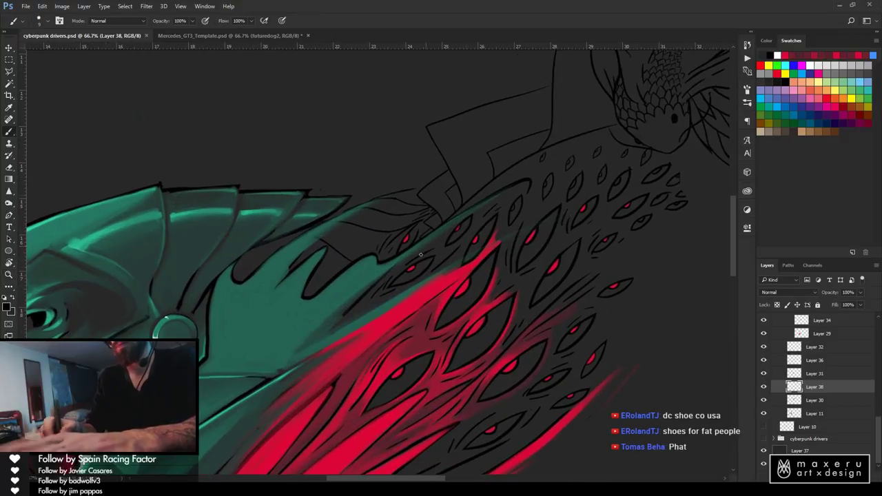
key("v")
left_click(390, 349, "ctrl")
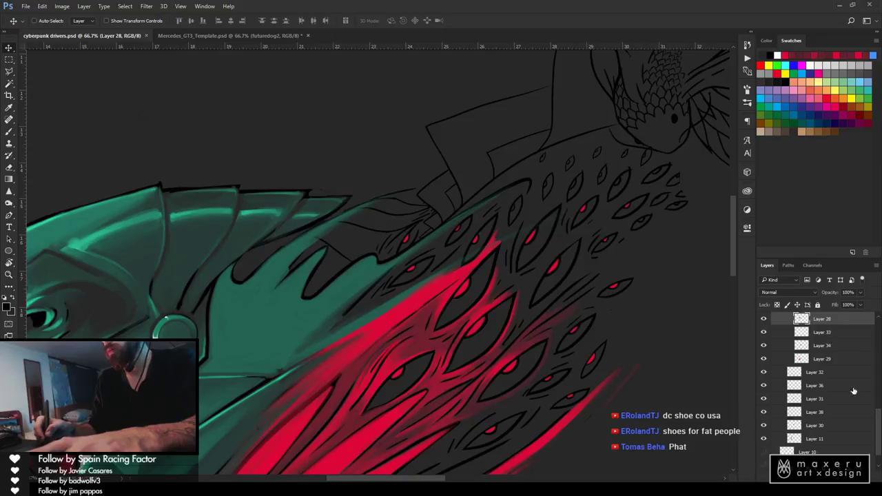
left_click_drag(879, 428, 879, 410)
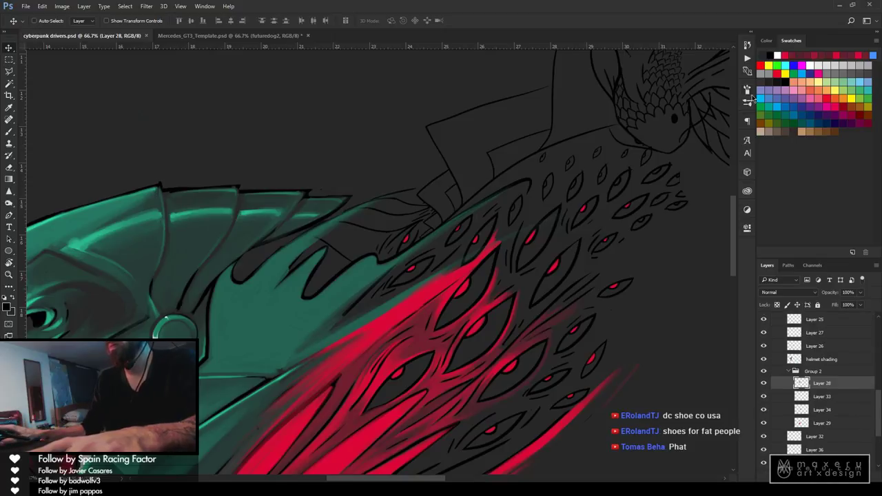
Set the eraser to the 8 px brush preset and return to the Brush tool for painting on Layer 28
left_click(747, 102)
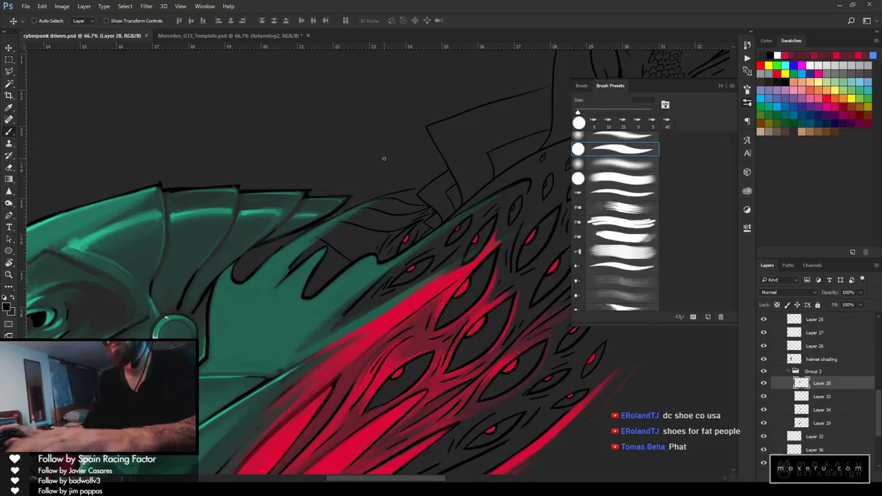
key("e")
left_click(594, 124)
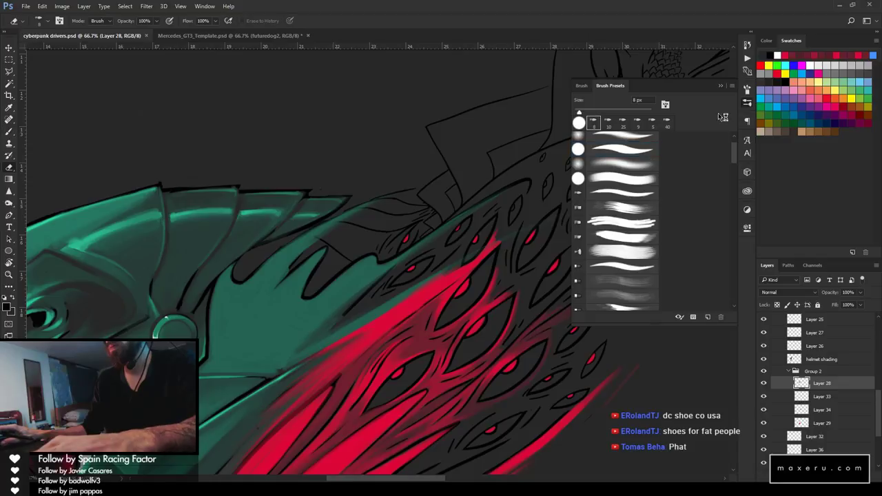
left_click(722, 89)
key("b")
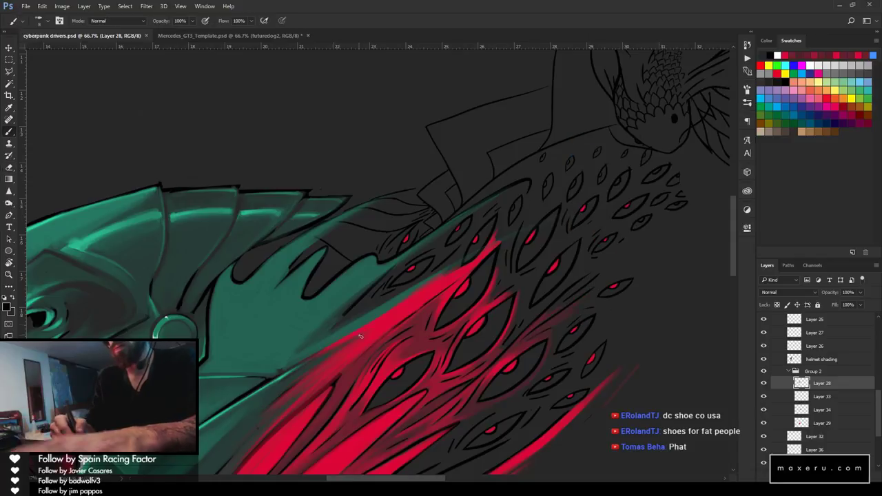
Sample the helmet's bright green and paint highlights beside the three small red eyes on the green flame
key("i")
left_click(81, 244)
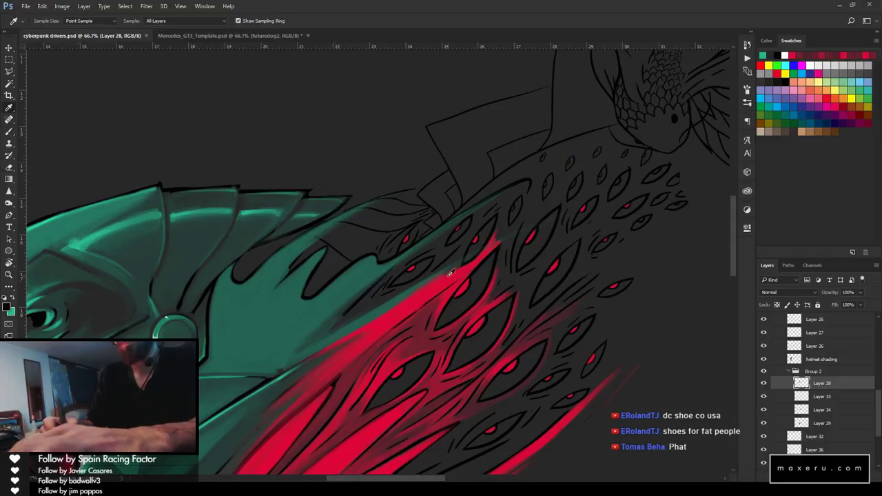
key("b")
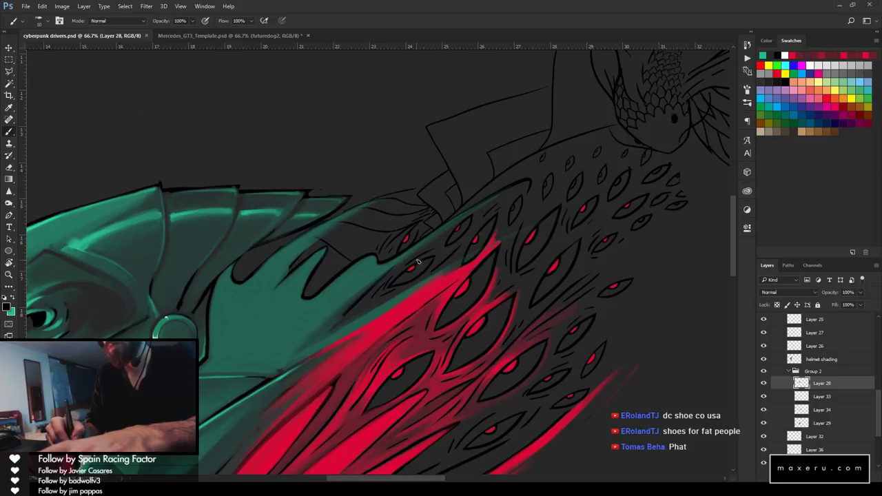
key("x")
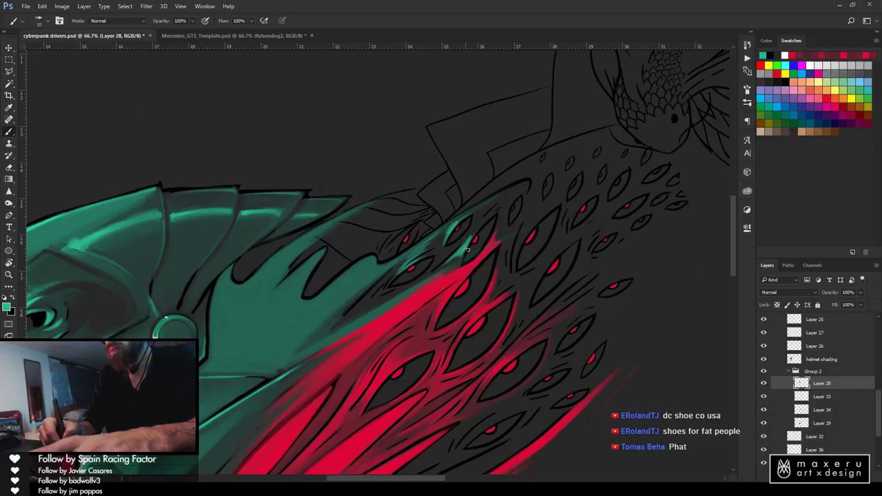
Refine the bright green highlights around the small eyes and blend their edges into the flame with darker green
key("z")
double_click(437, 286)
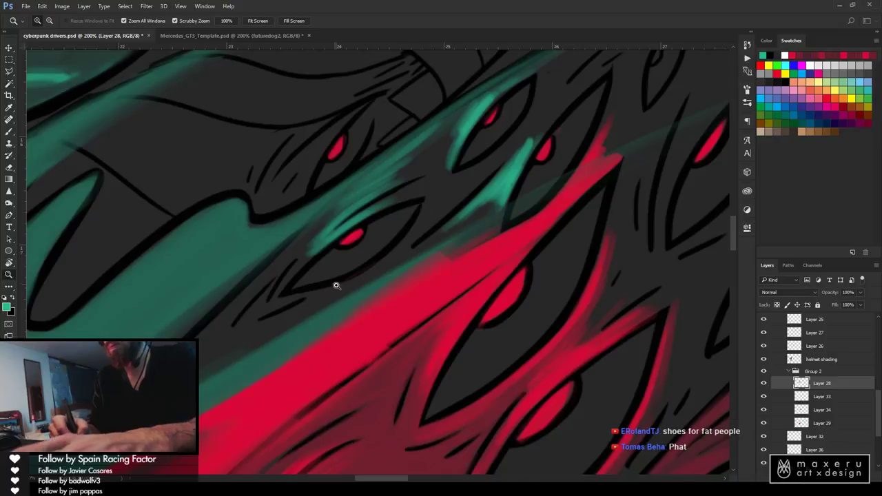
key("b")
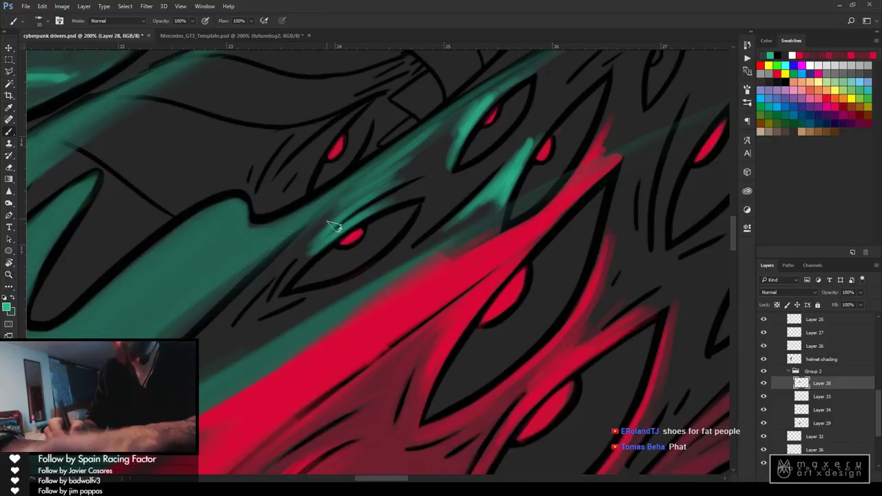
key("x")
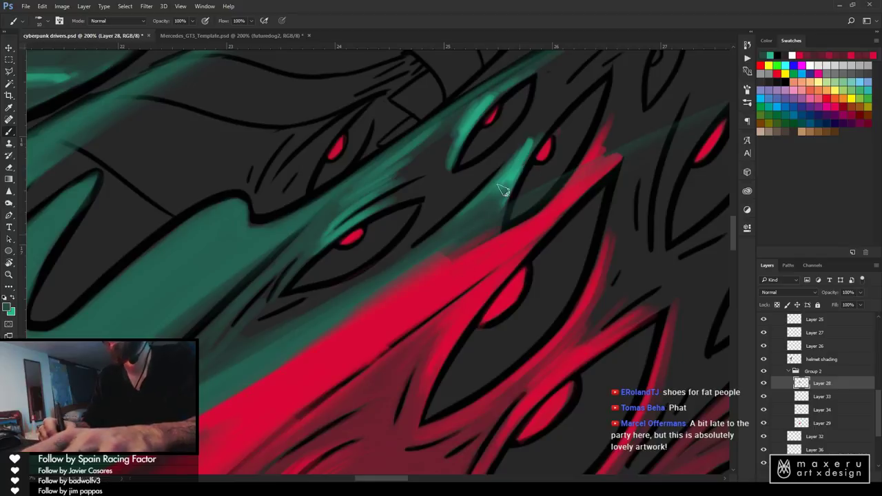
Sample the flame's bright red and blend red strokes into the green area beneath the small eyes
key("z")
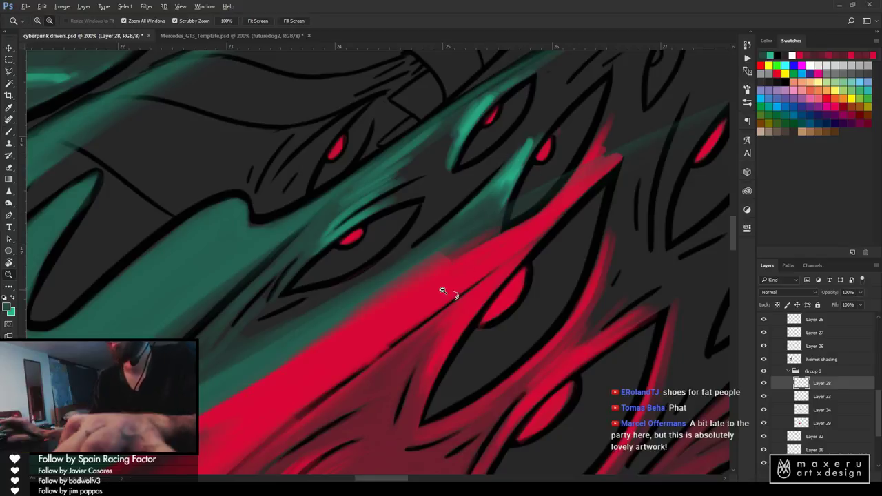
left_click(386, 331)
left_click(384, 332)
left_click(383, 333)
left_click(382, 335)
left_click_drag(321, 352, 331, 433)
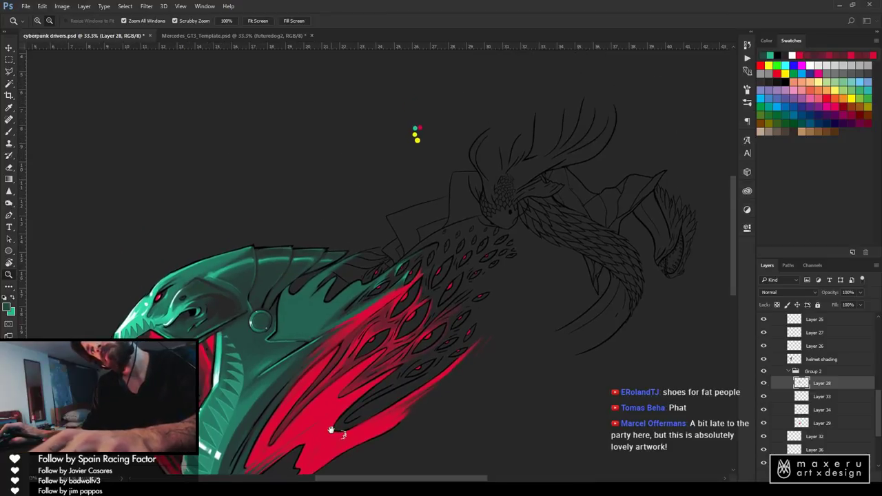
scroll(412, 306, "up", 5)
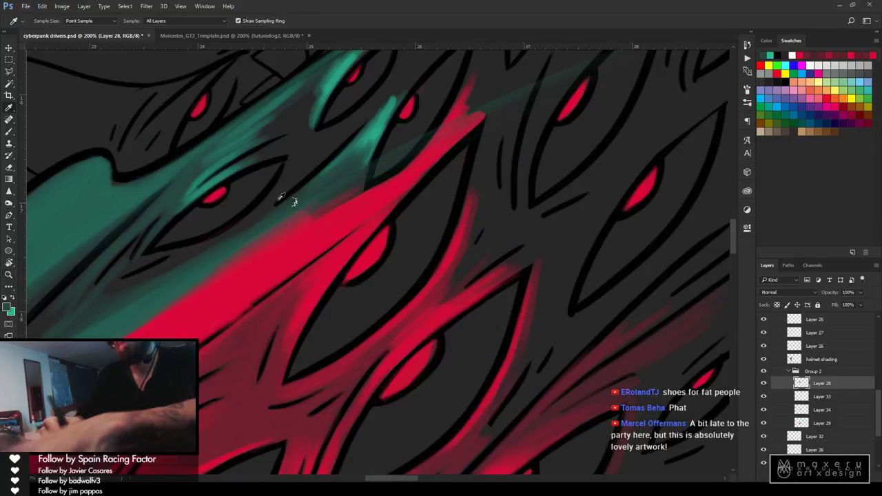
left_click(283, 248, "alt")
key("x")
key("b")
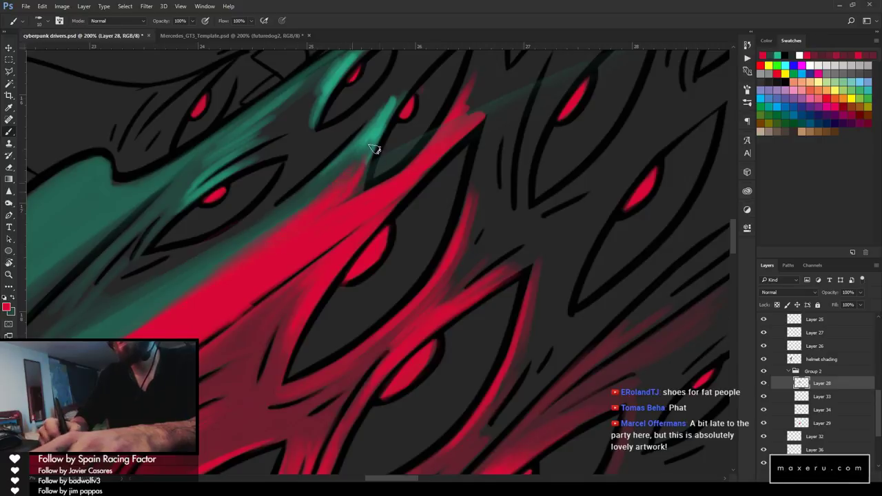
Paint bright red strokes along the upper and outer edge of the large eye beyond the red flame's tip
left_click_drag(456, 101, 350, 236)
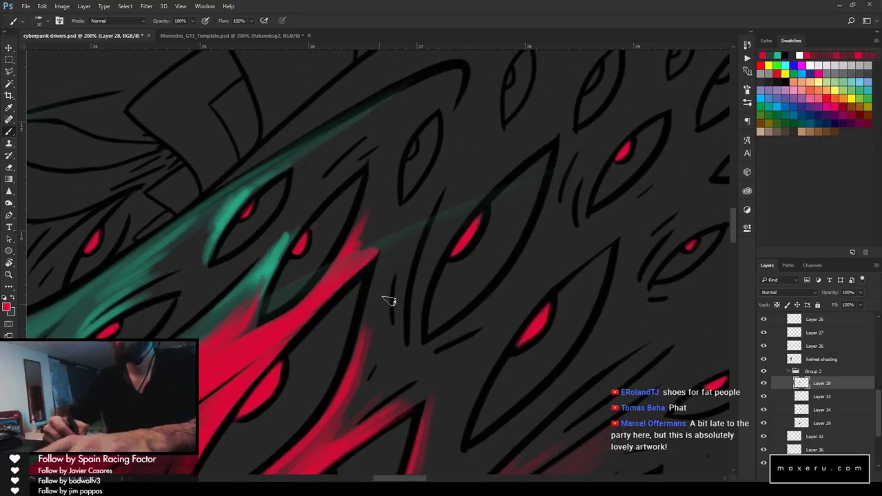
mouse_move(432, 264)
left_mouse_down()
mouse_move(459, 205)
mouse_move(425, 291)
mouse_move(463, 206)
mouse_move(427, 285)
mouse_move(475, 204)
mouse_move(431, 282)
mouse_move(472, 214)
mouse_move(465, 225)
mouse_move(458, 188)
mouse_move(423, 267)
mouse_move(456, 174)
mouse_move(426, 262)
mouse_move(492, 158)
mouse_move(433, 254)
mouse_move(476, 184)
mouse_move(495, 165)
mouse_move(442, 241)
mouse_move(511, 159)
left_mouse_up()
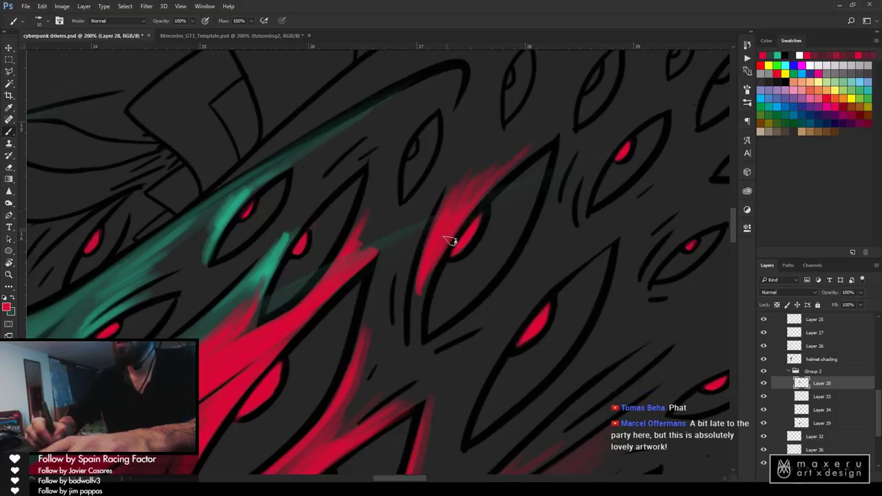
mouse_move(478, 185)
left_mouse_down()
mouse_move(438, 260)
mouse_move(426, 261)
mouse_move(428, 274)
mouse_move(420, 269)
mouse_move(404, 393)
left_mouse_up()
mouse_move(341, 200)
left_mouse_down()
mouse_move(578, 256)
mouse_move(128, 383)
mouse_move(303, 292)
mouse_move(526, 211)
left_mouse_up()
Paint a bright red diagonal band across the dark segments between the green flame and the outlined collar shape
key("z")
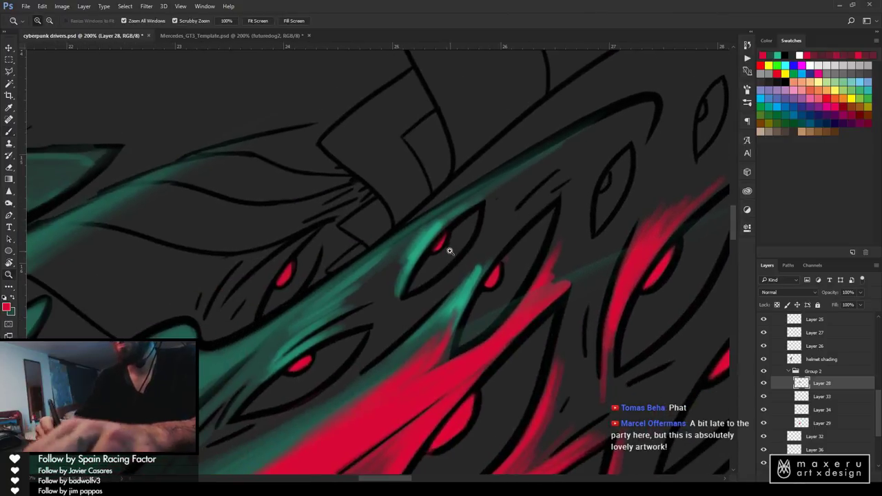
left_click(454, 255, "alt")
left_click(453, 255, "alt")
left_click(453, 258, "alt")
left_click(455, 314, "alt")
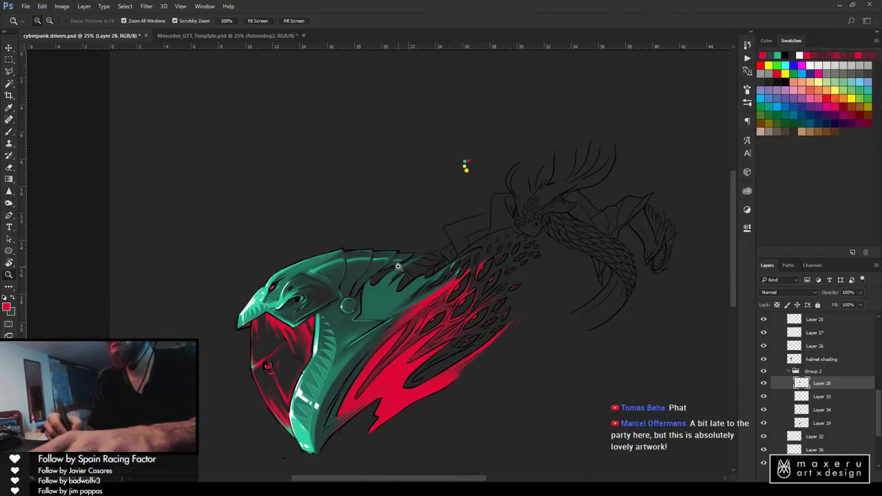
left_click(425, 263)
left_click(423, 271)
key("b")
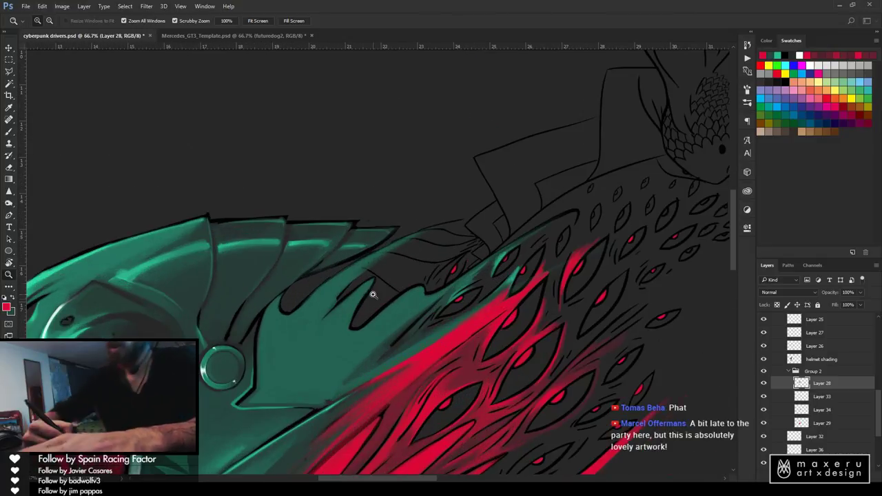
key("z")
left_click(404, 283)
left_click(403, 283)
key("b")
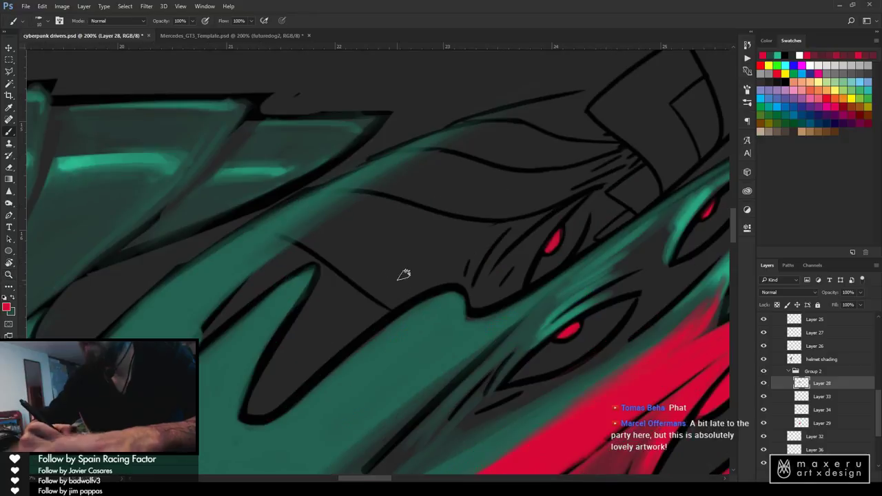
mouse_move(368, 262)
left_mouse_down()
mouse_move(317, 291)
mouse_move(273, 289)
mouse_move(339, 311)
mouse_move(307, 282)
mouse_move(361, 295)
mouse_move(339, 271)
mouse_move(374, 266)
mouse_move(350, 258)
mouse_move(377, 260)
mouse_move(356, 251)
mouse_move(385, 264)
mouse_move(323, 291)
mouse_move(326, 312)
mouse_move(296, 300)
mouse_move(329, 320)
mouse_move(364, 294)
left_mouse_up()
mouse_move(388, 223)
left_mouse_down()
mouse_move(421, 244)
mouse_move(408, 224)
mouse_move(457, 226)
mouse_move(411, 202)
mouse_move(486, 235)
mouse_move(436, 189)
mouse_move(496, 187)
mouse_move(472, 174)
mouse_move(522, 184)
mouse_move(487, 184)
mouse_move(473, 165)
mouse_move(509, 170)
mouse_move(498, 160)
mouse_move(533, 170)
mouse_move(522, 156)
mouse_move(546, 165)
mouse_move(530, 136)
left_mouse_up()
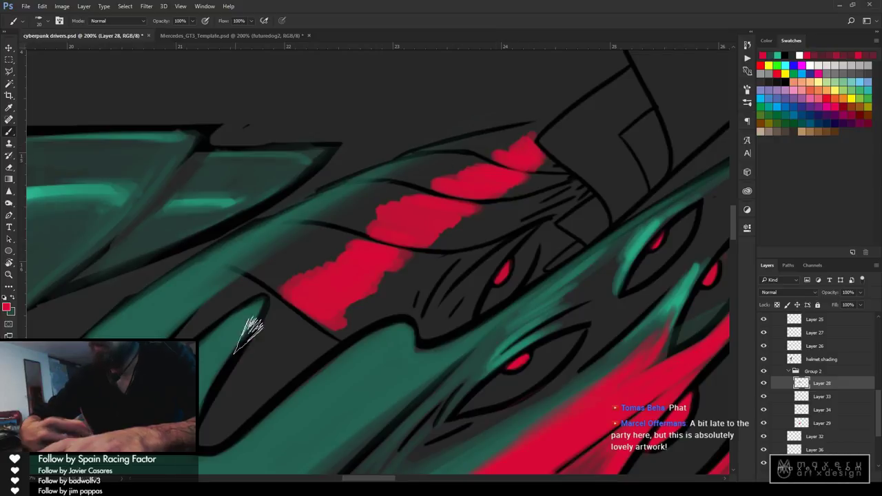
Extend the red band past the lowest segment line into the curved pocket, and clean up the paint with the eraser
mouse_move(311, 328)
left_mouse_down()
mouse_move(286, 305)
mouse_move(307, 309)
mouse_move(309, 324)
mouse_move(280, 335)
left_mouse_up()
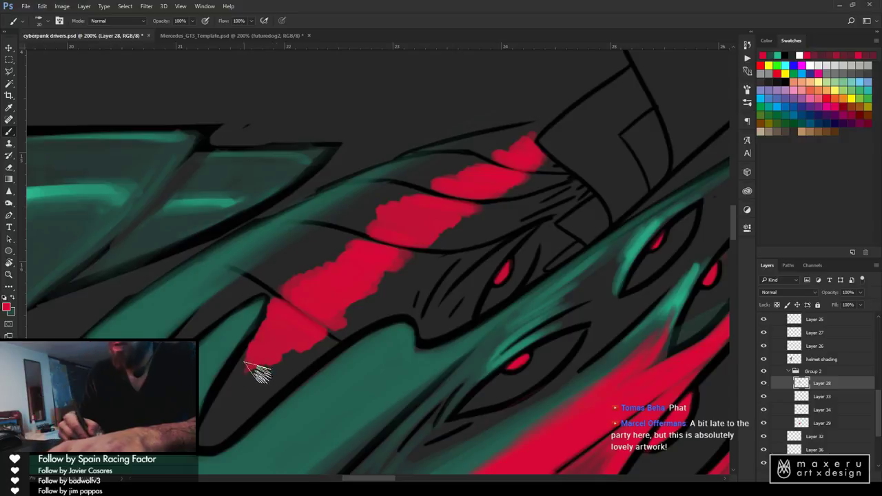
left_click_drag(261, 370, 269, 357)
key("e")
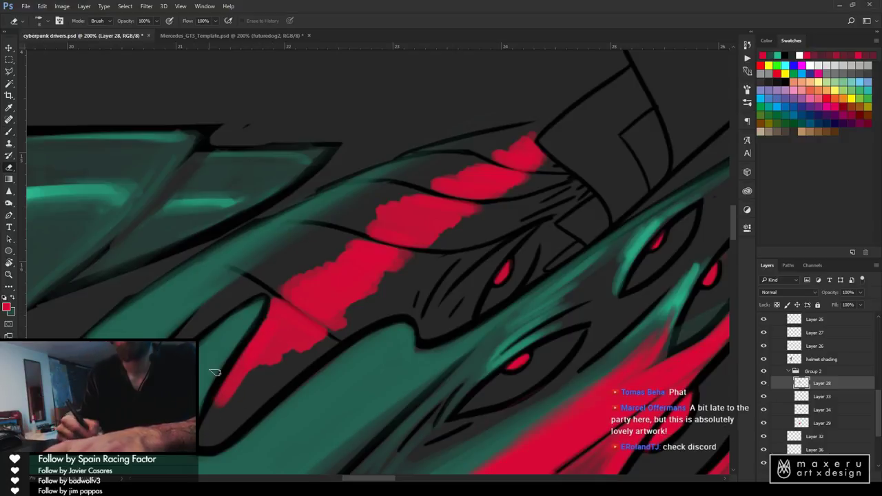
key("b")
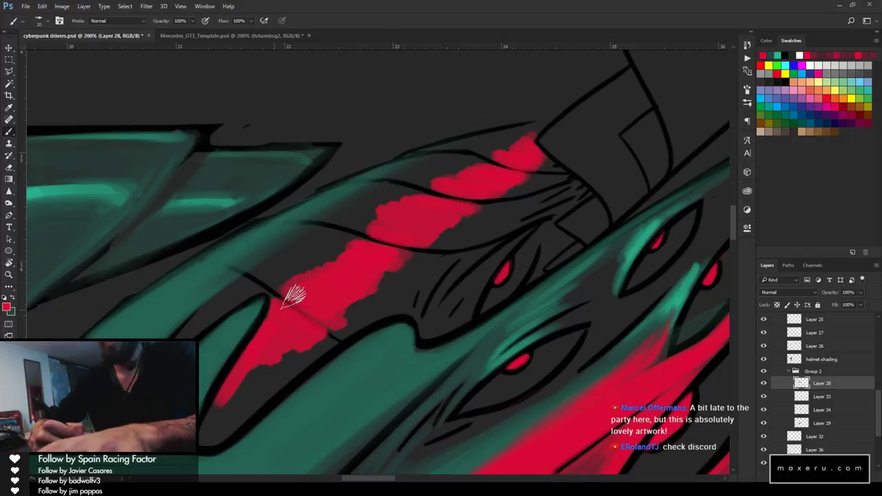
key("e")
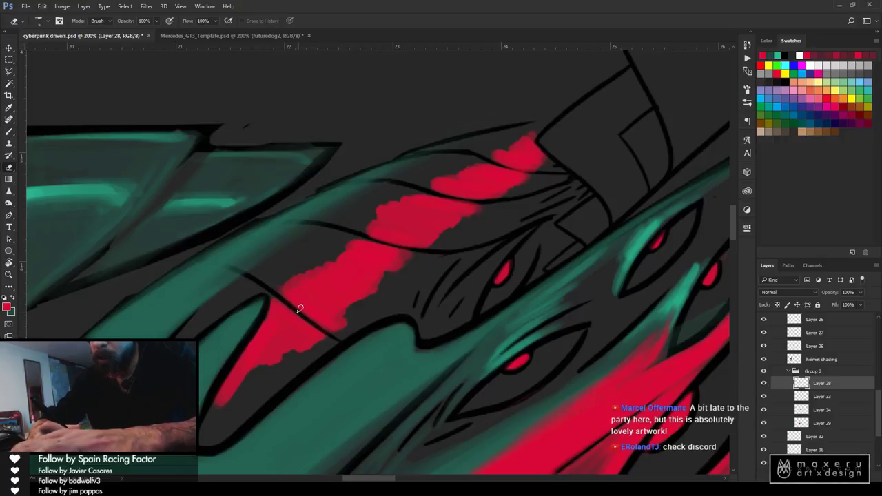
key("b")
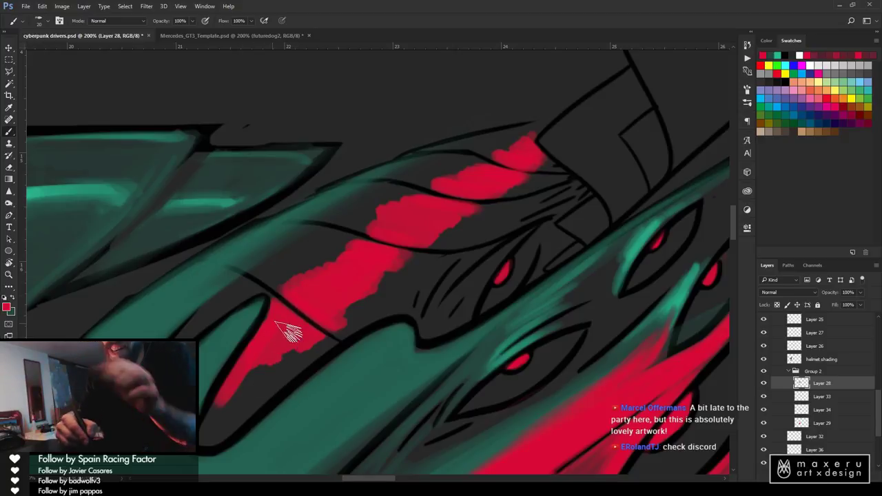
Fill the rest of the curved pocket with darker red shading, erase the overspill, and blend its edge with sampled dark green
mouse_move(234, 384)
left_mouse_down()
mouse_move(284, 349)
mouse_move(287, 332)
mouse_move(222, 394)
mouse_move(307, 332)
mouse_move(211, 405)
mouse_move(312, 332)
mouse_move(242, 386)
mouse_move(263, 350)
mouse_move(204, 423)
mouse_move(303, 343)
left_mouse_up()
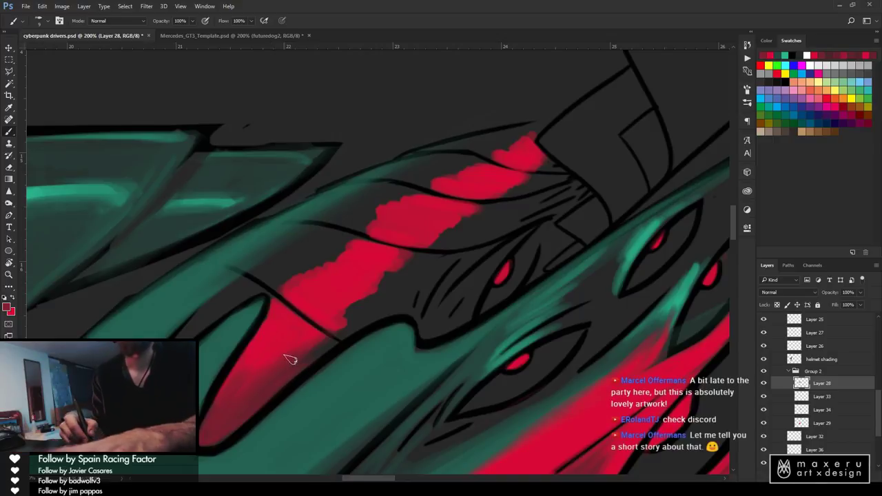
key("e")
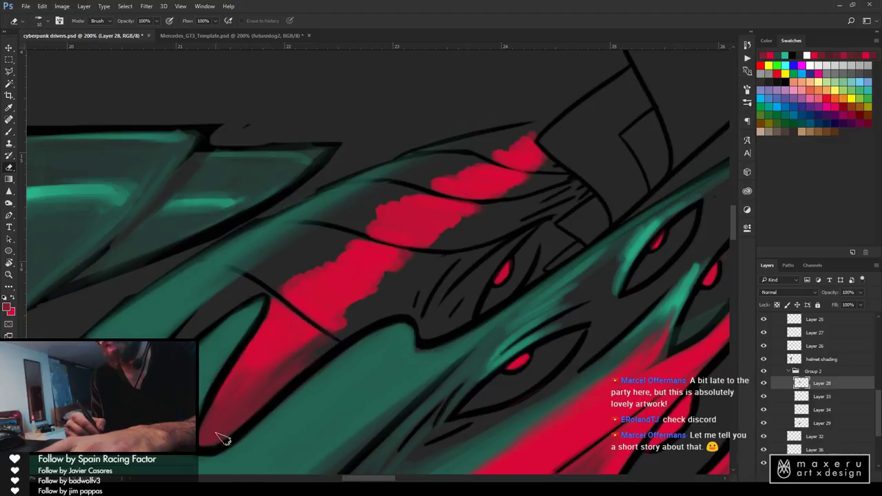
key("b")
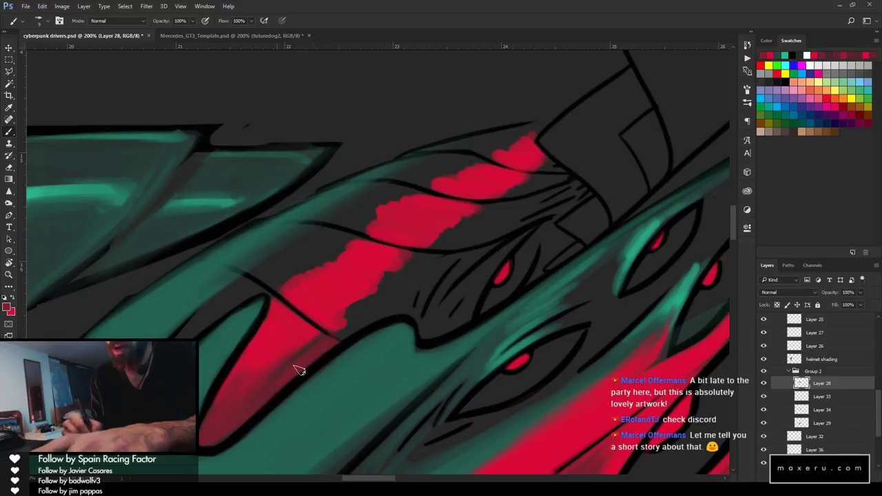
key("e")
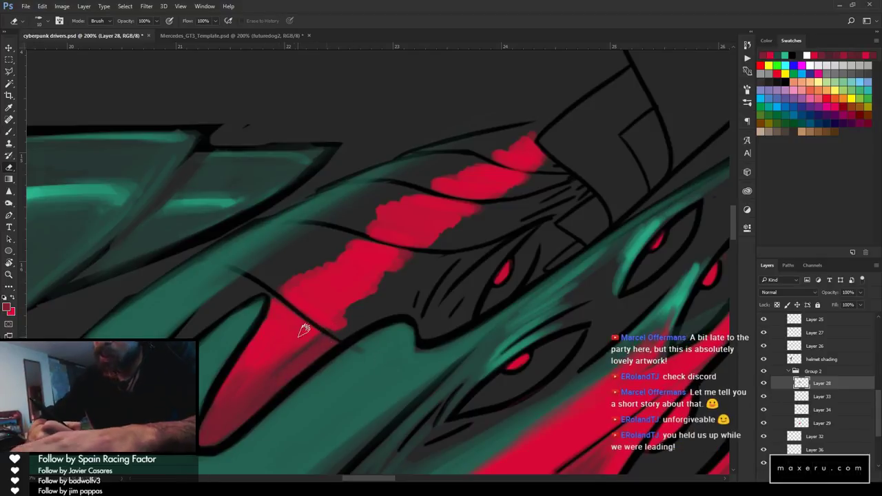
key("i")
left_click(337, 372)
key("b")
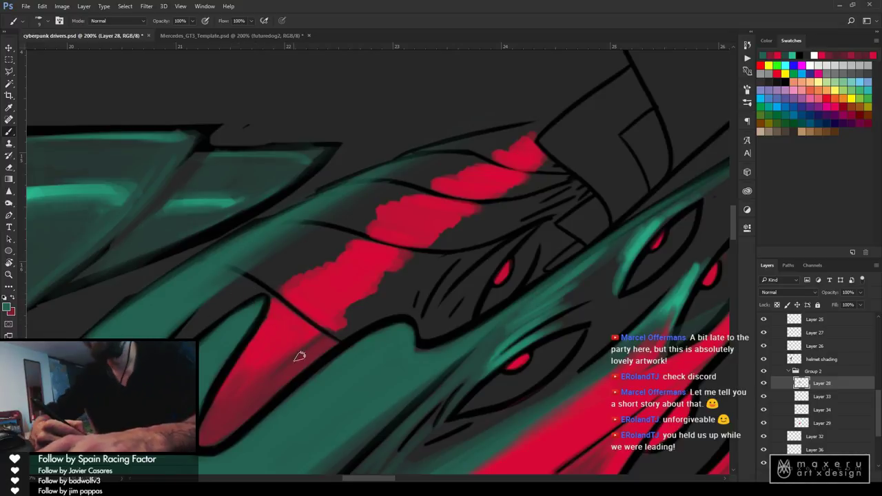
Sample a darker red and paint shading strokes along the red band's lower edge in the lowest segment, above the curved outline
key("i")
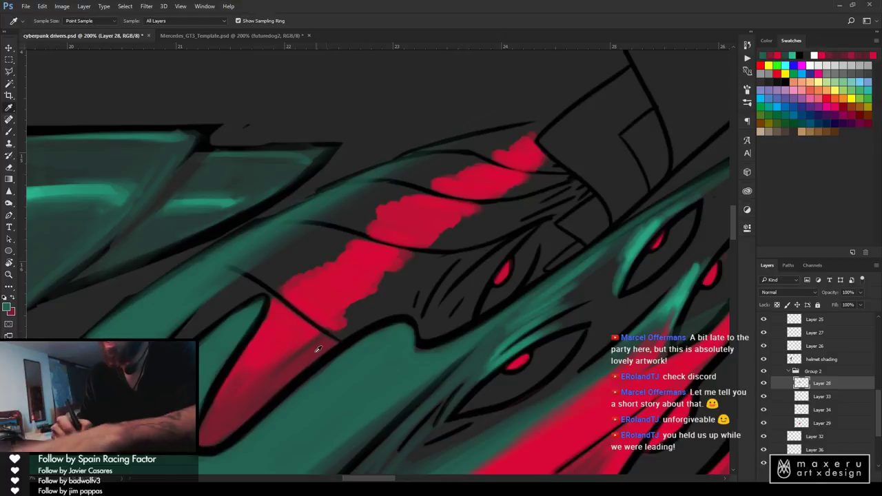
left_click(318, 349)
key("b")
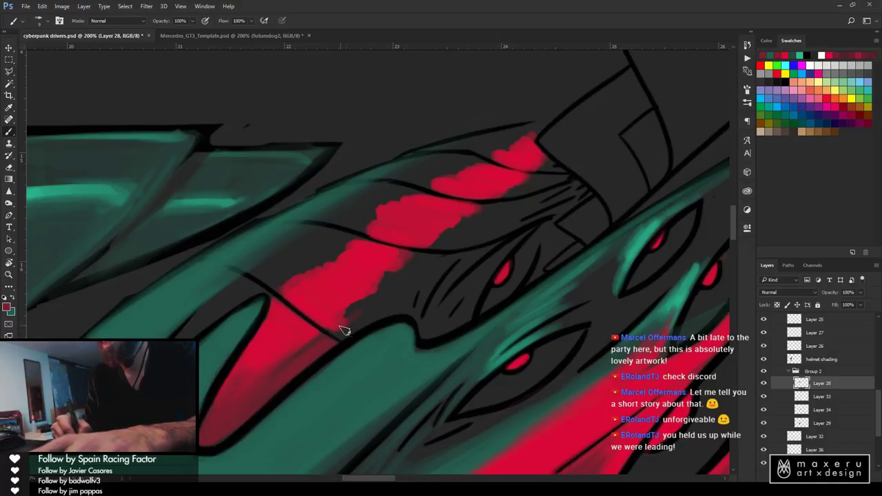
left_click_drag(384, 287, 355, 318)
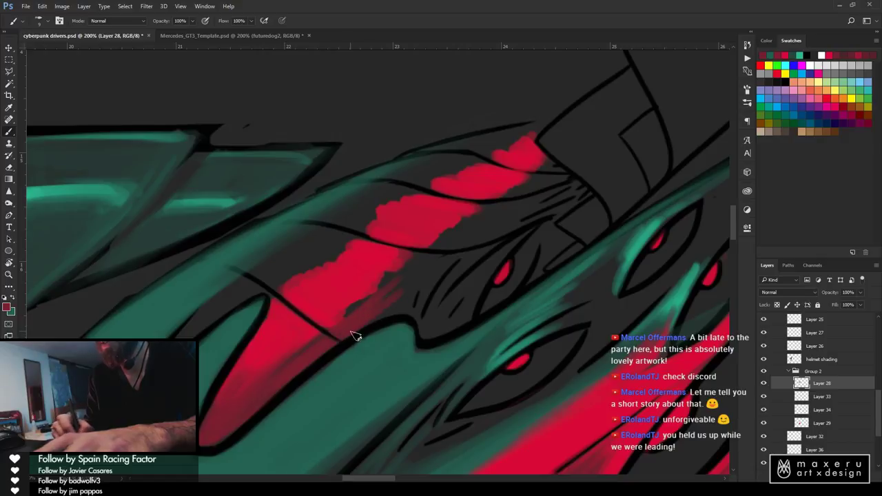
left_click_drag(412, 279, 378, 306)
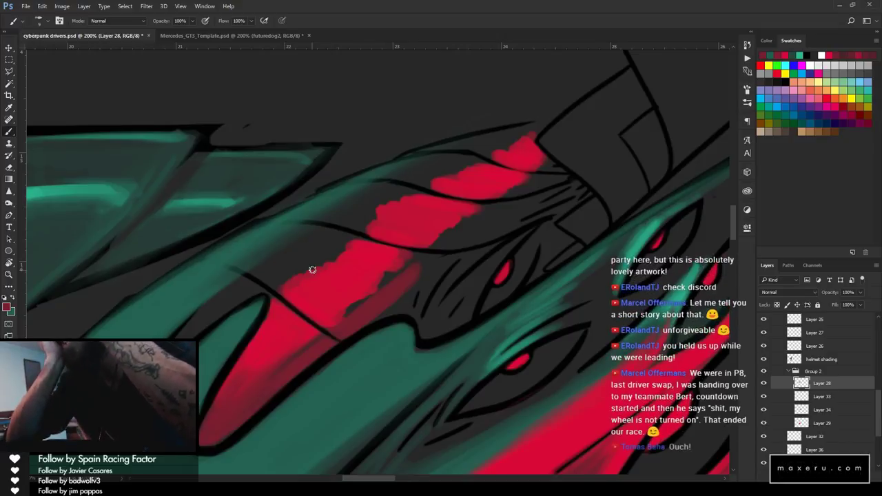
Smooth the red band's lower edge across the two lowest segments with sampled bright red, erasing the uneven paint
key("e")
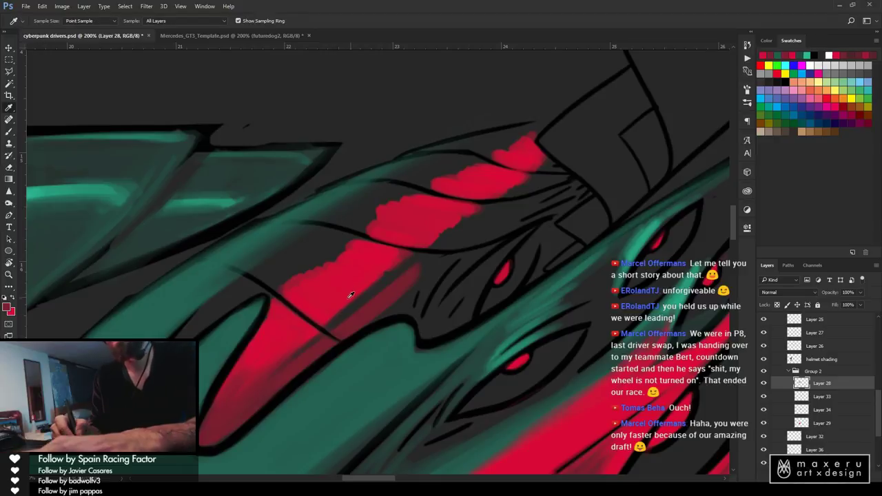
key("b")
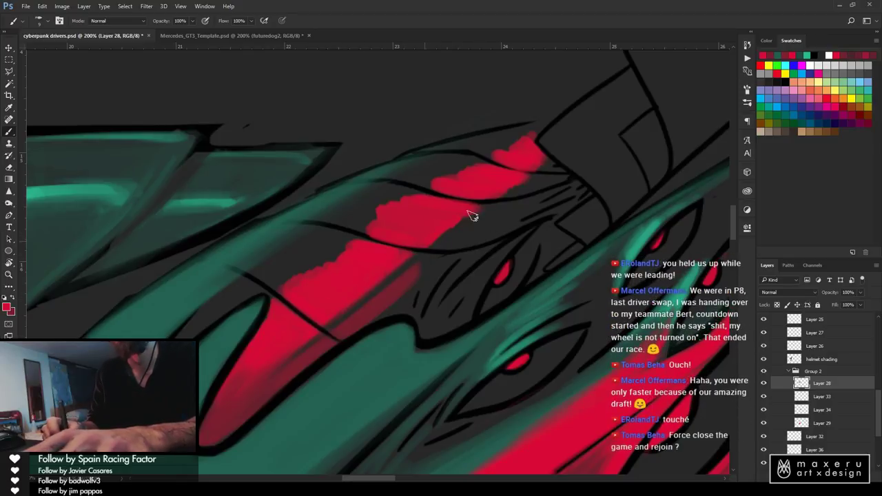
key("e")
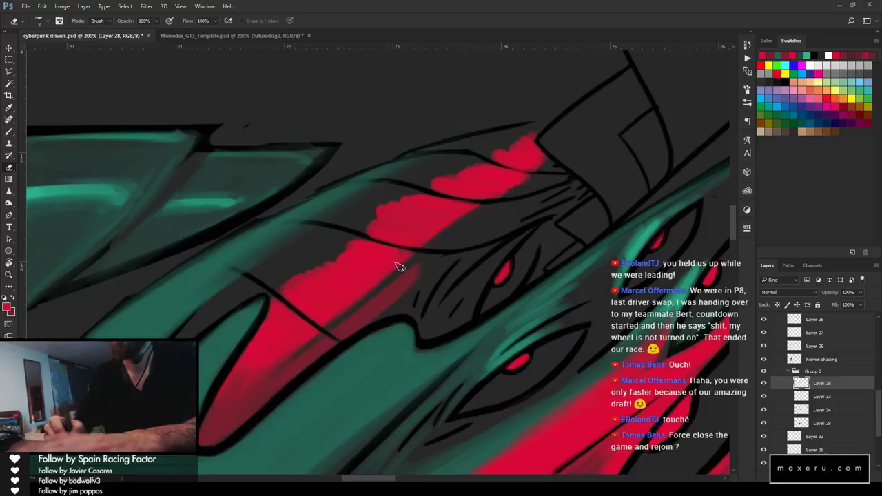
key("b")
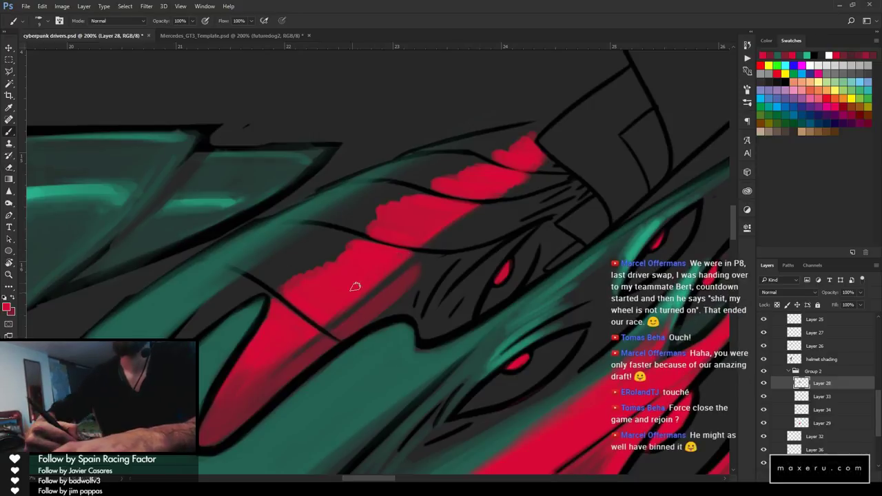
key("e")
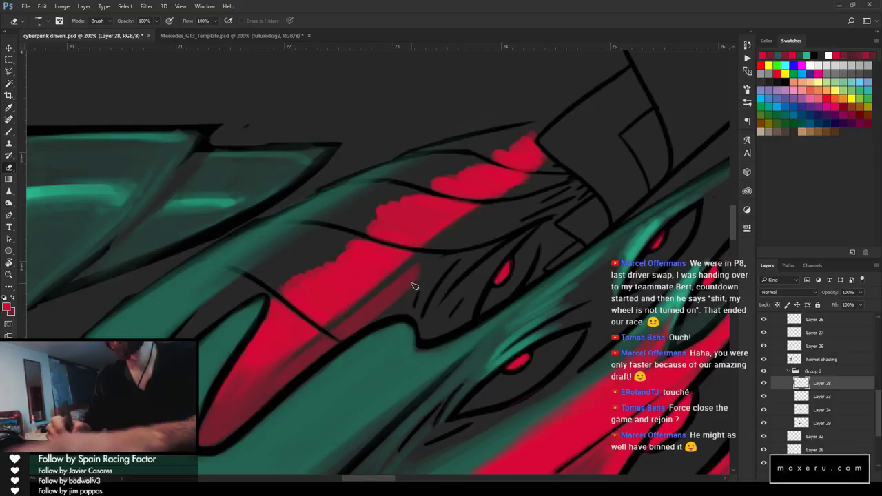
Extend the dark red shading under the segment line towards the small eye, and straighten the band's upper edge in the lowest segment
key("i")
key("b")
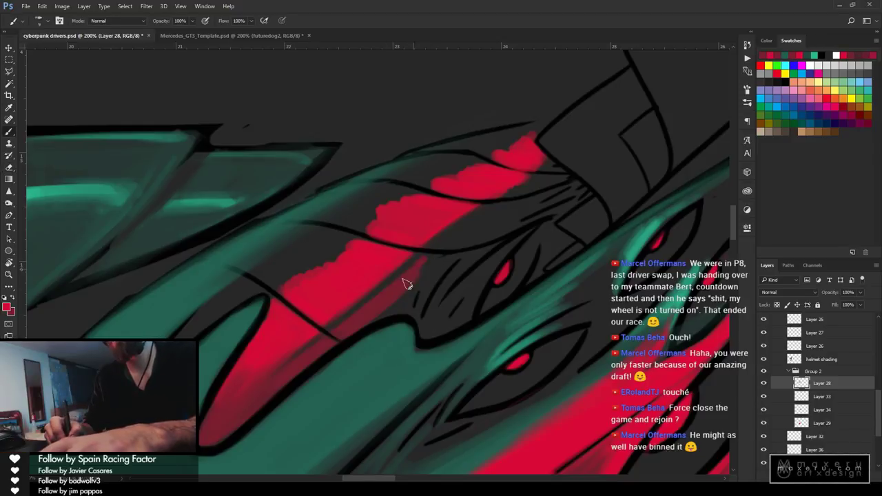
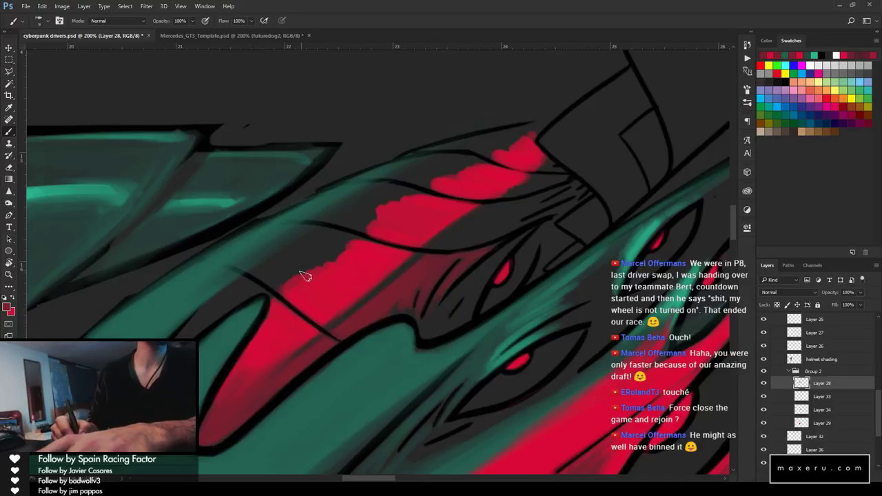
key("e")
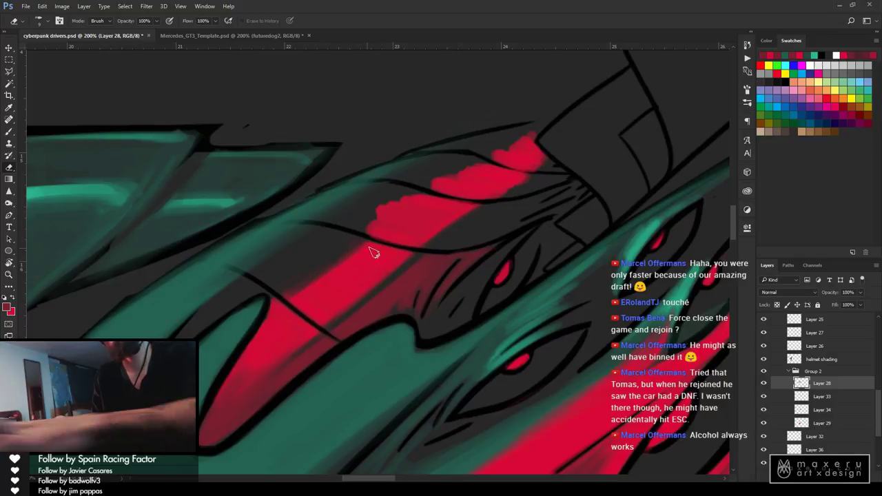
Save the document and check the red band against the whole helmet illustration before returning to a close-up at 200%
key("alt")
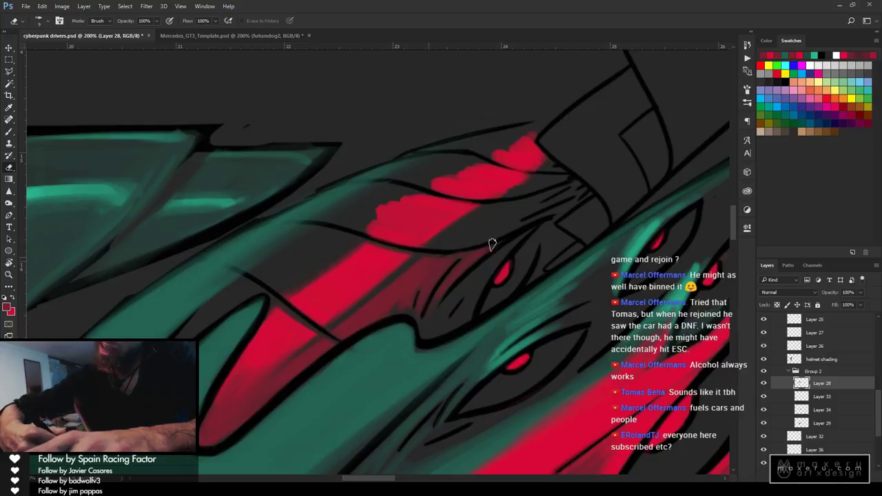
key("z")
left_click(364, 289, "alt")
left_click(366, 291, "alt")
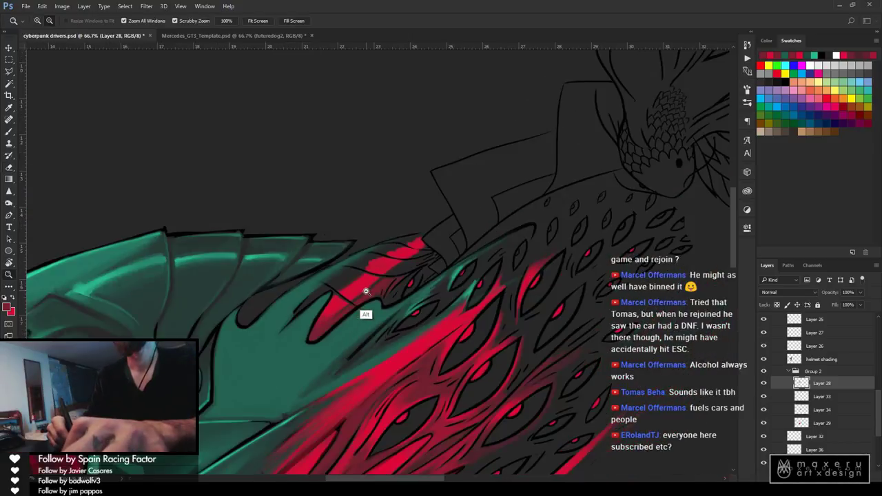
left_click(366, 293, "alt")
left_click(367, 299, "alt")
left_click(330, 353, "alt")
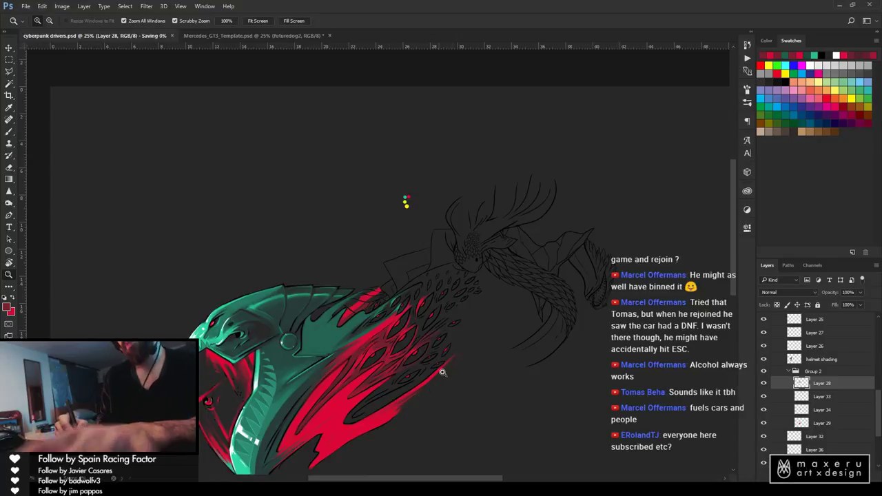
left_click(360, 310)
left_click(361, 310)
left_click(360, 310)
left_click(360, 310)
left_click(361, 310)
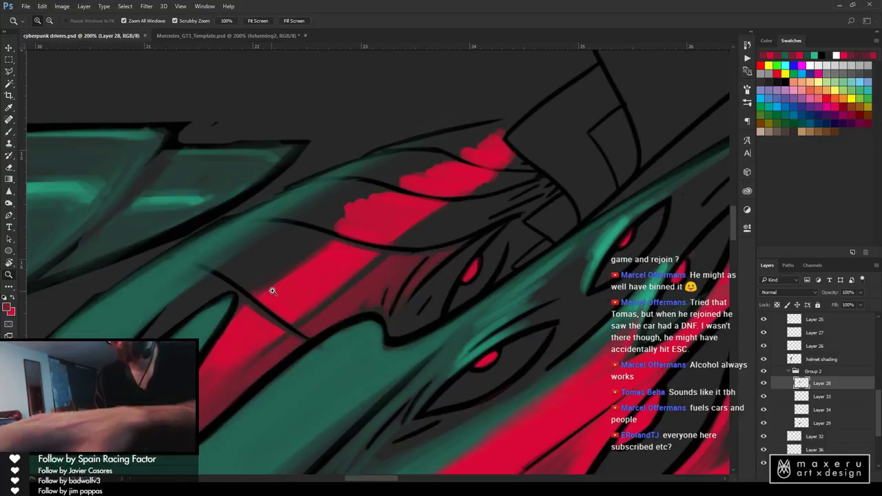
Sample the helmet's green and paint it across the dark lowest segment up to the red band
key("i")
left_click(192, 286)
key("b")
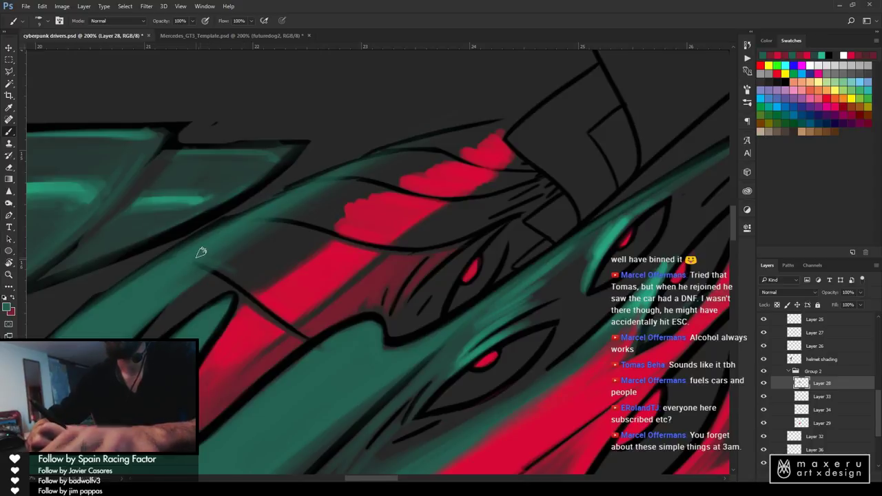
mouse_move(234, 274)
left_mouse_down()
mouse_move(258, 276)
mouse_move(218, 246)
mouse_move(269, 250)
mouse_move(236, 231)
mouse_move(298, 239)
mouse_move(234, 245)
mouse_move(277, 223)
mouse_move(304, 232)
mouse_move(248, 222)
mouse_move(291, 238)
mouse_move(249, 235)
mouse_move(275, 249)
mouse_move(253, 253)
mouse_move(179, 244)
mouse_move(314, 235)
mouse_move(268, 249)
mouse_move(285, 232)
mouse_move(253, 268)
mouse_move(303, 239)
mouse_move(285, 255)
mouse_move(300, 252)
mouse_move(262, 283)
mouse_move(313, 243)
mouse_move(275, 257)
left_mouse_up()
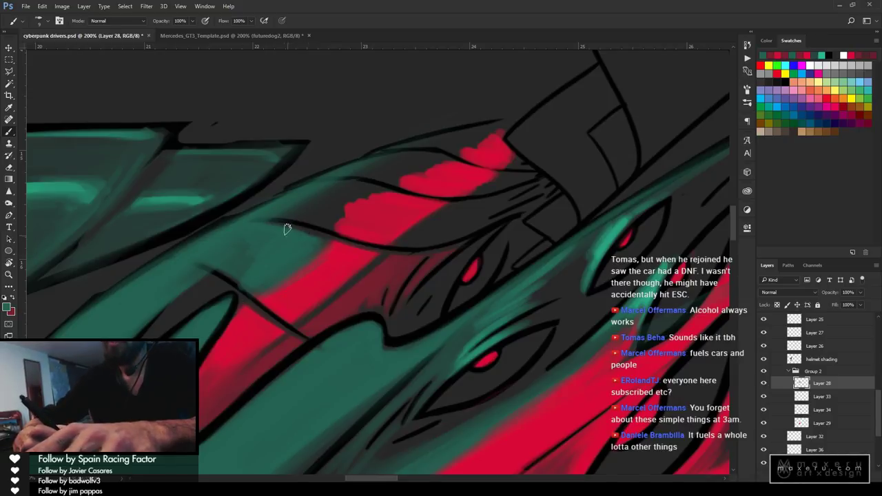
Blend the lowest segment's green into the red band with a sampled darker green, erasing overspill around the segment line
key("i")
left_click(243, 264)
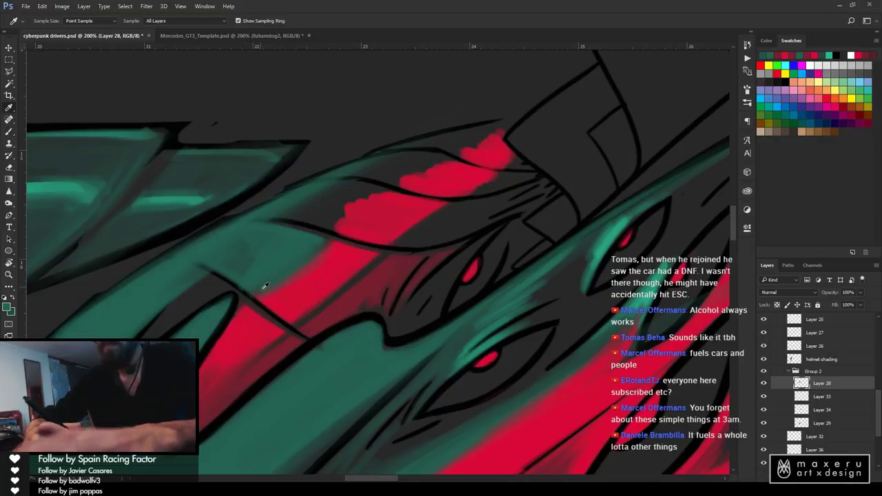
key("b")
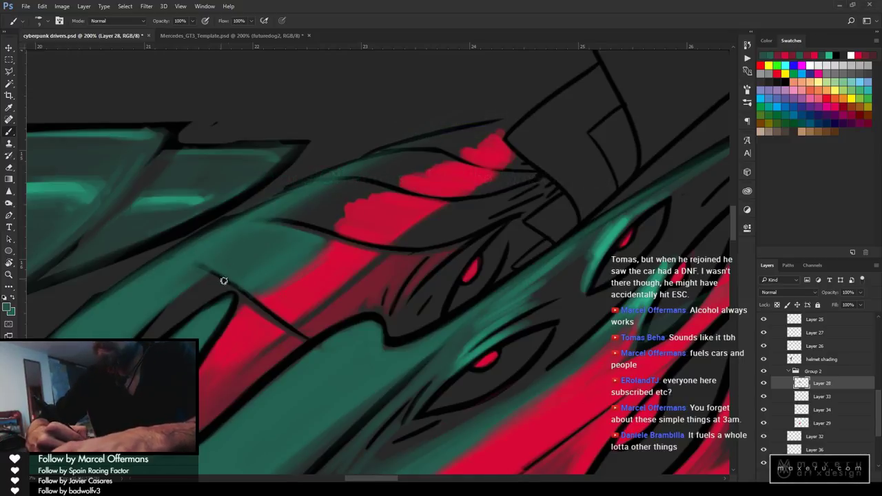
key("e")
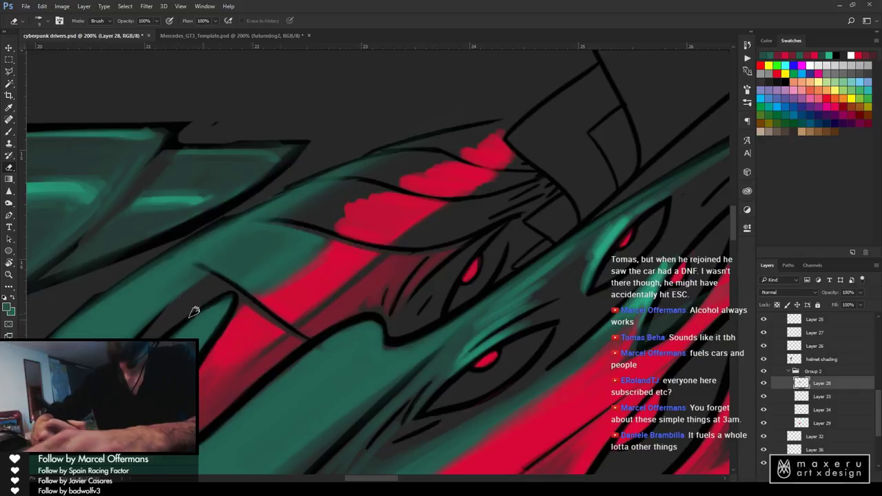
key("b")
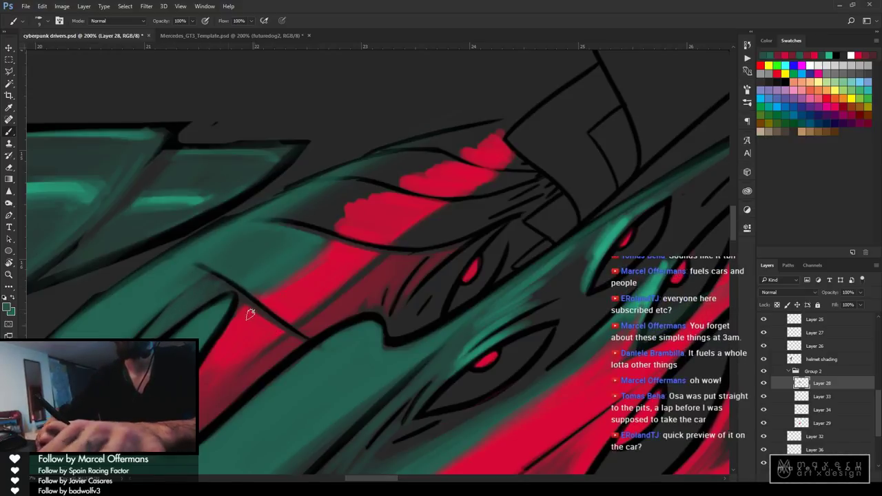
key("e")
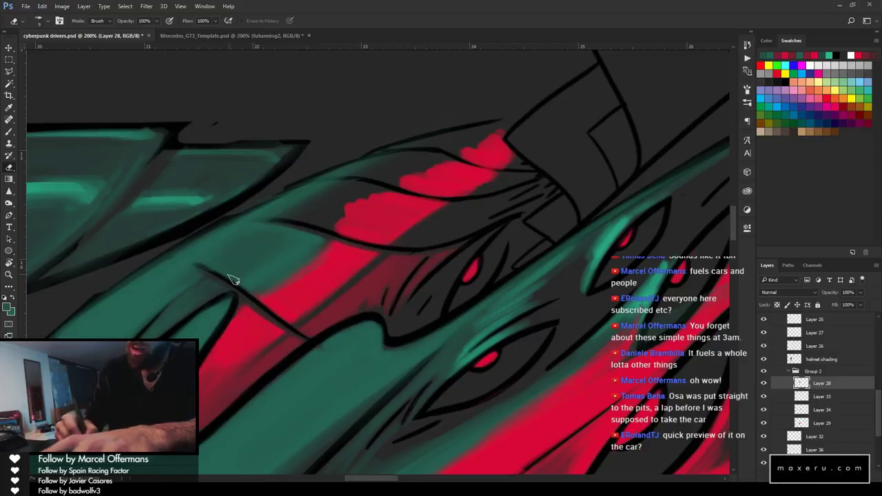
Sample a lighter green beside the large eye and touch up the green segment next to the red band
key("z")
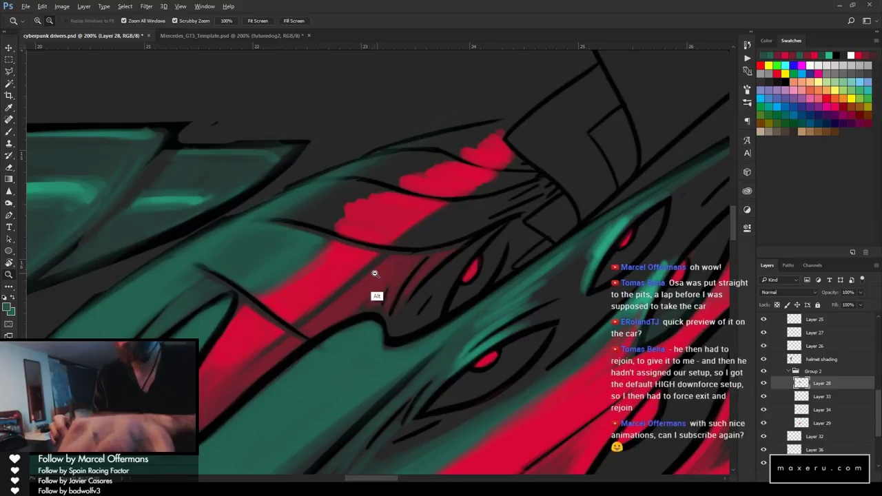
left_click(375, 274, "alt")
left_click(376, 293, "alt")
left_click(384, 265)
left_click(385, 266)
left_click(388, 269)
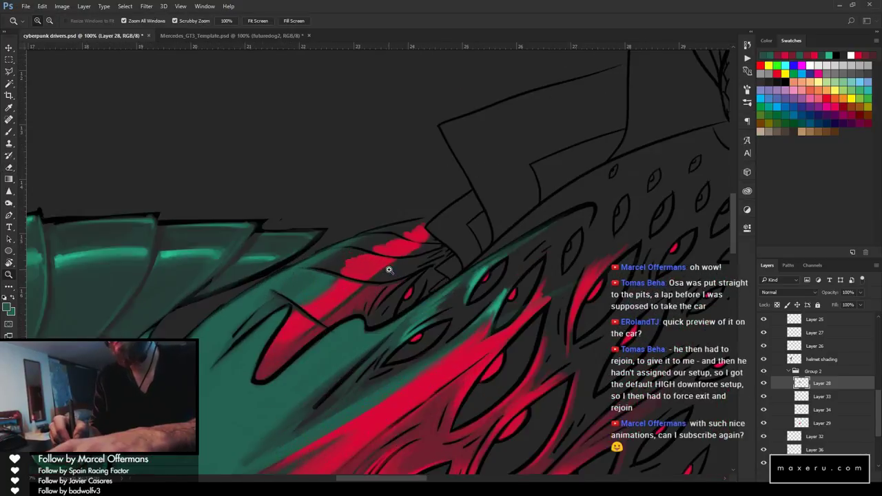
left_click(388, 270)
key("i")
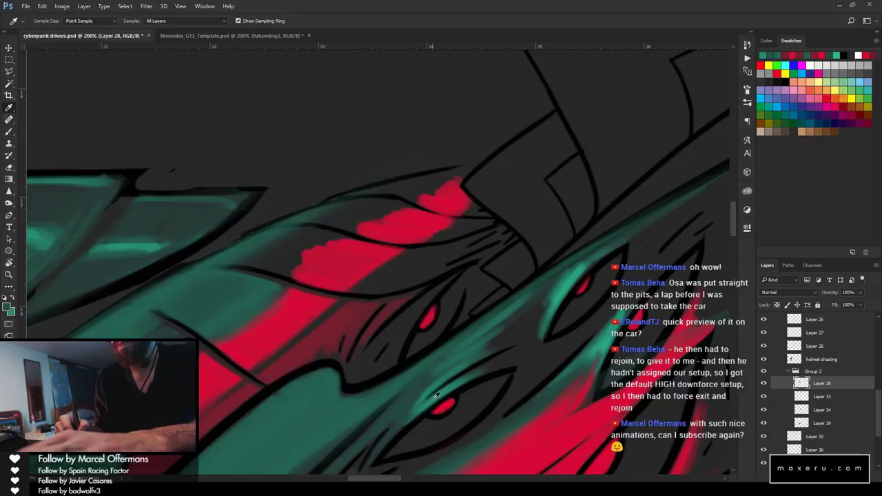
key("b")
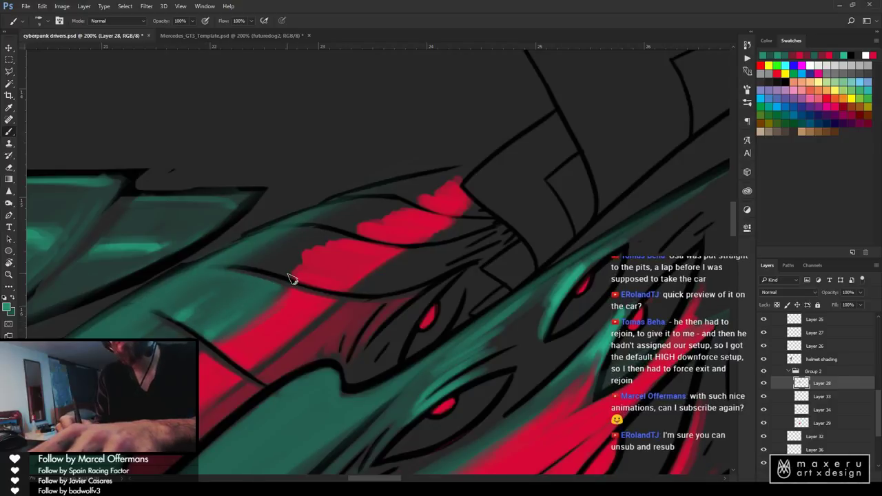
Save the painted changes and review the full helmet and dragon artwork at 25%
key("z")
left_click(346, 309, "alt")
left_click(354, 320, "alt")
left_click(357, 339, "alt")
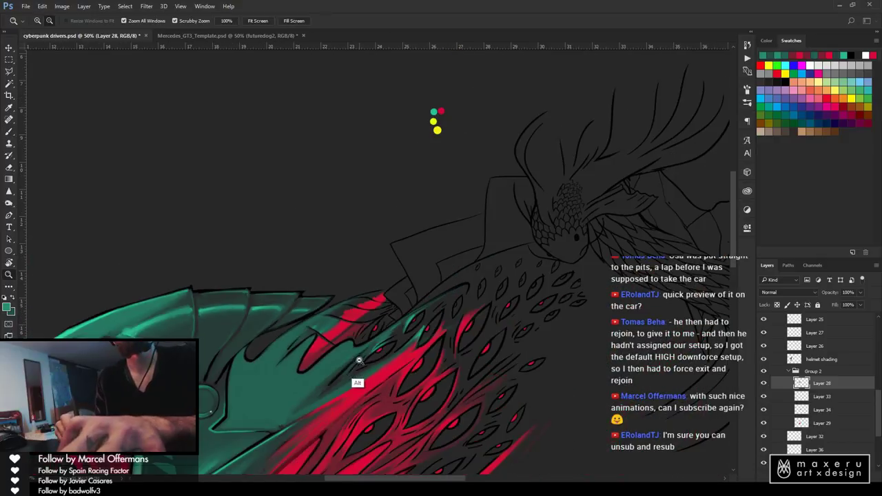
left_click(360, 362, "alt")
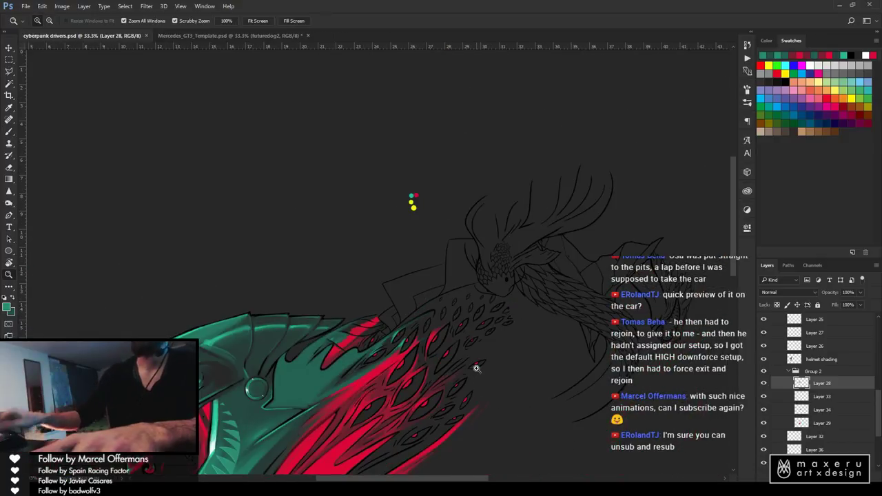
left_click(434, 334, "alt")
left_click_drag(431, 341, 432, 210)
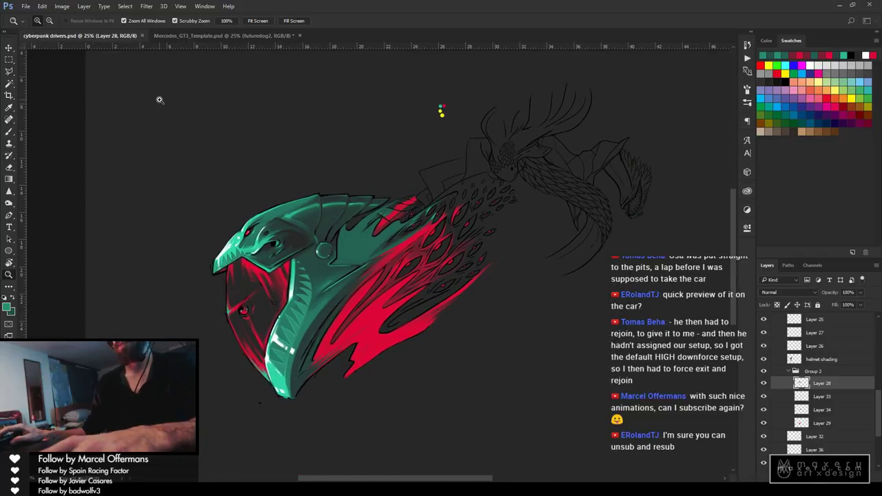
left_click(25, 6)
left_click(41, 109)
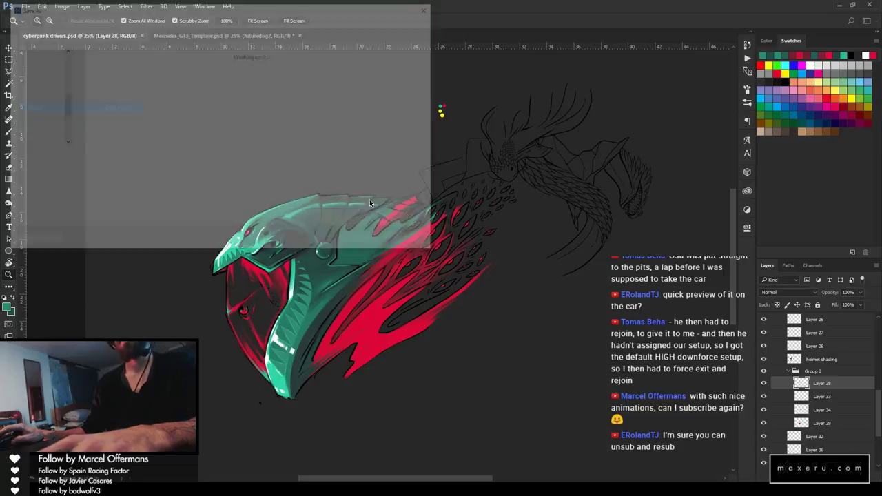
left_click(253, 170)
left_click(112, 200)
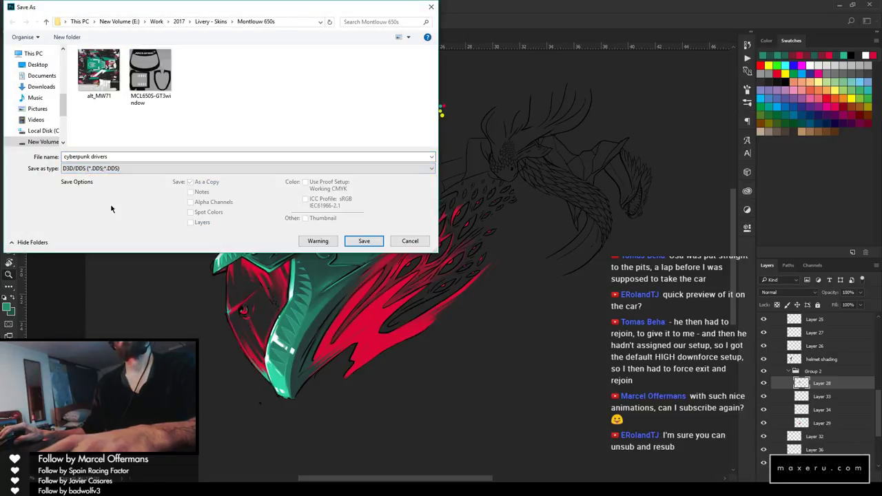
left_click(383, 241)
Select the futuredog2 layer group and switch to the Mercedes_GT3_Template.psd document
scroll(822, 376, "up", 5)
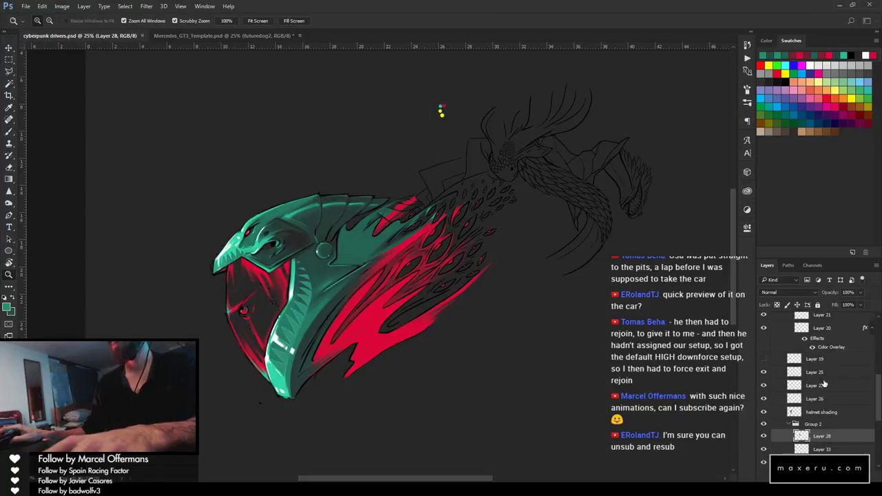
left_click(802, 343)
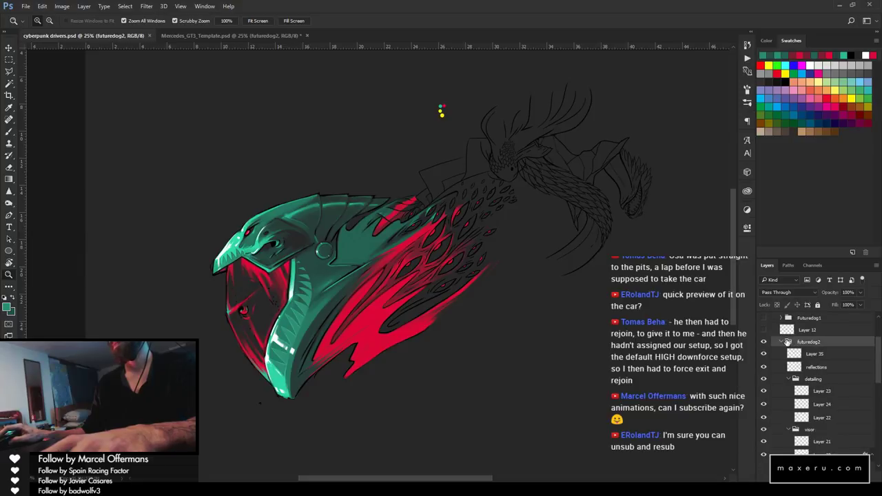
left_click(788, 341)
left_click(207, 35)
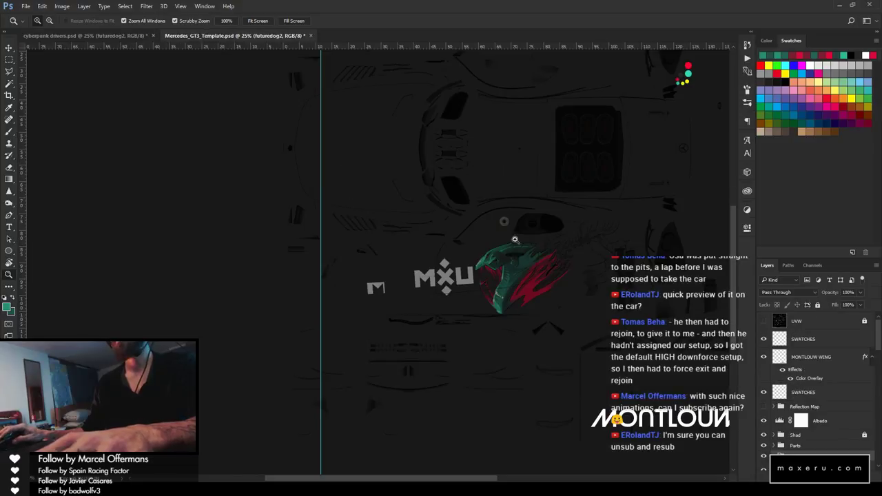
Replace the old helmet artwork on the livery with the updated futuredog2 group copied from cyberpunk drivers.psd into Mercedes_GT3_Template.psd
left_click(546, 299)
left_click(546, 299)
left_click(546, 299)
left_click(764, 456)
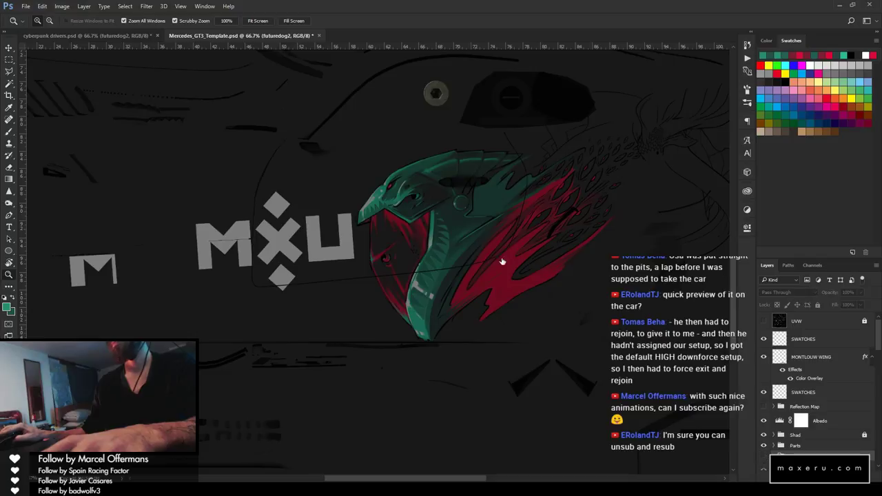
left_click(133, 36)
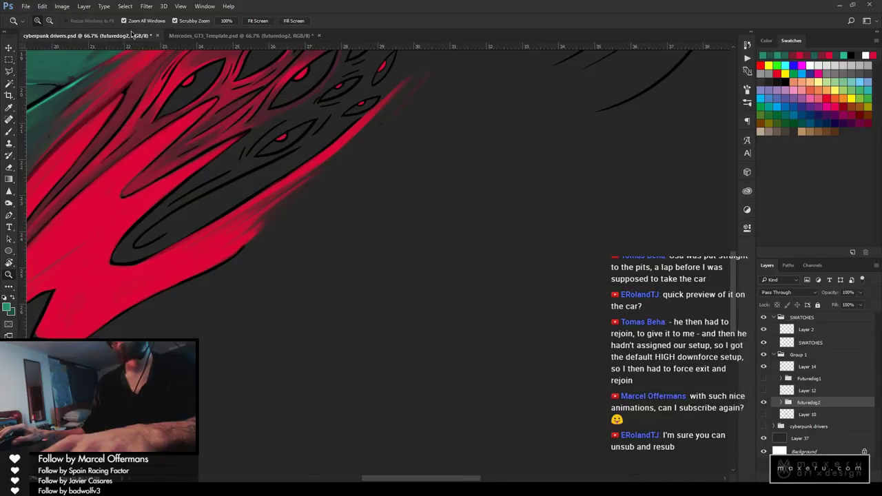
left_click_drag(821, 407, 491, 244)
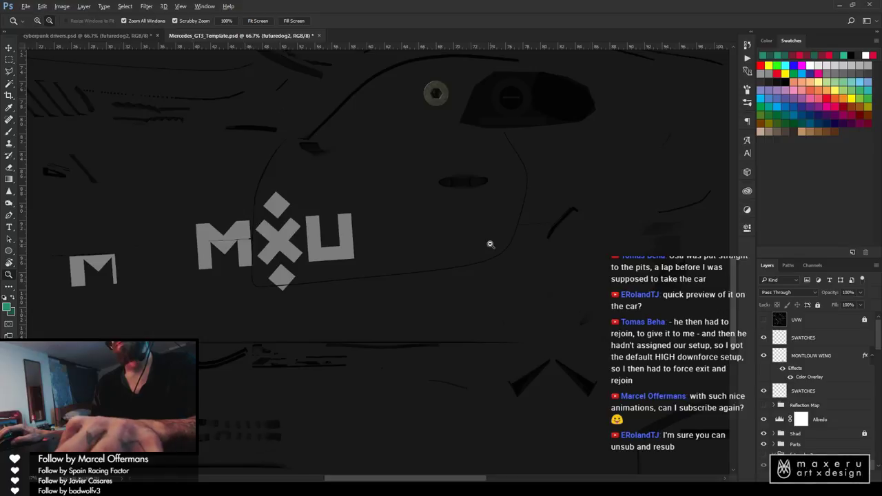
Scale the copied futuredog2 artwork to about 46% and position it just behind the MXU logo on the car's side
left_click(490, 244, "alt")
left_click(491, 244, "alt")
left_click(493, 244, "alt")
left_click(493, 244, "alt")
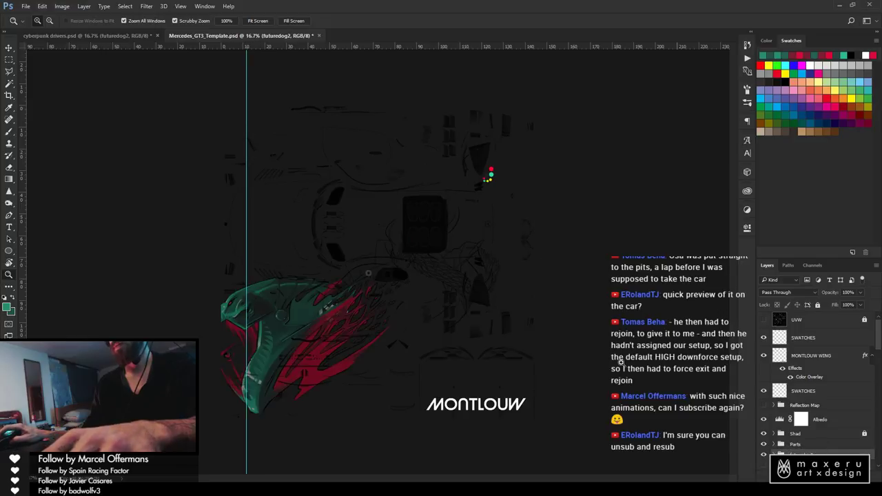
left_click(345, 317)
left_click(346, 315)
left_click_drag(396, 276, 541, 230)
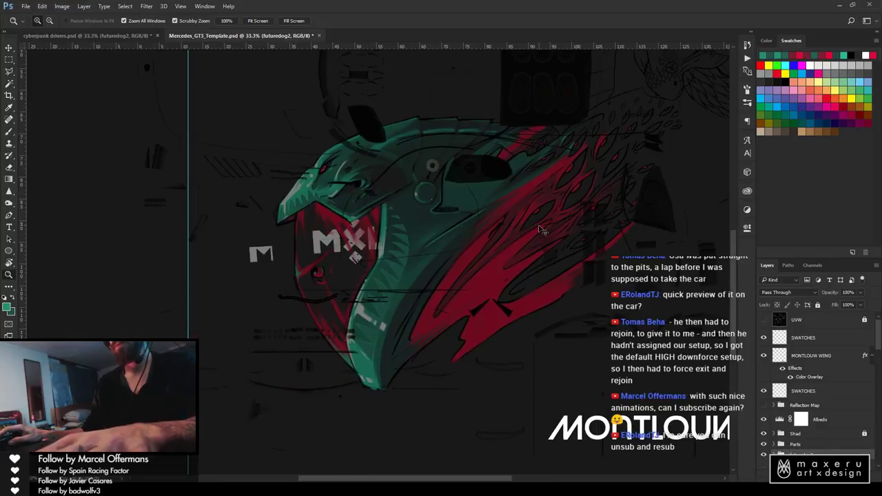
key("ctrl+t")
left_click_drag(272, 400, 464, 283)
left_click_drag(551, 218, 480, 239)
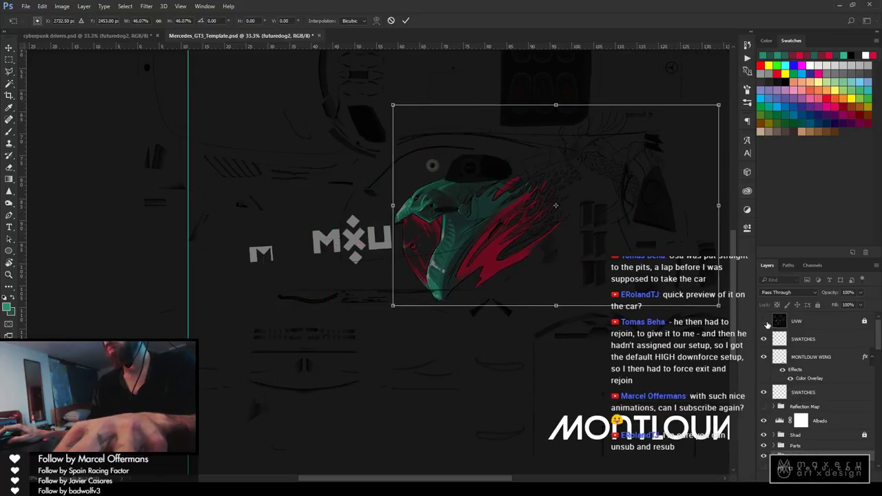
Show the UVW wireframe and scale the artwork to about 80%, positioning it over the door and rear side panels
key("z")
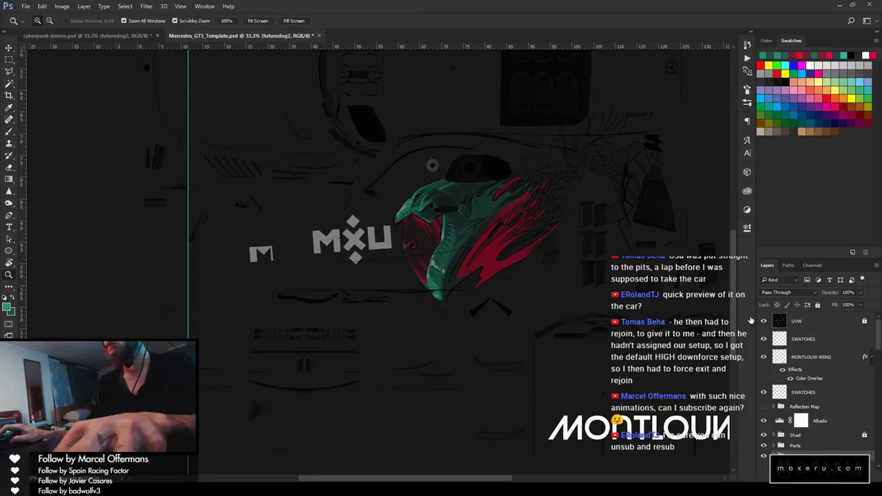
left_click(497, 220)
left_click(498, 221)
left_click(525, 236, "alt")
left_click(525, 236, "alt")
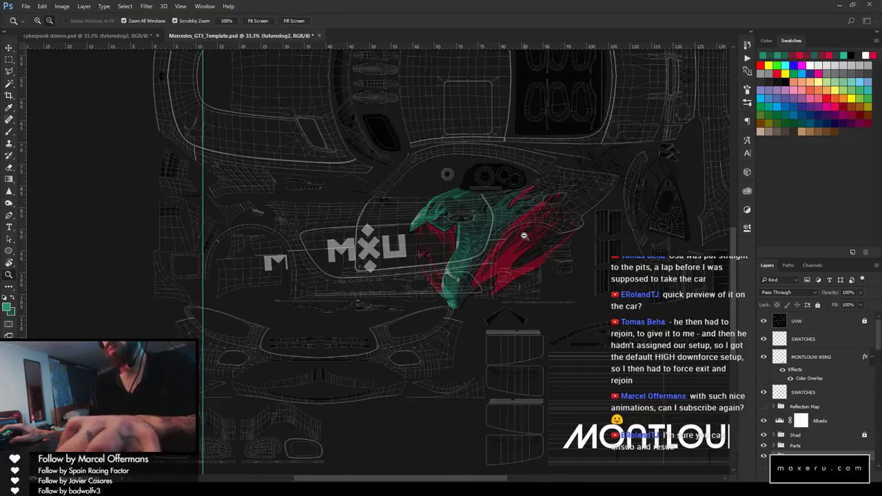
key("ctrl+t")
left_click_drag(411, 114, 435, 133)
left_click_drag(521, 209, 492, 216)
left_click_drag(680, 137, 664, 147)
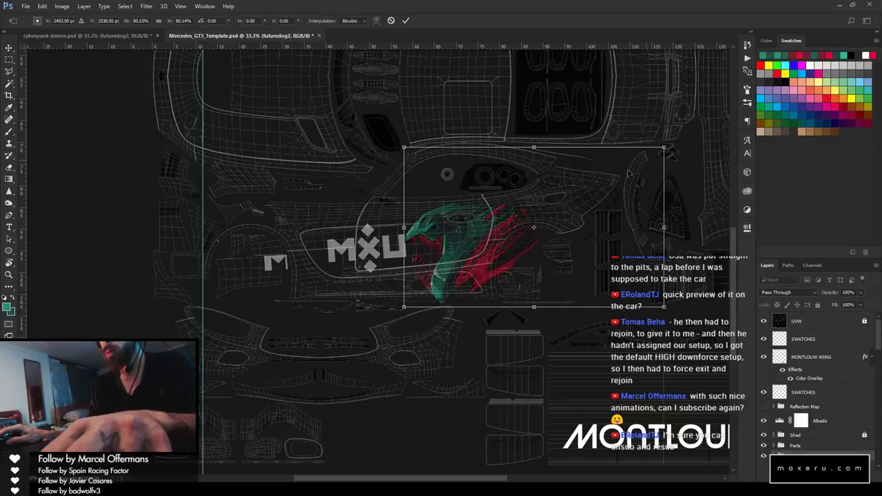
mouse_move(518, 207)
left_mouse_down()
mouse_move(482, 218)
mouse_move(522, 212)
mouse_move(512, 215)
left_mouse_up()
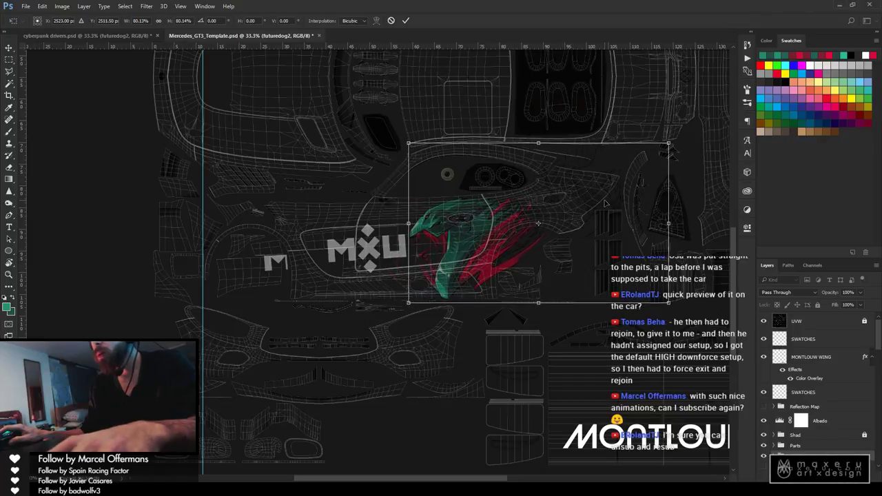
Adjust the artwork to about 79% scale with a -2.12° rotation beside the MXU logo, apply the transform and hide the UVW wireframe
left_click_drag(668, 144, 669, 124)
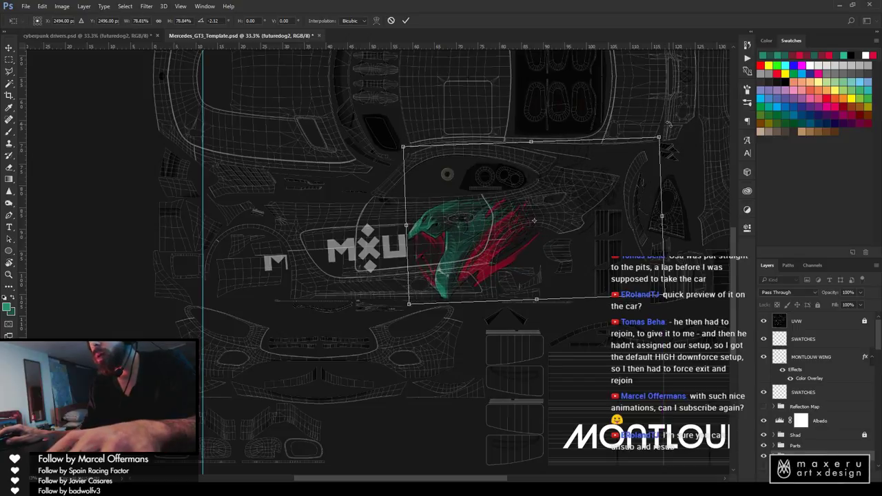
left_click_drag(587, 184, 583, 182)
key("Return")
key("z")
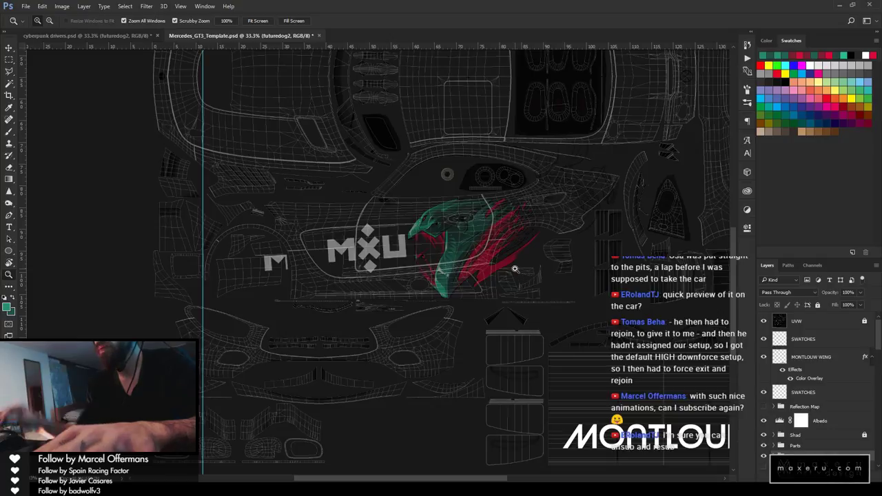
left_click(763, 321)
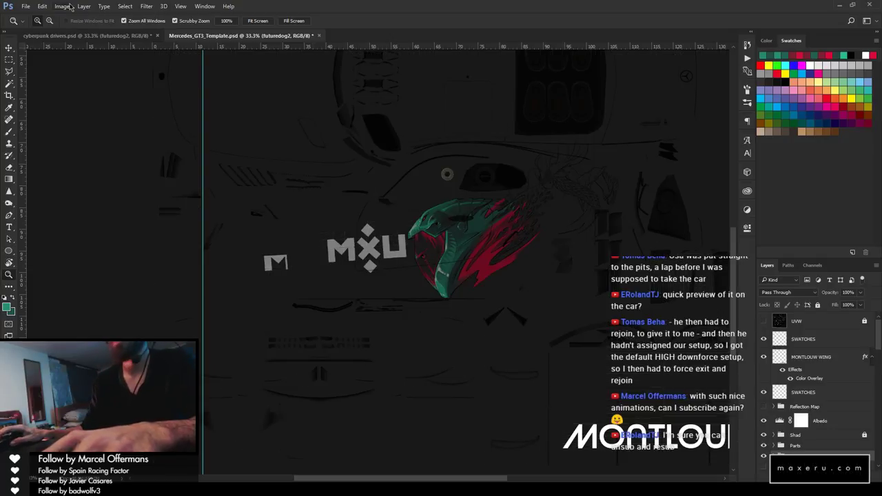
Start saving a copy of the livery in D3D/DDS format under the existing file name _max_70_alt
left_click(25, 6)
left_click(69, 108)
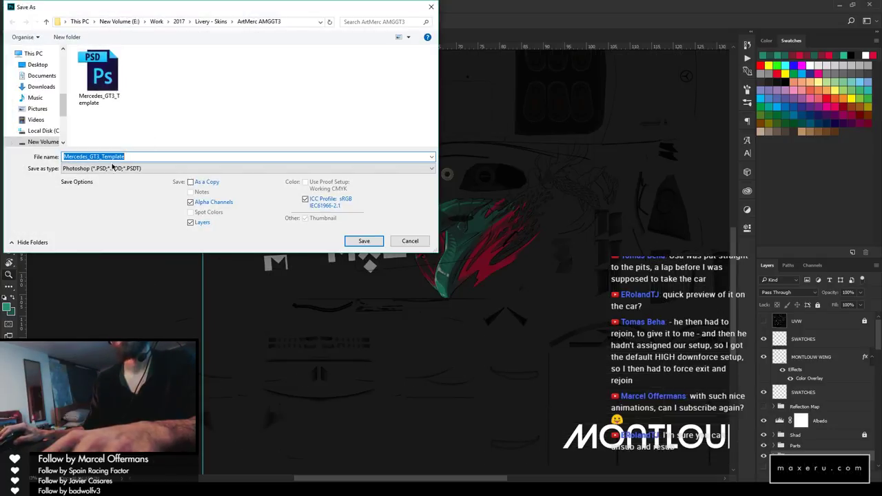
left_click(113, 168)
left_click(98, 210)
left_click(106, 76)
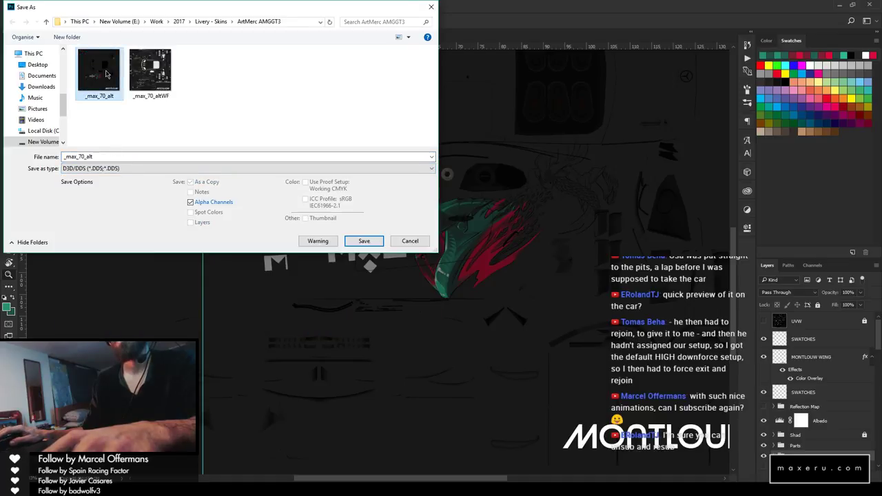
Set the save location to Applications\Steam Library\steamapps\common\rFactor 2\UserData on the SSD 1 (H:) drive
mouse_move(63, 109)
left_mouse_down()
mouse_move(64, 69)
mouse_move(61, 124)
left_mouse_up()
left_click(39, 72)
double_click(94, 70)
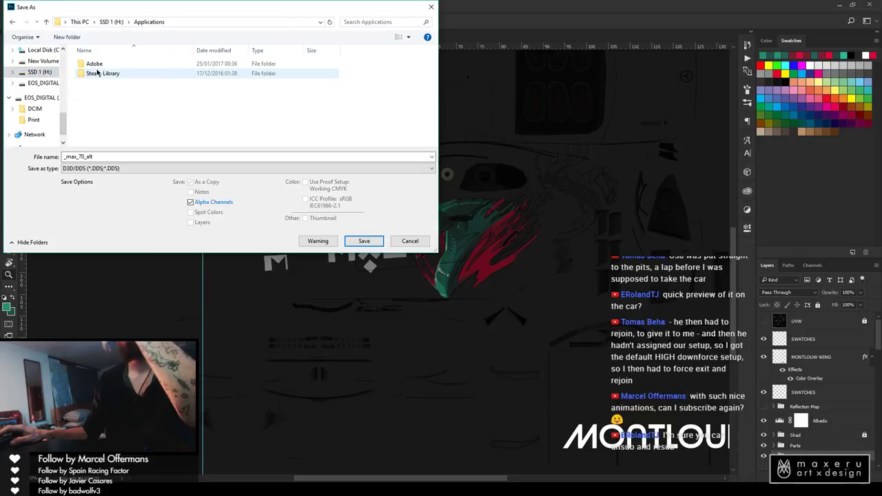
double_click(100, 72)
double_click(100, 64)
double_click(102, 64)
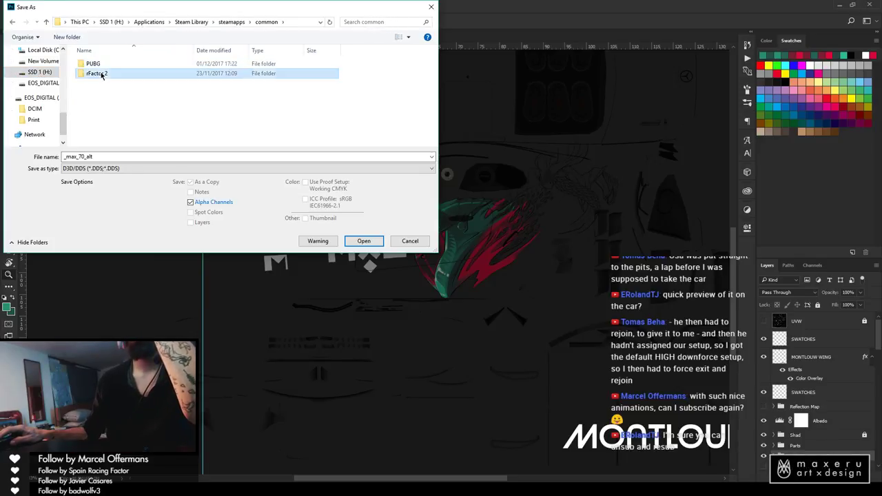
double_click(99, 73)
scroll(100, 131, "down", 2)
double_click(99, 138)
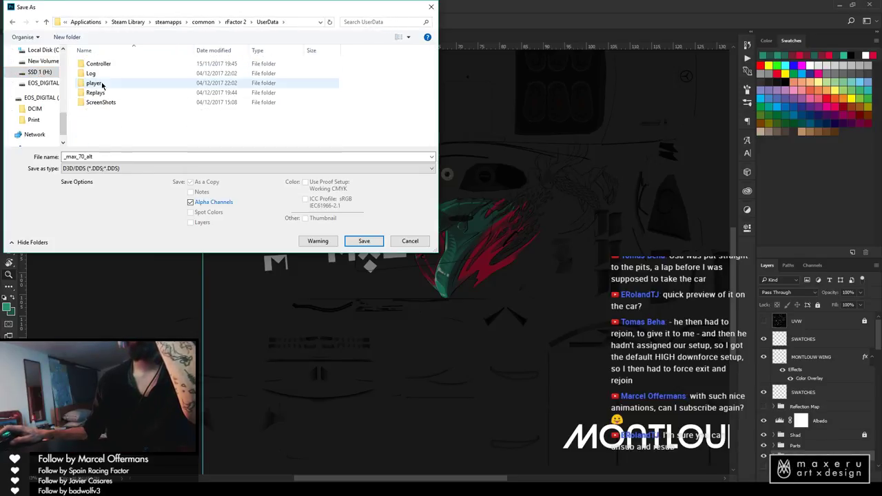
Go on to the player\Settings\Mercedes_AMG_GT3_2017\MERCSLSGT3_2 skin folder and pick the existing _max_70_alt file
left_click(100, 84)
double_click(96, 83)
double_click(100, 64)
scroll(111, 122, "down", 5)
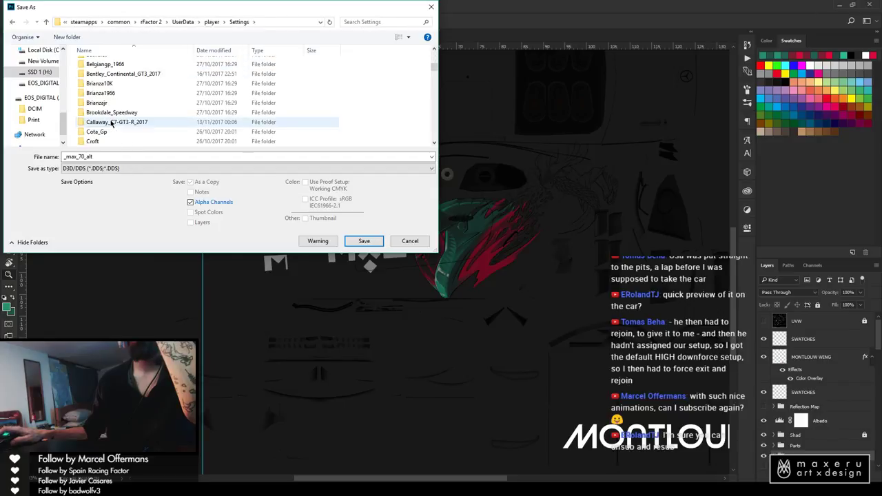
scroll(111, 123, "down", 10)
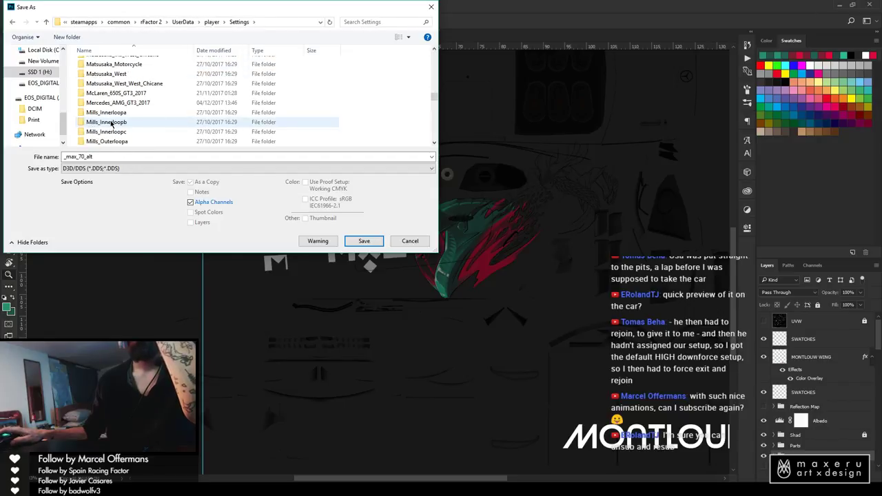
scroll(110, 123, "up", 3)
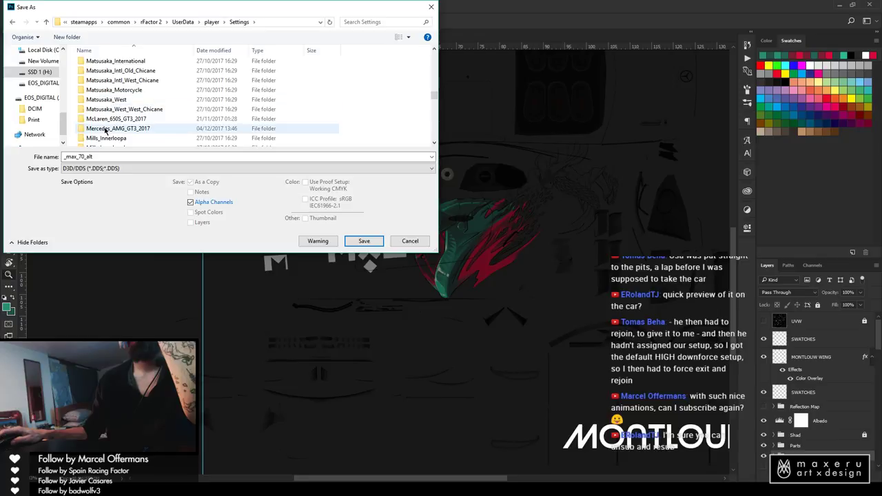
scroll(110, 100, "down", 1)
double_click(110, 102)
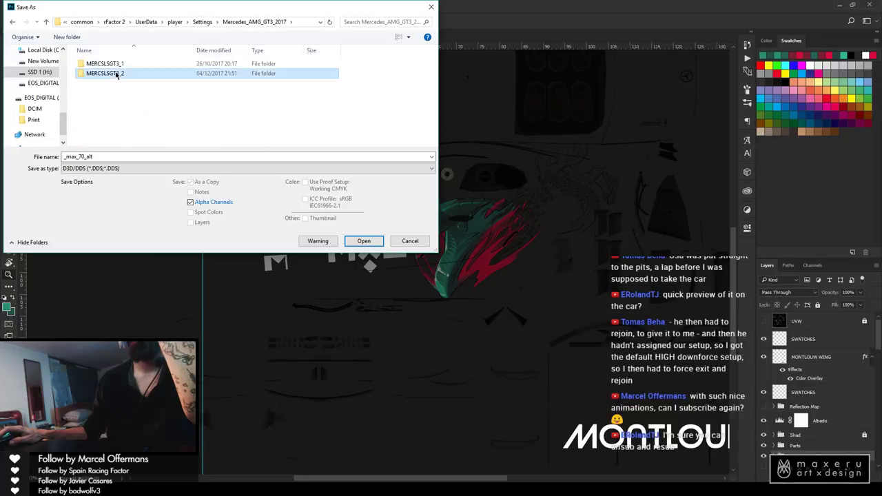
double_click(109, 70)
left_click(110, 70)
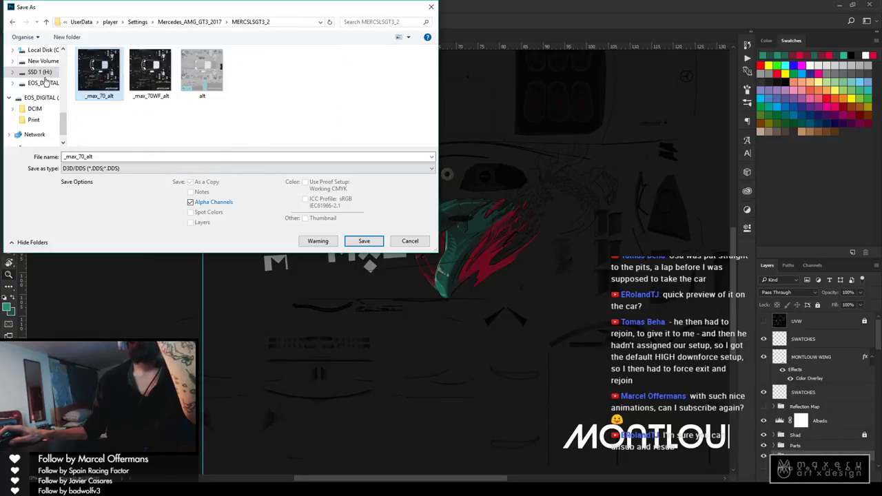
Pin the MERCSLSGT3_2 folder to Quick access from its parent folder and reopen it
left_click(215, 22)
left_click(105, 73)
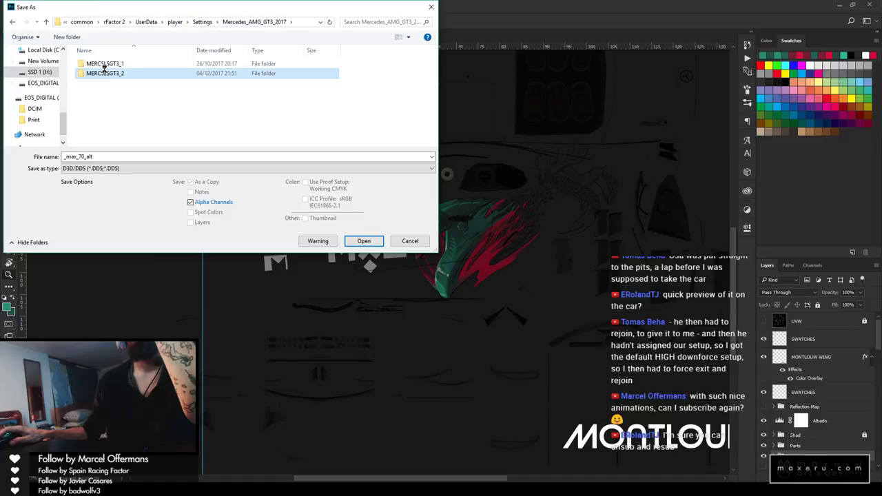
right_click(104, 72)
left_click(66, 110)
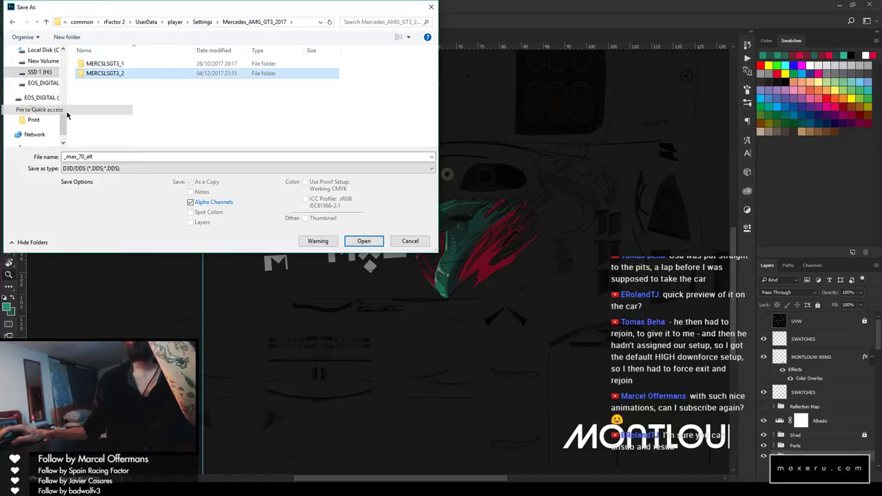
double_click(105, 74)
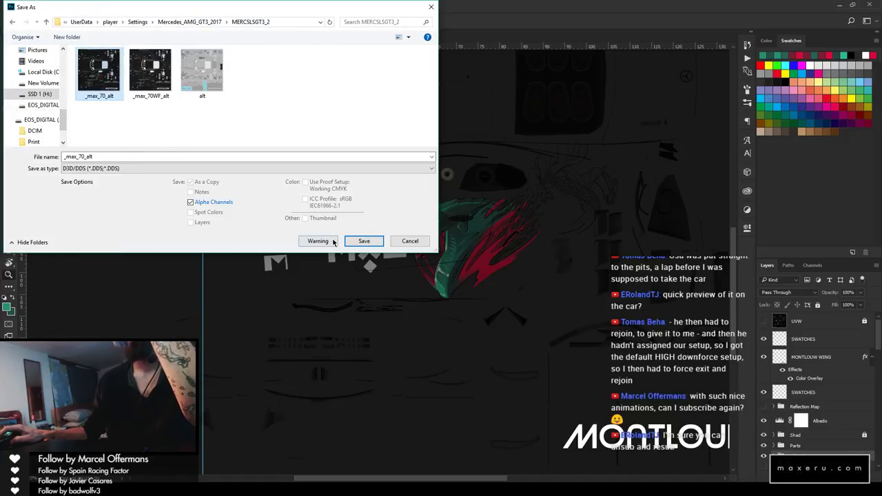
Save the livery over _max_70_alt as a DXT5 ARGB 8 bpp interpolated alpha 2D texture with generated MIP maps
left_click(364, 241)
left_click(458, 245)
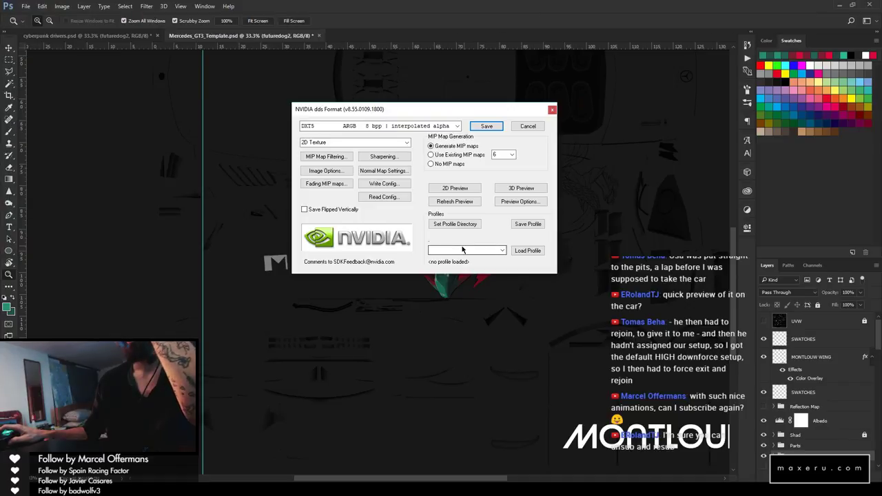
left_click(488, 127)
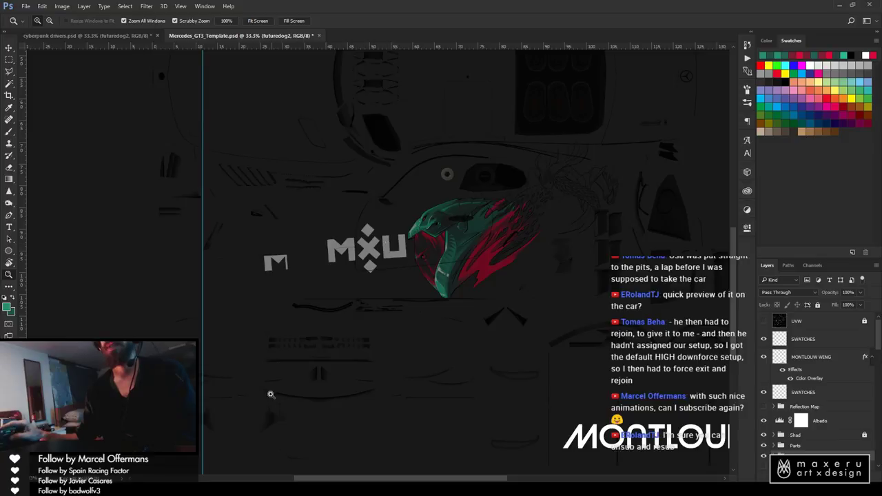
Switch to rFactor 2, close the crashed program, and open the Mercedes AMG GT3 #2 in the showroom of the restarted game
key("alt+Tab")
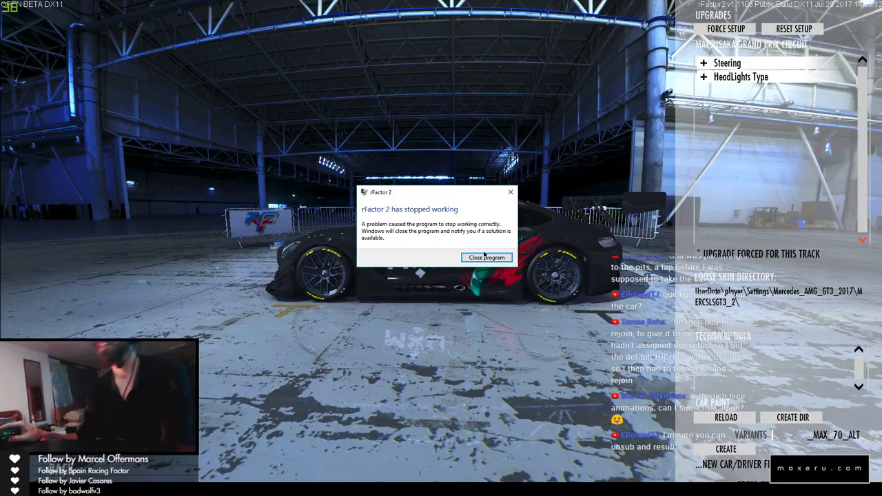
left_click(486, 258)
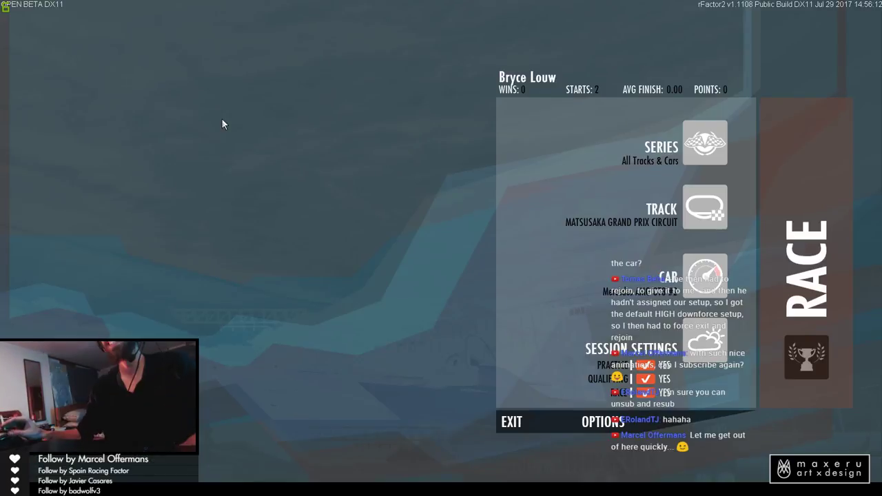
left_click(540, 271)
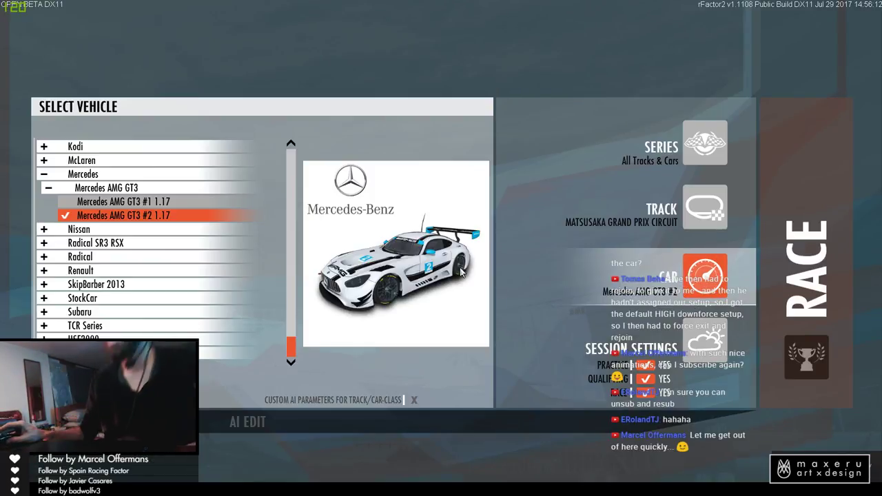
left_click(353, 330)
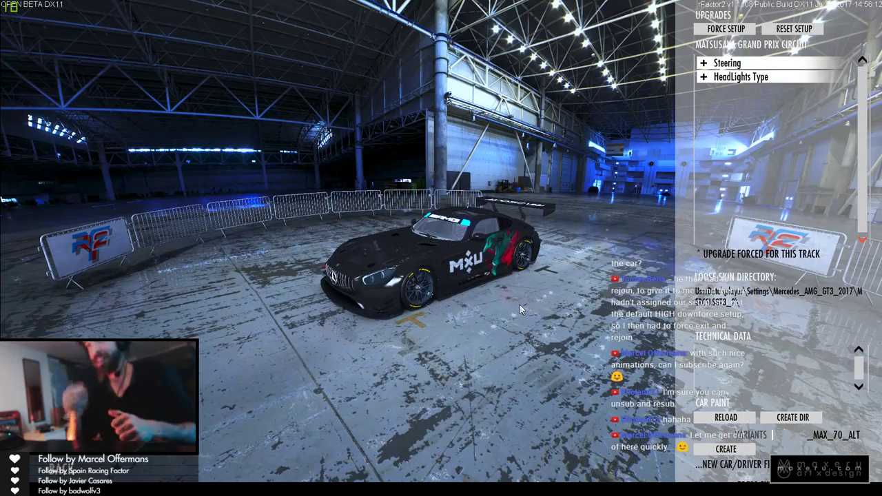
Examine the new livery on the car up close, from the side and from above, checking how the helmet artwork fits the bodywork
scroll(483, 297, "up", 3)
left_click_drag(461, 294, 638, 255)
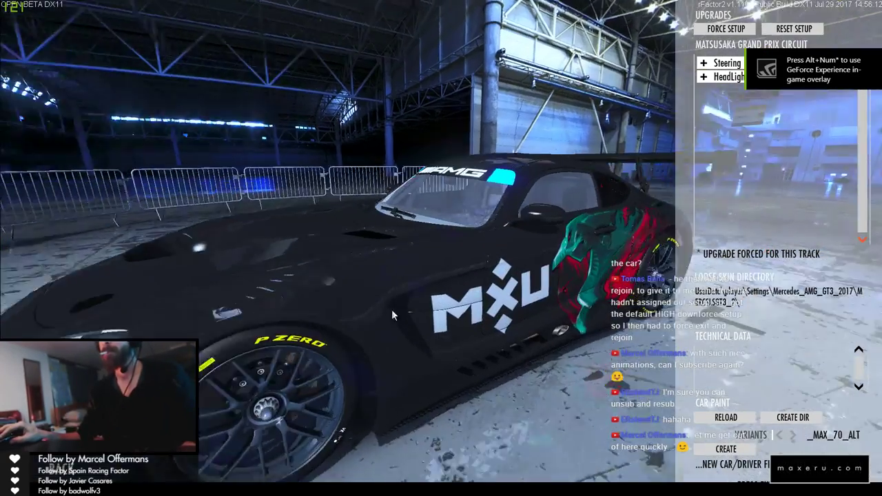
scroll(567, 284, "down", 3)
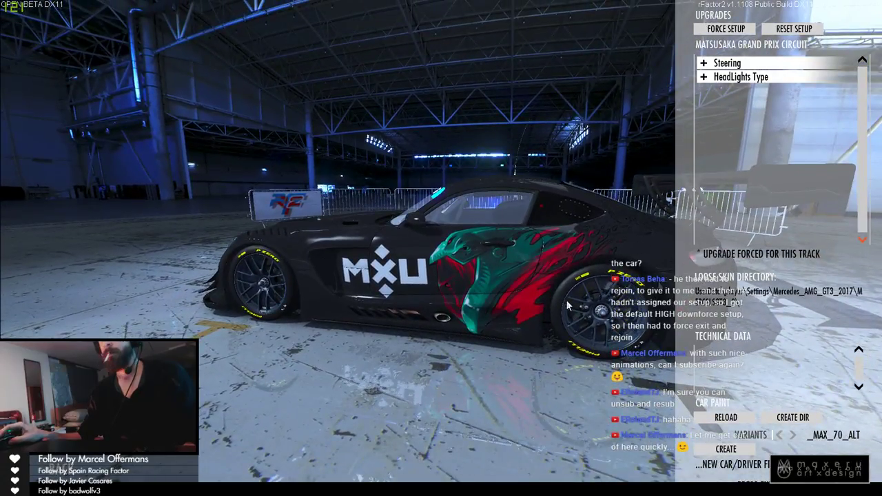
left_click_drag(566, 306, 382, 311)
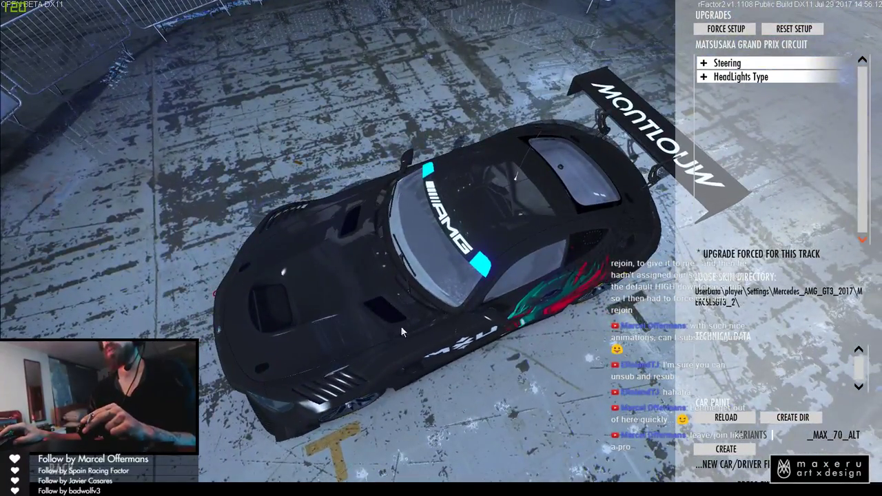
Orbit around the Mercedes in the showroom to inspect the livery from the rear and along the side with the helmet artwork
left_click_drag(389, 302, 551, 324)
left_click_drag(505, 265, 526, 312)
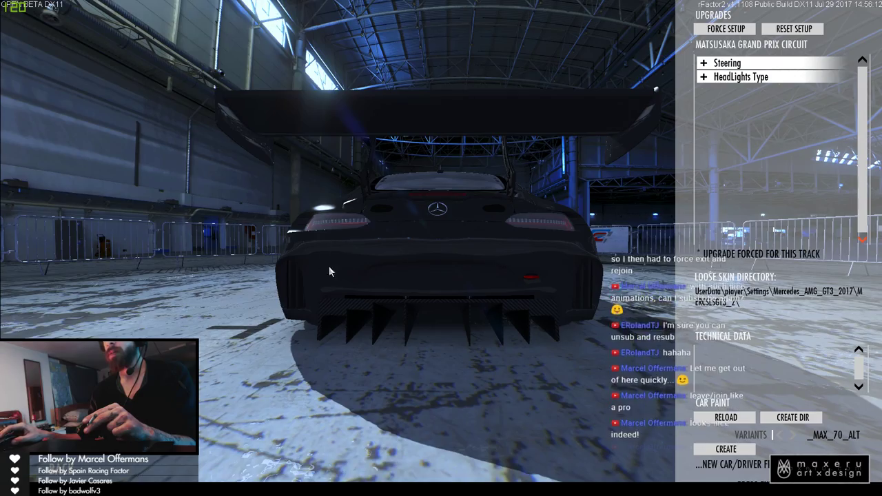
left_click_drag(399, 273, 518, 268)
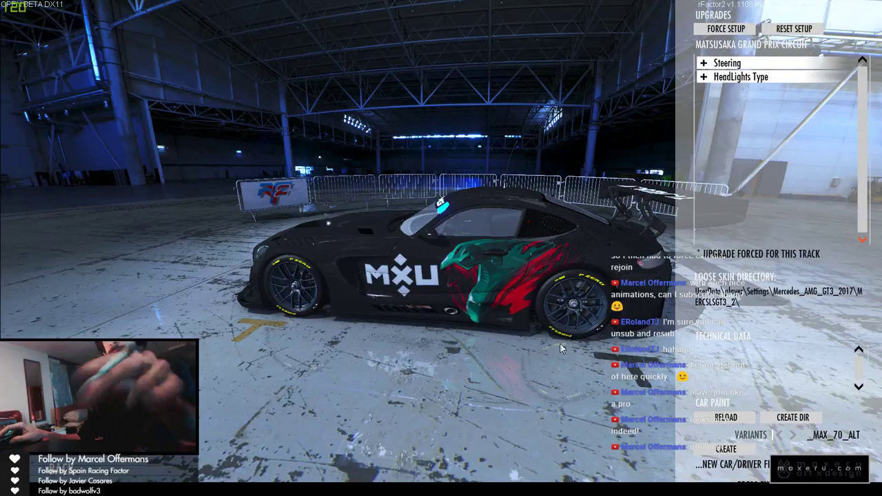
Switch to Photoshop and bring up the helmet's rear end in the cyberpunk drivers illustration
key("alt+Tab")
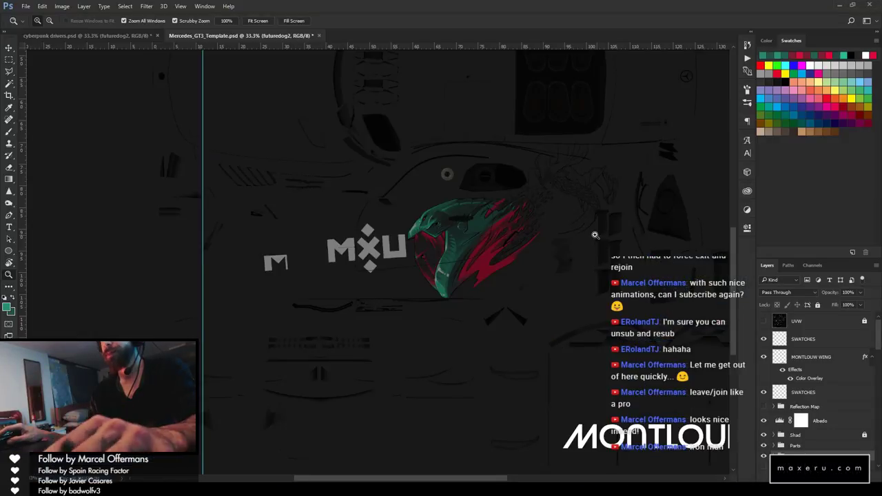
left_click(129, 36)
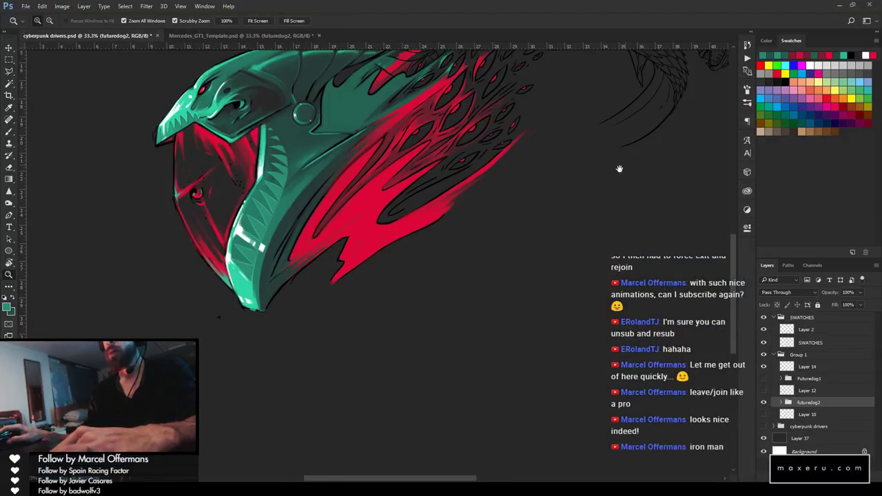
left_click_drag(619, 169, 501, 311)
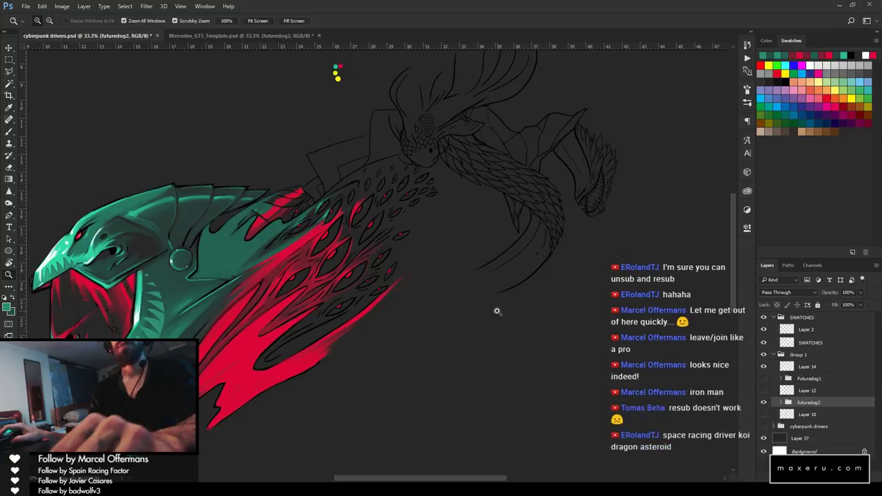
left_click(421, 299, "alt")
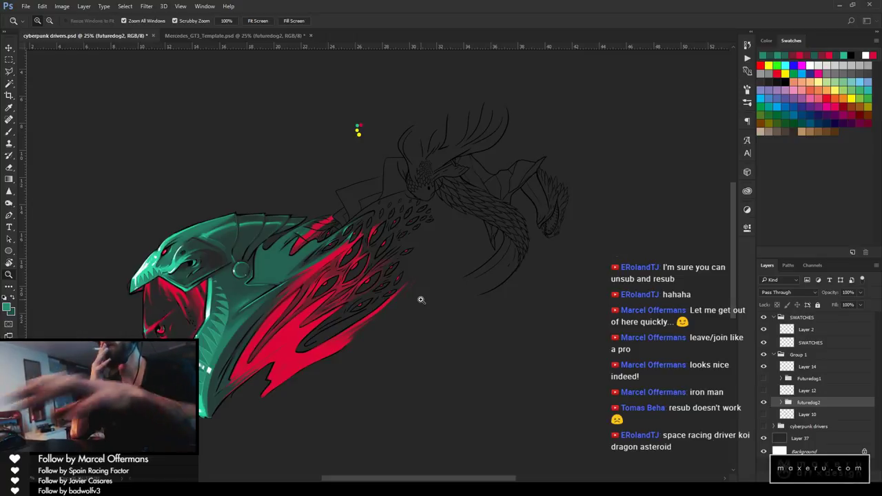
Delete Layer 32 and Layer 36 from the futuredog2 group
left_click(782, 403)
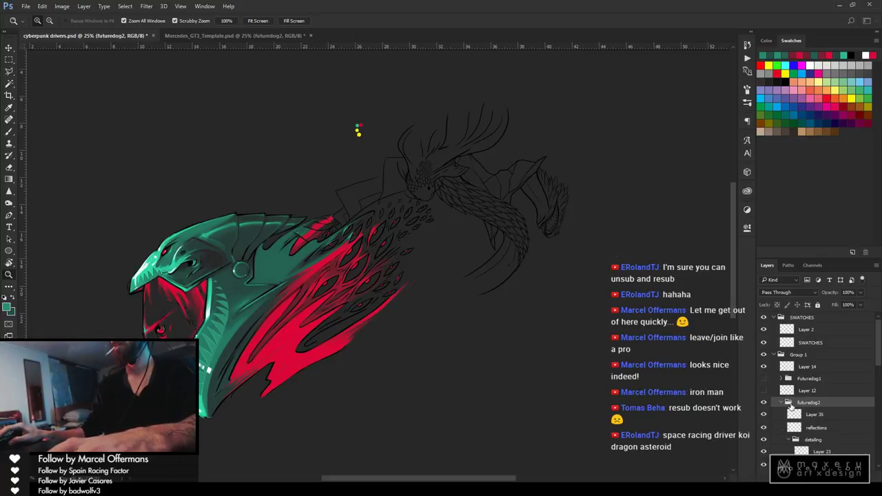
scroll(820, 406, "down", 5)
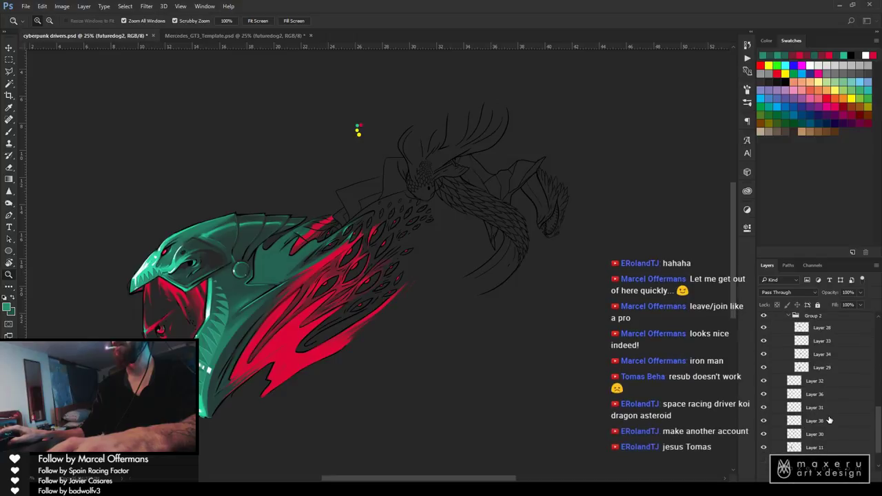
left_click(794, 380)
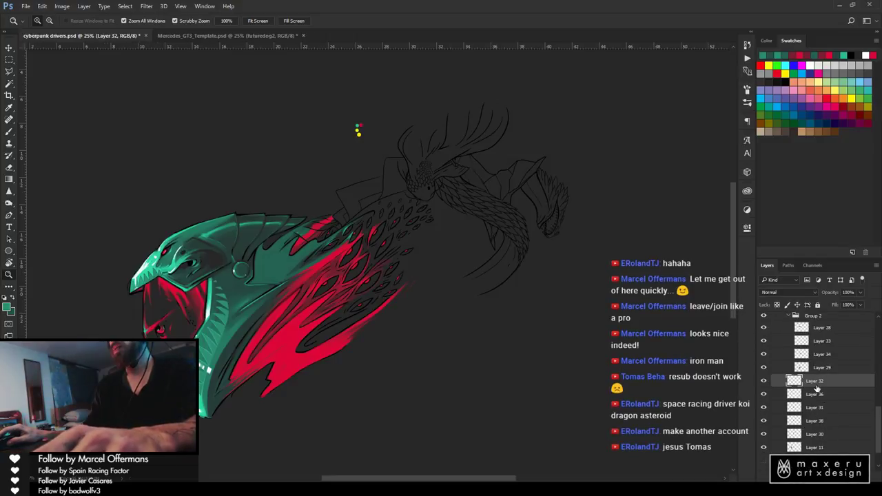
right_click(793, 380)
left_click(743, 341)
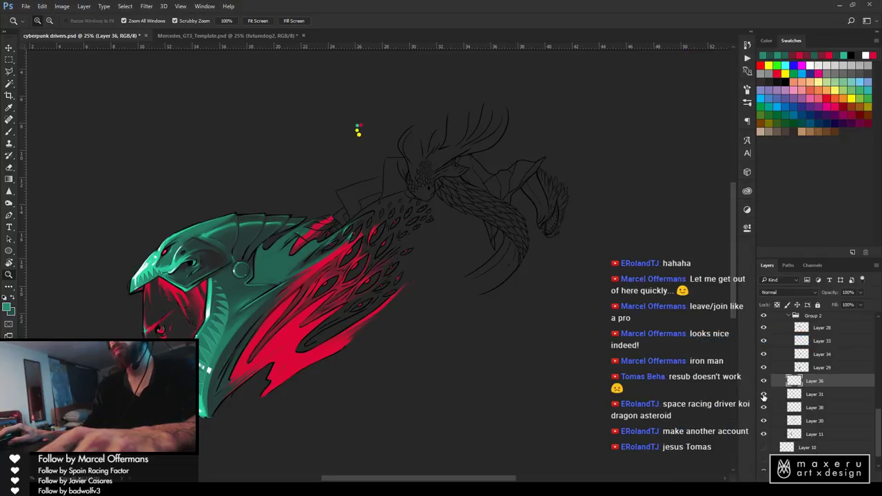
right_click(815, 383)
left_click(740, 340)
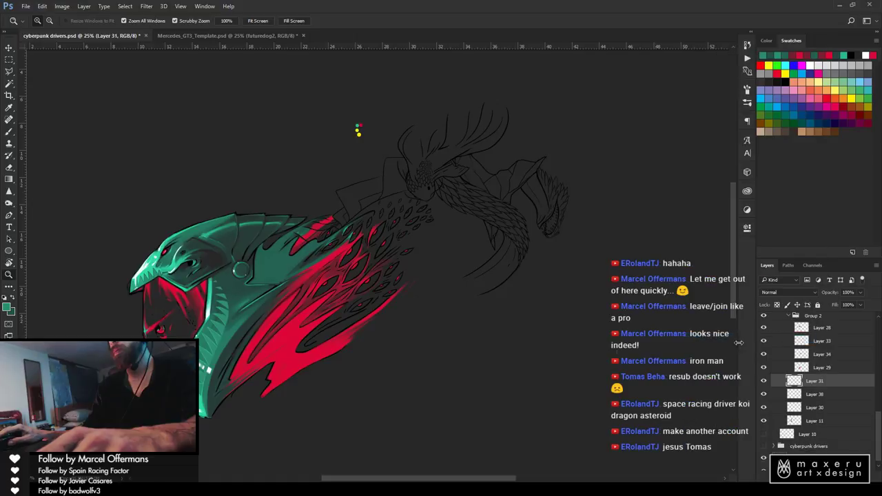
Check what Layer 38 contains and add a new empty layer above Layer 31 in the futuredog2 group
left_click(764, 394)
left_click(763, 394)
left_click(427, 216)
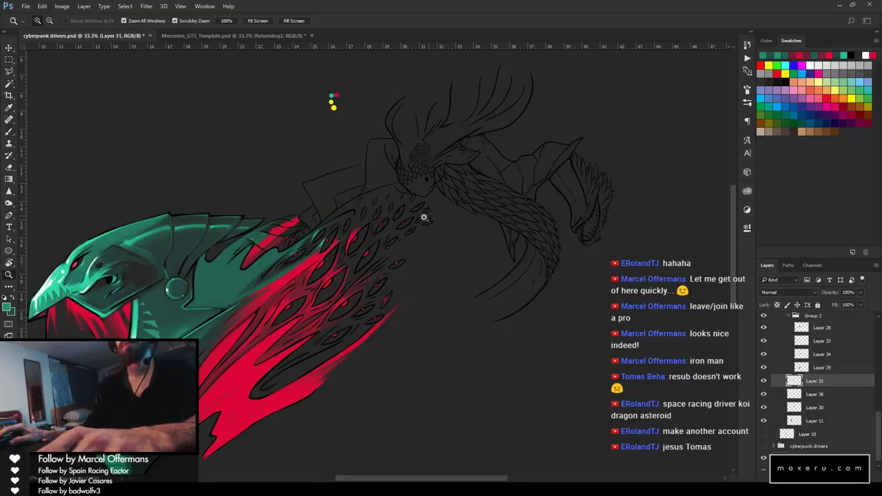
left_click(427, 216)
left_click_drag(485, 221, 416, 245)
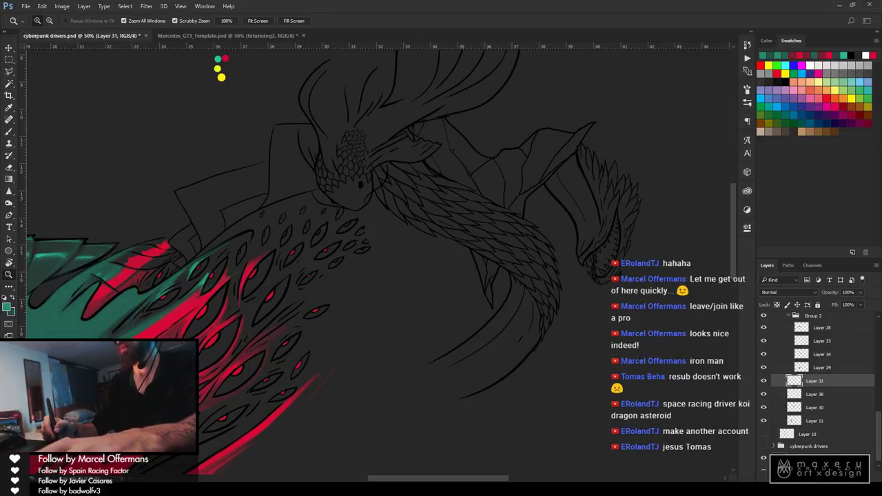
key("ctrl+shift+alt+n")
key("b")
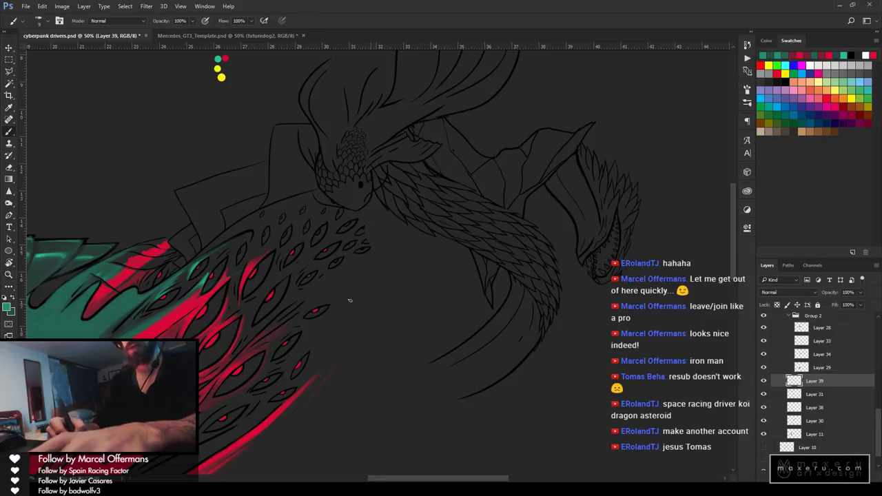
Make Layer 28, which holds the green of the helmet's rear segments, active for painting and reduce the brush size
left_click_drag(387, 285, 513, 250)
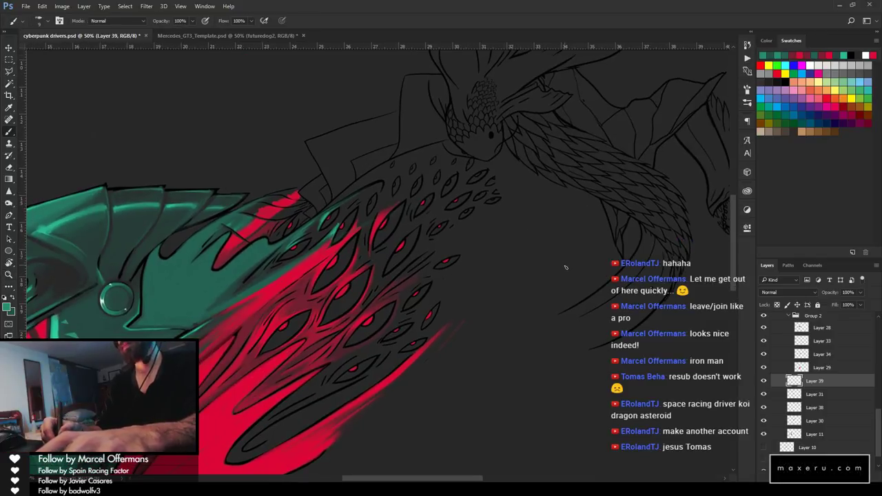
key("z")
left_click(273, 205)
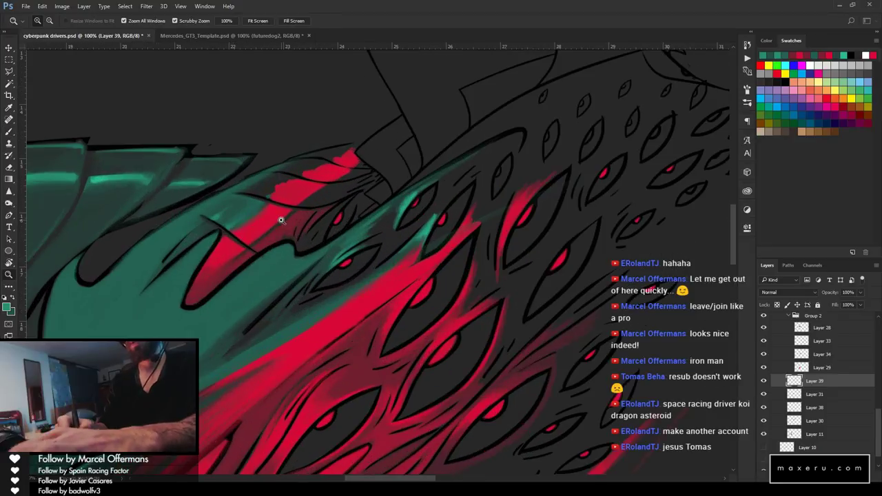
left_click(272, 205)
left_click_drag(273, 205, 444, 207)
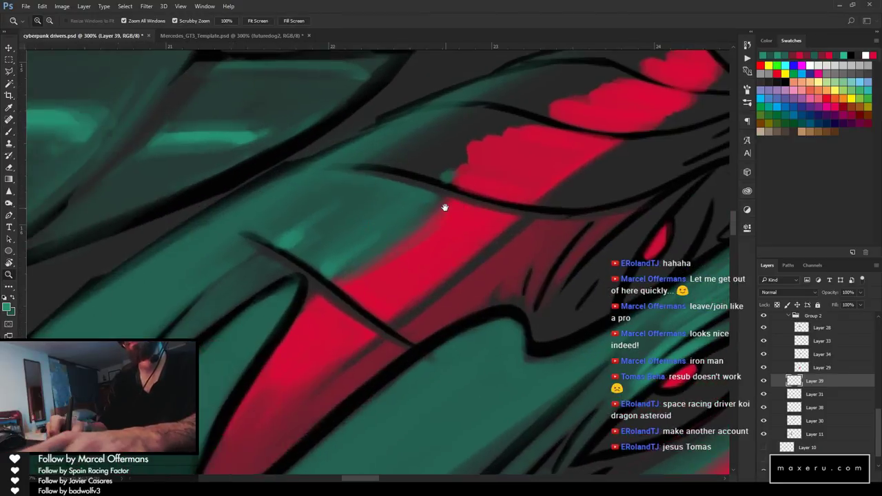
key("i")
left_click(279, 269)
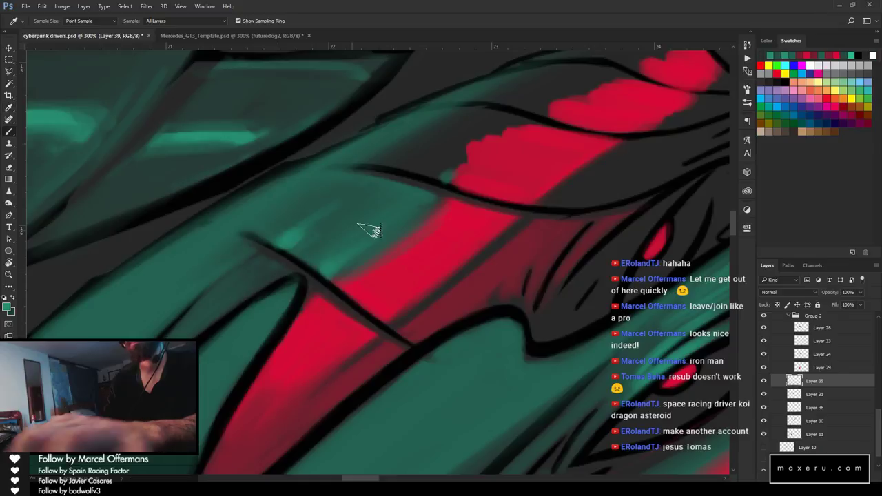
key("b")
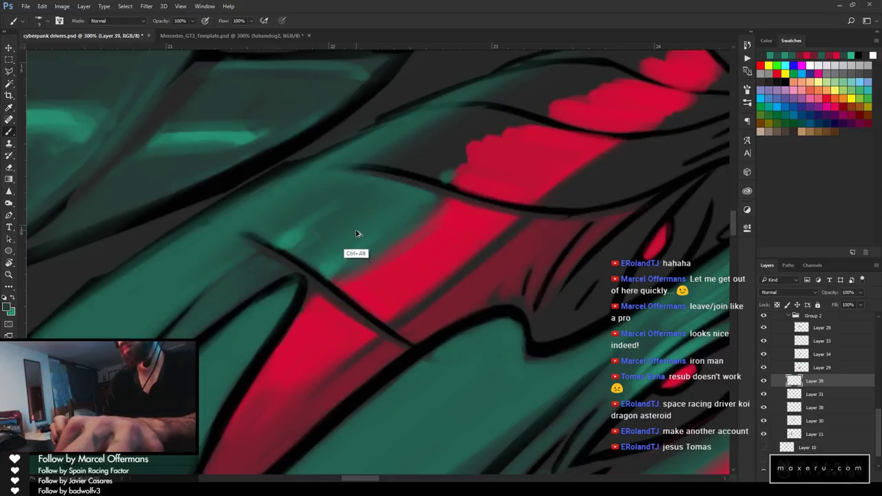
left_click(338, 242, "ctrl")
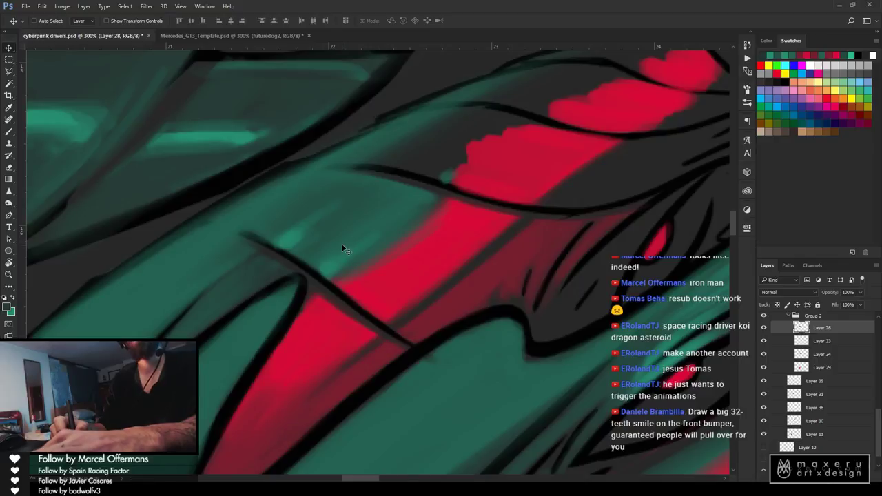
key("b")
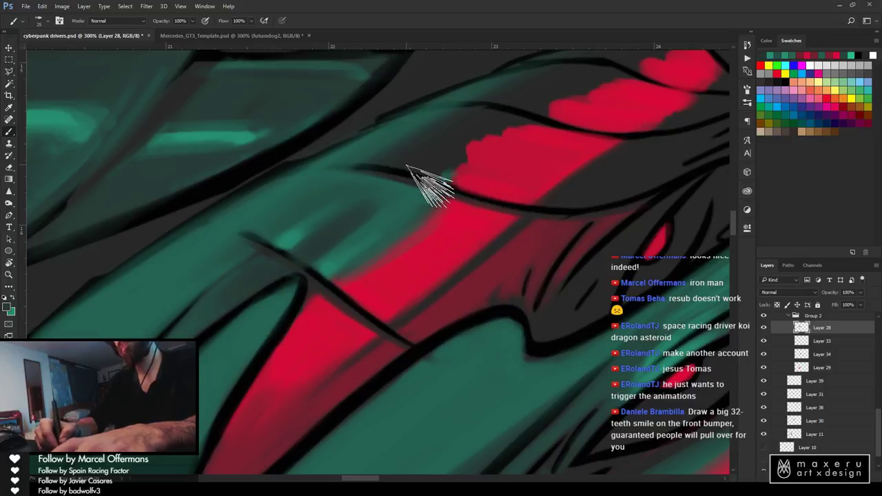
key("bracketleft")
key("bracketleft")
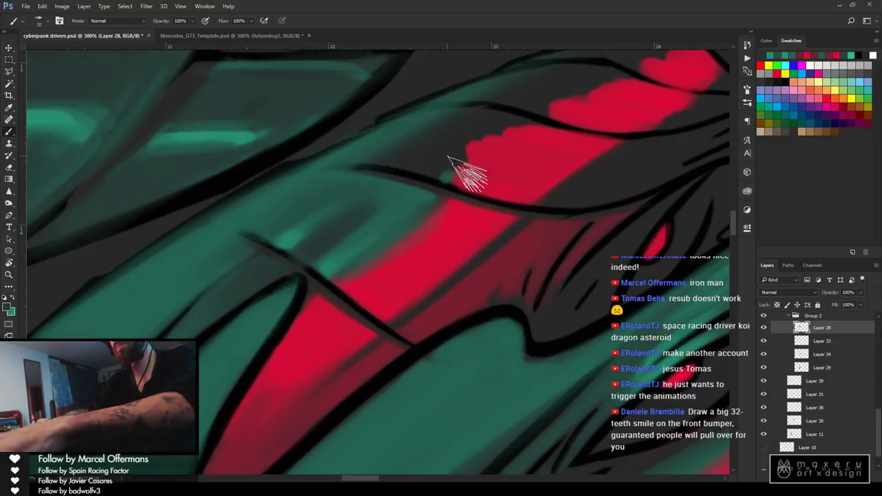
Try painting a sampled bright green along the ragged red edge of the rear segment, and undo those strokes
key("alt")
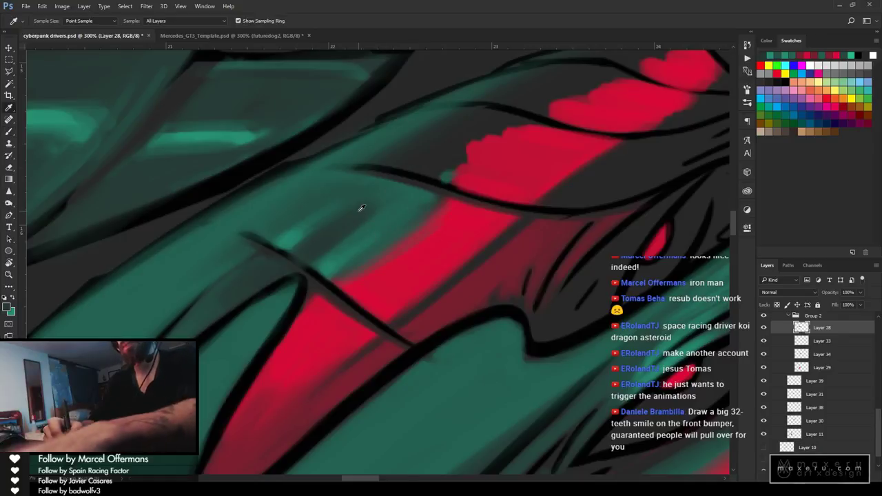
left_click(304, 228)
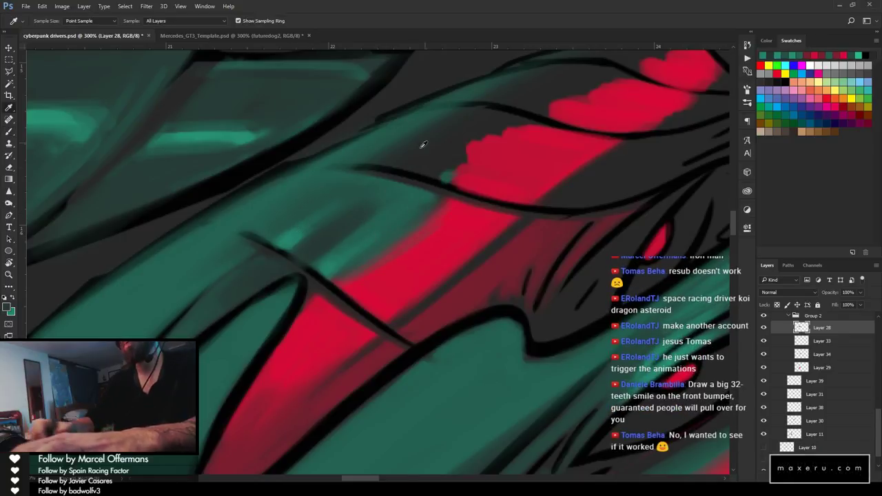
key("b")
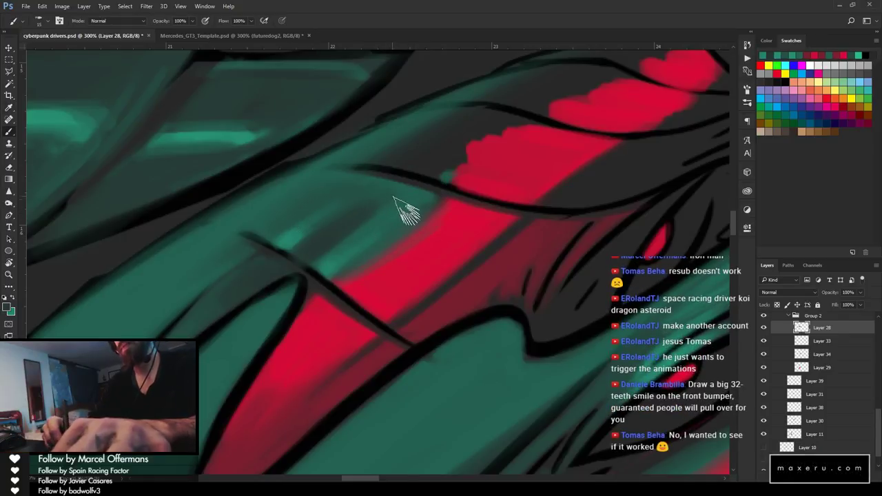
mouse_move(405, 168)
left_mouse_down()
mouse_move(305, 280)
mouse_move(421, 252)
left_mouse_up()
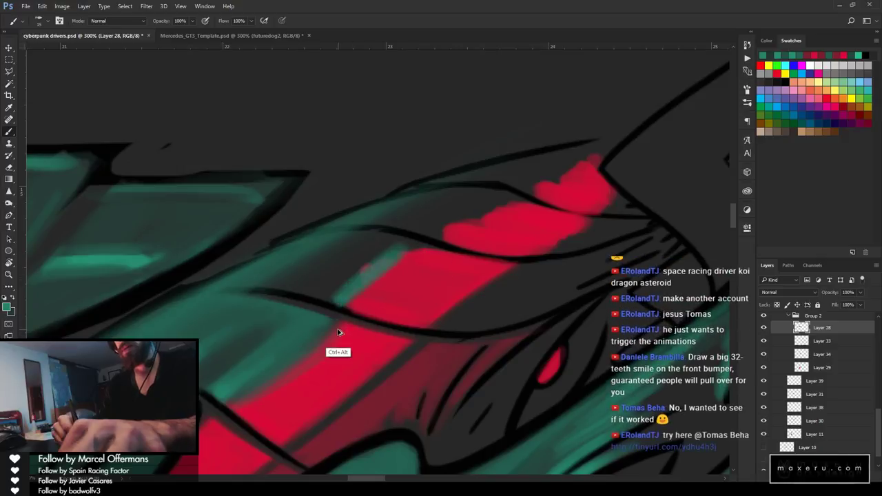
key("ctrl+alt+z")
key("ctrl+alt+z")
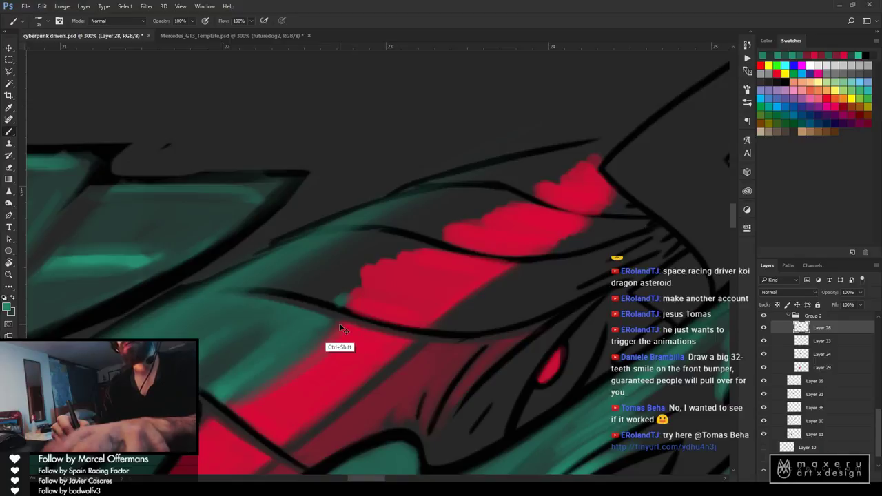
Sample a darker green from the adjacent segment and paint the next rear segment up to the red stripe, erasing overlaps along its outline
key("i")
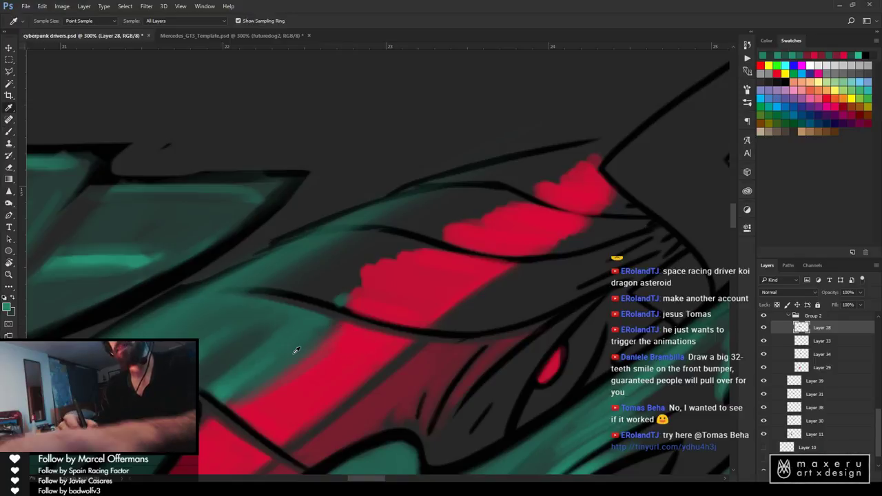
left_click(293, 354)
left_click(293, 346)
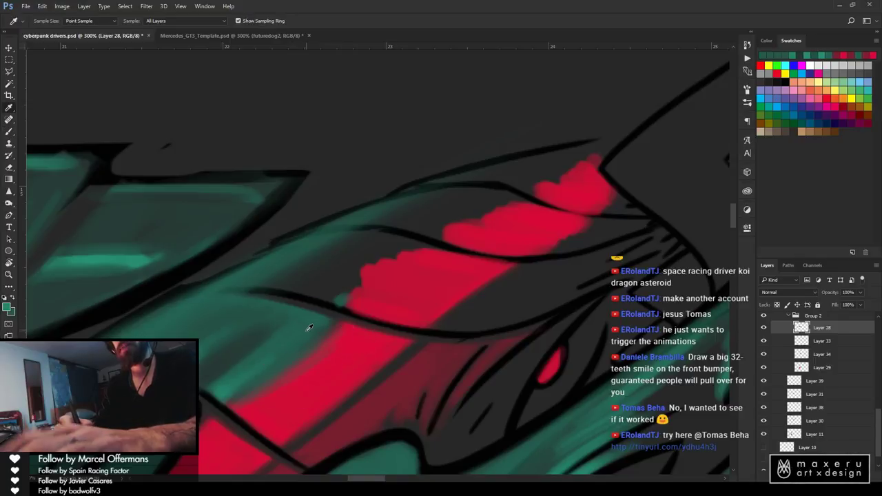
key("b")
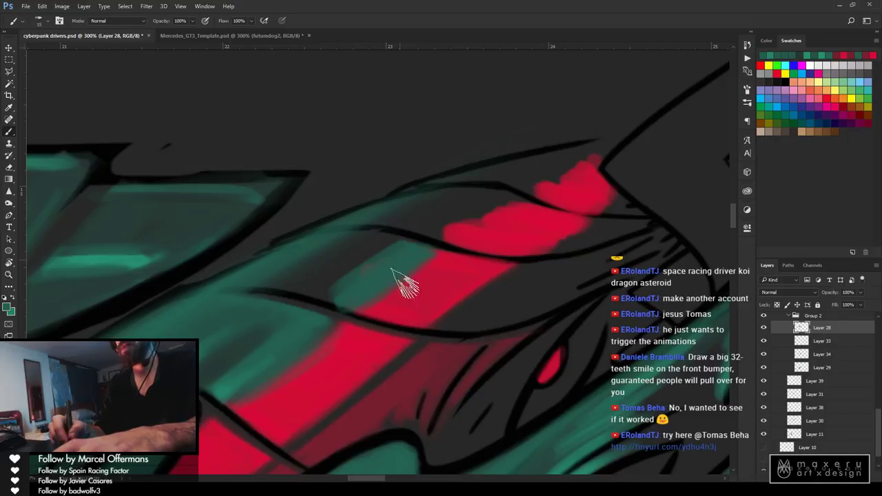
key("e")
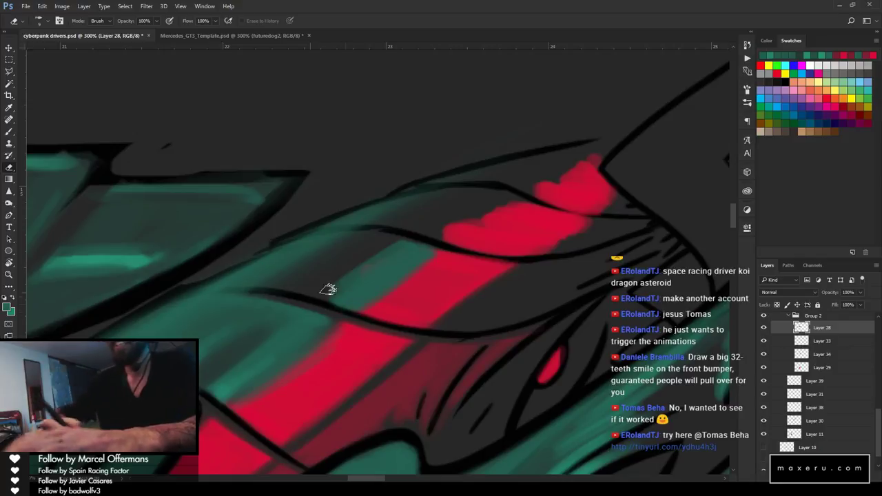
key("b")
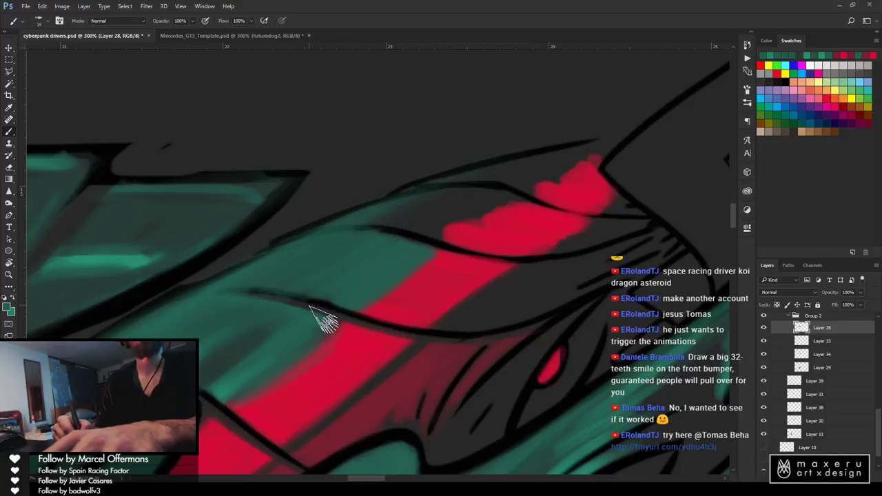
key("e")
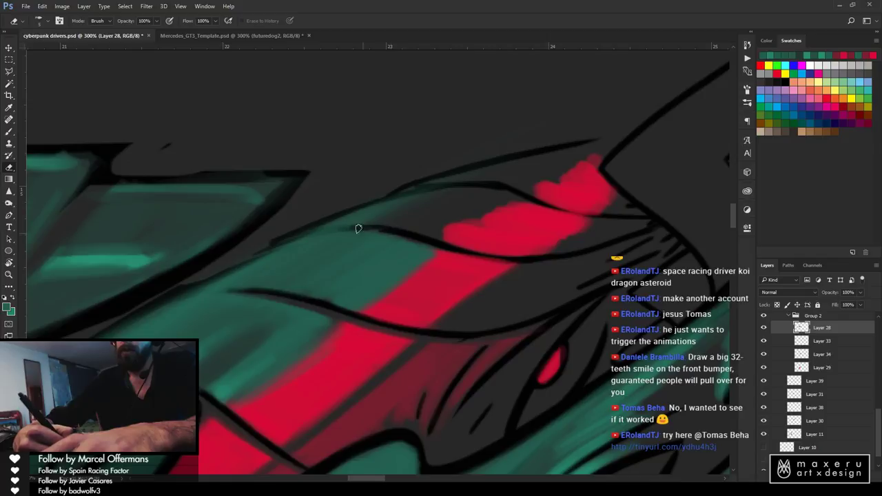
Paint the following rear segment in the same dark green, covering the ragged edge of its red stripe
key("b")
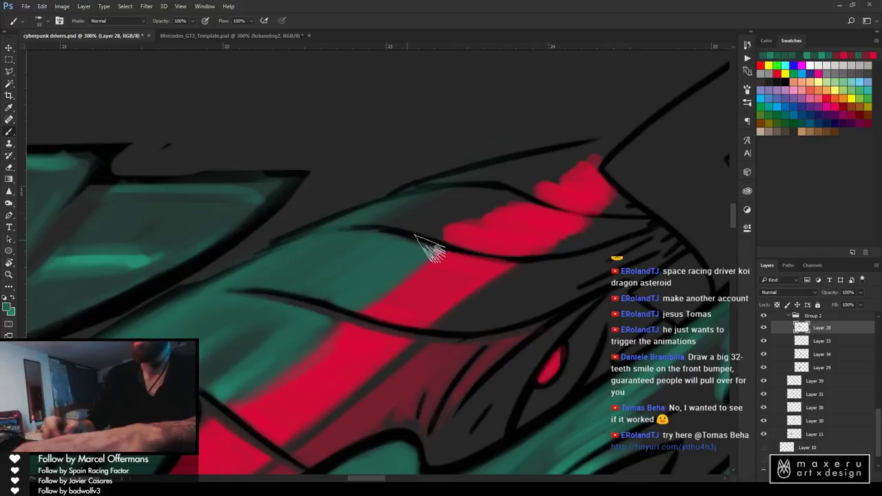
mouse_move(438, 230)
left_mouse_down()
mouse_move(500, 198)
mouse_move(459, 219)
mouse_move(486, 215)
mouse_move(474, 224)
mouse_move(438, 218)
mouse_move(481, 204)
mouse_move(433, 228)
mouse_move(482, 190)
mouse_move(378, 215)
left_mouse_up()
key("e")
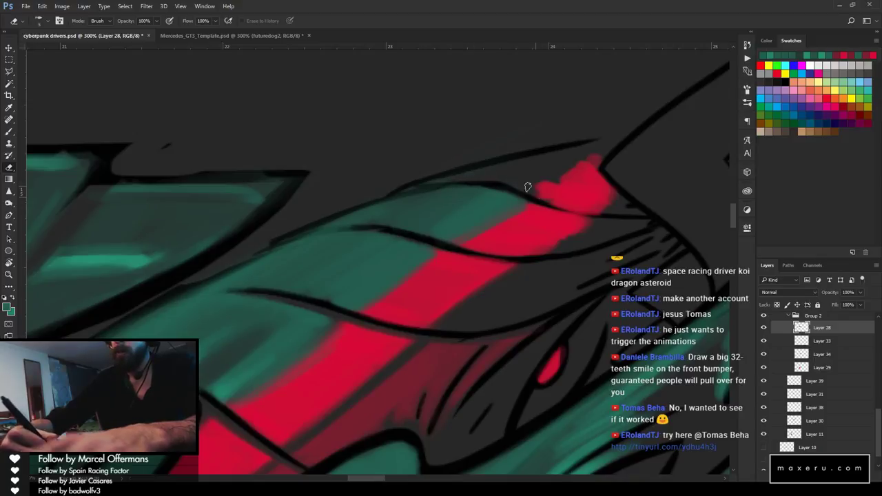
Paint the rearmost segment green up to the red stripe and erase the overlap along its outline
key("b")
left_click_drag(529, 183, 597, 143)
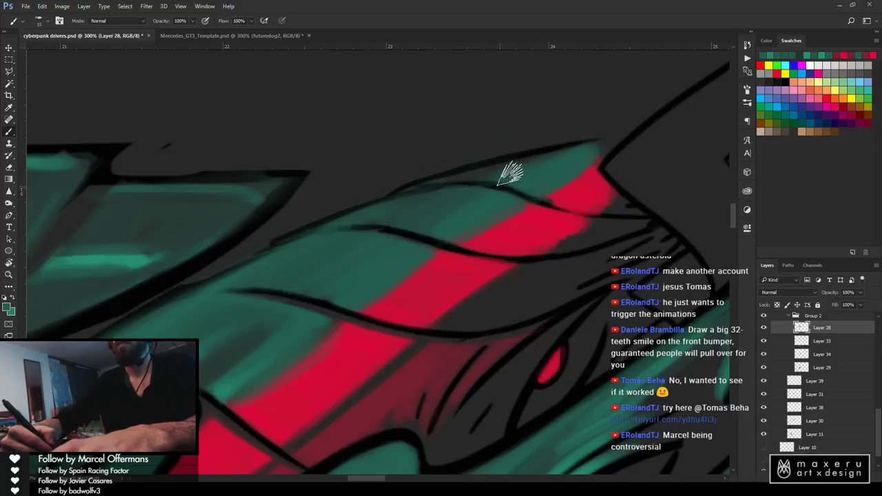
key("e")
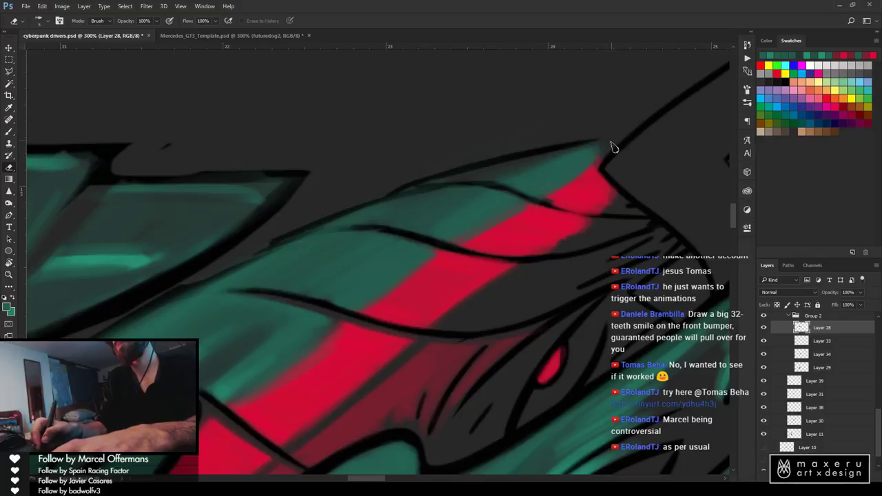
key("b")
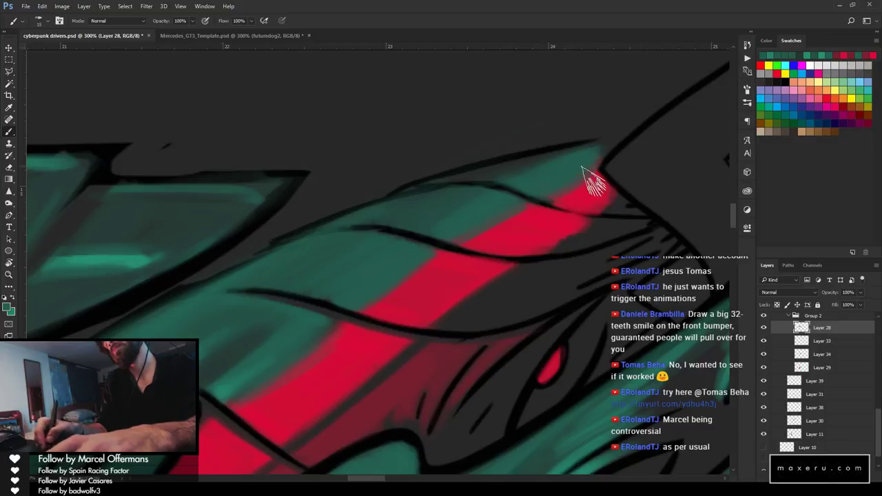
Sample the stripe's red and touch up the red stripe near the tip of the rearmost segment
key("i")
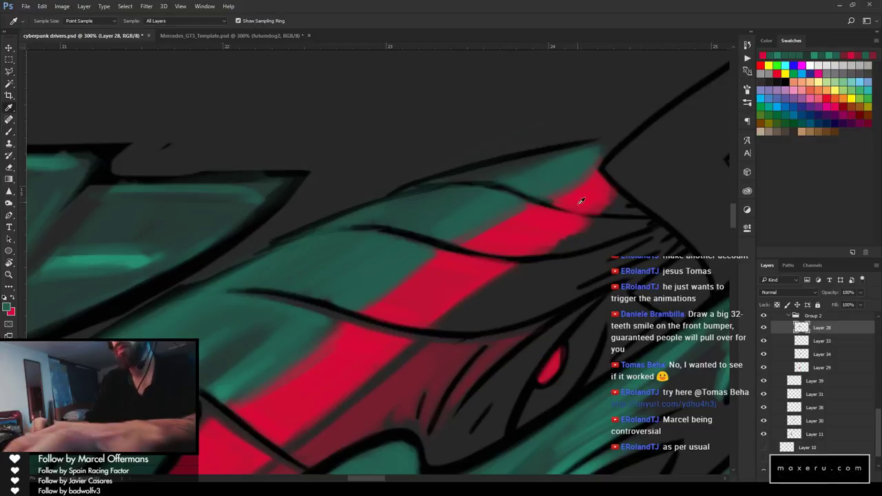
left_click(579, 194, "alt")
key("b")
key("x")
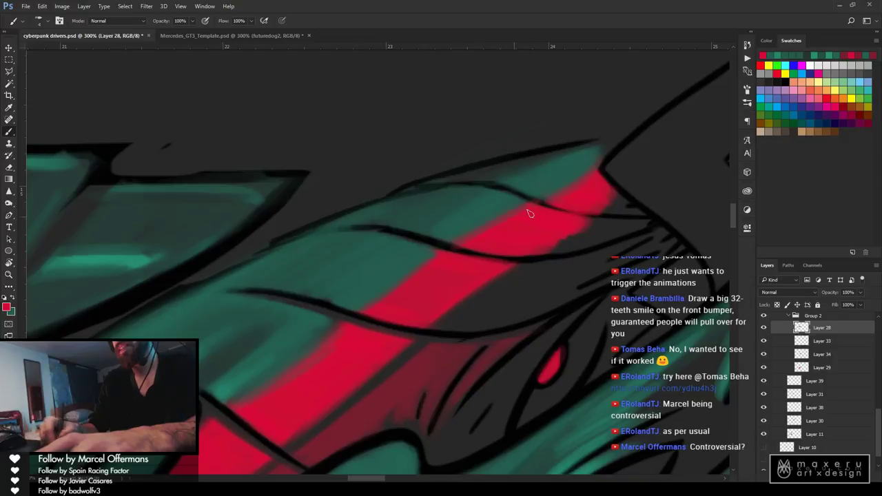
key("e")
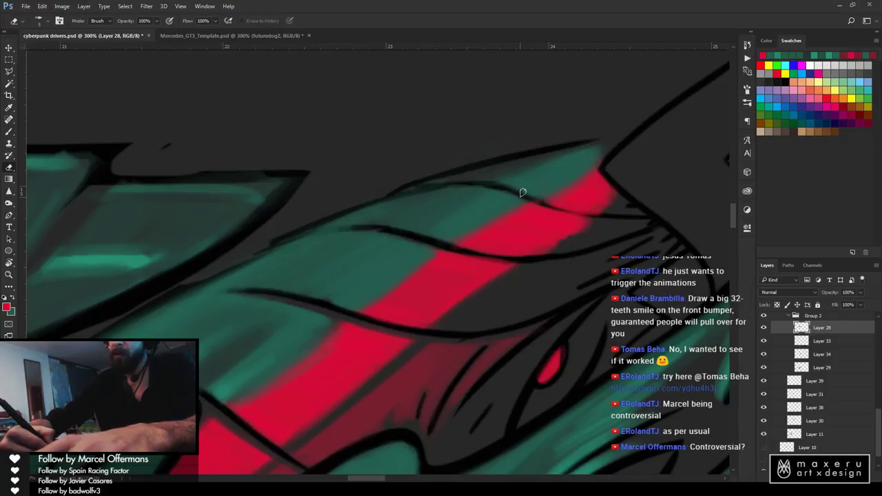
Shade the rear segments with dark green patches and bright green highlights beside the red stripe
key("z")
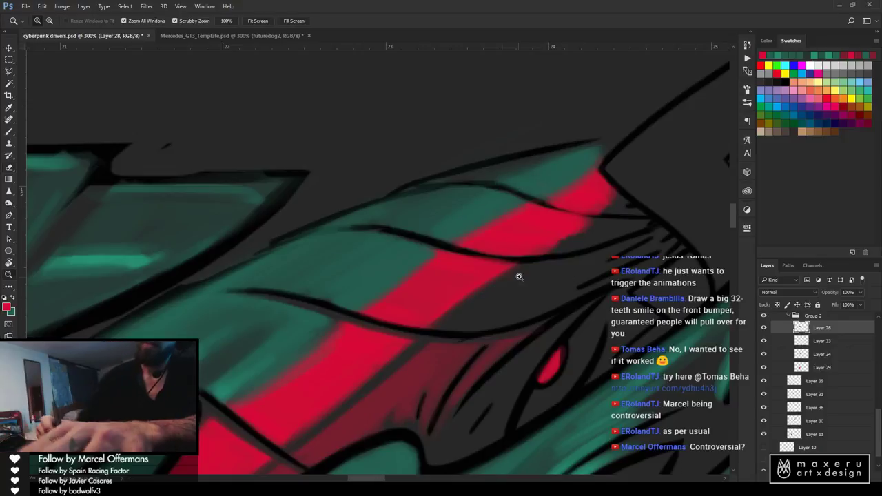
left_click_drag(517, 276, 478, 350)
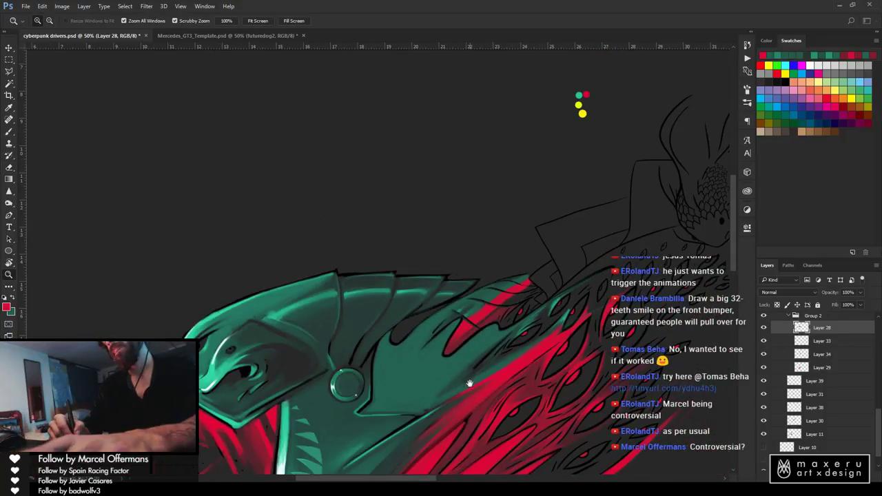
left_click_drag(470, 385, 439, 267)
left_click_drag(454, 165, 413, 218)
key("b")
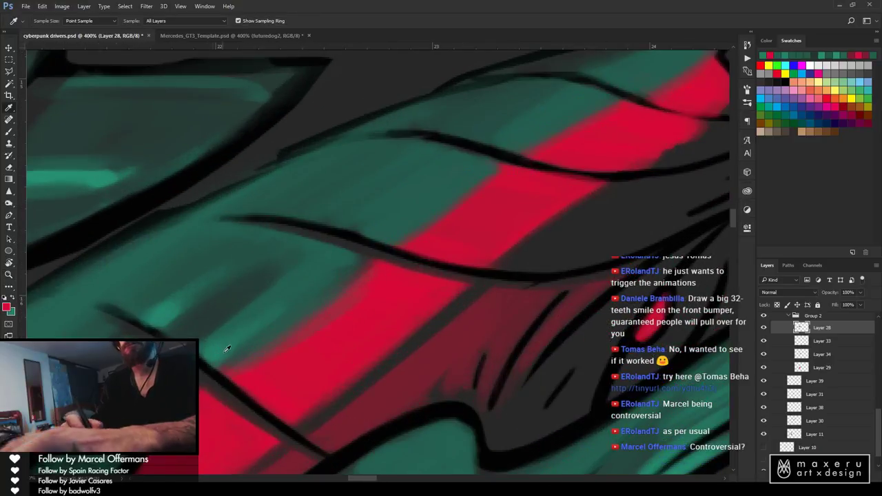
key("x")
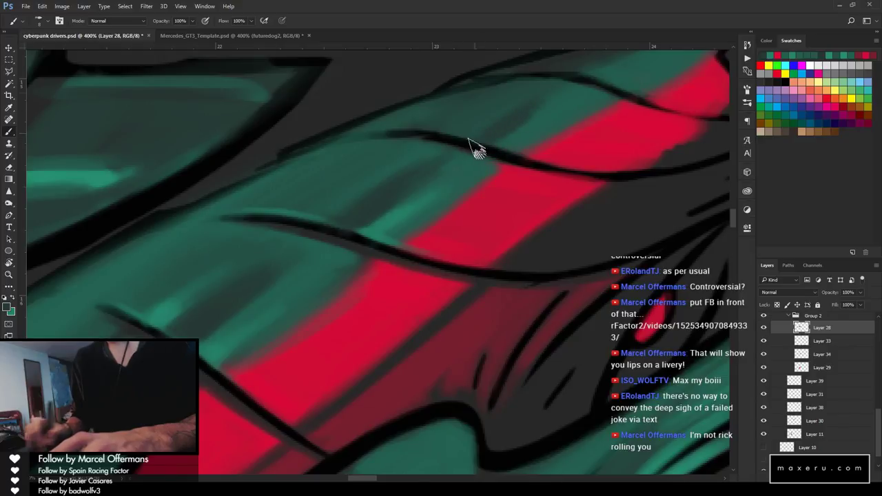
left_click_drag(581, 88, 433, 177)
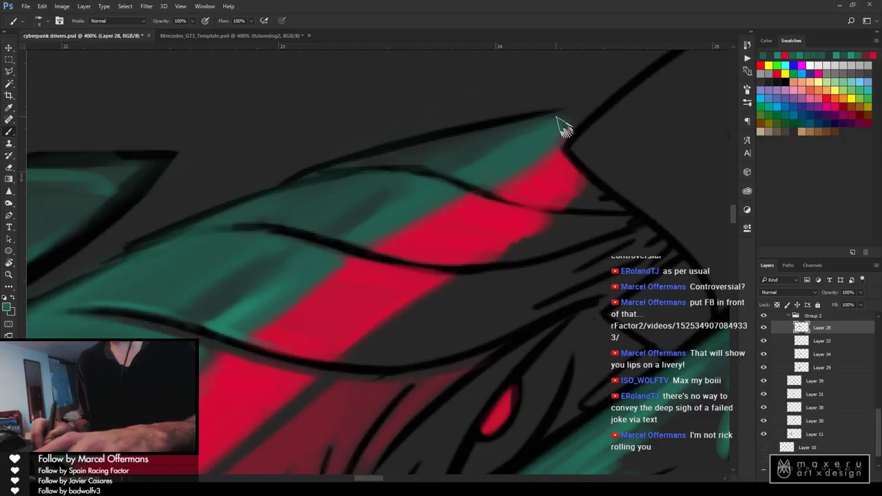
Examine the shading of the rear segments against the whole helmet and its flames
left_click(368, 283, "alt")
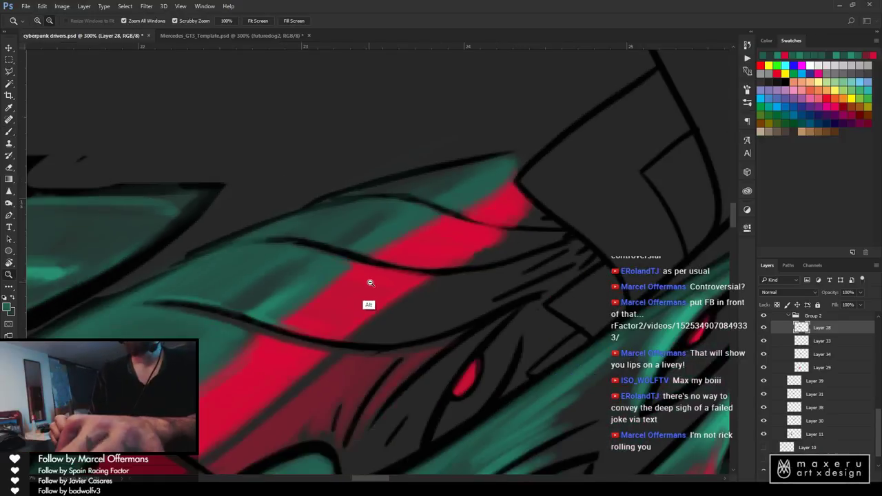
left_click(368, 286, "alt")
left_click(364, 289, "alt")
left_click_drag(352, 370, 530, 200)
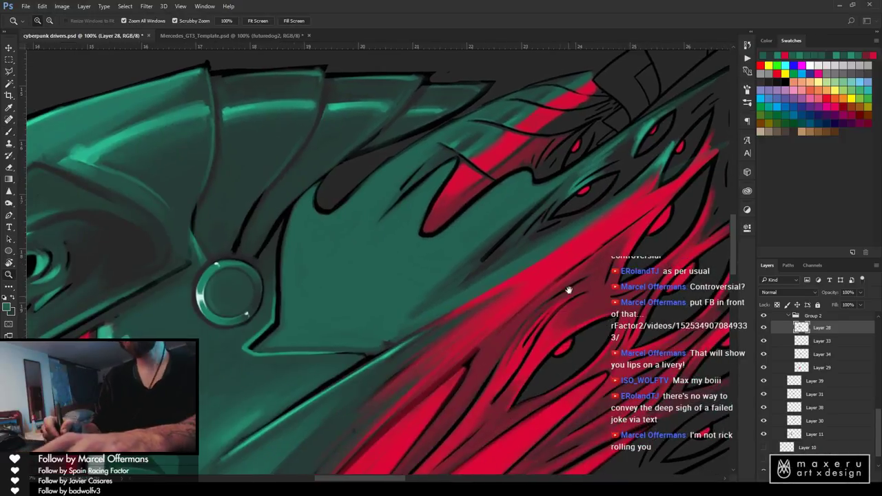
left_click_drag(475, 250, 382, 323)
left_click(487, 266, "alt")
left_click(487, 267, "alt")
left_click(486, 266, "alt")
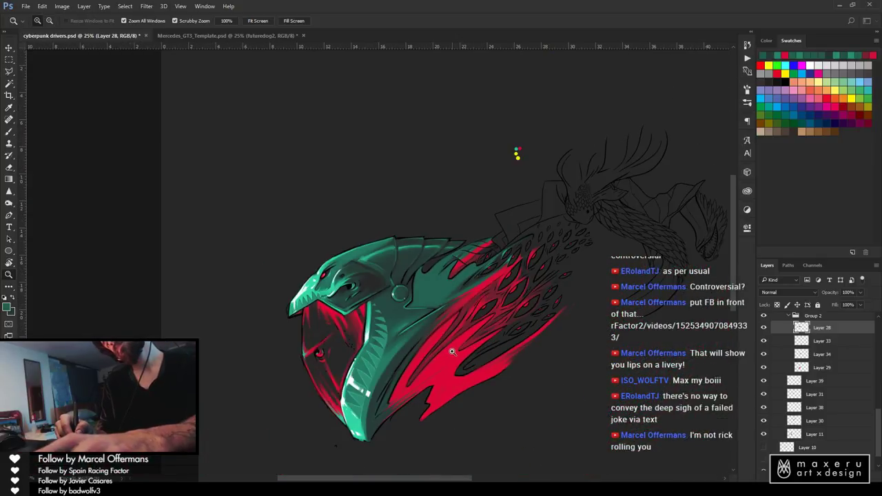
left_click_drag(452, 352, 443, 300)
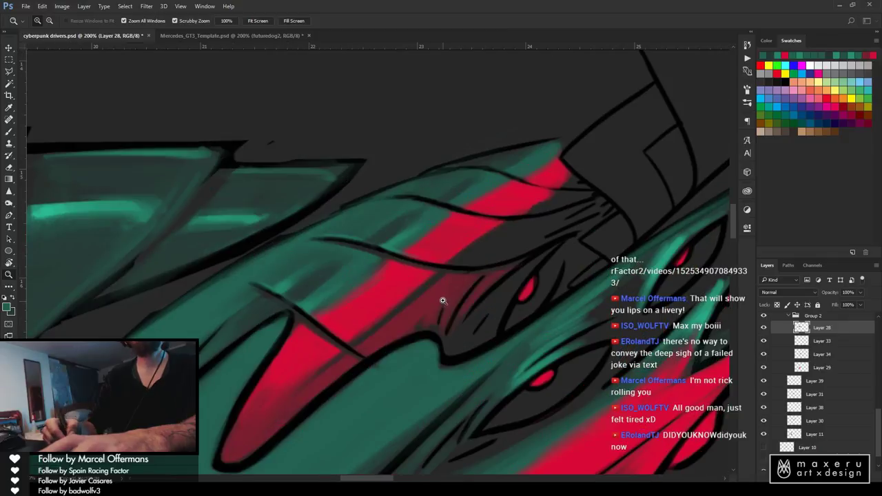
Blend the dark patches on the rear segments with mid green and erase the excess along their outlines
key("b")
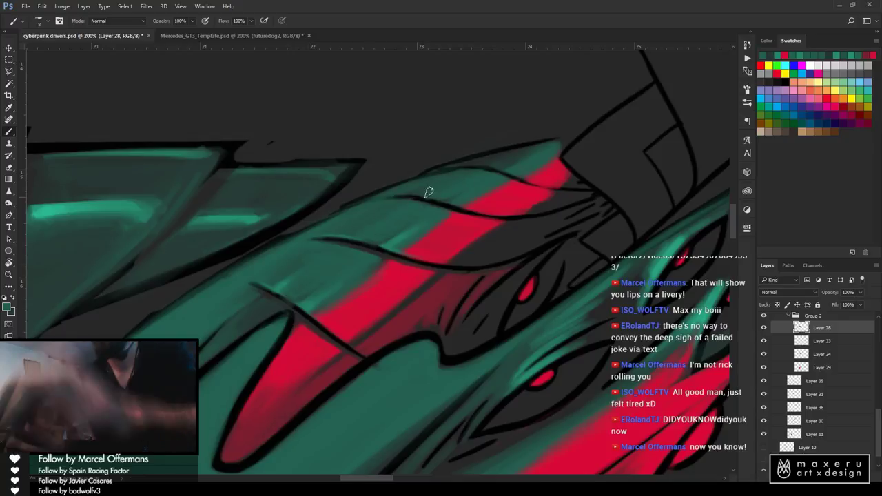
key("e")
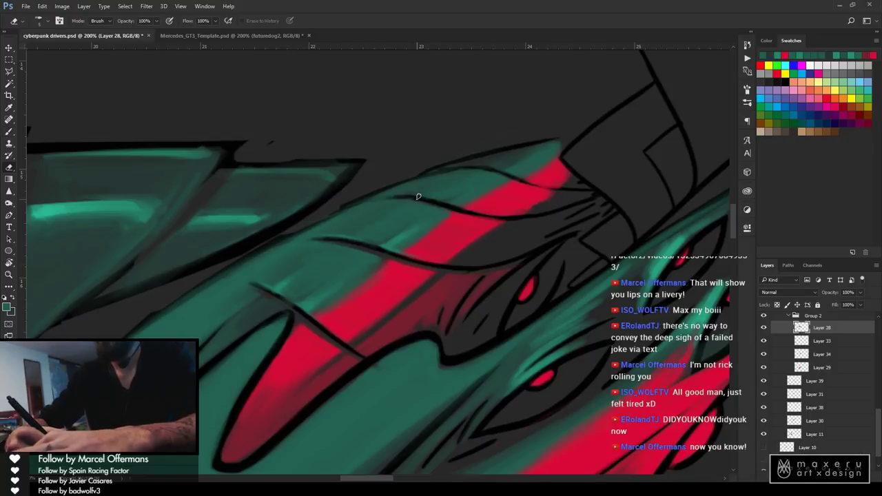
key("b")
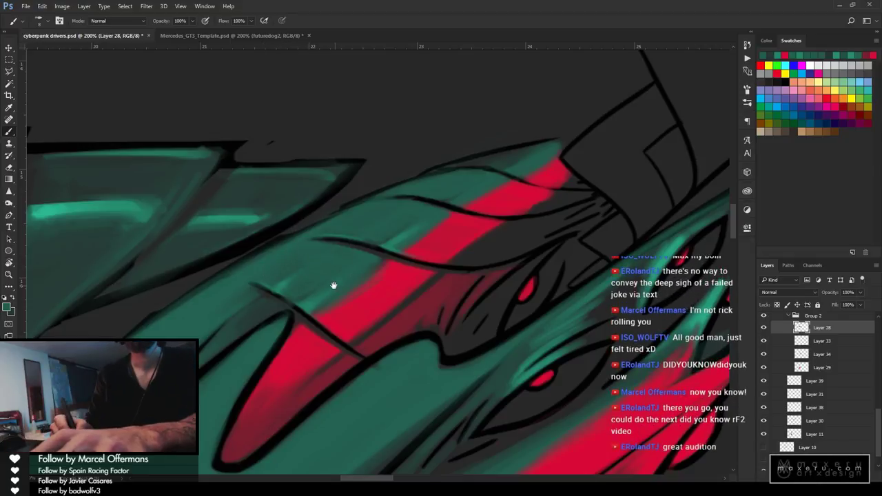
Paint green into the dark gap at the base of the first rear segment and erase the paint covering the segment outlines
left_click_drag(331, 285, 457, 213)
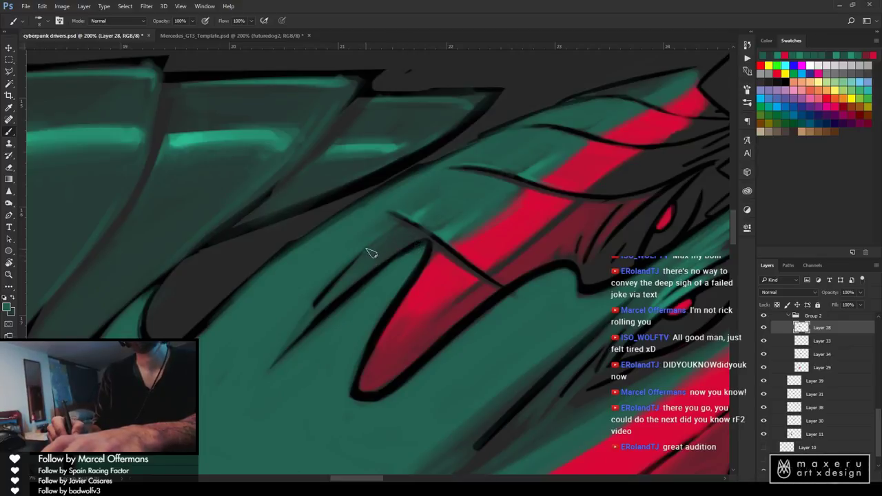
key("e")
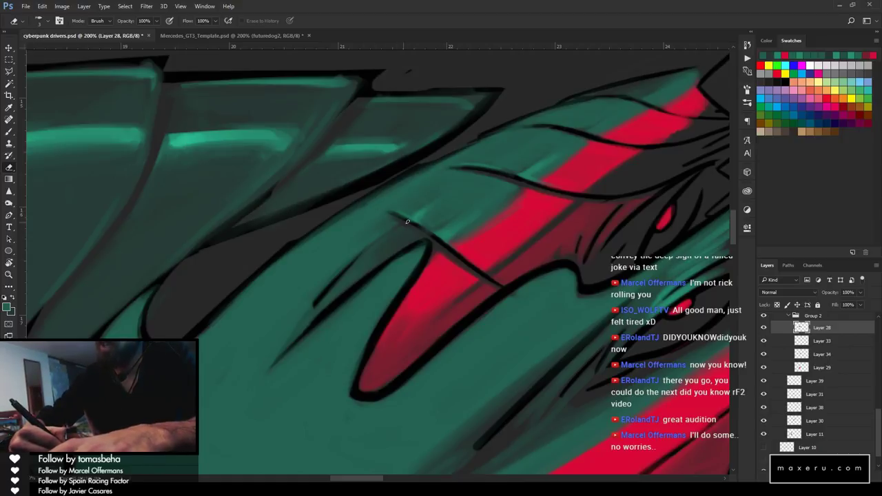
key("ctrl+z")
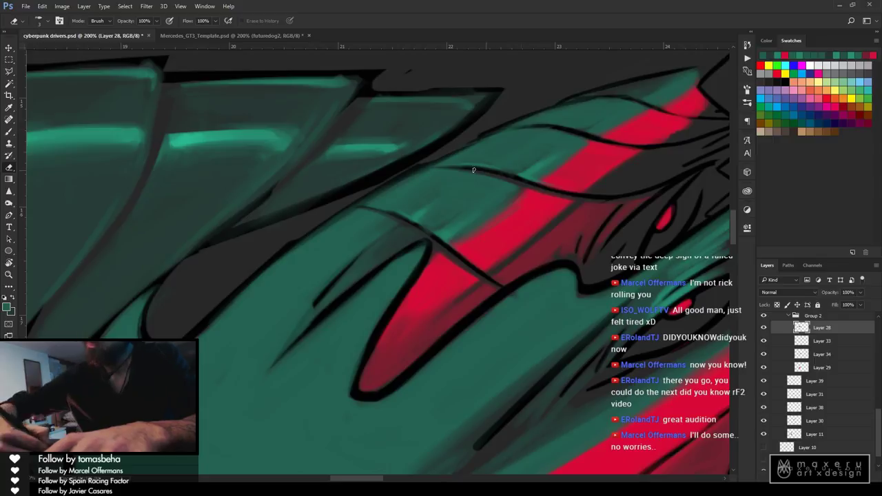
key("b")
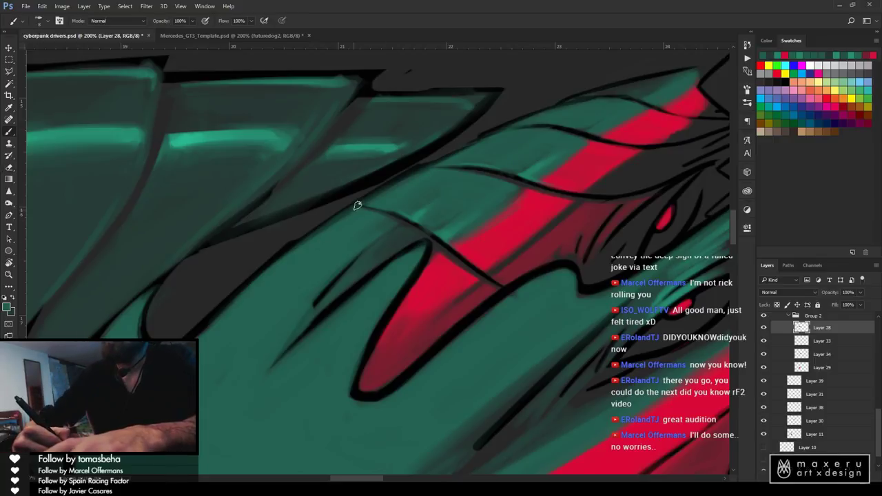
Erase the green and red fill of the rear segments on Layer 28 with a larger eraser, fading out the red flame
key("z")
left_click_drag(510, 260, 439, 321)
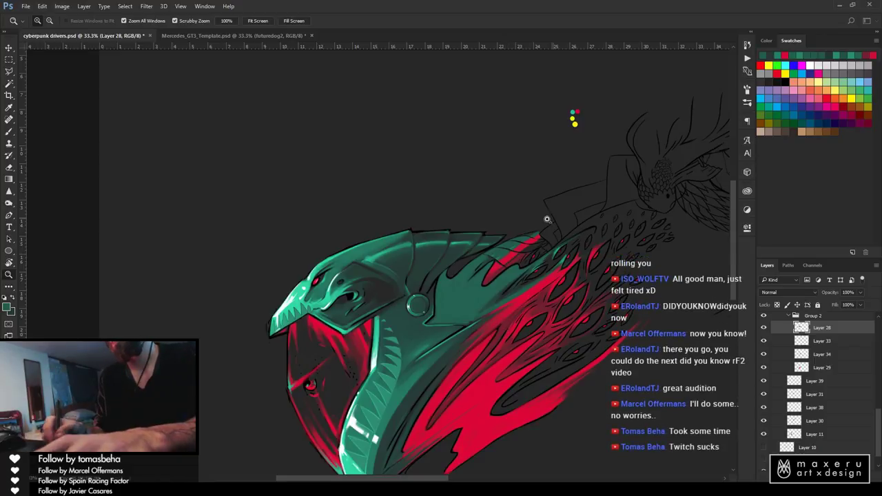
left_click_drag(559, 409, 417, 318)
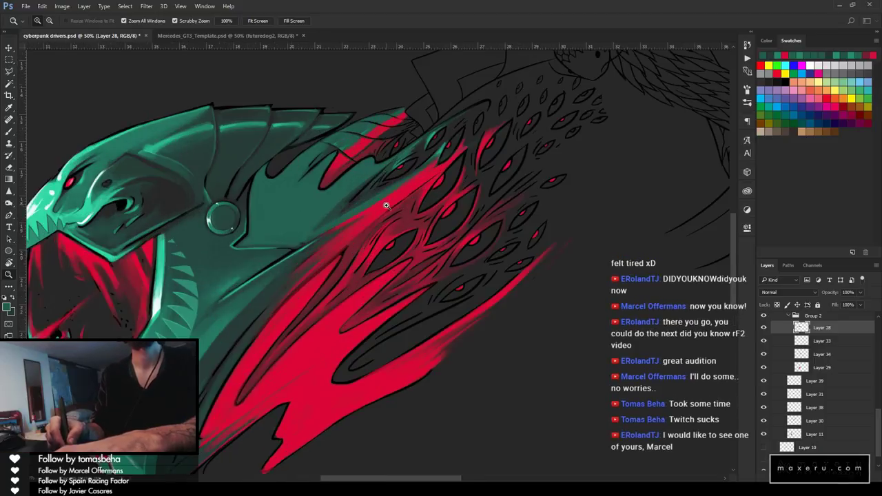
left_click(388, 208)
key("e")
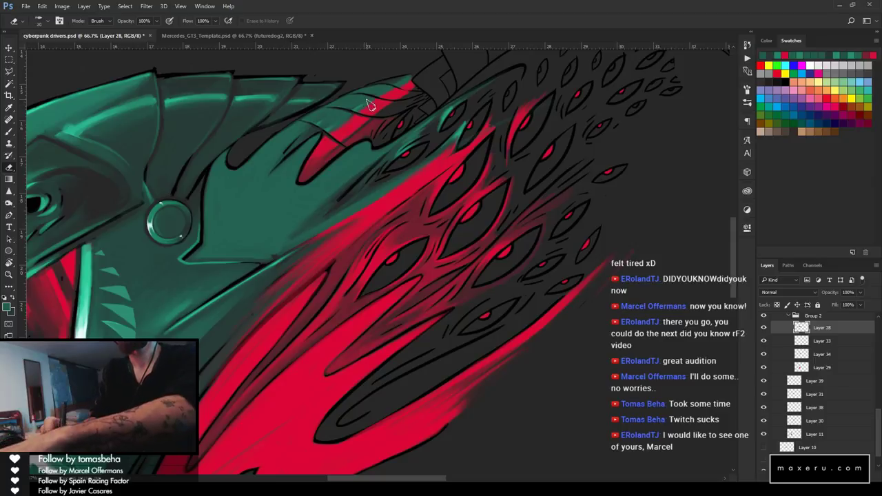
mouse_move(358, 100)
left_mouse_down()
mouse_move(311, 113)
mouse_move(363, 93)
mouse_move(322, 122)
mouse_move(403, 86)
mouse_move(315, 138)
left_mouse_up()
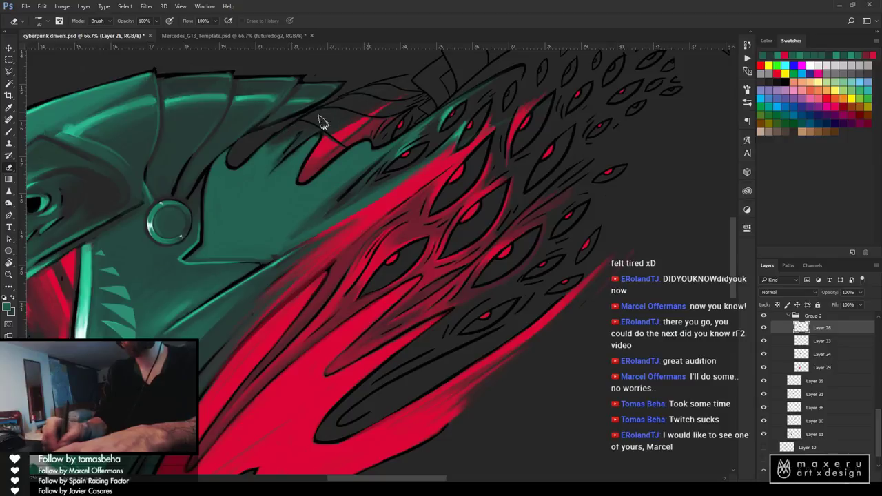
Touch up the frayed upper edge of the green flame with brush and eraser, sampling the green of the side panel
key("b")
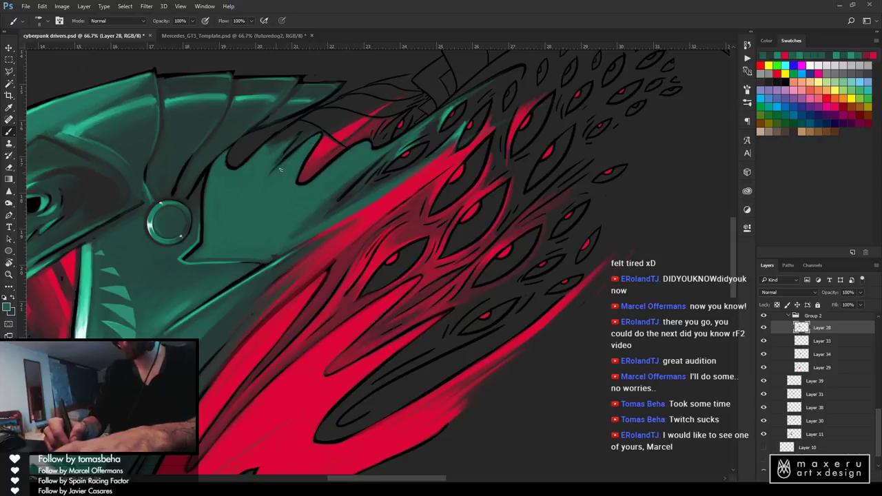
key("e")
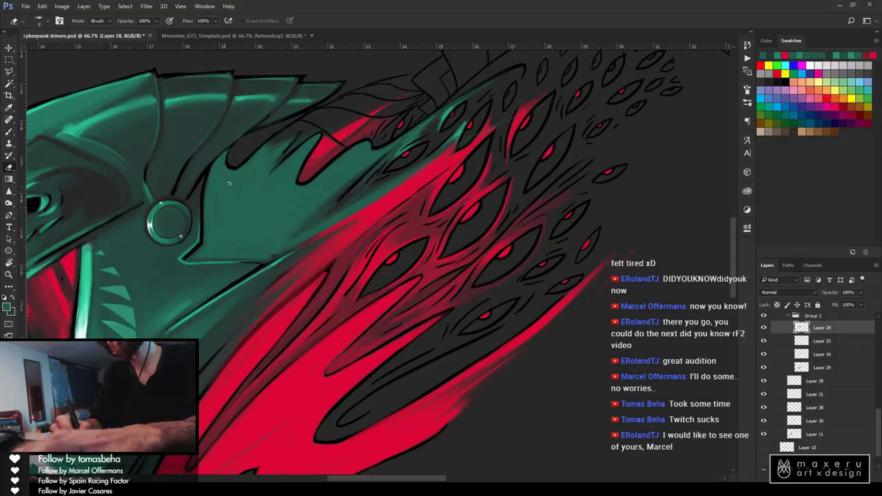
key("b")
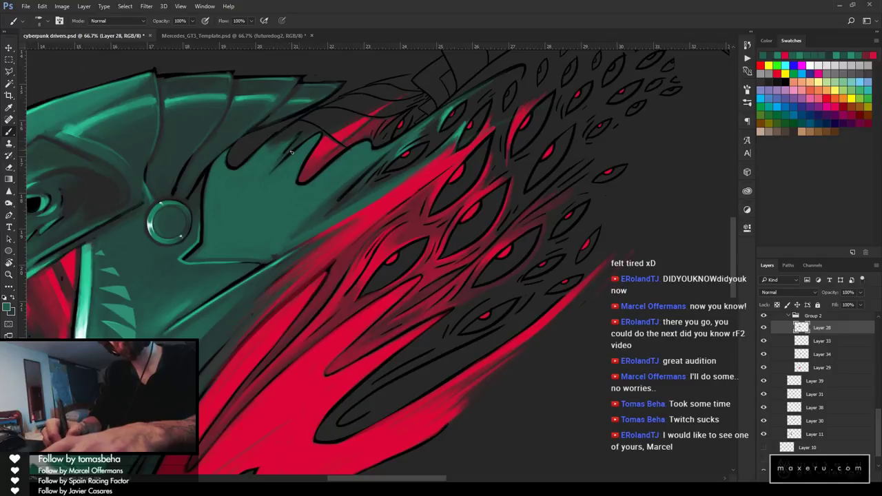
left_click(253, 198, "alt")
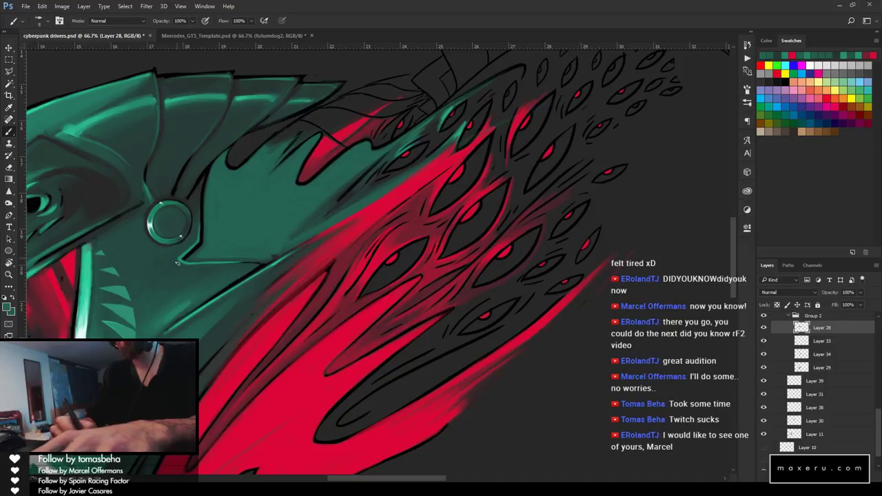
Erase the black outlines of the rear segments on Layer 38
left_click_drag(421, 165, 426, 225)
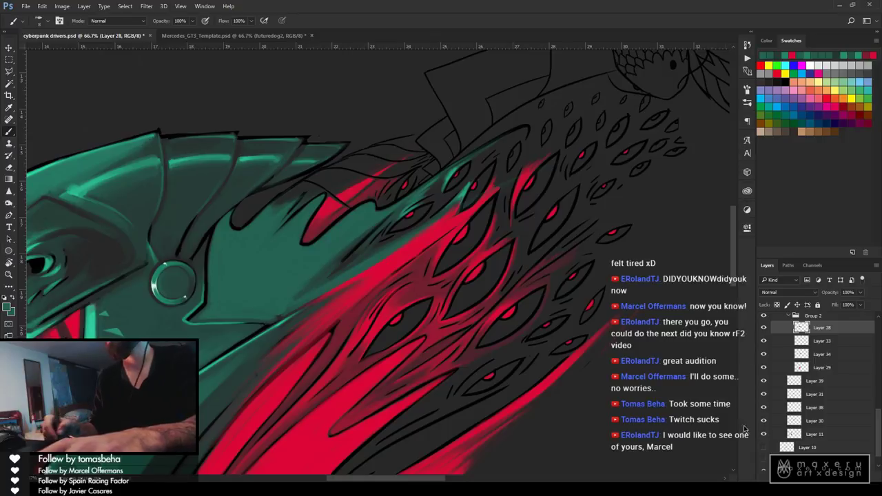
left_click(775, 407)
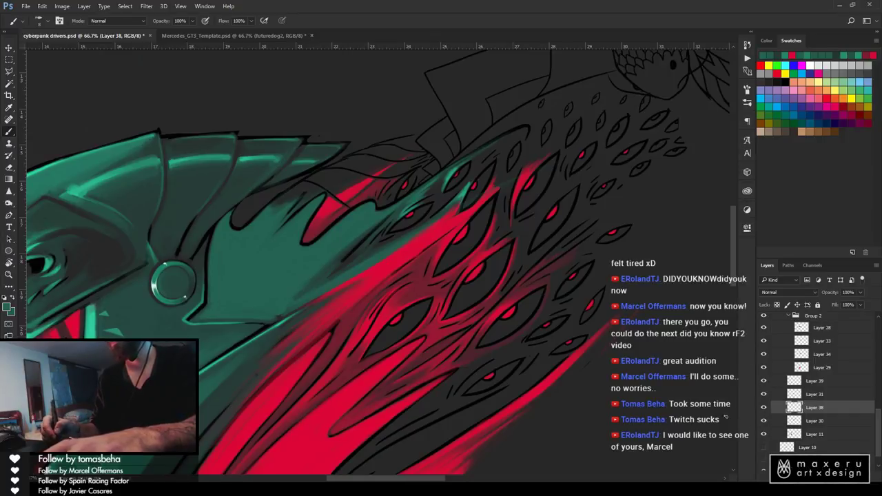
key("e")
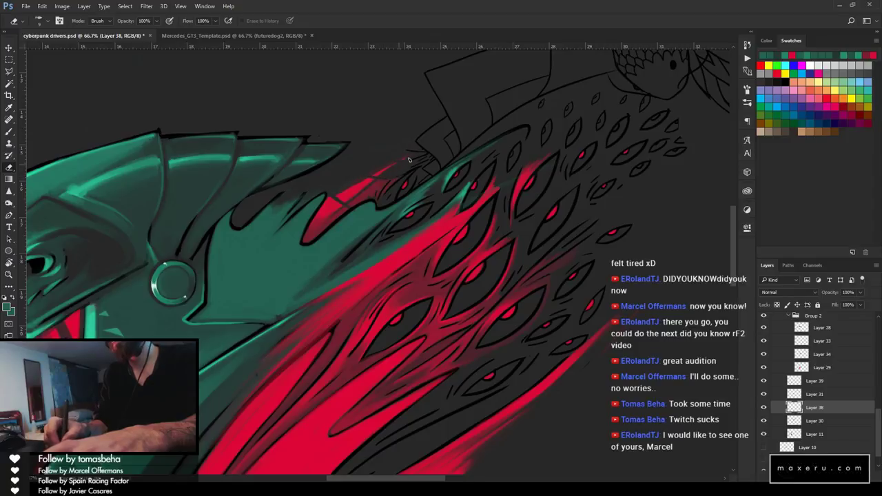
Check Layer 11 by toggling its visibility, and group the outline layers from Layer 39 down to Layer 11
key("z")
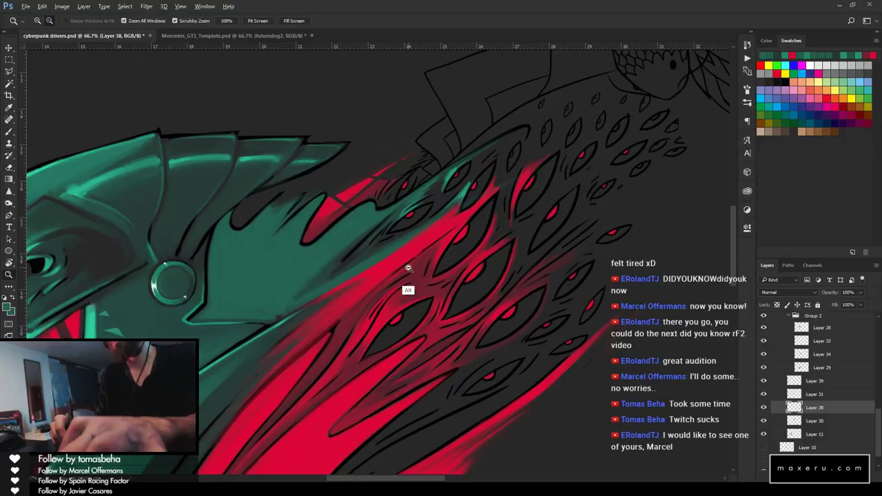
left_click(408, 268, "alt")
left_click(408, 269, "alt")
left_click(407, 271, "alt")
scroll(829, 438, "down", 2)
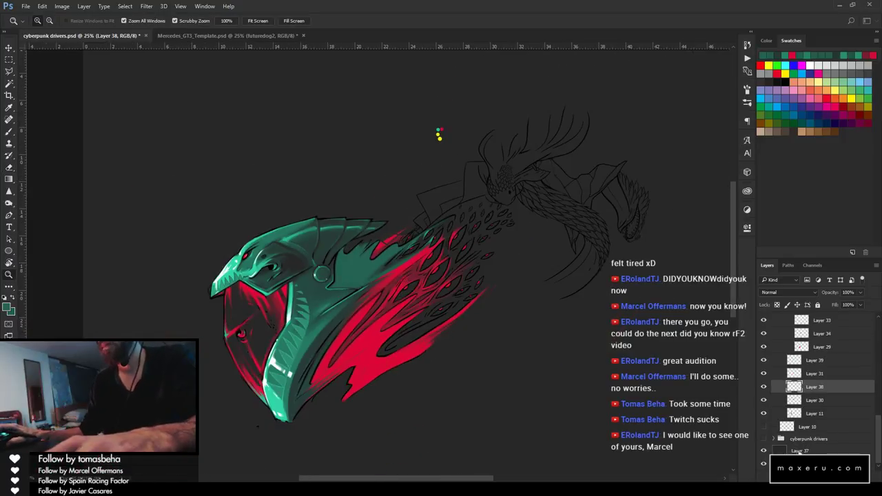
left_click(763, 416)
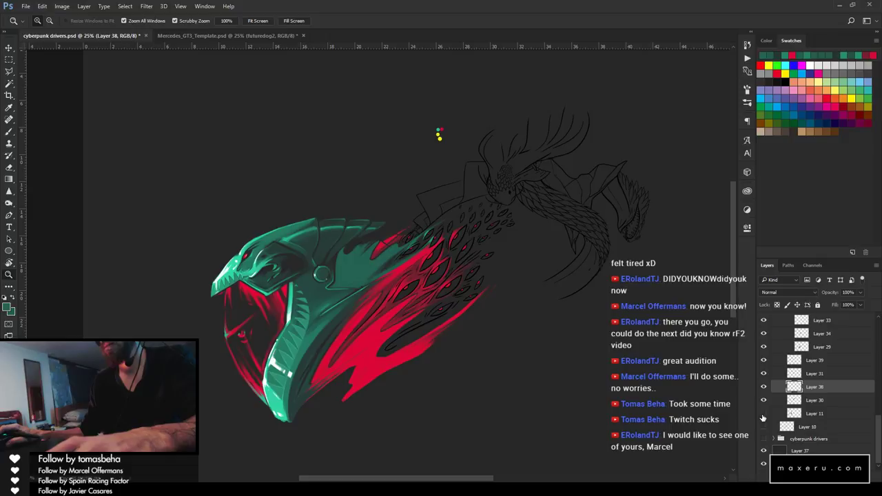
left_click(762, 416)
left_click(814, 359)
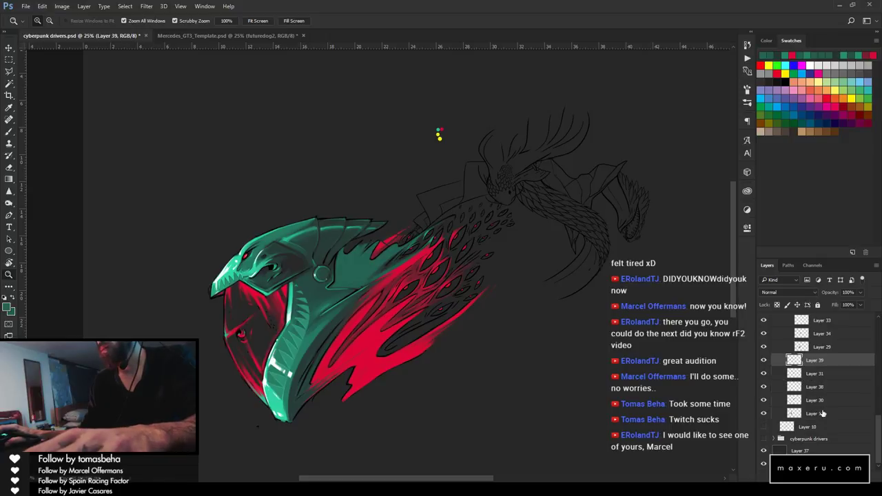
left_click(822, 413, "shift")
key("ctrl+g")
Rename the new outline group as linework and toggle its visibility off and on to check the coloring
double_click(813, 414)
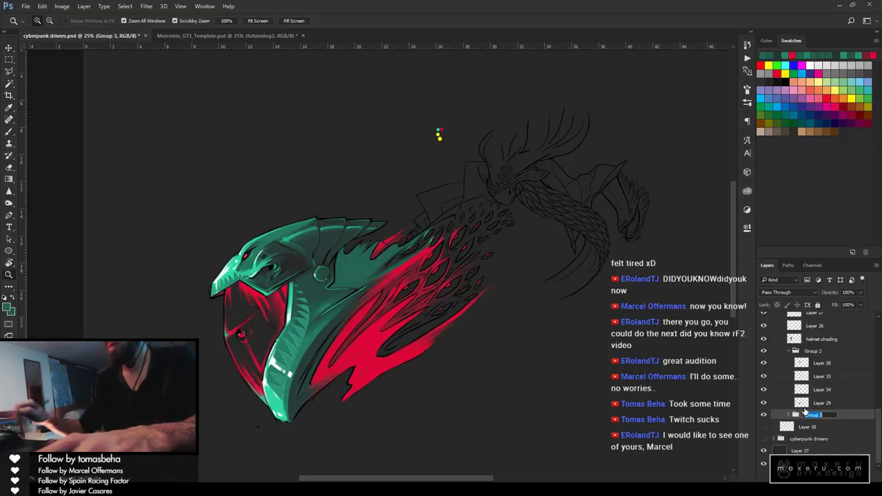
type("neck")
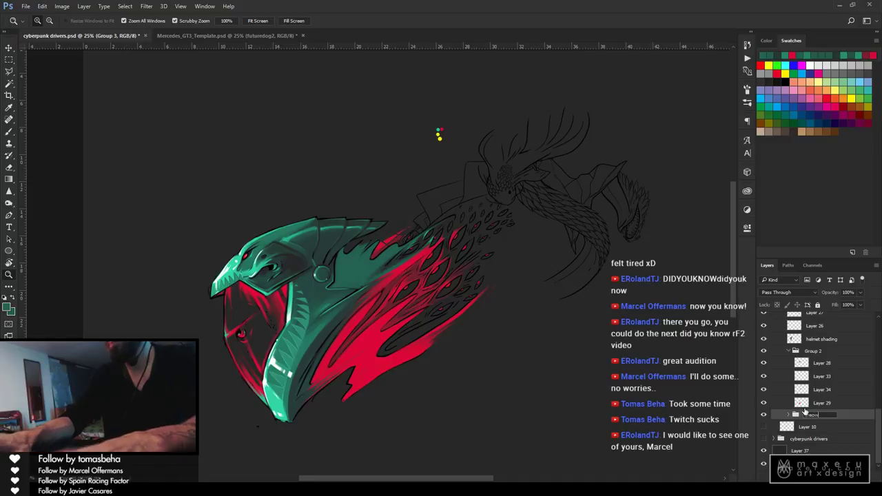
type("ework")
key("Return")
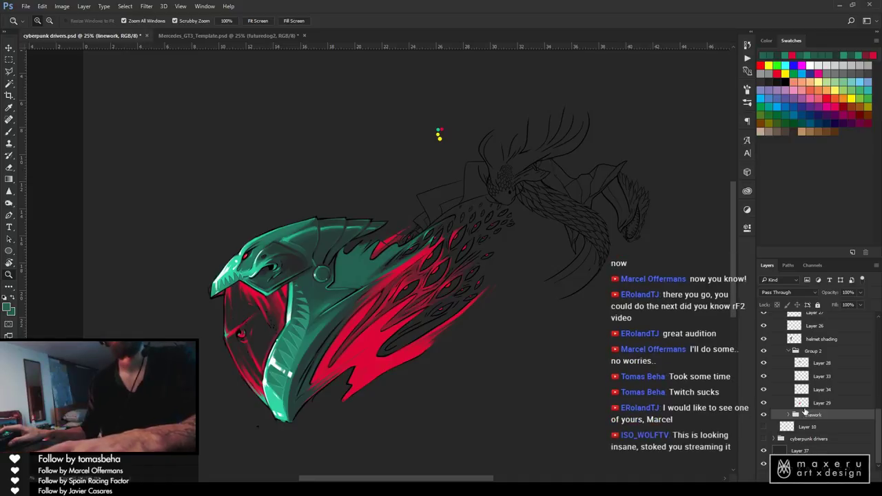
left_click(762, 416)
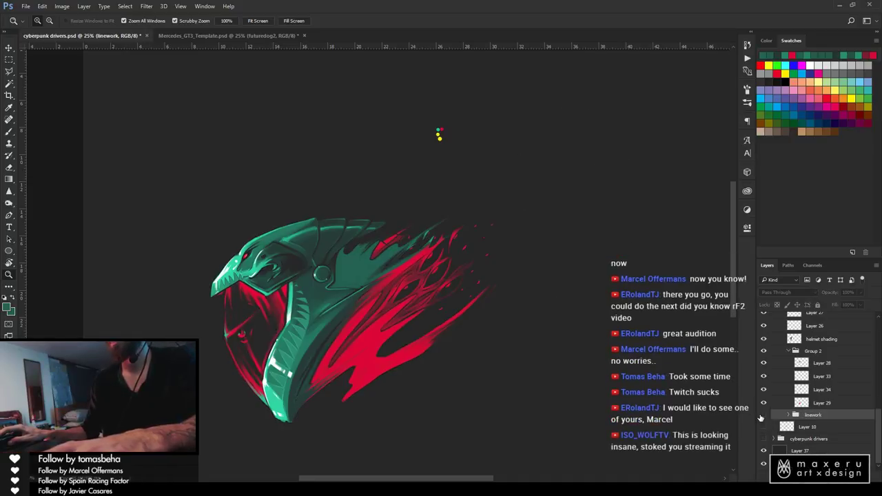
left_click(762, 415)
Sample the dark red of the flame and paint it on Layer 34 between the eyes at the flame's upper end
left_click(443, 259)
left_click(444, 259)
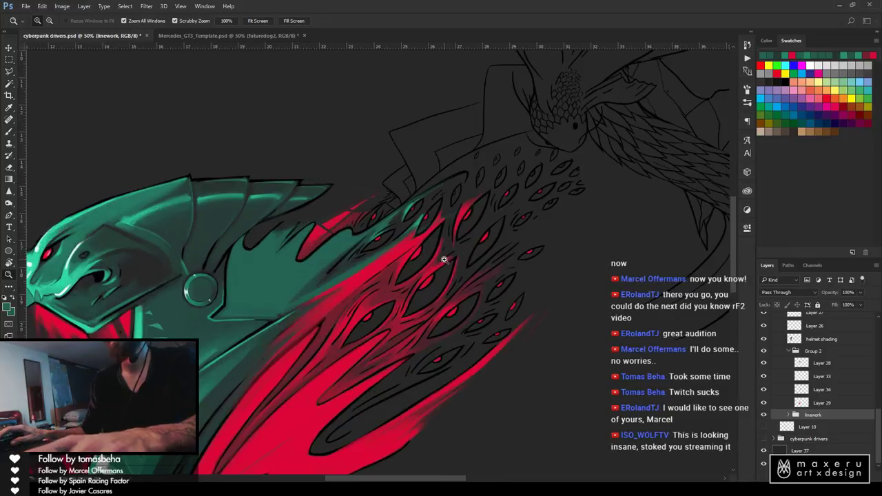
left_click(444, 259)
left_click(474, 242)
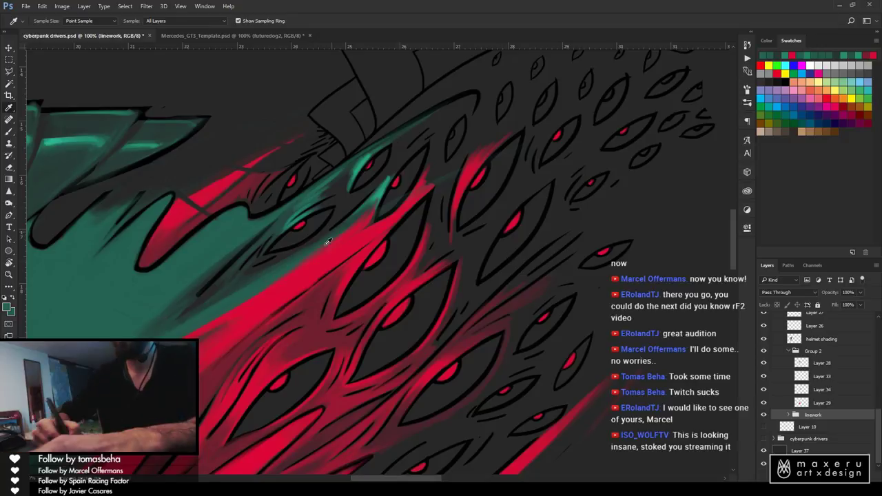
left_click(327, 321, "alt")
key("b")
key("x")
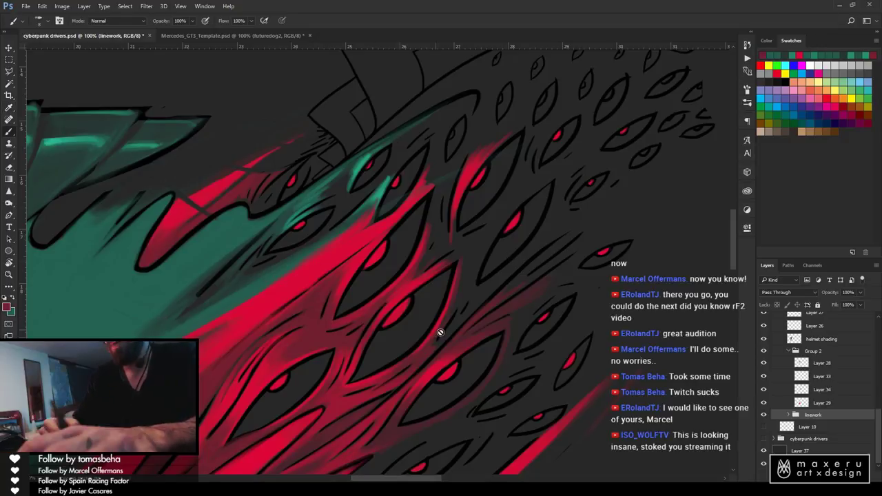
key("v")
left_click(317, 337, "ctrl")
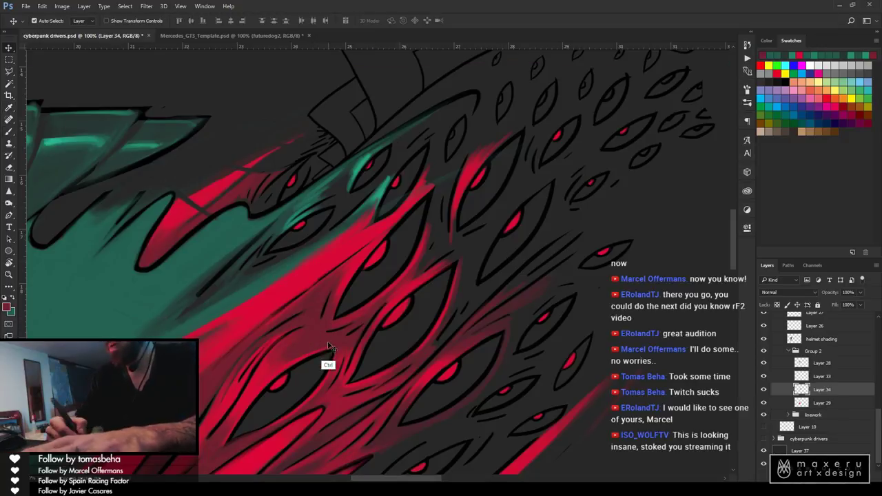
left_click(763, 389)
left_click(763, 390)
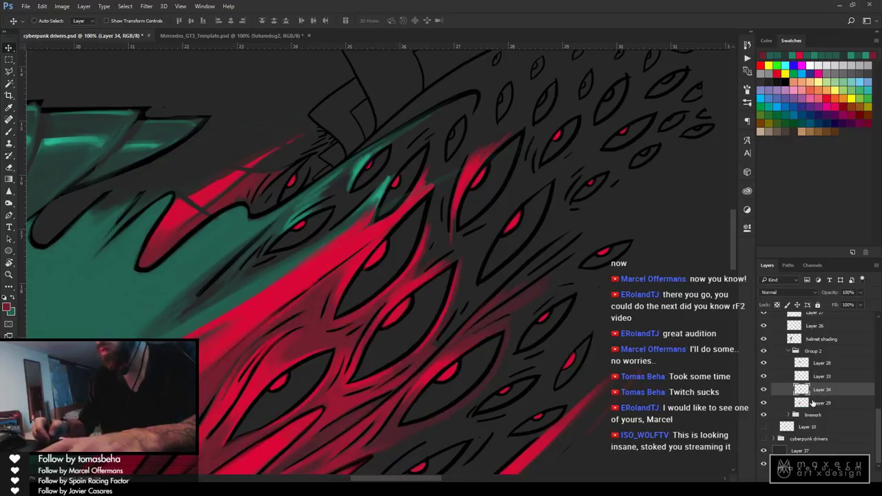
key("x")
key("b")
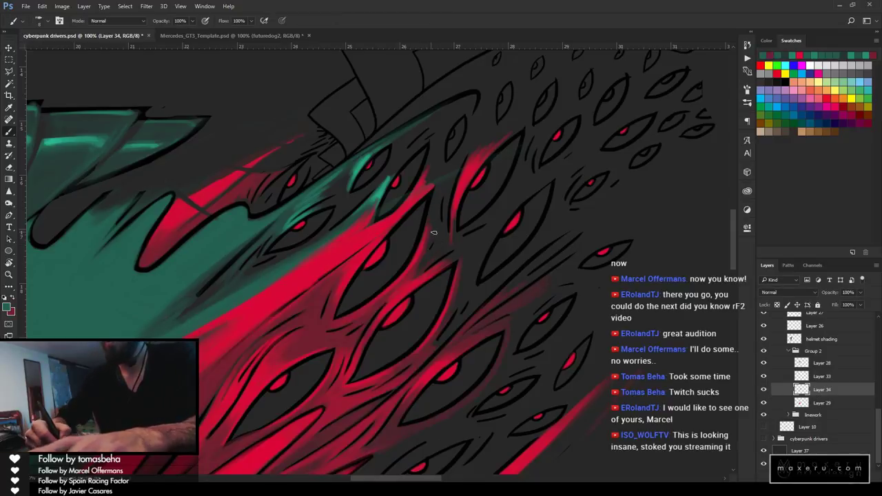
key("x")
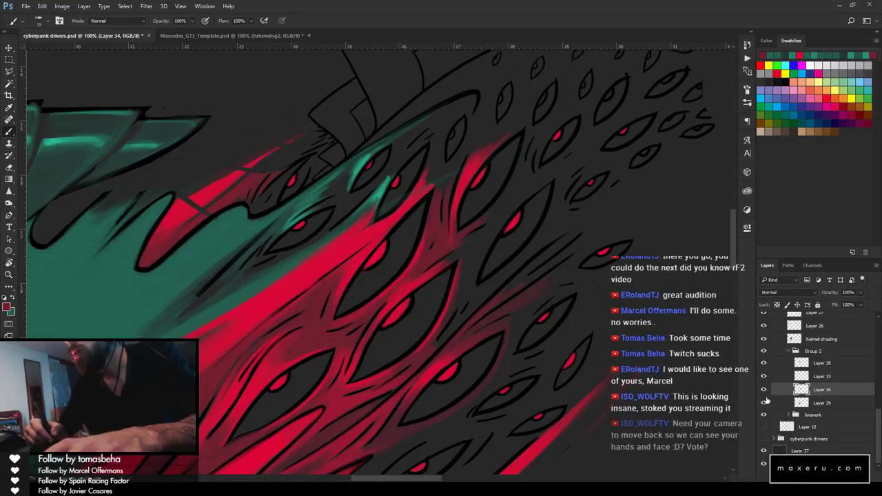
Check the color layers in Group 2, place Layer 28 below Layer 33 and merge it down into Layer 34
left_click(763, 403)
left_click(764, 403)
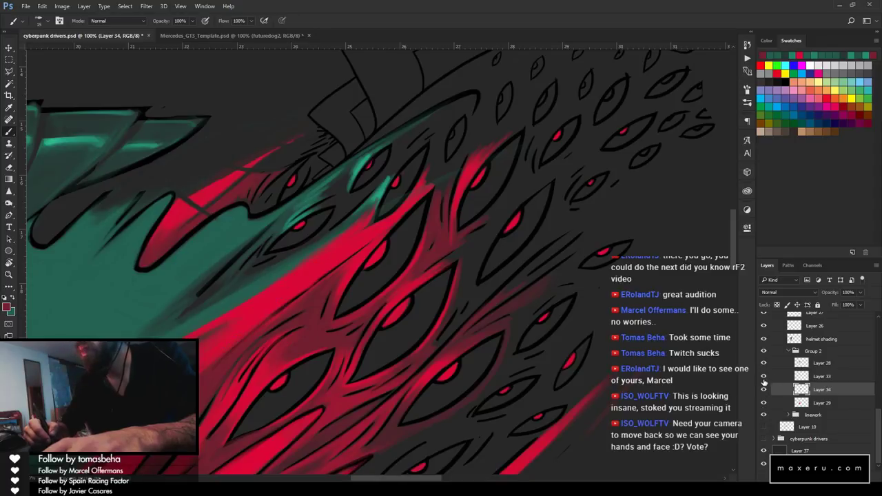
left_click(763, 364)
left_click(763, 364)
left_click(830, 355)
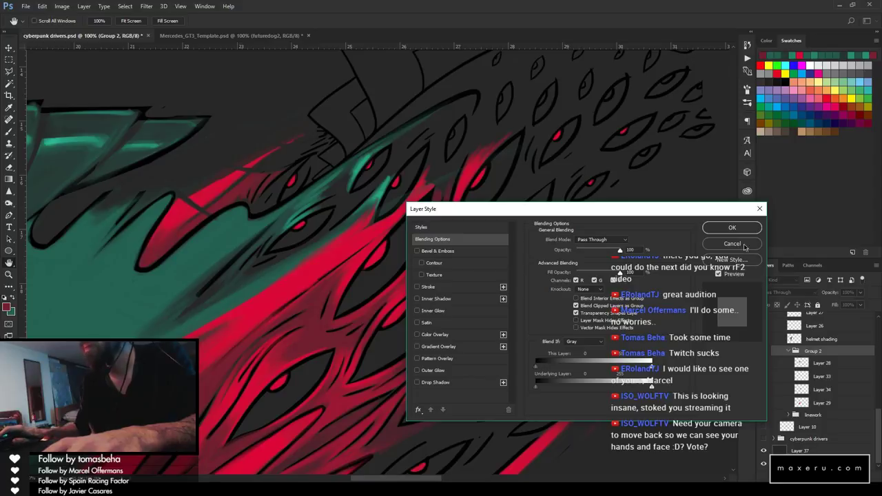
left_click(744, 246)
left_click(820, 376)
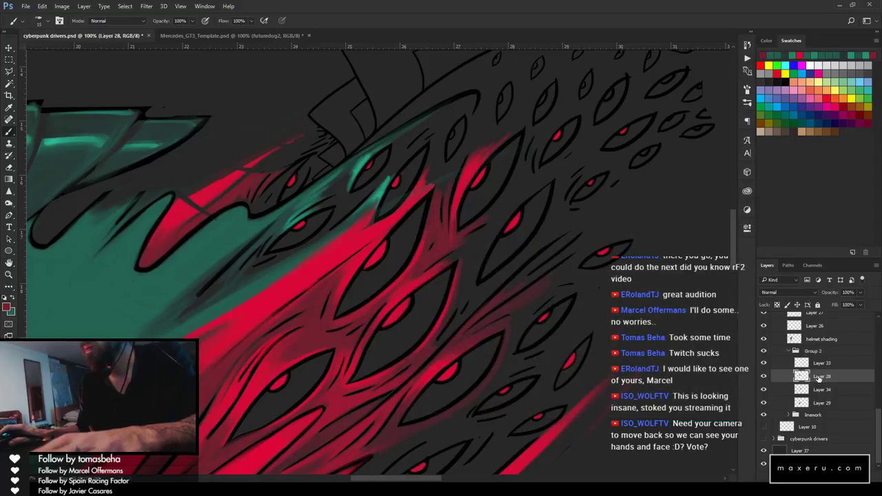
right_click(818, 377)
left_click(710, 338)
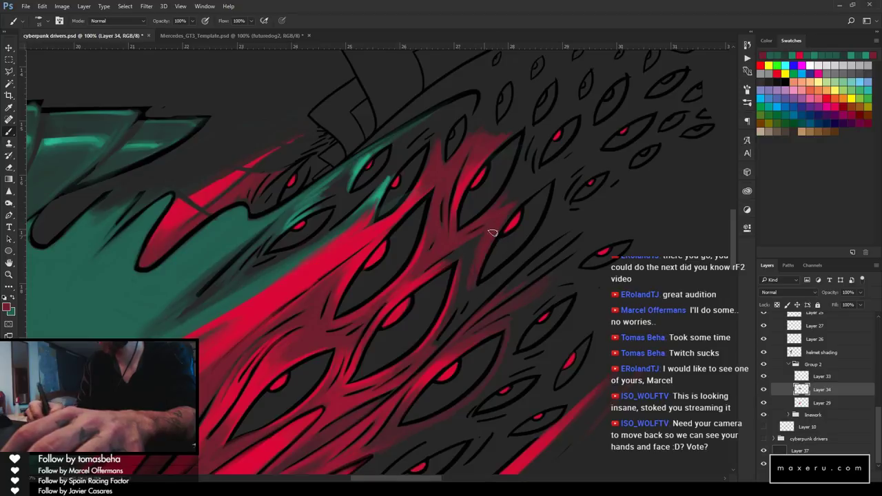
Extend the dark red around the upper eyes to the neck's pointed tip, and sample the flame's bright red for further strokes
left_click_drag(457, 200, 344, 293)
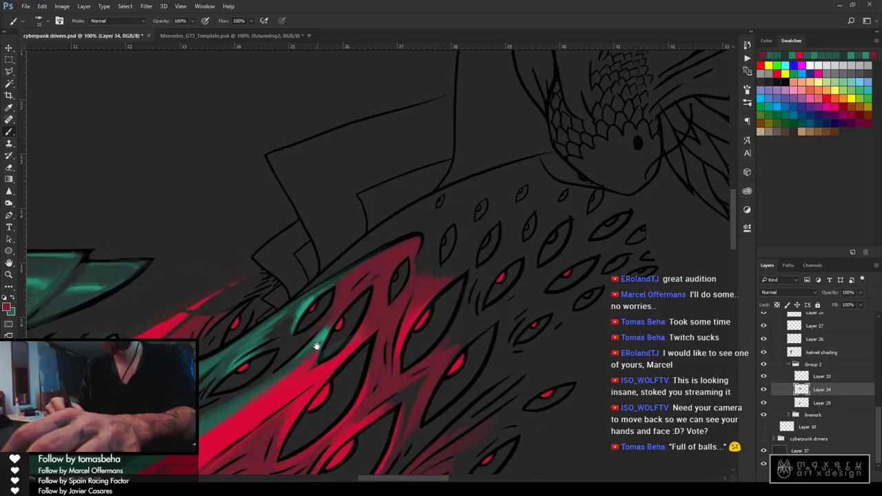
left_click_drag(315, 344, 380, 195)
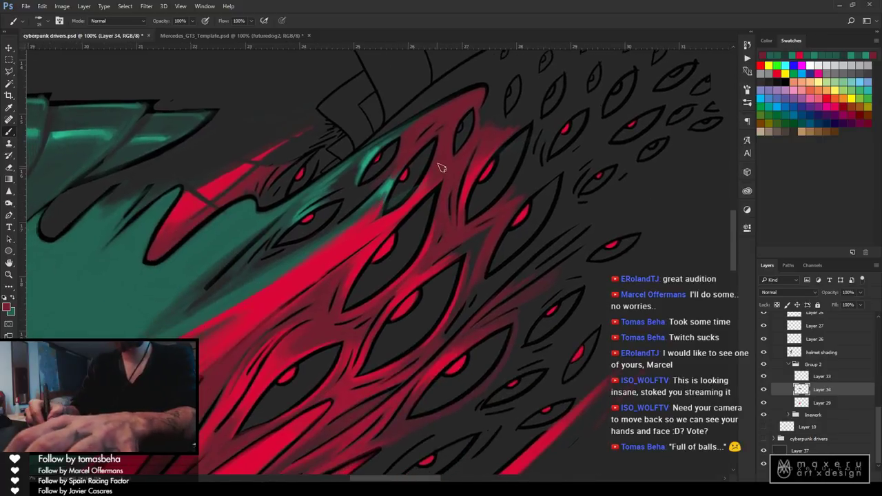
key("i")
left_click(357, 226)
key("b")
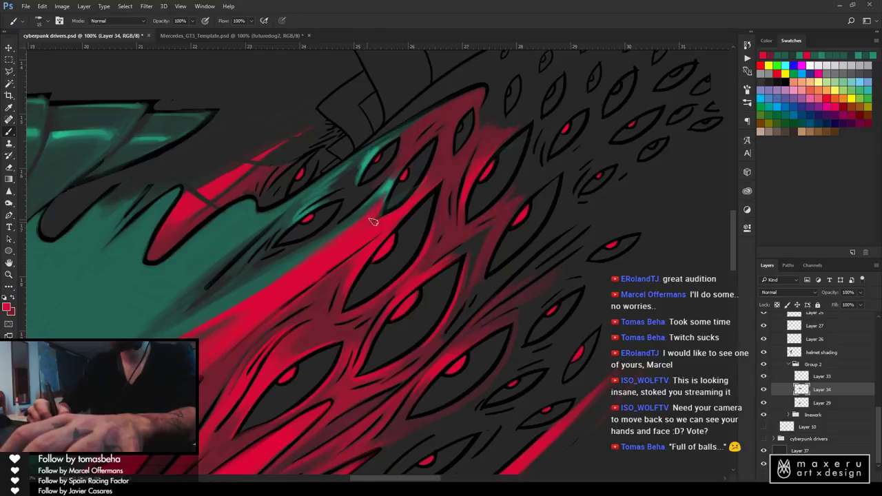
Blend the green and red boundary beside the upper eyes, sampling the light green highlight and the adjacent red
key("i")
left_click(394, 177, "alt")
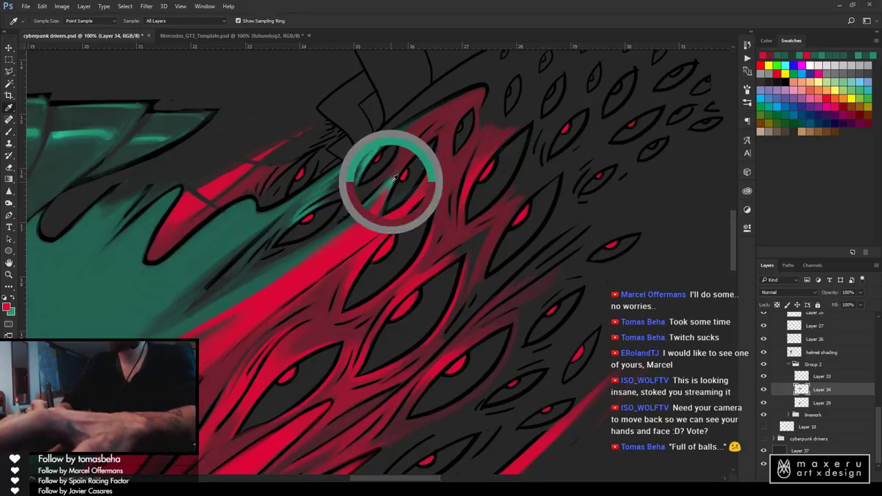
key("b")
key("x")
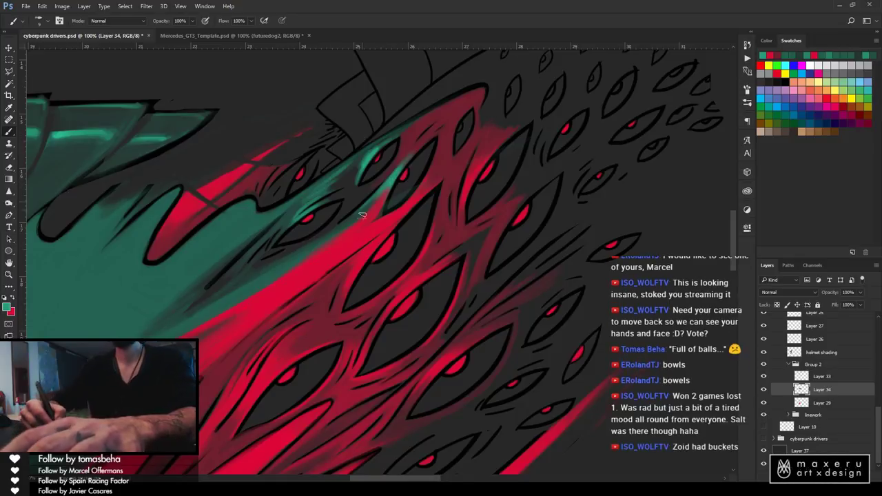
left_click(383, 196, "alt")
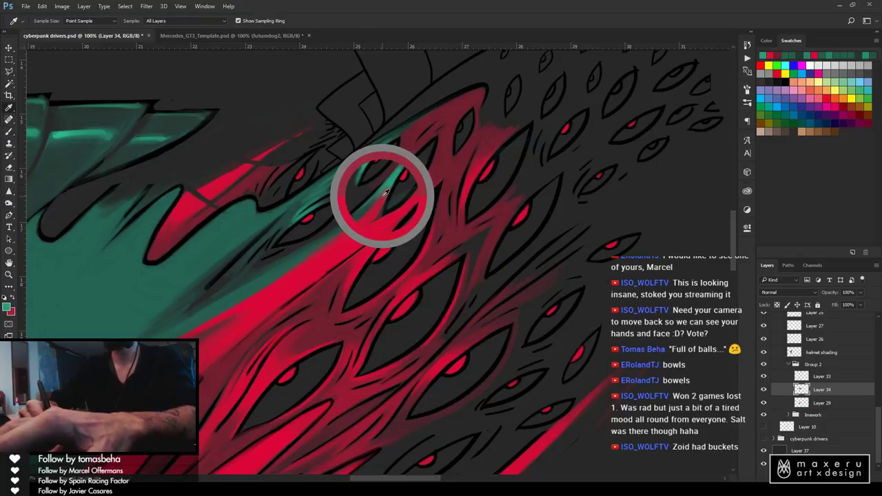
key("x")
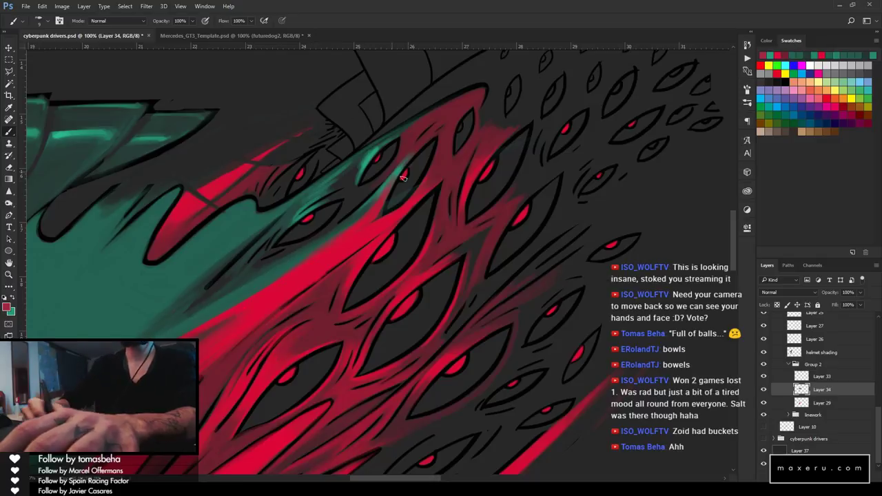
Fill the dark gaps around the eyes in the green flame with sampled green and add light green accents
key("i")
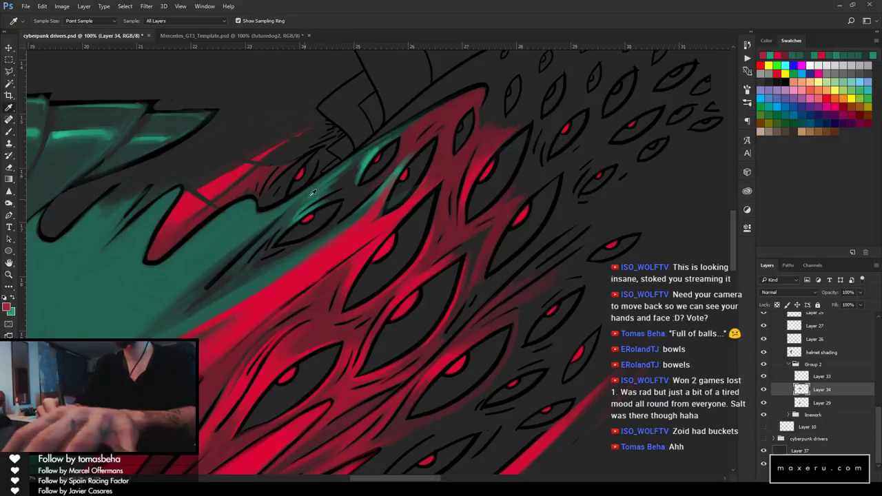
left_click(331, 181)
left_click(332, 187)
key("b")
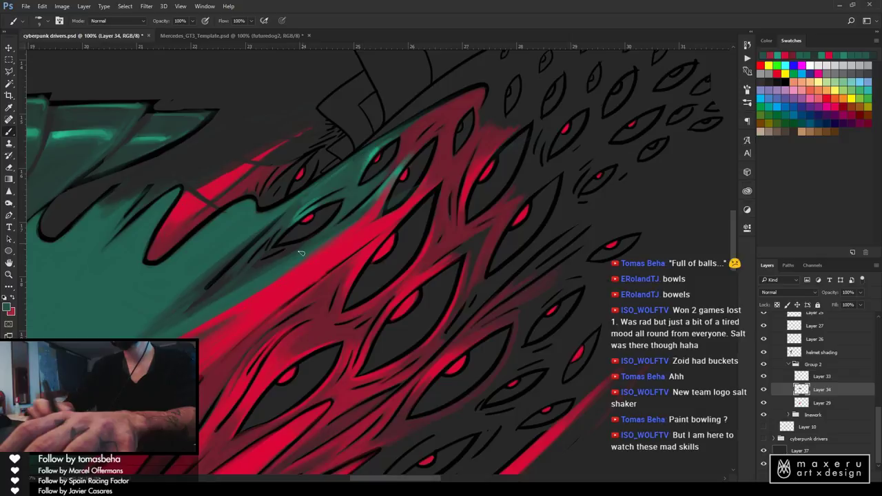
left_click(376, 158, "alt")
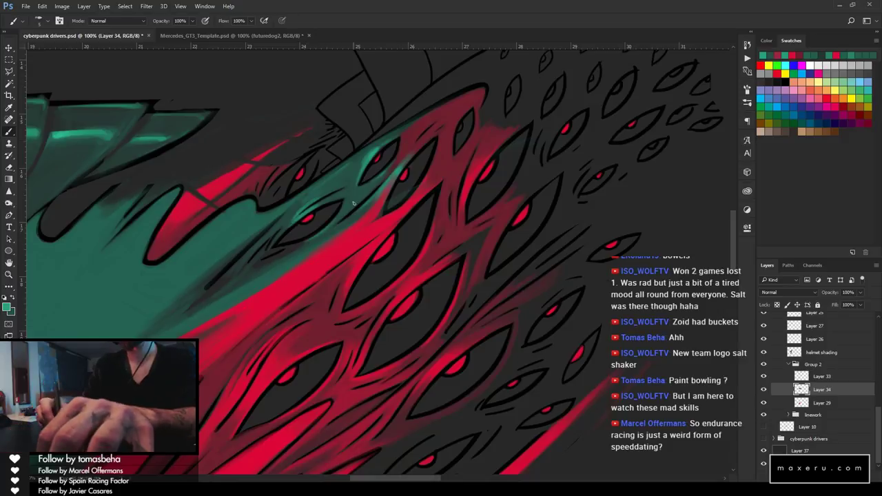
Review the whole illustration and save the document
key("z")
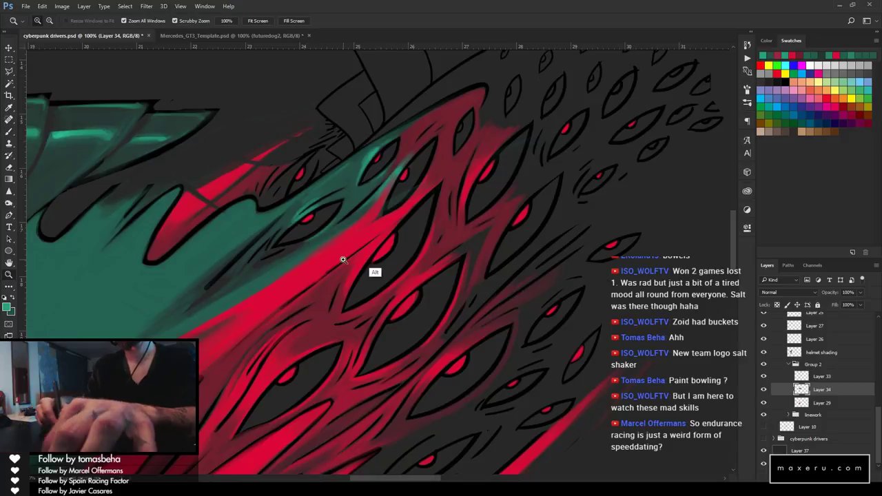
left_click(450, 322, "alt")
left_click(451, 330, "alt")
left_click(452, 345, "alt")
left_click(455, 361, "alt")
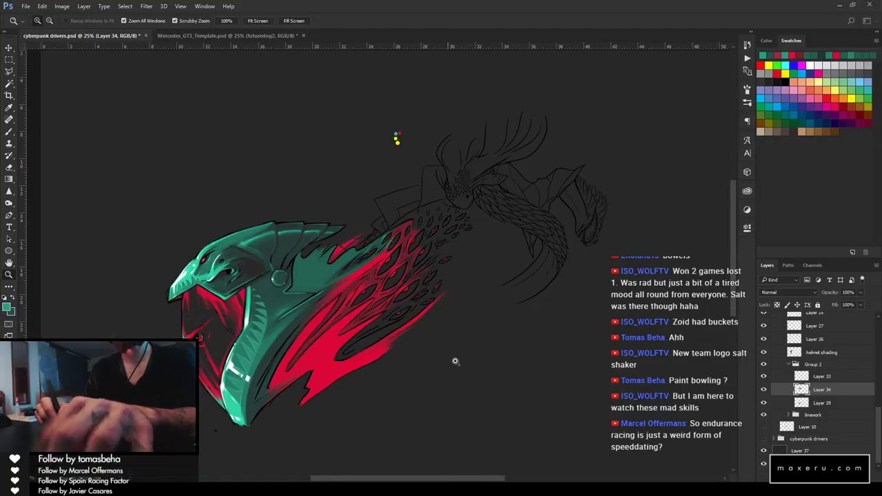
key("ctrl+s")
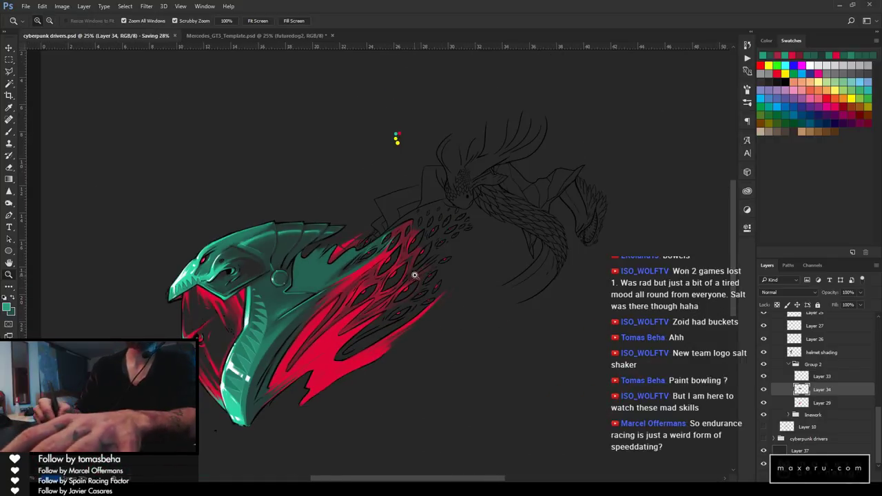
Streak sampled bright red into the green along the flame boundary, and sample the darker red near the neck's pointed tip
left_click(364, 288)
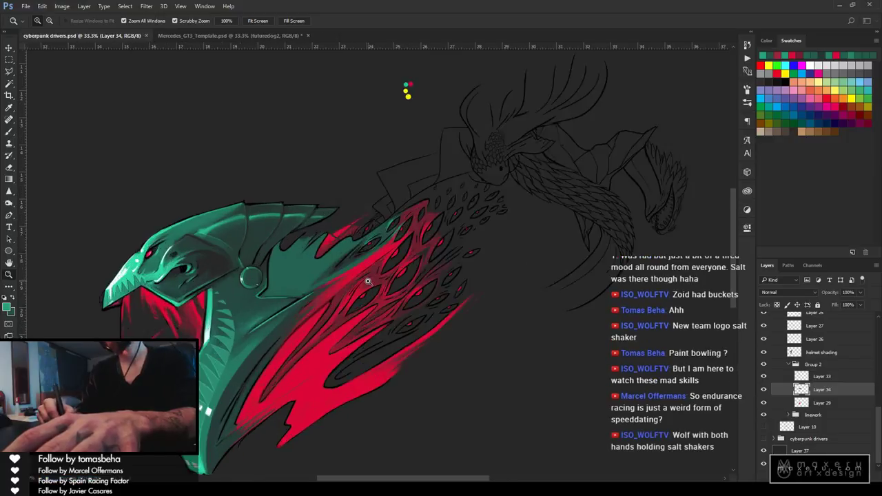
left_click(368, 281)
left_click(362, 288)
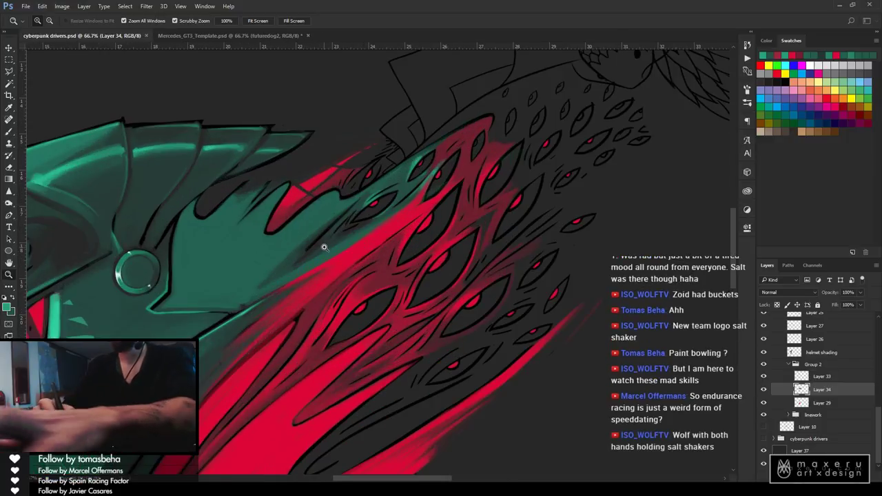
key("b")
left_click(350, 253, "alt")
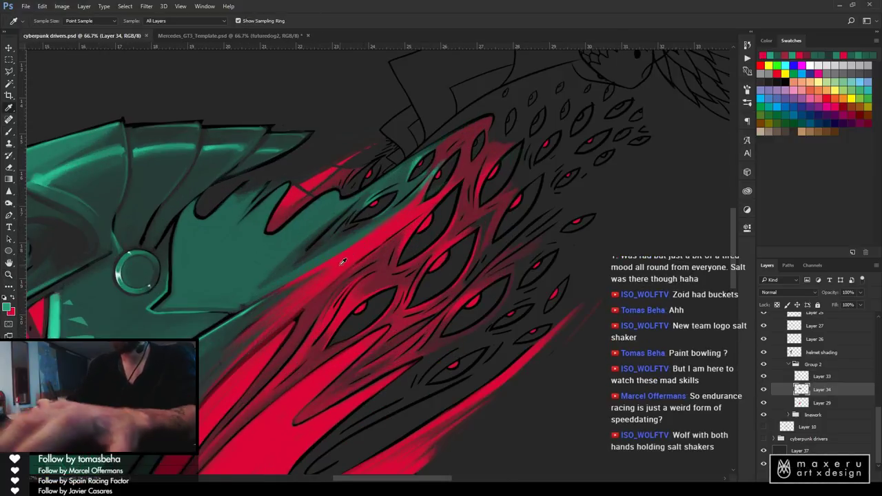
key("x")
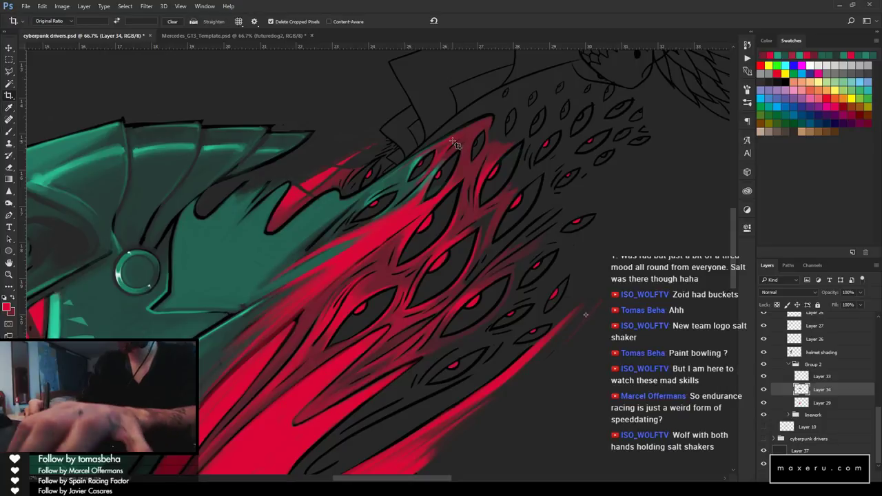
left_click(450, 144, "alt")
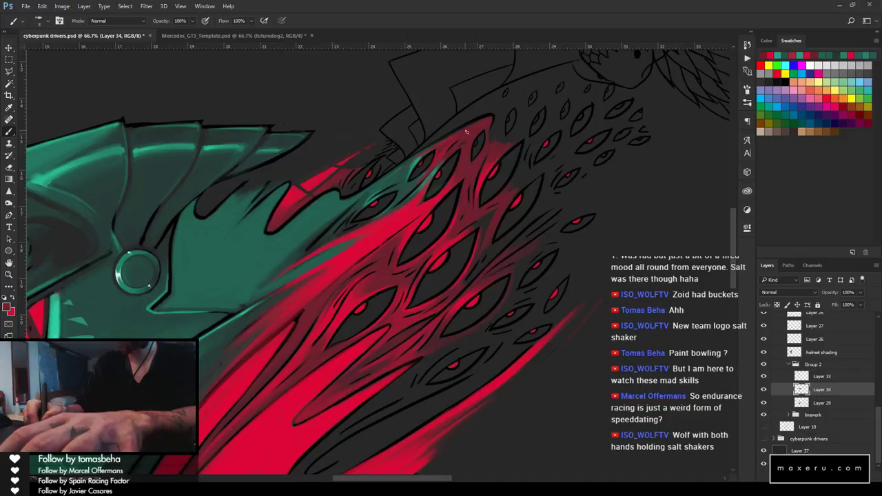
Blend the green and red boundary behind the helmet's round ear disc, sampling the flame's green and the bright red beside it
key("z")
left_click(454, 275, "alt")
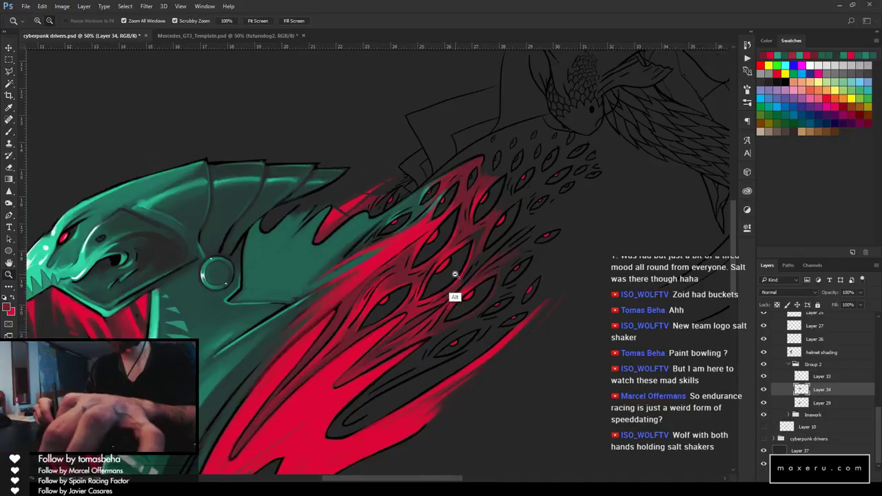
left_click(460, 276, "alt")
left_click(461, 276, "alt")
left_click(447, 308, "alt")
left_click(302, 261)
left_click(305, 260)
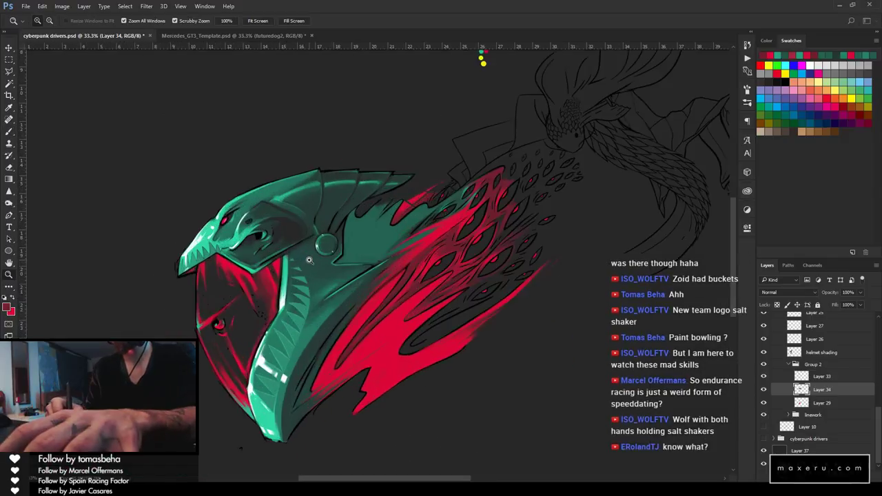
left_click(308, 259)
left_click(484, 240)
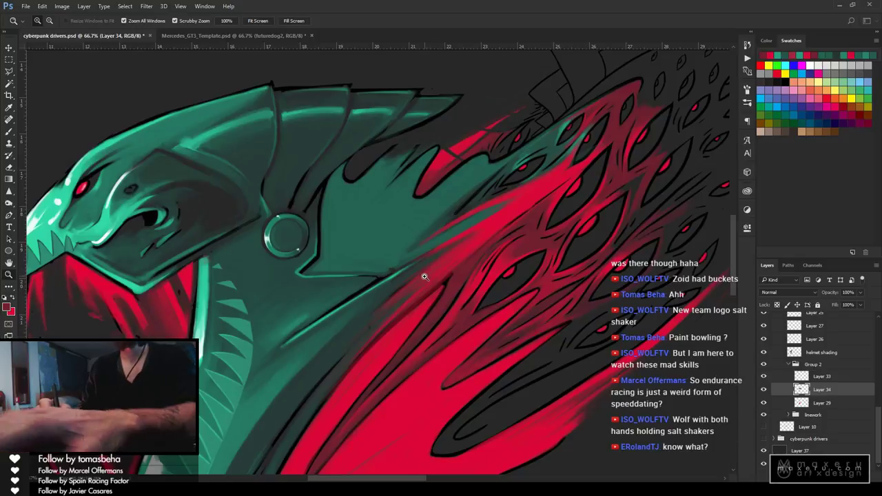
key("i")
key("b")
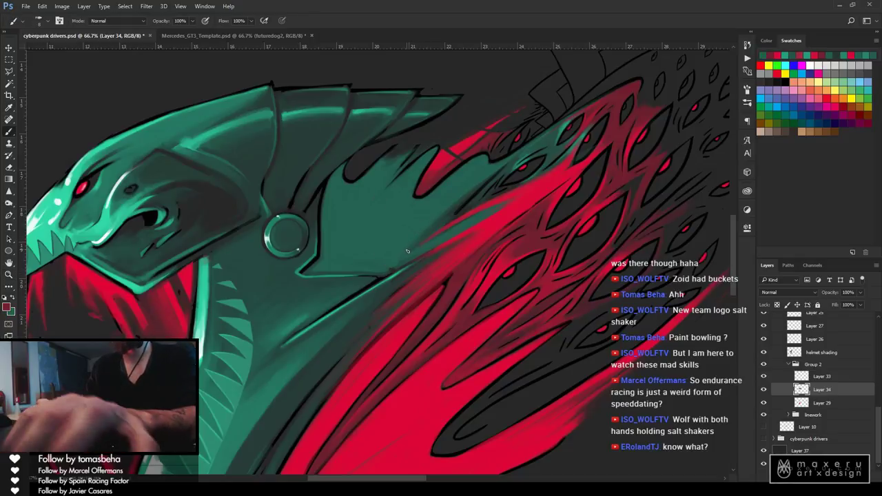
left_click(422, 238, "alt")
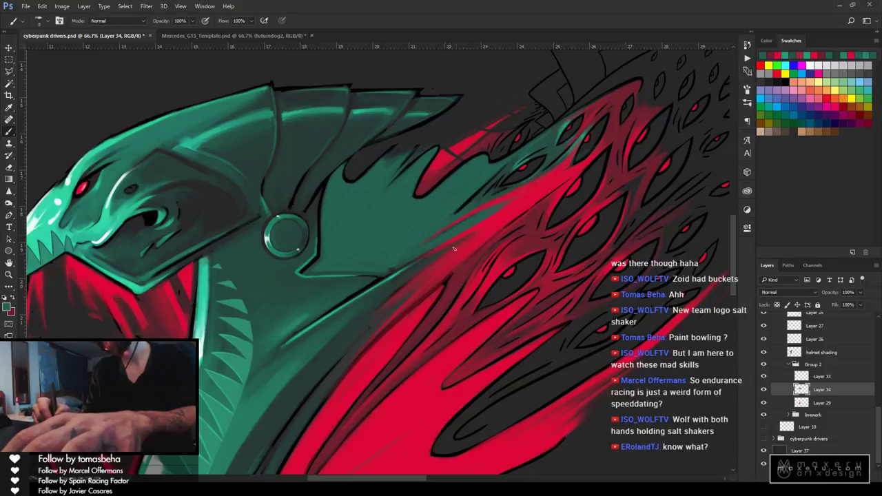
left_click(528, 181, "alt")
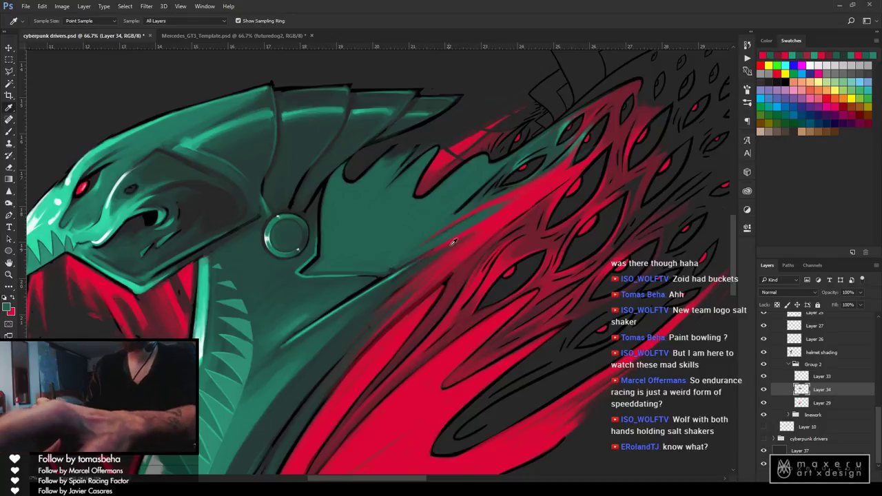
key("x")
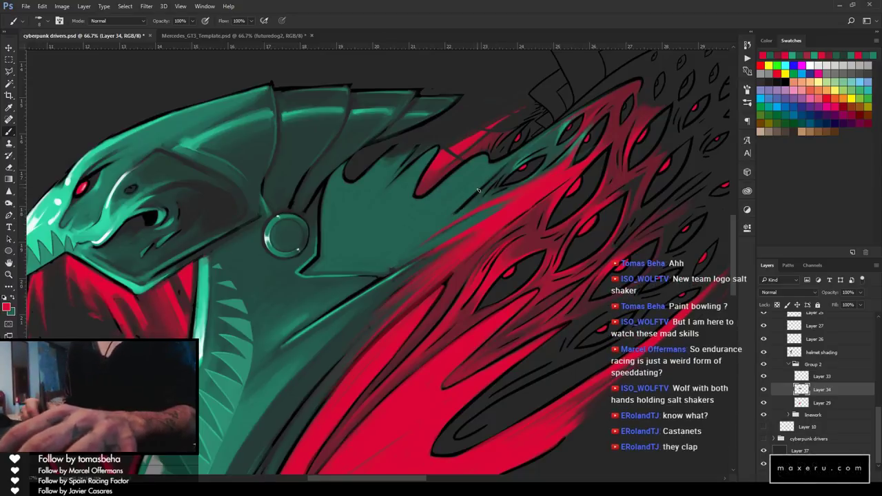
Paint sampled green around the brush-like lines beneath the eye near the green flame's tip
key("i")
left_click(518, 161)
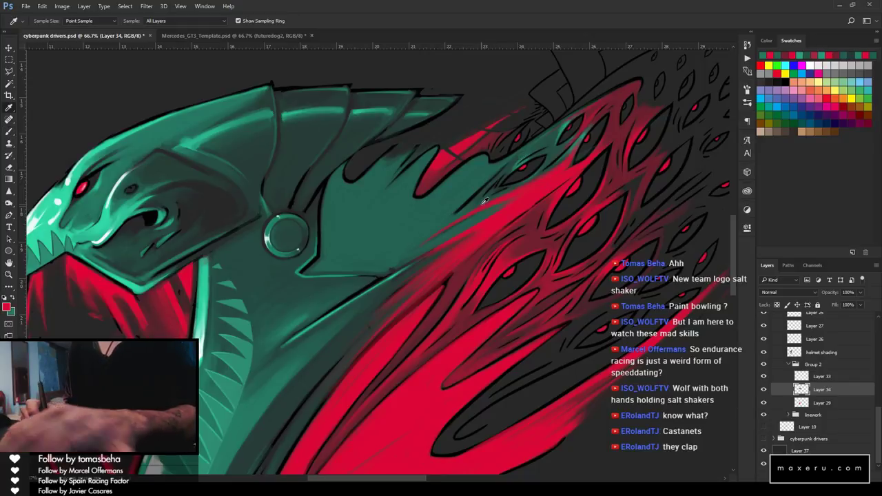
key("b")
key("x")
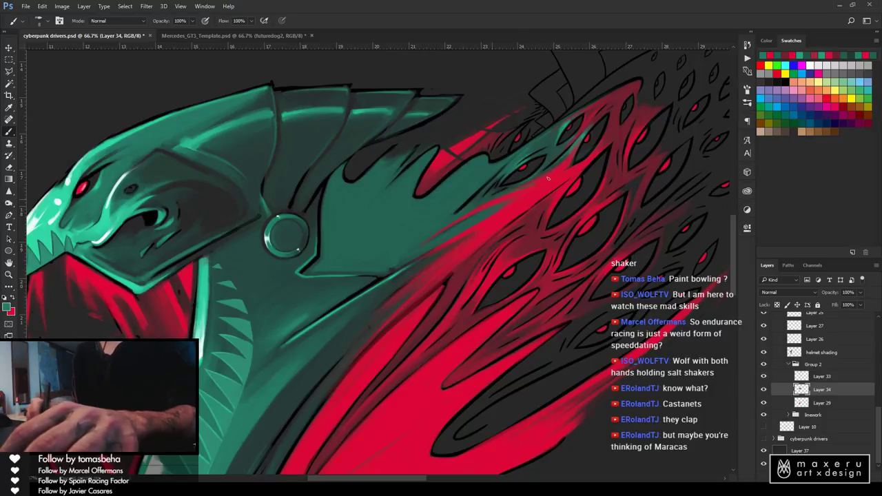
Undo the green squiggle drawn over the bright red flame and save the document
key("ctrl+alt+z")
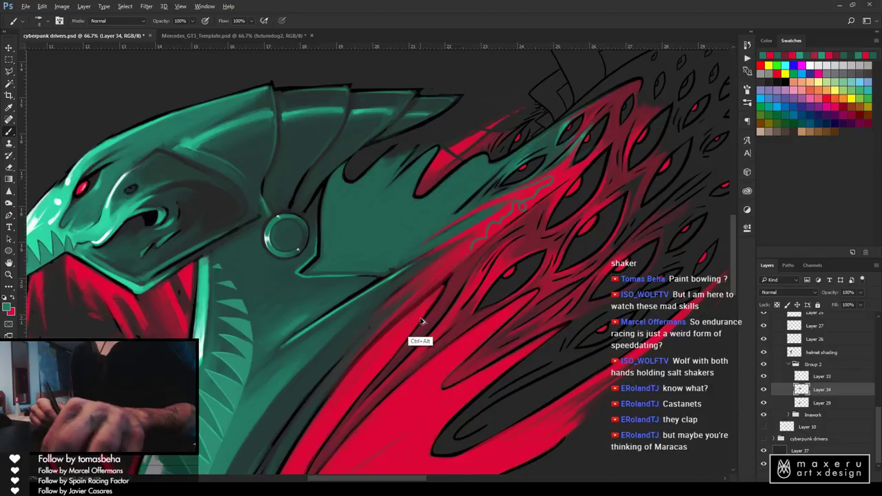
mouse_move(612, 161)
left_mouse_down()
mouse_move(497, 273)
mouse_move(536, 246)
mouse_move(581, 141)
mouse_move(547, 184)
left_mouse_up()
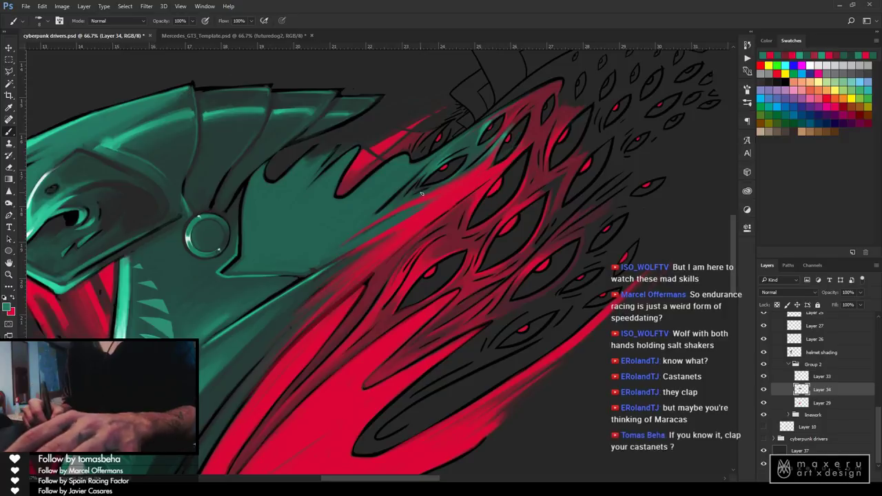
key("ctrl+s")
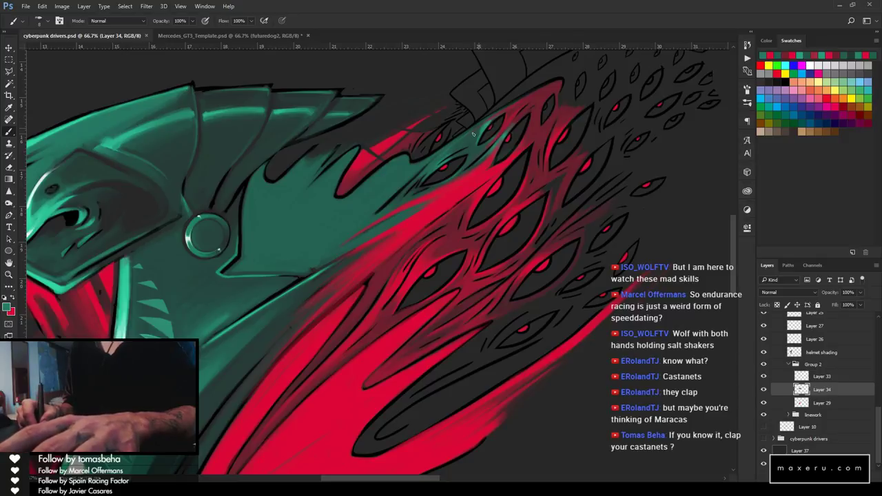
Add green along the green flame's upper edge and around the small eye above it, erasing the excess and sampling that green
left_click_drag(473, 134, 490, 124)
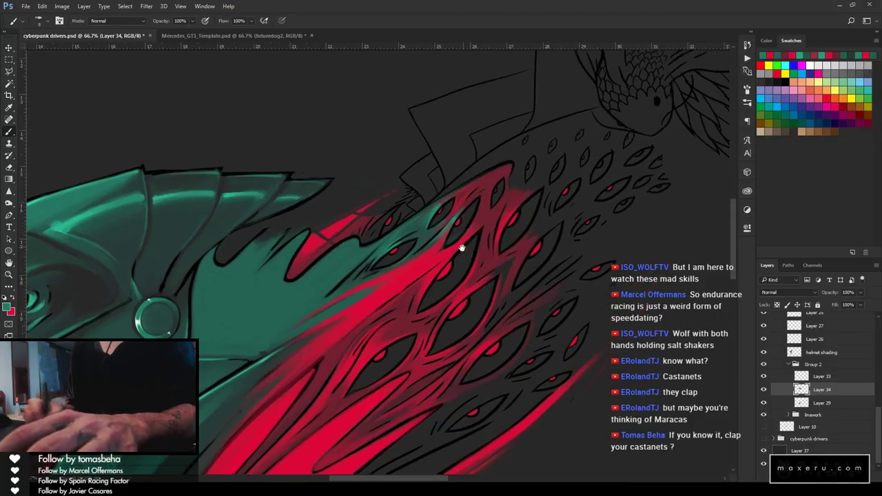
left_click_drag(503, 142, 453, 225)
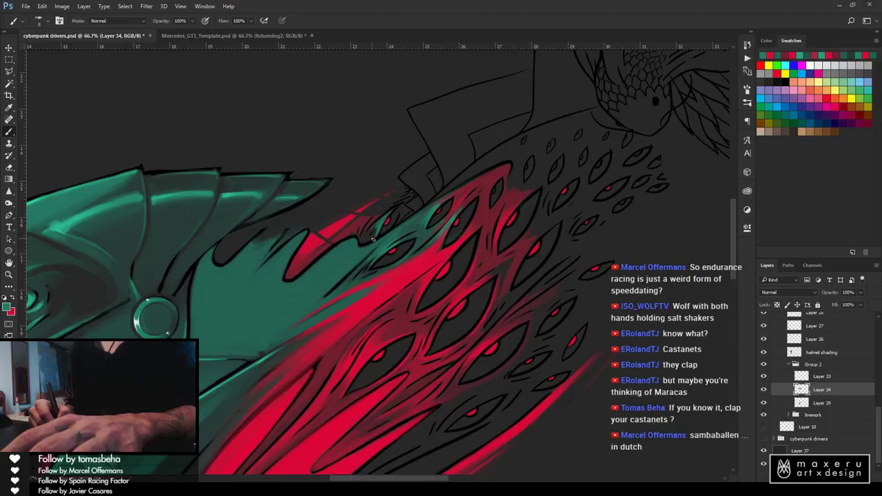
key("e")
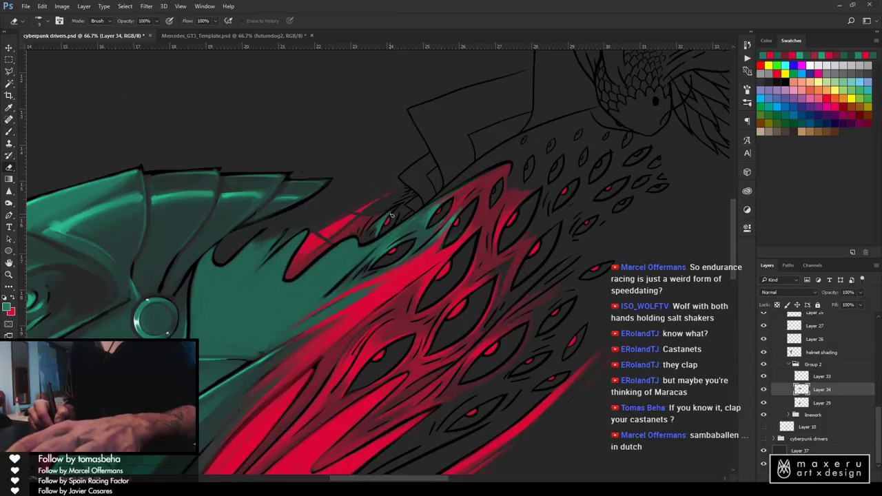
key("b")
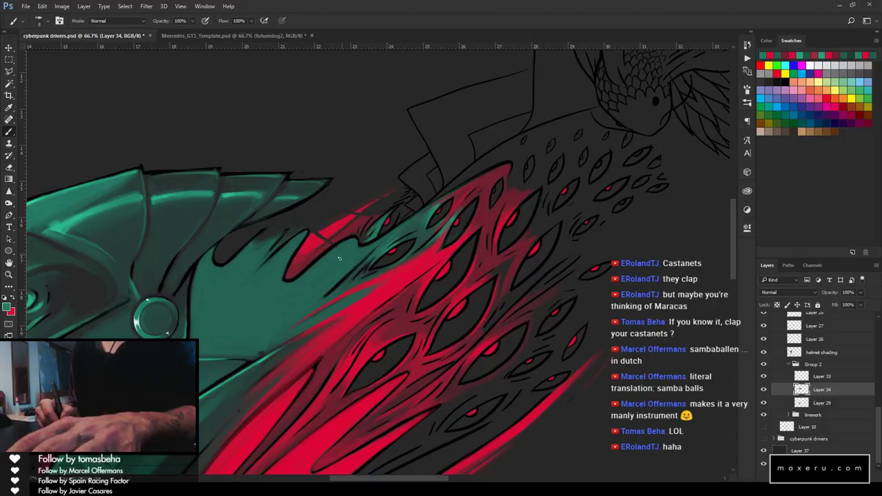
key("i")
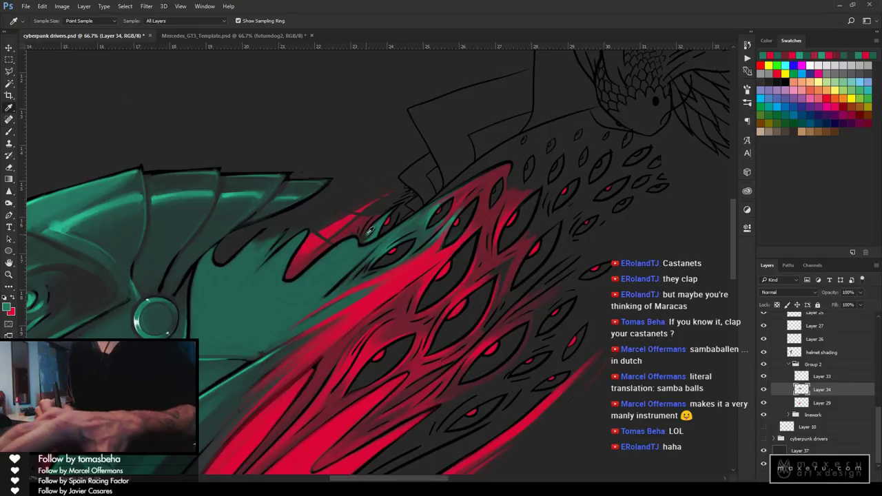
left_click(370, 231)
key("b")
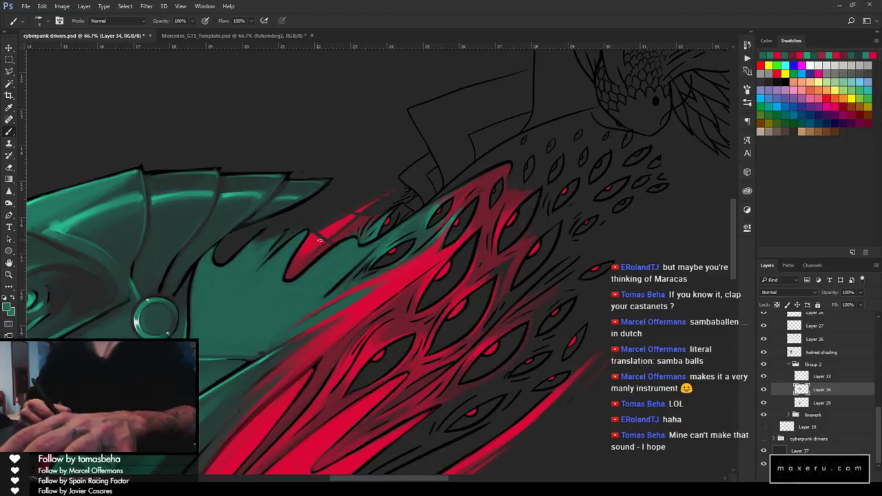
Blend dark red into the green beside the small eye at the upper red flame, and clean the edge with the Eraser
key("i")
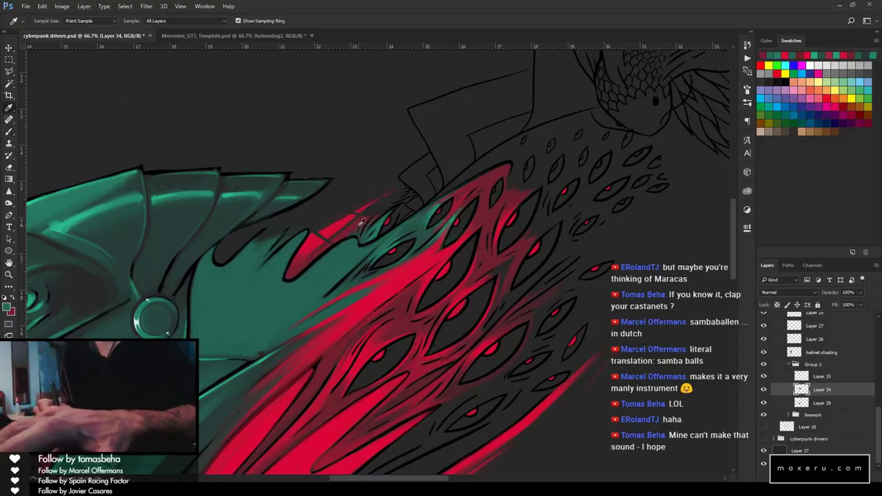
key("c")
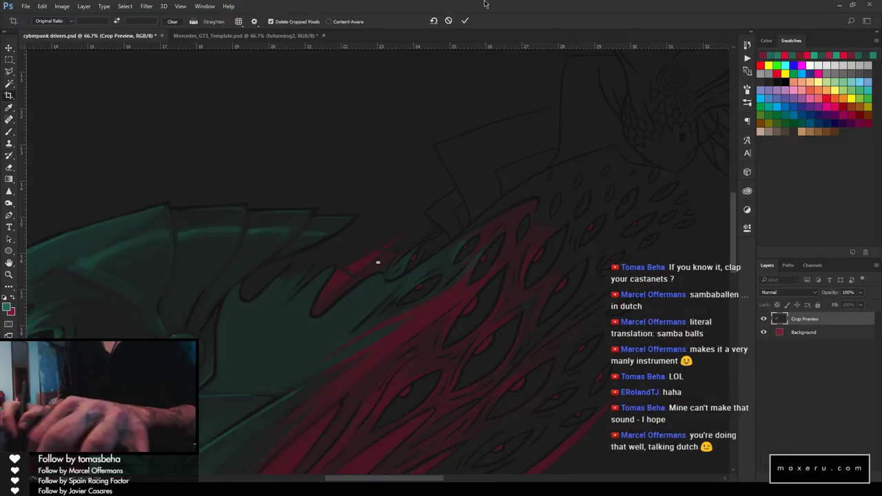
key("Escape")
key("b")
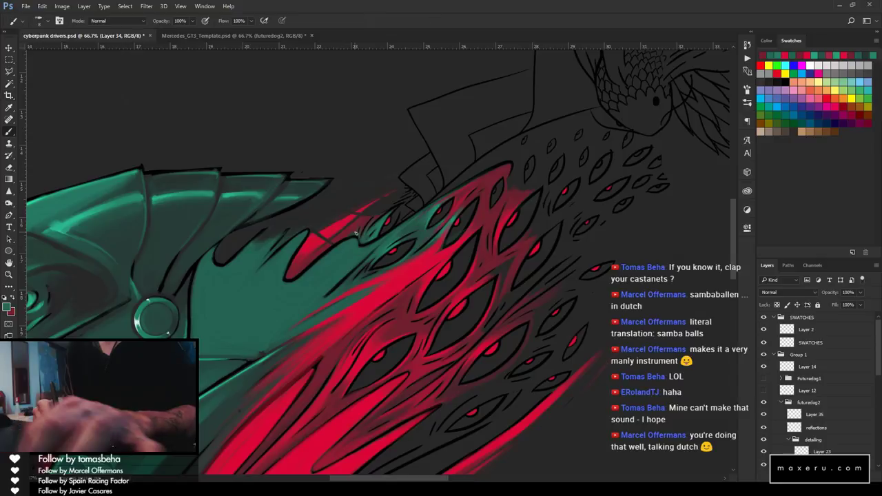
key("x")
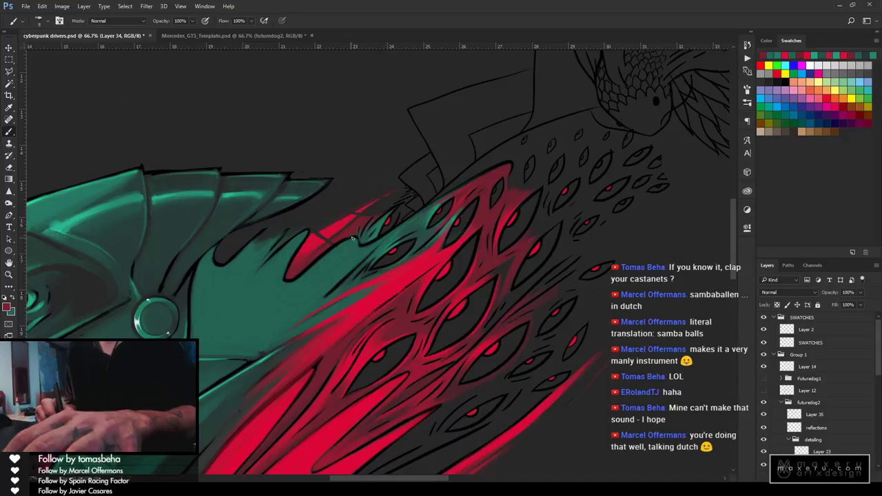
key("e")
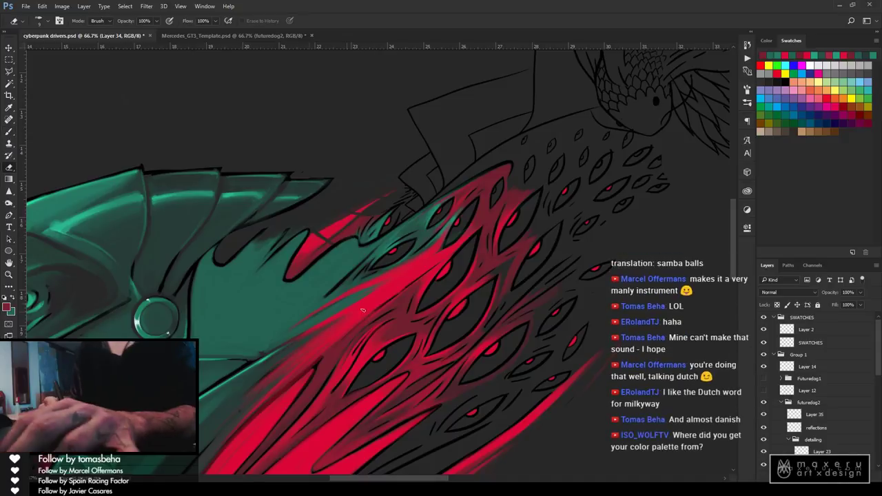
Check the full helmet and neck artwork, and save the document
key("z")
left_click(432, 323, "alt")
left_click(435, 328, "alt")
left_click(436, 348, "alt")
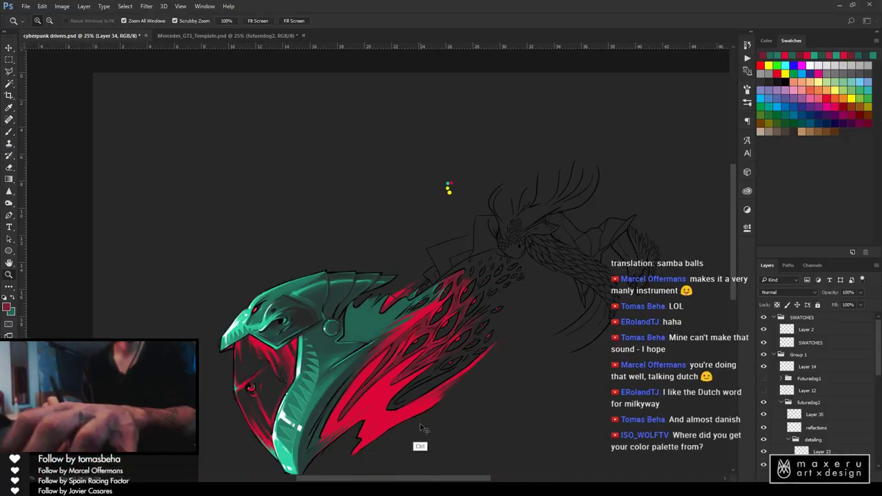
key("ctrl+s")
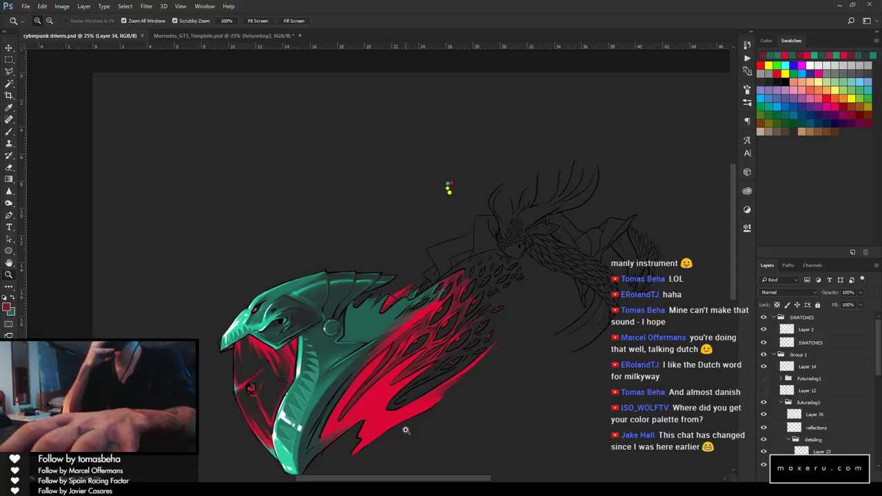
Switch to rFactor 2 and select the McLaren 650S GT3 #59A 1.85 as the car
key("alt+Tab")
key("alt+Tab")
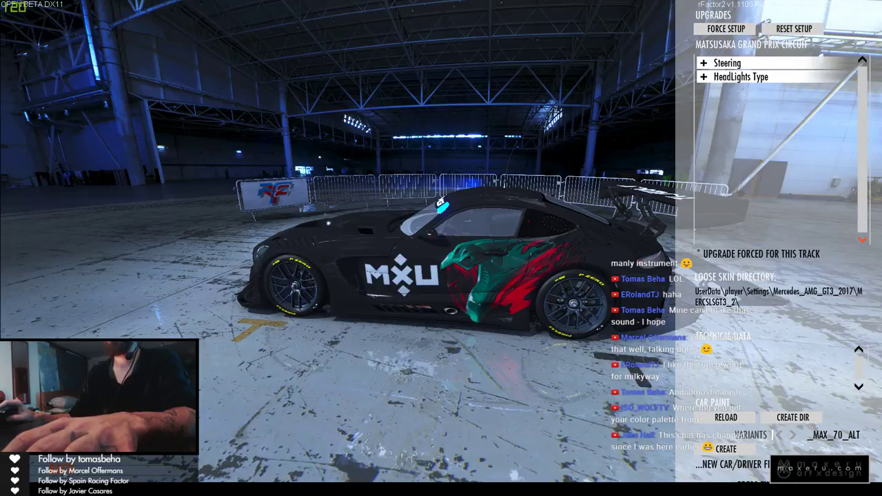
left_click(62, 468)
left_click(105, 174)
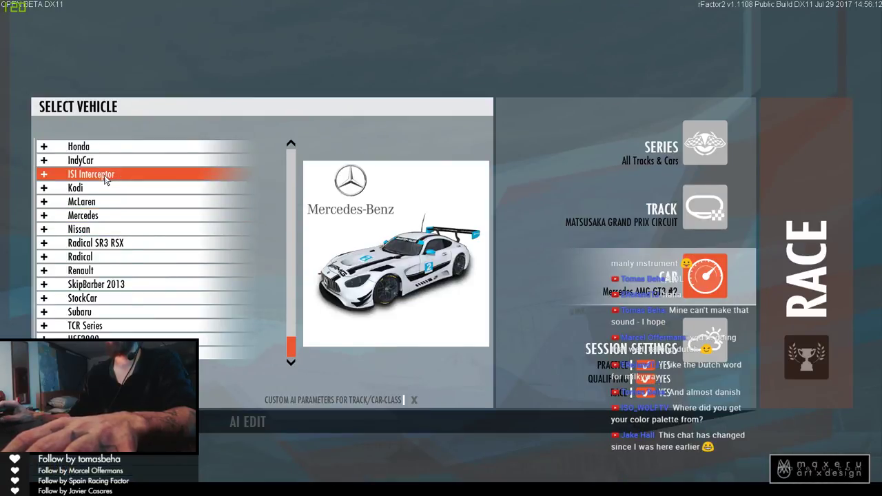
left_click(110, 204)
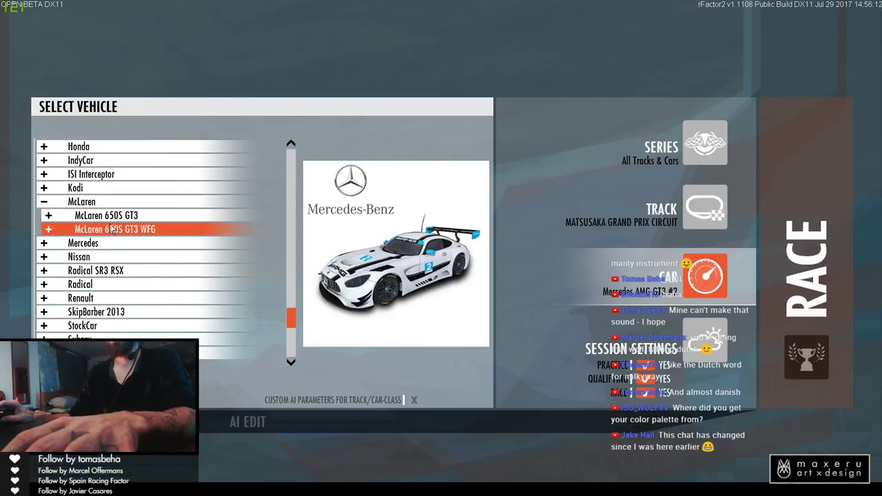
left_click(110, 215)
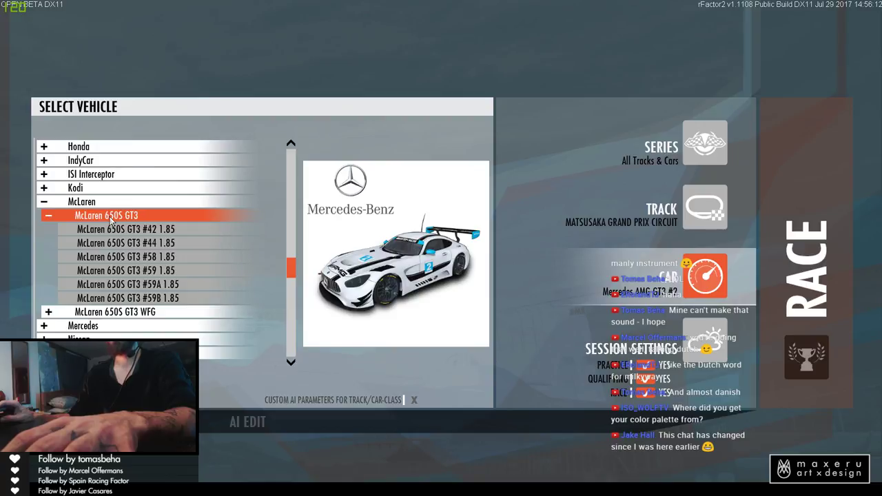
left_click(125, 298)
left_click(127, 284)
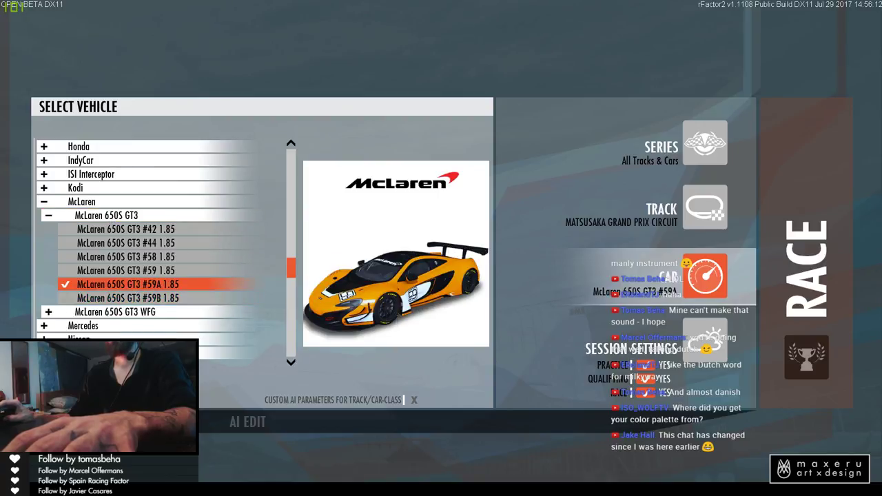
Open the McLaren 650S GT3 #59A in the showroom, inspect its livery from the front and side, and return to the vehicle list
left_click(343, 258)
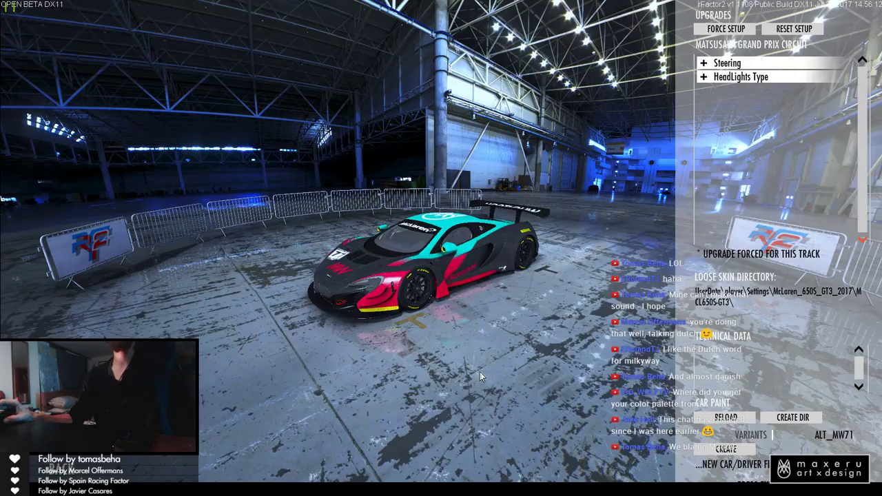
scroll(493, 269, "up", 3)
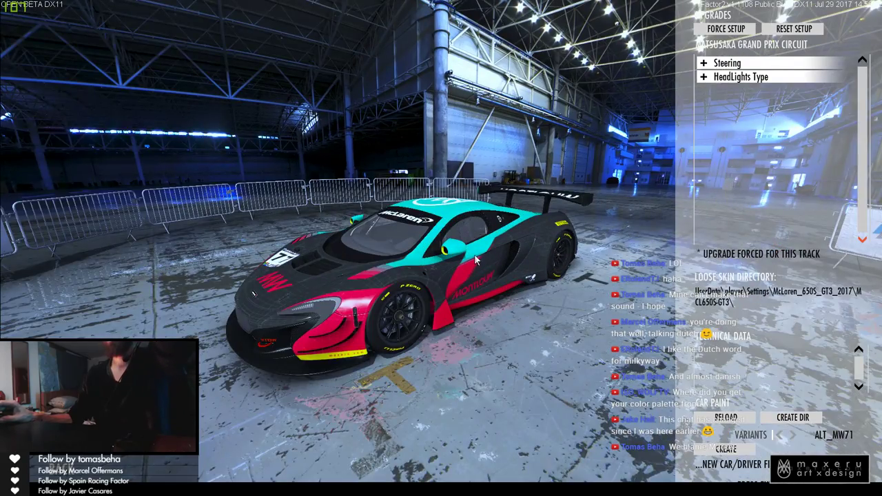
left_click_drag(493, 326, 234, 375)
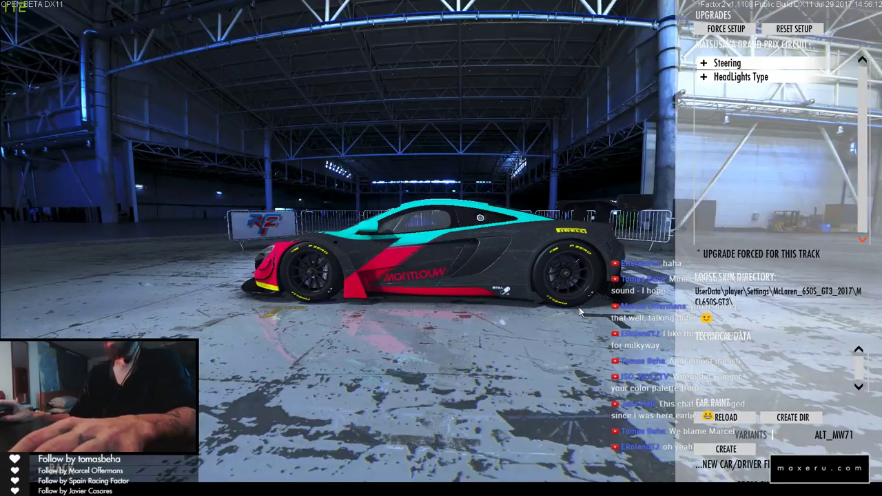
scroll(582, 330, "up", 3)
left_click(62, 471)
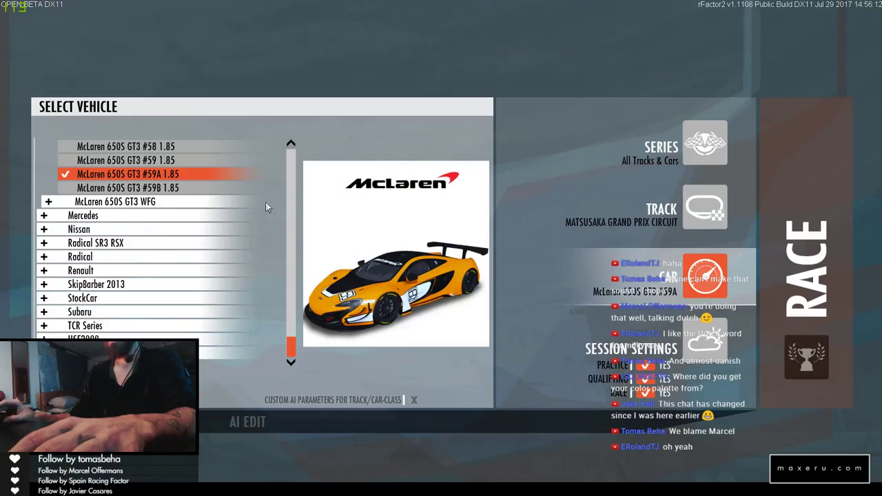
Select the Mercedes AMG GT3 #2 1.17 in the Mercedes group and open it in the showroom
left_click(103, 215)
left_click(103, 201)
left_click(104, 157)
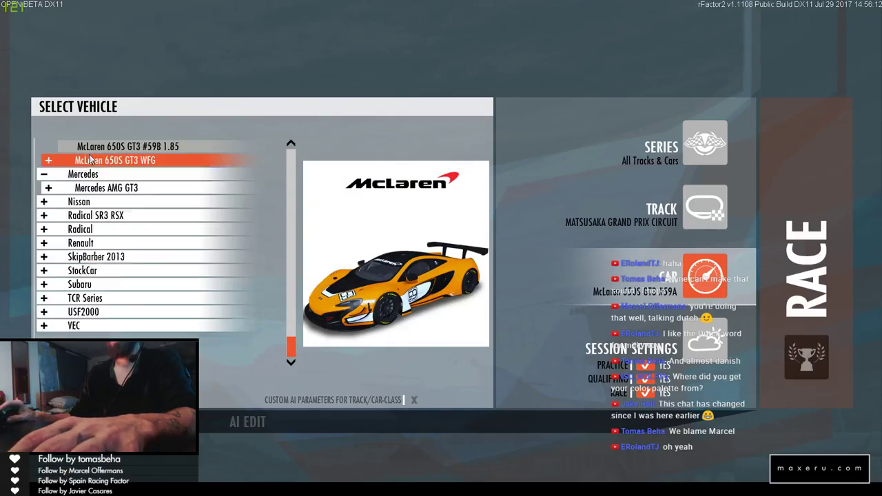
scroll(102, 210, "up", 2)
scroll(102, 207, "up", 5)
left_click(115, 160)
left_click(116, 158)
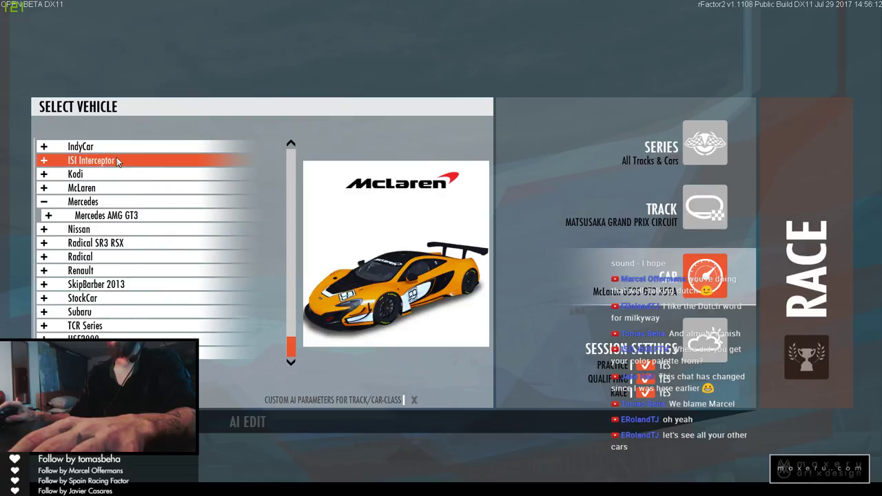
left_click(103, 215)
left_click(114, 243)
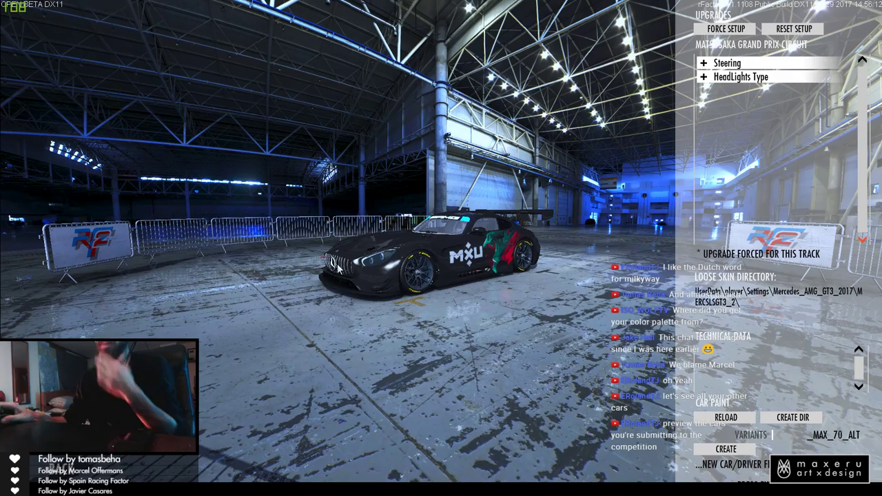
Reopen the Mercedes AMG GT3 #2 in the showroom, examine its livery from the front, and return to the vehicle list
left_click(61, 468)
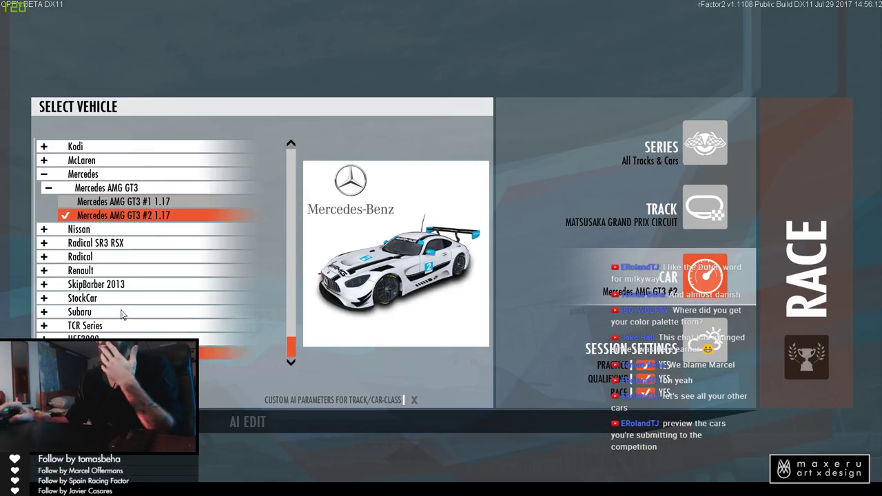
double_click(123, 214)
left_click_drag(467, 259, 401, 261)
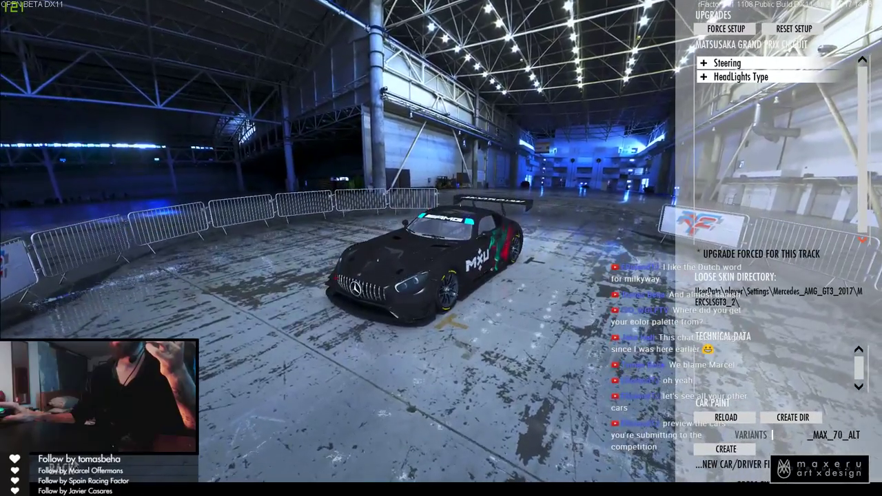
key("Escape")
Select the McLaren 650S GT3 #59 1.85 and inspect its Zansho livery from all sides in the showroom
left_click(104, 188)
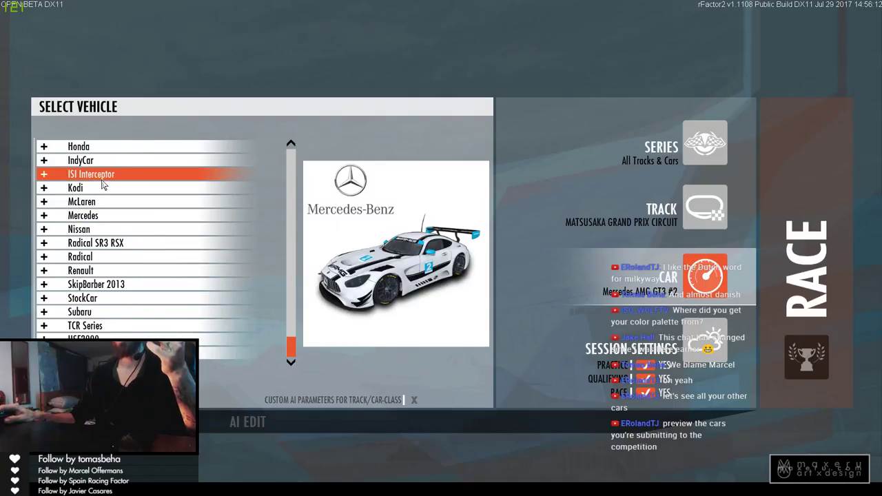
left_click(101, 201)
left_click(97, 216)
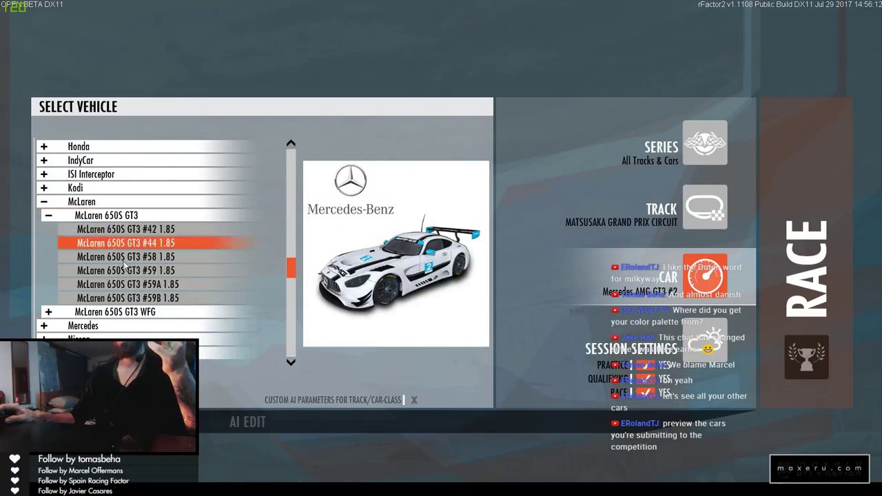
left_click(126, 270)
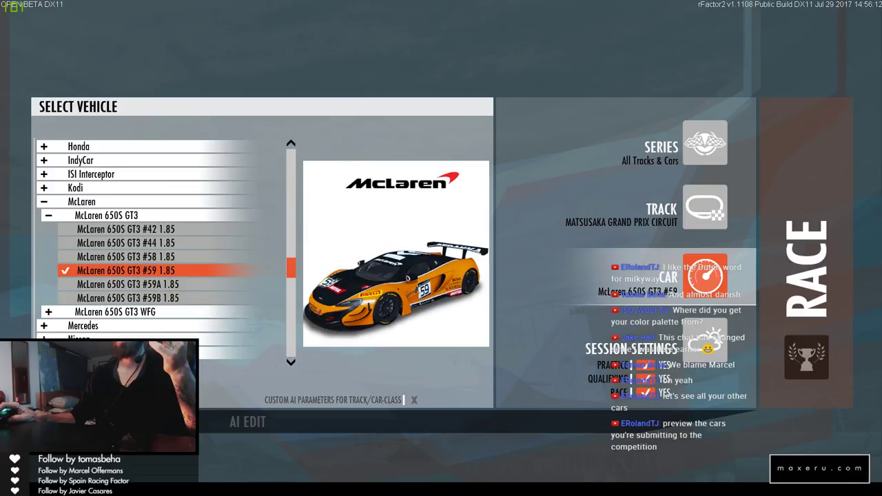
left_click(286, 318)
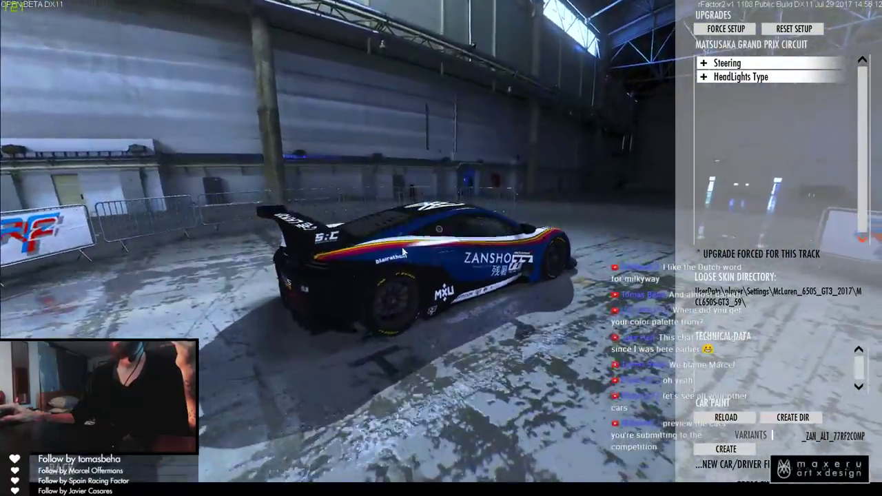
scroll(400, 294, "up", 5)
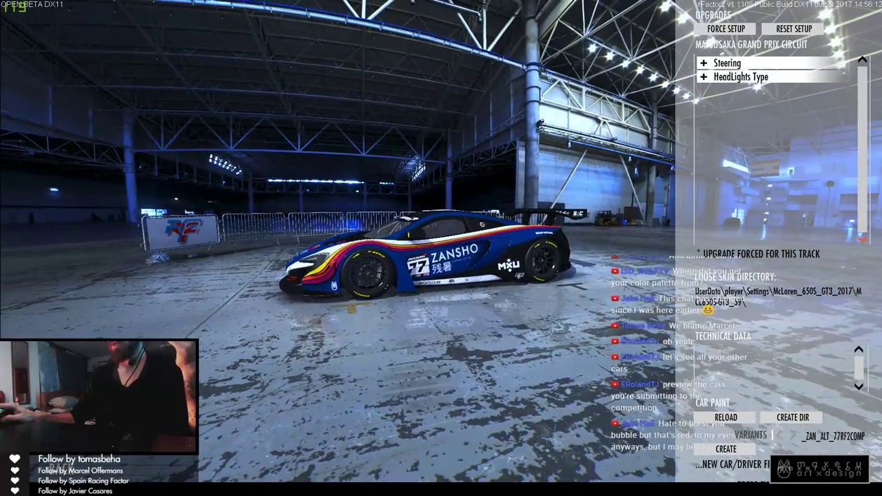
key("Escape")
Select the McLaren 650S GT3 #42 1.85, examine its livery up close in the showroom, and return to the vehicle list
scroll(144, 236, "up", 4)
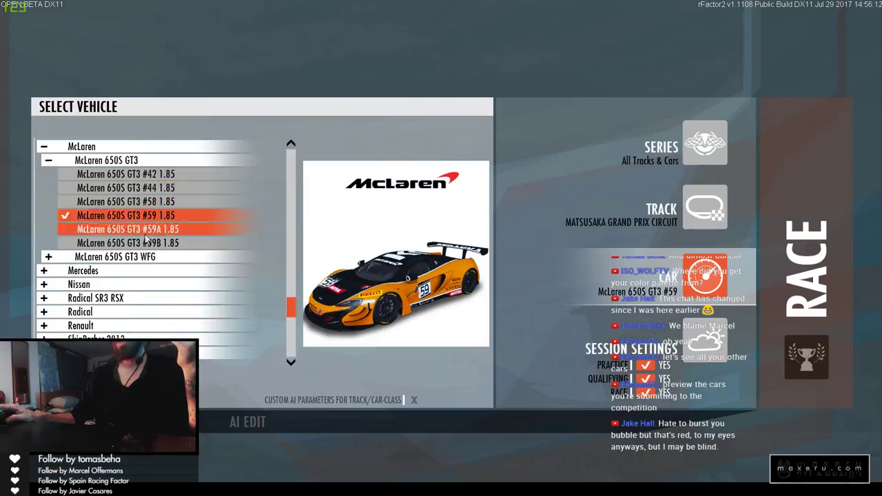
left_click(140, 159)
left_click(131, 174)
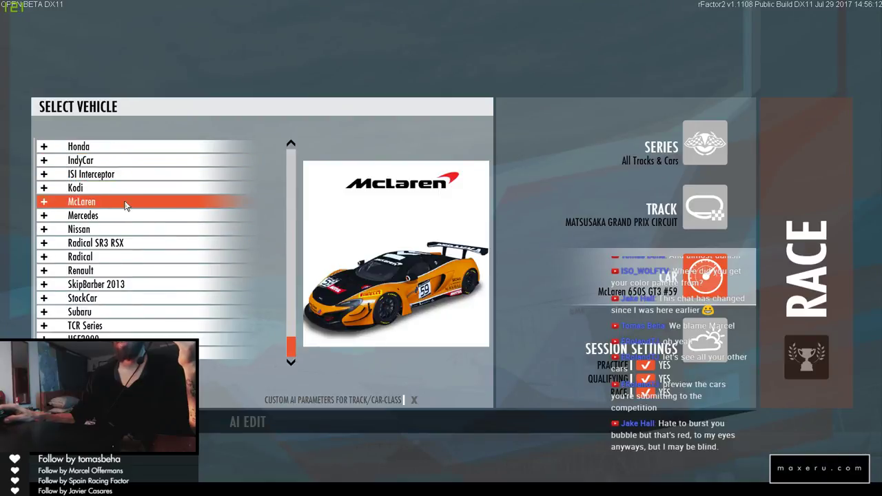
left_click(113, 201)
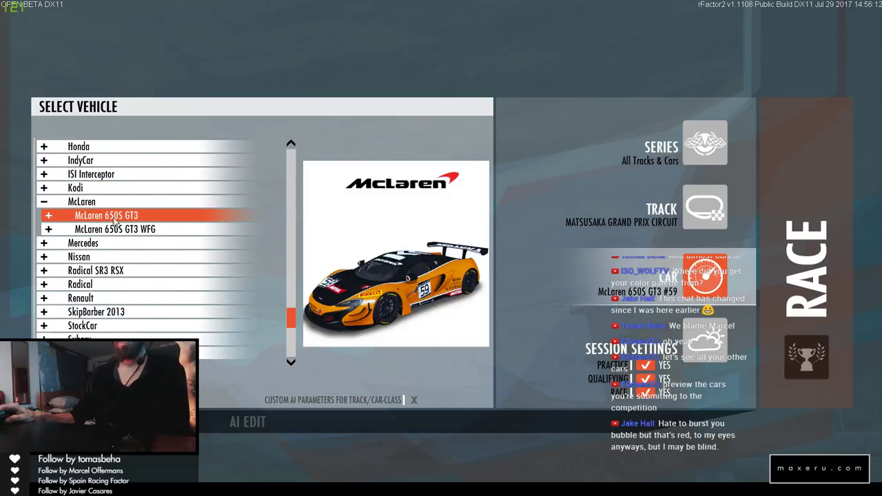
left_click(113, 216)
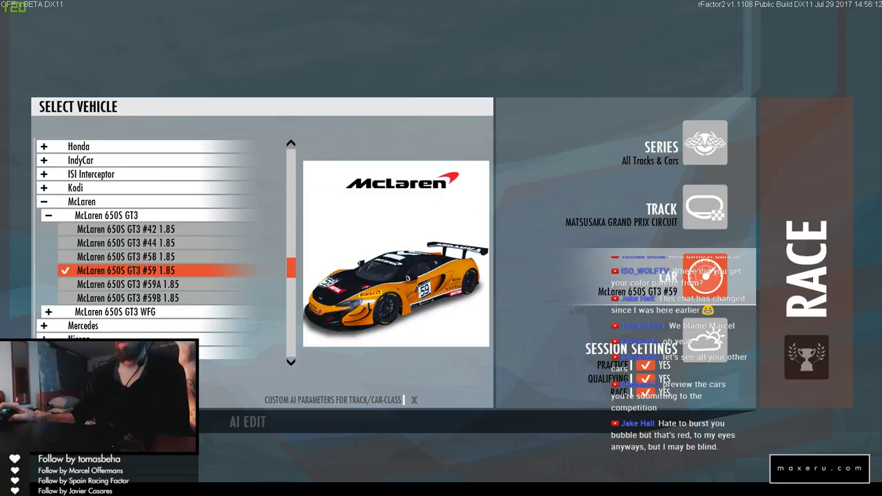
left_click(137, 243)
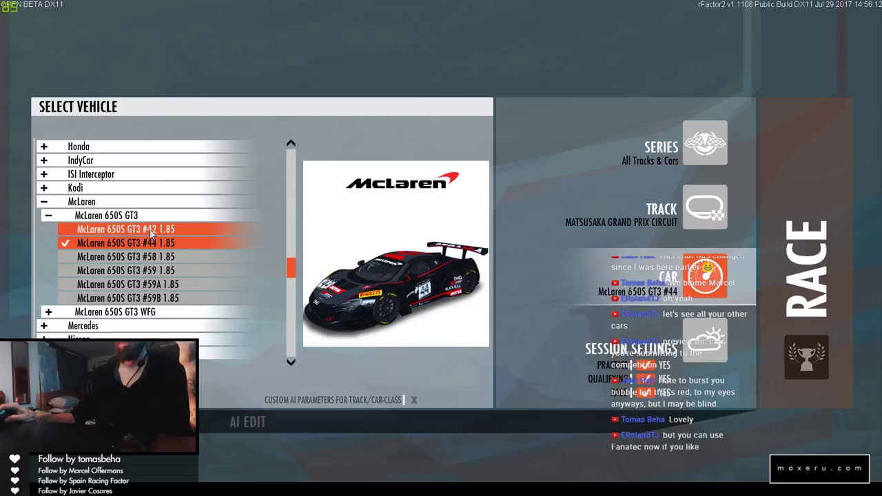
left_click(150, 230)
left_click(151, 242)
left_click(148, 233)
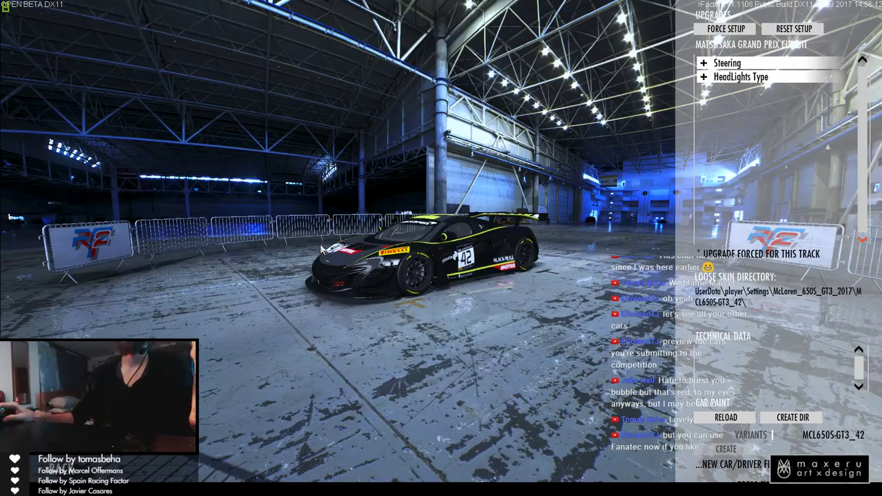
scroll(367, 287, "up", 3)
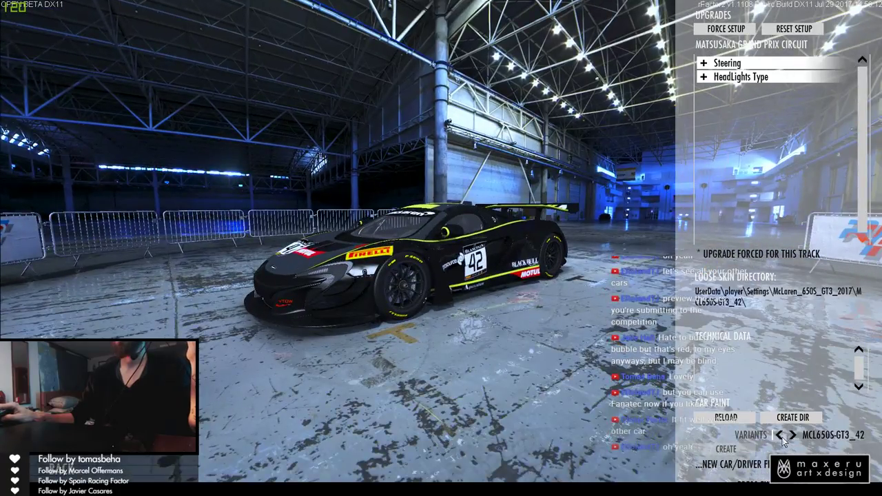
left_click(60, 468)
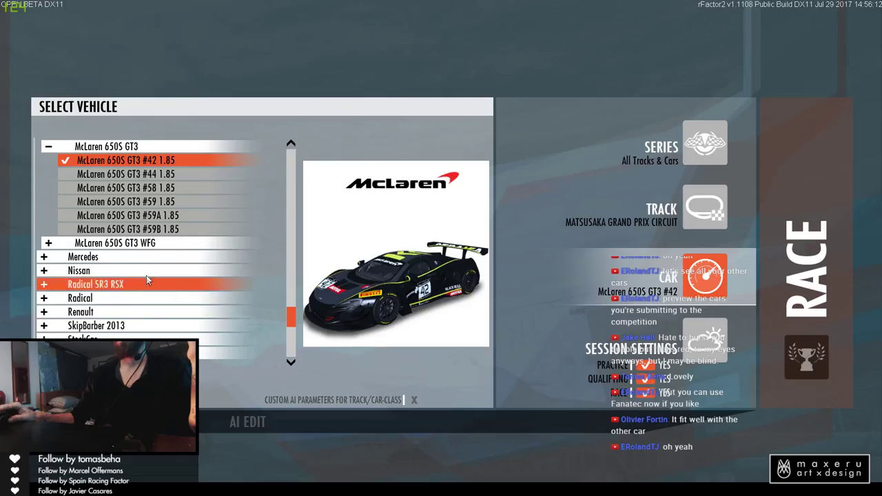
View the McLaren 650S GT3 #44 1.85 and the #58 1.85 one after the other in the showroom
double_click(137, 174)
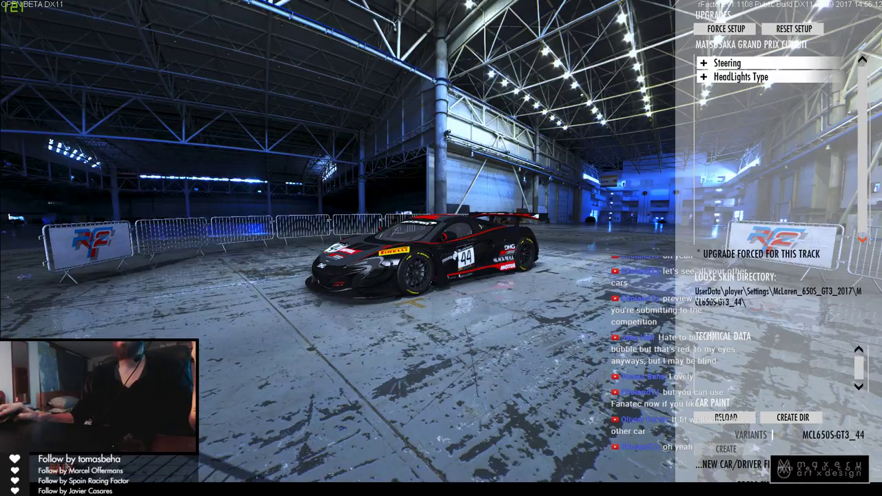
key("Escape")
scroll(180, 193, "up", 2)
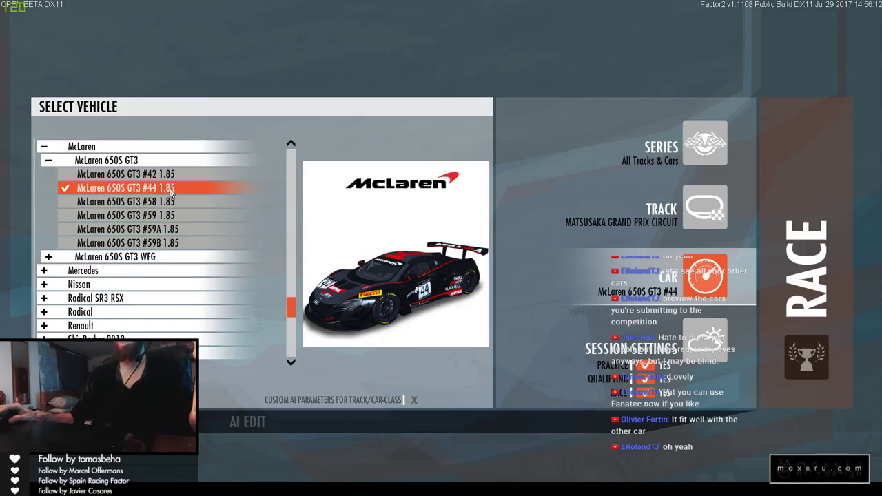
left_click(171, 201)
left_click(324, 332)
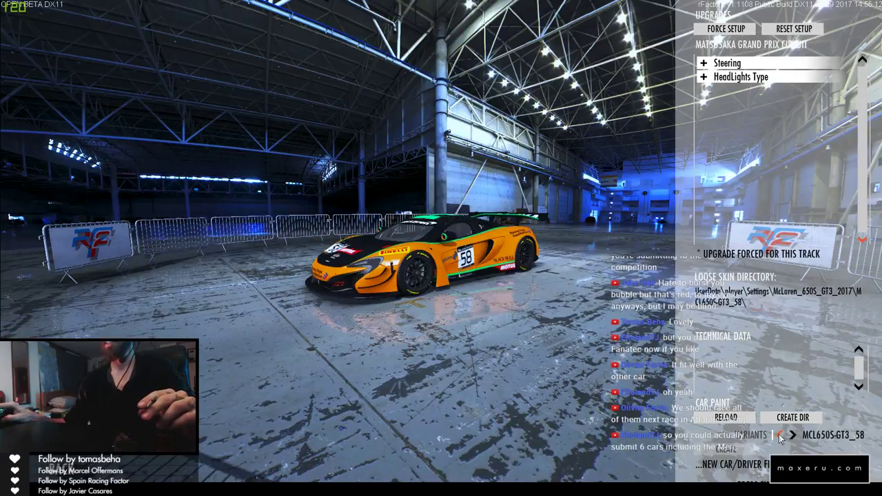
left_click(80, 475)
Select the McLaren 650S GT3 #59 1.85 and switch its car paint variant to _ZAN_ALT_77WF in the showroom
left_click(158, 173)
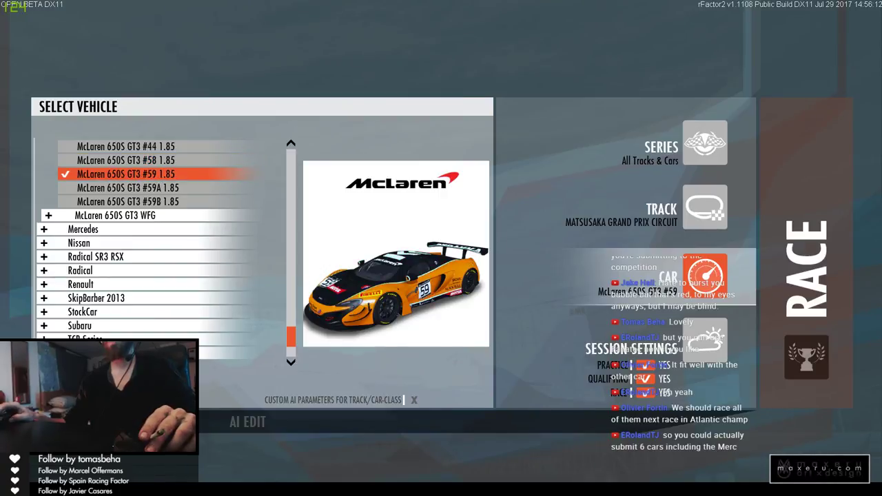
left_click(408, 398)
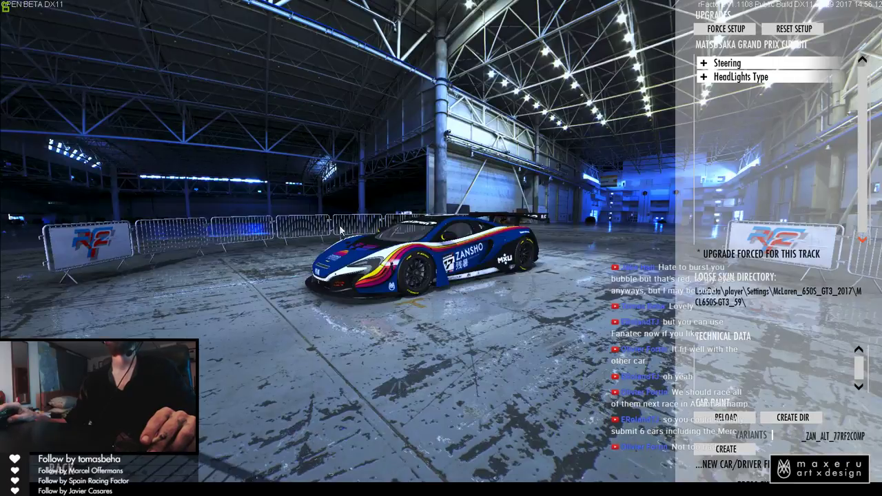
left_click(791, 436)
left_click(792, 436)
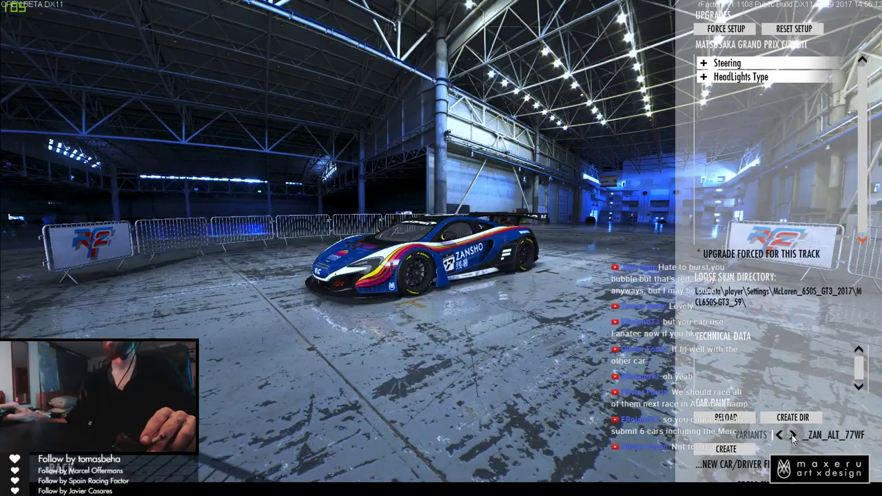
Cycle through the paint variants of the McLaren 650S GT3 #59 up to _42_ALT_59_ZANSHO and return to vehicle selection
left_click(792, 437)
left_click(792, 436)
left_click(792, 436)
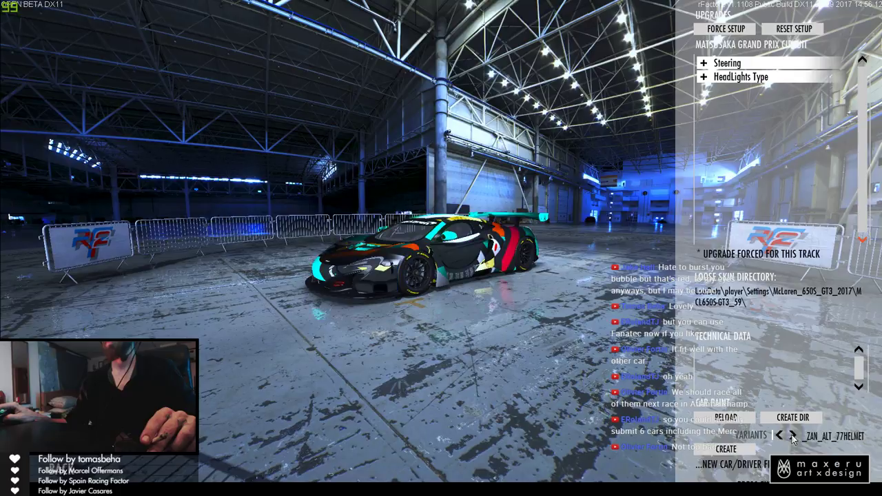
left_click(791, 436)
left_click(792, 436)
left_click(792, 436)
left_click(793, 436)
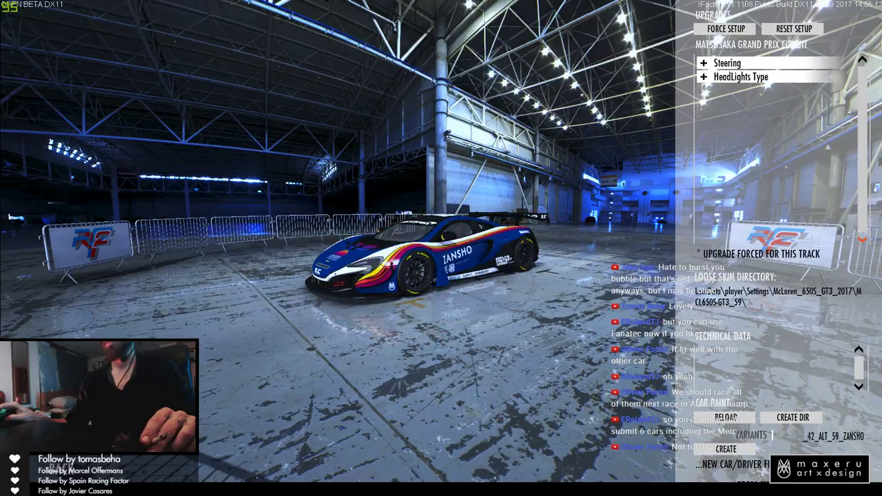
left_click(111, 463)
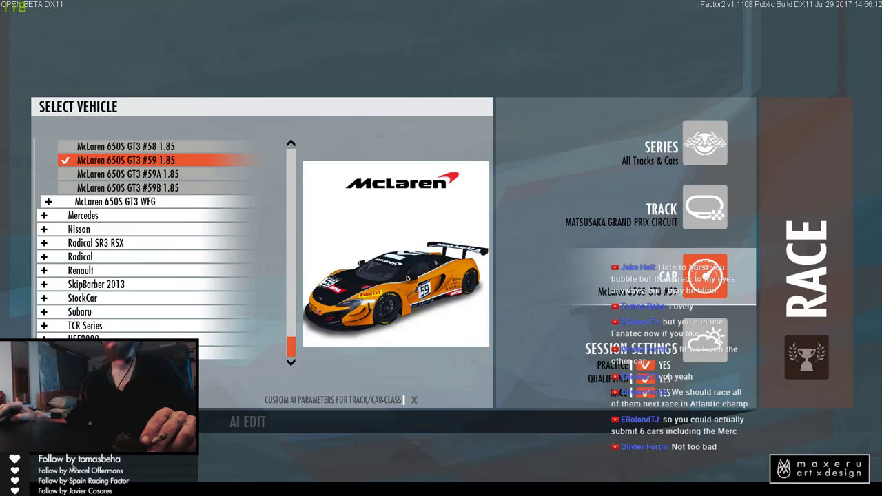
Select the McLaren 650S GT3 #59B, view it in the showroom and return to the vehicle list
left_click(125, 174)
left_click(125, 187)
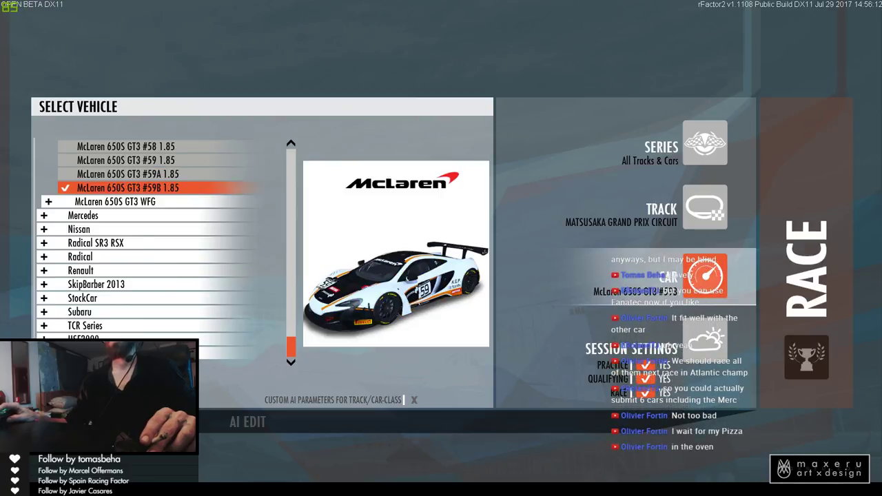
left_click(125, 188)
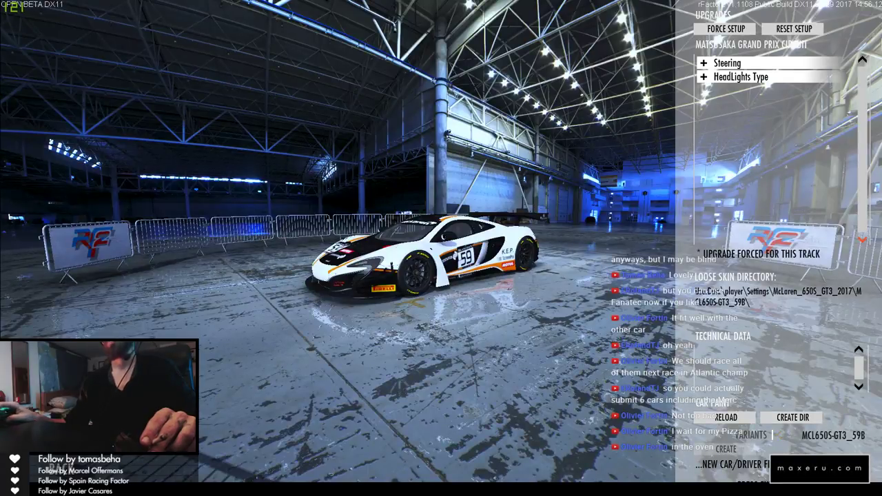
left_click(60, 468)
Open the McLaren 650S GT3 #59A in the showroom and show its _ALT_SRC650SRF2COMP paint variant
left_click(186, 173)
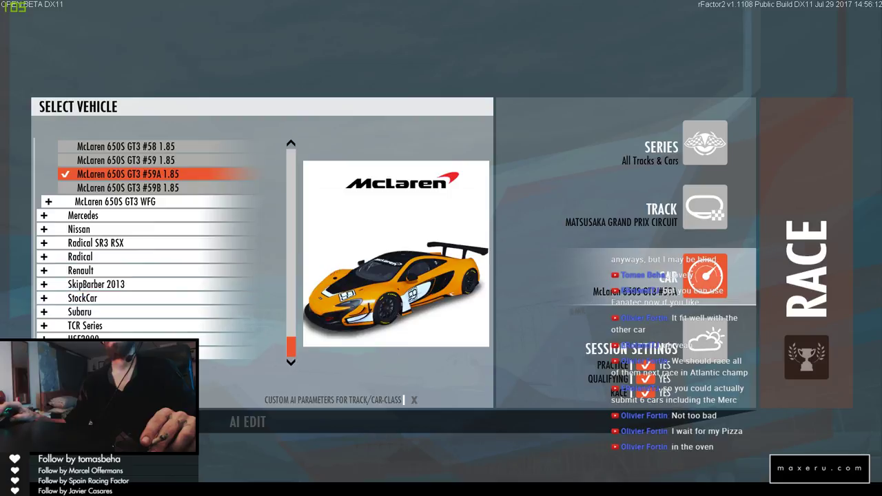
left_click(457, 310)
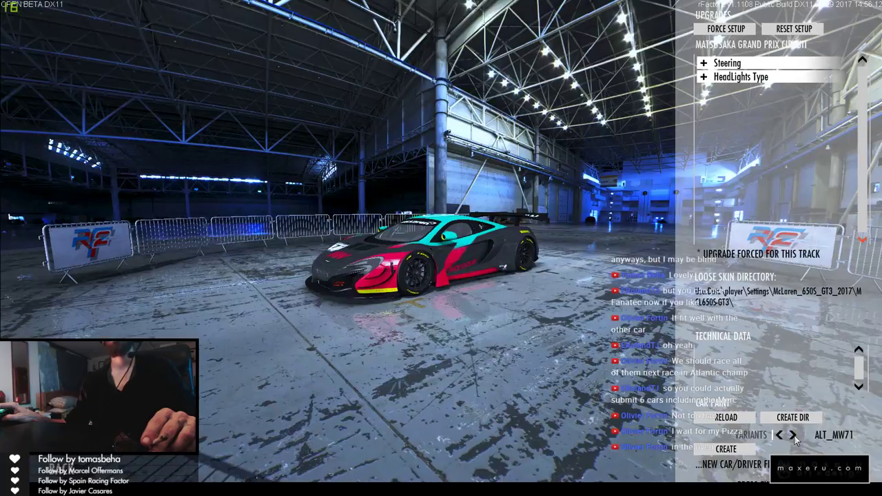
left_click(794, 435)
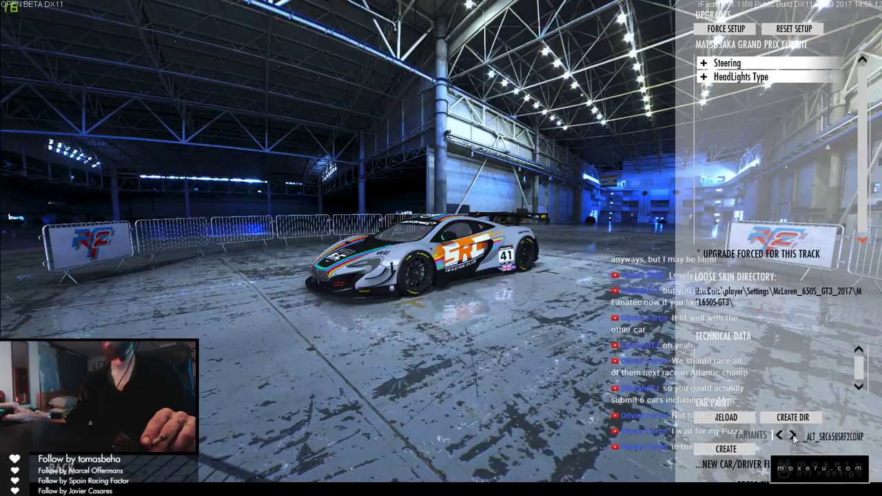
left_click(795, 435)
left_click(781, 435)
Examine the SRC livery on the McLaren's sides, front and hood up close, and return to vehicle selection
scroll(524, 325, "up", 3)
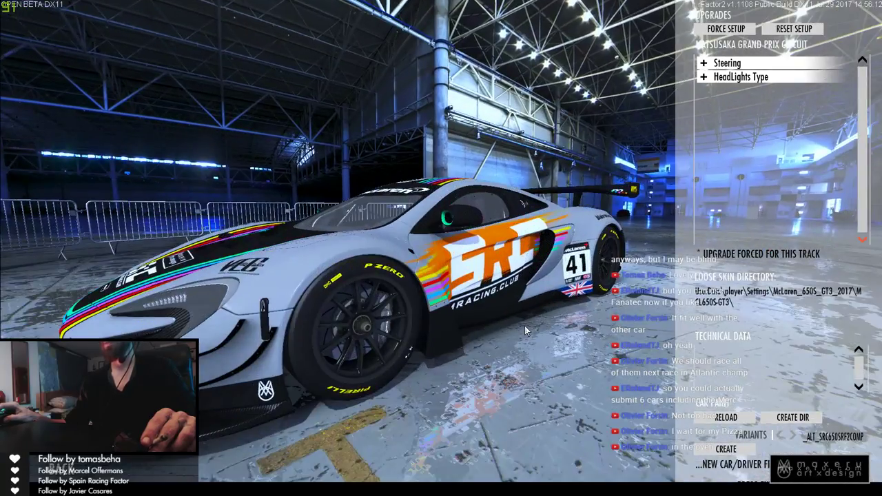
scroll(524, 326, "down", 1)
left_click_drag(507, 301, 373, 271)
scroll(368, 279, "up", 3)
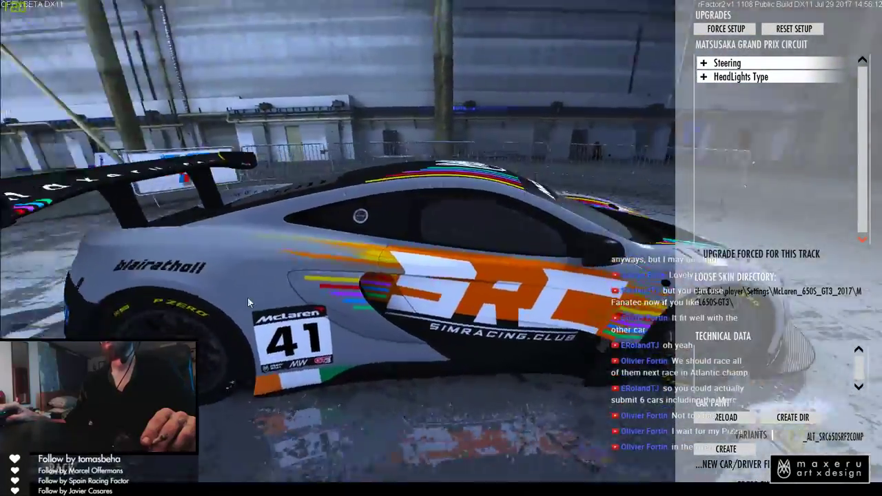
left_click_drag(247, 298, 452, 330)
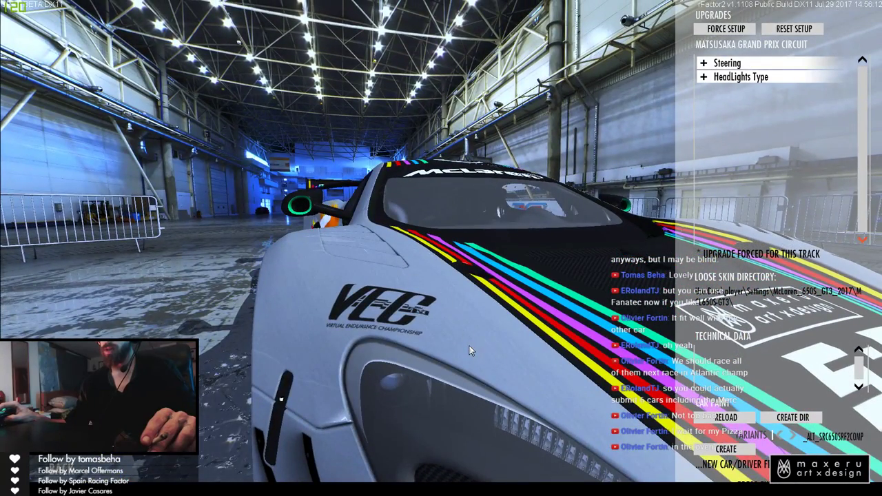
scroll(468, 342, "down", 1)
scroll(467, 348, "up", 1)
scroll(468, 350, "down", 2)
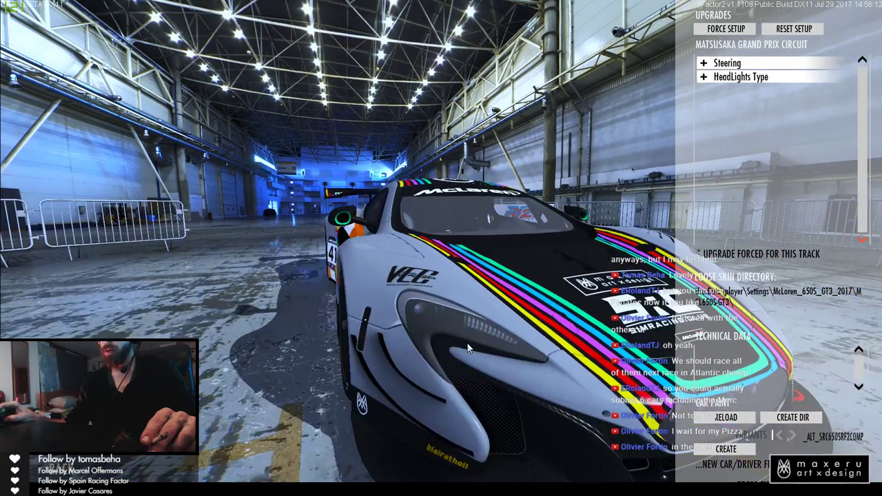
scroll(468, 348, "down", 1)
left_click_drag(547, 338, 390, 230)
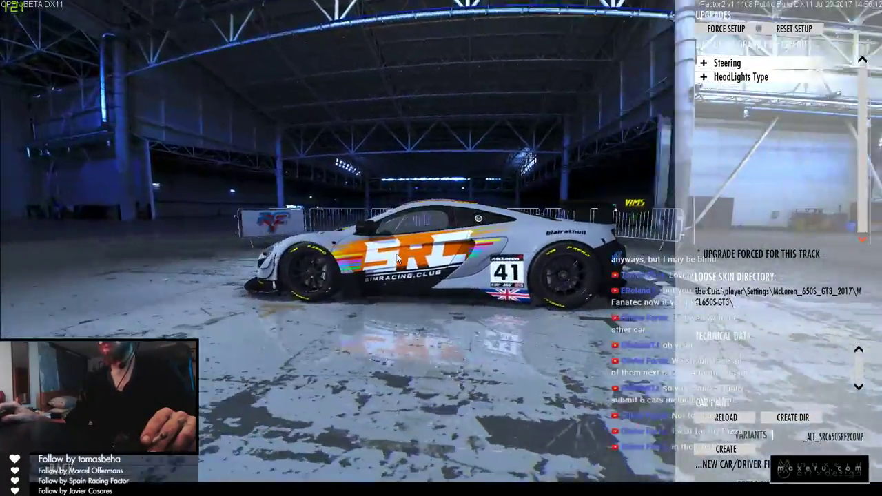
key("Escape")
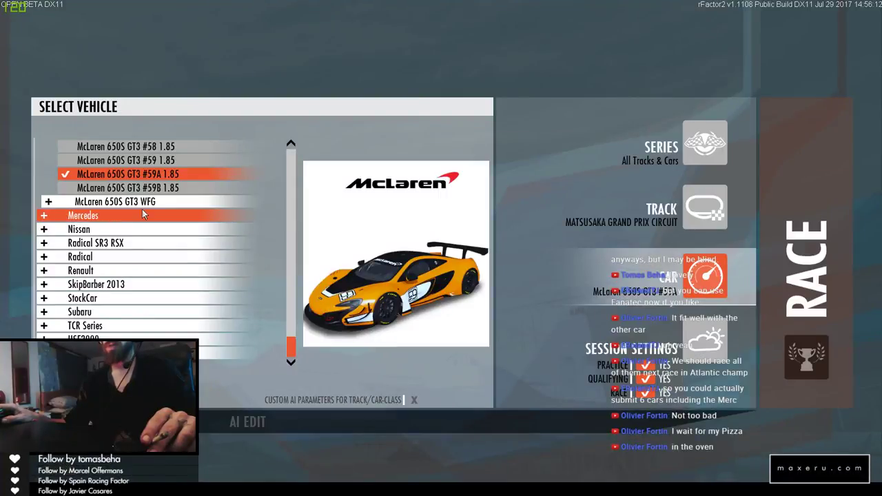
Select the Bentley Continental GT3 #17 from the vehicle list and open it in the showroom
scroll(110, 303, "up", 13)
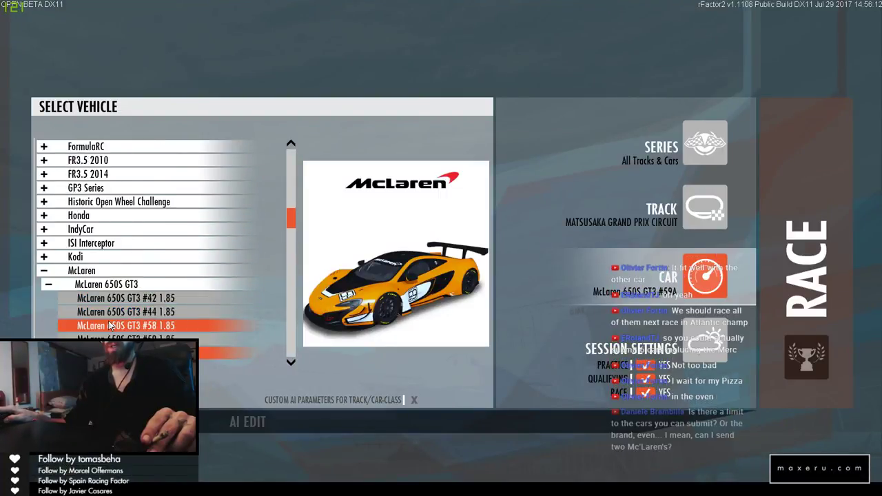
scroll(111, 303, "up", 6)
left_click(80, 160)
left_click(105, 174)
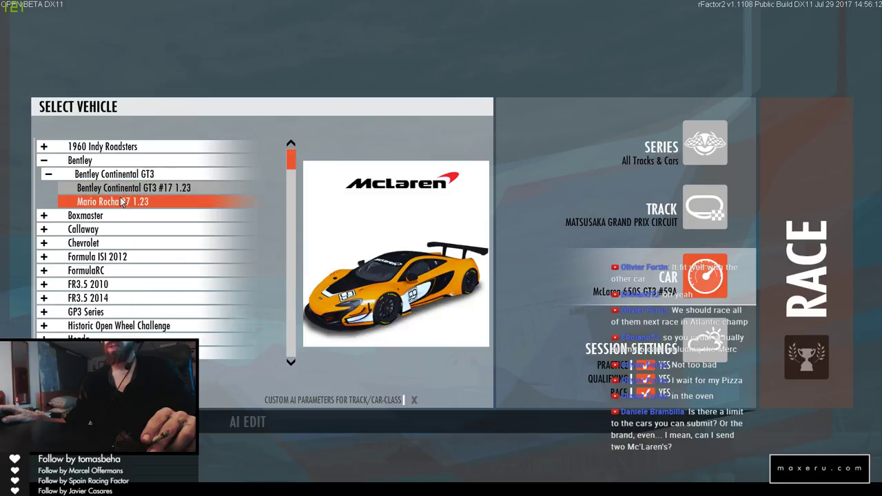
left_click(122, 202)
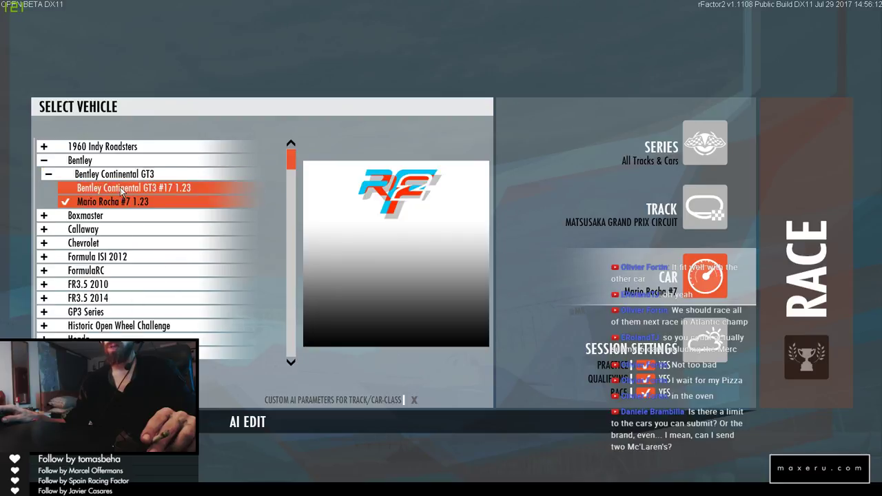
left_click(120, 187)
left_click(464, 328)
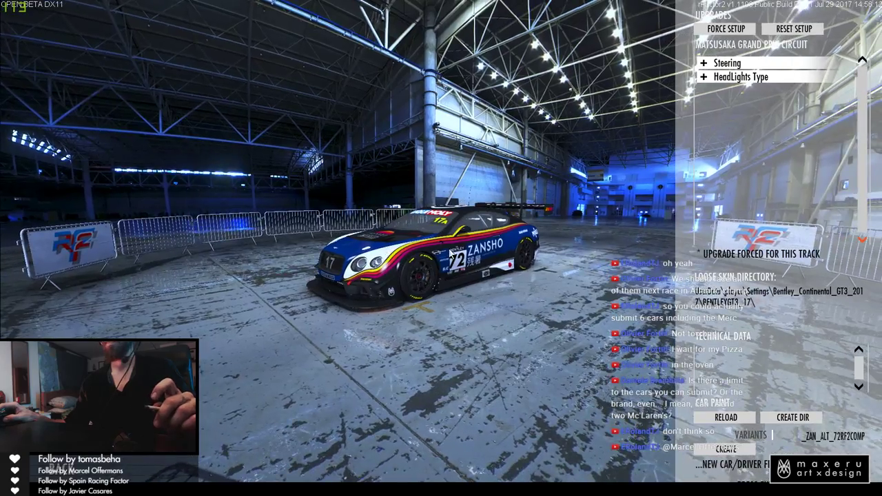
Switch the Bentley's paint variant to _ZAN_ALT_72, inspect the livery from the front and both sides, and leave the showroom
scroll(449, 251, "up", 3)
left_click_drag(450, 281, 556, 238)
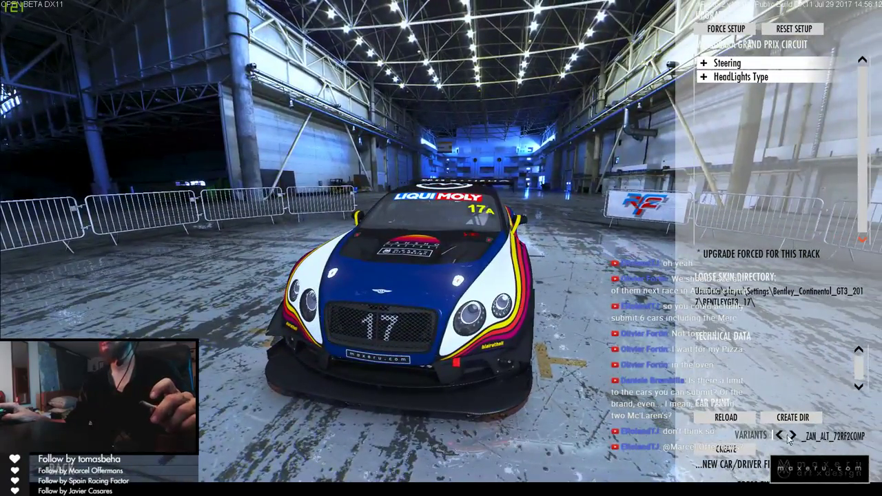
left_click(790, 436)
left_click(792, 436)
left_click(792, 436)
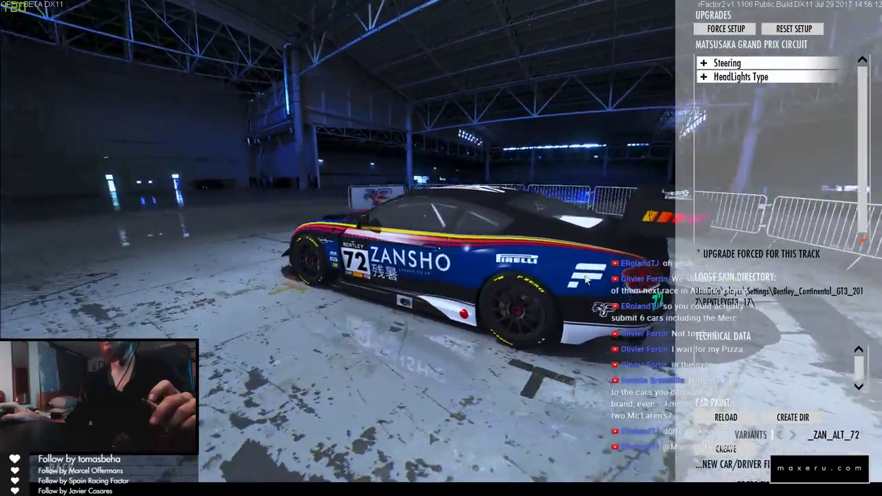
left_click_drag(584, 275, 491, 274)
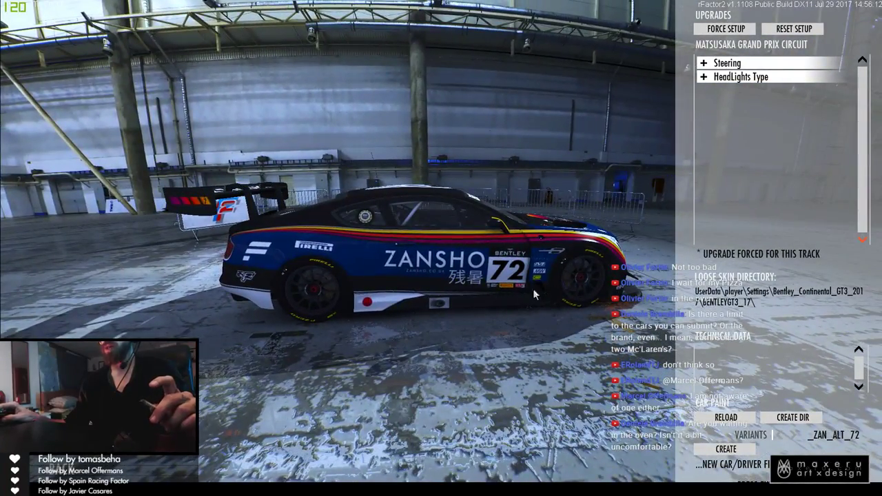
left_click_drag(605, 295, 276, 345)
key("Escape")
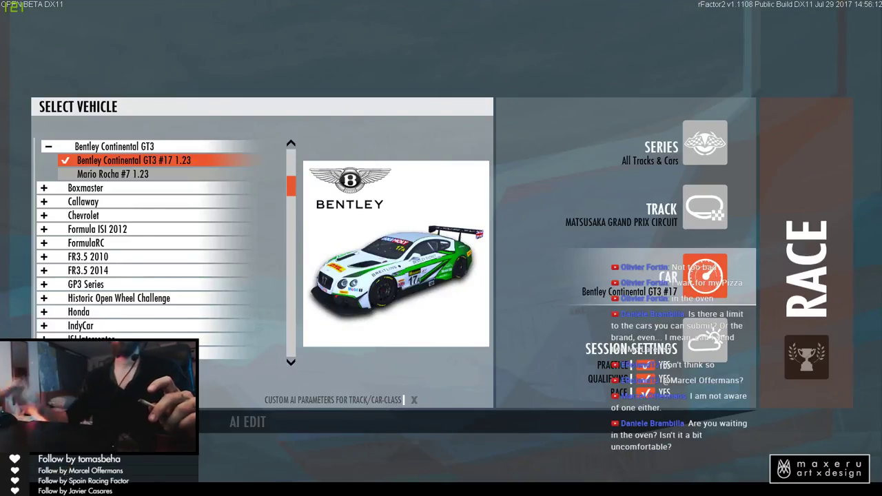
Collapse the Bentley entries, select the Mercedes AMG GT3 #2 and open it in the showroom
left_click(155, 144)
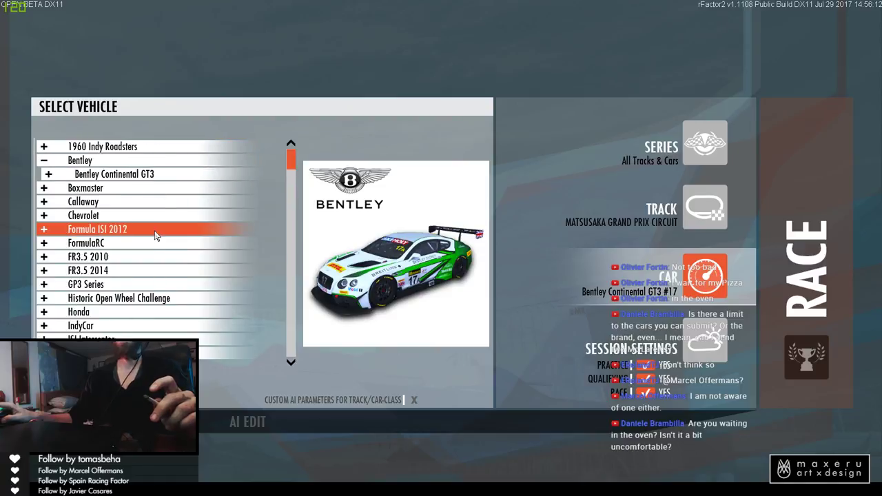
left_click(141, 160)
scroll(135, 278, "down", 3)
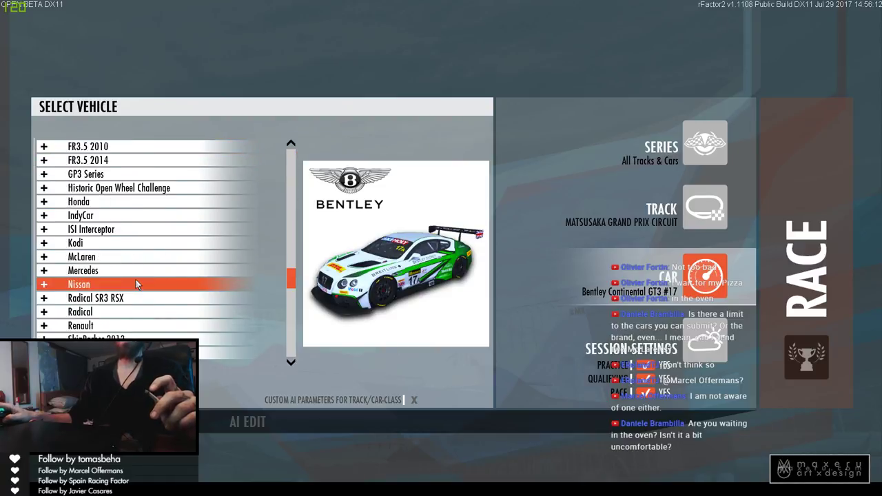
left_click(136, 269)
left_click(128, 285)
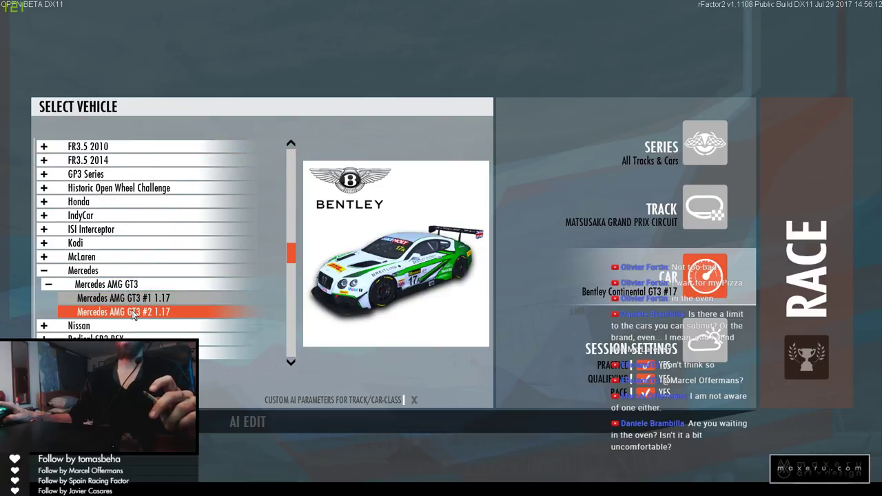
left_click(134, 313)
left_click(423, 233)
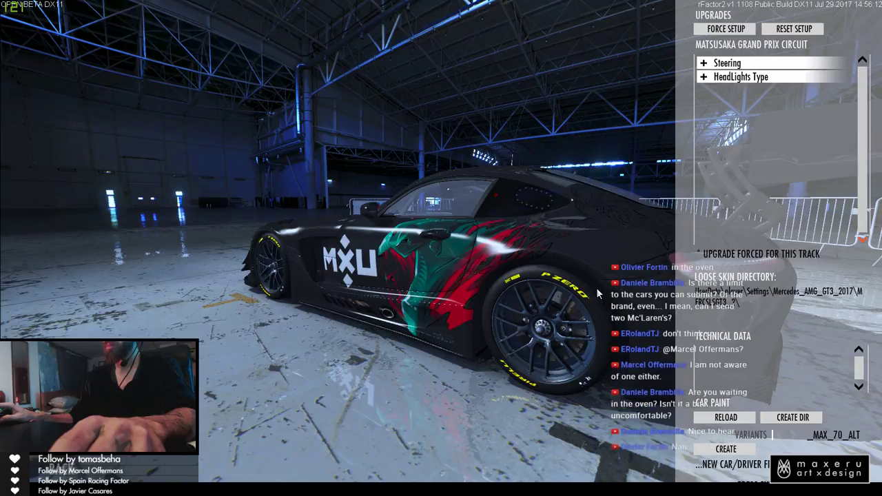
Switch to Photoshop and make the Futuredog1 group visible in cyberpunk drivers.psd
key("alt+Tab")
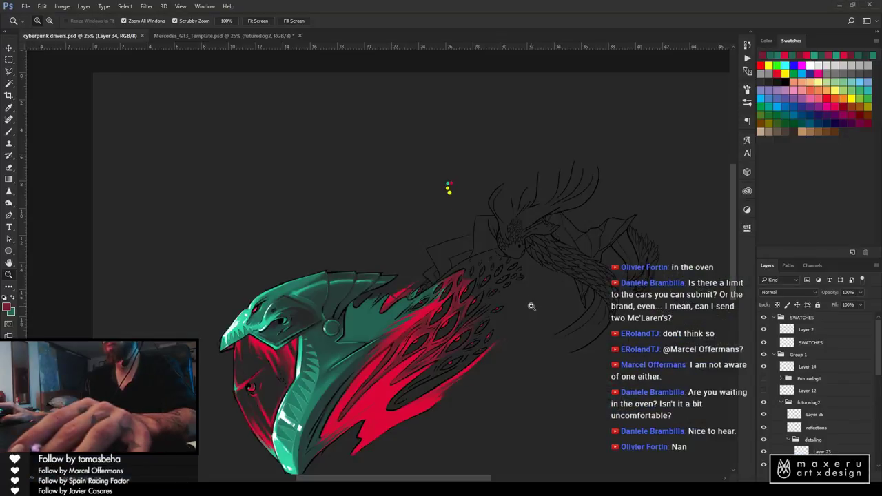
scroll(824, 372, "down", 2)
scroll(823, 370, "down", 5)
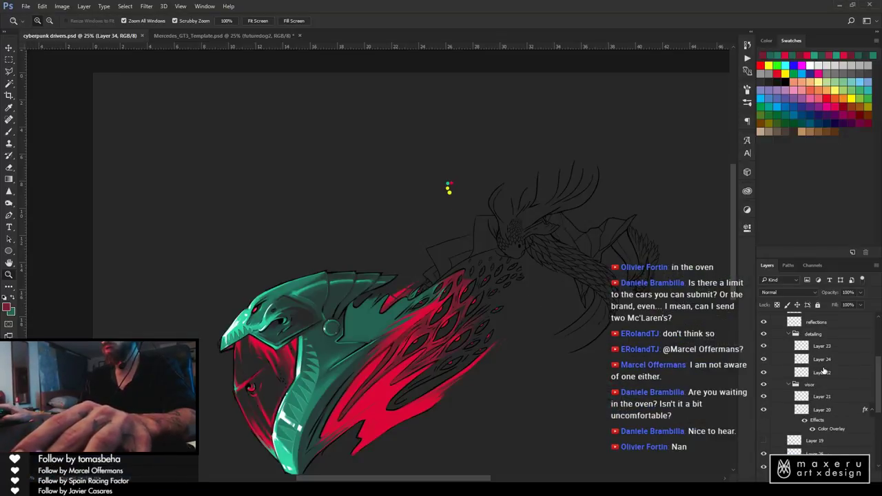
scroll(824, 372, "up", 8)
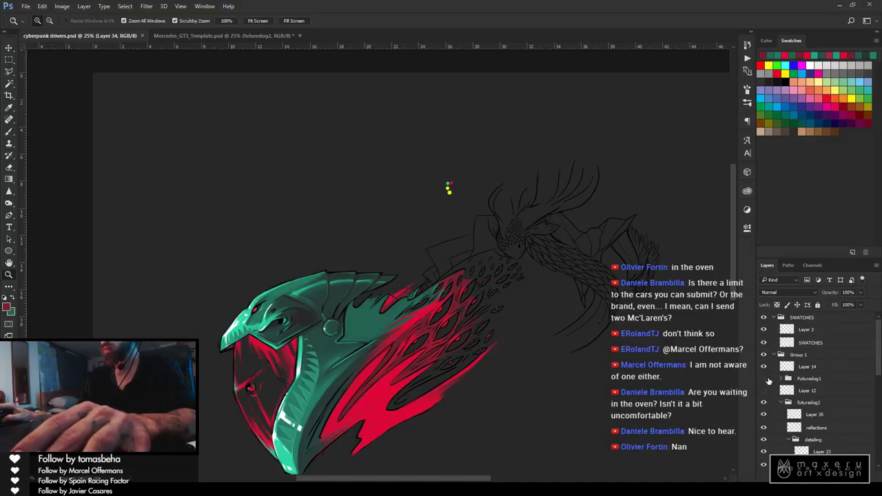
left_click(763, 378)
Move the Futuredog1 helmet group out from over the snake helmet to the empty area beside its red flames
left_click(809, 370)
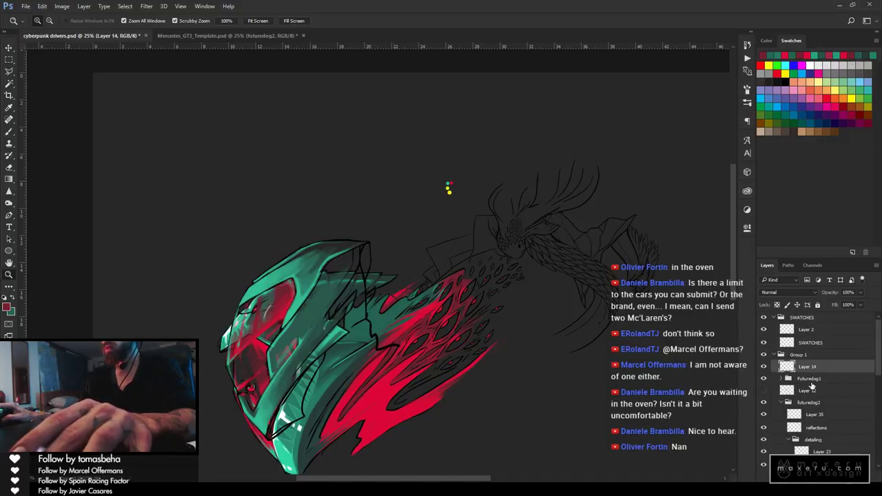
left_click(810, 380)
left_click_drag(350, 314, 617, 339)
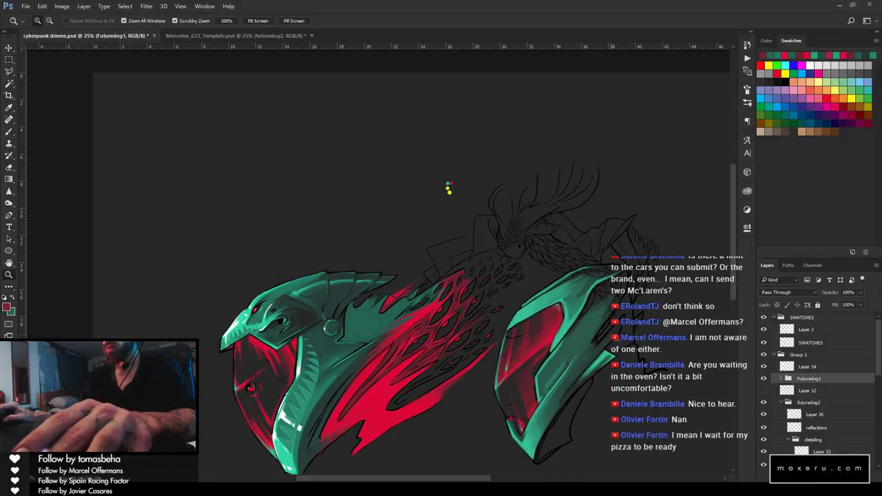
left_click_drag(668, 359, 646, 255)
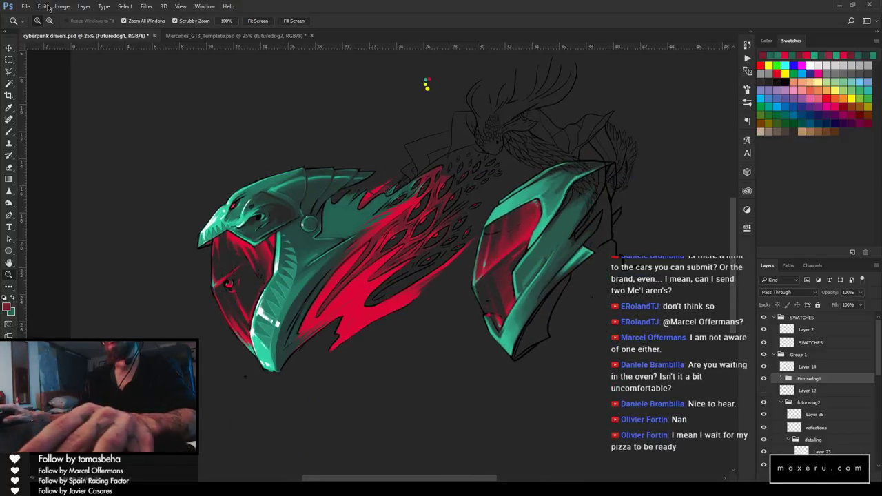
Duplicate the Futuredog1 group, hide the original and flip the copy horizontally
key("ctrl+j")
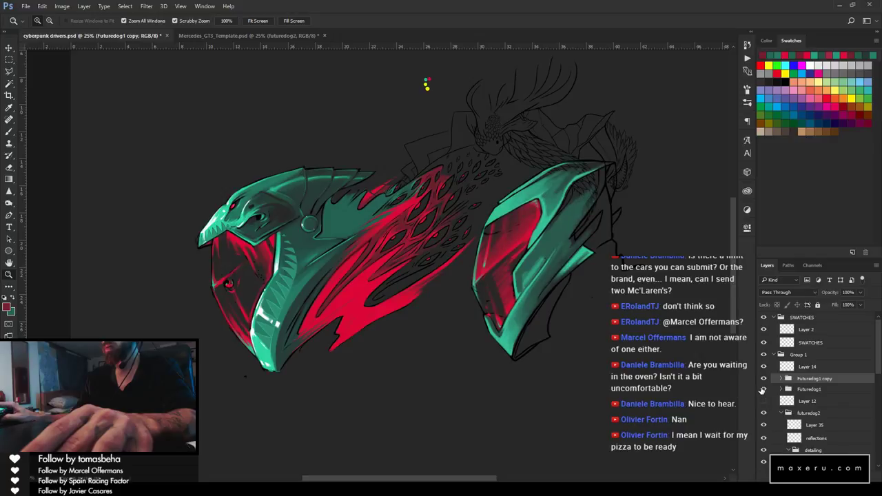
left_click(43, 7)
mouse_move(113, 204)
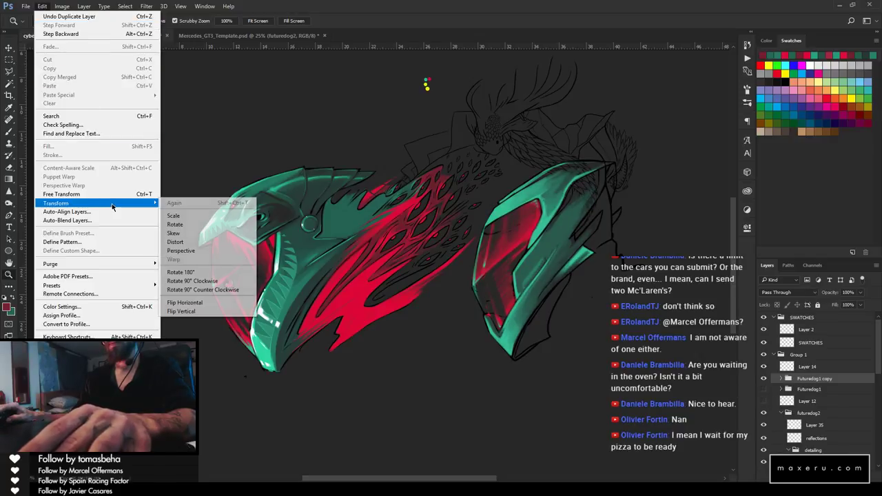
left_click(183, 303)
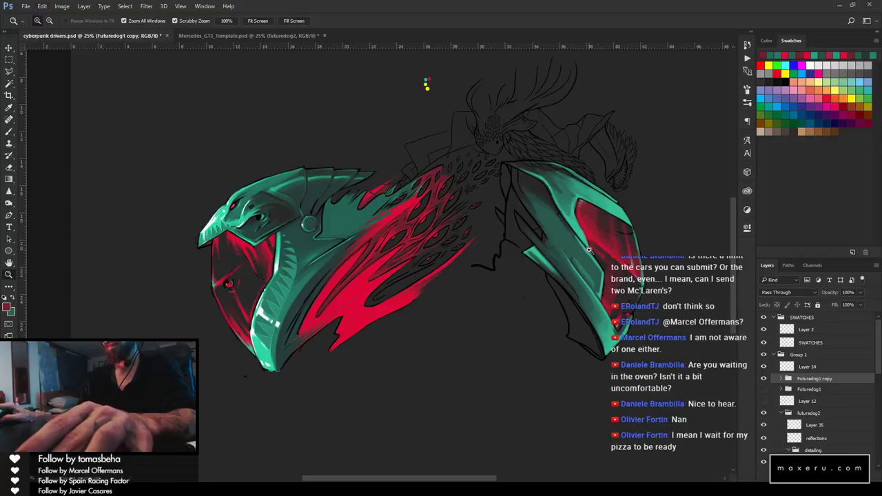
Scale the flipped Futuredog1 copy down to about 60% and place it against the far end of the eye-covered neck
left_click_drag(589, 250, 556, 257)
key("ctrl+t")
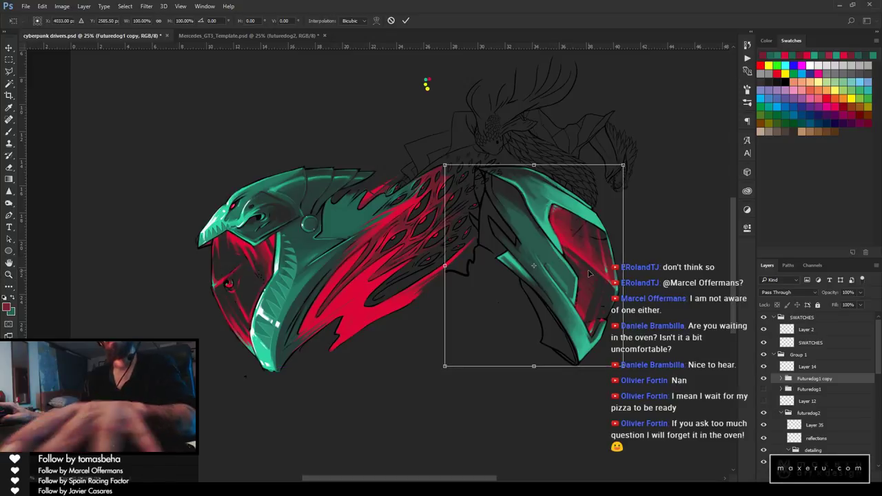
left_click_drag(624, 368, 571, 311)
left_click_drag(531, 233, 551, 237)
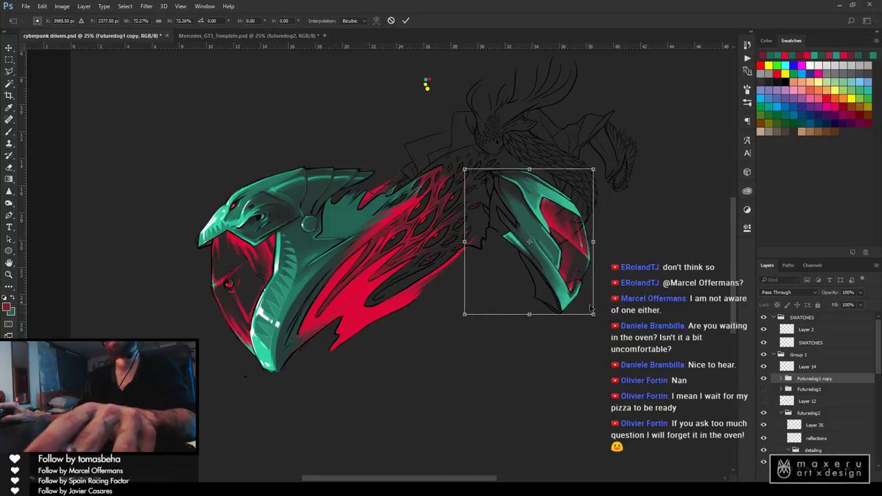
left_click_drag(590, 308, 575, 293)
mouse_move(533, 216)
left_mouse_down()
mouse_move(533, 206)
mouse_move(536, 213)
left_mouse_up()
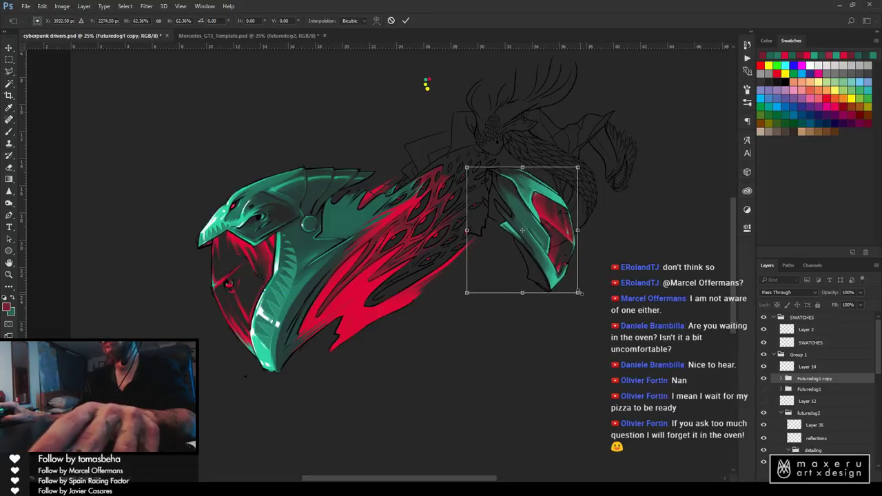
left_click_drag(580, 293, 590, 304)
left_click_drag(561, 227, 554, 233)
left_click_drag(585, 298, 568, 279)
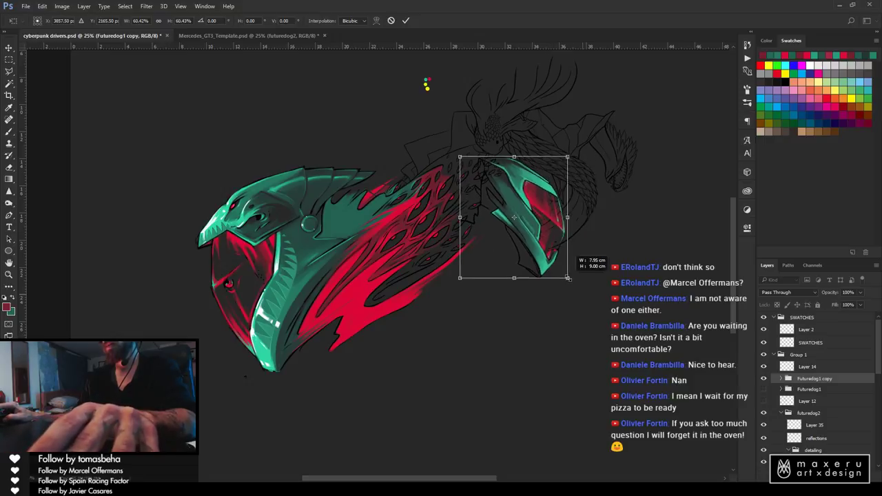
left_click_drag(552, 227, 555, 229)
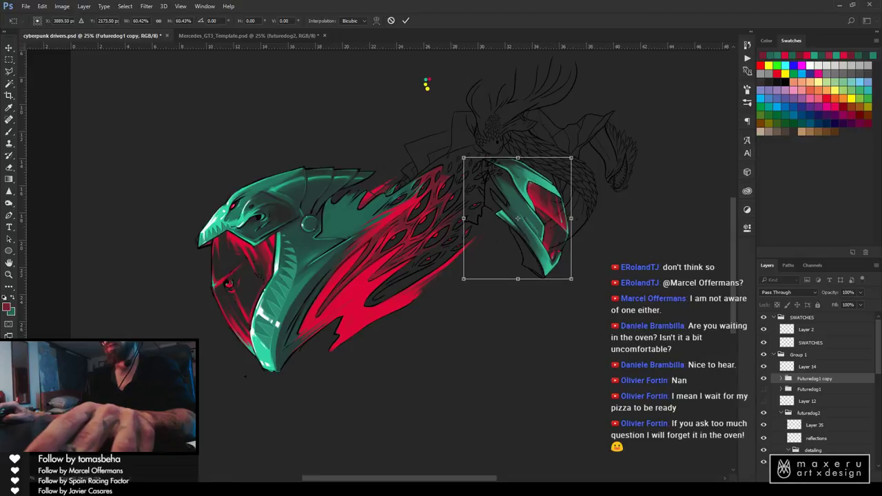
Switch to the rFactor 2 showroom, examine the Mercedes' side and rear for artwork placement, and return to Photoshop
key("alt+Tab")
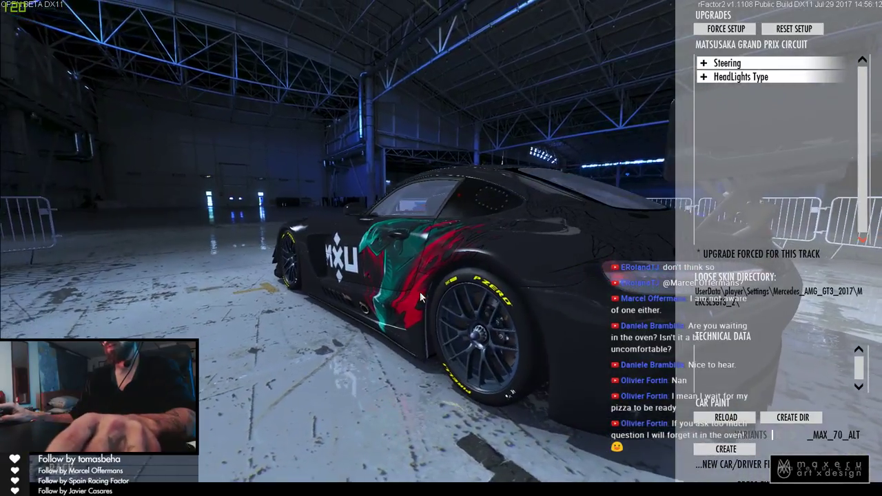
left_click_drag(539, 301, 519, 306)
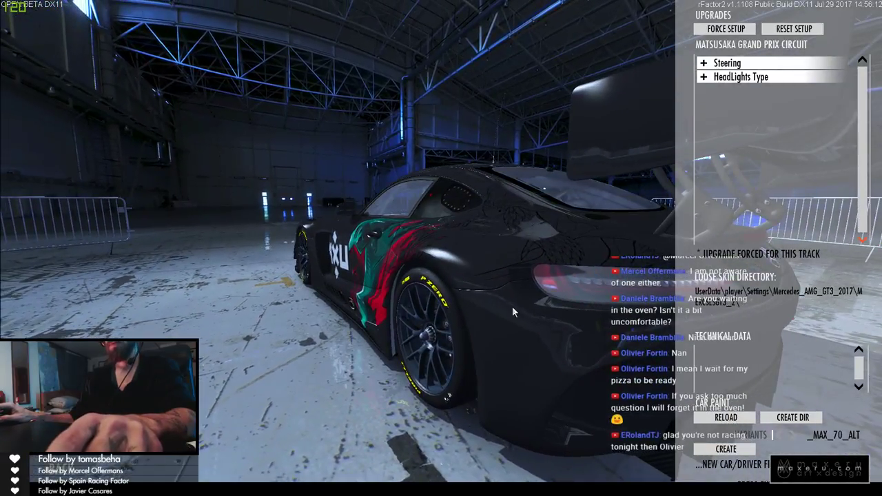
key("alt+Tab")
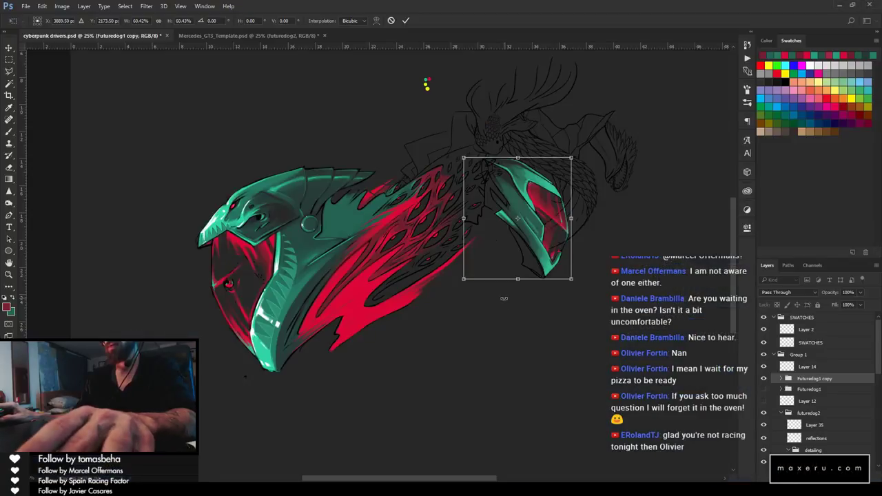
Reduce the Futuredog1 copy a little more to about 57%, adjust its position and apply the transform
left_click_drag(572, 279, 565, 271)
left_click_drag(533, 230, 536, 231)
left_click(406, 20)
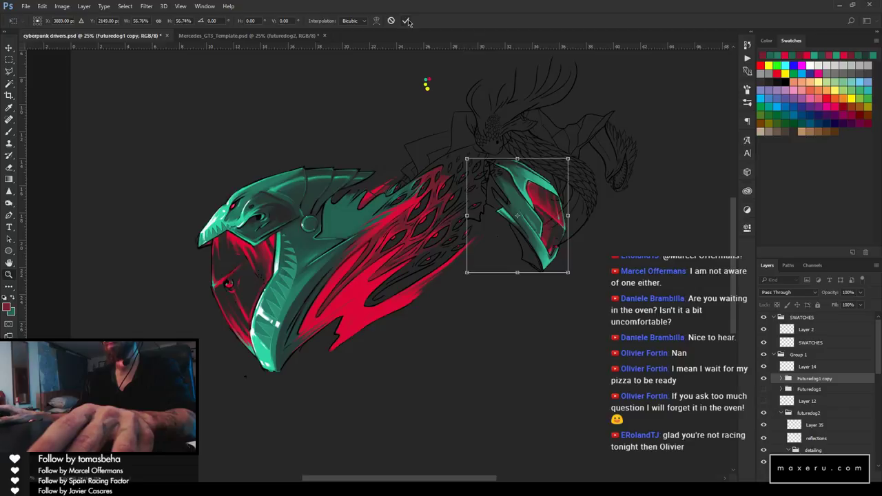
Expand the Futuredog1 copy group, toggle Layer 15 and Layer 13 to identify their contents, and select Layer 13
key("z")
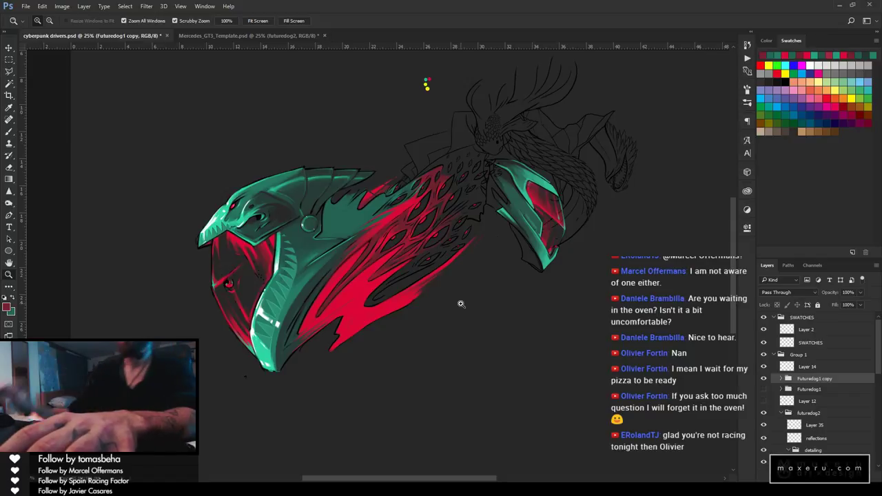
left_click(547, 233)
left_click_drag(490, 260, 501, 271)
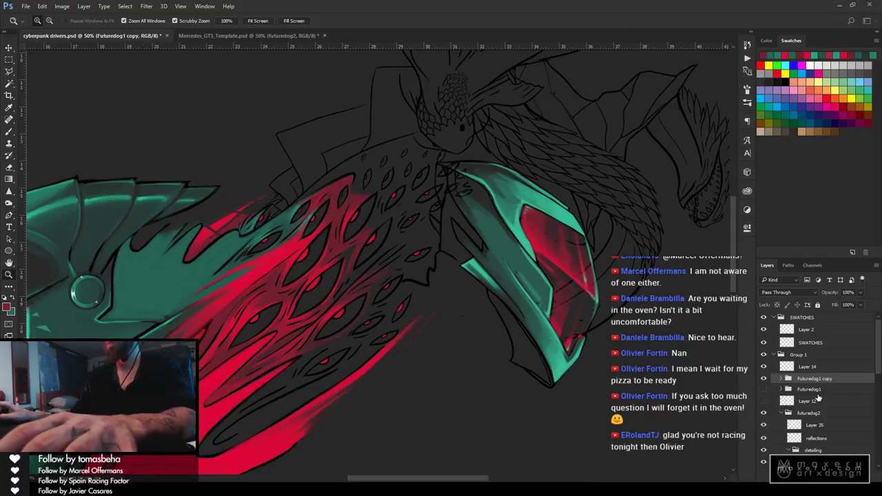
left_click(781, 378)
scroll(827, 432, "down", 1)
left_click(764, 406)
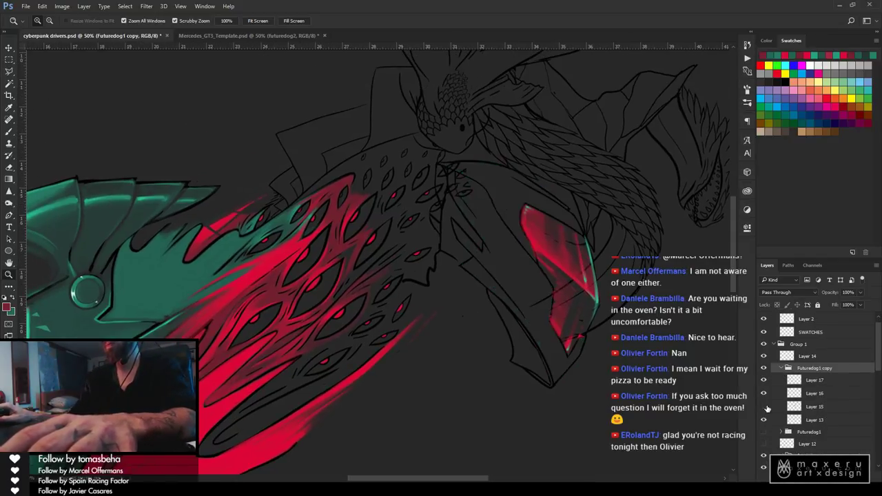
left_click(764, 406)
left_click(763, 419)
left_click(763, 419)
left_click(831, 420)
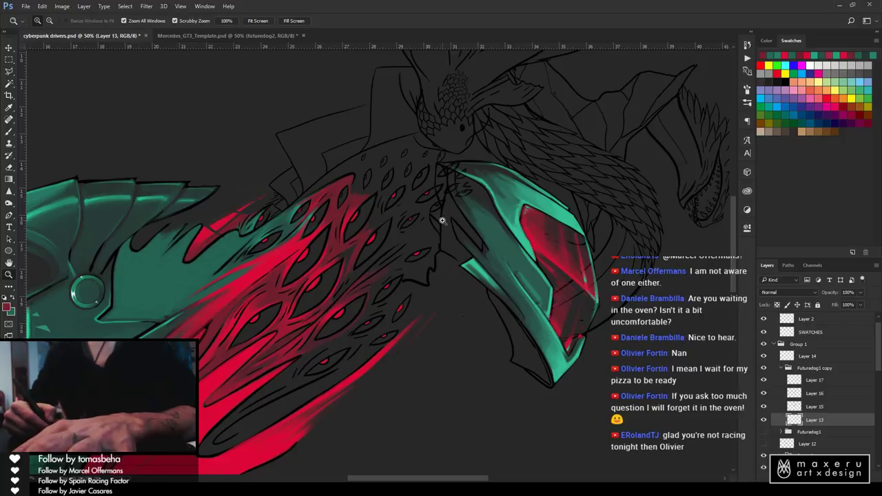
Sample the dark grey background and paint over the eye outlines overlapping the flipped helmet's upper tip on Layer 15
left_click_drag(427, 238, 517, 228)
key("i")
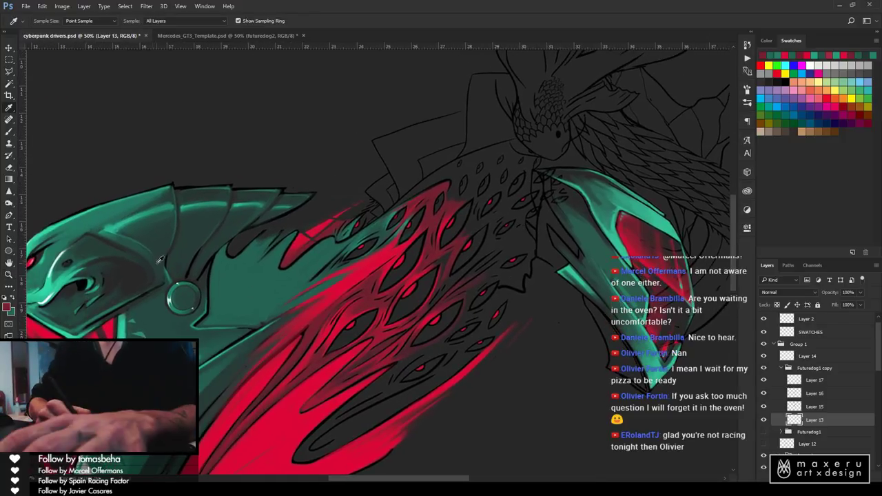
left_click_drag(585, 289, 431, 177)
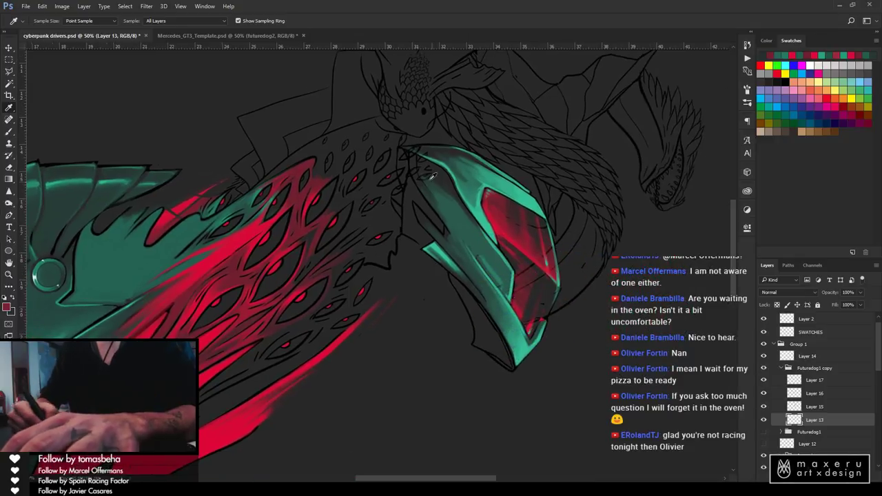
key("b")
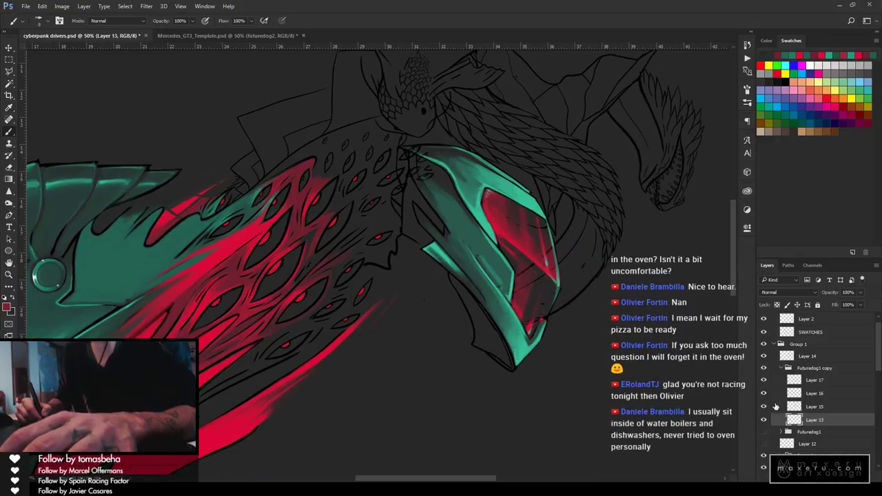
left_click(802, 408)
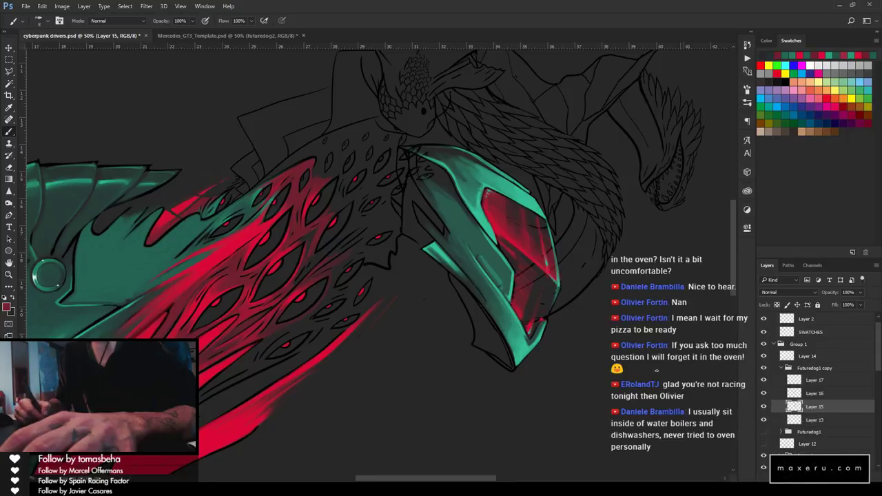
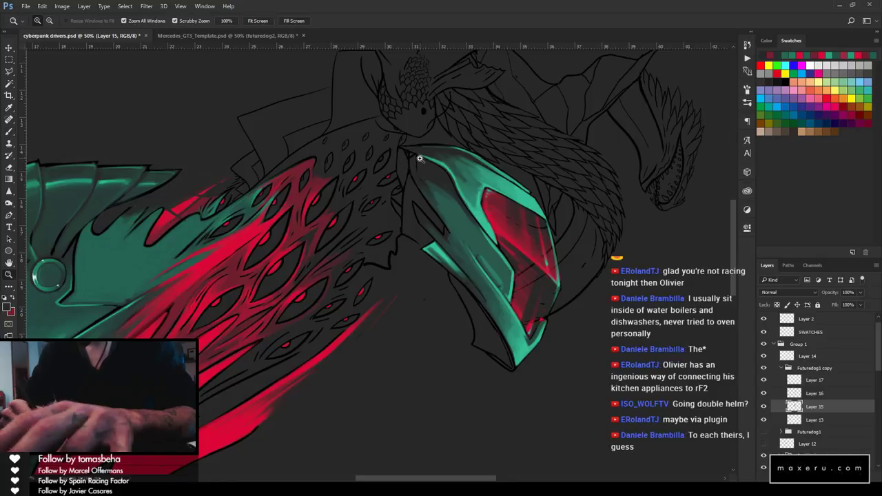
Sample the helmet's dark green and paint it up the narrow strip along the helmet's rear edge on Layer 15
scroll(413, 154, "up", 5)
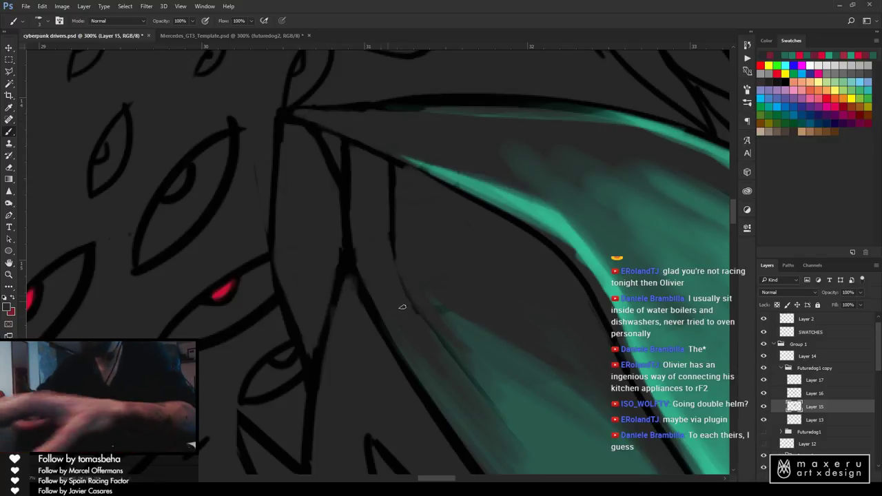
left_click(450, 324, "alt")
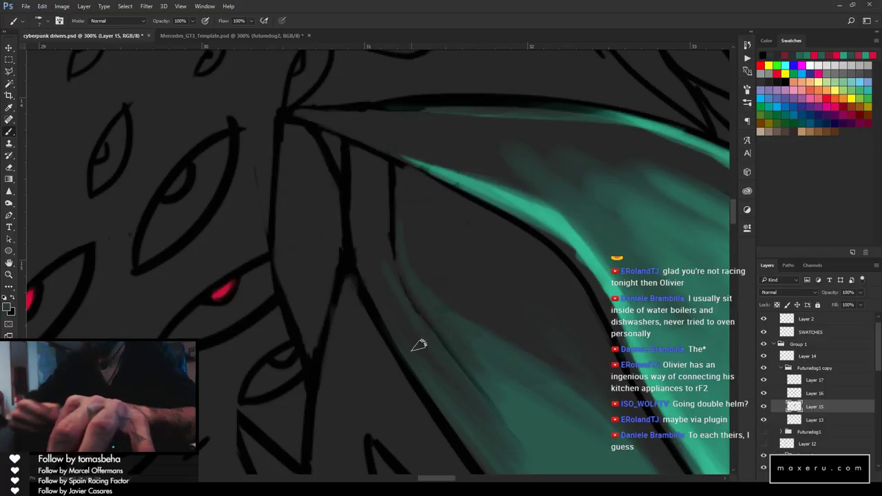
left_click_drag(438, 381, 411, 311)
key("z")
left_click(418, 339, "alt")
left_click(421, 341, "alt")
left_click(425, 342, "alt")
left_click(427, 342, "alt")
left_click(379, 224)
left_click(378, 226)
left_click(379, 227)
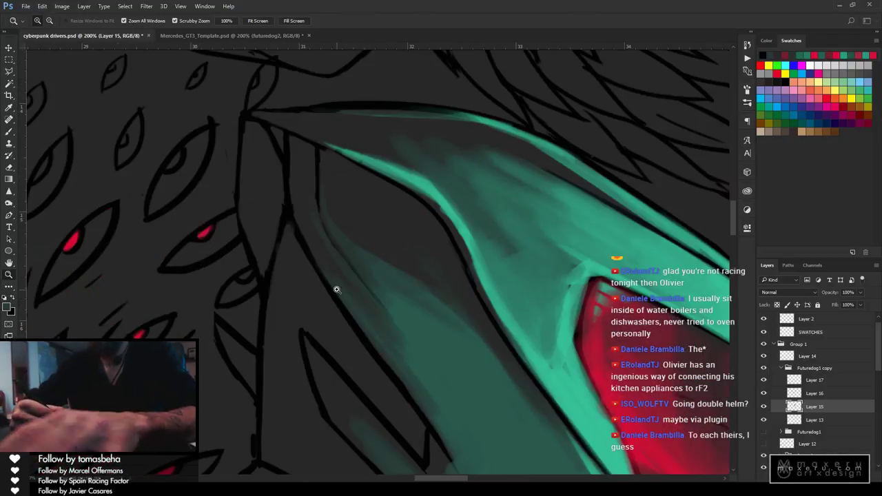
key("b")
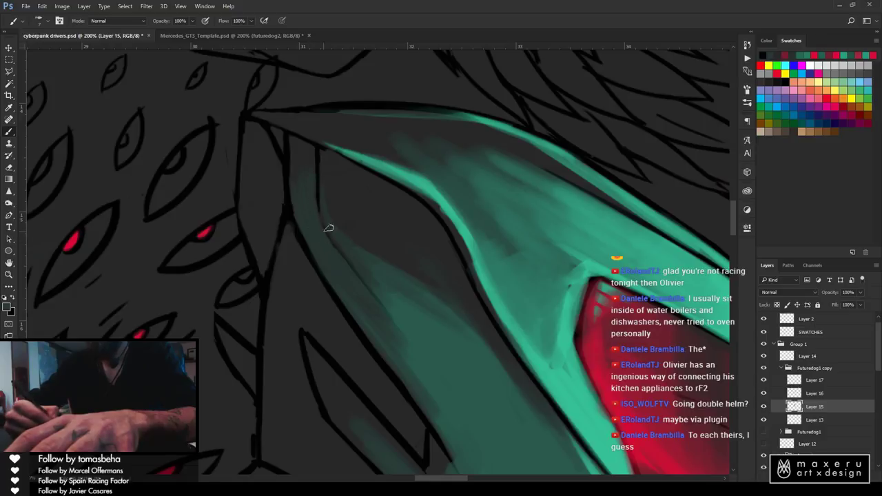
Clean up the strip's inner edge with the Eraser and blend its lower part using sampled dark tones
key("e")
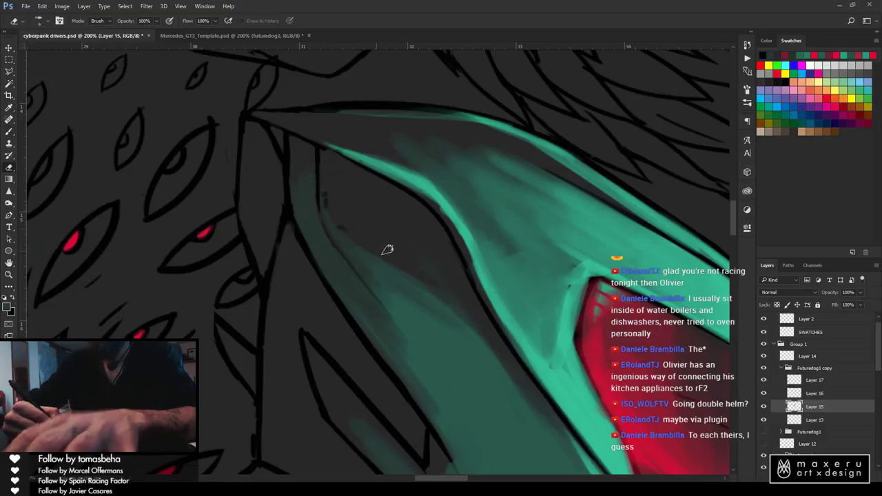
key("i")
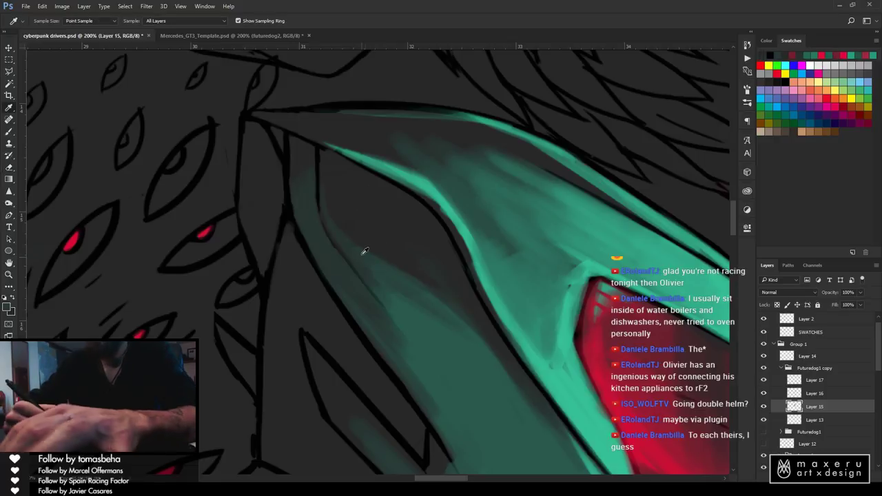
key("b")
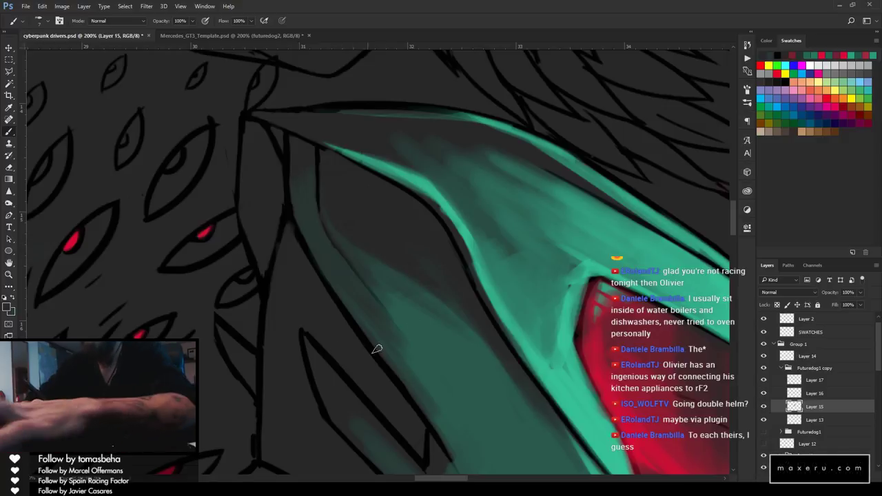
key("i")
key("b")
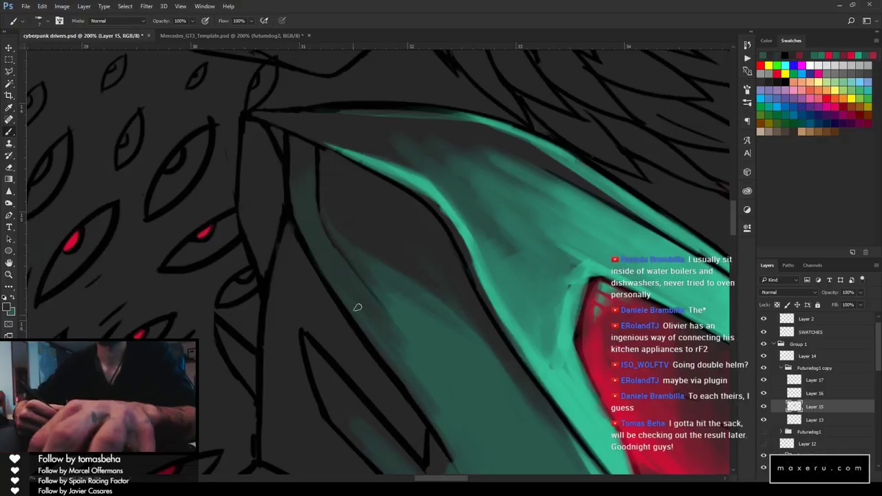
Brush lighter green along the rear-edge strip and blend it with green tones sampled from the strip
key("x")
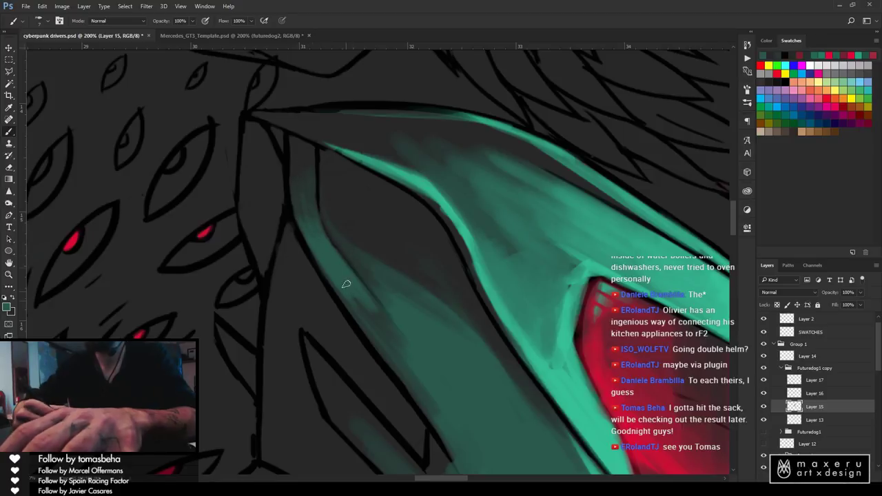
left_click(301, 197, "alt")
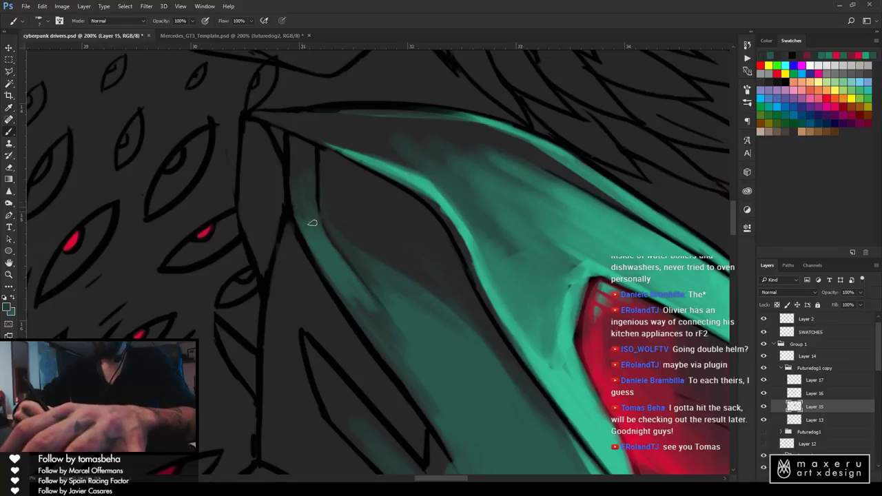
left_click(340, 272, "alt")
left_click(343, 268, "alt")
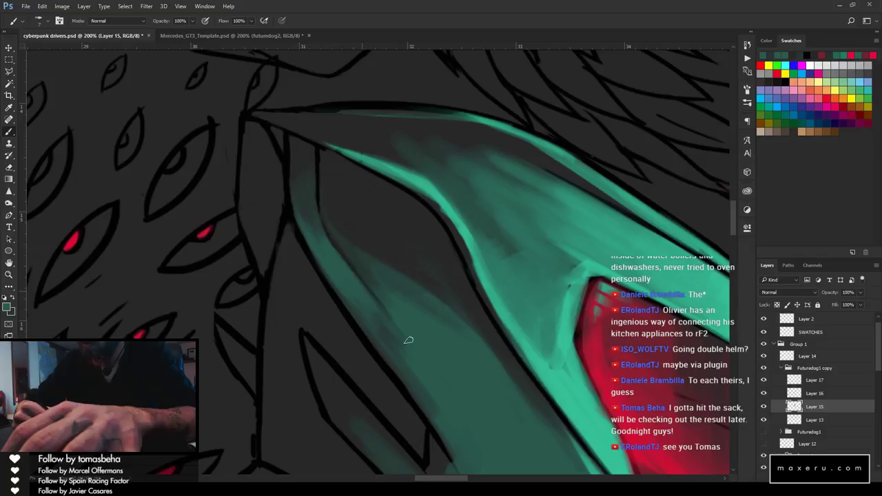
Add a bright green highlight at the strip's bend and soften it with the sampled darker green
left_click(489, 296, "alt")
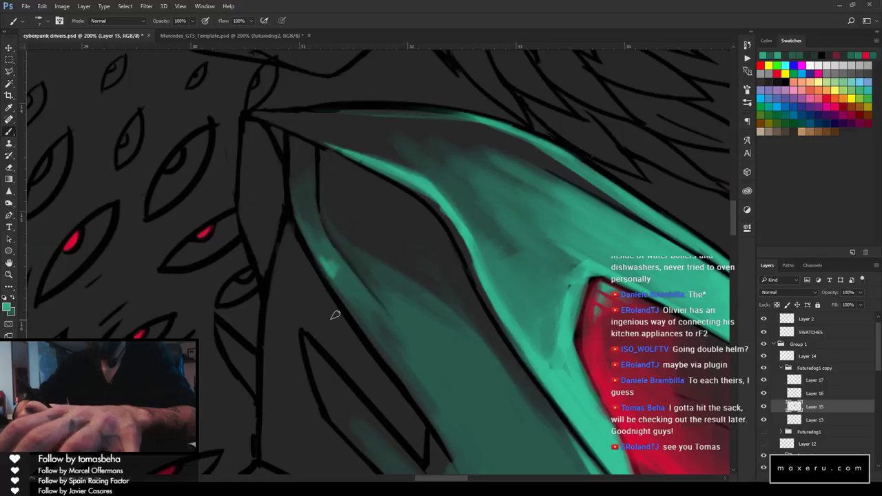
left_click(352, 292, "alt")
key("x")
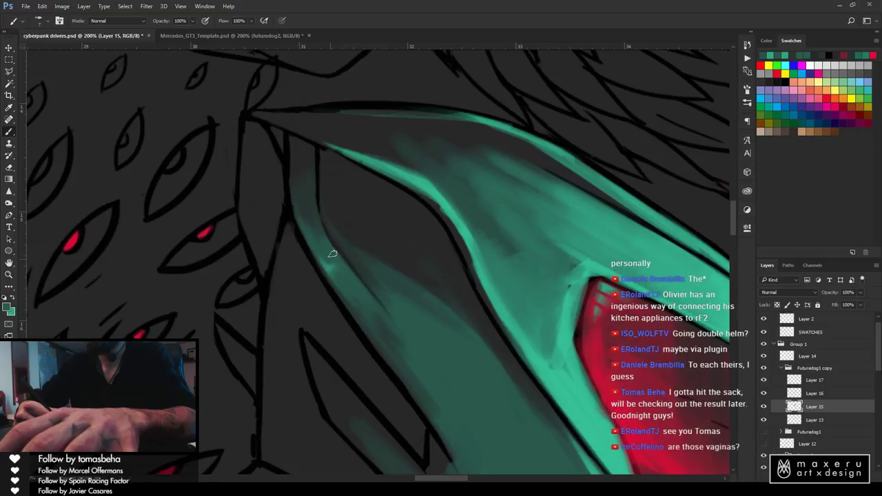
Save cyberpunk drivers.psd and review the repainted helmet against the whole artwork
key("z")
left_click(484, 309, "alt")
left_click(484, 311, "alt")
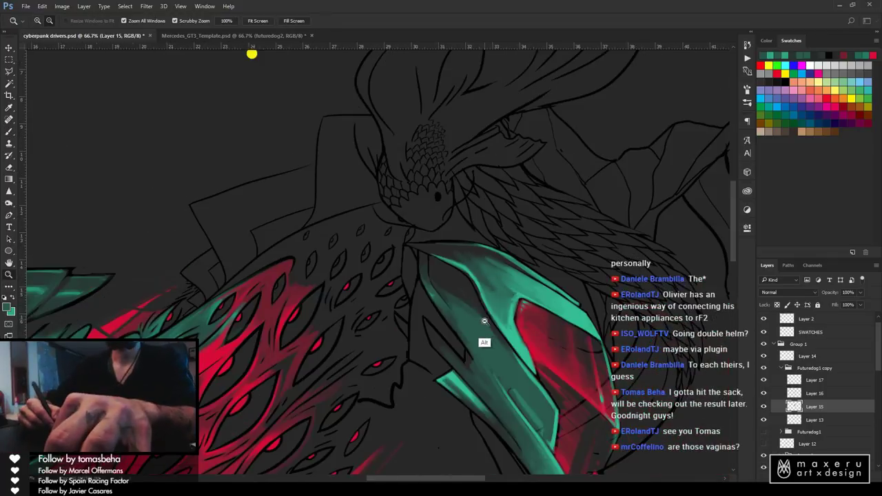
left_click(485, 320, "alt")
key("ctrl+s")
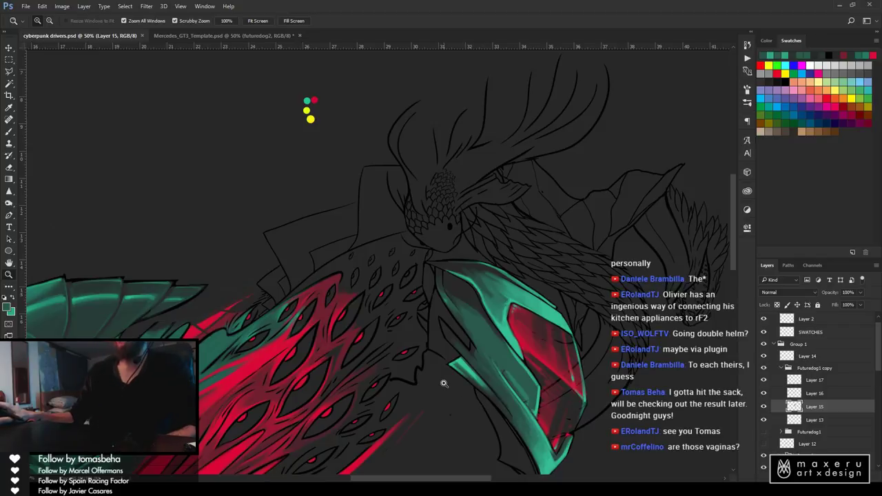
scroll(461, 333, "down", 2)
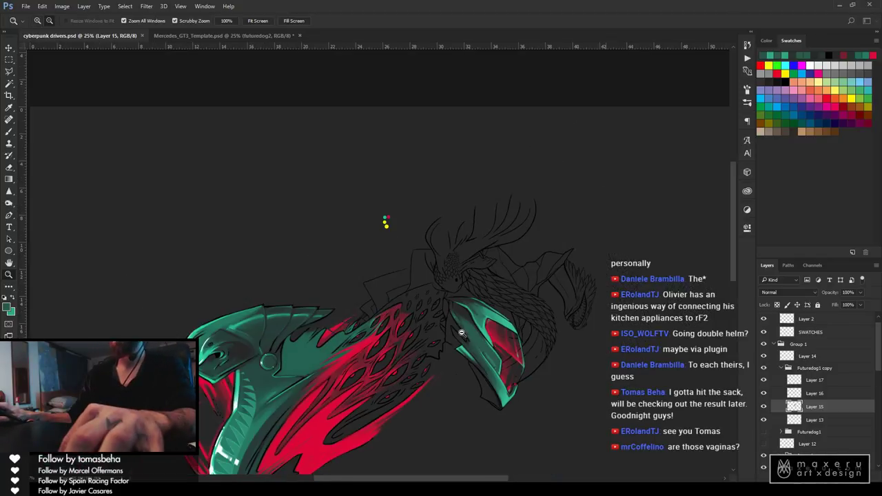
scroll(437, 378, "up", 3)
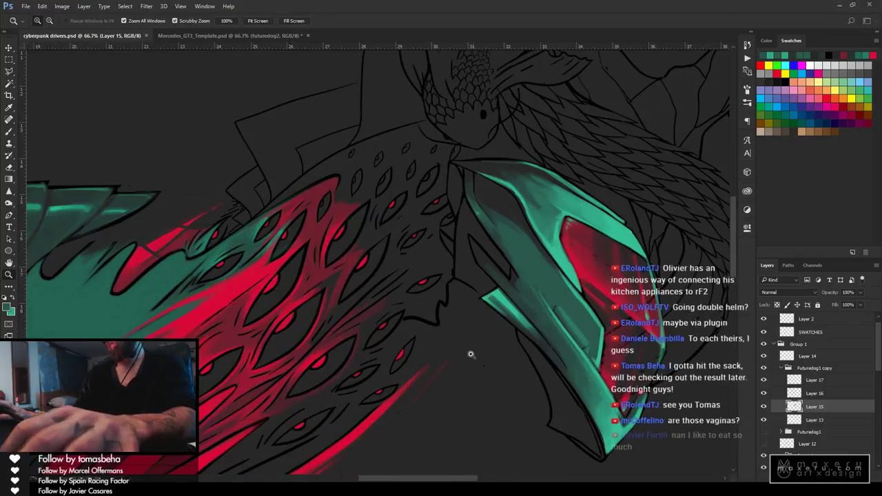
Erase the leftover outline fragment beside the lower neck eyes on Layer 13 and save cyberpunk drivers.psd
key("e")
left_click(513, 404, "ctrl")
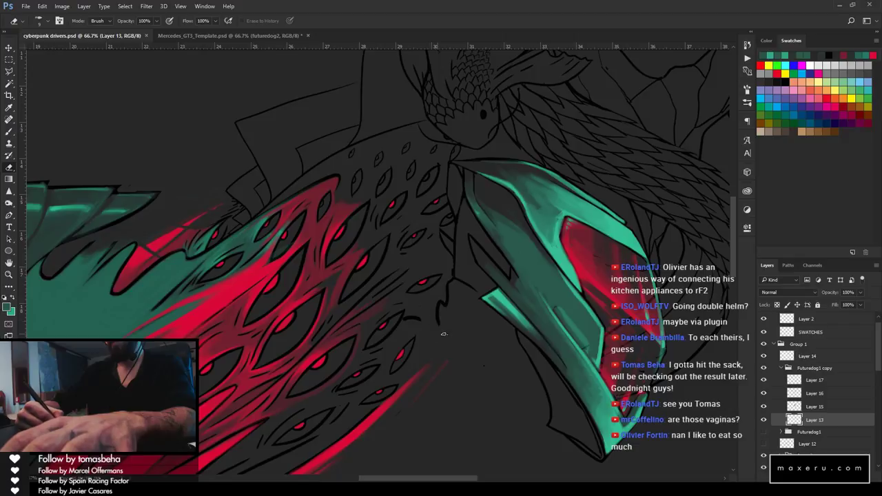
left_click(407, 317)
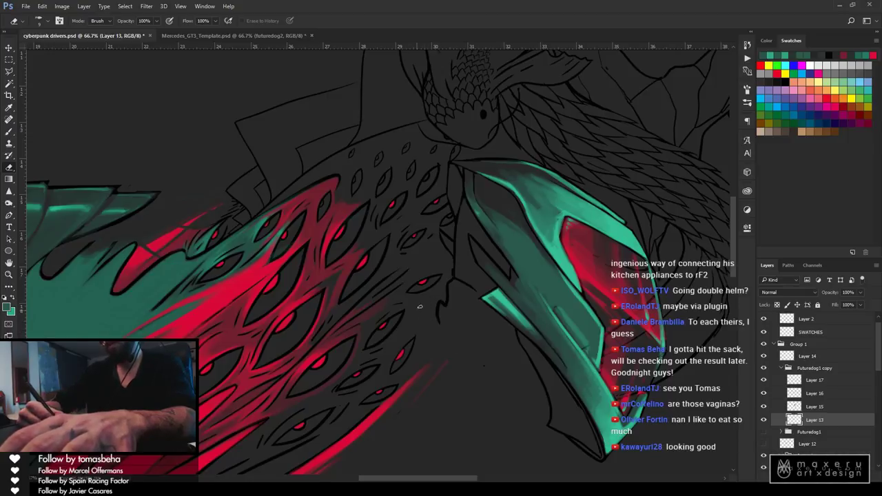
key("z")
left_click(503, 376, "alt")
left_click(509, 378, "alt")
left_click(514, 380, "alt")
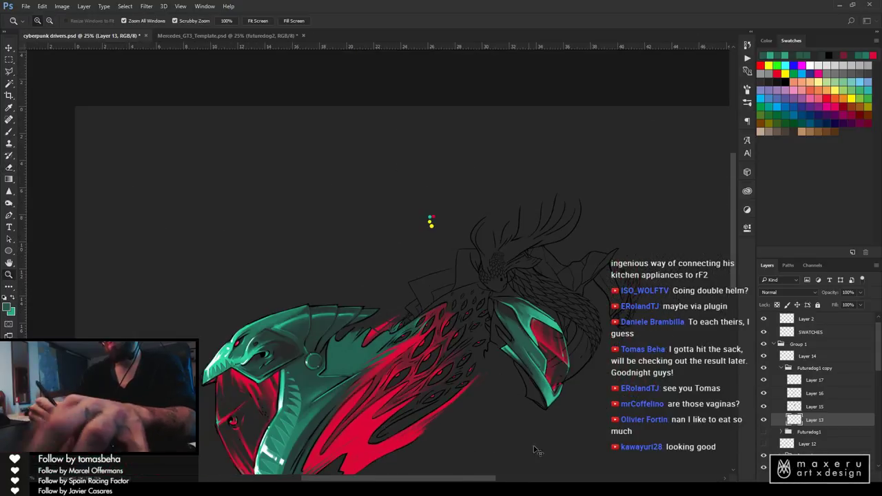
key("ctrl+s")
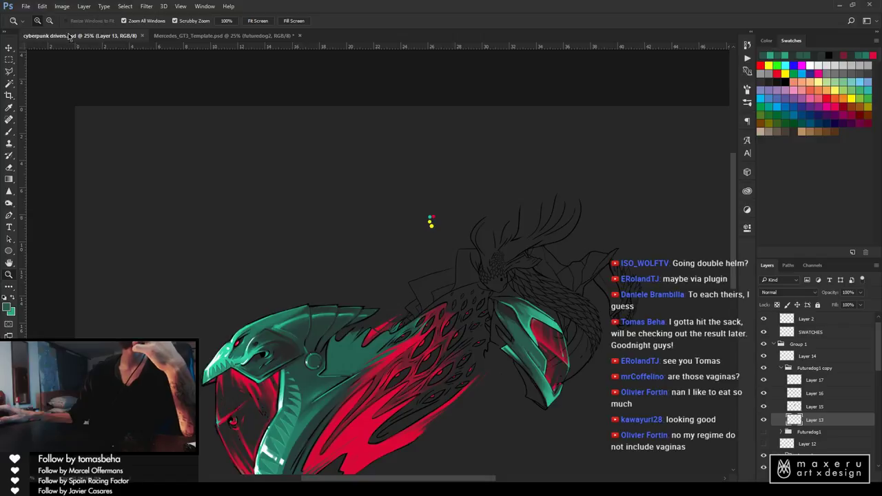
left_click(26, 7)
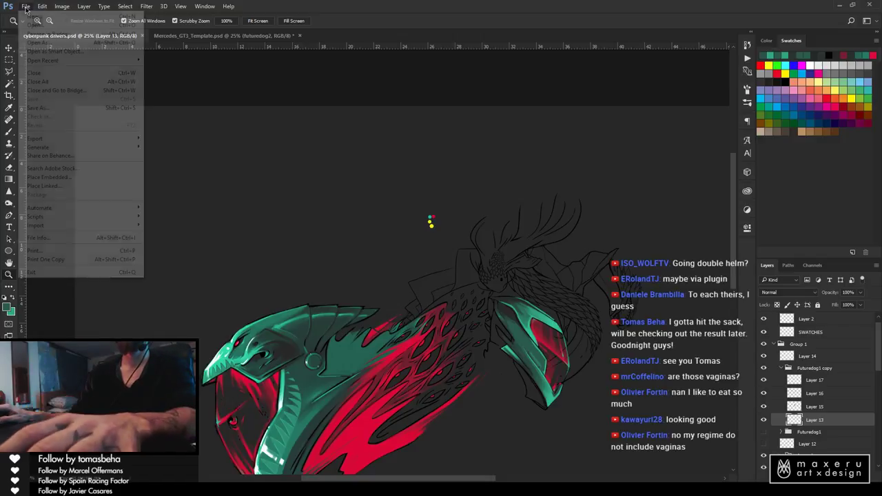
left_click(26, 7)
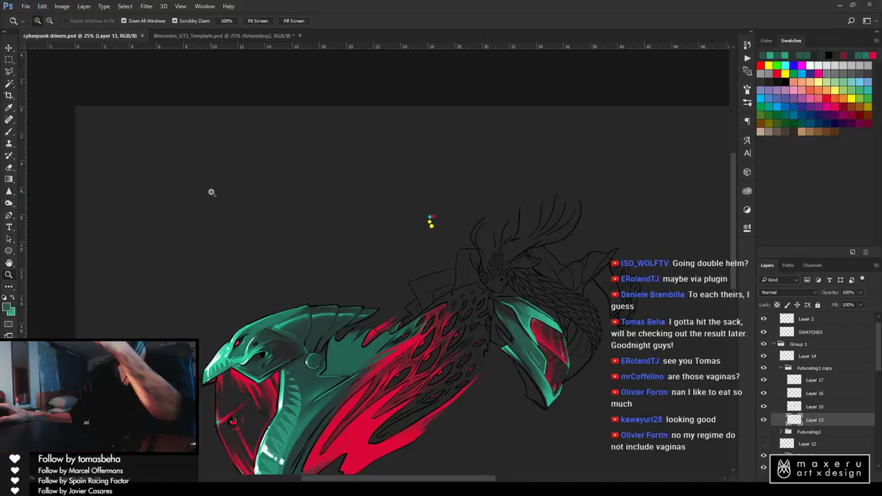
left_click(26, 7)
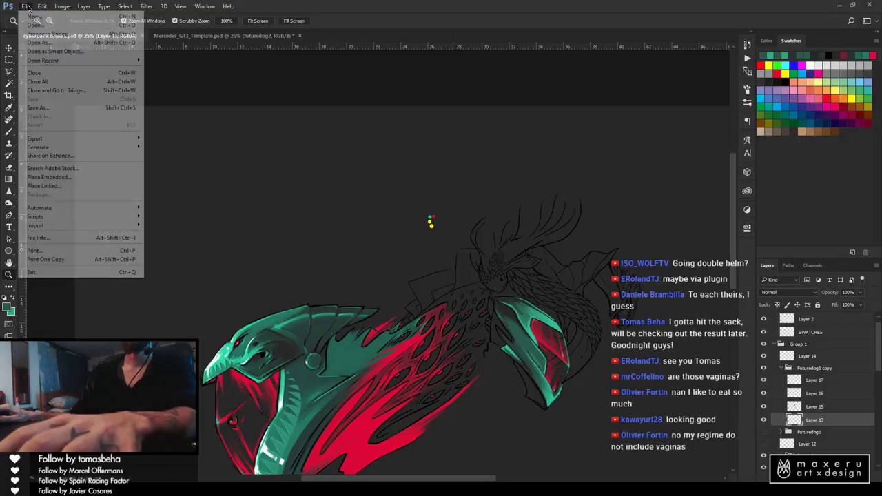
left_click(27, 8)
Move the Futuredog1 copy group directly above futuredog2, group the two together, and name the new group futuredogs
left_click(790, 369)
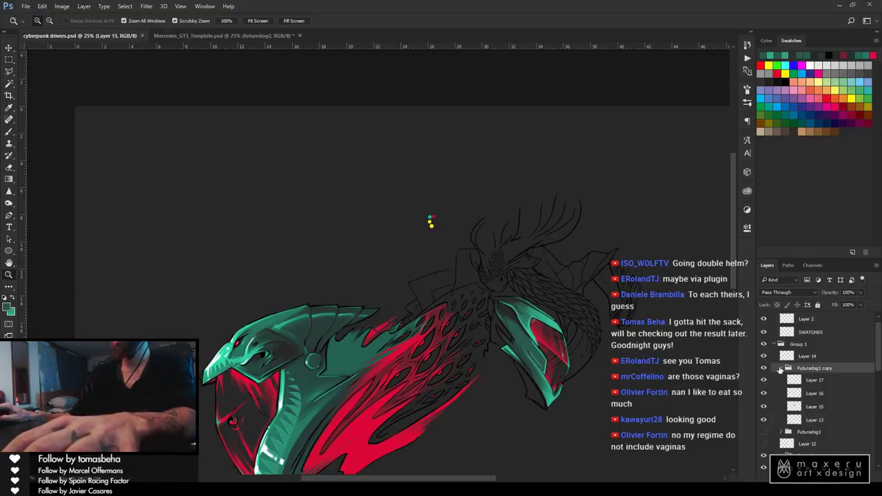
left_click(782, 370)
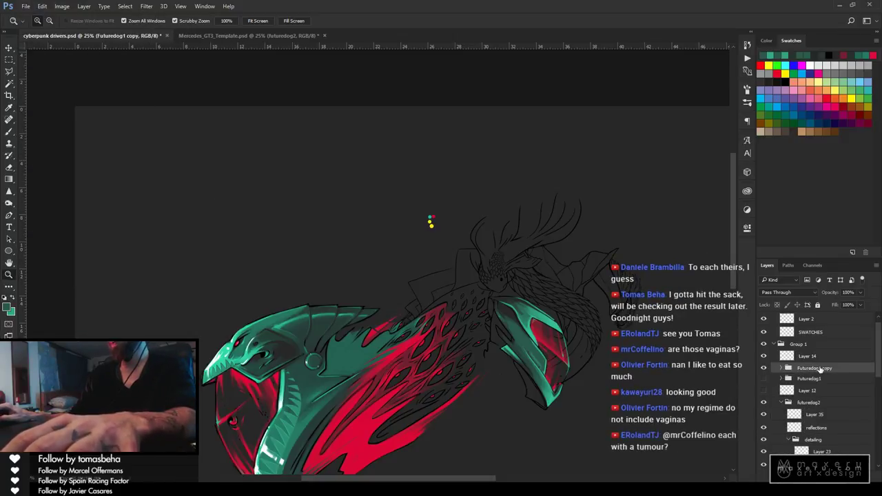
left_click_drag(820, 370, 825, 397)
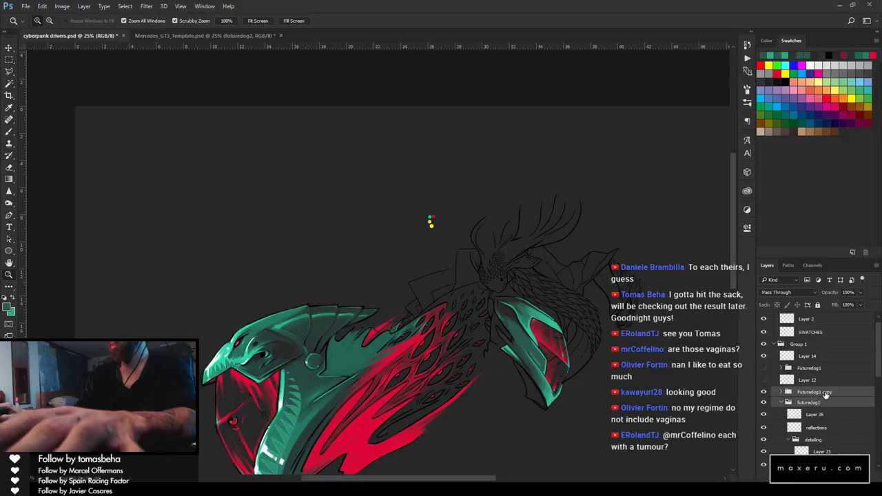
key("ctrl+g")
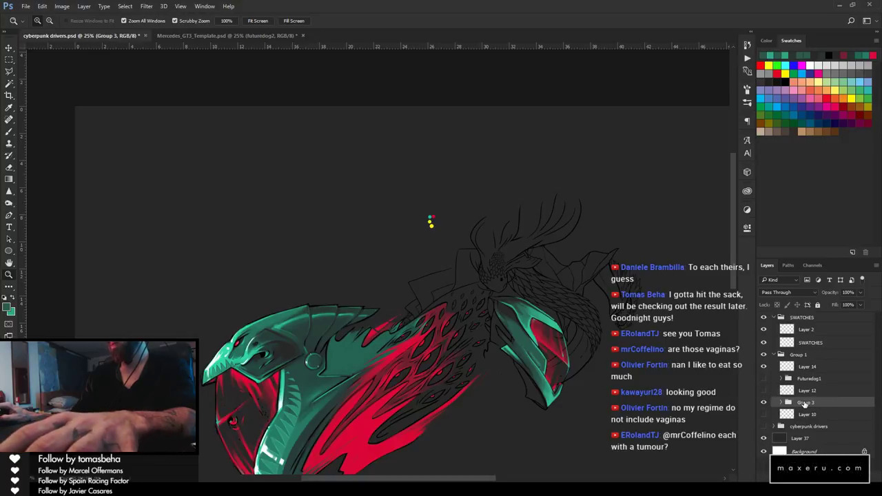
type("Futur")
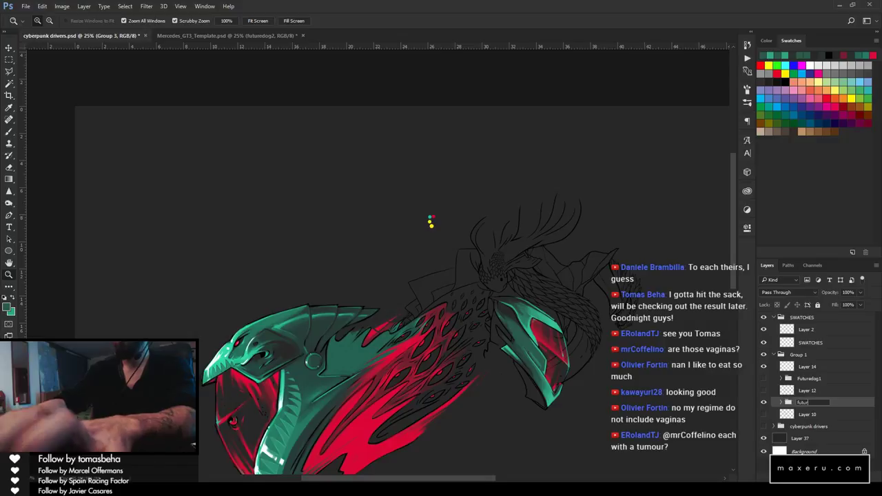
type("edogs")
key("Return")
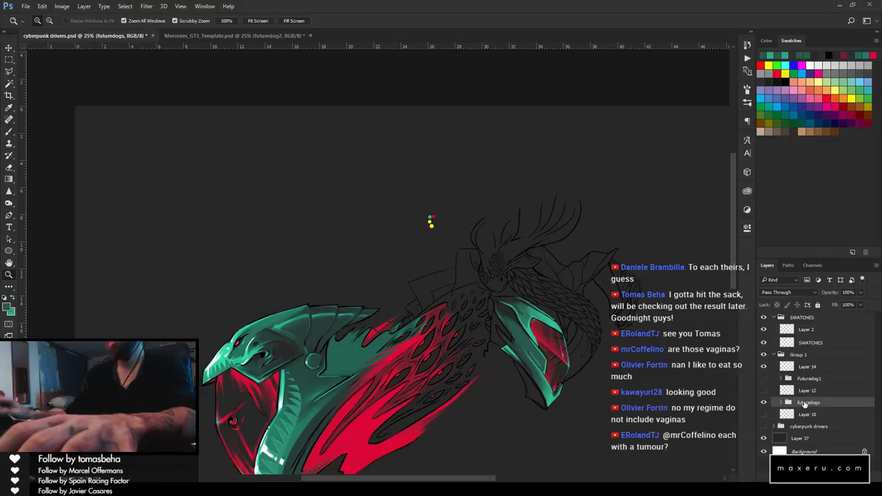
Delete the old futuredog2 snake helmet artwork from Mercedes_GT3_Template.psd
left_click(234, 35)
left_click_drag(636, 338, 503, 159)
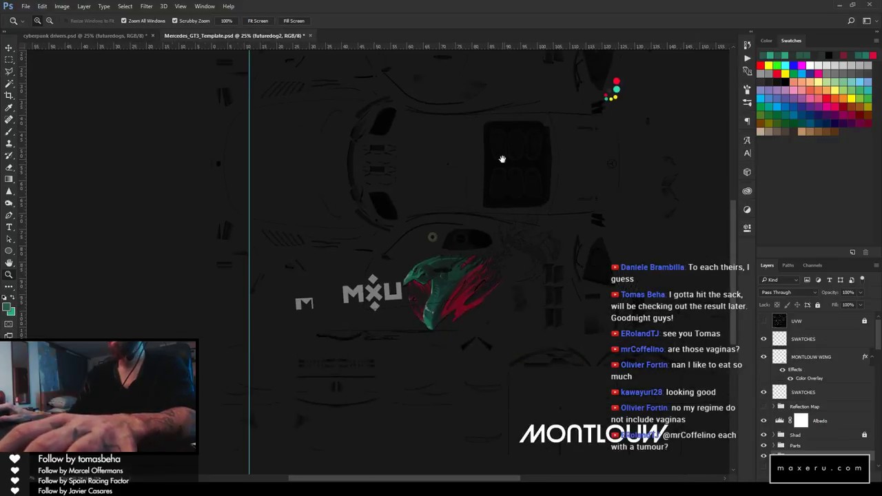
key("Delete")
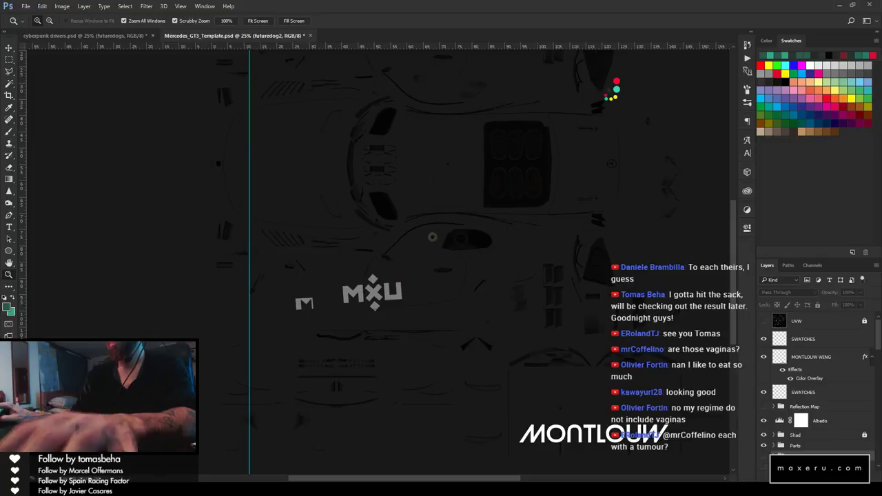
key("ctrl+z")
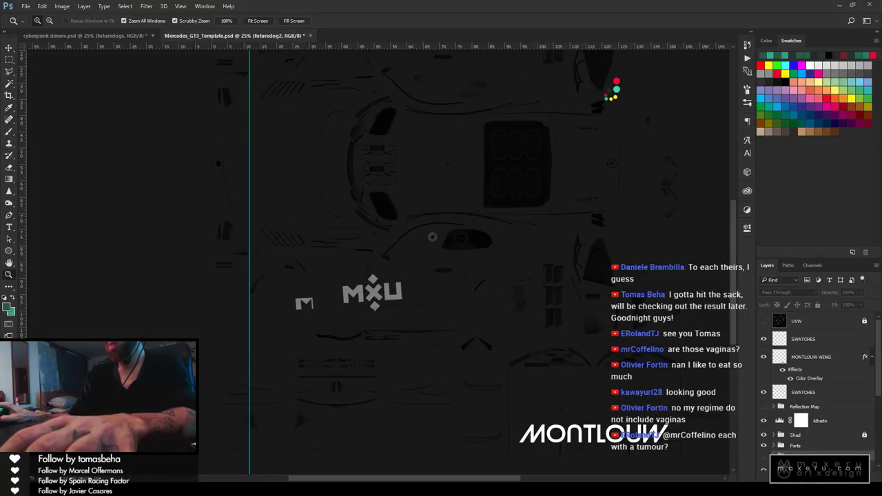
key("ctrl+shift+alt+n")
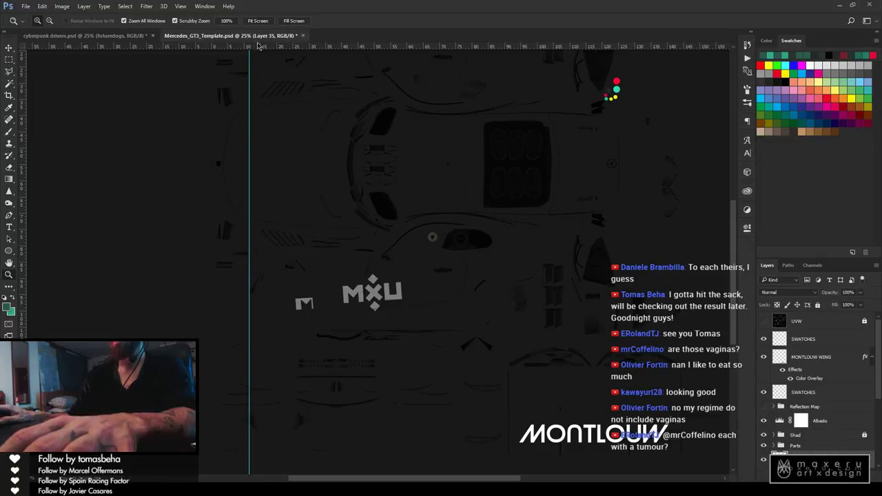
Copy the futuredogs group into Mercedes_GT3_Template.psd, scale it to about 35.7%, rotate it -5.25° and place it beside the MXU logo
key("ctrl+Tab")
left_click_drag(817, 413, 502, 304)
key("ctrl+t")
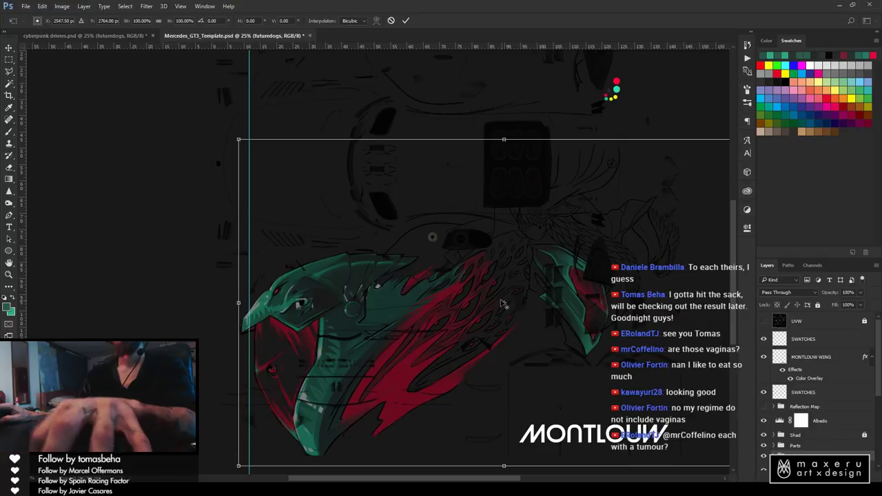
left_click_drag(239, 139, 410, 246)
left_click_drag(466, 327, 463, 299)
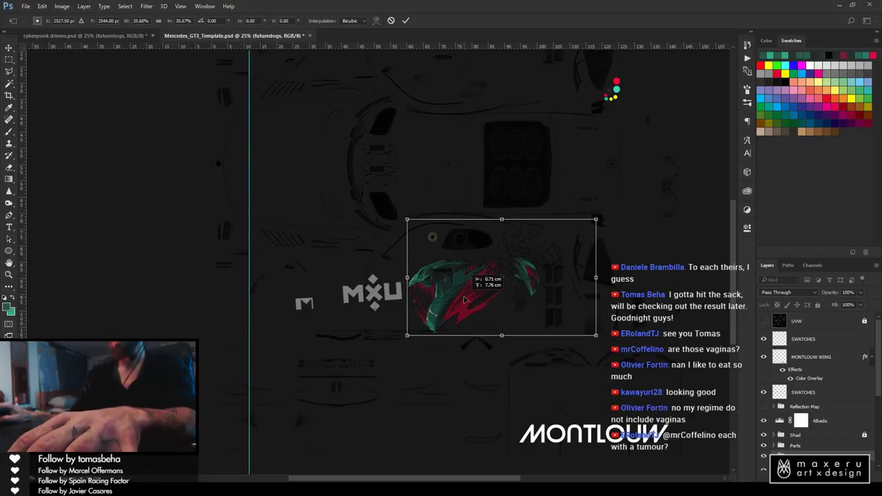
left_click_drag(680, 191, 657, 194)
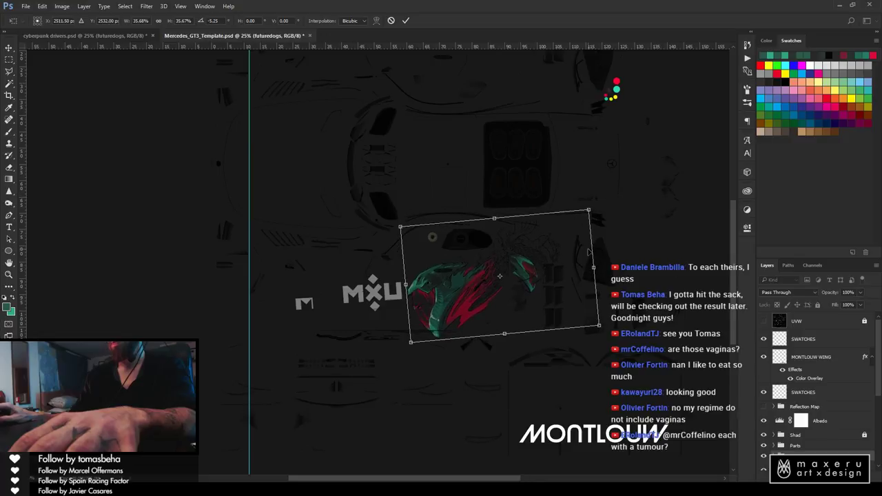
left_click_drag(591, 250, 585, 243)
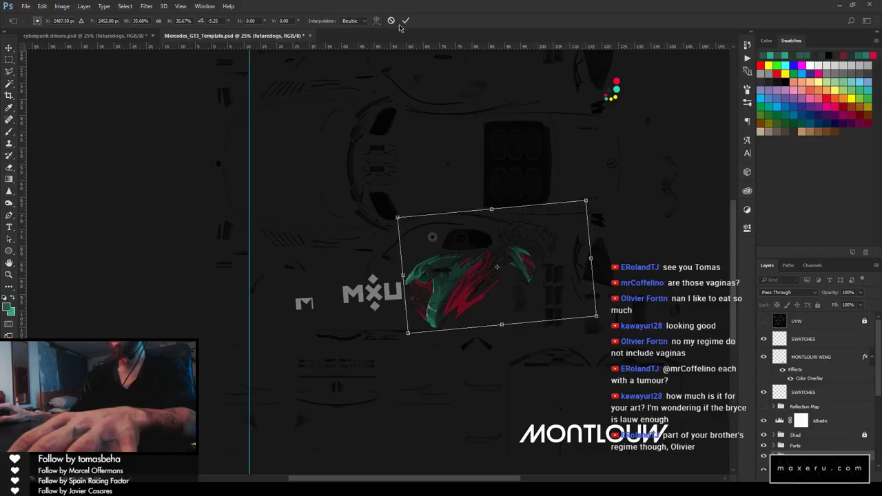
key("Return")
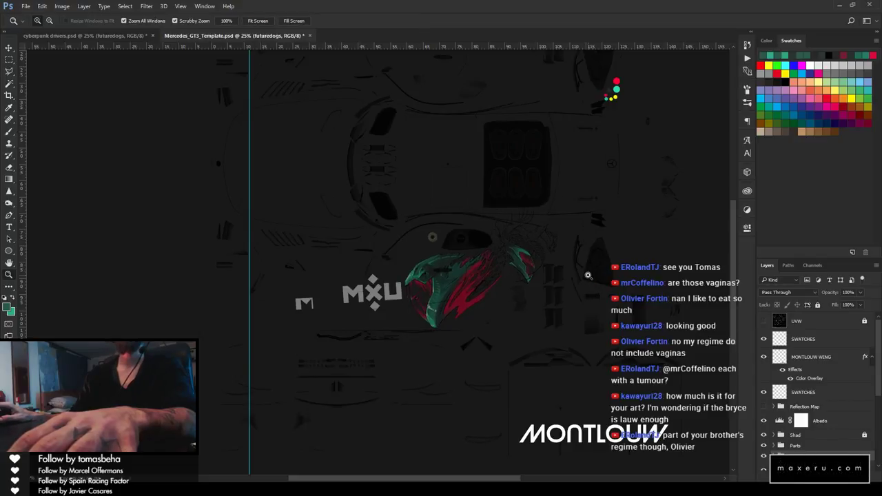
Show the UVW wireframe and examine how the futuredogs artwork lies across the car's side and rear body parts
left_click(764, 322)
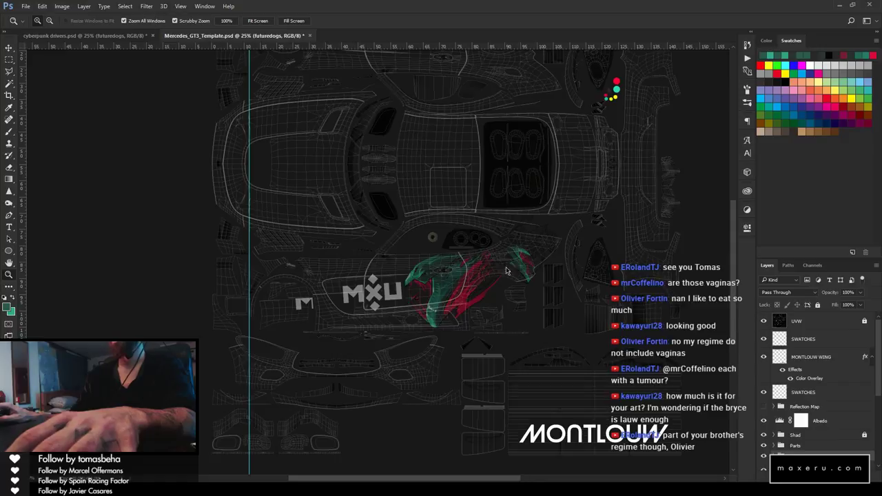
left_click(509, 267)
left_click(510, 266)
left_click(509, 267)
left_click(509, 267)
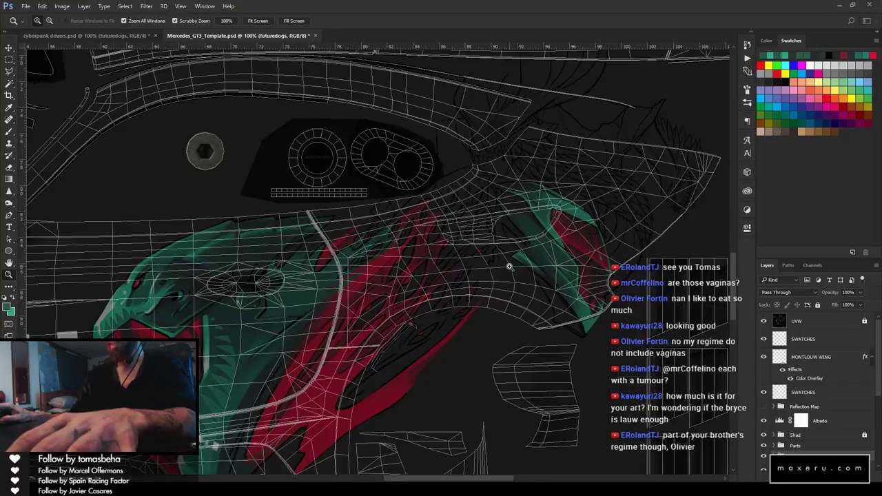
left_click(560, 164)
left_click(535, 285, "alt")
left_click(535, 285, "alt")
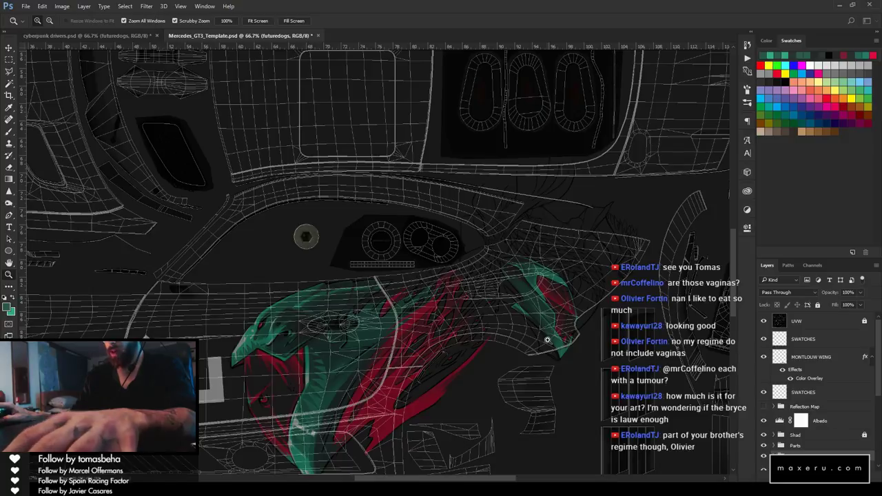
left_click_drag(517, 398, 537, 271)
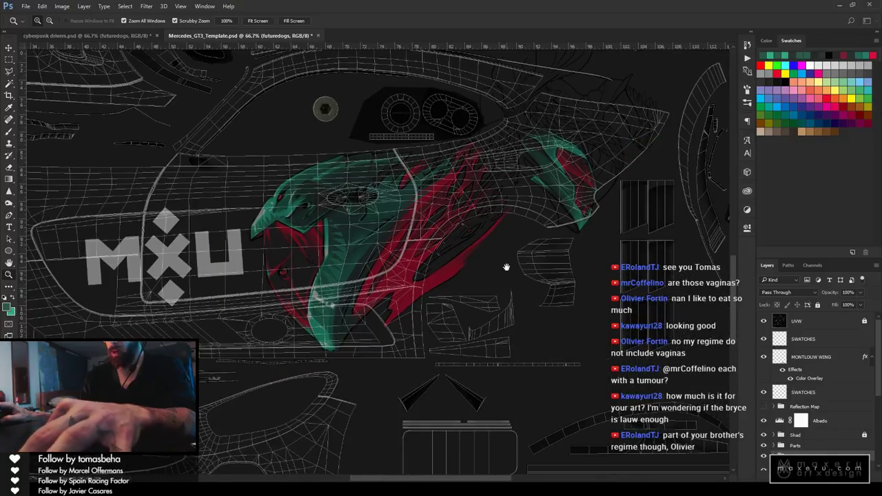
left_click_drag(506, 265, 675, 179)
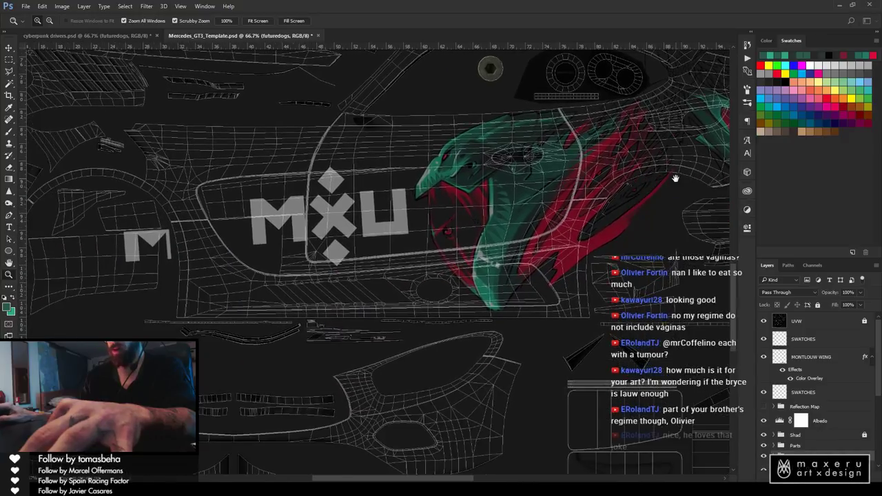
left_click_drag(281, 238, 487, 230)
left_click_drag(553, 236, 563, 344)
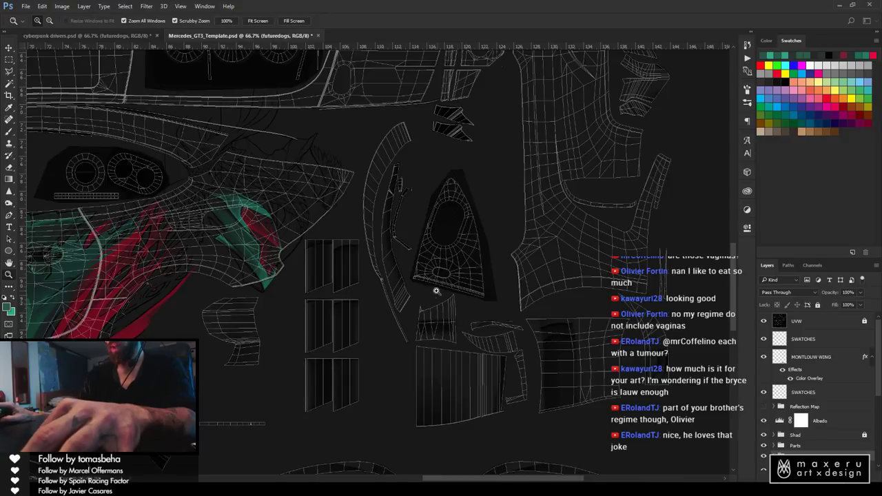
left_click_drag(418, 324, 413, 303)
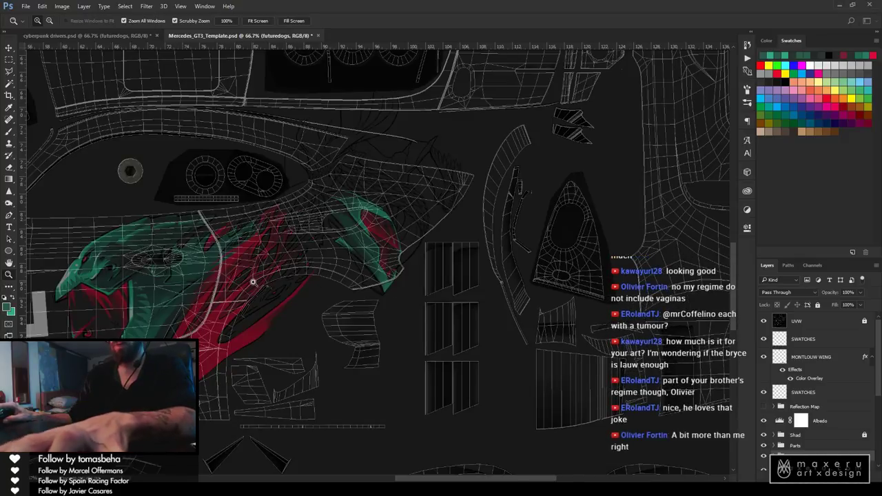
Scale the futuredogs group to about 96.8%, rotate it -0.35° and reposition it along the UVW wireframe of the car's side
key("ctrl+t")
left_click_drag(279, 216, 279, 249)
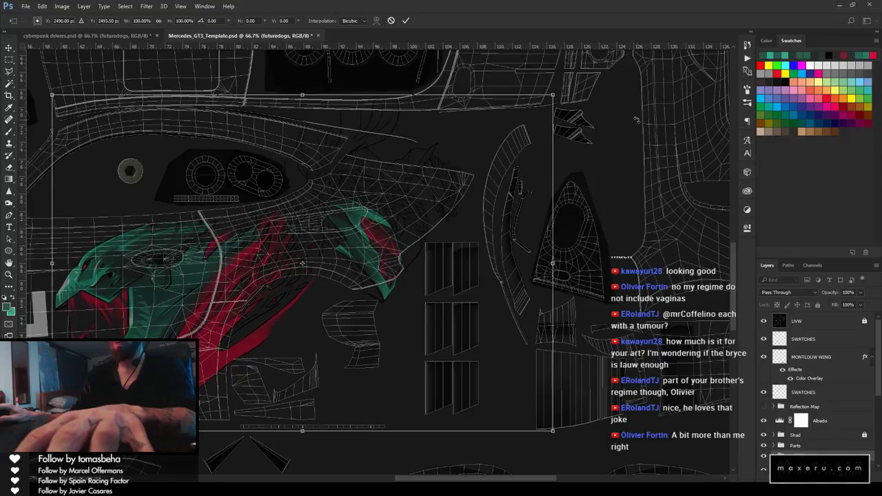
left_click_drag(637, 121, 637, 117)
left_click_drag(405, 182, 416, 181)
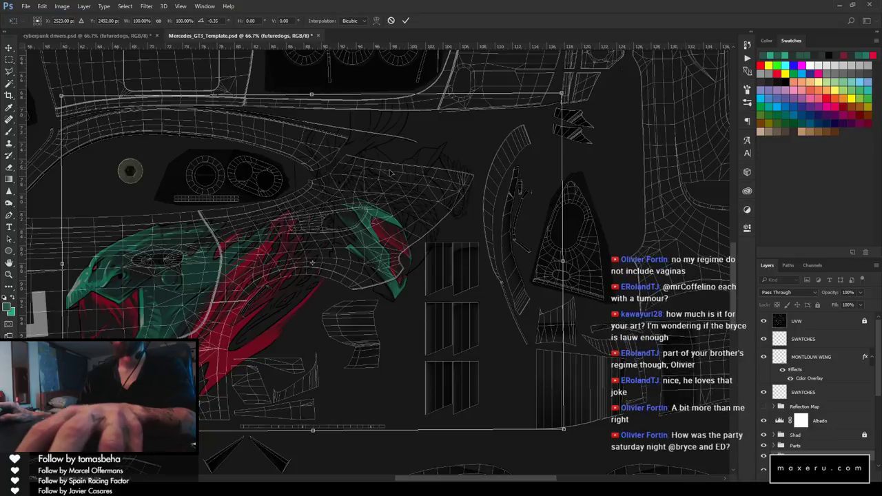
left_click_drag(558, 98, 543, 103)
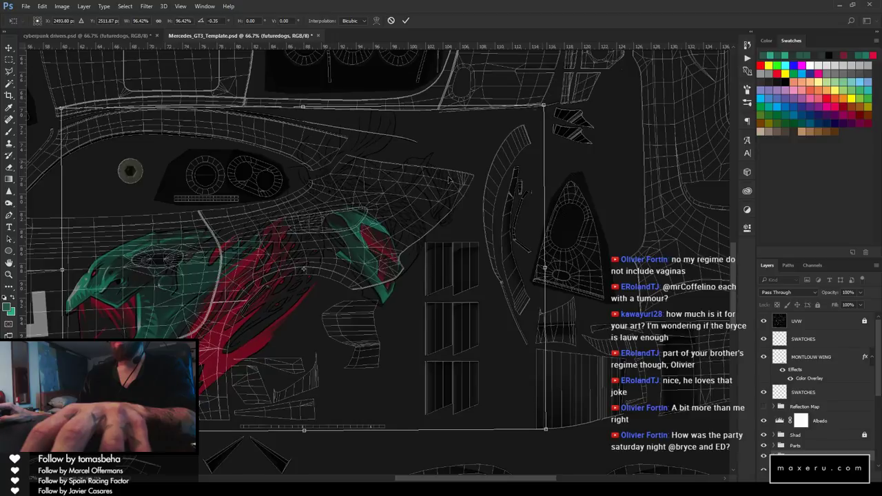
left_click_drag(397, 228, 381, 220)
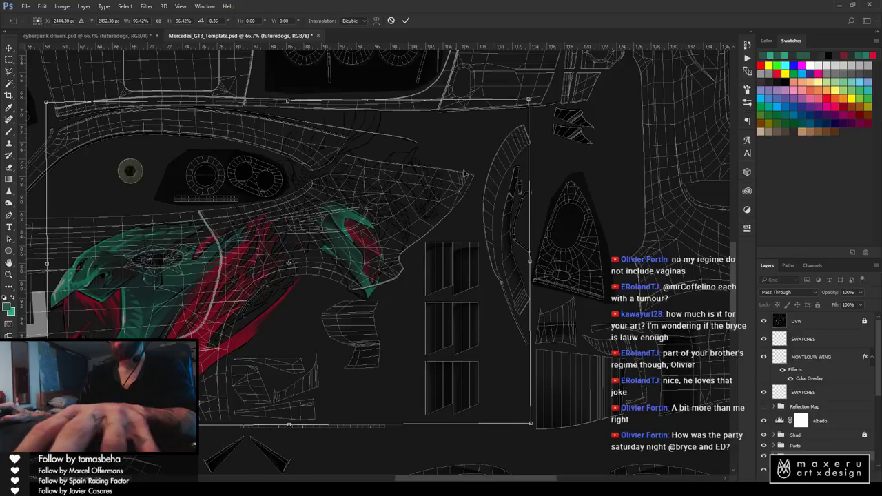
left_click_drag(529, 100, 531, 98)
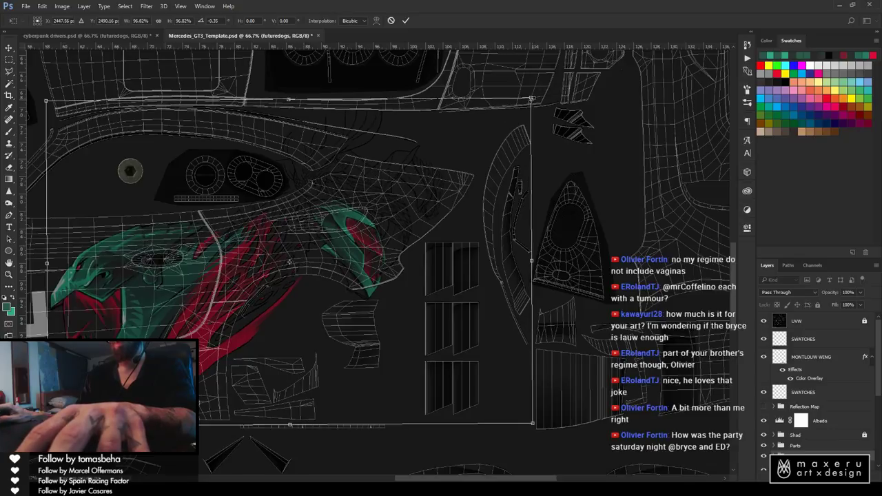
left_click_drag(352, 195, 352, 196)
key("Up")
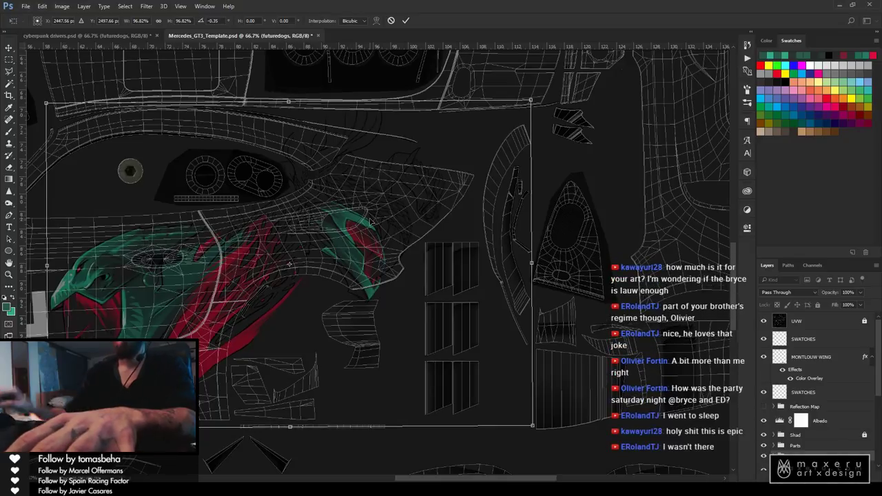
key("Return")
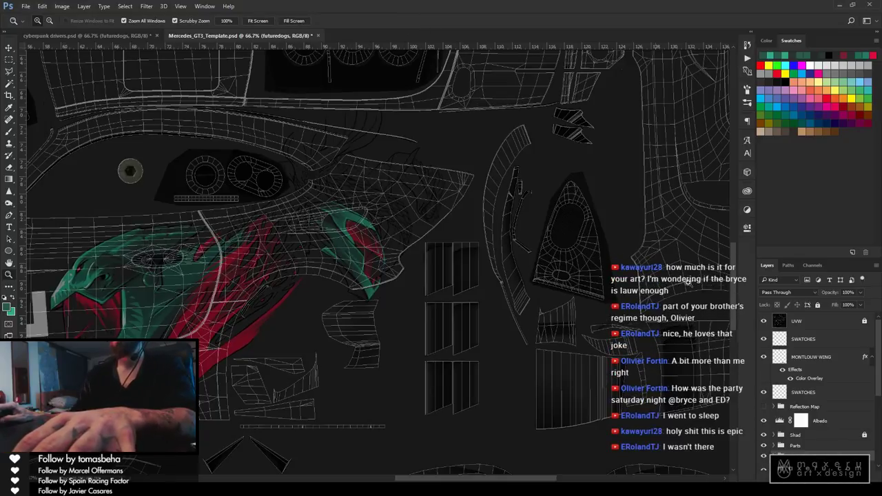
Hide the UVW wireframe layer and save Mercedes_GT3_Template.psd
left_click(763, 321)
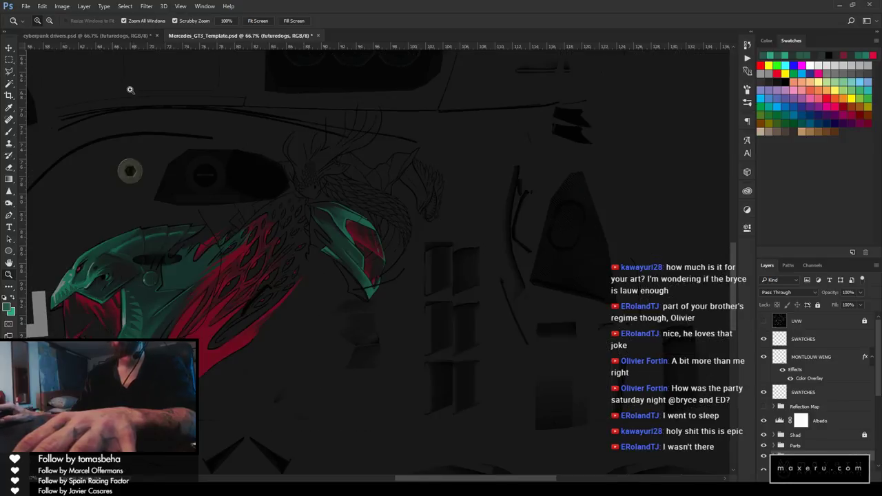
left_click(25, 6)
left_click(55, 107)
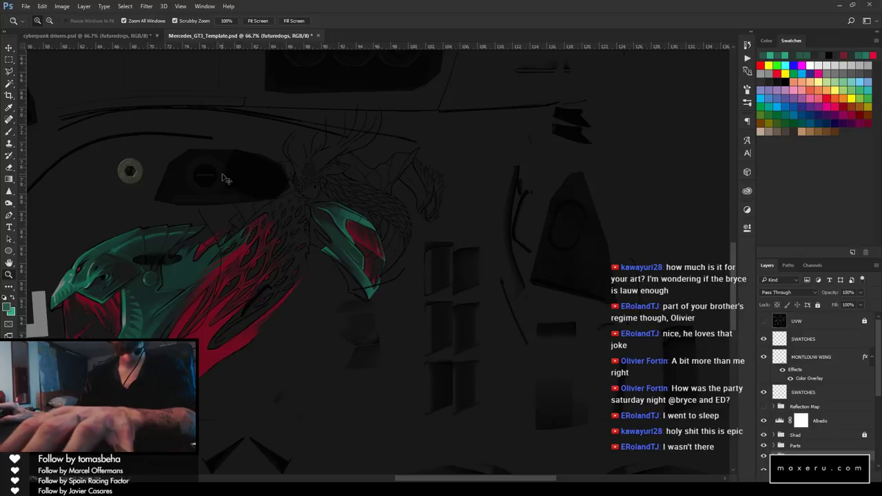
key("ctrl+s")
Export the template as DDS over _max_70_alt in the MERCSLSGT3_2 folder, using DXT5 ARGB 8 bpp interpolated alpha with generated MIP maps
left_click(25, 6)
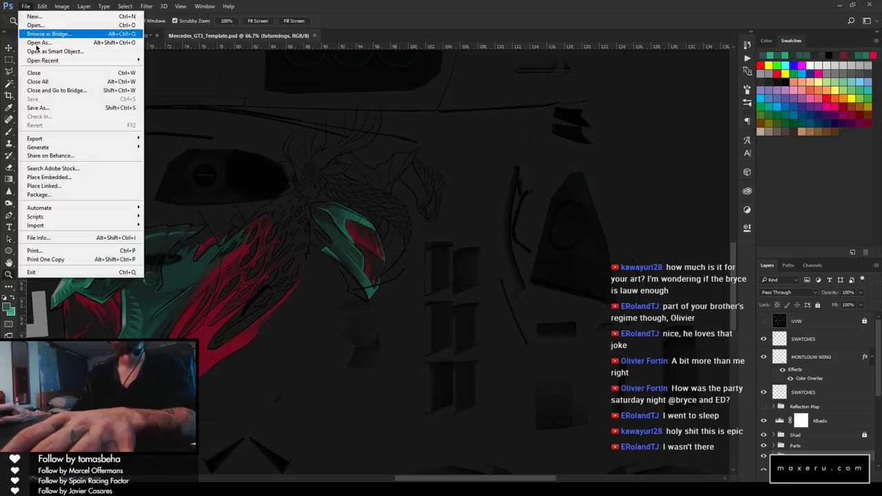
left_click(41, 109)
left_click(165, 168)
left_click(124, 204)
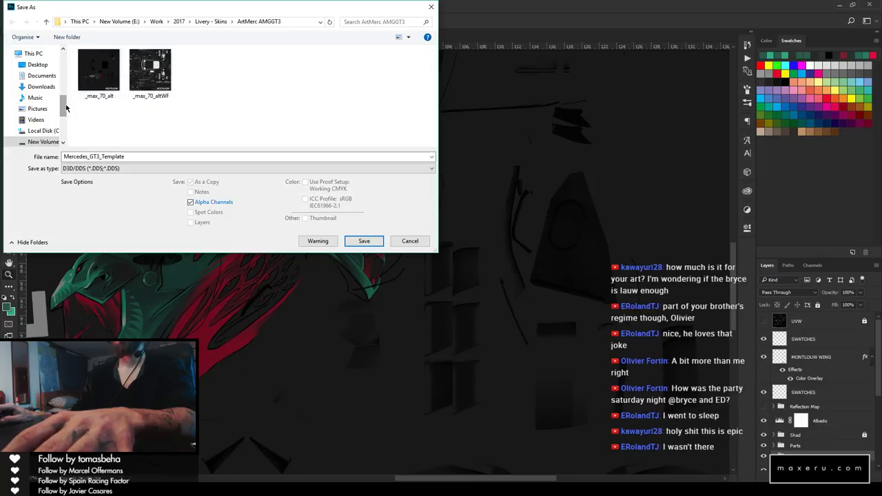
scroll(40, 84, "up", 5)
left_click(40, 84)
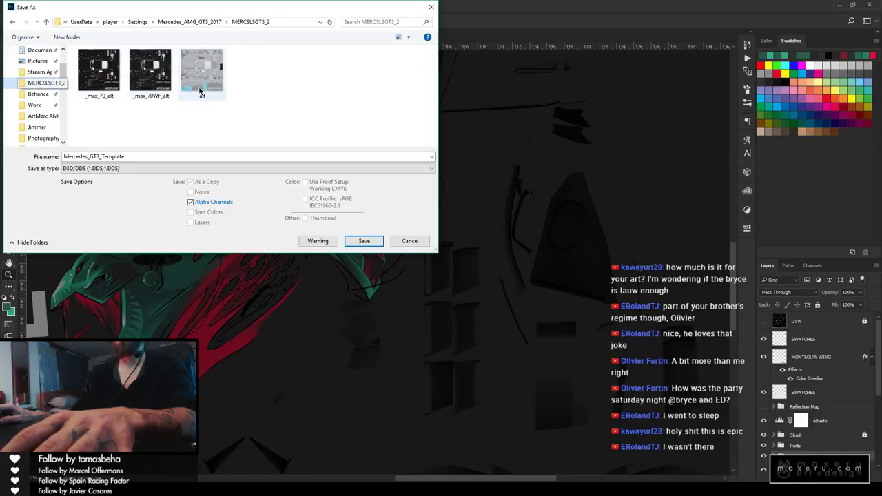
double_click(98, 76)
left_click(464, 246)
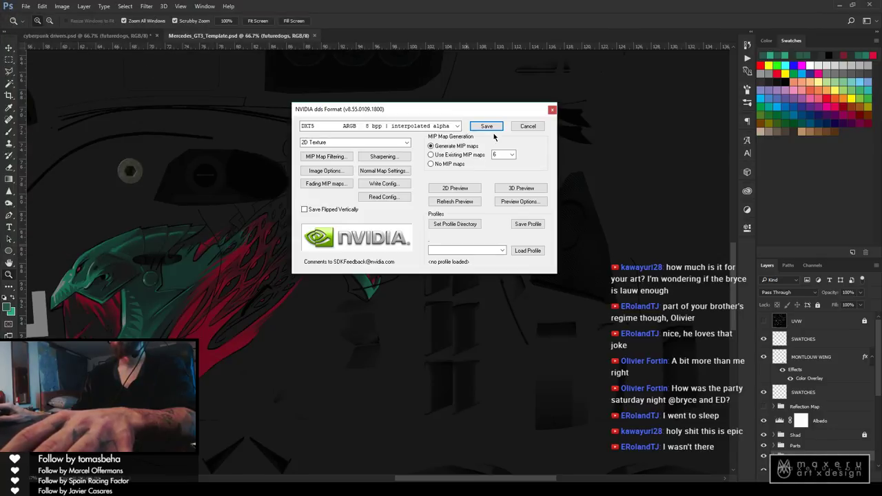
left_click(492, 128)
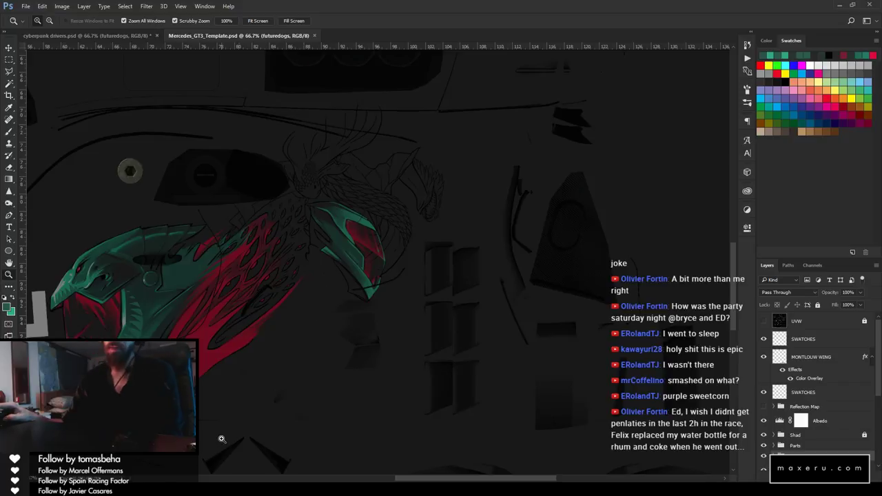
Switch to rFactor 2, load the updated _MAX_70_ALT paint variant and inspect the helmet artwork on the car's side and rear
key("alt+Tab")
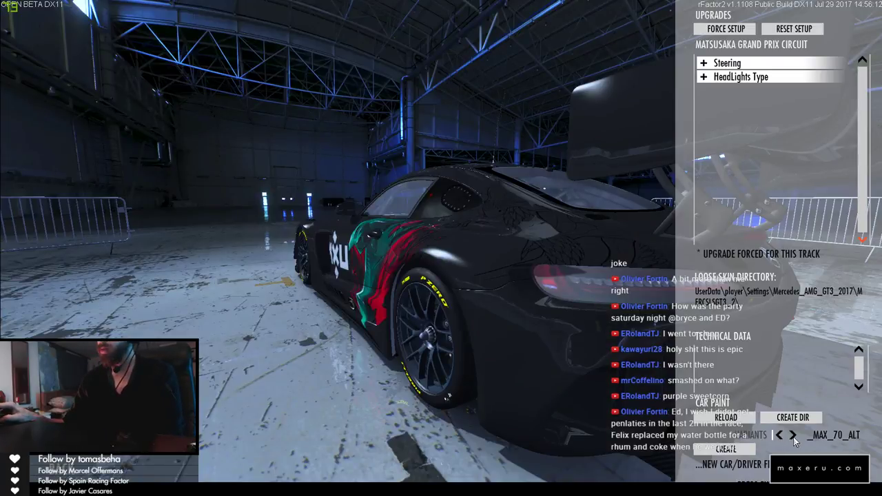
left_click(781, 434)
scroll(561, 293, "down", 5)
left_click_drag(602, 285, 592, 355)
scroll(526, 315, "up", 4)
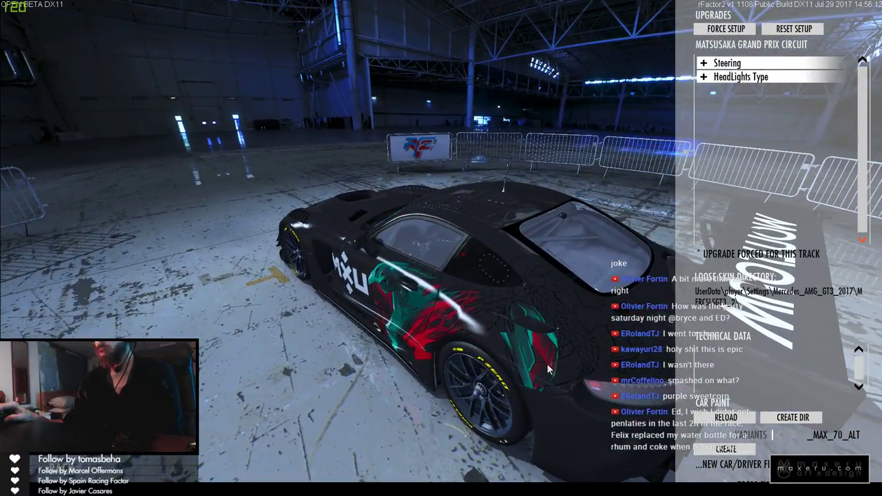
scroll(555, 396, "up", 3)
scroll(550, 368, "down", 4)
left_click_drag(551, 368, 569, 294)
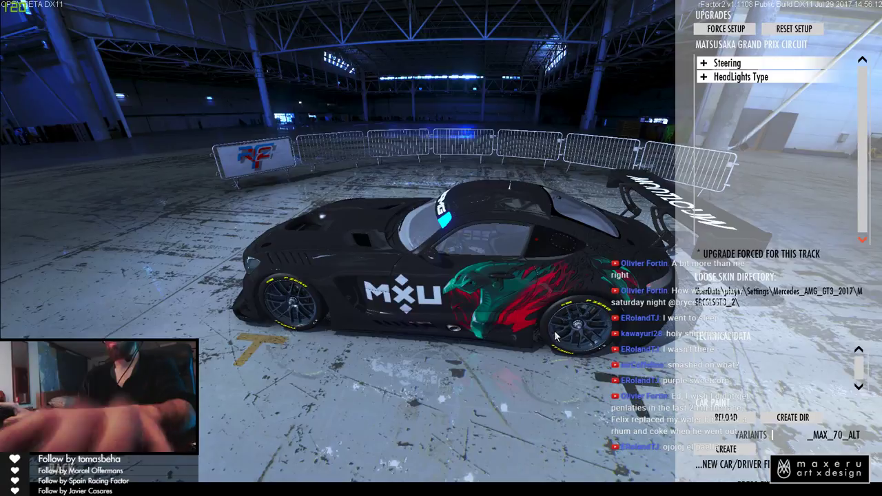
Switch back to Photoshop, expand the futuredogs group in cyberpunk drivers.psd and hide the Futuredog1 copy group
key("alt+Tab")
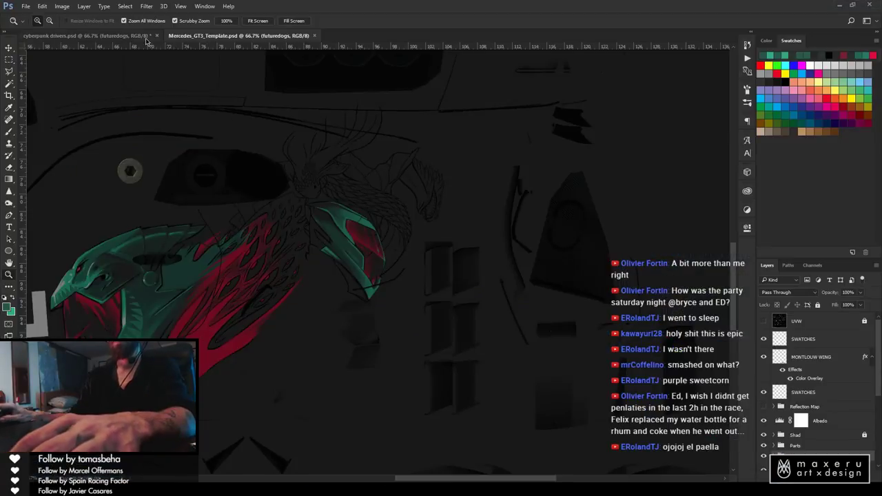
left_click(146, 41)
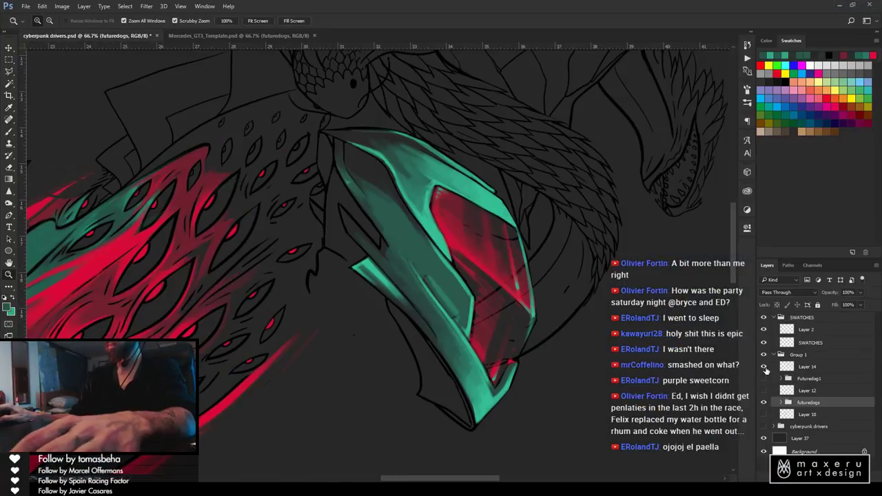
left_click(780, 402)
scroll(765, 406, "down", 1)
left_click(762, 401)
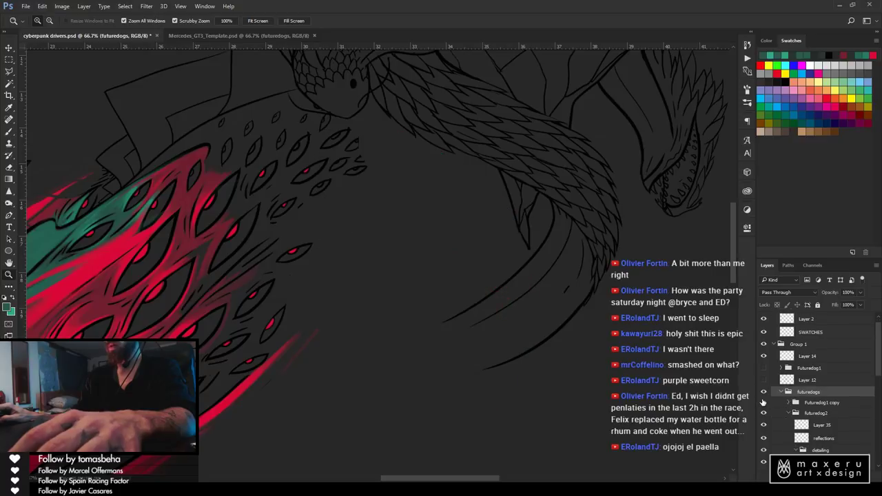
Activate the Brush tool and select Layer 29 in Group 2 of the futuredog2 group
left_click(391, 301, "alt")
left_click(392, 302, "alt")
left_click(391, 302, "alt")
left_click_drag(365, 341, 558, 307)
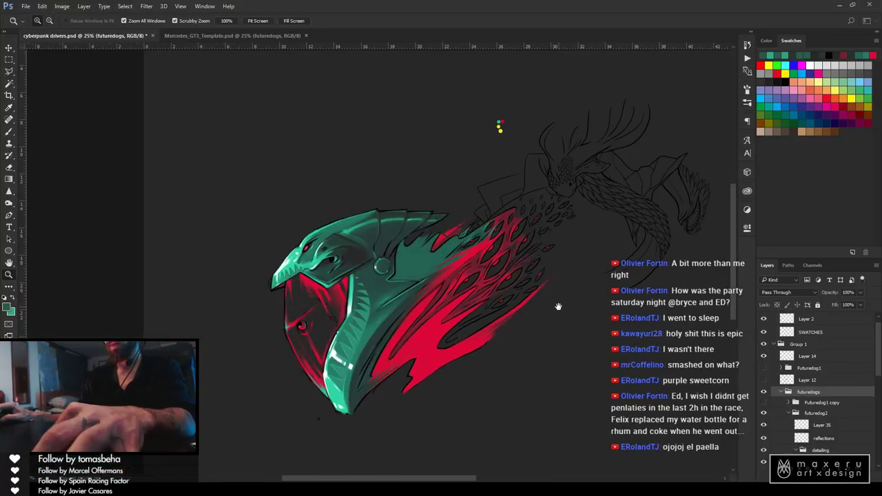
left_click_drag(560, 269, 411, 306)
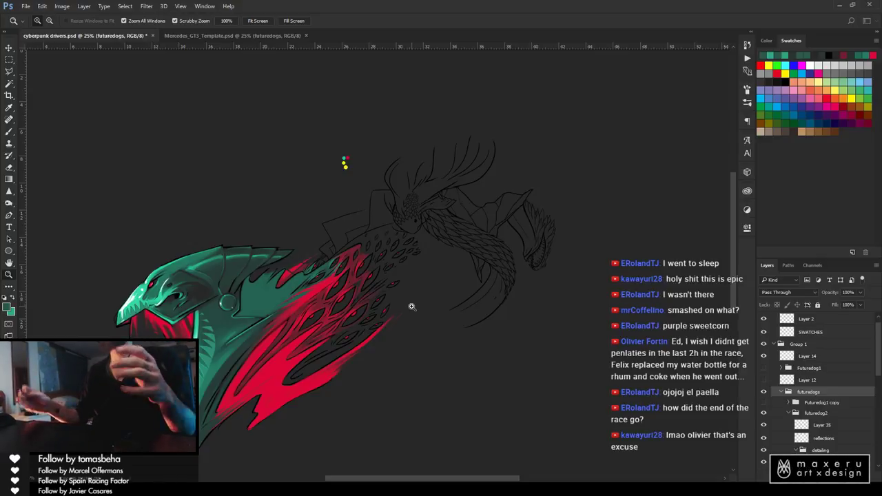
left_click(419, 253)
left_click(418, 253)
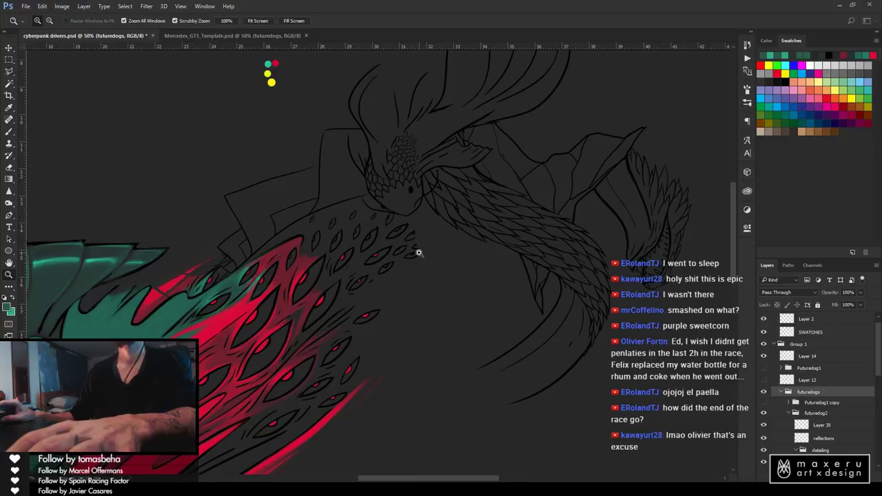
left_click(419, 253)
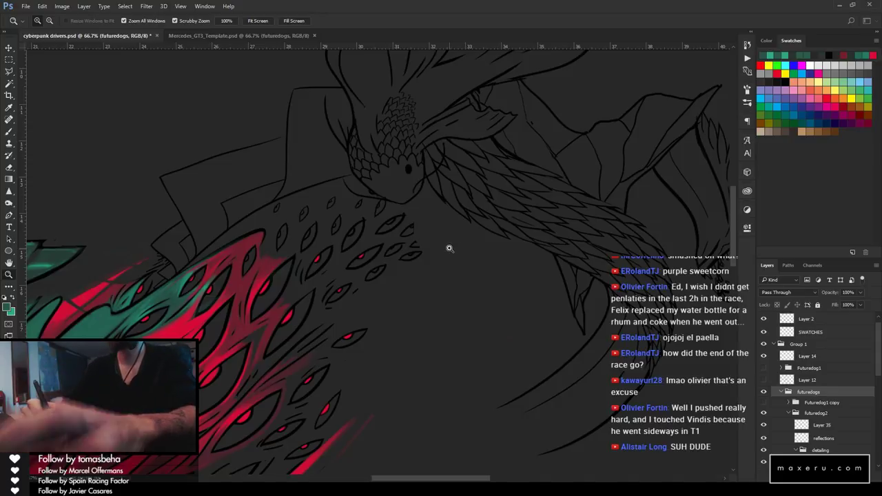
key("b")
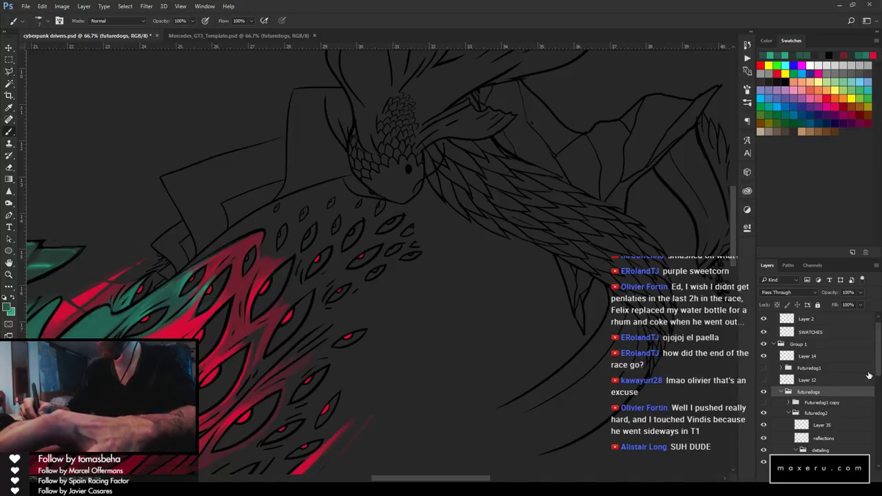
left_click_drag(877, 356, 871, 384)
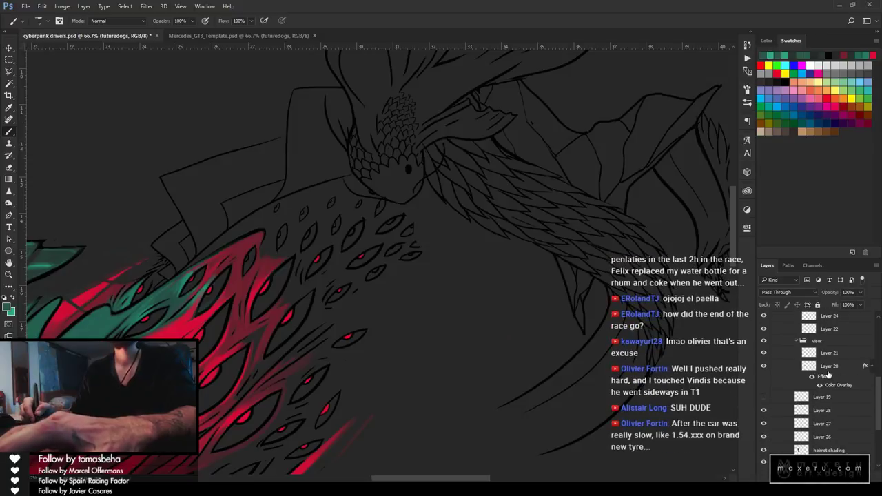
left_click_drag(878, 390, 878, 430)
left_click(819, 407)
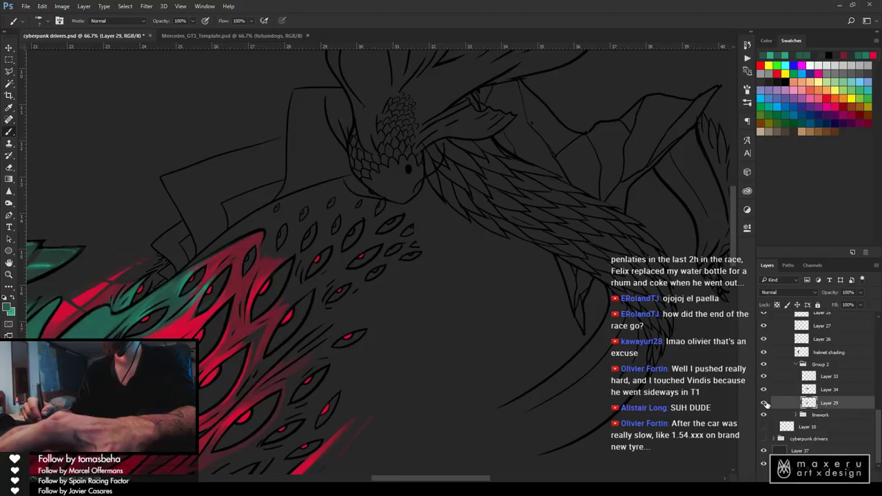
Toggle the visibility of Layer 29 and Layer 34 off and on to check what artwork each one holds
left_click(764, 403)
left_click(763, 404)
left_click(764, 389)
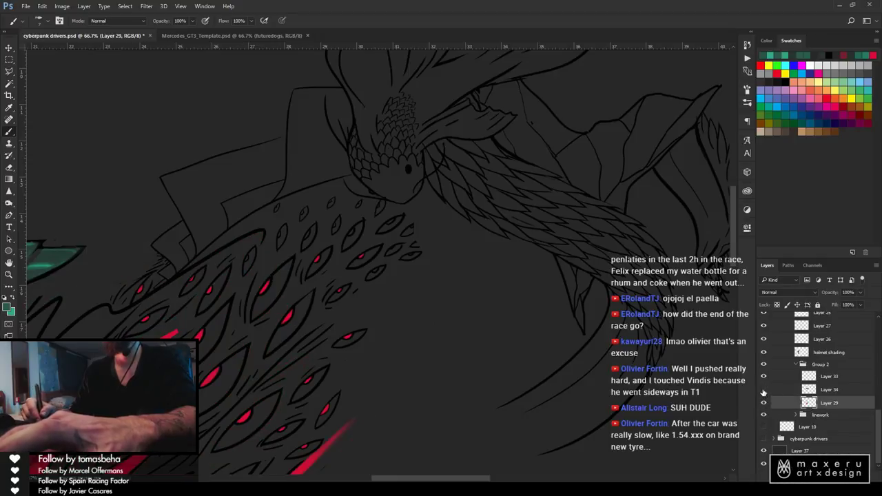
left_click(764, 389)
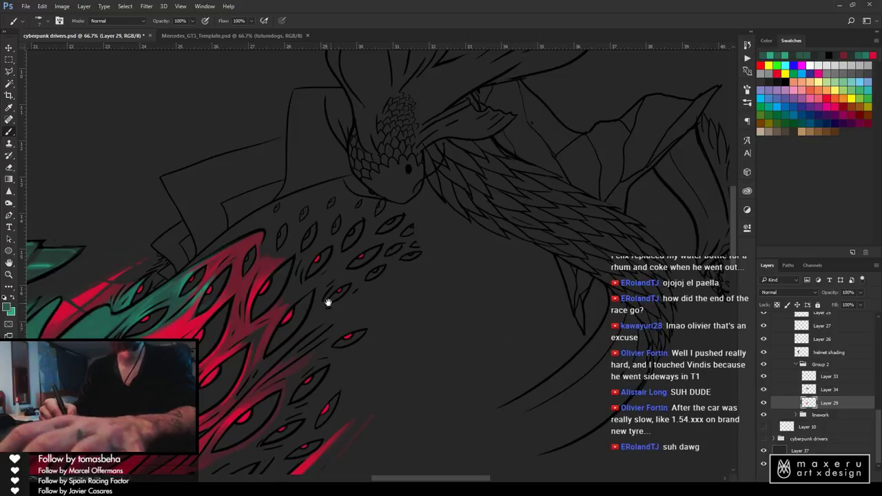
Sample the crimson from the eye-covered flame area as the background colour and return to the Brush tool
left_click_drag(296, 315, 463, 247)
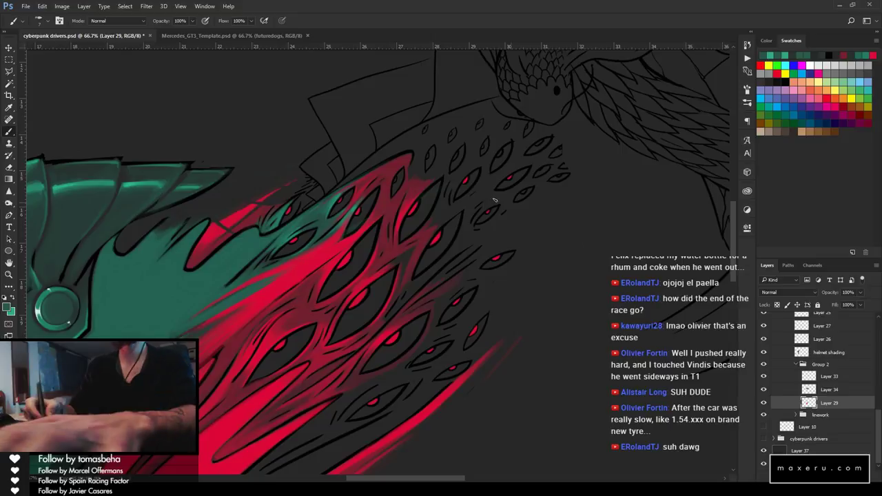
mouse_move(507, 261)
left_mouse_down()
mouse_move(423, 329)
mouse_move(455, 335)
mouse_move(393, 351)
mouse_move(382, 296)
left_mouse_up()
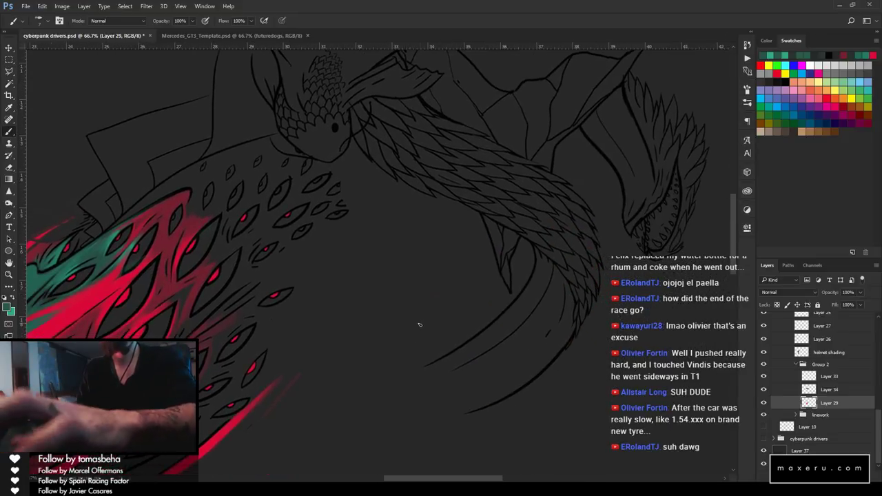
left_click_drag(373, 175, 383, 252)
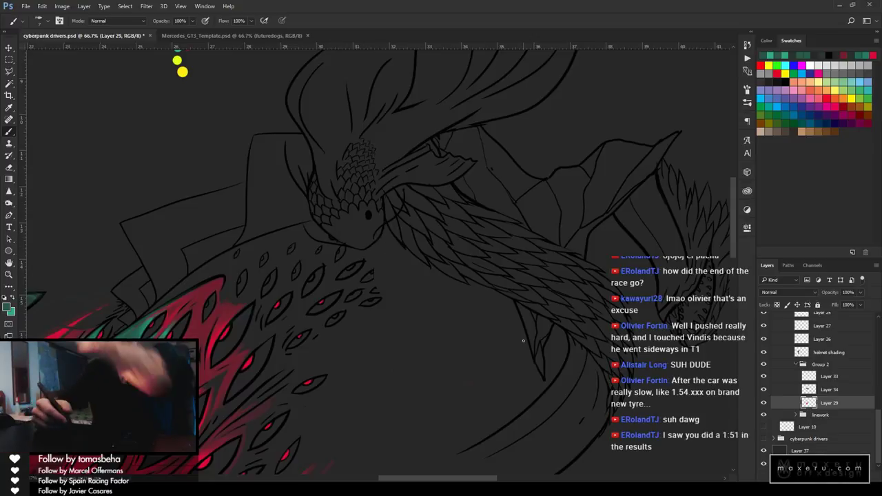
key("i")
left_click(204, 289)
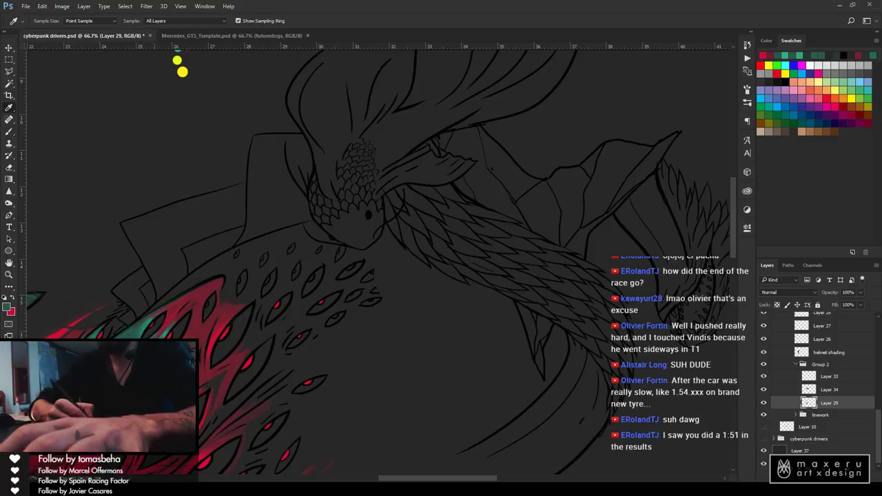
key("b")
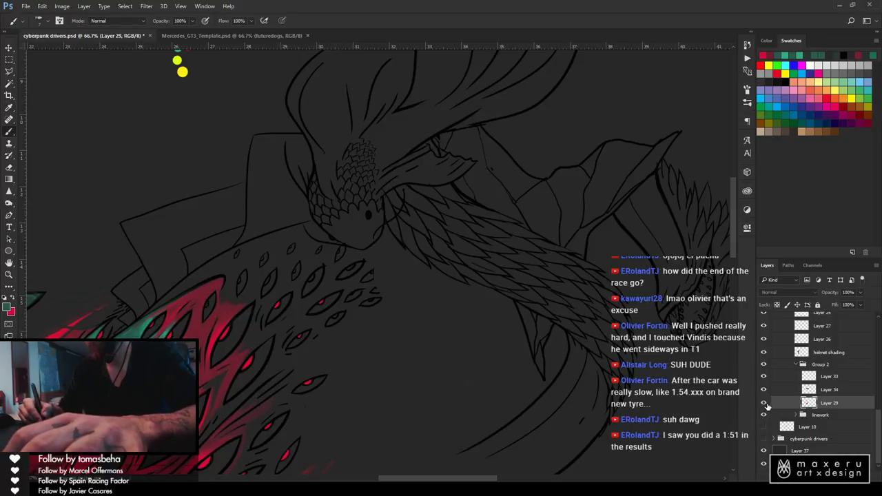
left_click_drag(306, 362, 396, 183)
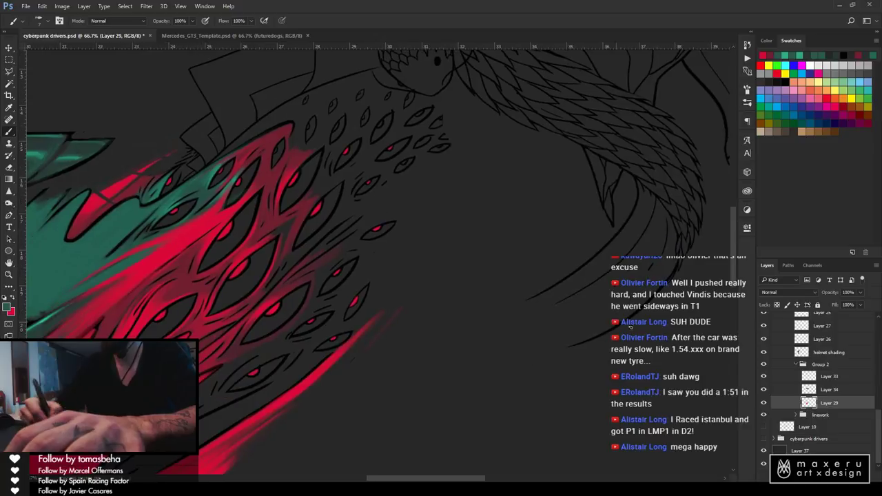
Toggle Layer 34 off and on to check its artwork, and merge it down into Layer 29
left_click(763, 390)
left_click(763, 390)
left_click(837, 390)
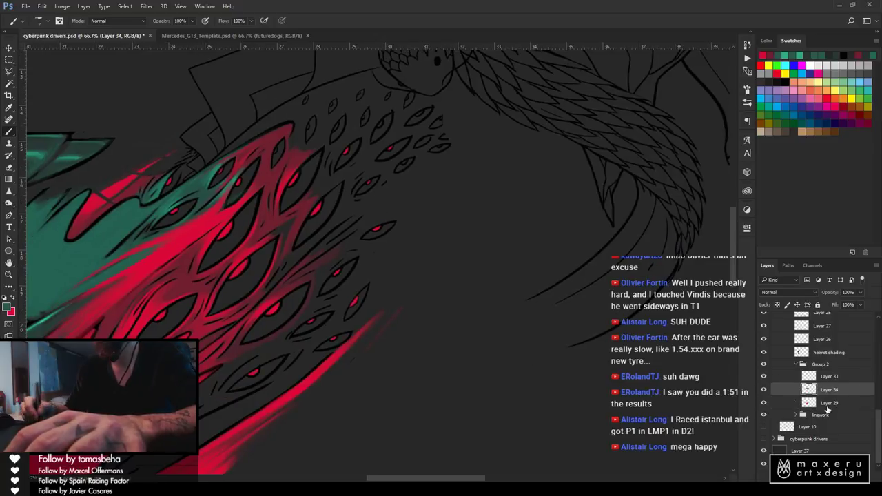
right_click(832, 400)
left_click(765, 347)
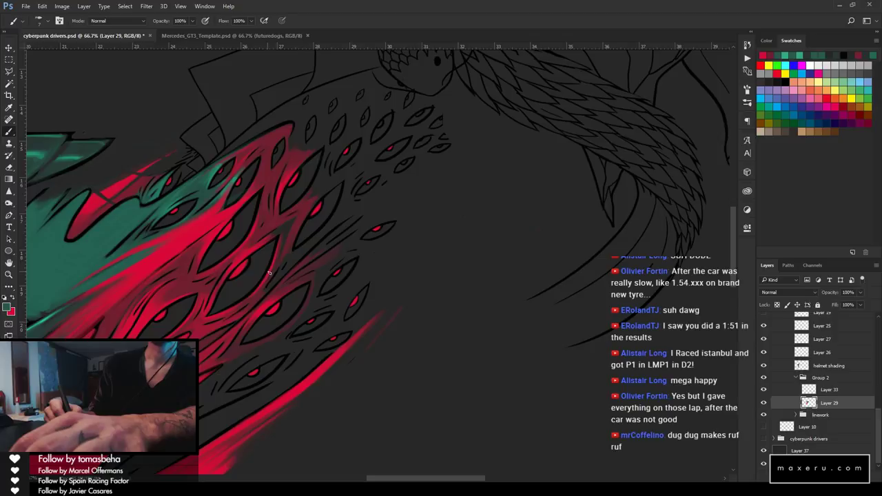
Add a new layer above Layer 29 in Group 2 and swap crimson to the foreground colour
left_click_drag(349, 148, 299, 293)
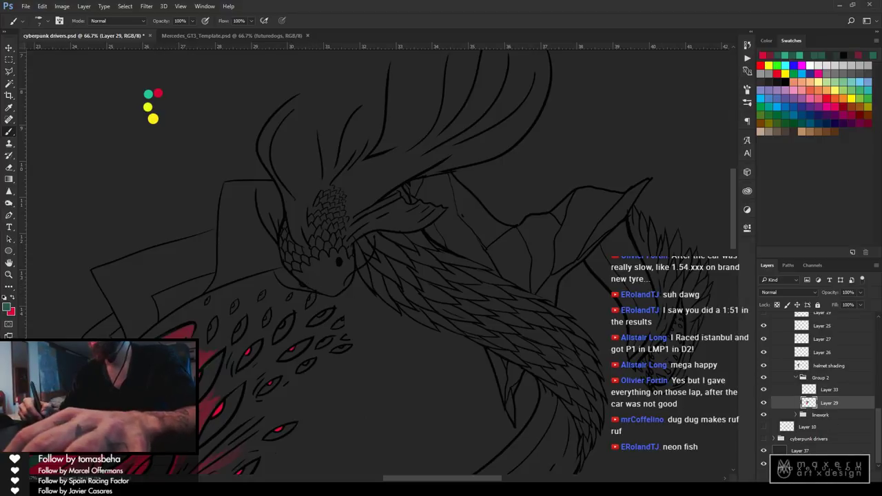
key("ctrl+shift+alt+n")
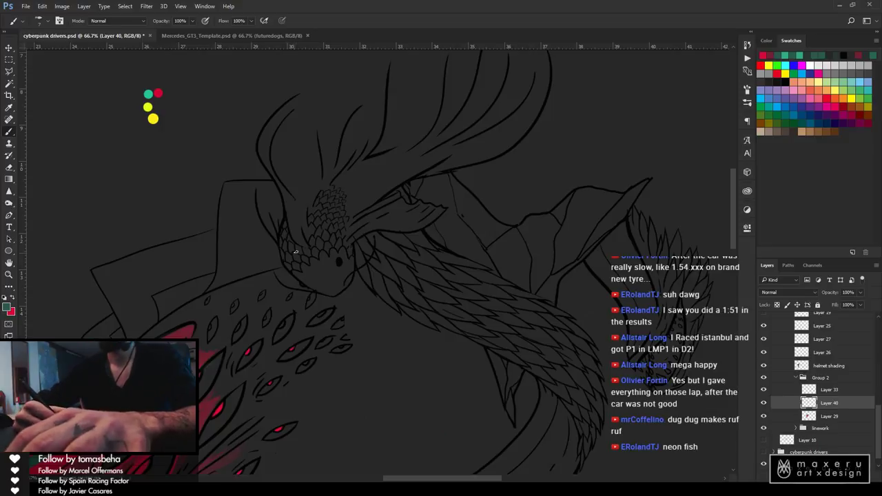
key("x")
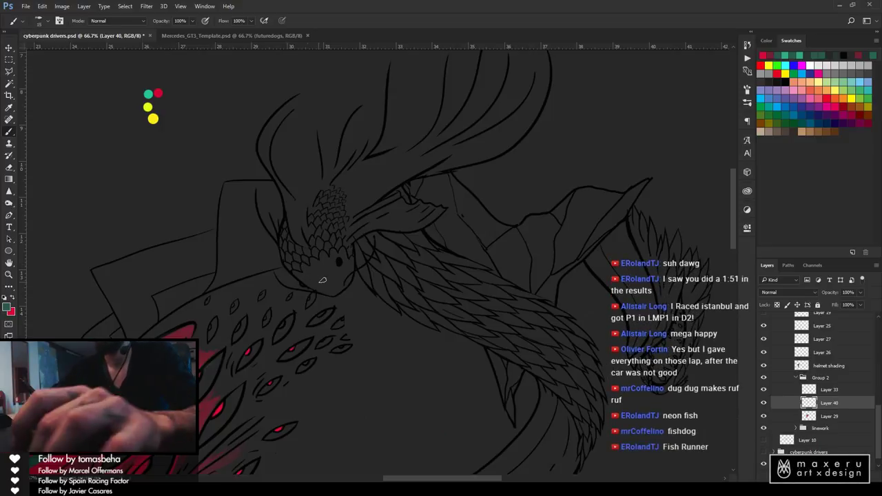
Paint a jagged crimson patch on the fish's face, from the lower jaw edge up to the nearest scale tips
key("z")
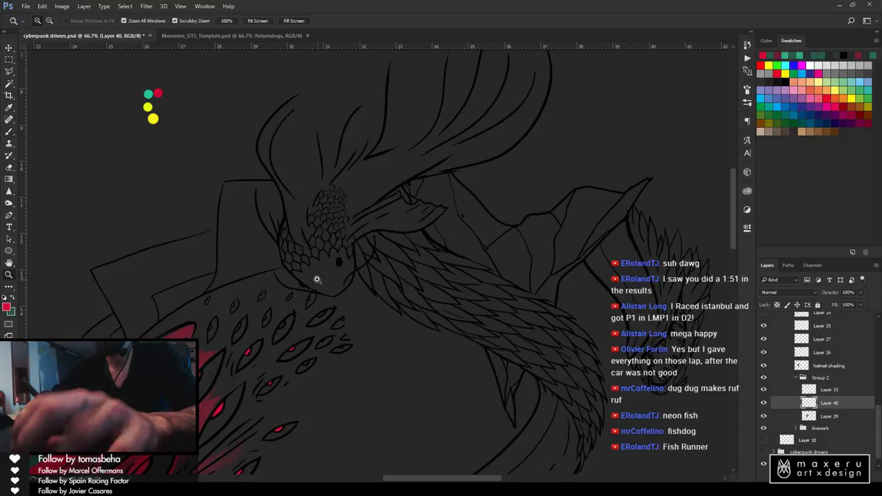
left_click(317, 278)
left_click(316, 280)
key("b")
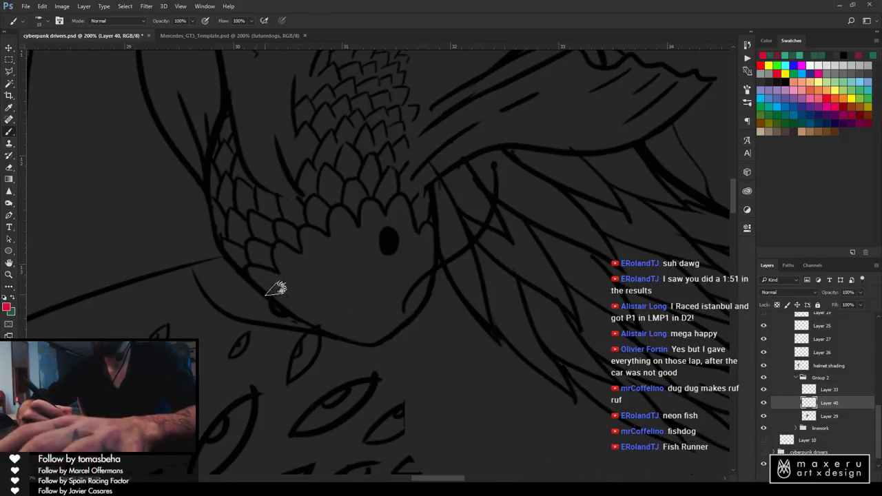
mouse_move(255, 269)
left_mouse_down()
mouse_move(300, 312)
mouse_move(254, 278)
mouse_move(310, 321)
mouse_move(258, 281)
mouse_move(365, 339)
left_mouse_up()
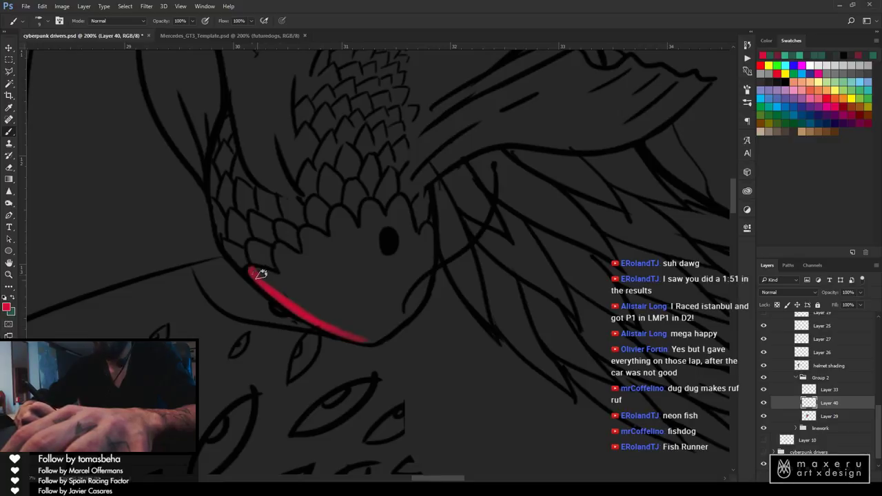
left_click_drag(258, 269, 331, 319)
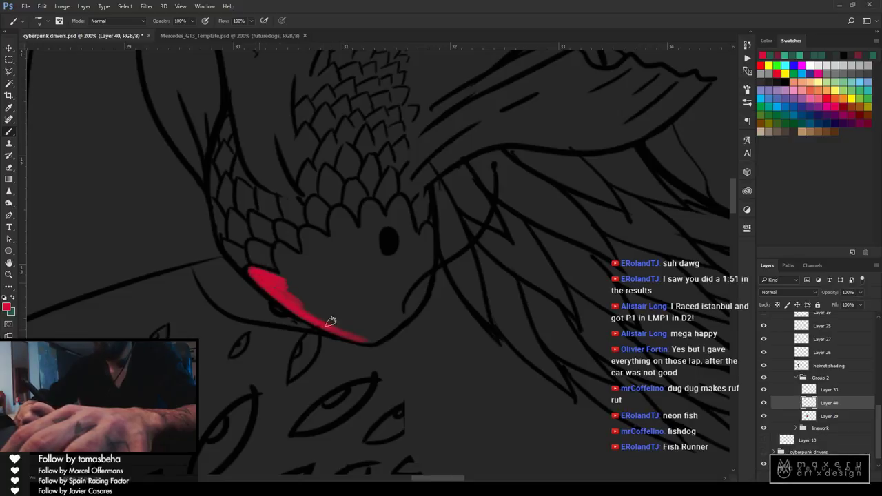
mouse_move(283, 275)
left_mouse_down()
mouse_move(280, 250)
mouse_move(287, 270)
mouse_move(284, 244)
mouse_move(308, 299)
mouse_move(289, 275)
mouse_move(314, 289)
mouse_move(290, 259)
mouse_move(327, 280)
mouse_move(291, 254)
mouse_move(350, 287)
left_mouse_up()
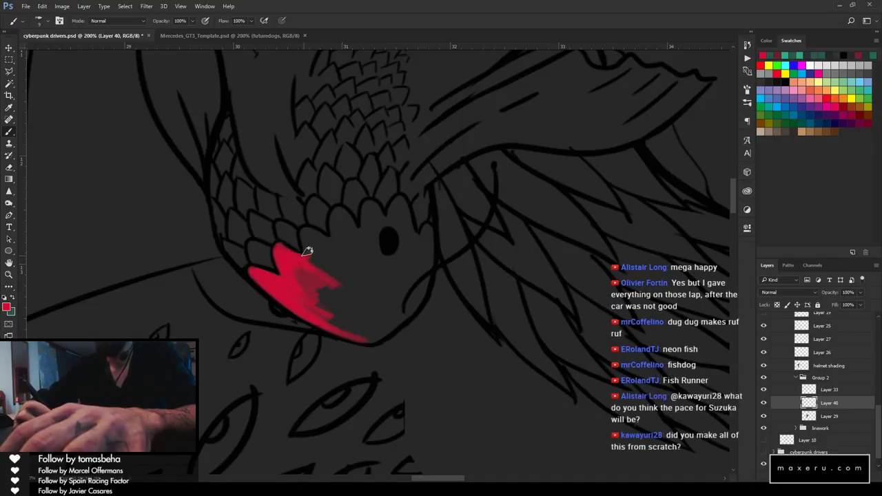
mouse_move(311, 241)
left_mouse_down()
mouse_move(313, 231)
mouse_move(333, 244)
mouse_move(312, 231)
left_mouse_up()
mouse_move(313, 236)
left_mouse_down()
mouse_move(319, 279)
mouse_move(294, 263)
mouse_move(306, 291)
mouse_move(283, 272)
mouse_move(319, 308)
left_mouse_up()
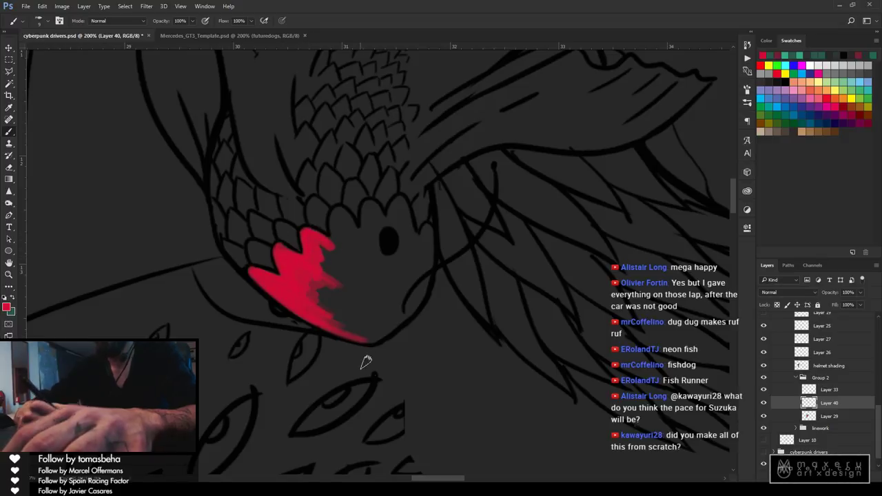
Collapse the Group 2, visor and detailing groups inside futuredog2 to tidy the layer stack
key("z")
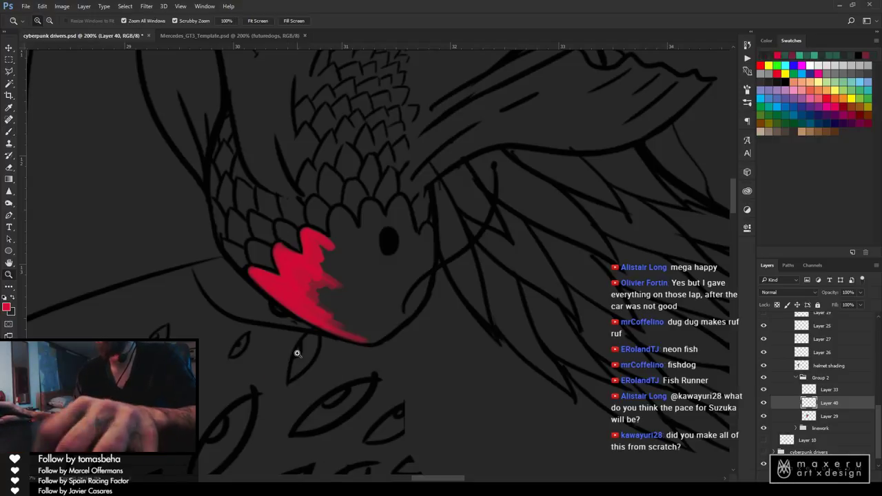
left_click(293, 352, "alt")
left_click(293, 352, "alt")
left_click(292, 352, "alt")
left_click(292, 352, "alt")
left_click_drag(305, 421, 537, 242)
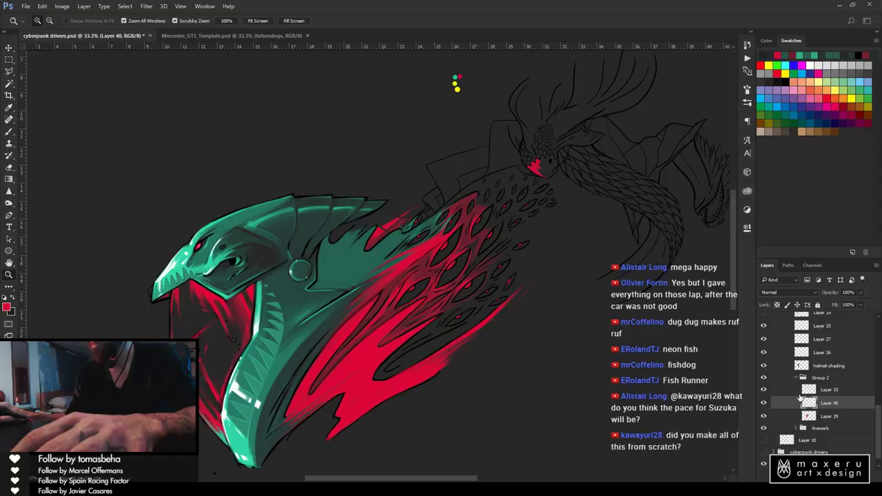
left_click(799, 378)
scroll(800, 375, "up", 4)
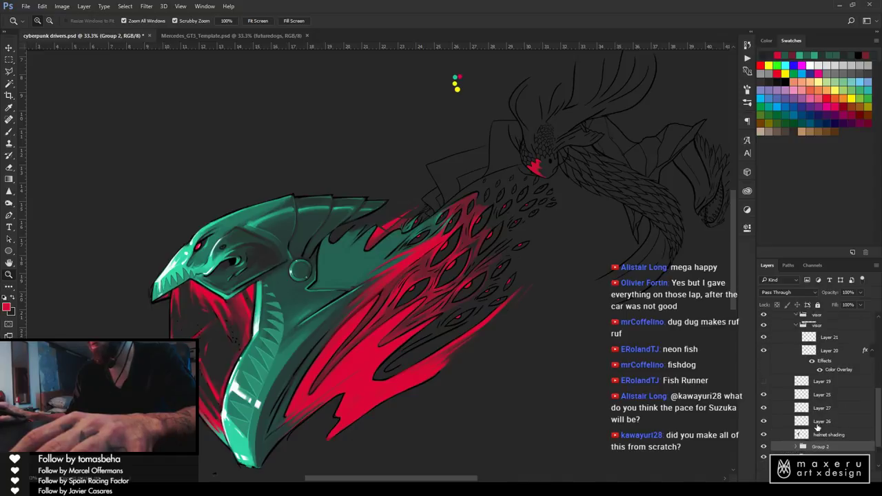
left_click(795, 335)
scroll(801, 369, "up", 3)
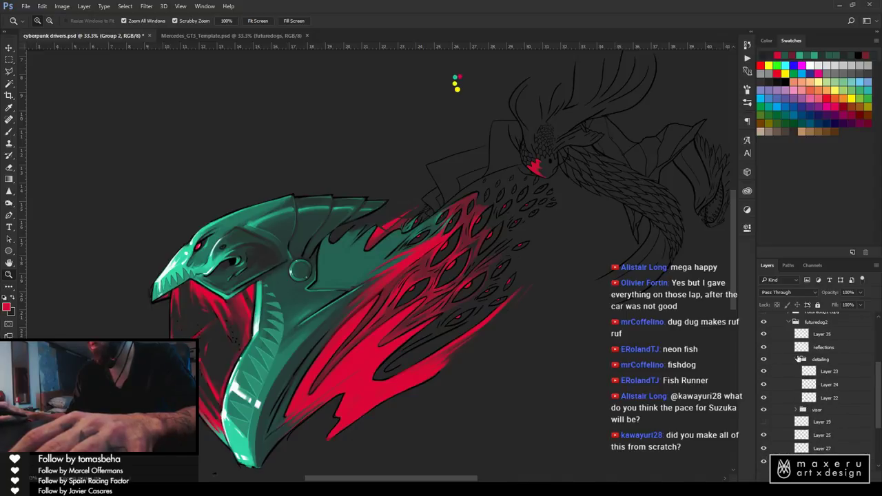
left_click(795, 359)
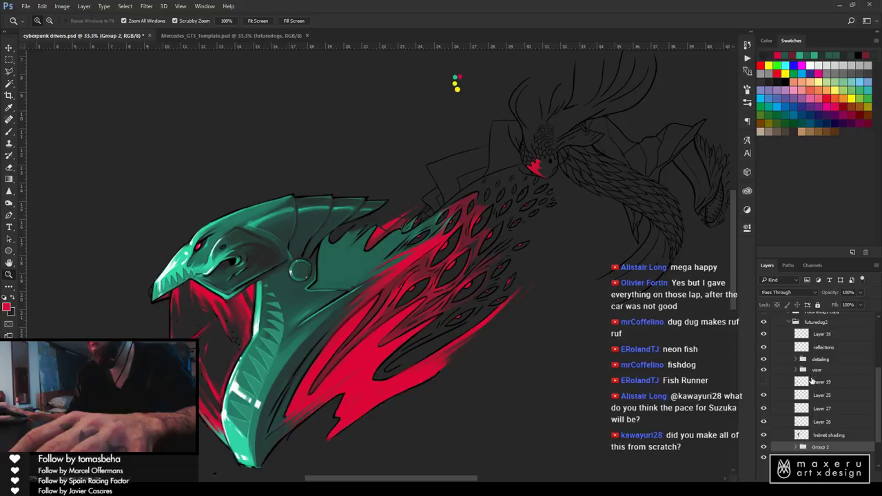
Group everything from Layer 35 down to Group 2 in futuredog2 and name the new group colour
left_click(823, 334)
left_click(820, 447, "shift")
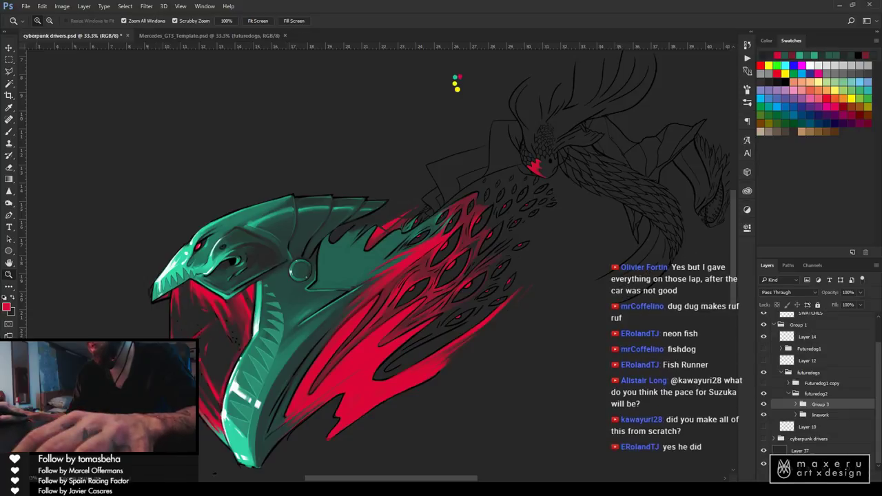
key("ctrl+g")
double_click(820, 406)
type("colour")
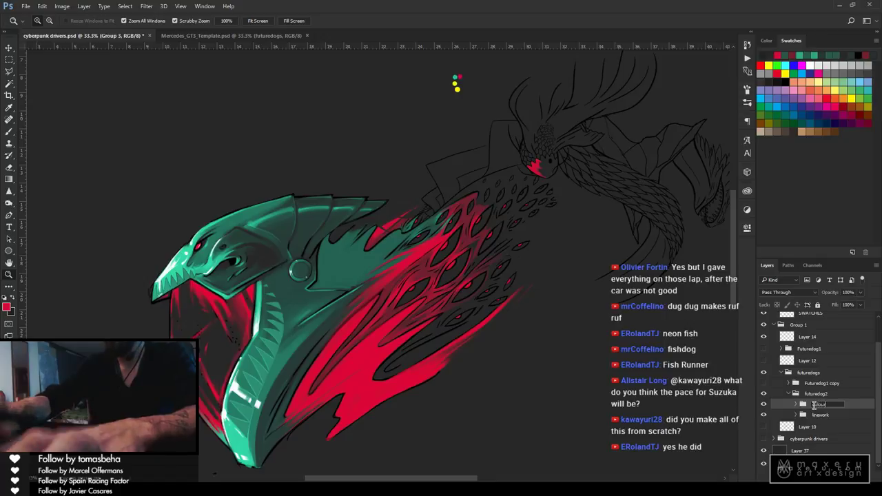
key("Return")
Hide the colour group to inspect the bare linework, and show the group again
left_click(763, 404)
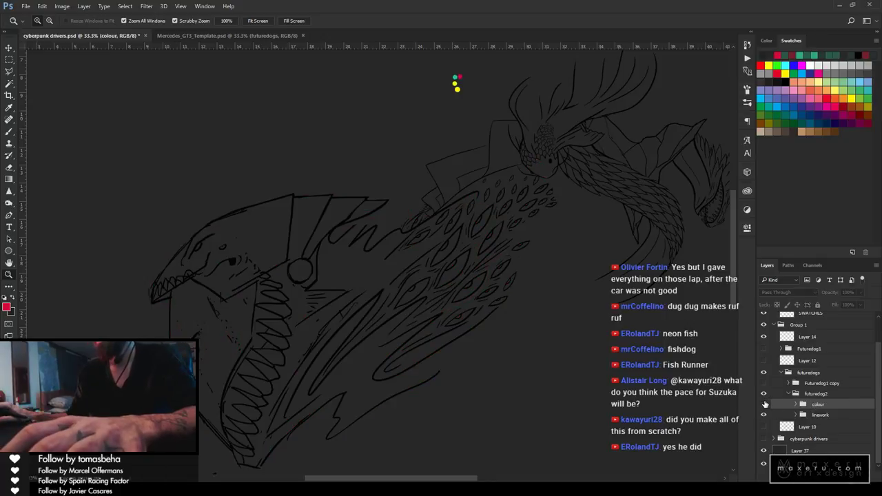
left_click(466, 307, "alt")
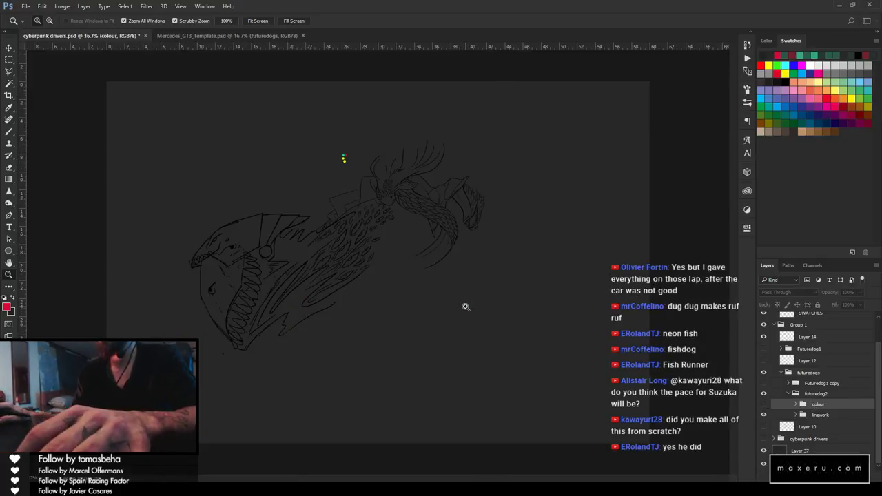
left_click_drag(324, 274, 340, 271)
left_click(401, 289, "alt")
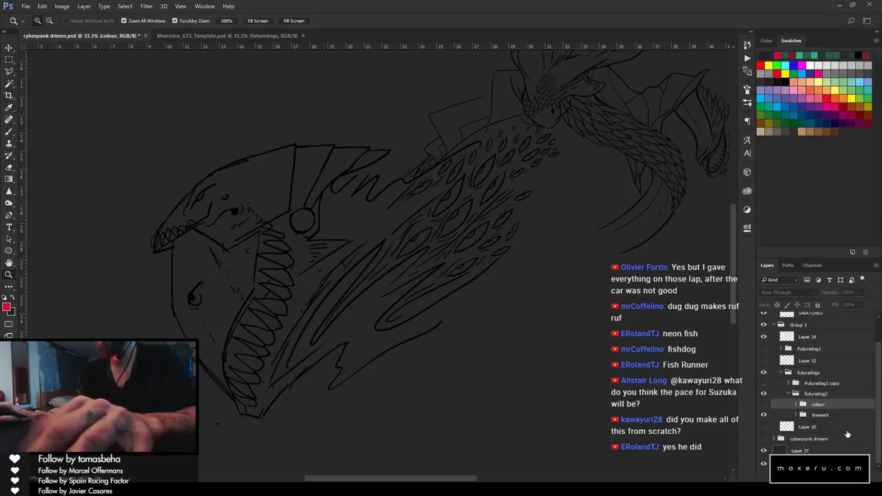
left_click(763, 404)
Expand the linework, colour and Group 2 groups and select Layer 40 for painting the fish's head
left_click(797, 415)
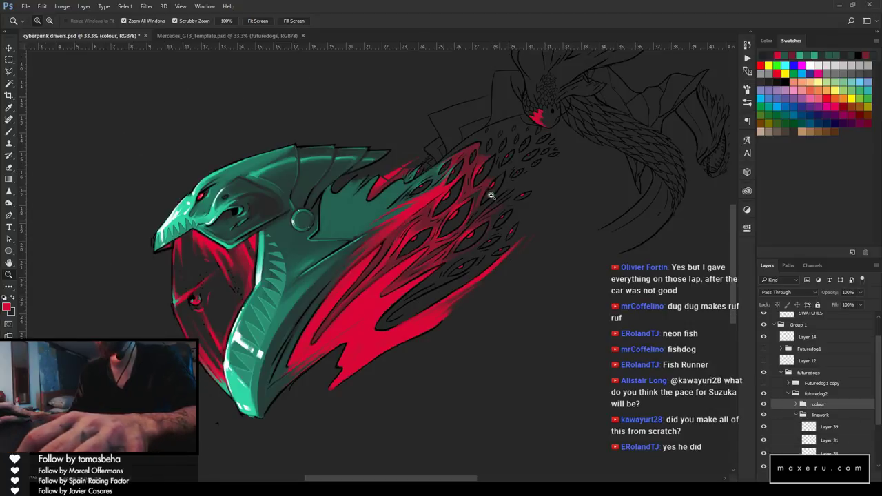
left_click(429, 206)
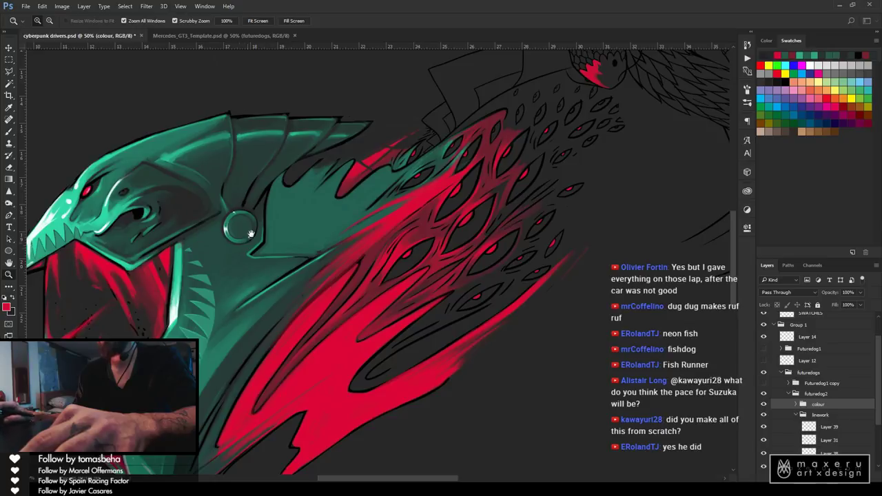
left_click_drag(564, 111, 427, 315)
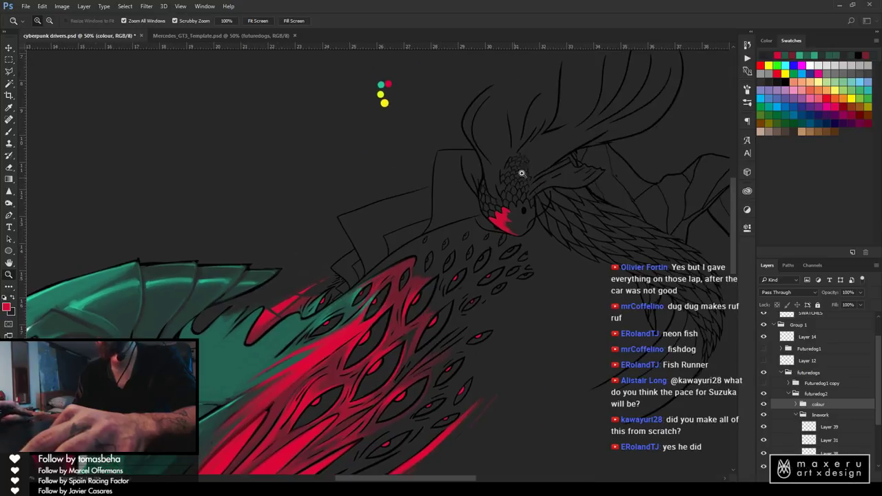
left_click_drag(521, 173, 545, 251)
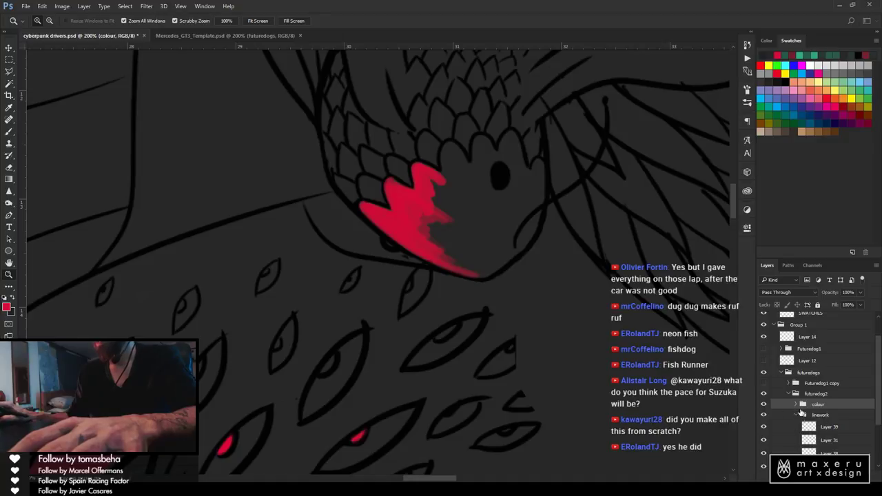
left_click(797, 405)
scroll(820, 386, "down", 3)
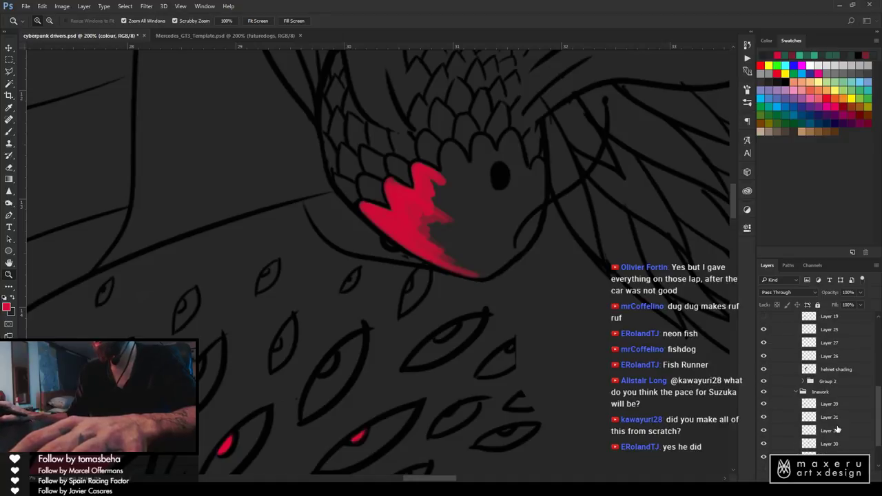
scroll(824, 369, "up", 1)
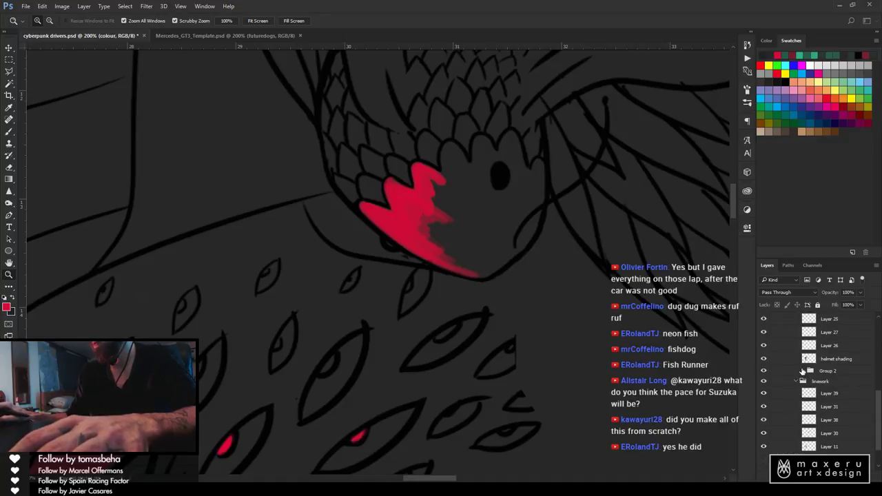
left_click(802, 370)
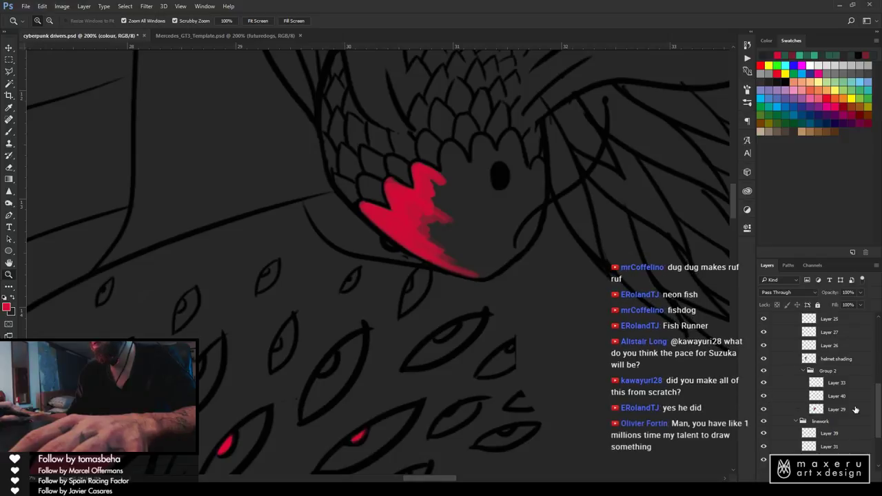
left_click(830, 396)
Extend the crimson with the Brush tool along the remaining scale tips and around the fish's eye
key("i")
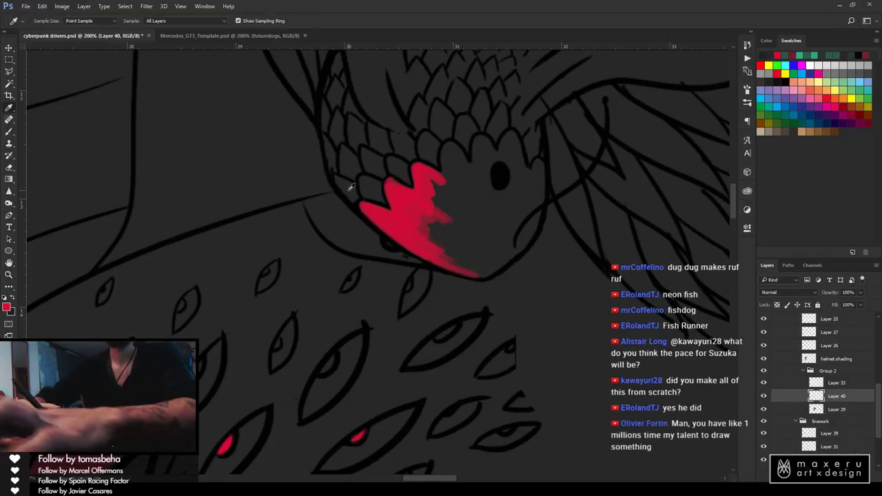
key("b")
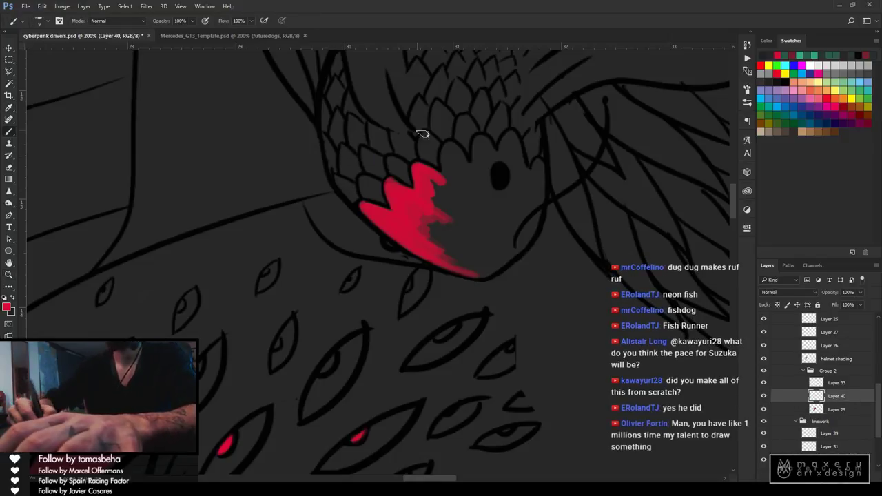
mouse_move(445, 177)
left_mouse_down()
mouse_move(459, 149)
mouse_move(449, 151)
mouse_move(449, 164)
mouse_move(454, 150)
mouse_move(461, 156)
mouse_move(452, 146)
mouse_move(468, 168)
mouse_move(454, 146)
mouse_move(463, 172)
mouse_move(454, 191)
mouse_move(433, 175)
mouse_move(418, 202)
mouse_move(436, 172)
left_mouse_up()
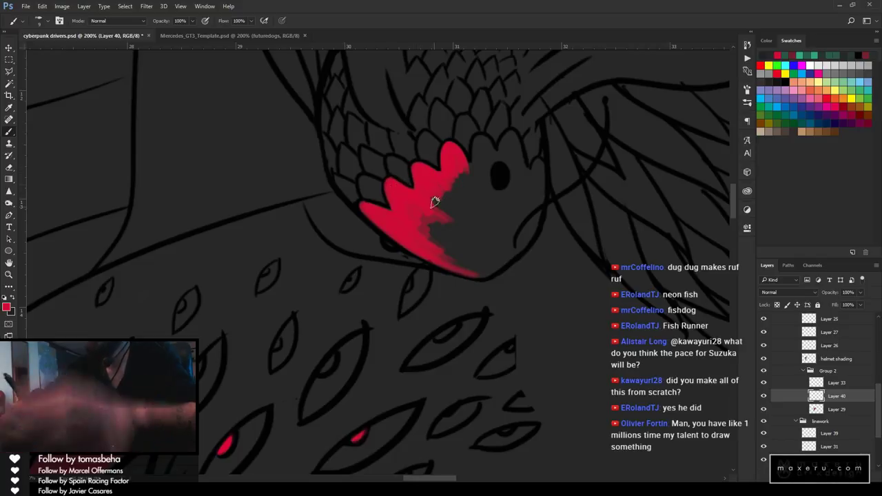
mouse_move(456, 156)
left_mouse_down()
mouse_move(476, 175)
mouse_move(481, 142)
mouse_move(494, 150)
mouse_move(482, 144)
mouse_move(499, 223)
left_mouse_up()
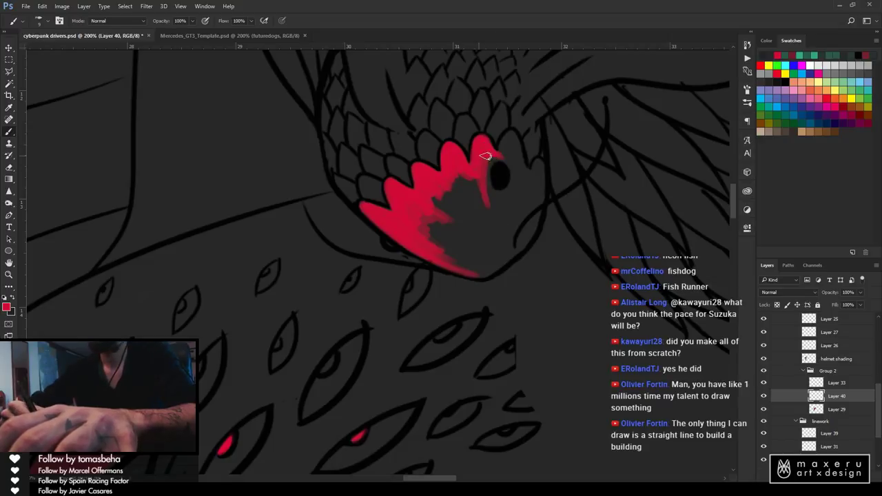
left_click_drag(485, 155, 502, 216)
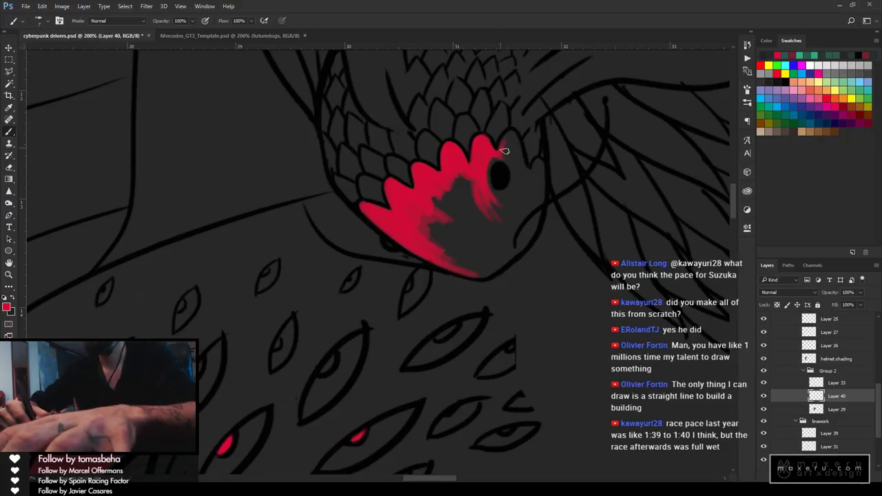
mouse_move(505, 146)
left_mouse_down()
mouse_move(516, 136)
mouse_move(507, 154)
mouse_move(515, 142)
mouse_move(522, 147)
left_mouse_up()
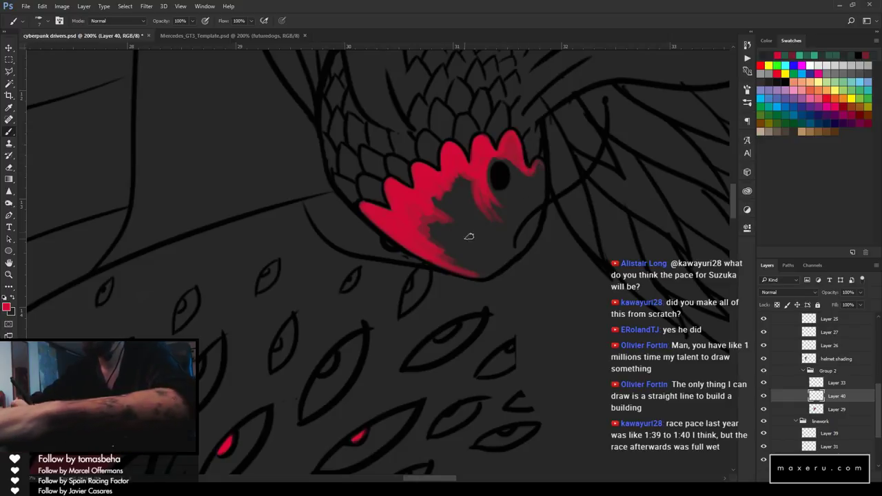
Fill the rest of the fish's face, around the eye and down to the chin, with a sampled darker crimson
key("x")
left_click(437, 245, "alt")
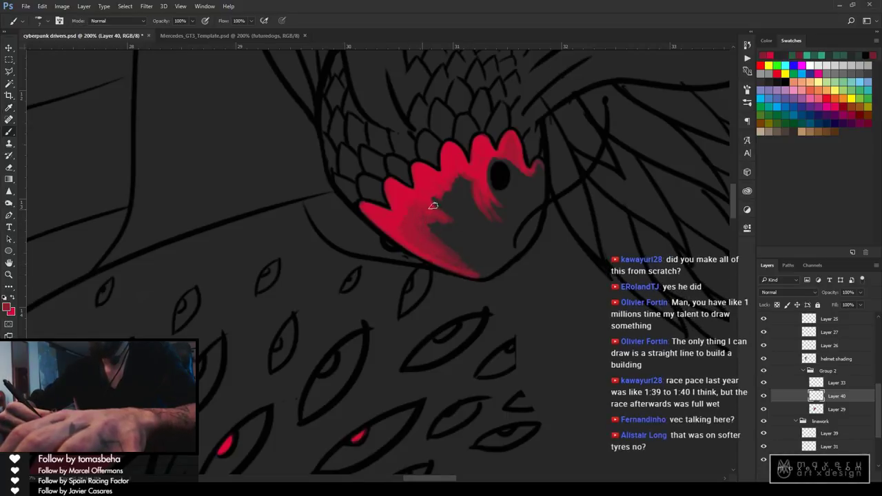
mouse_move(433, 205)
left_mouse_down()
mouse_move(460, 225)
mouse_move(436, 235)
mouse_move(462, 245)
mouse_move(455, 210)
mouse_move(437, 206)
mouse_move(439, 197)
mouse_move(456, 206)
mouse_move(455, 187)
mouse_move(485, 231)
mouse_move(464, 180)
mouse_move(470, 211)
mouse_move(469, 179)
mouse_move(518, 207)
mouse_move(427, 204)
mouse_move(515, 211)
mouse_move(503, 207)
mouse_move(532, 196)
mouse_move(512, 204)
left_mouse_up()
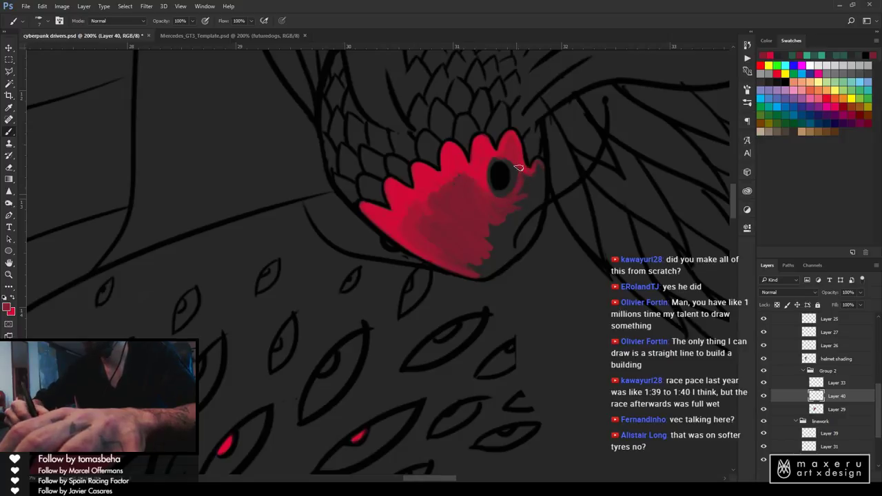
mouse_move(518, 167)
left_mouse_down()
mouse_move(518, 198)
mouse_move(530, 180)
mouse_move(533, 190)
mouse_move(541, 166)
mouse_move(525, 215)
mouse_move(486, 222)
mouse_move(524, 210)
mouse_move(535, 188)
mouse_move(497, 214)
mouse_move(531, 191)
mouse_move(507, 228)
mouse_move(539, 200)
mouse_move(510, 255)
mouse_move(537, 192)
mouse_move(501, 231)
mouse_move(521, 234)
mouse_move(529, 222)
mouse_move(516, 243)
mouse_move(539, 214)
mouse_move(509, 255)
mouse_move(537, 217)
left_mouse_up()
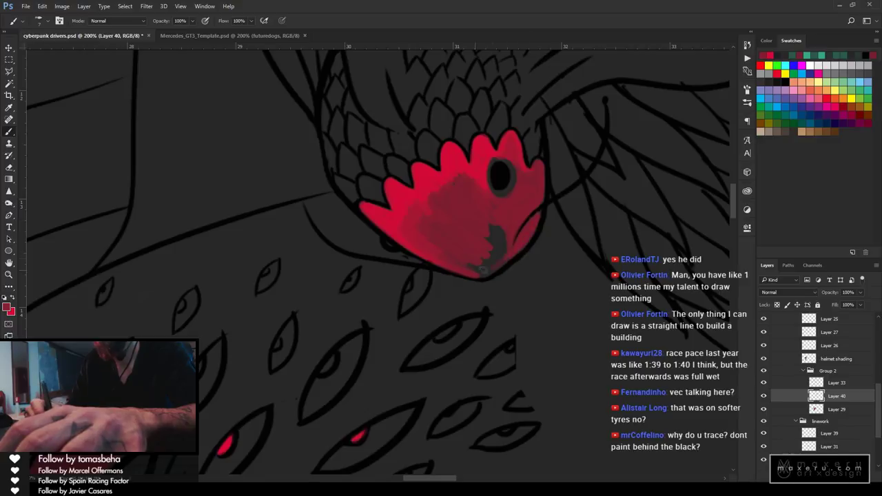
mouse_move(483, 270)
left_mouse_down()
mouse_move(512, 232)
mouse_move(490, 257)
mouse_move(501, 211)
mouse_move(477, 248)
mouse_move(485, 208)
mouse_move(471, 241)
mouse_move(510, 222)
mouse_move(480, 262)
mouse_move(500, 253)
mouse_move(484, 274)
mouse_move(508, 257)
left_mouse_up()
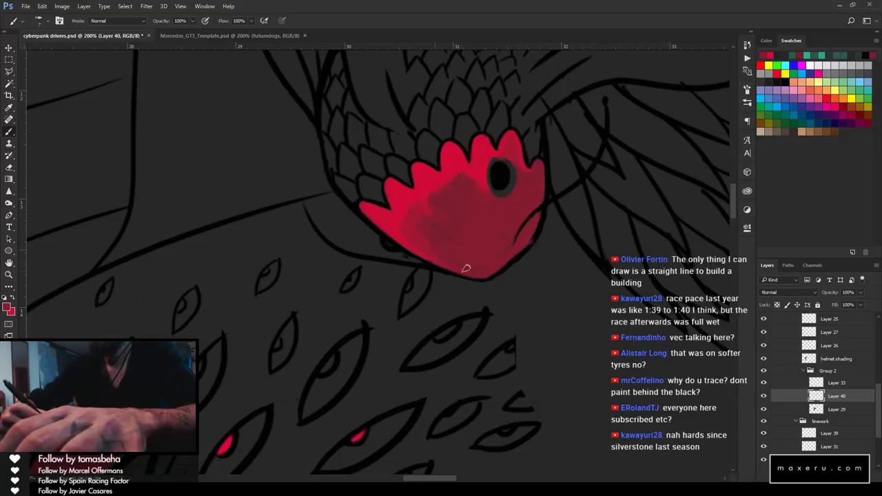
Blend the bright and dark crimson on the fish's face into a smooth gradient, using sampled intermediate tones
left_click(437, 223, "alt")
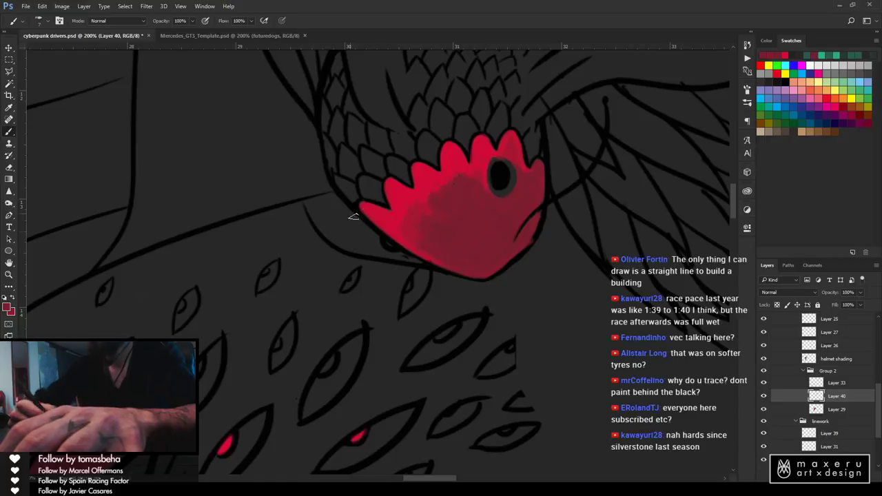
key("i")
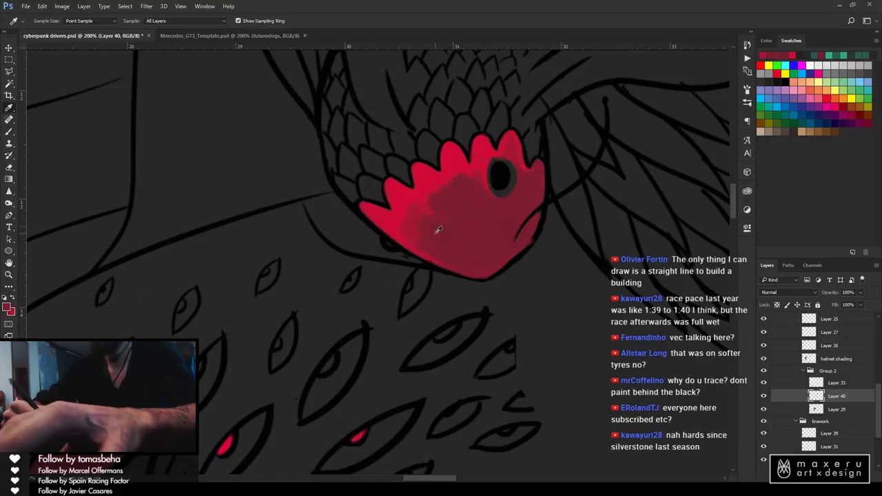
key("b")
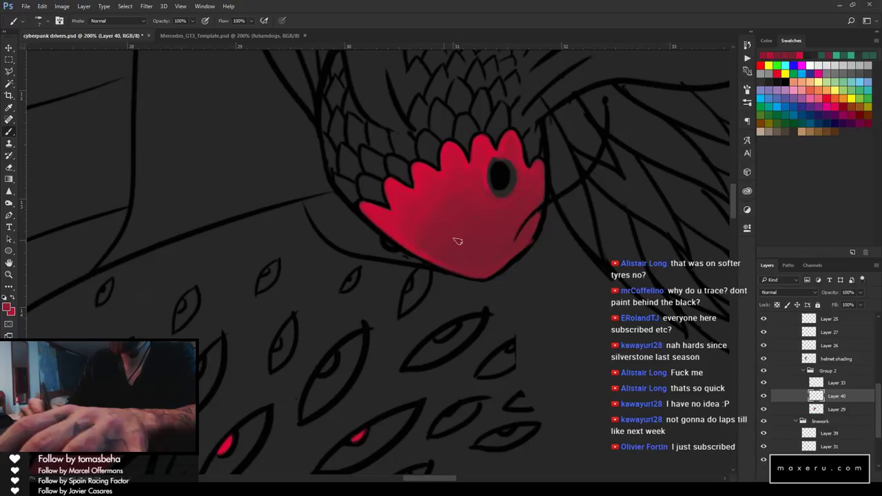
View the coloured head against the whole artwork and save cyberpunk drivers.psd
key("z")
left_click(476, 275, "alt")
left_click(478, 277, "alt")
left_click(478, 276, "alt")
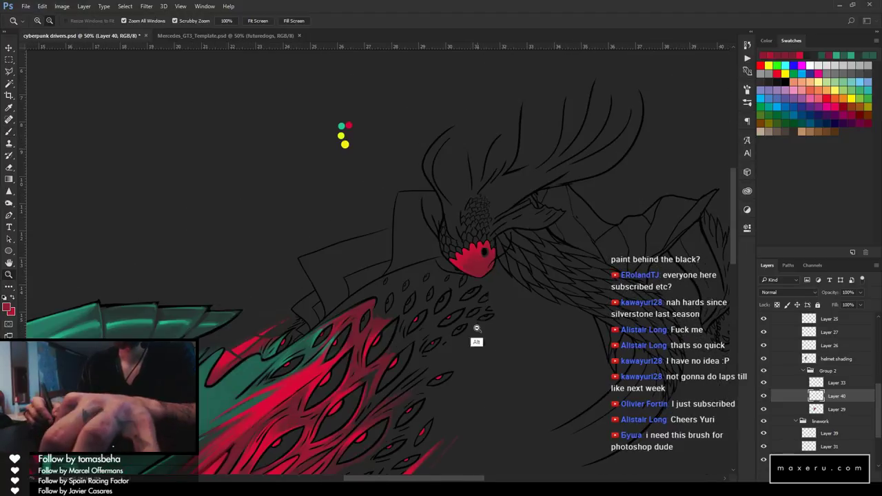
key("ctrl+s")
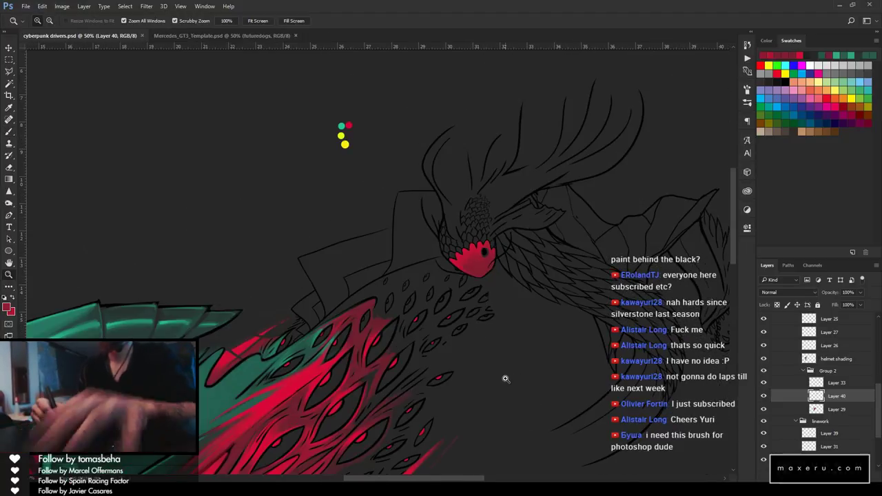
Inspect the Brush tool's tip settings and browse the brush presets for the brush used on the fish
left_click(10, 132)
left_click(48, 23)
left_click(48, 23)
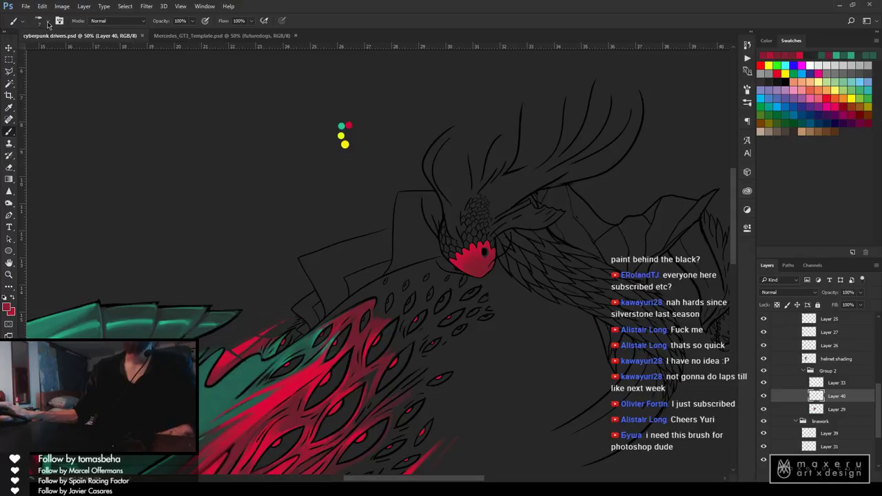
left_click(748, 91)
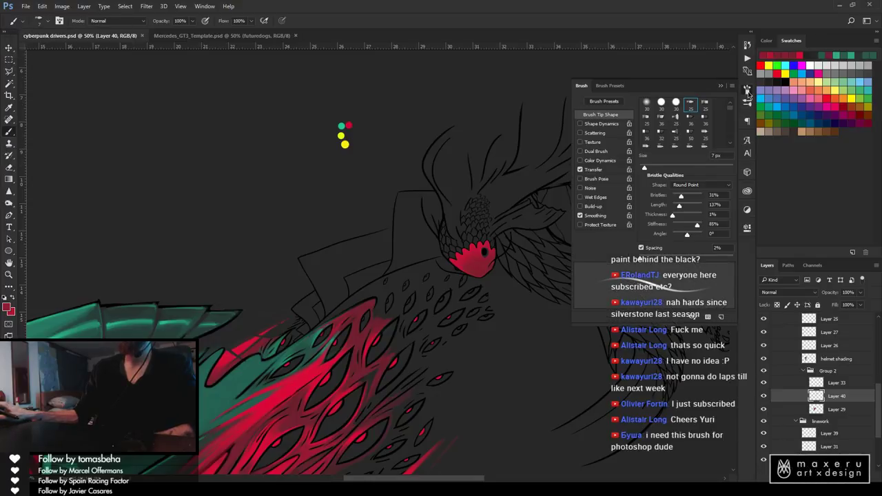
left_click(747, 103)
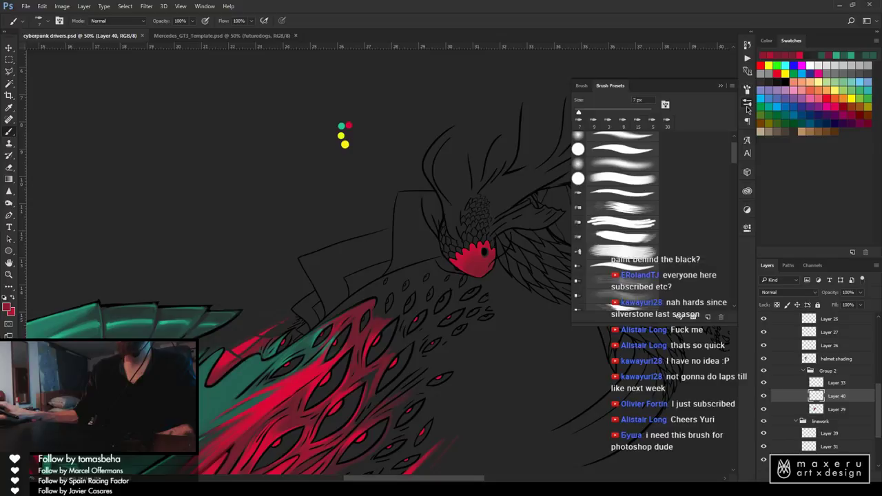
scroll(672, 241, "down", 3)
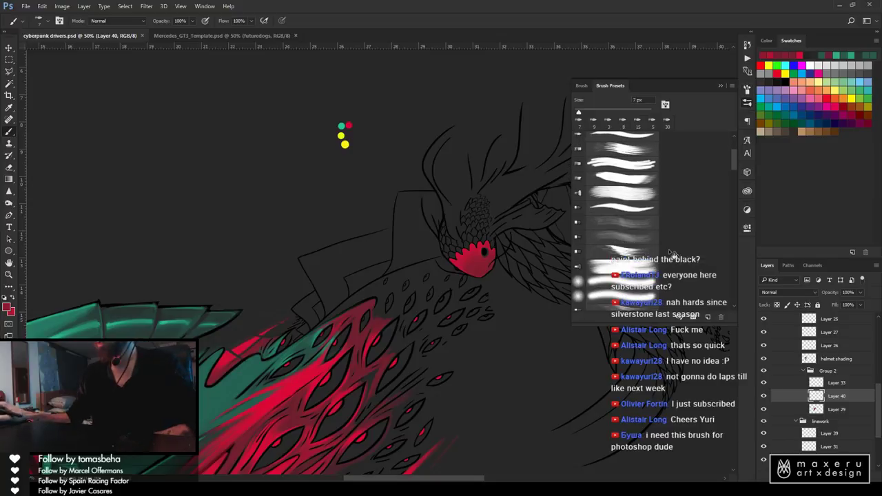
left_click(734, 218)
scroll(734, 218, "up", 5)
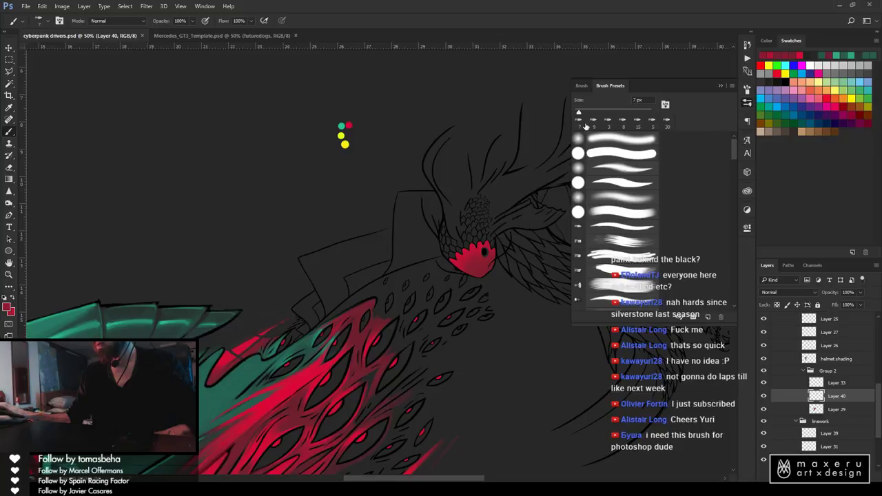
Select the 150 px preset at the end of the brush list and check its options without renaming it
mouse_move(735, 150)
left_mouse_down()
mouse_move(743, 223)
mouse_move(738, 301)
left_mouse_up()
left_click(624, 306)
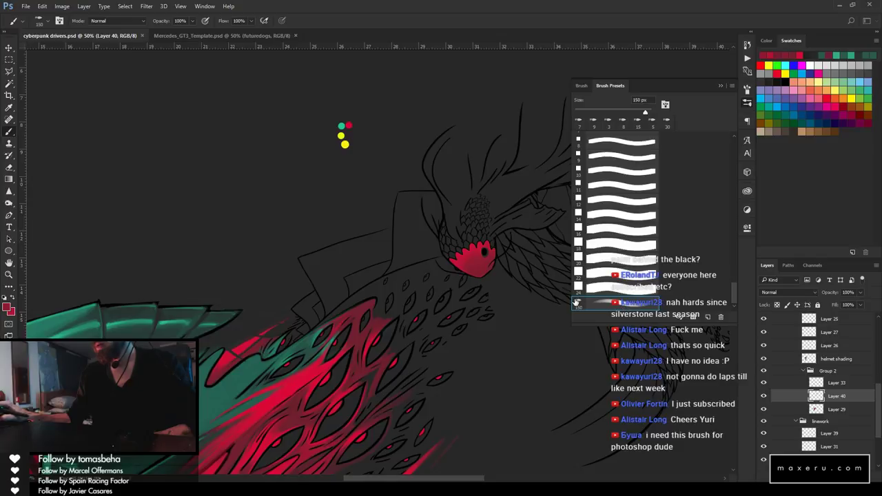
right_click(578, 303)
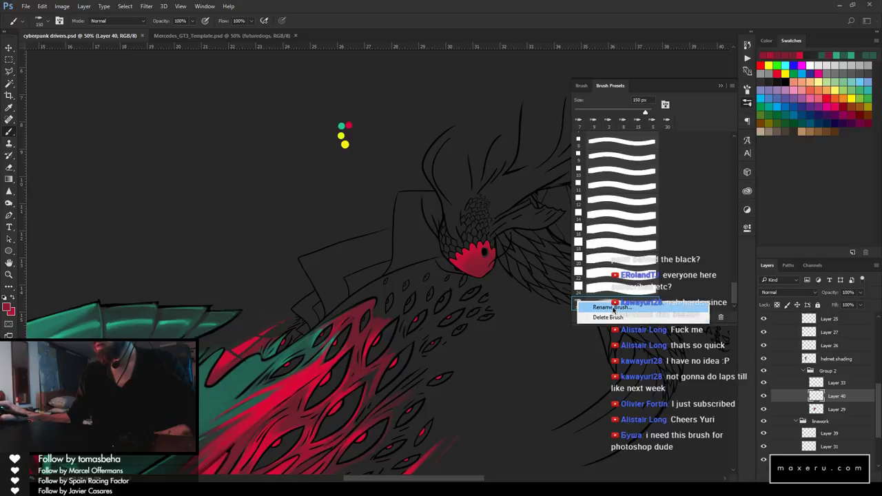
left_click(675, 278)
left_click_drag(736, 294, 740, 151)
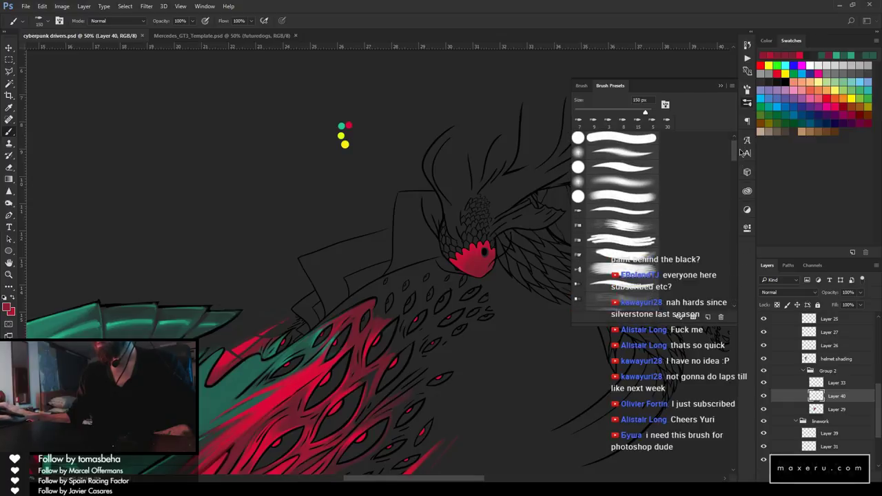
Look up the name of the thin bristle brush preset below the round tips, leaving it unrenamed
left_click(619, 215)
right_click(619, 215)
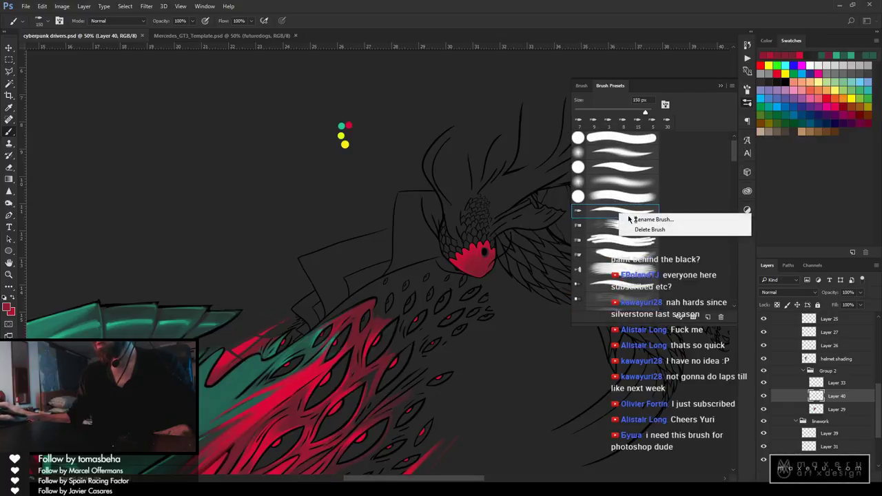
left_click(641, 219)
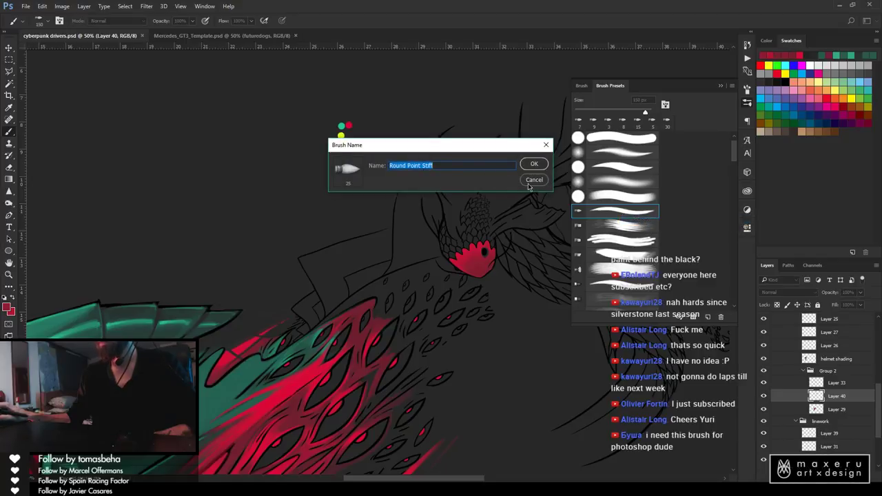
left_click(528, 181)
left_click(721, 86)
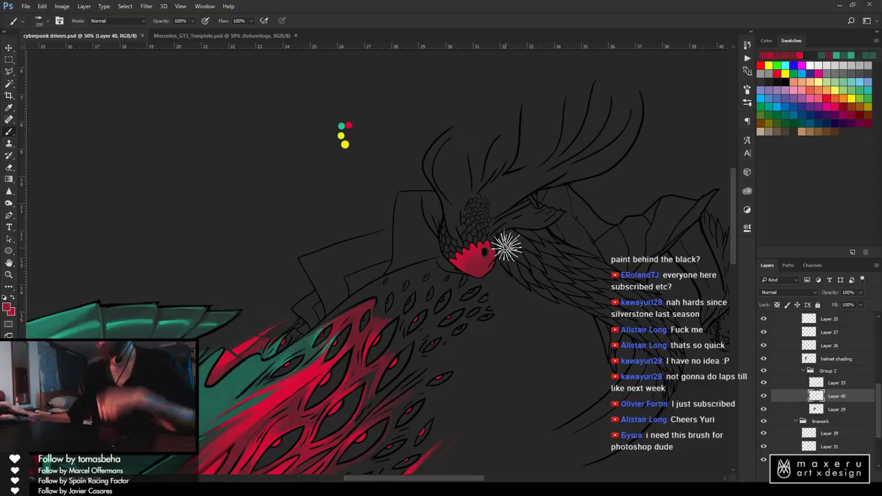
Sample the bright crimson at the edge of the fish's face, shrink the brush and paint a highlight inside the eye's rim
key("z")
left_click(489, 249)
left_click(491, 250)
left_click(491, 249)
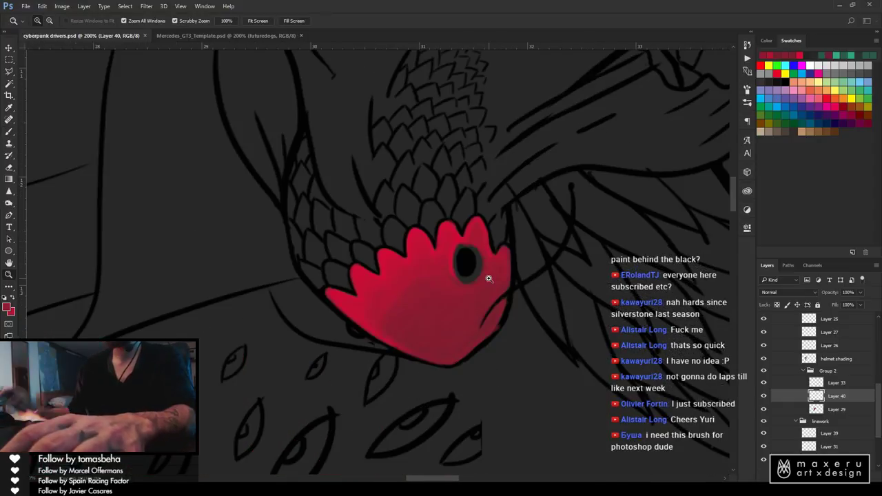
key("i")
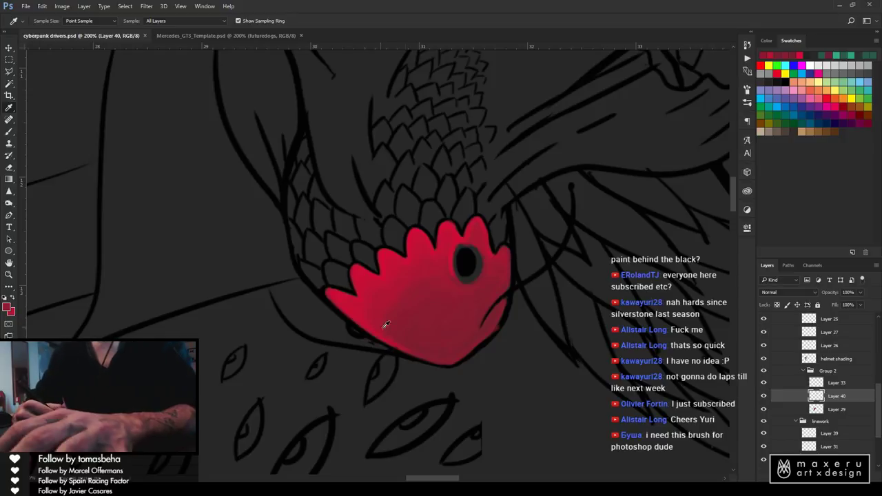
left_click(351, 308)
key("b")
key("bracketleft")
key("bracketleft")
key("bracketleft")
key("bracketleft")
key("bracketleft")
key("bracketleft")
key("bracketleft")
key("bracketleft")
key("bracketleft")
key("bracketleft")
key("bracketleft")
key("bracketleft")
key("bracketleft")
key("bracketleft")
key("bracketleft")
key("bracketleft")
key("bracketleft")
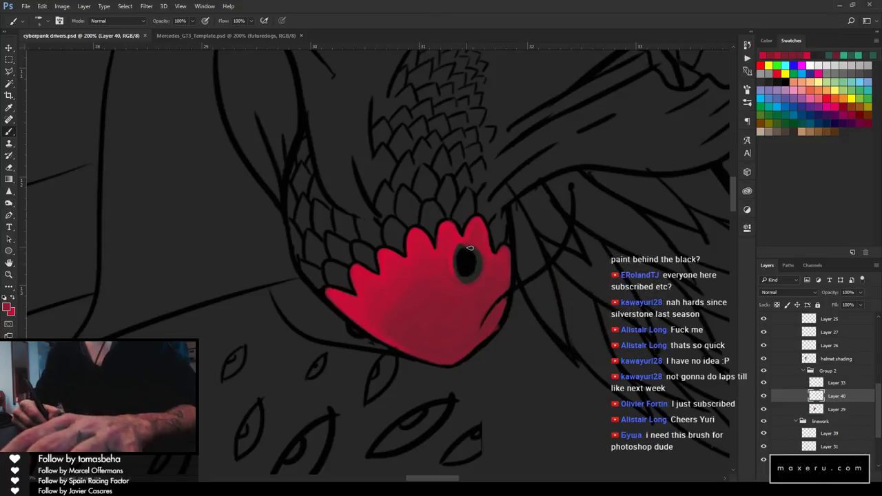
left_click(481, 262)
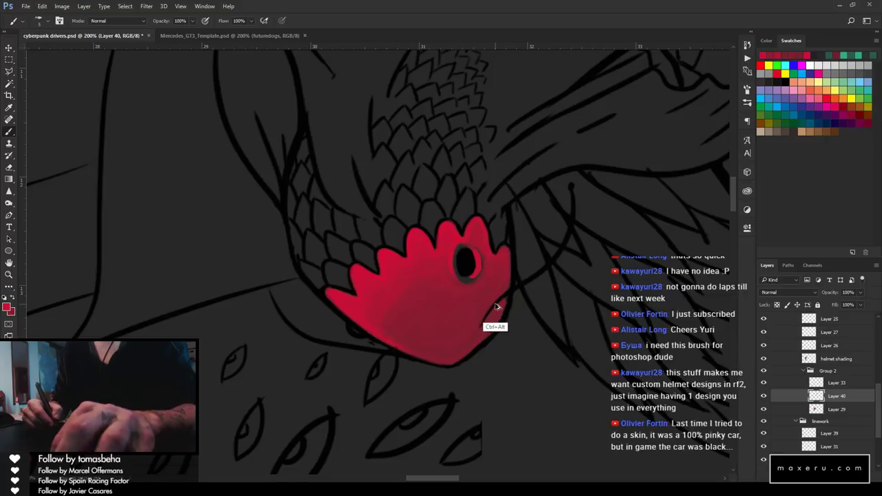
Refine the crimson highlight inside the fish's eye, alternating between the Brush and Eraser tools at 7 px
left_click(746, 102)
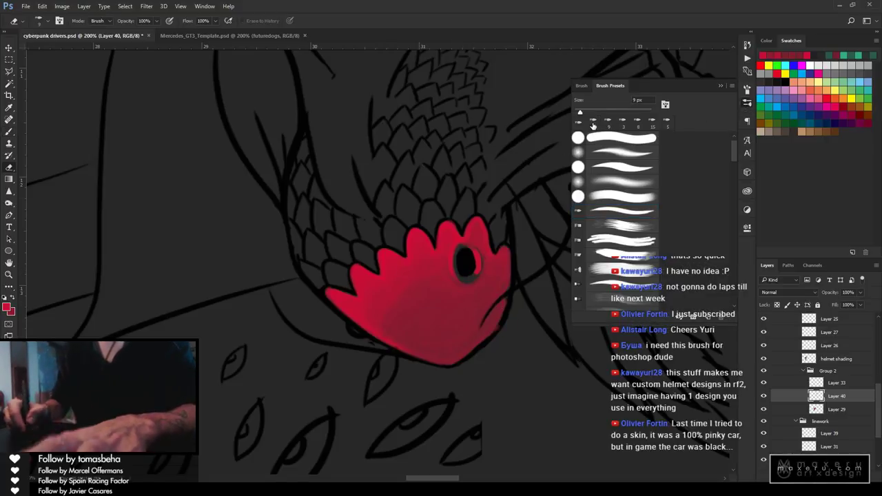
left_click(720, 86)
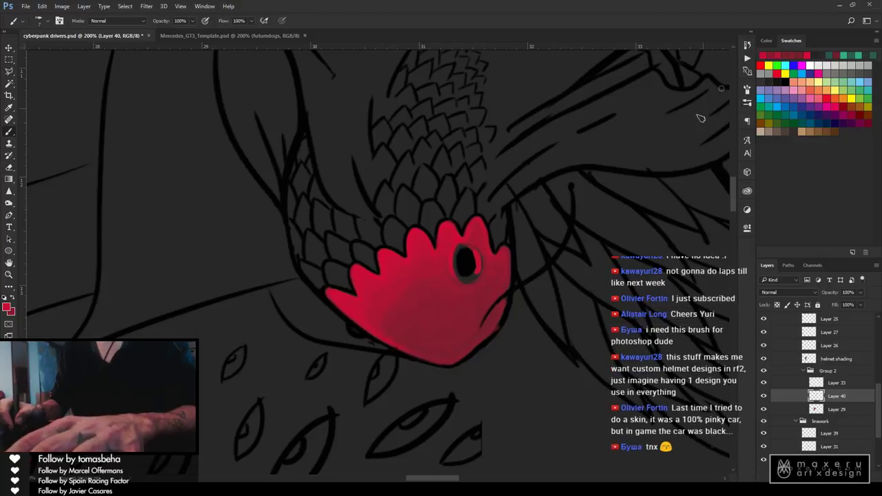
key("e")
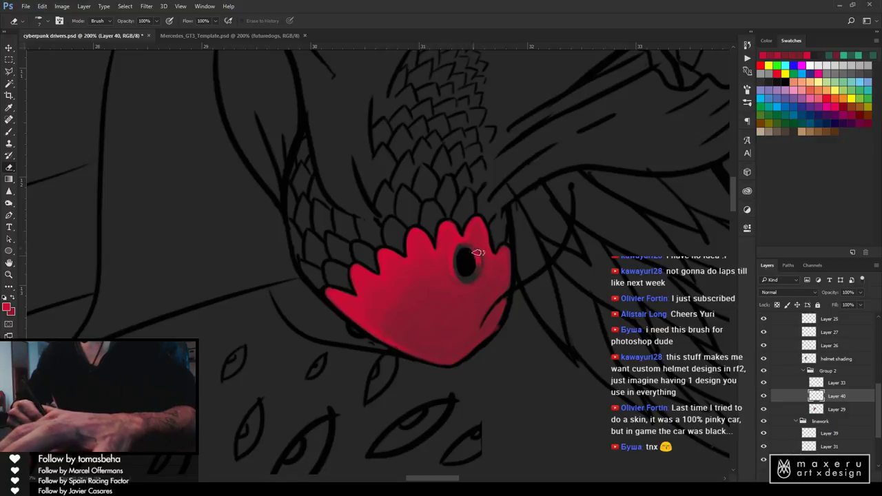
key("b")
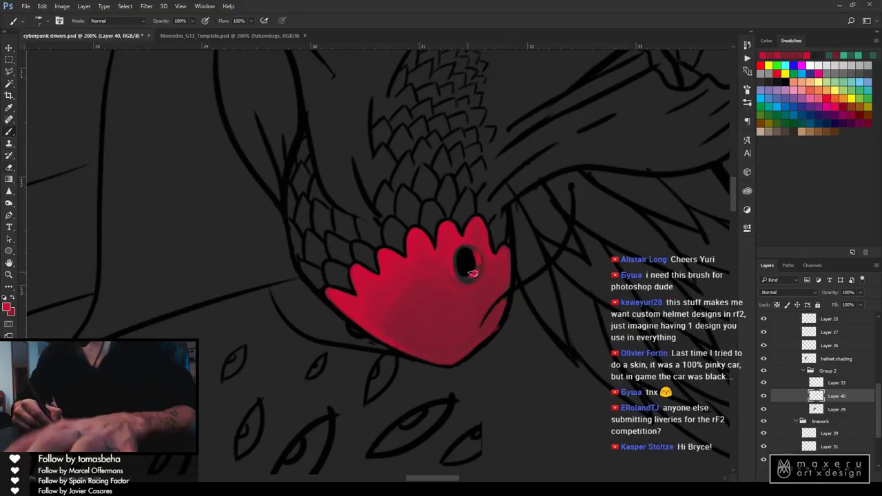
key("e")
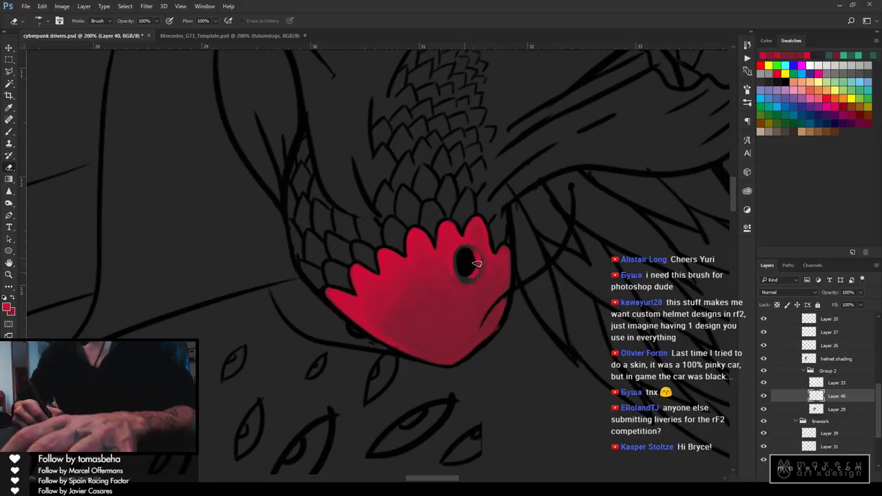
Set the Eraser's Transfer controls to Pen Pressure for opacity jitter and Off for flow jitter
left_click(747, 102)
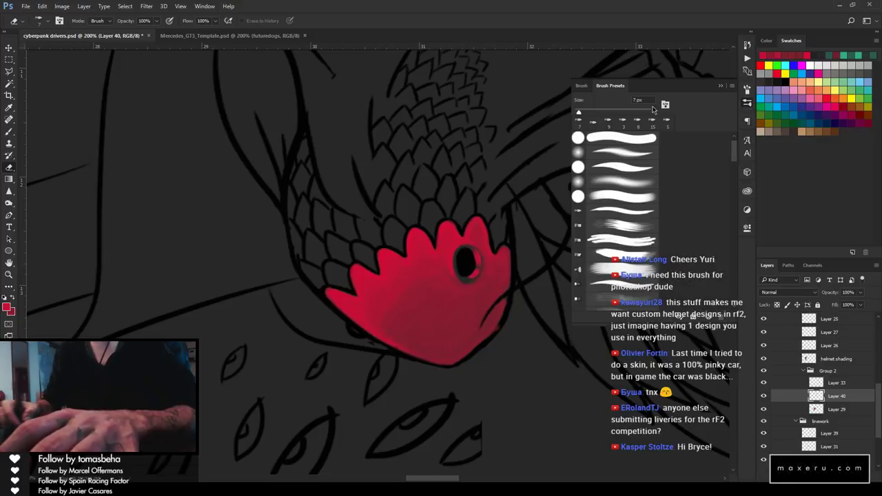
left_click(747, 89)
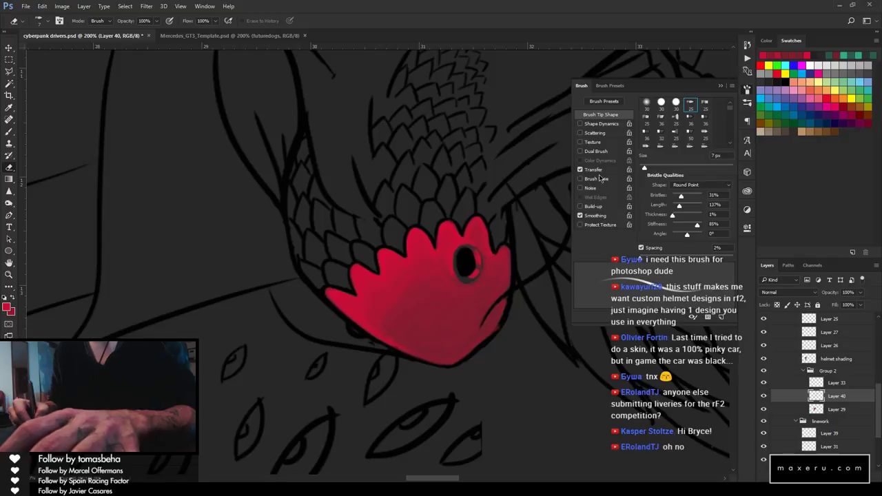
left_click(693, 162)
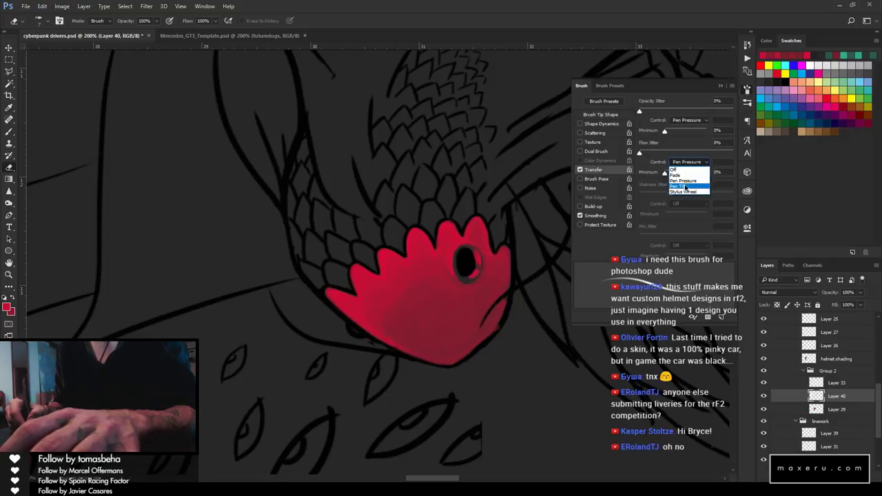
left_click(687, 179)
left_click(689, 121)
left_click(690, 138)
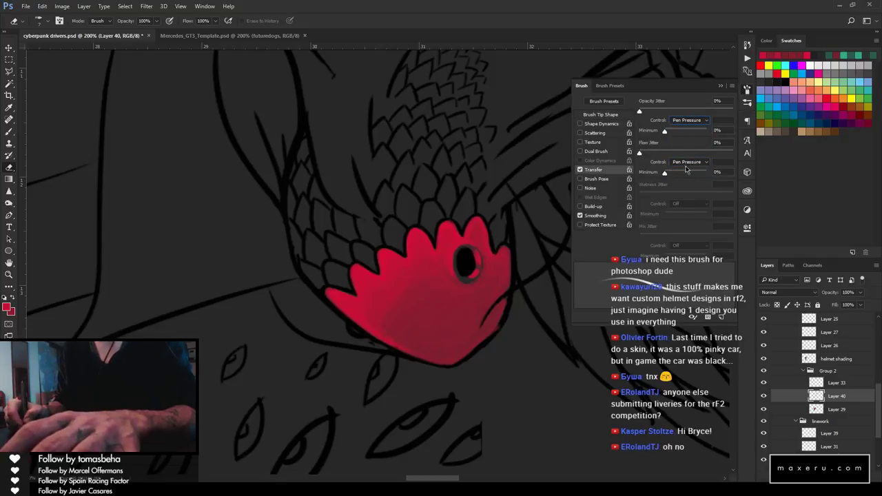
left_click(687, 162)
left_click(685, 167)
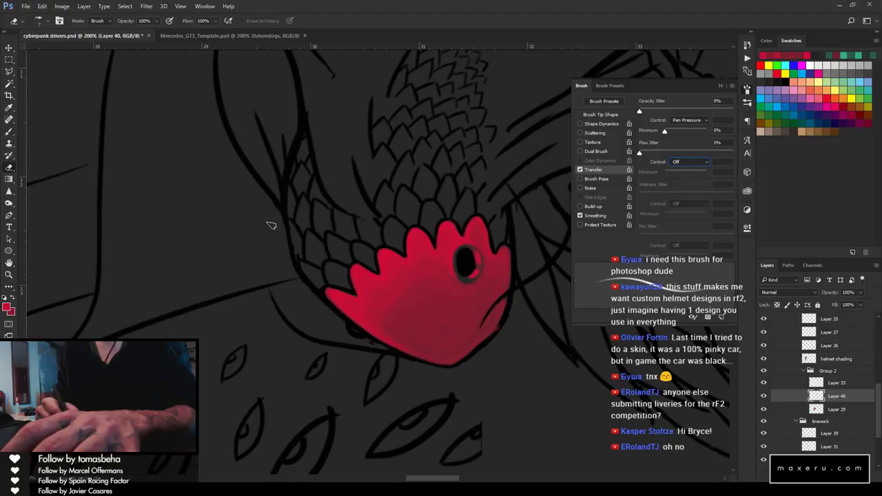
Try the Brush with its flow jitter control set to Off, scribbling crimson test strokes in the empty area beside the fish
key("b")
left_click_drag(205, 256, 233, 207)
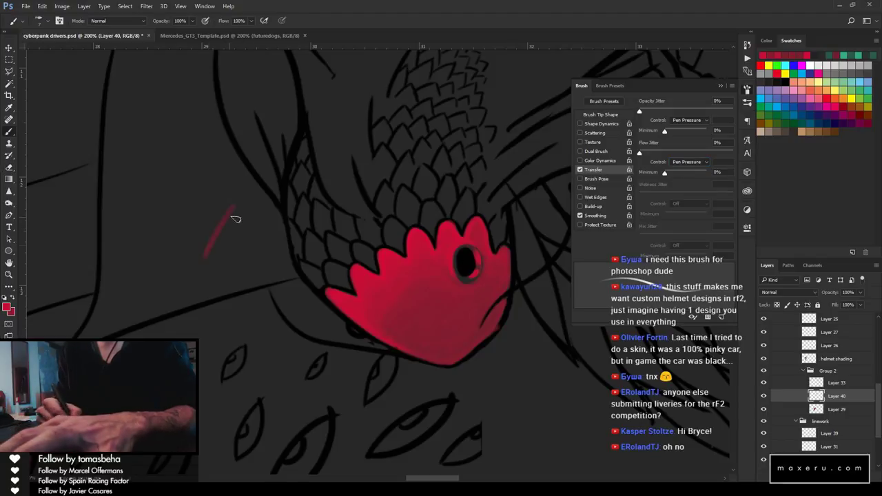
key("ctrl+z")
left_click(689, 162)
left_click(696, 164)
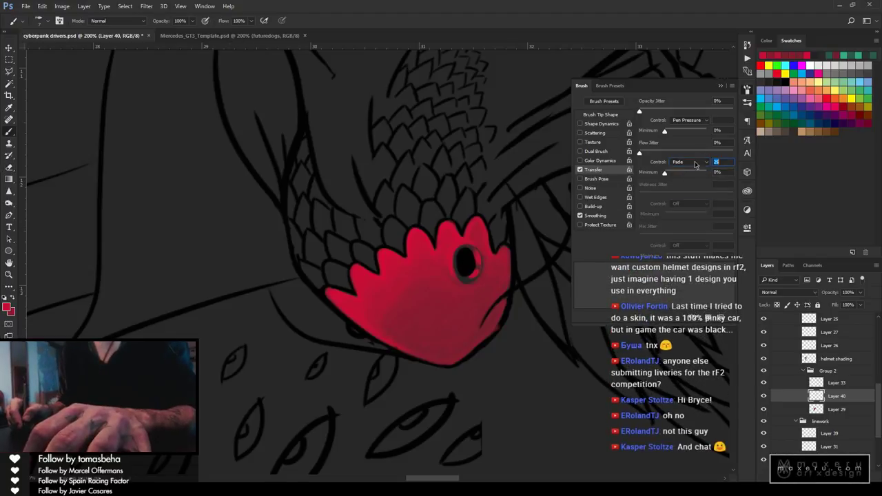
left_click(696, 164)
left_click(682, 164)
mouse_move(248, 205)
left_mouse_down()
mouse_move(238, 261)
mouse_move(244, 216)
mouse_move(226, 252)
mouse_move(204, 267)
mouse_move(192, 256)
mouse_move(210, 248)
mouse_move(205, 269)
left_mouse_up()
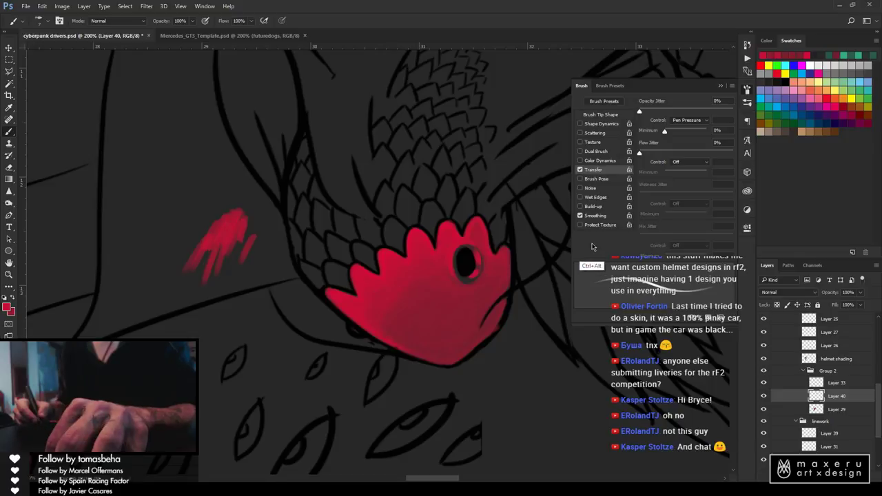
Undo the crimson test strokes and return the Brush's flow jitter control to Pen Pressure
key("ctrl+alt+z")
key("ctrl+alt+z")
key("ctrl+alt+z")
key("ctrl+alt+z")
key("ctrl+alt+z")
key("ctrl+alt+z")
key("ctrl+alt+z")
key("ctrl+alt+z")
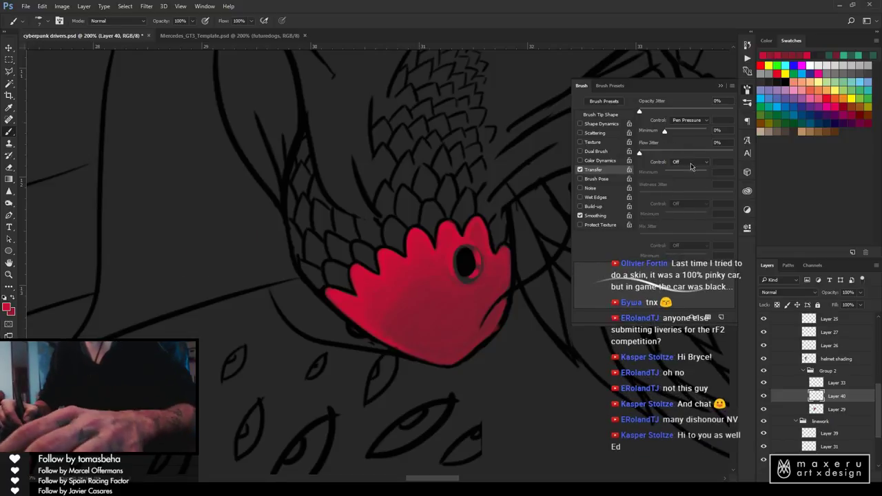
left_click(678, 161)
left_click(672, 182)
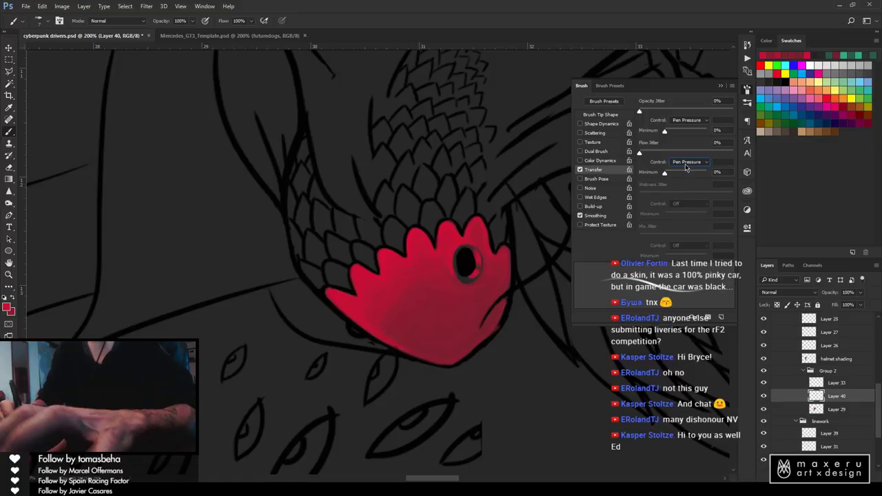
Set the Eraser's flow jitter control to Pen Pressure in the Transfer settings
key("e")
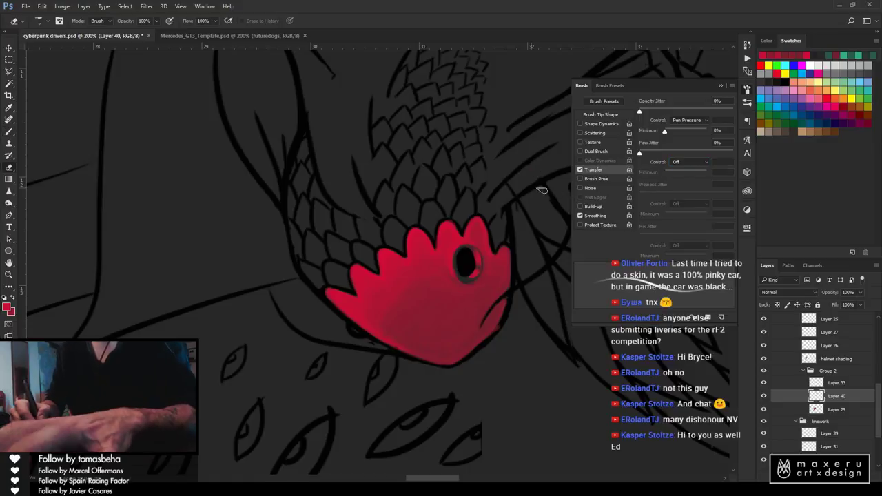
left_click(685, 162)
left_click(682, 181)
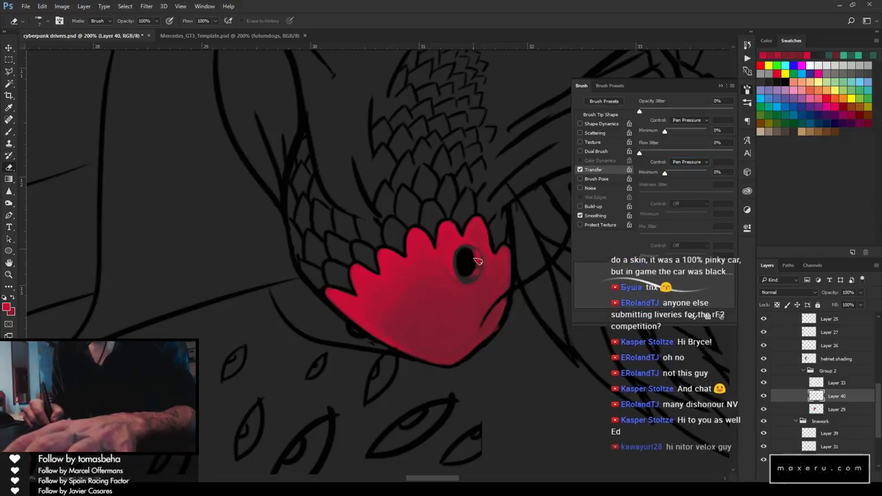
Touch up the crimson around the fish's pupil with the Brush and Eraser, and collapse the brush settings
key("b")
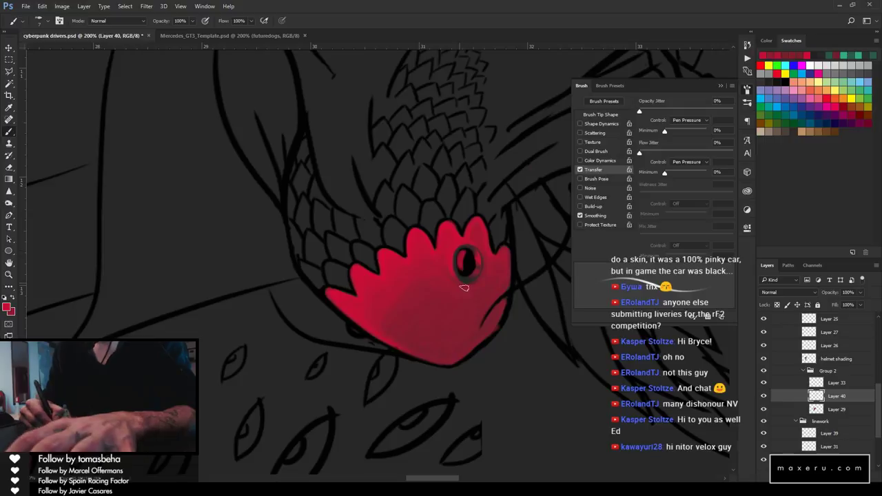
key("e")
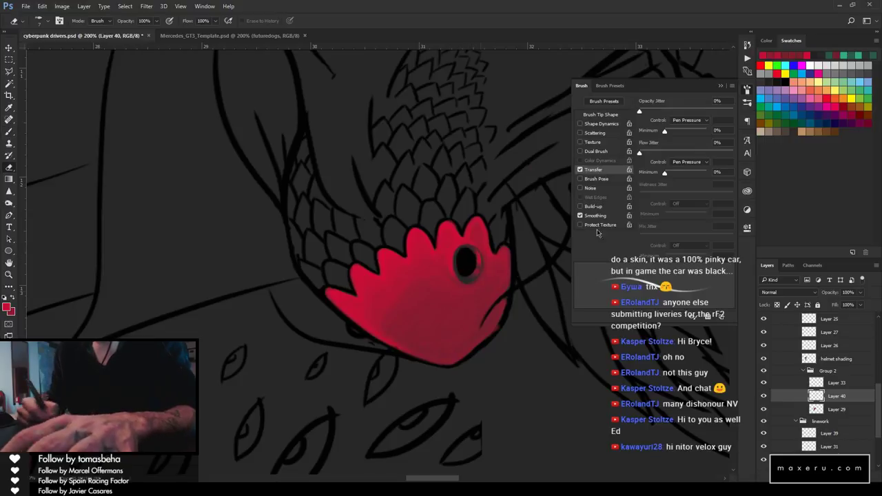
left_click(720, 89)
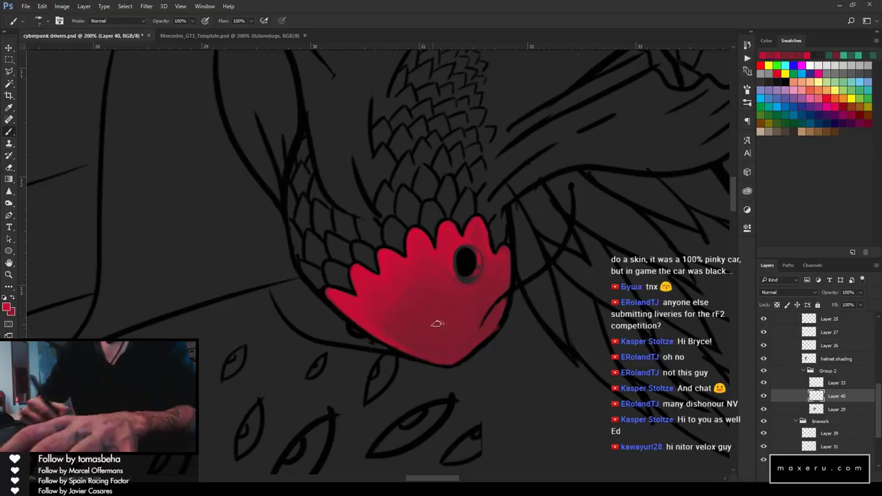
Sample the muted dark crimson from the shaded area around the eye shapes and add a new layer above Layer 40
key("i")
left_click_drag(148, 460, 590, 170)
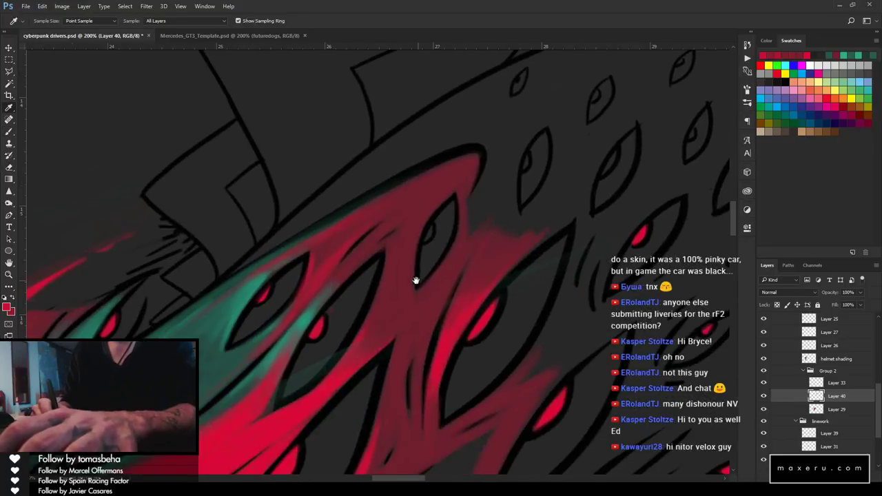
left_click(466, 247)
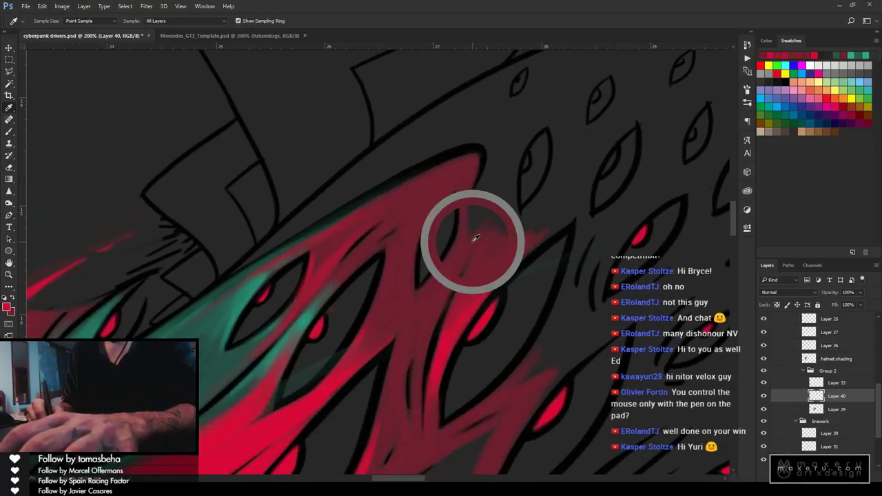
left_click_drag(508, 183, 424, 258)
key("b")
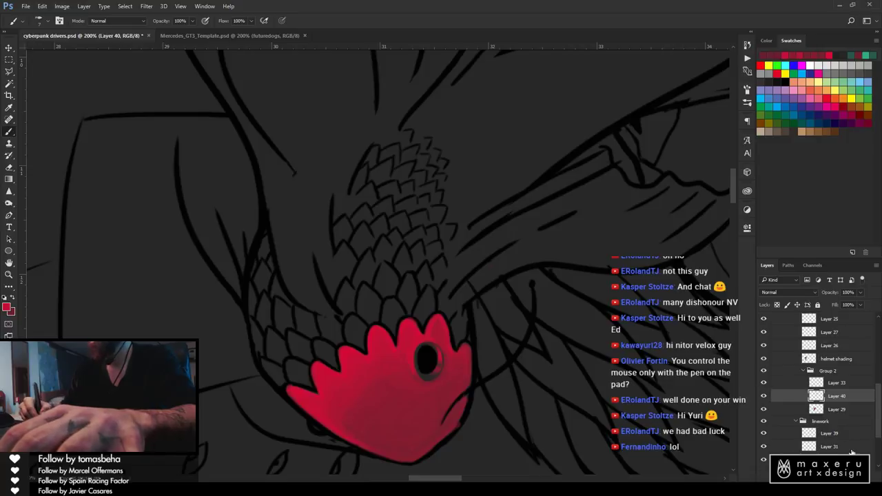
key("ctrl+shift+alt+n")
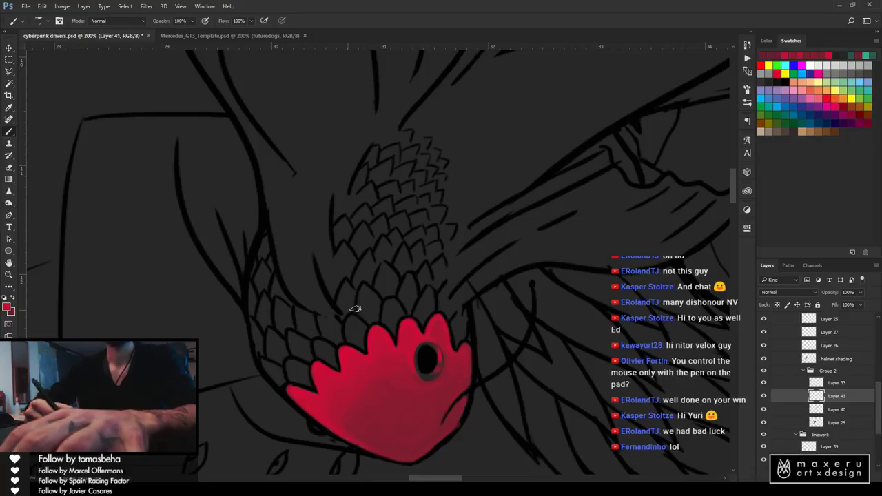
Paint the scales bordering the lower edge of the fish's crimson face in muted dark crimson, up to their black outlines
key("z")
left_click(399, 352)
key("b")
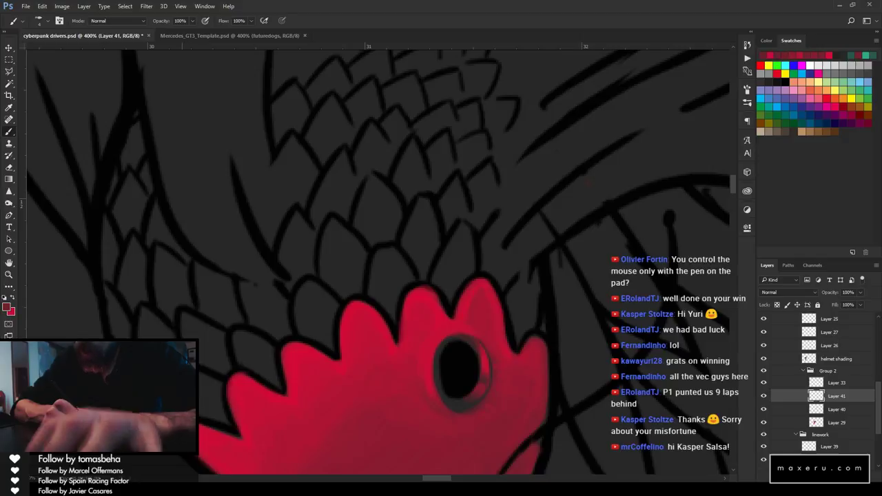
mouse_move(206, 405)
left_mouse_down()
mouse_move(211, 412)
mouse_move(220, 386)
mouse_move(227, 416)
left_mouse_up()
key("ctrl+z")
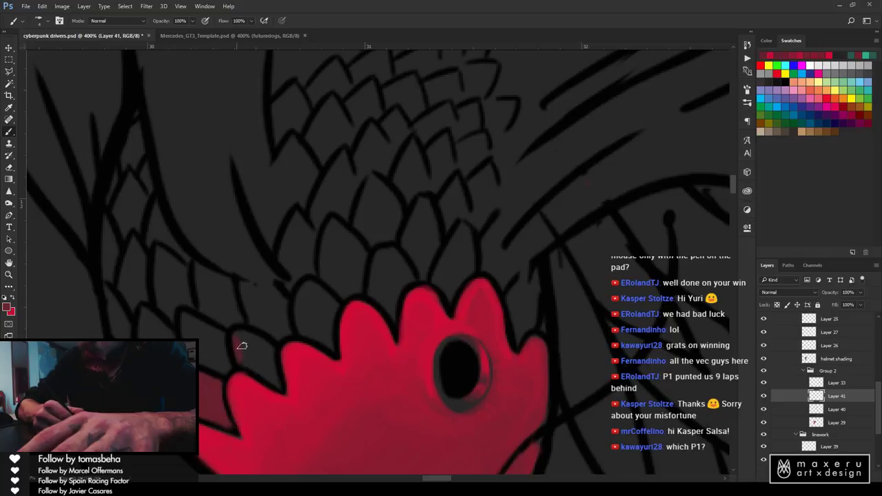
left_click_drag(244, 339, 272, 368)
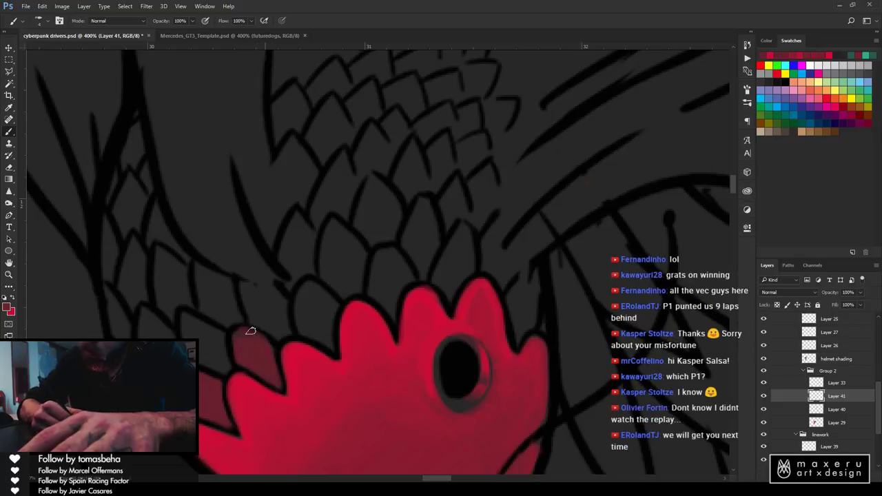
left_click_drag(240, 333, 269, 346)
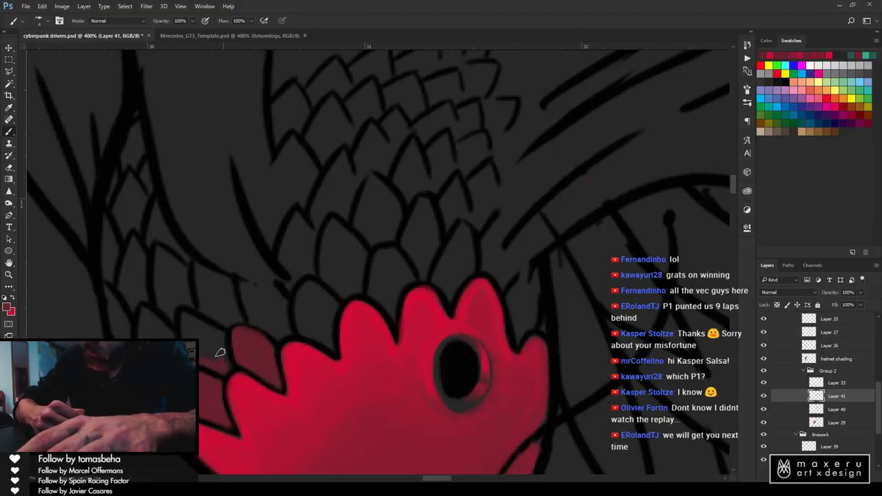
mouse_move(227, 346)
left_mouse_down()
mouse_move(210, 356)
mouse_move(197, 338)
left_mouse_up()
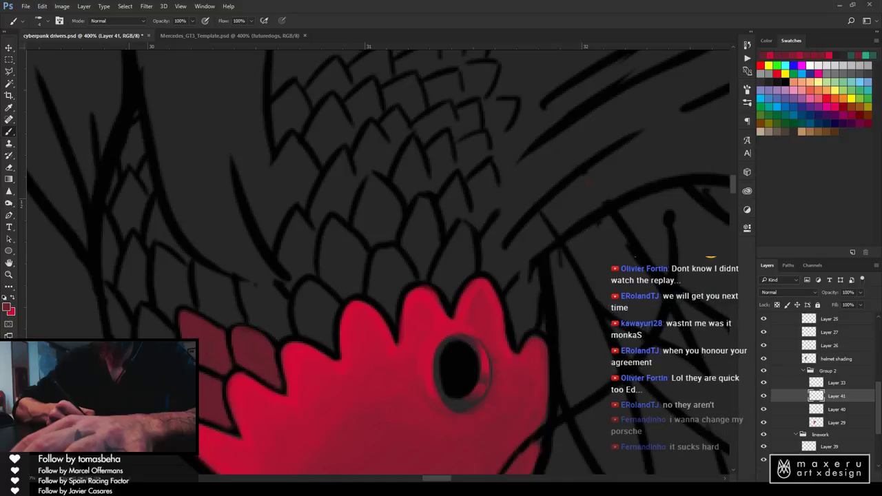
Clean up the edges of the filled dark crimson scales, alternating between the Eraser and the Brush
key("e")
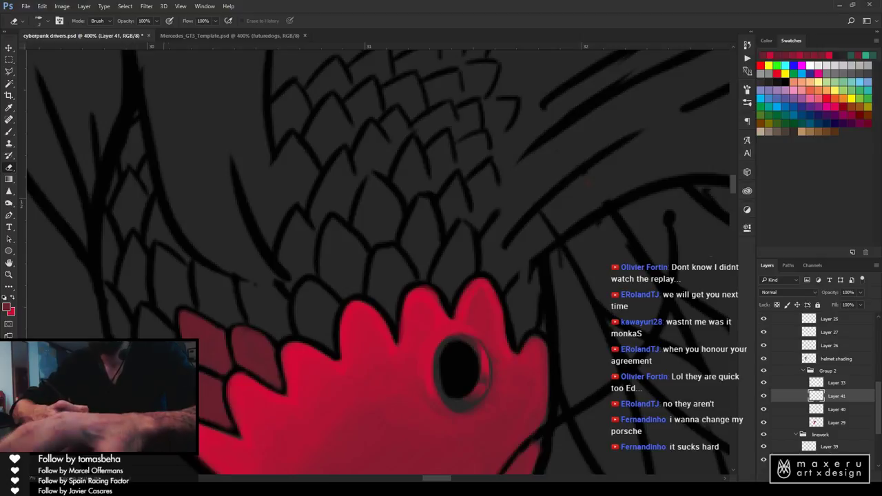
key("b")
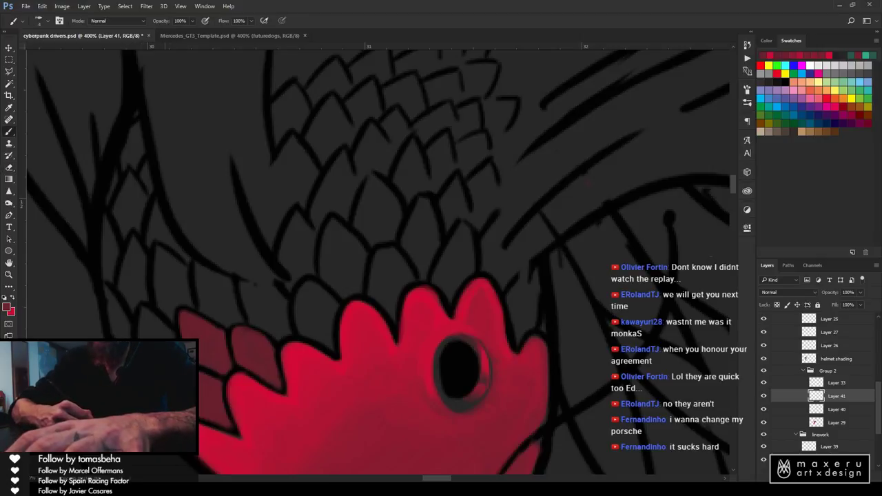
key("e")
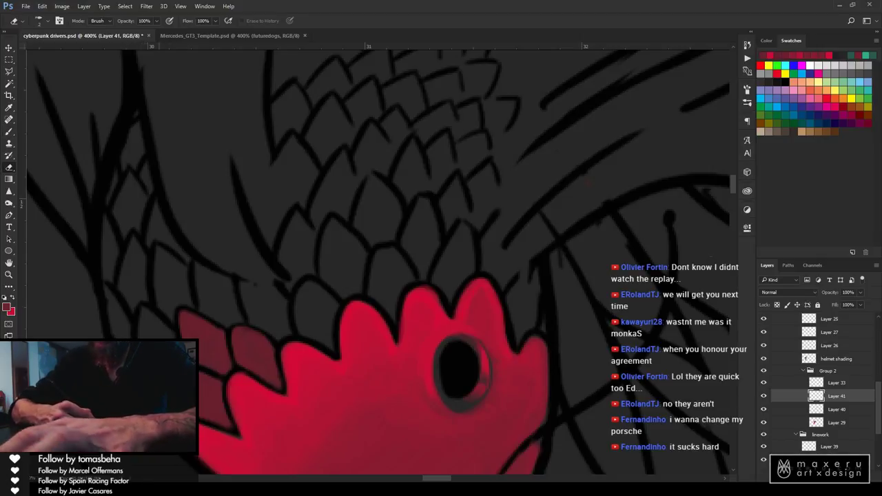
key("b")
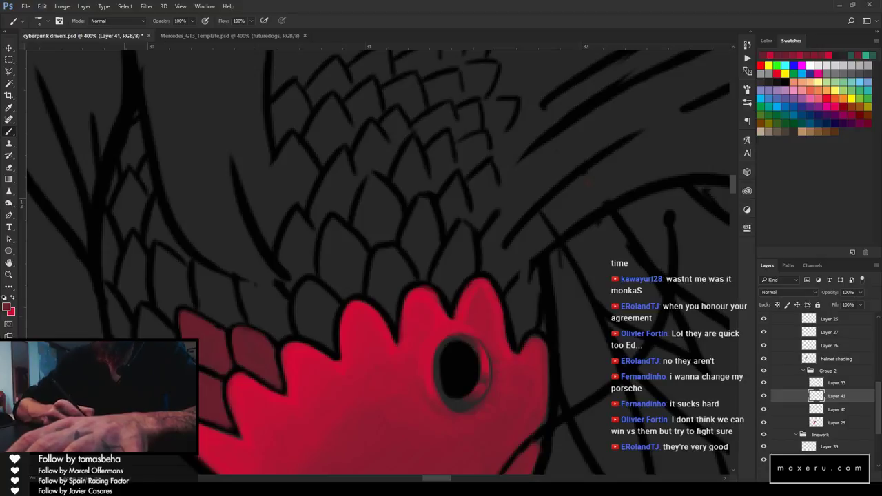
Fill the narrow scale at the neck's outer edge with dark crimson and trim the paint along its outline
mouse_move(115, 329)
left_mouse_down()
mouse_move(115, 315)
mouse_move(112, 332)
left_mouse_up()
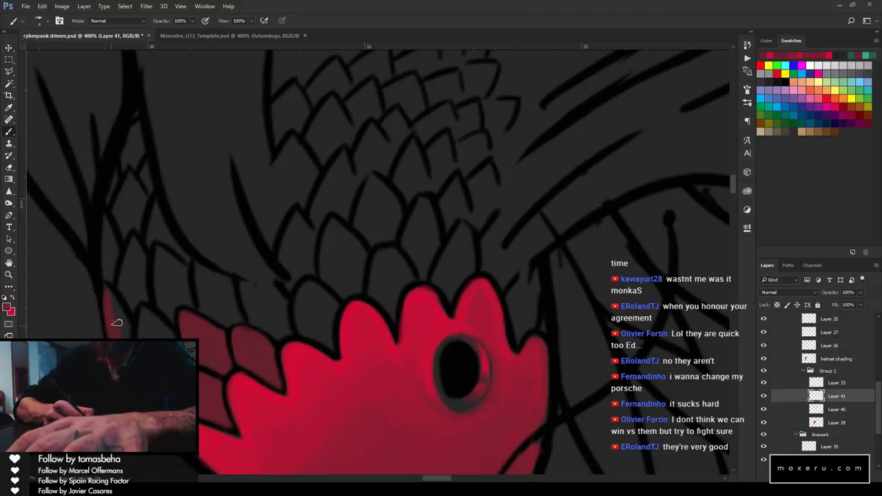
key("e")
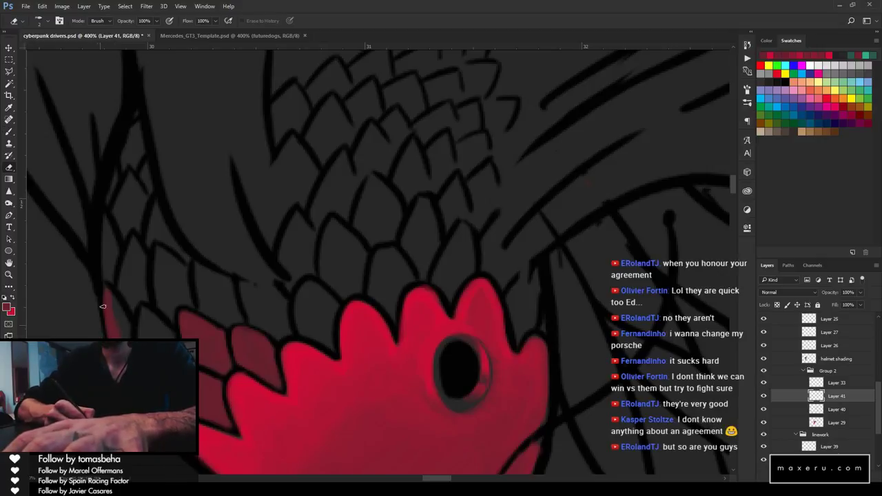
key("b")
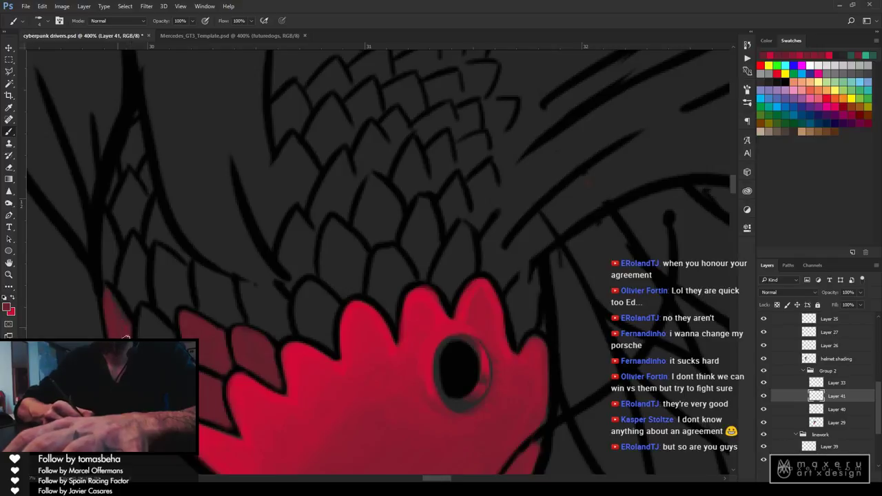
mouse_move(121, 307)
left_mouse_down()
mouse_move(111, 288)
mouse_move(127, 319)
left_mouse_up()
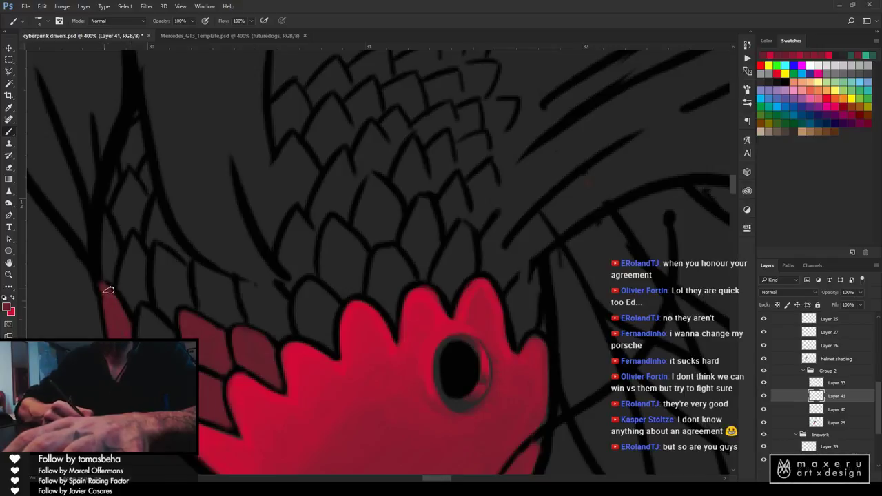
key("e")
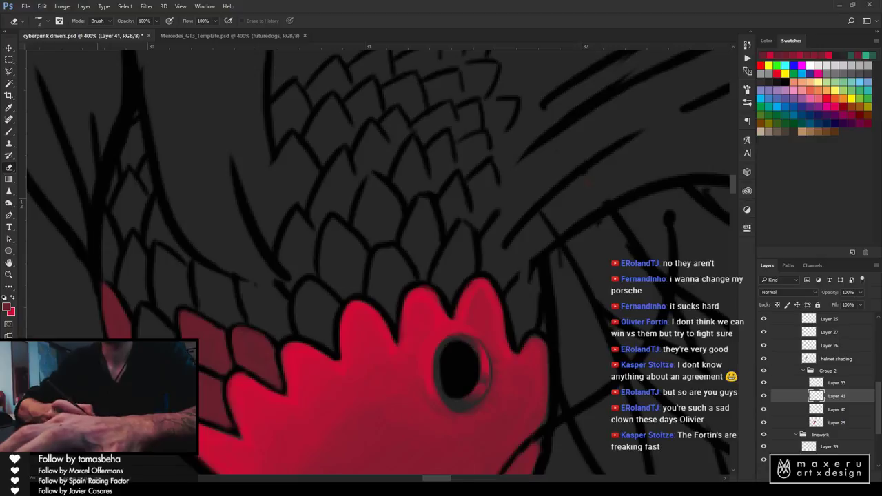
key("b")
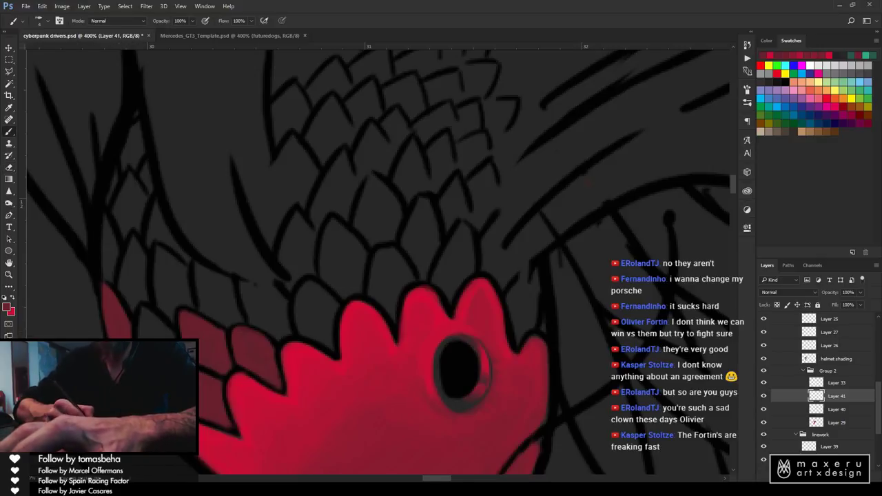
Fill the empty scale between the narrow outer scale and the other painted scales with dark crimson
key("e")
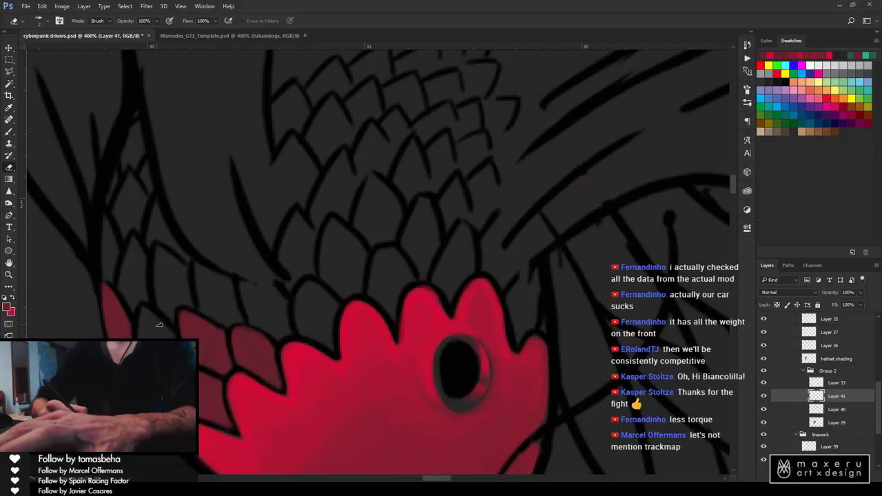
key("b")
mouse_move(118, 320)
left_mouse_down()
mouse_move(135, 322)
mouse_move(148, 310)
mouse_move(148, 319)
left_mouse_up()
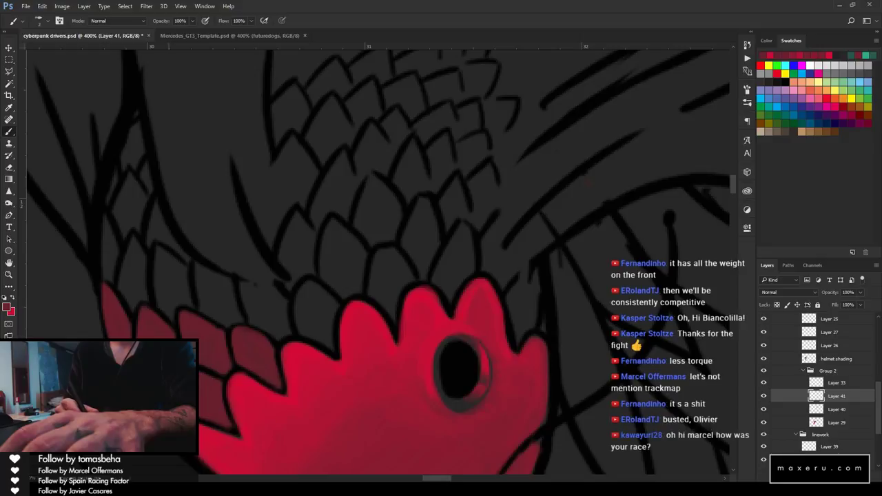
Examine the painted scales and head against the whole artwork, then return to a close view with the Brush ready
key("z")
left_click(346, 377, "alt")
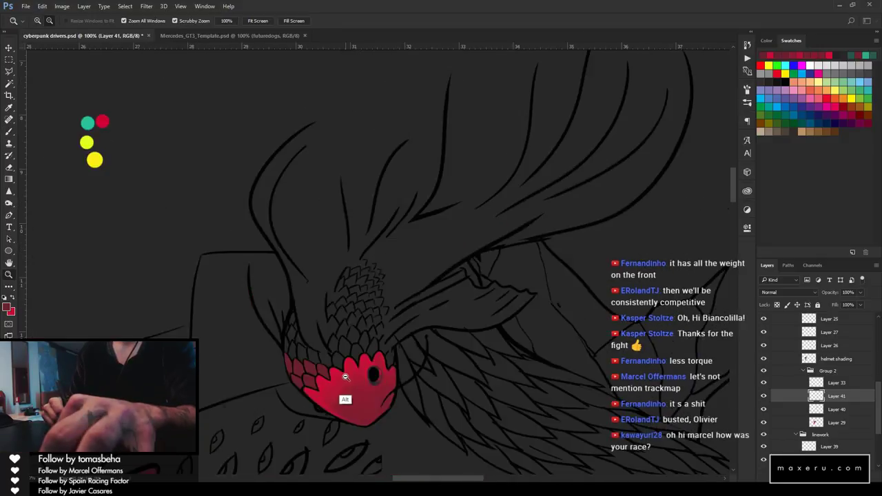
left_click_drag(398, 412, 374, 189)
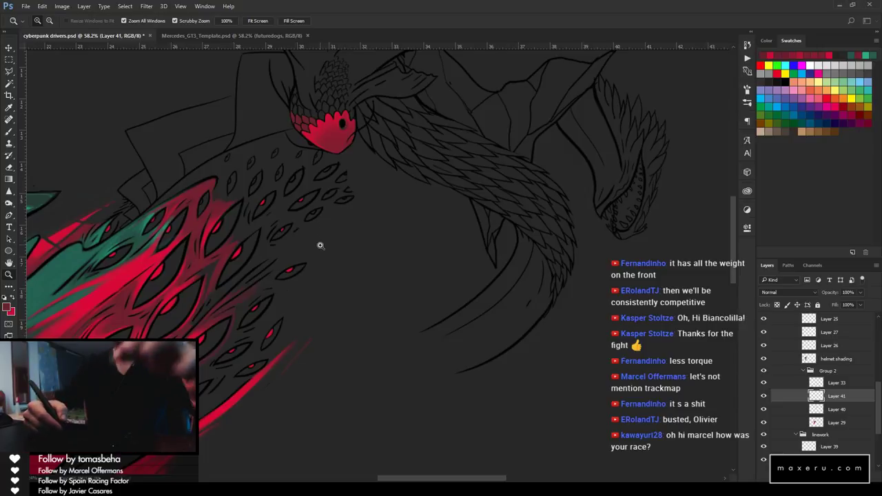
left_click(324, 171)
left_click(330, 155)
left_click(329, 155)
left_click_drag(330, 155, 348, 365)
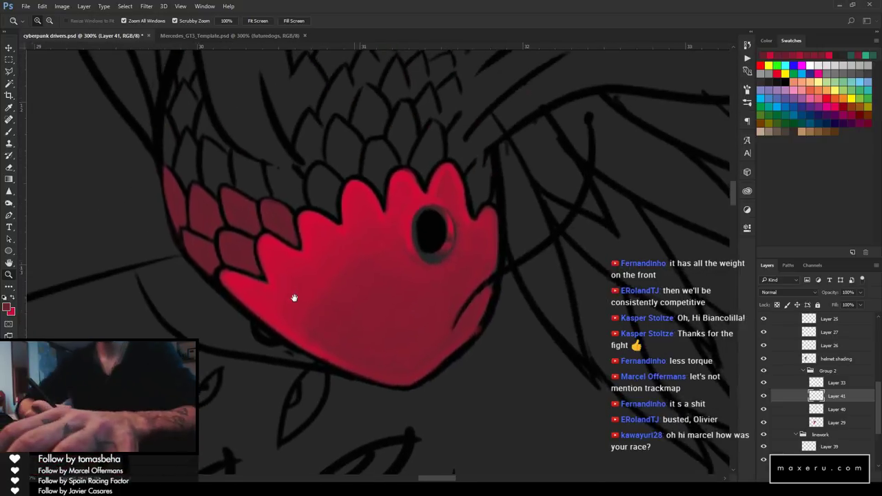
mouse_move(293, 297)
left_mouse_down()
mouse_move(335, 308)
mouse_move(366, 338)
left_mouse_up()
key("b")
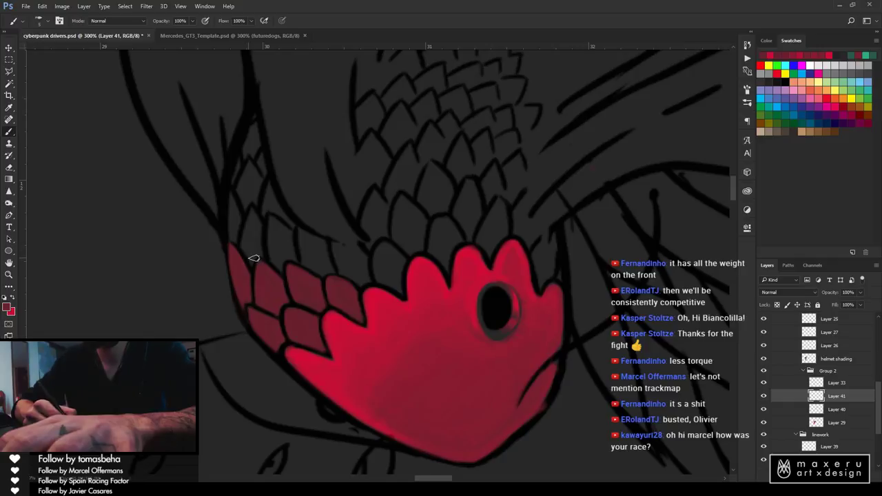
Set Layer 26's blend mode to Multiply and test it with a brush stroke over the empty neck scales, undoing the stroke
left_click(852, 347)
left_click(818, 294)
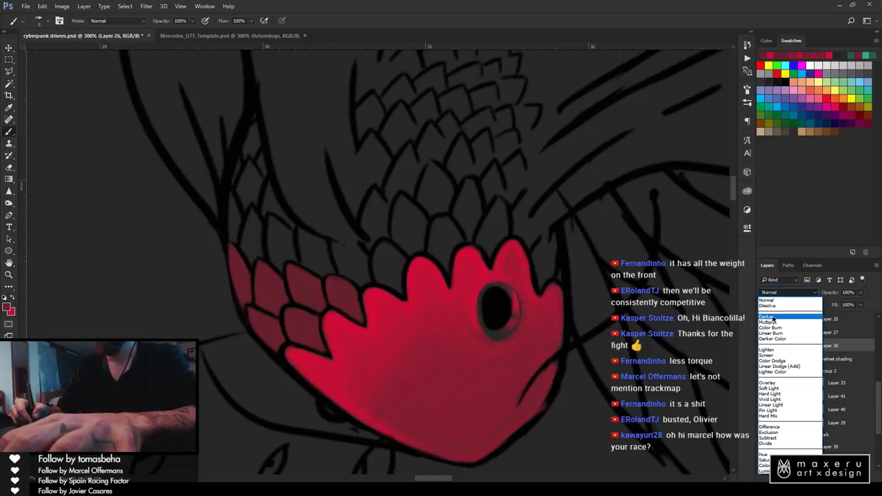
left_click(778, 315)
left_click_drag(290, 250, 285, 255)
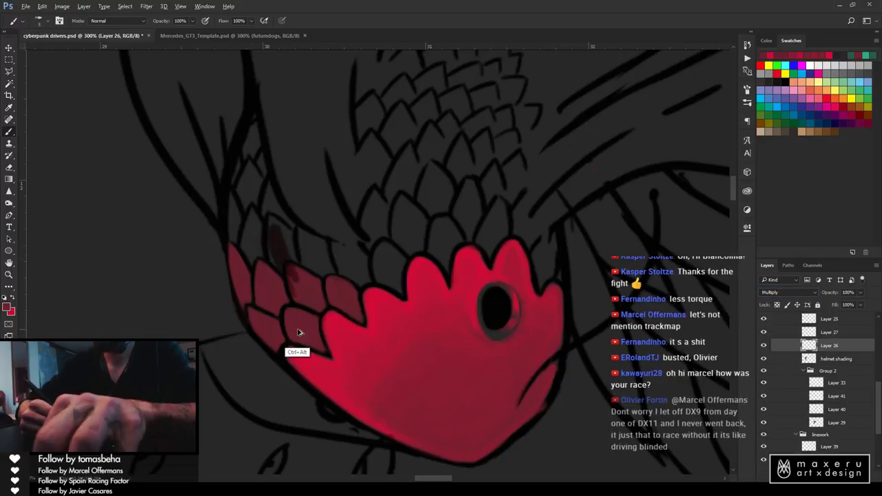
key("ctrl+z")
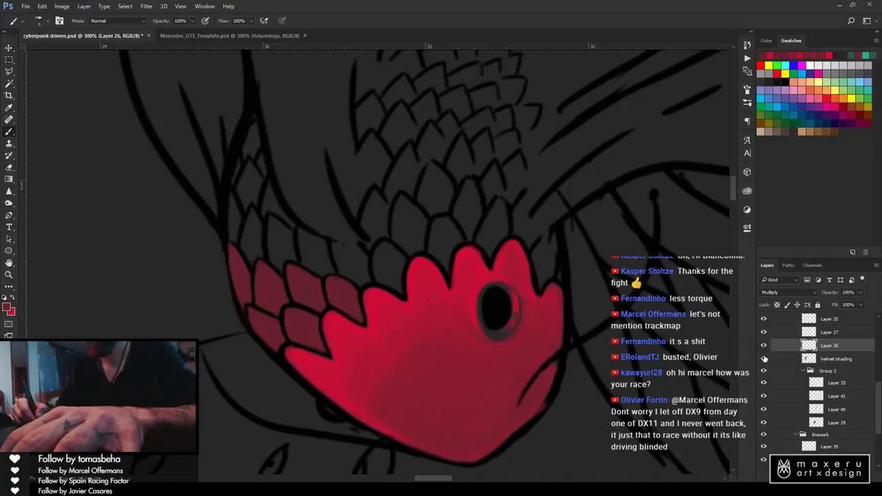
Return to Layer 41 and brush dark crimson into the two middle scales of the next neck row above the painted ones
key("v")
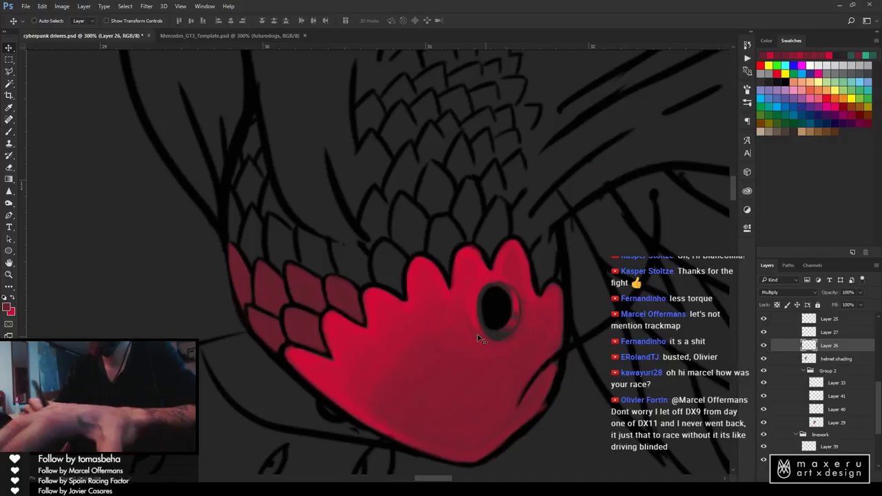
left_click(309, 311)
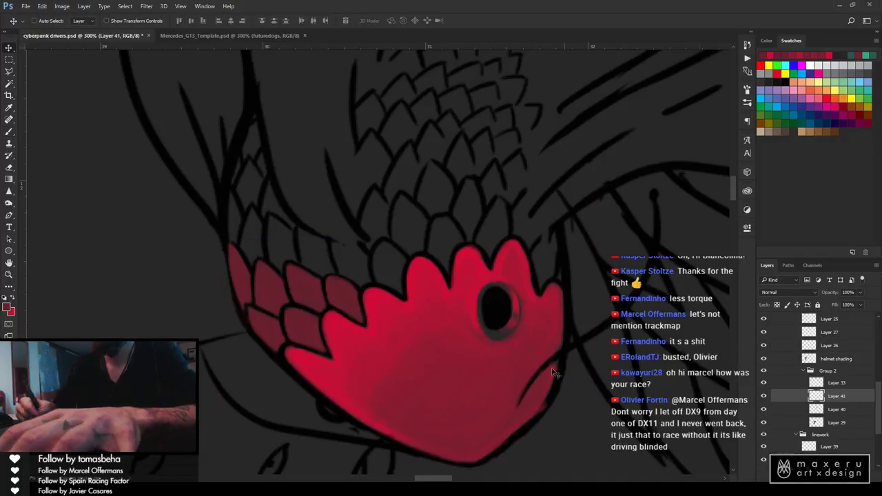
key("b")
left_click_drag(268, 218, 274, 248)
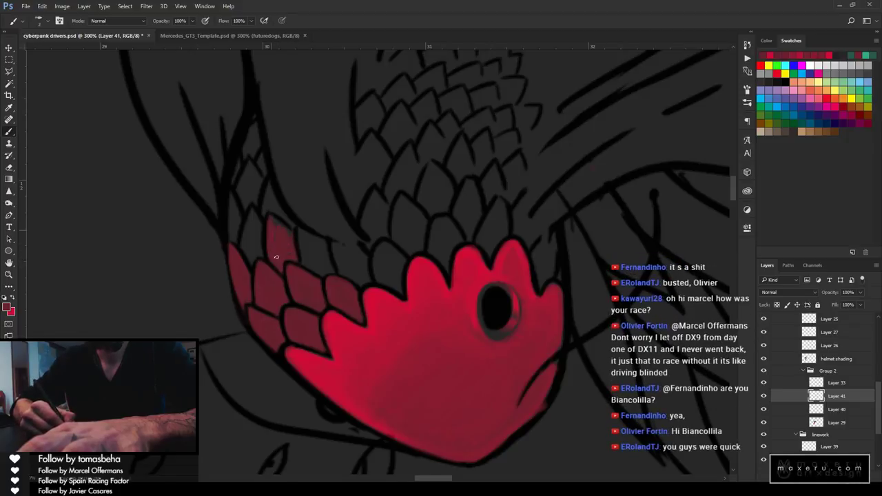
left_click_drag(275, 219, 293, 236)
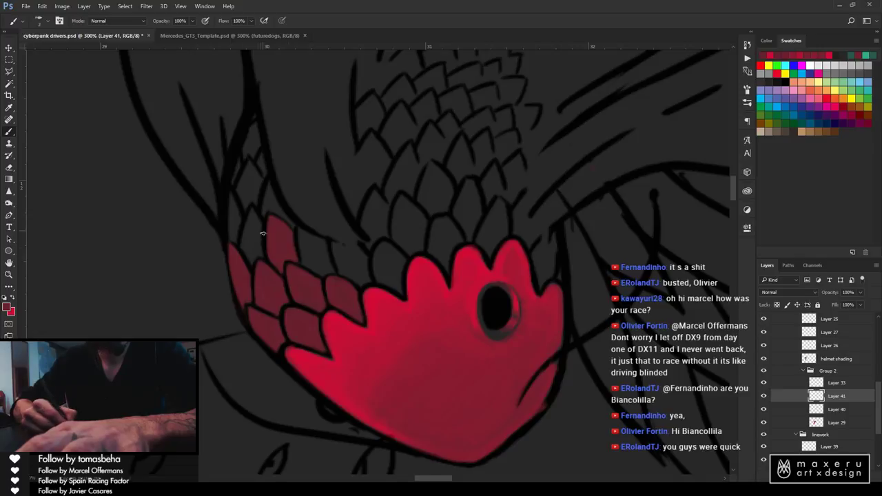
left_click_drag(262, 233, 260, 248)
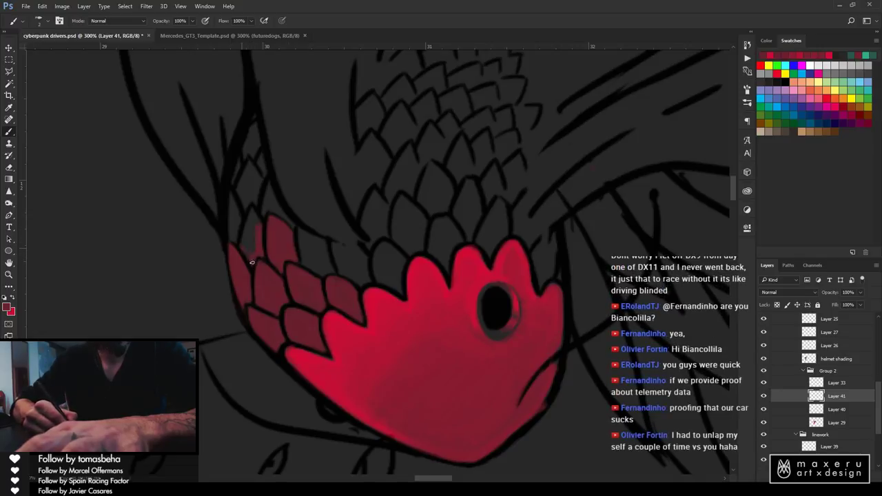
left_click_drag(246, 227, 245, 245)
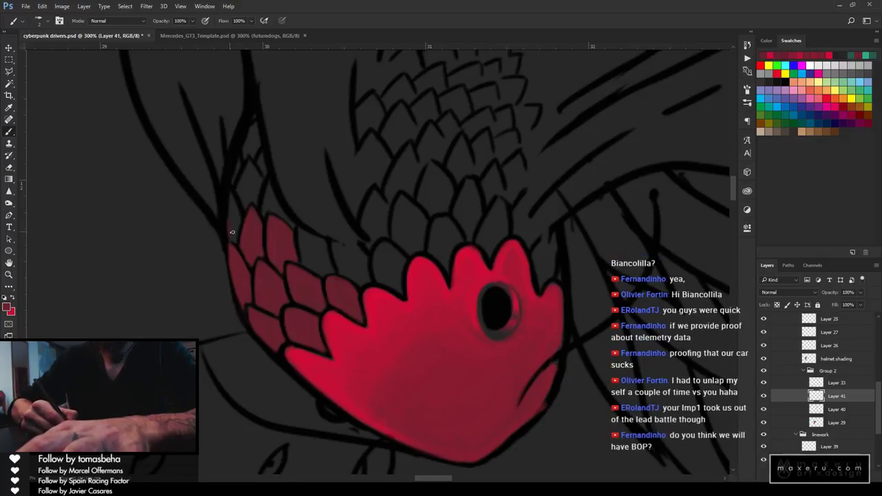
Fill the narrow outermost scale of that row with dark crimson and clean its edges, alternating between the Brush and the Eraser
left_click_drag(232, 232, 229, 197)
key("e")
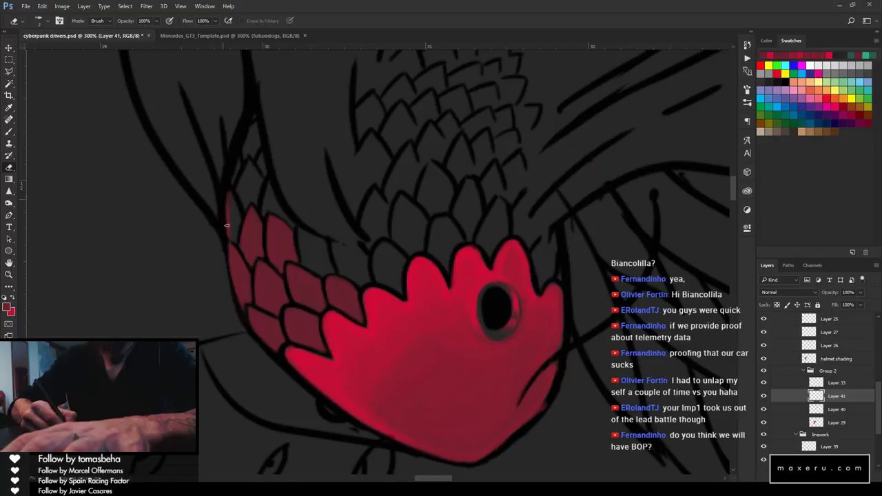
key("b")
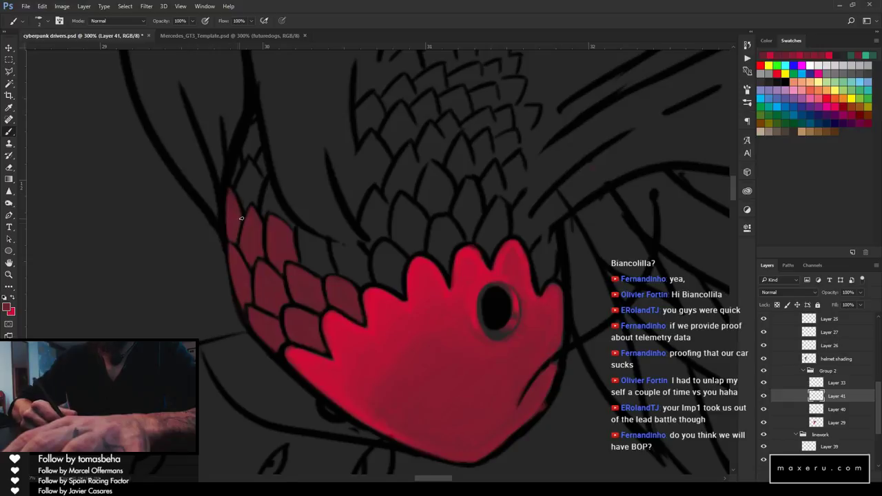
key("e")
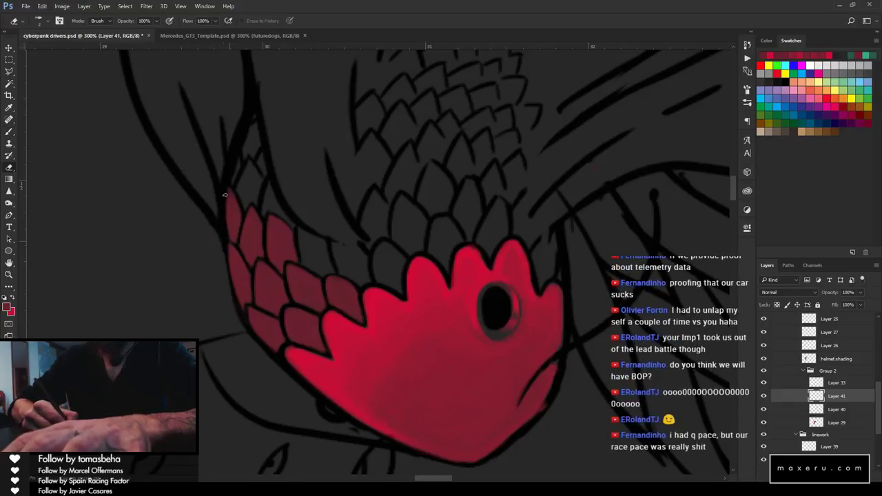
key("b")
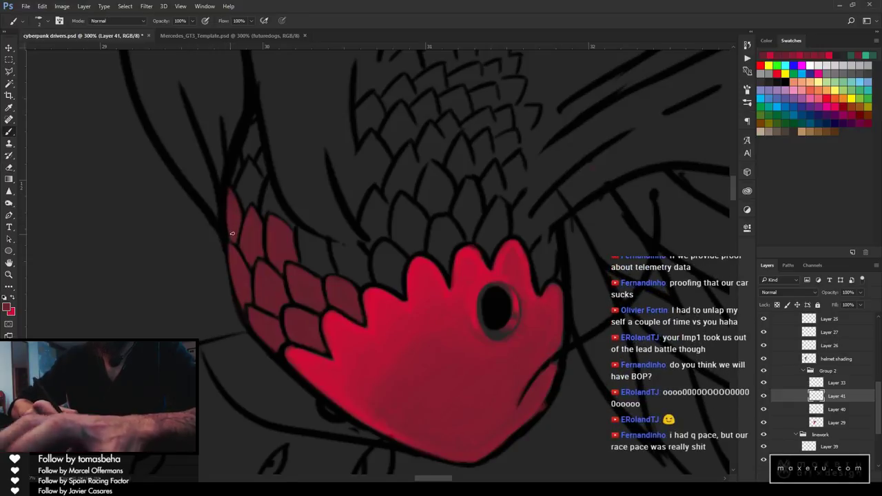
key("e")
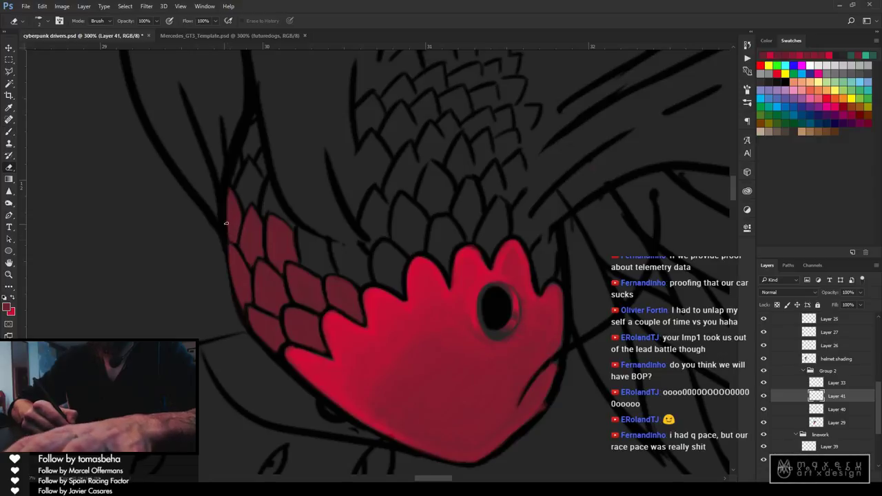
key("b")
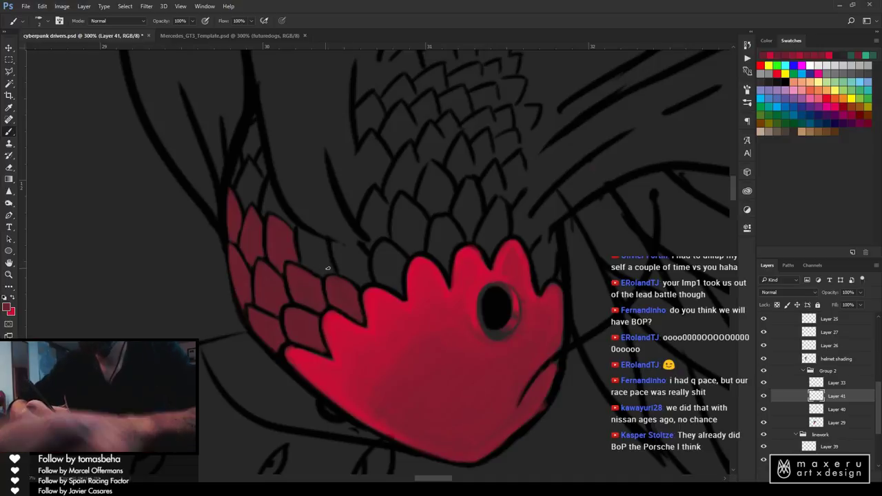
Enlarge the brush and fill the next empty scale inward in the same row with dark crimson
key("bracketright")
key("bracketright")
left_click_drag(300, 231, 310, 264)
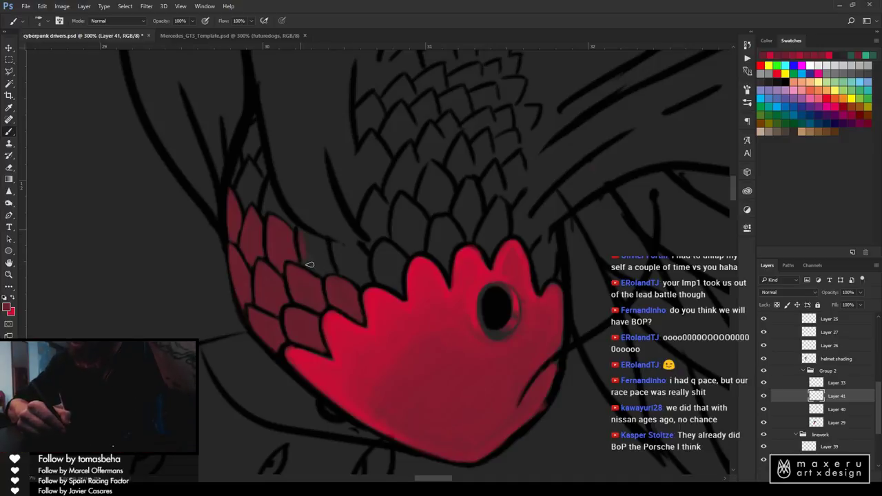
mouse_move(304, 234)
left_mouse_down()
mouse_move(323, 270)
mouse_move(306, 262)
mouse_move(316, 265)
mouse_move(313, 242)
mouse_move(328, 267)
left_mouse_up()
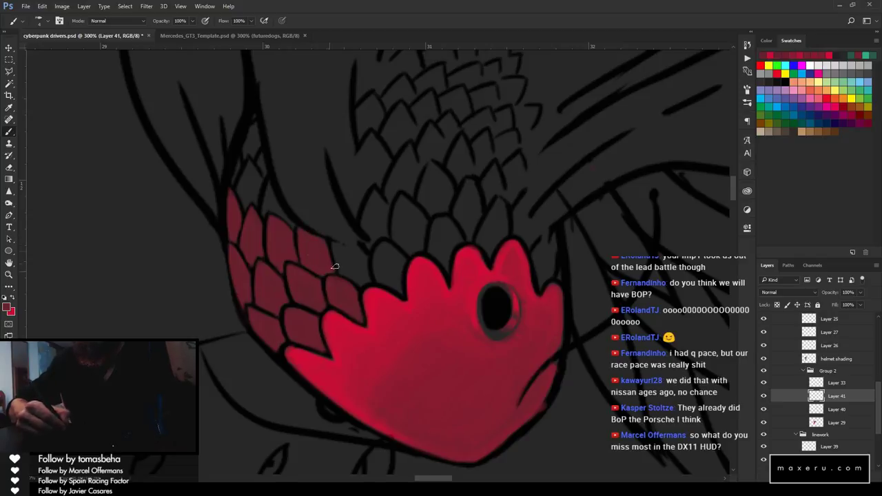
Fill the open scale beside the fin's base and sweep dark crimson streaks up through the fin with a larger brush
mouse_move(336, 245)
left_mouse_down()
mouse_move(361, 275)
mouse_move(345, 273)
mouse_move(365, 283)
mouse_move(354, 242)
mouse_move(362, 251)
mouse_move(339, 218)
mouse_move(336, 232)
mouse_move(324, 227)
mouse_move(342, 240)
mouse_move(308, 213)
mouse_move(280, 174)
mouse_move(314, 218)
mouse_move(285, 168)
mouse_move(313, 223)
mouse_move(291, 190)
mouse_move(297, 208)
mouse_move(277, 154)
mouse_move(285, 181)
mouse_move(270, 94)
mouse_move(281, 176)
mouse_move(262, 64)
left_mouse_up()
key("]")
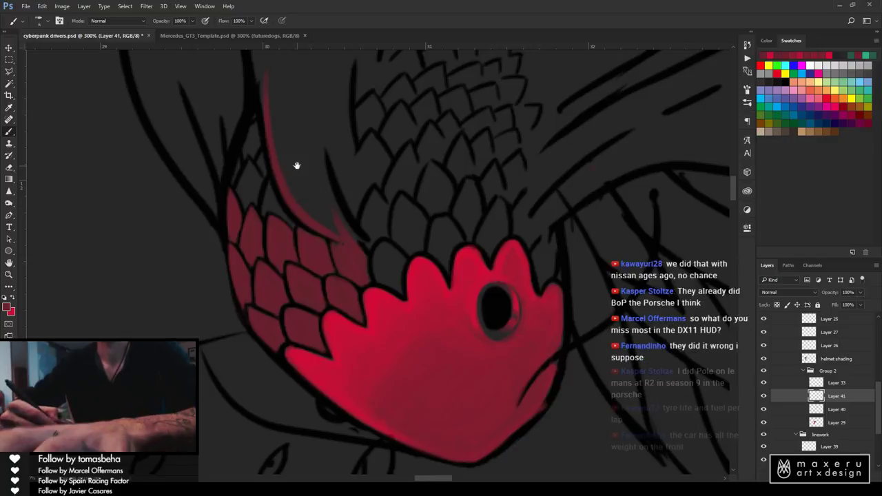
left_click_drag(296, 165, 321, 239)
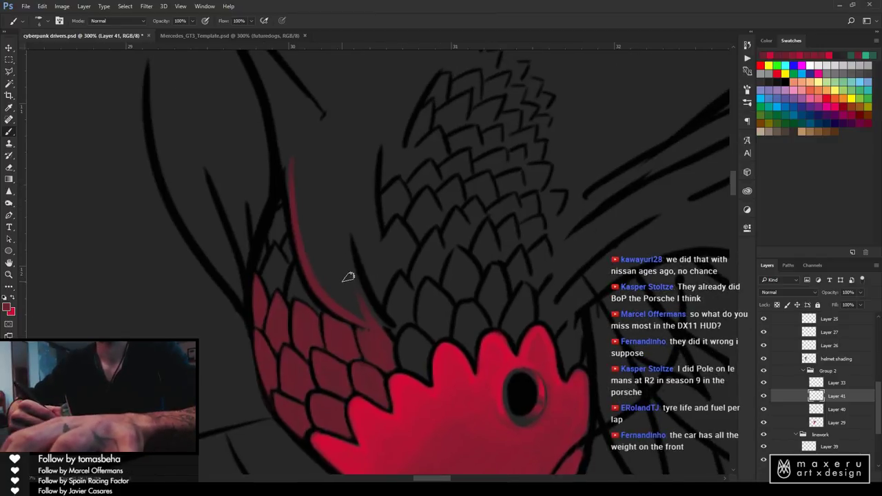
mouse_move(342, 300)
left_mouse_down()
mouse_move(364, 317)
mouse_move(337, 295)
mouse_move(362, 313)
mouse_move(333, 266)
mouse_move(367, 312)
mouse_move(341, 227)
mouse_move(374, 310)
mouse_move(362, 290)
mouse_move(343, 142)
mouse_move(360, 279)
mouse_move(350, 133)
mouse_move(343, 222)
mouse_move(361, 39)
mouse_move(333, 242)
mouse_move(334, 148)
mouse_move(336, 280)
mouse_move(318, 187)
mouse_move(335, 282)
left_mouse_up()
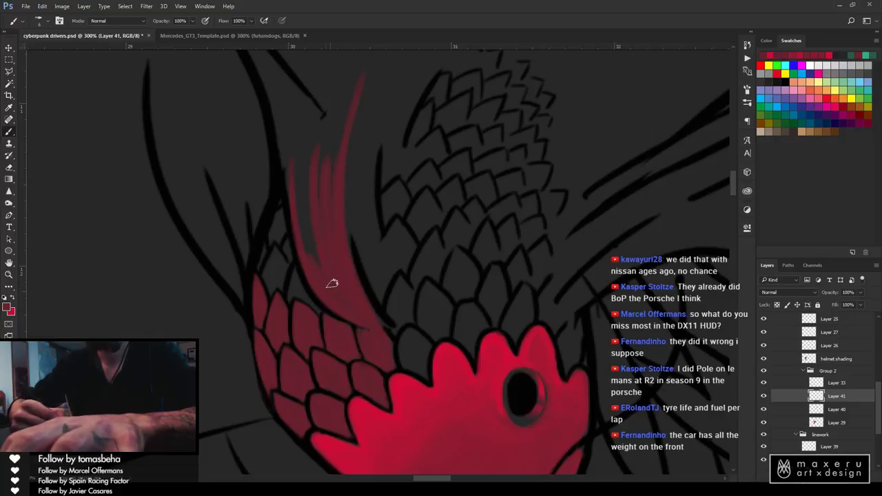
mouse_move(307, 122)
left_mouse_down()
mouse_move(316, 255)
mouse_move(272, 90)
mouse_move(260, 110)
mouse_move(302, 292)
left_mouse_up()
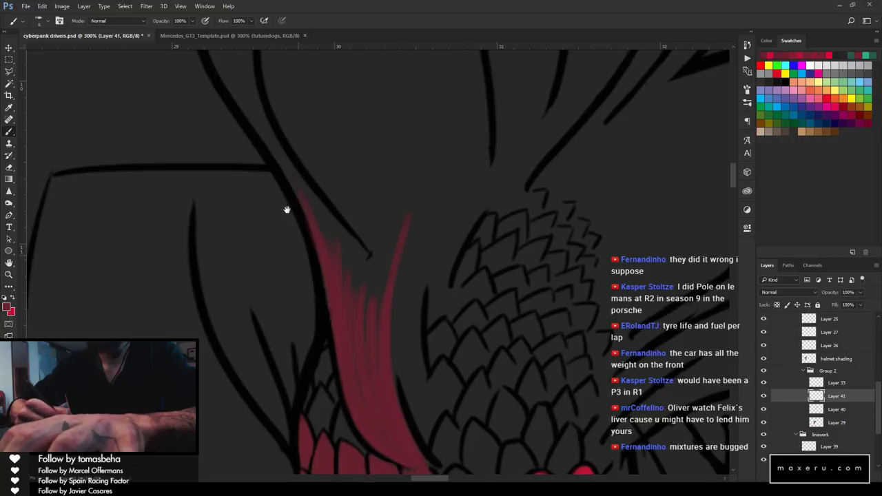
Paint thin dark crimson streaks along the outer fin's edge and its first inner ray, trimming paint that spills over the outline
left_click_drag(287, 208, 282, 91)
mouse_move(275, 262)
left_mouse_down()
mouse_move(231, 197)
mouse_move(194, 103)
left_mouse_up()
mouse_move(211, 167)
left_mouse_down()
mouse_move(194, 104)
mouse_move(206, 173)
mouse_move(261, 250)
mouse_move(229, 208)
mouse_move(262, 284)
left_mouse_up()
key("e")
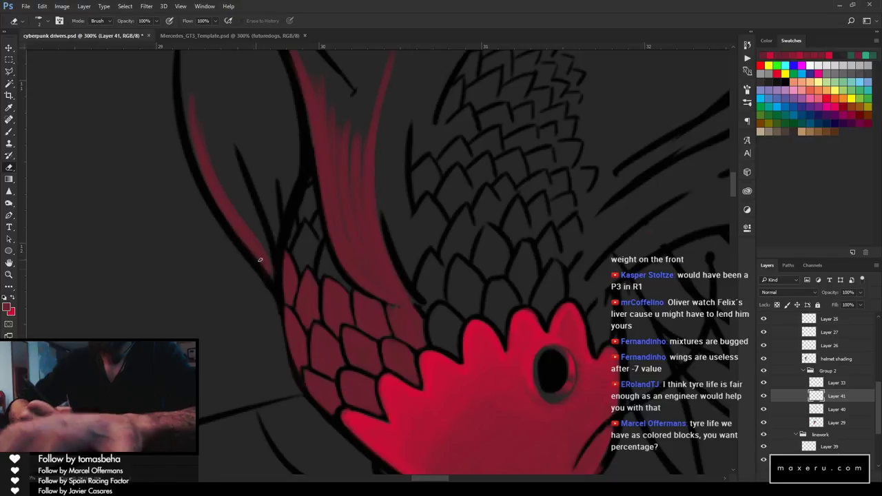
key("b")
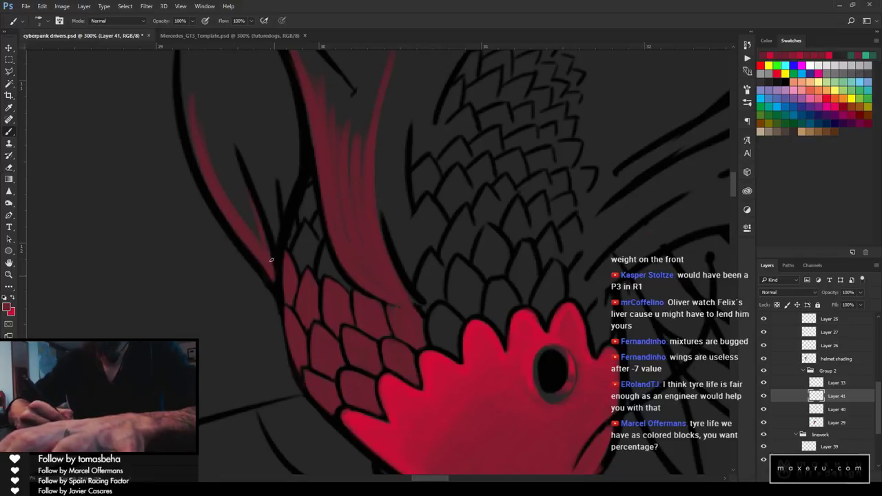
left_click_drag(256, 210, 234, 146)
left_click_drag(277, 236, 219, 92)
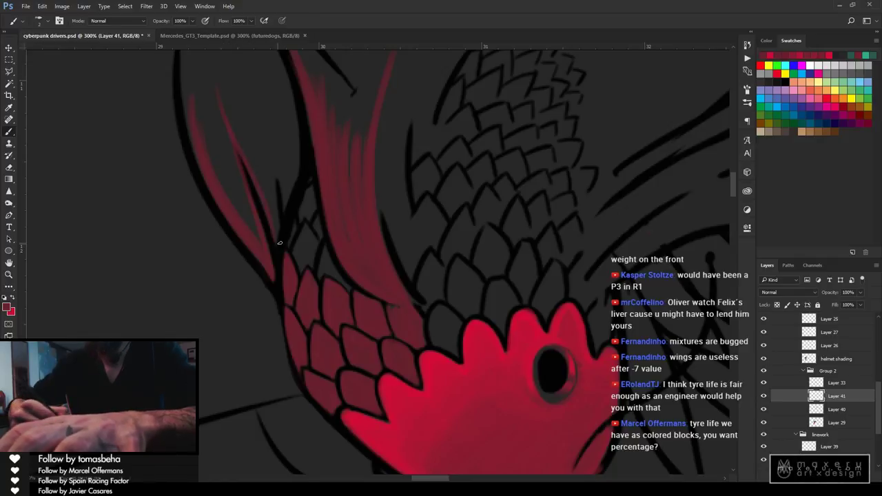
Fill the part of the outer fin nearest the thick dividing line with upward dark crimson strokes
mouse_move(278, 229)
left_mouse_down()
mouse_move(274, 80)
mouse_move(286, 213)
mouse_move(272, 93)
mouse_move(282, 183)
mouse_move(278, 161)
left_mouse_up()
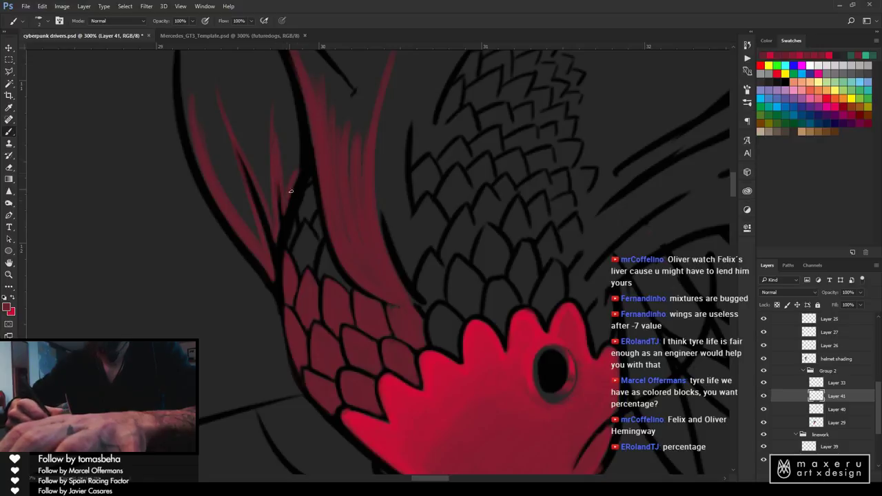
mouse_move(296, 163)
left_mouse_down()
mouse_move(290, 138)
mouse_move(277, 62)
mouse_move(284, 105)
mouse_move(293, 81)
mouse_move(299, 114)
mouse_move(284, 74)
left_mouse_up()
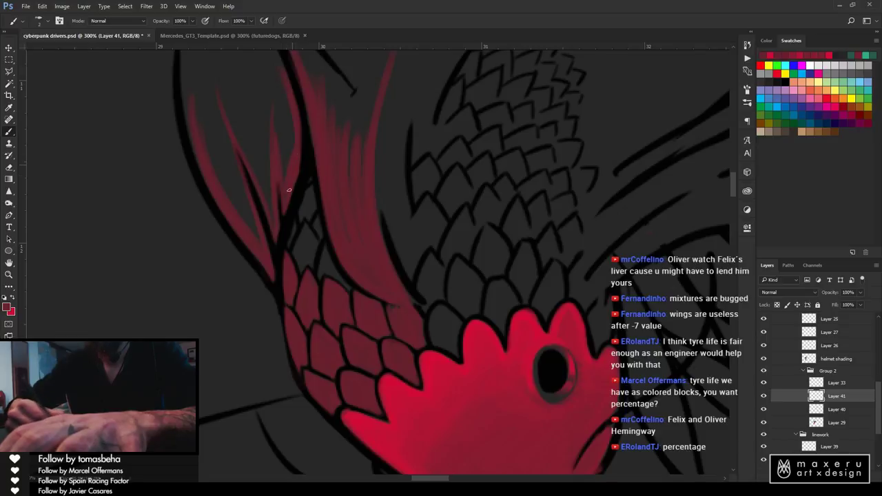
mouse_move(289, 177)
left_mouse_down()
mouse_move(279, 115)
mouse_move(287, 163)
mouse_move(288, 102)
left_mouse_up()
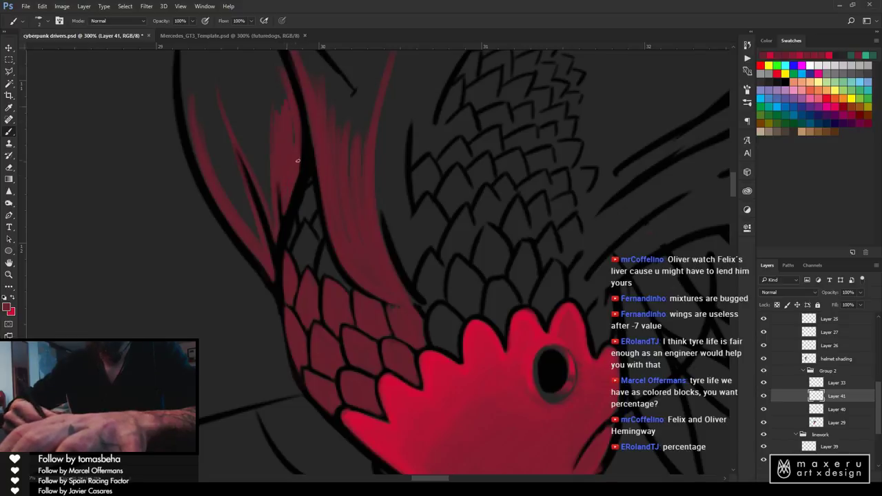
Fill the remaining small scales in the tapering upper part of the outer neck strip with dark crimson and tidy their edges
left_click_drag(302, 310, 310, 350)
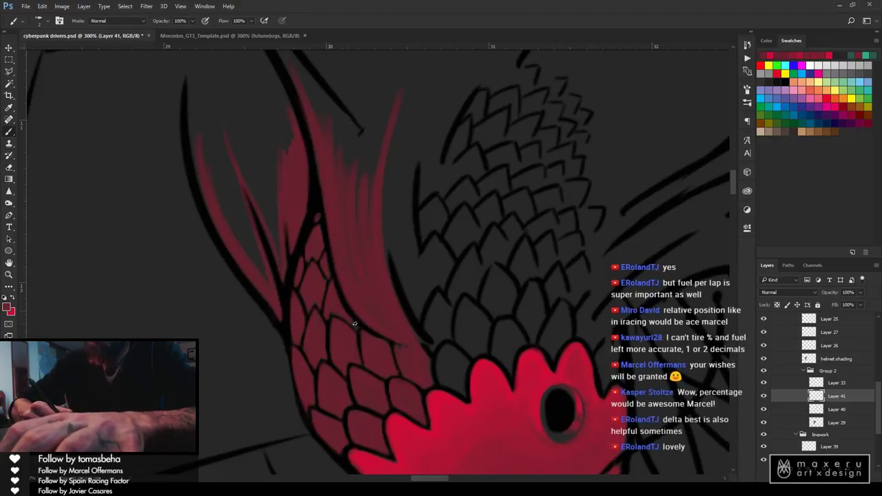
key("e")
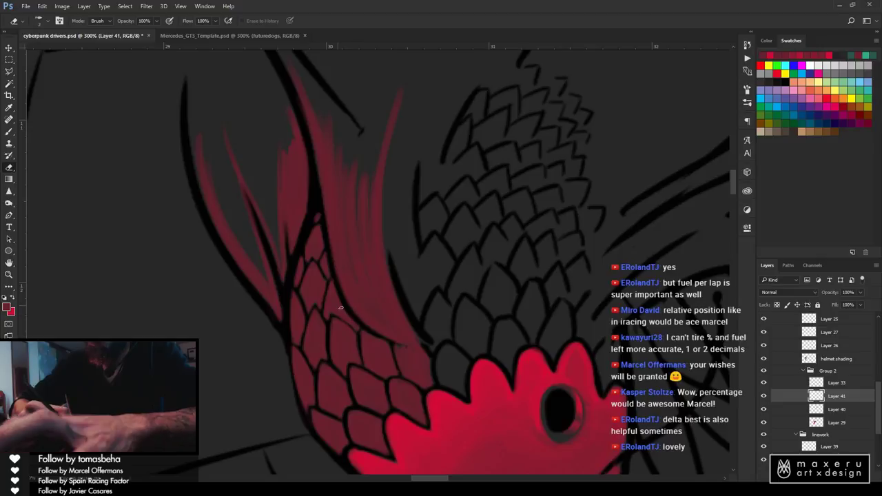
key("b")
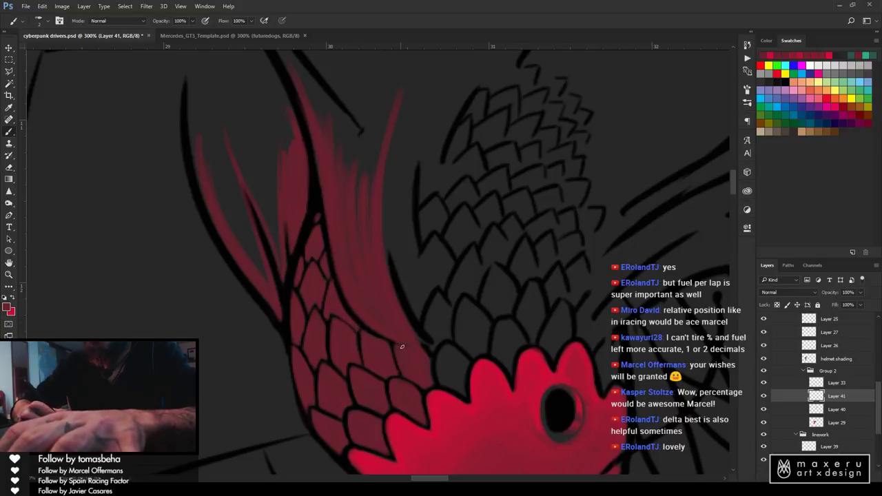
Fill the rounded scale beside the head's scalloped edge and the pointed scale above it with dark crimson
mouse_move(357, 205)
left_mouse_down()
mouse_move(378, 433)
mouse_move(319, 131)
mouse_move(289, 144)
left_mouse_up()
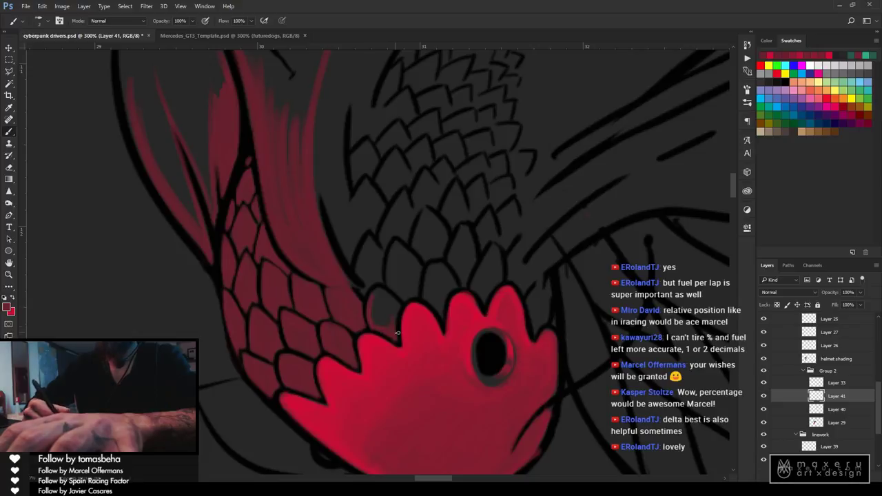
left_click_drag(387, 316, 373, 312)
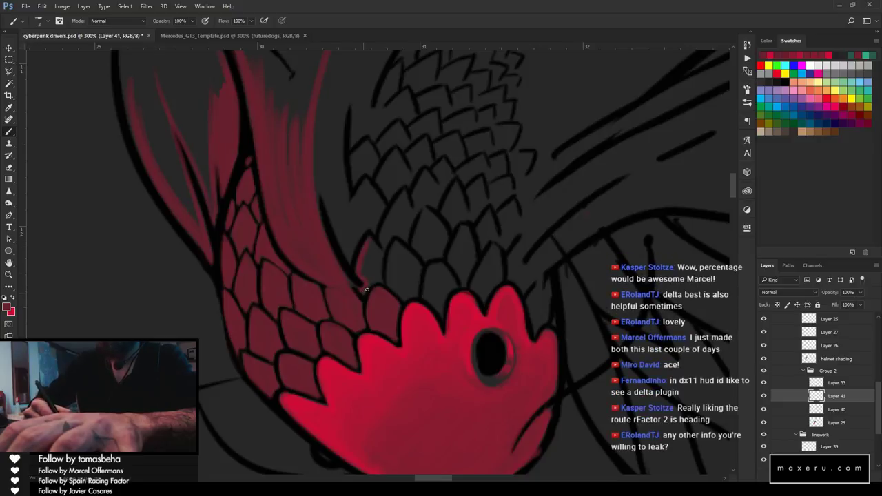
left_click_drag(369, 255, 374, 278)
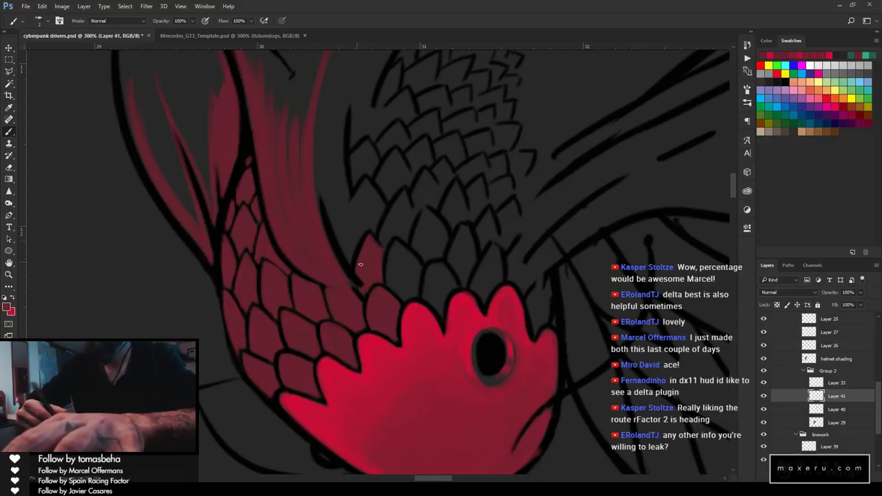
Paint dark crimson strokes up the area between the fin and the central scales, filling the adjoining edge scale
mouse_move(355, 264)
left_mouse_down()
mouse_move(342, 225)
mouse_move(362, 263)
mouse_move(334, 121)
mouse_move(357, 238)
mouse_move(339, 200)
mouse_move(344, 247)
left_mouse_up()
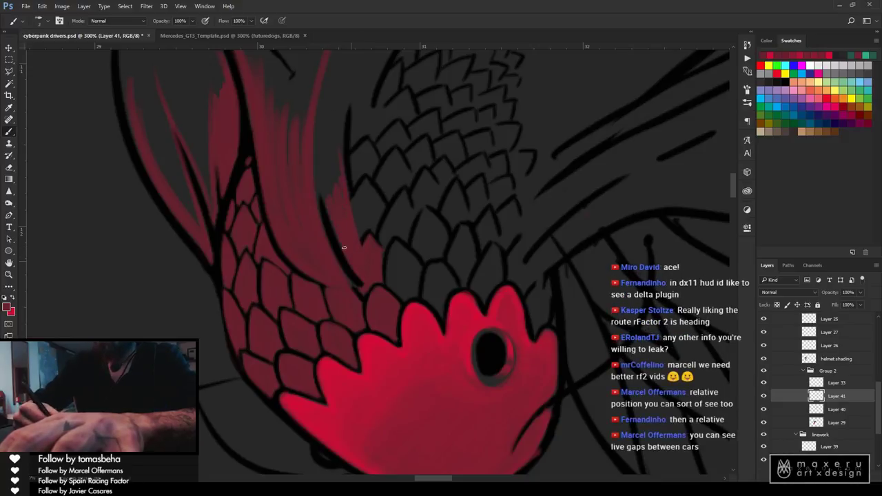
left_click_drag(334, 212, 354, 269)
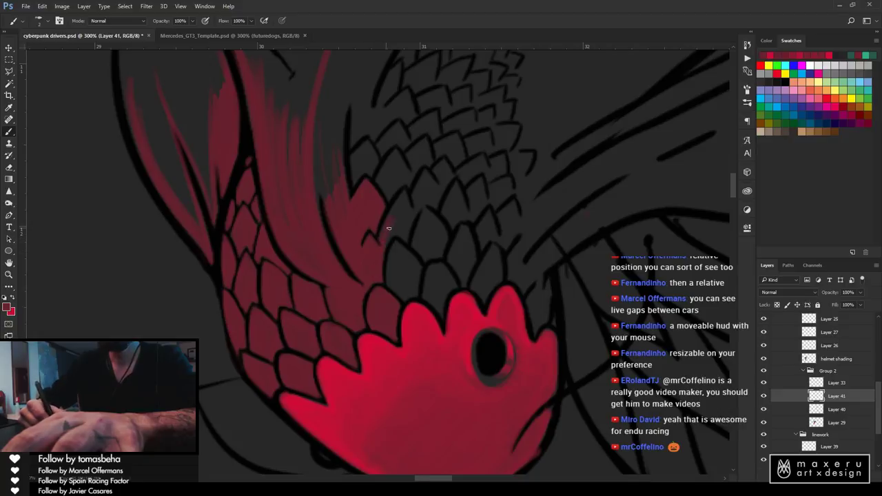
Fill the pointed scale beside the already colored edge scales and the rounded scale below it with dark crimson, tidying their edges
left_click_drag(392, 222, 403, 195)
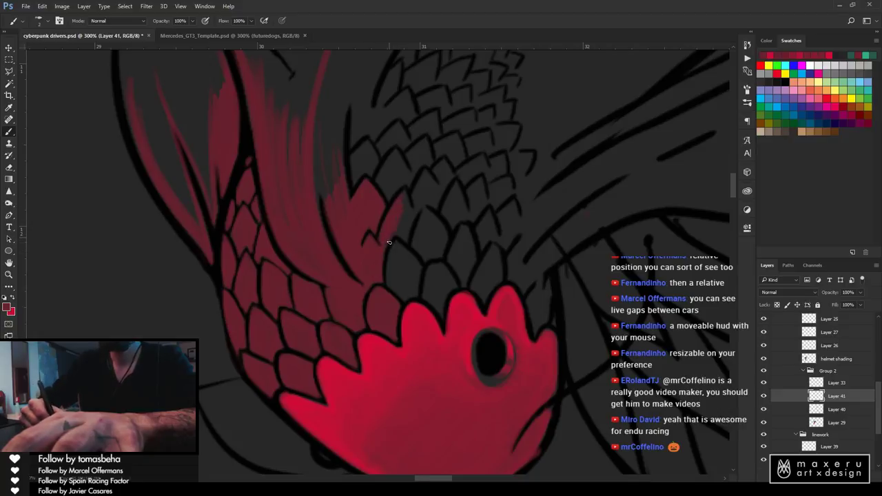
mouse_move(400, 227)
left_mouse_down()
mouse_move(404, 195)
mouse_move(411, 210)
mouse_move(408, 194)
mouse_move(413, 219)
mouse_move(368, 179)
left_mouse_up()
key("e")
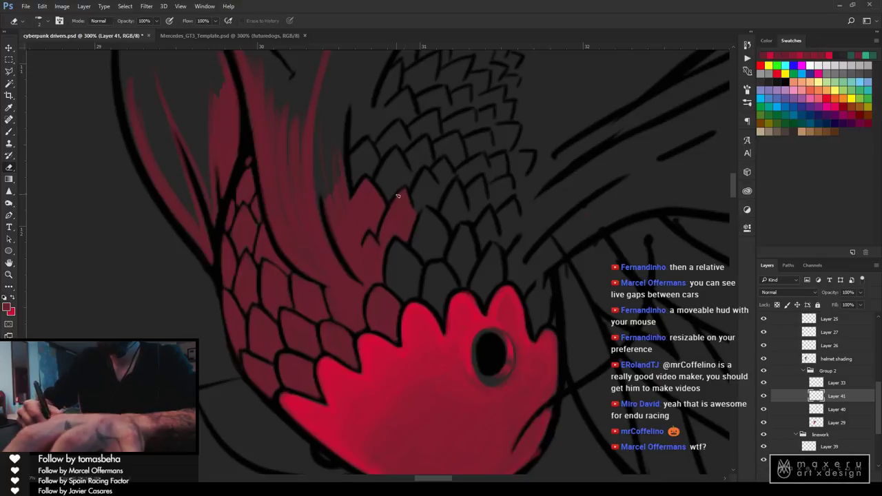
key("b")
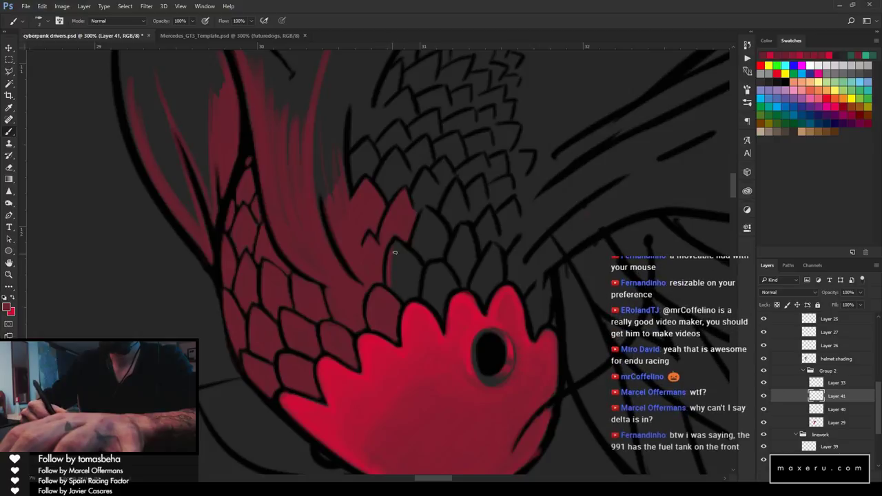
left_click_drag(397, 273, 407, 274)
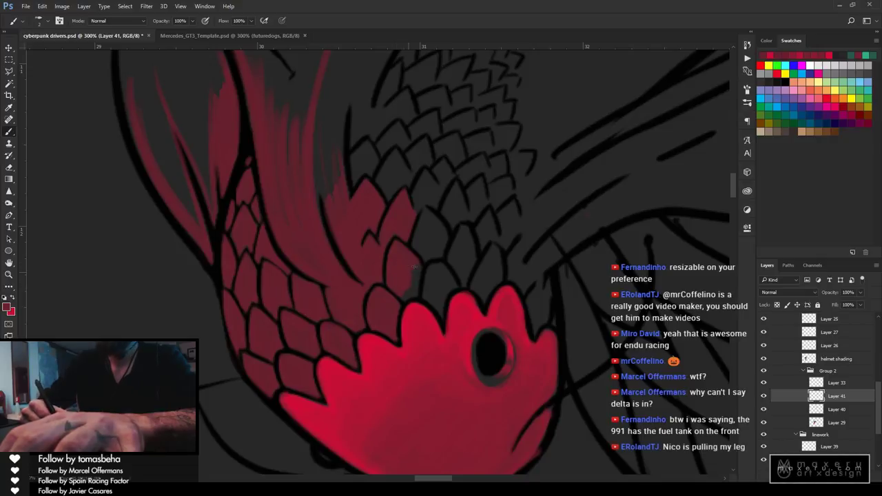
left_click_drag(413, 269, 418, 283)
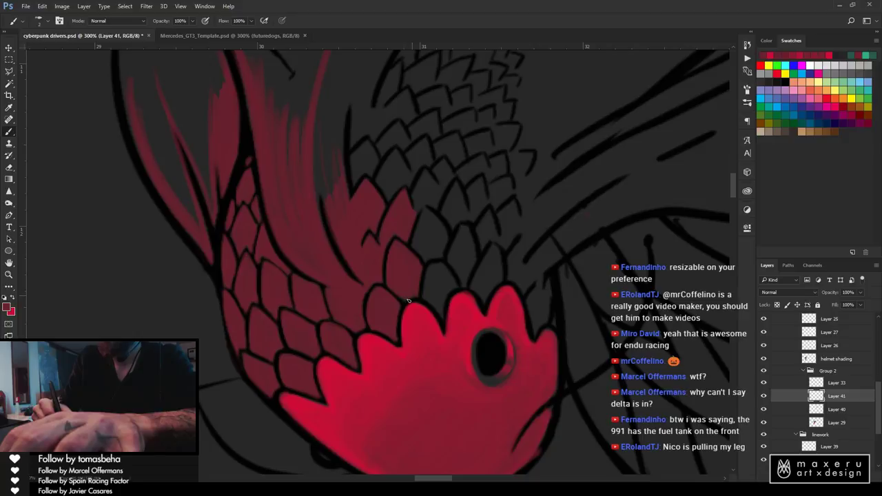
Save the document and review the fish together with the whole green and red creature artwork
key("z")
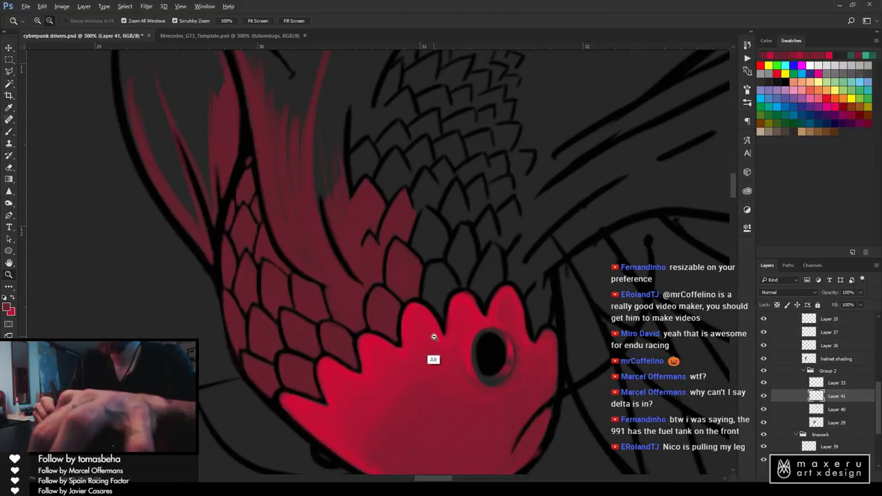
left_click(435, 336, "alt")
left_click(437, 337, "alt")
left_click(438, 337, "alt")
left_click(439, 337, "alt")
left_click(454, 377, "alt")
left_click_drag(489, 409, 348, 191)
key("ctrl+s")
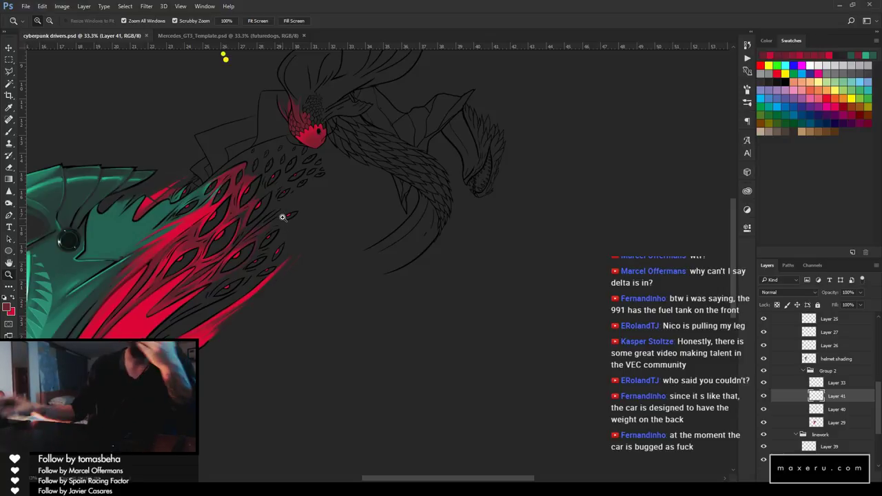
left_click_drag(213, 232, 397, 273)
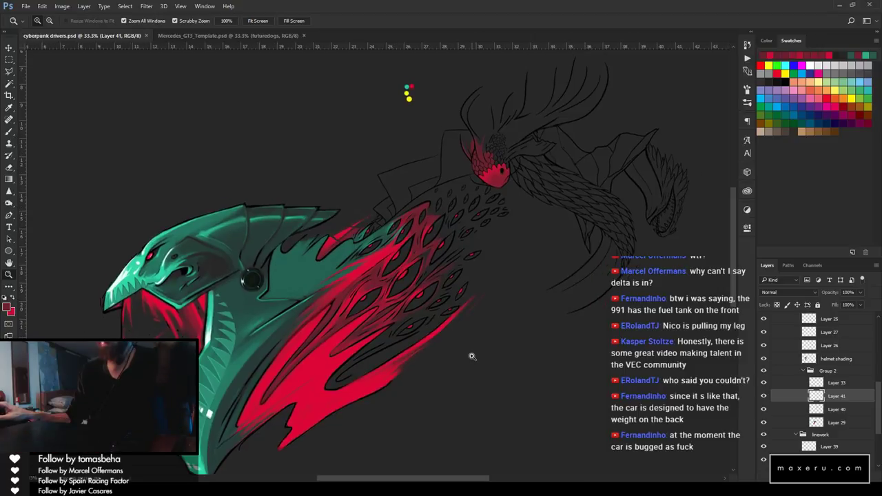
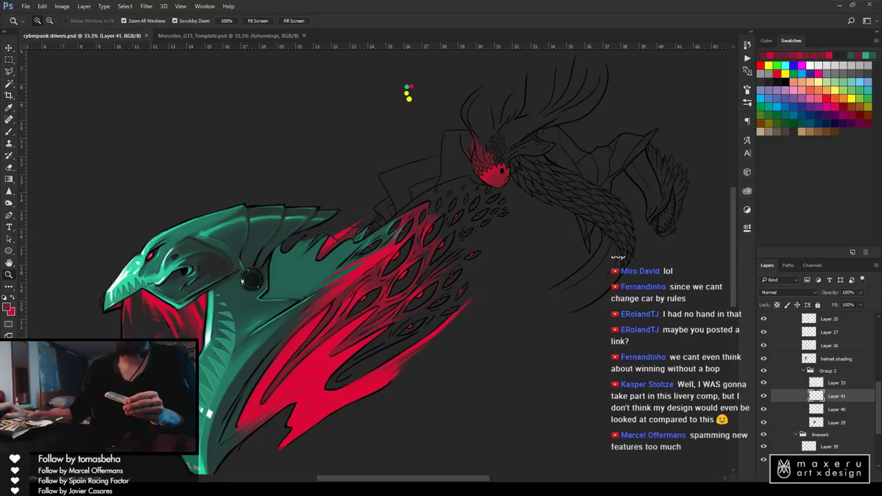
Switch to rFactor 2 to check the livery on the Mercedes's side and return to the Photoshop artwork
key("alt+Tab")
left_click_drag(466, 436, 486, 368)
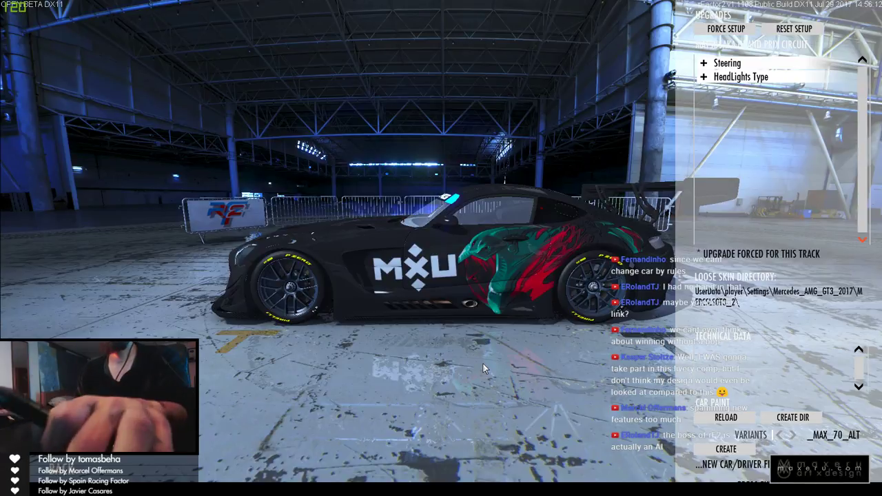
key("alt+Tab")
Fill the next rounded scale along the head's scalloped edge and the pointed scale above it with dark crimson
left_click(540, 173)
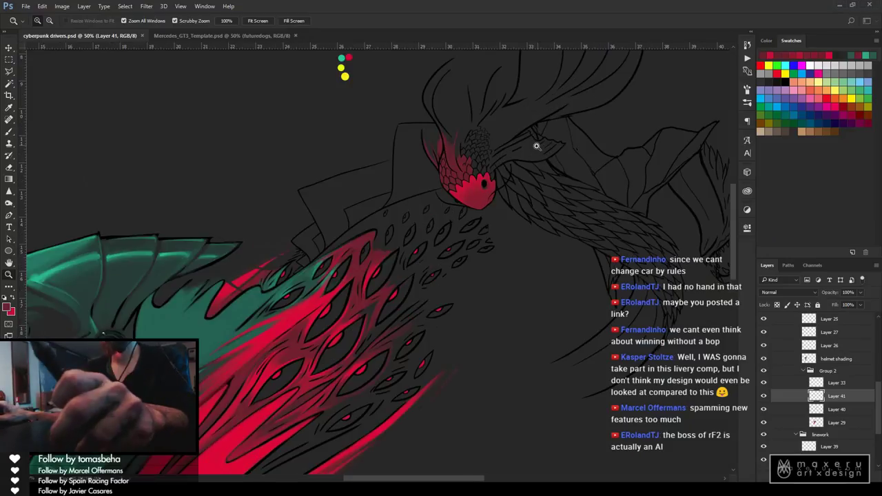
left_click(513, 172)
left_click(493, 169)
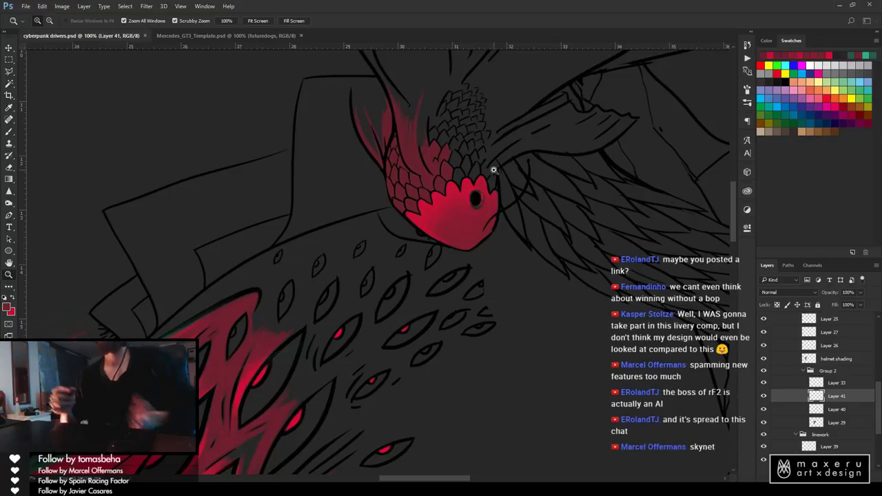
left_click(468, 143)
left_click(470, 155)
left_click(471, 163)
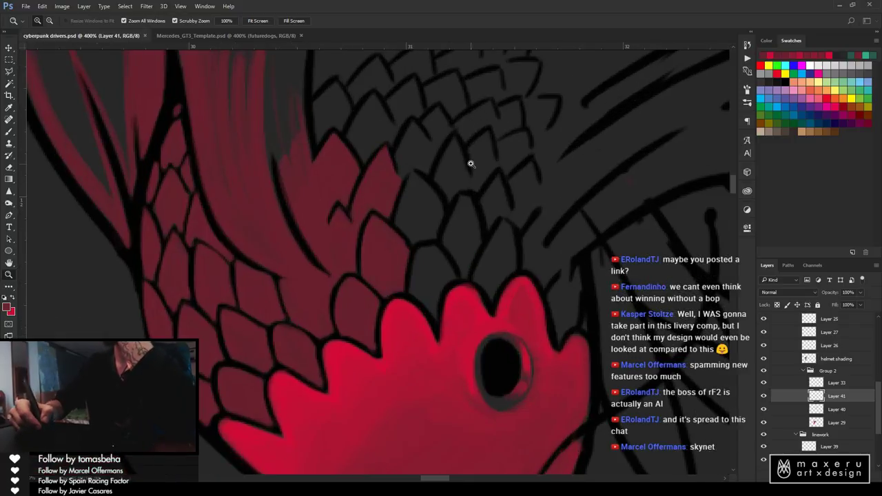
key("b")
left_click(416, 267)
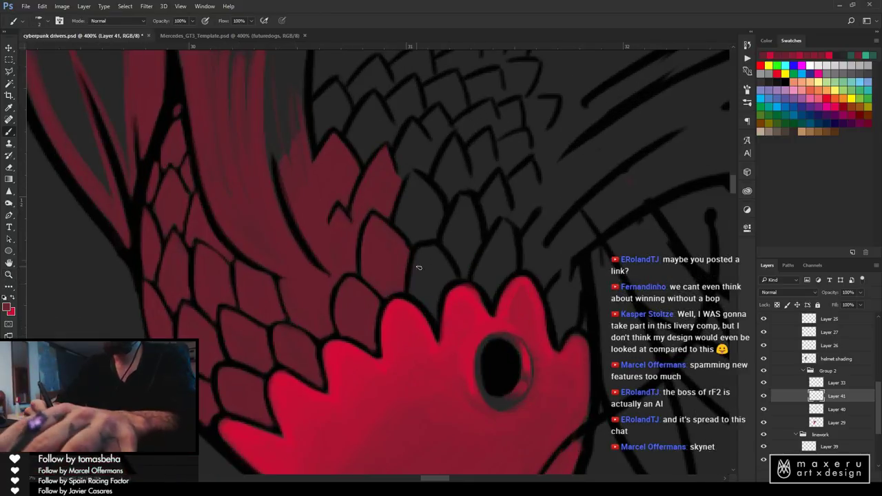
mouse_move(418, 267)
left_mouse_down()
mouse_move(415, 290)
mouse_move(431, 287)
left_mouse_up()
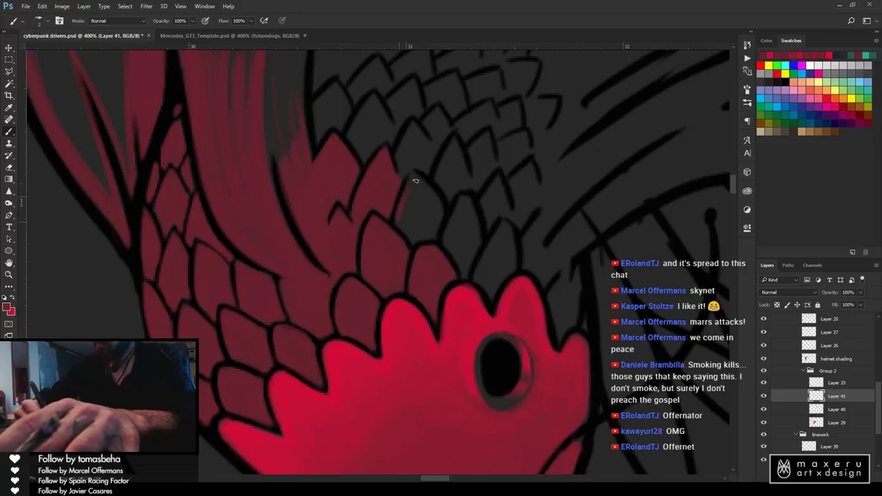
mouse_move(417, 181)
left_mouse_down()
mouse_move(407, 219)
mouse_move(423, 195)
mouse_move(421, 222)
mouse_move(430, 210)
mouse_move(436, 236)
left_mouse_up()
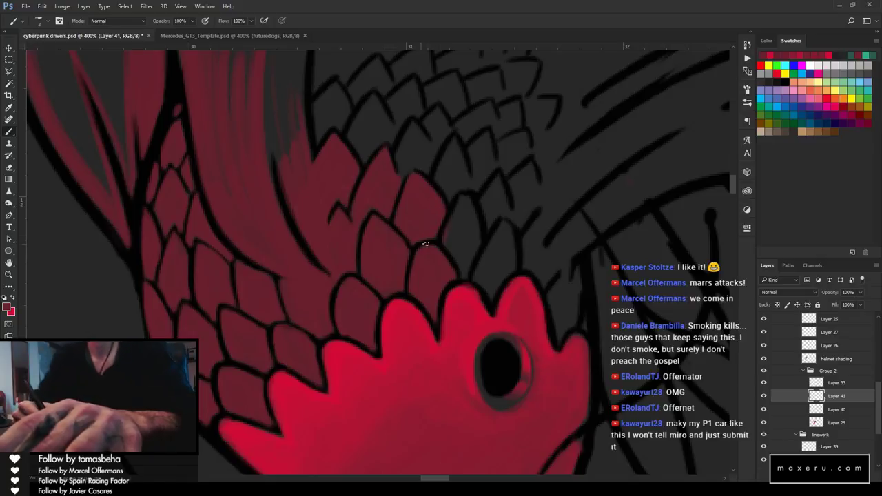
Fill the two pointed scales just above the eye's scallops with dark crimson and save the document
mouse_move(452, 247)
left_mouse_down()
mouse_move(467, 211)
mouse_move(461, 245)
mouse_move(472, 234)
mouse_move(472, 248)
mouse_move(451, 240)
left_mouse_up()
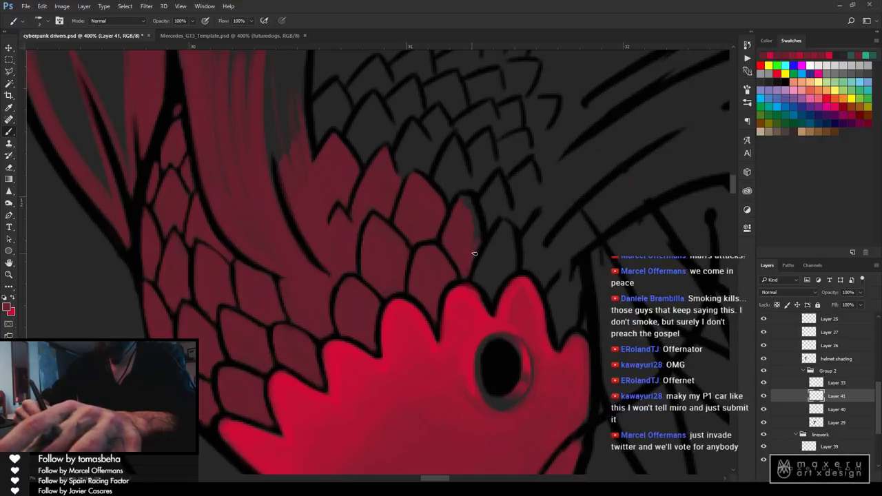
left_click_drag(481, 238, 469, 199)
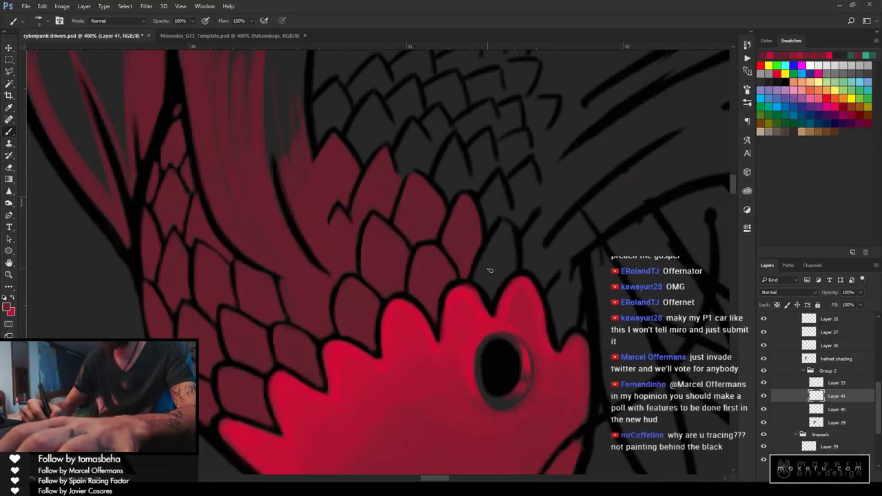
mouse_move(505, 234)
left_mouse_down()
mouse_move(485, 262)
mouse_move(491, 275)
mouse_move(500, 250)
mouse_move(496, 295)
left_mouse_up()
key("ctrl+s")
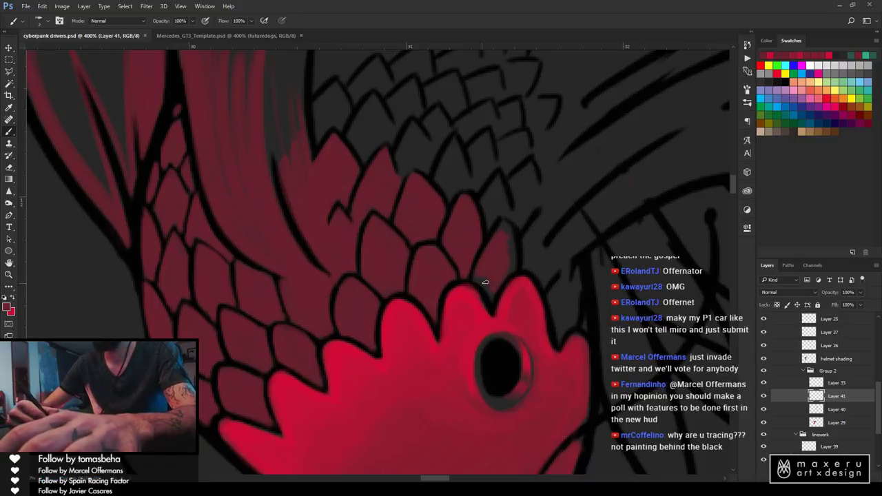
left_click_drag(479, 278, 490, 294)
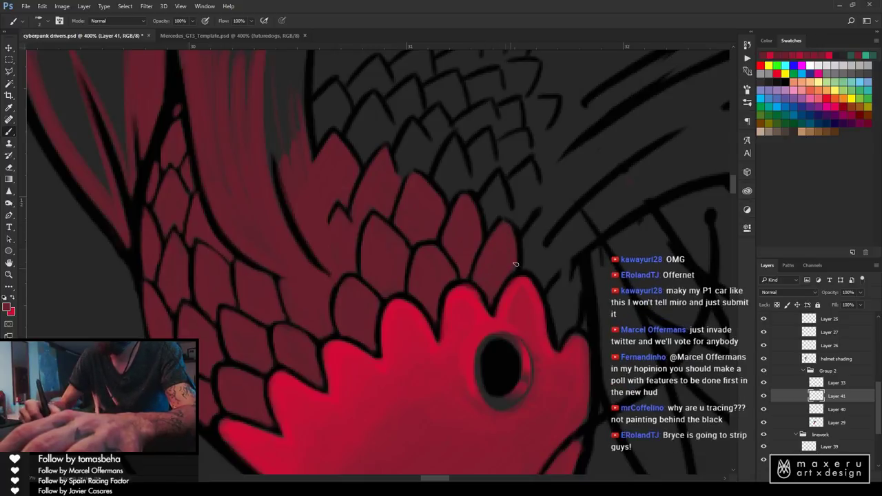
Temporarily hide linework layers 11, 30, 38, 31 and 39 to inspect the colors alone, and show them again
key("z")
left_click(405, 308, "alt")
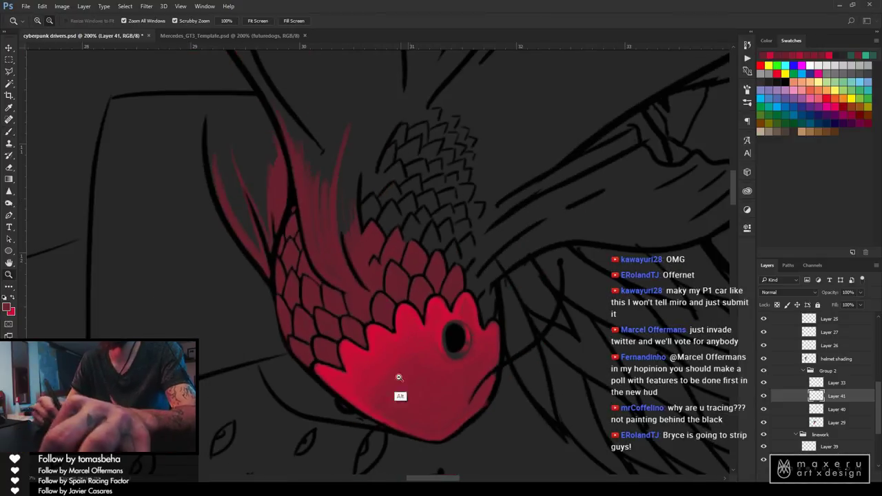
left_click(397, 377, "alt")
left_click(396, 376, "alt")
left_click(395, 376, "alt")
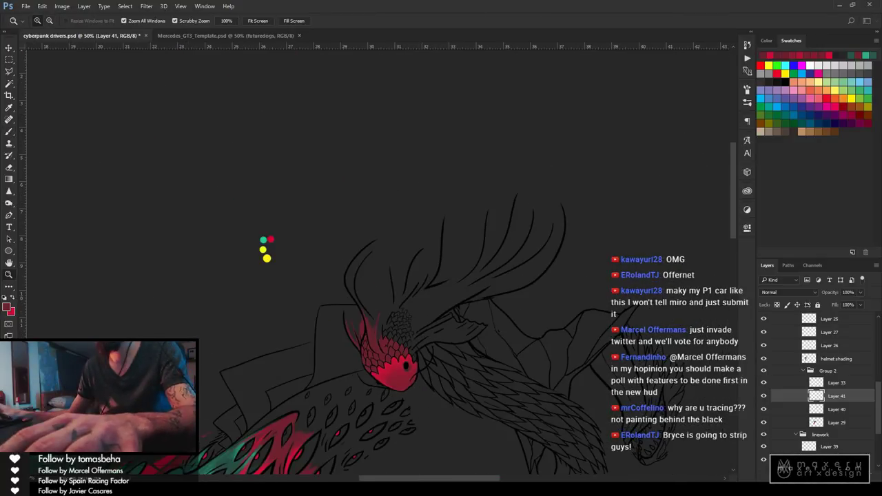
scroll(813, 386, "down", 3)
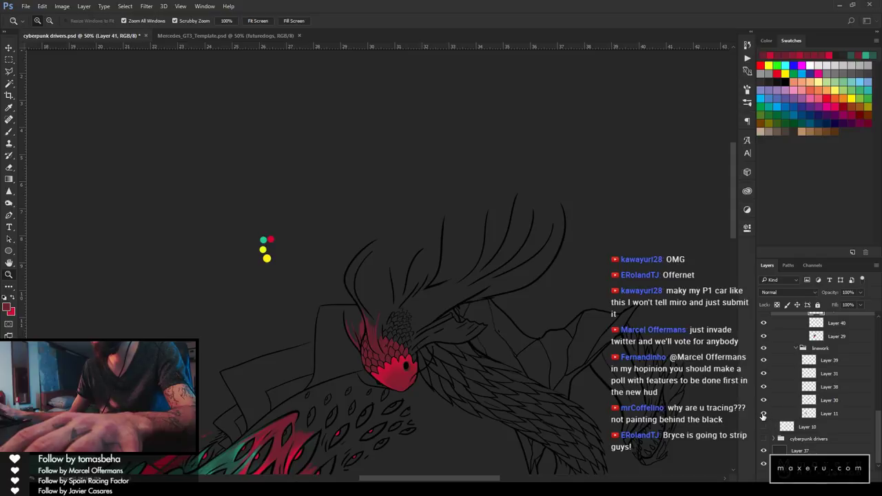
left_click_drag(763, 413, 764, 359)
left_click_drag(502, 374, 554, 211)
left_click_drag(466, 344, 505, 380)
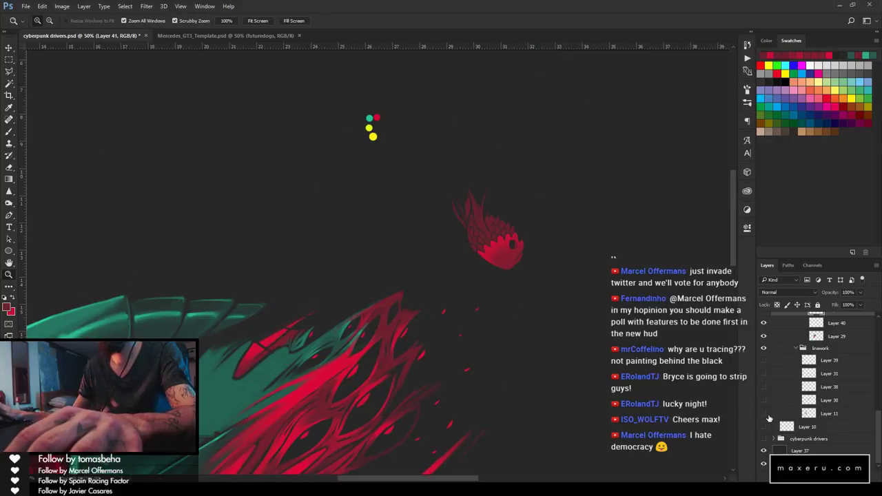
left_click_drag(769, 419, 760, 355)
Fill the small scale above the eye and two neighboring pointed scales in the row above with dark crimson
left_click(524, 212)
left_click(524, 212)
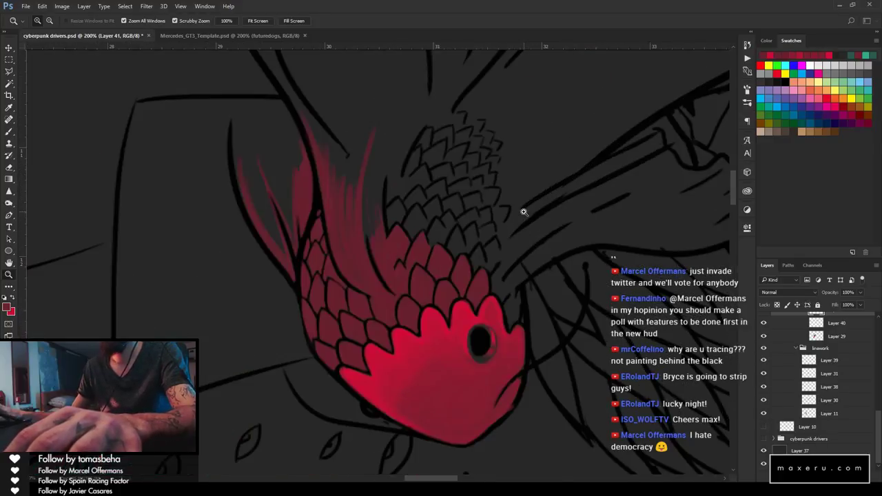
left_click(524, 213)
key("b")
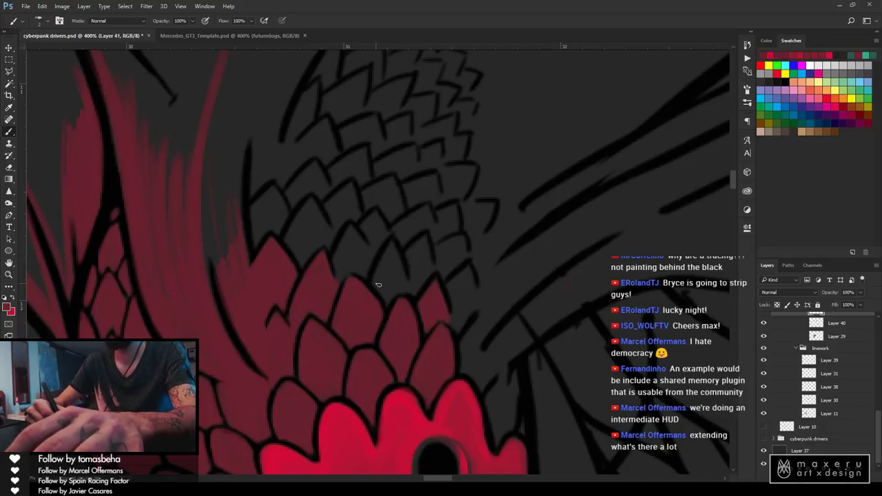
left_click_drag(380, 281, 385, 265)
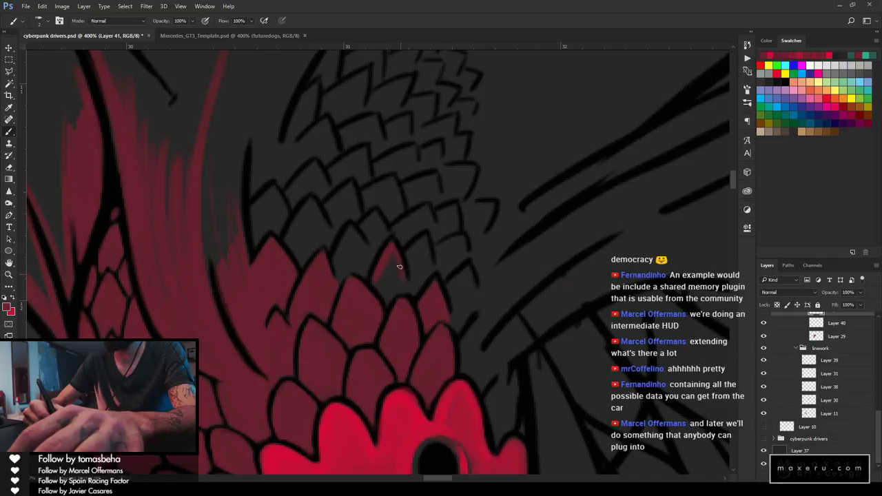
mouse_move(389, 267)
left_mouse_down()
mouse_move(394, 257)
mouse_move(399, 283)
left_mouse_up()
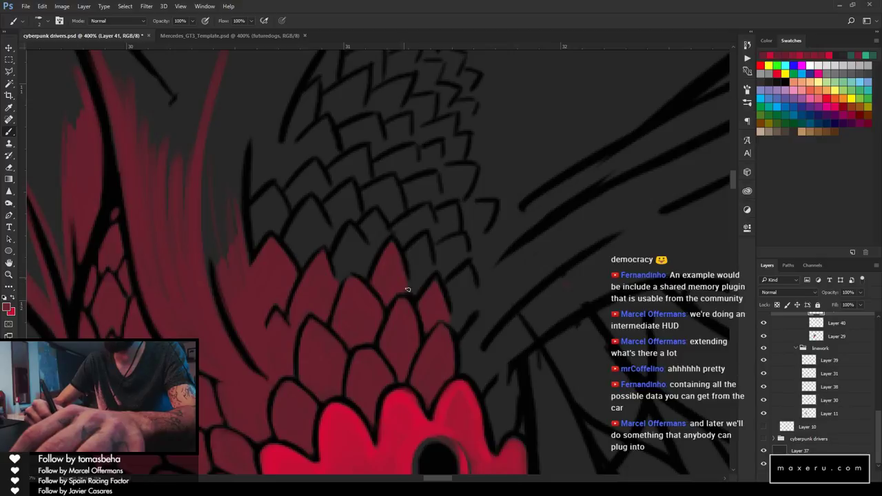
left_click_drag(411, 254, 416, 274)
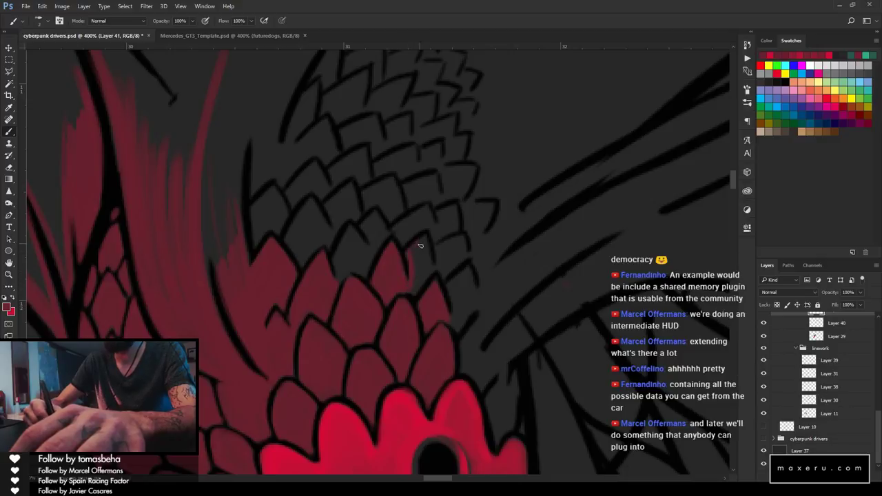
mouse_move(424, 238)
left_mouse_down()
mouse_move(420, 261)
mouse_move(421, 248)
mouse_move(415, 256)
mouse_move(422, 289)
left_mouse_up()
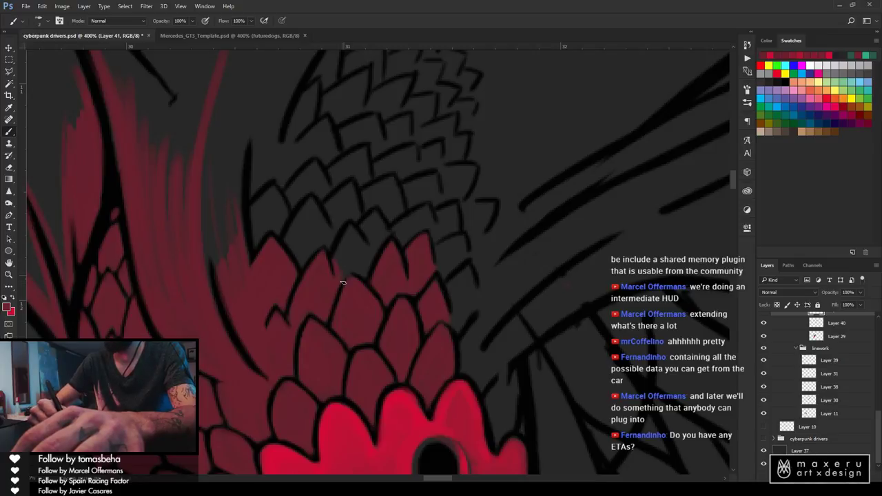
Fill four more pointed scales up the fin-side half of the central neck with dark crimson
left_click_drag(339, 274, 365, 248)
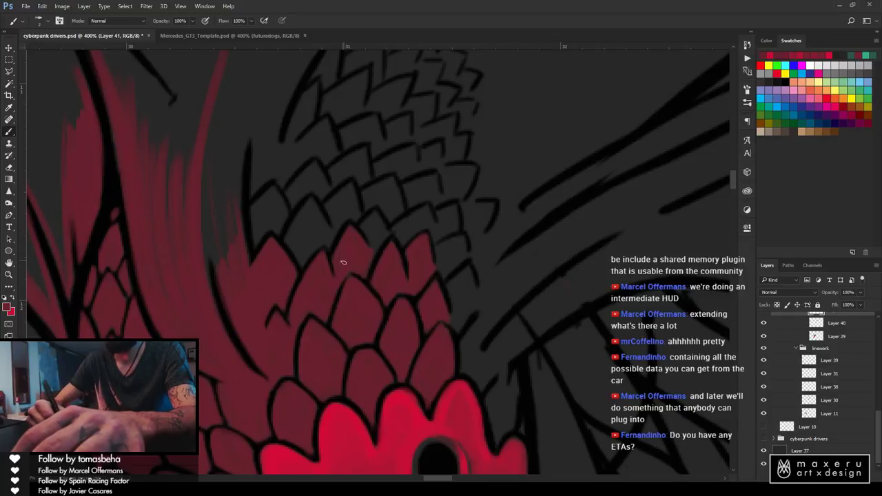
mouse_move(376, 242)
left_mouse_down()
mouse_move(384, 236)
mouse_move(374, 257)
left_mouse_up()
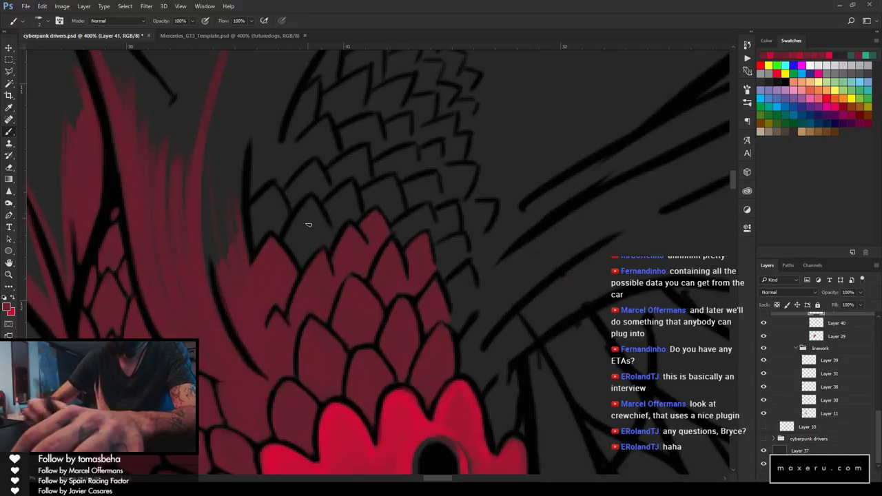
left_click_drag(309, 203, 293, 233)
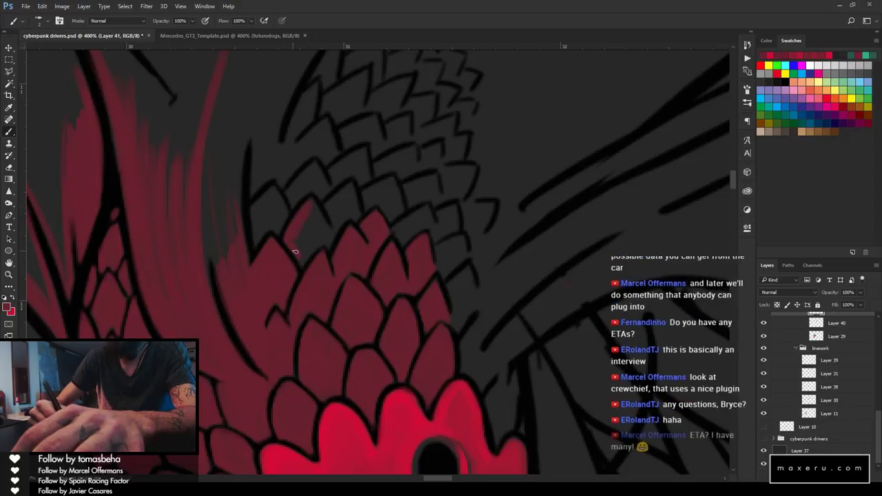
mouse_move(294, 240)
left_mouse_down()
mouse_move(315, 228)
mouse_move(303, 261)
left_mouse_up()
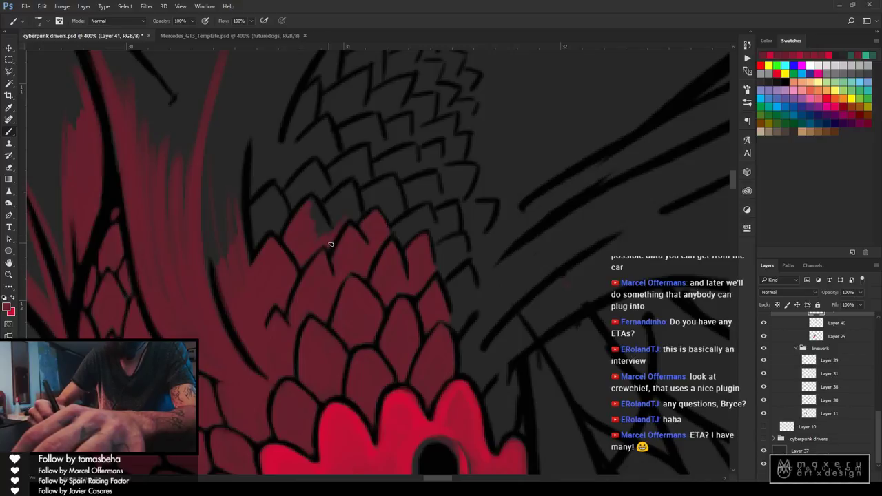
mouse_move(318, 238)
left_mouse_down()
mouse_move(319, 207)
mouse_move(324, 222)
mouse_move(341, 206)
mouse_move(328, 210)
mouse_move(335, 220)
mouse_move(332, 204)
mouse_move(345, 193)
mouse_move(329, 208)
mouse_move(338, 212)
mouse_move(346, 196)
mouse_move(349, 223)
mouse_move(354, 188)
mouse_move(360, 219)
left_mouse_up()
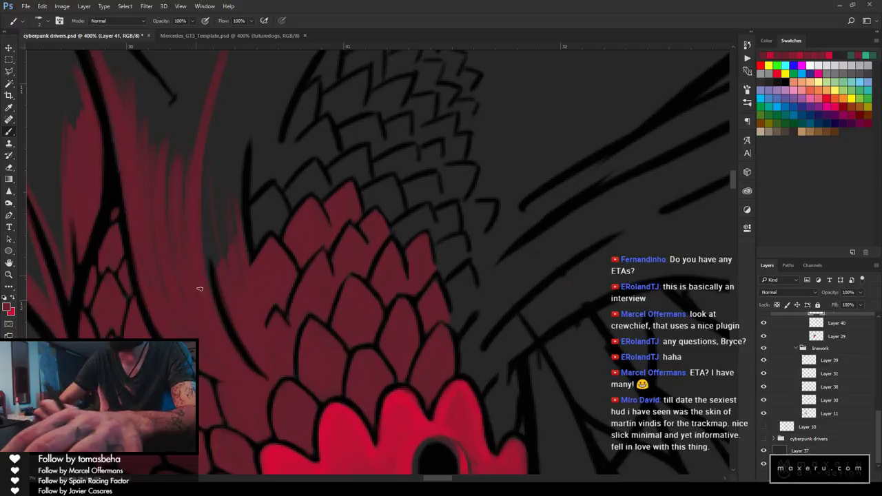
Fill the pointed scale beside the fin and the next open scale diagonally above it with dark crimson
left_click_drag(302, 358, 259, 433)
left_click_drag(260, 266, 319, 161)
key("z")
left_click(423, 212, "alt")
left_click_drag(423, 212, 394, 269)
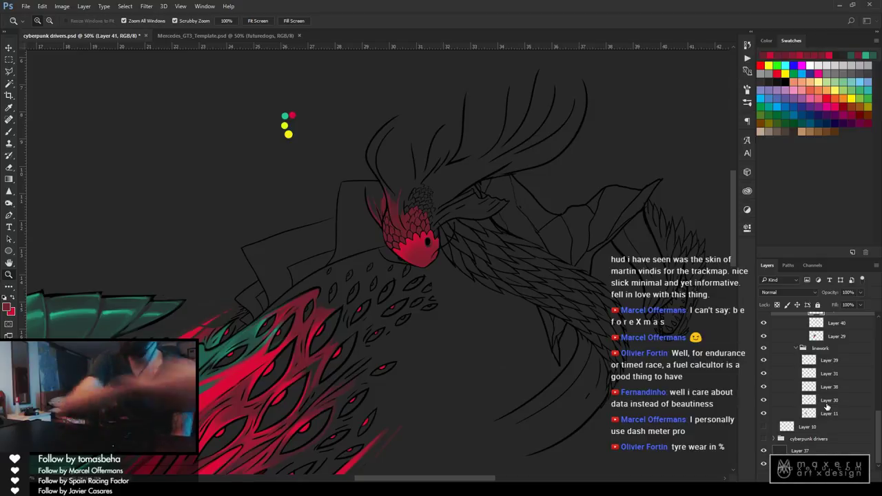
left_click(435, 205)
left_click(435, 205)
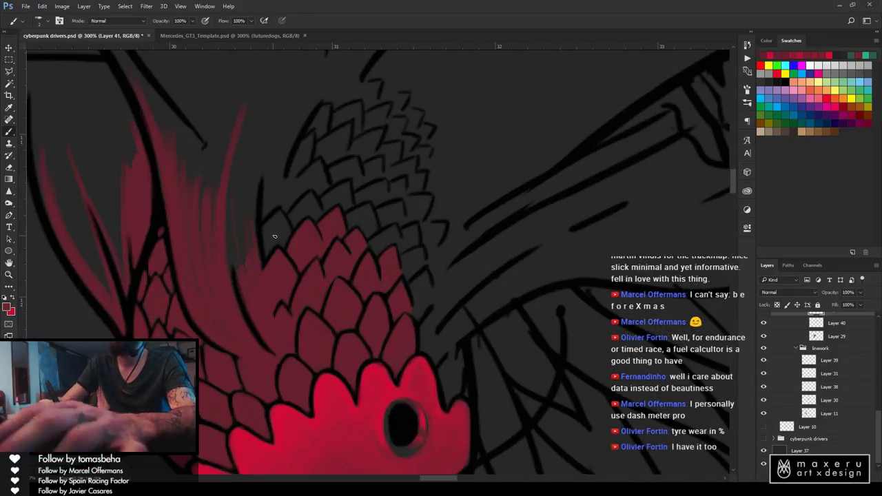
left_click(274, 236)
key("b")
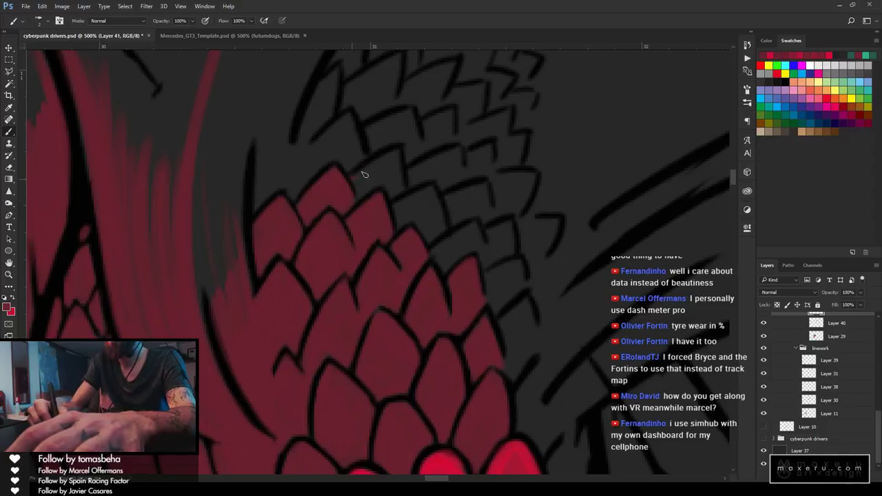
left_click_drag(353, 178, 399, 154)
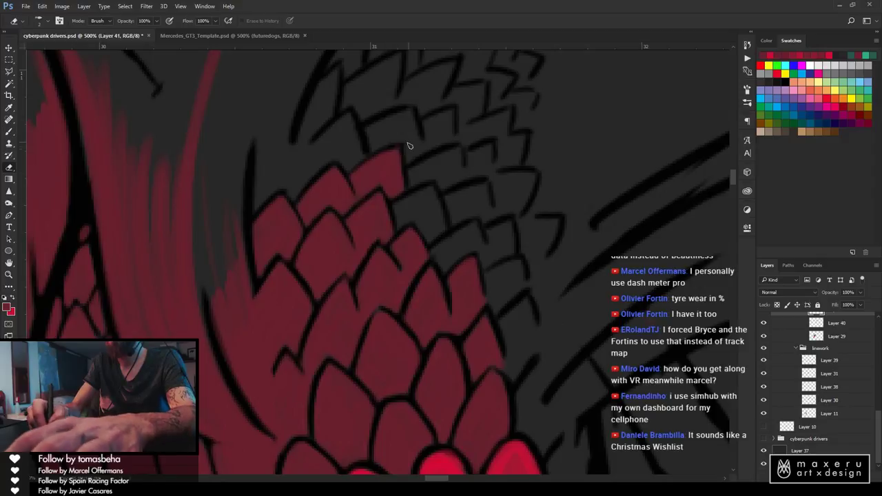
Fill five more scales running down to the neck's outer edge above the eye with dark crimson, erasing the overspill
mouse_move(394, 206)
left_mouse_down()
mouse_move(428, 191)
mouse_move(430, 199)
mouse_move(403, 210)
mouse_move(434, 195)
mouse_move(399, 227)
mouse_move(422, 213)
mouse_move(423, 223)
mouse_move(436, 208)
mouse_move(433, 191)
mouse_move(443, 226)
mouse_move(429, 232)
mouse_move(442, 230)
mouse_move(436, 236)
mouse_move(439, 223)
mouse_move(454, 242)
mouse_move(438, 250)
mouse_move(471, 235)
mouse_move(461, 260)
left_mouse_up()
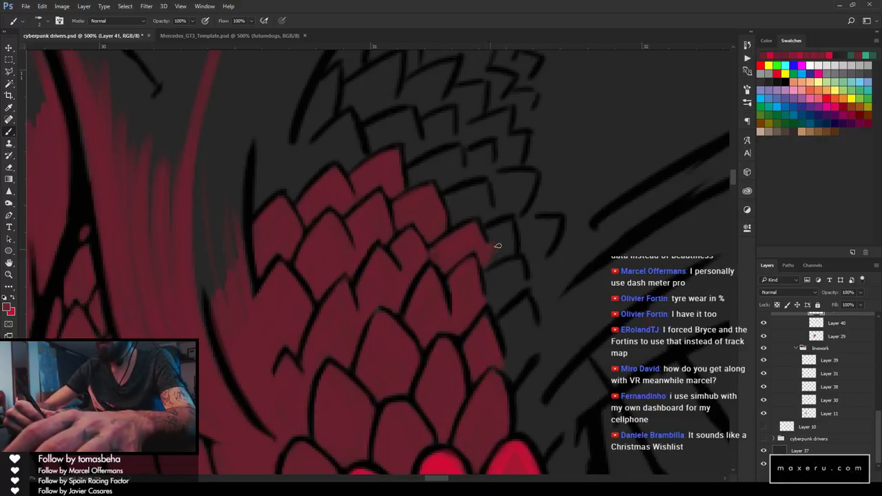
left_click_drag(494, 230, 505, 248)
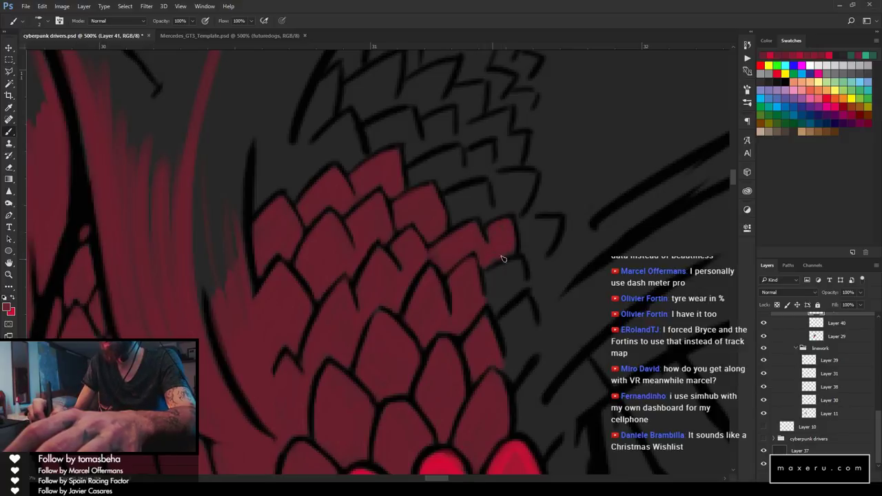
mouse_move(489, 277)
left_mouse_down()
mouse_move(518, 265)
mouse_move(500, 296)
mouse_move(523, 288)
left_mouse_up()
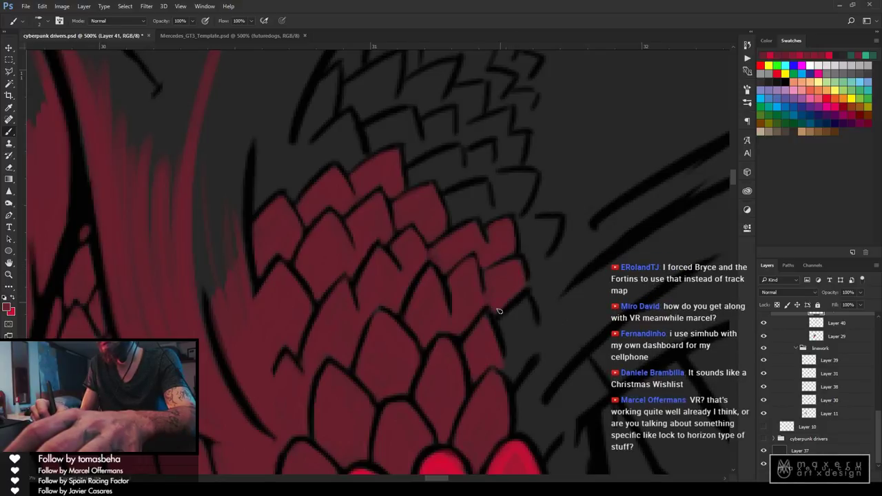
key("e")
mouse_move(494, 311)
left_mouse_down()
mouse_move(525, 303)
mouse_move(508, 321)
mouse_move(529, 317)
mouse_move(514, 345)
left_mouse_up()
key("b")
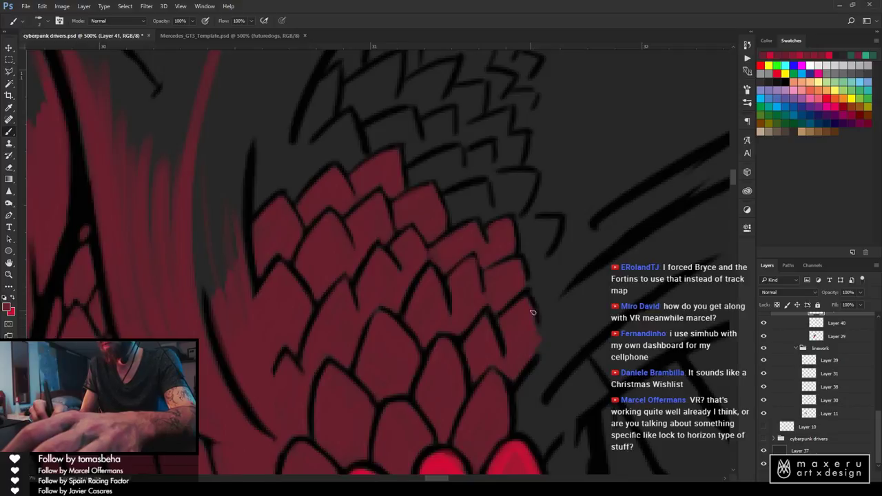
Move Layer 41 below the linework group, directly above Layer 10
key("z")
left_click(503, 314, "alt")
left_click(503, 314, "alt")
left_click(502, 314, "alt")
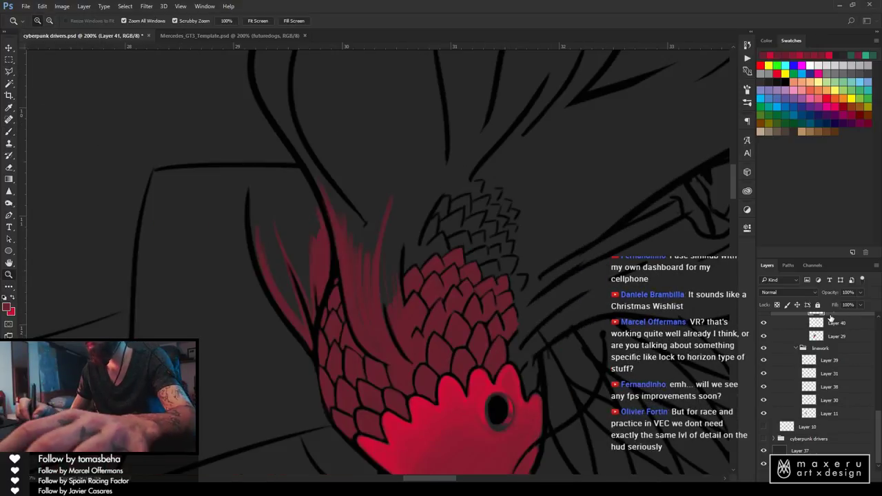
left_click_drag(832, 316, 832, 422)
Paint the remaining upper neck scales and the base of the large trailing fin in dark crimson
key("b")
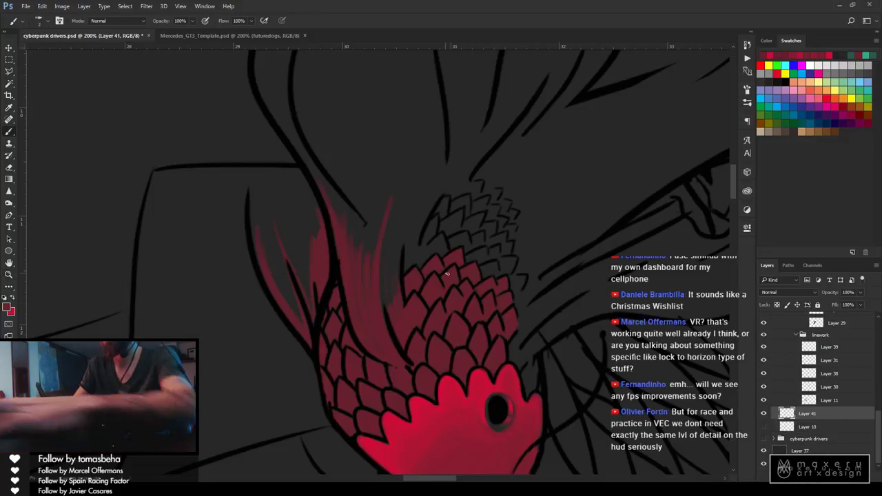
mouse_move(483, 226)
left_mouse_down()
mouse_move(492, 178)
mouse_move(447, 212)
mouse_move(450, 202)
mouse_move(426, 238)
mouse_move(450, 190)
mouse_move(405, 252)
mouse_move(410, 260)
mouse_move(507, 195)
mouse_move(463, 236)
mouse_move(536, 195)
mouse_move(490, 254)
mouse_move(500, 259)
mouse_move(495, 239)
mouse_move(493, 274)
mouse_move(526, 254)
mouse_move(515, 298)
mouse_move(685, 132)
mouse_move(626, 193)
mouse_move(661, 155)
mouse_move(540, 226)
mouse_move(582, 156)
mouse_move(496, 200)
mouse_move(504, 161)
mouse_move(560, 124)
mouse_move(481, 151)
mouse_move(425, 214)
mouse_move(562, 222)
left_mouse_up()
left_click_drag(459, 142, 427, 311)
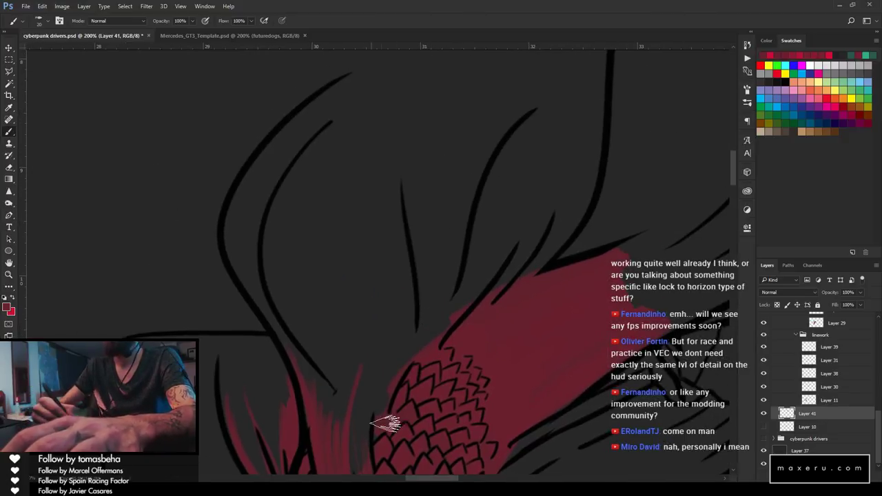
Brush long tapering dark crimson streaks up from the neck along the central fin rays, redoing the first stroke
left_click_drag(357, 453, 385, 145)
key("ctrl+z")
left_click_drag(370, 461, 361, 156)
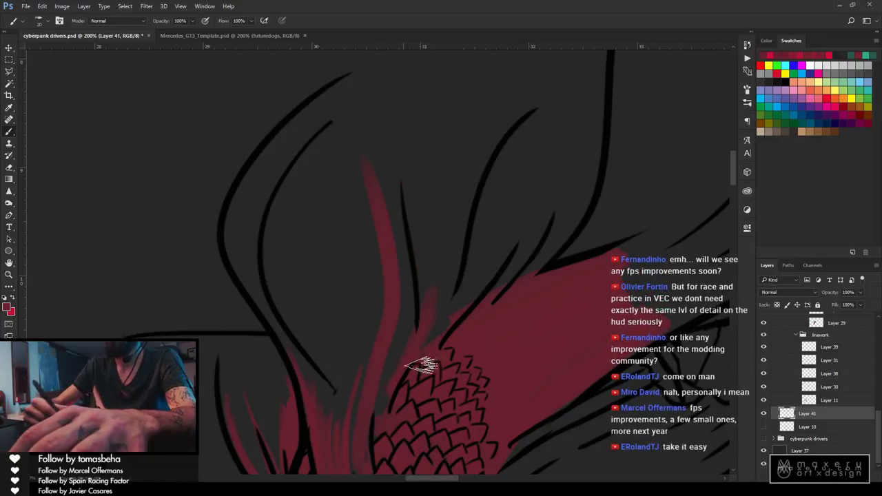
left_click_drag(413, 364, 428, 69)
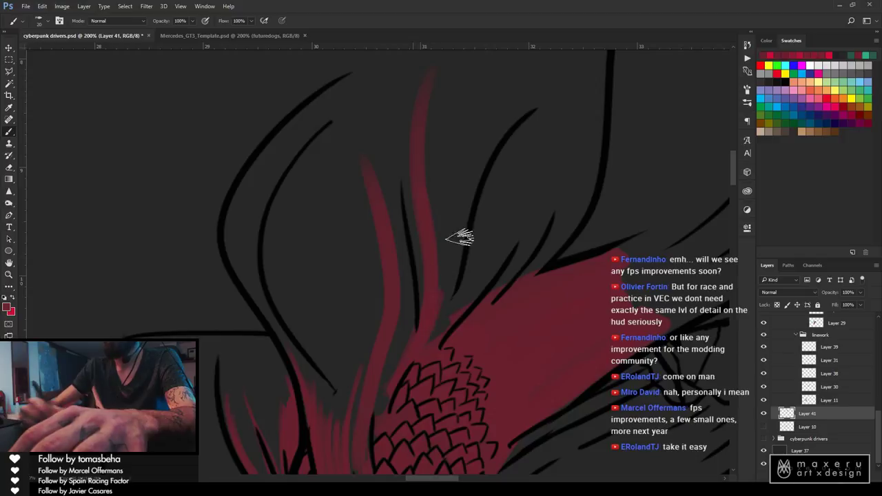
left_click_drag(450, 292, 498, 139)
mouse_move(460, 311)
left_mouse_down()
mouse_move(527, 83)
mouse_move(442, 314)
mouse_move(477, 135)
mouse_move(436, 213)
mouse_move(432, 307)
mouse_move(498, 119)
left_mouse_up()
left_click_drag(434, 340, 488, 257)
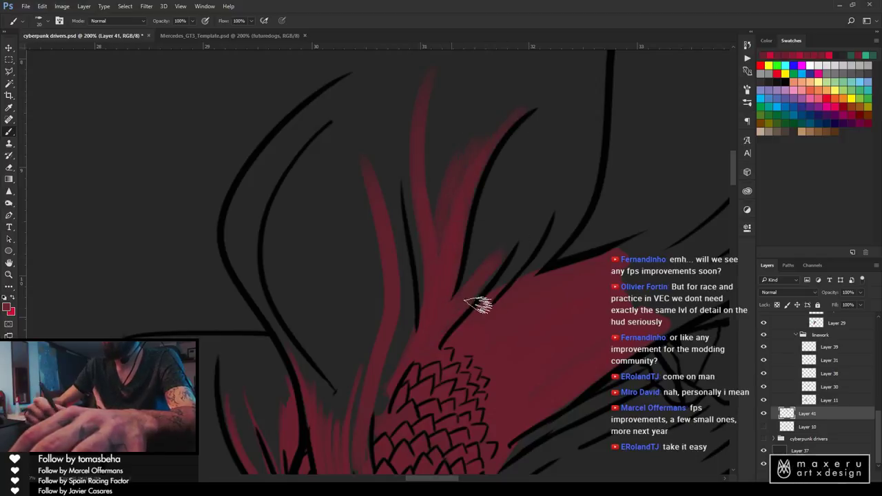
left_click_drag(464, 303, 533, 176)
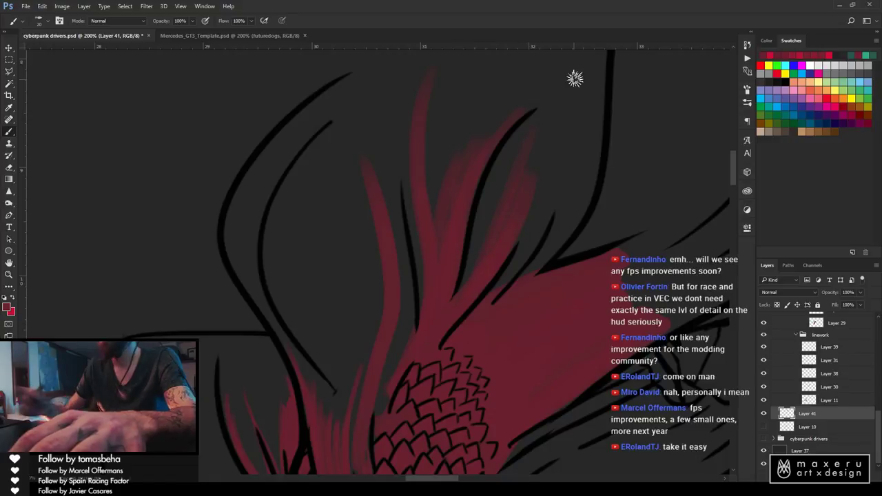
Load the outlines of linework Layer 38 as a selection, invert it, and apply it as a layer mask on Layer 41
left_click_drag(539, 320, 558, 144)
key("v")
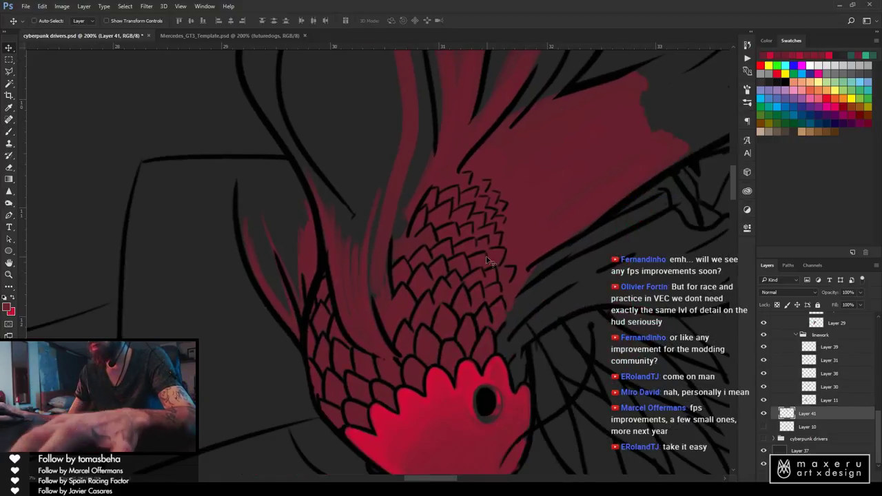
left_click(454, 275, "ctrl")
left_click(808, 373, "ctrl")
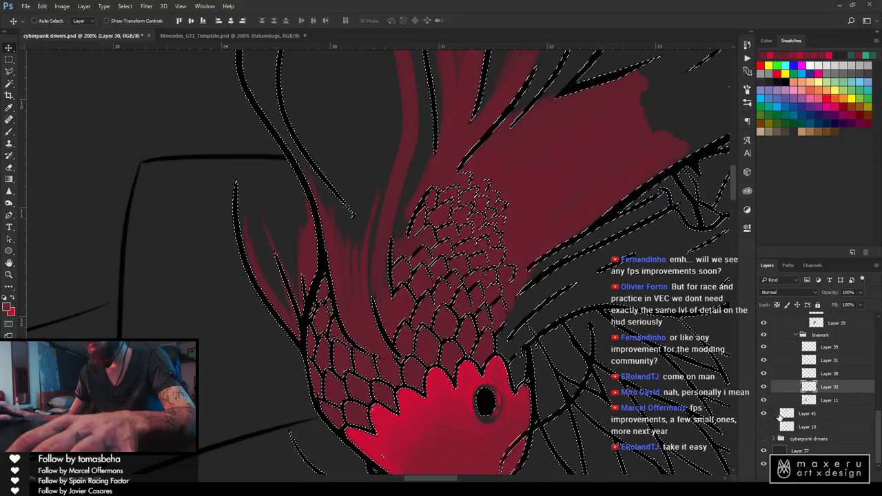
left_click(798, 414)
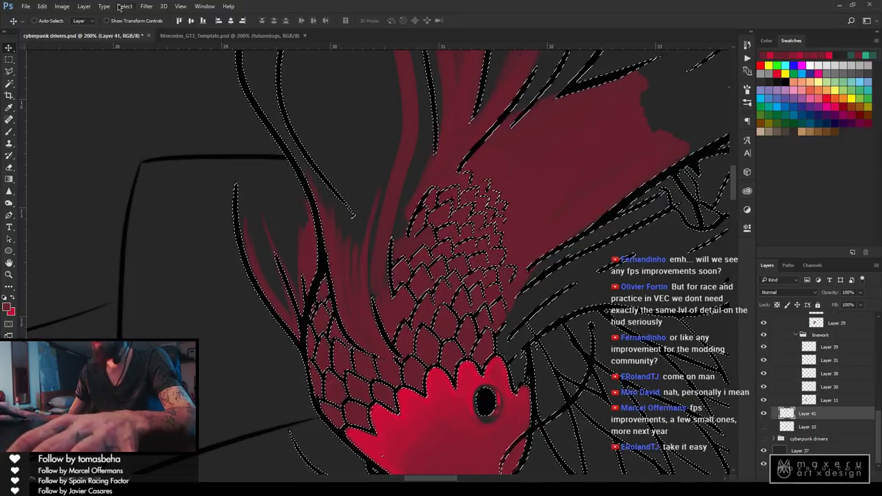
left_click(124, 6)
left_click(131, 43)
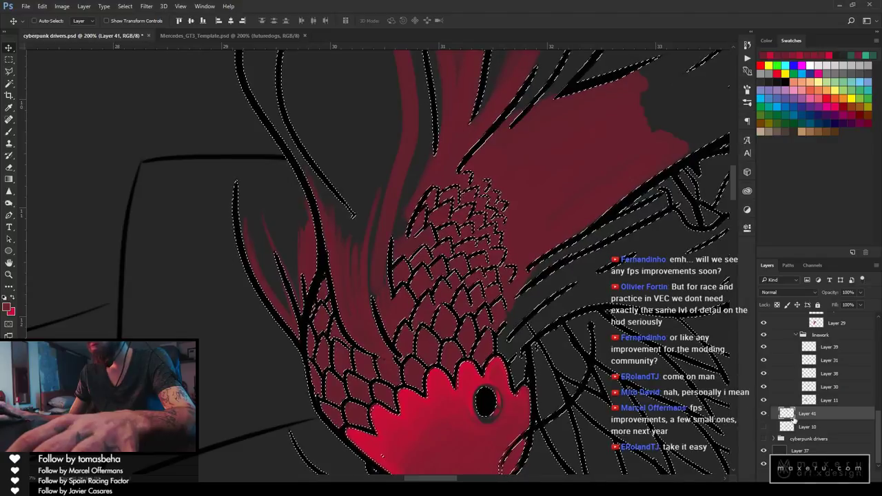
left_click(808, 478)
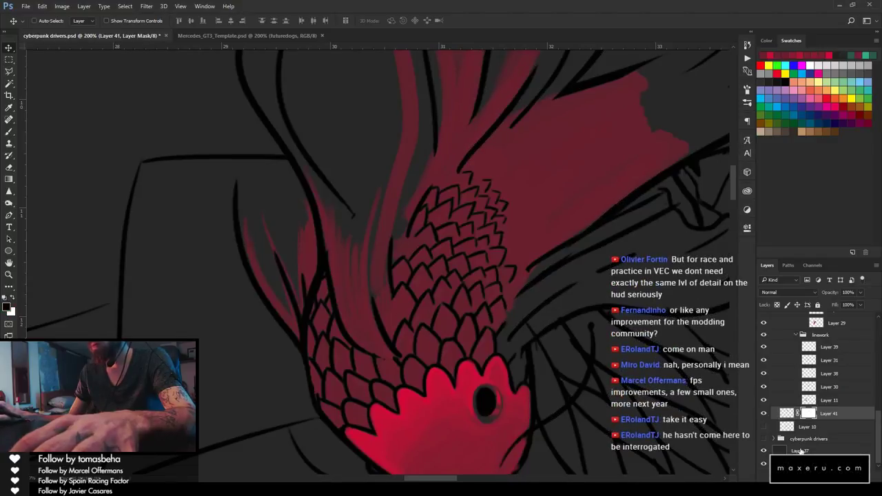
Toggle the visibility of Layer 41 and linework Layer 38 to inspect the masked color, and show both again
left_click(764, 413)
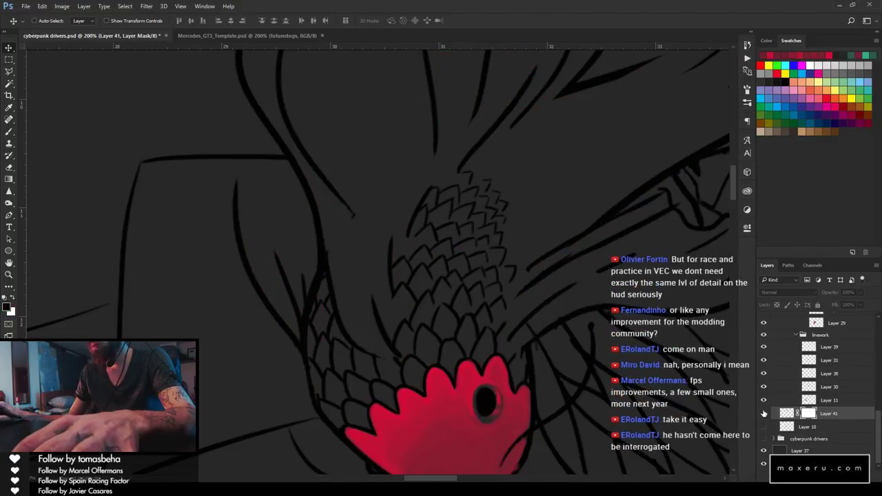
left_click(763, 413)
left_click(766, 377)
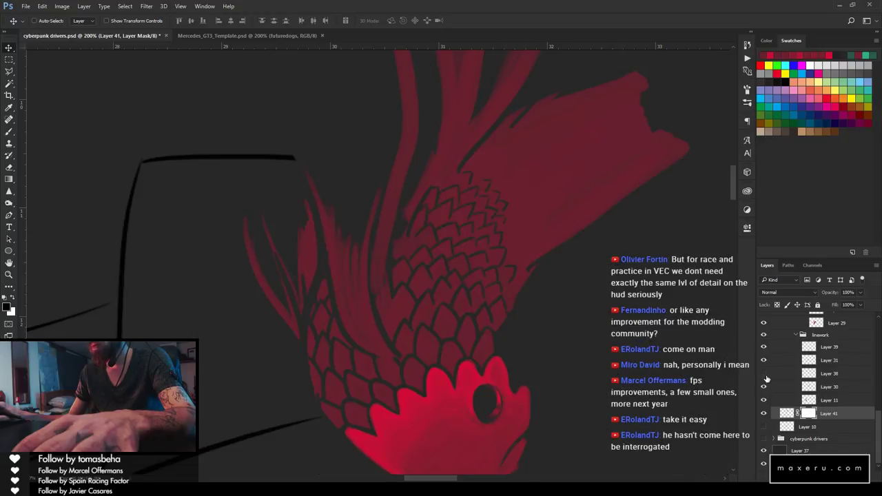
key("z")
left_click(549, 292, "alt")
left_click(549, 292, "alt")
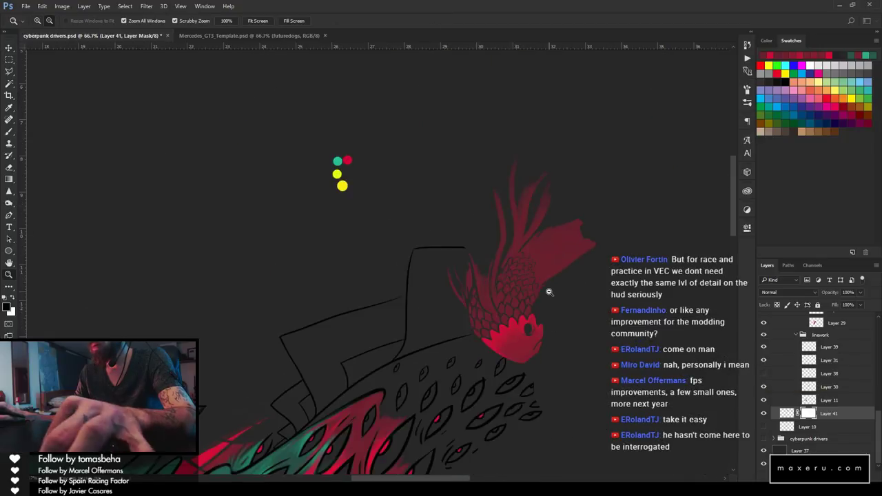
left_click(549, 293, "alt")
left_click(549, 292, "alt")
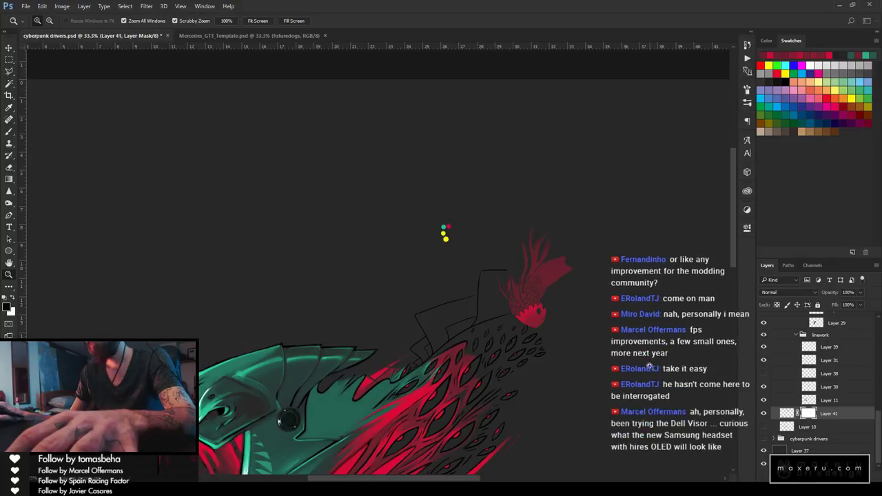
left_click_drag(577, 303, 738, 382)
left_click(763, 373)
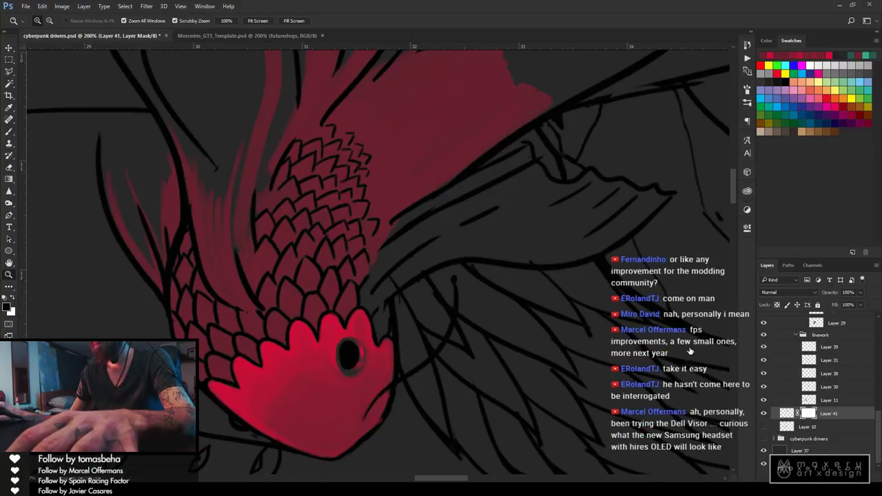
Paint on Layer 41's artwork instead of its mask, adding dark crimson streaks between and along the two curved outer fin rays
left_click_drag(356, 156, 439, 241)
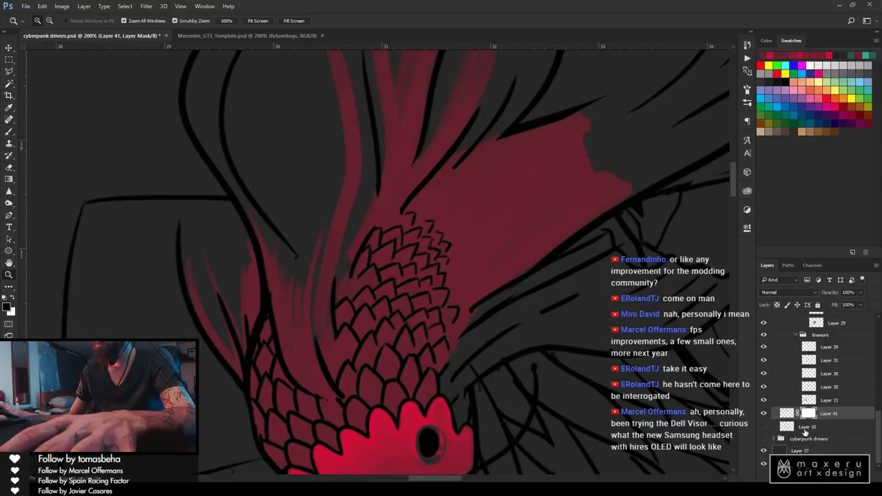
left_click(786, 413)
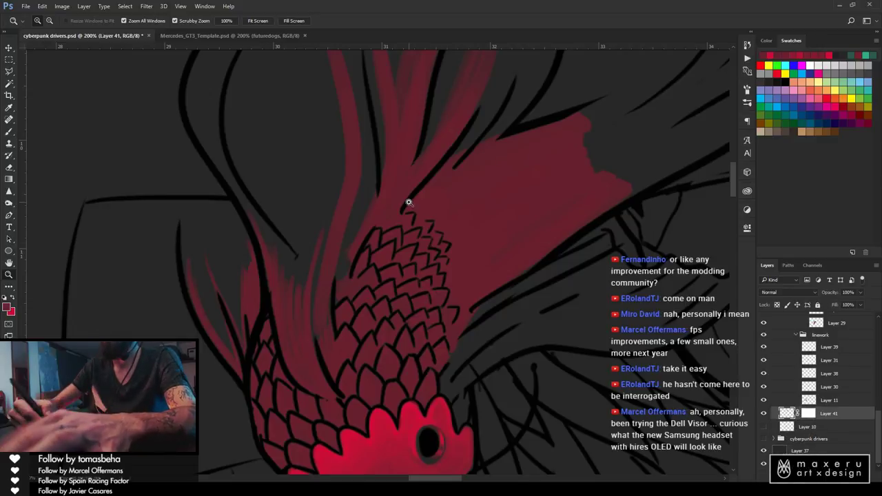
key("b")
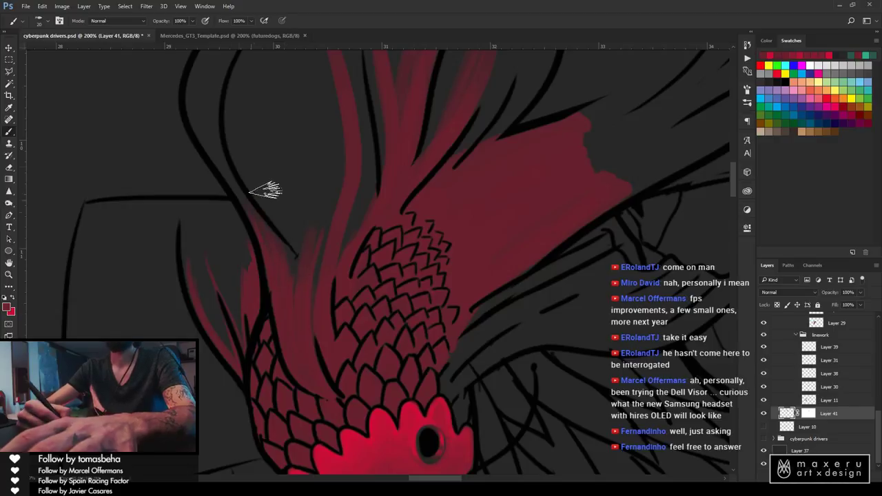
left_click_drag(235, 164, 275, 260)
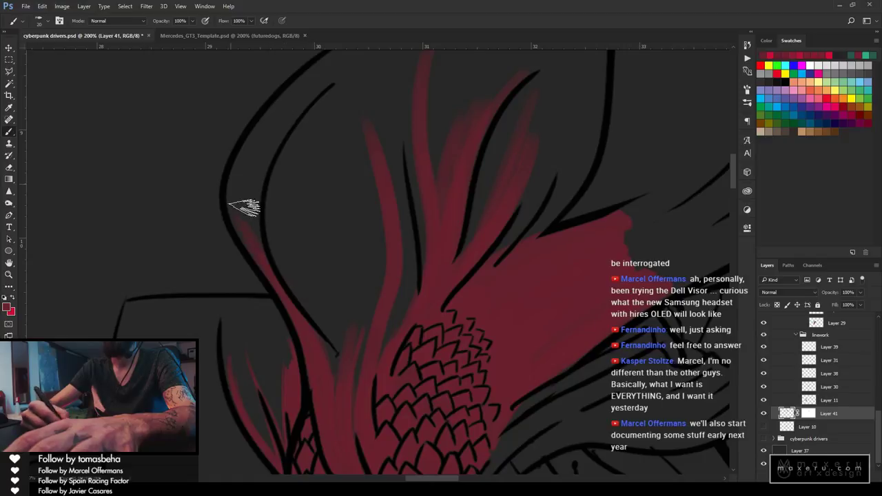
mouse_move(241, 207)
left_mouse_down()
mouse_move(286, 299)
mouse_move(237, 232)
mouse_move(316, 423)
mouse_move(282, 308)
mouse_move(327, 370)
mouse_move(327, 340)
mouse_move(335, 349)
mouse_move(338, 360)
mouse_move(262, 222)
left_mouse_up()
left_click_drag(313, 328, 321, 98)
left_click_drag(288, 284, 347, 73)
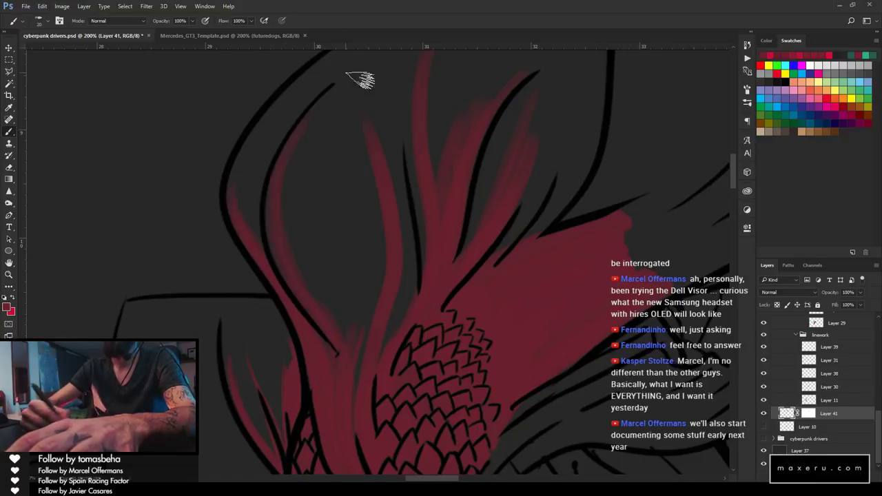
Brush dark crimson over the side fin behind the fish's head, filling it from its base out to the pointed tip
key("z")
left_click(321, 249, "alt")
left_click(322, 250, "alt")
left_click(322, 249, "alt")
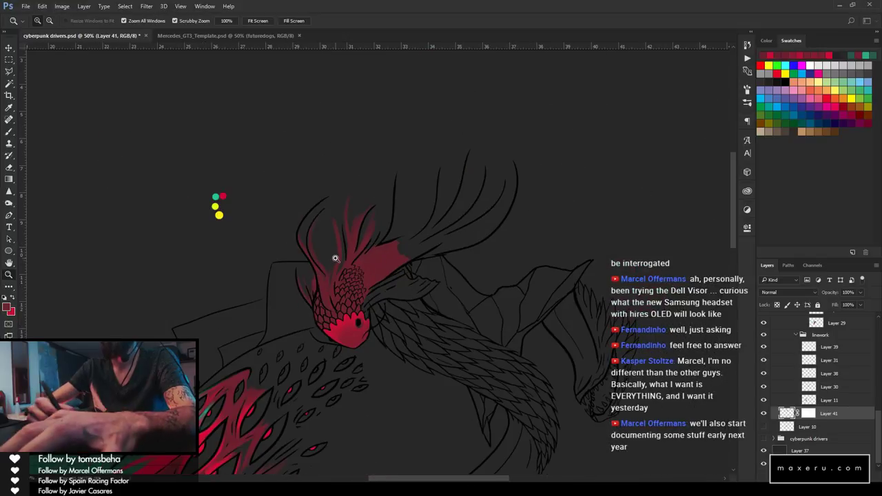
left_click(335, 258)
key("b")
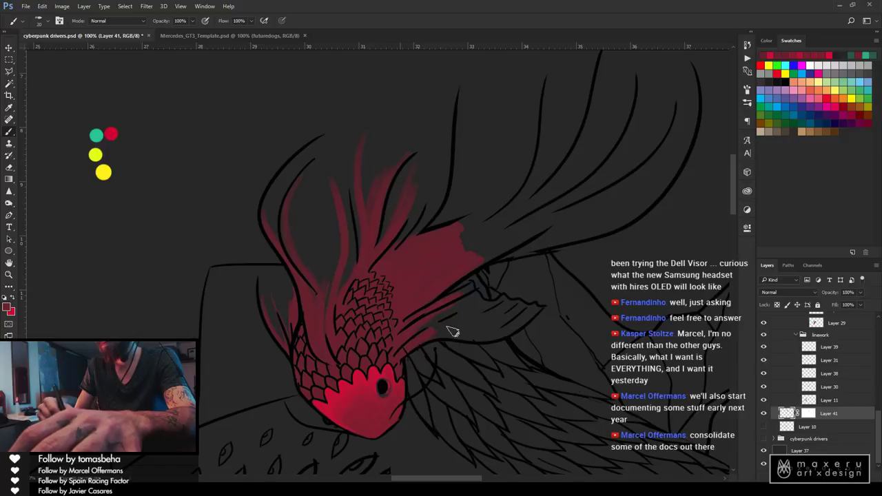
mouse_move(408, 358)
left_mouse_down()
mouse_move(461, 298)
mouse_move(394, 342)
mouse_move(479, 316)
mouse_move(426, 327)
mouse_move(496, 329)
left_mouse_up()
left_click_drag(439, 333, 533, 318)
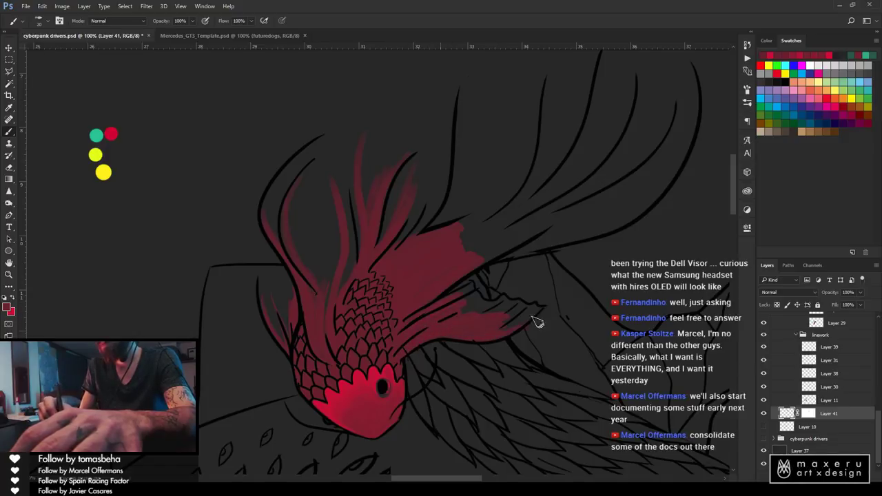
mouse_move(476, 336)
left_mouse_down()
mouse_move(528, 309)
mouse_move(465, 325)
mouse_move(496, 300)
mouse_move(452, 316)
left_mouse_up()
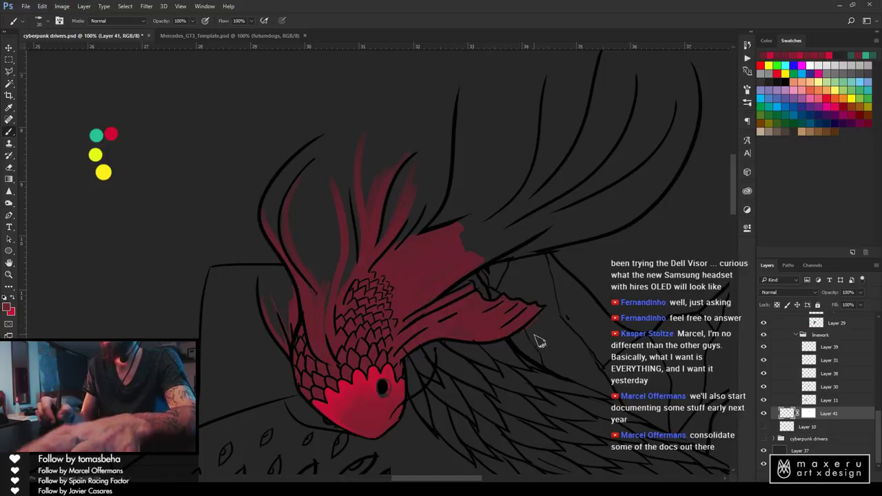
Build up tapering dark crimson streaks in the small outer fin and tall curved fin, alternating Brush and Eraser to thin them
key("e")
key("b")
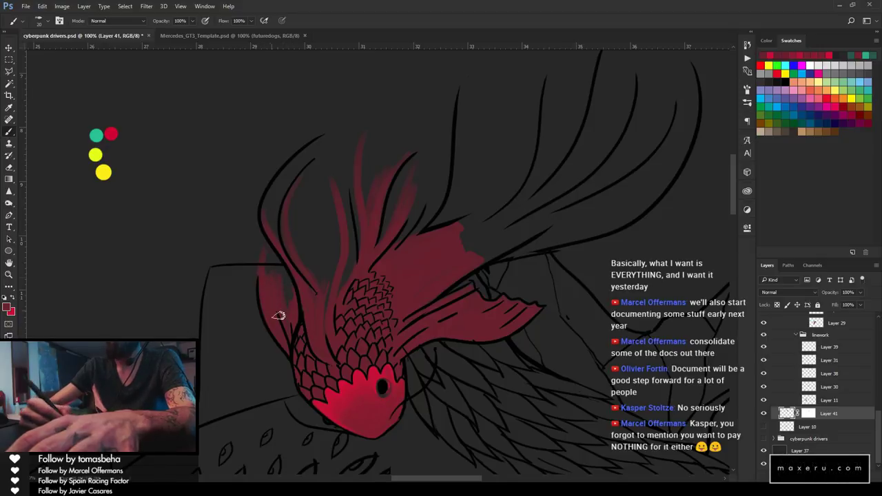
left_click_drag(328, 283, 321, 167)
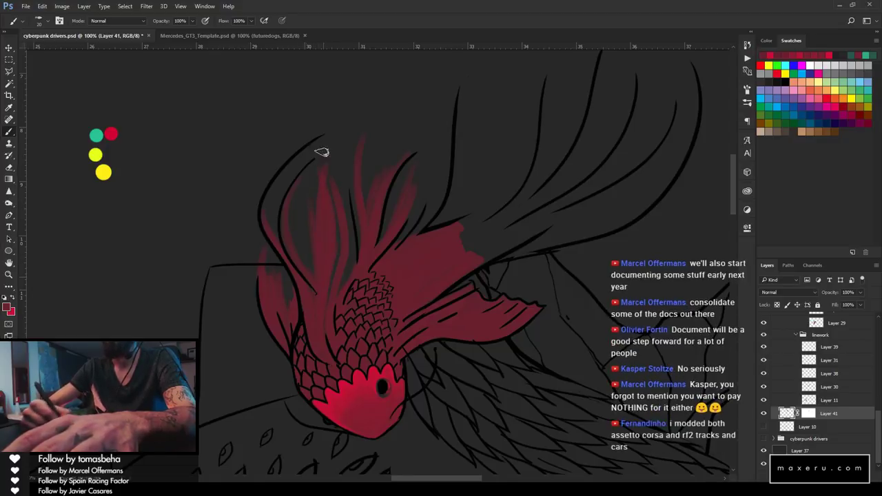
key("e")
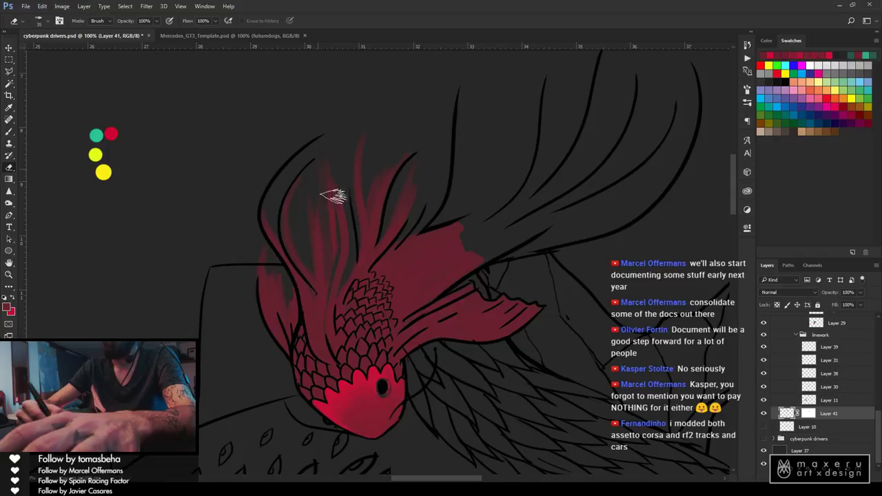
key("b")
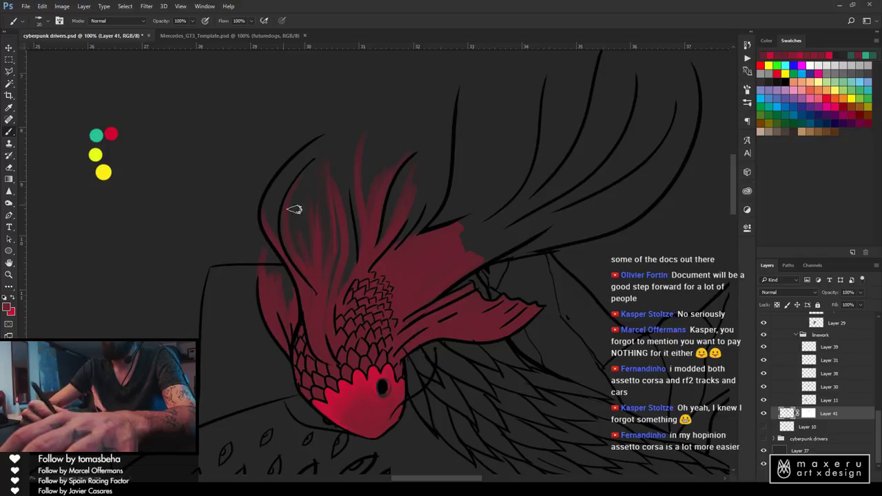
key("e")
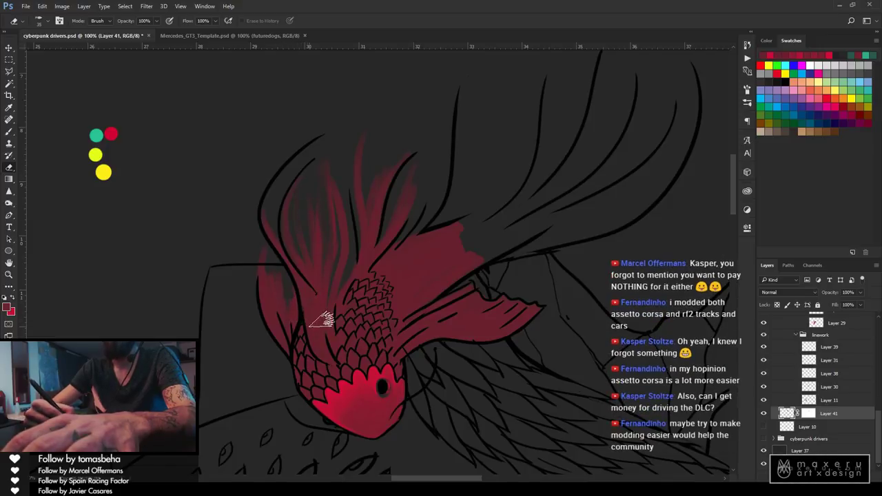
Erase the end of the inner curved fin line on linework Layer 38 where it runs into the fin base
key("v")
left_click(300, 276, "ctrl")
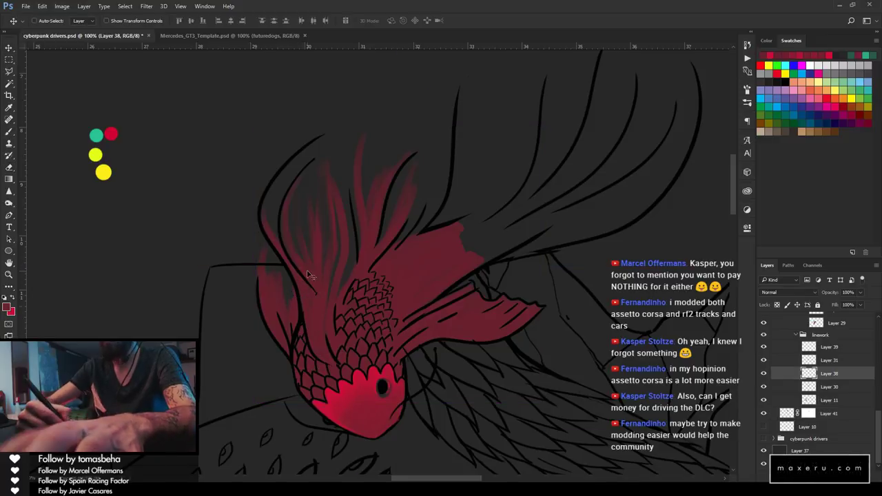
key("e")
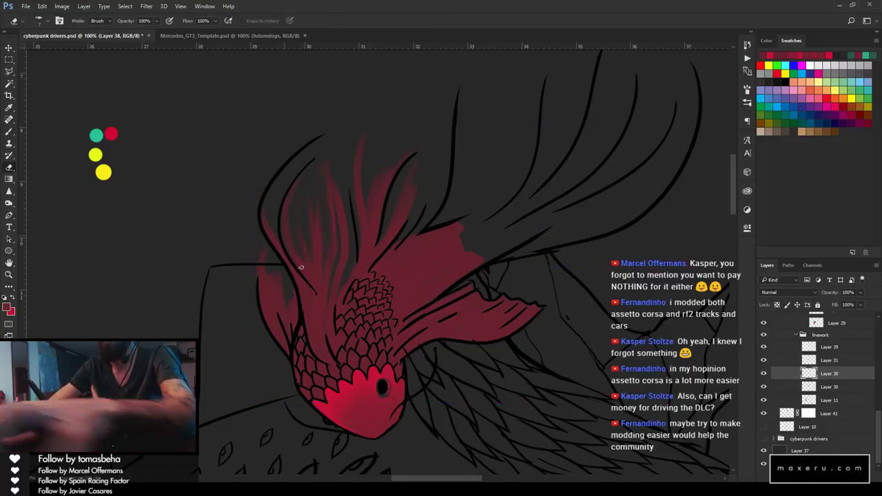
Delete Layer 41's mask without applying it, and brush more dark crimson streaks up the central fins to the long ray
left_click(807, 413)
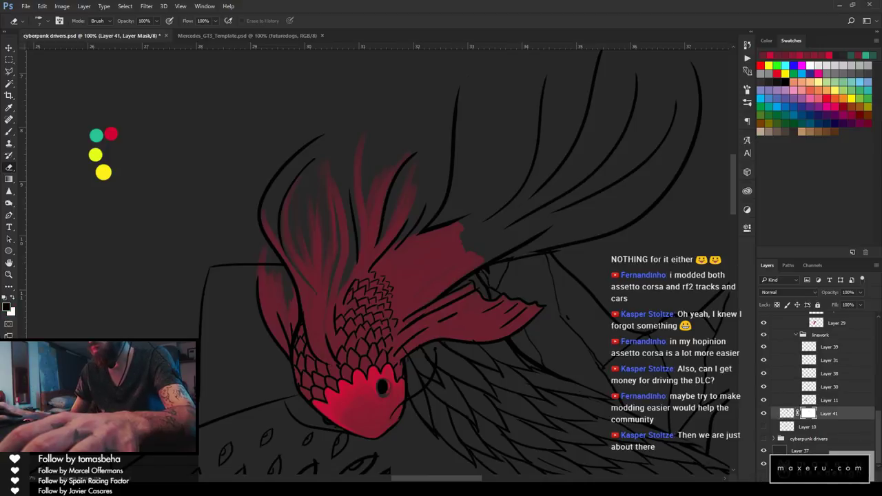
left_click(866, 478)
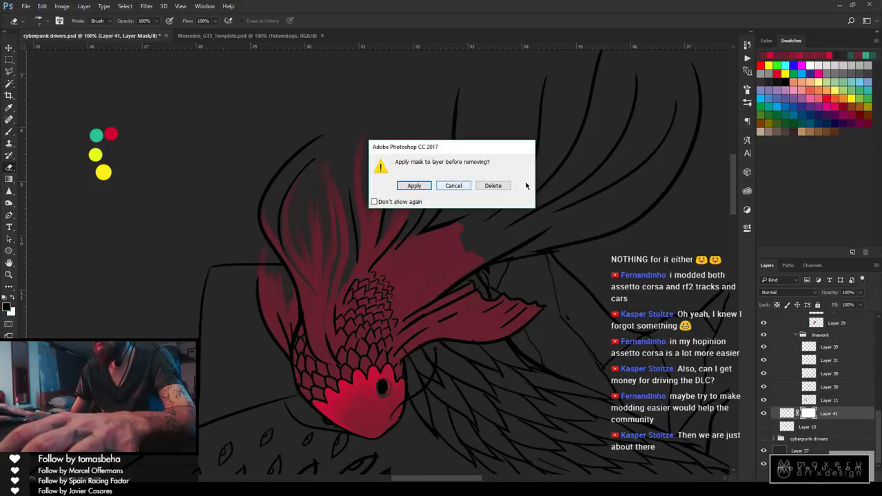
left_click(493, 185)
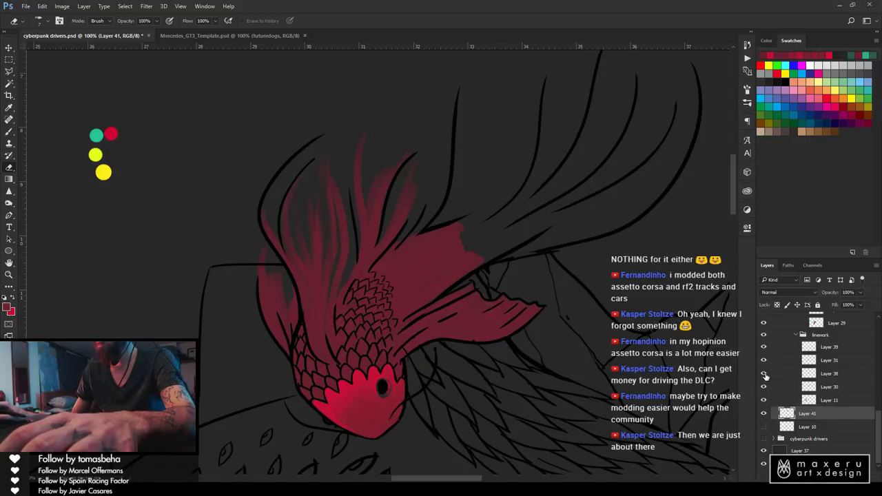
key("b")
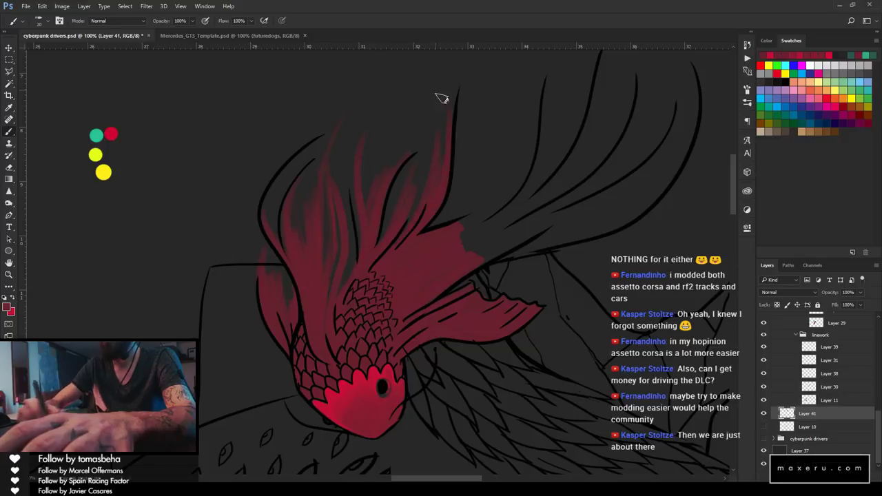
Add a new empty layer above Layer 41 and make Layer 41 active again, working close up on the fish's head
key("z")
left_click_drag(325, 358, 333, 170)
key("b")
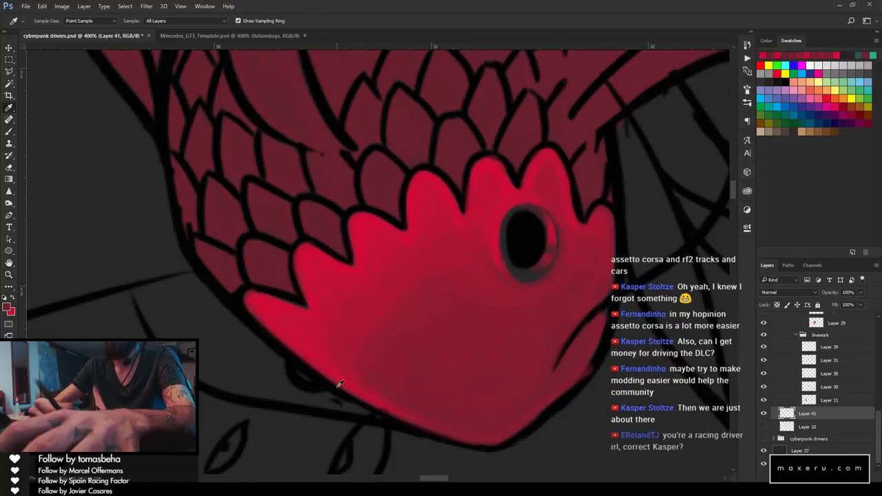
left_click(852, 474)
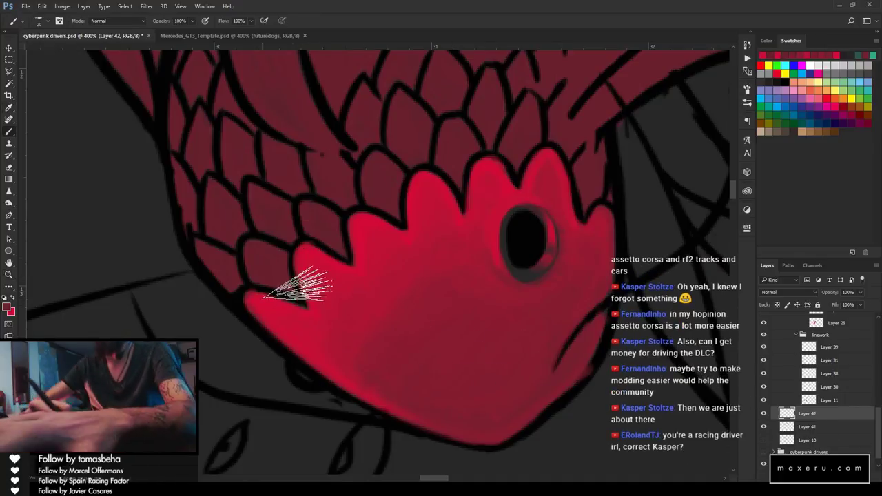
left_click(786, 426)
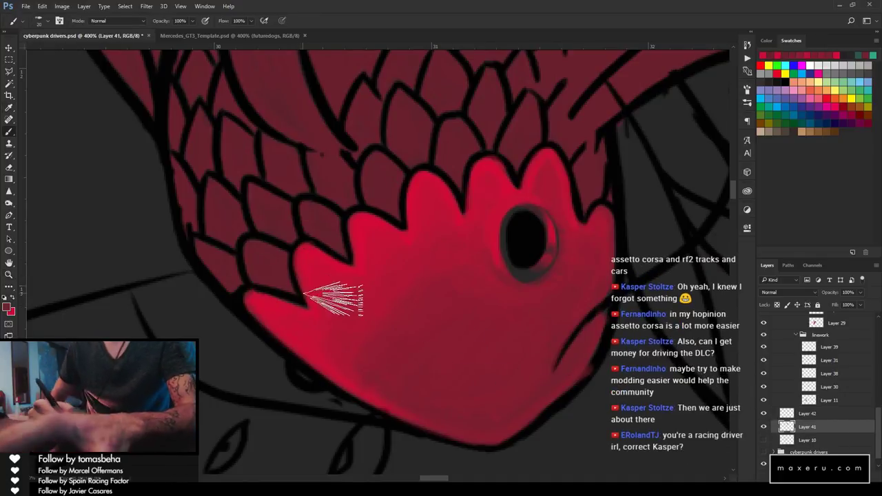
On a new layer directly above Layer 29 in Group 2, paint a thin bright crimson highlight along the outermost lower neck scale's edge
key("bracketleft")
key("bracketleft")
key("bracketleft")
key("bracketleft")
key("bracketleft")
key("bracketleft")
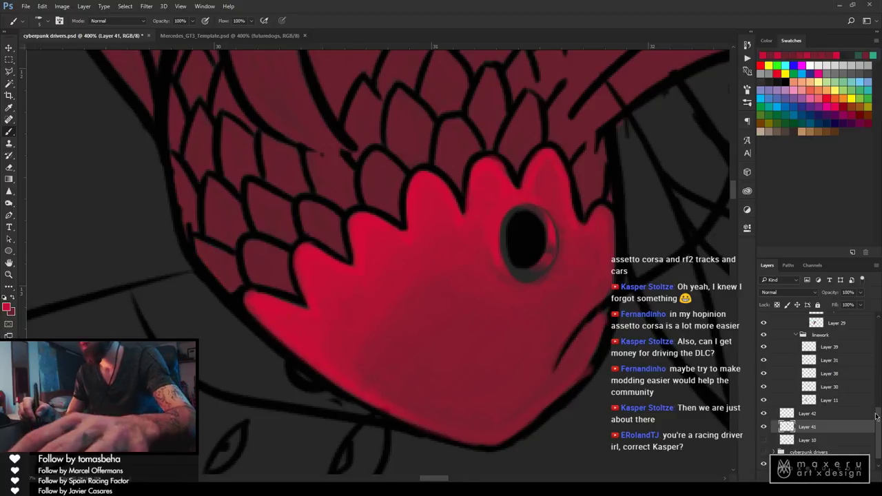
scroll(836, 411, "up", 3)
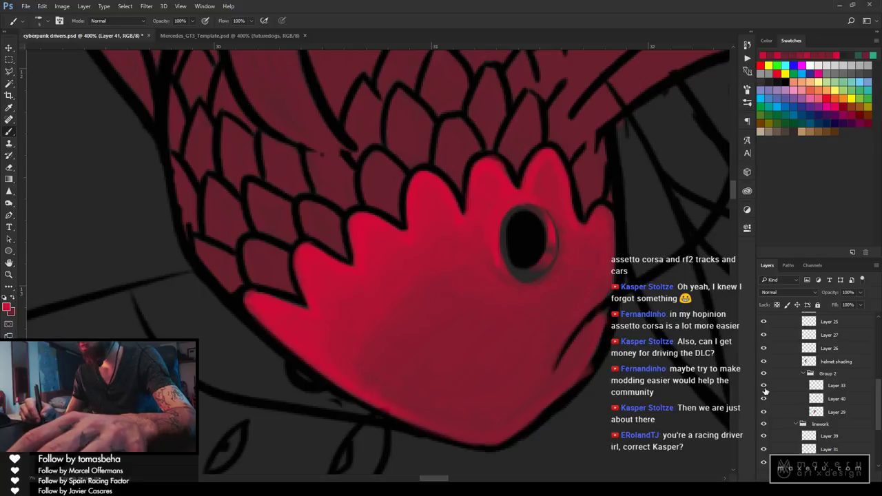
left_click(835, 412)
key("ctrl+shift+alt+n")
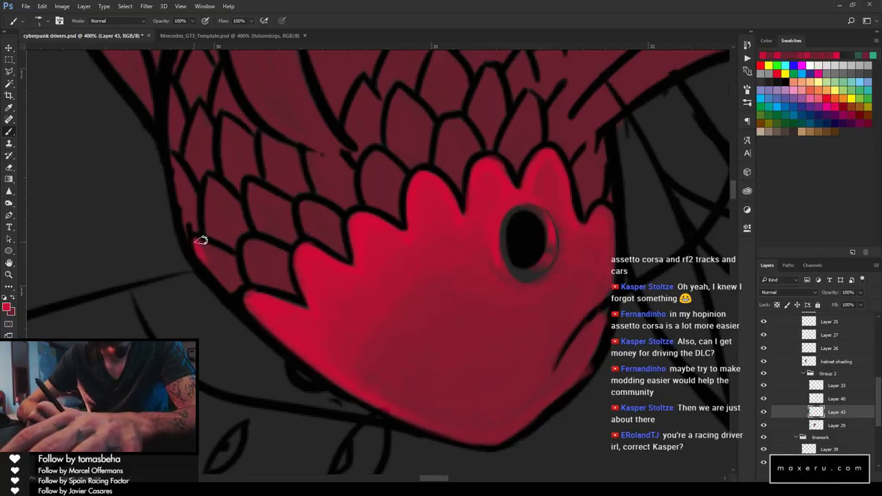
left_click_drag(199, 238, 230, 287)
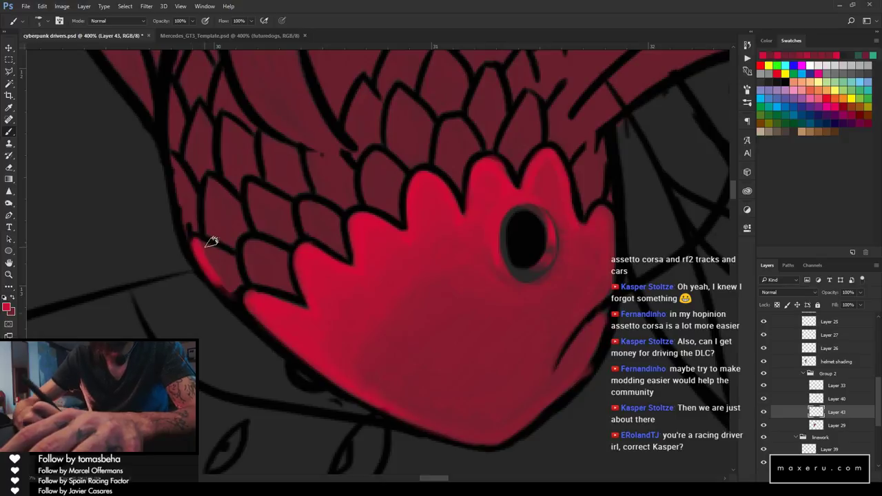